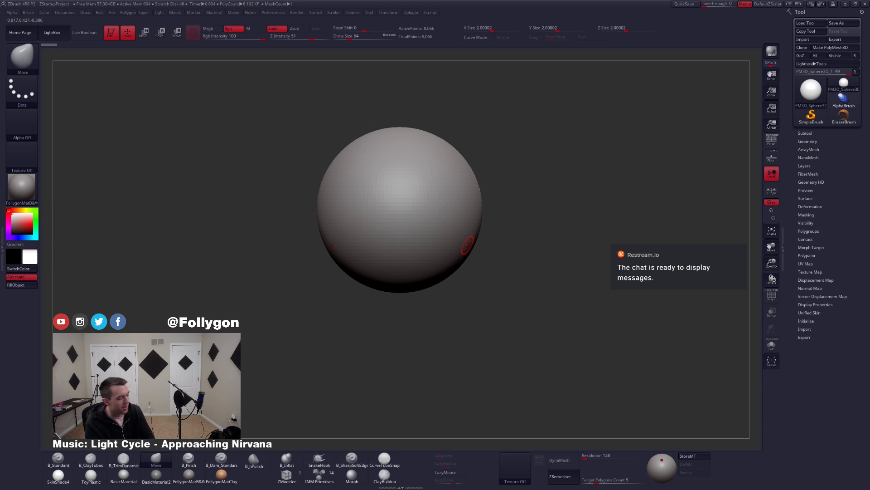
pyautogui.press('XF86AudioLowerVolume')
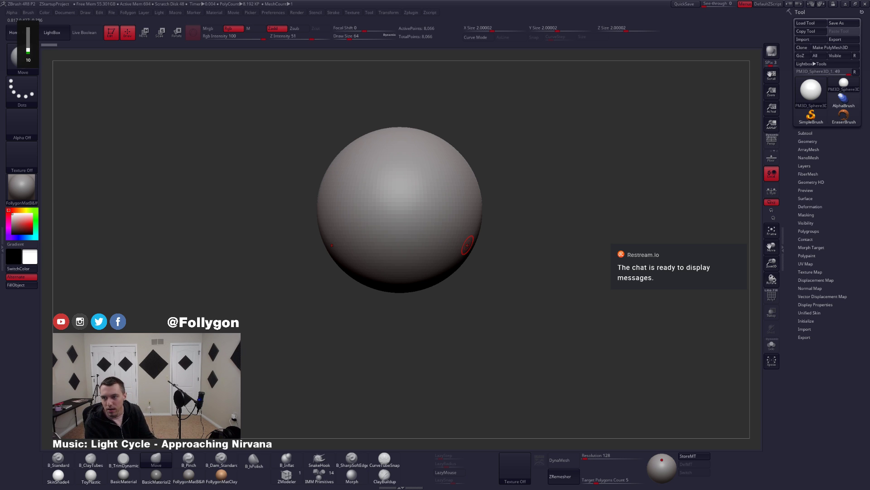
pyautogui.press('XF86AudioLowerVolume')
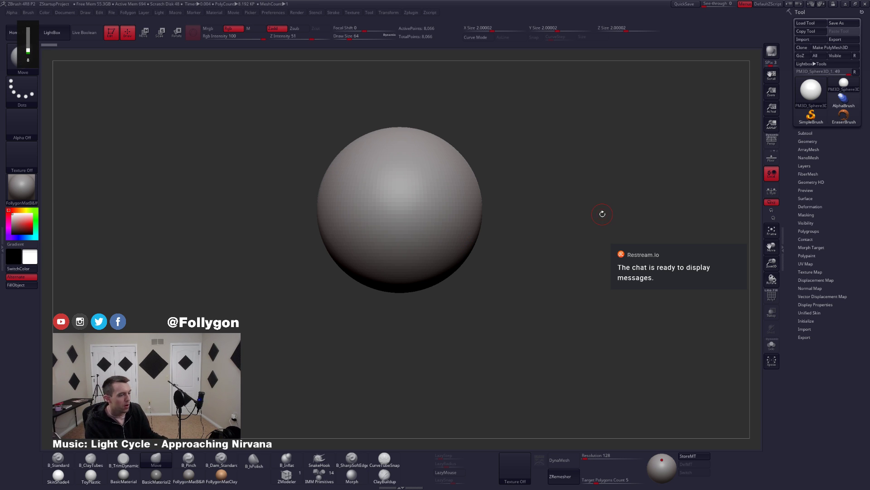
# - Set the selection brush to SelectLasso and expand the tool's Geometry and Subtool settings
pyautogui.keyDown('alt'); pyautogui.moveTo(590, 233); pyautogui.dragTo(563, 264); pyautogui.keyUp('alt')
pyautogui.hotkey('ctrl', 'shift', 'f')
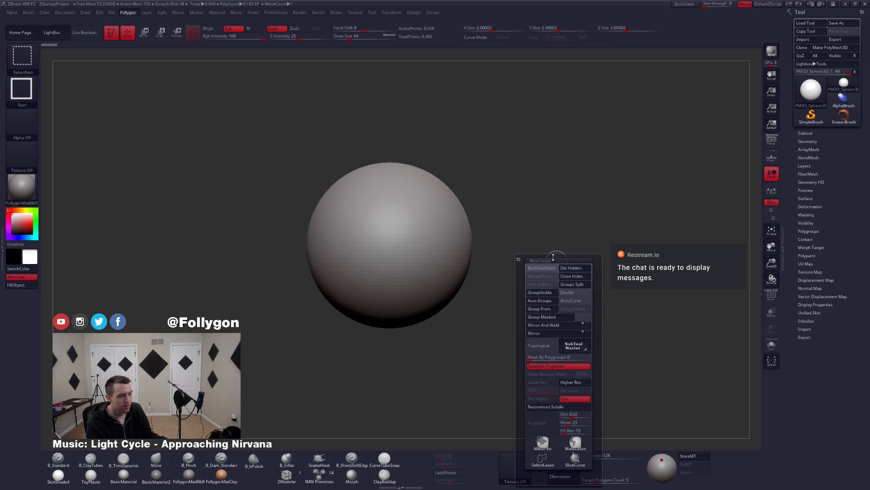
pyautogui.hotkey('ctrl', 'shift', 'f')
pyautogui.click(522, 389)
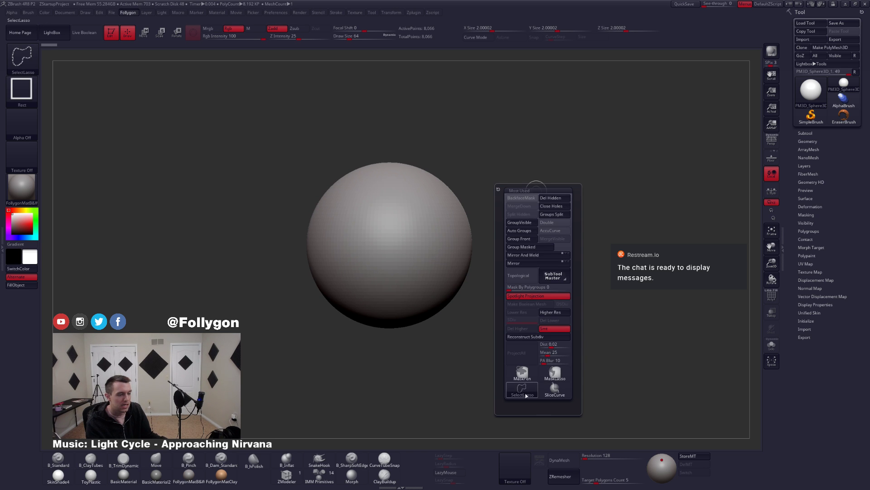
pyautogui.click(800, 141)
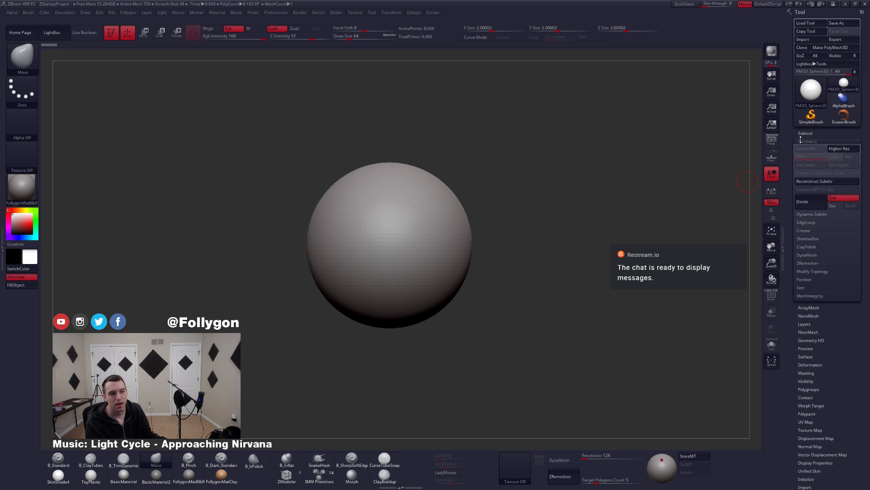
pyautogui.click(805, 134)
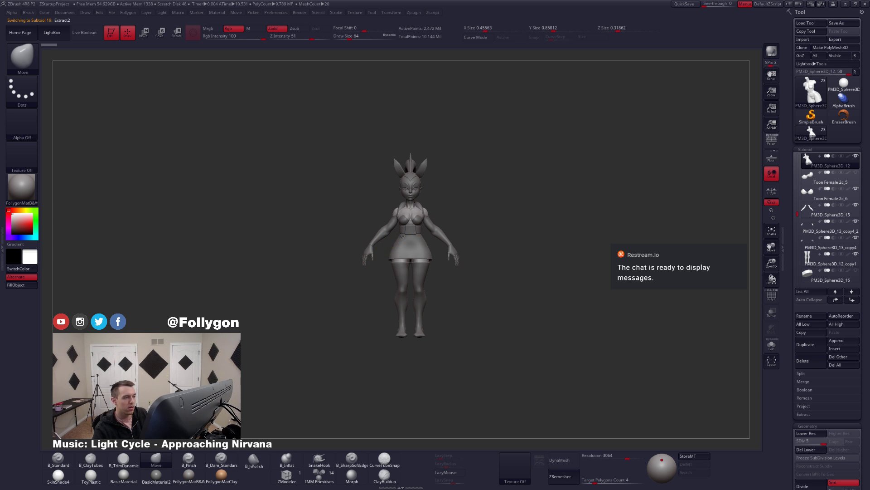
# - Hide the skirt and the waist clothing subtools Extract2, Extract3 and Extract4_1, then select Extract4
pyautogui.click(822, 193)
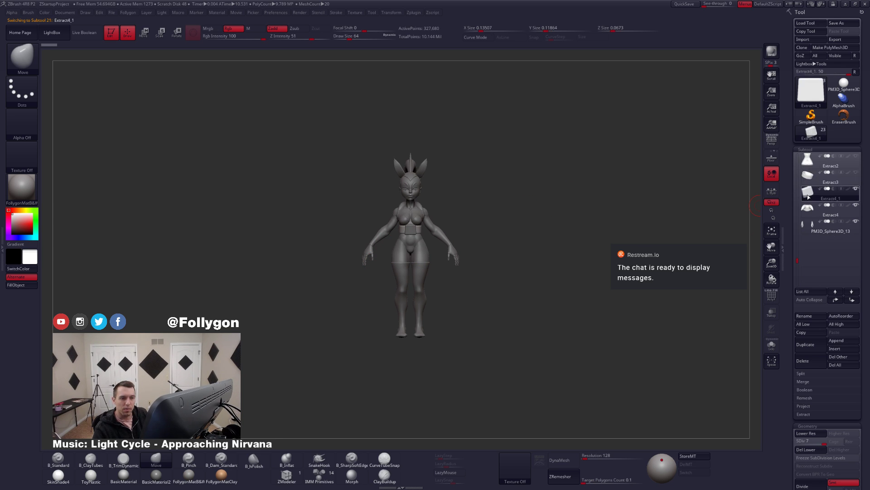
pyautogui.click(807, 216)
pyautogui.moveTo(472, 220); pyautogui.dragTo(477, 238)
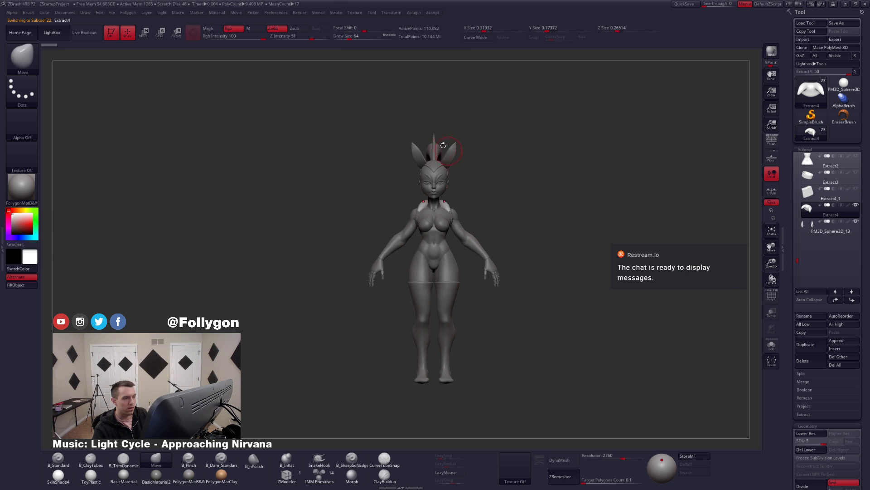
# - Hide the ear-shaped headpiece subtool Toon Female 3_6 and turn on perspective for the canvas
pyautogui.keyDown('alt'); pyautogui.click(454, 154); pyautogui.keyUp('alt')
pyautogui.click(856, 156)
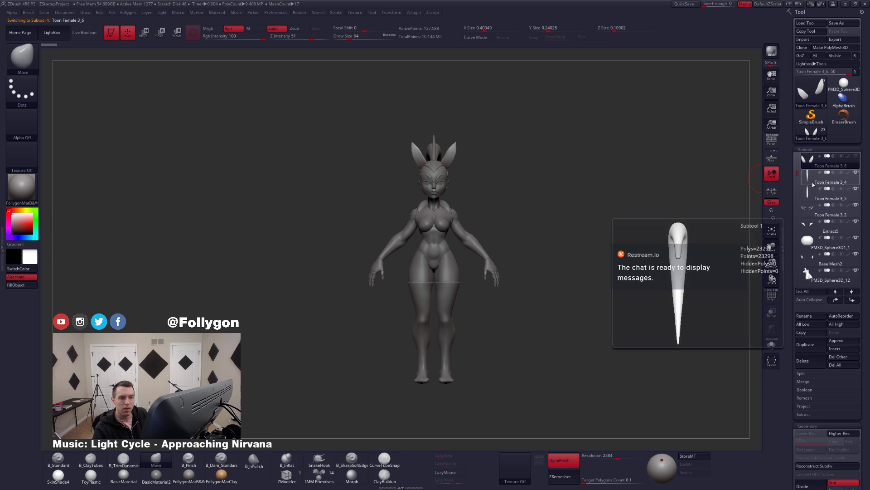
pyautogui.click(809, 175)
pyautogui.moveTo(573, 215); pyautogui.dragTo(695, 194)
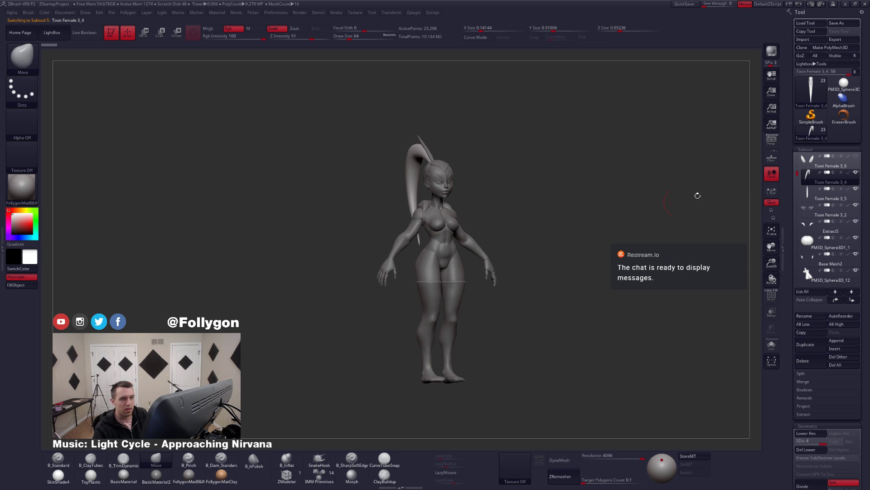
pyautogui.click(770, 145)
pyautogui.moveTo(527, 224); pyautogui.dragTo(601, 238)
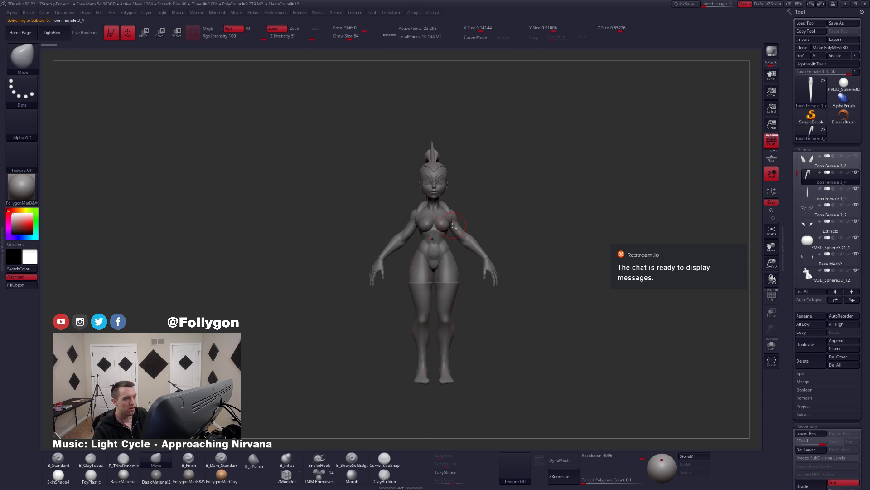
# - Hide the shoulder collar subtool Extract4 and select the eye outline subtool Toon Female 3_2
pyautogui.keyDown('alt'); pyautogui.moveTo(521, 182); pyautogui.dragTo(528, 217); pyautogui.keyUp('alt')
pyautogui.moveTo(495, 188); pyautogui.dragTo(424, 185)
pyautogui.keyDown('alt'); pyautogui.click(423, 185); pyautogui.keyUp('alt')
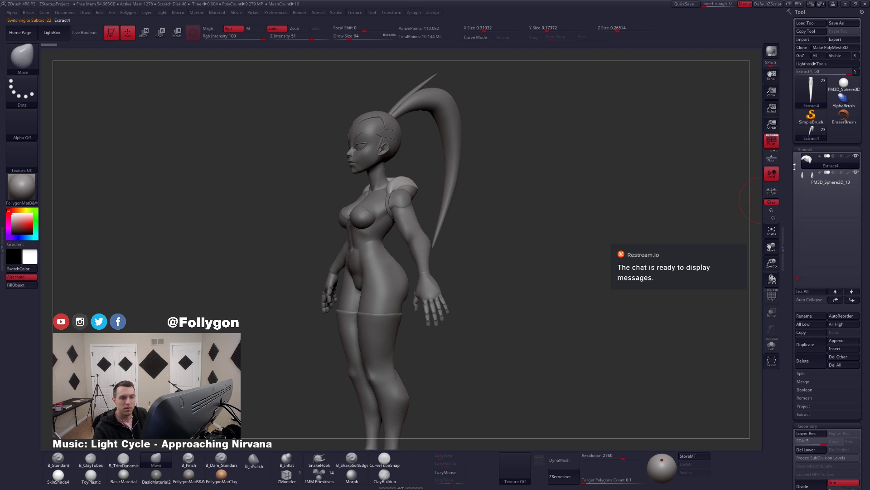
pyautogui.keyDown('alt'); pyautogui.click(362, 146); pyautogui.keyUp('alt')
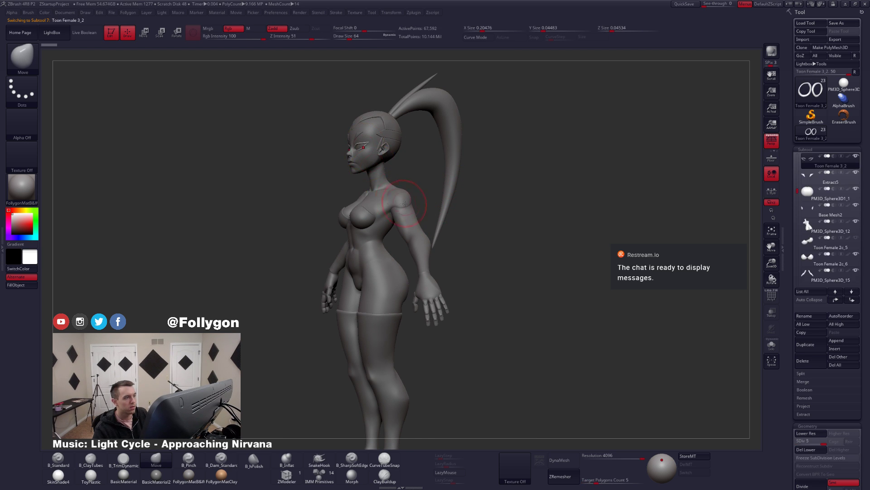
# - Load the other saved character tool with the bald-headed base figure and frame its full body
pyautogui.keyDown('shift'); pyautogui.moveTo(419, 206); pyautogui.dragTo(502, 213); pyautogui.keyUp('shift')
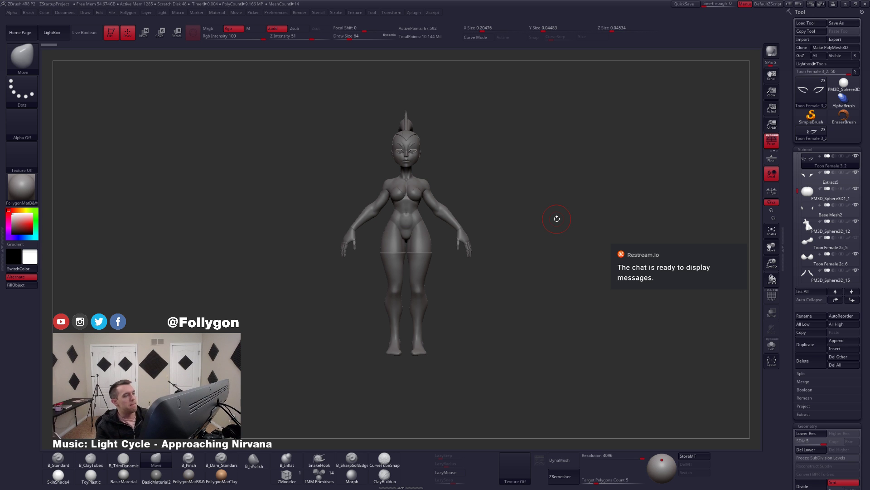
pyautogui.moveTo(426, 153)
pyautogui.keyDown('alt'); pyautogui.mouseDown()
pyautogui.moveTo(480, 213)
pyautogui.moveTo(551, 223)
pyautogui.mouseUp(); pyautogui.keyUp('alt')
pyautogui.moveTo(480, 190); pyautogui.dragTo(419, 188)
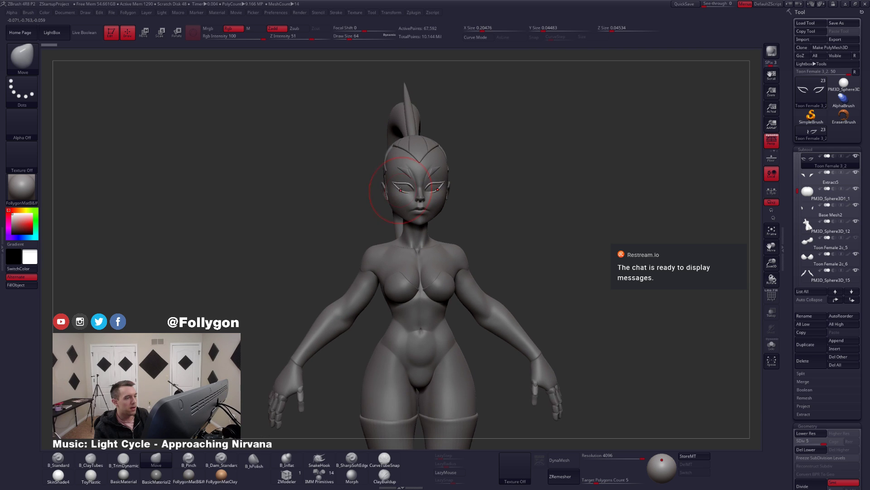
pyautogui.keyDown('alt'); pyautogui.moveTo(494, 218); pyautogui.dragTo(511, 239); pyautogui.keyUp('alt')
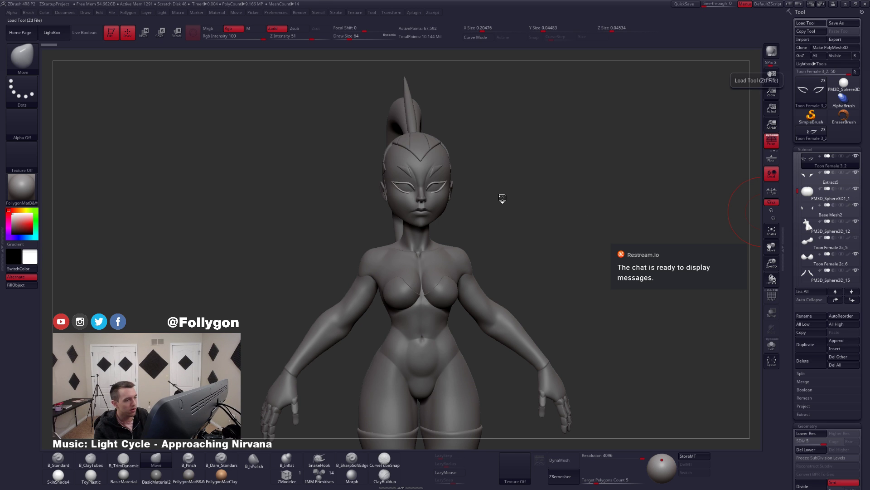
pyautogui.keyDown('alt'); pyautogui.moveTo(586, 219); pyautogui.dragTo(583, 205); pyautogui.keyUp('alt')
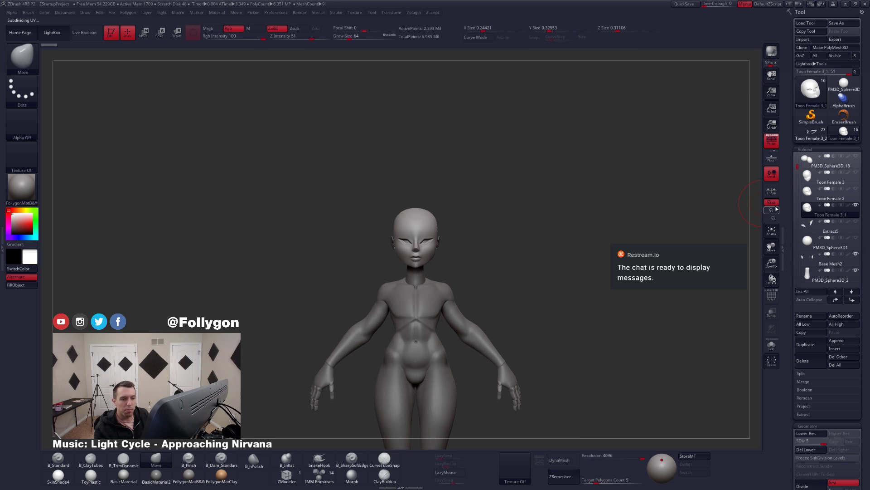
pyautogui.keyDown('alt'); pyautogui.moveTo(629, 229); pyautogui.dragTo(495, 178); pyautogui.keyUp('alt')
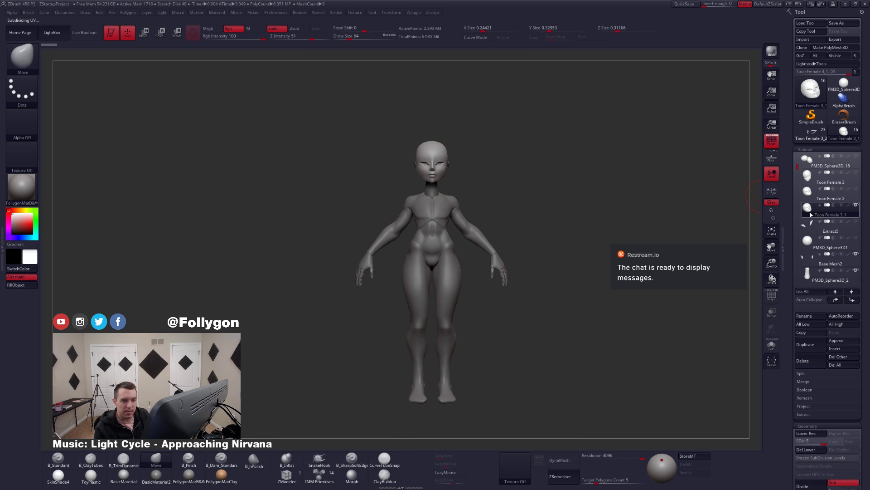
# - Examine the bald figure's head variants Toon Female 2 and Toon Female 3 one after the other
pyautogui.click(809, 198)
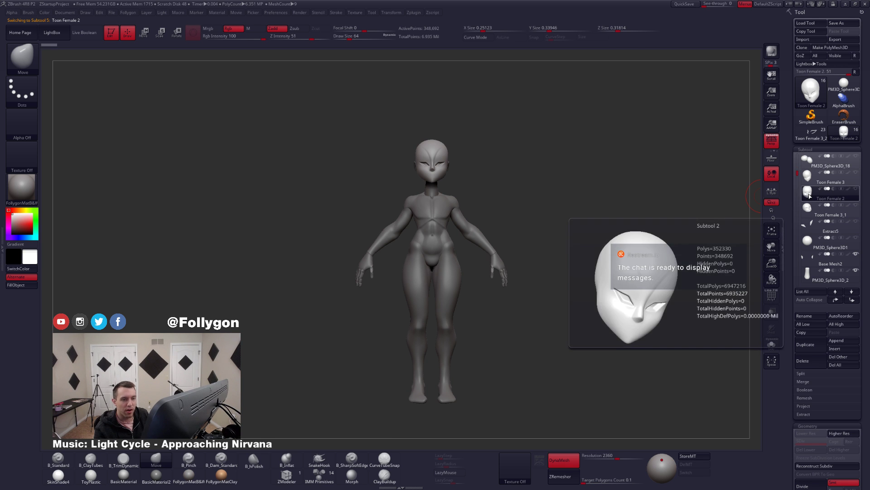
pyautogui.click(808, 176)
pyautogui.keyDown('alt'); pyautogui.moveTo(399, 155); pyautogui.dragTo(521, 213); pyautogui.keyUp('alt')
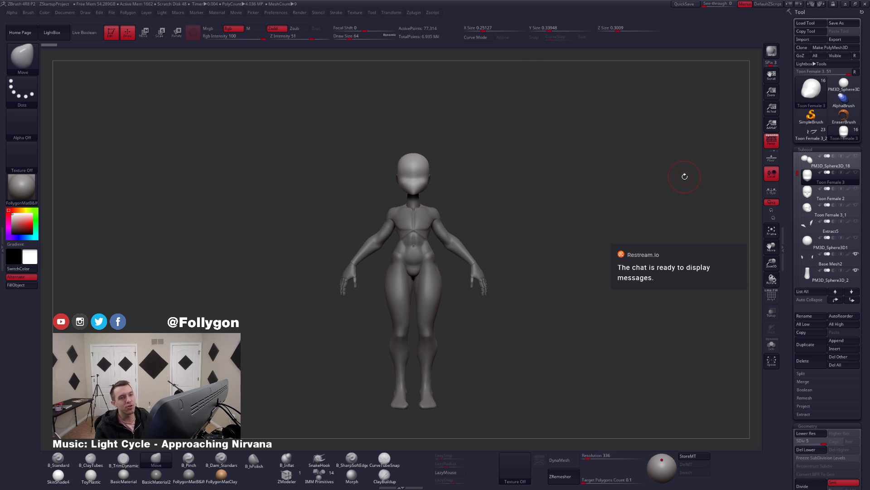
# - Switch back to the ponytail character, reduce the brush Draw Size to 27 and select the face subtool Toon Female 3
pyautogui.click(797, 136)
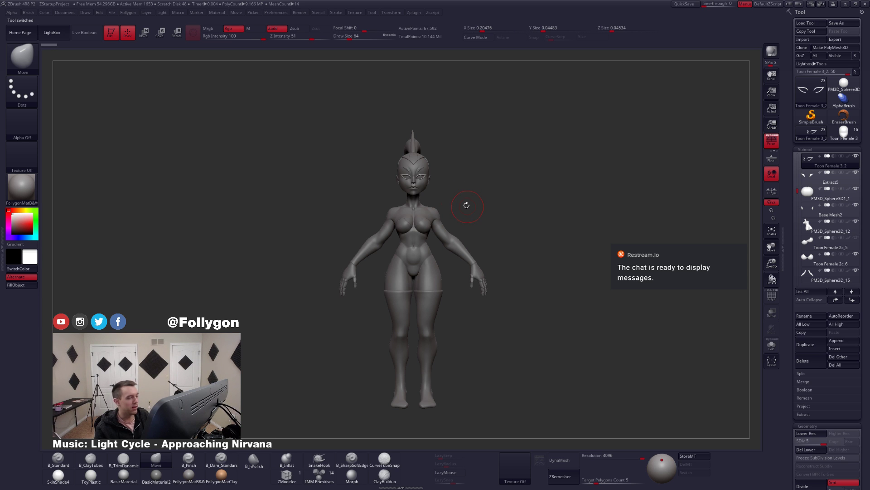
pyautogui.moveTo(466, 205)
pyautogui.mouseDown()
pyautogui.moveTo(428, 169)
pyautogui.moveTo(461, 183)
pyautogui.moveTo(454, 219)
pyautogui.moveTo(508, 248)
pyautogui.mouseUp()
pyautogui.press('space')
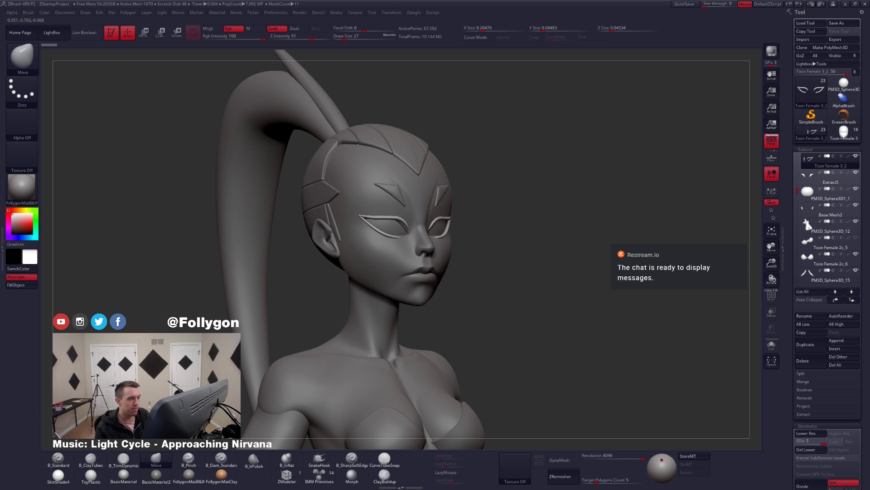
pyautogui.keyDown('alt'); pyautogui.click(439, 240); pyautogui.keyUp('alt')
pyautogui.moveTo(441, 281); pyautogui.dragTo(456, 247)
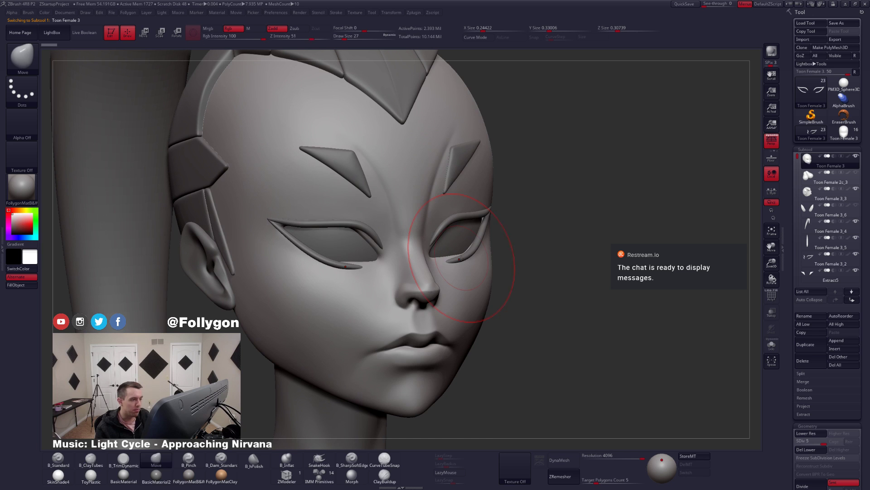
# - Inspect the face's wireframe and polygroups while stepping down to subdivision level 1 and back up to level 5
pyautogui.hotkey('shift', 'f')
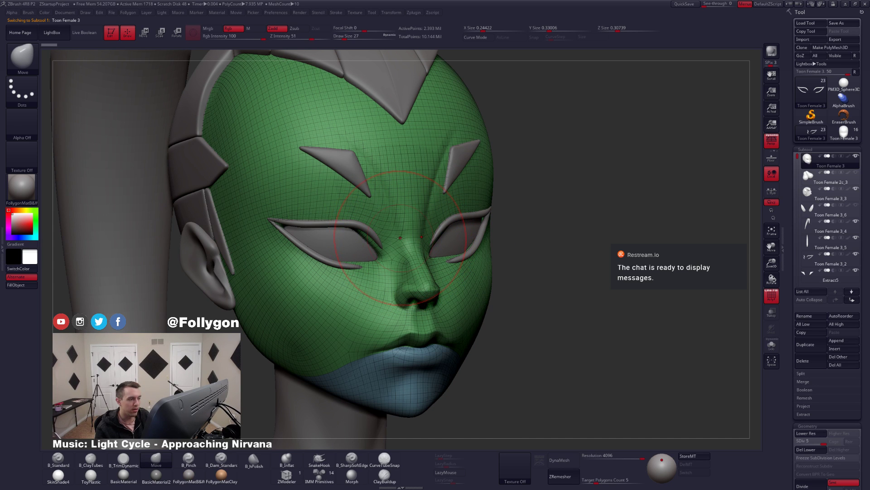
pyautogui.hotkey('shift', 'd')
pyautogui.hotkey('shift', 'd')
pyautogui.hotkey('shift', 'd')
pyautogui.hotkey('shift', 'd')
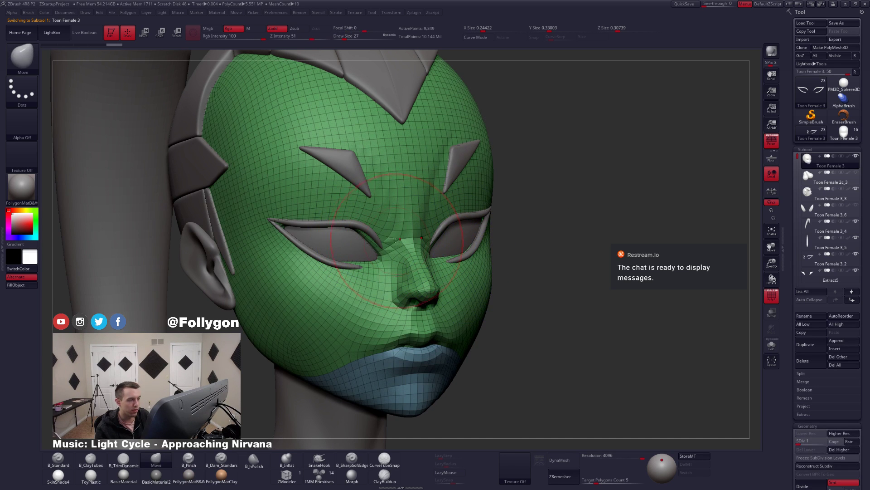
pyautogui.press('d')
pyautogui.press('d')
pyautogui.press('d')
pyautogui.press('d')
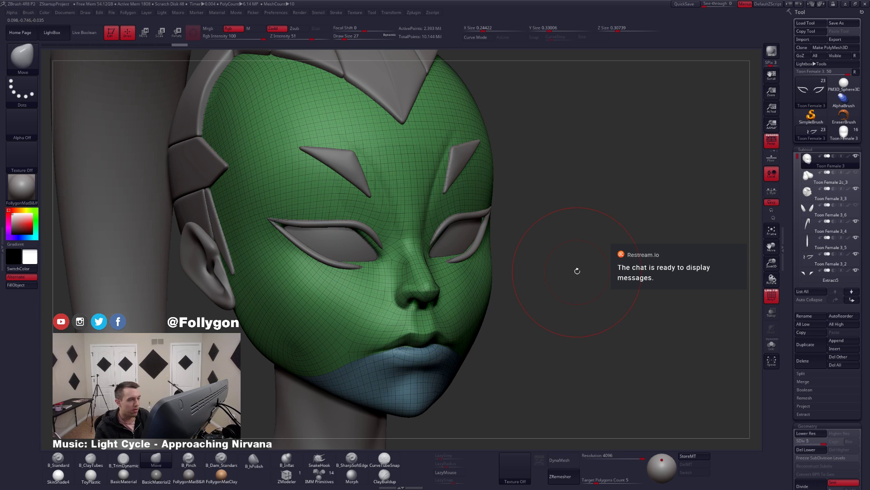
pyautogui.hotkey('shift', 'f')
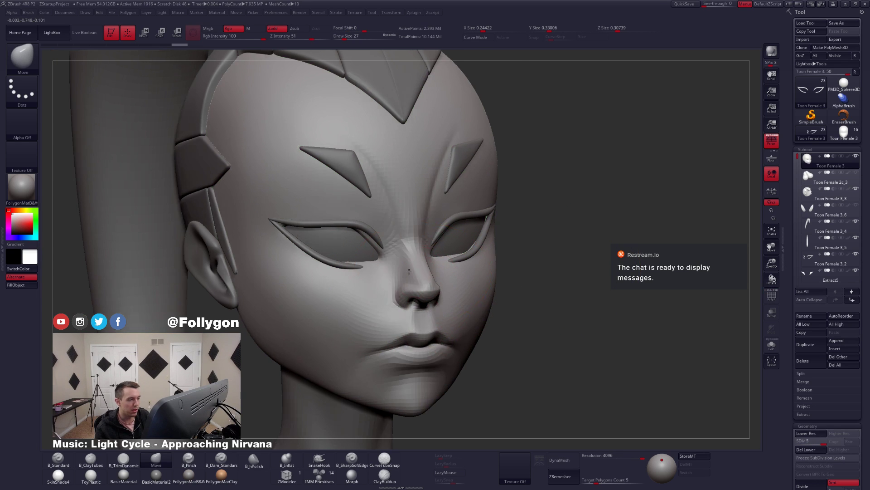
# - Select the ear subtool Base Mesh2 in a side view of the head and reduce the Draw Size to 18
pyautogui.keyDown('shift'); pyautogui.moveTo(569, 264); pyautogui.dragTo(419, 236); pyautogui.keyUp('shift')
pyautogui.moveTo(457, 240)
pyautogui.keyDown('ctrl'); pyautogui.mouseDown(button='right')
pyautogui.moveTo(470, 267)
pyautogui.moveTo(448, 264)
pyautogui.moveTo(476, 227)
pyautogui.mouseUp(button='right'); pyautogui.keyUp('ctrl')
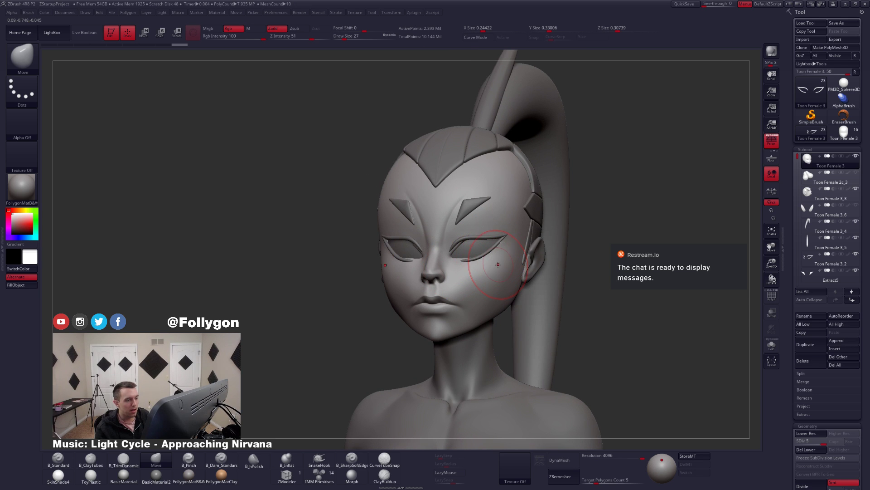
pyautogui.moveTo(503, 283); pyautogui.dragTo(438, 288, button='right')
pyautogui.moveTo(510, 280)
pyautogui.mouseDown(button='right')
pyautogui.moveTo(562, 279)
pyautogui.moveTo(430, 269)
pyautogui.moveTo(428, 279)
pyautogui.moveTo(461, 271)
pyautogui.mouseUp(button='right')
pyautogui.keyDown('alt'); pyautogui.click(431, 268); pyautogui.keyUp('alt')
pyautogui.press('space')
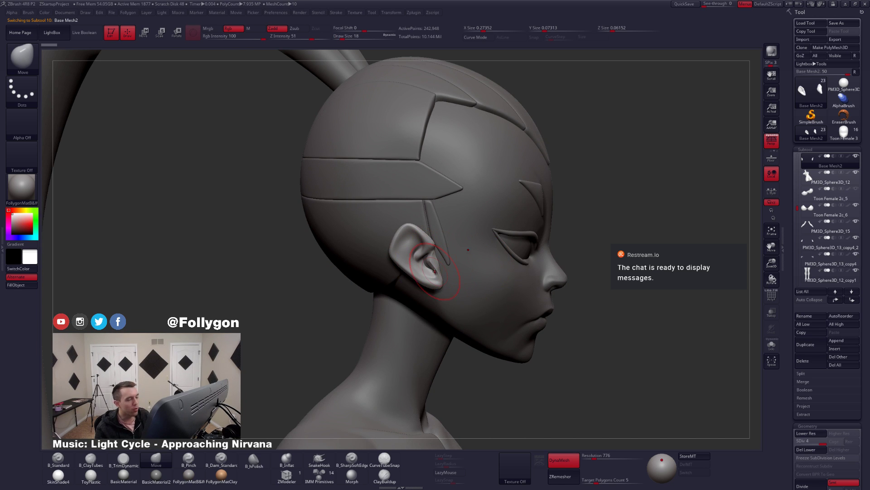
# - Compare the ear with the one on the bald-headed figure, returning to the ponytail character
pyautogui.click(844, 133)
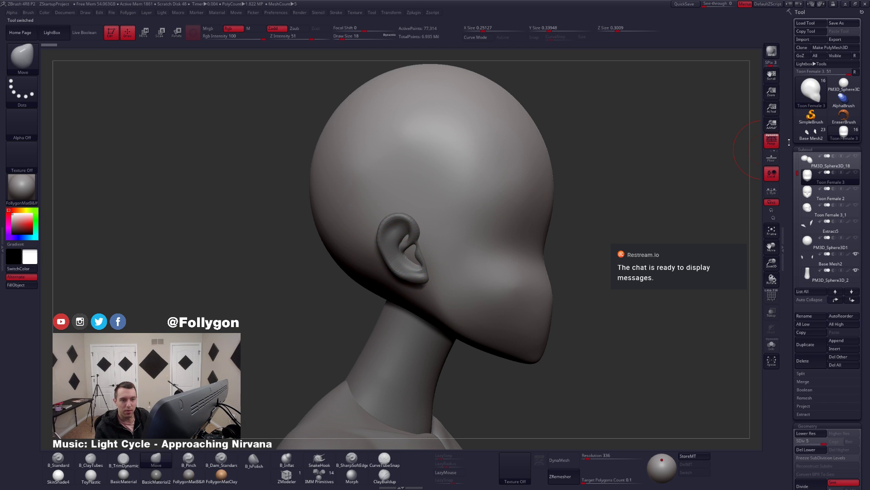
pyautogui.click(809, 133)
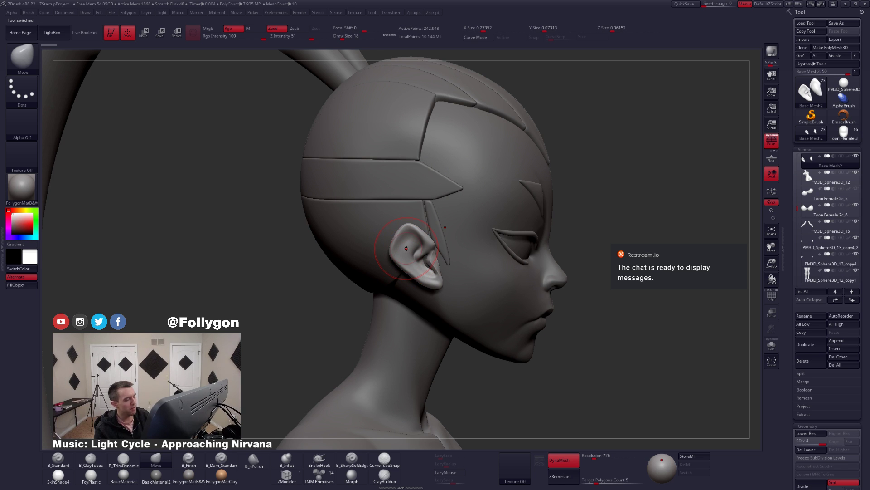
pyautogui.press('XF86AudioLowerVolume')
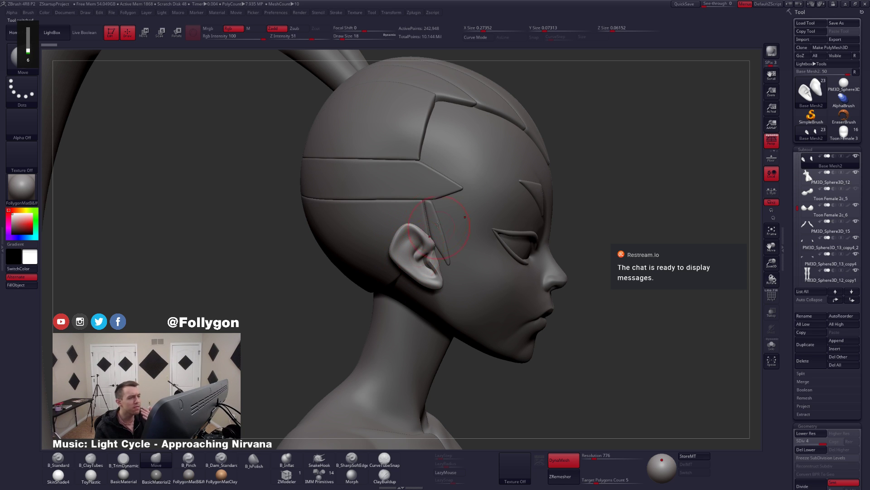
# - Select the hair cap subtool Toon Female 3_3 and inspect its panels as polygroups in wireframe display
pyautogui.keyDown('alt'); pyautogui.click(424, 184); pyautogui.keyUp('alt')
pyautogui.moveTo(458, 243)
pyautogui.mouseDown(button='right')
pyautogui.moveTo(422, 236)
pyautogui.moveTo(415, 214)
pyautogui.moveTo(398, 270)
pyautogui.moveTo(465, 274)
pyautogui.moveTo(457, 249)
pyautogui.mouseUp(button='right')
pyautogui.hotkey('shift', 'f')
pyautogui.moveTo(503, 241); pyautogui.dragTo(508, 239)
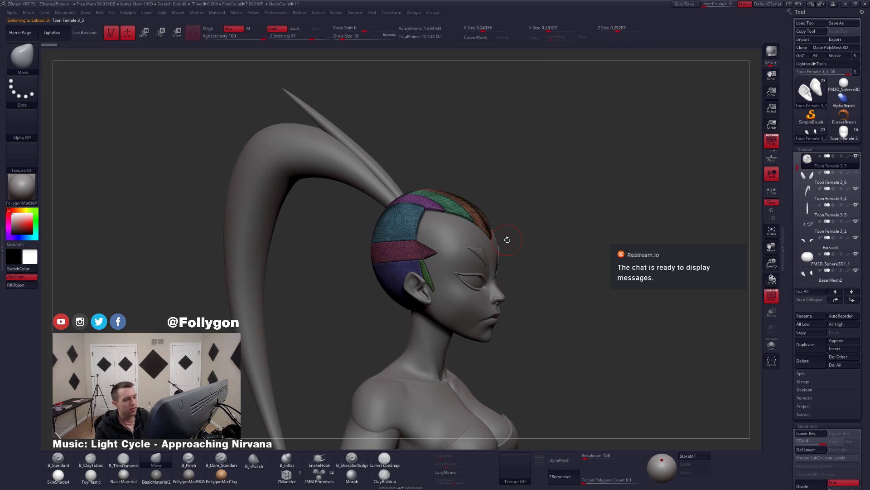
pyautogui.moveTo(439, 231)
pyautogui.mouseDown(button='right')
pyautogui.moveTo(519, 236)
pyautogui.moveTo(440, 241)
pyautogui.moveTo(489, 284)
pyautogui.moveTo(469, 290)
pyautogui.moveTo(458, 282)
pyautogui.mouseUp(button='right')
pyautogui.hotkey('shift', 'f')
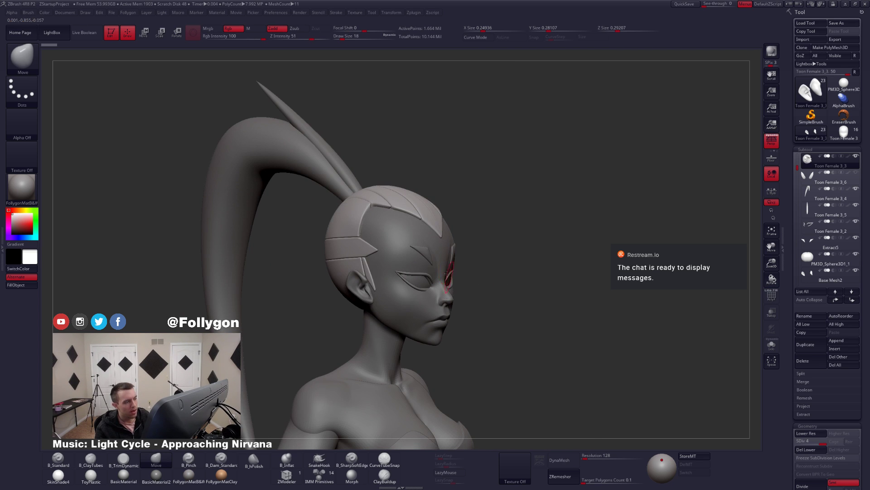
pyautogui.moveTo(425, 247)
pyautogui.mouseDown(button='right')
pyautogui.moveTo(435, 290)
pyautogui.moveTo(428, 242)
pyautogui.moveTo(421, 262)
pyautogui.moveTo(433, 260)
pyautogui.mouseUp(button='right')
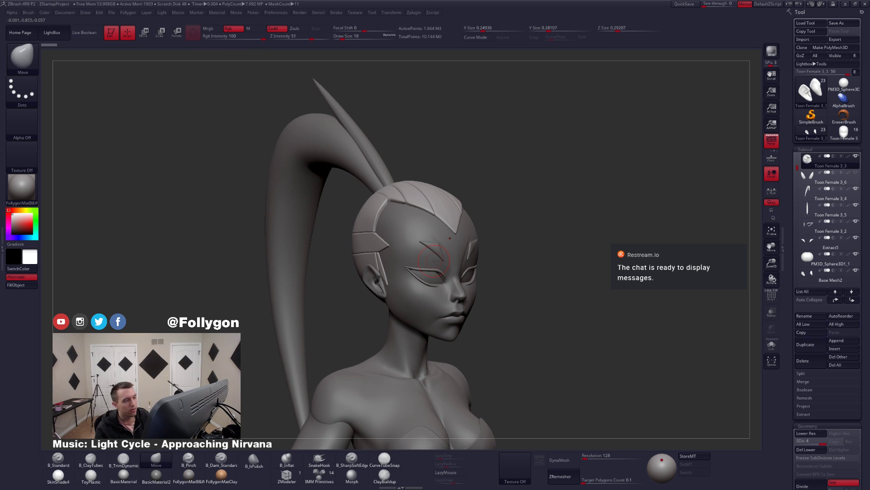
# - Lasso-mask the upper part of the hair cap and view the masked area from the front and side
pyautogui.moveTo(397, 214)
pyautogui.mouseDown(button='right')
pyautogui.moveTo(392, 243)
pyautogui.moveTo(413, 224)
pyautogui.moveTo(396, 219)
pyautogui.mouseUp(button='right')
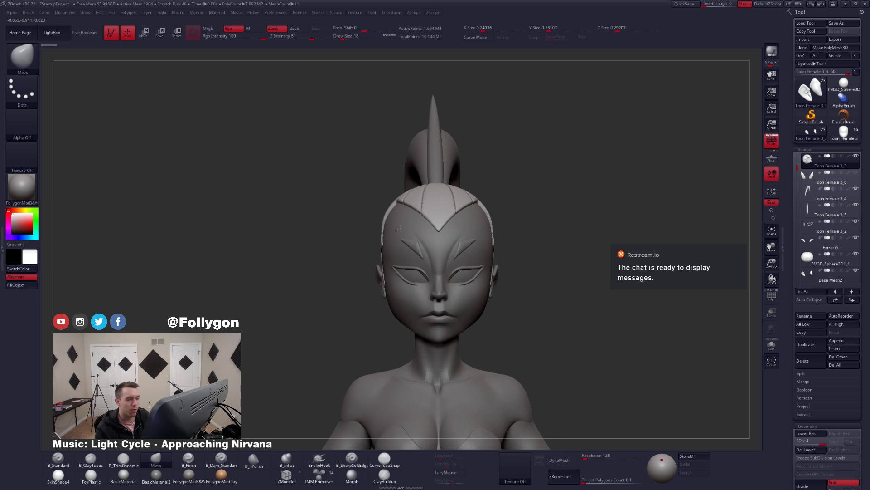
pyautogui.press('ctrl')
pyautogui.moveTo(396, 219)
pyautogui.keyDown('ctrl'); pyautogui.mouseDown()
pyautogui.moveTo(411, 131)
pyautogui.moveTo(467, 160)
pyautogui.mouseUp(); pyautogui.keyUp('ctrl')
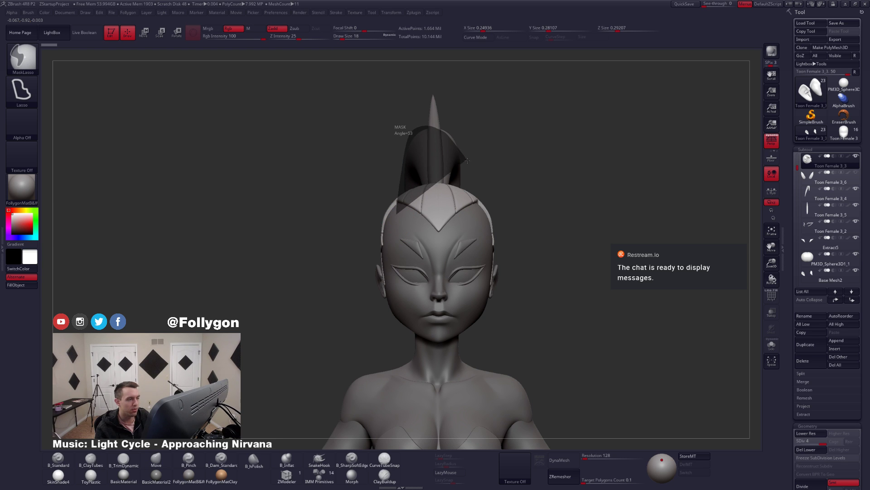
pyautogui.keyDown('ctrl'); pyautogui.moveTo(464, 269); pyautogui.dragTo(461, 266); pyautogui.keyUp('ctrl')
pyautogui.moveTo(414, 235); pyautogui.dragTo(420, 226, button='right')
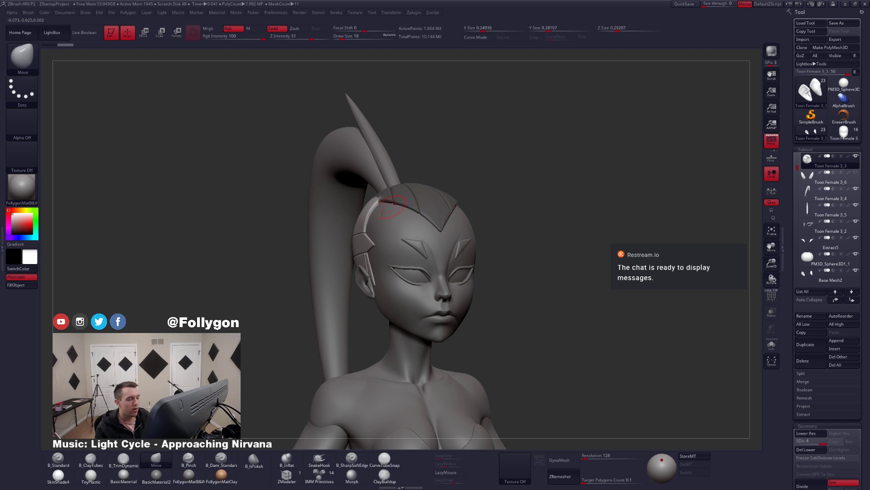
pyautogui.moveTo(366, 227); pyautogui.dragTo(365, 249, button='right')
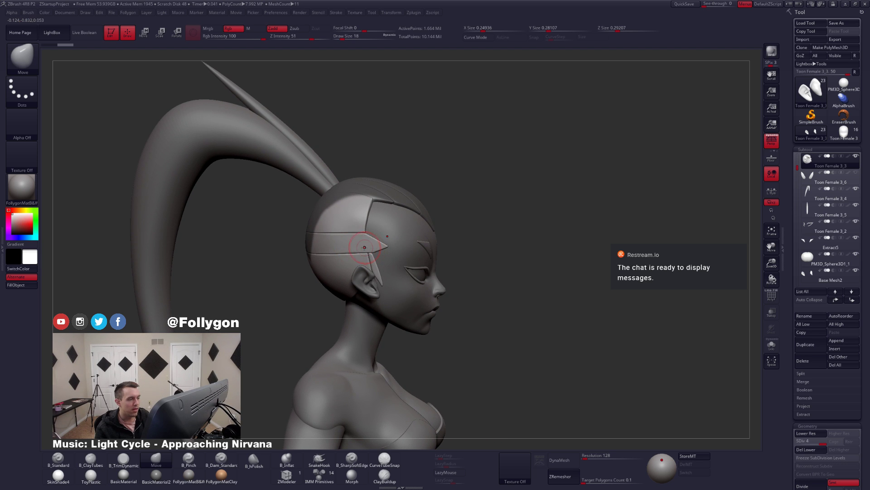
# - Examine the hair panels from above and the character's full figure from the front
pyautogui.moveTo(459, 245)
pyautogui.mouseDown(button='right')
pyautogui.moveTo(409, 224)
pyautogui.moveTo(396, 245)
pyautogui.moveTo(430, 252)
pyautogui.moveTo(430, 284)
pyautogui.moveTo(434, 266)
pyautogui.mouseUp(button='right')
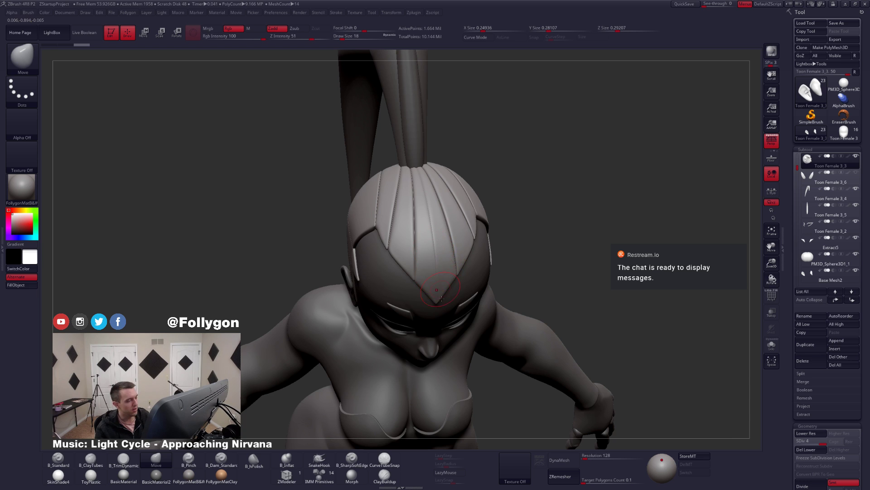
pyautogui.moveTo(448, 271)
pyautogui.mouseDown(button='right')
pyautogui.moveTo(448, 211)
pyautogui.moveTo(447, 257)
pyautogui.moveTo(470, 285)
pyautogui.moveTo(431, 229)
pyautogui.moveTo(486, 171)
pyautogui.moveTo(448, 286)
pyautogui.moveTo(451, 237)
pyautogui.moveTo(445, 286)
pyautogui.moveTo(438, 272)
pyautogui.mouseUp(button='right')
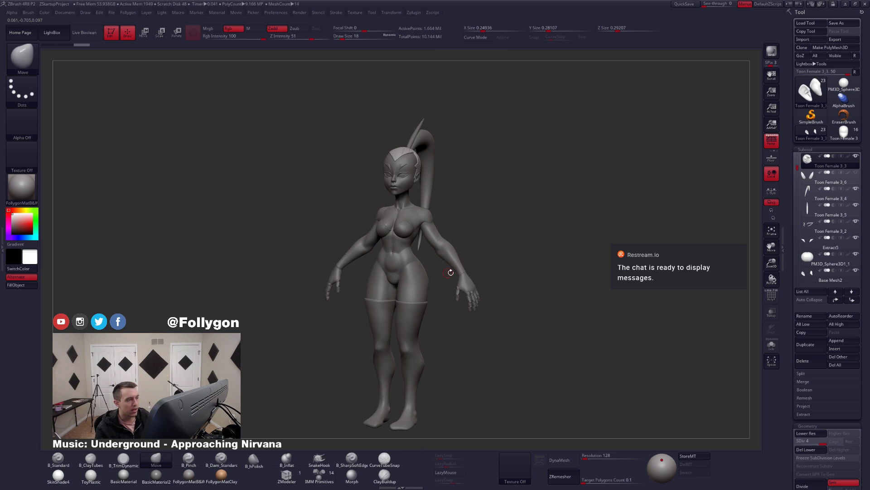
pyautogui.keyDown('shift'); pyautogui.moveTo(690, 231); pyautogui.dragTo(621, 235, button='right'); pyautogui.keyUp('shift')
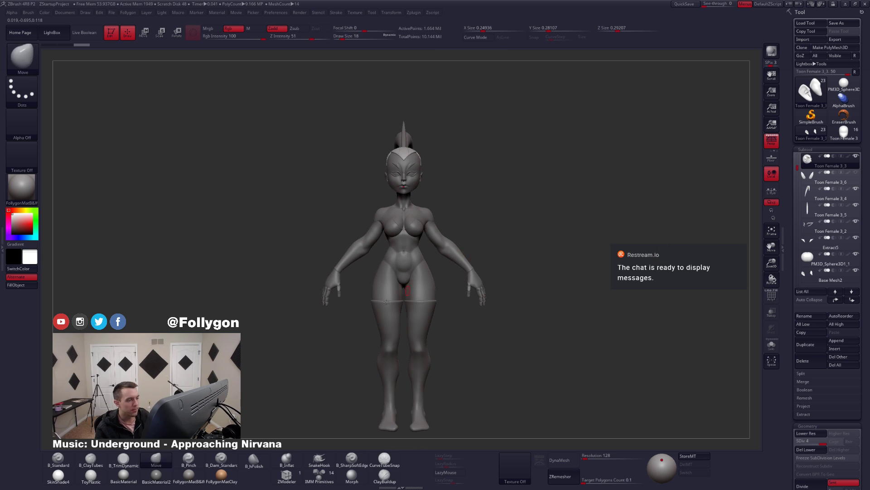
# - Select the body subtool PM3D_Sphere3D_12 and compare the figure with the bald base version, returning to the ponytail character
pyautogui.keyDown('alt'); pyautogui.click(404, 276); pyautogui.keyUp('alt')
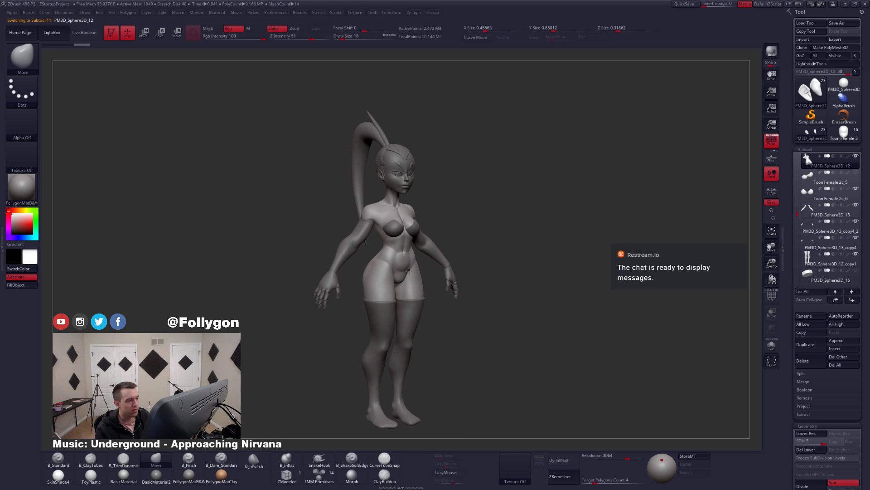
pyautogui.moveTo(404, 282)
pyautogui.mouseDown(button='right')
pyautogui.moveTo(441, 286)
pyautogui.moveTo(420, 286)
pyautogui.mouseUp(button='right')
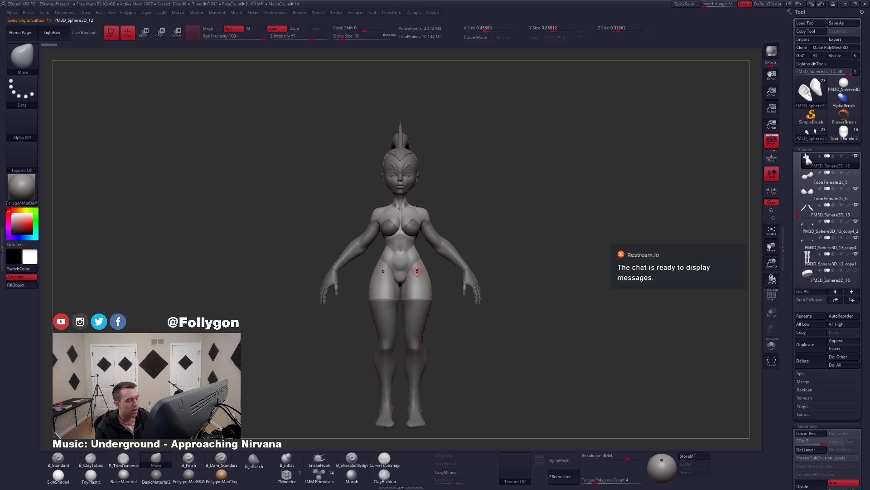
pyautogui.moveTo(416, 256); pyautogui.dragTo(595, 236, button='right')
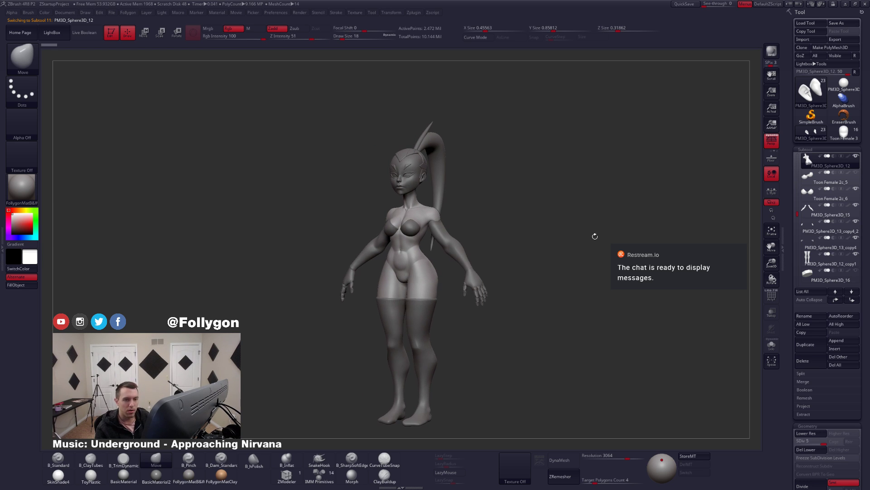
pyautogui.click(850, 141)
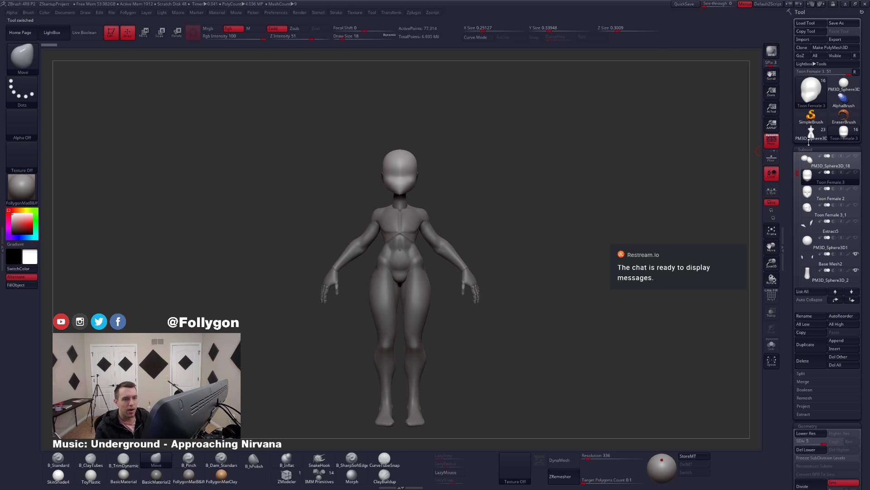
pyautogui.click(804, 136)
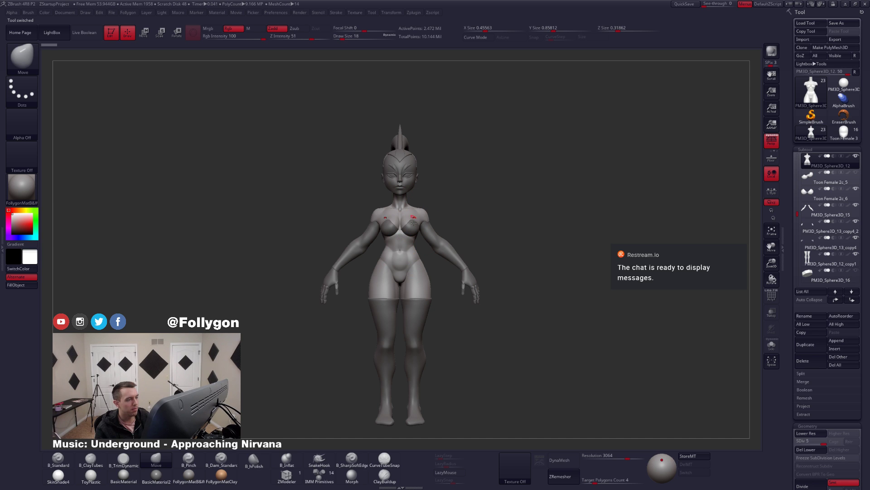
pyautogui.moveTo(448, 296); pyautogui.dragTo(441, 297)
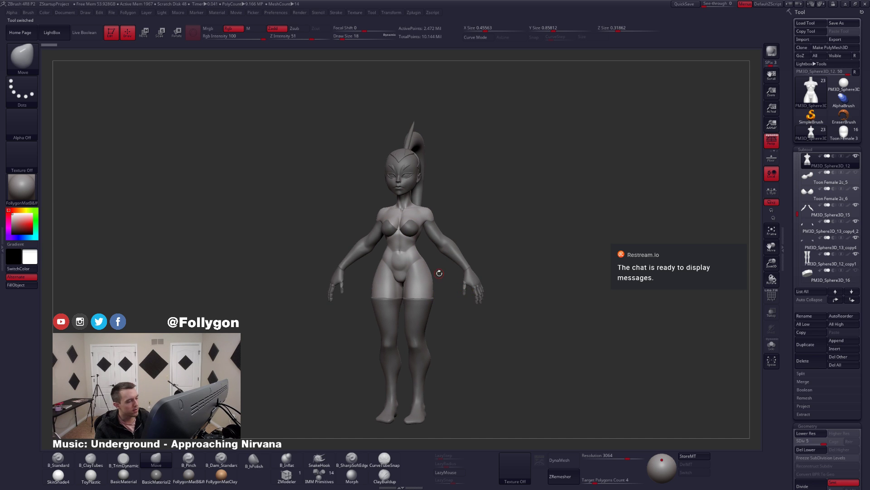
# - Examine the torso and stocking-leg subtools around the hips and thighs, isolating the selected part in Solo mode
pyautogui.keyDown('ctrl'); pyautogui.moveTo(410, 324); pyautogui.dragTo(427, 340, button='right'); pyautogui.keyUp('ctrl')
pyautogui.keyDown('alt'); pyautogui.click(422, 331); pyautogui.keyUp('alt')
pyautogui.keyDown('alt'); pyautogui.click(410, 274); pyautogui.keyUp('alt')
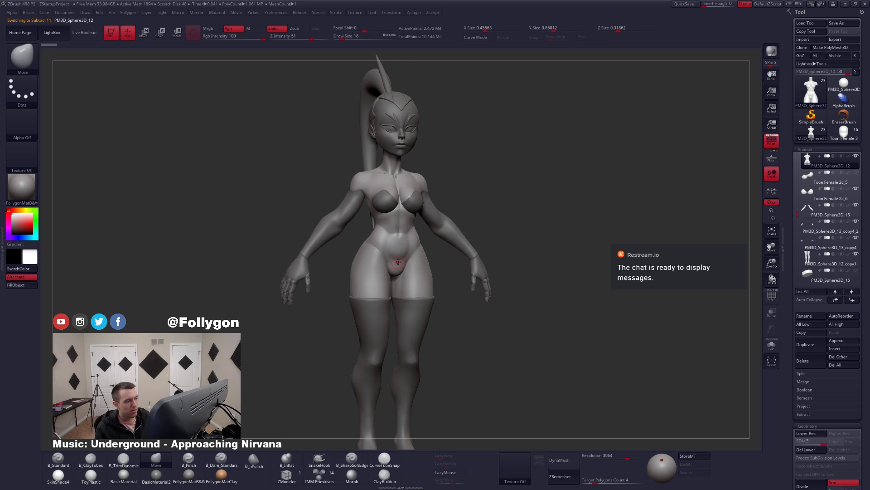
pyautogui.hotkey('alt', 's')
pyautogui.moveTo(395, 264); pyautogui.dragTo(443, 270, button='right')
pyautogui.moveTo(443, 269); pyautogui.dragTo(466, 292)
pyautogui.hotkey('ctrl', 'shift', 's')
# - Select the leg subtool PM3D_Sphere3D_12_copy1, inspect it in Solo mode, and bring the full figure back into view
pyautogui.keyDown('alt'); pyautogui.click(398, 331); pyautogui.keyUp('alt')
pyautogui.moveTo(420, 332); pyautogui.dragTo(438, 323)
pyautogui.keyDown('ctrl'); pyautogui.moveTo(412, 309); pyautogui.dragTo(415, 358, button='right'); pyautogui.keyUp('ctrl')
pyautogui.hotkey('ctrl', 'shift', 's')
pyautogui.moveTo(410, 284); pyautogui.dragTo(429, 225)
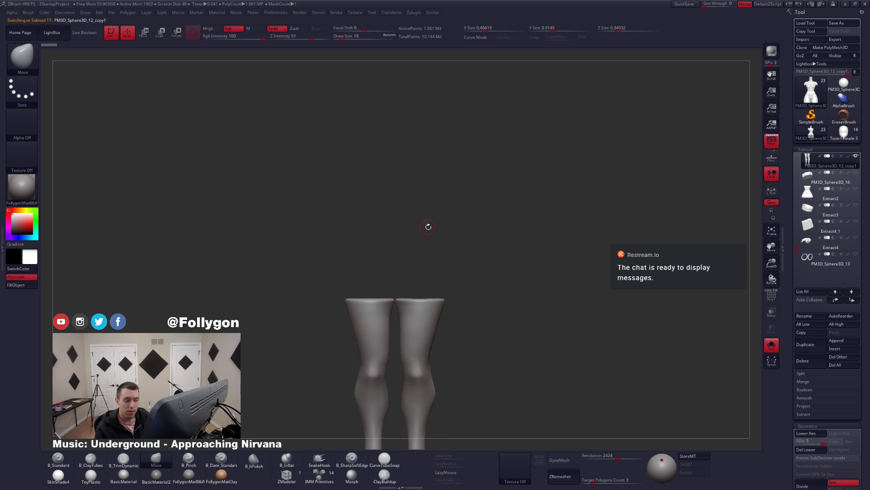
pyautogui.hotkey('ctrl', 'shift', 's')
pyautogui.keyDown('ctrl'); pyautogui.moveTo(510, 308); pyautogui.dragTo(504, 292, button='right'); pyautogui.keyUp('ctrl')
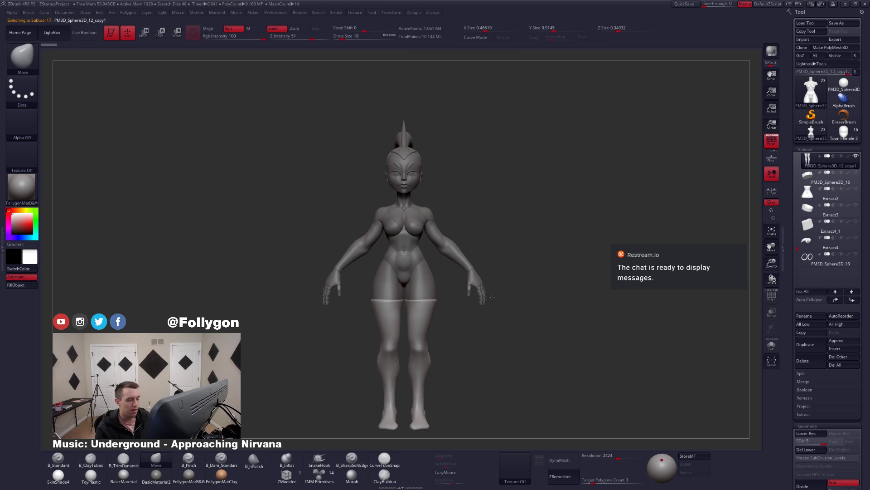
pyautogui.moveTo(502, 339); pyautogui.dragTo(496, 328, button='right')
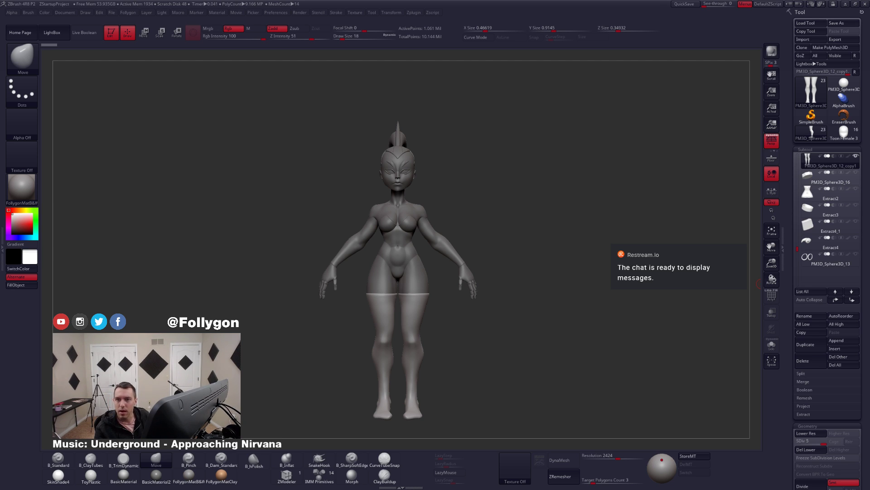
# - Bring the Photoshop reference Changes.psd beside the sculpt, examine the character's leg design, and move the window away again
pyautogui.moveTo(869, 5); pyautogui.dragTo(651, 92)
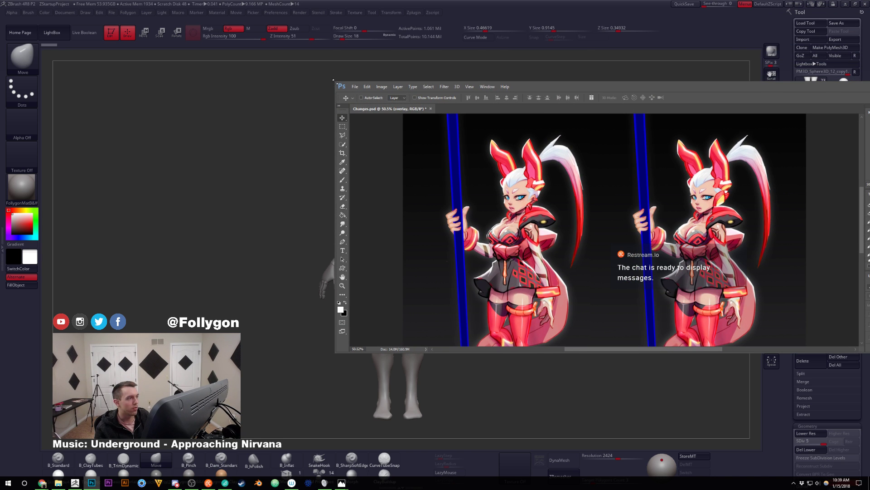
pyautogui.moveTo(334, 81); pyautogui.dragTo(468, 99)
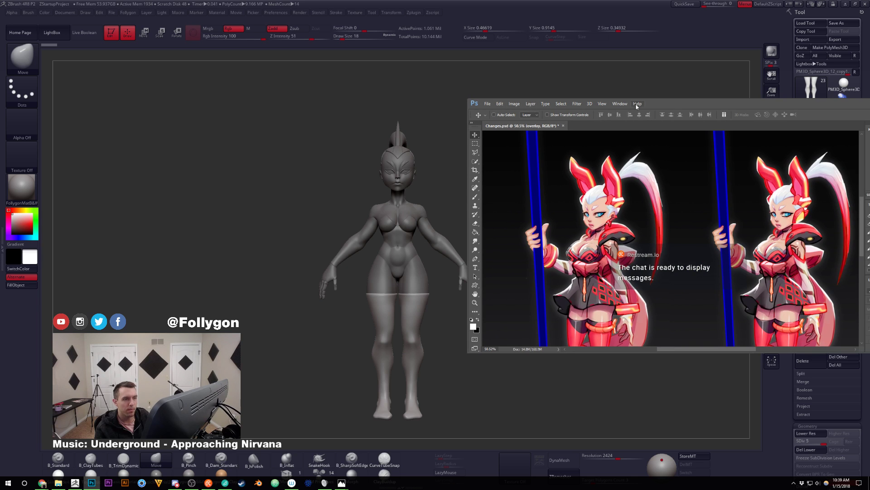
pyautogui.moveTo(643, 104); pyautogui.dragTo(598, 70)
pyautogui.scroll(-5, 566, 202)
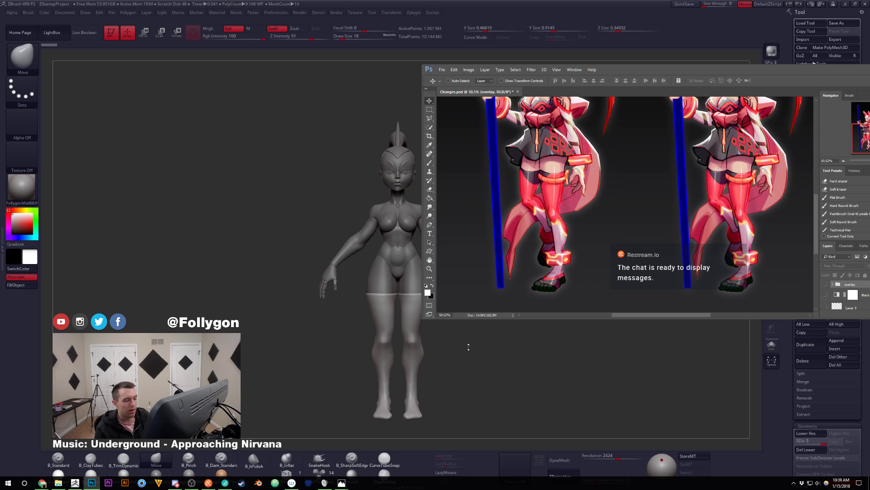
pyautogui.moveTo(771, 76); pyautogui.dragTo(869, 98)
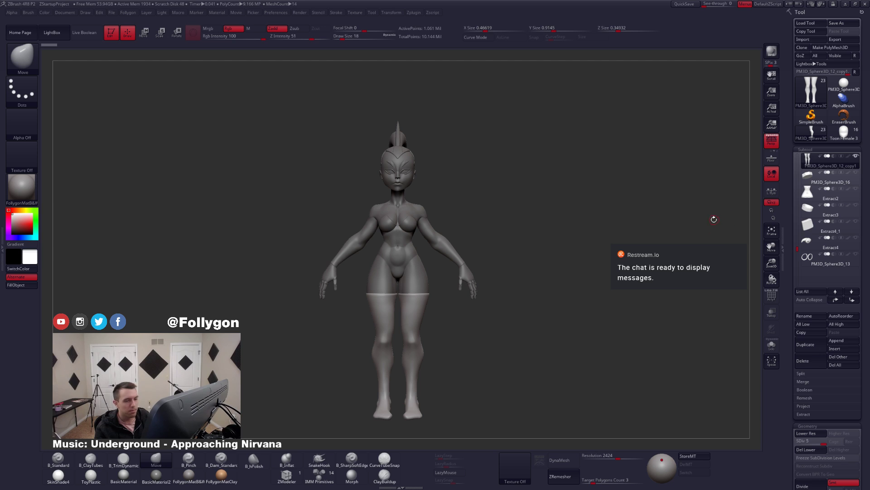
# - Show all subtools again and hide the rabbit ears Toon Female 3_6
pyautogui.keyDown('shift'); pyautogui.click(856, 156); pyautogui.keyUp('shift')
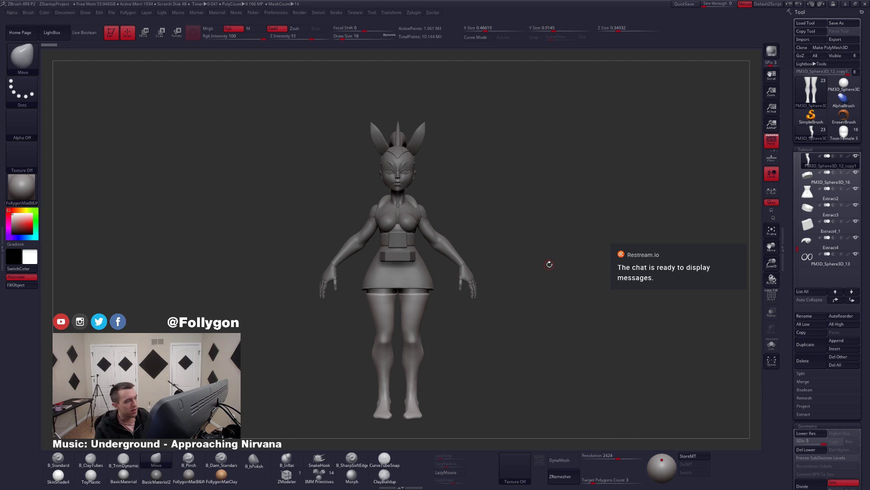
pyautogui.keyDown('alt'); pyautogui.click(422, 134); pyautogui.keyUp('alt')
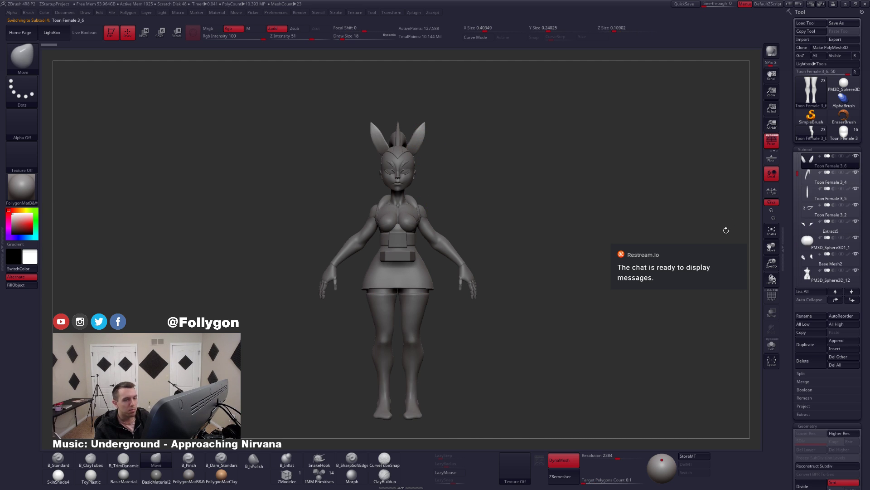
pyautogui.click(810, 180)
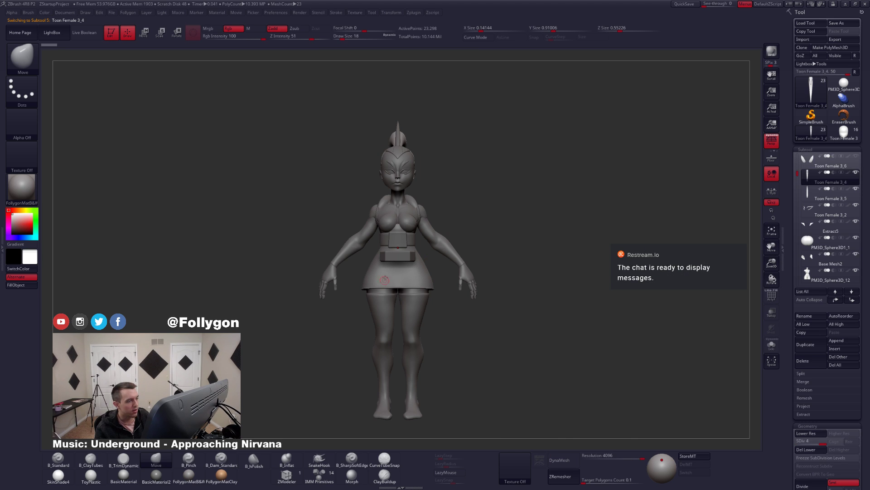
# - Select the belt pouch block PM3D_Sphere3D_16, check its smoothed preview, and hide it
pyautogui.moveTo(385, 280); pyautogui.dragTo(415, 281)
pyautogui.keyDown('alt'); pyautogui.click(467, 264); pyautogui.keyUp('alt')
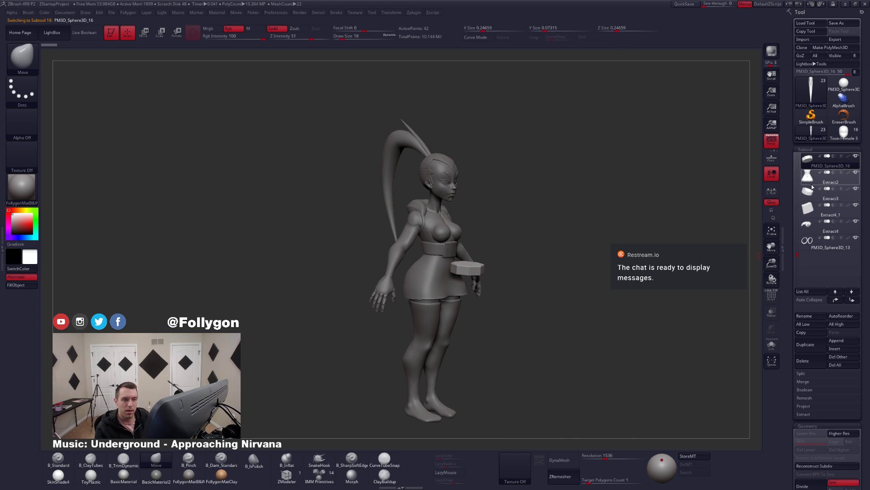
pyautogui.press('d')
pyautogui.click(467, 152)
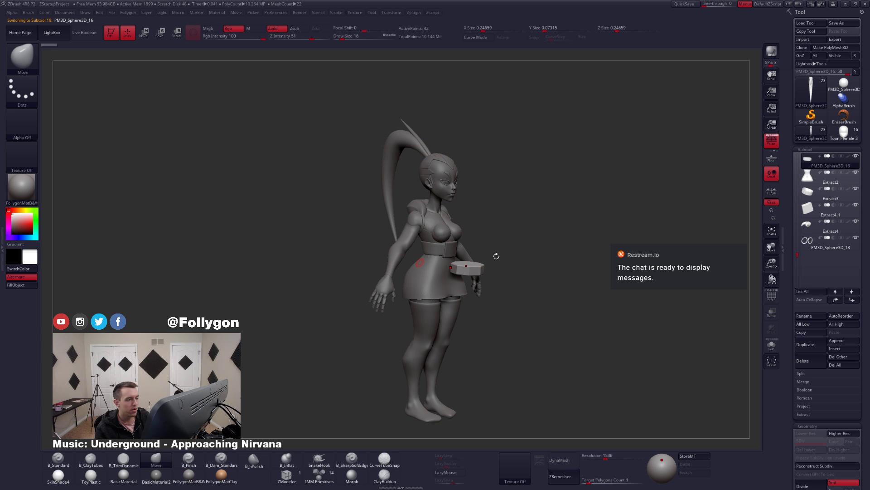
pyautogui.keyDown('alt'); pyautogui.moveTo(496, 255); pyautogui.dragTo(446, 283); pyautogui.keyUp('alt')
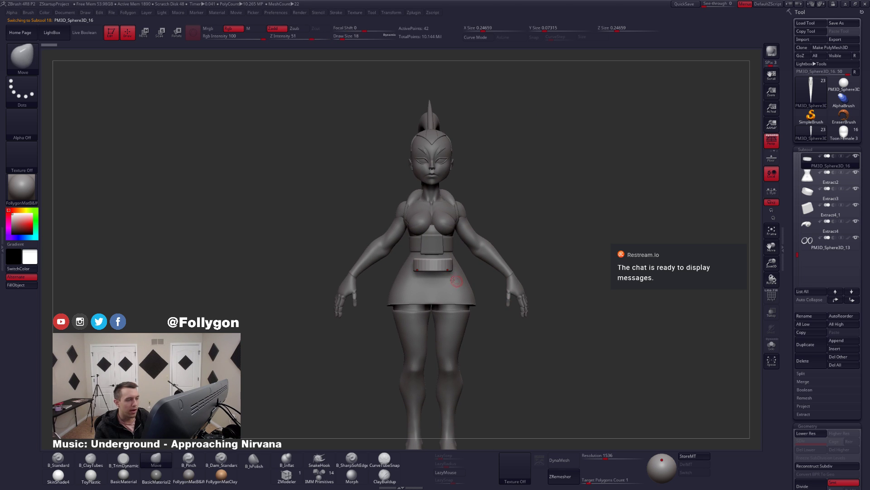
pyautogui.hotkey('shift', 'd')
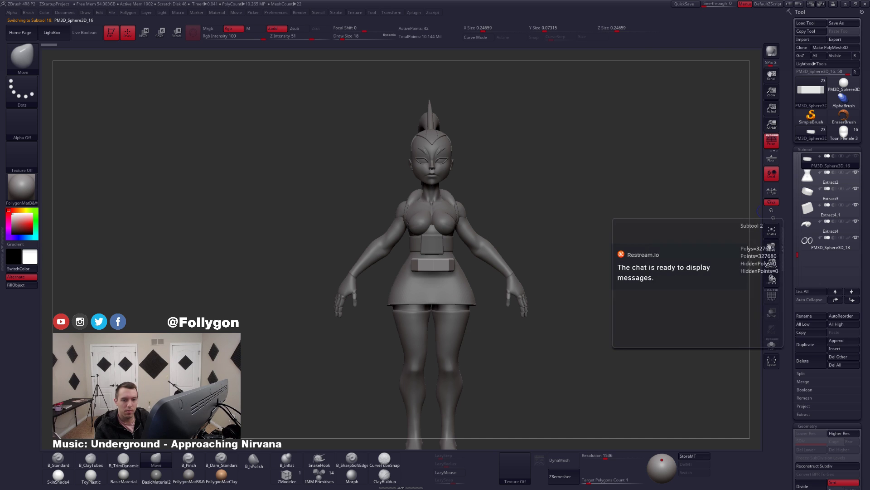
pyautogui.click(856, 156)
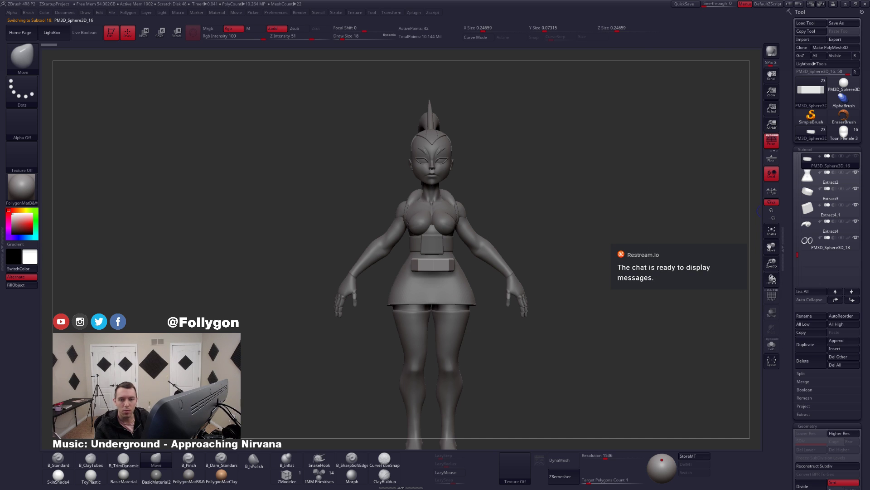
# - Hide the waist belt Extract3 and its front plate Extract4_1, and select the shoulder piece Extract4
pyautogui.click(812, 194)
pyautogui.moveTo(665, 234); pyautogui.dragTo(588, 251)
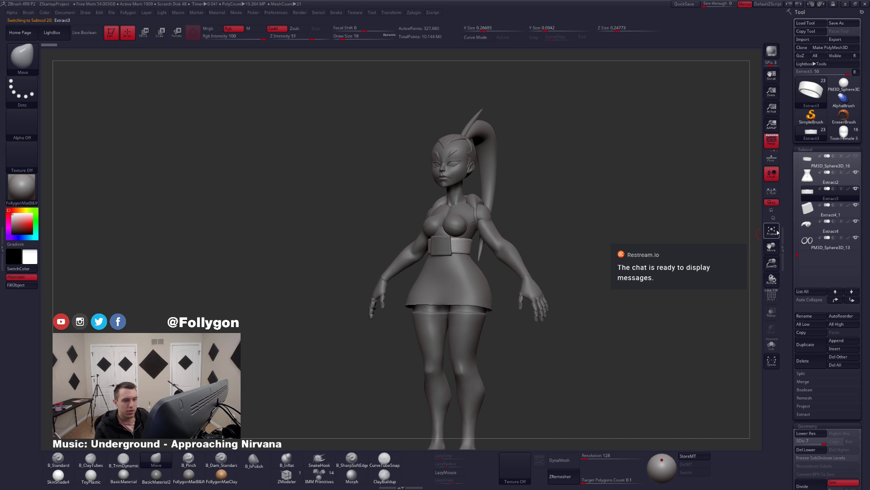
pyautogui.click(811, 213)
pyautogui.click(810, 228)
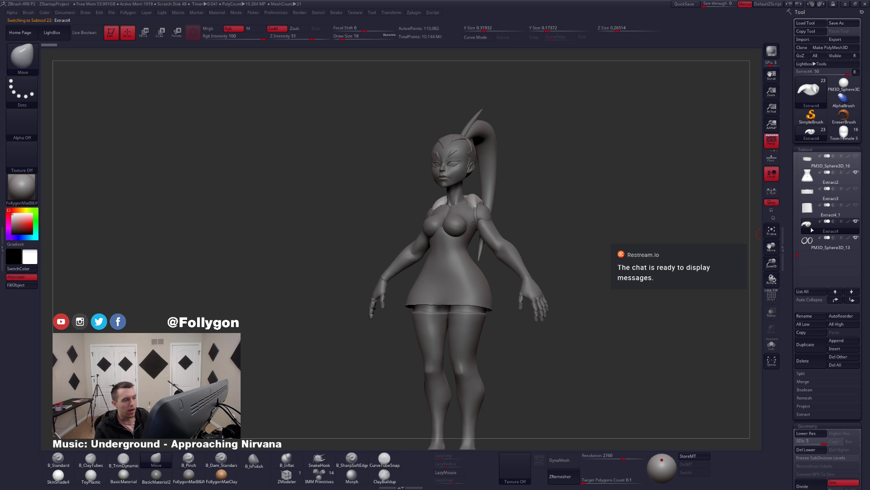
pyautogui.moveTo(637, 232)
pyautogui.mouseDown()
pyautogui.moveTo(578, 244)
pyautogui.moveTo(635, 245)
pyautogui.mouseUp()
# - Delete the bust subtool Toon Female 2c_3 permanently
pyautogui.keyDown('alt'); pyautogui.click(506, 250); pyautogui.keyUp('alt')
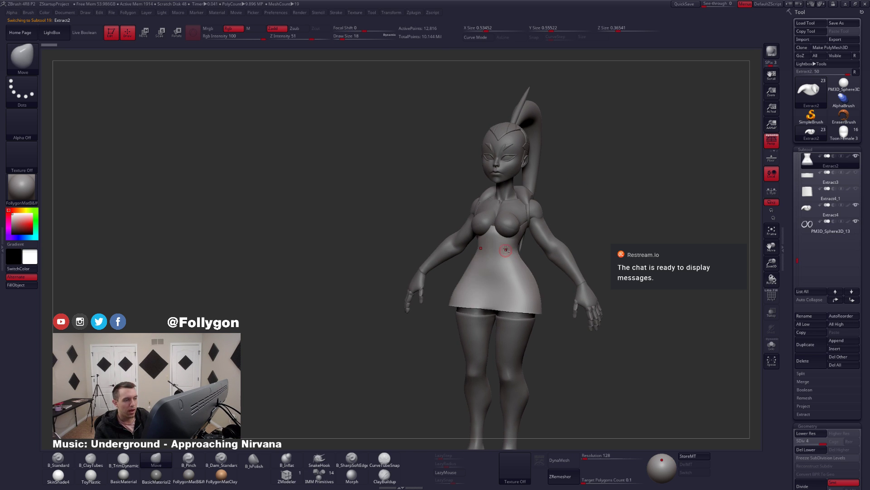
pyautogui.keyDown('alt'); pyautogui.click(514, 225); pyautogui.keyUp('alt')
pyautogui.click(810, 367)
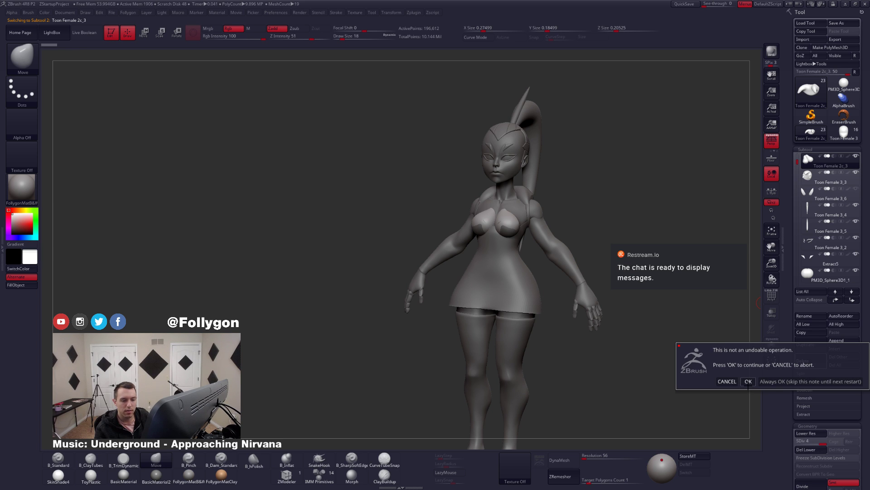
pyautogui.click(748, 381)
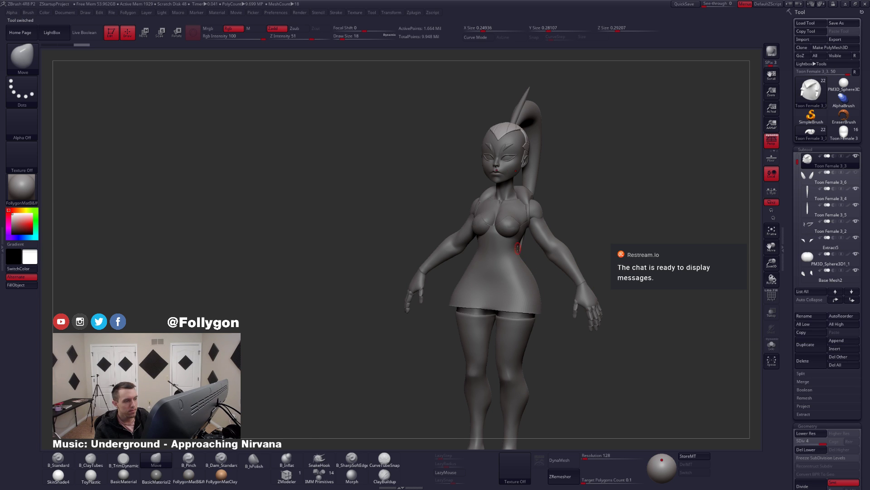
# - Isolate the bust cup subtool Toon Female 2c_5, delete it permanently, and show the whole character again
pyautogui.keyDown('ctrl'); pyautogui.moveTo(514, 242); pyautogui.dragTo(509, 311, button='right'); pyautogui.keyUp('ctrl')
pyautogui.keyDown('alt'); pyautogui.click(507, 339); pyautogui.keyUp('alt')
pyautogui.keyDown('alt'); pyautogui.click(499, 297); pyautogui.keyUp('alt')
pyautogui.hotkey('ctrl', 'shift', 's')
pyautogui.click(803, 360)
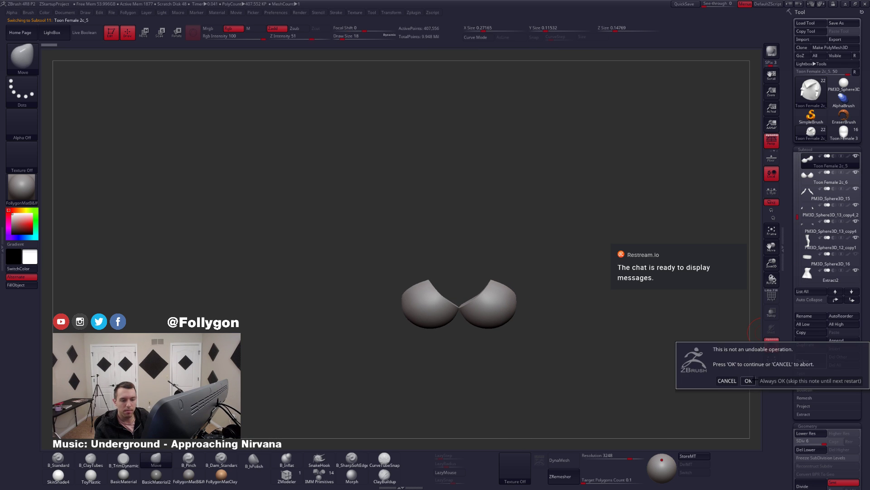
pyautogui.click(749, 381)
pyautogui.hotkey('shift', 's')
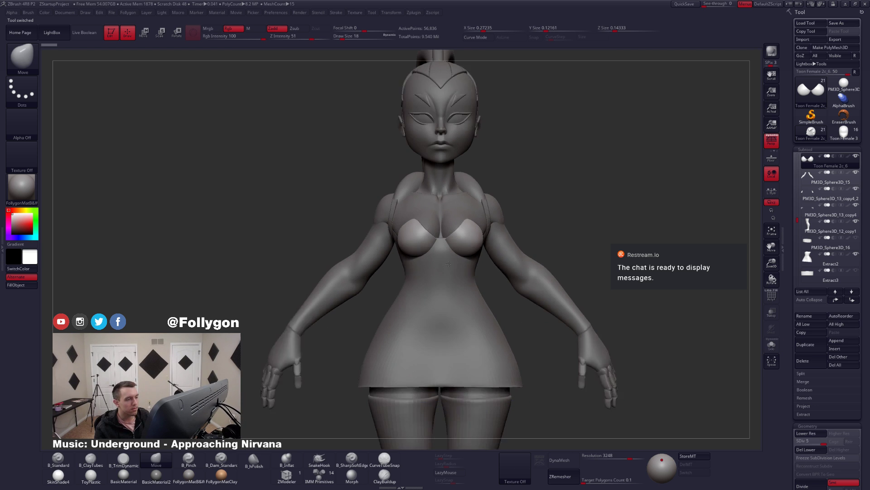
# - Select the dress Extract2 and check the body beneath it with transparency switched on briefly
pyautogui.keyDown('alt'); pyautogui.click(452, 287); pyautogui.keyUp('alt')
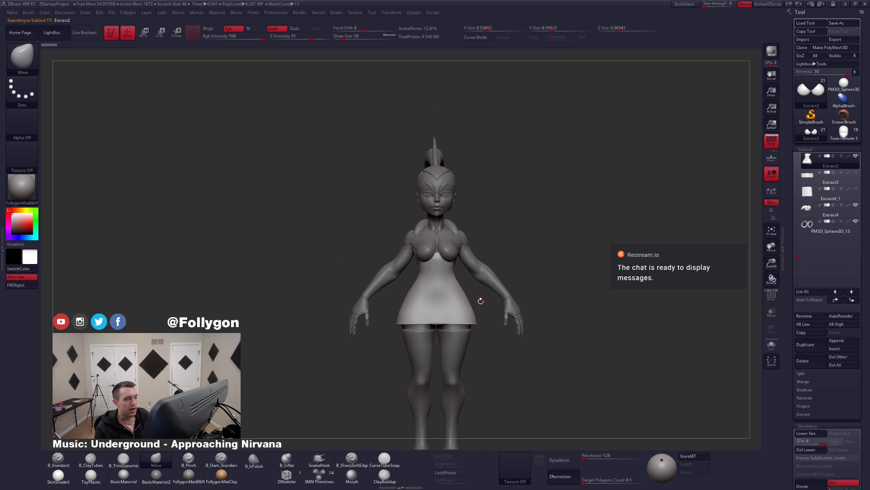
pyautogui.click(773, 316)
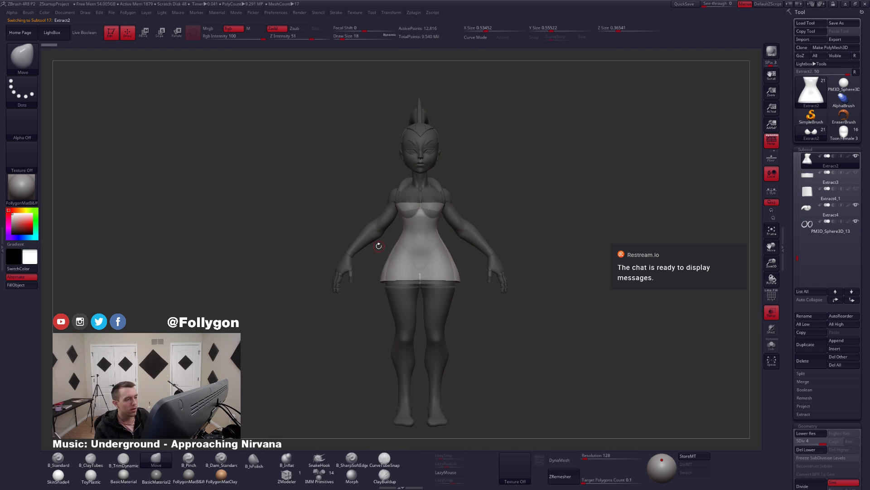
pyautogui.keyDown('ctrl'); pyautogui.moveTo(379, 246); pyautogui.dragTo(437, 248, button='right'); pyautogui.keyUp('ctrl')
pyautogui.click(767, 317)
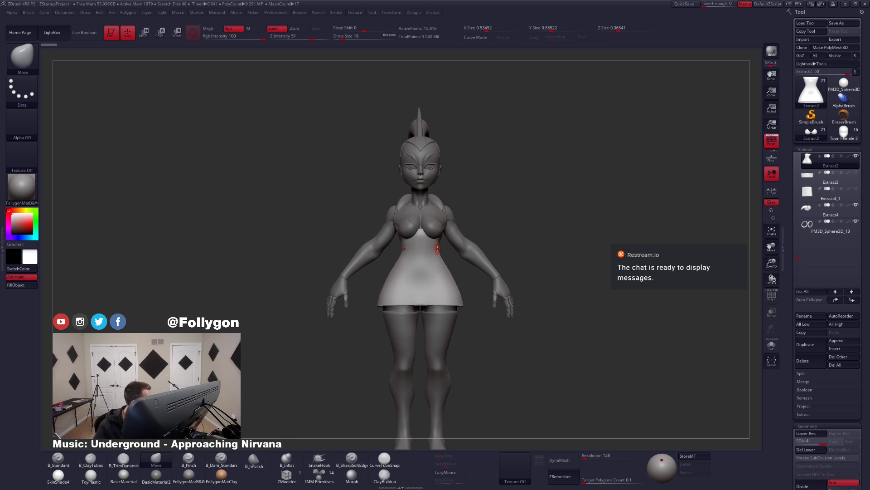
# - Compare the clothed character with the base tool Toon Female 3 by switching back and forth between them
pyautogui.click(844, 133)
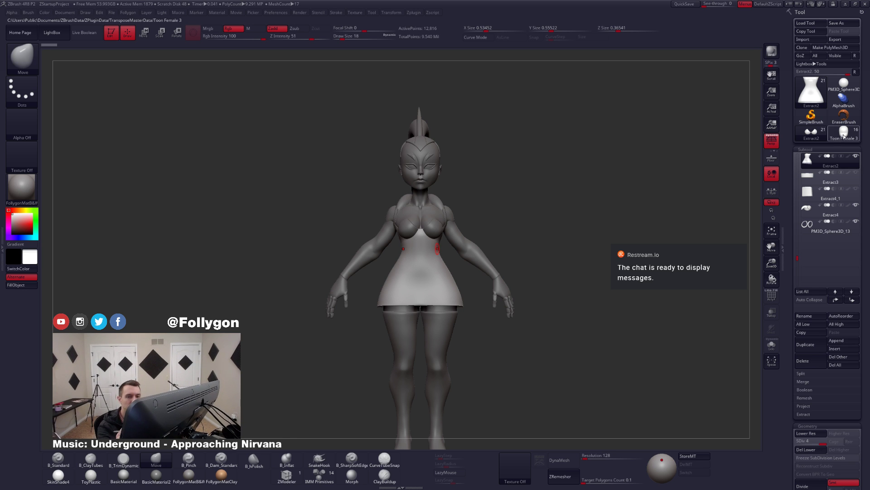
pyautogui.click(817, 136)
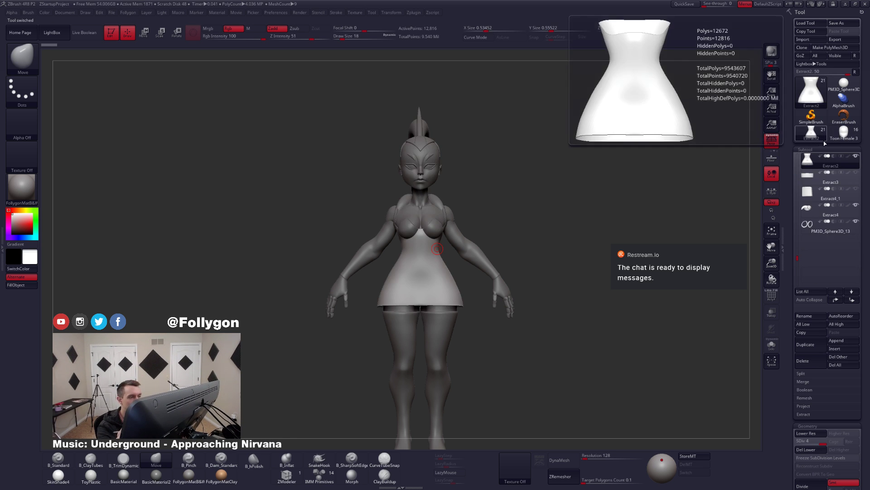
pyautogui.click(844, 136)
pyautogui.click(824, 137)
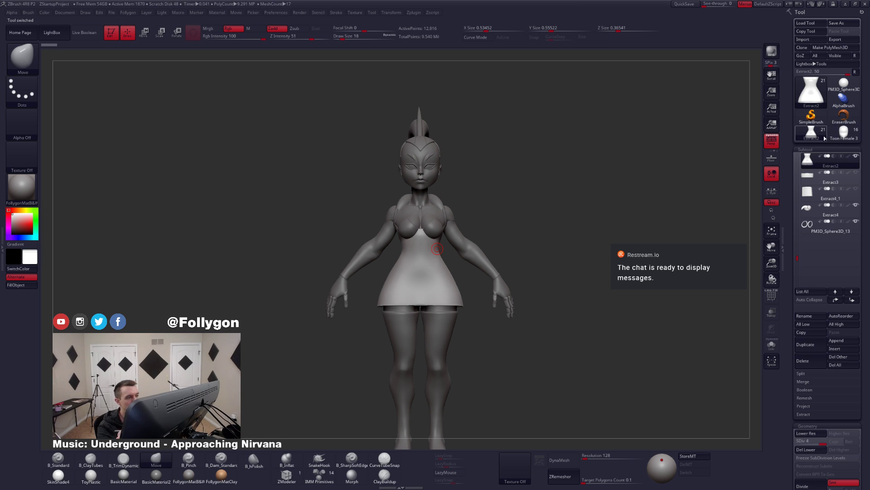
pyautogui.click(844, 132)
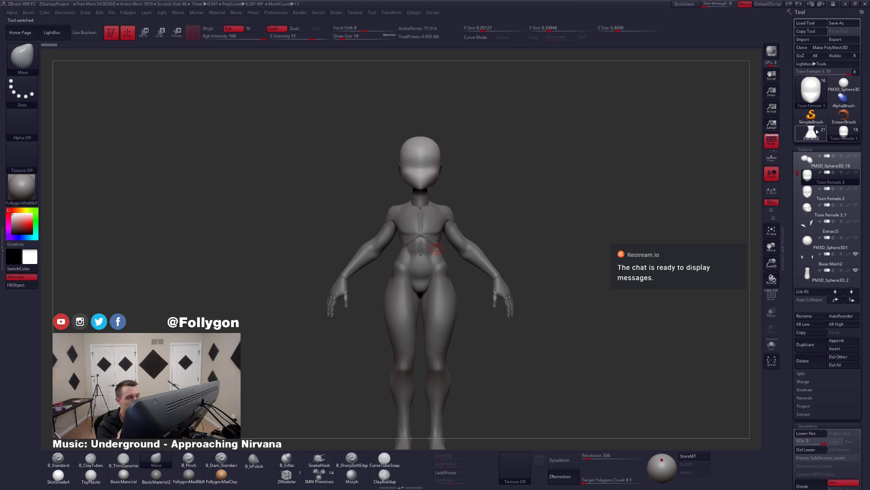
pyautogui.click(814, 136)
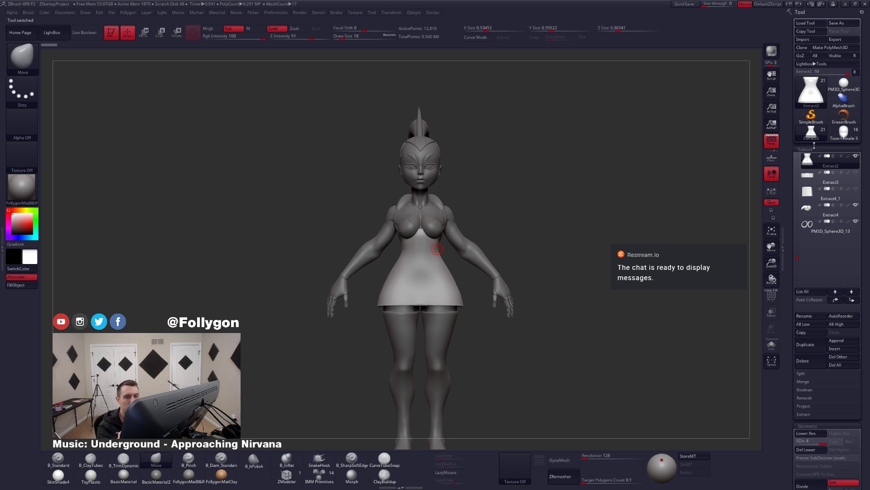
pyautogui.click(841, 135)
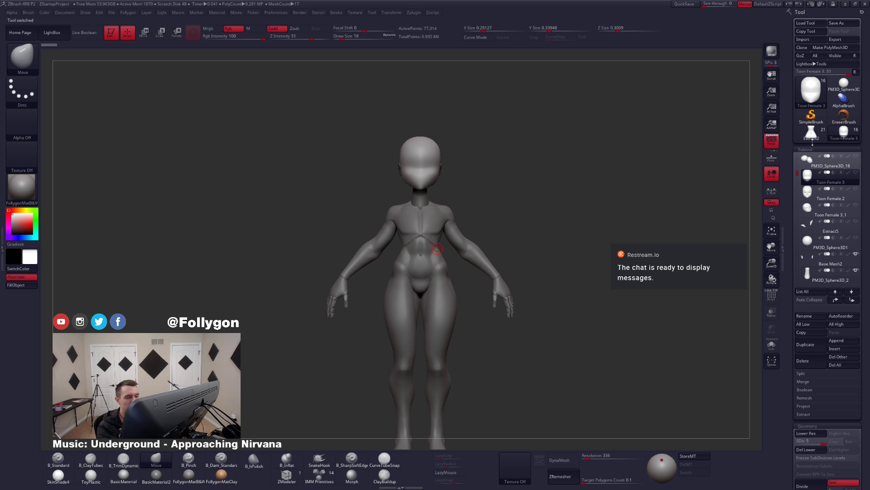
pyautogui.moveTo(824, 142); pyautogui.dragTo(823, 141)
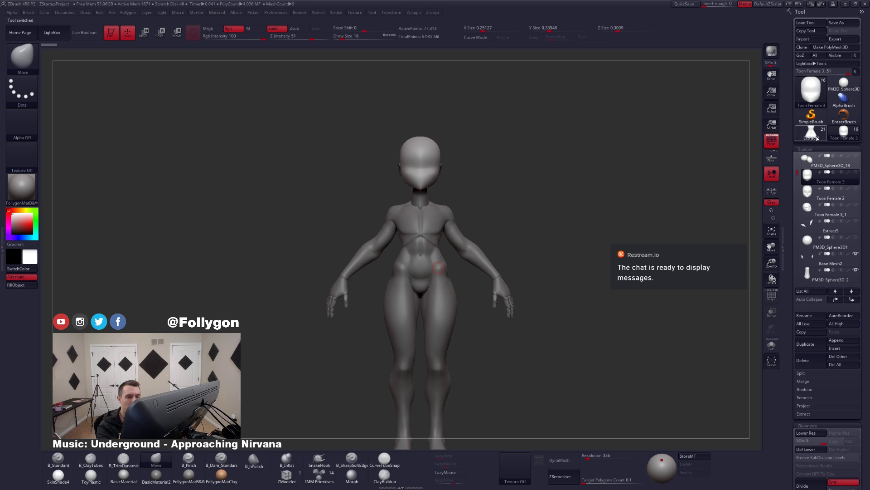
pyautogui.click(805, 136)
# - Select the shoulder piece Extract4 with the dress Extract2 hidden, and compare the bare body with the base tool Toon Female 3
pyautogui.click(811, 209)
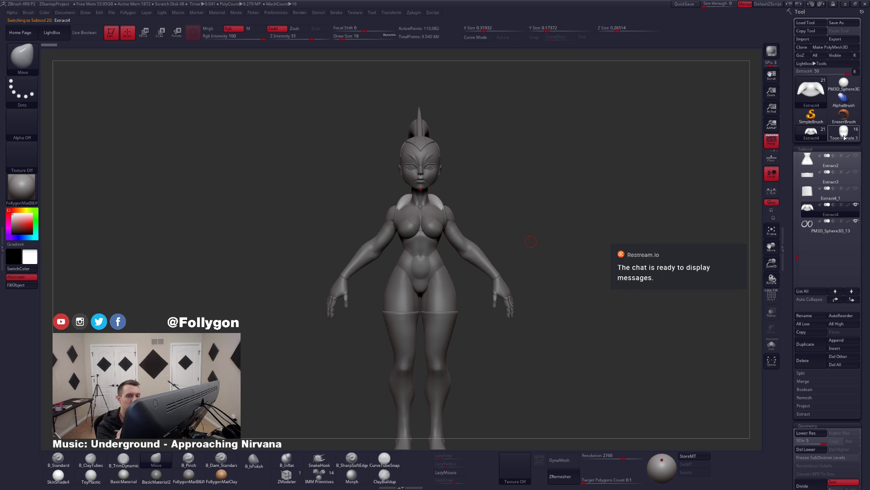
pyautogui.click(844, 136)
pyautogui.click(812, 136)
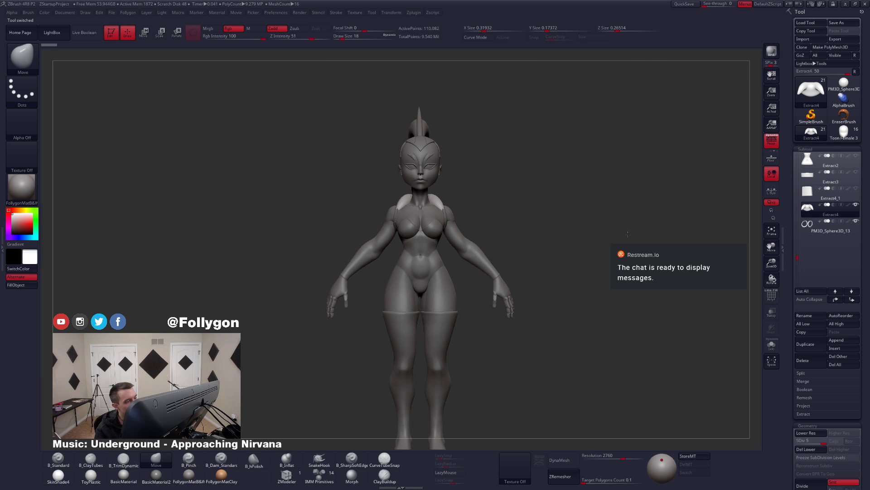
pyautogui.moveTo(628, 234); pyautogui.dragTo(636, 241)
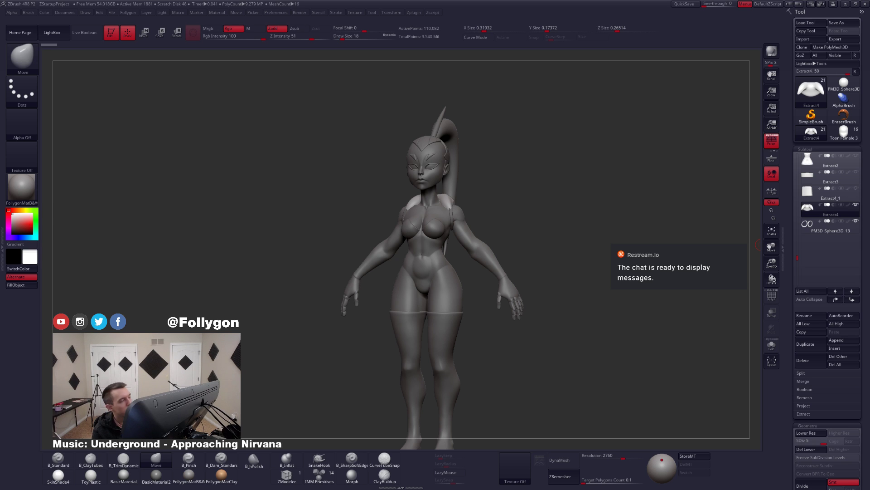
pyautogui.press('XF86AudioLowerVolume')
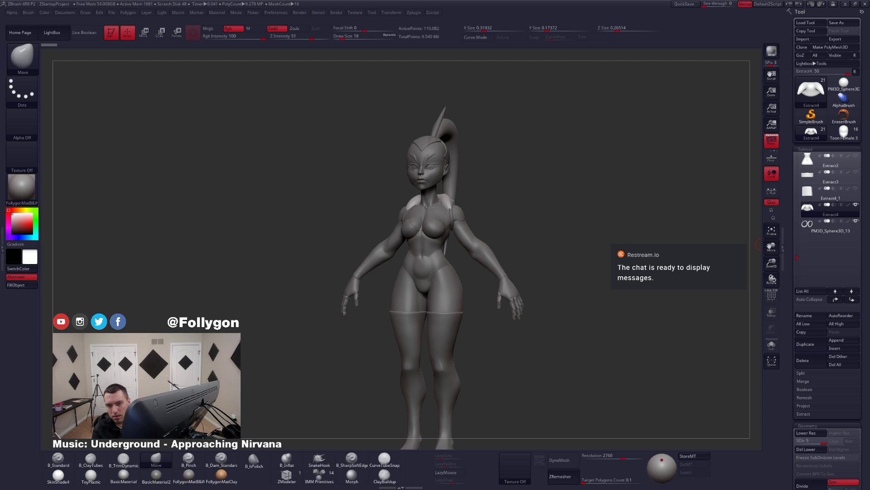
pyautogui.press('s')
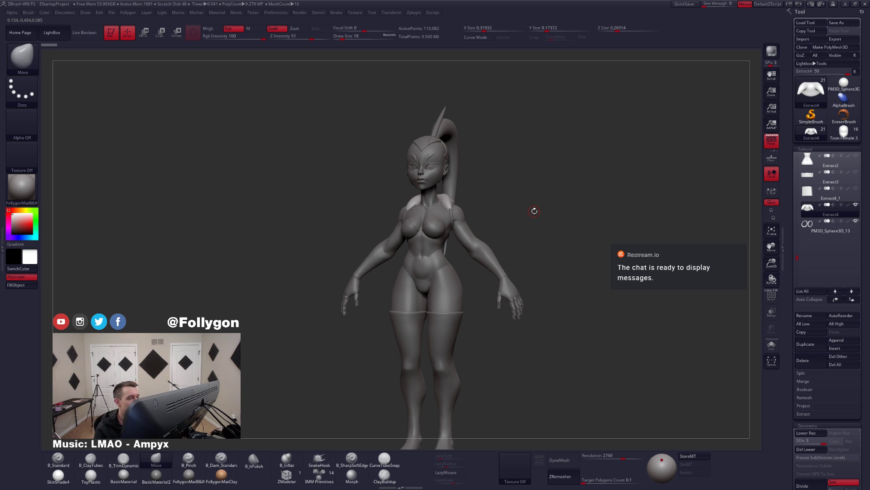
pyautogui.hotkey('ctrl', 'shift')
pyautogui.hotkey('ctrl', 'shift', 'f')
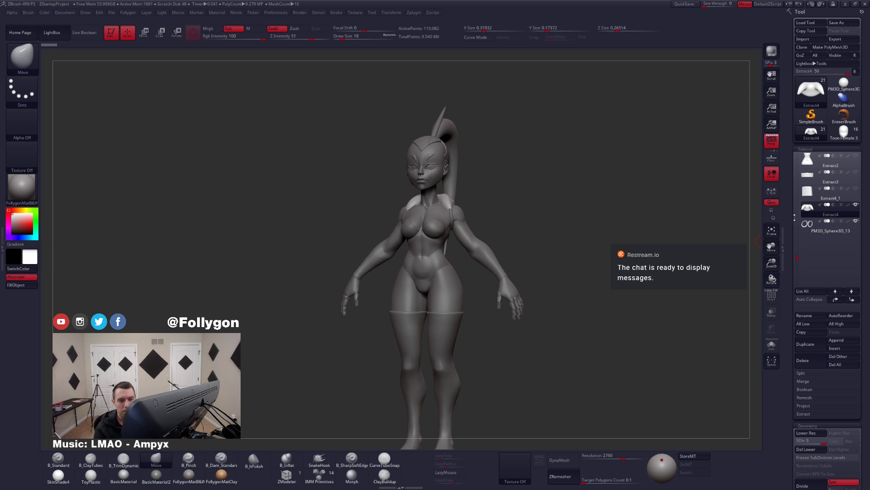
pyautogui.moveTo(807, 213)
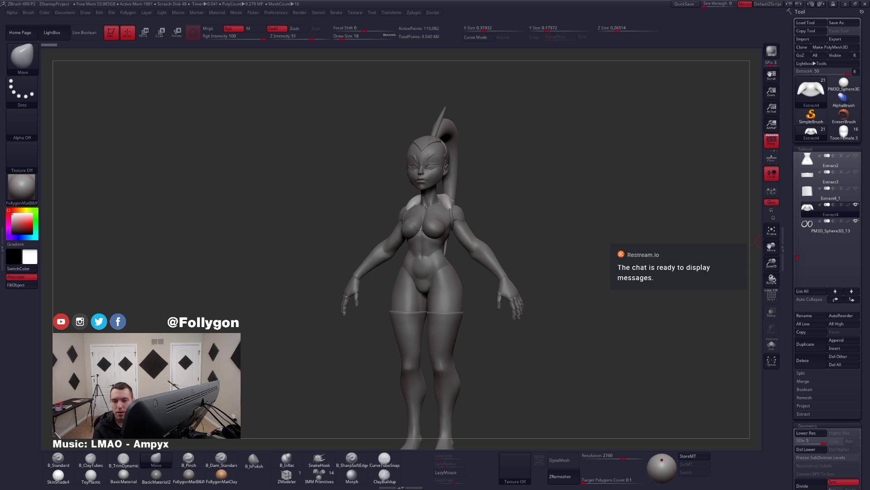
# - Select the torso PM3D_Sphere3D_12 and inspect its chest and neck, both isolated and together with the other parts
pyautogui.moveTo(572, 228); pyautogui.dragTo(462, 218, button='right')
pyautogui.keyDown('ctrl'); pyautogui.moveTo(463, 167); pyautogui.dragTo(466, 201, button='right'); pyautogui.keyUp('ctrl')
pyautogui.keyDown('alt'); pyautogui.moveTo(467, 201); pyautogui.dragTo(500, 268, button='right'); pyautogui.keyUp('alt')
pyautogui.keyDown('alt'); pyautogui.click(447, 285); pyautogui.keyUp('alt')
pyautogui.moveTo(435, 281); pyautogui.dragTo(522, 283, button='right')
pyautogui.hotkey('ctrl', 'shift', 's')
pyautogui.moveTo(472, 296); pyautogui.dragTo(498, 307, button='right')
pyautogui.hotkey('ctrl', 'shift', 's')
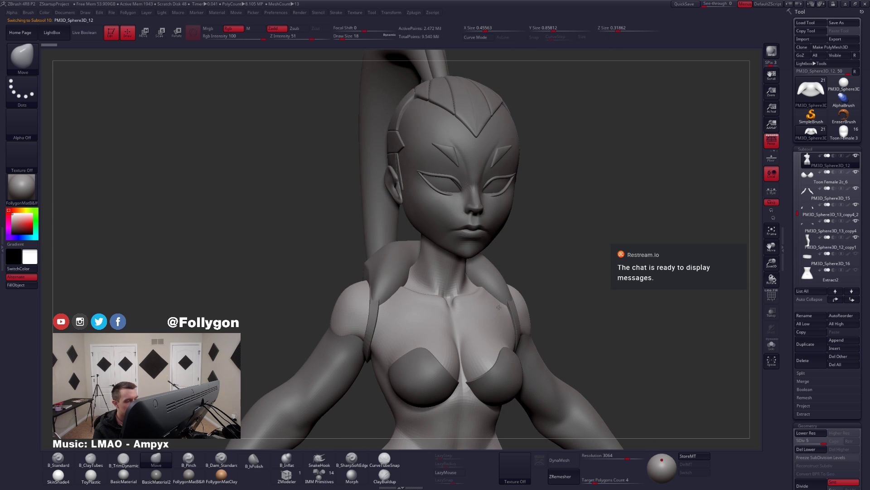
# - Examine the neck from the side, lasso-mask the neck area, and clear the mask
pyautogui.moveTo(429, 288); pyautogui.dragTo(461, 282, button='right')
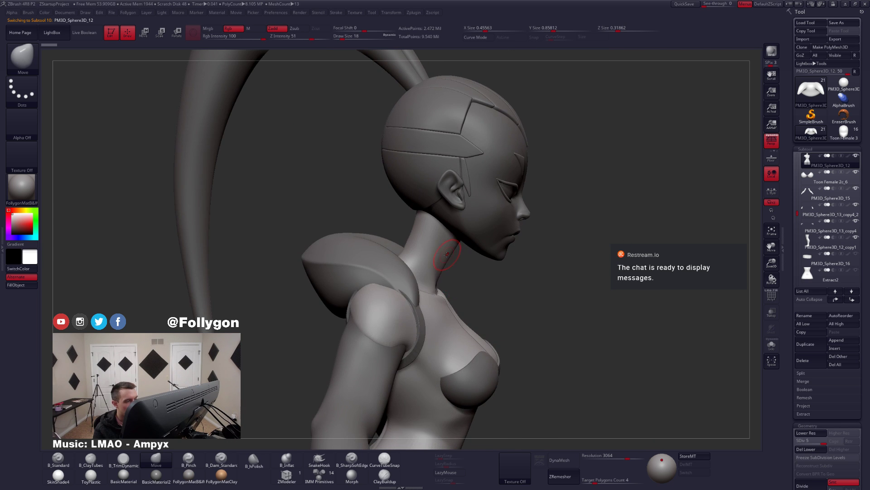
pyautogui.moveTo(447, 254); pyautogui.dragTo(462, 298, button='right')
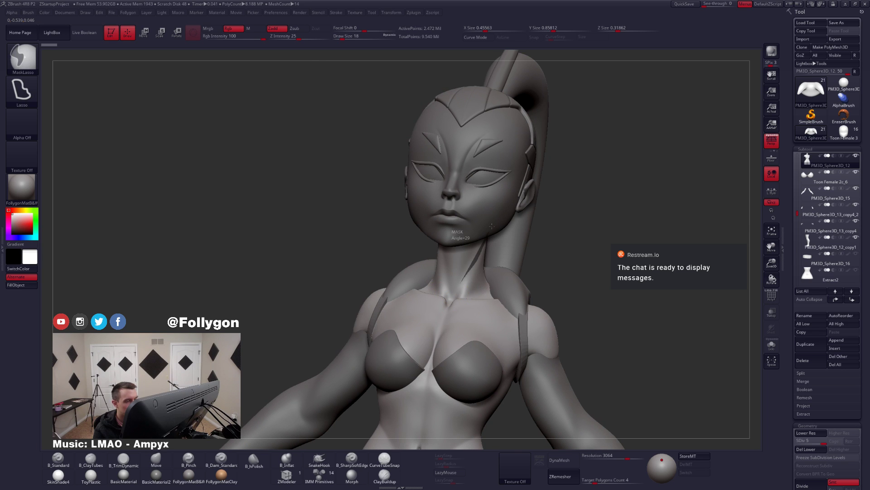
pyautogui.moveTo(492, 227)
pyautogui.keyDown('ctrl'); pyautogui.mouseDown()
pyautogui.moveTo(485, 308)
pyautogui.moveTo(461, 300)
pyautogui.mouseUp(); pyautogui.keyUp('ctrl')
pyautogui.keyDown('ctrl'); pyautogui.moveTo(597, 279); pyautogui.dragTo(666, 320); pyautogui.keyUp('ctrl')
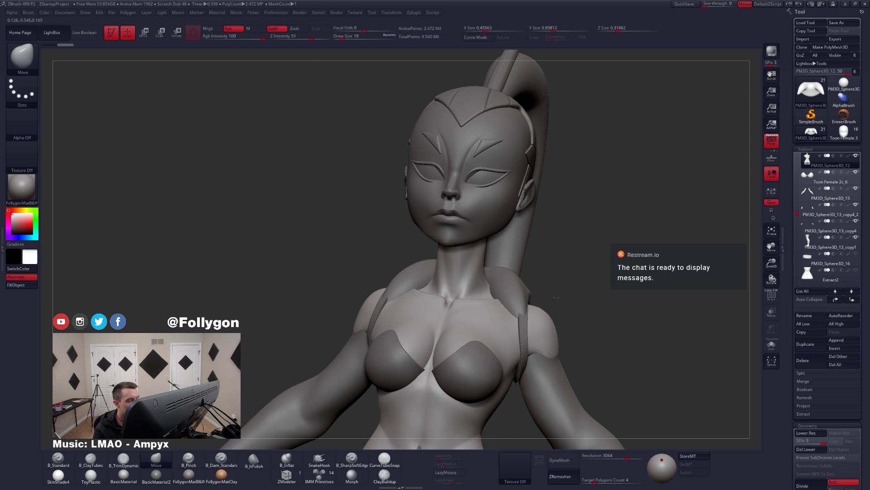
pyautogui.keyDown('ctrl'); pyautogui.moveTo(557, 297); pyautogui.dragTo(568, 276, button='right'); pyautogui.keyUp('ctrl')
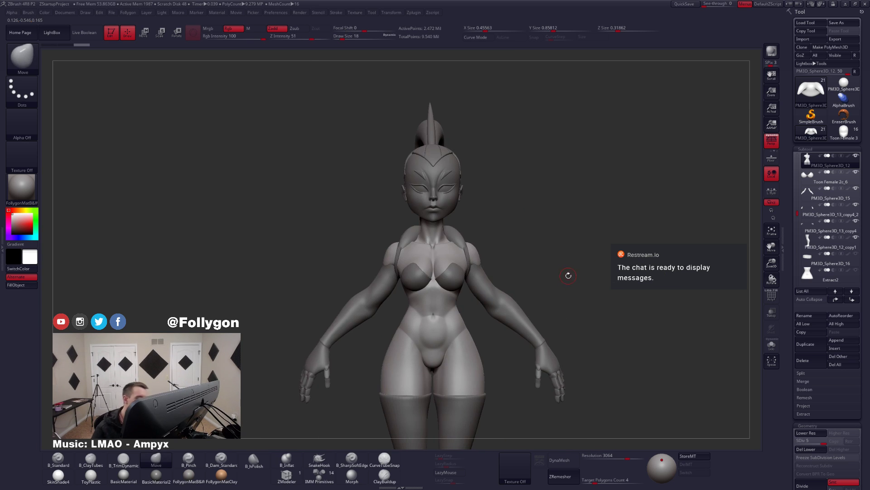
# - Show all subtools again, hide the belt pouch block PM3D_Sphere3D_16, and select the dress Extract2
pyautogui.keyDown('shift'); pyautogui.click(855, 155); pyautogui.keyUp('shift')
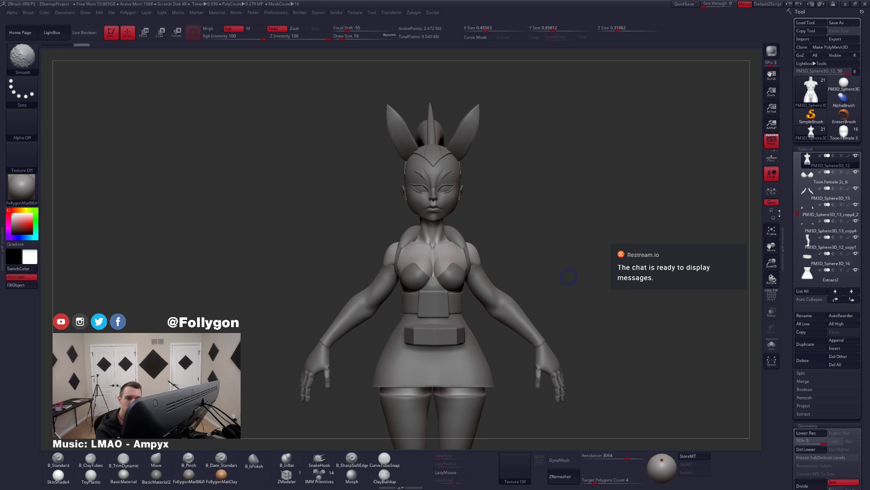
pyautogui.keyDown('ctrl'); pyautogui.moveTo(585, 309); pyautogui.dragTo(576, 274, button='right'); pyautogui.keyUp('ctrl')
pyautogui.keyDown('alt'); pyautogui.click(440, 308); pyautogui.keyUp('alt')
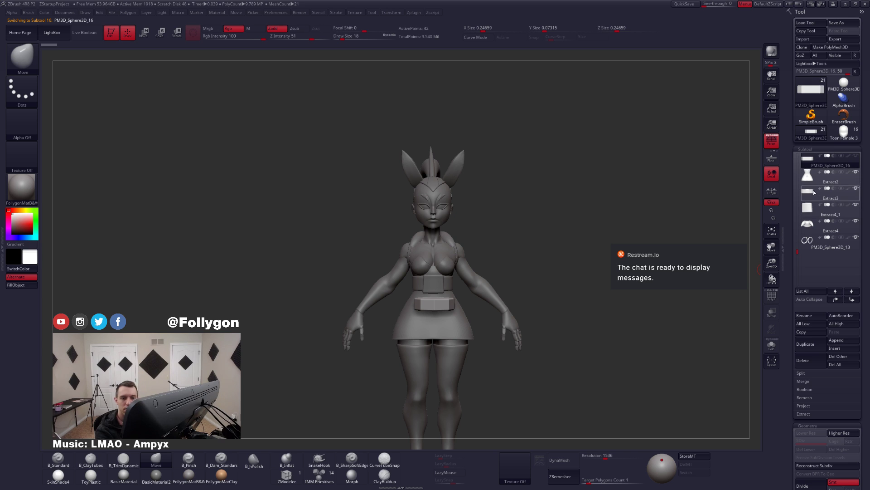
pyautogui.click(810, 182)
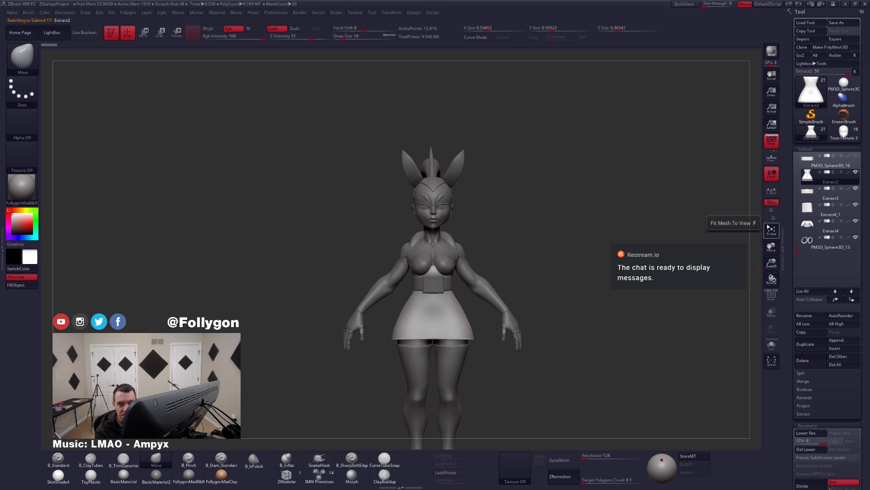
pyautogui.keyDown('alt'); pyautogui.moveTo(516, 356); pyautogui.dragTo(524, 382, button='right'); pyautogui.keyUp('alt')
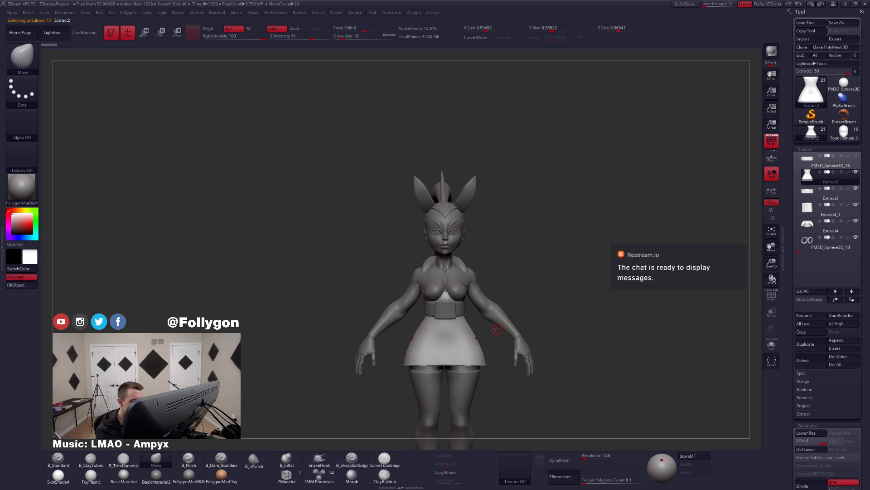
pyautogui.moveTo(489, 333); pyautogui.dragTo(494, 313, button='right')
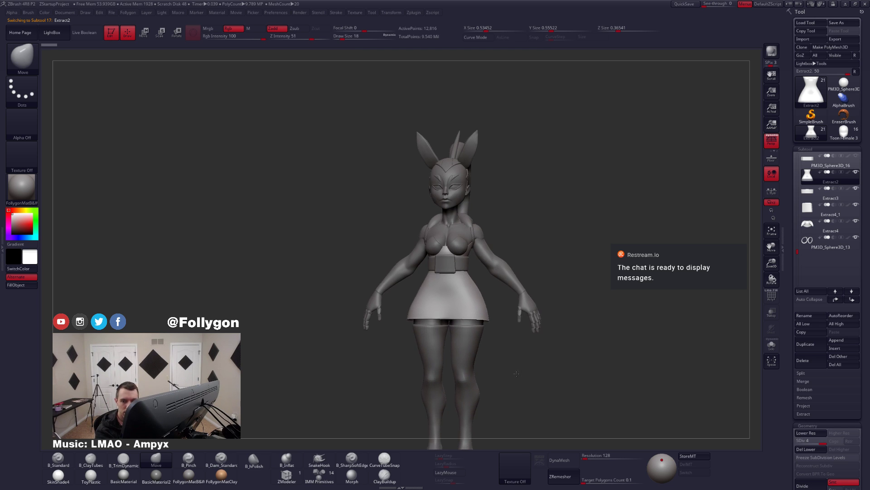
pyautogui.keyDown('ctrl'); pyautogui.moveTo(512, 349); pyautogui.dragTo(515, 377, button='right'); pyautogui.keyUp('ctrl')
pyautogui.keyDown('alt'); pyautogui.moveTo(515, 377); pyautogui.dragTo(529, 352, button='right'); pyautogui.keyUp('alt')
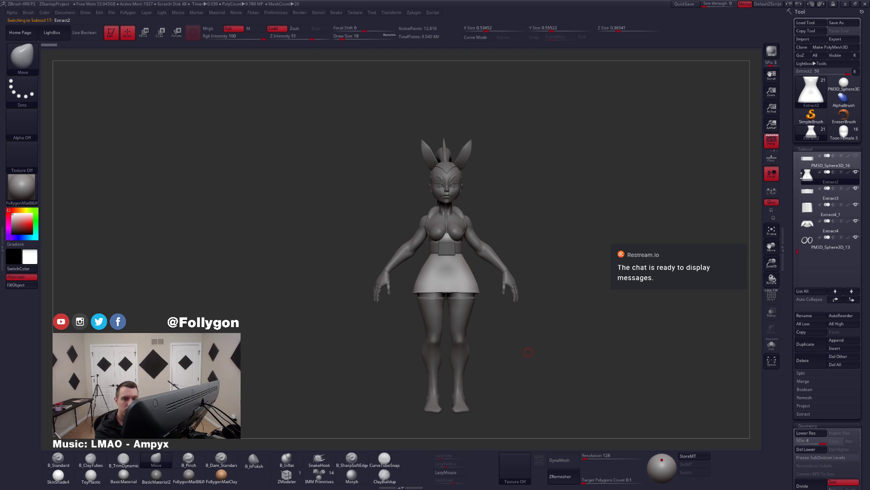
# - Duplicate the belt pouch block PM3D_Sphere3D_16, hide the original, and select the copy
pyautogui.click(808, 163)
pyautogui.click(806, 344)
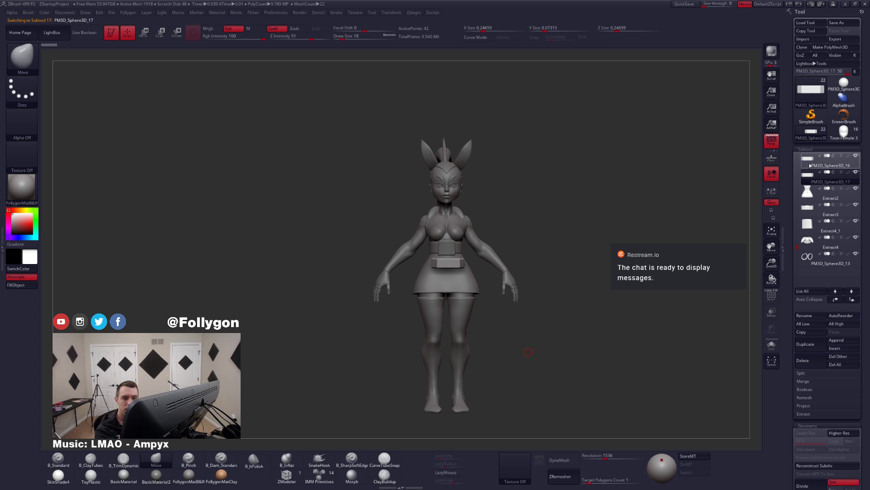
pyautogui.click(810, 165)
pyautogui.click(807, 185)
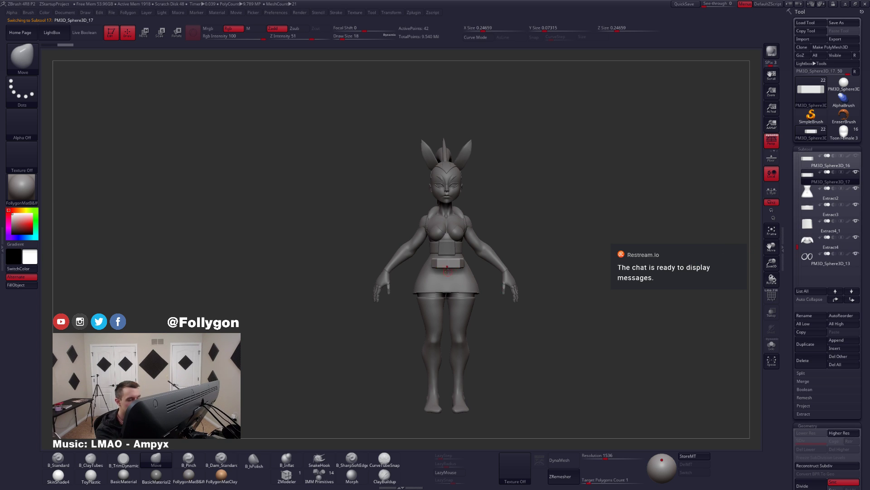
# - Isolate the duplicated pouch block, check its smoothed preview, and show the other subtools again
pyautogui.hotkey('alt', 's')
pyautogui.keyDown('ctrl'); pyautogui.moveTo(503, 284); pyautogui.dragTo(493, 314, button='right'); pyautogui.keyUp('ctrl')
pyautogui.press('d')
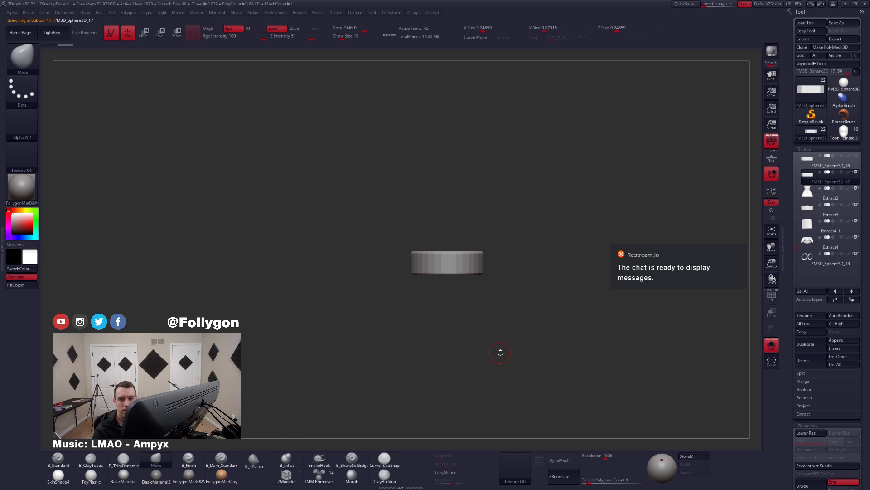
pyautogui.hotkey('shift', 's')
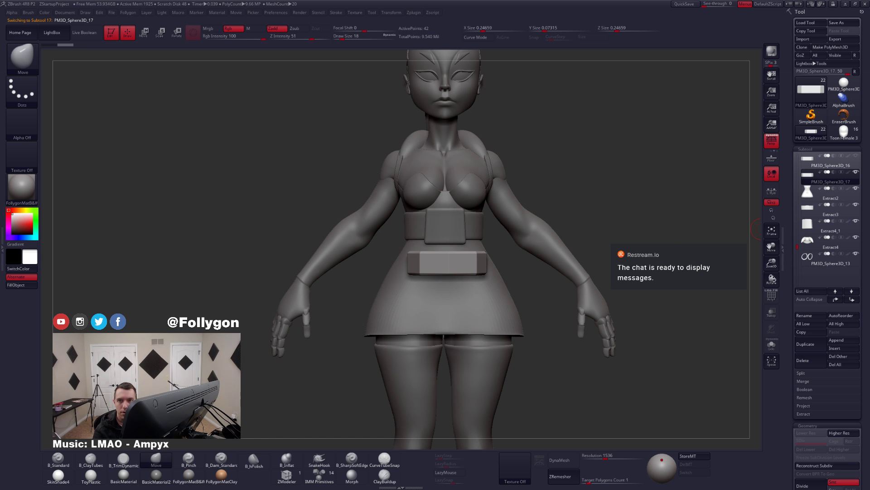
# - Switch to Photoshop and examine the character reference art in Changes.psd
pyautogui.hotkey('alt', 'Tab')
pyautogui.moveTo(803, 155); pyautogui.dragTo(807, 170)
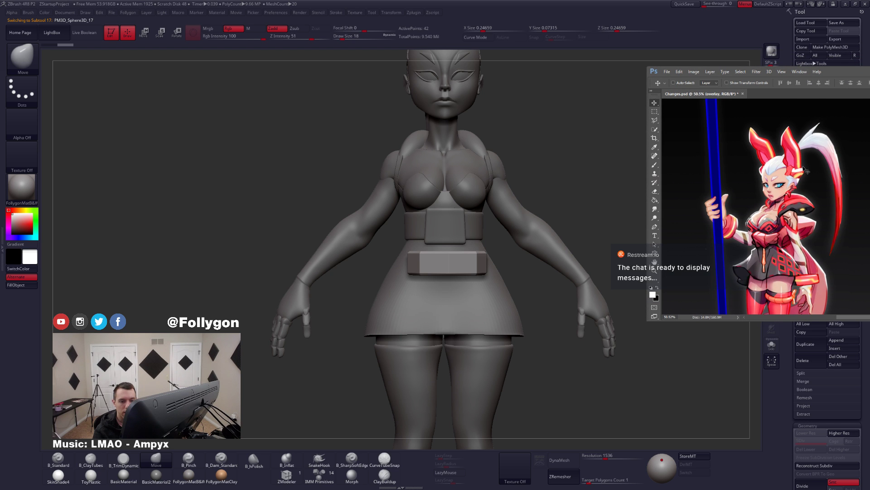
# - Examine the skirt and the glowing box at the hip in the Changes.psd reference, and return to ZBrush
pyautogui.moveTo(804, 260); pyautogui.dragTo(734, 213)
pyautogui.keyDown('alt'); pyautogui.scroll(5, 734, 213); pyautogui.keyUp('alt')
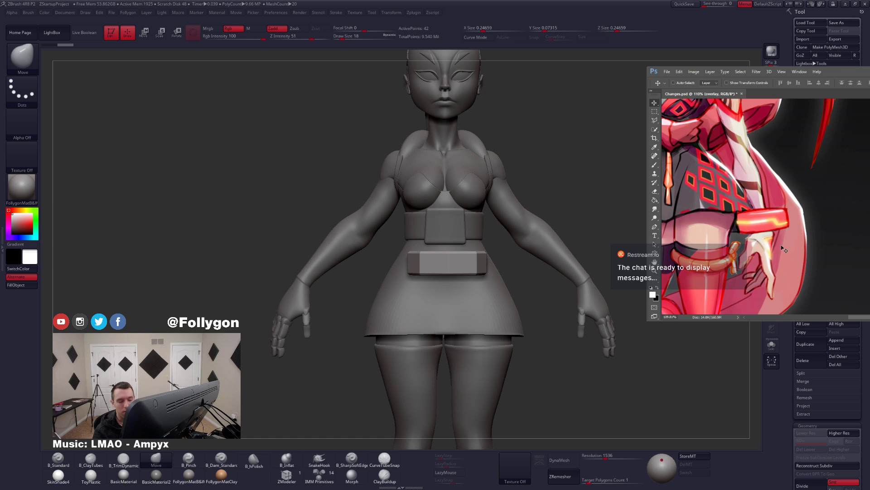
pyautogui.moveTo(784, 249); pyautogui.dragTo(753, 209)
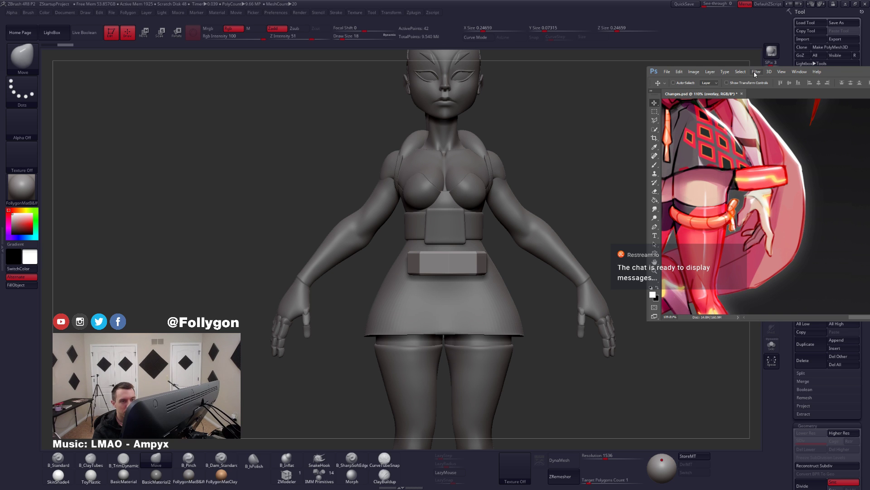
pyautogui.moveTo(839, 78); pyautogui.dragTo(869, 87)
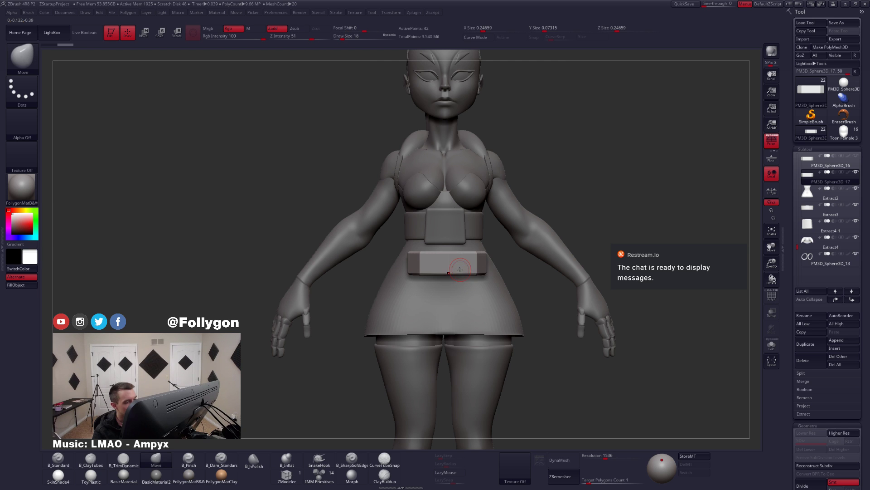
# - Isolate the pouch block PM3D_Sphere3D_17, turn on its smoothed preview and inspect it from above and from the front
pyautogui.hotkey('alt', 's')
pyautogui.press('d')
pyautogui.keyDown('ctrl'); pyautogui.moveTo(460, 269); pyautogui.dragTo(455, 324, button='right'); pyautogui.keyUp('ctrl')
pyautogui.keyDown('ctrl'); pyautogui.moveTo(456, 324); pyautogui.dragTo(450, 294, button='right'); pyautogui.keyUp('ctrl')
pyautogui.hotkey('shift', 'f')
pyautogui.keyDown('shift'); pyautogui.moveTo(500, 321); pyautogui.dragTo(504, 316); pyautogui.keyUp('shift')
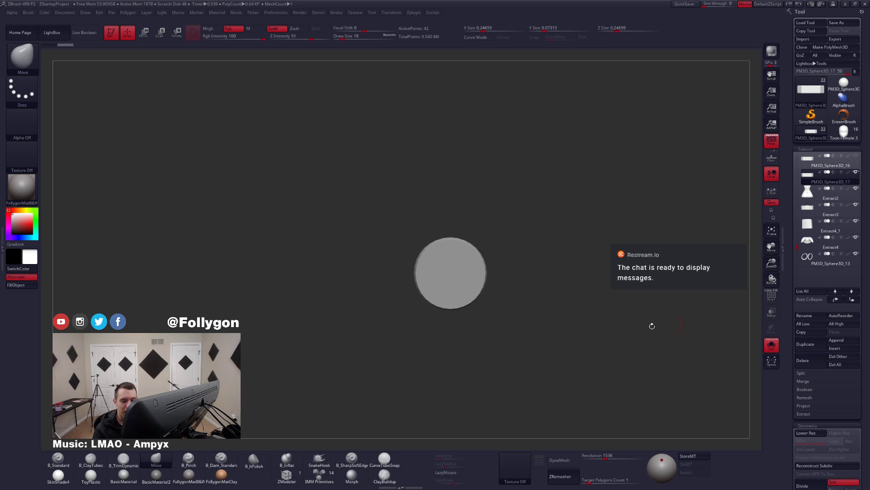
pyautogui.keyDown('shift'); pyautogui.moveTo(471, 321); pyautogui.dragTo(490, 306); pyautogui.keyUp('shift')
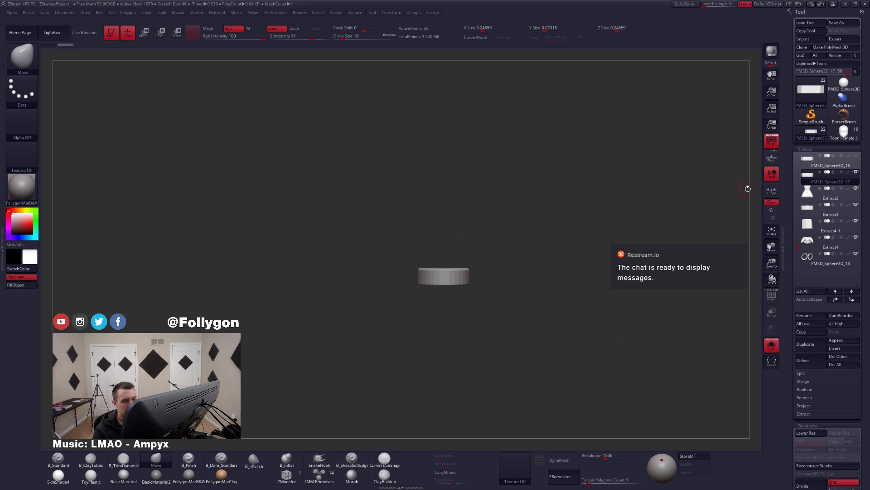
# - Turn off perspective and show the other subtools around the smoothed pouch block
pyautogui.click(768, 147)
pyautogui.hotkey('alt', 's')
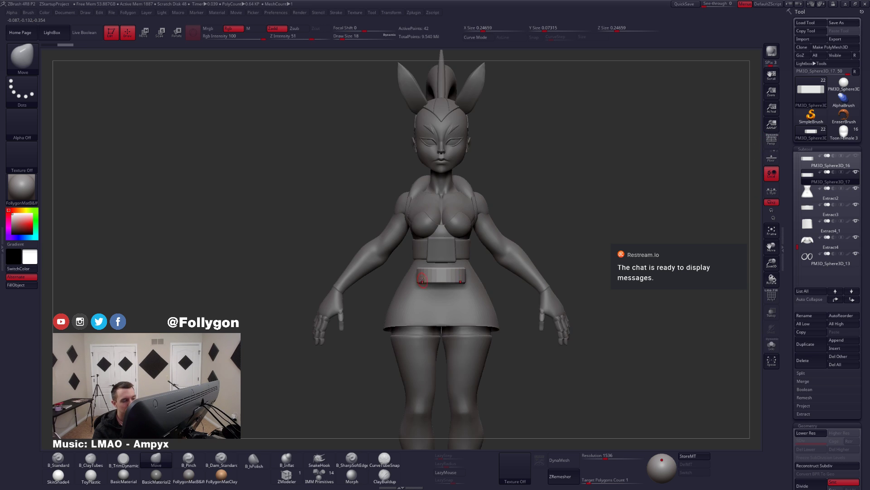
pyautogui.keyDown('ctrl'); pyautogui.moveTo(421, 278); pyautogui.dragTo(469, 294, button='right'); pyautogui.keyUp('ctrl')
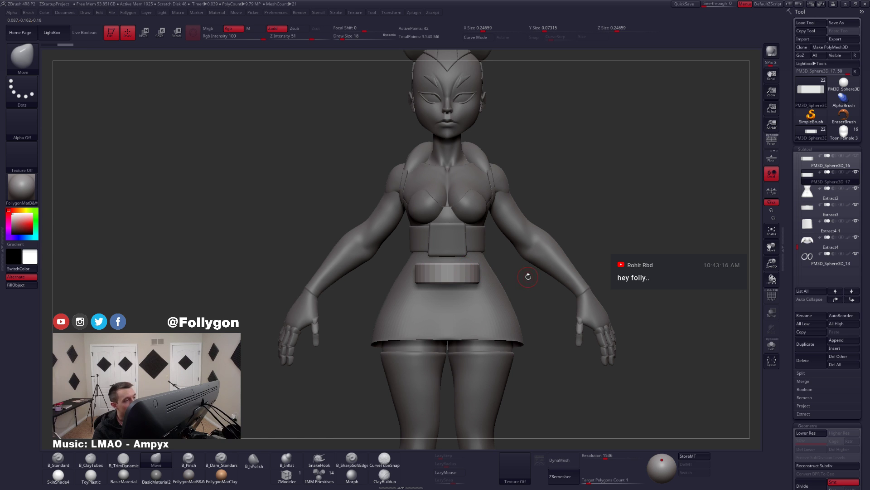
pyautogui.keyDown('ctrl'); pyautogui.moveTo(509, 272); pyautogui.dragTo(485, 235, button='right'); pyautogui.keyUp('ctrl')
pyautogui.moveTo(453, 273); pyautogui.dragTo(477, 296, button='right')
# - Isolate and duplicate the pouch block PM3D_Sphere3D_17, with the polyframe displayed on the copy
pyautogui.hotkey('shift', 's')
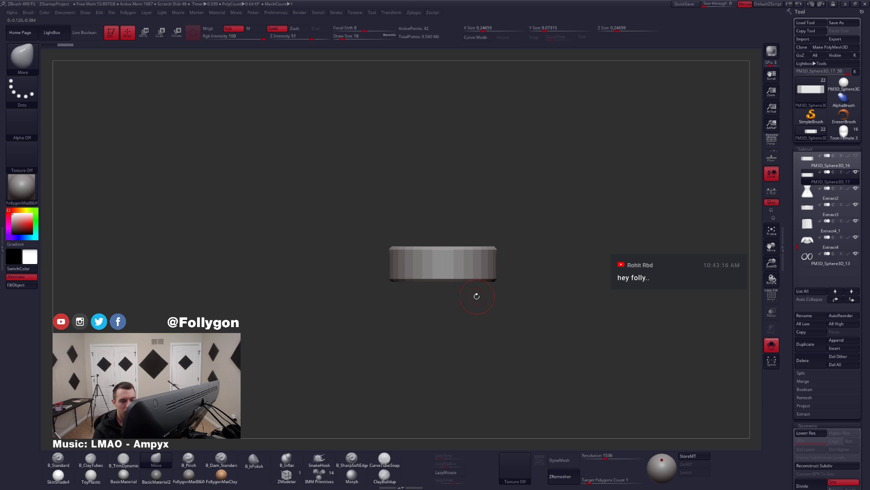
pyautogui.click(805, 343)
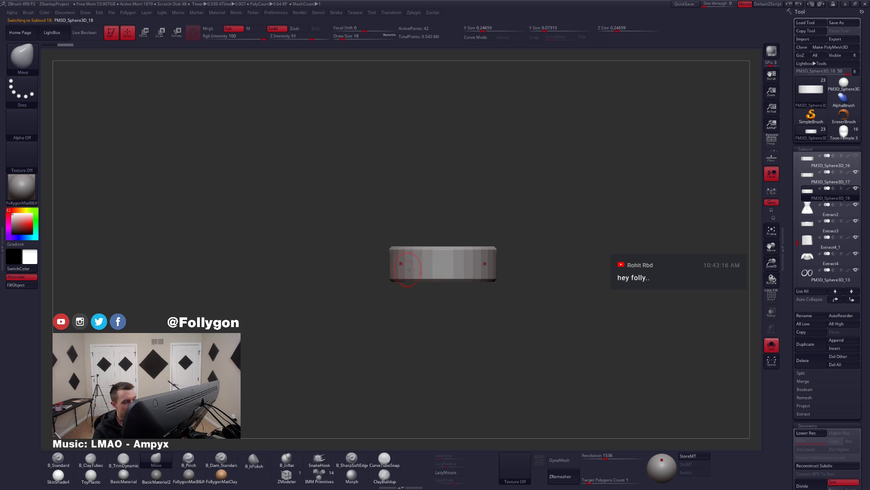
pyautogui.hotkey('shift', 'f')
# - Try masking part of the duplicated block and raising the middle edge loop at one end
pyautogui.keyDown('ctrl'); pyautogui.moveTo(454, 277); pyautogui.dragTo(355, 267, button='right'); pyautogui.keyUp('ctrl')
pyautogui.moveTo(352, 258)
pyautogui.keyDown('ctrl'); pyautogui.mouseDown()
pyautogui.moveTo(324, 261)
pyautogui.moveTo(358, 284)
pyautogui.moveTo(328, 291)
pyautogui.moveTo(359, 291)
pyautogui.mouseUp(); pyautogui.keyUp('ctrl')
pyautogui.hotkey('ctrl', 'z')
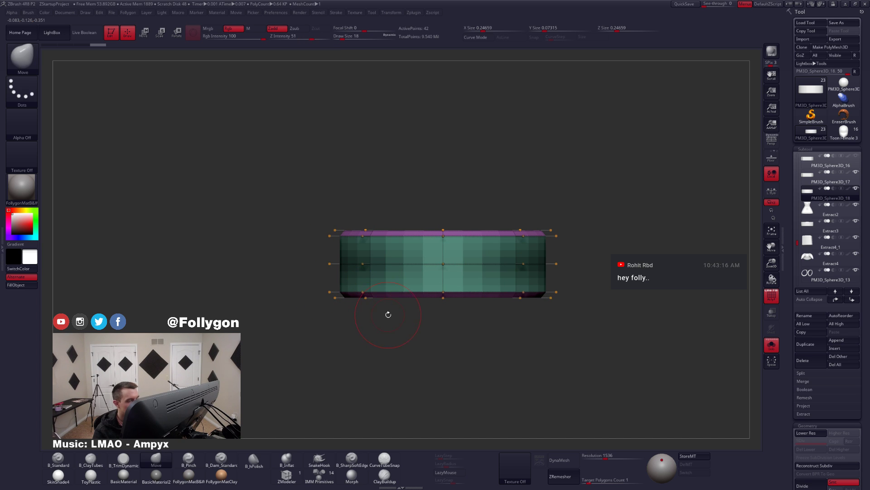
pyautogui.moveTo(461, 211)
pyautogui.keyDown('ctrl'); pyautogui.mouseDown()
pyautogui.moveTo(433, 323)
pyautogui.moveTo(589, 363)
pyautogui.moveTo(462, 211)
pyautogui.mouseUp(); pyautogui.keyUp('ctrl')
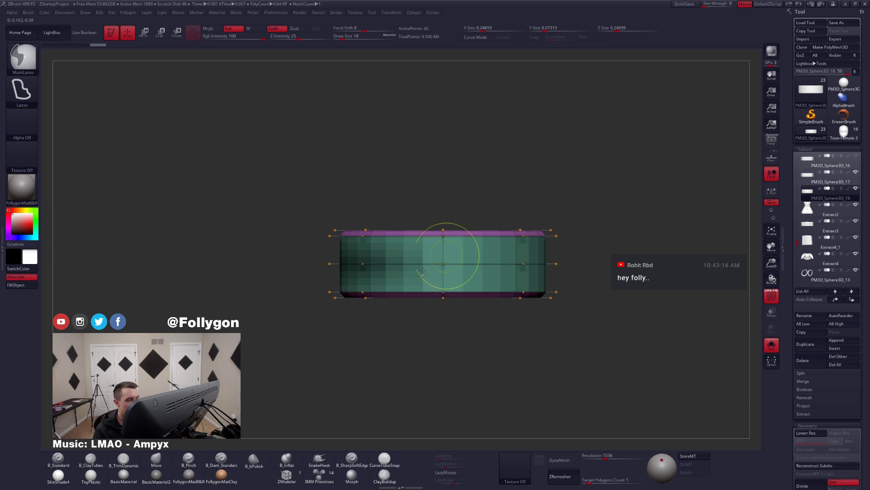
pyautogui.press('w')
pyautogui.keyDown('ctrl'); pyautogui.click(384, 332); pyautogui.keyUp('ctrl')
pyautogui.moveTo(329, 307); pyautogui.dragTo(326, 293)
pyautogui.press('q')
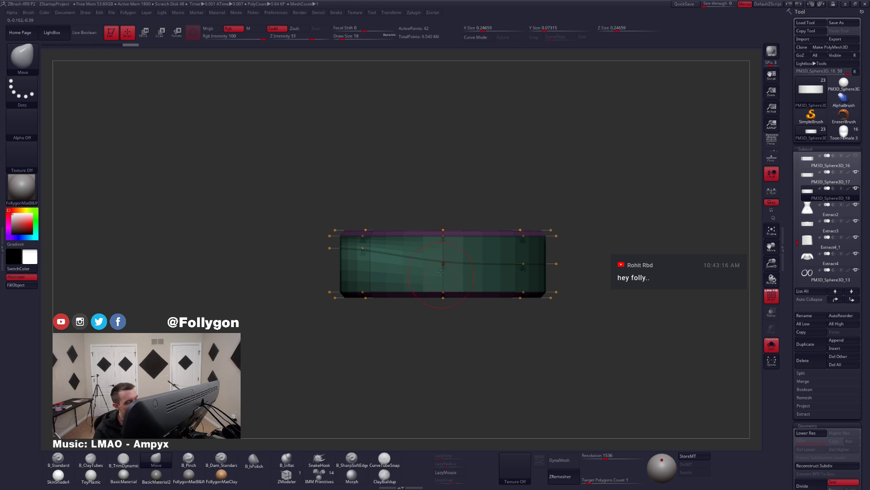
pyautogui.hotkey('ctrl', 'z')
pyautogui.keyDown('ctrl'); pyautogui.click(583, 273); pyautogui.keyUp('ctrl')
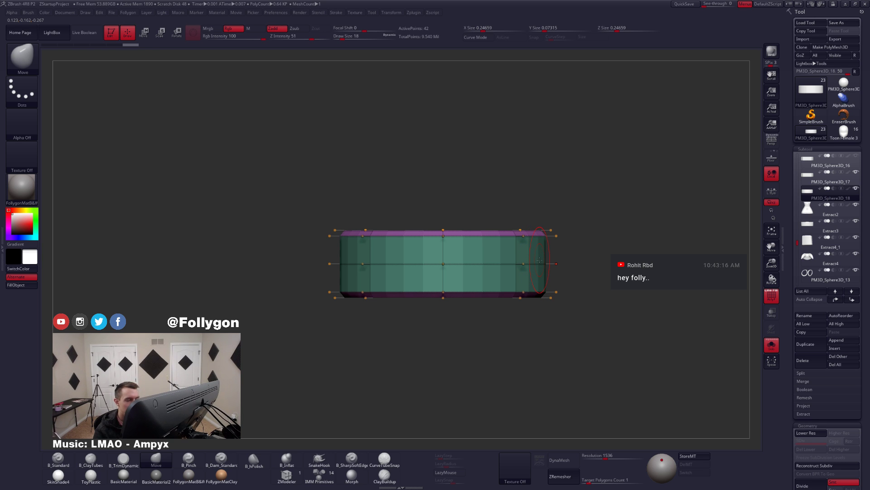
# - Replace the duplicated block's geometry with a Y-axis quick cylinder at X Res 4, Y Res 1 and Z Res 4, without smoothed preview
pyautogui.moveTo(435, 211)
pyautogui.mouseDown()
pyautogui.moveTo(447, 302)
pyautogui.moveTo(476, 298)
pyautogui.mouseUp()
pyautogui.keyDown('alt'); pyautogui.moveTo(476, 297); pyautogui.dragTo(457, 264, button='right'); pyautogui.keyUp('alt')
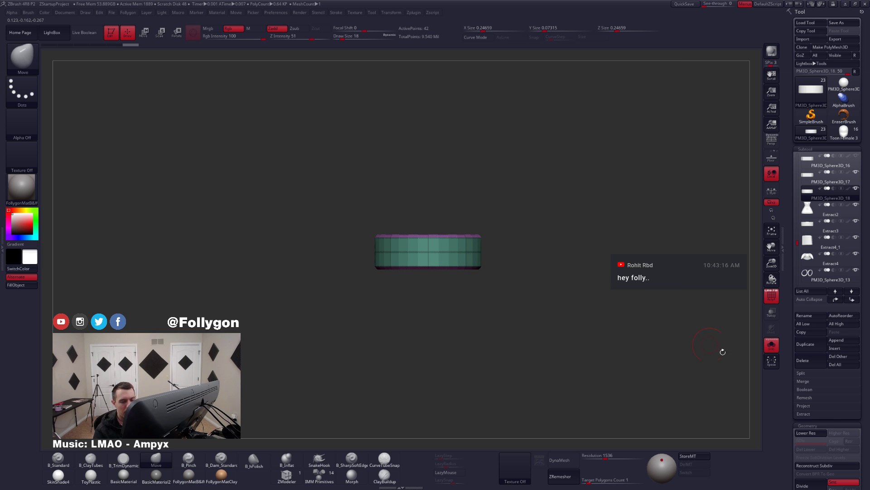
pyautogui.moveTo(793, 372); pyautogui.dragTo(794, 296)
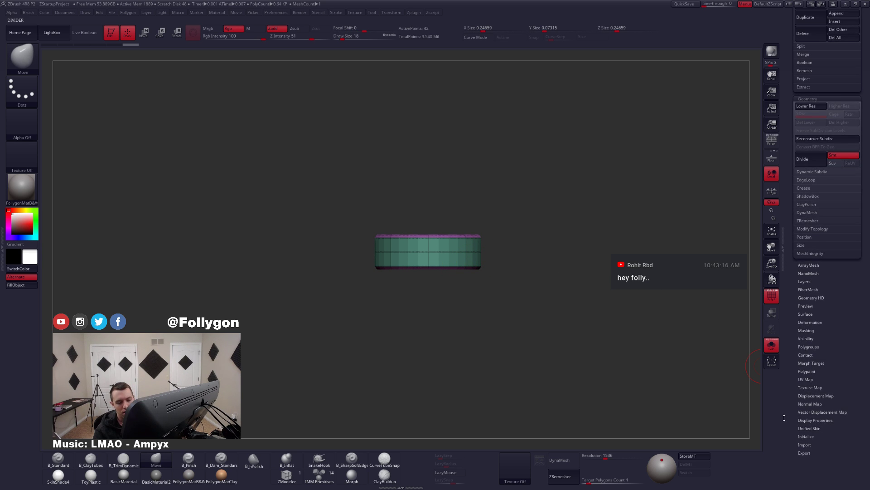
pyautogui.moveTo(814, 448); pyautogui.dragTo(815, 410)
pyautogui.click(806, 399)
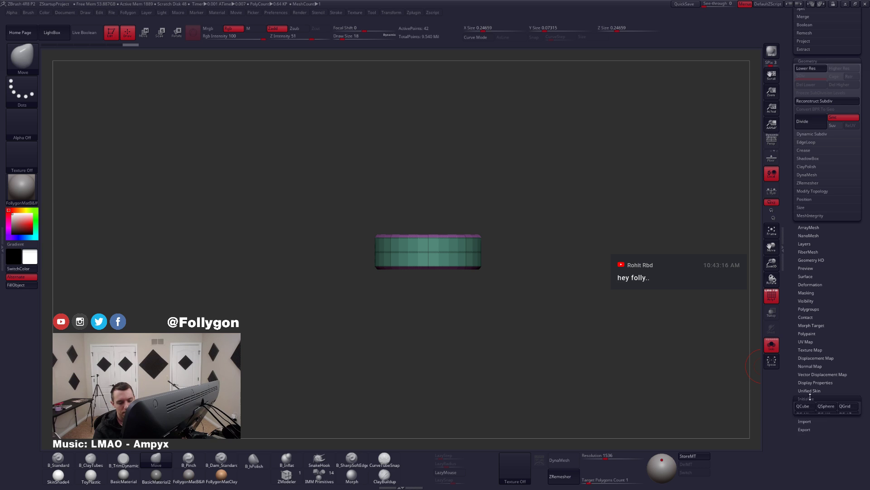
pyautogui.moveTo(809, 395); pyautogui.dragTo(811, 395)
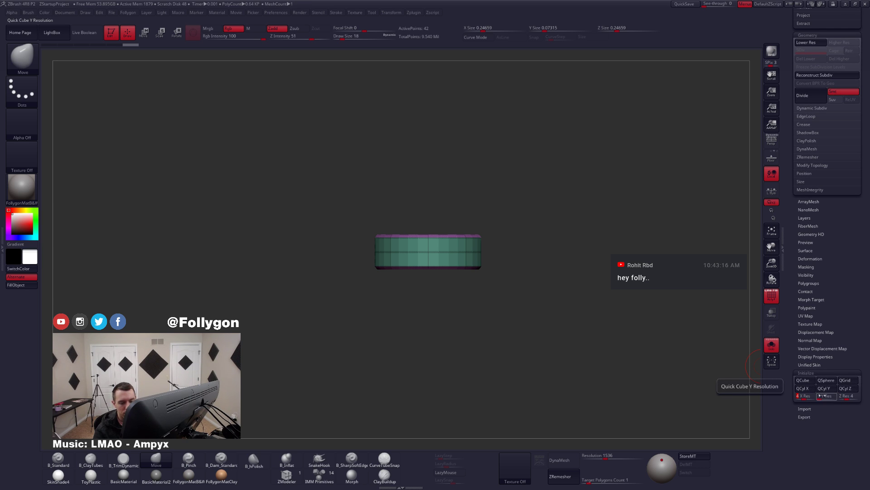
pyautogui.click(824, 388)
pyautogui.hotkey('shift', 'd')
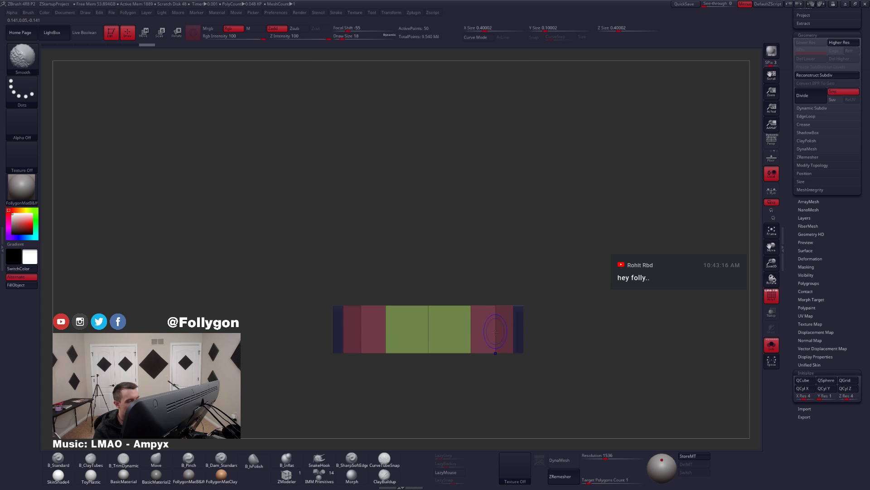
# - Activate the ZModeler brush and pick an edge action on the cylinder's upper rim
pyautogui.moveTo(471, 272); pyautogui.dragTo(481, 380)
pyautogui.moveTo(479, 385); pyautogui.dragTo(469, 320)
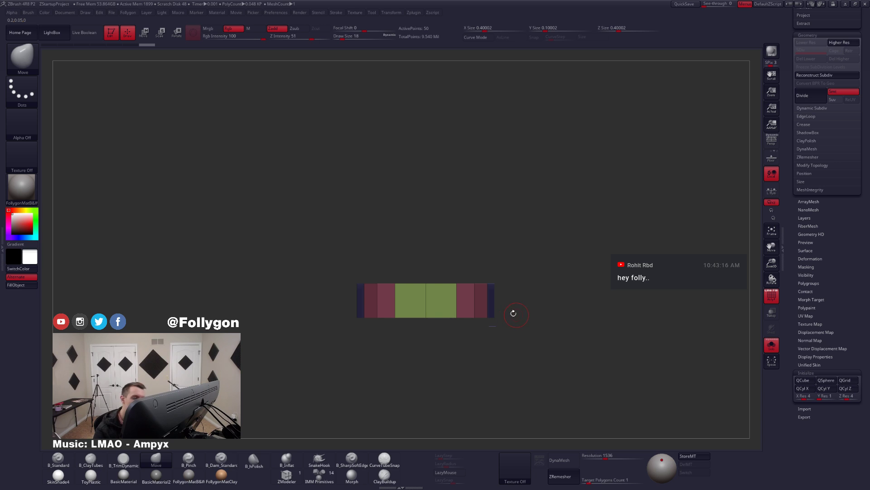
pyautogui.moveTo(493, 316); pyautogui.dragTo(453, 321)
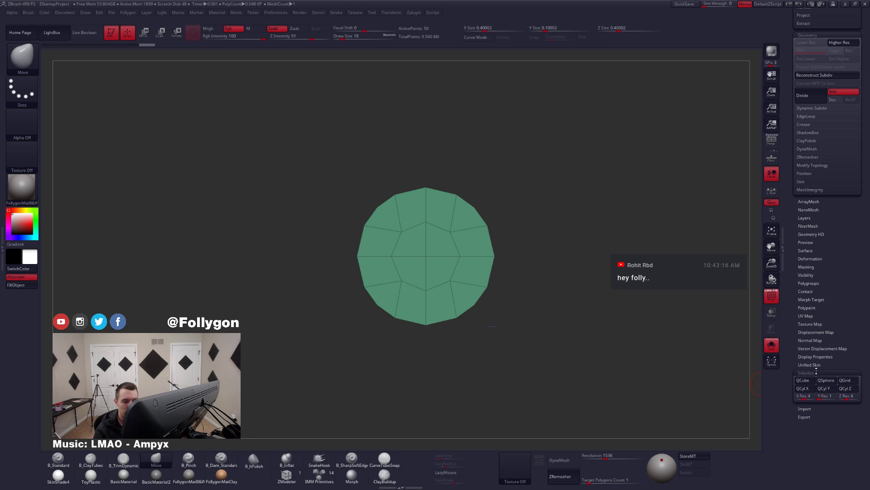
pyautogui.scroll(10, 817, 371)
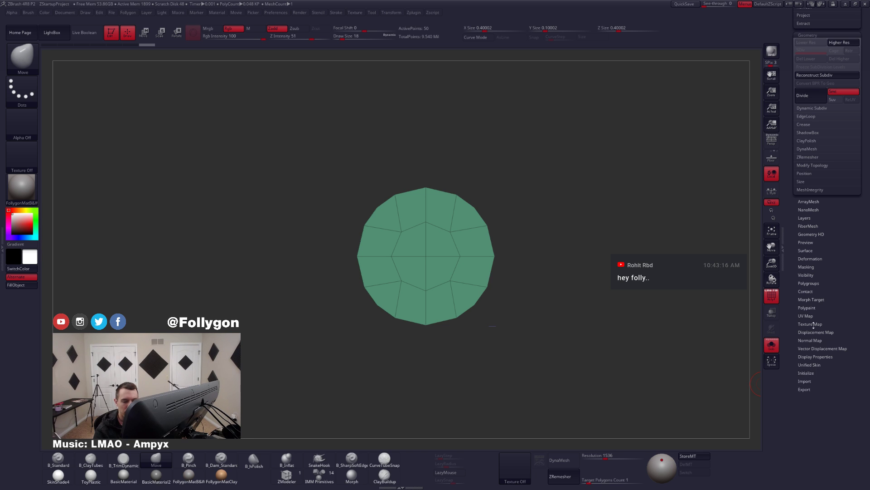
pyautogui.moveTo(523, 332); pyautogui.dragTo(481, 299)
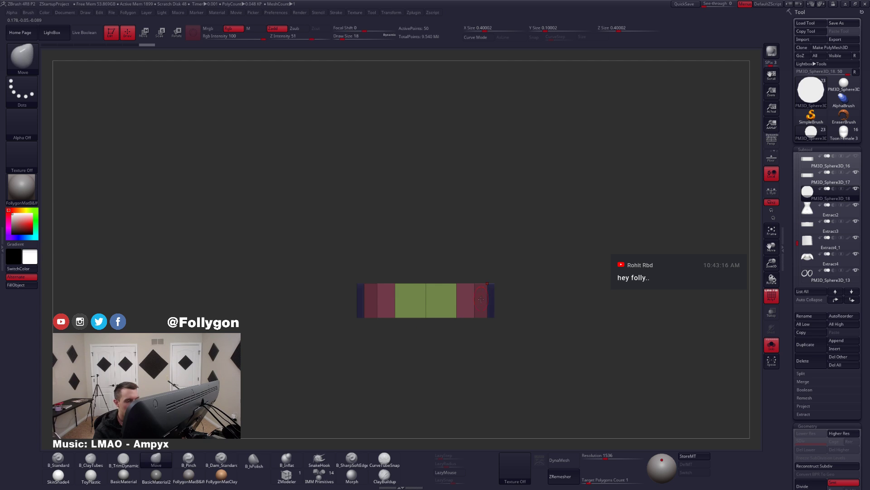
pyautogui.click(286, 476)
pyautogui.moveTo(410, 318); pyautogui.dragTo(437, 321)
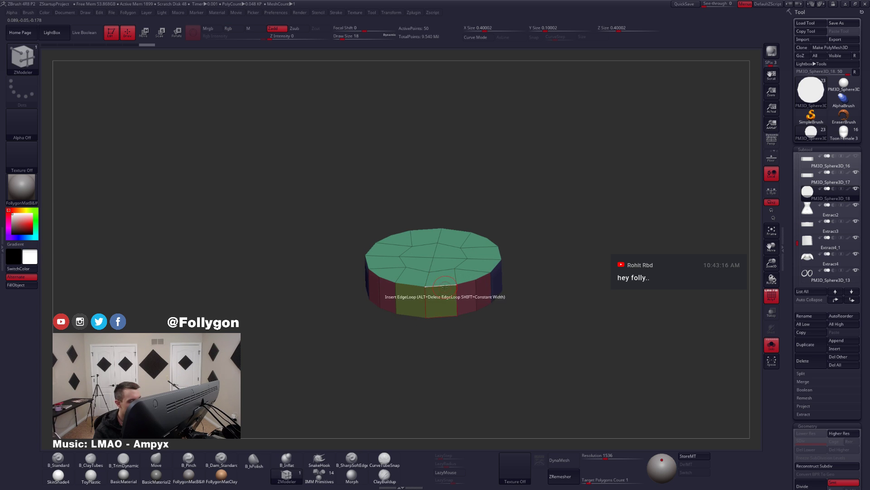
pyautogui.press('space')
pyautogui.click(392, 333)
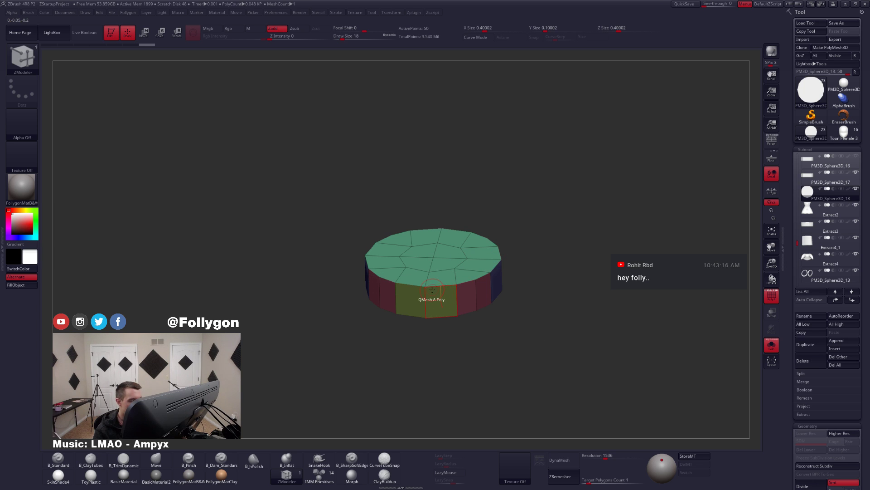
# - Check the cylinder's smoothed preview and inspect its side faces with the preview off
pyautogui.hotkey('ctrl', 'd')
pyautogui.hotkey('shift', 'd')
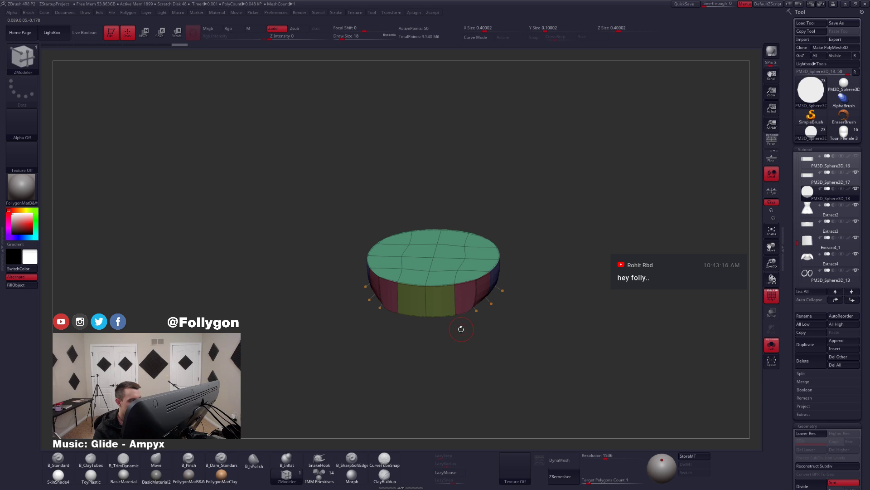
pyautogui.moveTo(460, 330); pyautogui.dragTo(468, 313)
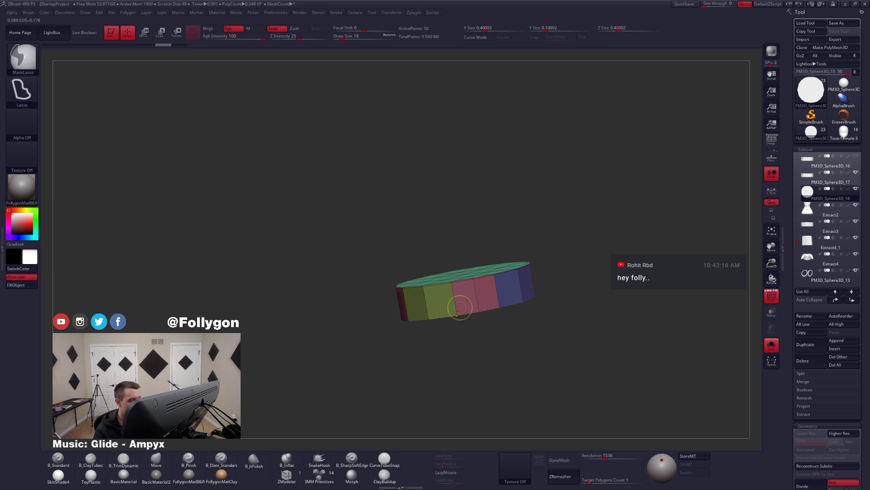
pyautogui.moveTo(436, 324); pyautogui.dragTo(478, 337)
pyautogui.moveTo(477, 337)
pyautogui.mouseDown(button='right')
pyautogui.moveTo(472, 348)
pyautogui.moveTo(488, 330)
pyautogui.moveTo(482, 368)
pyautogui.moveTo(465, 333)
pyautogui.moveTo(486, 356)
pyautogui.moveTo(492, 330)
pyautogui.moveTo(521, 345)
pyautogui.moveTo(500, 271)
pyautogui.moveTo(535, 297)
pyautogui.moveTo(538, 264)
pyautogui.mouseUp(button='right')
# - Turn the cylinder's smoothed preview back on, hide the polyframe and show all subtools
pyautogui.press('d')
pyautogui.hotkey('shift', 'f')
pyautogui.press('s')
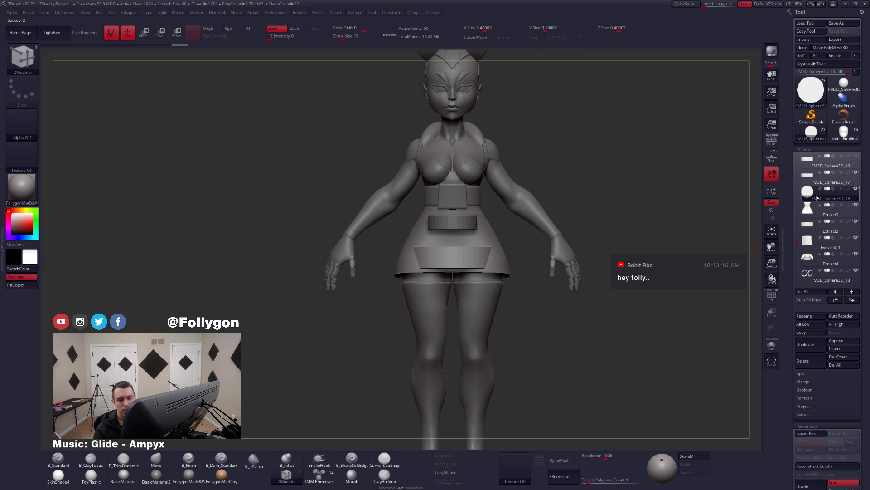
# - Leave only PM3D_Sphere3D_17 and the new cylinder visible, display the polyframe and select the cylinder PM3D_Sphere3D_18
pyautogui.click(811, 186)
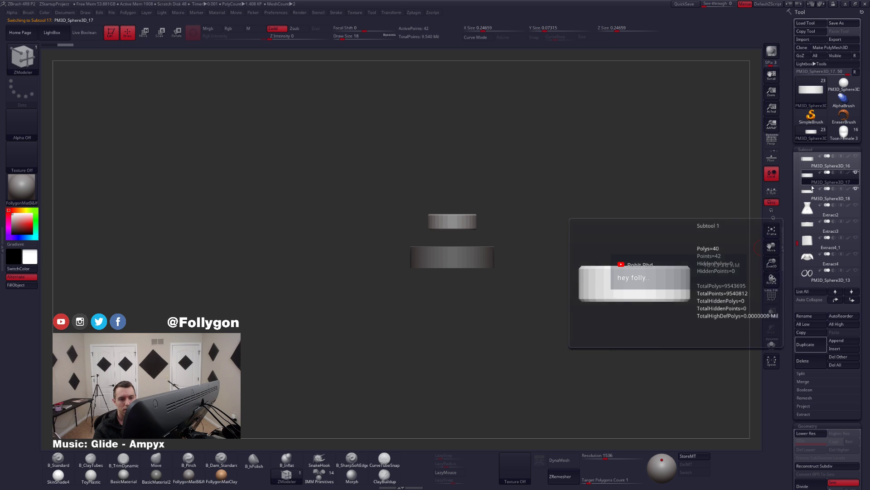
pyautogui.click(812, 188)
pyautogui.hotkey('shift', 'f')
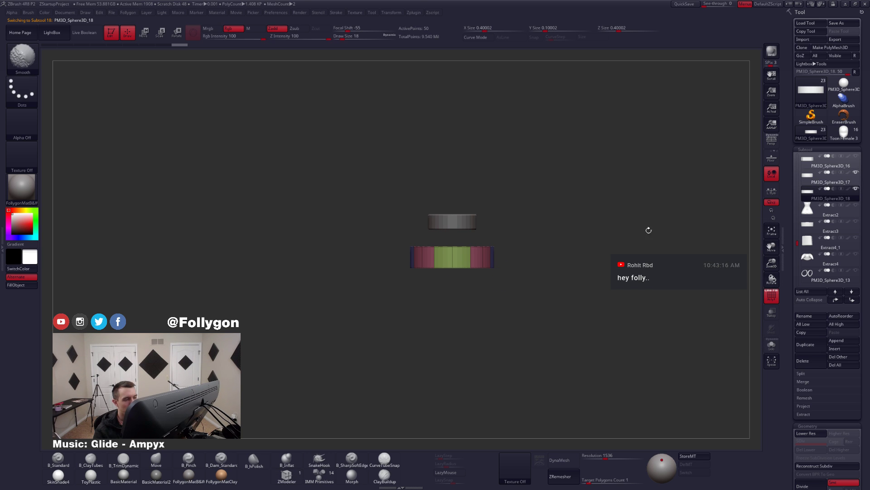
pyautogui.click(814, 178)
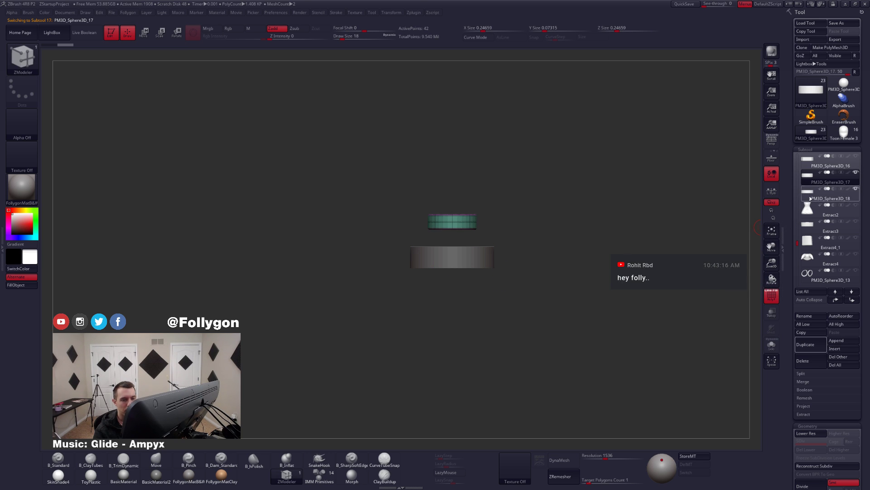
pyautogui.click(808, 194)
pyautogui.moveTo(665, 217); pyautogui.dragTo(513, 316)
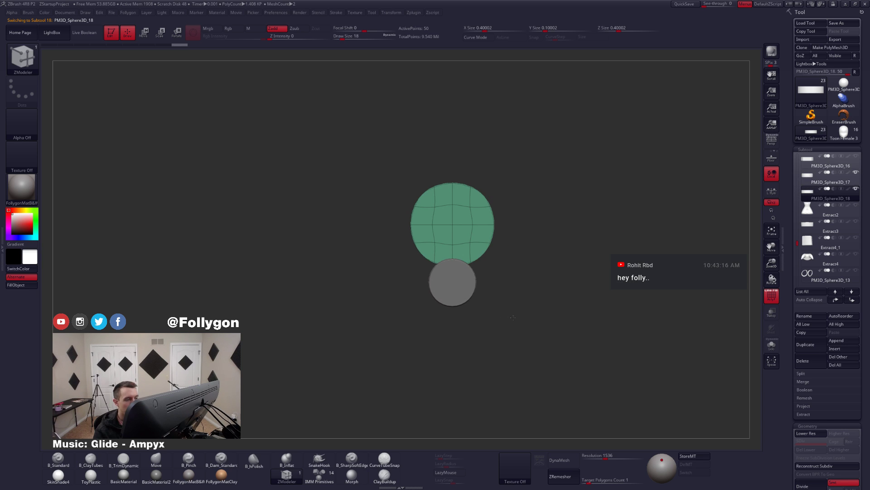
# - Move the cylinder along Z and Y so it encloses the pouch block, with transparency on and the transpose line replacing the gizmo
pyautogui.press('w')
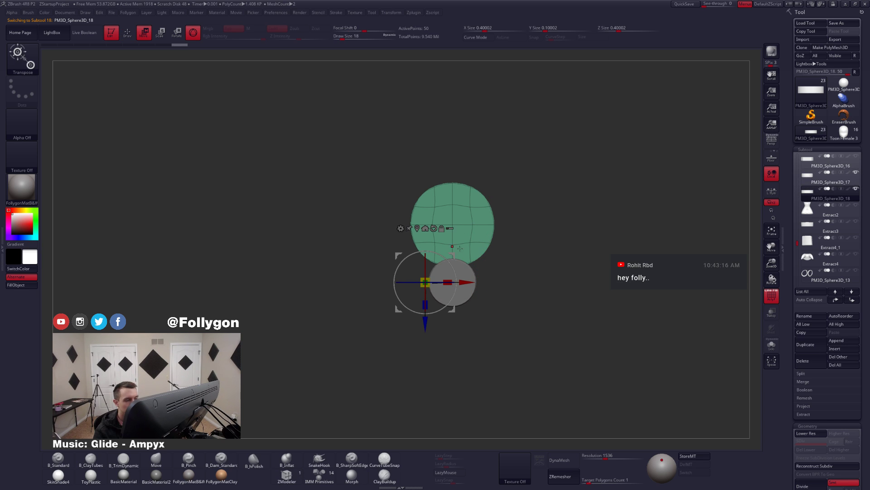
pyautogui.moveTo(425, 323); pyautogui.dragTo(514, 331)
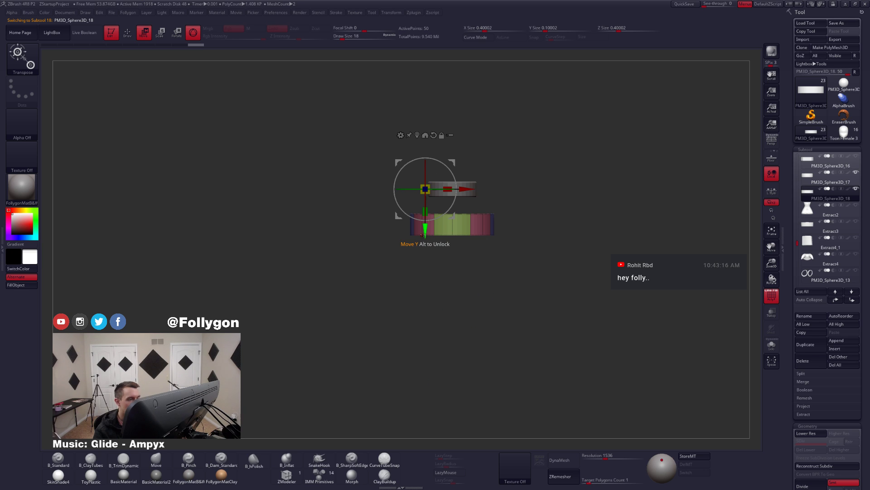
pyautogui.moveTo(421, 235); pyautogui.dragTo(424, 199)
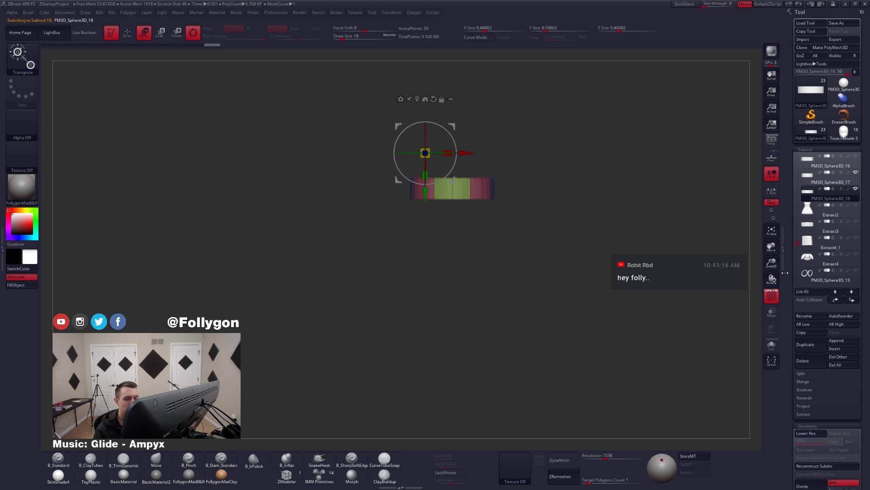
pyautogui.click(771, 313)
pyautogui.click(199, 39)
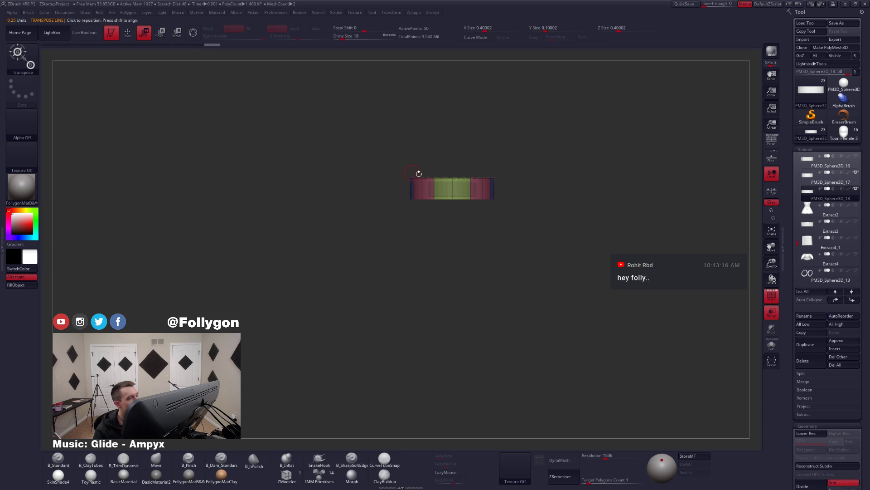
# - Return to ZModeler drawing mode, frame the cylinder and block up close, and expand the geometry Size settings
pyautogui.press('q')
pyautogui.keyDown('ctrl'); pyautogui.moveTo(503, 175); pyautogui.dragTo(521, 217, button='right'); pyautogui.keyUp('ctrl')
pyautogui.keyDown('alt'); pyautogui.moveTo(499, 153); pyautogui.dragTo(495, 242, button='right'); pyautogui.keyUp('alt')
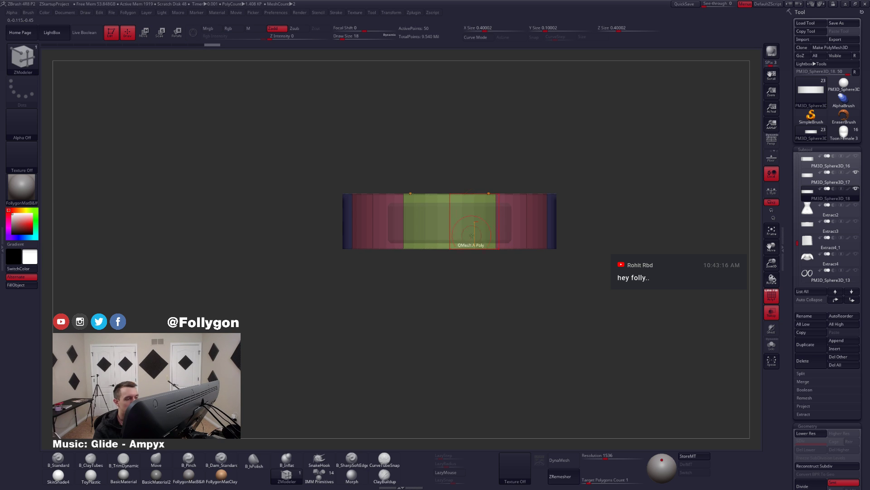
pyautogui.scroll(-5, 798, 275)
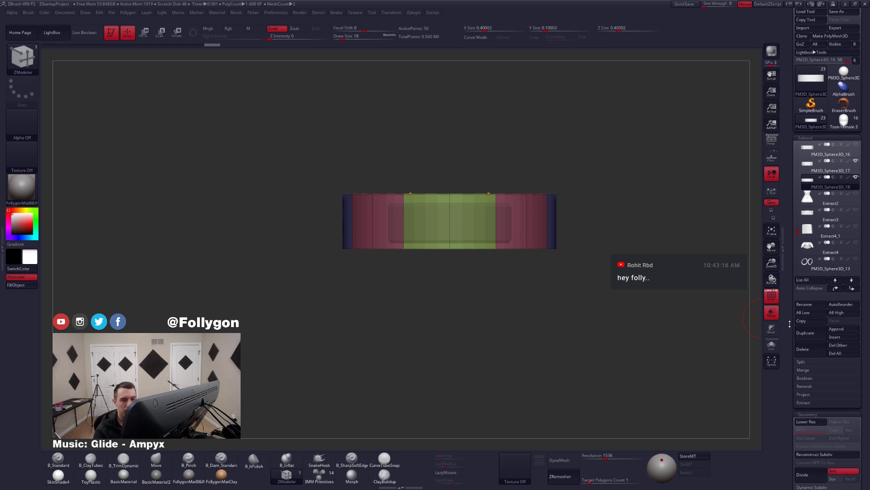
pyautogui.scroll(-3, 798, 274)
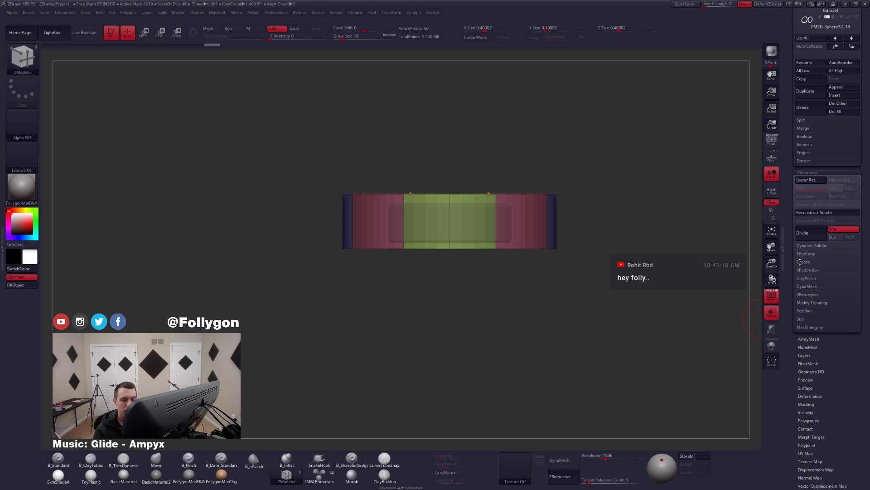
pyautogui.click(801, 319)
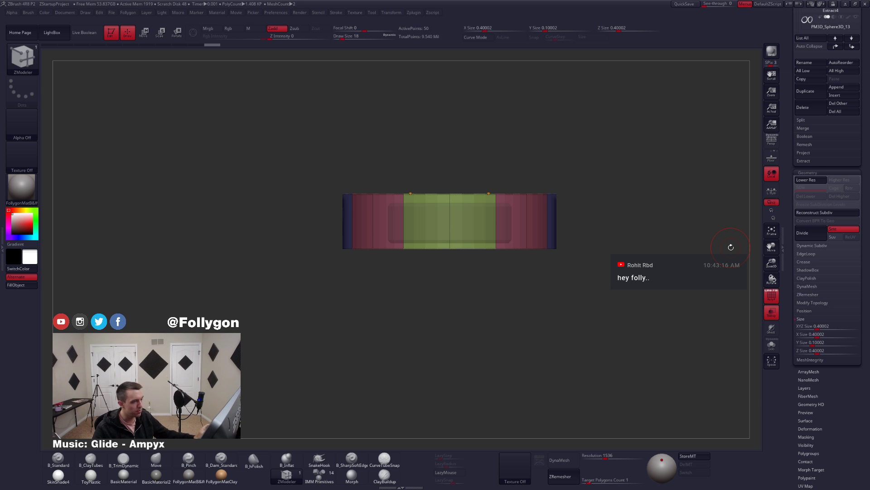
# - Isolate PM3D_Sphere3D_17 in Solo mode and delete its lower subdivision levels
pyautogui.moveTo(794, 175); pyautogui.dragTo(795, 409)
pyautogui.click(814, 160)
pyautogui.hotkey('shift', 's')
pyautogui.moveTo(482, 260); pyautogui.dragTo(503, 244)
pyautogui.hotkey('shift', 'd')
pyautogui.press('d')
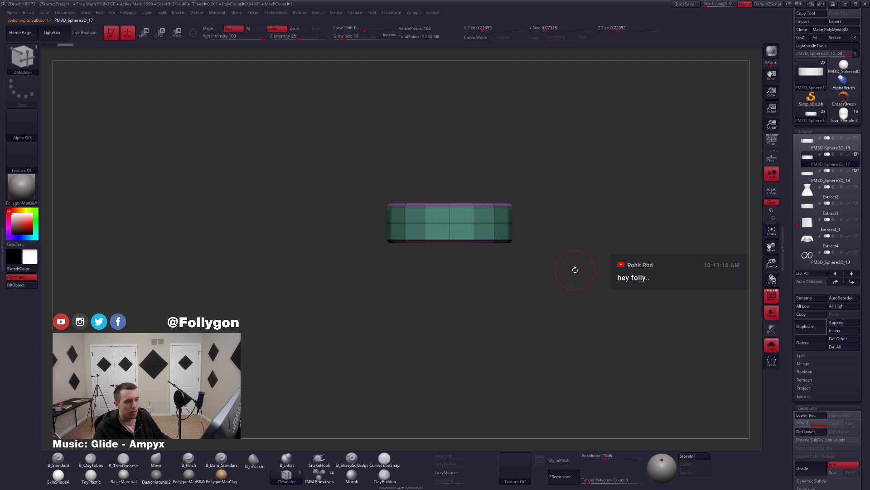
pyautogui.click(814, 429)
pyautogui.moveTo(493, 254)
pyautogui.mouseDown()
pyautogui.moveTo(483, 284)
pyautogui.moveTo(477, 246)
pyautogui.moveTo(480, 272)
pyautogui.moveTo(489, 222)
pyautogui.moveTo(476, 289)
pyautogui.moveTo(481, 225)
pyautogui.mouseUp()
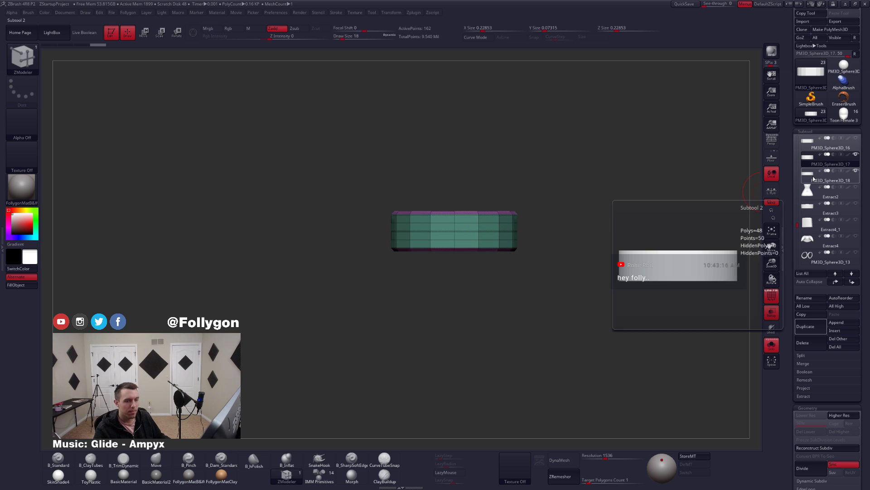
# - Delete the cylinder subtool PM3D_Sphere3D_18 and make the pouch block PM3D_Sphere3D_17 active
pyautogui.click(811, 175)
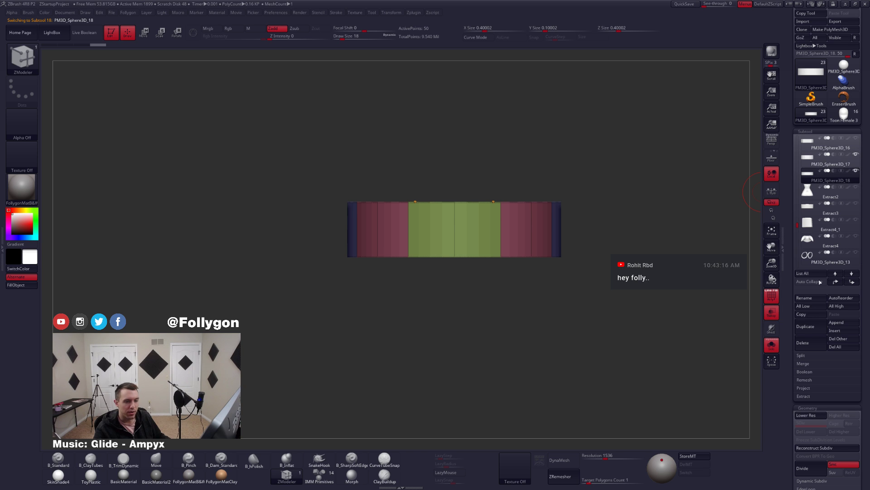
pyautogui.click(808, 343)
pyautogui.click(748, 362)
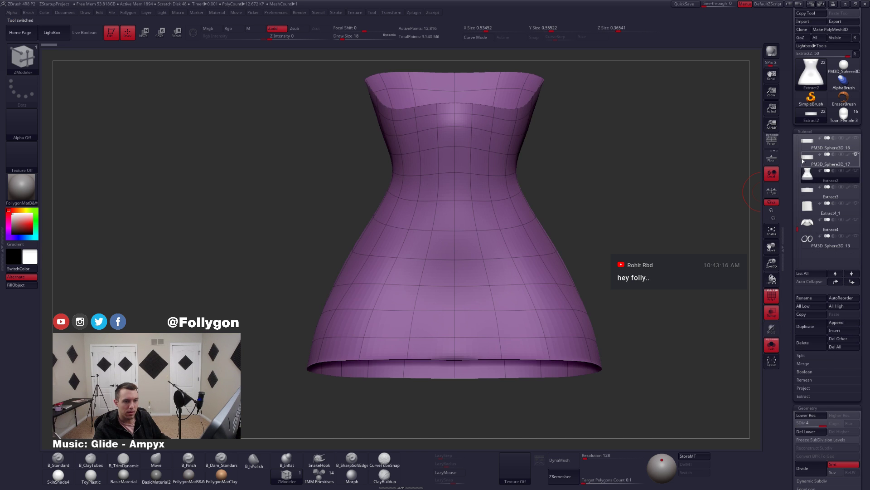
pyautogui.click(805, 162)
pyautogui.keyDown('ctrl'); pyautogui.moveTo(475, 220); pyautogui.dragTo(485, 216, button='right'); pyautogui.keyUp('ctrl')
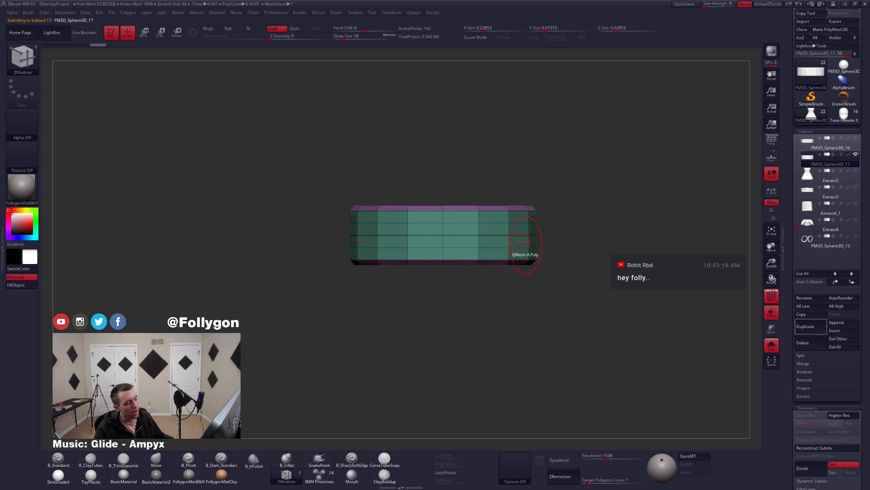
# - Duplicate the pouch block PM3D_Sphere3D_17 and make the original active again
pyautogui.moveTo(487, 243); pyautogui.dragTo(392, 166, button='right')
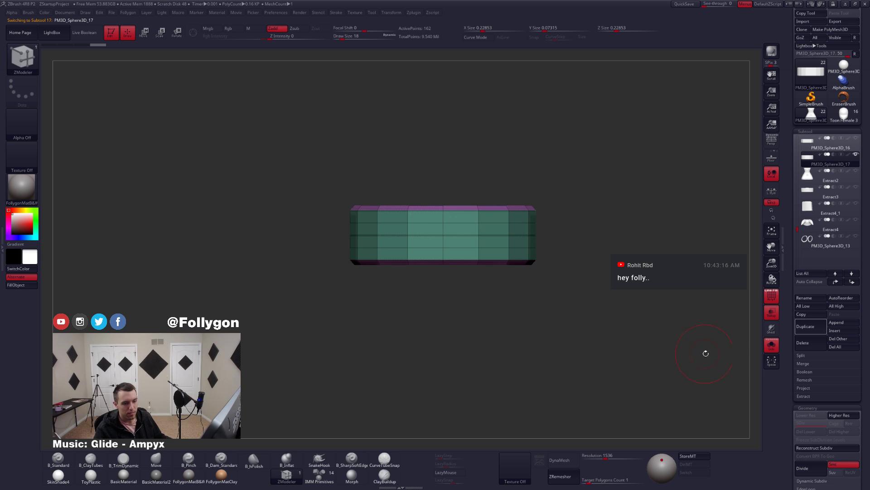
pyautogui.click(802, 327)
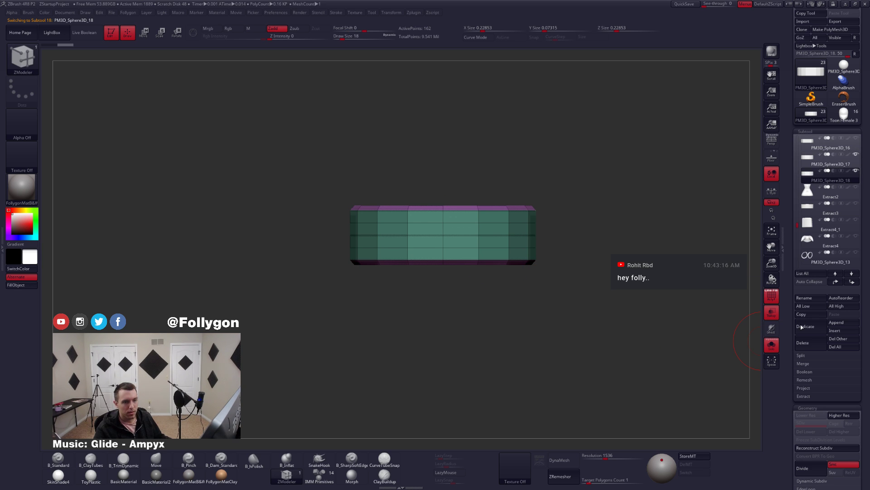
pyautogui.click(815, 159)
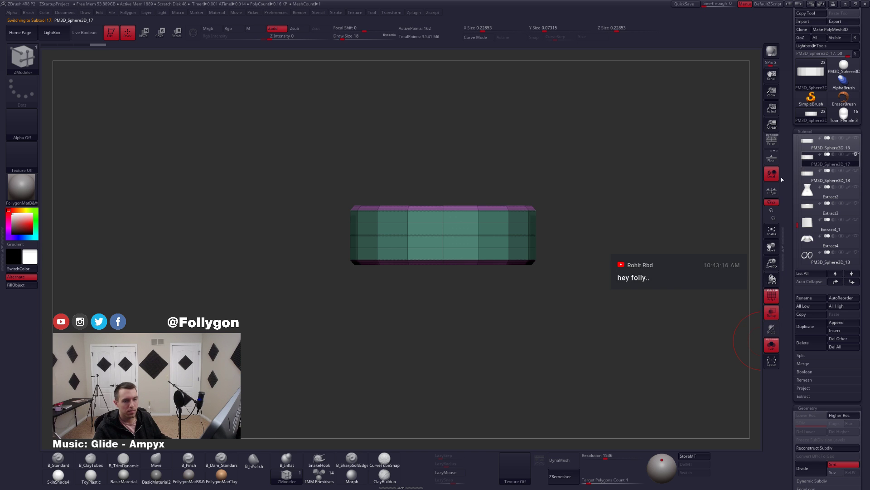
# - Delete the extra complete edge loops above and below the pouch's middle loop with ZModeler
pyautogui.keyDown('ctrl'); pyautogui.moveTo(412, 237); pyautogui.dragTo(426, 244, button='right'); pyautogui.keyUp('ctrl')
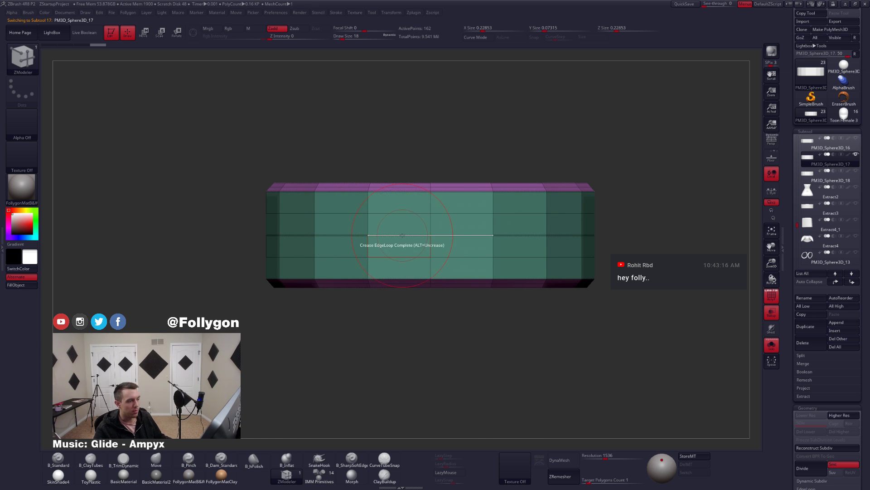
pyautogui.press('space')
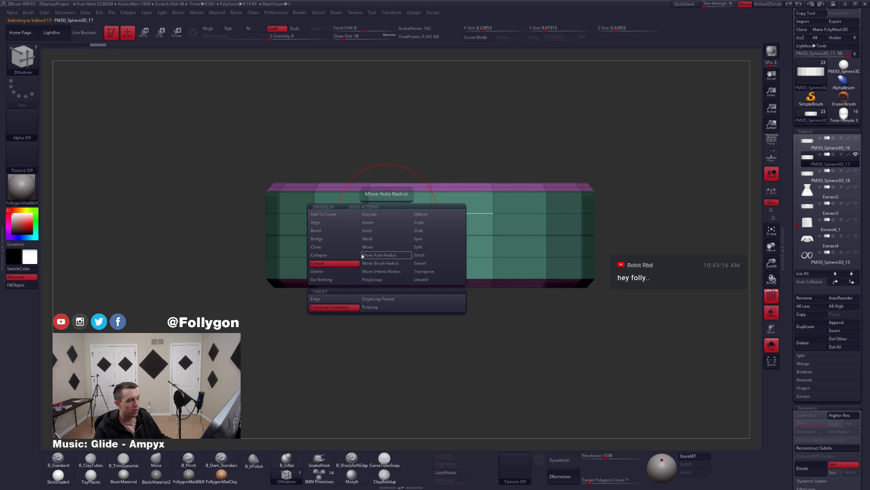
pyautogui.click(336, 271)
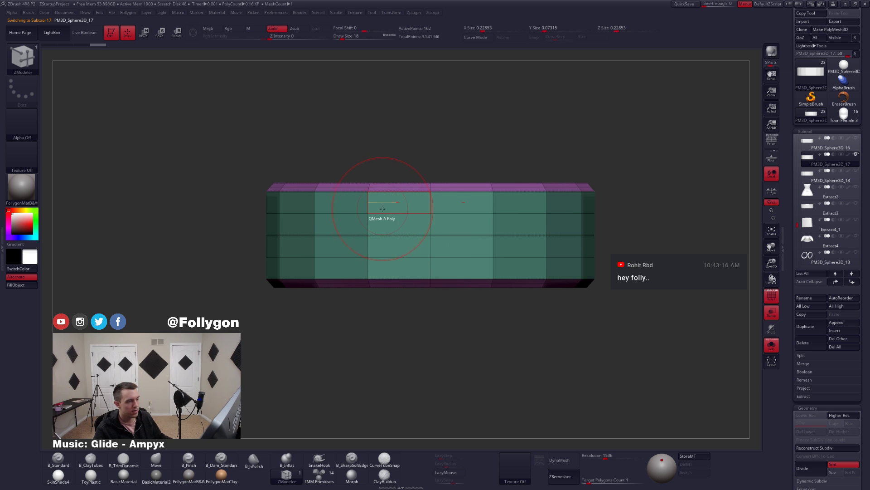
pyautogui.click(386, 212)
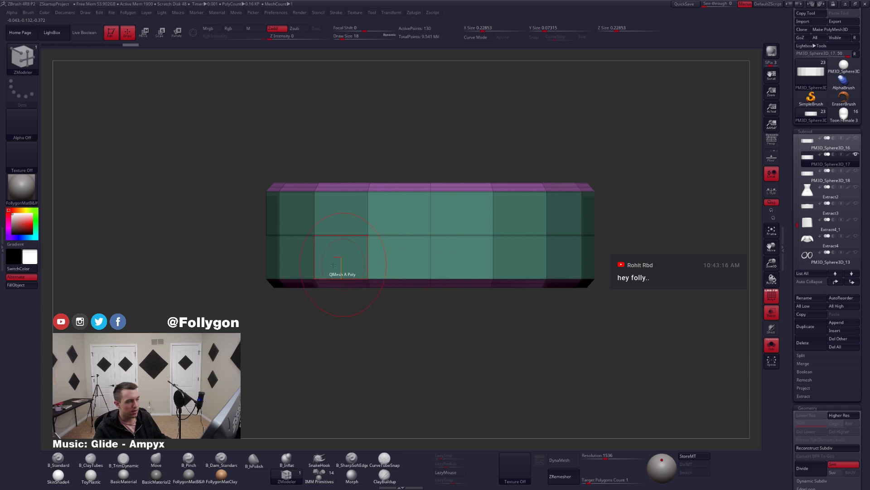
# - Try raising the left portion of the pouch's middle edge loop with the rest of the mesh masked
pyautogui.press('ctrl')
pyautogui.moveTo(235, 221)
pyautogui.keyDown('ctrl'); pyautogui.mouseDown()
pyautogui.moveTo(369, 219)
pyautogui.moveTo(291, 249)
pyautogui.moveTo(245, 232)
pyautogui.moveTo(248, 248)
pyautogui.mouseUp(); pyautogui.keyUp('ctrl')
pyautogui.keyDown('ctrl'); pyautogui.click(250, 248); pyautogui.keyUp('ctrl')
pyautogui.press('w')
pyautogui.moveTo(367, 236)
pyautogui.keyDown('shift'); pyautogui.mouseDown()
pyautogui.moveTo(367, 290)
pyautogui.moveTo(368, 253)
pyautogui.mouseUp(); pyautogui.keyUp('shift')
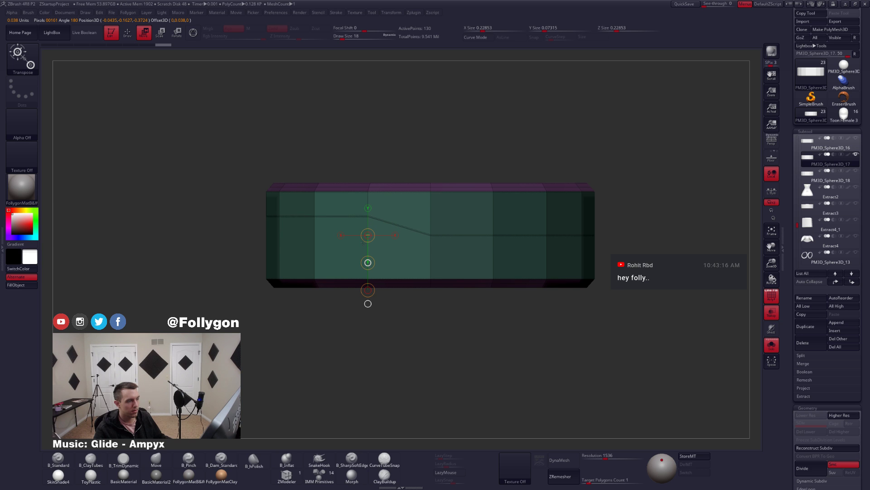
pyautogui.press('q')
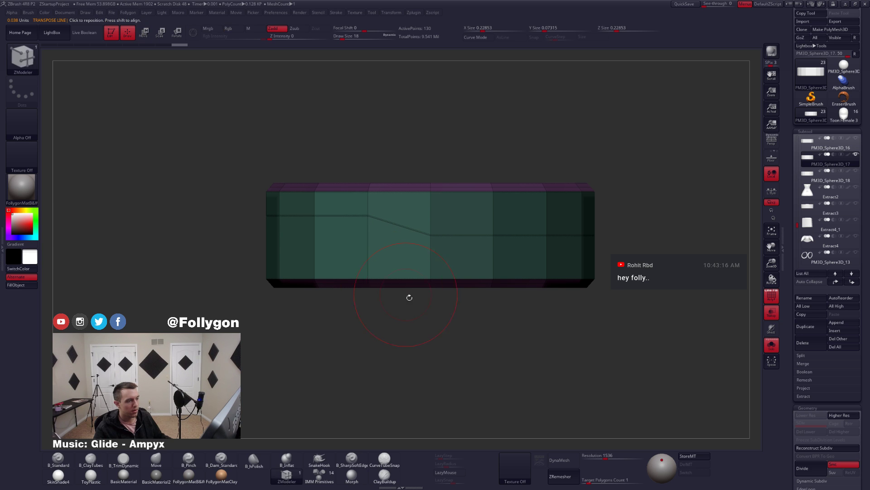
pyautogui.keyDown('ctrl'); pyautogui.click(462, 324); pyautogui.keyUp('ctrl')
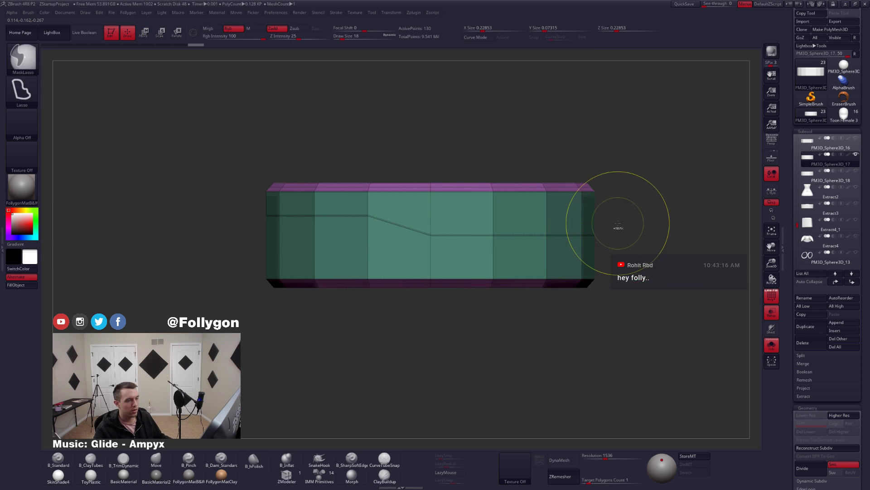
pyautogui.moveTo(618, 221)
pyautogui.keyDown('ctrl'); pyautogui.mouseDown()
pyautogui.moveTo(444, 213)
pyautogui.moveTo(445, 251)
pyautogui.moveTo(605, 246)
pyautogui.mouseUp(); pyautogui.keyUp('ctrl')
pyautogui.keyDown('alt'); pyautogui.moveTo(605, 253); pyautogui.dragTo(535, 246); pyautogui.keyUp('alt')
pyautogui.moveTo(391, 254)
pyautogui.mouseDown(button='right')
pyautogui.moveTo(358, 267)
pyautogui.moveTo(400, 251)
pyautogui.moveTo(352, 265)
pyautogui.moveTo(401, 256)
pyautogui.mouseUp(button='right')
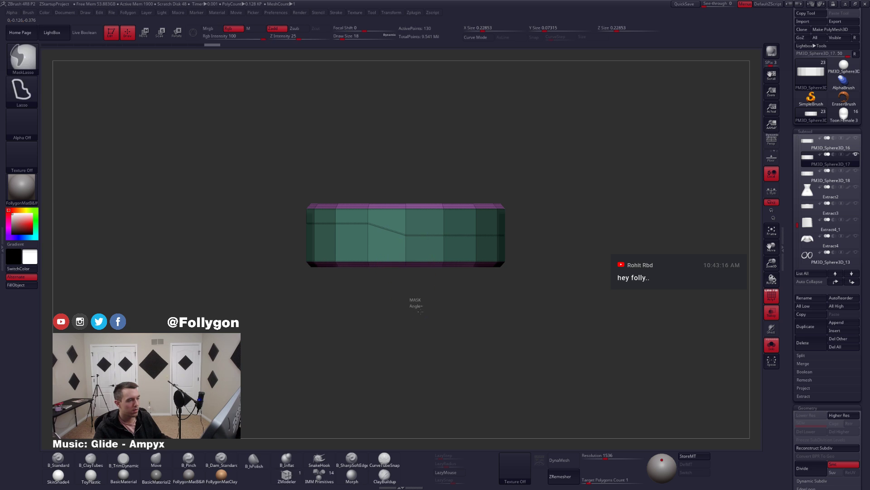
# - Undo the mask changes and the raised edge-loop section back to the straight middle loop
pyautogui.keyDown('ctrl'); pyautogui.moveTo(413, 299); pyautogui.dragTo(412, 304); pyautogui.keyUp('ctrl')
pyautogui.hotkey('ctrl', 'z')
pyautogui.hotkey('ctrl', 'z')
pyautogui.hotkey('ctrl', 'z')
pyautogui.hotkey('ctrl', 'z')
pyautogui.hotkey('ctrl', 'z')
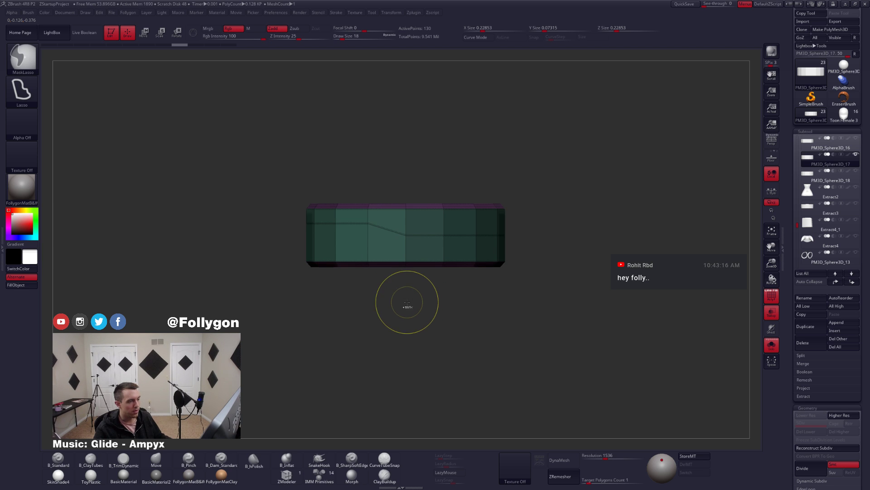
pyautogui.moveTo(402, 287)
pyautogui.mouseDown(button='right')
pyautogui.moveTo(376, 281)
pyautogui.moveTo(367, 262)
pyautogui.mouseUp(button='right')
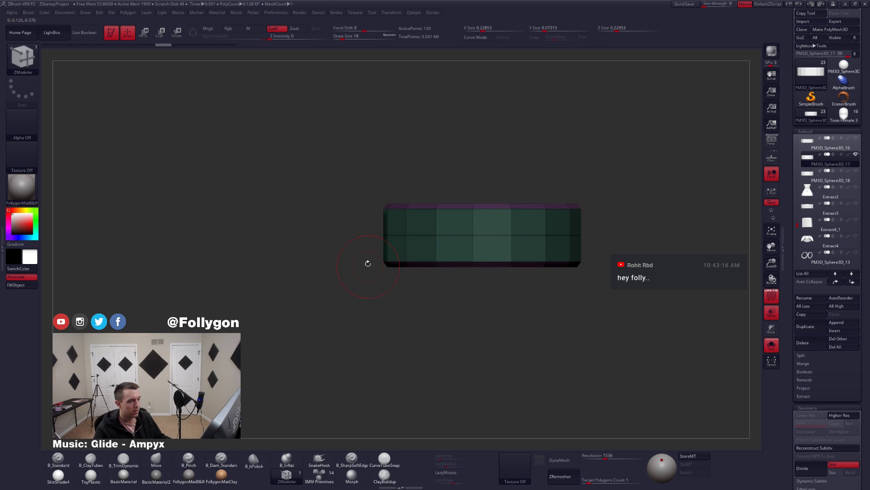
# - Raise the left half of the middle edge loop up to the front centre using an adjusted mask, and clear the mask
pyautogui.keyDown('ctrl'); pyautogui.keyDown('alt'); pyautogui.moveTo(403, 242); pyautogui.dragTo(370, 246); pyautogui.keyUp('alt'); pyautogui.keyUp('ctrl')
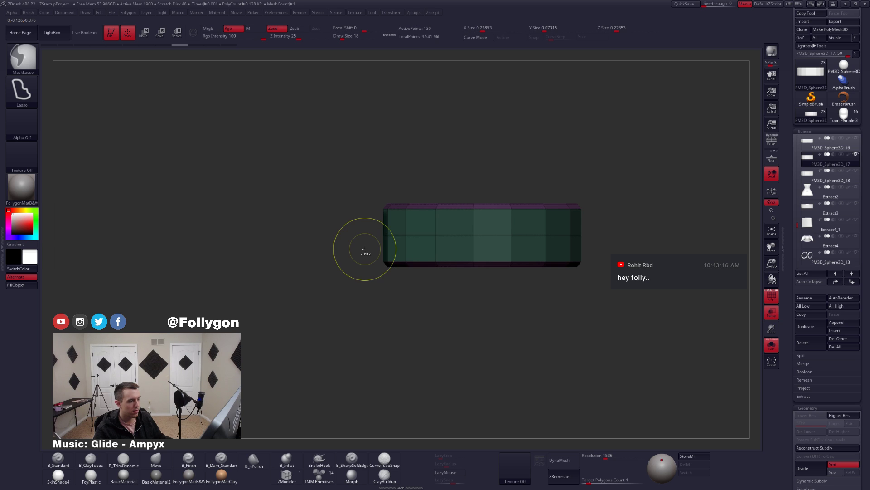
pyautogui.keyDown('shift'); pyautogui.moveTo(365, 250); pyautogui.dragTo(391, 271, button='right'); pyautogui.keyUp('shift')
pyautogui.press('w')
pyautogui.moveTo(368, 252); pyautogui.dragTo(367, 246)
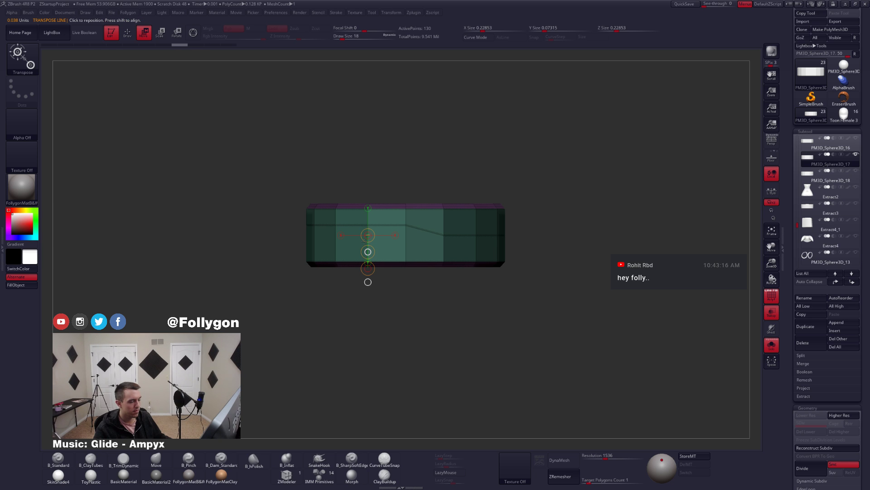
pyautogui.press('q')
pyautogui.keyDown('ctrl'); pyautogui.click(534, 233); pyautogui.keyUp('ctrl')
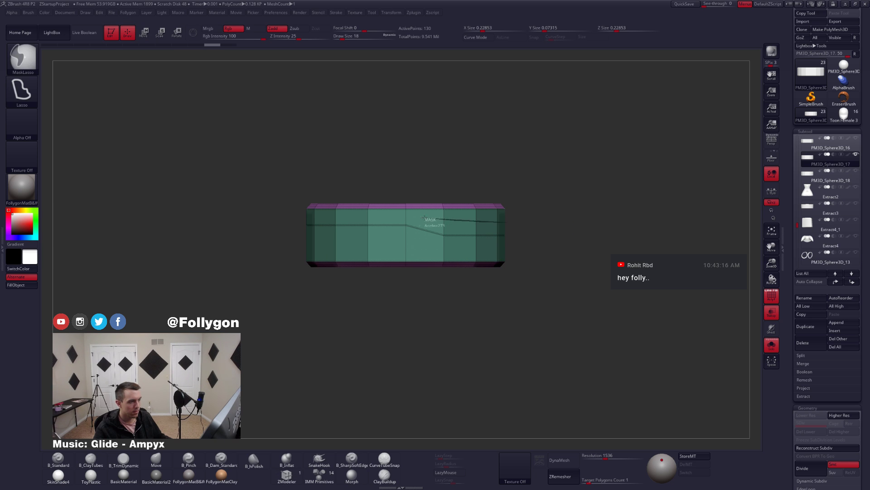
# - Lower the right section of the middle edge loop using a mask, clear the mask and check the smoothed preview
pyautogui.moveTo(420, 221)
pyautogui.keyDown('ctrl'); pyautogui.mouseDown()
pyautogui.moveTo(396, 229)
pyautogui.moveTo(396, 248)
pyautogui.moveTo(528, 251)
pyautogui.moveTo(417, 272)
pyautogui.moveTo(385, 268)
pyautogui.moveTo(415, 299)
pyautogui.moveTo(410, 256)
pyautogui.moveTo(401, 275)
pyautogui.moveTo(402, 265)
pyautogui.moveTo(403, 275)
pyautogui.moveTo(438, 292)
pyautogui.moveTo(498, 288)
pyautogui.mouseUp(); pyautogui.keyUp('ctrl')
pyautogui.keyDown('ctrl'); pyautogui.click(415, 316); pyautogui.keyUp('ctrl')
pyautogui.press('w')
pyautogui.press('q')
pyautogui.keyDown('alt'); pyautogui.moveTo(591, 257); pyautogui.dragTo(533, 248); pyautogui.keyUp('alt')
pyautogui.press('d')
pyautogui.keyDown('alt'); pyautogui.moveTo(480, 274); pyautogui.dragTo(521, 286); pyautogui.keyUp('alt')
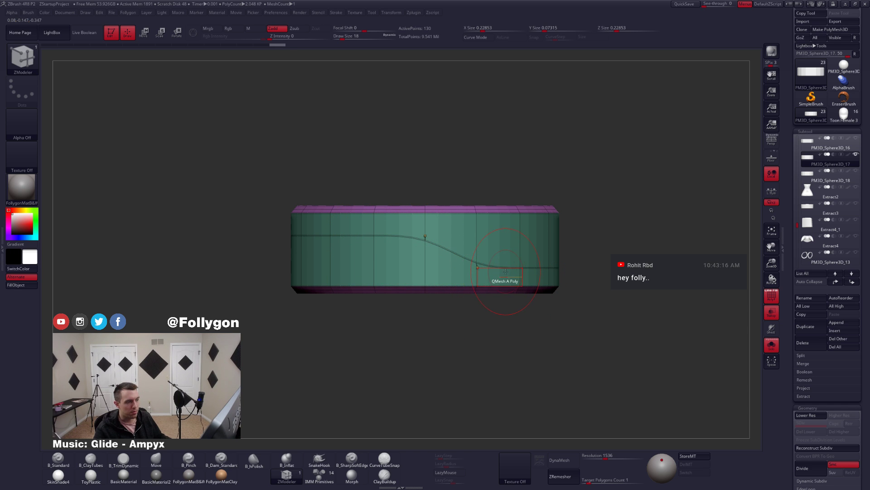
# - Turn off the smoothed preview and crease the single vertical edges above and below the loop at the front centre
pyautogui.hotkey('shift', 'd')
pyautogui.press('space')
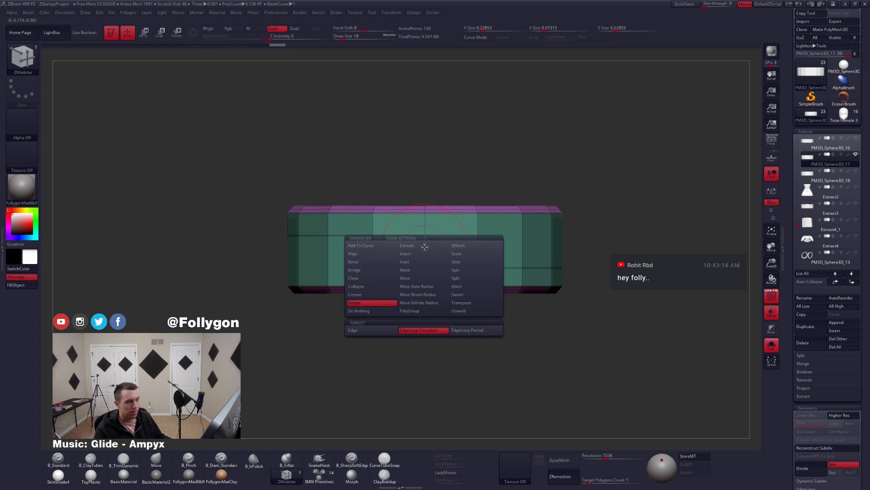
pyautogui.click(366, 296)
pyautogui.click(375, 330)
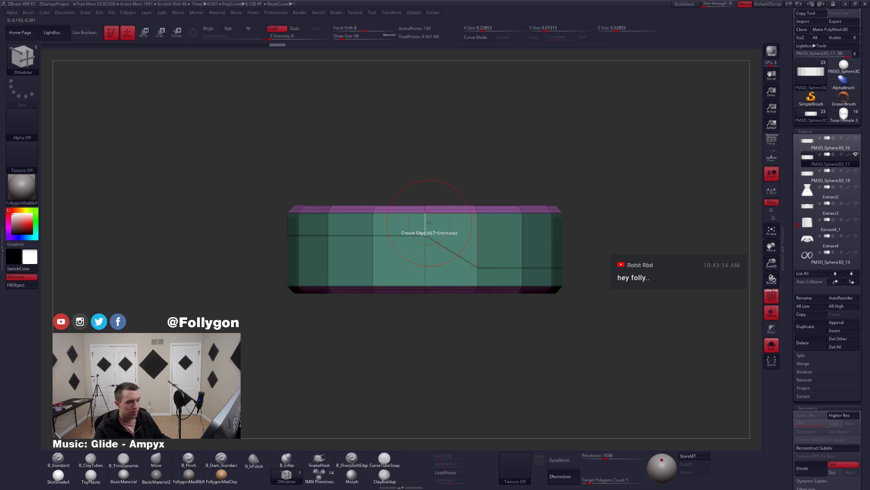
pyautogui.click(425, 259)
# - Inspect the creased corner in the smoothed preview, and check the low-poly block with the polyframe off and on
pyautogui.press('d')
pyautogui.moveTo(428, 263); pyautogui.dragTo(453, 258, button='right')
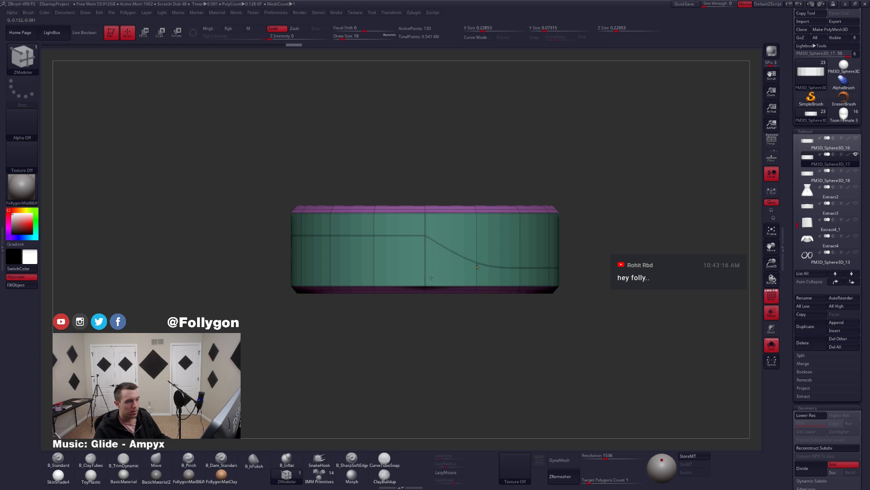
pyautogui.hotkey('shift', 'd')
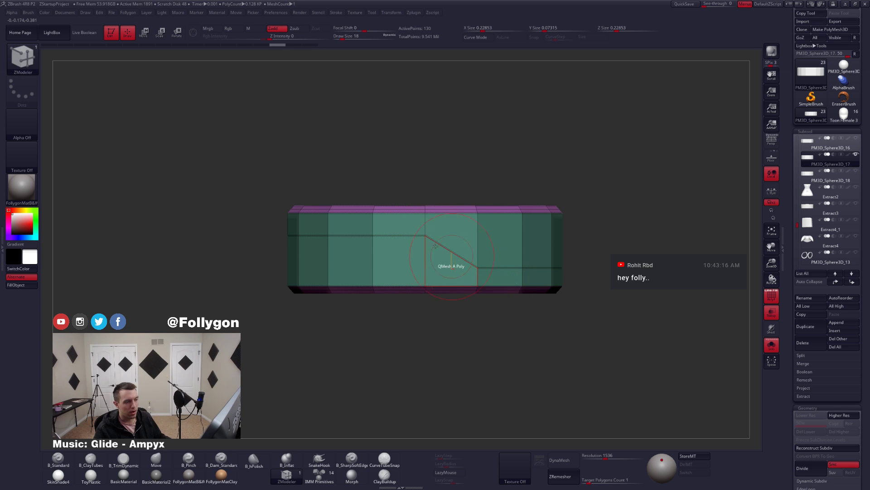
pyautogui.hotkey('shift', 'f')
pyautogui.hotkey('shift', 'f')
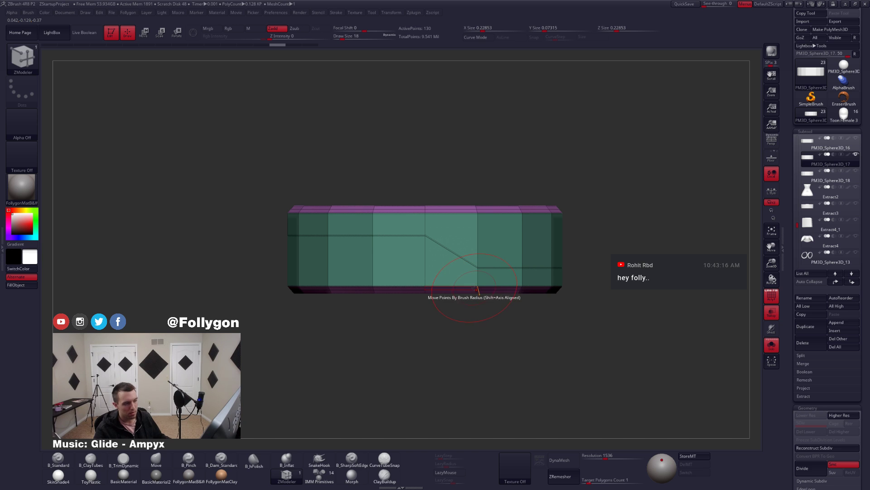
# - Bevel the complete stepped edge loop into a narrow band around the pouch
pyautogui.press('space')
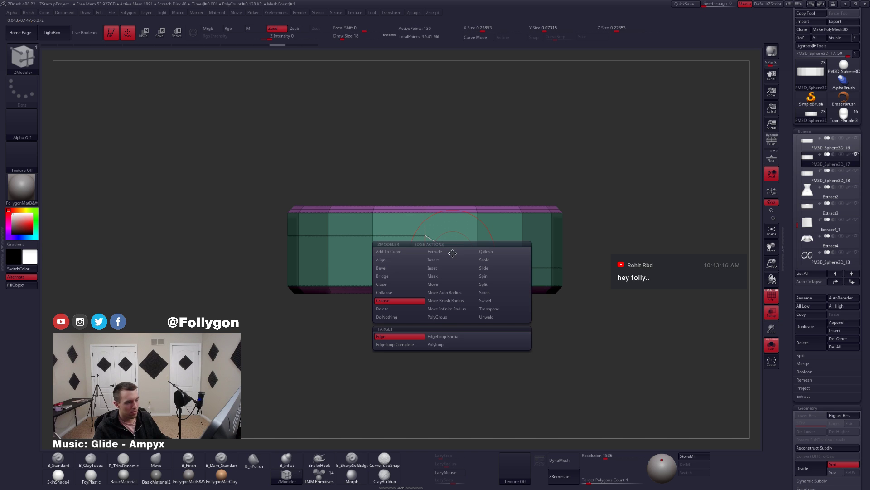
pyautogui.click(405, 270)
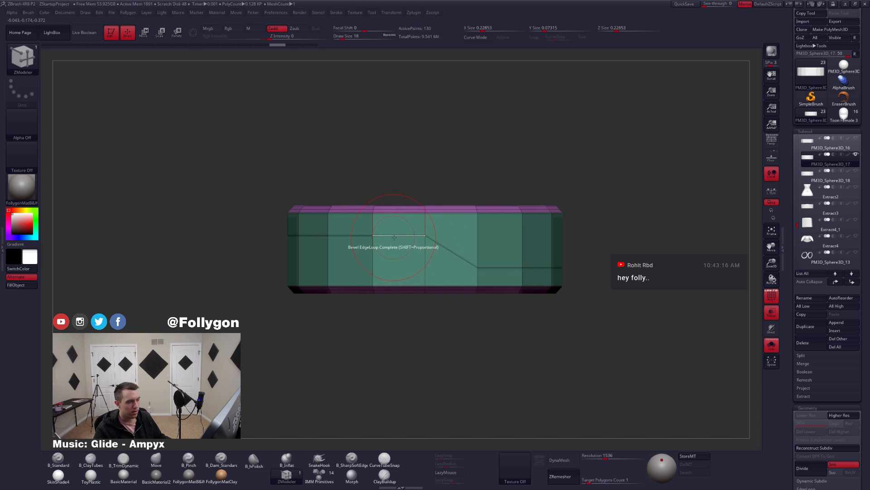
pyautogui.press('space')
pyautogui.moveTo(403, 242); pyautogui.dragTo(404, 245)
pyautogui.moveTo(408, 251); pyautogui.dragTo(427, 257, button='right')
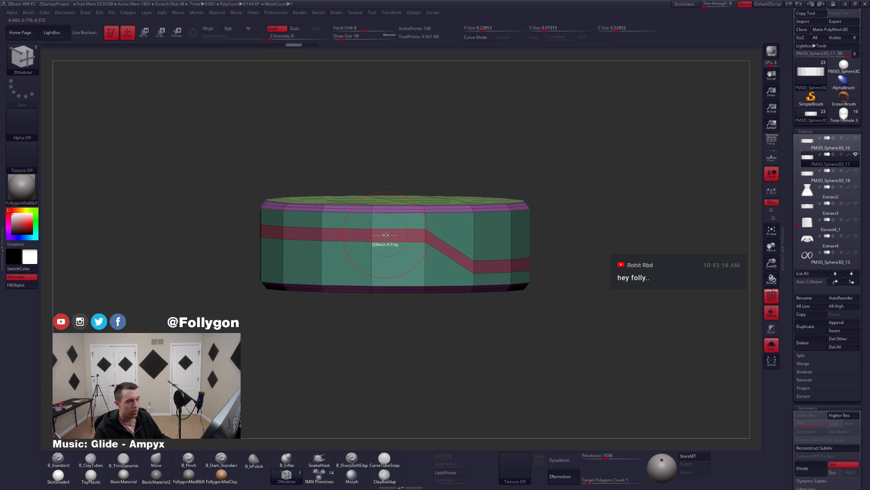
# - Set the ZModeler polygon action to Extrude with the Polyloop target and the edge action to Crease
pyautogui.press('space')
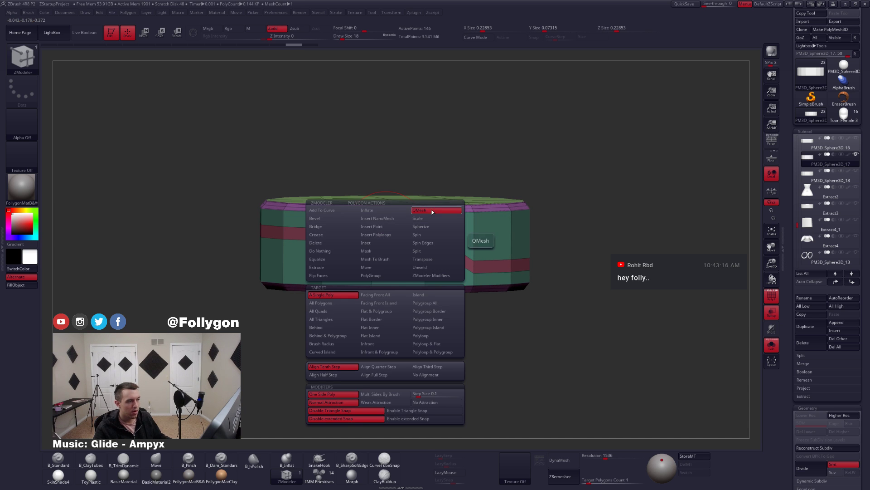
pyautogui.click(343, 270)
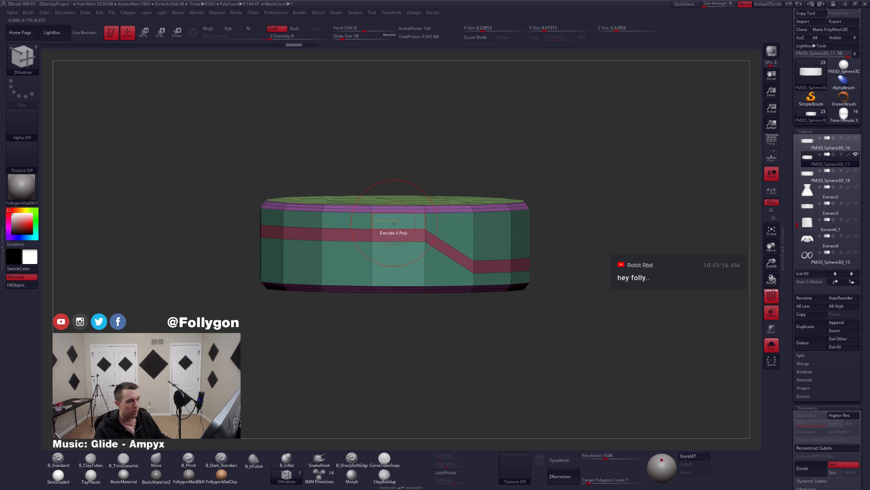
pyautogui.press('space')
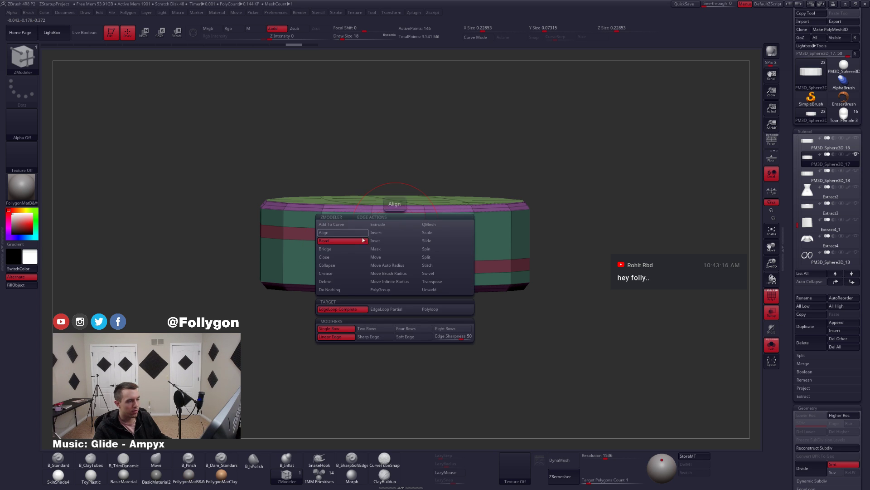
pyautogui.click(347, 273)
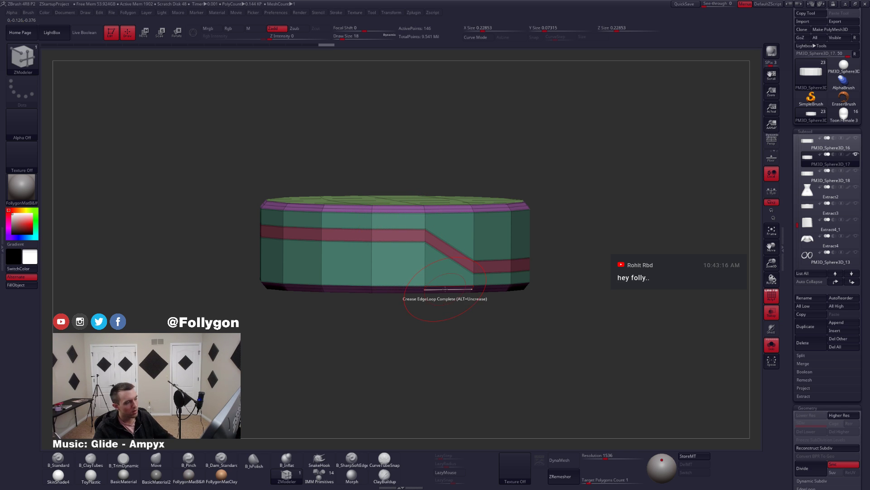
pyautogui.press('XF86AudioLowerVolume')
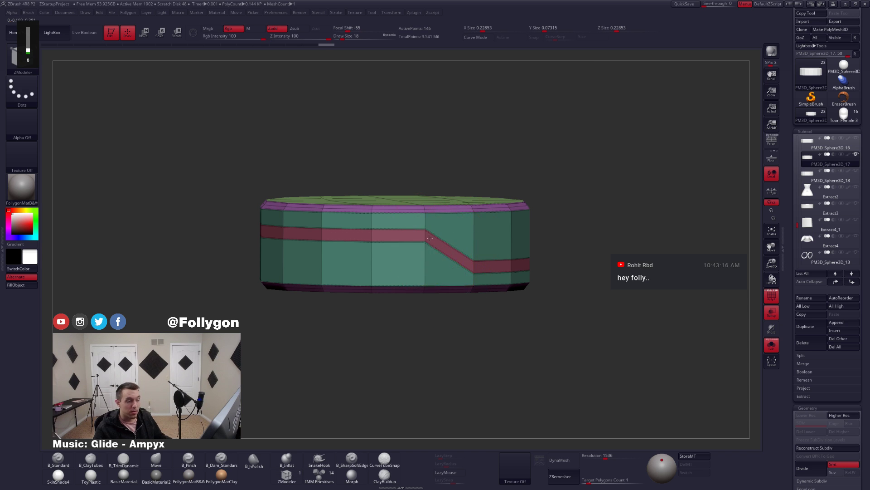
pyautogui.keyDown('shift'); pyautogui.moveTo(411, 253); pyautogui.dragTo(402, 243, button='right'); pyautogui.keyUp('shift')
pyautogui.press('space')
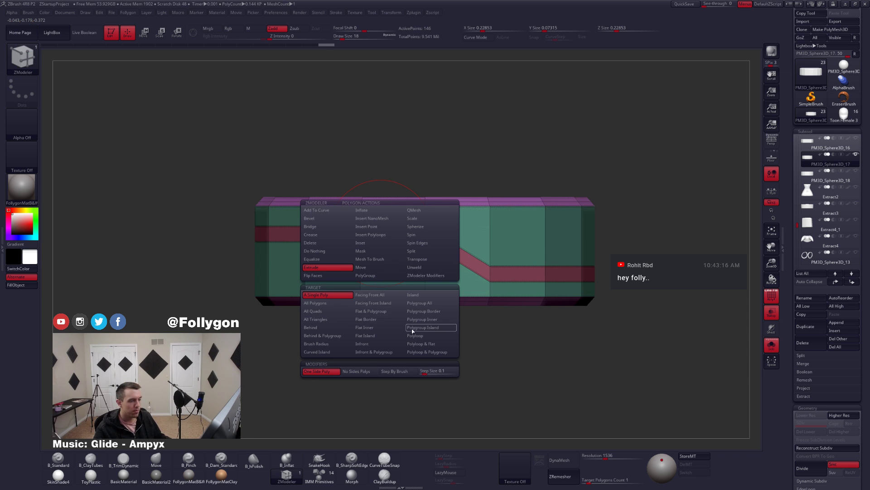
pyautogui.moveTo(407, 228); pyautogui.dragTo(414, 267, button='right')
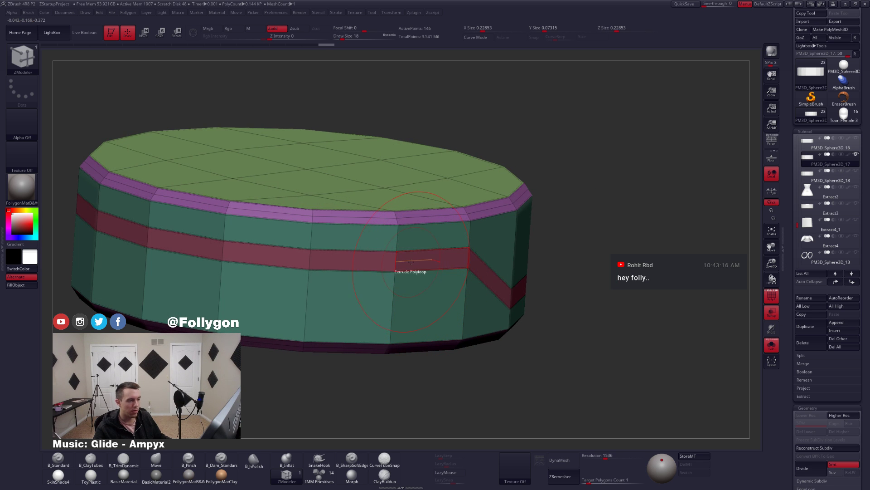
# - Extrude the stepped band's polyloop inward to cut a groove around the pouch block and inspect it in the smoothed preview
pyautogui.moveTo(410, 262); pyautogui.dragTo(398, 255)
pyautogui.moveTo(396, 255); pyautogui.dragTo(356, 285, button='right')
pyautogui.moveTo(356, 286); pyautogui.dragTo(571, 320, button='right')
pyautogui.hotkey('shift', 'f')
pyautogui.keyDown('alt'); pyautogui.moveTo(476, 325); pyautogui.dragTo(460, 314, button='right'); pyautogui.keyUp('alt')
pyautogui.hotkey('shift', 'f')
pyautogui.moveTo(407, 268); pyautogui.dragTo(422, 277, button='right')
pyautogui.hotkey('shift', 'd')
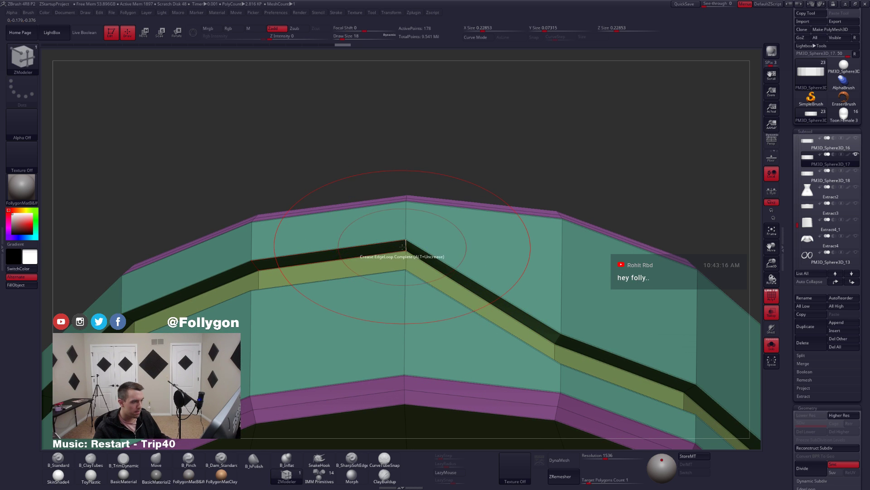
# - Crease the single edge at the groove's front corner and check the smoothed preview without the polyframe
pyautogui.press('space')
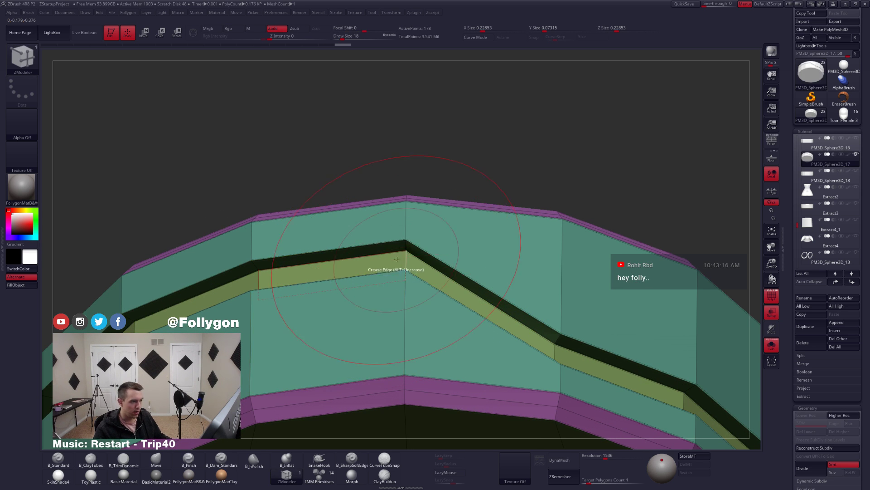
pyautogui.click(403, 245)
pyautogui.press('d')
pyautogui.moveTo(417, 270); pyautogui.dragTo(398, 311, button='right')
pyautogui.hotkey('shift', 'f')
pyautogui.hotkey('shift', 'd')
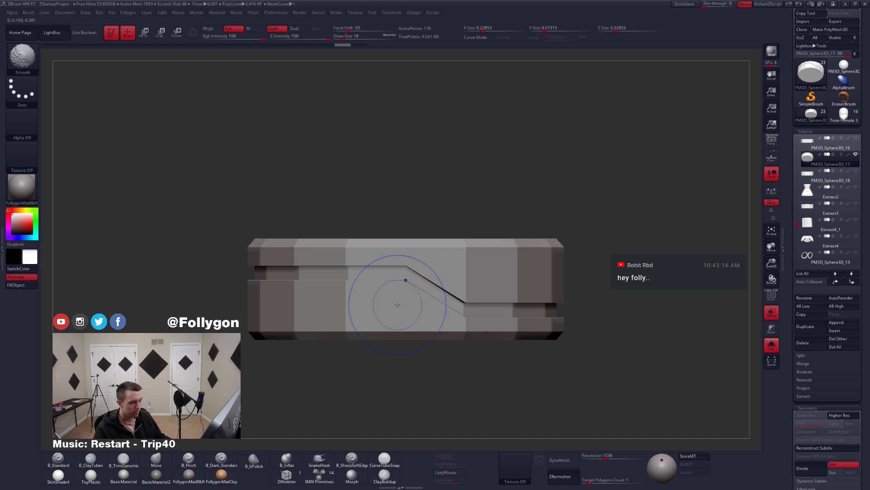
pyautogui.press('d')
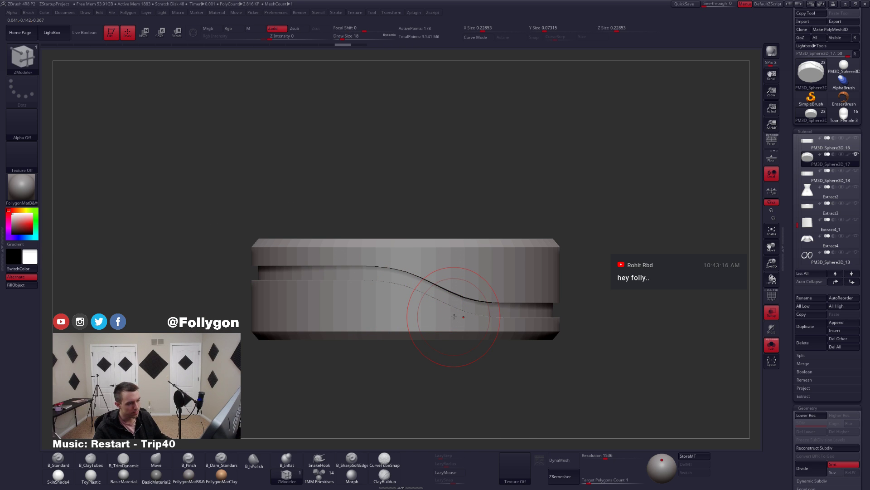
pyautogui.keyDown('ctrl'); pyautogui.moveTo(446, 313); pyautogui.dragTo(417, 300, button='right'); pyautogui.keyUp('ctrl')
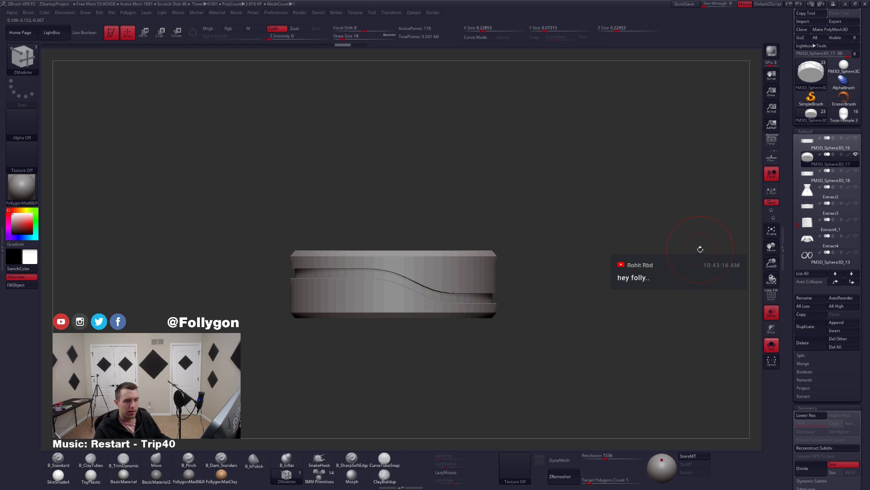
# - Compare the plain block PM3D_Sphere3D_18 with the grooved PM3D_Sphere3D_17, stepping through the grooved block's undo history
pyautogui.click(807, 180)
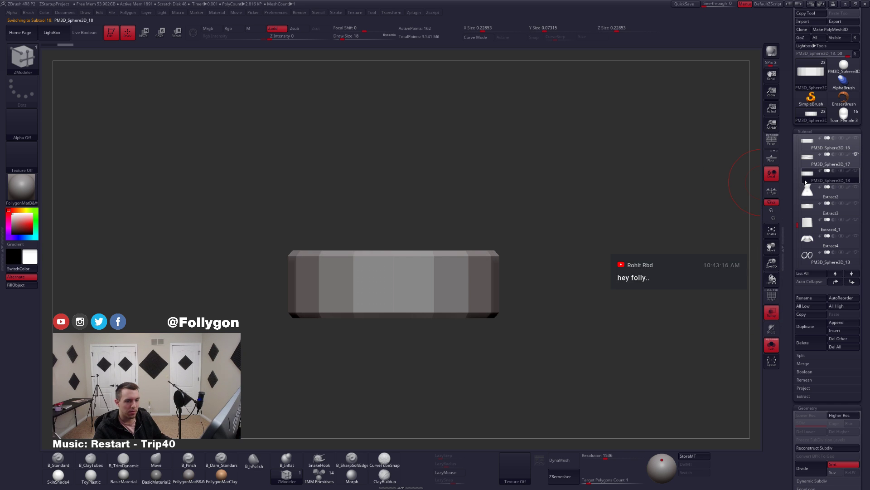
pyautogui.click(807, 160)
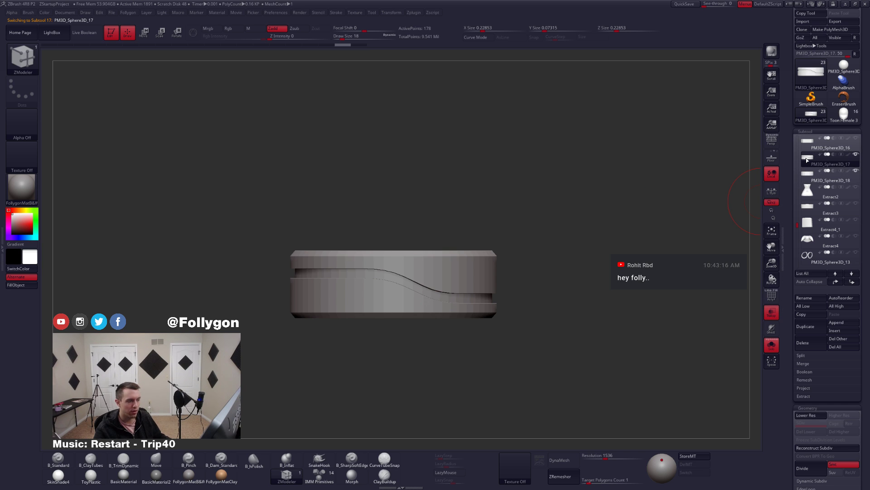
pyautogui.moveTo(821, 179)
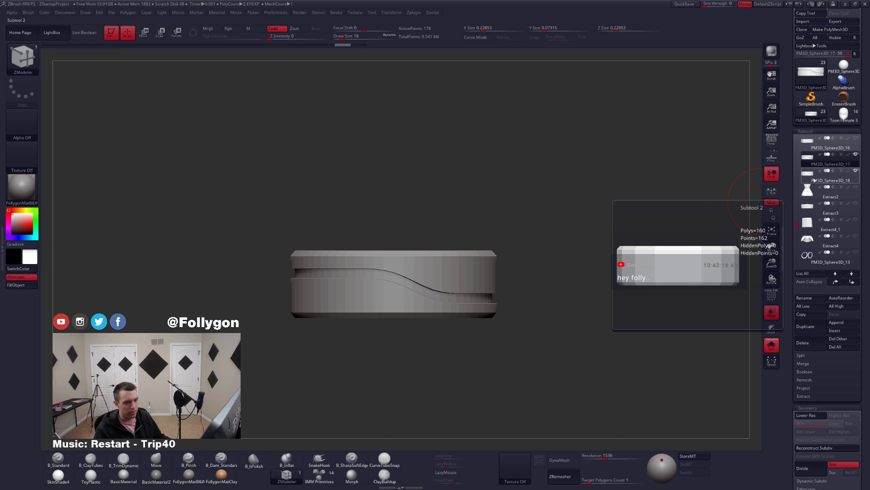
pyautogui.moveTo(814, 156)
pyautogui.hotkey('shift', 'f')
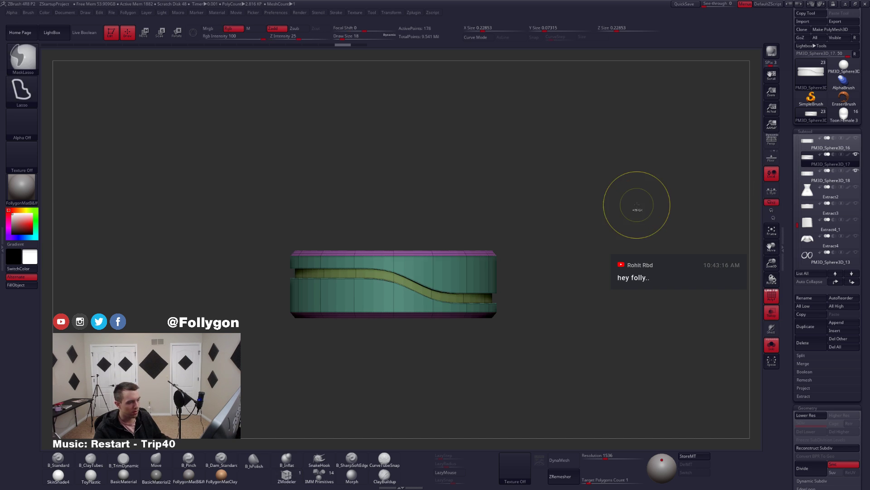
pyautogui.hotkey('ctrl', 'z')
pyautogui.hotkey('ctrl', 'z')
pyautogui.hotkey('ctrl', 'shift', 'z')
pyautogui.hotkey('ctrl', 'shift', 'z')
pyautogui.hotkey('ctrl', 'shift', 'z')
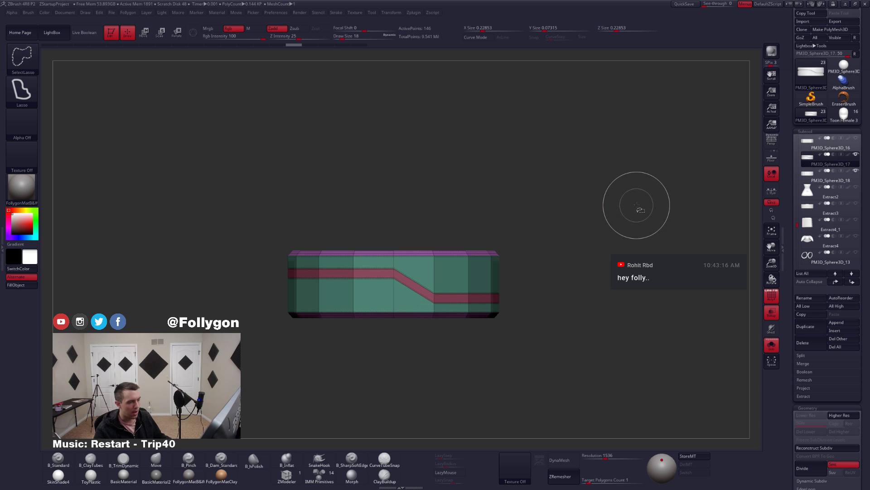
pyautogui.hotkey('ctrl', 'z')
pyautogui.hotkey('ctrl', 'shift', 'z')
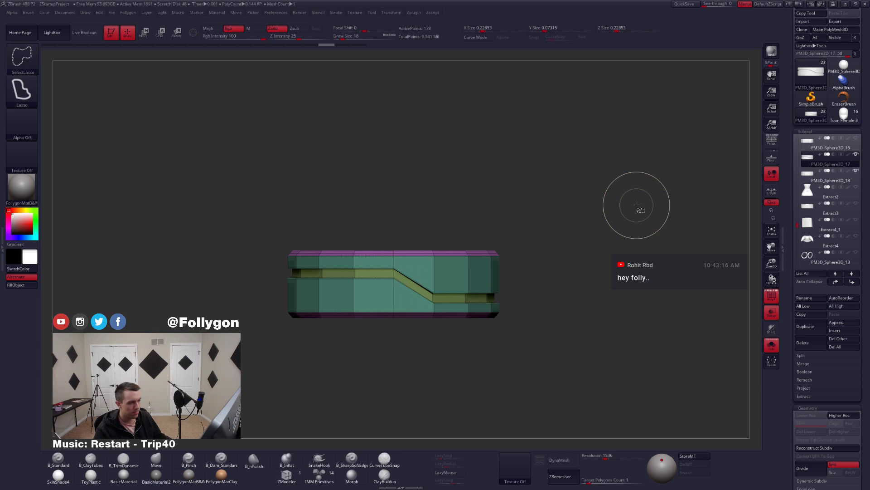
pyautogui.hotkey('shift', 'f')
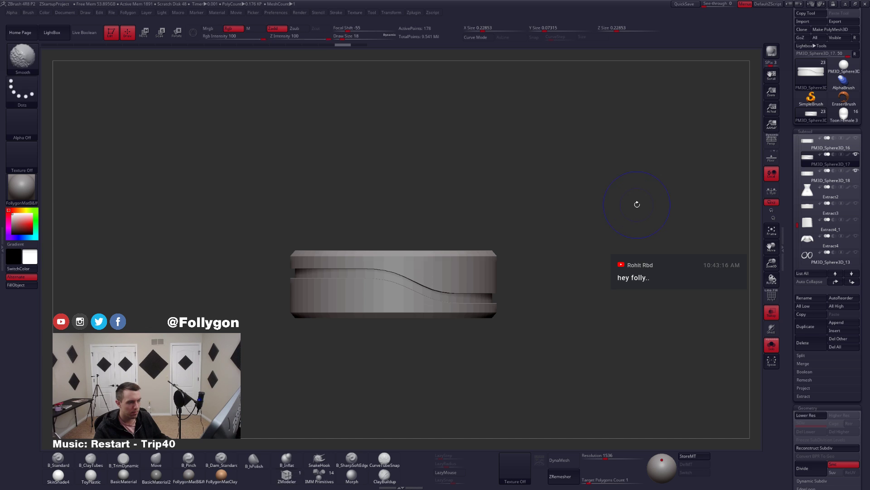
# - Delete the plain block subtool PM3D_Sphere3D_18 and return to PM3D_Sphere3D_17
pyautogui.click(808, 176)
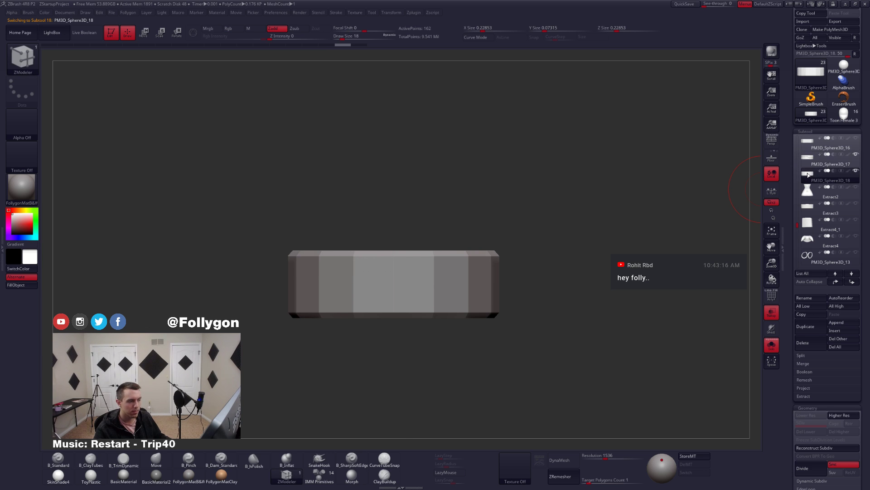
pyautogui.click(805, 343)
pyautogui.click(747, 360)
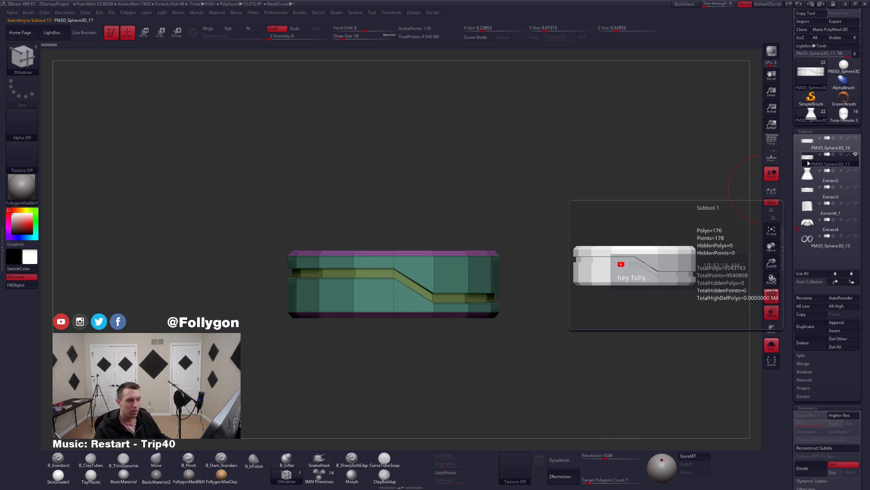
# - Undo the inward groove extrusion on PM3D_Sphere3D_17 and duplicate the subtool
pyautogui.hotkey('ctrl', 'z')
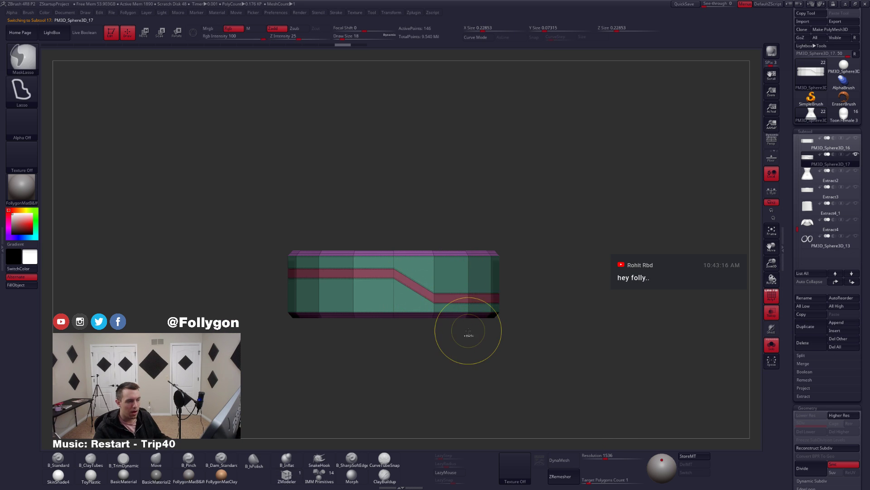
pyautogui.click(805, 327)
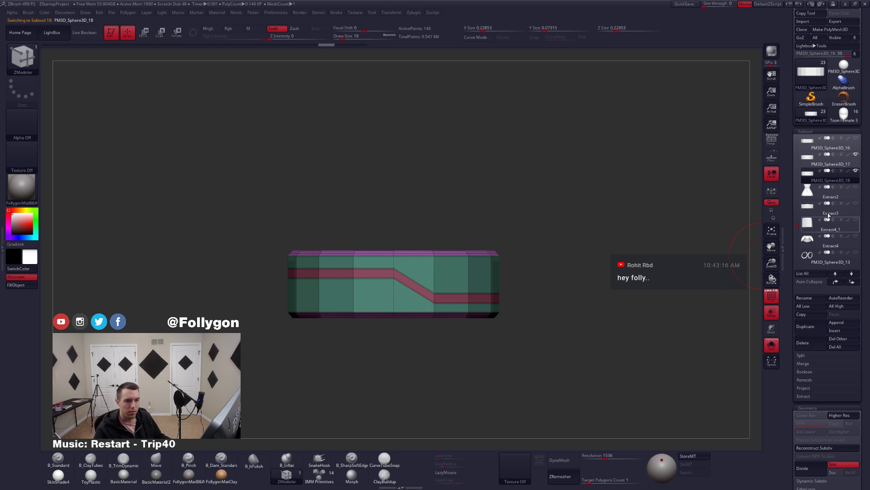
# - Extrude the stepped band's polyloop outward on the duplicated block to form a raised rim around it
pyautogui.press('f')
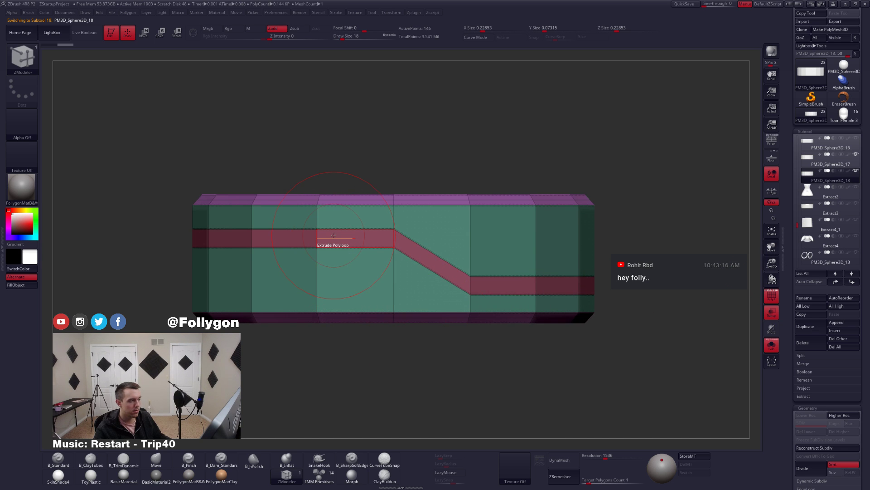
pyautogui.moveTo(334, 237); pyautogui.dragTo(298, 225)
pyautogui.moveTo(292, 228); pyautogui.dragTo(340, 264, button='right')
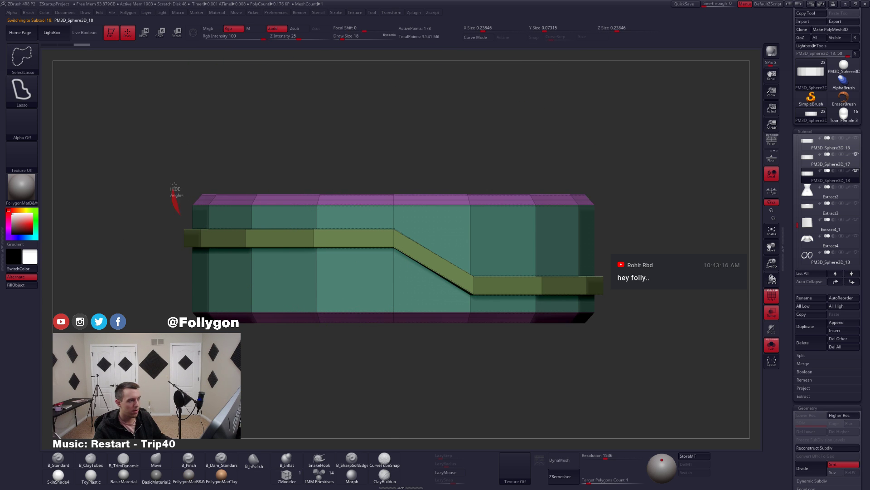
# - Hide the block above and below the raised band, delete the hidden geometry and check the remaining band in the smoothed preview
pyautogui.moveTo(174, 213)
pyautogui.keyDown('ctrl'); pyautogui.keyDown('alt'); pyautogui.keyDown('shift'); pyautogui.mouseDown()
pyautogui.moveTo(634, 181)
pyautogui.moveTo(661, 219)
pyautogui.mouseUp(); pyautogui.keyUp('shift'); pyautogui.keyUp('alt'); pyautogui.keyUp('ctrl')
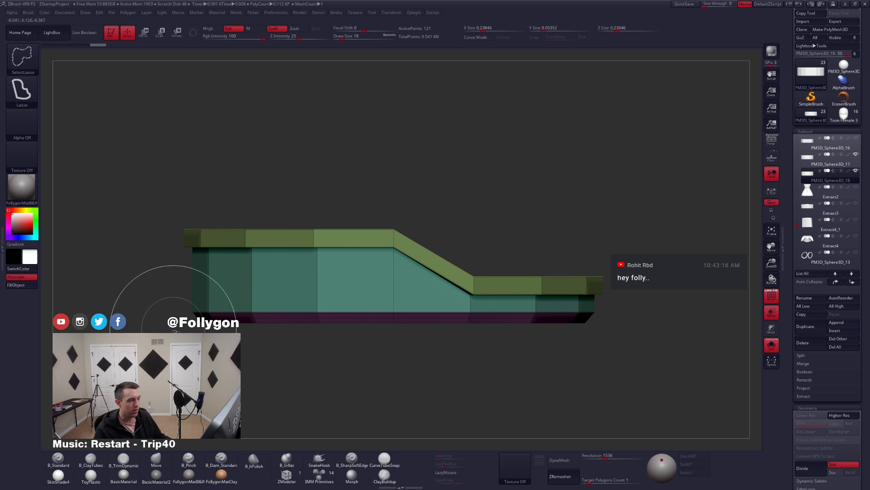
pyautogui.moveTo(170, 310)
pyautogui.keyDown('ctrl'); pyautogui.keyDown('alt'); pyautogui.keyDown('shift'); pyautogui.mouseDown()
pyautogui.moveTo(658, 326)
pyautogui.moveTo(660, 310)
pyautogui.mouseUp(); pyautogui.keyUp('shift'); pyautogui.keyUp('alt'); pyautogui.keyUp('ctrl')
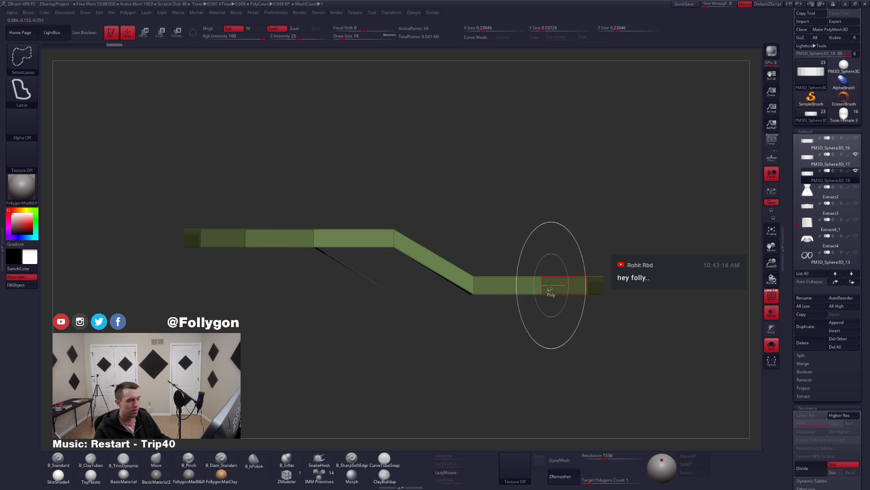
pyautogui.press('space')
pyautogui.click(529, 268)
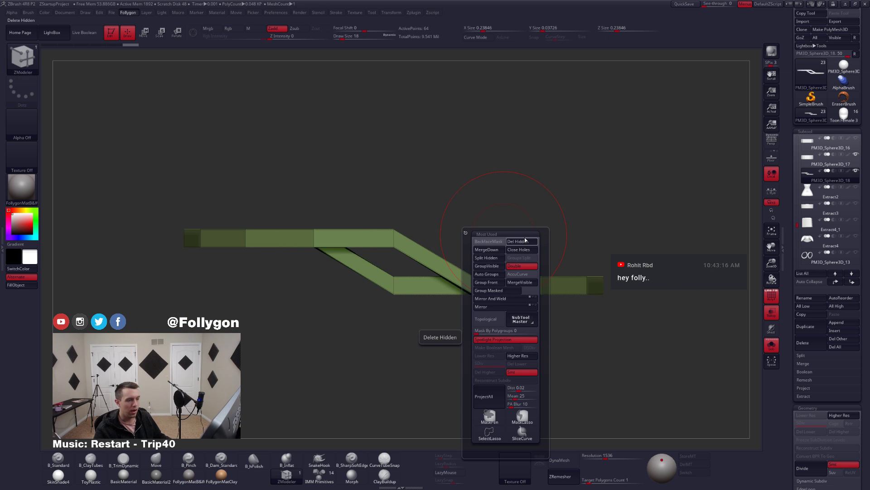
pyautogui.click(522, 241)
pyautogui.press('space')
pyautogui.click(536, 248)
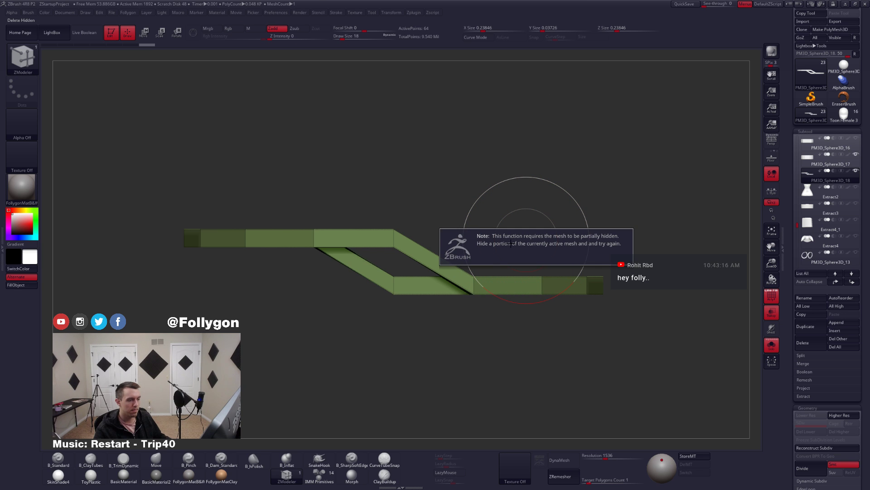
pyautogui.moveTo(431, 309); pyautogui.dragTo(465, 342)
pyautogui.press('d')
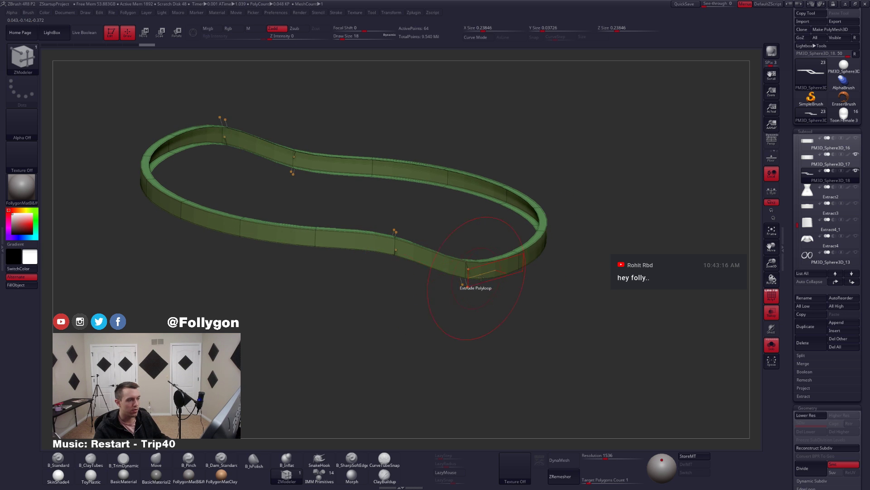
pyautogui.hotkey('shift', 'd')
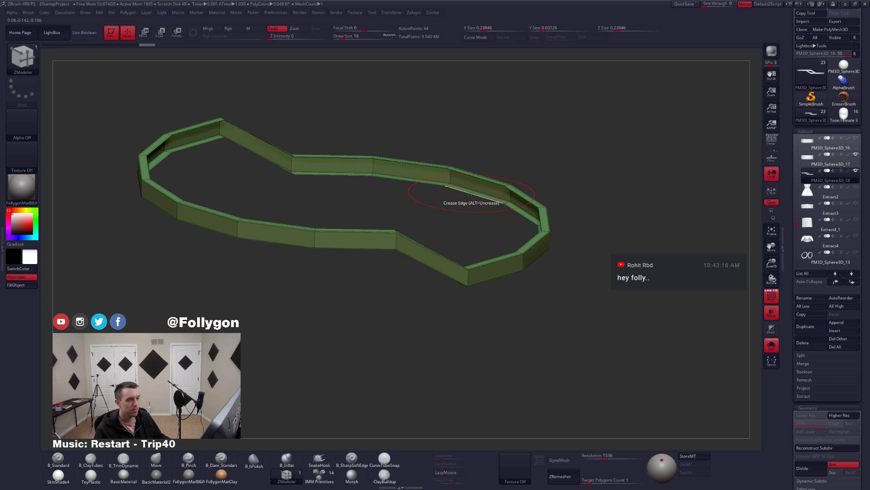
# - Try to bridge the band's two open holes with the ZModeler Bridge action, and undo the attempt
pyautogui.press('space')
pyautogui.click(421, 218)
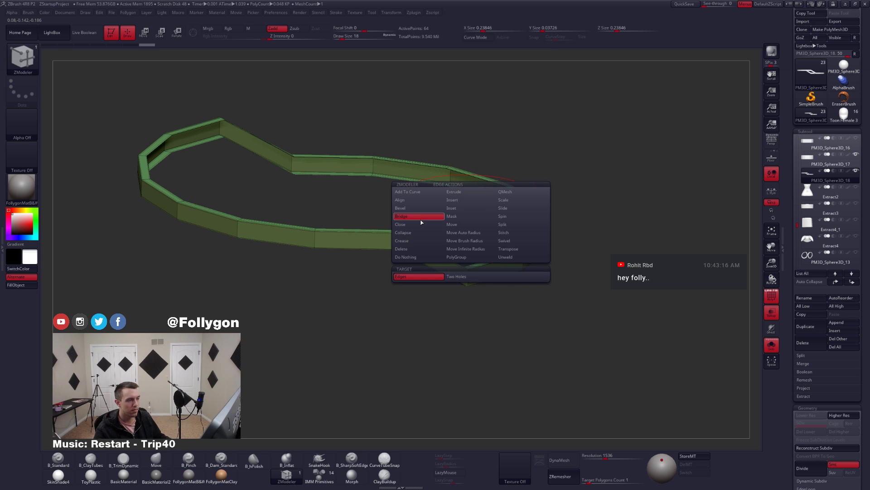
pyautogui.click(451, 279)
pyautogui.keyDown('ctrl'); pyautogui.moveTo(480, 158); pyautogui.dragTo(482, 193, button='right'); pyautogui.keyUp('ctrl')
pyautogui.hotkey('ctrl', '1')
pyautogui.click(495, 199)
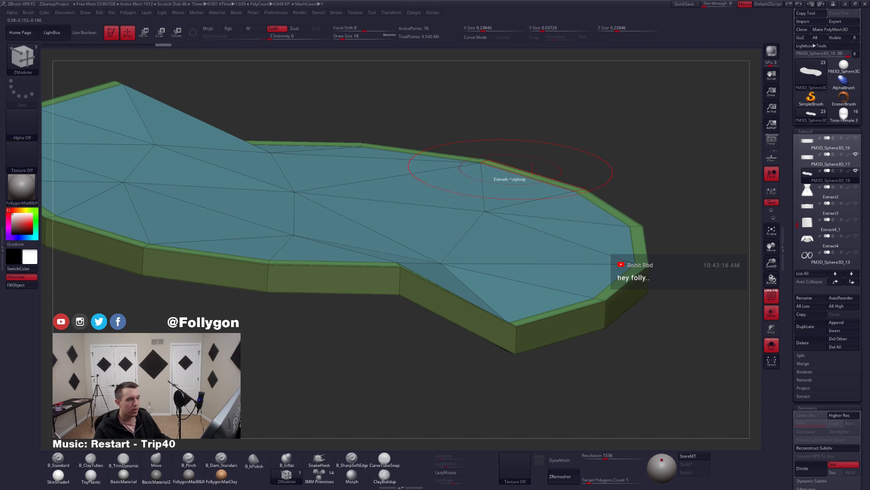
pyautogui.press('ctrl')
pyautogui.hotkey('ctrl', 'z')
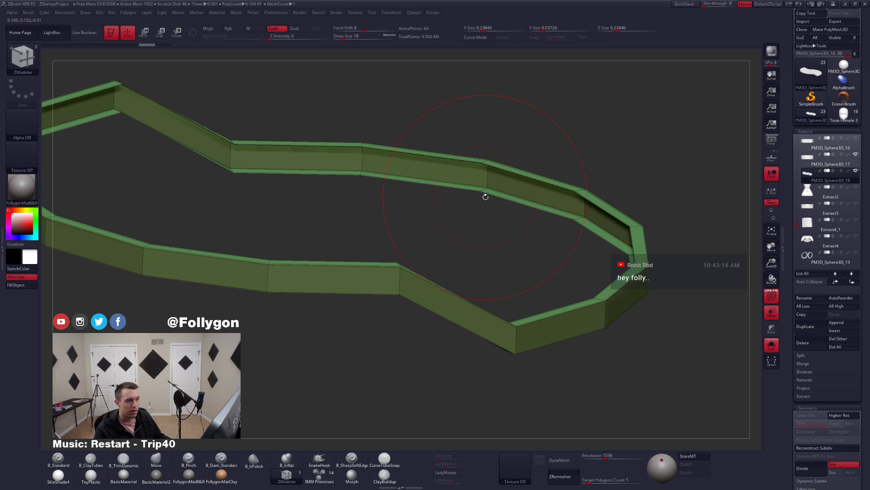
# - Bridge the facing edges of the first two open segments on the trim band's inner side with the ZModeler Bridge action targeting Edges
pyautogui.press('space')
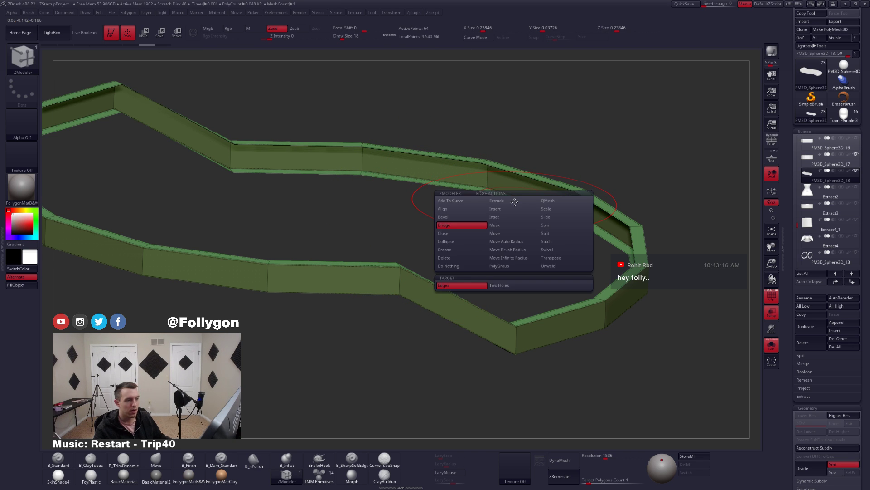
pyautogui.click(514, 202)
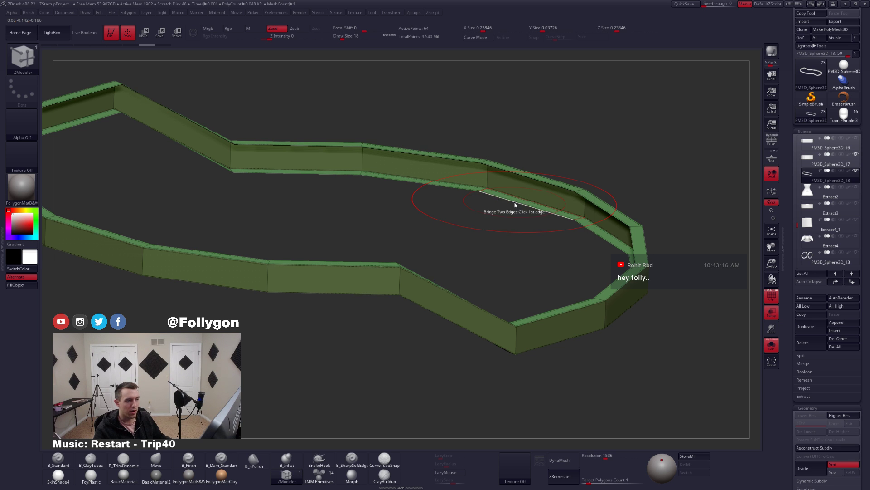
pyautogui.moveTo(515, 202); pyautogui.dragTo(522, 257, button='right')
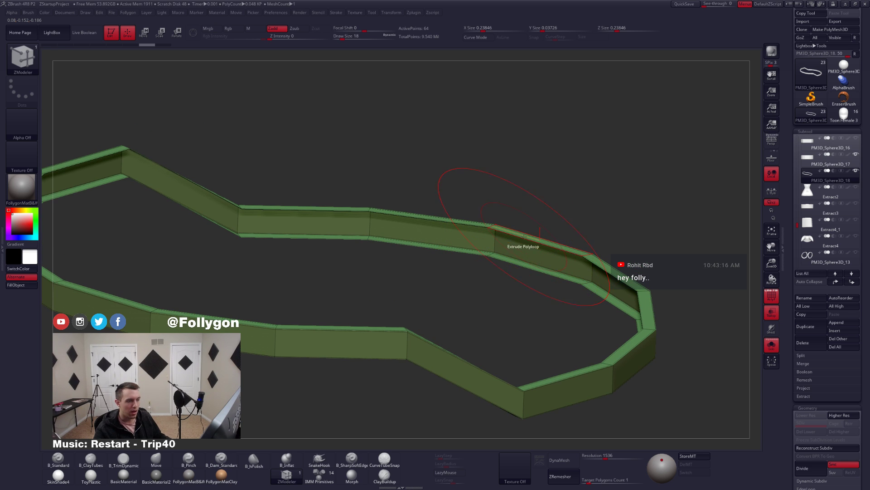
pyautogui.click(524, 237)
pyautogui.moveTo(458, 241); pyautogui.dragTo(480, 274, button='right')
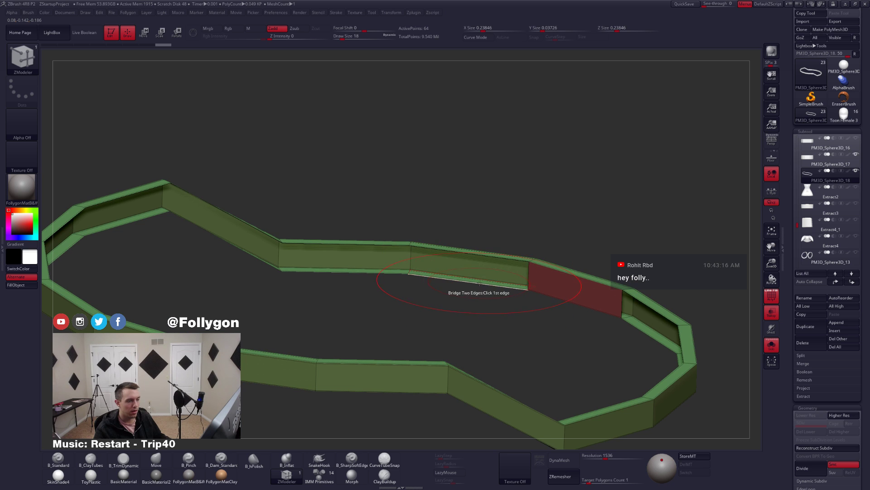
pyautogui.click(480, 283)
pyautogui.click(471, 253)
# - Continue edge-to-edge bridging along the band's open inner side, closing the two segments beside those already bridged
pyautogui.moveTo(356, 271)
pyautogui.keyDown('alt'); pyautogui.mouseDown(button='right')
pyautogui.moveTo(453, 306)
pyautogui.moveTo(431, 343)
pyautogui.mouseUp(button='right'); pyautogui.keyUp('alt')
pyautogui.rightClick(430, 344)
pyautogui.moveTo(430, 343); pyautogui.dragTo(427, 338)
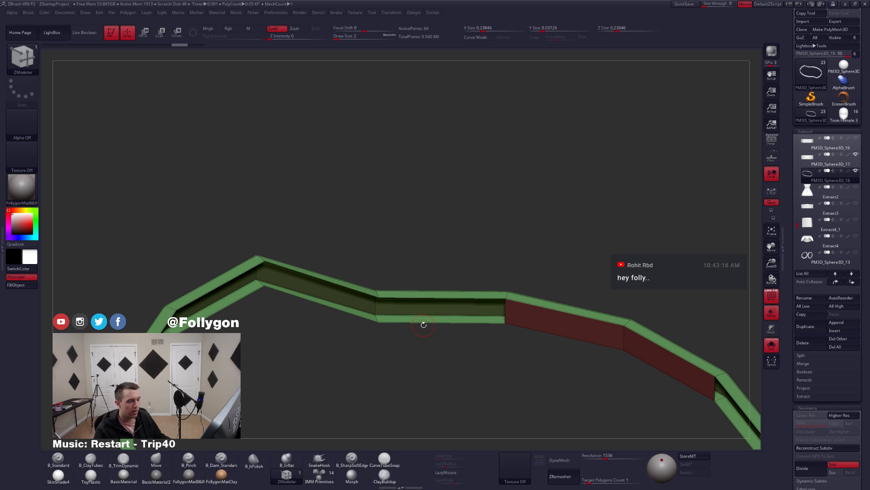
pyautogui.click(422, 322)
pyautogui.click(415, 297)
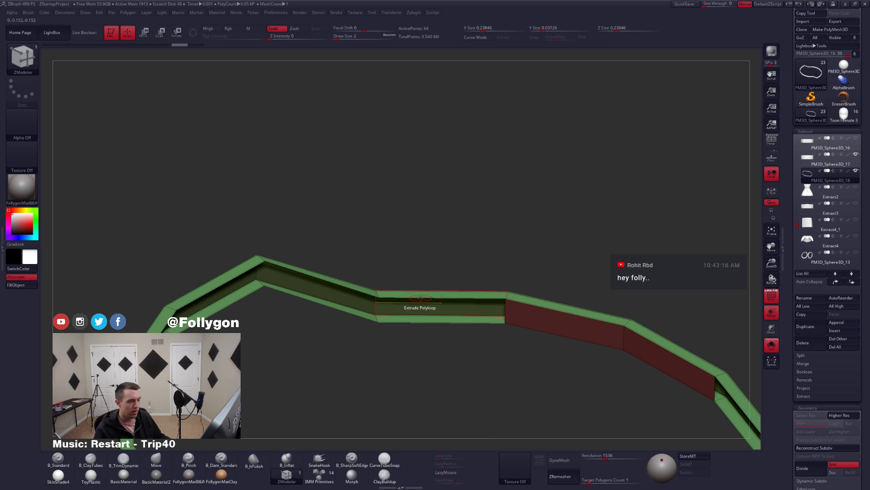
pyautogui.click(427, 300)
pyautogui.moveTo(427, 301); pyautogui.dragTo(452, 341, button='right')
pyautogui.moveTo(451, 341); pyautogui.dragTo(444, 308)
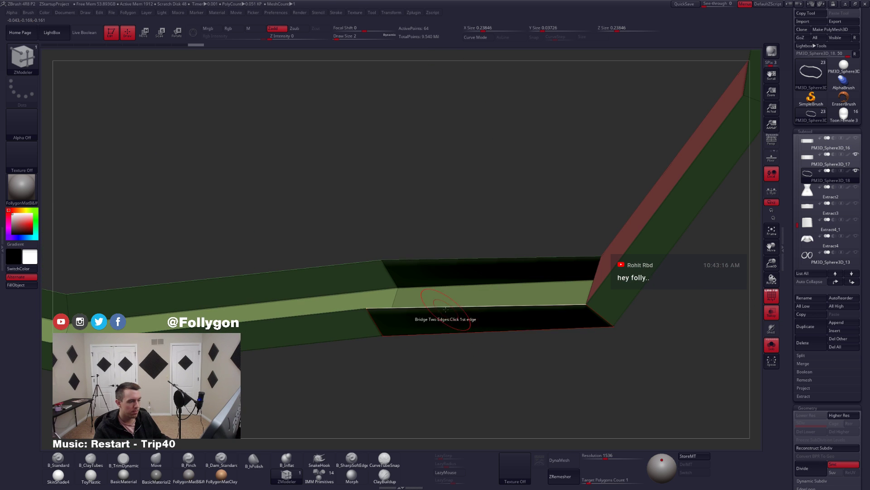
pyautogui.click(449, 260)
pyautogui.click(448, 307)
# - Bridge two more open inner segments of the band leading into its rounded end
pyautogui.keyDown('alt'); pyautogui.moveTo(448, 307); pyautogui.dragTo(481, 297, button='right'); pyautogui.keyUp('alt')
pyautogui.click(480, 301)
pyautogui.click(480, 253)
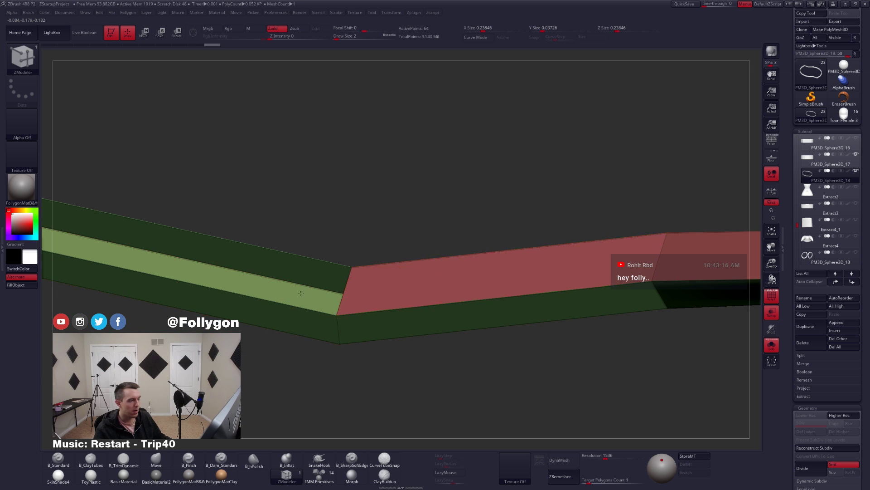
pyautogui.keyDown('alt'); pyautogui.moveTo(178, 282); pyautogui.dragTo(499, 315, button='right'); pyautogui.keyUp('alt')
pyautogui.click(488, 311)
pyautogui.click(488, 259)
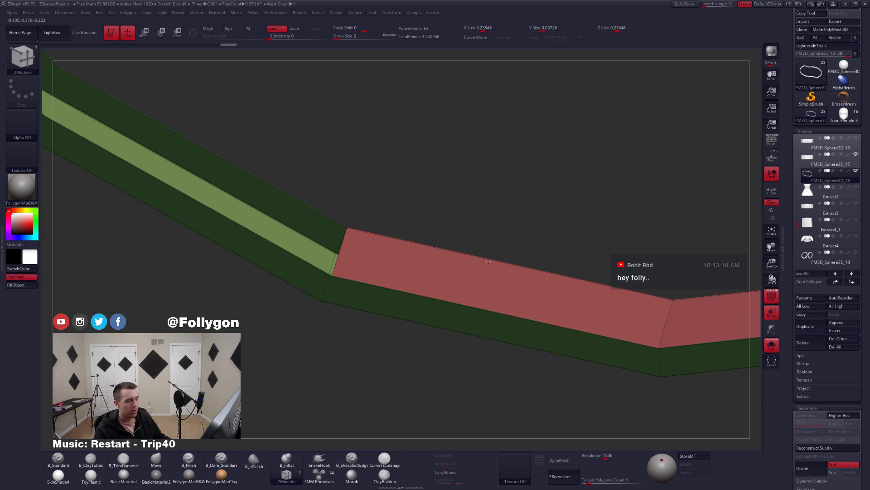
# - Bridge the following open inner segments around the band's rounded end
pyautogui.keyDown('alt'); pyautogui.moveTo(294, 258); pyautogui.dragTo(567, 315, button='right'); pyautogui.keyUp('alt')
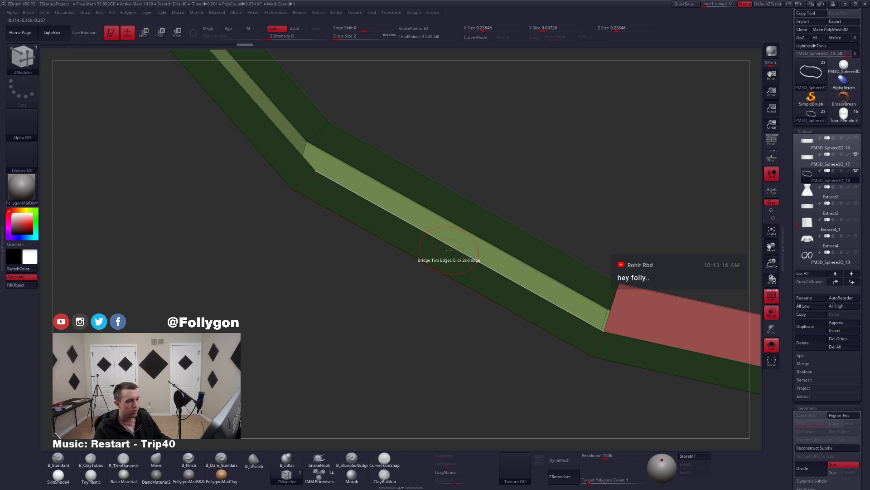
pyautogui.click(471, 210)
pyautogui.keyDown('ctrl'); pyautogui.moveTo(468, 209); pyautogui.dragTo(422, 266, button='right'); pyautogui.keyUp('ctrl')
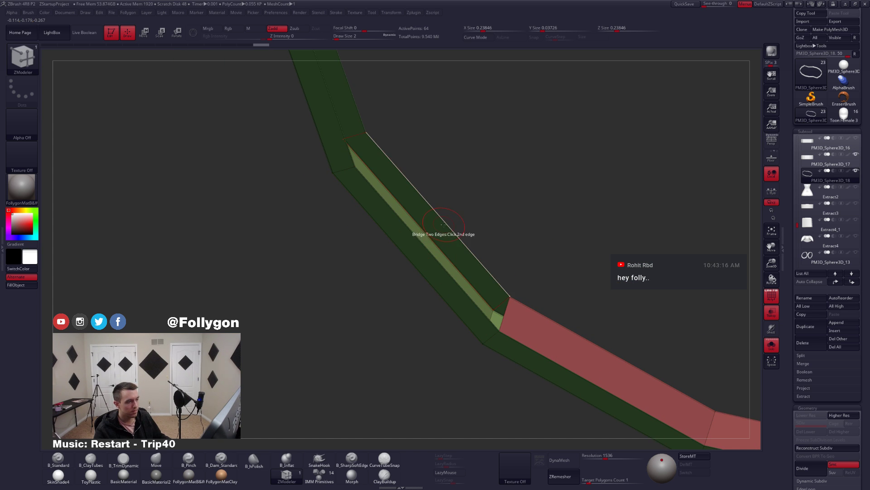
pyautogui.moveTo(443, 224); pyautogui.dragTo(461, 282, button='right')
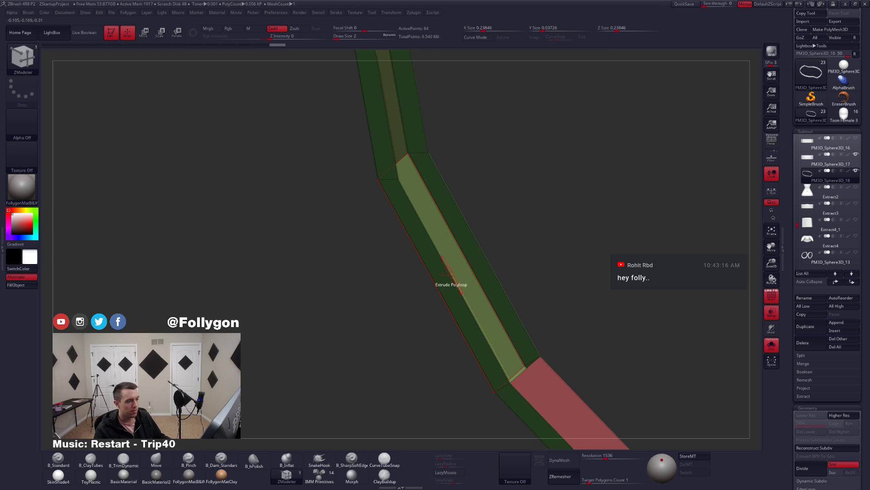
pyautogui.click(446, 271)
pyautogui.click(476, 244)
# - Bridge the band's inner edges past the rounded end, up to the bend on the opposite side
pyautogui.keyDown('alt'); pyautogui.moveTo(450, 220); pyautogui.dragTo(520, 429, button='right'); pyautogui.keyUp('alt')
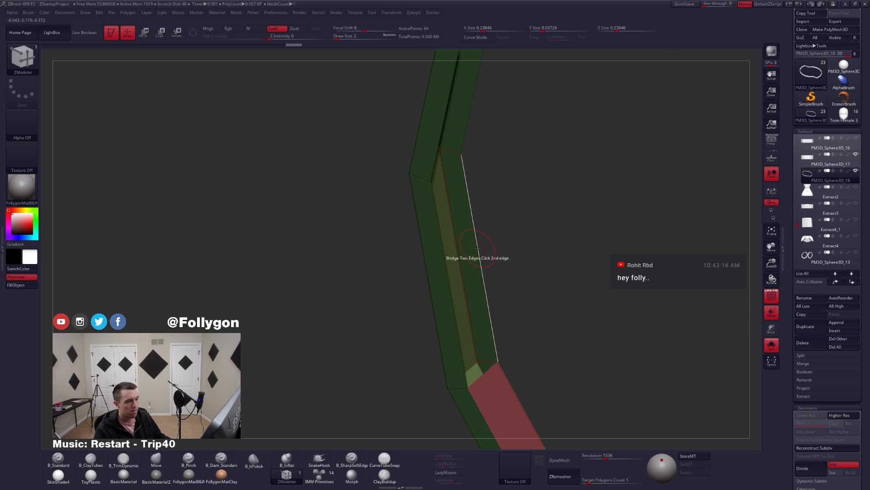
pyautogui.moveTo(455, 185); pyautogui.dragTo(467, 299, button='right')
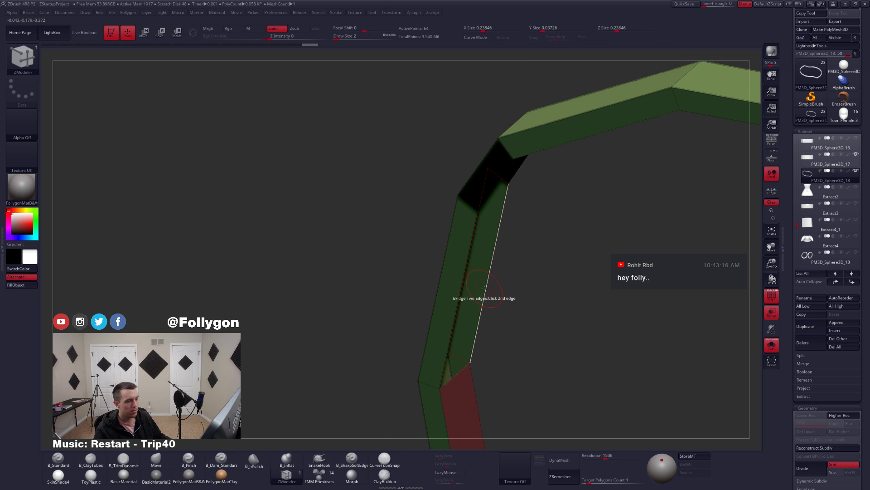
pyautogui.keyDown('alt'); pyautogui.moveTo(517, 181); pyautogui.dragTo(480, 251, button='right'); pyautogui.keyUp('alt')
pyautogui.moveTo(466, 284); pyautogui.dragTo(442, 290, button='right')
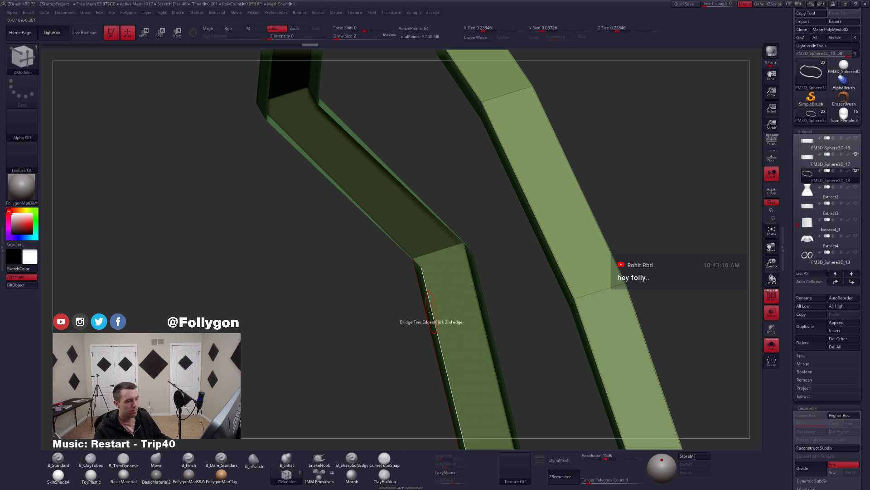
pyautogui.moveTo(402, 226); pyautogui.dragTo(484, 277, button='right')
pyautogui.click(485, 277)
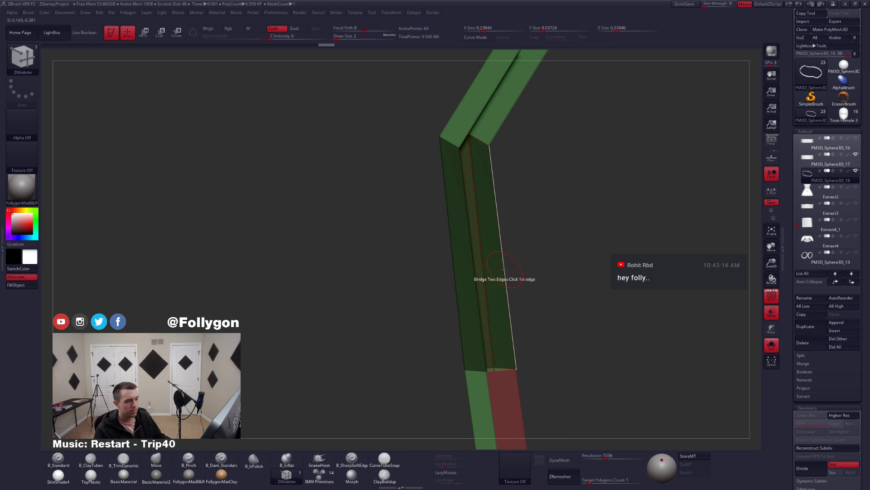
pyautogui.click(505, 270)
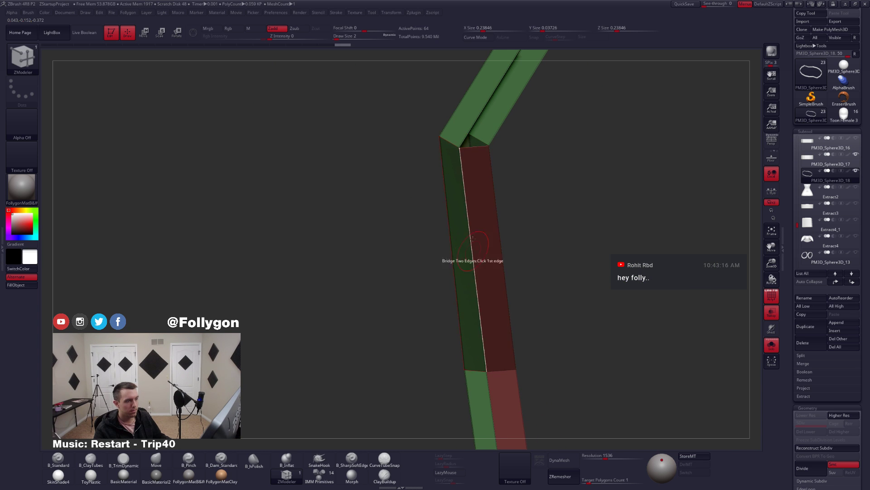
# - Try to bridge the inner segment beyond the opposite bend, and undo the stray bridge and polyloop extrusion
pyautogui.moveTo(477, 272); pyautogui.dragTo(491, 274, button='right')
pyautogui.click(491, 274)
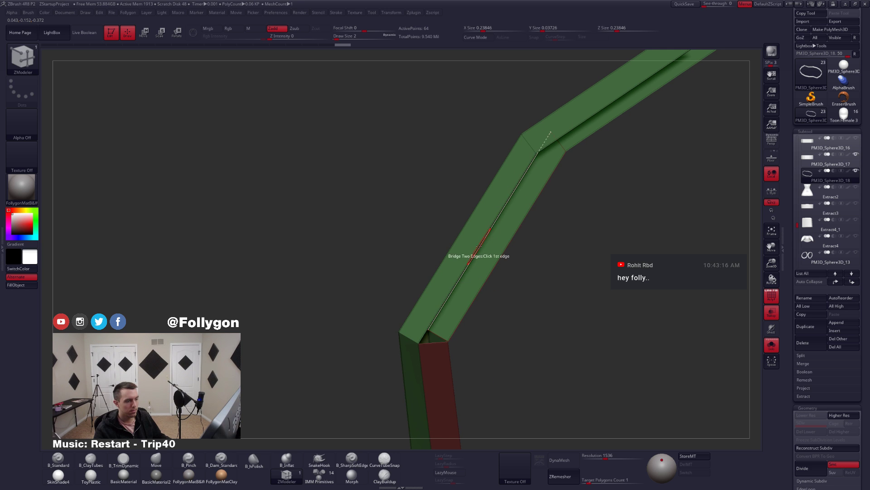
pyautogui.click(476, 236)
pyautogui.hotkey('ctrl', 'z')
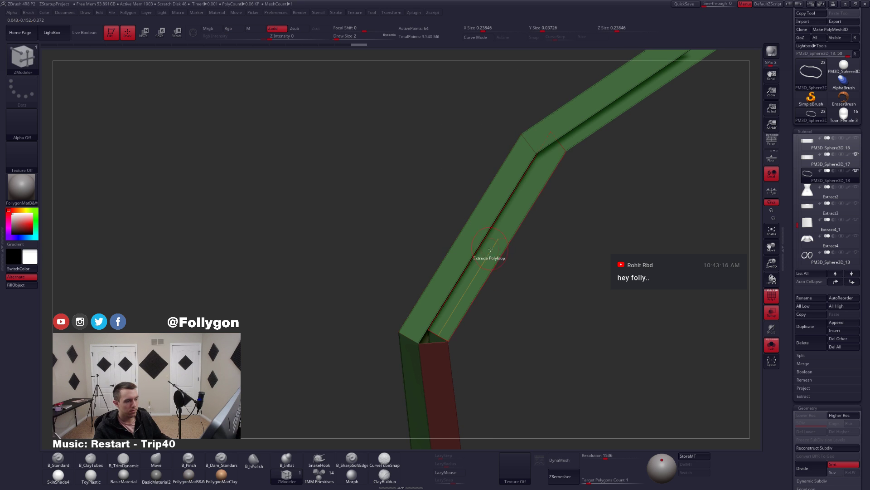
pyautogui.moveTo(491, 248); pyautogui.dragTo(376, 270, button='right')
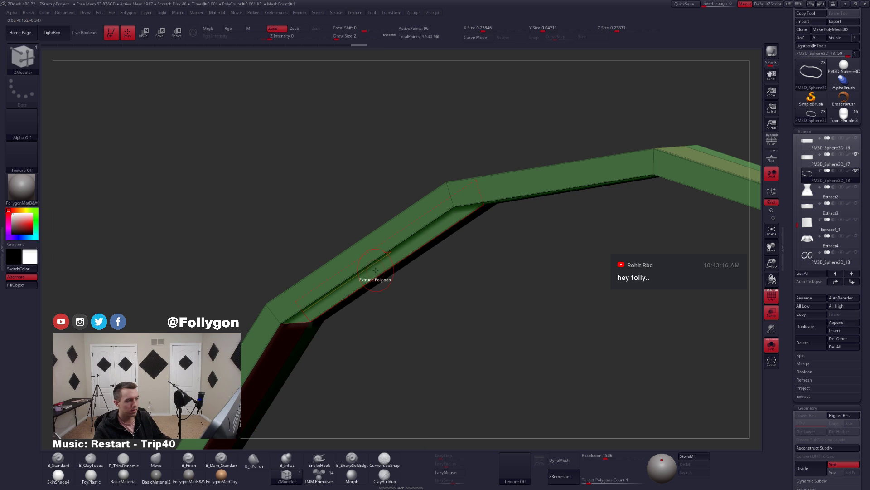
pyautogui.hotkey('ctrl', 'z')
# - Bridge the remaining open inner segments so the trim band becomes a closed solid ring
pyautogui.click(385, 270)
pyautogui.click(383, 252)
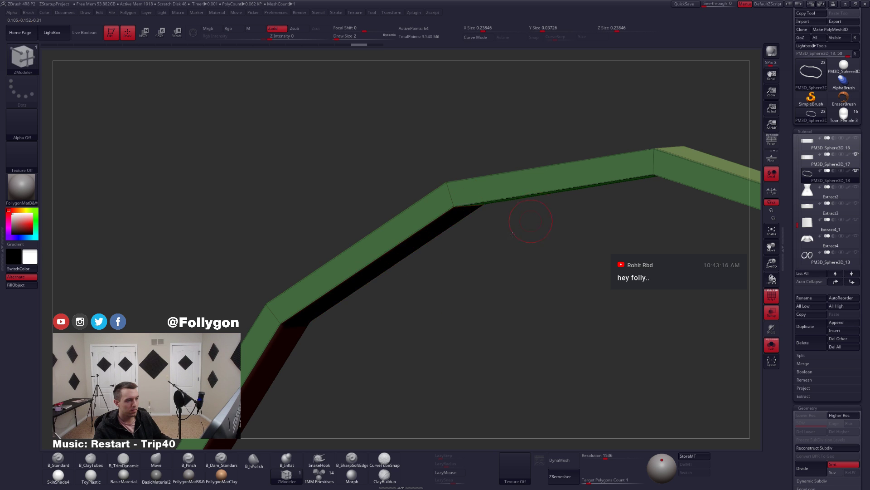
pyautogui.moveTo(512, 234); pyautogui.dragTo(414, 246, button='right')
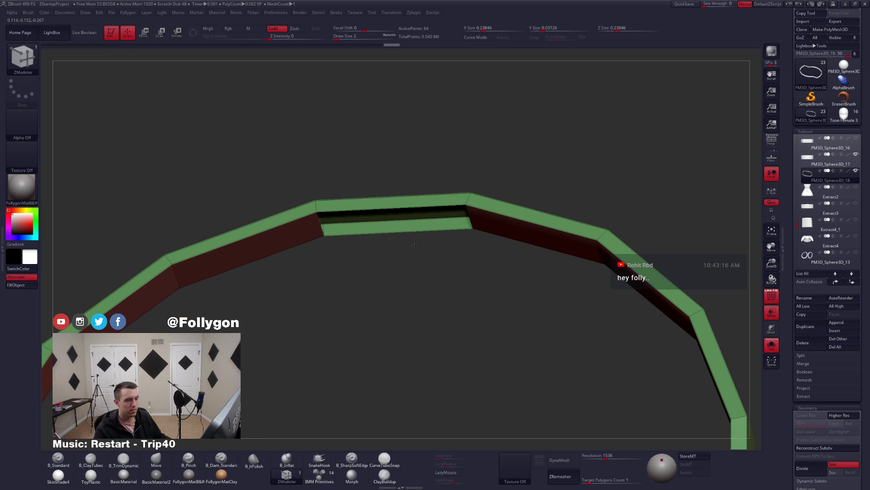
pyautogui.click(409, 205)
pyautogui.moveTo(408, 205); pyautogui.dragTo(428, 284, button='right')
# - Show the pouch body with the trim band again and turn on the smoothed preview for both the band and PM3D_Sphere3D_17
pyautogui.hotkey('alt', 's')
pyautogui.press('d')
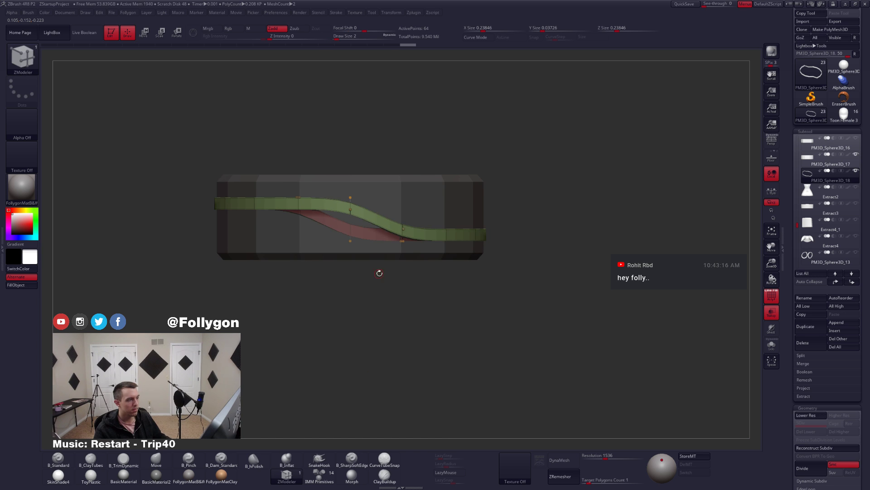
pyautogui.moveTo(379, 272); pyautogui.dragTo(442, 304, button='right')
pyautogui.moveTo(704, 298); pyautogui.dragTo(710, 270, button='right')
pyautogui.click(808, 159)
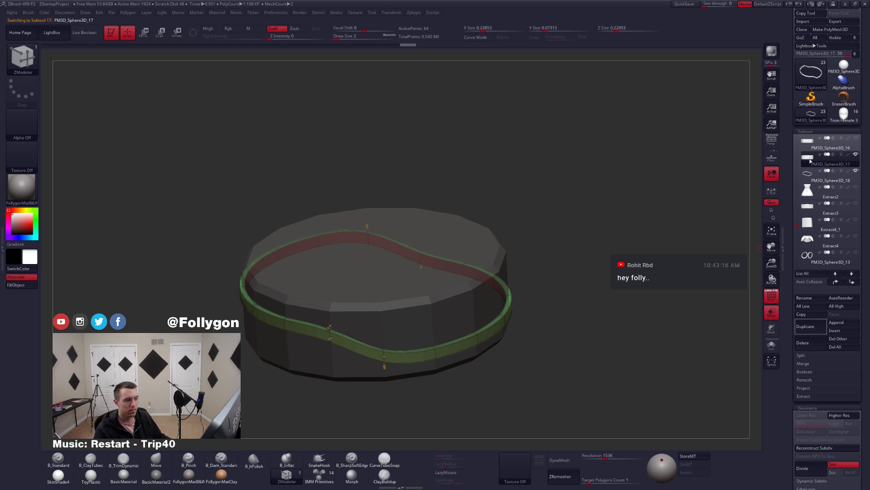
pyautogui.press('d')
pyautogui.moveTo(744, 227); pyautogui.dragTo(730, 213, button='right')
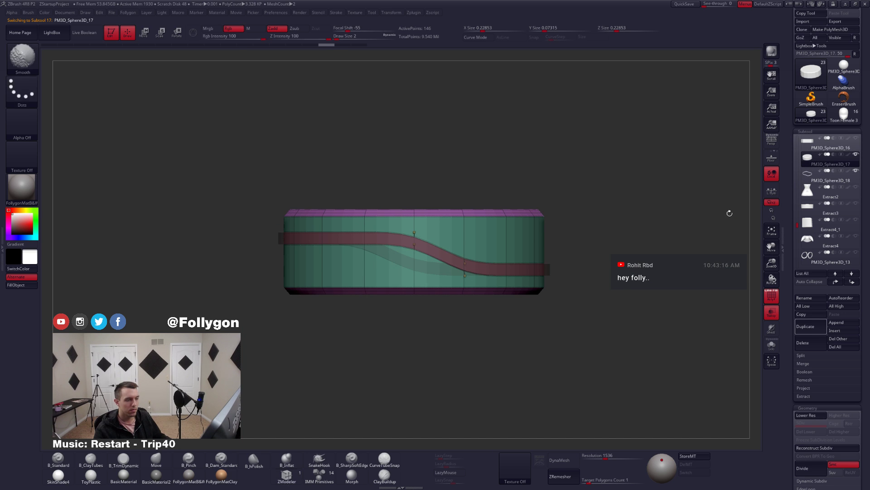
# - Isolate the trim band, extrude its inner polyloop inward to deepen it, and check it in the smoothed preview
pyautogui.click(807, 175)
pyautogui.moveTo(497, 274); pyautogui.dragTo(469, 335, button='right')
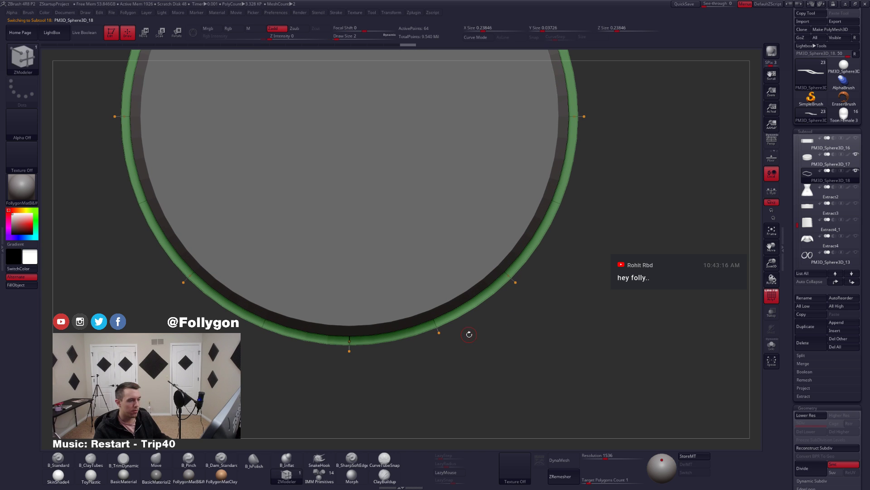
pyautogui.hotkey('shift', 'd')
pyautogui.hotkey('shift', 's')
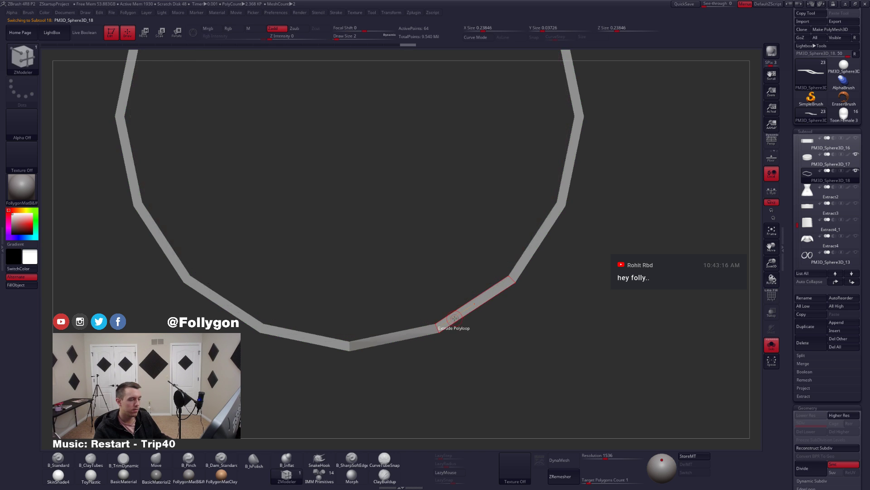
pyautogui.moveTo(452, 318); pyautogui.dragTo(457, 326, button='right')
pyautogui.hotkey('shift', 'f')
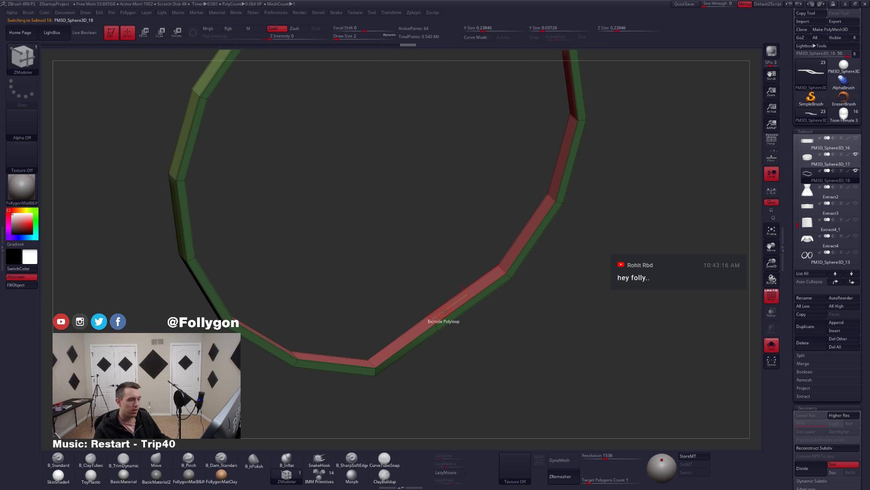
pyautogui.moveTo(444, 312); pyautogui.dragTo(397, 279)
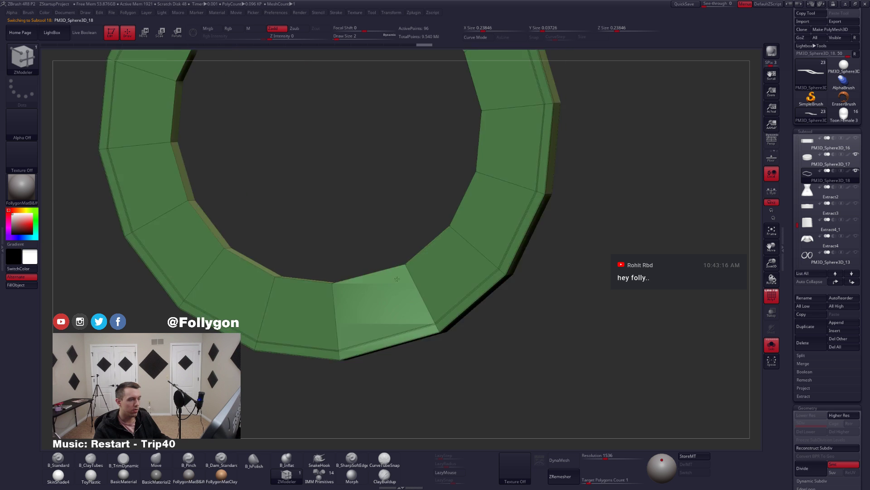
pyautogui.moveTo(397, 278)
pyautogui.mouseDown(button='right')
pyautogui.moveTo(407, 213)
pyautogui.moveTo(422, 233)
pyautogui.moveTo(418, 279)
pyautogui.moveTo(435, 287)
pyautogui.moveTo(420, 295)
pyautogui.moveTo(404, 288)
pyautogui.moveTo(414, 232)
pyautogui.mouseUp(button='right')
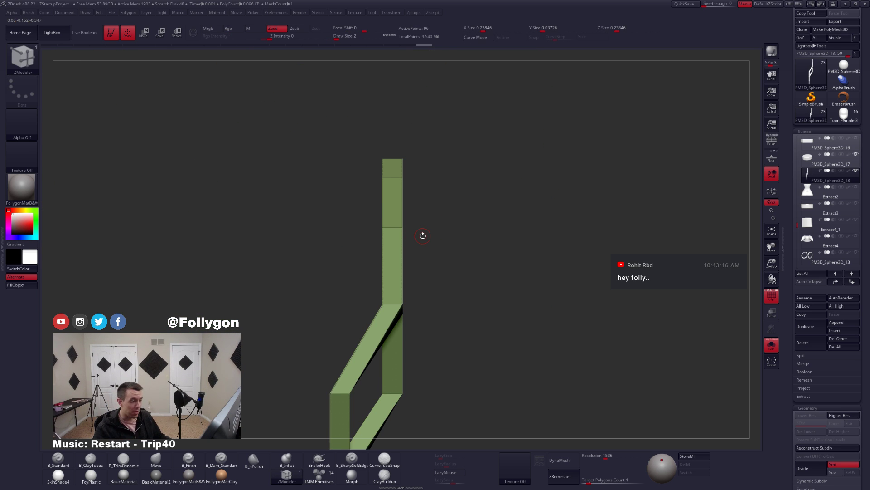
pyautogui.moveTo(423, 236)
pyautogui.mouseDown(button='right')
pyautogui.moveTo(448, 293)
pyautogui.moveTo(443, 357)
pyautogui.moveTo(546, 384)
pyautogui.moveTo(480, 315)
pyautogui.mouseUp(button='right')
pyautogui.press('d')
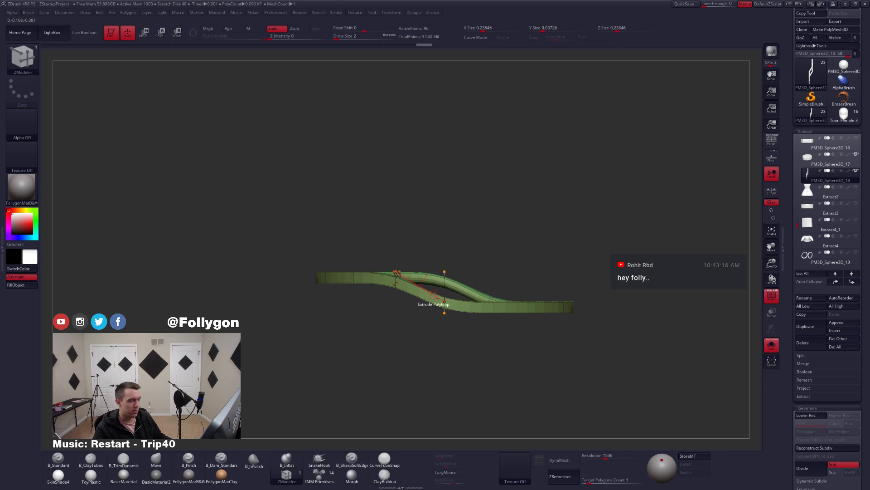
# - Crease the complete edge loops at the corners of the band's front step with ZModeler Crease, EdgeLoop Complete, and preview it smoothed
pyautogui.keyDown('ctrl'); pyautogui.moveTo(436, 297); pyautogui.dragTo(476, 349, button='right'); pyautogui.keyUp('ctrl')
pyautogui.hotkey('shift', 'd')
pyautogui.press('b')
pyautogui.press('z')
pyautogui.press('m')
pyautogui.press('space')
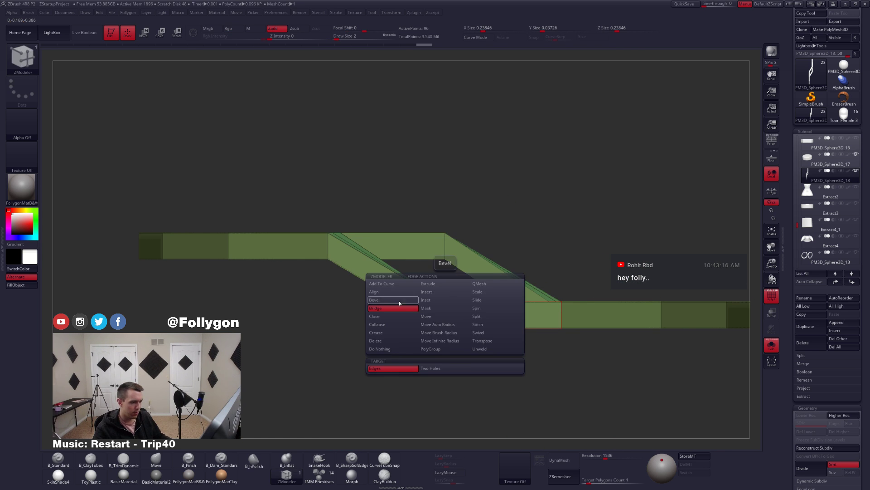
pyautogui.click(388, 332)
pyautogui.click(395, 376)
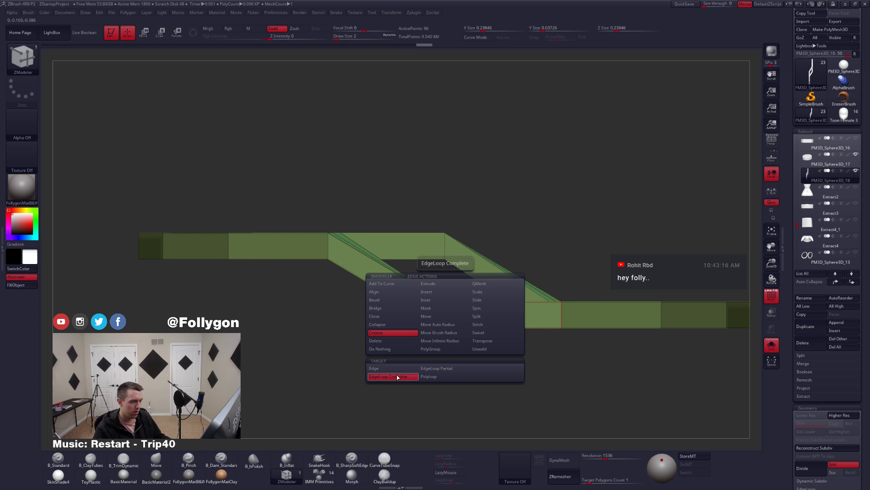
pyautogui.click(327, 248)
pyautogui.press('d')
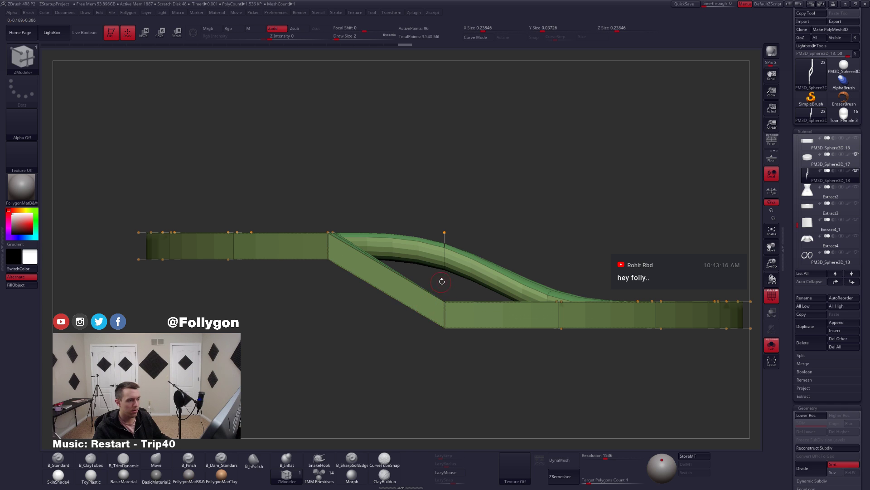
# - Crease the complete edge loops at the corners of the band's rear step and preview the band smoothed
pyautogui.hotkey('shift', 'd')
pyautogui.moveTo(442, 281); pyautogui.dragTo(538, 344)
pyautogui.click(548, 321)
pyautogui.press('d')
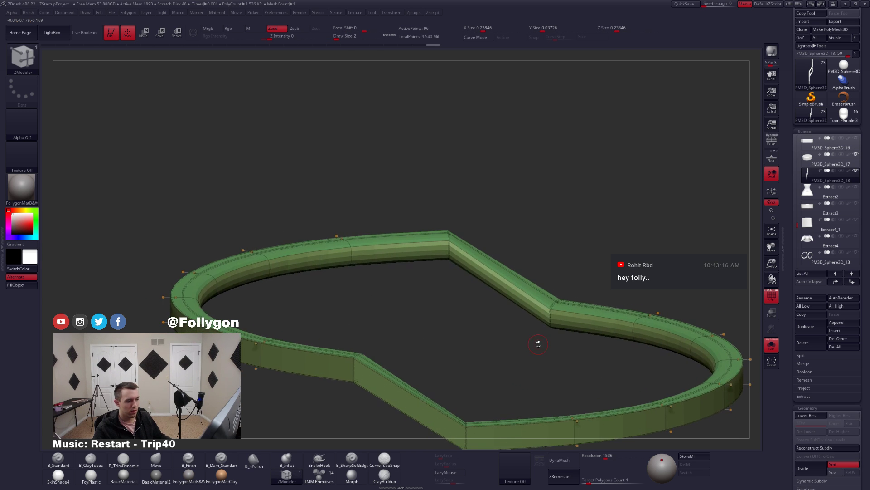
# - Turn off the trim band's smoothed preview and wireframe, and show it together with the pouch body again
pyautogui.hotkey('shift', 'd')
pyautogui.press('d')
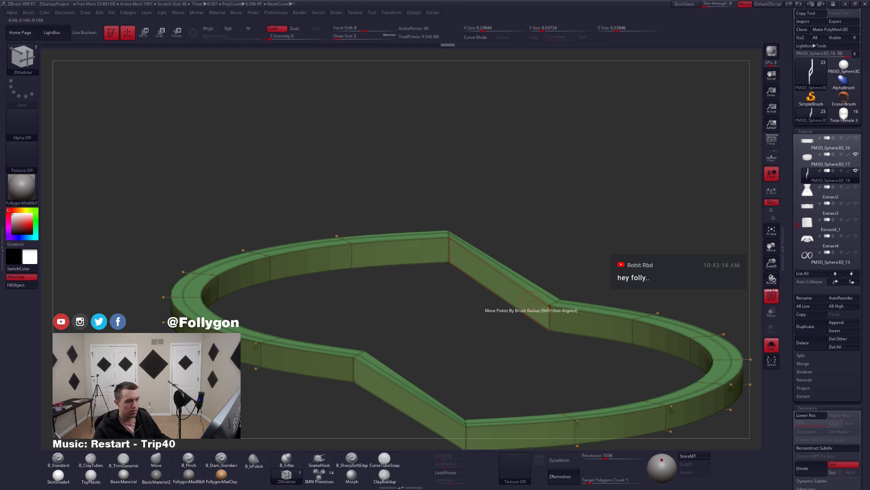
pyautogui.moveTo(520, 325)
pyautogui.keyDown('alt'); pyautogui.mouseDown()
pyautogui.moveTo(494, 345)
pyautogui.moveTo(522, 357)
pyautogui.moveTo(501, 311)
pyautogui.moveTo(467, 350)
pyautogui.moveTo(495, 372)
pyautogui.moveTo(489, 357)
pyautogui.mouseUp(); pyautogui.keyUp('alt')
pyautogui.hotkey('shift', 'f')
pyautogui.moveTo(395, 317); pyautogui.dragTo(472, 323)
pyautogui.hotkey('shift', 's')
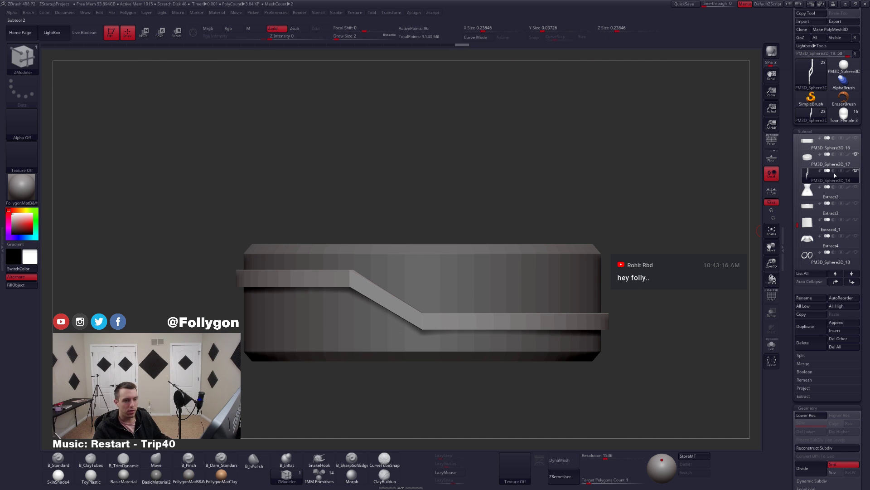
# - Set trim band subtool PM3D_Sphere3D_18 to subtract from the pouch body and enable Live Boolean to preview the groove
pyautogui.moveTo(835, 175)
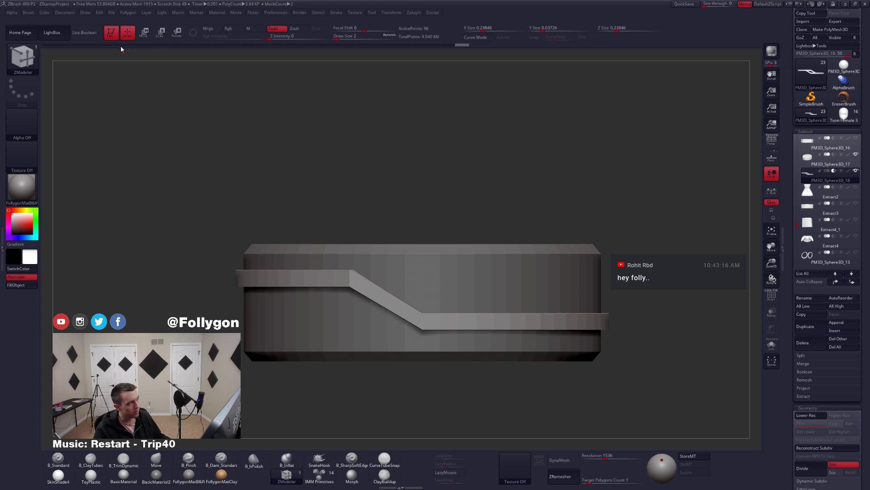
pyautogui.click(96, 34)
pyautogui.moveTo(399, 271)
pyautogui.mouseDown()
pyautogui.moveTo(415, 264)
pyautogui.moveTo(402, 256)
pyautogui.mouseUp()
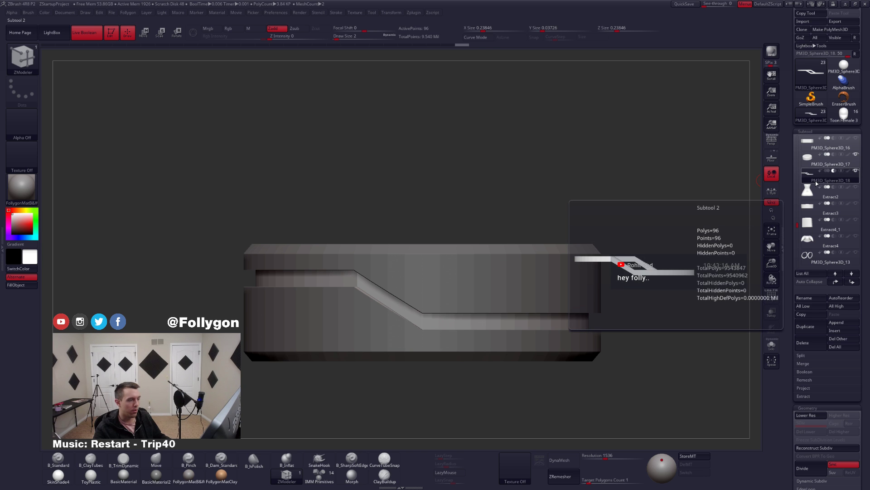
pyautogui.moveTo(372, 318); pyautogui.dragTo(408, 311, button='right')
pyautogui.keyDown('ctrl'); pyautogui.moveTo(341, 314); pyautogui.dragTo(369, 301, button='right'); pyautogui.keyUp('ctrl')
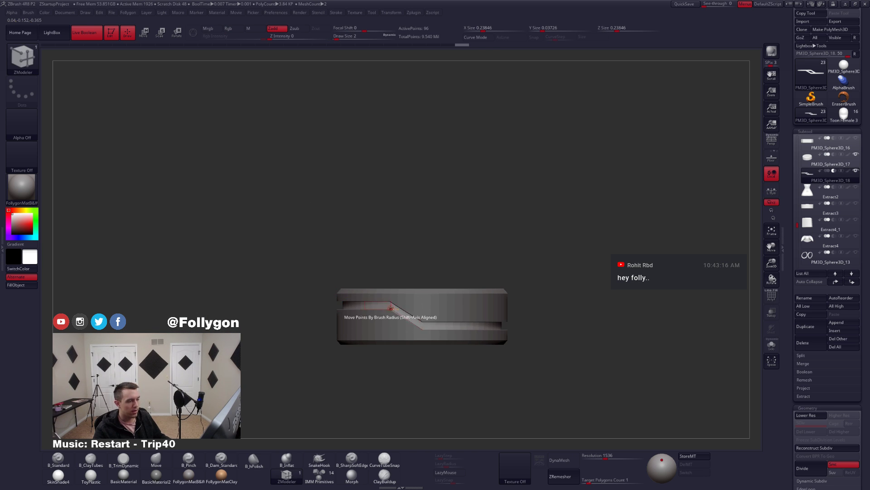
pyautogui.keyDown('ctrl'); pyautogui.moveTo(431, 345); pyautogui.dragTo(465, 373, button='right'); pyautogui.keyUp('ctrl')
# - Isolate the trim band and crease the single vertical edges at its inner step corners with ZModeler Crease, Edge
pyautogui.hotkey('shift', 's')
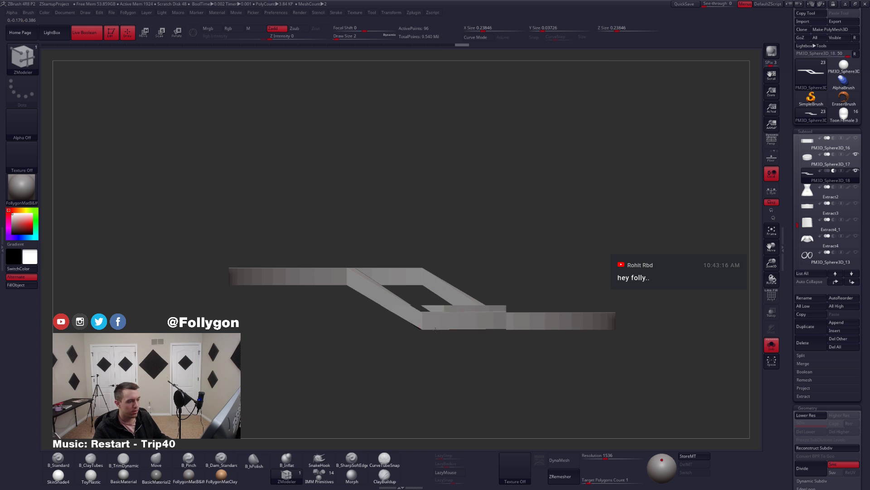
pyautogui.moveTo(390, 349); pyautogui.dragTo(408, 322, button='right')
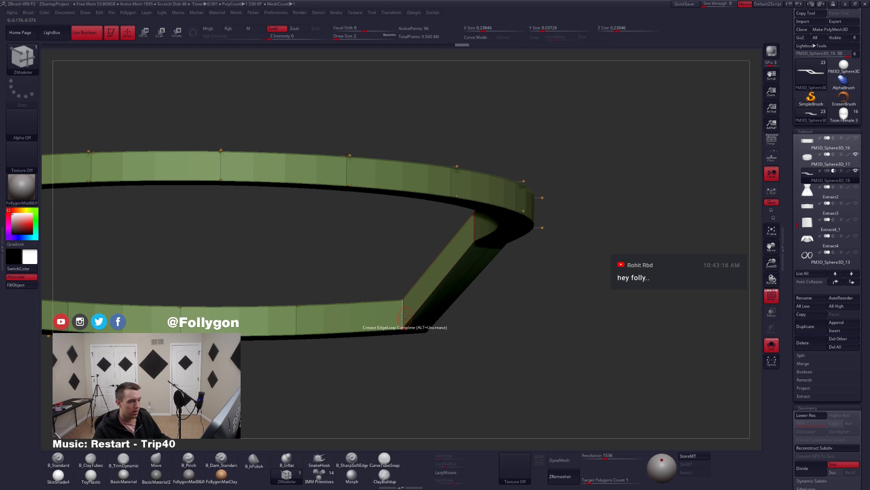
pyautogui.press('space')
pyautogui.click(360, 369)
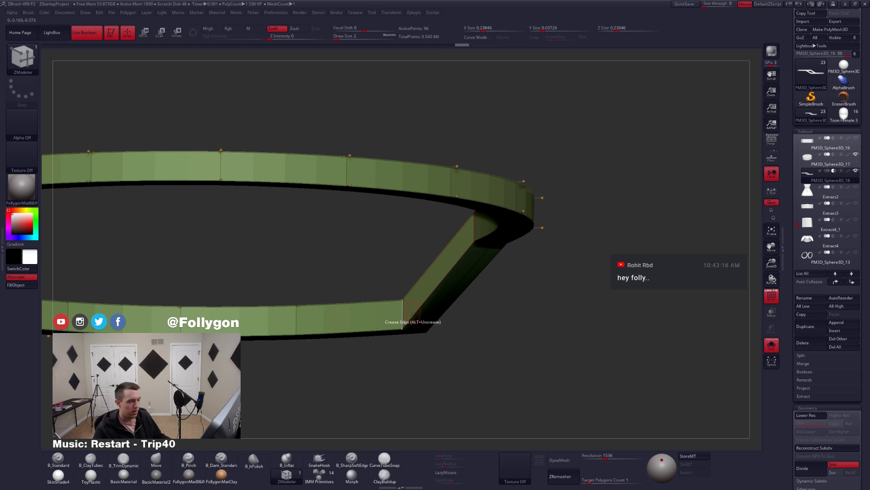
pyautogui.click(406, 319)
pyautogui.click(475, 228)
pyautogui.moveTo(476, 240); pyautogui.dragTo(428, 366, button='right')
# - Hide the band's wireframe, bring the pouch body back, and turn on the band's smoothed preview to show the groove
pyautogui.hotkey('shift', 'd')
pyautogui.moveTo(414, 331)
pyautogui.mouseDown(button='right')
pyautogui.moveTo(451, 303)
pyautogui.moveTo(398, 285)
pyautogui.moveTo(501, 324)
pyautogui.moveTo(438, 303)
pyautogui.moveTo(459, 288)
pyautogui.moveTo(461, 272)
pyautogui.mouseUp(button='right')
pyautogui.hotkey('shift', 'f')
pyautogui.hotkey('alt', 's')
pyautogui.press('d')
pyautogui.moveTo(467, 313); pyautogui.dragTo(409, 332, button='right')
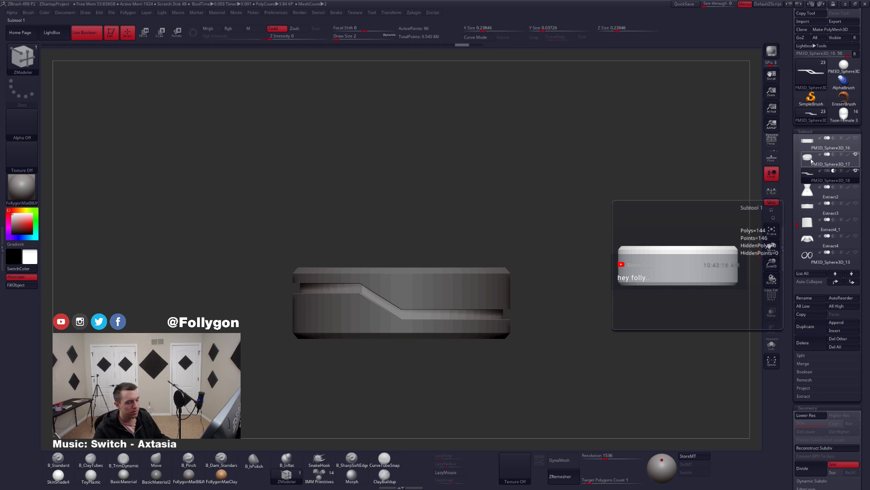
# - Examine the wireframes of pouch body PM3D_Sphere3D_17 and band PM3D_Sphere3D_18, and look at the Make Boolean Mesh option
pyautogui.click(816, 164)
pyautogui.hotkey('shift', 'f')
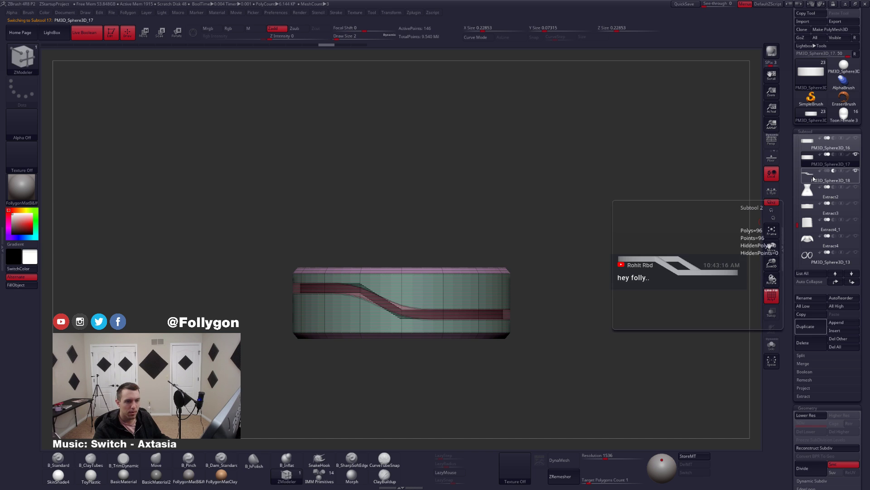
pyautogui.click(819, 181)
pyautogui.press('b')
pyautogui.press('z')
pyautogui.press('m')
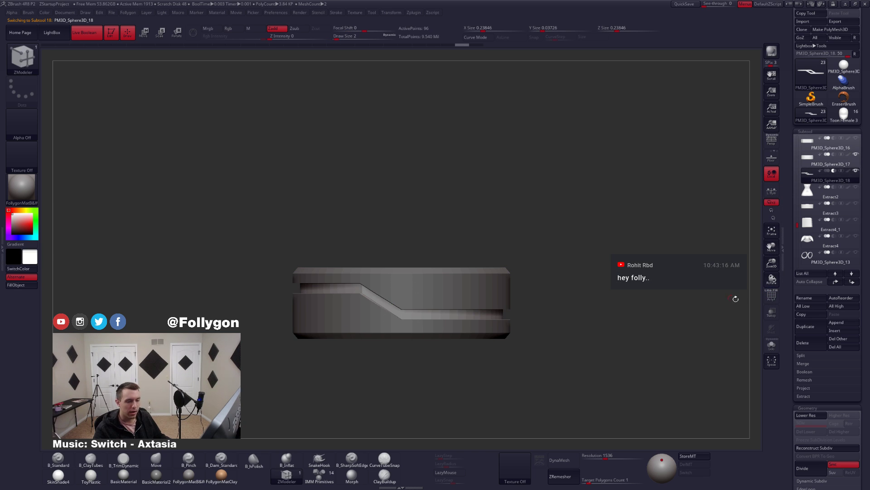
pyautogui.click(805, 372)
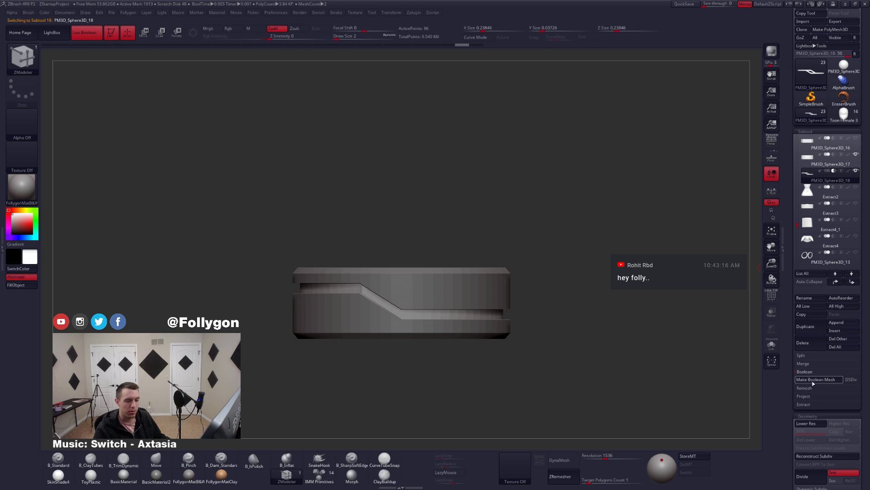
pyautogui.moveTo(812, 160)
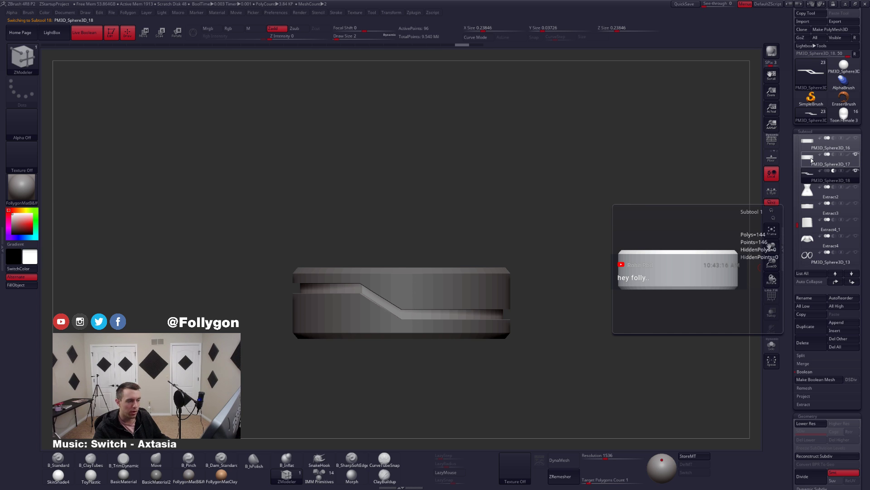
pyautogui.click(812, 158)
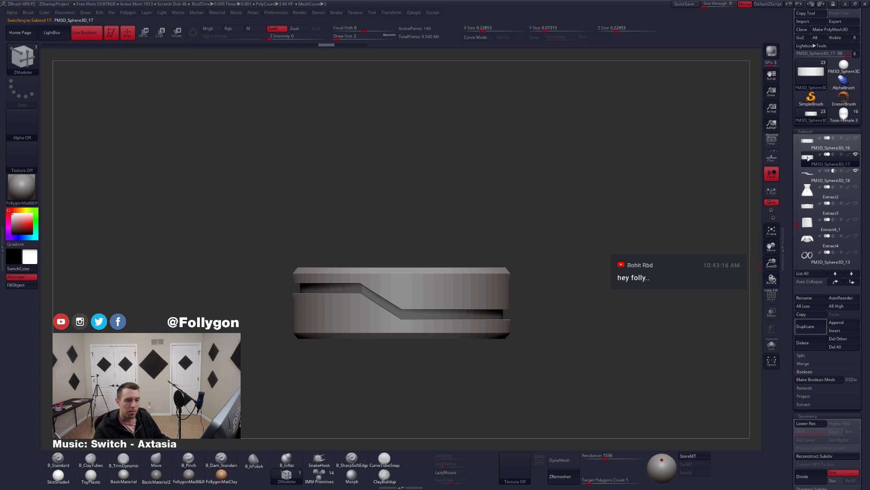
pyautogui.moveTo(814, 167)
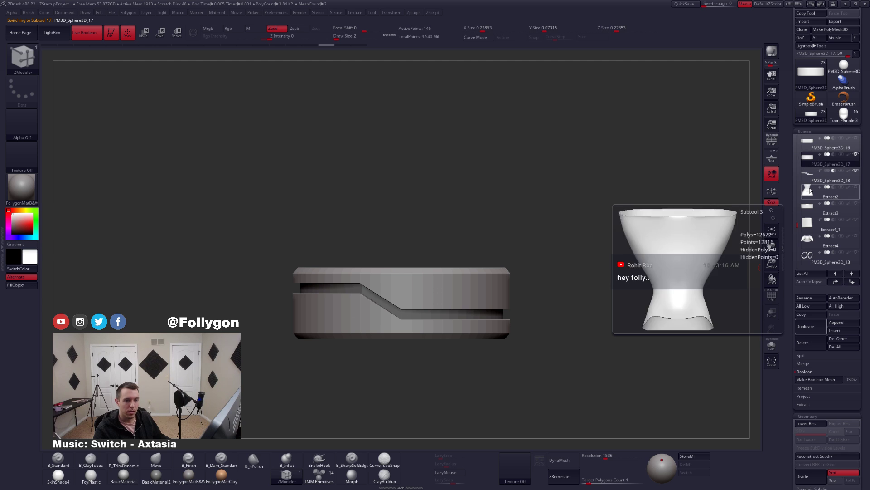
pyautogui.moveTo(804, 146)
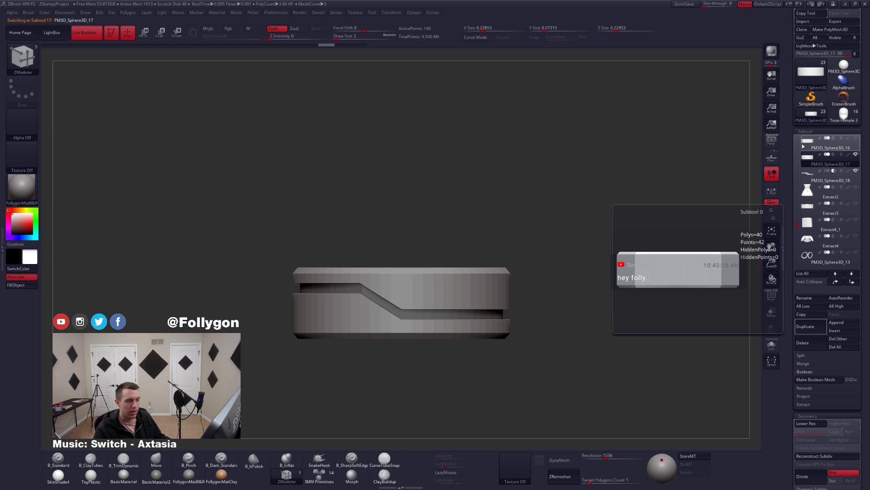
# - Try to narrow the groove by scaling the trim band vertically with the transpose line, and undo the scaling
pyautogui.click(814, 177)
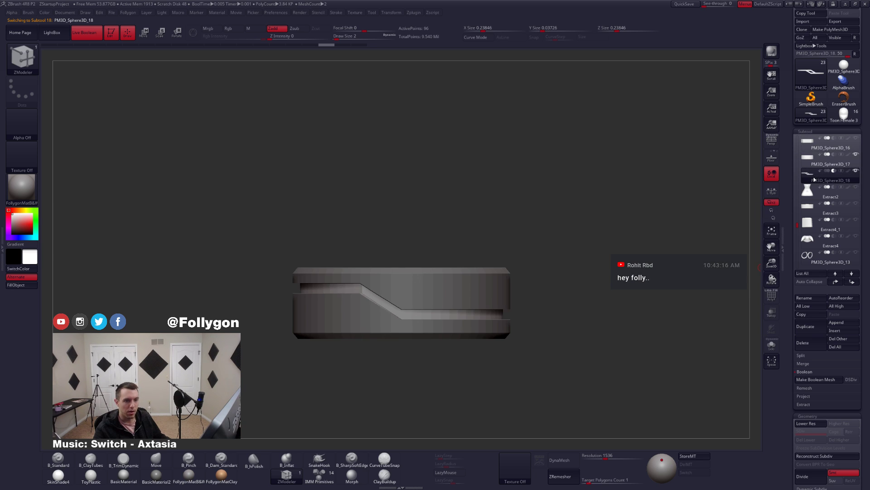
pyautogui.press('w')
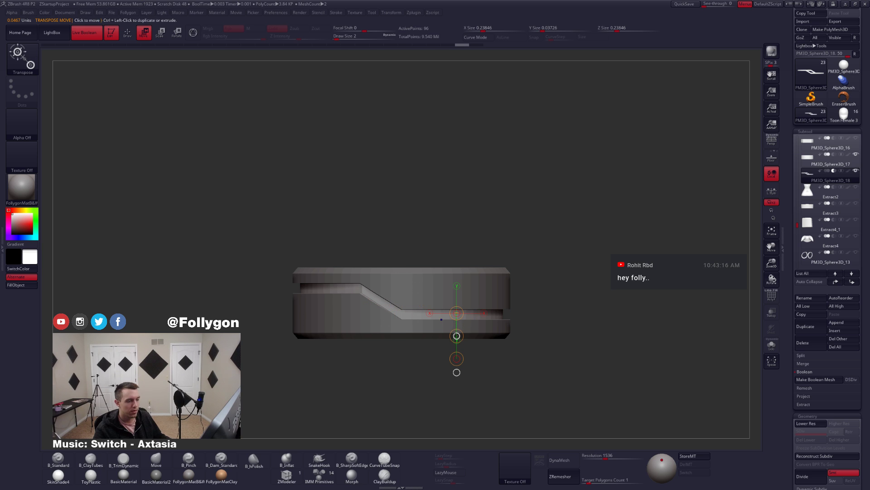
pyautogui.moveTo(441, 319); pyautogui.dragTo(442, 340)
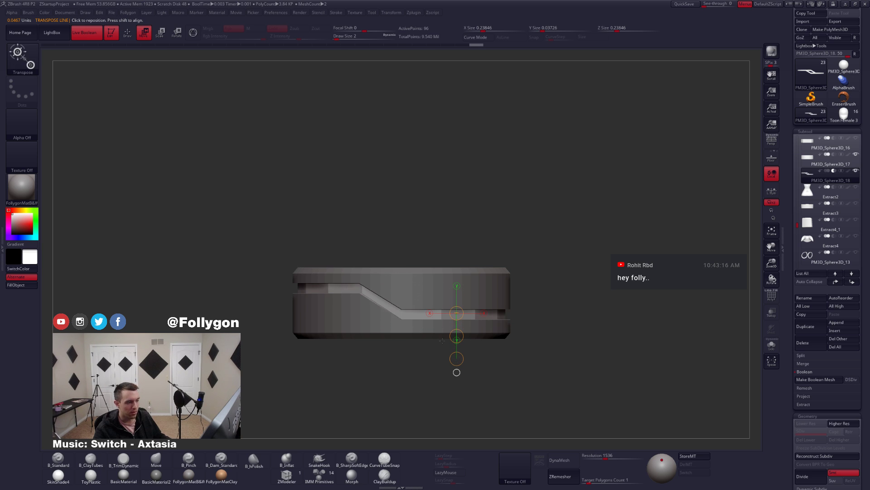
pyautogui.click(457, 372)
pyautogui.moveTo(400, 273); pyautogui.dragTo(423, 279)
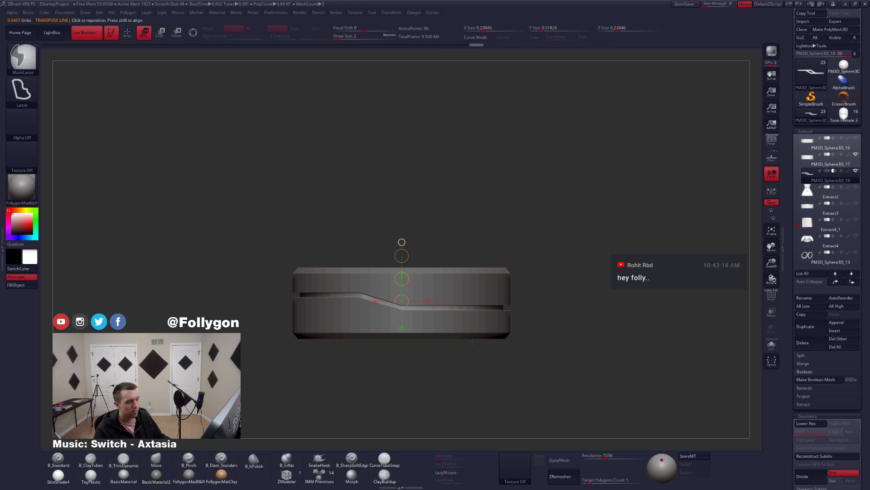
pyautogui.hotkey('ctrl', 'z')
pyautogui.press('q')
# - Show all the character's subtools again and turn the model upright to view the pouch from the front
pyautogui.keyDown('ctrl'); pyautogui.moveTo(507, 309); pyautogui.dragTo(692, 223, button='right'); pyautogui.keyUp('ctrl')
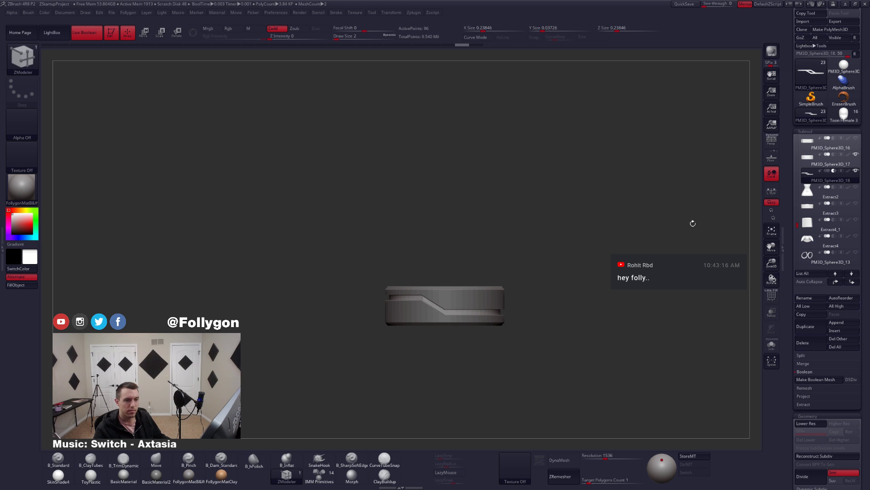
pyautogui.click(856, 171)
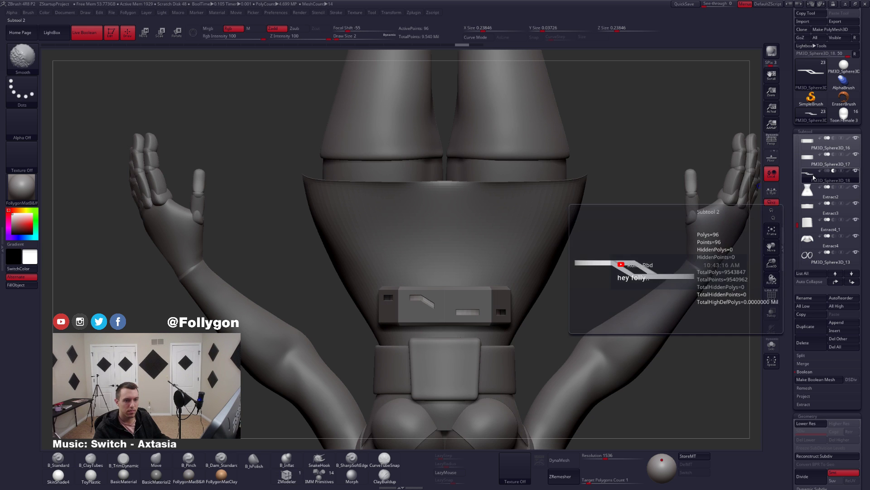
pyautogui.moveTo(606, 163); pyautogui.dragTo(449, 244, button='right')
pyautogui.moveTo(450, 245); pyautogui.dragTo(455, 246)
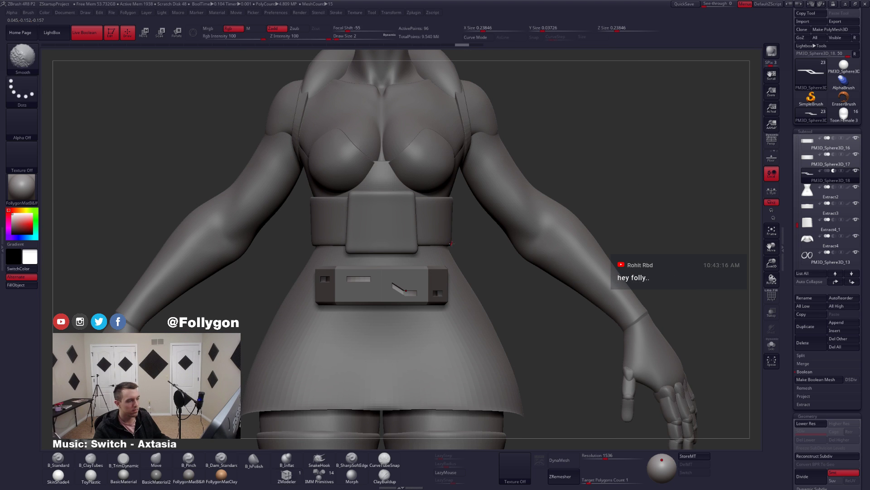
# - Check old pouch block PM3D_Sphere3D_16 in isolation and delete that subtool, leaving the grooved pouch on the character
pyautogui.click(820, 143)
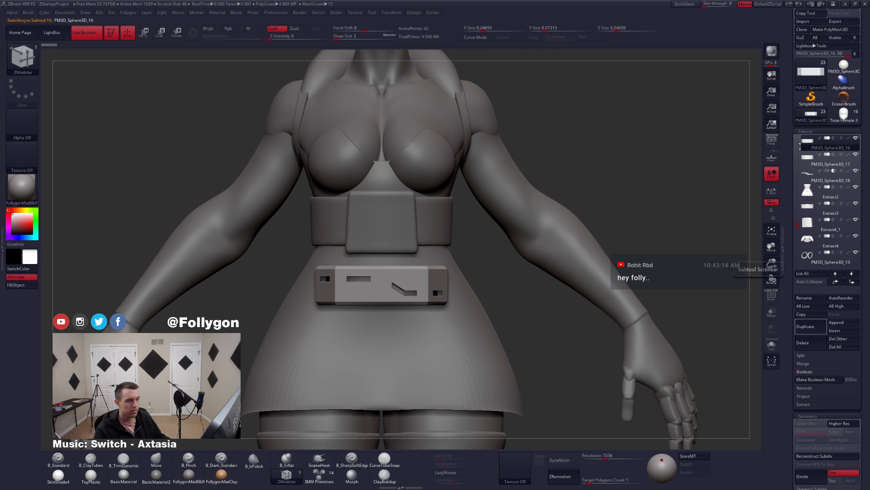
pyautogui.click(772, 345)
pyautogui.click(797, 348)
pyautogui.click(748, 357)
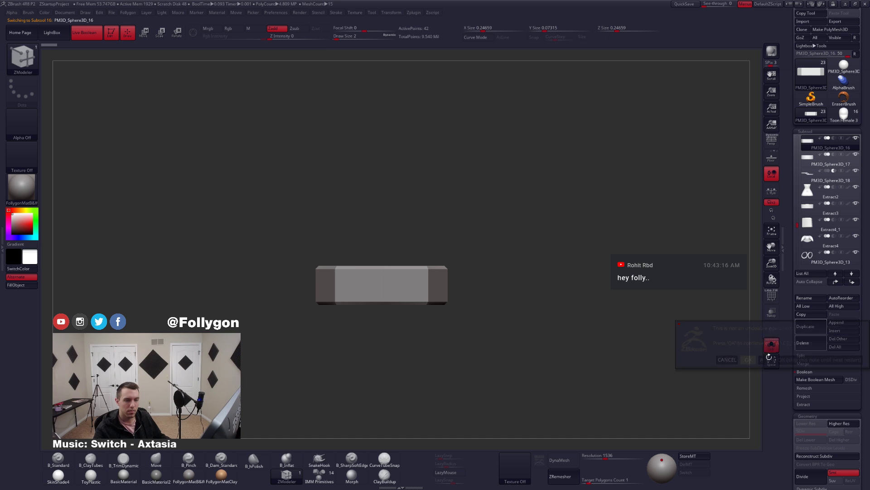
pyautogui.click(771, 344)
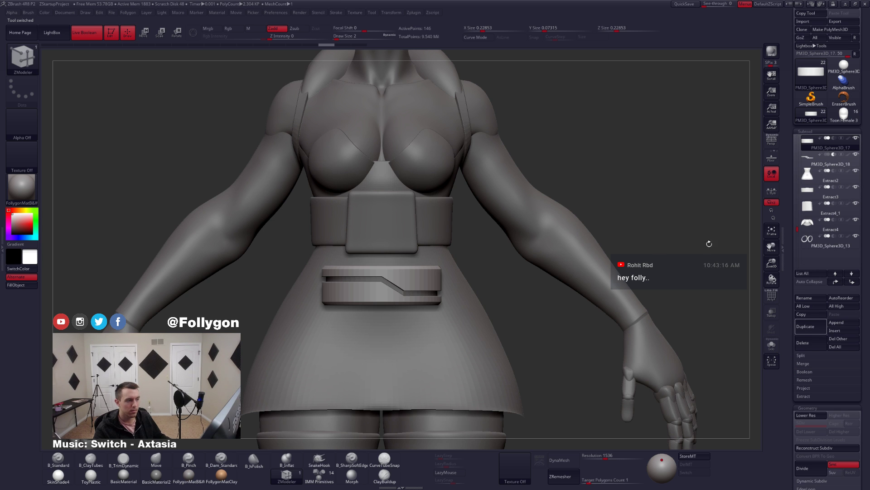
pyautogui.keyDown('alt'); pyautogui.moveTo(709, 243); pyautogui.dragTo(599, 236); pyautogui.keyUp('alt')
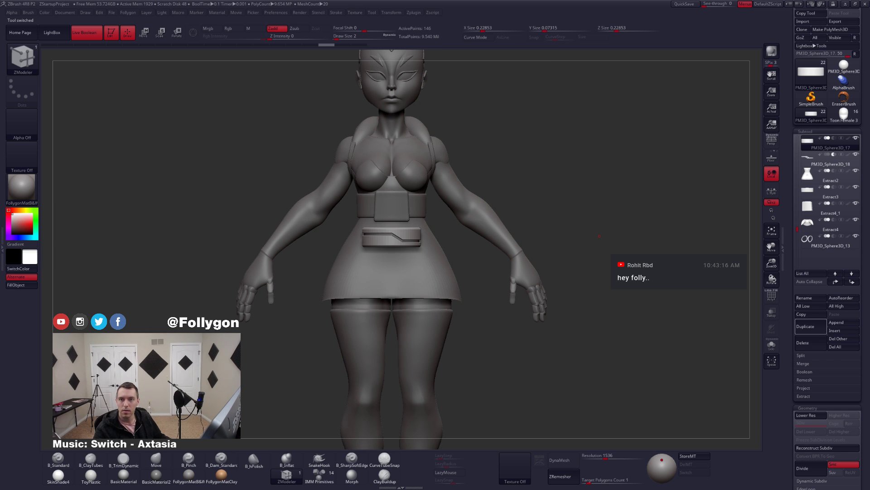
# - Switch to Photoshop, examine the leg, ankle band and arm band designs in Changes.psd, and return to ZBrush
pyautogui.hotkey('alt', 'Tab')
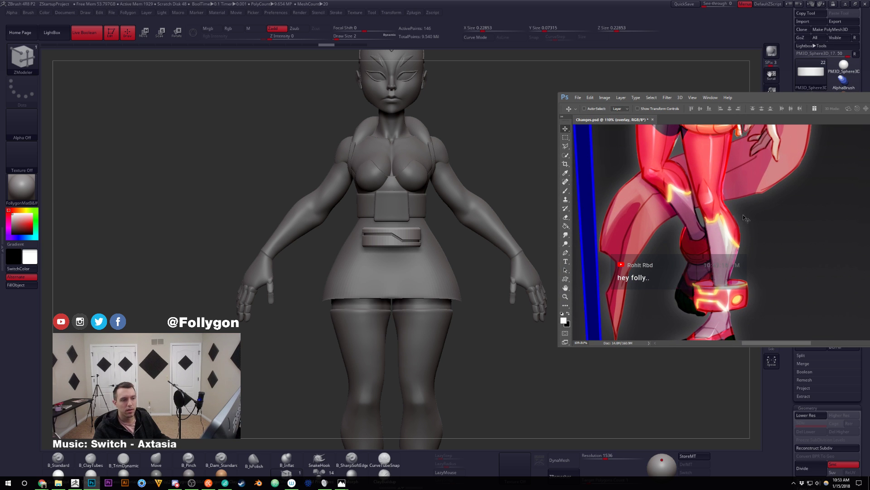
pyautogui.moveTo(747, 228); pyautogui.dragTo(740, 258)
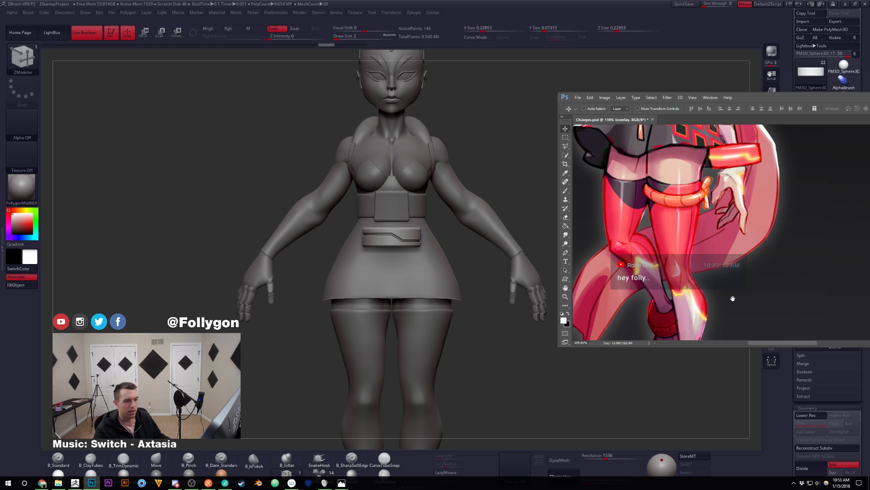
pyautogui.moveTo(733, 298); pyautogui.dragTo(730, 184)
pyautogui.moveTo(697, 225); pyautogui.dragTo(717, 160)
pyautogui.moveTo(724, 272); pyautogui.dragTo(733, 265)
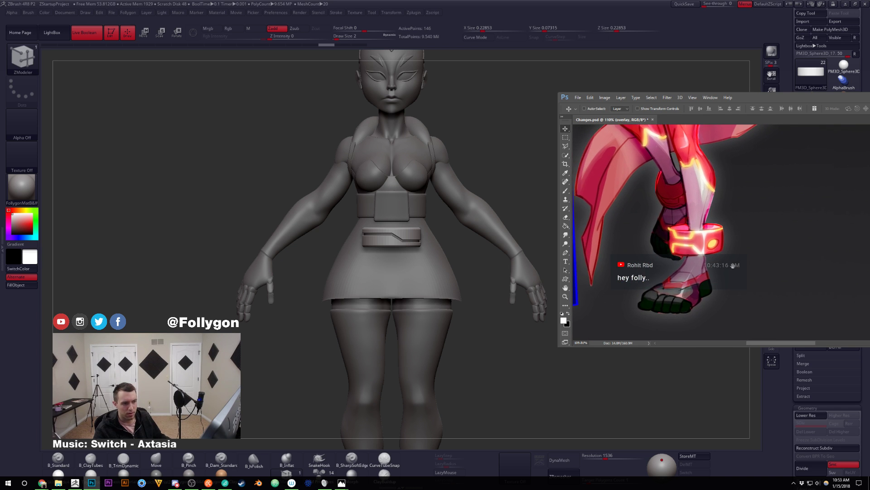
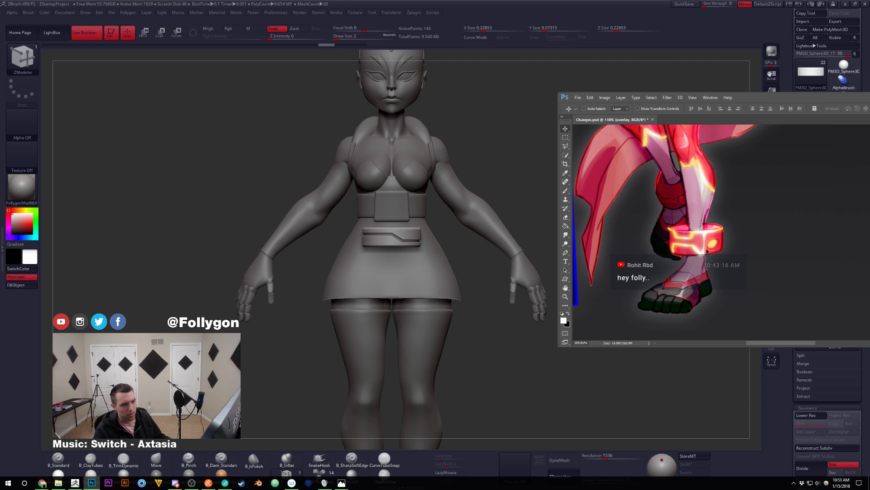
pyautogui.moveTo(730, 244); pyautogui.dragTo(678, 360)
pyautogui.moveTo(687, 272); pyautogui.dragTo(687, 289)
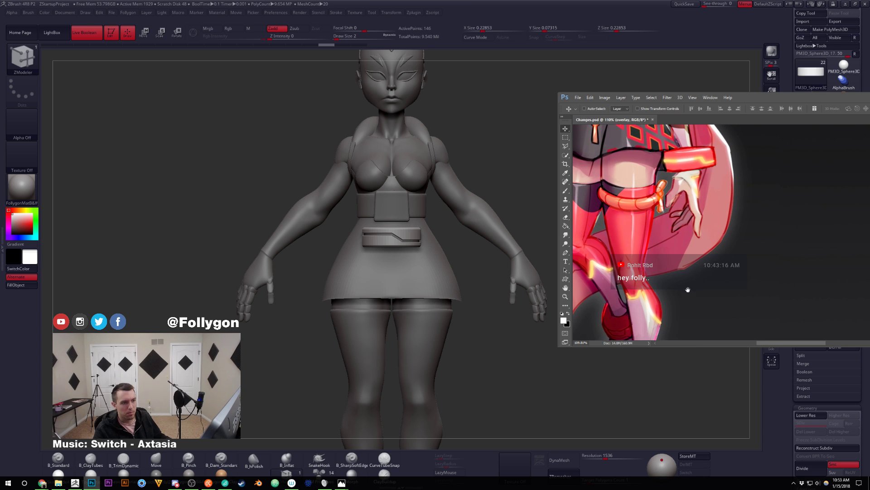
pyautogui.scroll(-5, 716, 165)
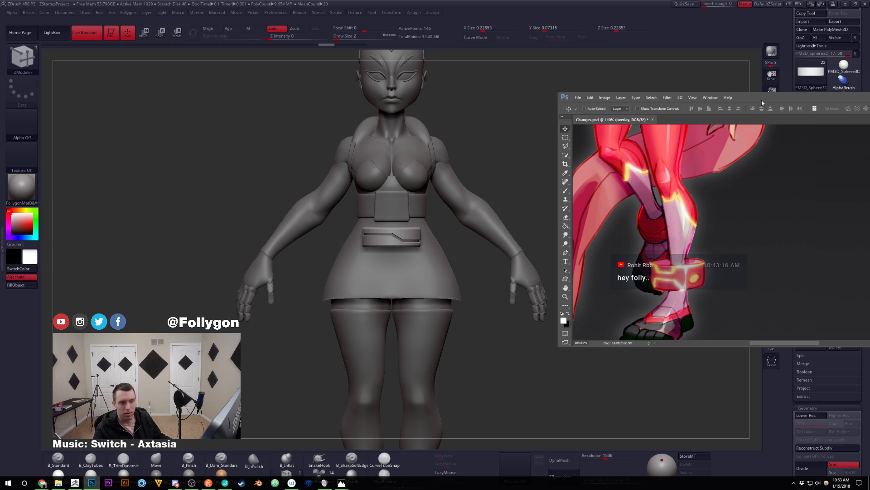
pyautogui.moveTo(762, 103); pyautogui.dragTo(869, 104)
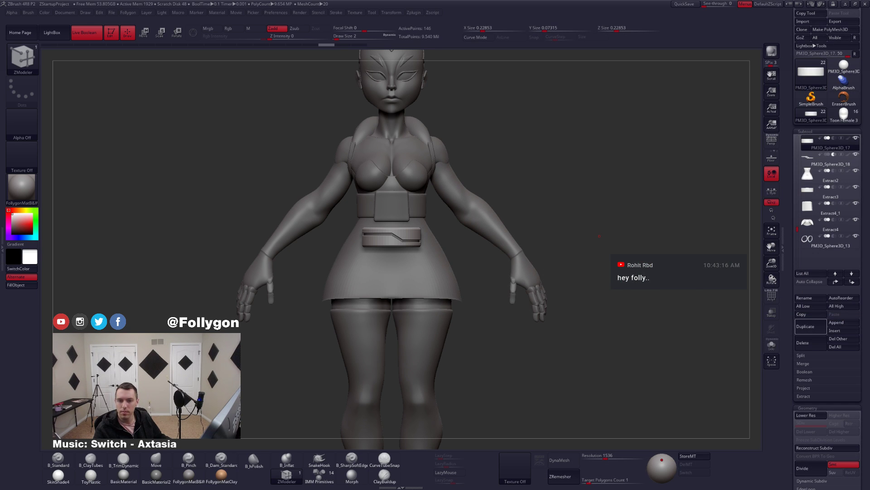
pyautogui.moveTo(603, 197); pyautogui.dragTo(629, 199)
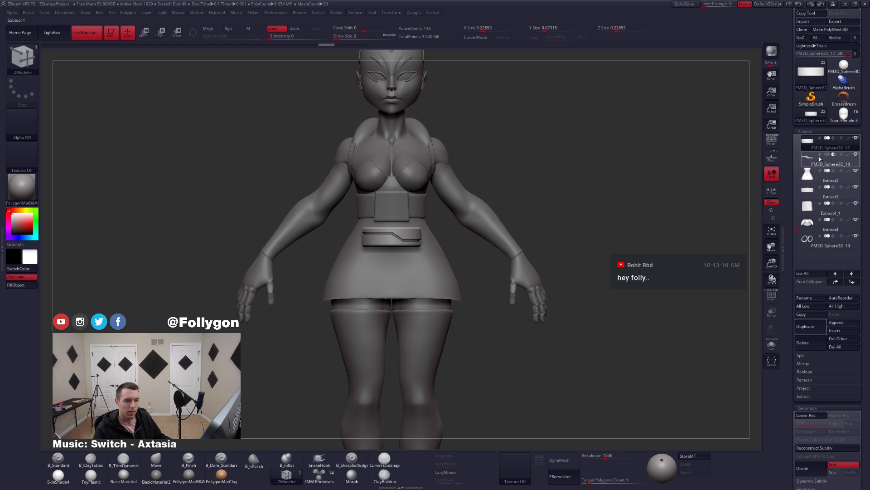
# - Hide groove cutter subtool PM3D_Sphere3D_18 and duplicate the pouch block PM3D_Sphere3D_17
pyautogui.click(815, 161)
pyautogui.keyDown('ctrl'); pyautogui.moveTo(396, 238); pyautogui.dragTo(485, 267, button='right'); pyautogui.keyUp('ctrl')
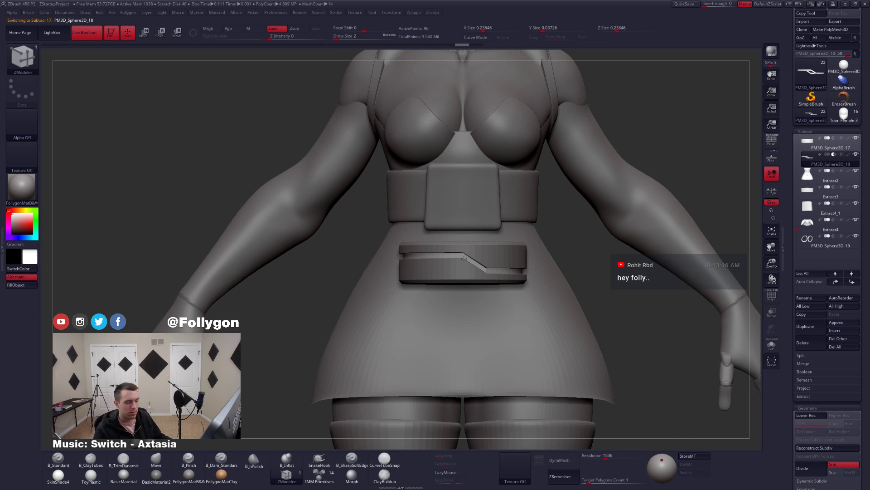
pyautogui.scroll(3, 481, 267)
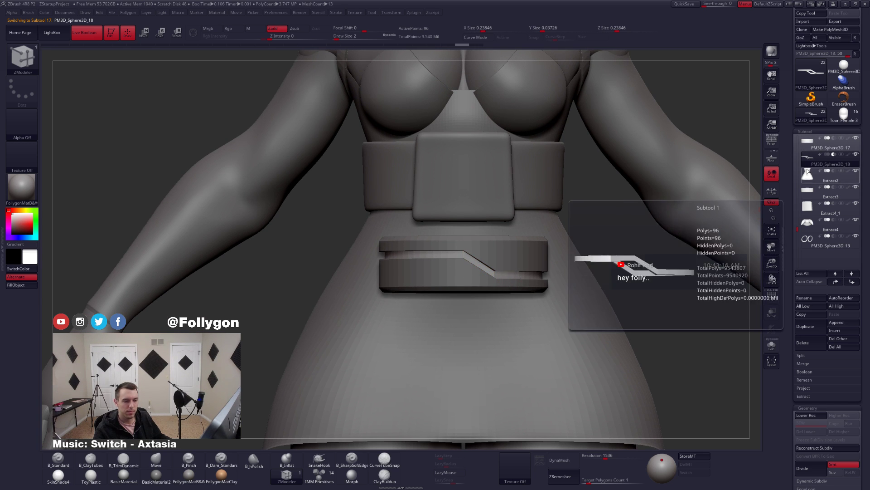
pyautogui.moveTo(815, 159)
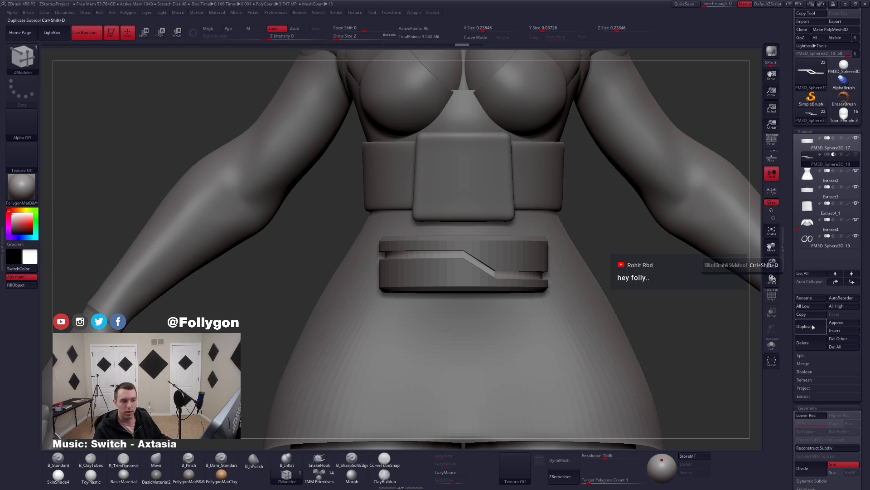
pyautogui.click(811, 145)
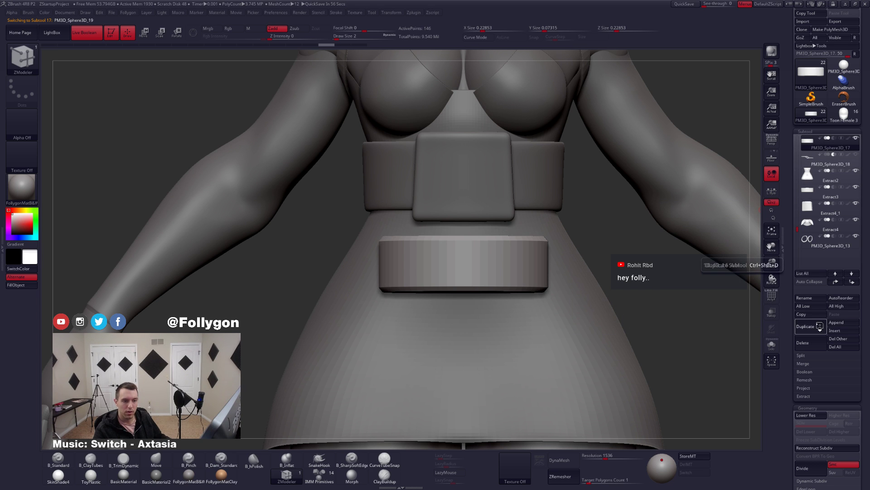
pyautogui.click(820, 327)
# - Isolate the duplicated block at its lowest subdivision level with PolyFrame on, and hide the original PM3D_Sphere3D_17
pyautogui.hotkey('alt', 's')
pyautogui.keyDown('ctrl'); pyautogui.moveTo(448, 272); pyautogui.dragTo(473, 276, button='right'); pyautogui.keyUp('ctrl')
pyautogui.hotkey('shift', 'd')
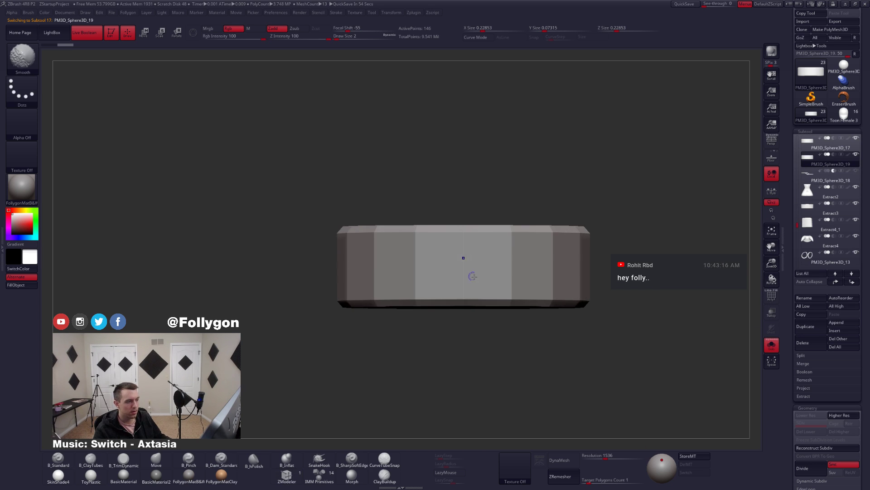
pyautogui.hotkey('shift', 'f')
pyautogui.press('ctrl')
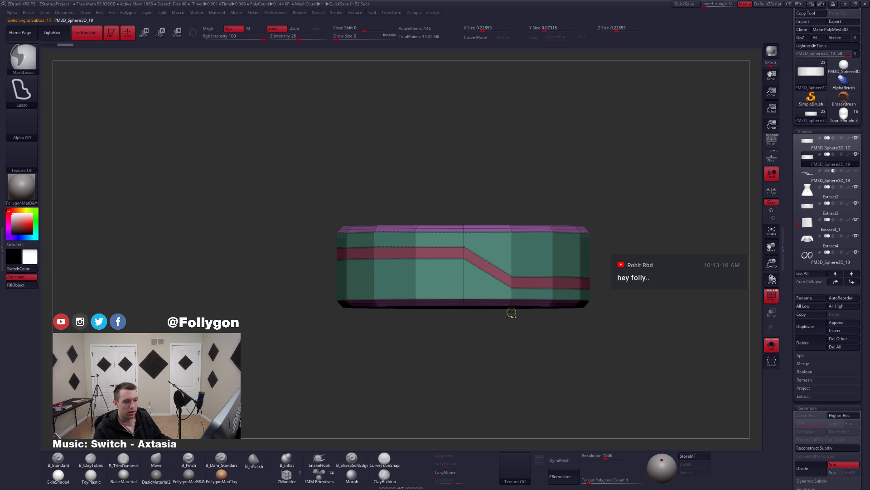
pyautogui.click(814, 143)
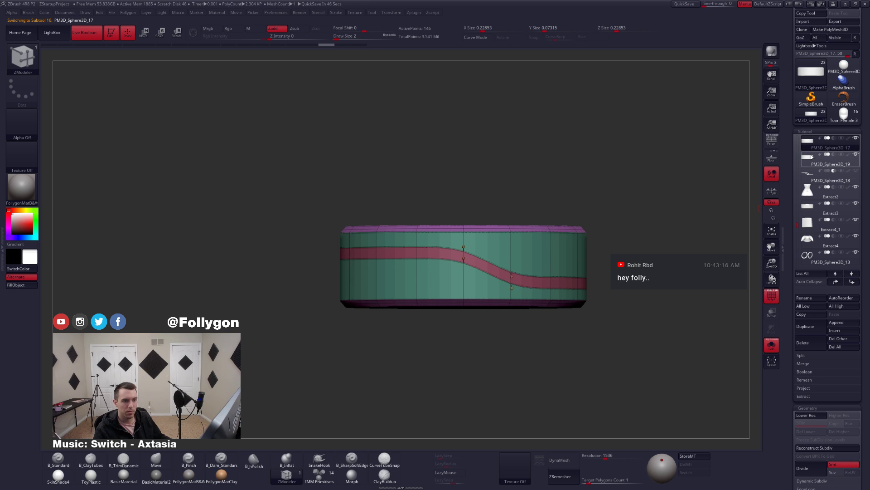
pyautogui.click(810, 158)
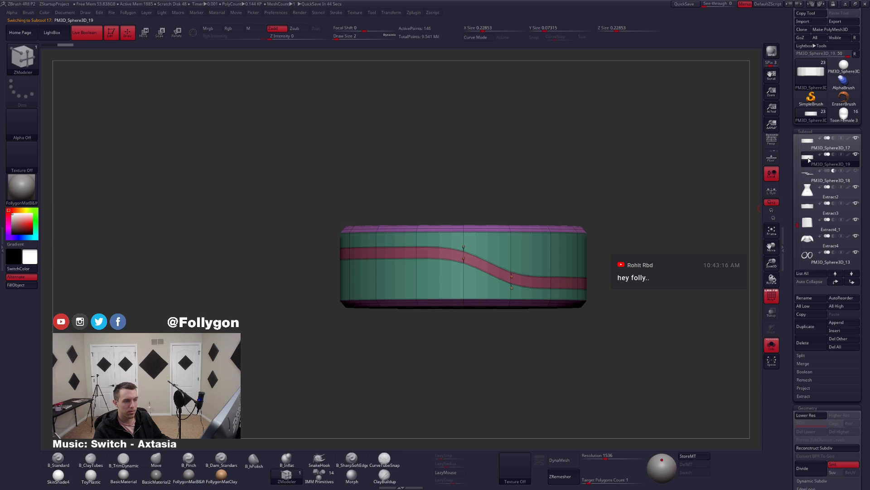
pyautogui.click(813, 147)
pyautogui.click(812, 157)
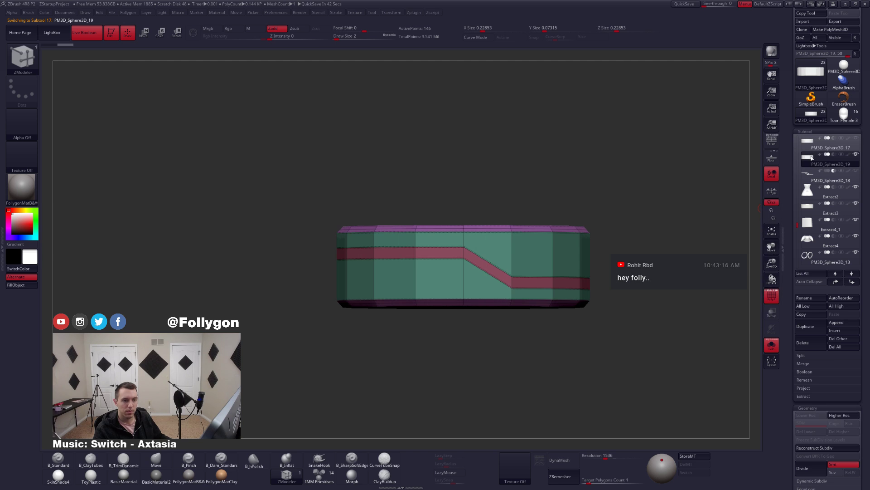
# - Delete both stepped edge loops around the duplicated block using ZModeler's edge Delete with the EdgeLoop Complete target
pyautogui.keyDown('ctrl'); pyautogui.moveTo(502, 267); pyautogui.dragTo(479, 294, button='right'); pyautogui.keyUp('ctrl')
pyautogui.press('space')
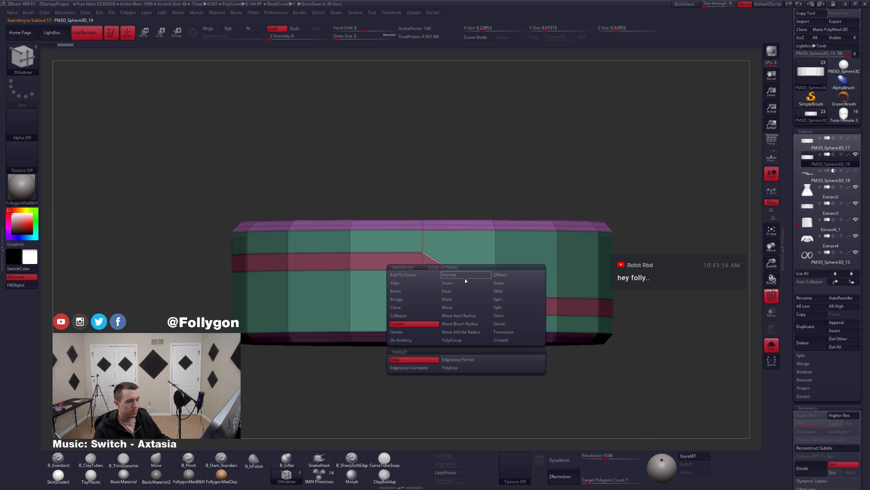
pyautogui.click(413, 331)
pyautogui.click(410, 359)
pyautogui.click(446, 360)
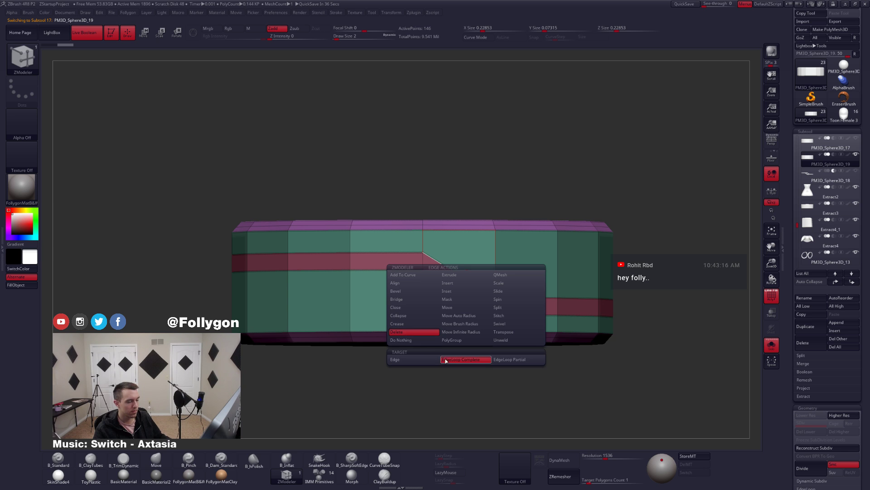
pyautogui.click(449, 287)
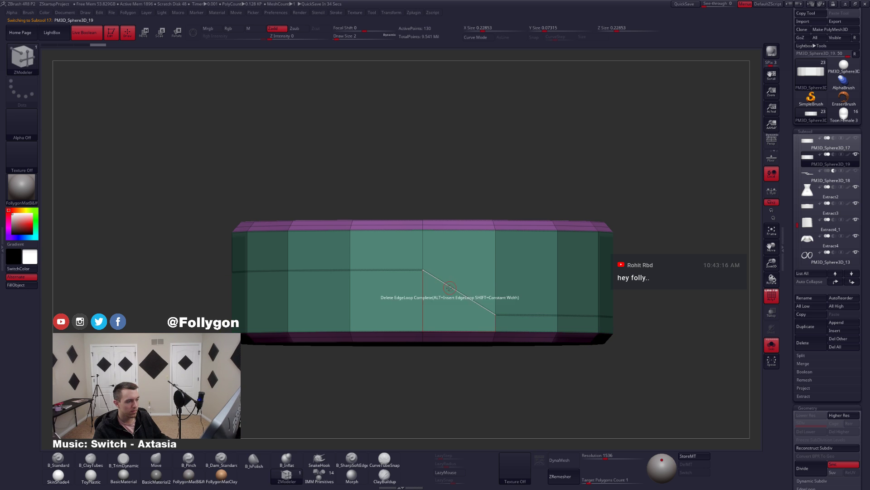
pyautogui.click(449, 287)
# - Insert three horizontal loops around the block's side with Insert Polyloops on Polyloop, splitting it in half and into quarters, and preview the smoothing
pyautogui.press('space')
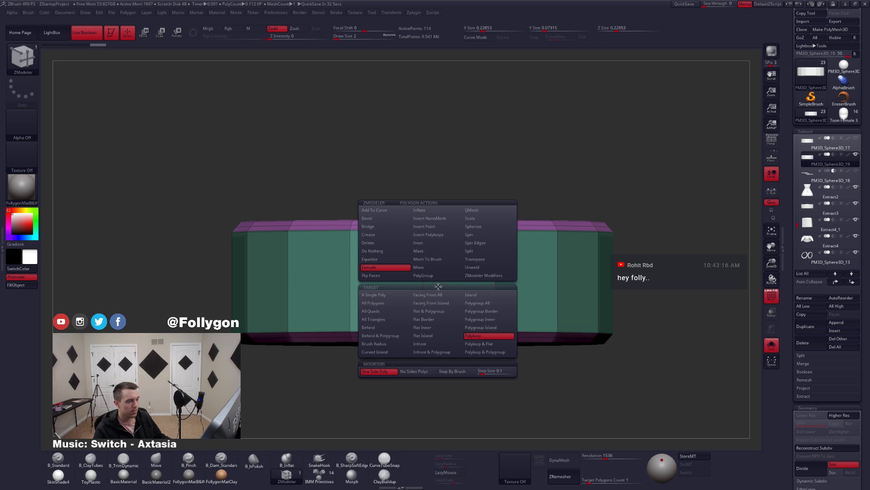
pyautogui.click(437, 235)
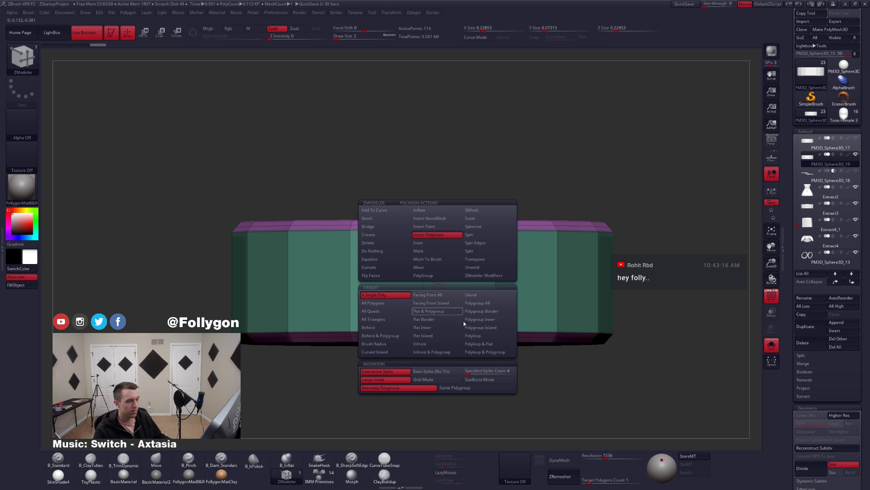
pyautogui.click(483, 337)
pyautogui.click(445, 278)
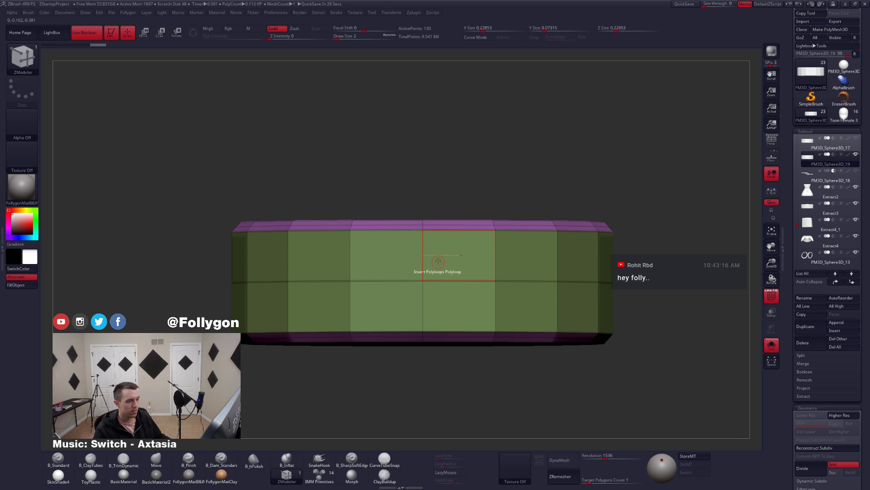
pyautogui.click(439, 259)
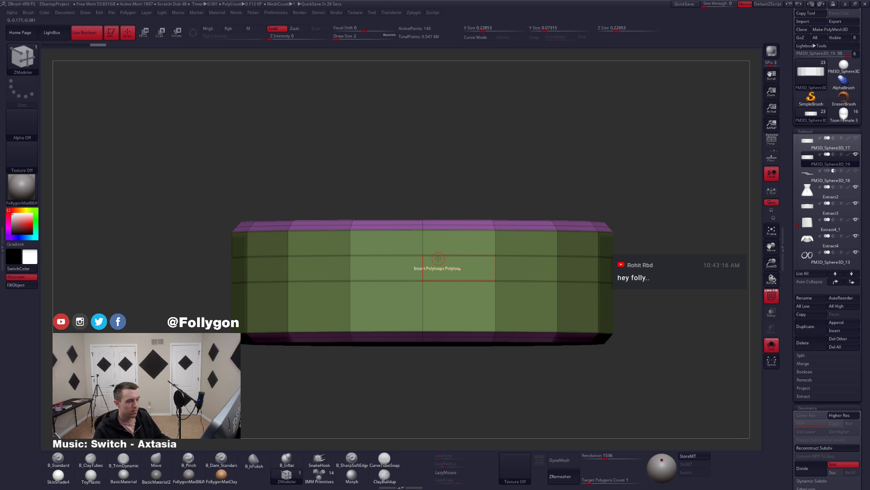
pyautogui.click(438, 306)
pyautogui.keyDown('alt'); pyautogui.moveTo(465, 303); pyautogui.dragTo(478, 309, button='right'); pyautogui.keyUp('alt')
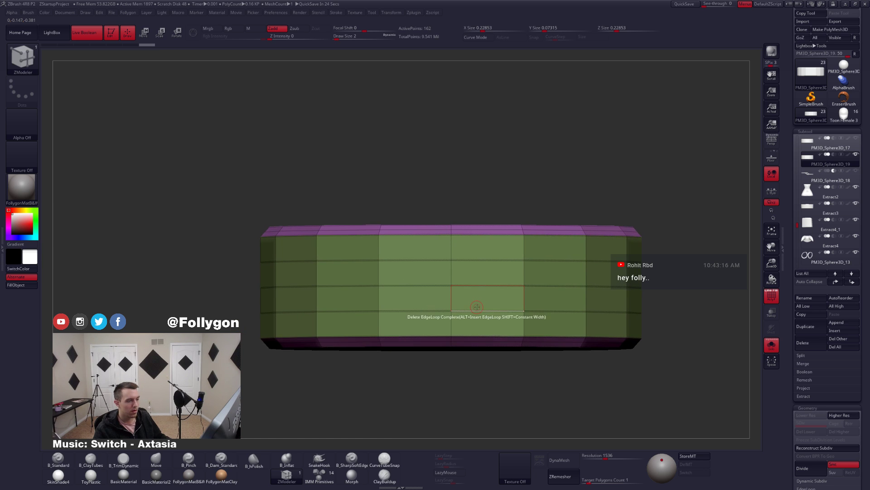
pyautogui.press('d')
pyautogui.hotkey('shift', 'd')
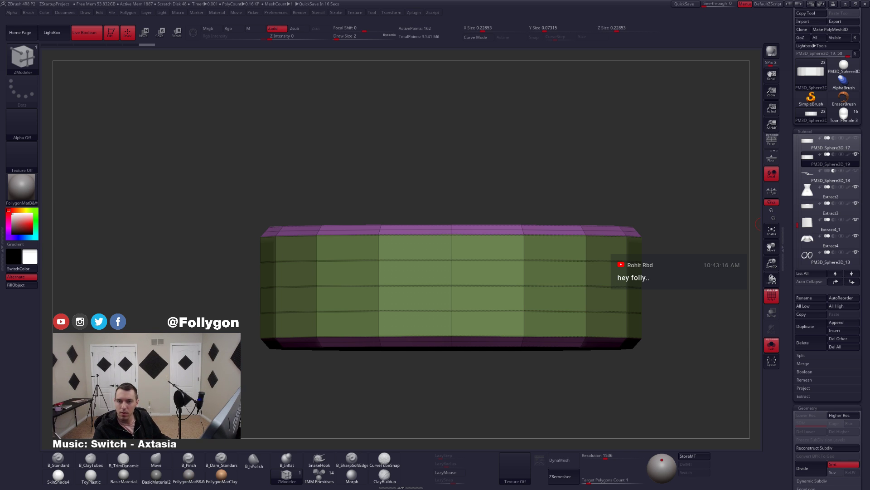
# - Bring up Changes.psd in Photoshop, examine the ankle band design, and return to ZBrush
pyautogui.moveTo(869, 69); pyautogui.dragTo(868, 92)
pyautogui.hotkey('alt', 'Tab')
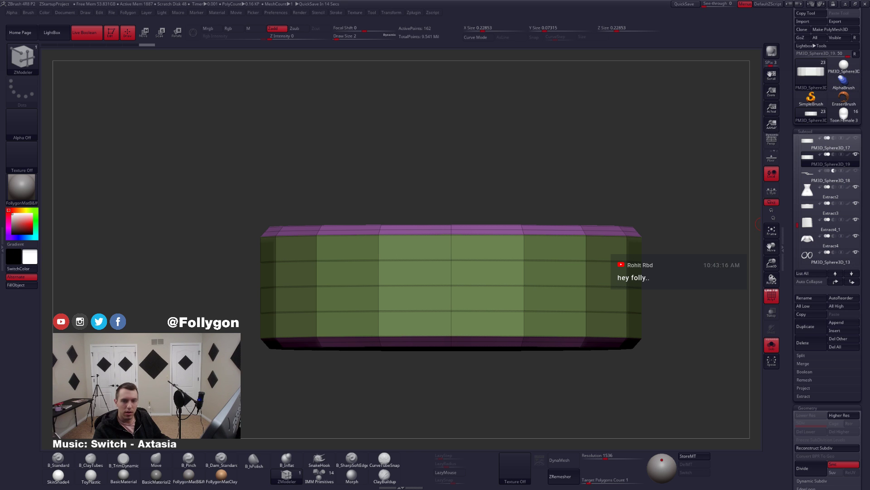
pyautogui.hotkey('alt', 'Tab')
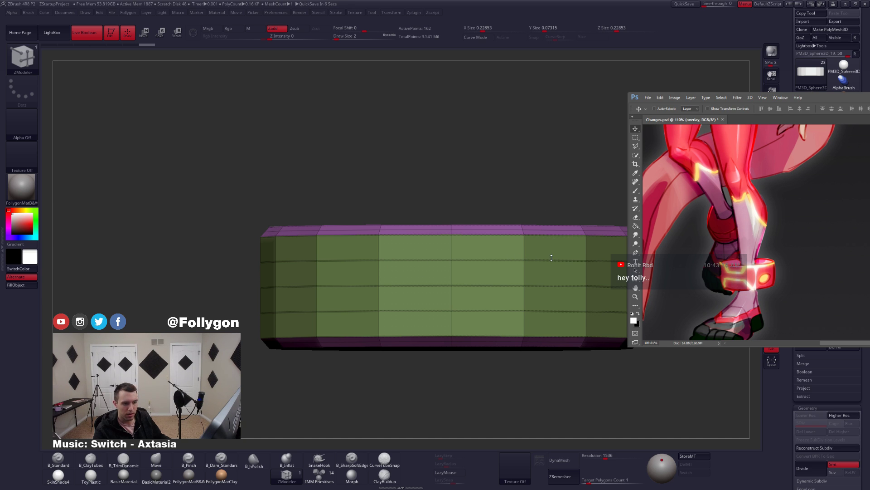
pyautogui.moveTo(775, 196); pyautogui.dragTo(754, 206)
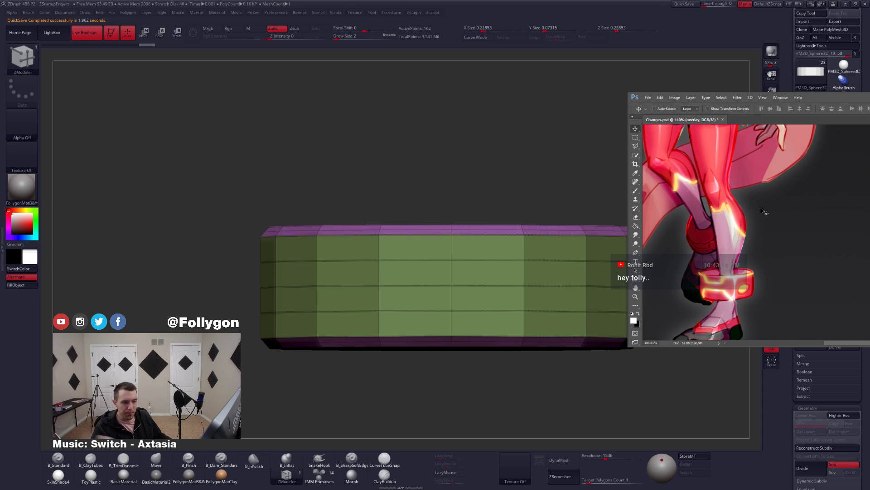
pyautogui.moveTo(837, 99); pyautogui.dragTo(869, 69)
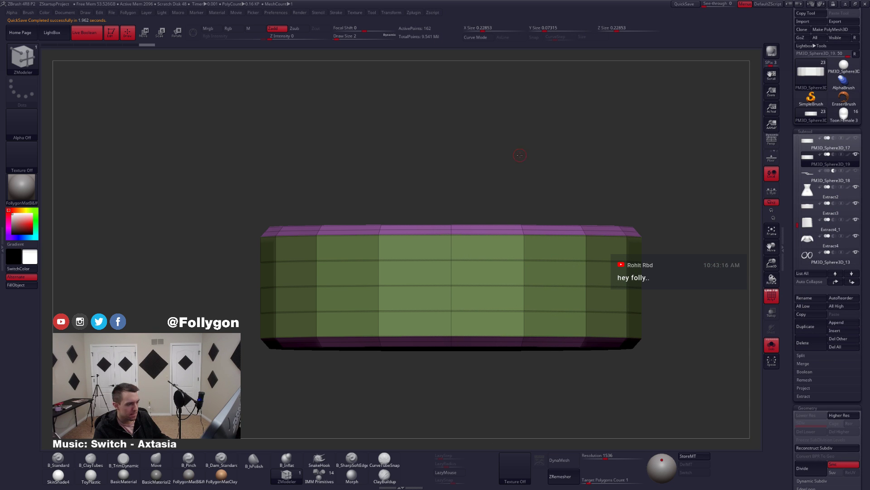
# - Mask the block except the outer points of its upper edge loop and move those points up with the transpose line
pyautogui.press('ctrl')
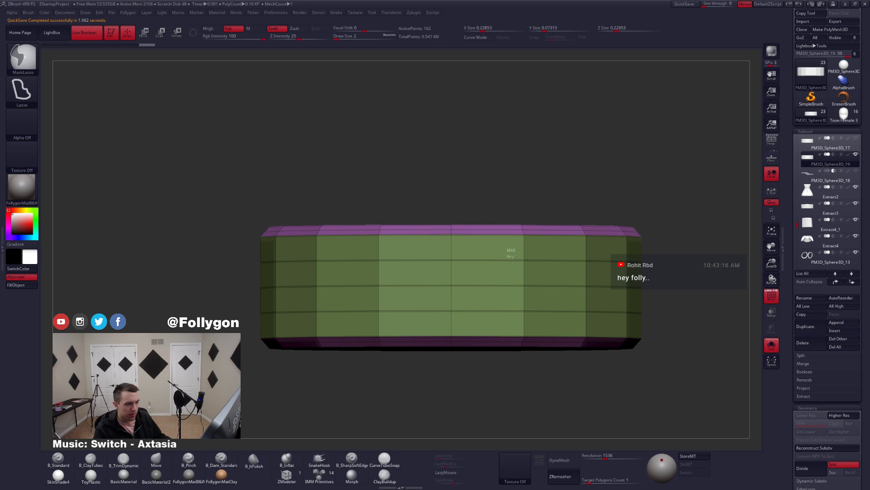
pyautogui.moveTo(512, 256)
pyautogui.keyDown('ctrl'); pyautogui.mouseDown()
pyautogui.moveTo(667, 272)
pyautogui.moveTo(526, 290)
pyautogui.mouseUp(); pyautogui.keyUp('ctrl')
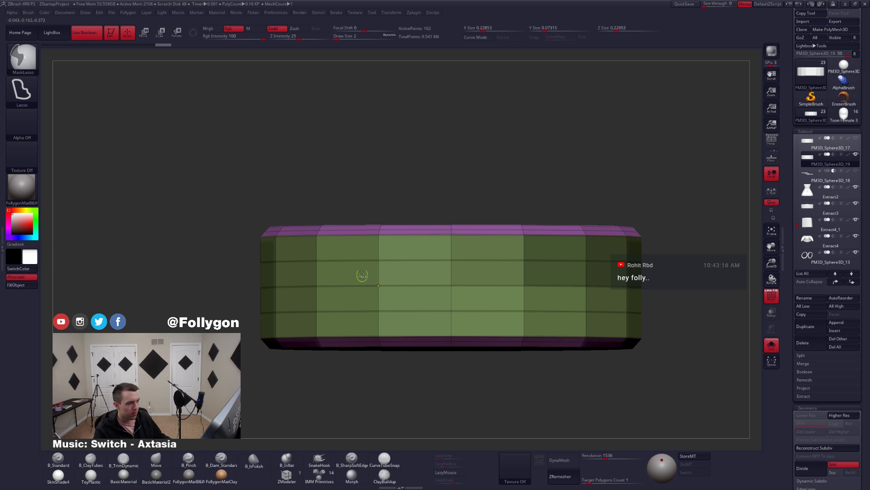
pyautogui.moveTo(347, 243)
pyautogui.keyDown('ctrl'); pyautogui.mouseDown()
pyautogui.moveTo(229, 259)
pyautogui.moveTo(378, 260)
pyautogui.moveTo(350, 270)
pyautogui.mouseUp(); pyautogui.keyUp('ctrl')
pyautogui.keyDown('ctrl'); pyautogui.click(219, 261); pyautogui.keyUp('ctrl')
pyautogui.press('w')
pyautogui.hotkey('ctrl', 'z')
pyautogui.press('q')
pyautogui.moveTo(365, 223)
pyautogui.keyDown('ctrl'); pyautogui.mouseDown()
pyautogui.moveTo(363, 303)
pyautogui.moveTo(538, 268)
pyautogui.moveTo(533, 286)
pyautogui.mouseUp(); pyautogui.keyUp('ctrl')
pyautogui.press('w')
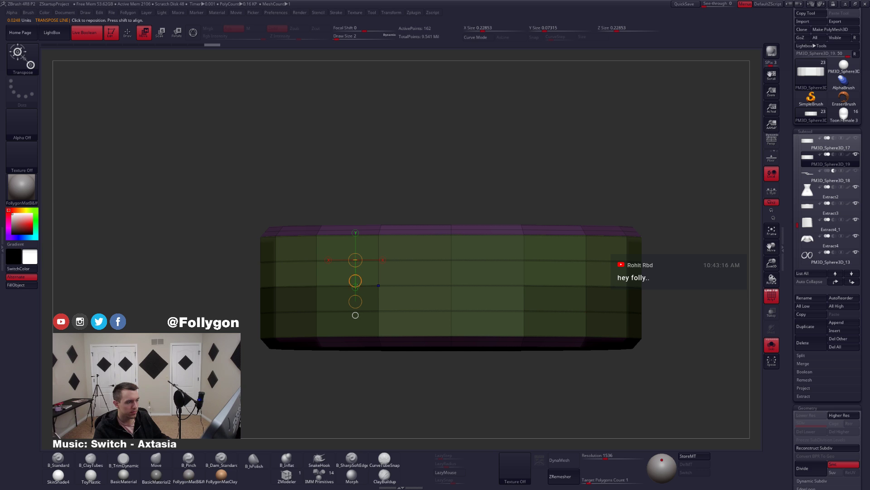
pyautogui.moveTo(356, 285); pyautogui.dragTo(346, 262)
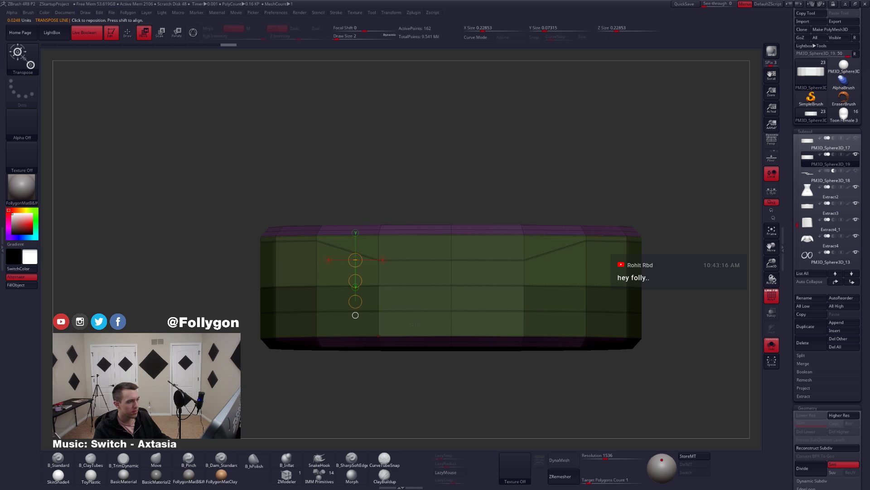
pyautogui.press('q')
pyautogui.moveTo(447, 290)
pyautogui.mouseDown(button='right')
pyautogui.moveTo(344, 293)
pyautogui.moveTo(452, 300)
pyautogui.moveTo(408, 297)
pyautogui.moveTo(386, 317)
pyautogui.moveTo(388, 303)
pyautogui.mouseUp(button='right')
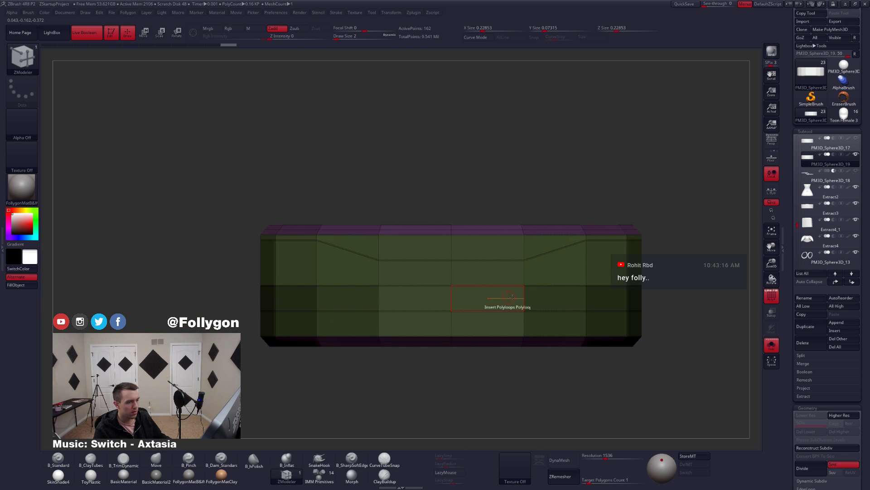
# - Turn on local symmetry, copy the angled upper loop to the lower half with Mirror And Weld, and preview the smoothing
pyautogui.keyDown('alt'); pyautogui.moveTo(539, 297); pyautogui.dragTo(536, 299, button='right'); pyautogui.keyUp('alt')
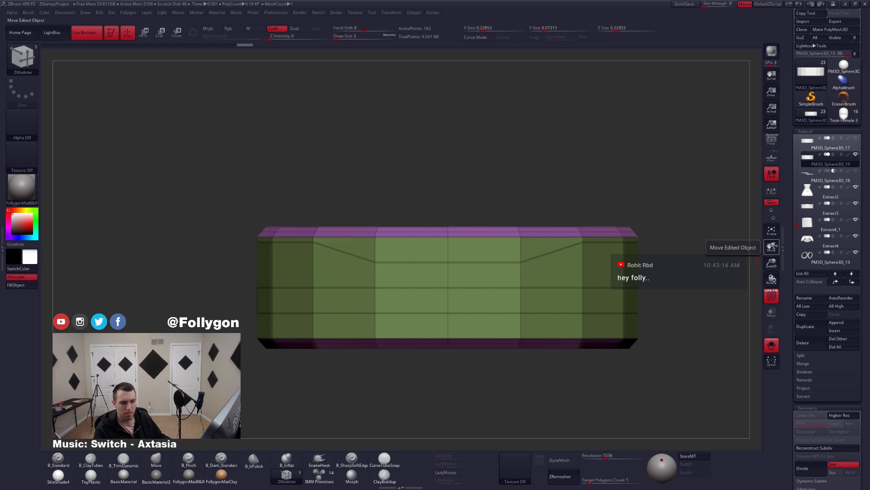
pyautogui.click(771, 190)
pyautogui.press('space')
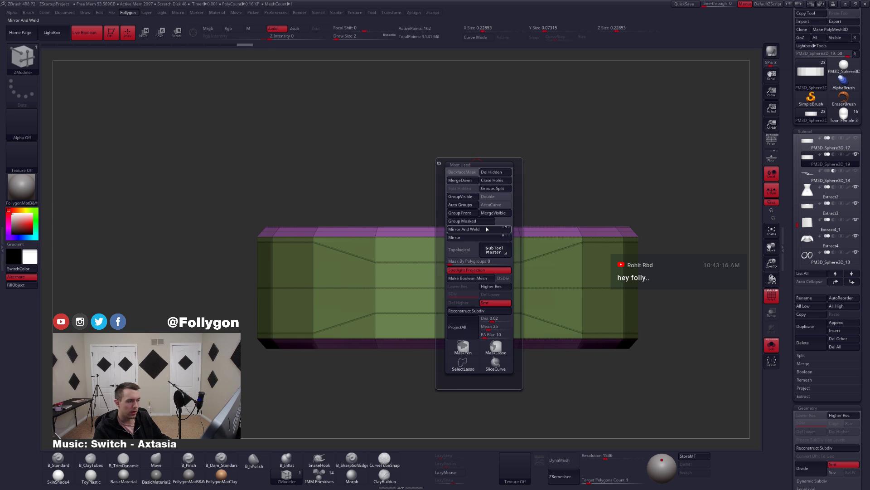
pyautogui.click(488, 229)
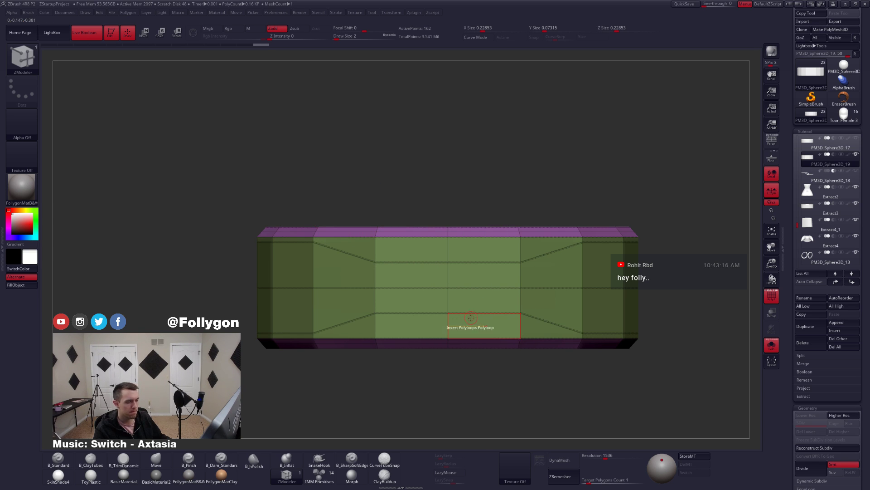
pyautogui.press('d')
pyautogui.hotkey('shift', 'd')
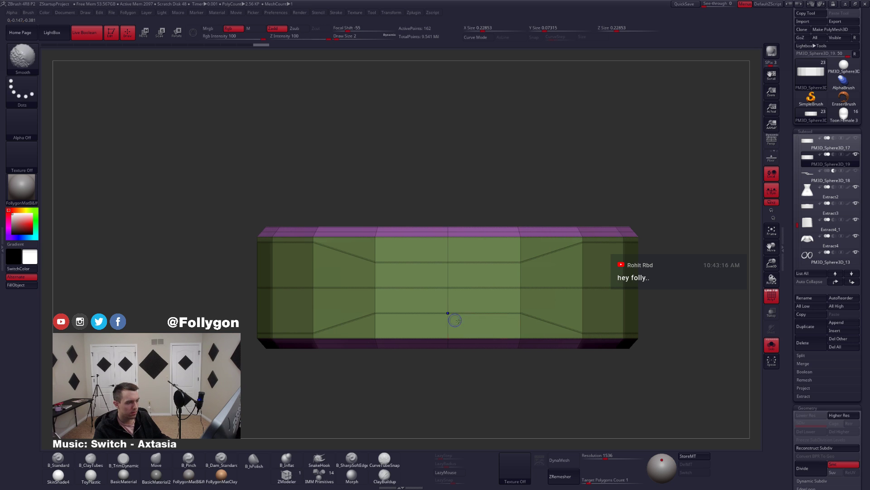
# - Bevel the angled upper edge loop into a narrow band with ZModeler, using EdgeLoop Complete, Single Row and Linear Edge
pyautogui.keyDown('alt'); pyautogui.moveTo(474, 317); pyautogui.dragTo(442, 299, button='right'); pyautogui.keyUp('alt')
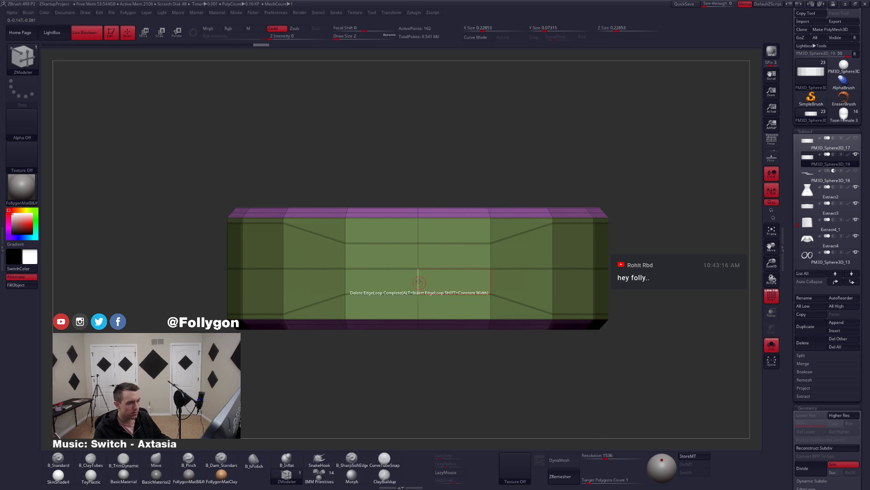
pyautogui.press('space')
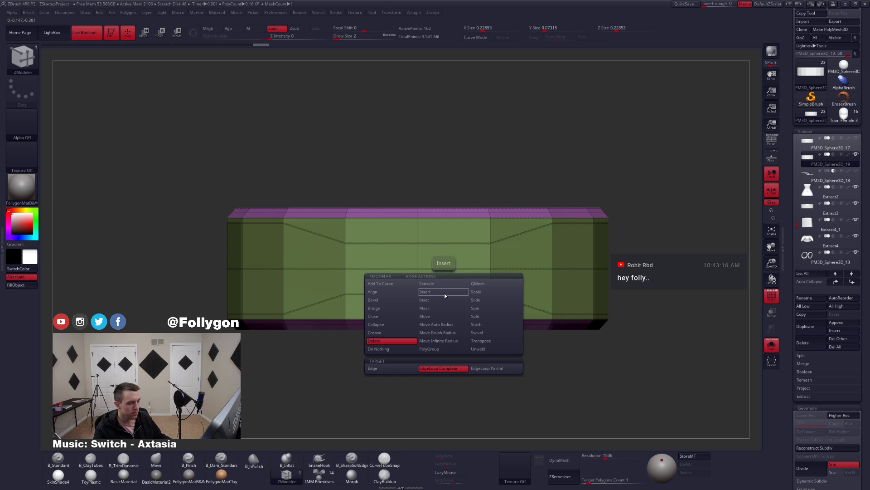
pyautogui.click(387, 301)
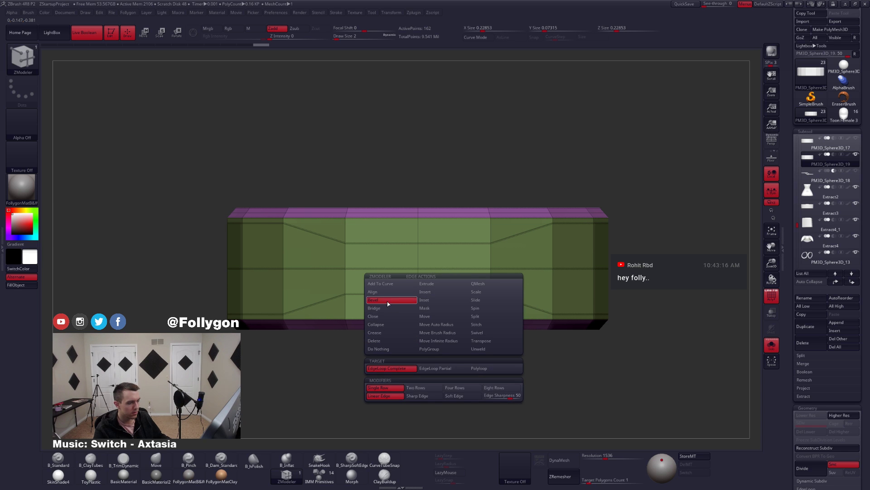
pyautogui.click(468, 249)
pyautogui.moveTo(466, 249); pyautogui.dragTo(466, 248)
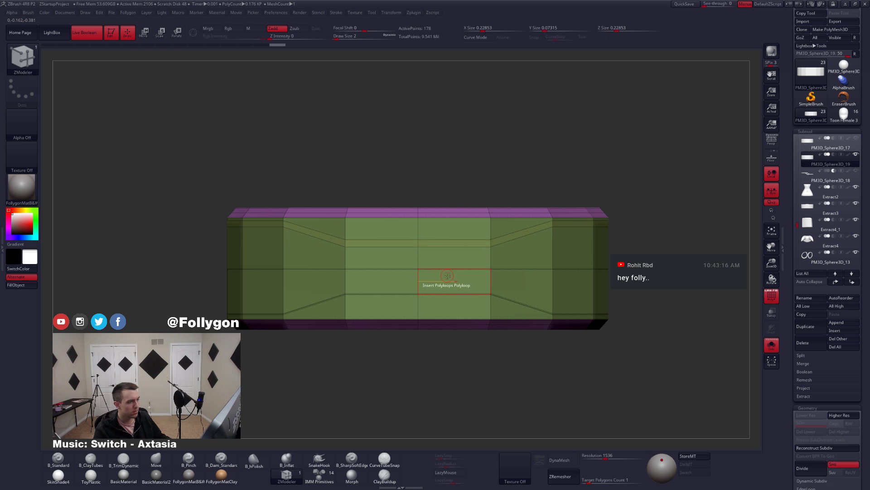
# - Bevel the lower angled edge loop of the block into a narrow band matching the upper one
pyautogui.moveTo(444, 273); pyautogui.dragTo(476, 286, button='right')
pyautogui.moveTo(476, 284); pyautogui.dragTo(429, 290)
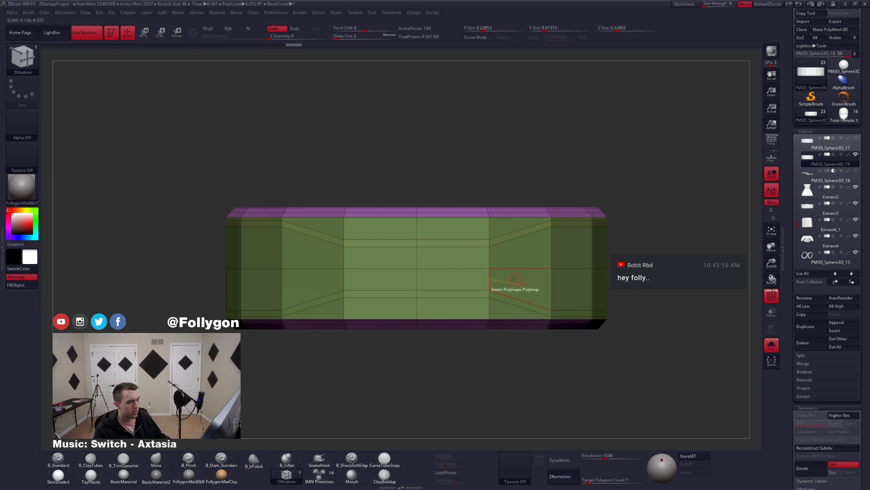
pyautogui.press('f')
pyautogui.moveTo(424, 254); pyautogui.dragTo(438, 255, button='right')
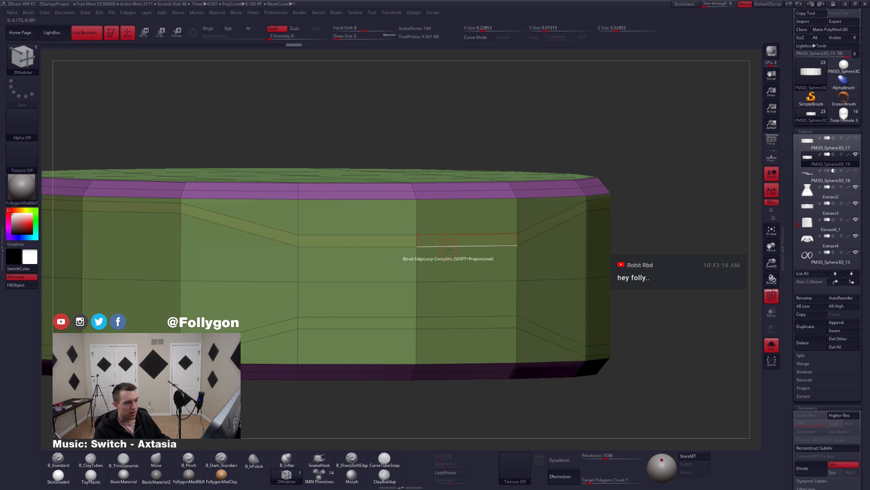
pyautogui.keyDown('ctrl'); pyautogui.moveTo(448, 248); pyautogui.dragTo(436, 235, button='right'); pyautogui.keyUp('ctrl')
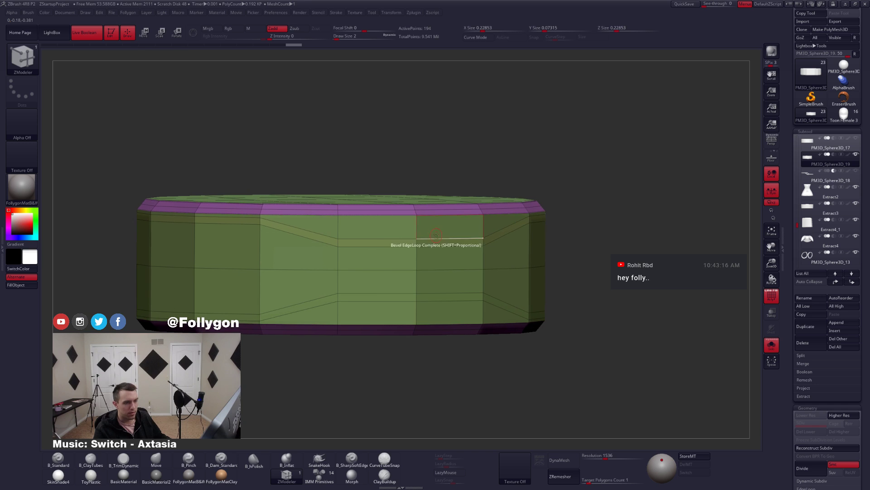
# - Look at the neighbouring angled strip subtool, then check the ankle band design in Changes.psd in Photoshop and return to ZBrush
pyautogui.click(802, 173)
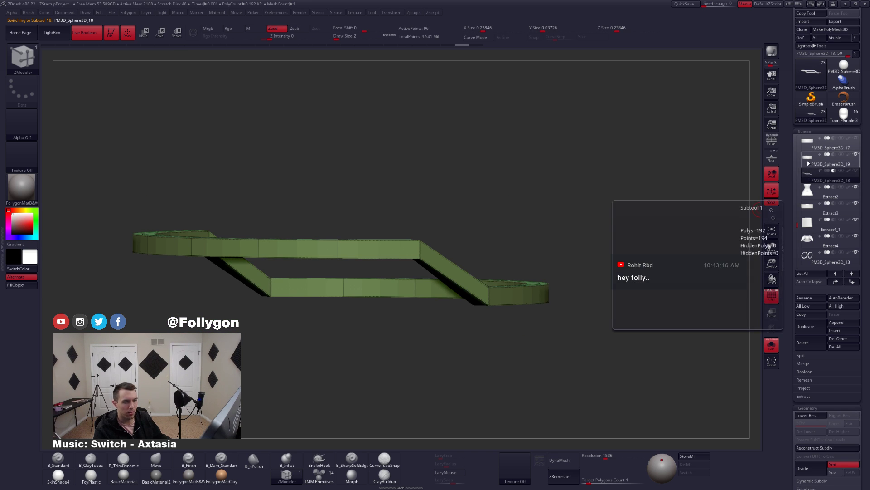
pyautogui.click(808, 162)
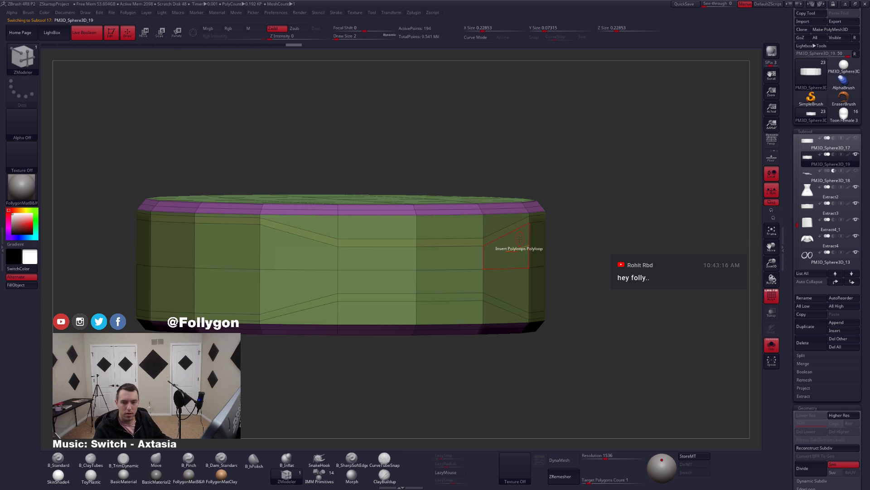
pyautogui.keyDown('shift'); pyautogui.moveTo(474, 263); pyautogui.dragTo(472, 268, button='right'); pyautogui.keyUp('shift')
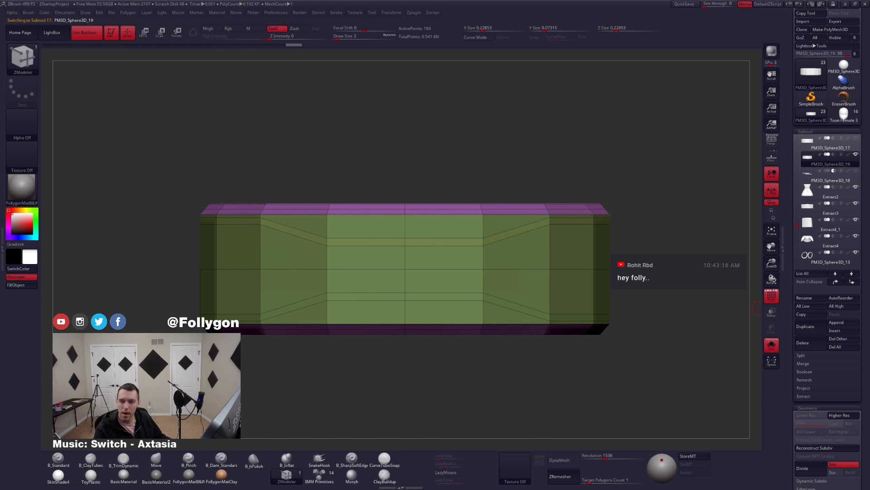
pyautogui.moveTo(869, 139); pyautogui.dragTo(869, 146)
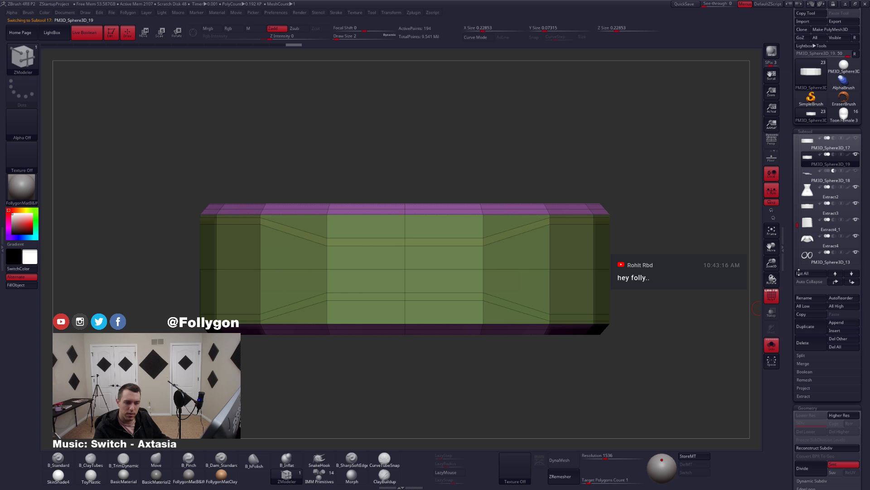
pyautogui.moveTo(869, 1); pyautogui.dragTo(869, 143)
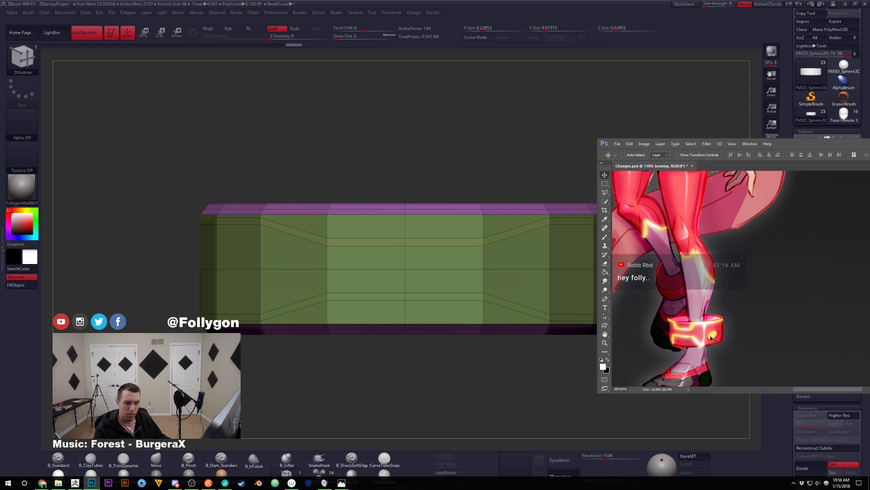
pyautogui.moveTo(831, 141); pyautogui.dragTo(869, 59)
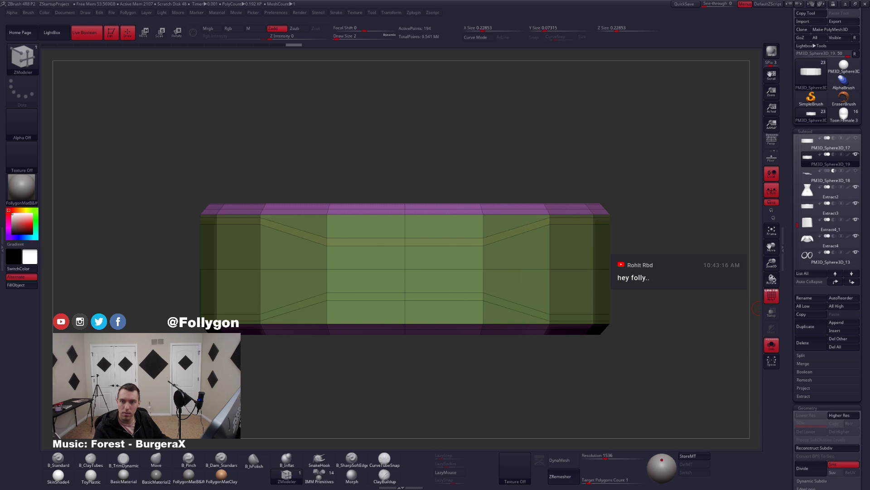
# - Set the ZModeler polygon action to Extrude with the Polyloop target
pyautogui.moveTo(503, 268); pyautogui.dragTo(479, 268, button='right')
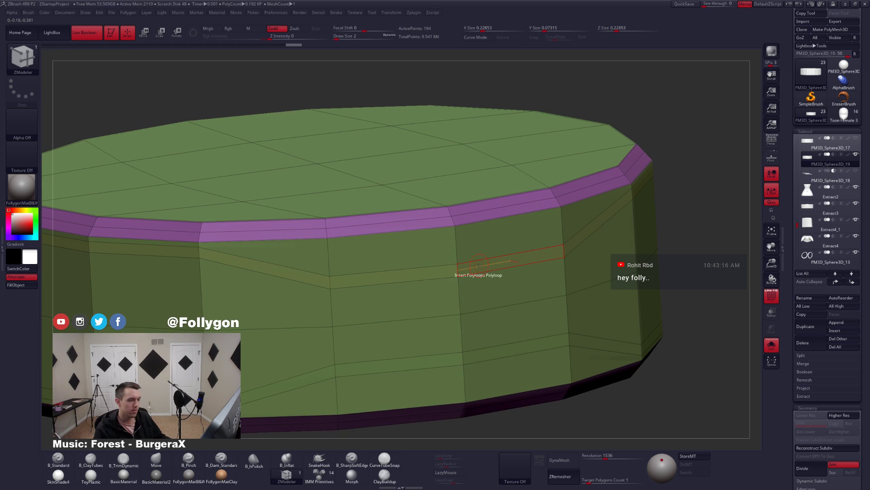
pyautogui.press('space')
pyautogui.click(431, 267)
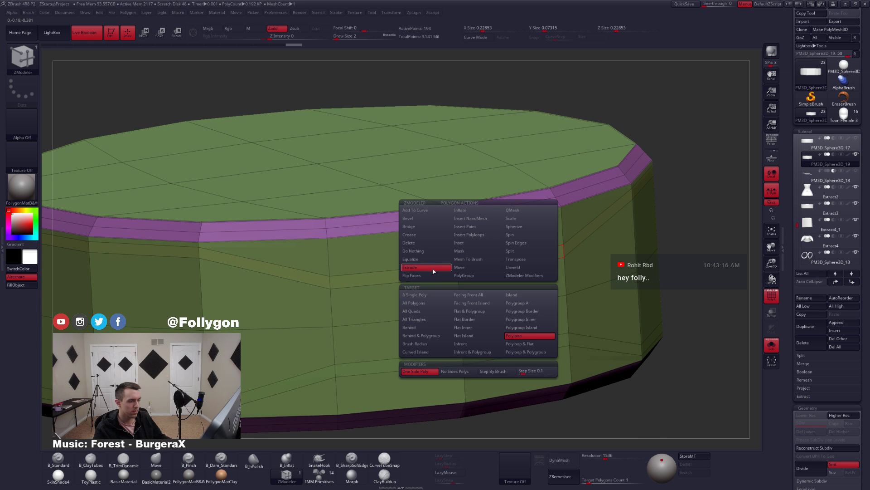
# - Try extruding the upper narrow band's polyloop, preview the smoothing, and undo the extrusion
pyautogui.moveTo(483, 268); pyautogui.dragTo(495, 277)
pyautogui.press('d')
pyautogui.moveTo(491, 279)
pyautogui.mouseDown(button='right')
pyautogui.moveTo(503, 314)
pyautogui.moveTo(489, 276)
pyautogui.mouseUp(button='right')
pyautogui.hotkey('shift', 'd')
pyautogui.hotkey('ctrl', 'z')
# - Crease the edge loops of the upper and lower narrow bands with ZModeler's EdgeLoop Complete target, and preview the smoothing
pyautogui.press('space')
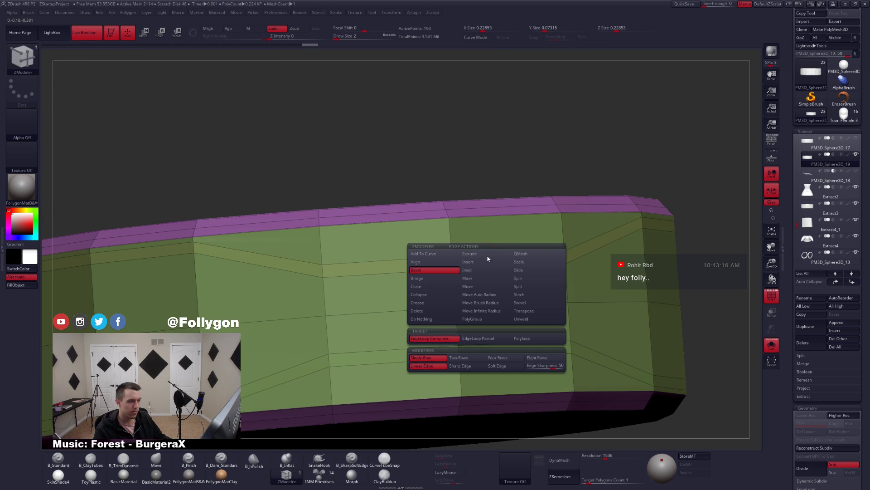
pyautogui.click(430, 347)
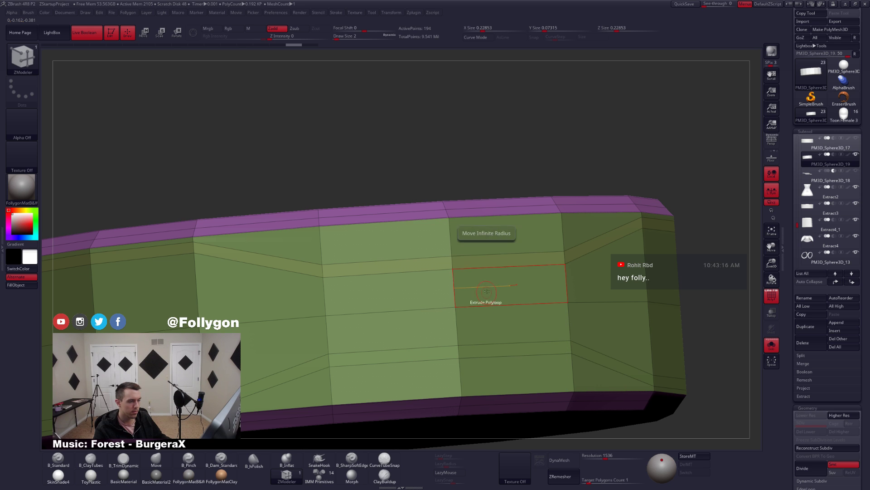
pyautogui.click(492, 271)
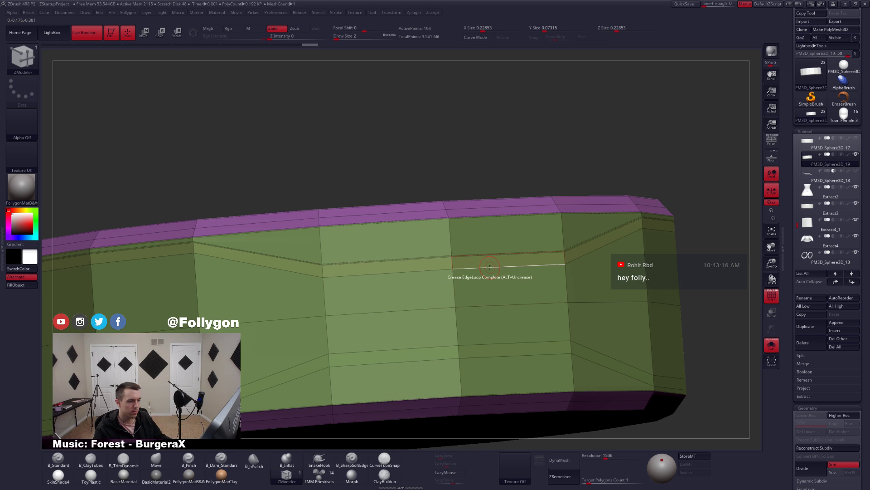
pyautogui.click(525, 356)
pyautogui.moveTo(511, 288); pyautogui.dragTo(521, 313, button='right')
pyautogui.press('d')
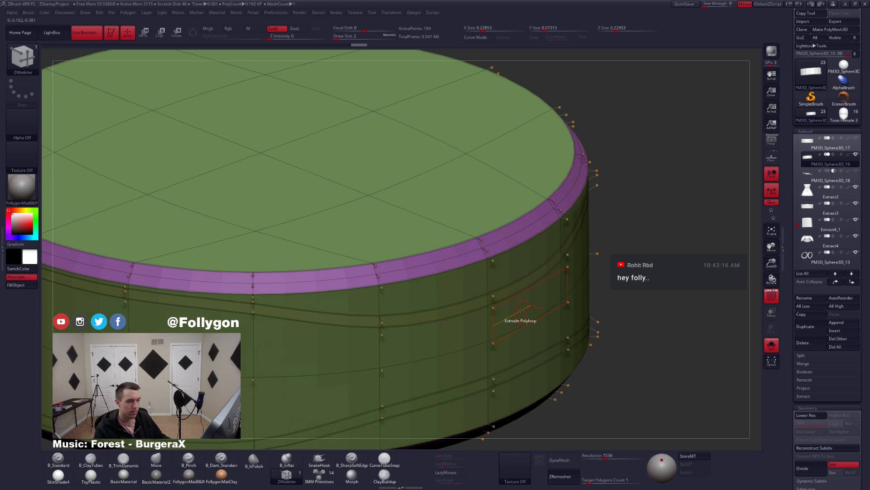
pyautogui.hotkey('shift', 'd')
# - Extrude the upper narrow band's polyloop outward into a raised trim around the block
pyautogui.press('space')
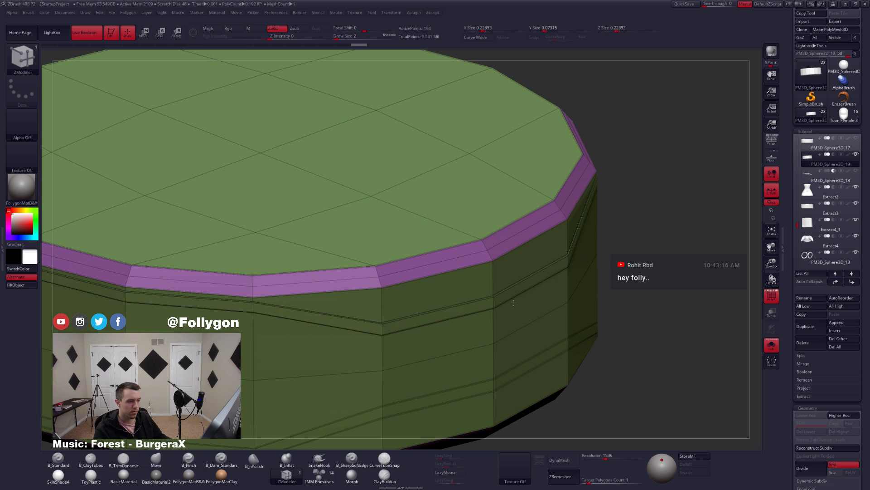
pyautogui.moveTo(508, 301); pyautogui.dragTo(518, 307)
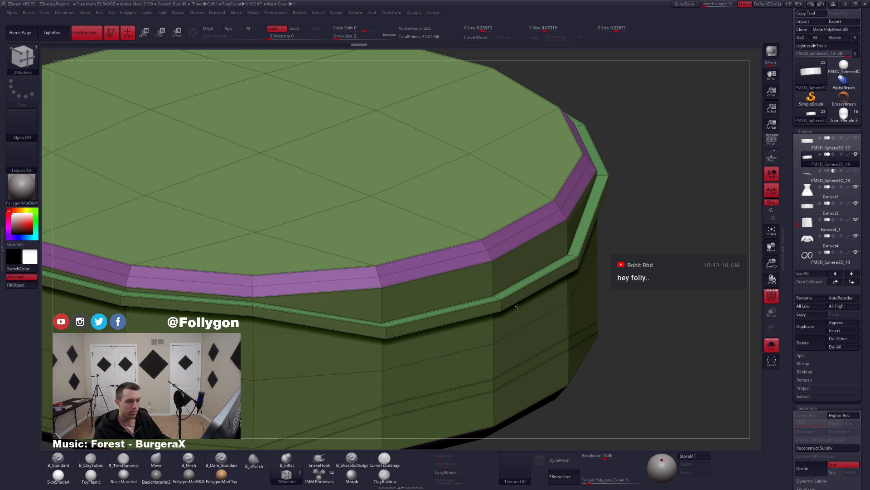
pyautogui.moveTo(517, 320)
pyautogui.mouseDown()
pyautogui.moveTo(518, 355)
pyautogui.moveTo(532, 336)
pyautogui.moveTo(523, 328)
pyautogui.moveTo(535, 371)
pyautogui.mouseUp()
pyautogui.moveTo(535, 371)
pyautogui.mouseDown()
pyautogui.moveTo(484, 362)
pyautogui.moveTo(465, 341)
pyautogui.mouseUp()
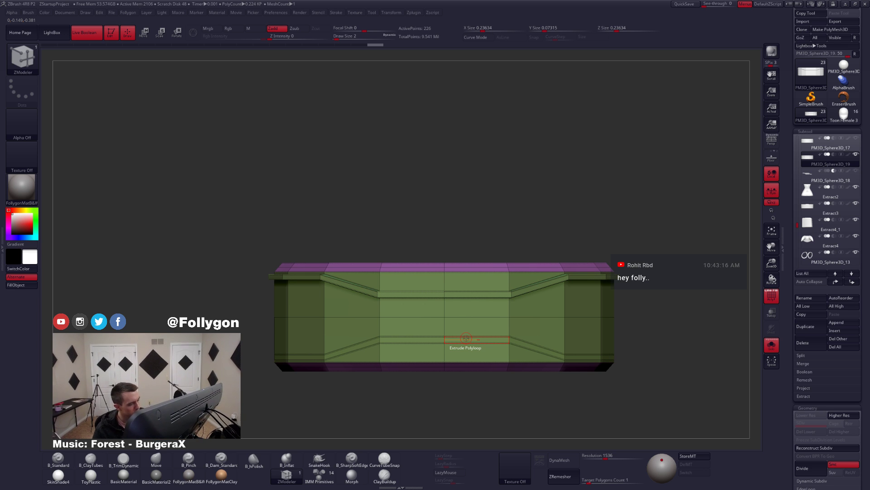
# - Hide the geometry above the raised trim with a lasso selection and delete the hidden part
pyautogui.hotkey('shift', 'f')
pyautogui.hotkey('shift', 'f')
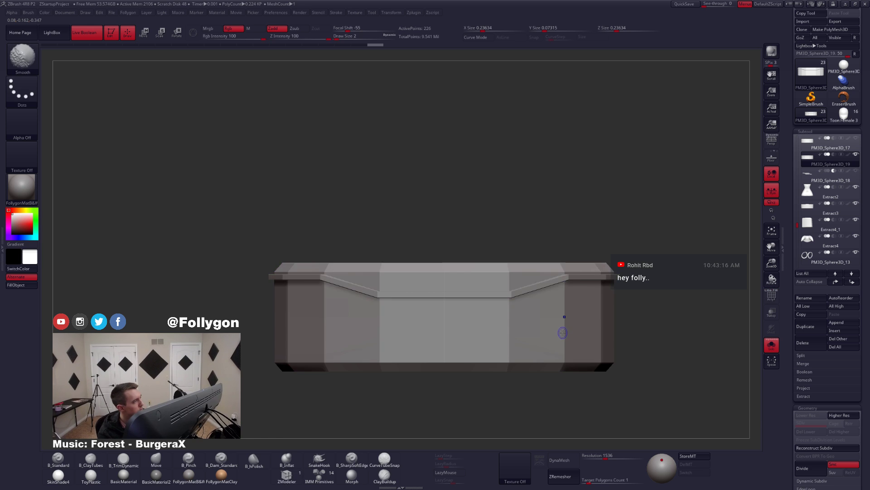
pyautogui.press('4')
pyautogui.keyDown('alt'); pyautogui.moveTo(576, 336); pyautogui.dragTo(514, 358, button='right'); pyautogui.keyUp('alt')
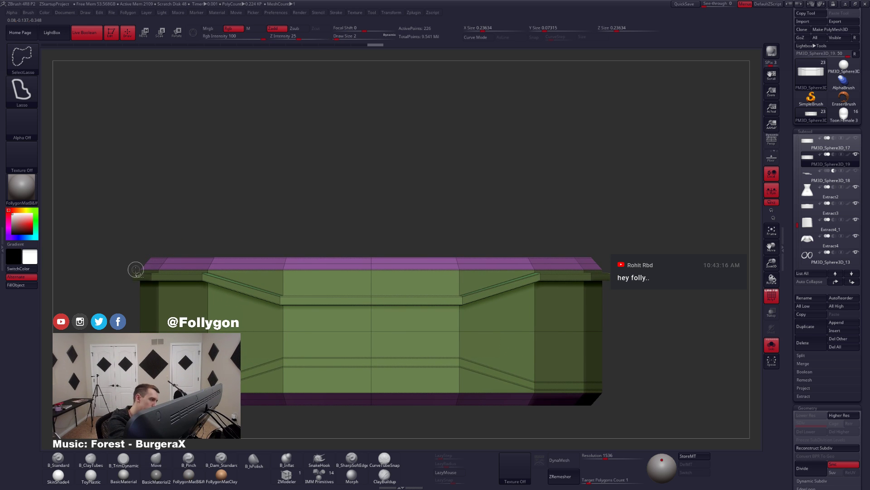
pyautogui.moveTo(136, 268)
pyautogui.keyDown('ctrl'); pyautogui.keyDown('alt'); pyautogui.keyDown('shift'); pyautogui.mouseDown()
pyautogui.moveTo(174, 235)
pyautogui.moveTo(367, 210)
pyautogui.moveTo(610, 238)
pyautogui.moveTo(640, 271)
pyautogui.mouseUp(); pyautogui.keyUp('shift'); pyautogui.keyUp('alt'); pyautogui.keyUp('ctrl')
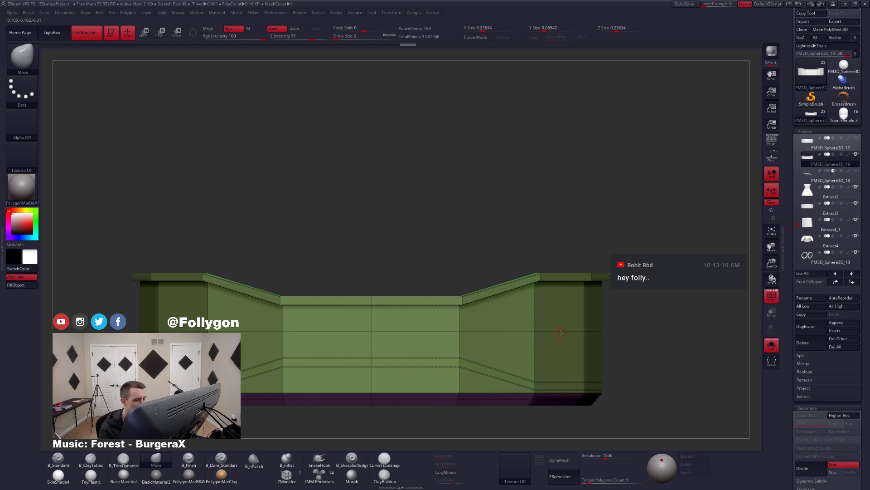
pyautogui.press('space')
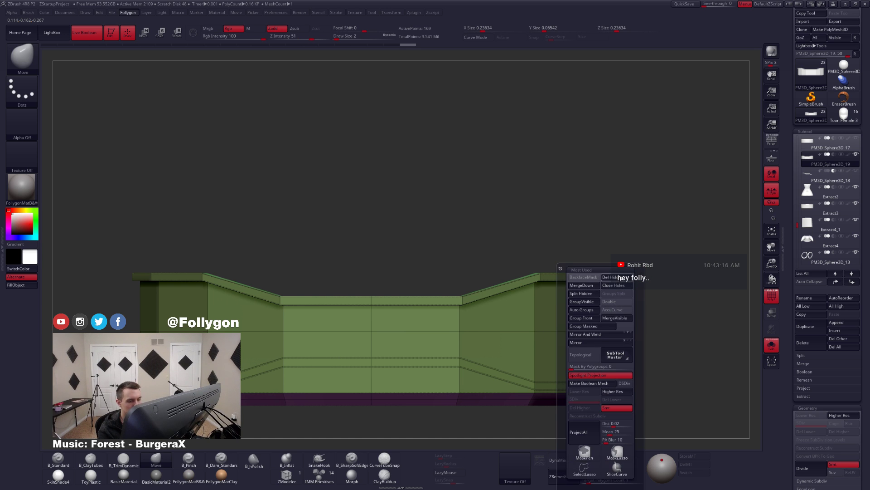
pyautogui.click(617, 281)
pyautogui.keyDown('alt'); pyautogui.moveTo(585, 326); pyautogui.dragTo(633, 303, button='right'); pyautogui.keyUp('alt')
pyautogui.hotkey('ctrl', 'shift')
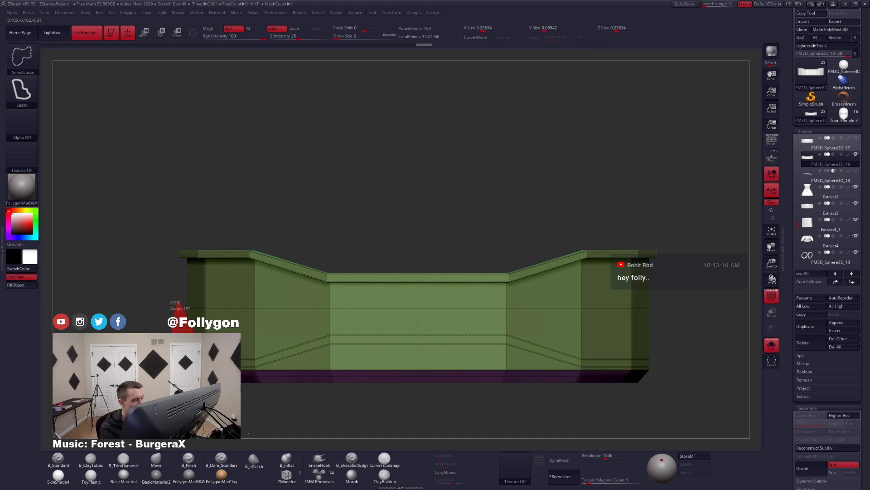
pyautogui.keyDown('ctrl'); pyautogui.keyDown('alt'); pyautogui.keyDown('shift'); pyautogui.moveTo(250, 433); pyautogui.dragTo(566, 394); pyautogui.keyUp('shift'); pyautogui.keyUp('alt'); pyautogui.keyUp('ctrl')
pyautogui.hotkey('ctrl', 'z')
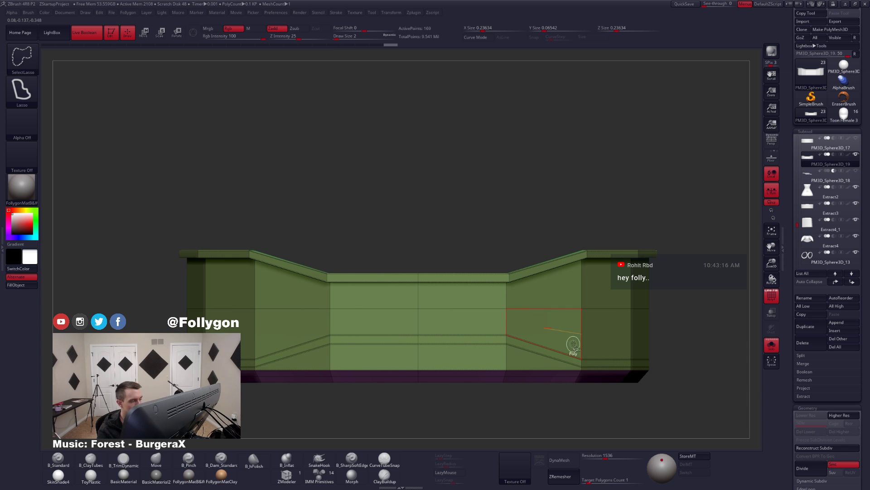
# - Copy the raised upper trim to the lower half with Mirror And Weld
pyautogui.press('space')
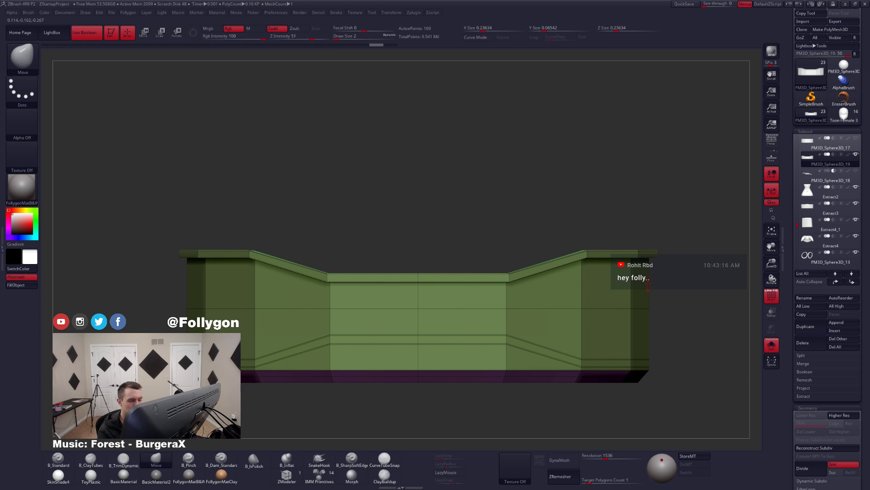
pyautogui.hotkey('ctrl', 'shift', 'f')
pyautogui.click(637, 334)
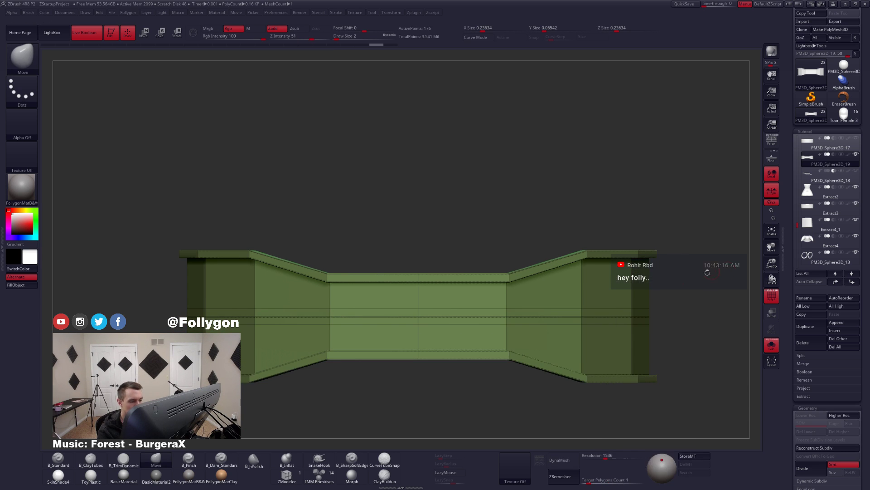
# - Hide the wall between the two trims with a lasso selection and delete the hidden geometry
pyautogui.moveTo(170, 303)
pyautogui.keyDown('ctrl'); pyautogui.keyDown('alt'); pyautogui.keyDown('shift'); pyautogui.mouseDown()
pyautogui.moveTo(455, 292)
pyautogui.moveTo(688, 335)
pyautogui.mouseUp(); pyautogui.keyUp('shift'); pyautogui.keyUp('alt'); pyautogui.keyUp('ctrl')
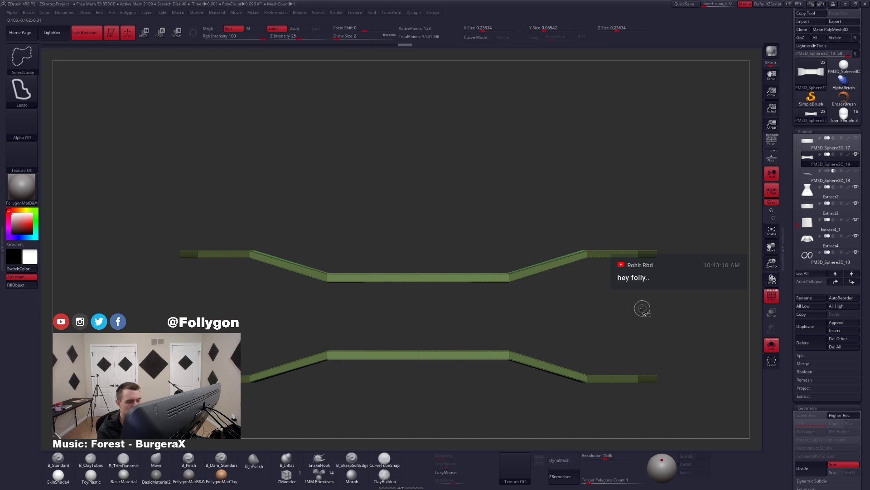
pyautogui.press('space')
pyautogui.moveTo(526, 366); pyautogui.dragTo(534, 379)
pyautogui.hotkey('ctrl', 'shift')
# - Turn on double-sided display for the two remaining trim strips and preview their smoothing
pyautogui.press('space')
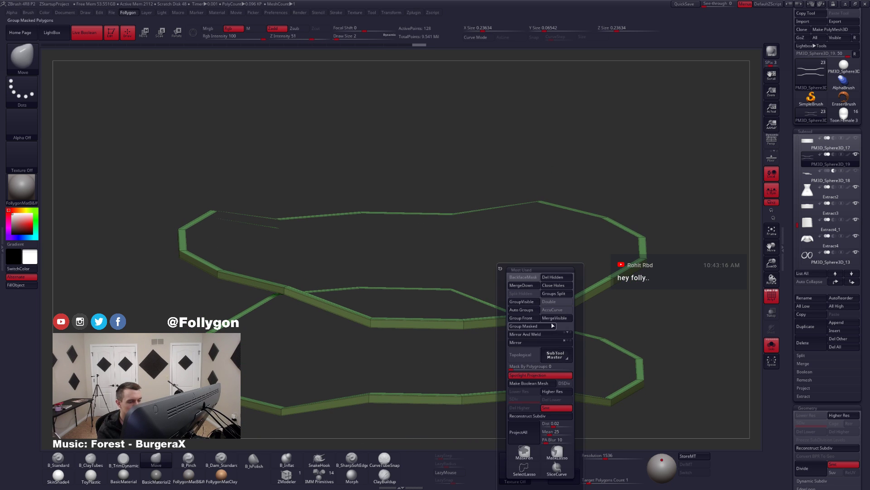
pyautogui.click(567, 302)
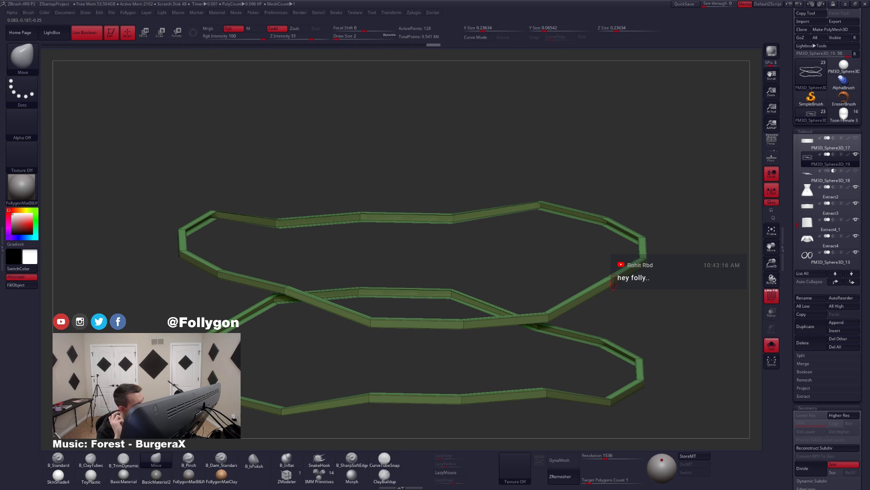
pyautogui.keyDown('alt'); pyautogui.moveTo(539, 321); pyautogui.dragTo(544, 375, button='right'); pyautogui.keyUp('alt')
pyautogui.press('d')
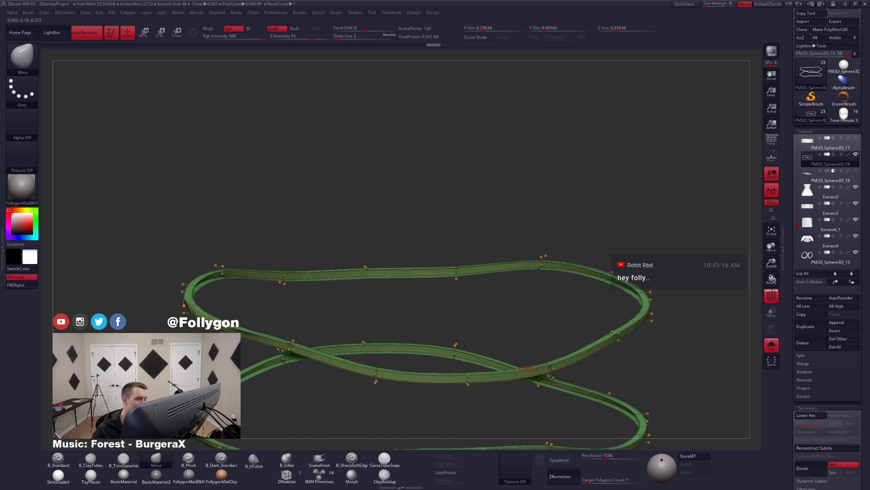
pyautogui.hotkey('shift', 'd')
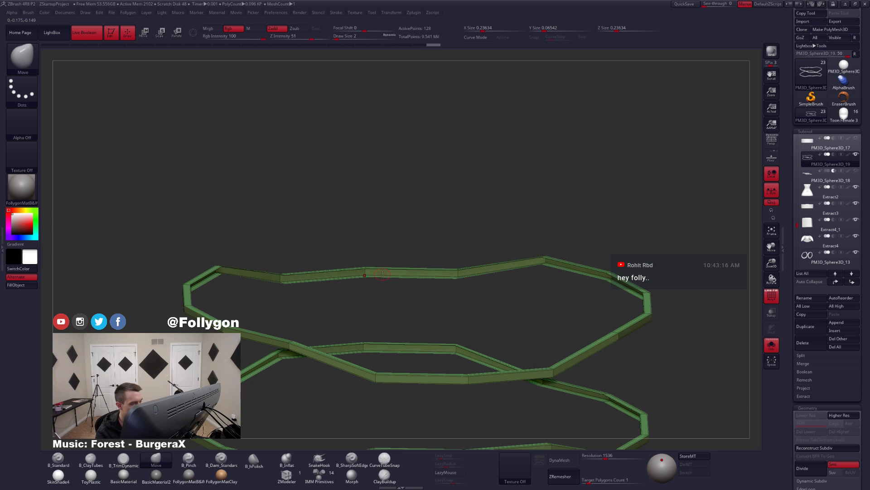
# - Set the ZModeler edge action to Bridge with the Edges target and bridge the open back of the upper trim's first segments
pyautogui.moveTo(382, 274)
pyautogui.keyDown('ctrl'); pyautogui.mouseDown(button='right')
pyautogui.moveTo(382, 322)
pyautogui.moveTo(430, 378)
pyautogui.moveTo(396, 354)
pyautogui.mouseUp(button='right'); pyautogui.keyUp('ctrl')
pyautogui.click(287, 475)
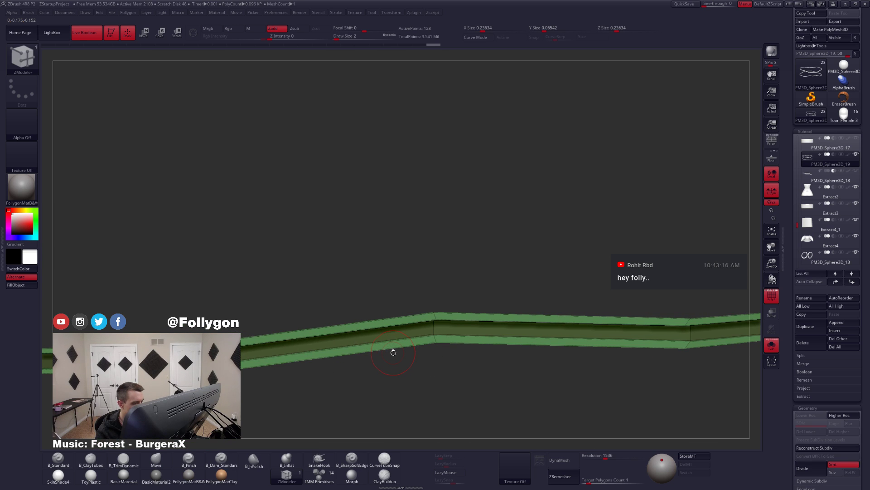
pyautogui.press('space')
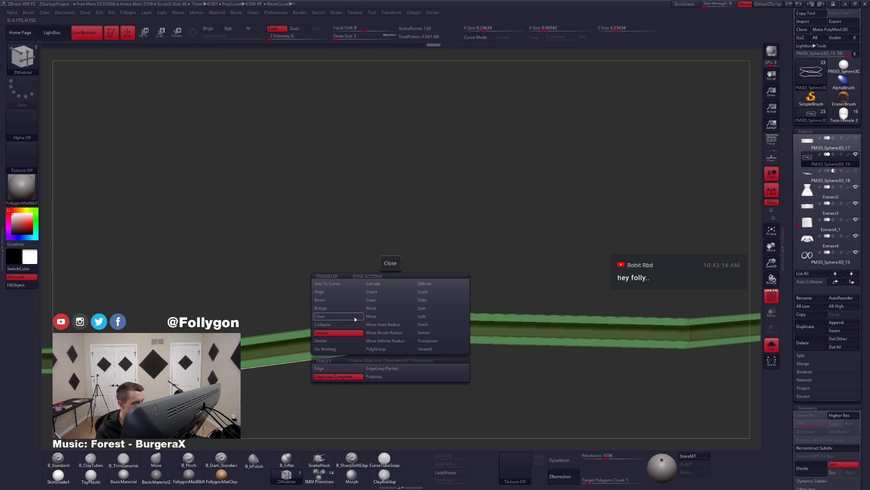
pyautogui.click(342, 307)
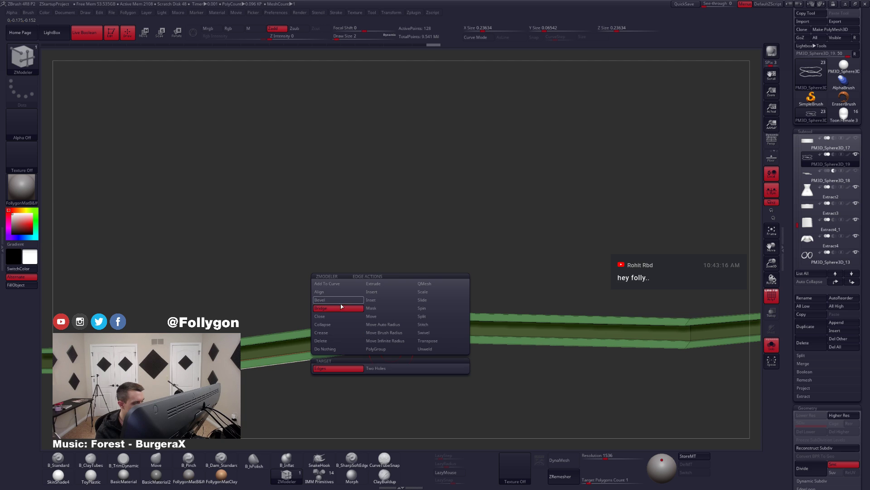
pyautogui.click(346, 324)
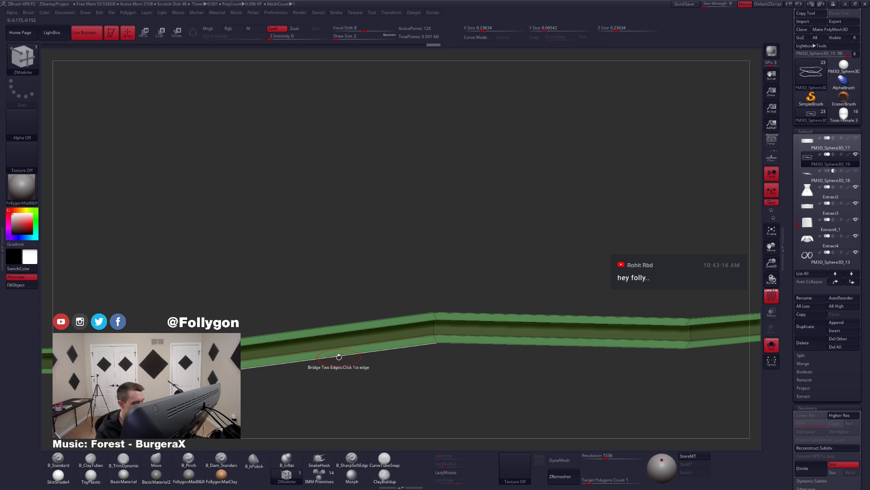
pyautogui.click(339, 357)
pyautogui.click(339, 332)
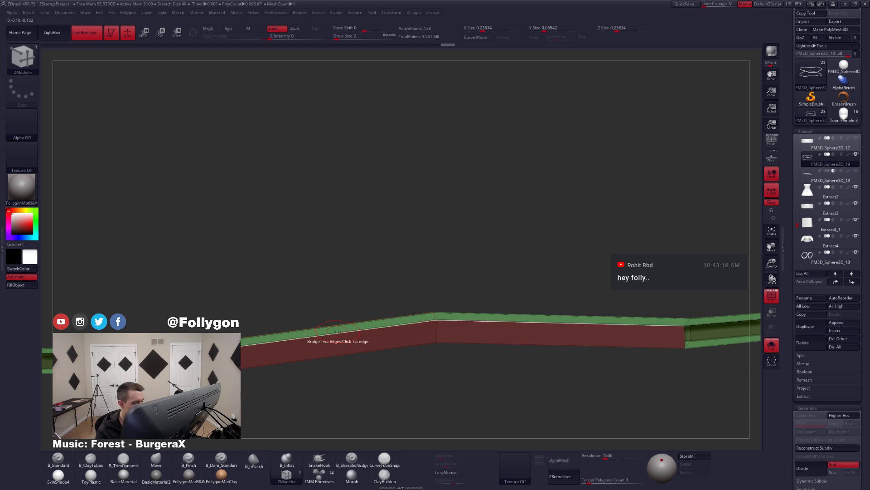
# - Bridge the open back edges of the next adjoining segments around the curve of the upper trim ring
pyautogui.keyDown('alt'); pyautogui.moveTo(312, 355); pyautogui.dragTo(416, 358, button='right'); pyautogui.keyUp('alt')
pyautogui.moveTo(416, 358); pyautogui.dragTo(350, 374)
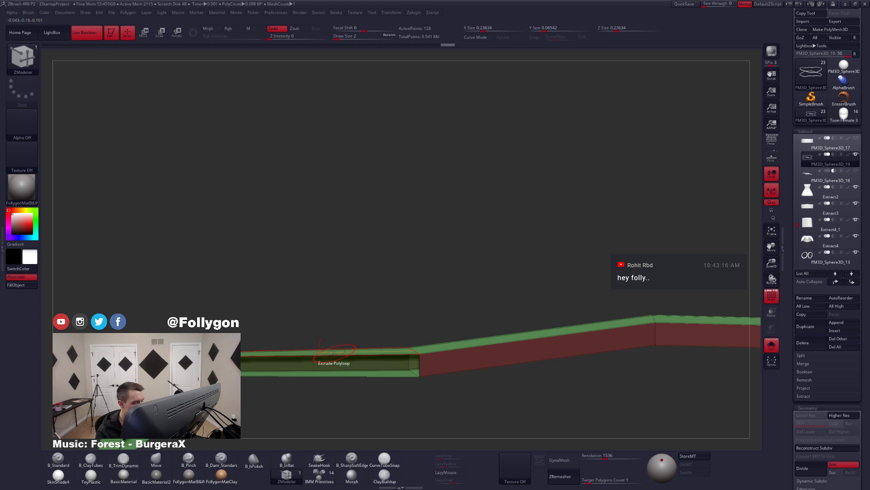
pyautogui.click(339, 355)
pyautogui.keyDown('alt'); pyautogui.moveTo(339, 385); pyautogui.dragTo(365, 398); pyautogui.keyUp('alt')
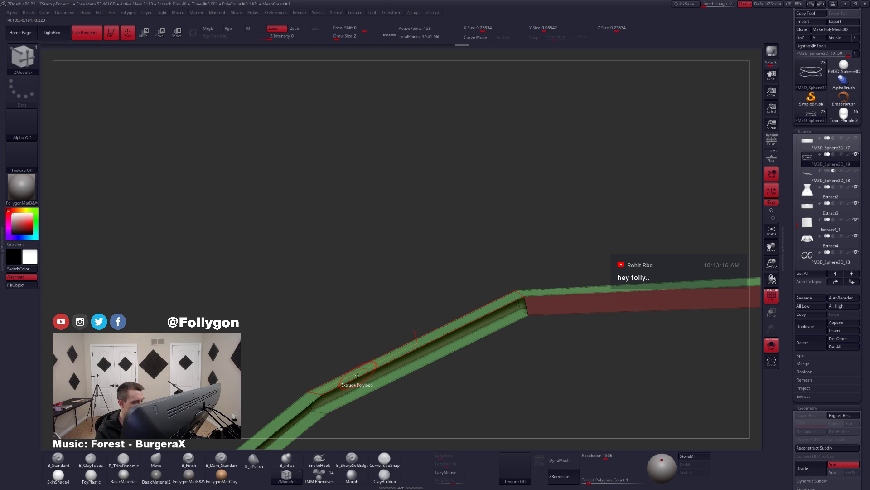
pyautogui.moveTo(358, 374); pyautogui.dragTo(398, 354)
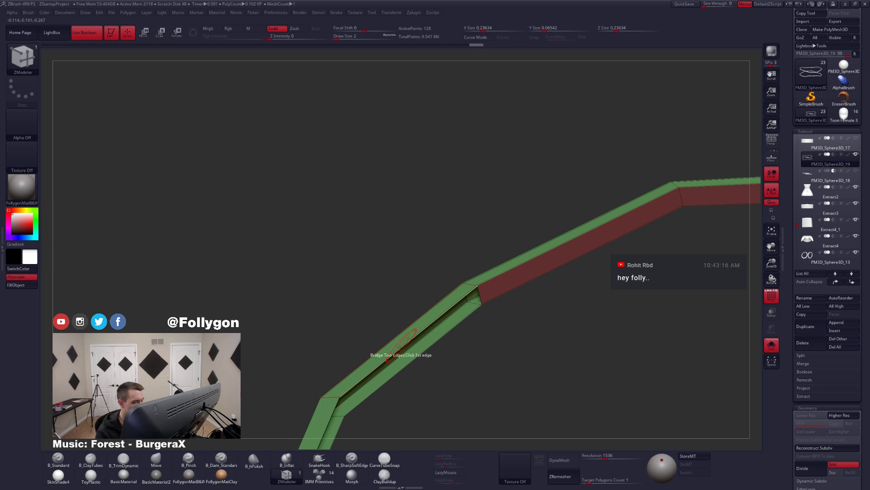
pyautogui.click(396, 350)
pyautogui.click(403, 368)
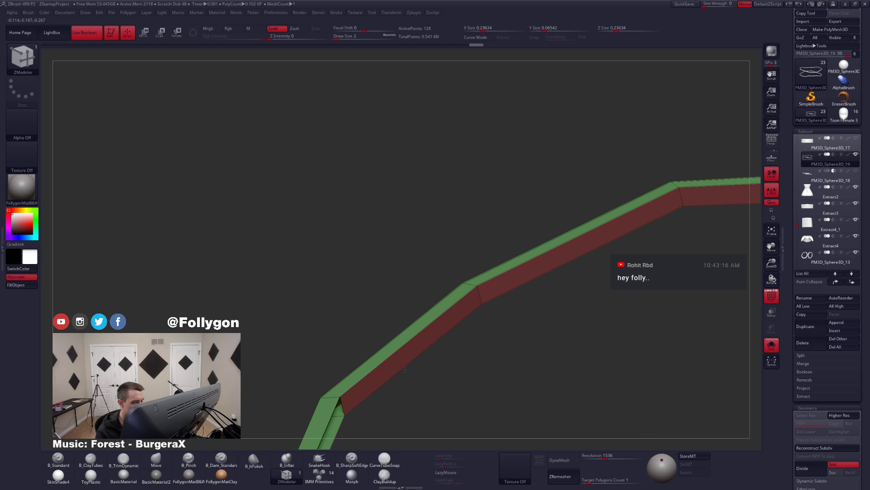
# - Bridge the two steep segments along the side of the upper trim ring and quick-save the project
pyautogui.moveTo(361, 403)
pyautogui.keyDown('ctrl'); pyautogui.mouseDown(button='right')
pyautogui.moveTo(355, 414)
pyautogui.moveTo(453, 291)
pyautogui.mouseUp(button='right'); pyautogui.keyUp('ctrl')
pyautogui.moveTo(416, 336)
pyautogui.mouseDown(button='right')
pyautogui.moveTo(410, 359)
pyautogui.moveTo(415, 337)
pyautogui.mouseUp(button='right')
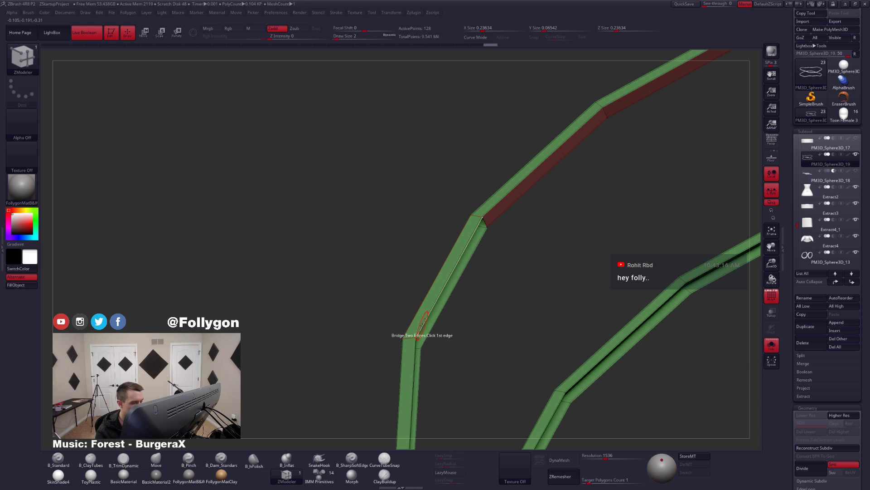
pyautogui.click(422, 322)
pyautogui.click(431, 330)
pyautogui.keyDown('alt'); pyautogui.moveTo(433, 391); pyautogui.dragTo(410, 332, button='right'); pyautogui.keyUp('alt')
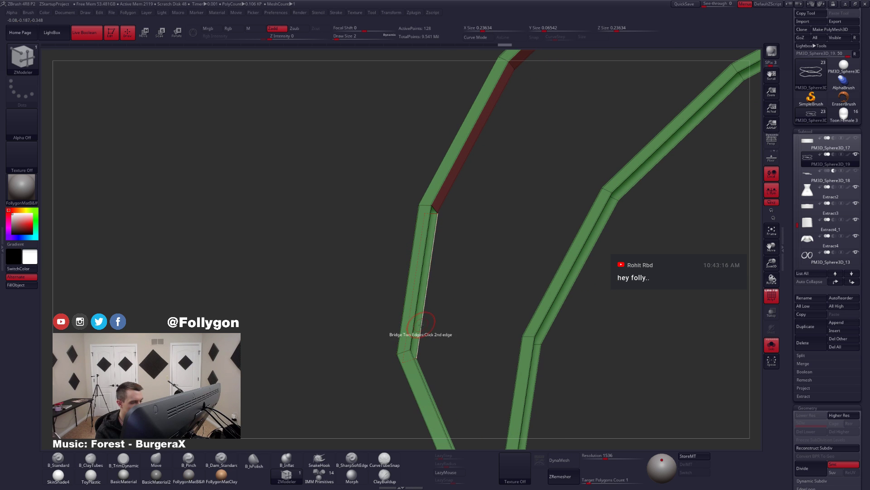
pyautogui.click(420, 323)
pyautogui.click(690, 6)
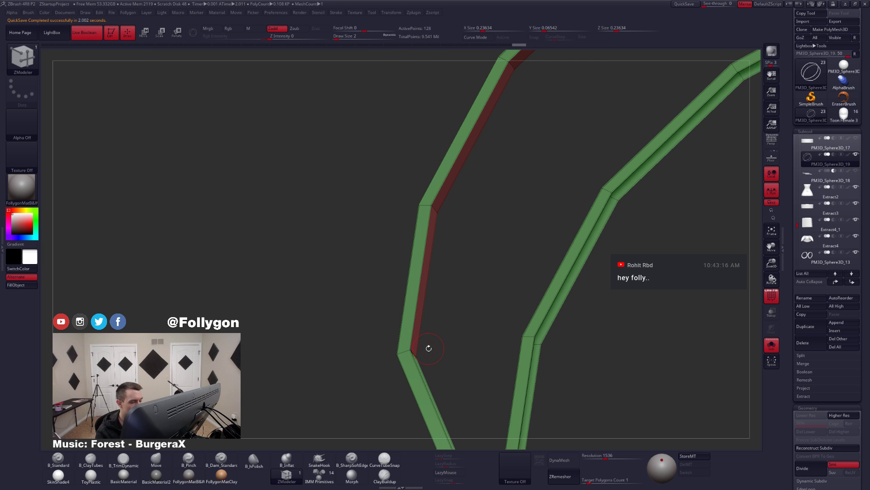
# - Bridge the remaining open segments past the side bend to finish the back of the first trim ring
pyautogui.moveTo(428, 349); pyautogui.dragTo(398, 299)
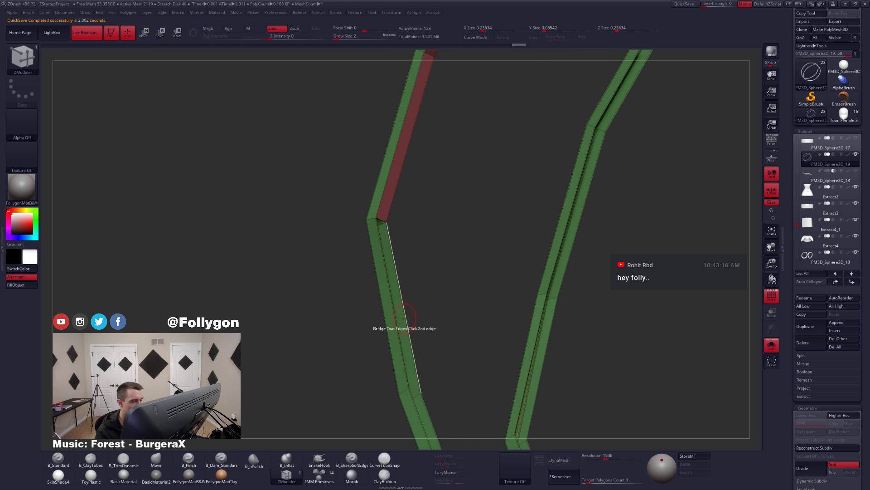
pyautogui.moveTo(390, 354); pyautogui.dragTo(348, 319)
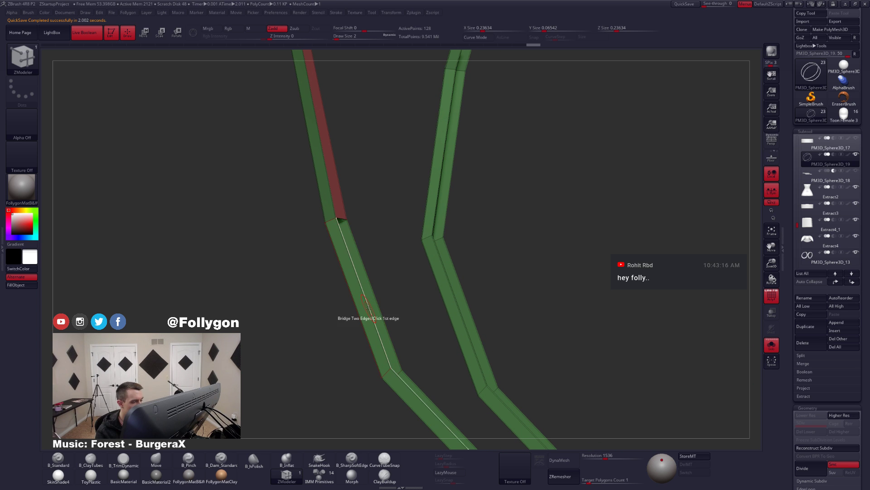
pyautogui.moveTo(371, 313)
pyautogui.mouseDown()
pyautogui.moveTo(369, 326)
pyautogui.moveTo(368, 313)
pyautogui.mouseUp()
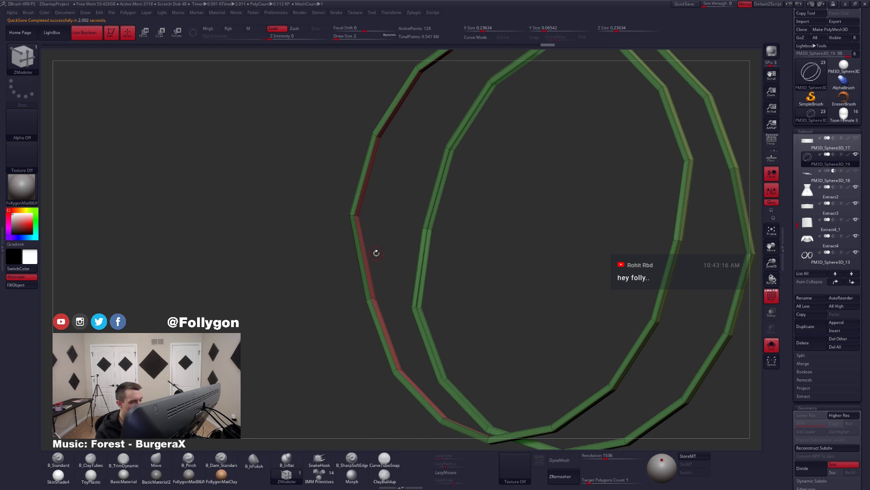
# - Close the open back of the second trim ring to match the first one
pyautogui.press('space')
pyautogui.click(385, 314)
pyautogui.moveTo(424, 337); pyautogui.dragTo(439, 246)
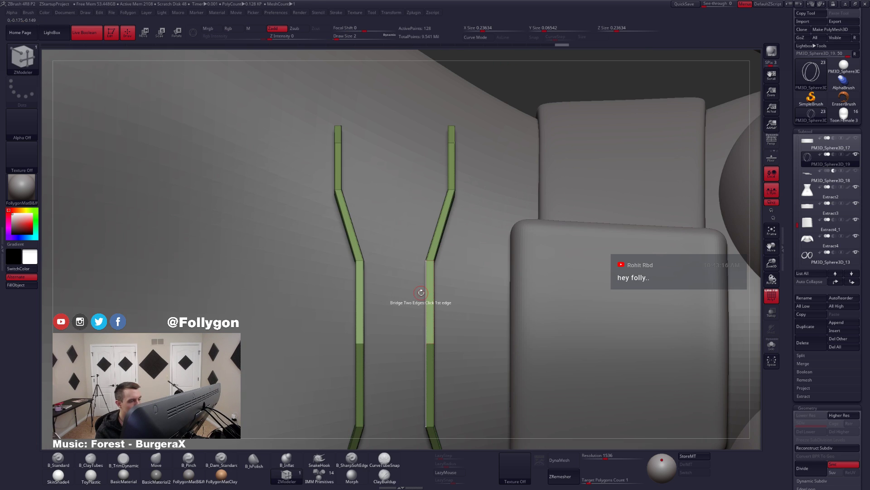
pyautogui.press('f')
# - Set the ZModeler edge action to Crease with the EdgeLoop Complete target and crease a border edge loop of the upper trim
pyautogui.moveTo(354, 254); pyautogui.dragTo(465, 326)
pyautogui.keyDown('alt'); pyautogui.moveTo(449, 279); pyautogui.dragTo(459, 283); pyautogui.keyUp('alt')
pyautogui.press('space')
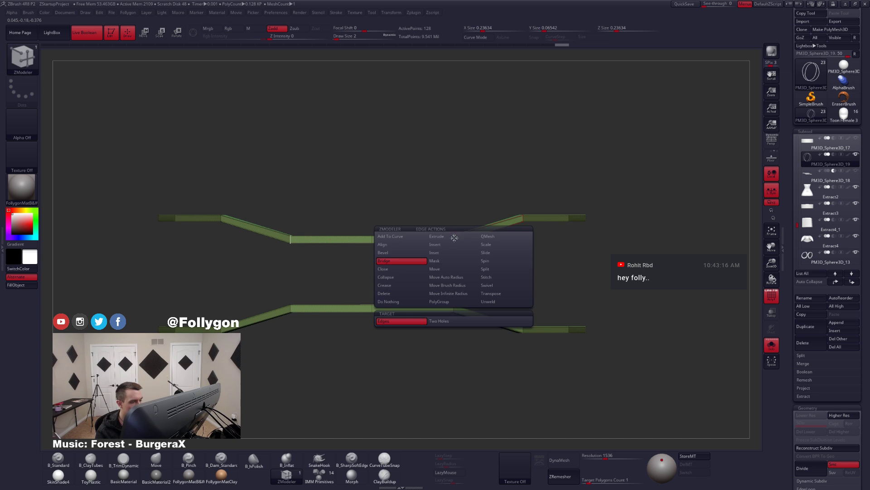
pyautogui.click(392, 285)
pyautogui.keyDown('alt'); pyautogui.moveTo(433, 272); pyautogui.dragTo(458, 249); pyautogui.keyUp('alt')
pyautogui.click(581, 202)
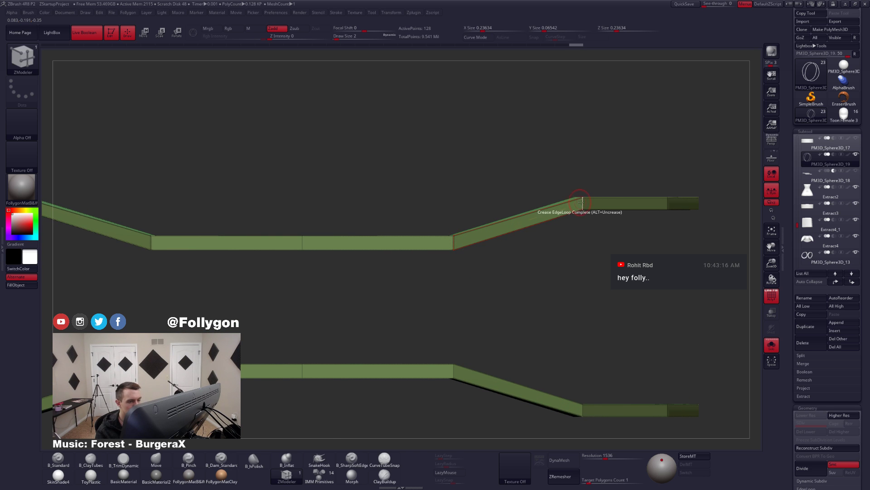
# - Crease the outer top edge loop of the upper trim ring and preview the smoothing with Dynamic Subdivision
pyautogui.moveTo(548, 266); pyautogui.dragTo(436, 319)
pyautogui.moveTo(435, 319); pyautogui.dragTo(464, 334, button='right')
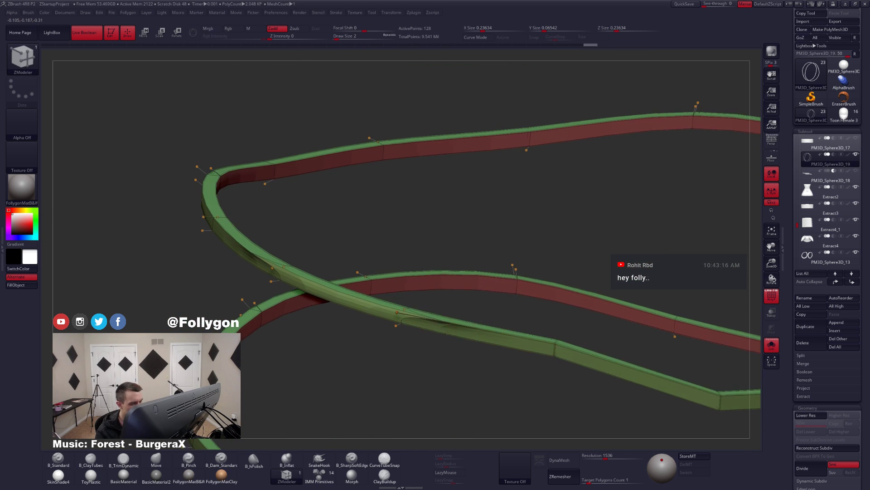
pyautogui.hotkey('shift', 'd')
pyautogui.click(431, 317)
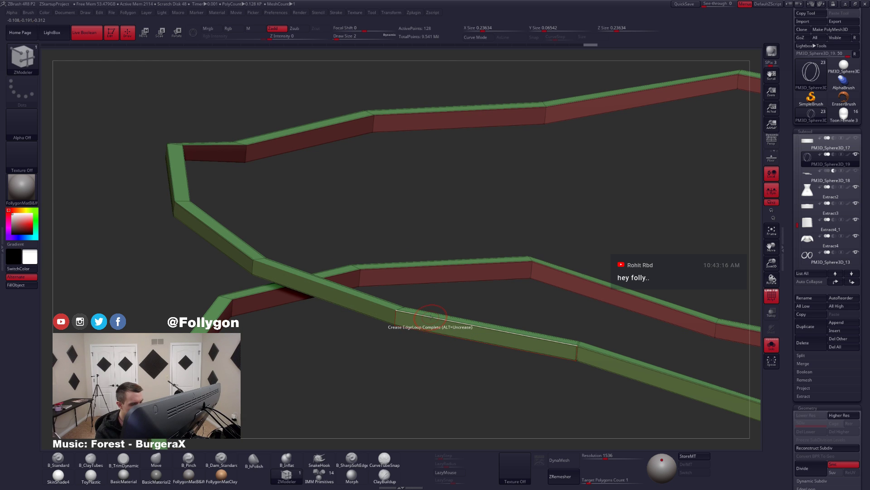
pyautogui.hotkey('ctrl', 'd')
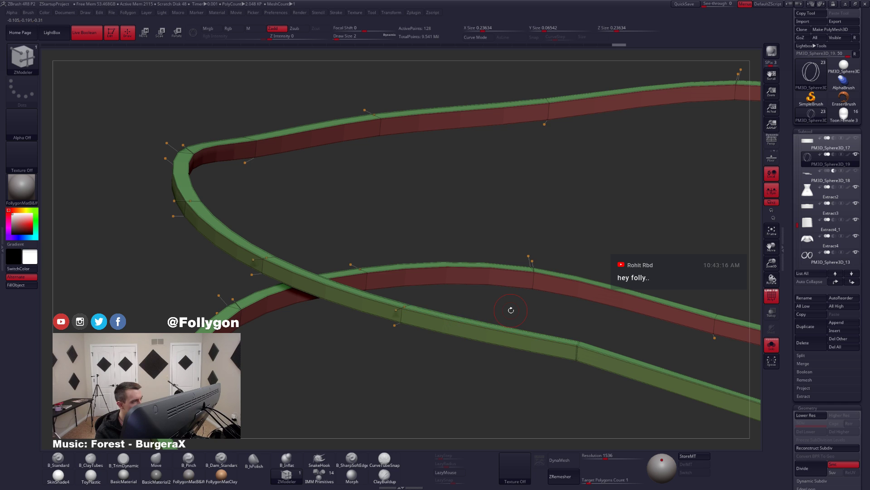
# - Copy the closed and creased upper trim ring to the lower half with Mirror And Weld
pyautogui.moveTo(511, 310); pyautogui.dragTo(502, 339)
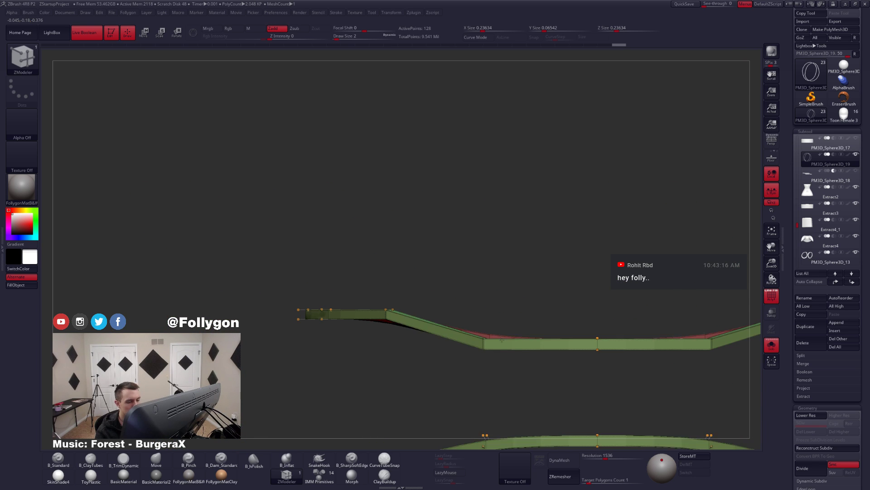
pyautogui.keyDown('alt'); pyautogui.moveTo(501, 339); pyautogui.dragTo(465, 312, button='right'); pyautogui.keyUp('alt')
pyautogui.hotkey('shift', 'q')
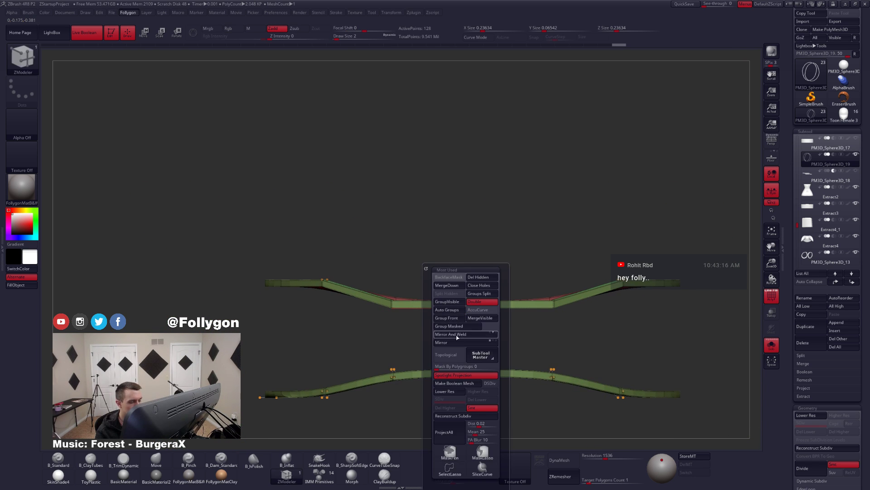
# - Mirror and weld the two trim loops, checking their shape at the lowest and smoothed subdivision levels
pyautogui.click(446, 334)
pyautogui.keyDown('alt'); pyautogui.moveTo(519, 304); pyautogui.dragTo(476, 303, button='right'); pyautogui.keyUp('alt')
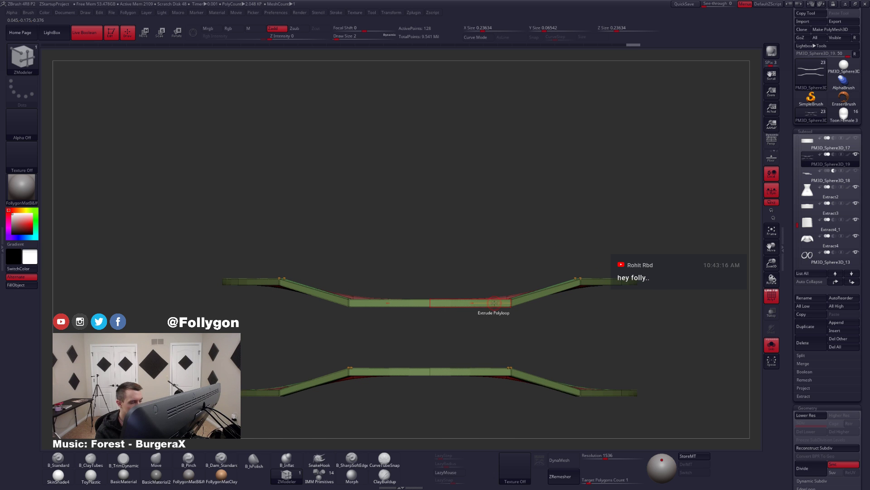
pyautogui.press('space')
pyautogui.click(475, 335)
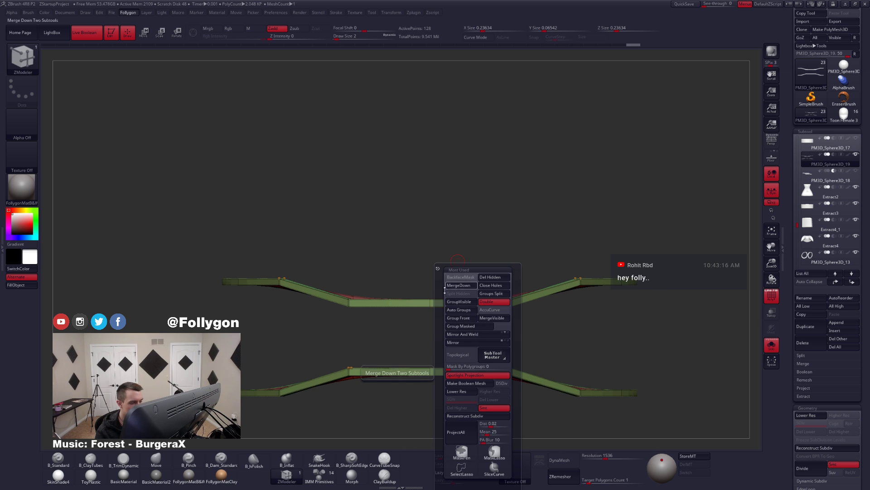
pyautogui.moveTo(348, 303); pyautogui.dragTo(552, 347, button='right')
pyautogui.hotkey('shift', 'd')
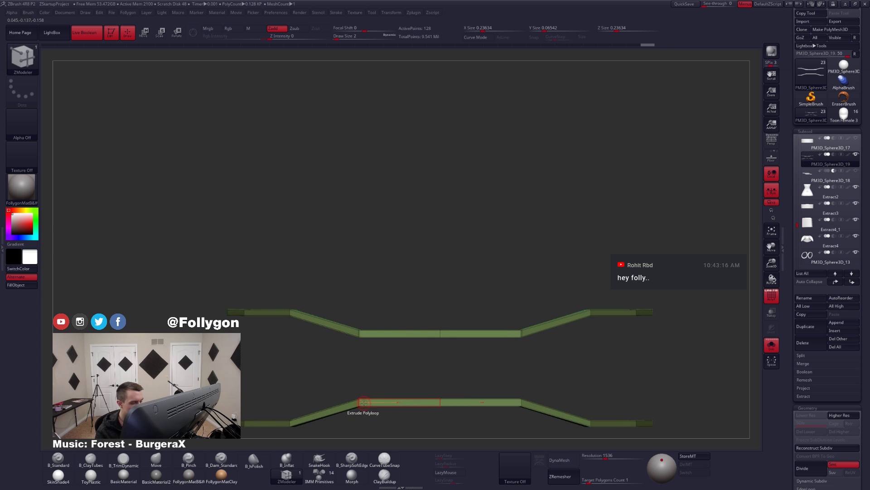
pyautogui.press('d')
pyautogui.moveTo(356, 356); pyautogui.dragTo(392, 372)
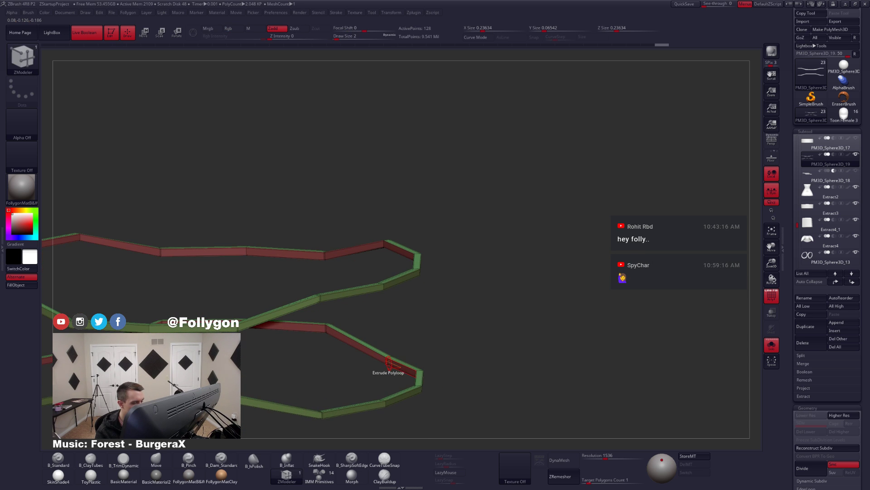
pyautogui.press('d')
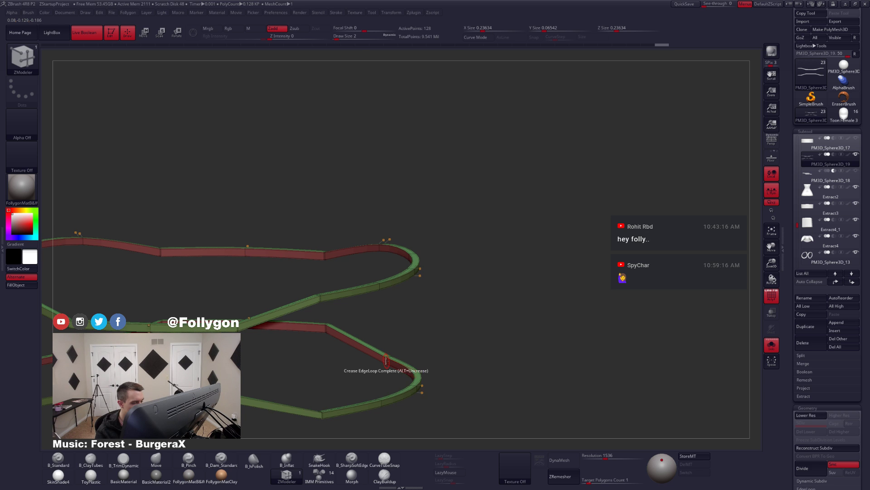
pyautogui.keyDown('alt'); pyautogui.moveTo(381, 347); pyautogui.dragTo(452, 342); pyautogui.keyUp('alt')
# - Show the band PM3D_Sphere3D_17 with the trim loops, set the loops to boolean subtraction, and turn off Live Boolean
pyautogui.hotkey('alt', 's')
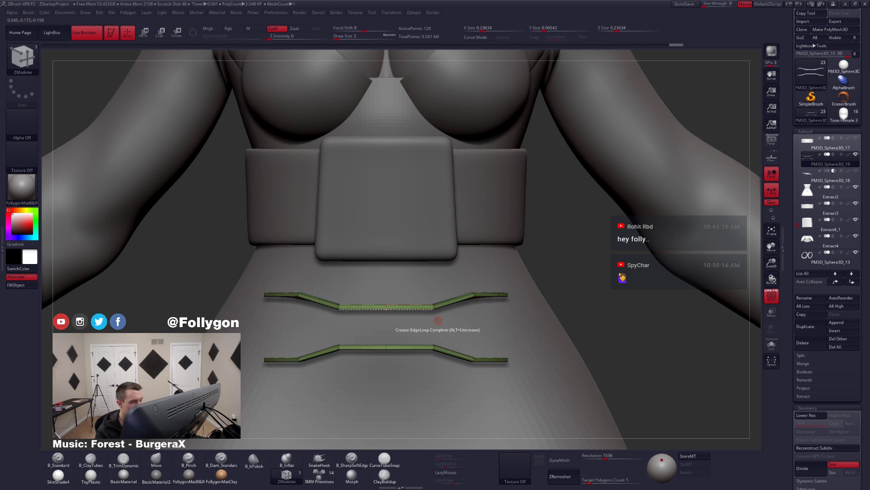
pyautogui.click(772, 189)
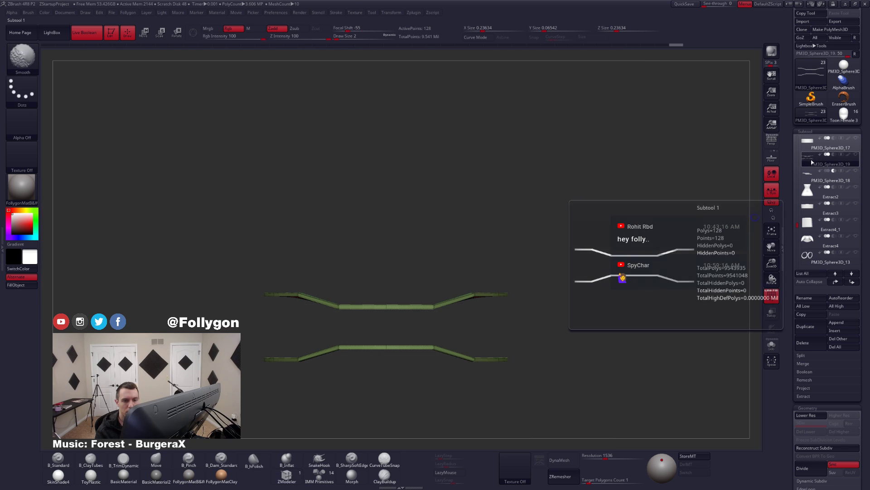
pyautogui.click(812, 150)
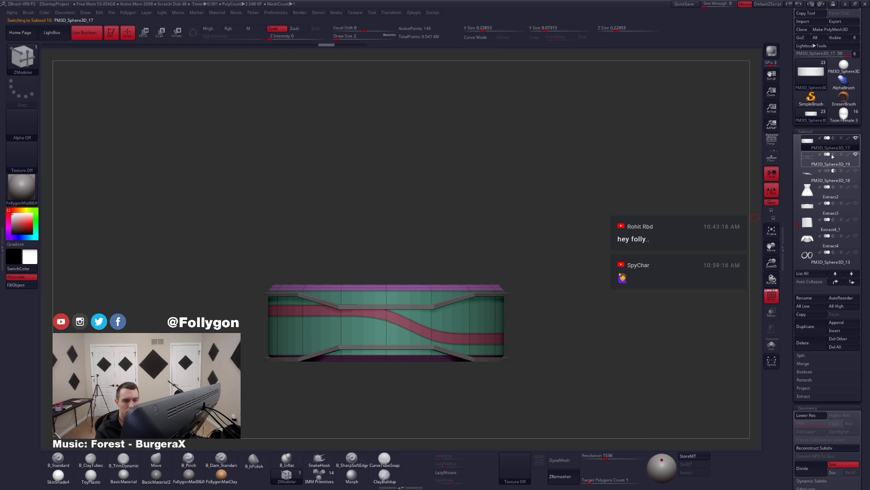
pyautogui.click(832, 156)
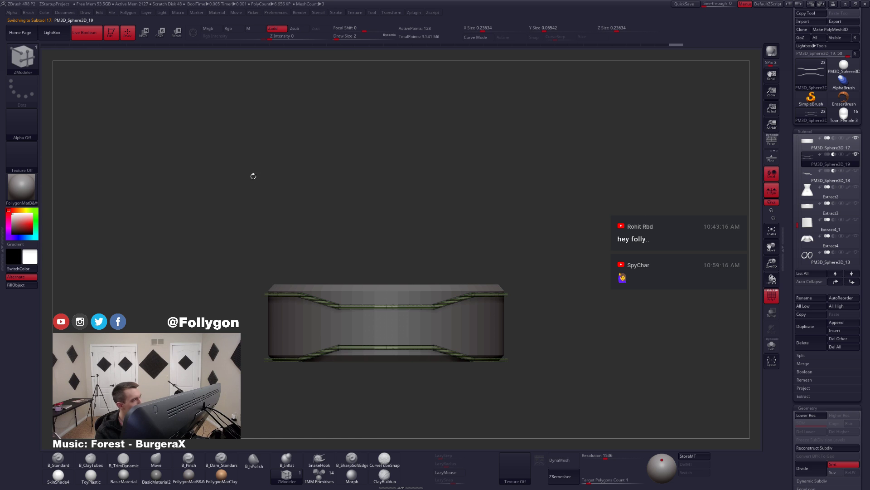
pyautogui.click(98, 36)
# - Extrude the inner polyloops of both trim loops at the lowest subdivision to thicken them, then mirror and weld the mesh
pyautogui.moveTo(344, 213); pyautogui.dragTo(412, 311)
pyautogui.hotkey('shift', 'd')
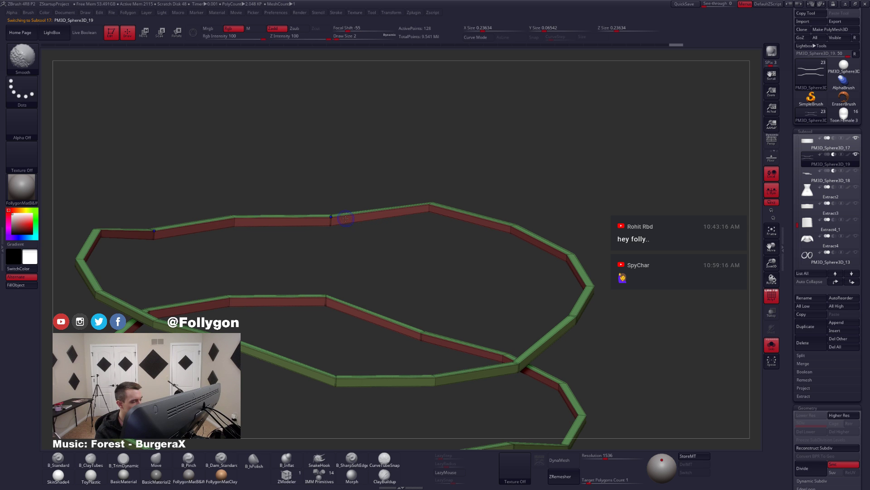
pyautogui.press('space')
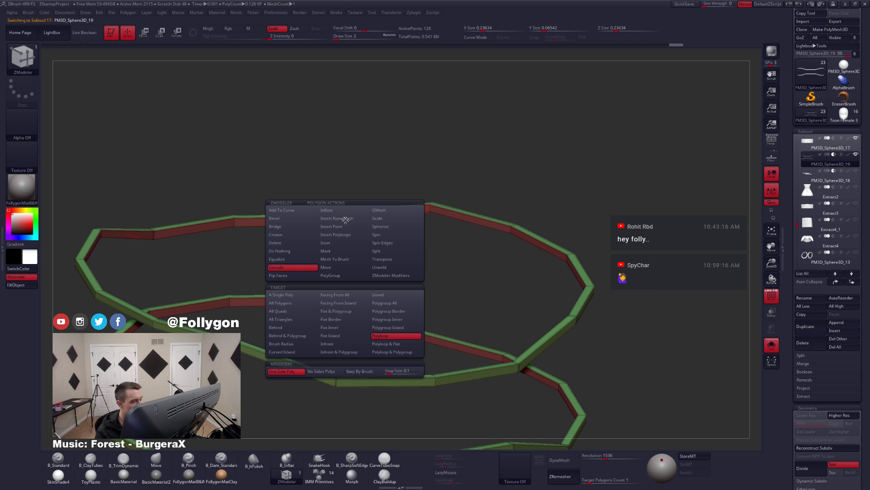
pyautogui.moveTo(346, 219); pyautogui.dragTo(353, 267)
pyautogui.hotkey('ctrl', 'shift', 'f')
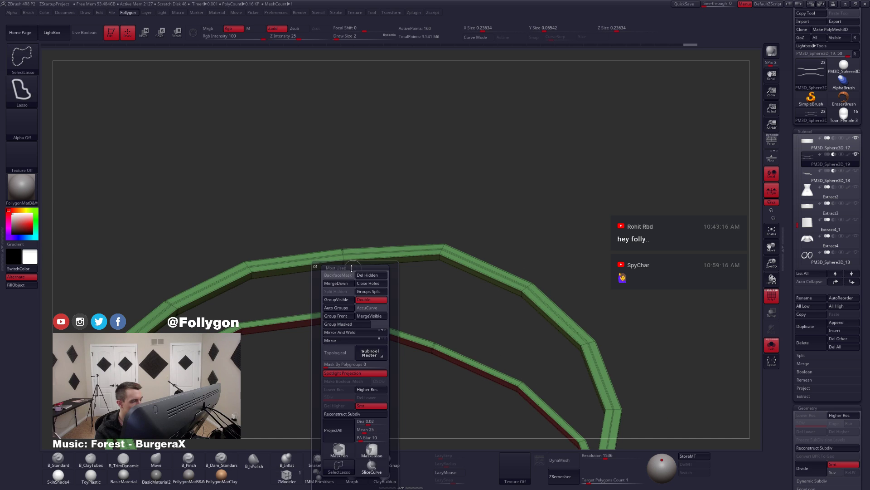
pyautogui.click(346, 333)
# - Examine the centre seam of the thickened loops up close, comparing the smoothed and lowest subdivision levels
pyautogui.hotkey('shift', 'd')
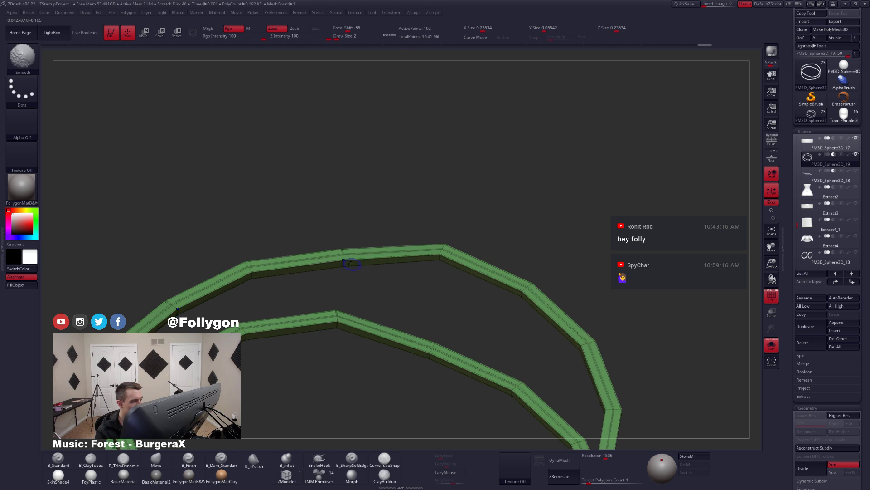
pyautogui.moveTo(368, 290); pyautogui.dragTo(389, 302)
pyautogui.press('d')
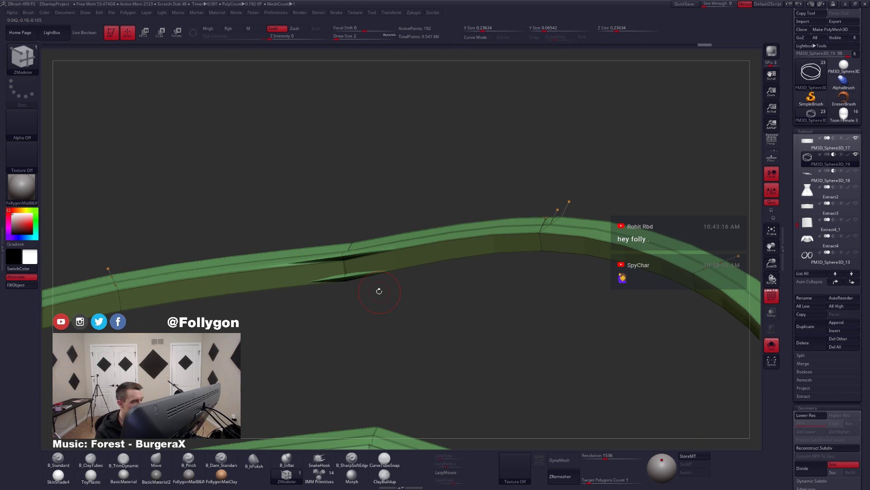
pyautogui.click(365, 274)
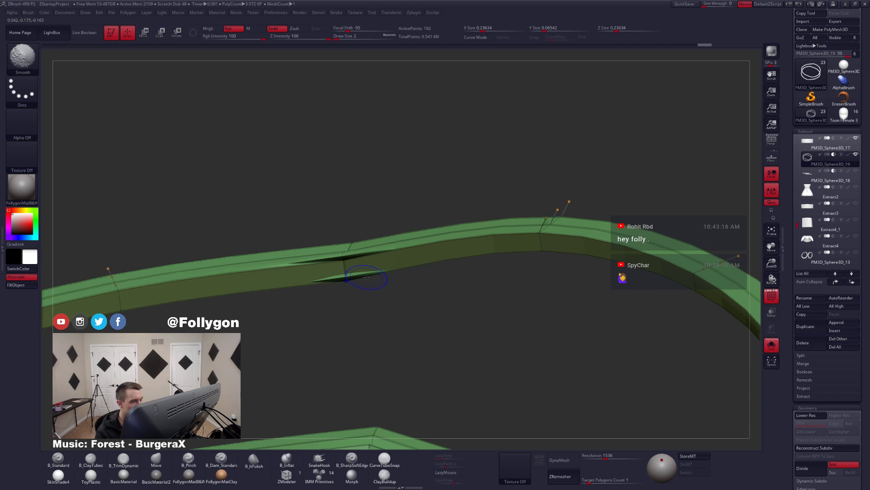
pyautogui.moveTo(365, 275)
pyautogui.mouseDown(button='right')
pyautogui.moveTo(376, 309)
pyautogui.moveTo(372, 276)
pyautogui.mouseUp(button='right')
pyautogui.hotkey('shift', 'd')
pyautogui.press('space')
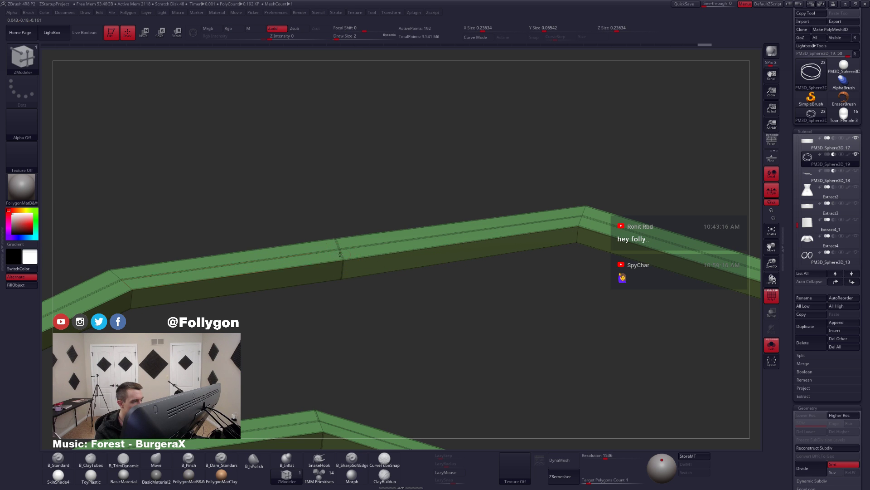
# - Mirror and weld the thickened trim loops again from the straight-on view
pyautogui.press('d')
pyautogui.keyDown('ctrl'); pyautogui.moveTo(342, 259); pyautogui.dragTo(241, 168, button='right'); pyautogui.keyUp('ctrl')
pyautogui.moveTo(426, 255)
pyautogui.keyDown('alt'); pyautogui.mouseDown(button='right')
pyautogui.moveTo(488, 311)
pyautogui.moveTo(412, 200)
pyautogui.moveTo(439, 237)
pyautogui.moveTo(393, 219)
pyautogui.moveTo(403, 209)
pyautogui.moveTo(334, 250)
pyautogui.moveTo(325, 235)
pyautogui.moveTo(348, 249)
pyautogui.mouseUp(button='right'); pyautogui.keyUp('alt')
pyautogui.hotkey('shift', 'd')
pyautogui.press('d')
pyautogui.hotkey('ctrl', 'shift', 'f')
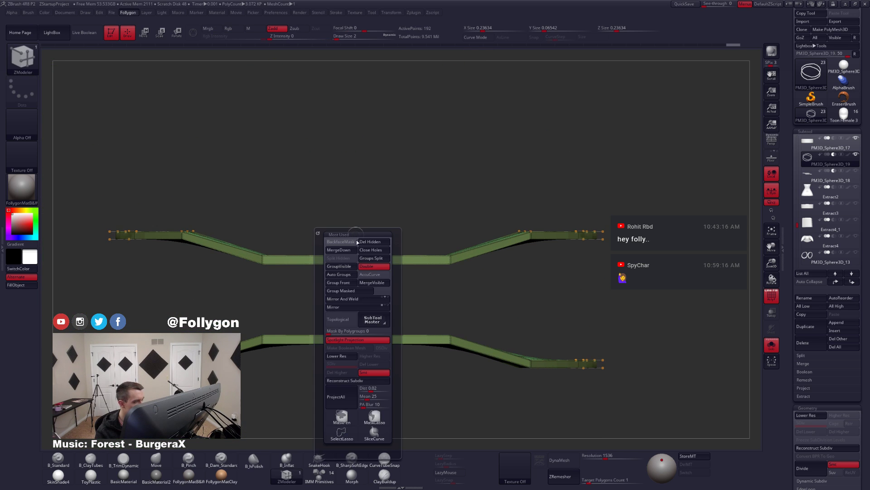
pyautogui.click(350, 300)
# - Inspect the welded trim loops from several angles at the lowest and smoothed subdivision levels
pyautogui.moveTo(481, 260); pyautogui.dragTo(331, 305, button='right')
pyautogui.hotkey('shift', 'f')
pyautogui.hotkey('shift', 'd')
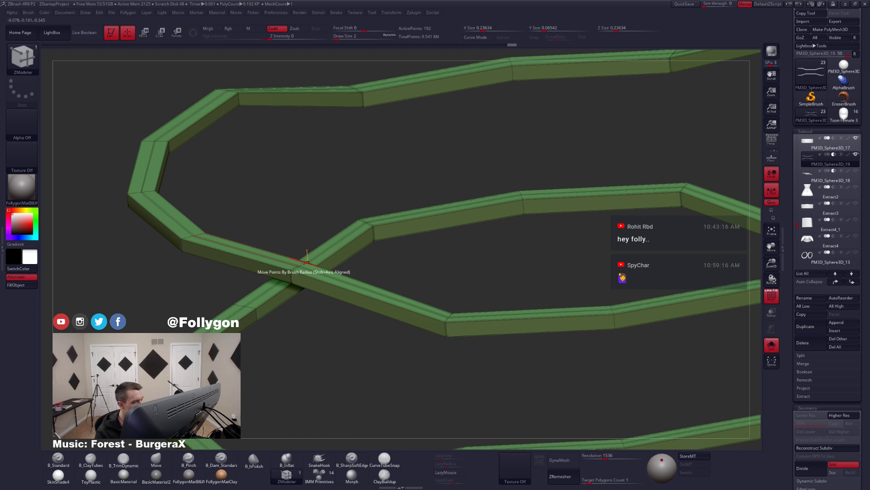
pyautogui.press('f')
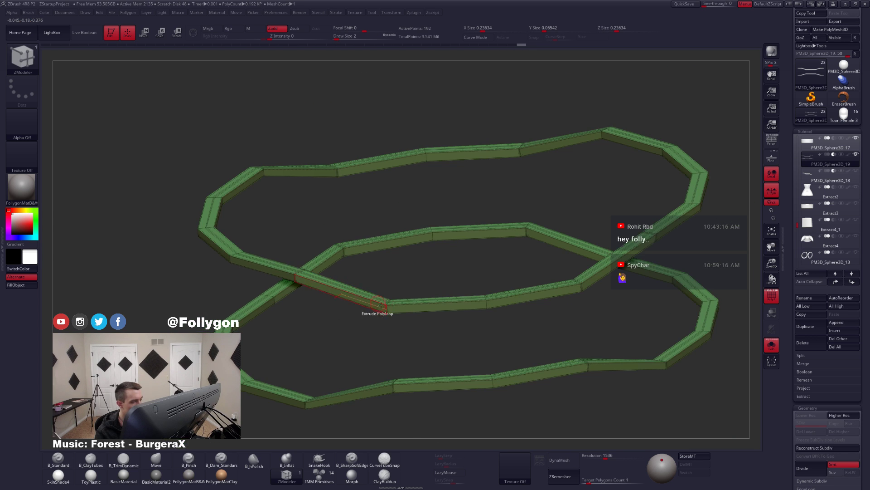
pyautogui.moveTo(372, 312); pyautogui.dragTo(379, 305, button='right')
pyautogui.press('d')
pyautogui.moveTo(396, 223); pyautogui.dragTo(291, 180, button='right')
pyautogui.hotkey('ctrl', 'shift', 'f')
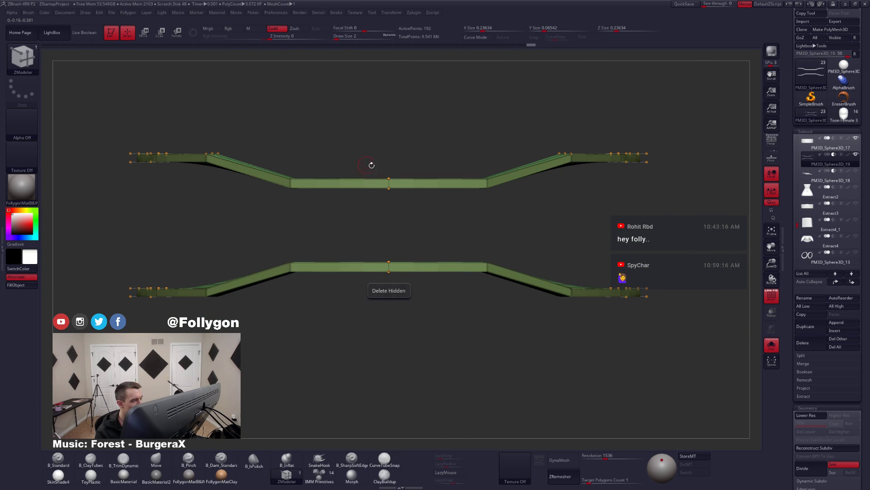
# - Hide the polygon wireframe, select the band PM3D_Sphere3D_17, and turn on Live Boolean to preview the cut grooves
pyautogui.moveTo(434, 250); pyautogui.dragTo(632, 264, button='right')
pyautogui.hotkey('shift', 'f')
pyautogui.click(806, 141)
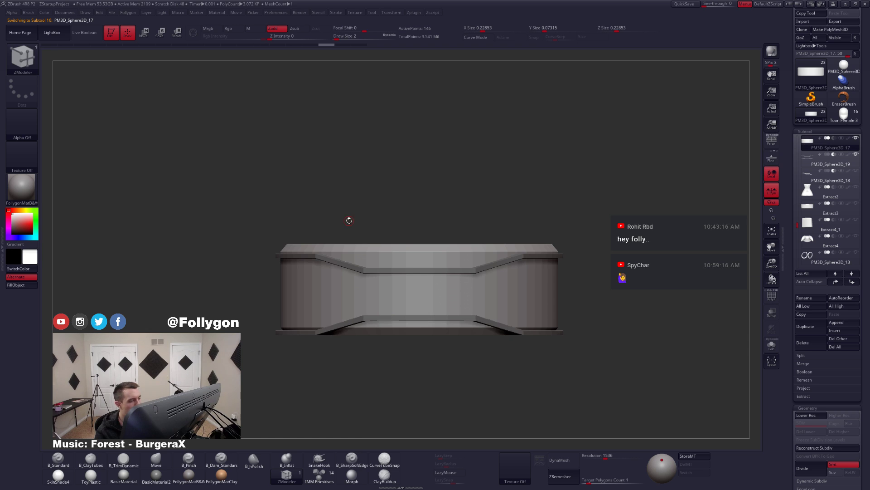
pyautogui.click(85, 32)
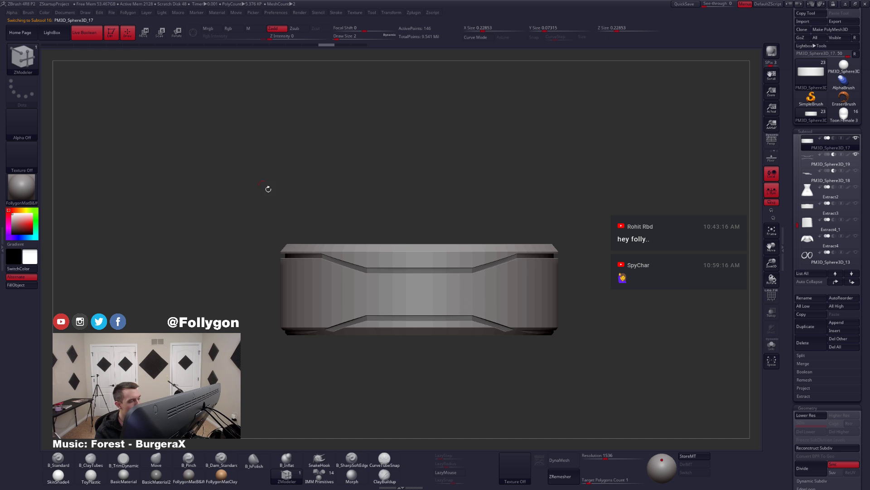
pyautogui.moveTo(337, 240); pyautogui.dragTo(424, 253, button='right')
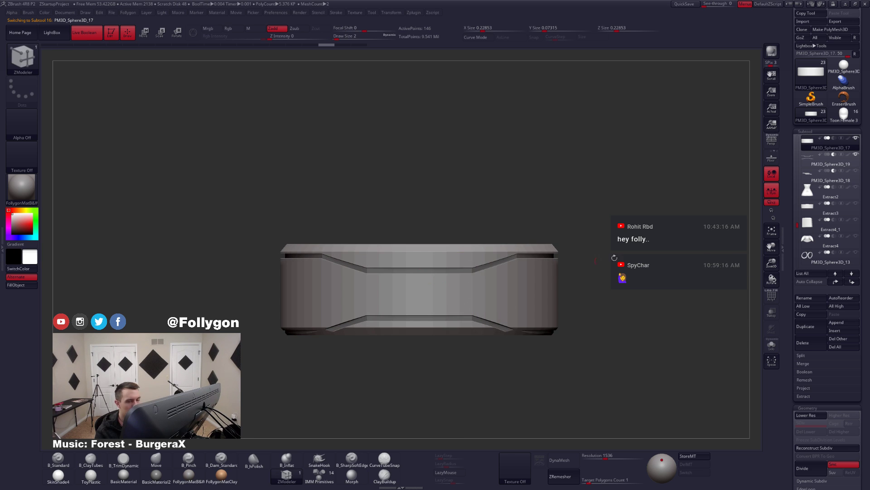
# - Select the trim loops, mask the upper one, and move the lower loop slightly up so its groove fully cuts the band
pyautogui.click(809, 160)
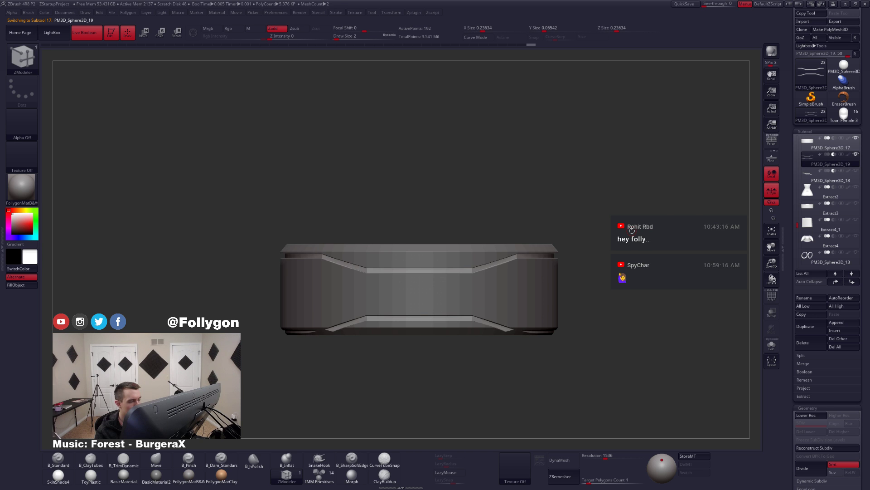
pyautogui.moveTo(467, 325); pyautogui.dragTo(499, 316, button='right')
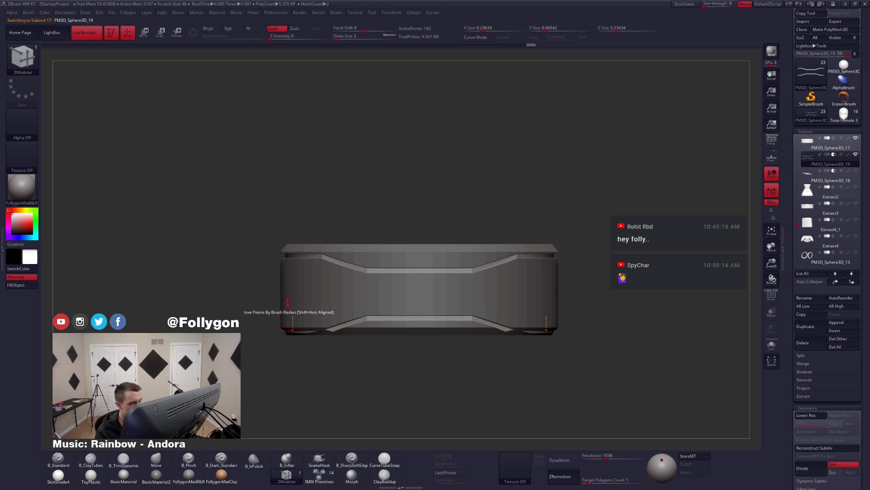
pyautogui.press('ctrl')
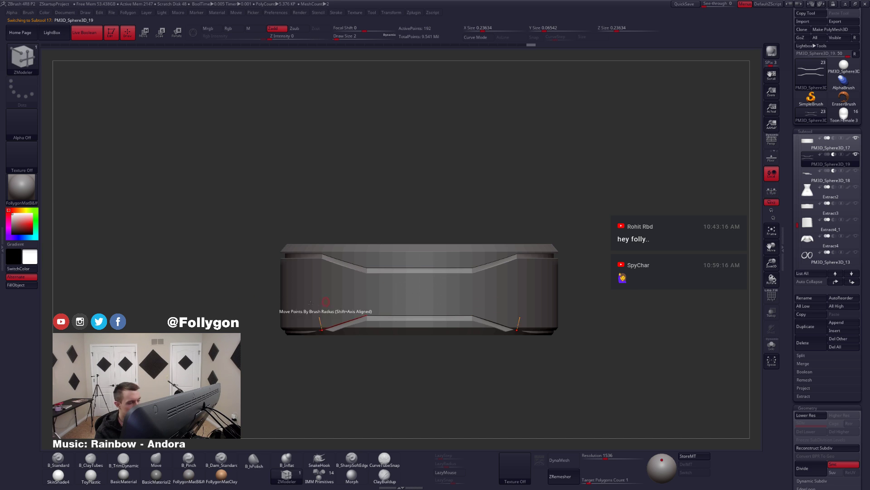
pyautogui.press('ctrl')
pyautogui.keyDown('ctrl'); pyautogui.moveTo(359, 423); pyautogui.dragTo(668, 314); pyautogui.keyUp('ctrl')
pyautogui.keyDown('ctrl'); pyautogui.click(508, 364); pyautogui.keyUp('ctrl')
pyautogui.press('w')
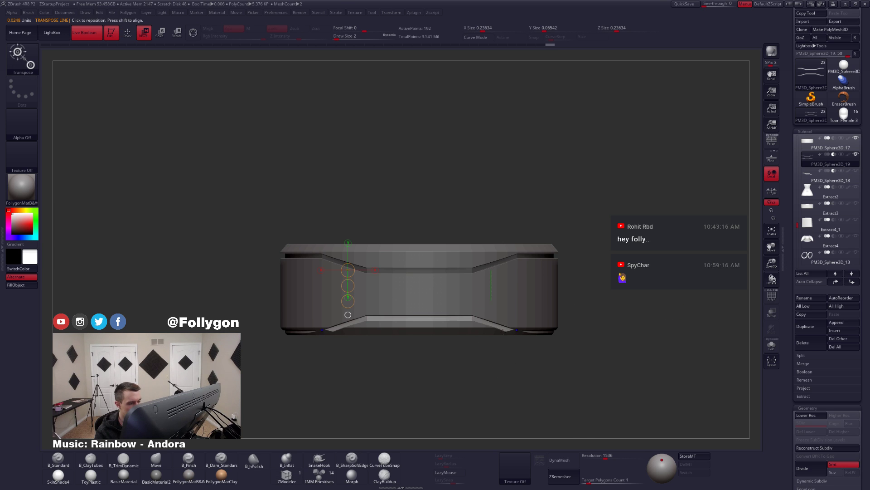
pyautogui.moveTo(503, 332); pyautogui.dragTo(502, 395)
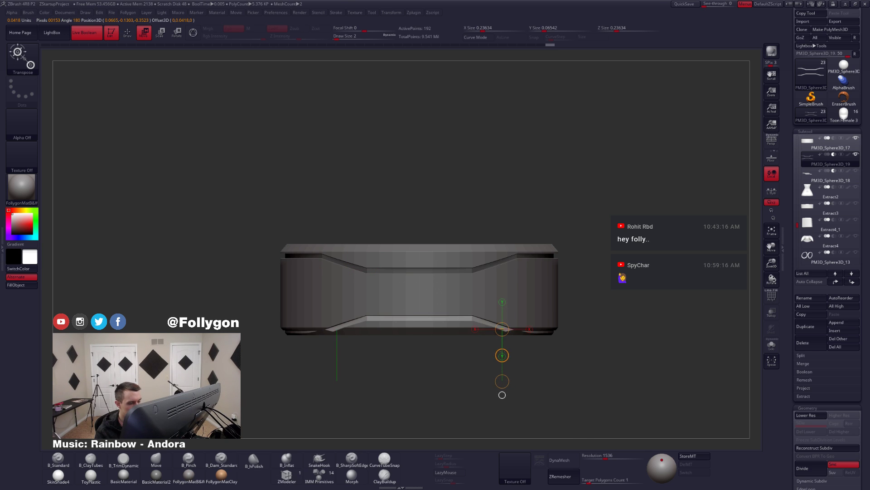
pyautogui.moveTo(504, 352); pyautogui.dragTo(503, 344)
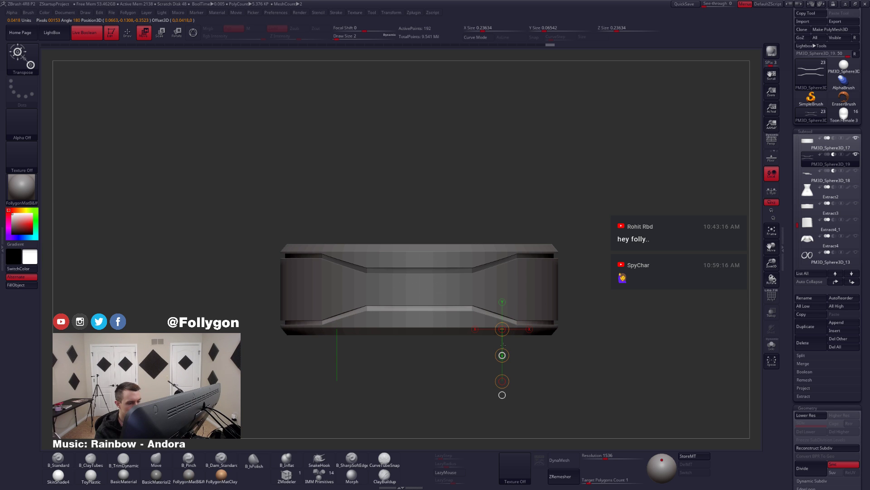
pyautogui.press('q')
pyautogui.moveTo(357, 319); pyautogui.dragTo(405, 329, button='right')
pyautogui.moveTo(405, 328); pyautogui.dragTo(308, 338)
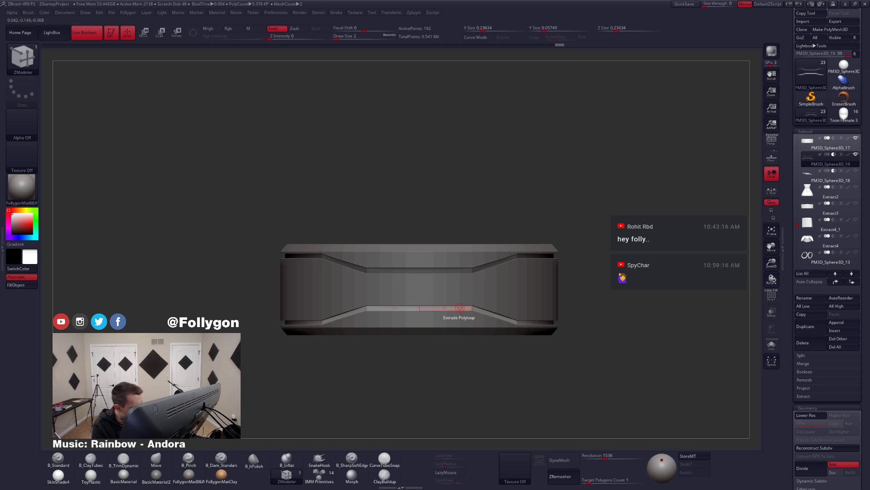
pyautogui.click(510, 330)
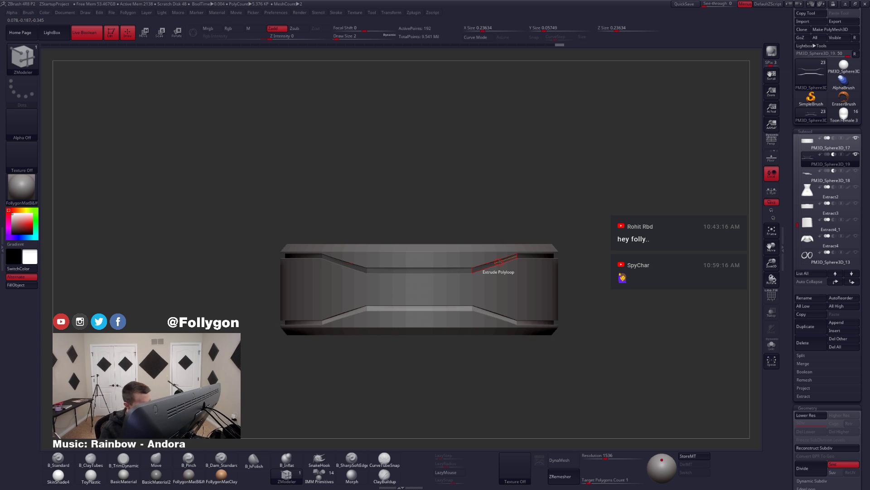
# - Isolate the trim loops and scale them up from their centre to about 0.265 wide
pyautogui.press('e')
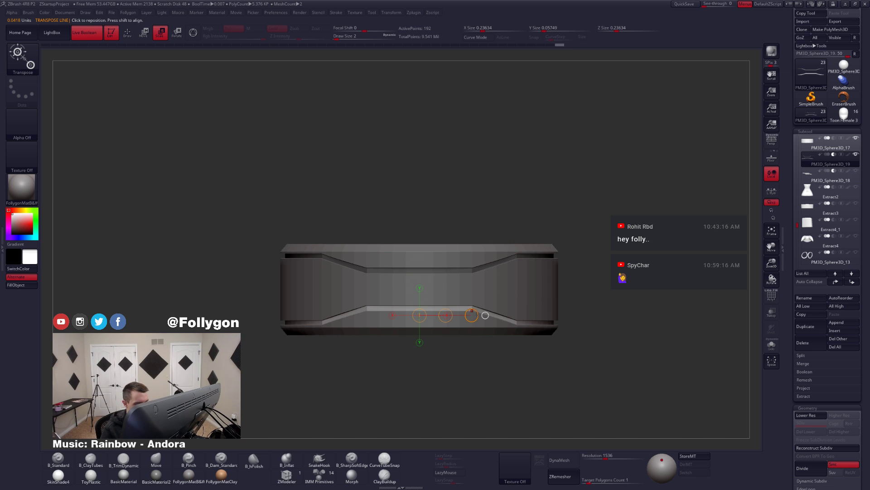
pyautogui.moveTo(478, 313); pyautogui.dragTo(536, 315)
pyautogui.hotkey('ctrl', 'z')
pyautogui.hotkey('alt', 's')
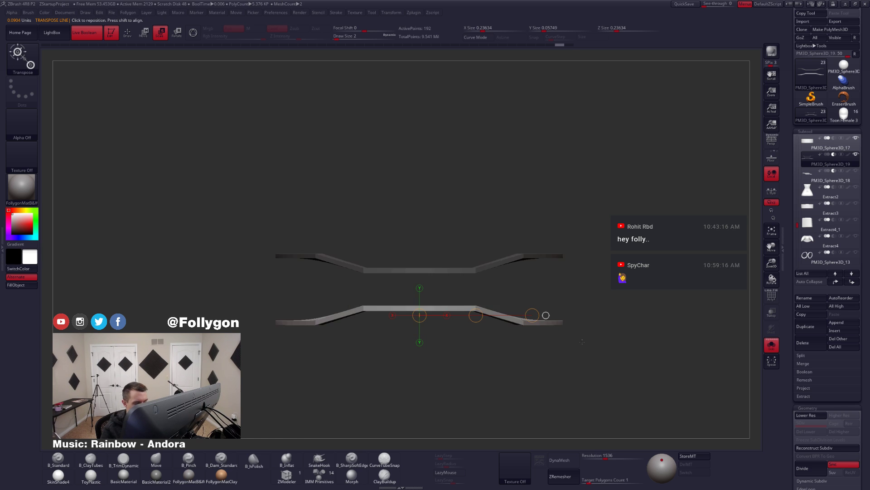
pyautogui.hotkey('shift', 'f')
pyautogui.hotkey('ctrl', 'z')
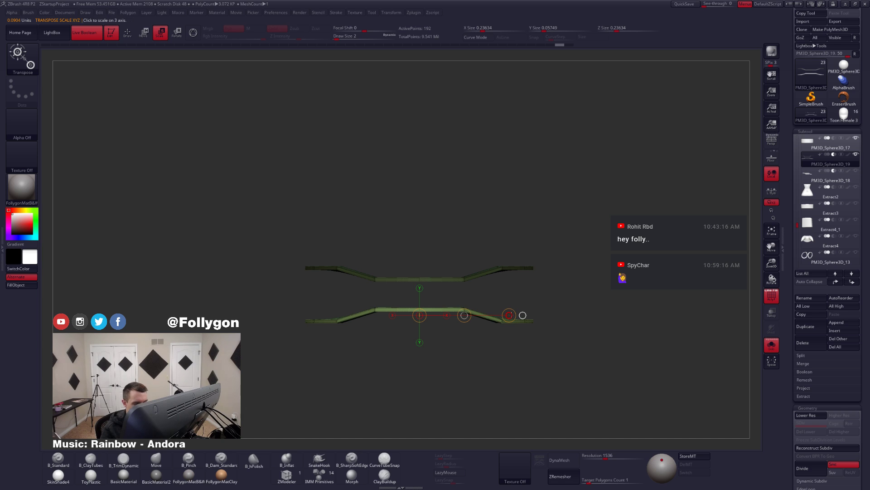
pyautogui.moveTo(510, 316); pyautogui.dragTo(504, 315)
pyautogui.press('q')
pyautogui.moveTo(456, 344)
pyautogui.mouseDown()
pyautogui.moveTo(494, 397)
pyautogui.moveTo(480, 361)
pyautogui.moveTo(491, 369)
pyautogui.mouseUp()
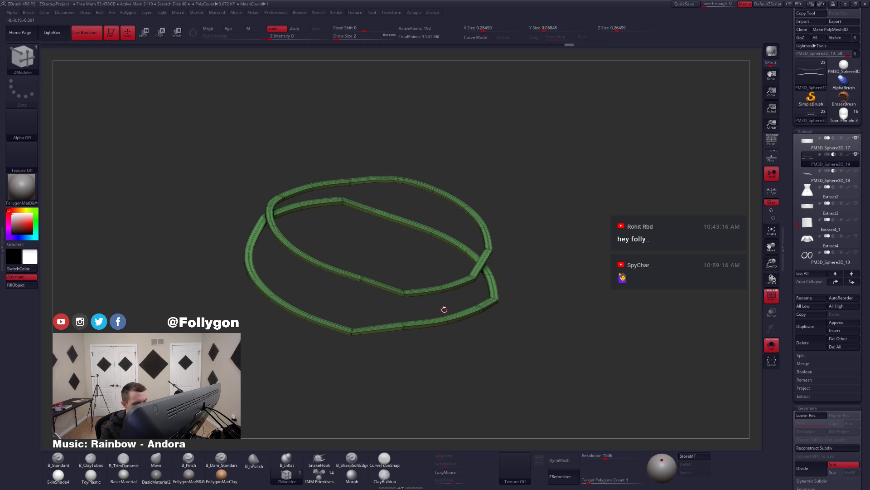
# - Try extruding the lower trim loop's inner polyloop inward, and undo the extrusion
pyautogui.moveTo(443, 308)
pyautogui.mouseDown()
pyautogui.moveTo(469, 329)
pyautogui.moveTo(421, 356)
pyautogui.mouseUp()
pyautogui.press('f')
pyautogui.moveTo(465, 328); pyautogui.dragTo(475, 323)
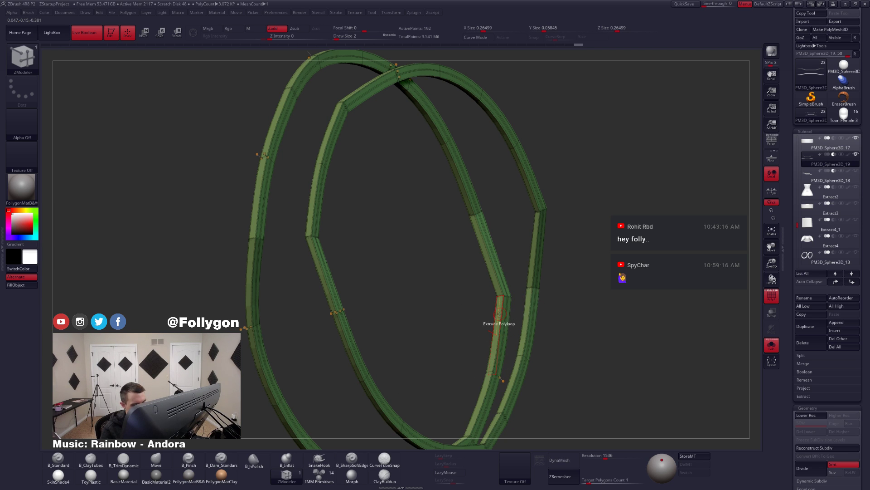
pyautogui.moveTo(499, 313)
pyautogui.mouseDown()
pyautogui.moveTo(457, 279)
pyautogui.moveTo(407, 303)
pyautogui.mouseUp()
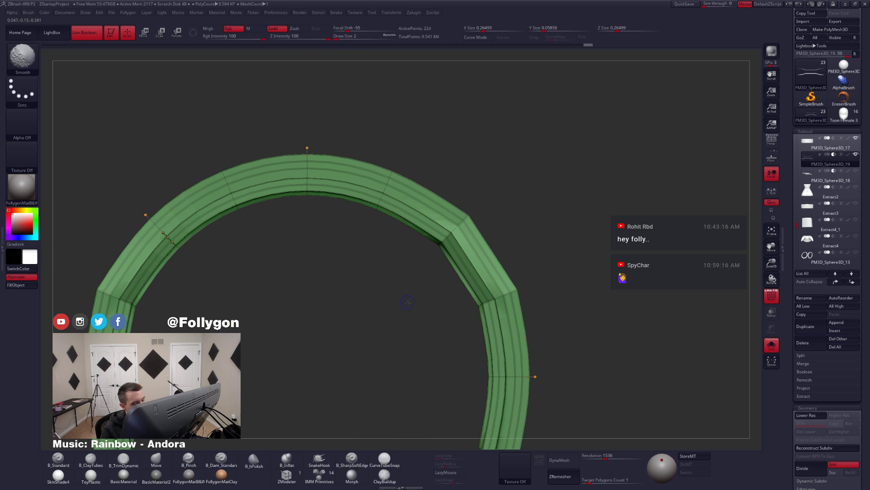
pyautogui.hotkey('ctrl', 'z')
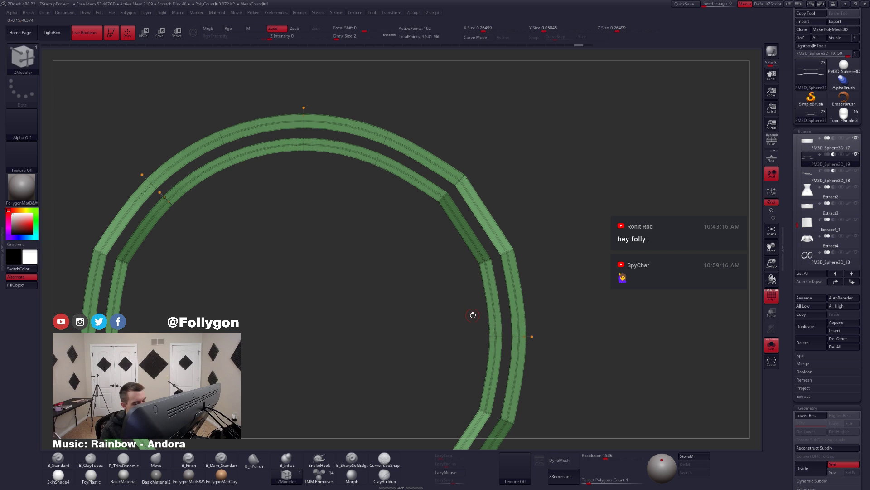
# - Extrude the lower trim loop's inner polyloop inward to widen its band of polygons
pyautogui.moveTo(506, 312); pyautogui.dragTo(495, 312, button='right')
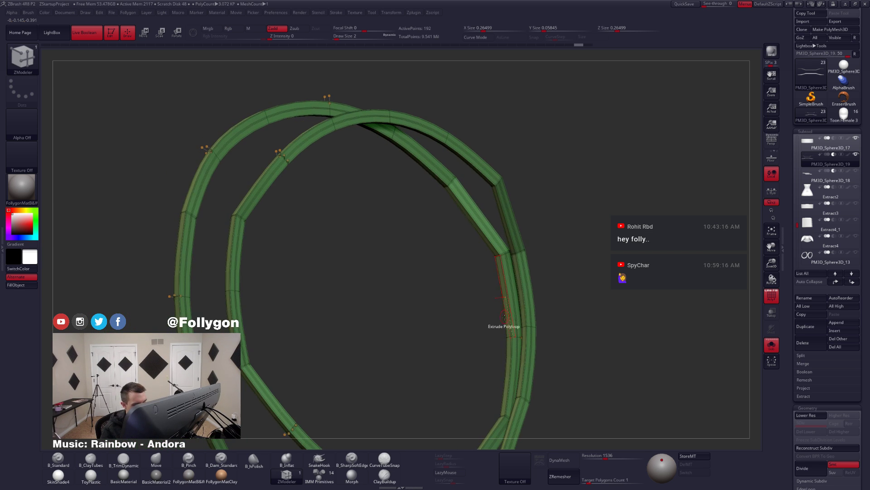
pyautogui.hotkey('shift', 'd')
pyautogui.moveTo(511, 332)
pyautogui.mouseDown()
pyautogui.moveTo(492, 325)
pyautogui.moveTo(468, 333)
pyautogui.mouseUp()
pyautogui.press('d')
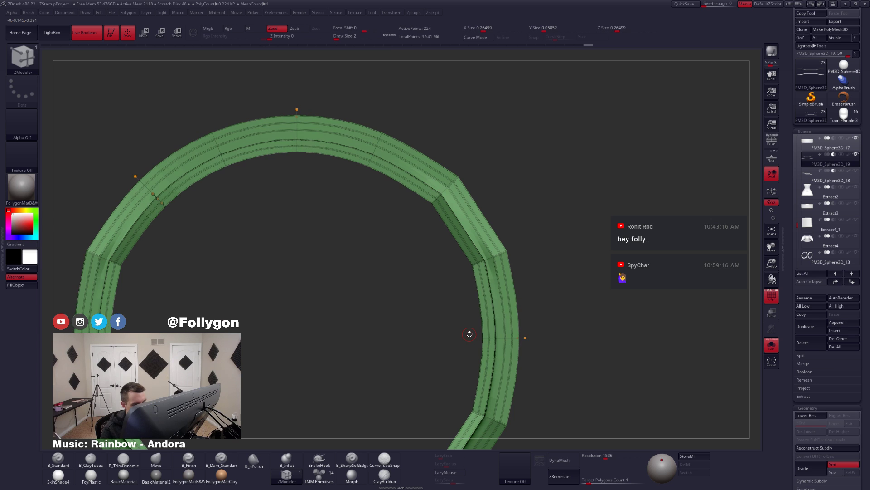
# - Inspect the widened trim loop at lower and higher subdivision levels, alone and against the band from several angles
pyautogui.hotkey('shift', 'd')
pyautogui.press('d')
pyautogui.keyDown('shift'); pyautogui.moveTo(476, 349); pyautogui.dragTo(436, 261); pyautogui.keyUp('shift')
pyautogui.hotkey('shift', 'd')
pyautogui.hotkey('alt', 's')
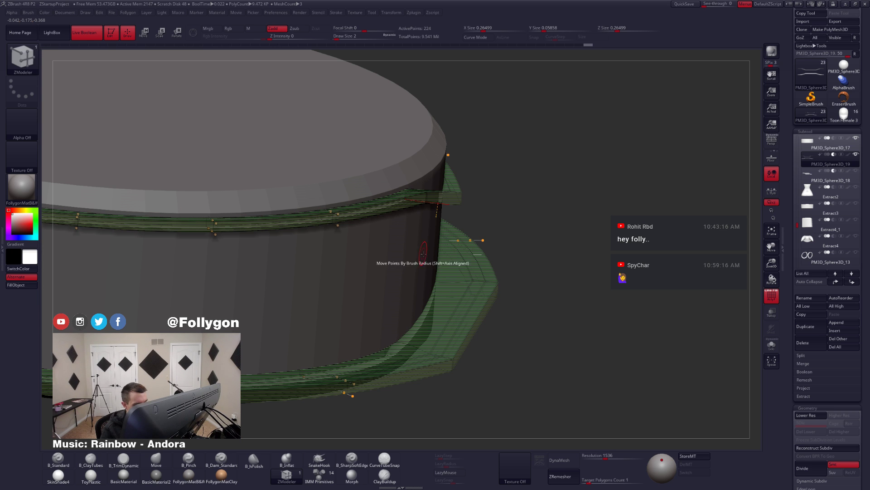
pyautogui.moveTo(538, 340); pyautogui.dragTo(511, 317)
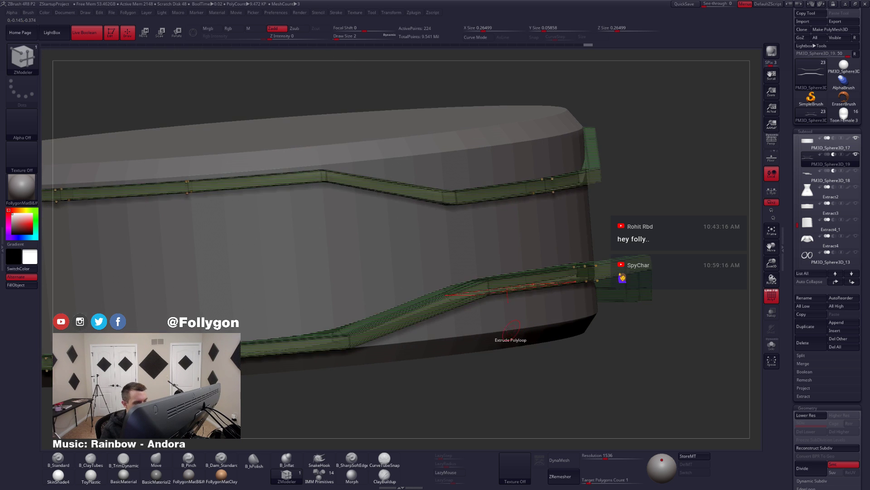
pyautogui.keyDown('shift'); pyautogui.moveTo(510, 354); pyautogui.dragTo(467, 295); pyautogui.keyUp('shift')
pyautogui.hotkey('alt', 's')
# - Crease the edge loops along the widened lower trim loop, using the Crease edge action with EdgeLoop Complete
pyautogui.press('space')
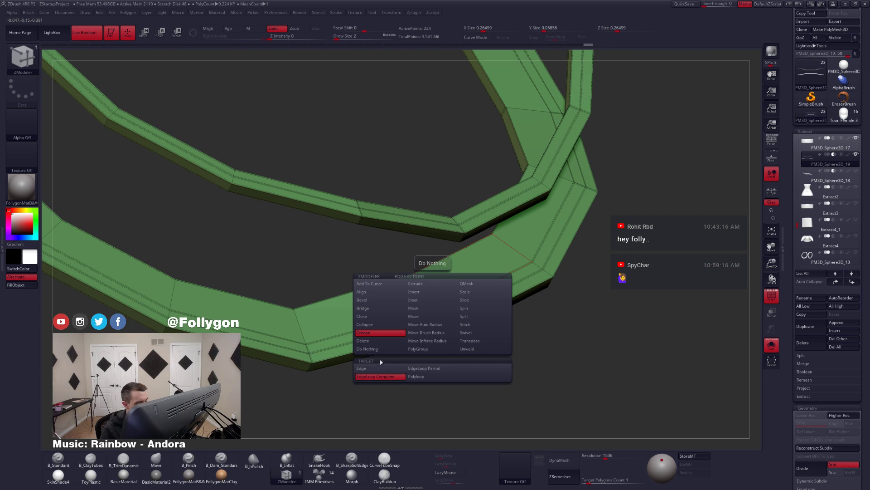
pyautogui.click(415, 283)
pyautogui.click(416, 377)
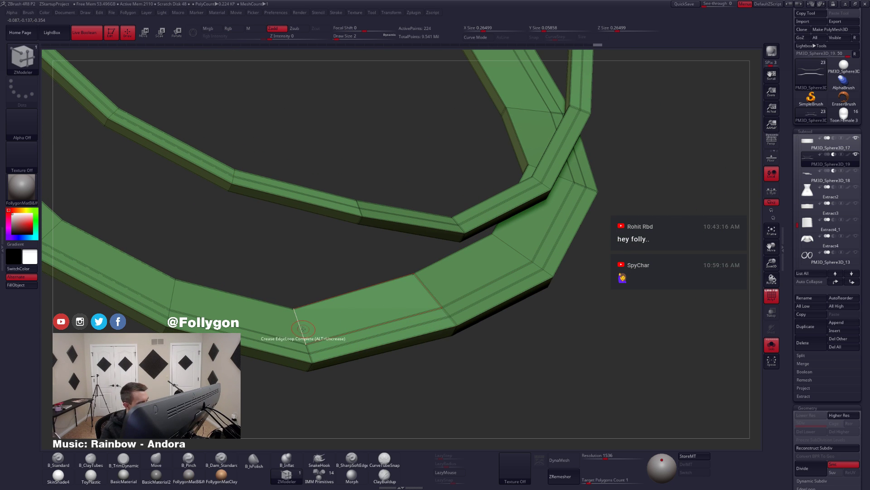
pyautogui.keyDown('ctrl'); pyautogui.moveTo(333, 334); pyautogui.dragTo(452, 260, button='right'); pyautogui.keyUp('ctrl')
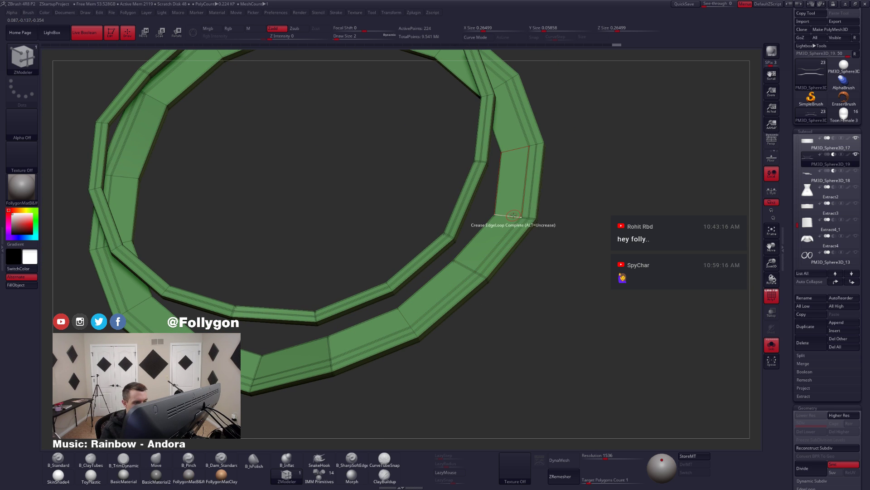
pyautogui.moveTo(514, 215); pyautogui.dragTo(299, 303, button='right')
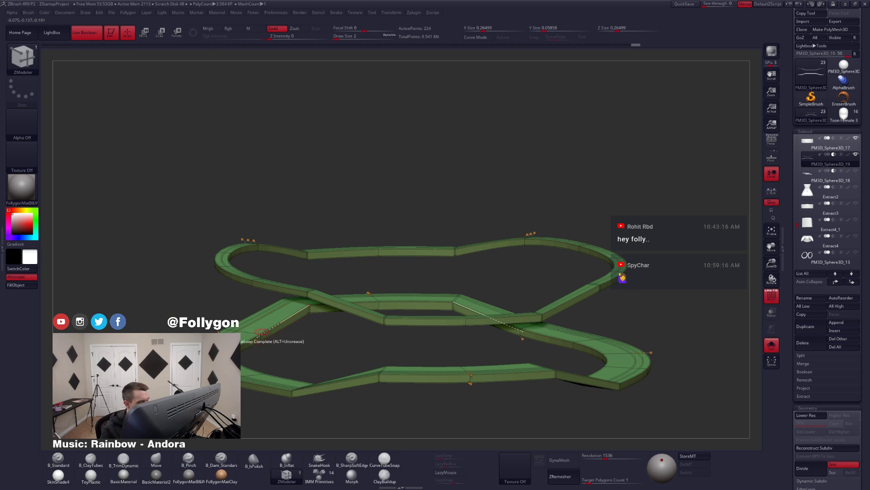
pyautogui.moveTo(267, 331); pyautogui.dragTo(275, 363, button='right')
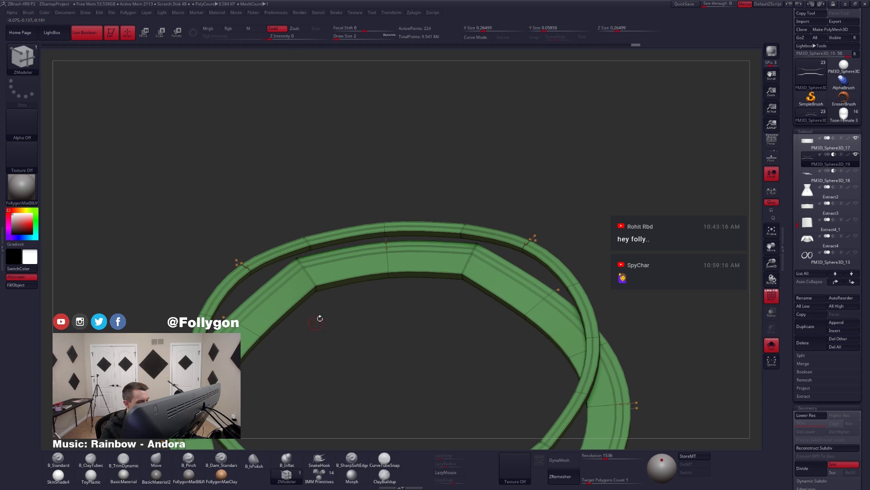
pyautogui.moveTo(368, 291)
pyautogui.mouseDown(button='right')
pyautogui.moveTo(263, 334)
pyautogui.moveTo(303, 375)
pyautogui.moveTo(281, 363)
pyautogui.moveTo(393, 312)
pyautogui.moveTo(370, 319)
pyautogui.moveTo(354, 301)
pyautogui.moveTo(363, 326)
pyautogui.moveTo(402, 334)
pyautogui.moveTo(371, 332)
pyautogui.mouseUp(button='right')
pyautogui.click(244, 355)
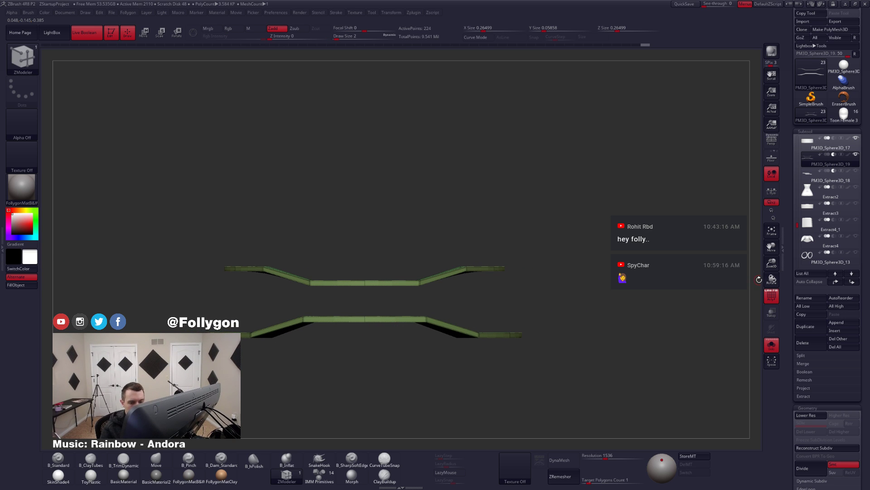
# - Hide the polygon wireframe, check the grooves on the band, and isolate the trim loops to mask the upper one
pyautogui.hotkey('alt', 's')
pyautogui.hotkey('shift', 'f')
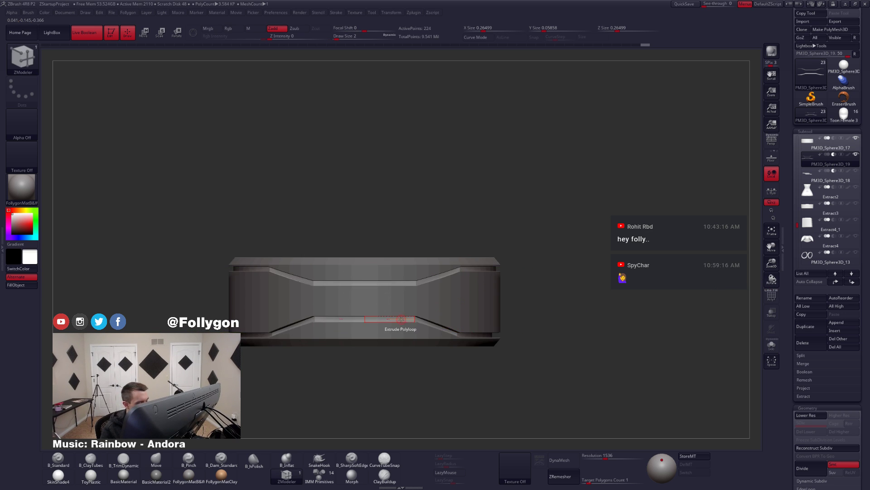
pyautogui.moveTo(400, 320)
pyautogui.mouseDown(button='right')
pyautogui.moveTo(408, 320)
pyautogui.moveTo(368, 313)
pyautogui.moveTo(363, 321)
pyautogui.moveTo(393, 341)
pyautogui.mouseUp(button='right')
pyautogui.hotkey('alt', 's')
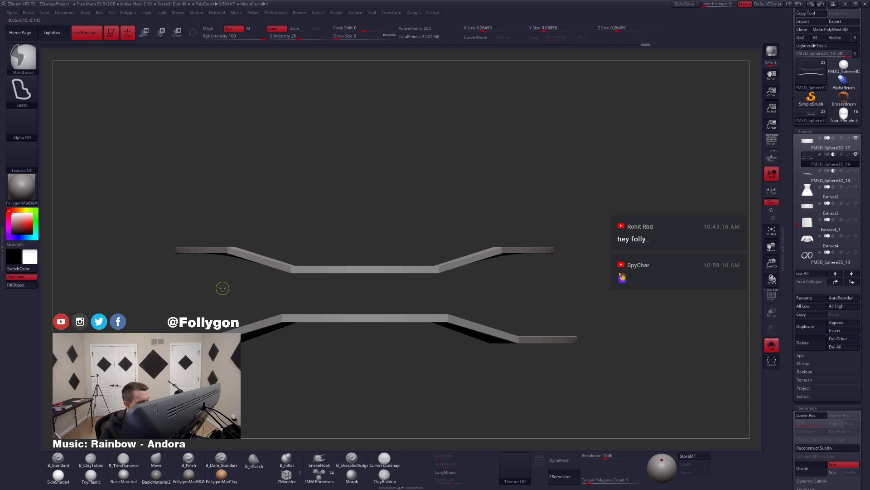
pyautogui.moveTo(224, 288)
pyautogui.keyDown('ctrl'); pyautogui.mouseDown()
pyautogui.moveTo(117, 331)
pyautogui.moveTo(646, 370)
pyautogui.moveTo(226, 288)
pyautogui.mouseUp(); pyautogui.keyUp('ctrl')
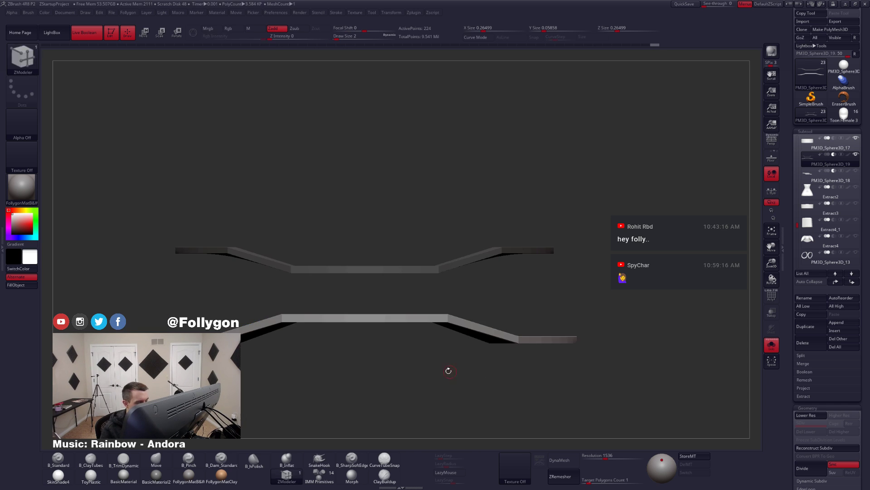
# - Try to shift the unmasked lower trim loop vertically with Transpose Move while previewing its groove, and undo the shift
pyautogui.press('w')
pyautogui.click(387, 316)
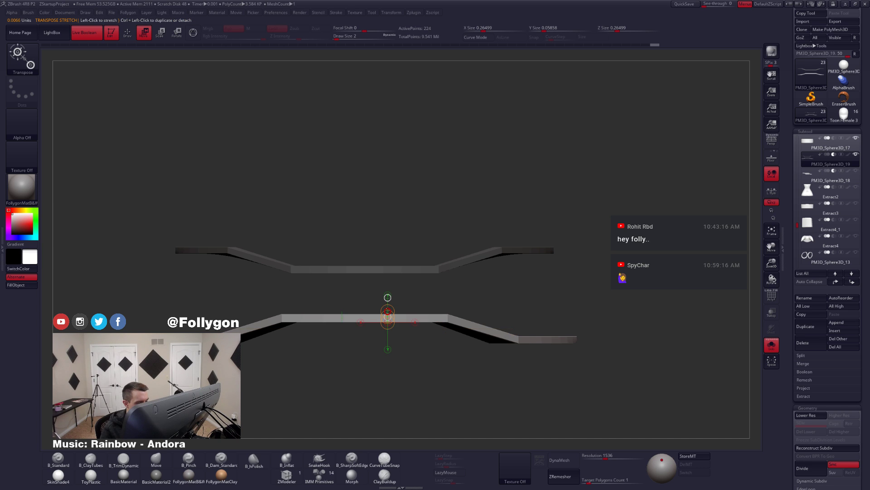
pyautogui.hotkey('alt', 's')
pyautogui.click(388, 310)
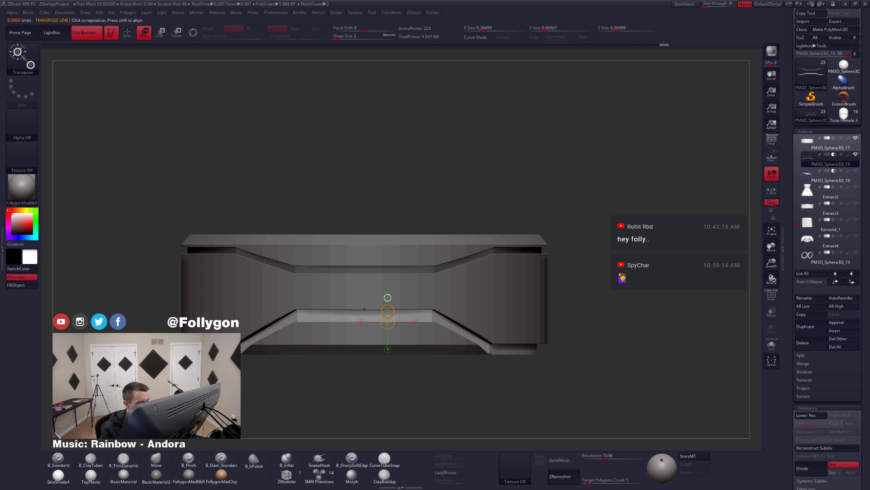
pyautogui.click(490, 341)
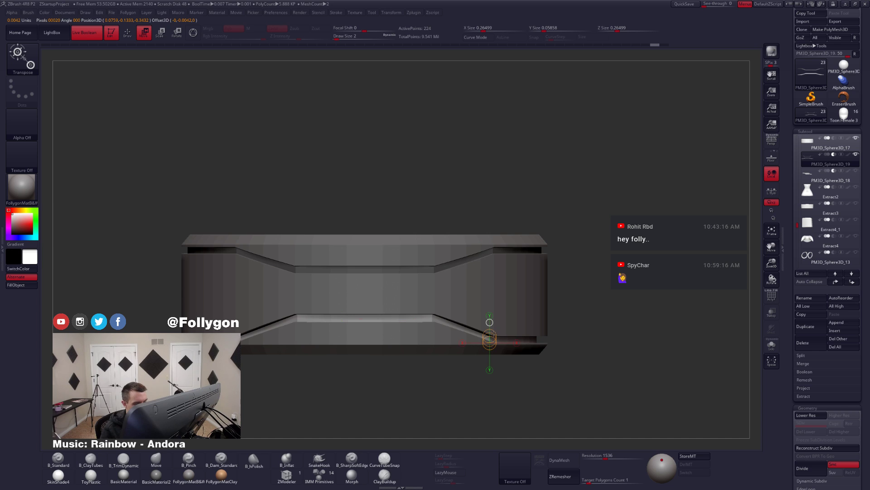
pyautogui.moveTo(489, 321); pyautogui.dragTo(483, 312)
pyautogui.press('q')
pyautogui.moveTo(490, 314)
pyautogui.mouseDown(button='right')
pyautogui.moveTo(428, 329)
pyautogui.moveTo(476, 345)
pyautogui.moveTo(480, 339)
pyautogui.mouseUp(button='right')
pyautogui.hotkey('ctrl', 'z')
pyautogui.click(561, 338)
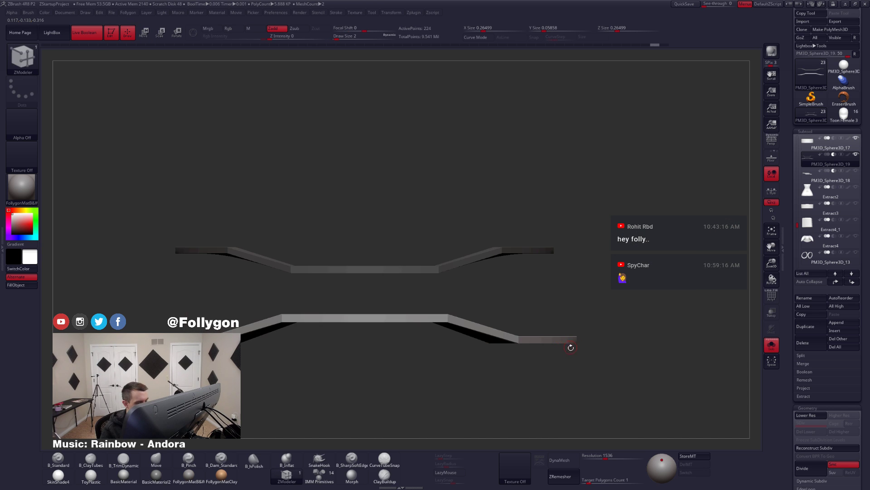
# - Show the polygon wireframe at the lowest subdivision level and examine both trim loops from the front and sides
pyautogui.hotkey('shift', 'f')
pyautogui.hotkey('shift', 'd')
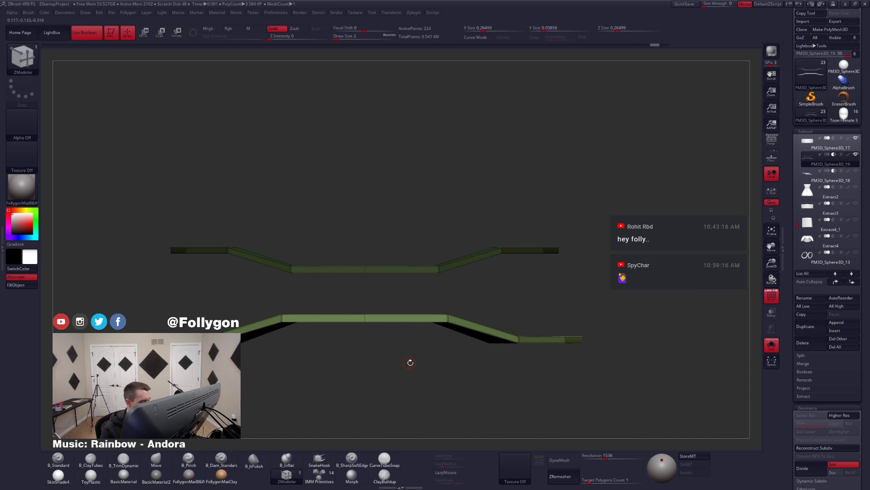
pyautogui.moveTo(418, 374)
pyautogui.keyDown('alt'); pyautogui.mouseDown(button='right')
pyautogui.moveTo(481, 368)
pyautogui.moveTo(483, 403)
pyautogui.mouseUp(button='right'); pyautogui.keyUp('alt')
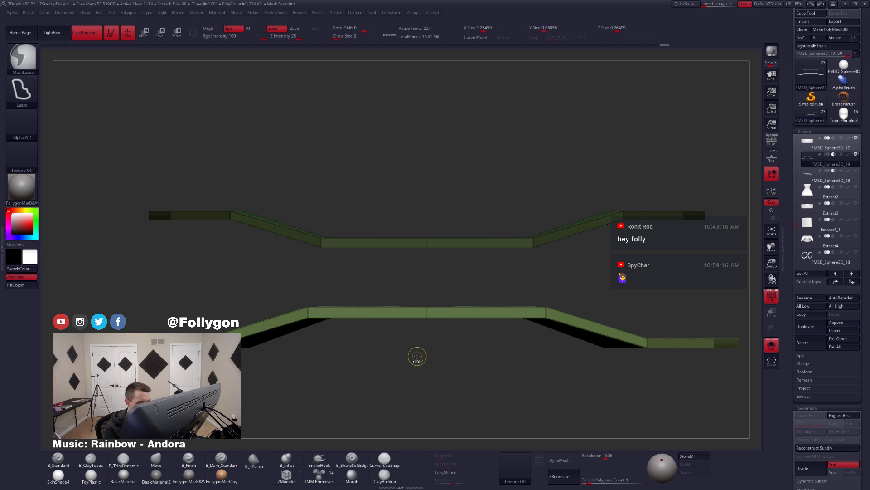
pyautogui.moveTo(415, 356)
pyautogui.mouseDown()
pyautogui.moveTo(416, 330)
pyautogui.moveTo(386, 307)
pyautogui.mouseUp()
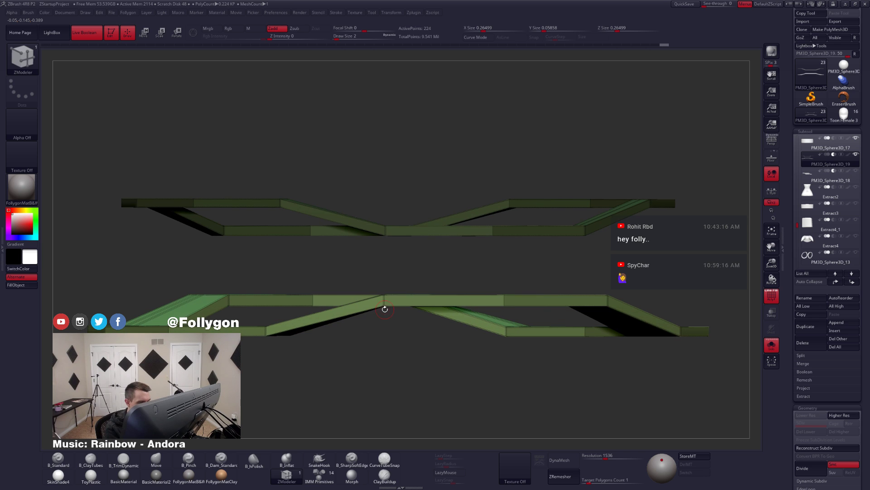
pyautogui.press('ctrl')
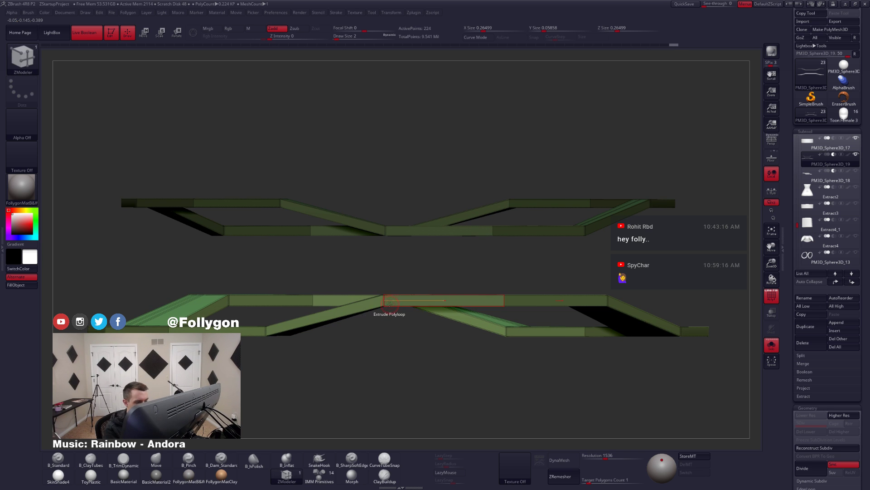
pyautogui.moveTo(346, 321)
pyautogui.mouseDown()
pyautogui.moveTo(373, 334)
pyautogui.moveTo(339, 325)
pyautogui.moveTo(339, 309)
pyautogui.moveTo(390, 327)
pyautogui.moveTo(357, 316)
pyautogui.moveTo(387, 332)
pyautogui.moveTo(355, 321)
pyautogui.moveTo(356, 335)
pyautogui.moveTo(366, 321)
pyautogui.moveTo(350, 337)
pyautogui.mouseUp()
pyautogui.press('ctrl')
pyautogui.press('ctrl')
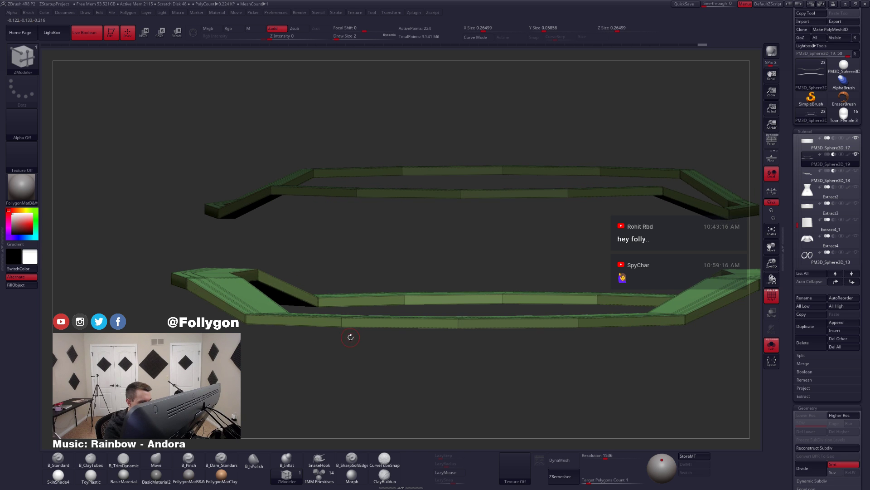
pyautogui.press('ctrl')
pyautogui.keyDown('ctrl'); pyautogui.moveTo(300, 381); pyautogui.dragTo(302, 384); pyautogui.keyUp('ctrl')
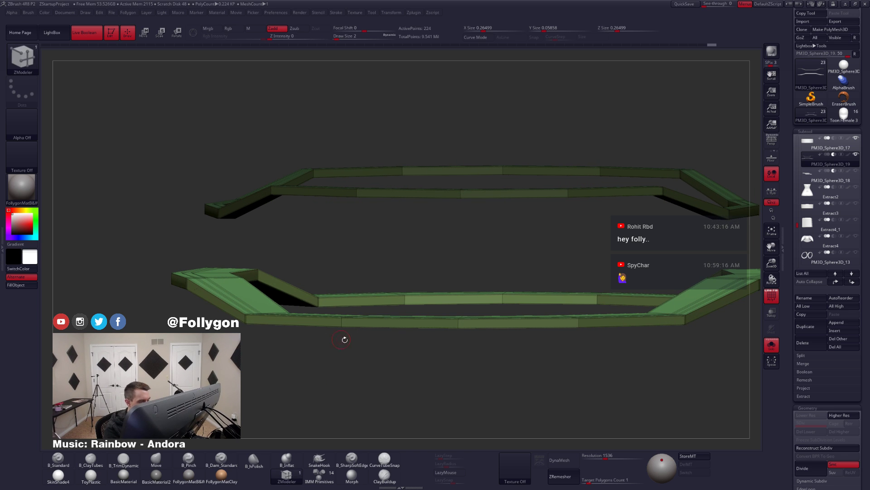
pyautogui.keyDown('alt'); pyautogui.moveTo(344, 340); pyautogui.dragTo(414, 349); pyautogui.keyUp('alt')
pyautogui.moveTo(318, 343)
pyautogui.mouseDown()
pyautogui.moveTo(354, 331)
pyautogui.moveTo(348, 342)
pyautogui.moveTo(297, 351)
pyautogui.mouseUp()
pyautogui.press('ctrl')
pyautogui.moveTo(268, 320)
pyautogui.keyDown('alt'); pyautogui.mouseDown()
pyautogui.moveTo(390, 350)
pyautogui.moveTo(330, 315)
pyautogui.moveTo(313, 324)
pyautogui.moveTo(377, 344)
pyautogui.moveTo(389, 363)
pyautogui.mouseUp(); pyautogui.keyUp('alt')
pyautogui.press('ctrl')
pyautogui.press('ctrl')
# - Try to move the lower trim loop slightly up with a vertical transpose line, previewing its groove in the band
pyautogui.press('w')
pyautogui.click(356, 305)
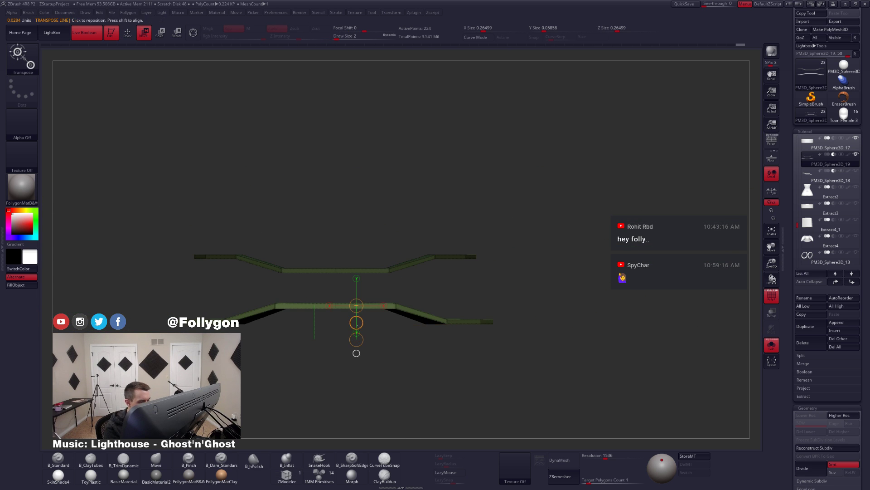
pyautogui.moveTo(356, 322)
pyautogui.mouseDown()
pyautogui.moveTo(356, 308)
pyautogui.moveTo(387, 352)
pyautogui.moveTo(357, 330)
pyautogui.mouseUp()
pyautogui.hotkey('shift', 's')
pyautogui.hotkey('shift', 'f')
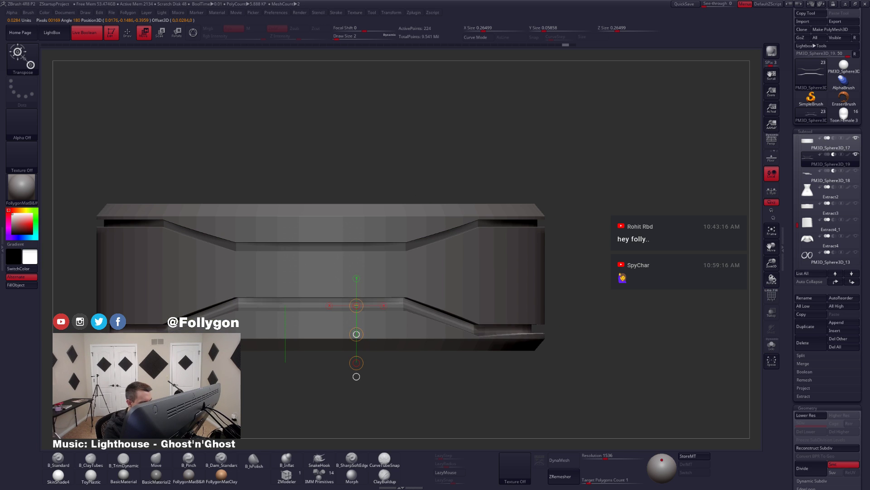
pyautogui.press('q')
pyautogui.hotkey('shift', 'd')
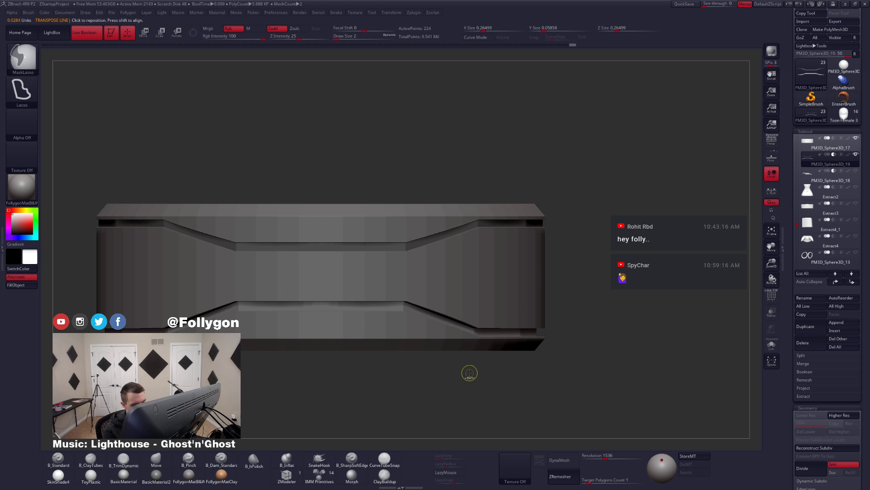
# - Try masking the lower trim loop's end region and moving the loop vertically, and undo both attempts
pyautogui.press('ctrl')
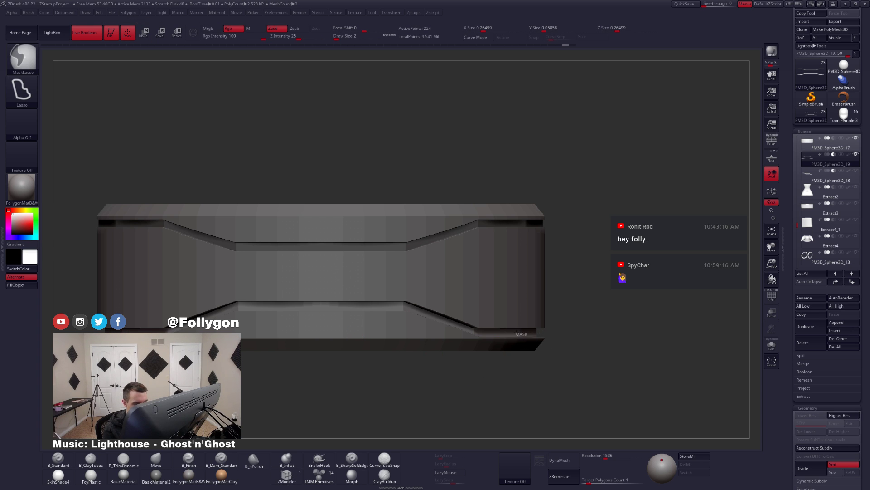
pyautogui.moveTo(463, 333)
pyautogui.keyDown('ctrl'); pyautogui.mouseDown()
pyautogui.moveTo(544, 390)
pyautogui.moveTo(595, 401)
pyautogui.mouseUp(); pyautogui.keyUp('ctrl')
pyautogui.press('w')
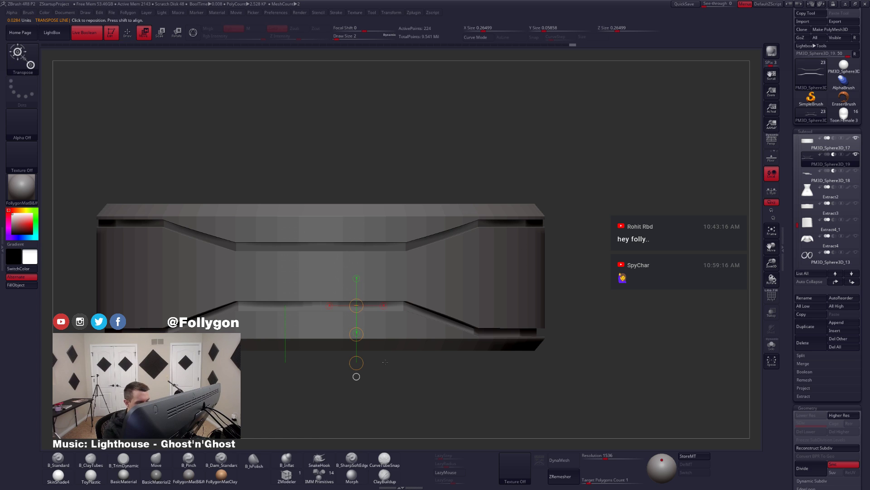
pyautogui.moveTo(357, 334); pyautogui.dragTo(352, 319)
pyautogui.hotkey('ctrl', 'z')
pyautogui.press('q')
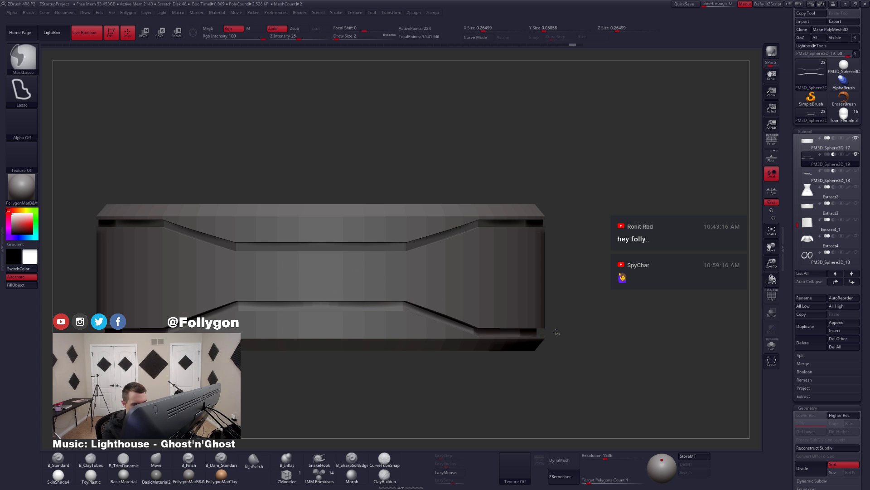
pyautogui.keyDown('ctrl'); pyautogui.moveTo(481, 342); pyautogui.dragTo(585, 408); pyautogui.keyUp('ctrl')
pyautogui.press('w')
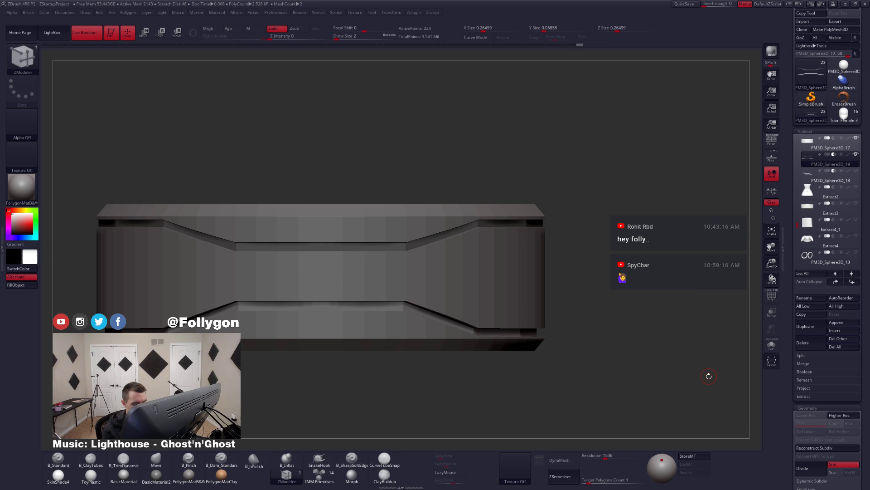
pyautogui.moveTo(356, 328); pyautogui.dragTo(356, 313)
pyautogui.hotkey('ctrl', 'z')
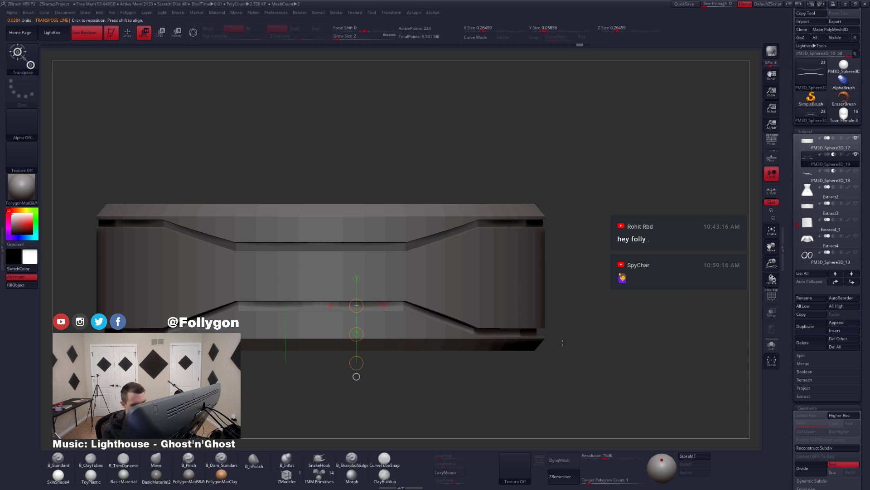
# - Isolate the two trim loops and examine their wireframe from the front and the side
pyautogui.hotkey('shift', 'f')
pyautogui.click(772, 345)
pyautogui.hotkey('shift', 'f')
pyautogui.keyDown('alt'); pyautogui.moveTo(597, 339); pyautogui.dragTo(551, 320); pyautogui.keyUp('alt')
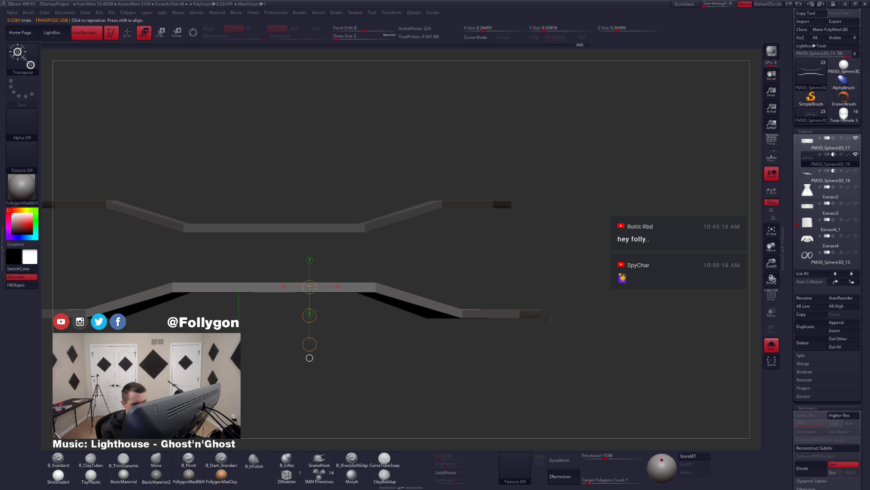
pyautogui.moveTo(309, 315); pyautogui.dragTo(310, 260)
pyautogui.moveTo(590, 333); pyautogui.dragTo(412, 349)
pyautogui.press('q')
pyautogui.hotkey('shift', 'f')
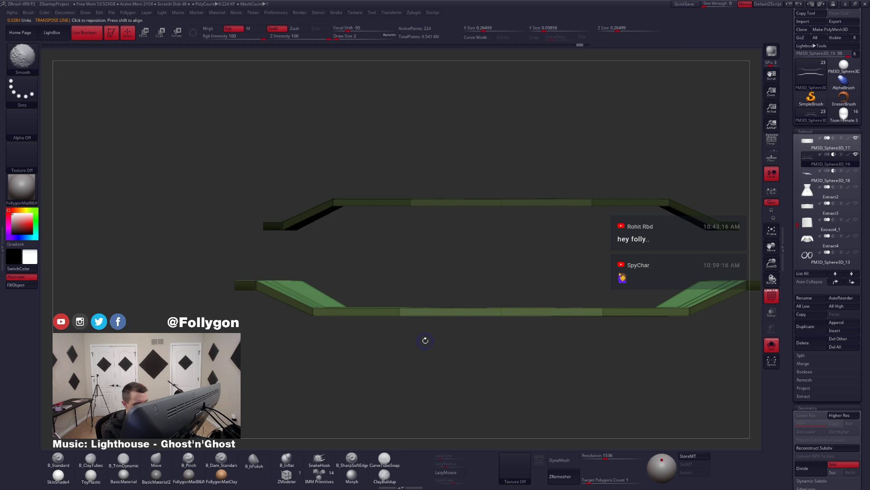
# - Try to raise the lower trim loop slightly with Transpose Move at a higher subdivision level, previewing its groove in the band
pyautogui.moveTo(302, 316)
pyautogui.keyDown('ctrl'); pyautogui.mouseDown()
pyautogui.moveTo(340, 359)
pyautogui.moveTo(688, 351)
pyautogui.moveTo(720, 313)
pyautogui.moveTo(707, 312)
pyautogui.mouseUp(); pyautogui.keyUp('ctrl')
pyautogui.press('w')
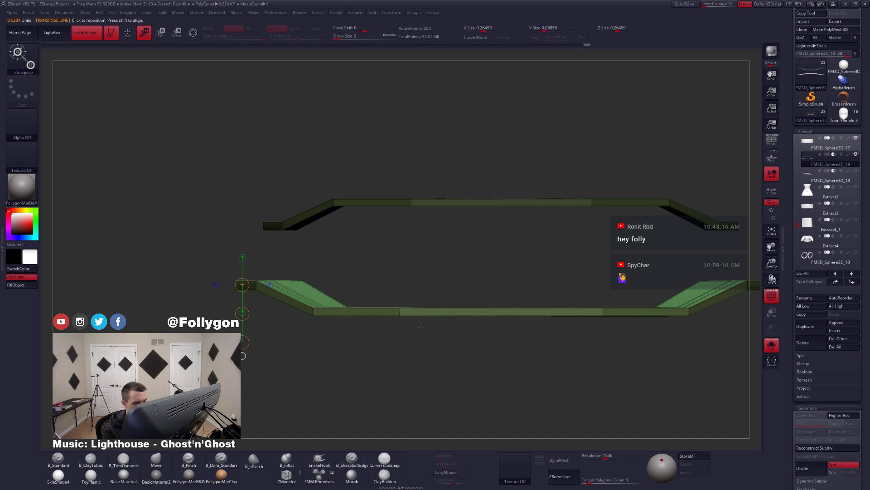
pyautogui.press('d')
pyautogui.hotkey('alt', 's')
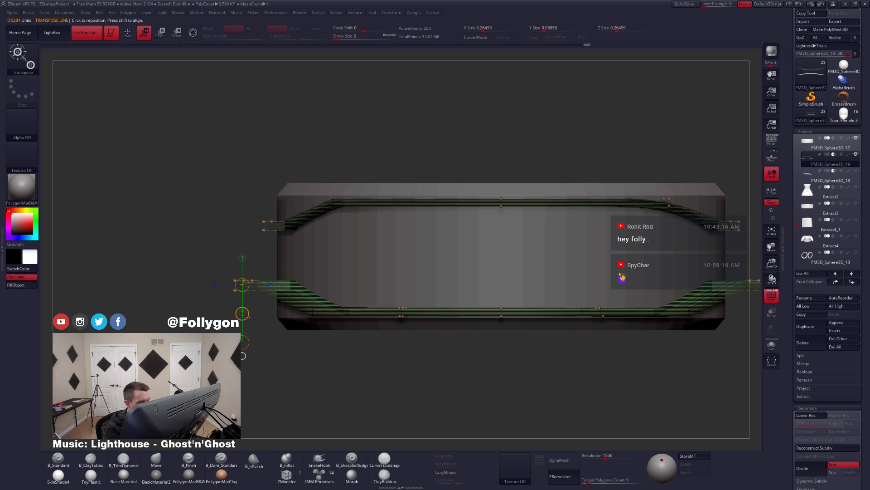
pyautogui.hotkey('shift', 'f')
pyautogui.moveTo(242, 314); pyautogui.dragTo(243, 310)
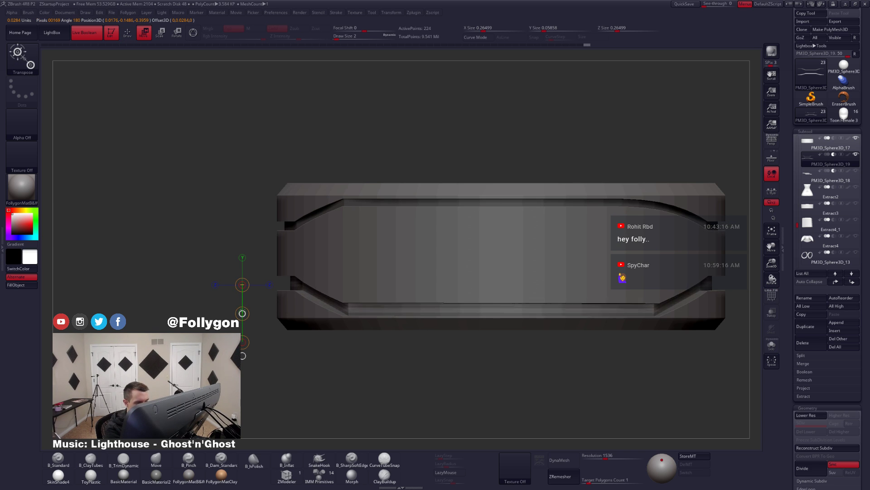
# - Compare the band's front grooves with and without the lower loop's shift, and undo the shift
pyautogui.keyDown('shift'); pyautogui.moveTo(290, 360); pyautogui.dragTo(539, 349); pyautogui.keyUp('shift')
pyautogui.hotkey('ctrl', 'z')
pyautogui.hotkey('ctrl', 'shift', 'z')
pyautogui.hotkey('ctrl', 'z')
pyautogui.hotkey('ctrl', 'shift', 'z')
pyautogui.press('q')
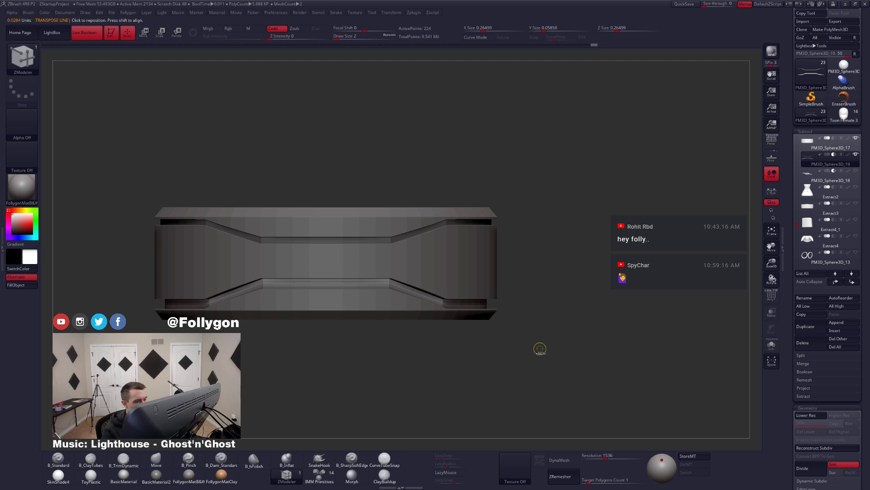
pyautogui.hotkey('ctrl', 'z')
# - Move the lower trim loop slightly up with Transpose Move while previewing its groove in the band
pyautogui.moveTo(522, 242)
pyautogui.keyDown('ctrl'); pyautogui.mouseDown()
pyautogui.moveTo(356, 268)
pyautogui.moveTo(129, 162)
pyautogui.moveTo(106, 116)
pyautogui.mouseUp(); pyautogui.keyUp('ctrl')
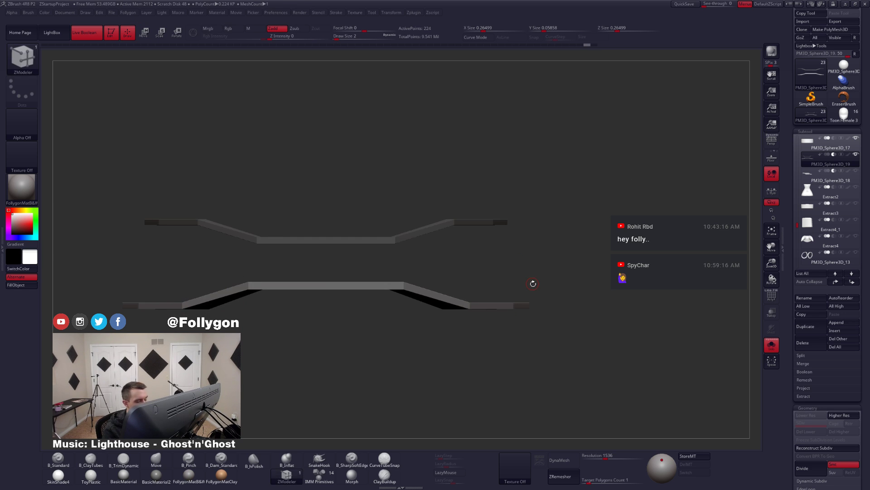
pyautogui.keyDown('alt'); pyautogui.moveTo(533, 283); pyautogui.dragTo(574, 313); pyautogui.keyUp('alt')
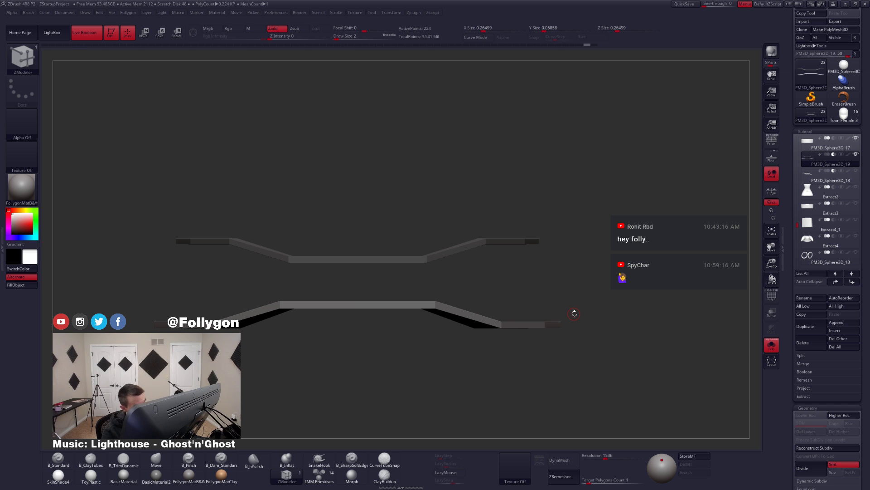
pyautogui.hotkey('shift', 'f')
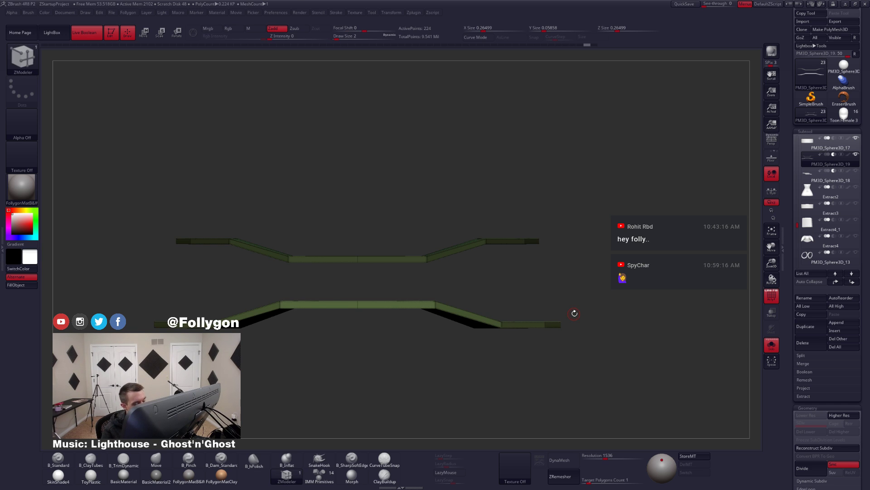
pyautogui.hotkey('alt', 's')
pyautogui.press('w')
pyautogui.hotkey('shift', 'f')
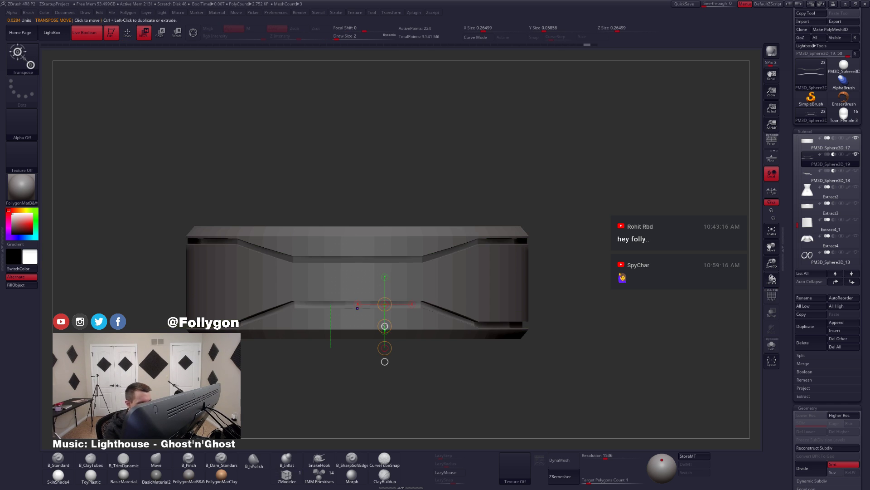
pyautogui.moveTo(384, 325)
pyautogui.mouseDown()
pyautogui.moveTo(384, 317)
pyautogui.moveTo(384, 326)
pyautogui.mouseUp()
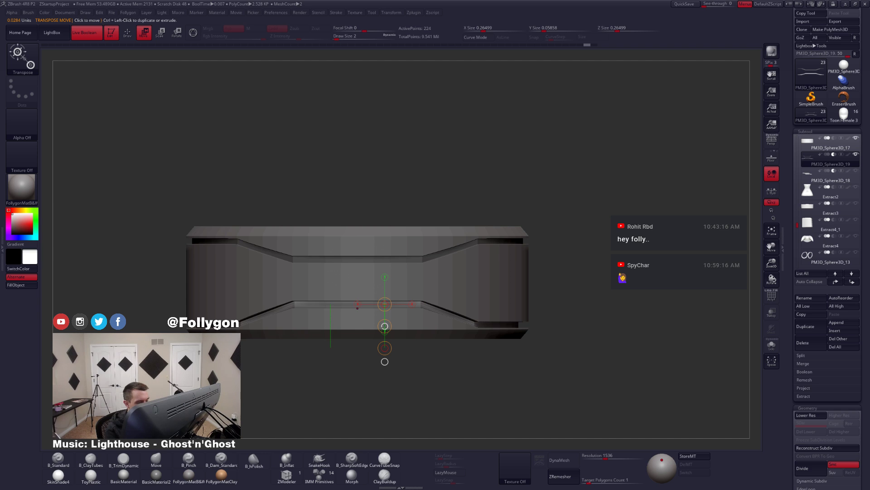
pyautogui.moveTo(385, 326); pyautogui.dragTo(385, 321)
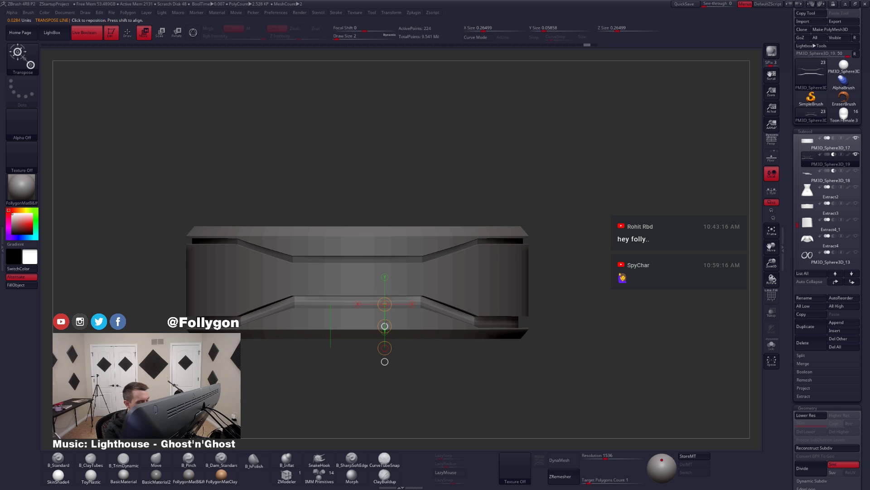
# - Raise the lower trim loop a little further toward the band's middle and check the groove from farther away
pyautogui.press('q')
pyautogui.moveTo(407, 277)
pyautogui.keyDown('ctrl'); pyautogui.mouseDown()
pyautogui.moveTo(264, 277)
pyautogui.moveTo(191, 415)
pyautogui.moveTo(644, 331)
pyautogui.moveTo(661, 305)
pyautogui.mouseUp(); pyautogui.keyUp('ctrl')
pyautogui.press('w')
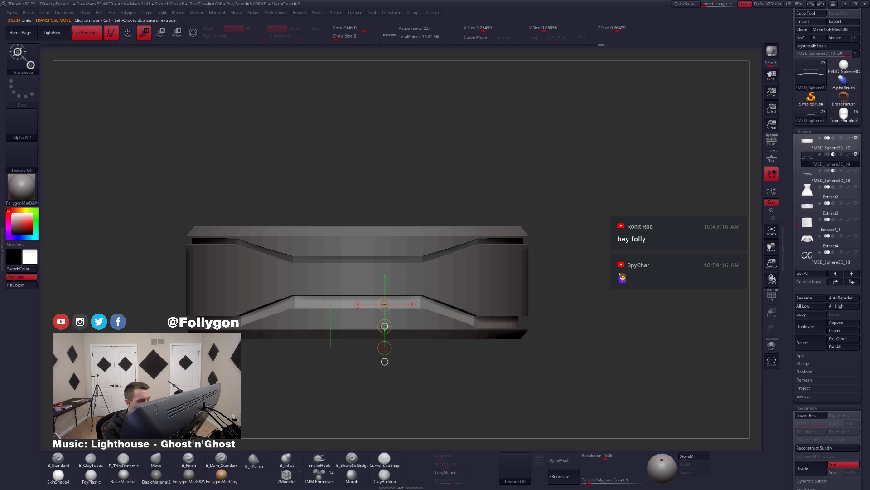
pyautogui.moveTo(385, 326); pyautogui.dragTo(385, 323)
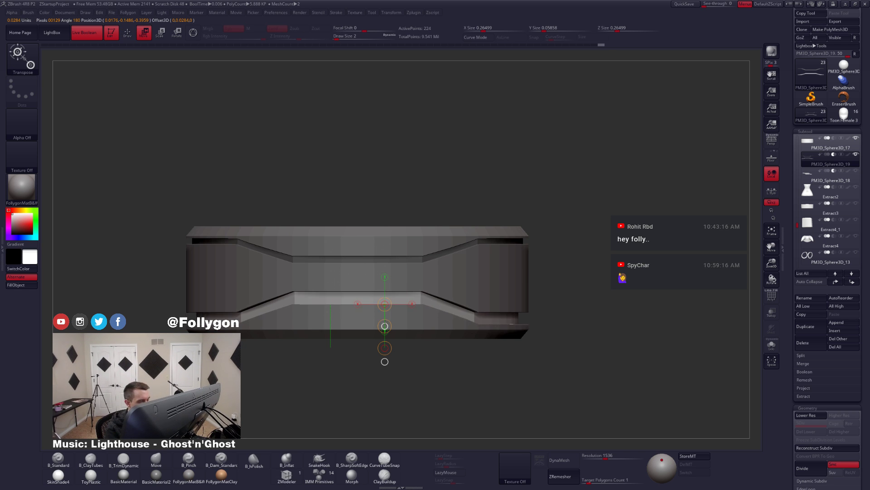
pyautogui.press('q')
pyautogui.keyDown('alt'); pyautogui.moveTo(472, 345); pyautogui.dragTo(428, 411); pyautogui.keyUp('alt')
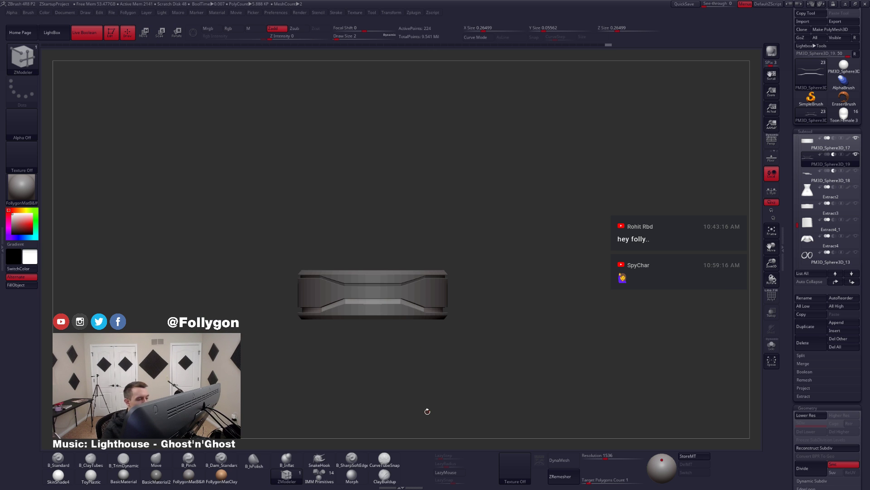
# - Move the upper trim loop down so both grooves sit symmetrically about the band's middle
pyautogui.moveTo(380, 259)
pyautogui.mouseDown()
pyautogui.moveTo(406, 256)
pyautogui.moveTo(428, 274)
pyautogui.mouseUp()
pyautogui.keyDown('alt'); pyautogui.moveTo(493, 284); pyautogui.dragTo(505, 300); pyautogui.keyUp('alt')
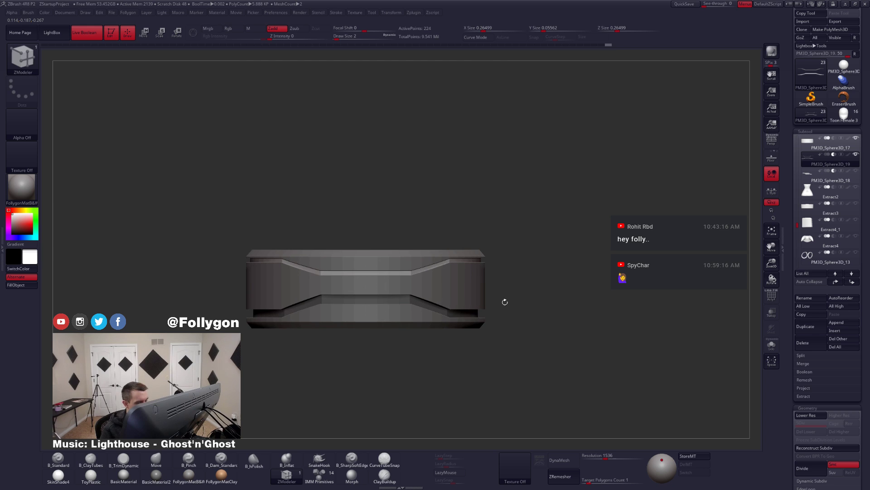
pyautogui.press('w')
pyautogui.moveTo(423, 269)
pyautogui.keyDown('shift'); pyautogui.mouseDown()
pyautogui.moveTo(426, 308)
pyautogui.moveTo(425, 296)
pyautogui.mouseUp(); pyautogui.keyUp('shift')
pyautogui.press('q')
# - Isolate the trim loops at the lowest subdivision level and crease the edge loop at the upper loop's rounded corner
pyautogui.moveTo(510, 313)
pyautogui.mouseDown()
pyautogui.moveTo(446, 317)
pyautogui.moveTo(468, 326)
pyautogui.moveTo(425, 320)
pyautogui.moveTo(431, 339)
pyautogui.mouseUp()
pyautogui.hotkey('alt', 's')
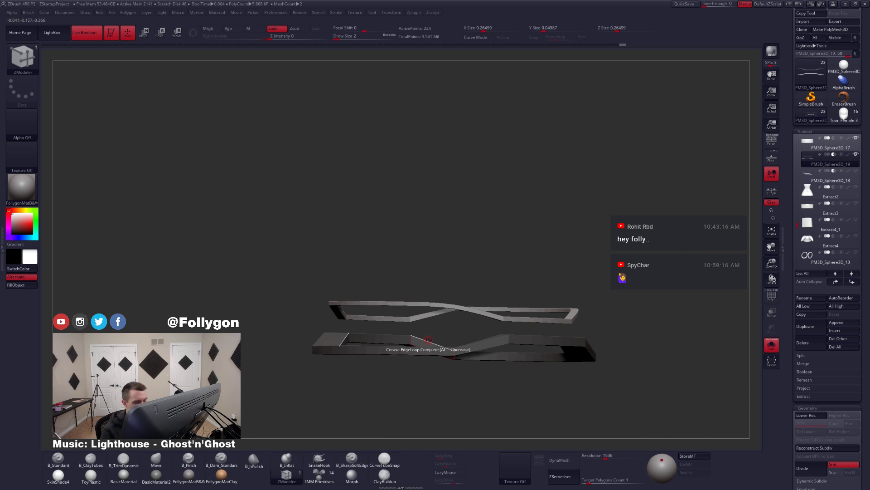
pyautogui.hotkey('shift', 'd')
pyautogui.hotkey('shift', 'f')
pyautogui.keyDown('ctrl'); pyautogui.moveTo(458, 306); pyautogui.dragTo(340, 394, button='right'); pyautogui.keyUp('ctrl')
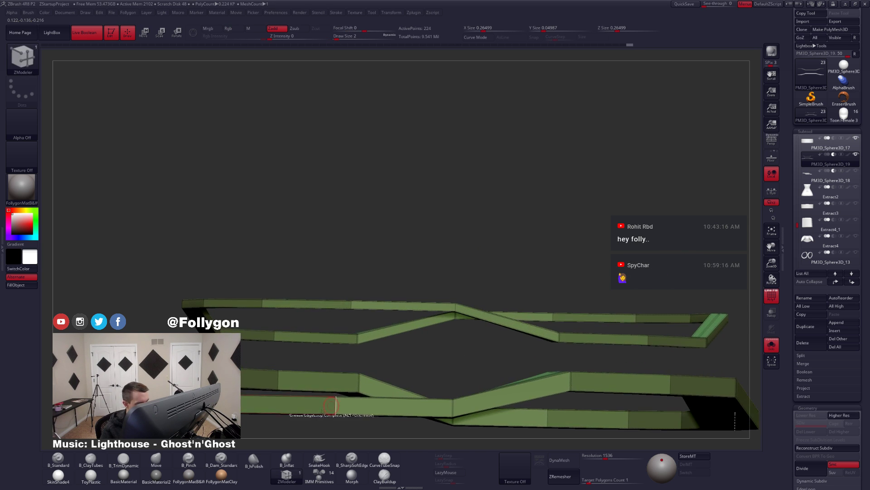
pyautogui.press('space')
pyautogui.click(455, 308)
pyautogui.press('d')
pyautogui.keyDown('ctrl'); pyautogui.moveTo(455, 307); pyautogui.dragTo(414, 293, button='right'); pyautogui.keyUp('ctrl')
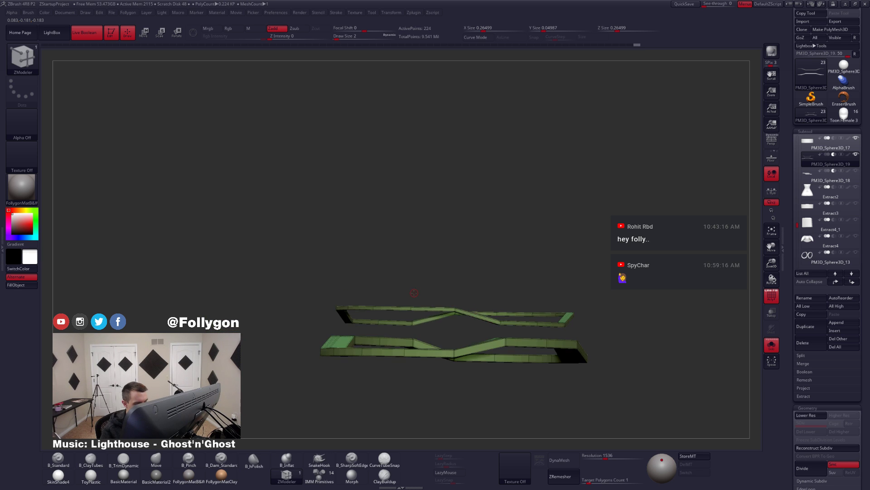
pyautogui.hotkey('shift', 's')
pyautogui.hotkey('shift', 'f')
# - Examine the grooved band from several sides and switch between the neighbouring subtools
pyautogui.moveTo(431, 327); pyautogui.dragTo(465, 368, button='right')
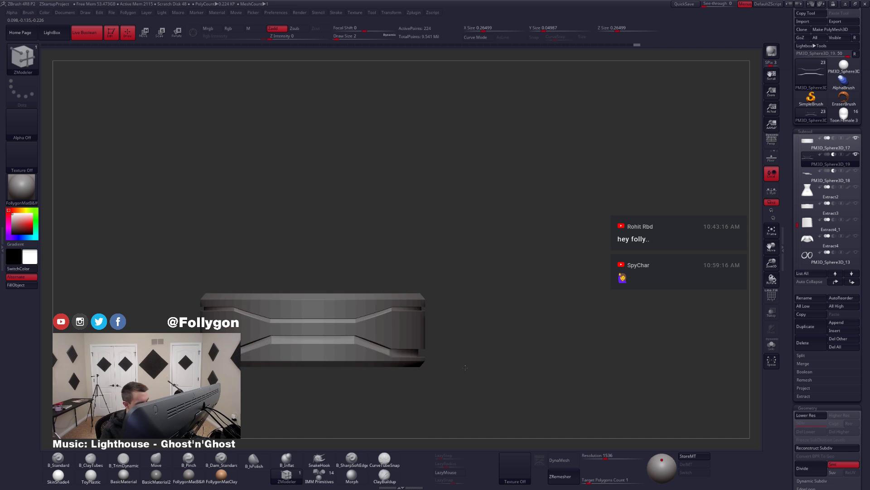
pyautogui.moveTo(465, 368); pyautogui.dragTo(423, 306)
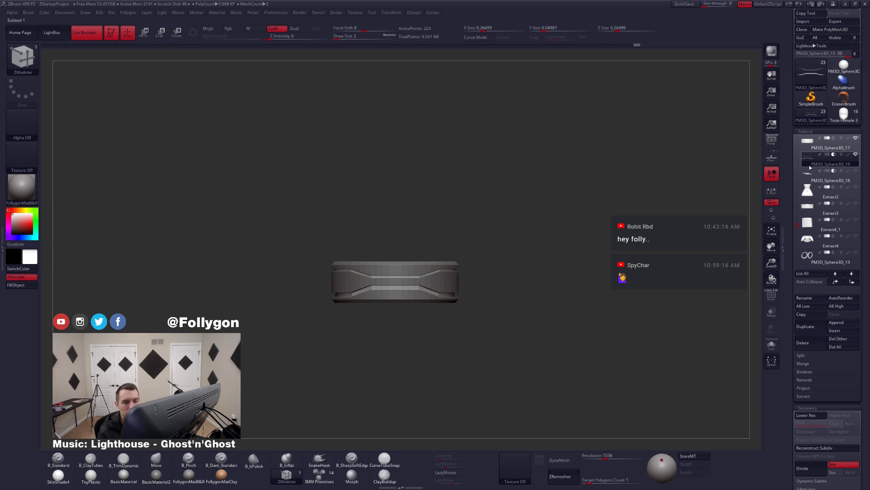
pyautogui.click(810, 171)
pyautogui.press('Up')
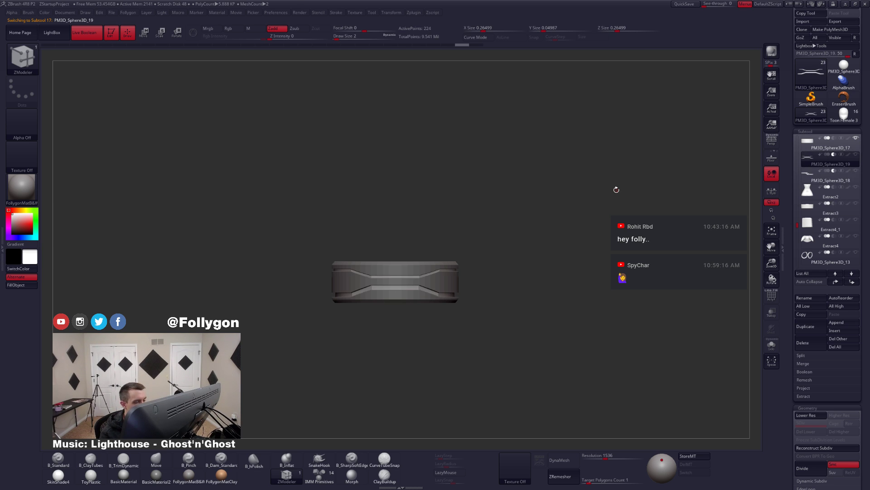
pyautogui.press('Down')
pyautogui.press('Up')
pyautogui.press('Up')
pyautogui.press('Down')
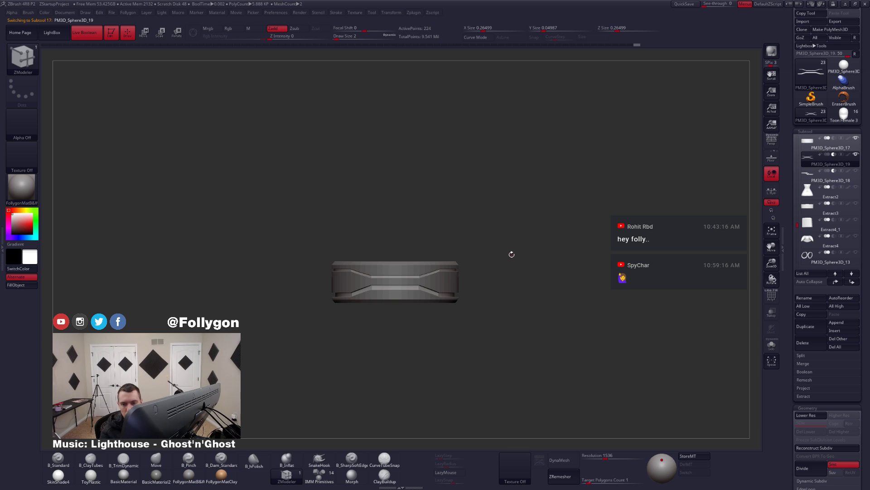
pyautogui.moveTo(446, 273)
pyautogui.mouseDown(button='right')
pyautogui.moveTo(413, 283)
pyautogui.moveTo(440, 293)
pyautogui.mouseUp(button='right')
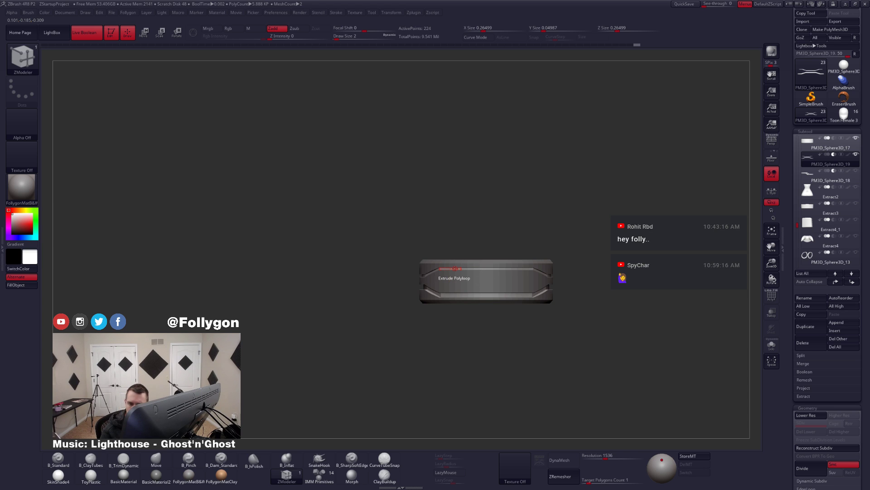
# - Duplicate the PM3D_Sphere3D_19 trim loop subtool
pyautogui.click(802, 327)
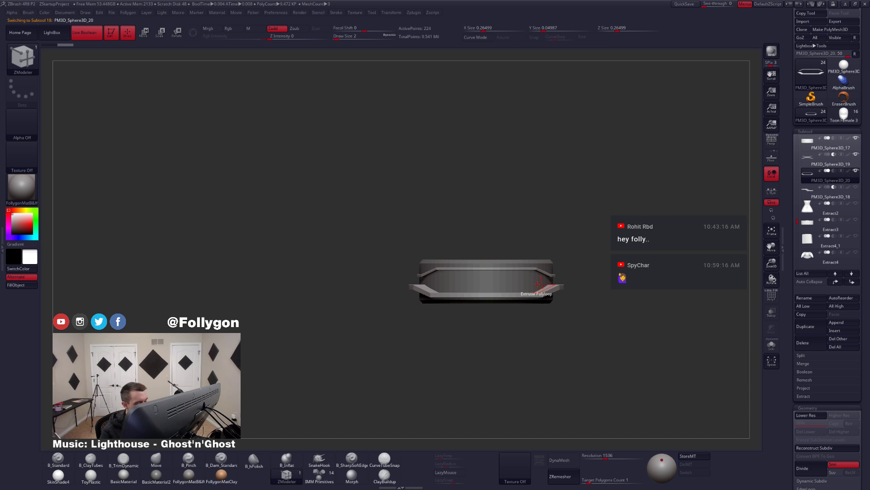
pyautogui.press('v')
pyautogui.press('v')
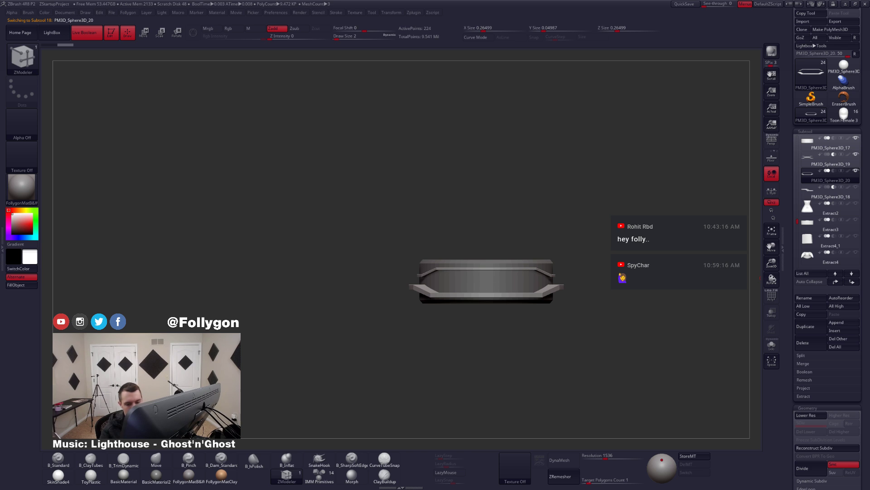
pyautogui.moveTo(791, 380); pyautogui.dragTo(797, 405)
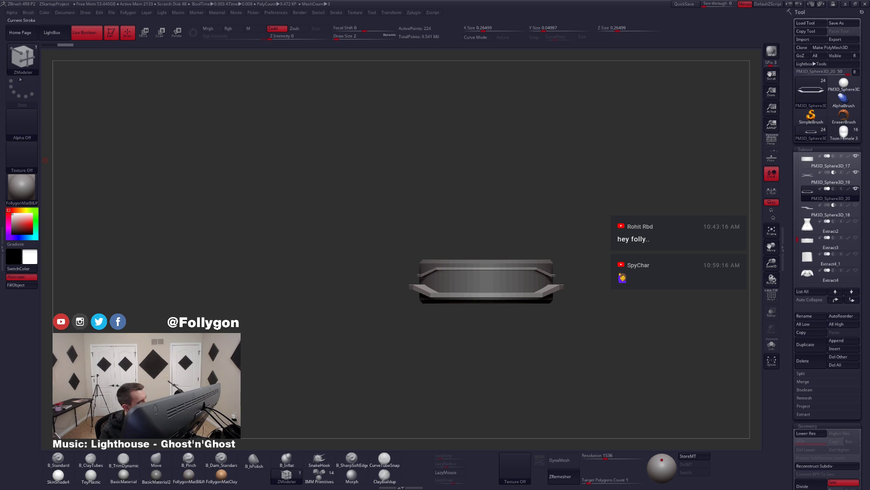
# - Turn on perspective for the viewport and frame the band with the duplicated trim loops
pyautogui.click(24, 62)
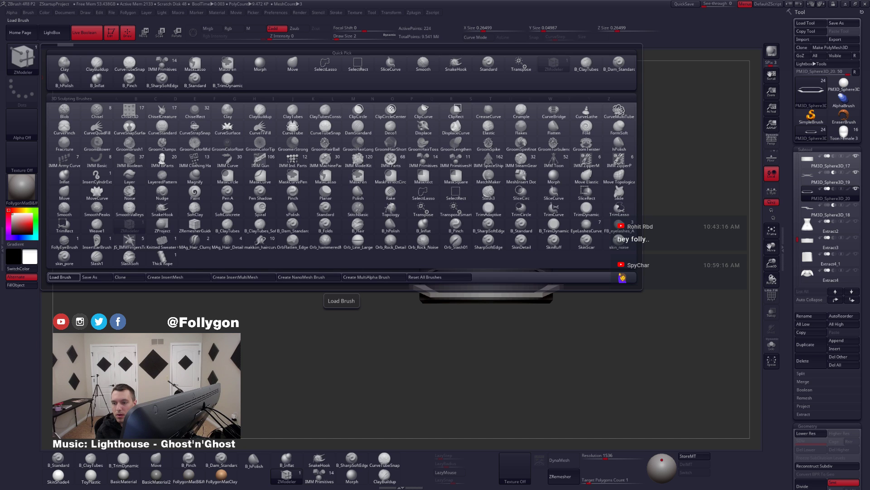
pyautogui.press('Escape')
pyautogui.click(772, 144)
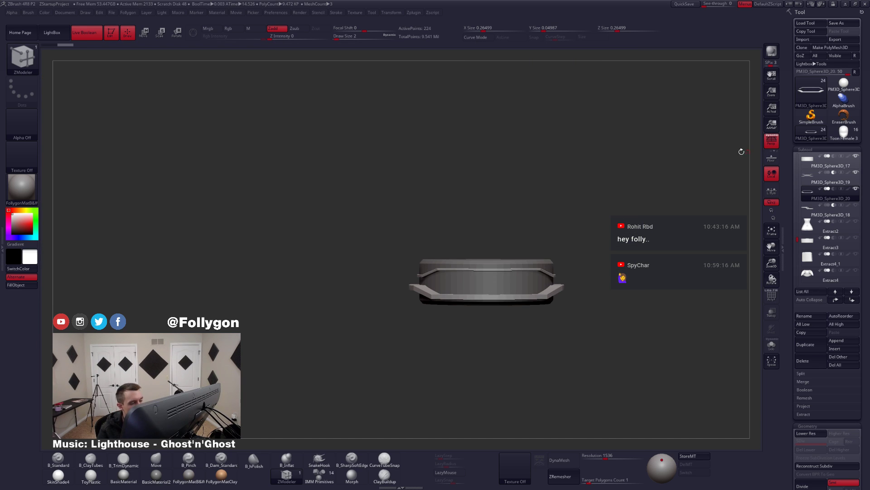
pyautogui.moveTo(530, 249)
pyautogui.keyDown('alt'); pyautogui.mouseDown()
pyautogui.moveTo(492, 226)
pyautogui.moveTo(474, 252)
pyautogui.mouseUp(); pyautogui.keyUp('alt')
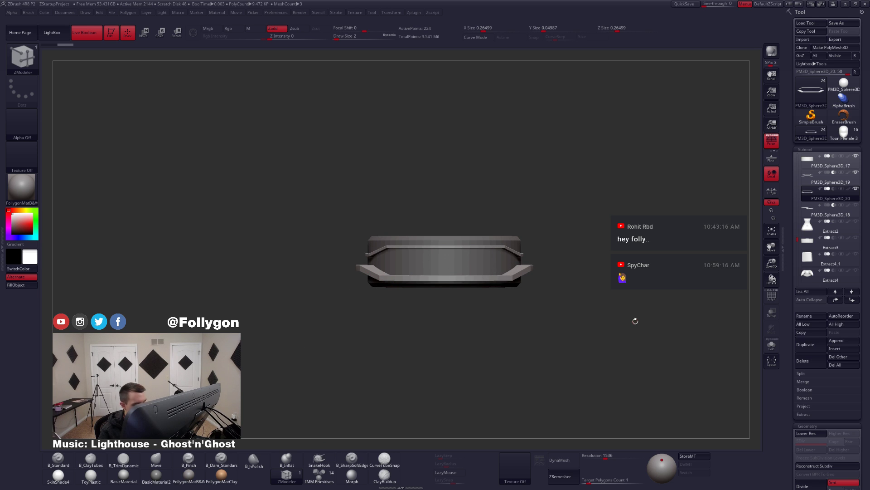
# - Initialize the duplicated subtool as a quick Y-axis cylinder and view it below the band
pyautogui.scroll(-10, 807, 362)
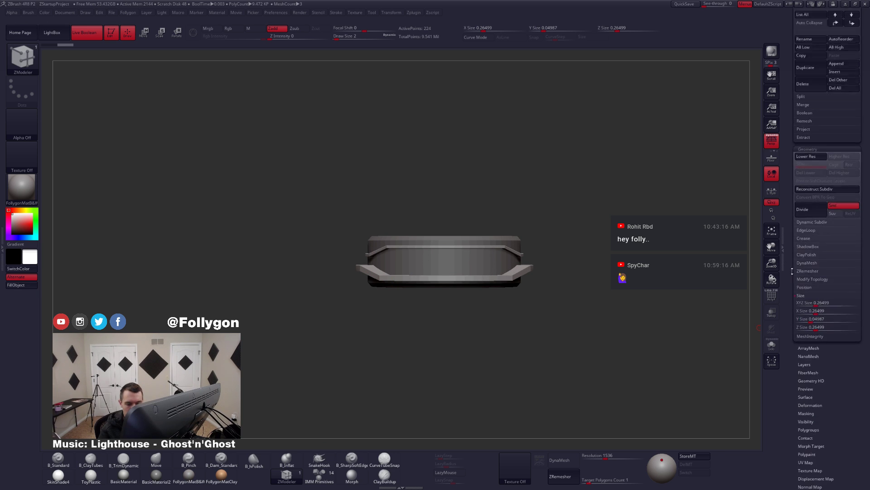
pyautogui.click(806, 405)
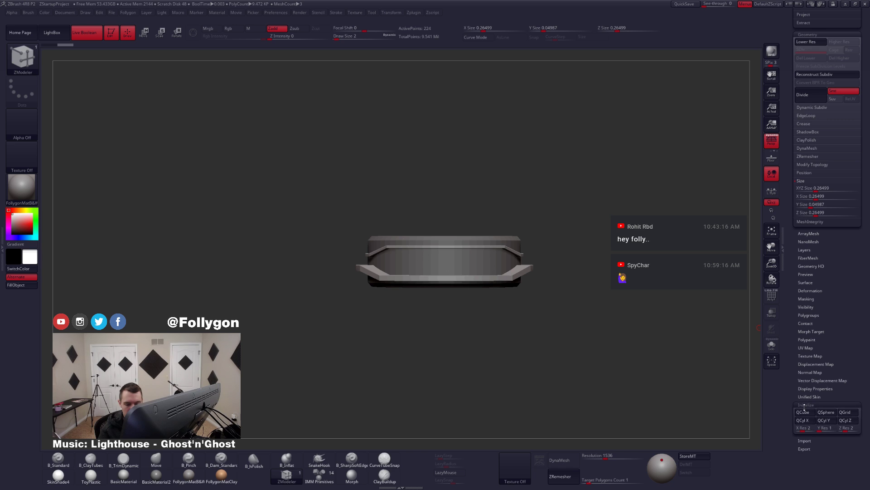
pyautogui.click(824, 421)
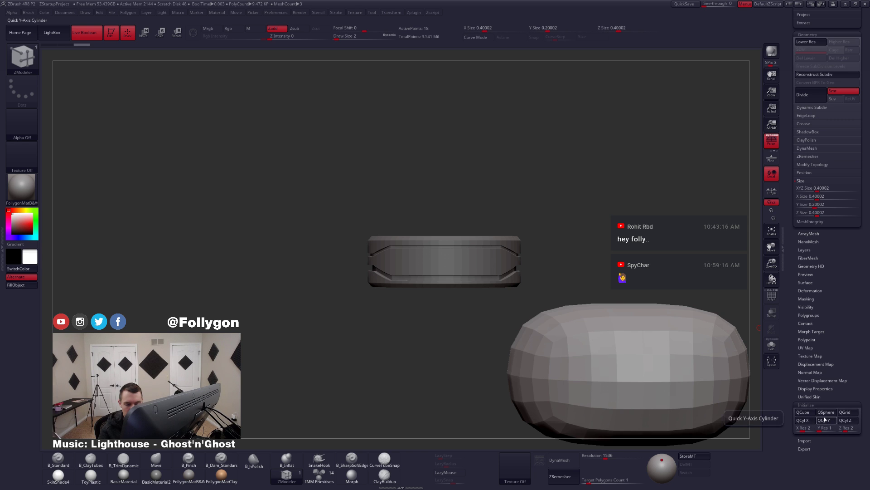
pyautogui.click(825, 420)
pyautogui.scroll(10, 817, 375)
pyautogui.moveTo(817, 374); pyautogui.dragTo(817, 412)
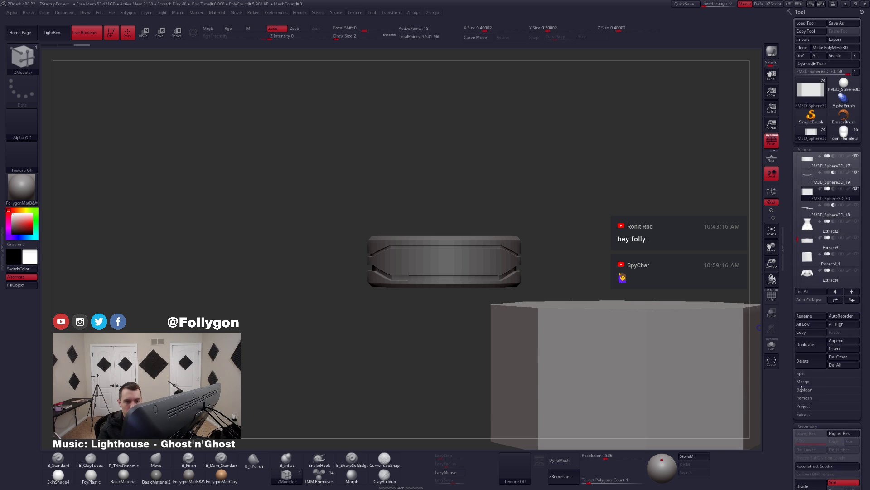
pyautogui.moveTo(632, 358); pyautogui.dragTo(598, 279, button='right')
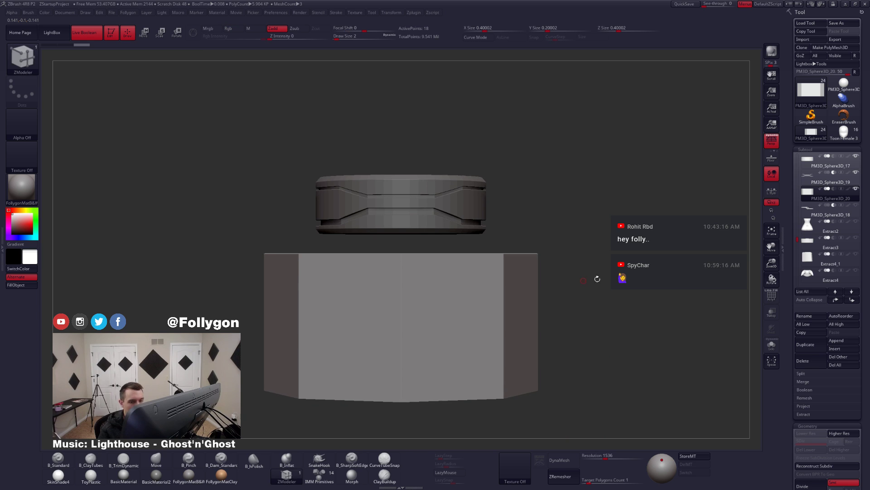
# - Turn off perspective, show the polygroup wireframe and isolate the new cylinder with its smoothing preview off
pyautogui.click(776, 145)
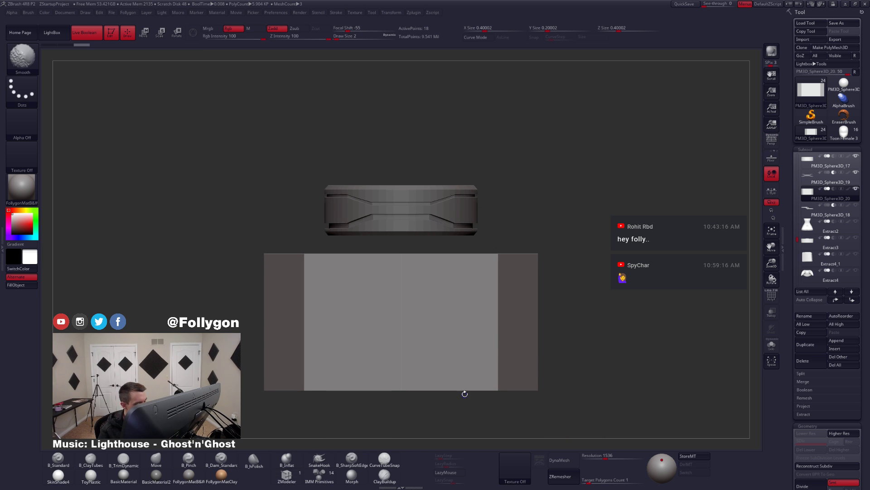
pyautogui.hotkey('shift', 'f')
pyautogui.press('d')
pyautogui.hotkey('shift', 'd')
pyautogui.hotkey('alt', 's')
# - Crease the edges around the cylinder's top rim with the ZModeler brush and check them in the dynamic subdivision preview
pyautogui.moveTo(462, 272); pyautogui.dragTo(438, 372, button='right')
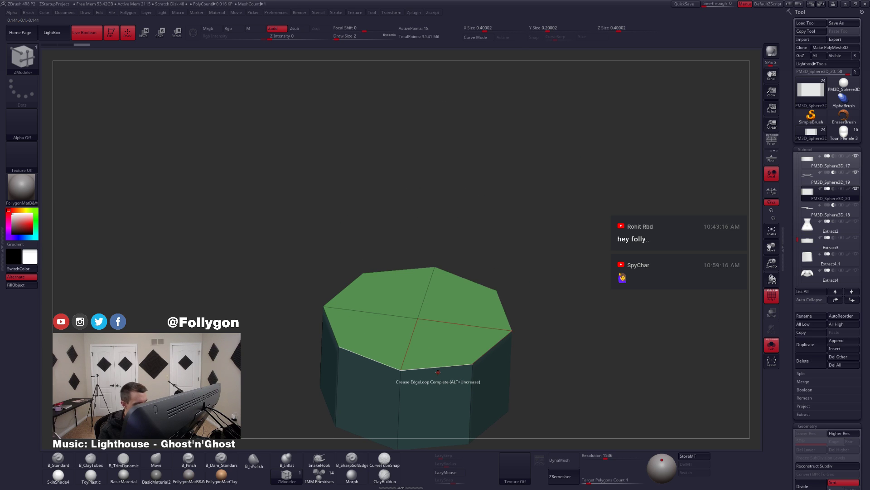
pyautogui.press('space')
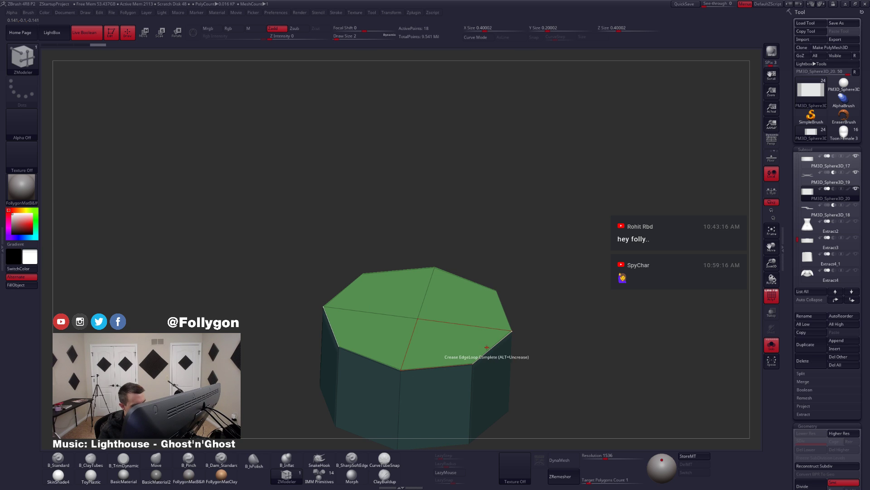
pyautogui.press('d')
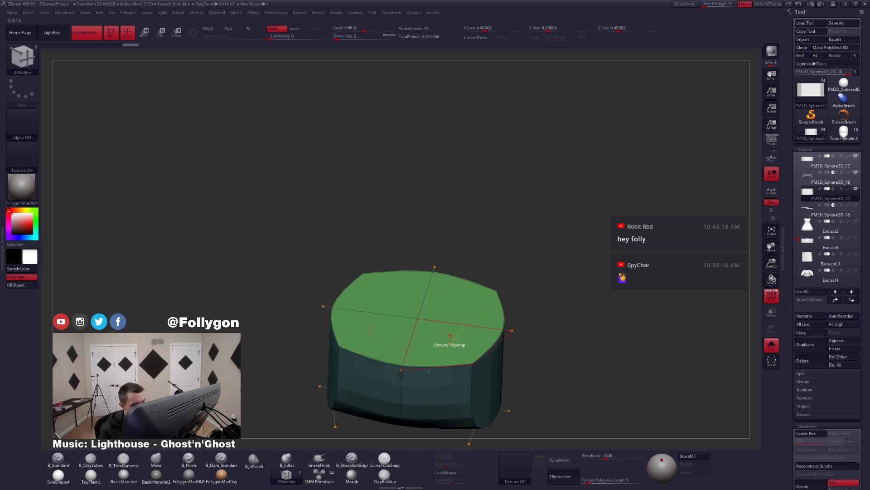
pyautogui.keyDown('alt'); pyautogui.moveTo(450, 338); pyautogui.dragTo(438, 257, button='right'); pyautogui.keyUp('alt')
pyautogui.hotkey('shift', 'd')
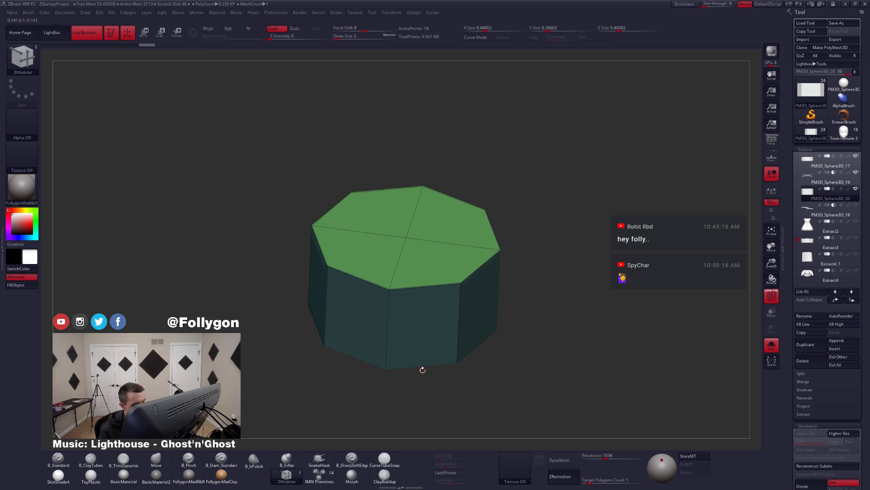
# - Set the crease target to Edge, crease the edges around the cylinder's bottom rim and preview it smoothed
pyautogui.press('space')
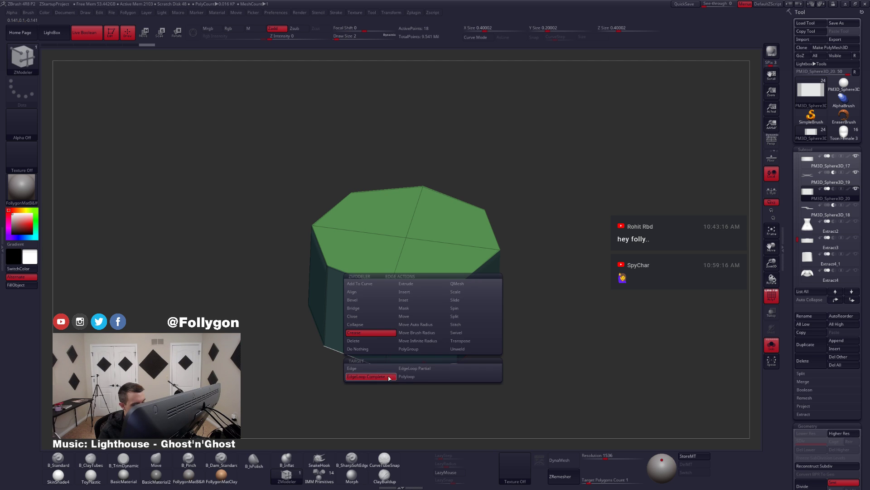
pyautogui.click(363, 367)
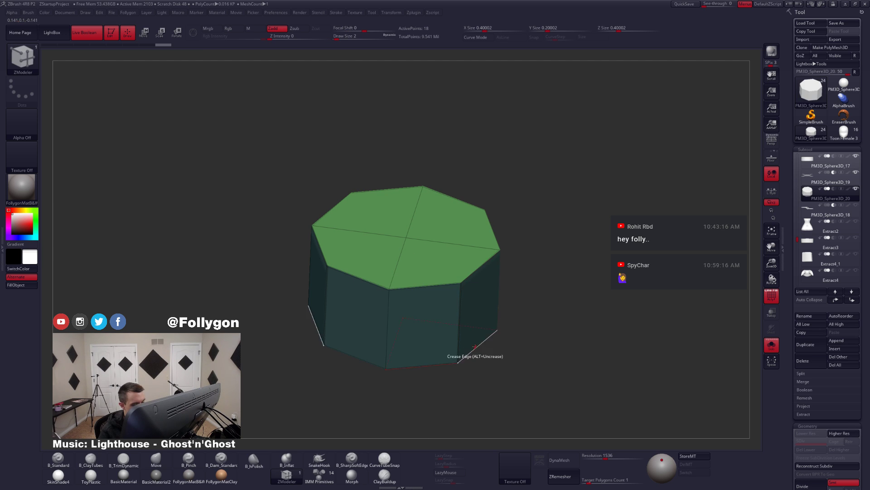
pyautogui.moveTo(475, 347); pyautogui.dragTo(525, 314, button='right')
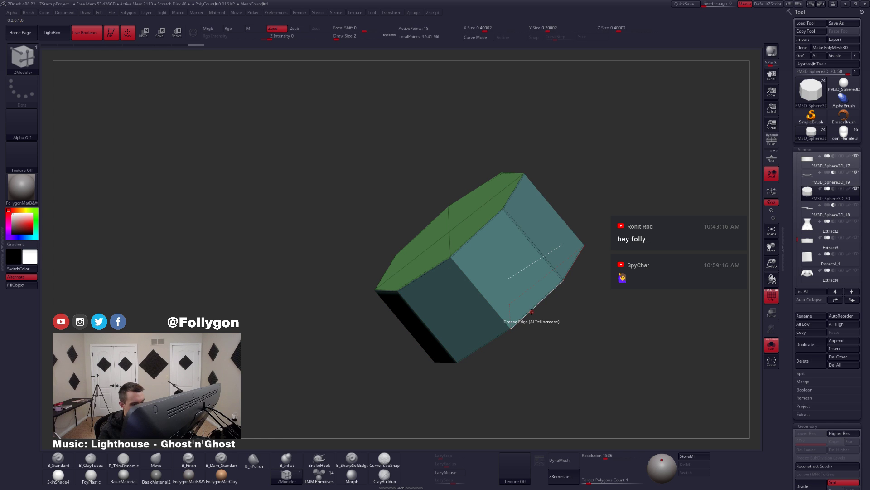
pyautogui.hotkey('ctrl', 'd')
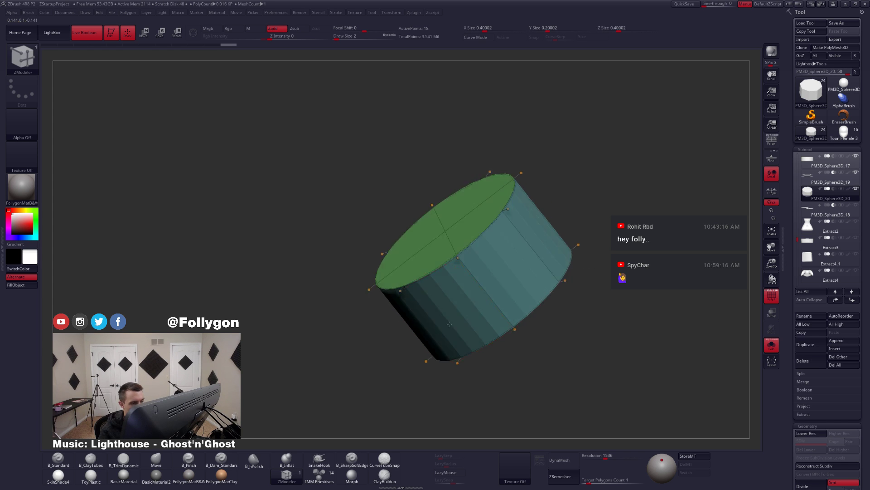
# - Show the band again, scale the cylinder down to about 0.047 wide and move it beside the band
pyautogui.keyDown('shift'); pyautogui.moveTo(449, 324); pyautogui.dragTo(476, 286, button='right'); pyautogui.keyUp('shift')
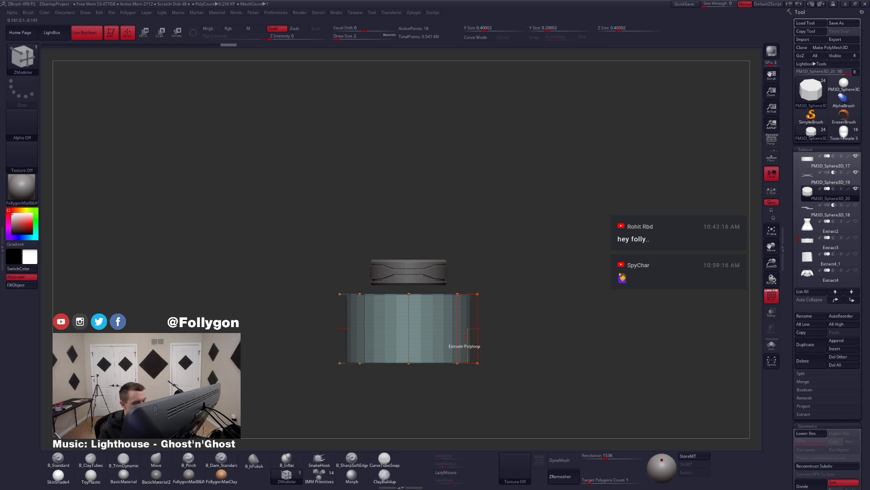
pyautogui.press('e')
pyautogui.moveTo(408, 328)
pyautogui.keyDown('shift'); pyautogui.mouseDown()
pyautogui.moveTo(496, 329)
pyautogui.moveTo(420, 329)
pyautogui.mouseUp(); pyautogui.keyUp('shift')
pyautogui.press('w')
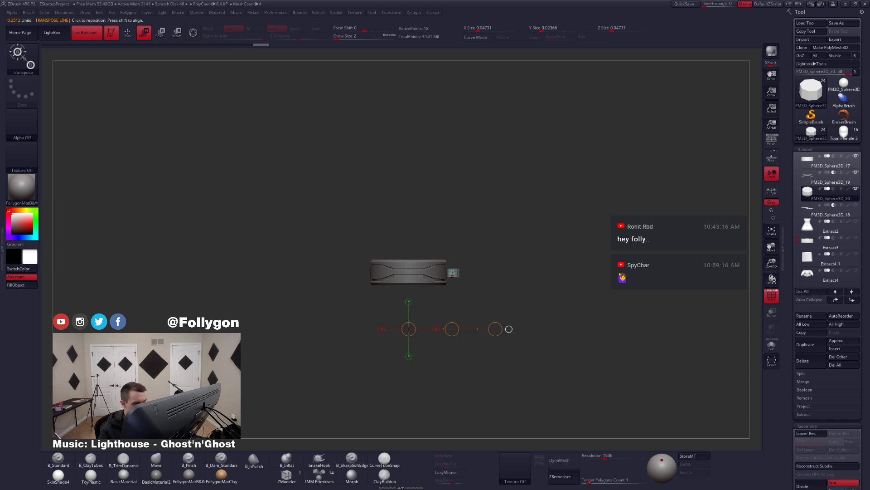
# - Rotate the small cylinder 90 degrees so that its flat face points sideways from the band
pyautogui.keyDown('ctrl'); pyautogui.moveTo(458, 266); pyautogui.dragTo(439, 286, button='right'); pyautogui.keyUp('ctrl')
pyautogui.press('r')
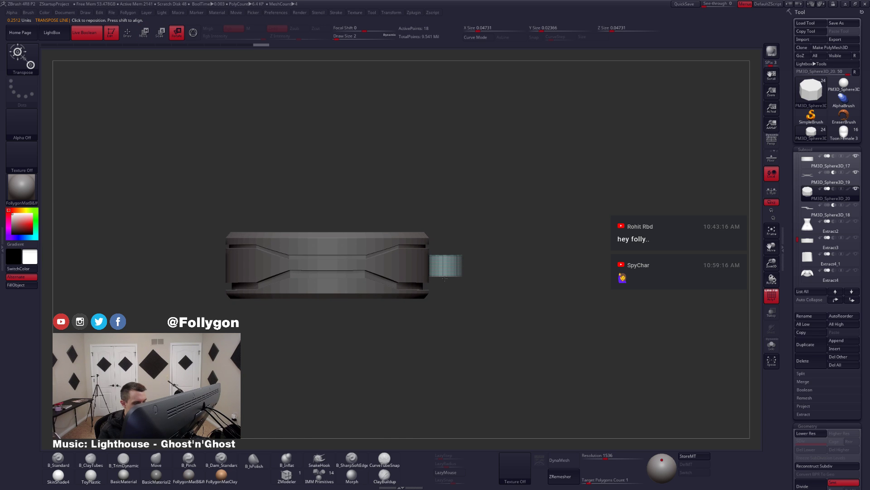
pyautogui.moveTo(443, 275); pyautogui.dragTo(443, 332)
pyautogui.moveTo(443, 297); pyautogui.dragTo(378, 285)
# - Scale the rotated cylinder down to about 0.027 across and 0.014 thick and hide the wireframe
pyautogui.press('e')
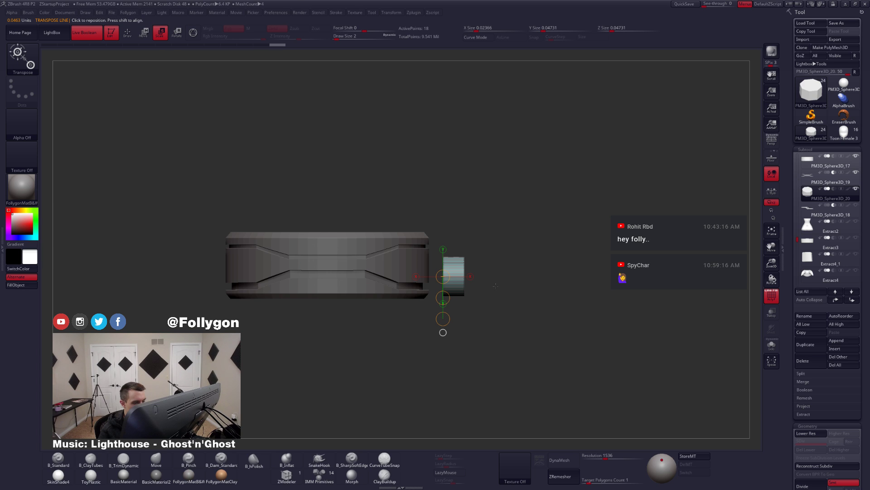
pyautogui.moveTo(458, 273)
pyautogui.mouseDown()
pyautogui.moveTo(517, 273)
pyautogui.moveTo(404, 271)
pyautogui.mouseUp()
pyautogui.hotkey('shift', 'f')
pyautogui.press('w')
pyautogui.press('q')
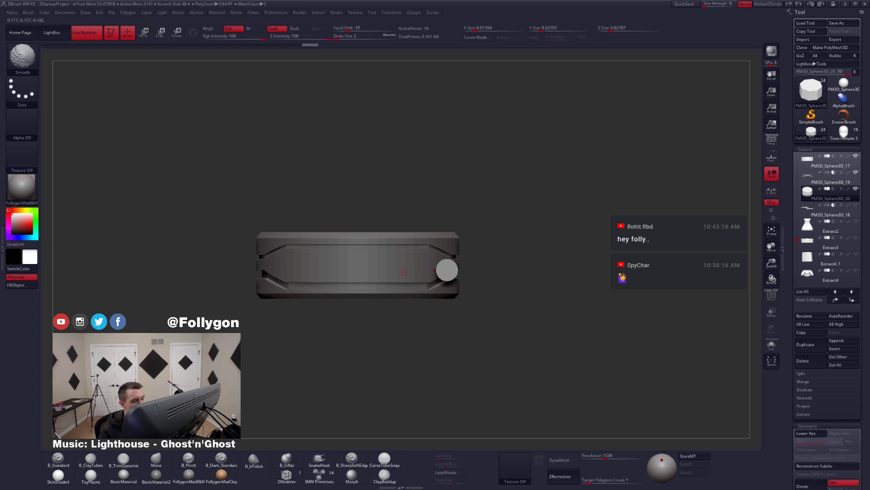
# - Reposition the small cylinder just outside the band's outer rim
pyautogui.press('w')
pyautogui.moveTo(456, 279)
pyautogui.mouseDown()
pyautogui.moveTo(514, 278)
pyautogui.moveTo(327, 265)
pyautogui.mouseUp()
pyautogui.keyDown('alt'); pyautogui.moveTo(327, 267); pyautogui.dragTo(421, 348, button='right'); pyautogui.keyUp('alt')
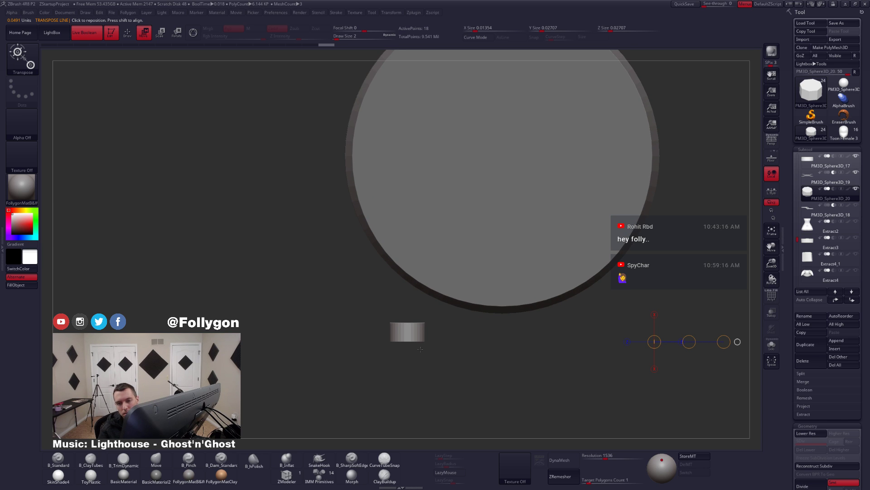
pyautogui.keyDown('ctrl'); pyautogui.moveTo(416, 339); pyautogui.dragTo(464, 370, button='right'); pyautogui.keyUp('ctrl')
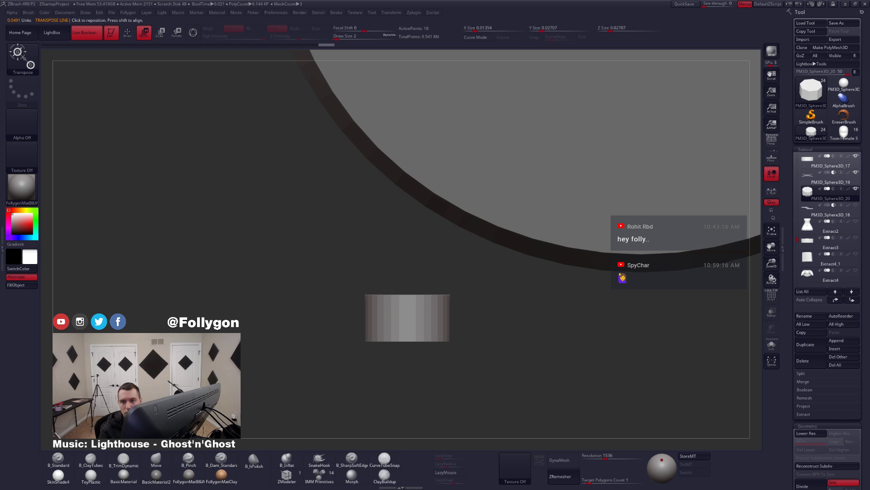
# - Bring up the Photoshop concept art to examine the glowing ankle cuff and put it away again
pyautogui.moveTo(869, 89); pyautogui.dragTo(772, 155)
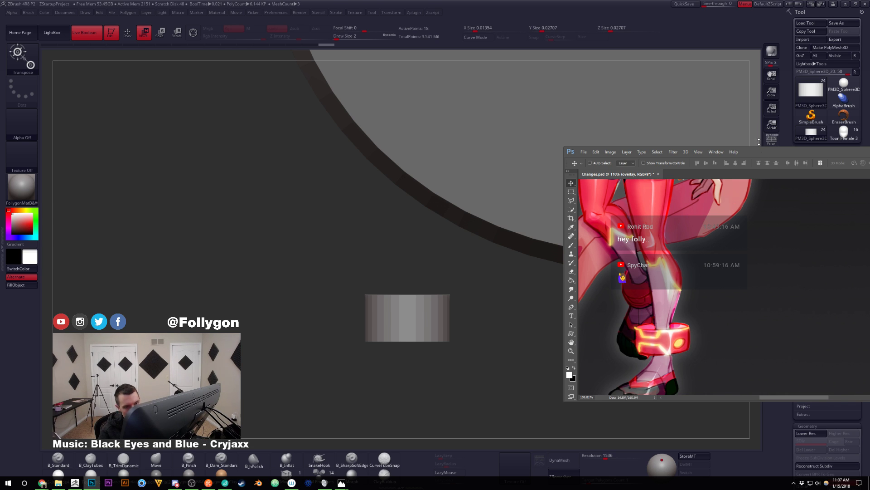
pyautogui.moveTo(759, 158); pyautogui.dragTo(869, 107)
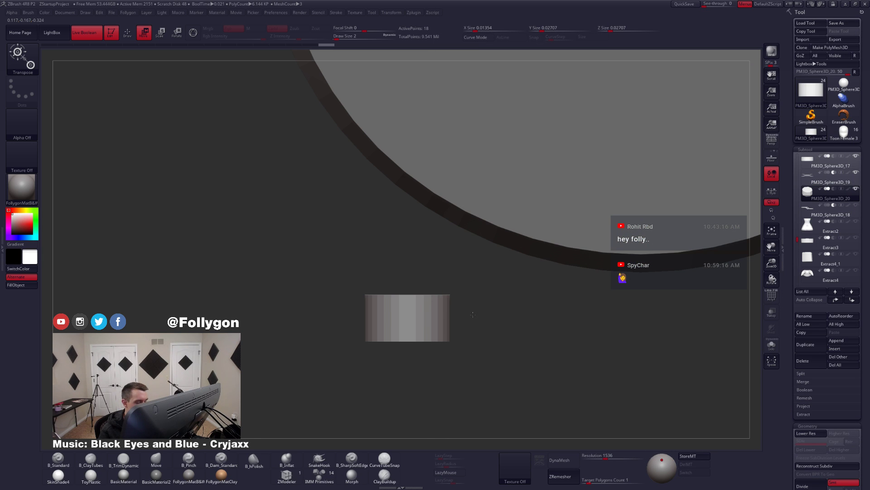
# - Isolate the unsmoothed cylinder and insert an edge loop around its middle with ZModeler's Insert Polyloops action
pyautogui.hotkey('shift', 'f')
pyautogui.hotkey('shift', 'd')
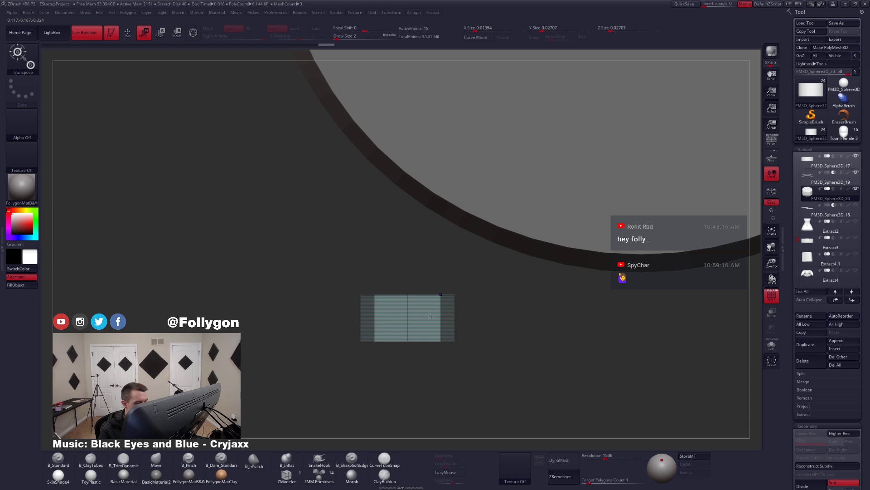
pyautogui.hotkey('alt', 's')
pyautogui.click(286, 474)
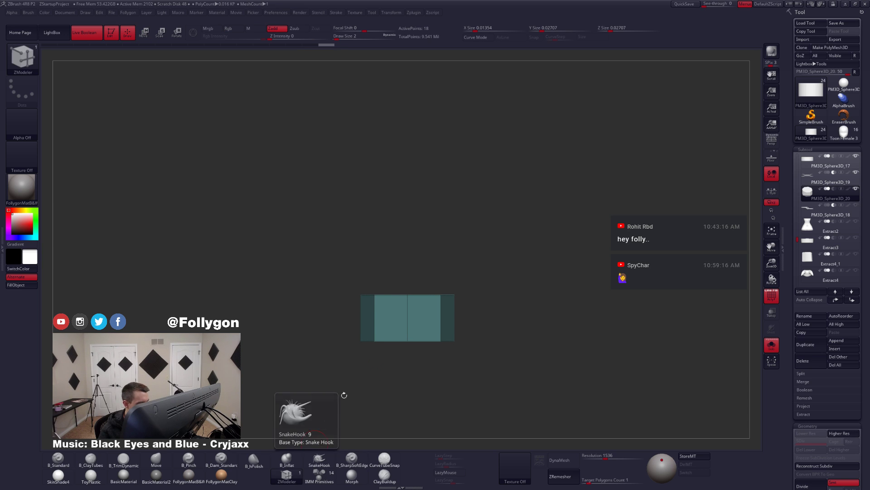
pyautogui.press('space')
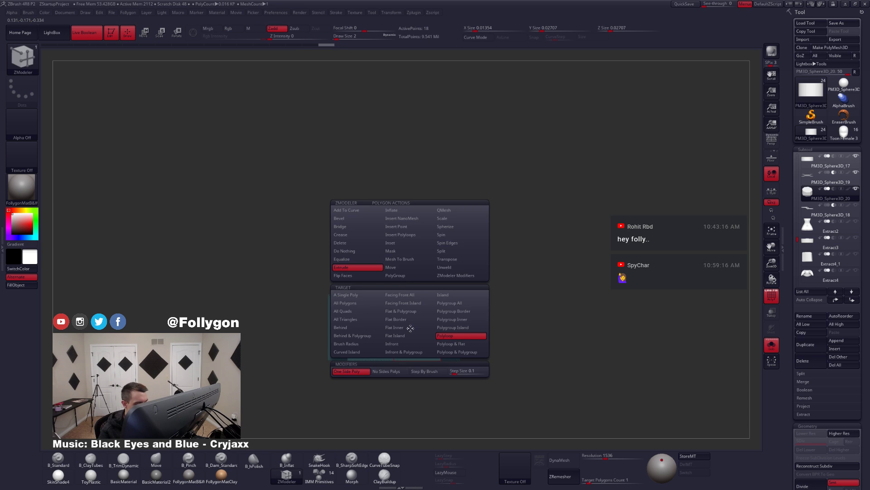
pyautogui.click(411, 234)
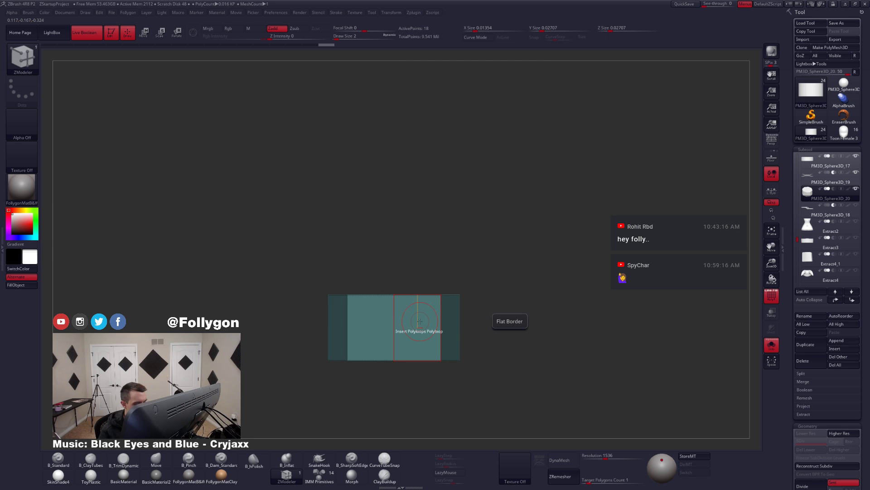
pyautogui.keyDown('alt'); pyautogui.moveTo(338, 354); pyautogui.dragTo(378, 352, button='right'); pyautogui.keyUp('alt')
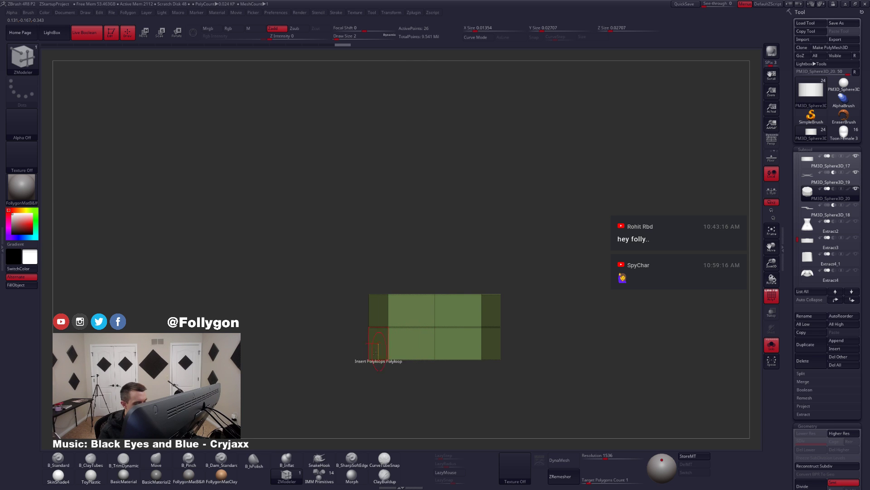
# - Mask all but one end of the cylinder, scale that end out to about 0.036 across as a flare and clear the mask
pyautogui.moveTo(346, 352)
pyautogui.keyDown('ctrl'); pyautogui.mouseDown()
pyautogui.moveTo(386, 411)
pyautogui.moveTo(558, 351)
pyautogui.mouseUp(); pyautogui.keyUp('ctrl')
pyautogui.keyDown('ctrl'); pyautogui.click(551, 352); pyautogui.keyUp('ctrl')
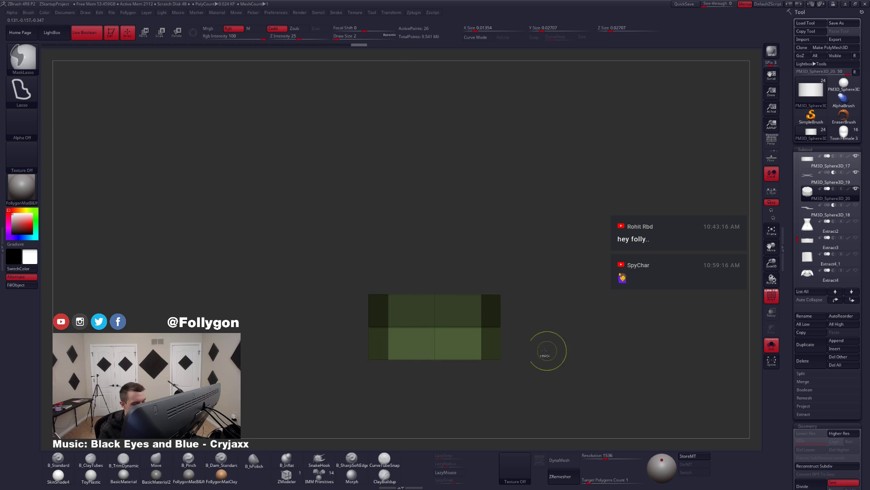
pyautogui.press('r')
pyautogui.moveTo(472, 366); pyautogui.dragTo(479, 304)
pyautogui.click(477, 273)
pyautogui.moveTo(472, 338); pyautogui.dragTo(496, 333)
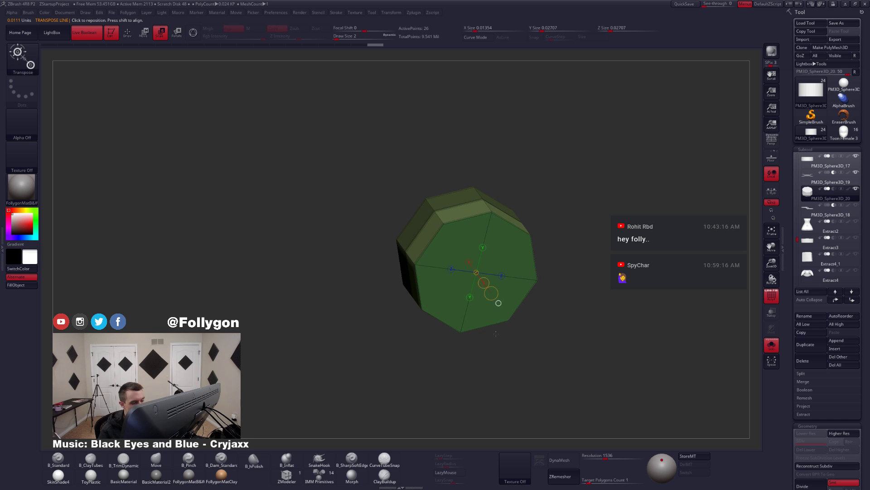
pyautogui.moveTo(491, 289); pyautogui.dragTo(502, 304)
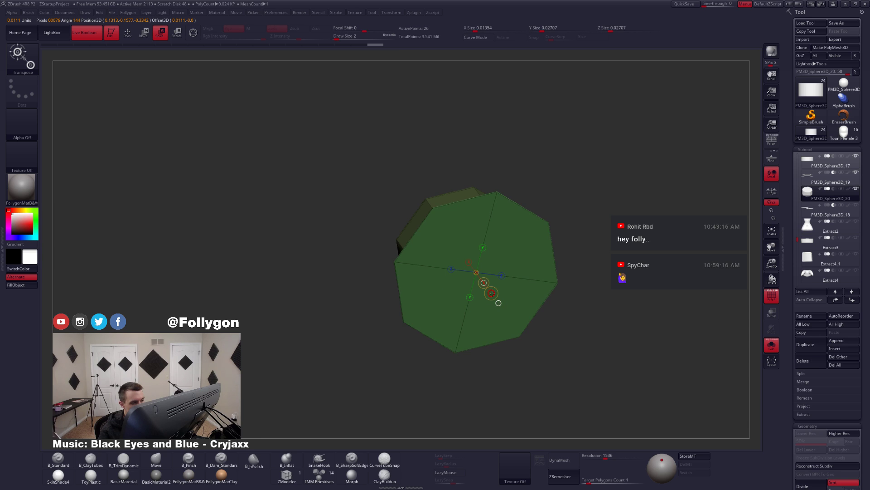
pyautogui.moveTo(539, 219); pyautogui.dragTo(484, 370)
pyautogui.press('d')
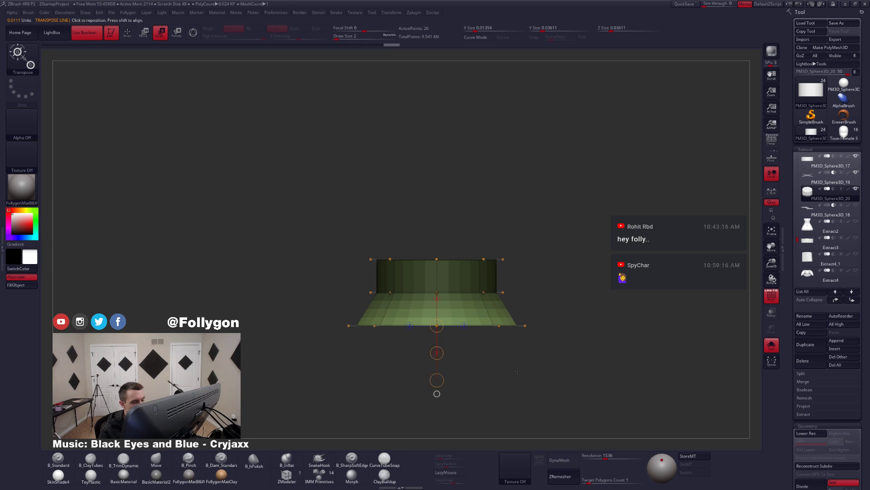
pyautogui.press('q')
pyautogui.keyDown('ctrl'); pyautogui.moveTo(550, 349); pyautogui.dragTo(556, 372); pyautogui.keyUp('ctrl')
# - Bevel the complete middle edge loop of the flared cylinder with the smoothing preview off
pyautogui.hotkey('shift', 'd')
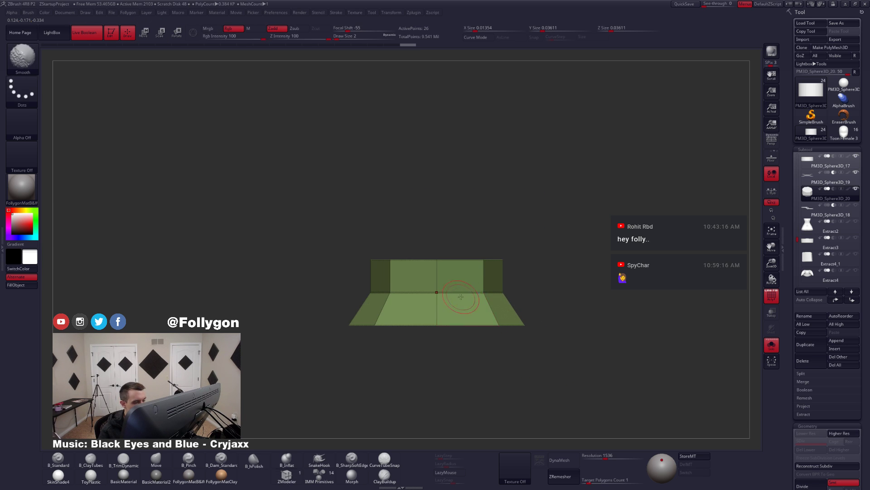
pyautogui.keyDown('ctrl'); pyautogui.moveTo(463, 298); pyautogui.dragTo(467, 309, button='right'); pyautogui.keyUp('ctrl')
pyautogui.press('space')
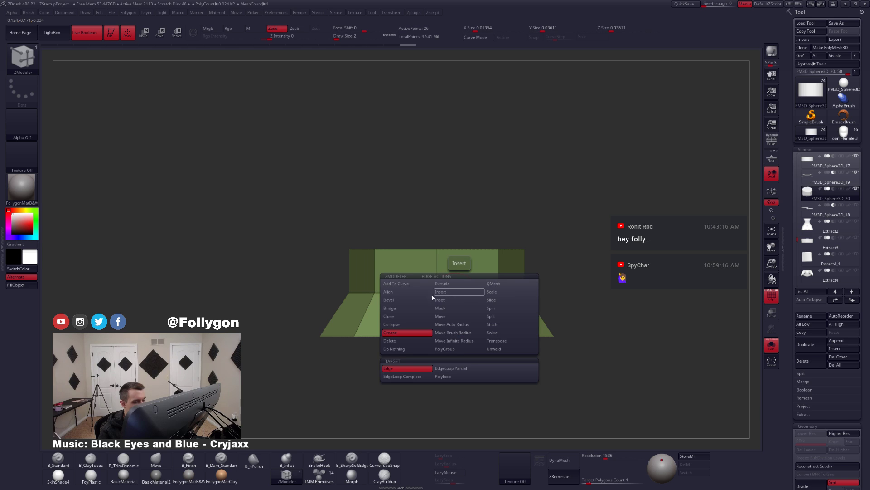
pyautogui.click(404, 302)
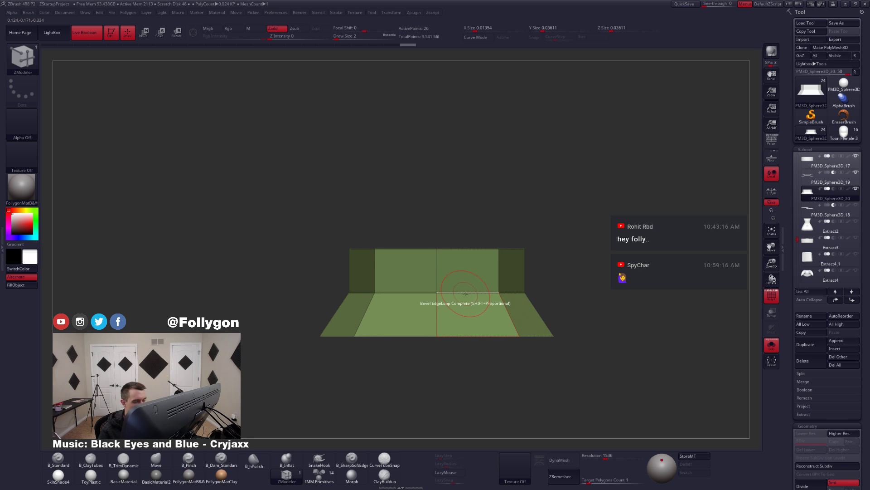
pyautogui.moveTo(467, 292); pyautogui.dragTo(465, 300)
# - Crease the two complete edge loops bordering the beveled strip and preview the flared cylinder smoothed
pyautogui.press('space')
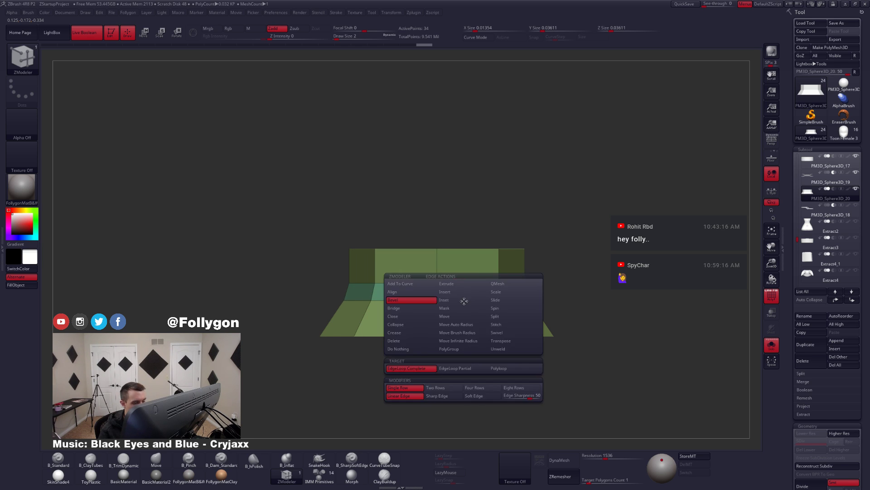
pyautogui.click(398, 333)
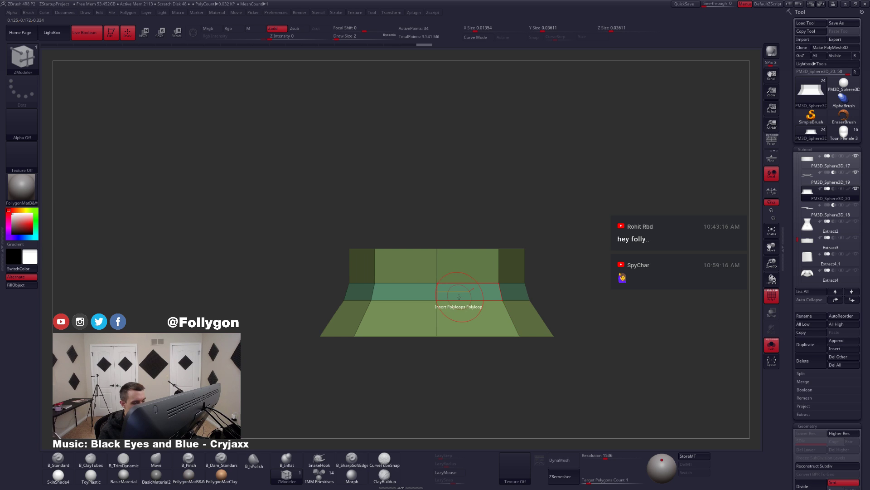
pyautogui.press('space')
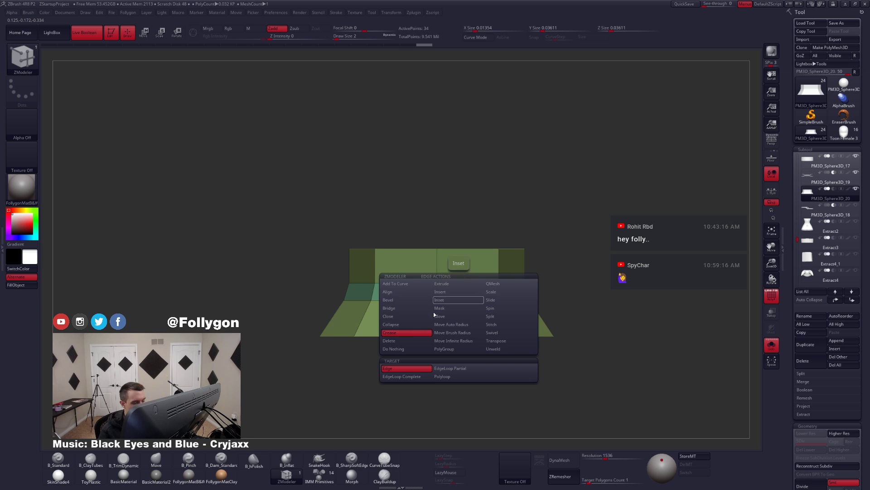
pyautogui.click(401, 376)
pyautogui.click(468, 302)
pyautogui.click(464, 284)
pyautogui.press('d')
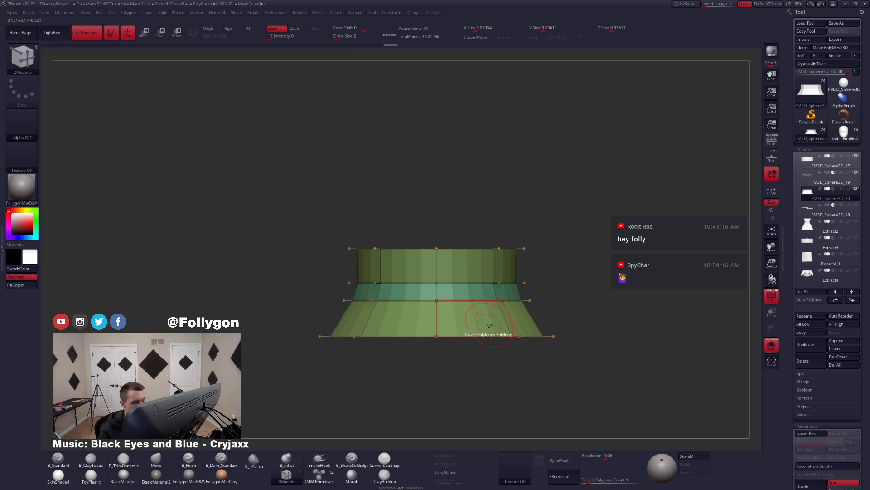
# - Show the band again and rotate the flared cylinder so its axis points toward the band's curved side
pyautogui.moveTo(498, 340)
pyautogui.keyDown('ctrl'); pyautogui.mouseDown(button='right')
pyautogui.moveTo(489, 317)
pyautogui.moveTo(485, 341)
pyautogui.moveTo(470, 314)
pyautogui.moveTo(412, 325)
pyautogui.mouseUp(button='right'); pyautogui.keyUp('ctrl')
pyautogui.hotkey('shift', 'f')
pyautogui.hotkey('alt', 's')
pyautogui.press('r')
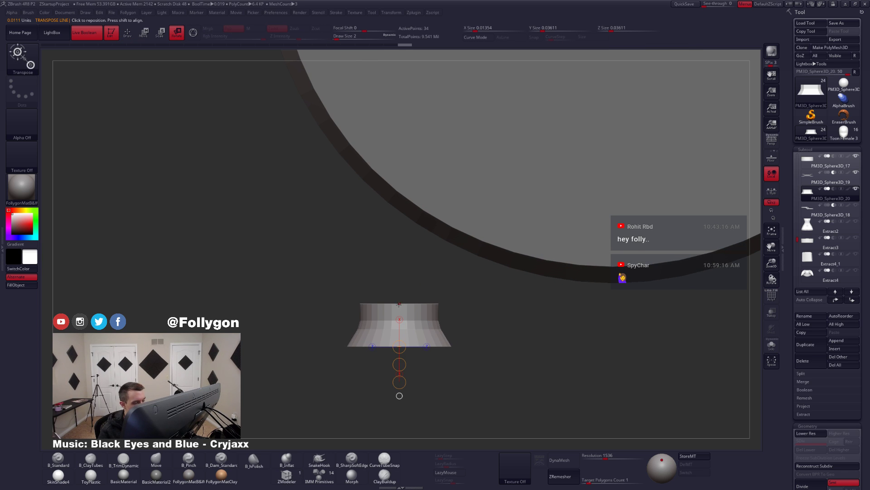
pyautogui.moveTo(399, 304)
pyautogui.mouseDown()
pyautogui.moveTo(399, 371)
pyautogui.moveTo(439, 255)
pyautogui.mouseUp()
pyautogui.press('q')
pyautogui.moveTo(441, 313); pyautogui.dragTo(446, 284, button='right')
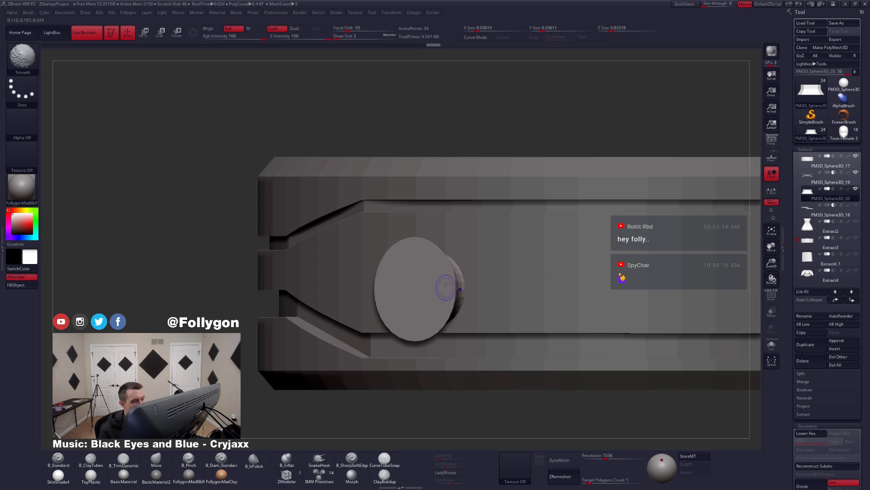
# - Set the flared cylinder's subtool to boolean subtraction and move it into the band's side to cut a round recess
pyautogui.press('w')
pyautogui.moveTo(424, 286)
pyautogui.mouseDown()
pyautogui.moveTo(423, 336)
pyautogui.moveTo(415, 288)
pyautogui.mouseUp()
pyautogui.moveTo(408, 258); pyautogui.dragTo(466, 238, button='right')
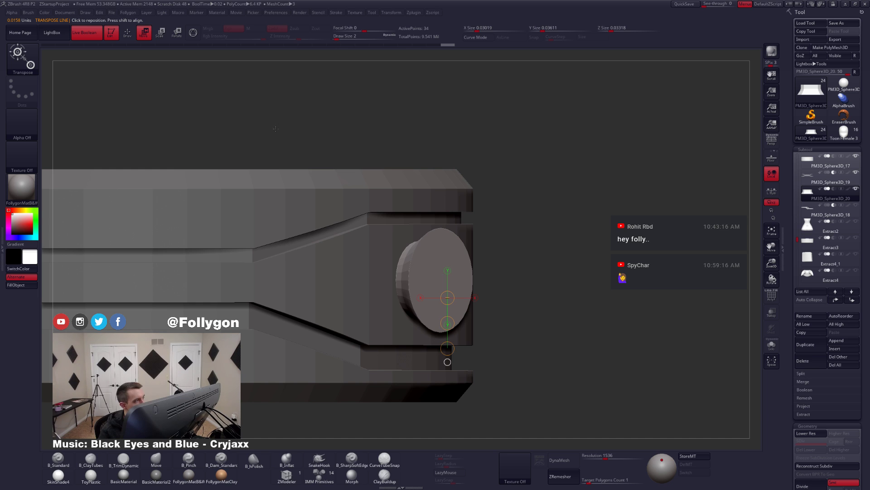
pyautogui.click(828, 190)
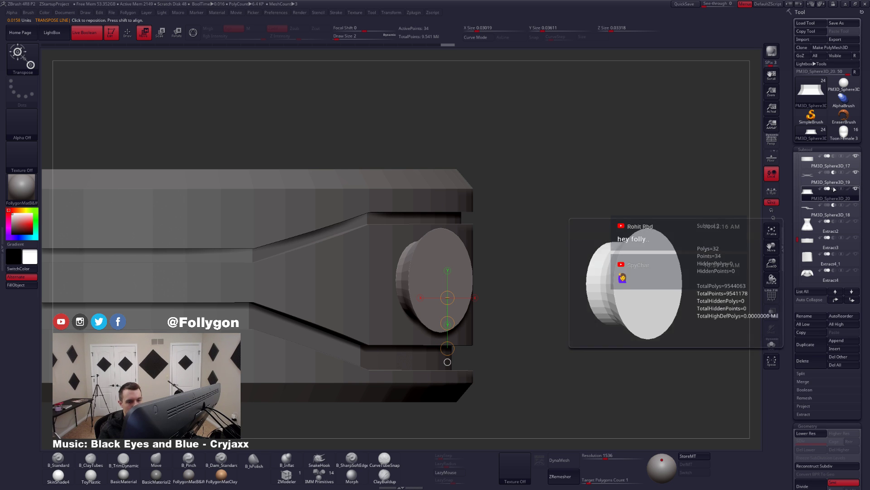
pyautogui.moveTo(410, 245); pyautogui.dragTo(391, 267, button='right')
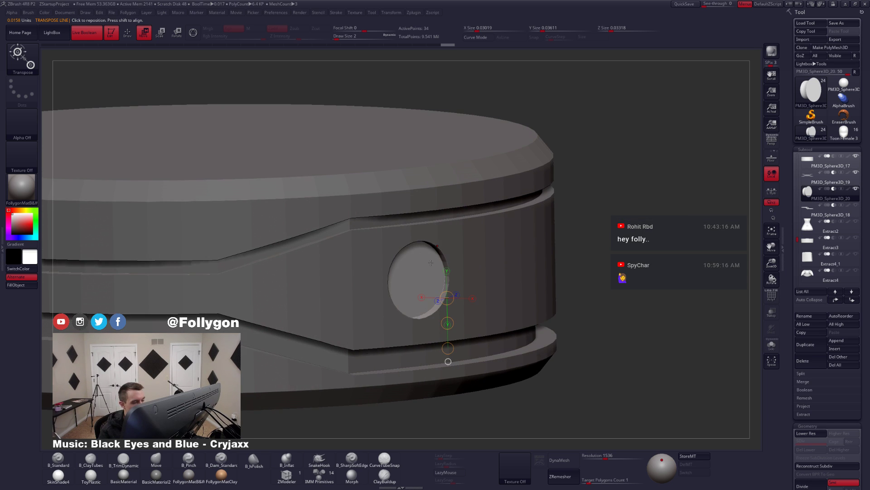
pyautogui.click(422, 279)
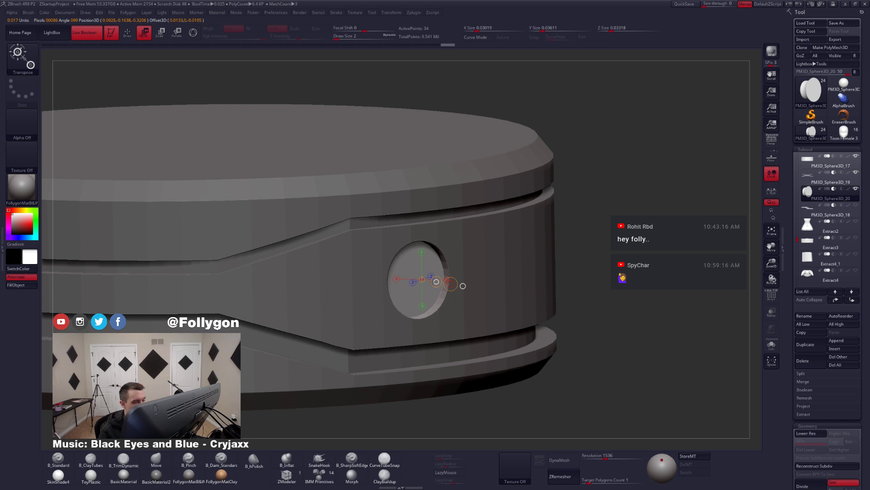
pyautogui.moveTo(422, 279); pyautogui.dragTo(418, 279)
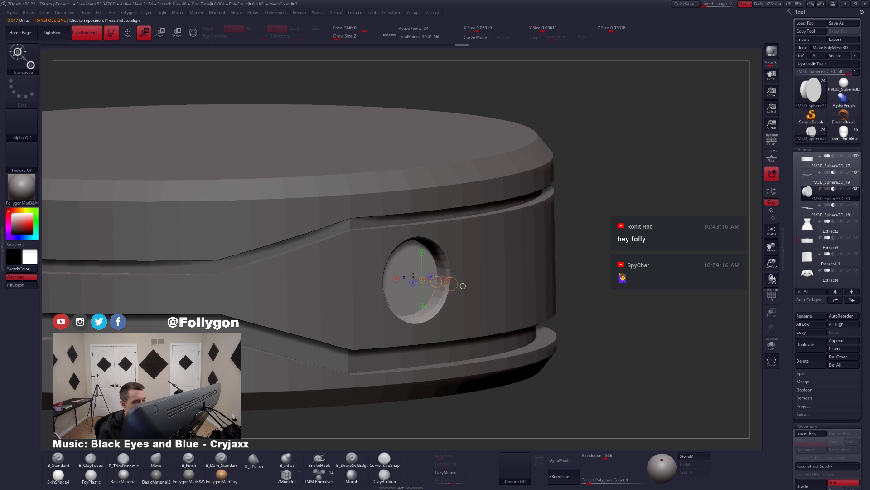
# - Reset the transpose line on the centre of the cylinder's end face and rotate the cylinder to follow the band's curvature
pyautogui.hotkey('alt', 's')
pyautogui.press('r')
pyautogui.moveTo(436, 287); pyautogui.dragTo(339, 260, button='right')
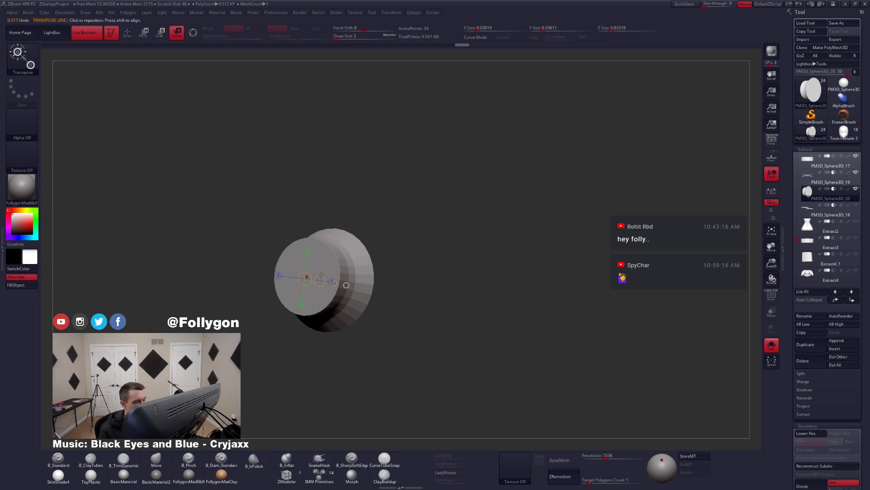
pyautogui.hotkey('shift', 'f')
pyautogui.click(340, 259)
pyautogui.click(307, 277)
pyautogui.moveTo(453, 289); pyautogui.dragTo(389, 297, button='right')
pyautogui.hotkey('alt', 's')
pyautogui.hotkey('shift', 'f')
pyautogui.hotkey('shift', 'f')
pyautogui.hotkey('alt', 's')
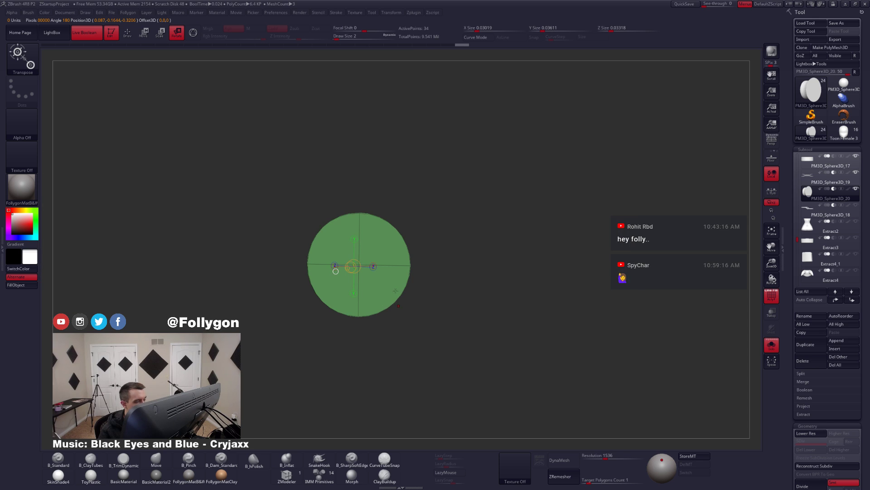
pyautogui.click(400, 294)
pyautogui.hotkey('shift', 'f')
pyautogui.moveTo(365, 271); pyautogui.dragTo(417, 280, button='right')
pyautogui.hotkey('alt', 's')
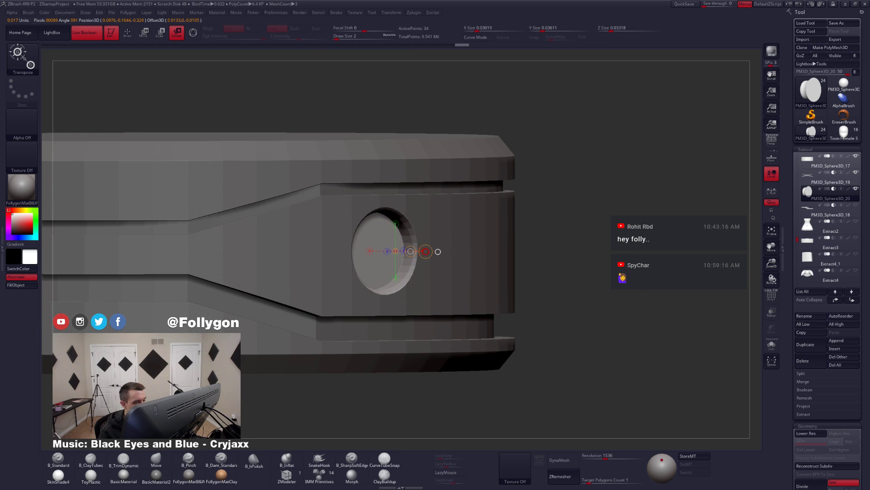
pyautogui.moveTo(432, 253)
pyautogui.mouseDown()
pyautogui.moveTo(429, 246)
pyautogui.moveTo(438, 252)
pyautogui.mouseUp()
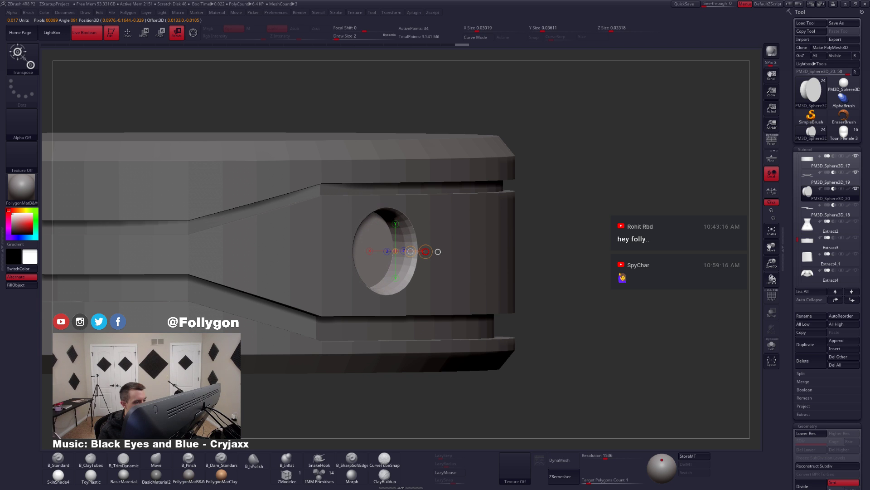
# - Isolate the cylinder and delete the complete edge loop between the beveled strip and the flared section with ZModeler
pyautogui.hotkey('shift', 'f')
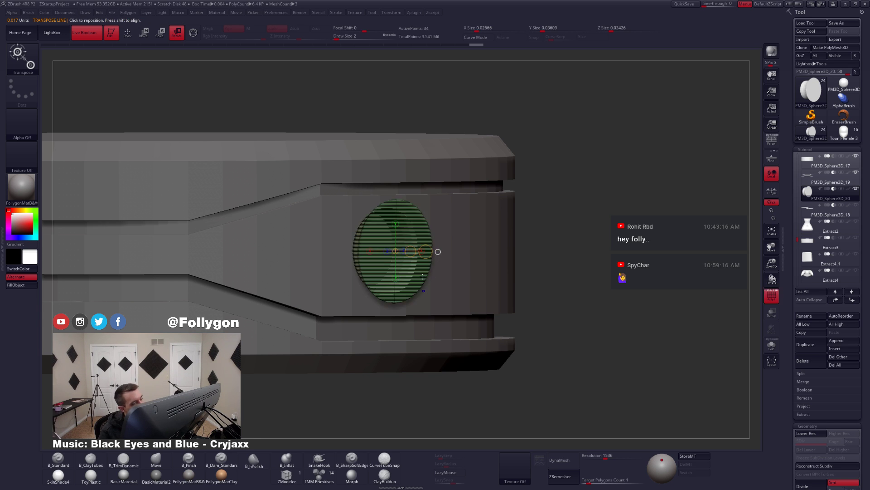
pyautogui.hotkey('alt', 's')
pyautogui.moveTo(426, 278); pyautogui.dragTo(445, 281)
pyautogui.press('q')
pyautogui.moveTo(385, 290)
pyautogui.mouseDown()
pyautogui.moveTo(410, 278)
pyautogui.moveTo(404, 295)
pyautogui.mouseUp()
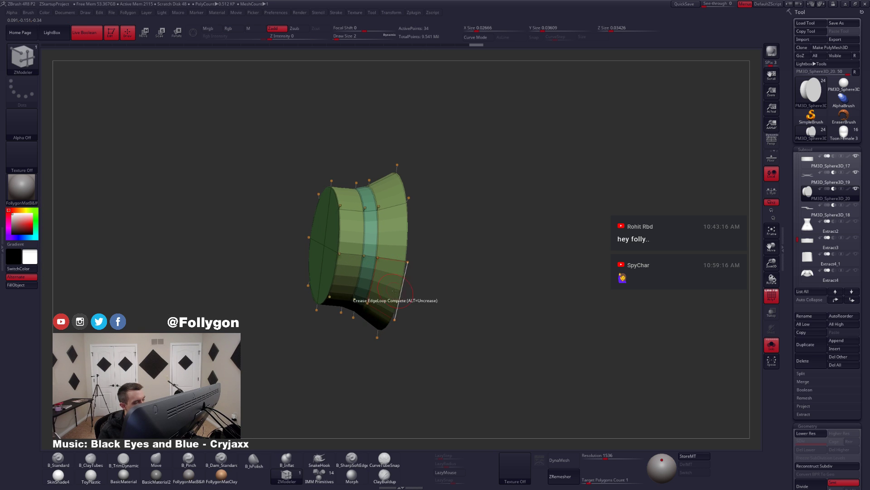
pyautogui.press('space')
pyautogui.click(324, 325)
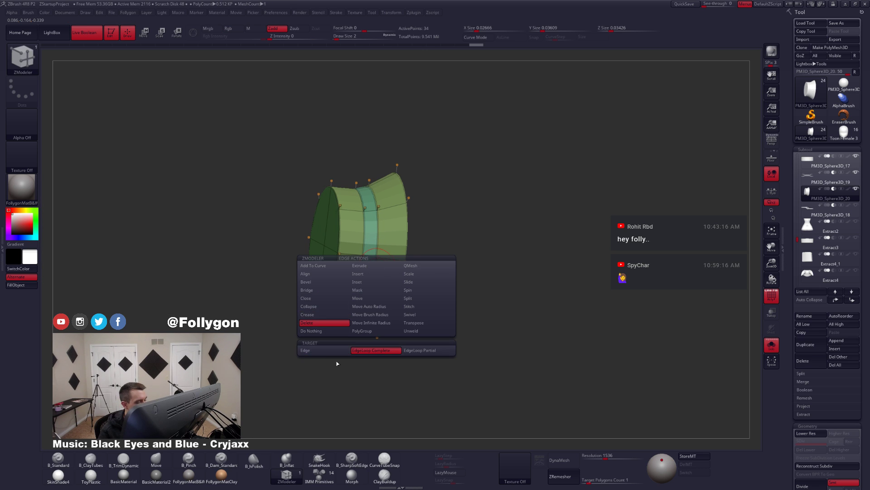
pyautogui.click(376, 267)
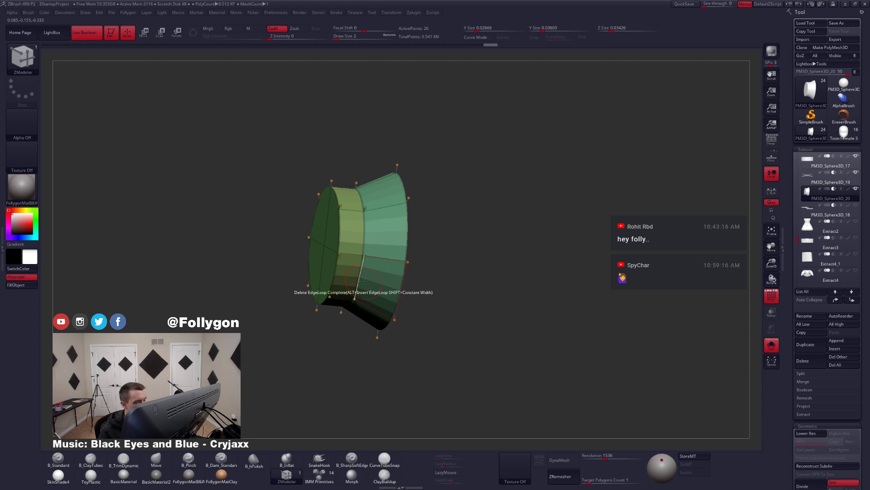
# - Mask the flared section, shorten the cylinder by moving its narrow end toward the flare, and clear the mask
pyautogui.moveTo(364, 282); pyautogui.dragTo(353, 271, button='right')
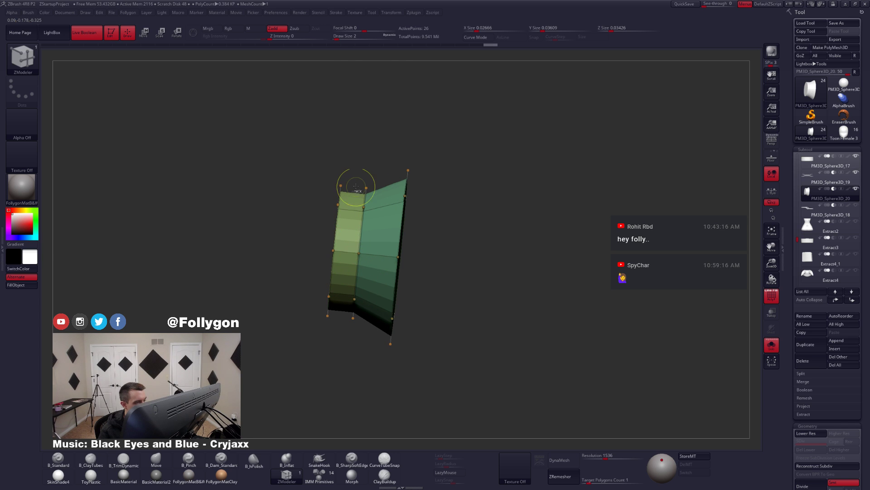
pyautogui.moveTo(356, 186)
pyautogui.keyDown('ctrl'); pyautogui.mouseDown()
pyautogui.moveTo(291, 184)
pyautogui.moveTo(320, 359)
pyautogui.moveTo(334, 356)
pyautogui.mouseUp(); pyautogui.keyUp('ctrl')
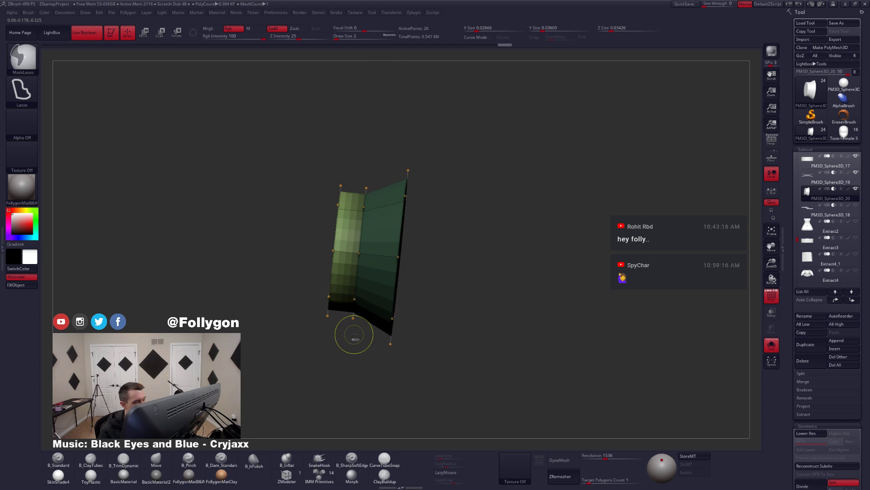
pyautogui.moveTo(354, 334); pyautogui.dragTo(381, 330, button='right')
pyautogui.press('w')
pyautogui.click(314, 249)
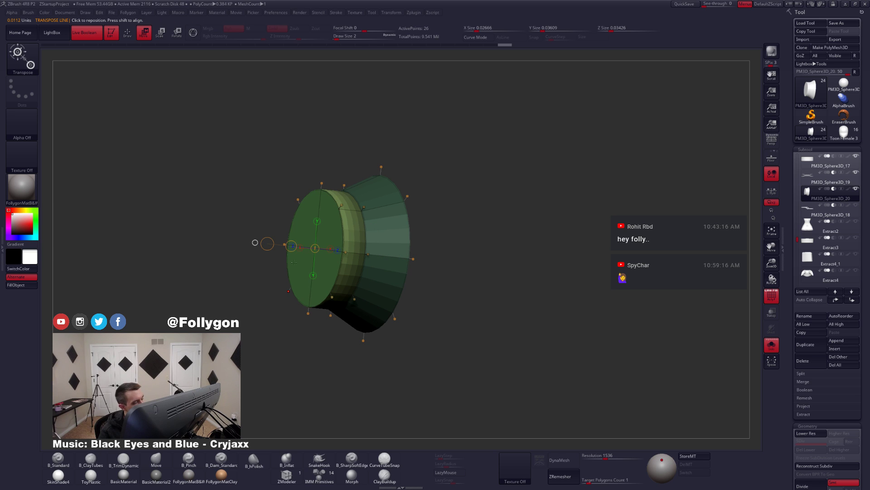
pyautogui.moveTo(291, 246); pyautogui.dragTo(303, 248)
pyautogui.press('q')
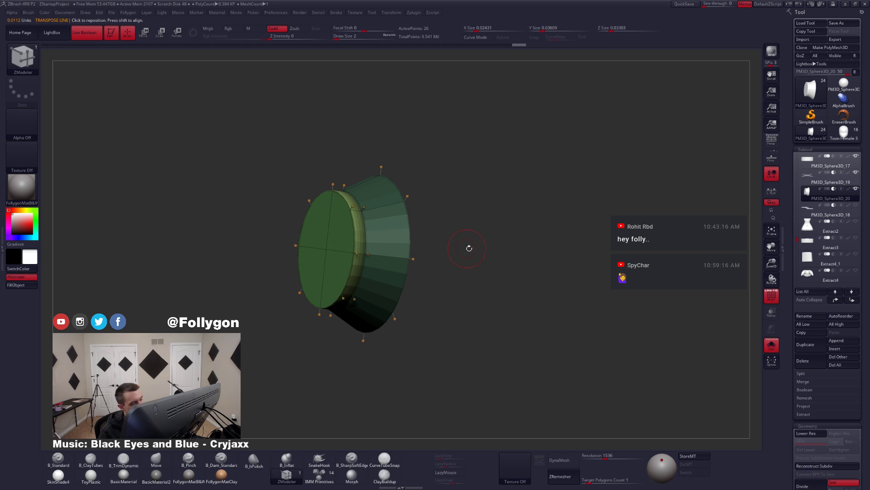
pyautogui.keyDown('ctrl'); pyautogui.moveTo(469, 248); pyautogui.dragTo(503, 261); pyautogui.keyUp('ctrl')
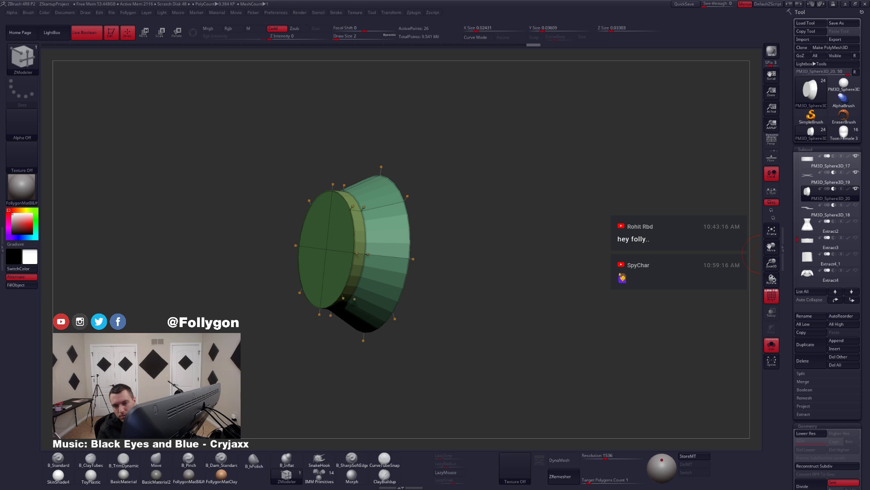
# - Rotate the isolated cylinder about both tilted axes until its flared end squarely faces the front view
pyautogui.moveTo(521, 251); pyautogui.dragTo(489, 248)
pyautogui.hotkey('shift', 'f')
pyautogui.hotkey('alt', 's')
pyautogui.hotkey('alt', 's')
pyautogui.hotkey('shift', 'f')
pyautogui.press('r')
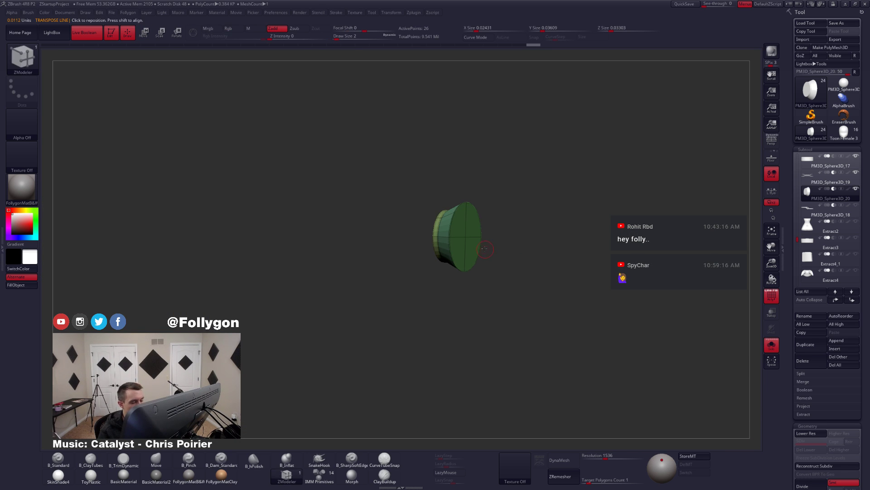
pyautogui.click(475, 264)
pyautogui.click(466, 237)
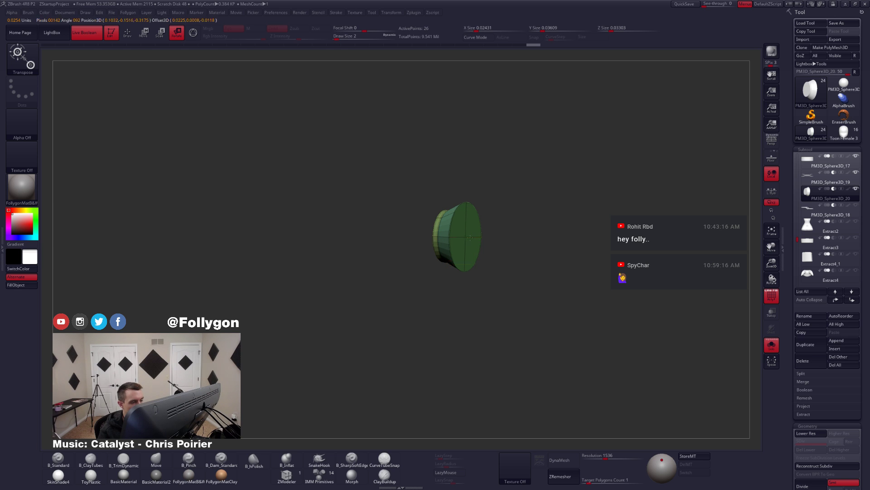
pyautogui.moveTo(521, 258); pyautogui.dragTo(531, 292)
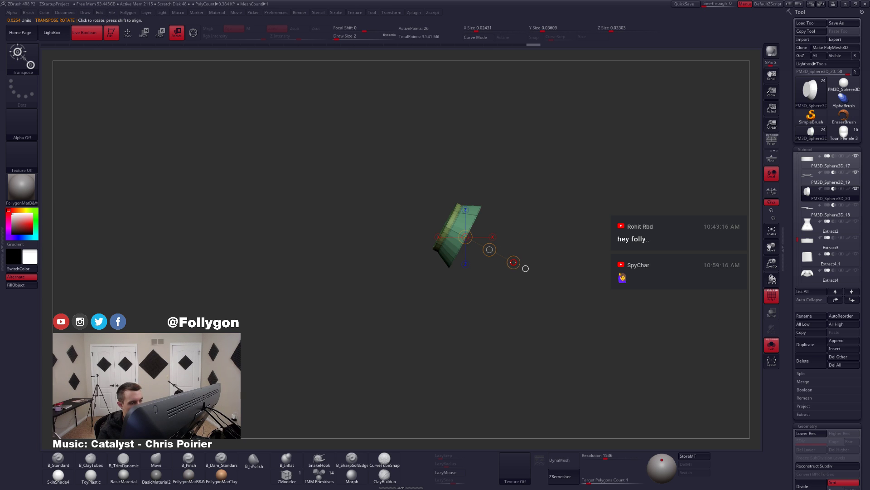
pyautogui.moveTo(514, 262); pyautogui.dragTo(470, 242)
pyautogui.click(491, 229)
pyautogui.moveTo(417, 286); pyautogui.dragTo(499, 279)
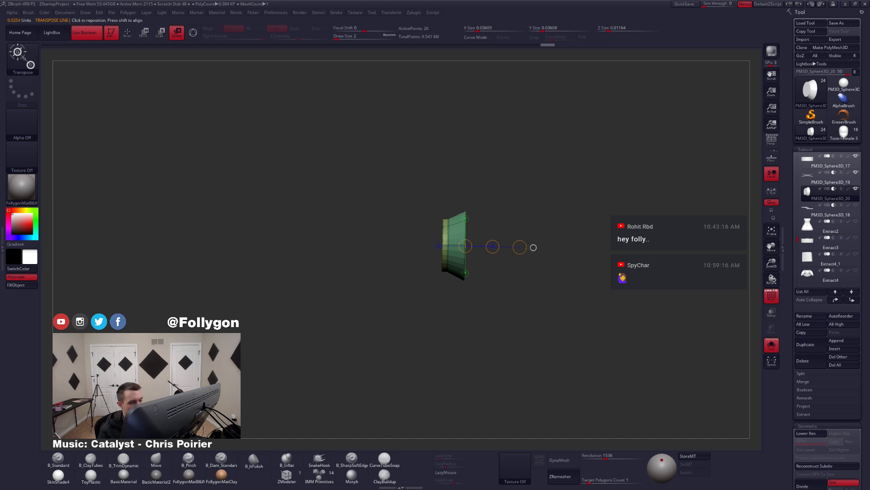
pyautogui.moveTo(521, 246); pyautogui.dragTo(481, 242)
# - Center the cylinder end-on and create a new InsertMesh brush from it, separate from the current brush
pyautogui.press('q')
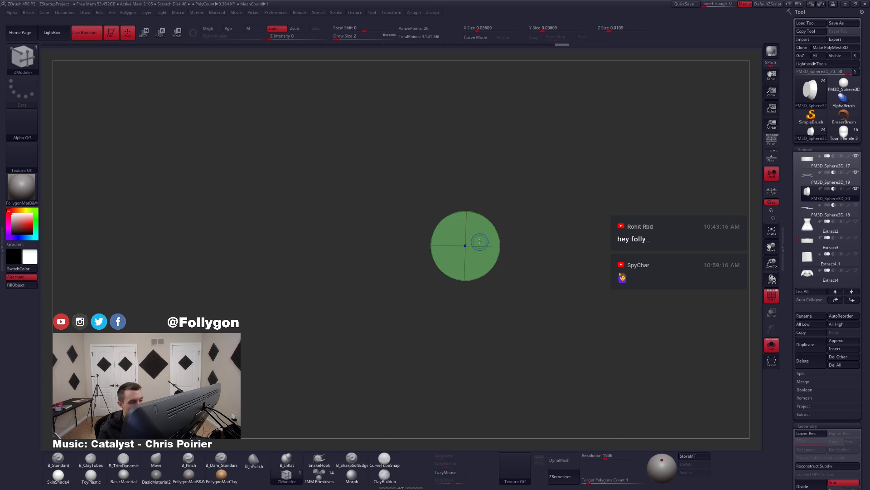
pyautogui.moveTo(495, 282)
pyautogui.keyDown('alt'); pyautogui.mouseDown()
pyautogui.moveTo(518, 291)
pyautogui.moveTo(485, 283)
pyautogui.mouseUp(); pyautogui.keyUp('alt')
pyautogui.press('r')
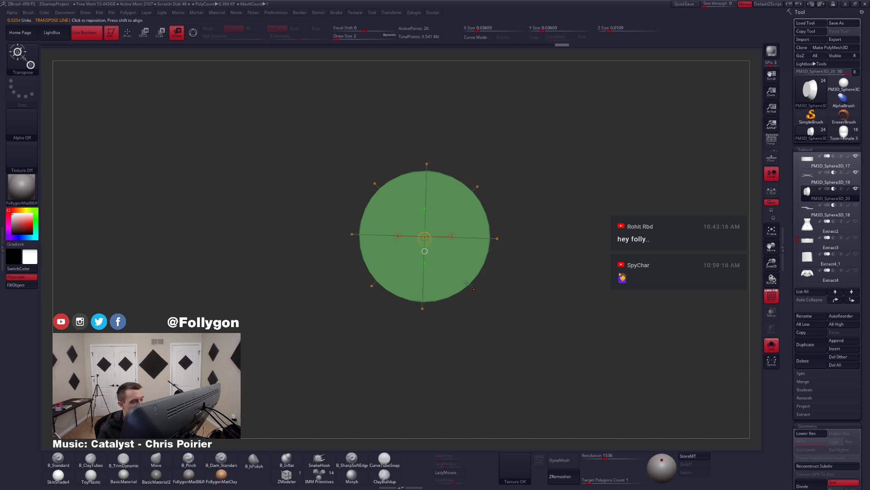
pyautogui.moveTo(425, 235); pyautogui.dragTo(548, 237)
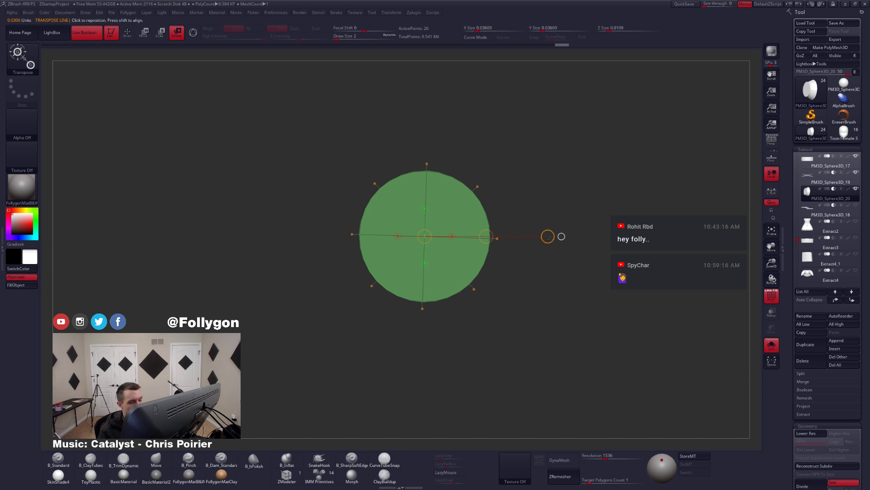
pyautogui.press('q')
pyautogui.keyDown('alt'); pyautogui.moveTo(462, 290); pyautogui.dragTo(415, 297); pyautogui.keyUp('alt')
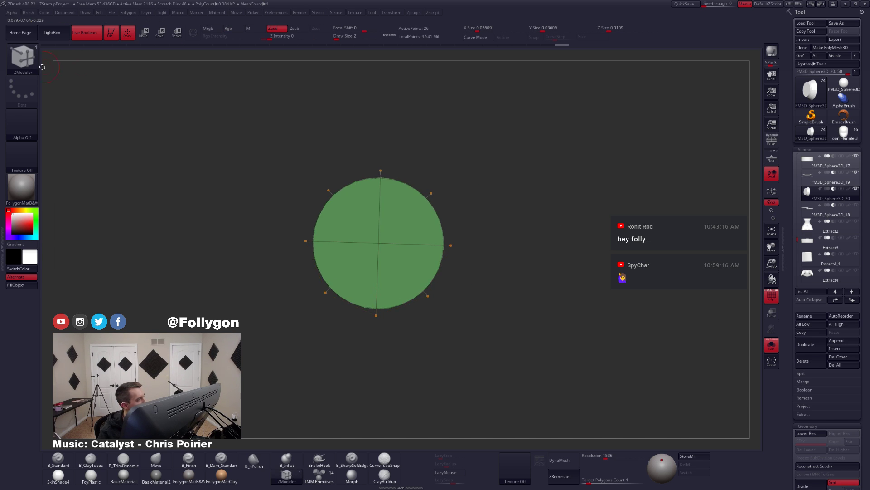
pyautogui.click(35, 66)
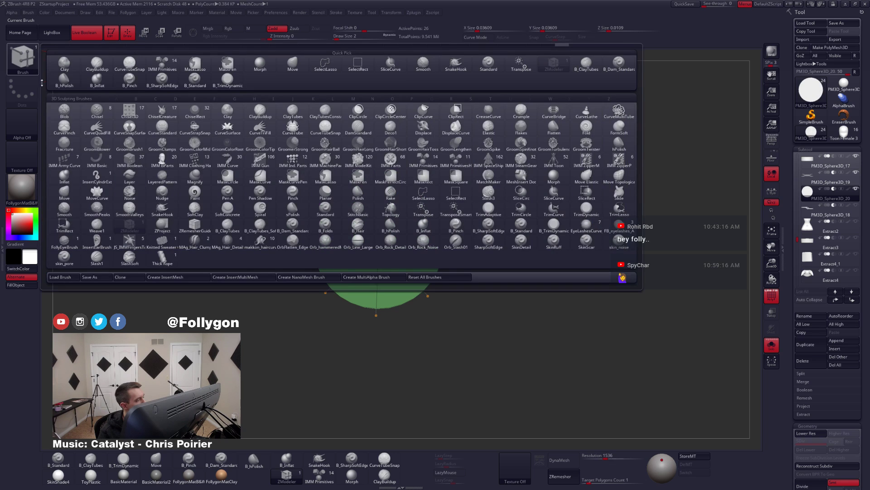
pyautogui.click(167, 277)
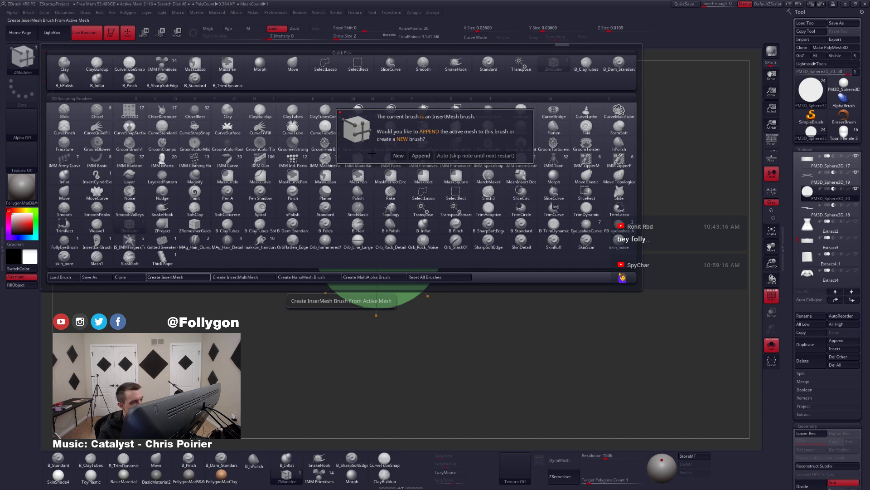
pyautogui.click(399, 156)
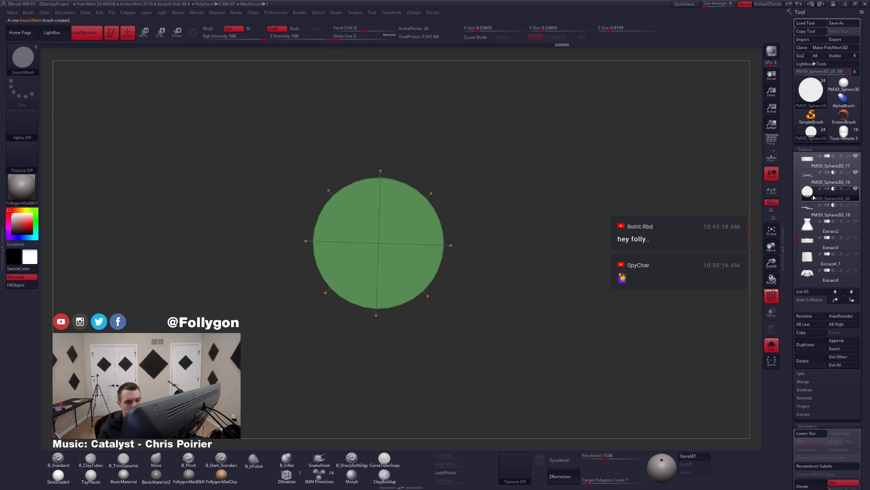
# - Duplicate the band subtool PM3D_Sphere3D_17 and move the copy below PM3D_Sphere3D_19 in the subtool order
pyautogui.click(816, 160)
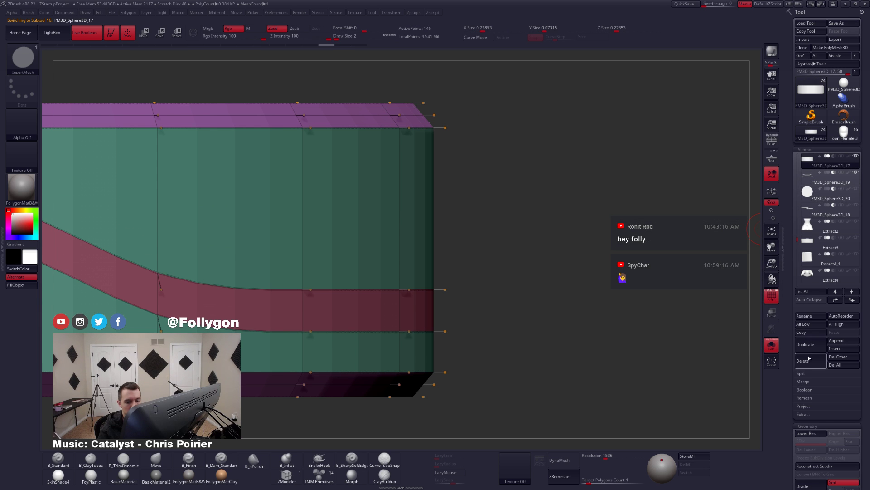
pyautogui.click(802, 344)
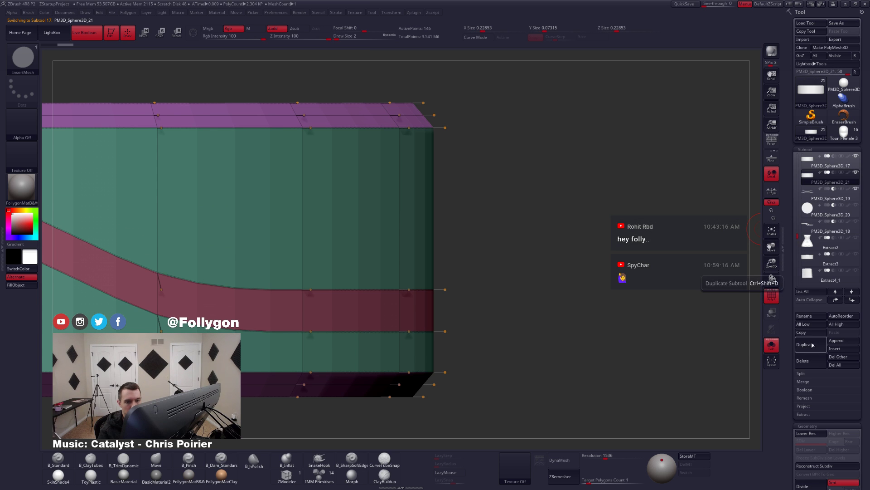
pyautogui.click(853, 301)
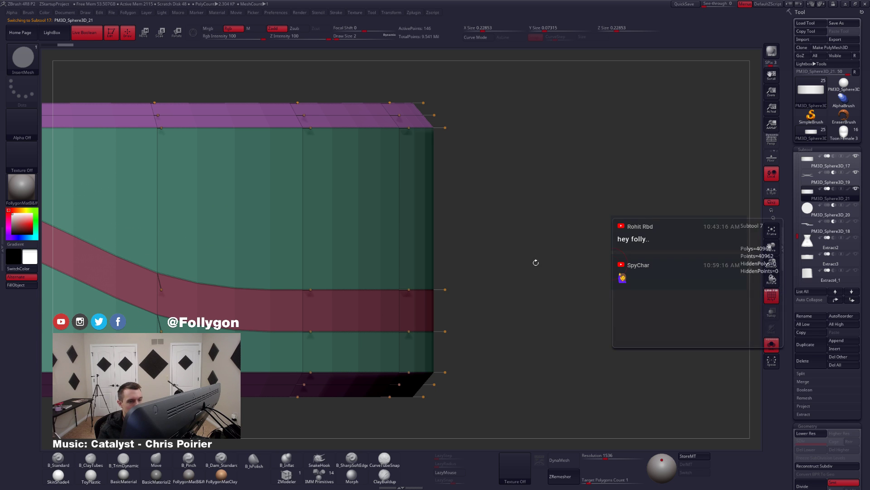
pyautogui.keyDown('alt'); pyautogui.moveTo(306, 249); pyautogui.dragTo(433, 294, button='right'); pyautogui.keyUp('alt')
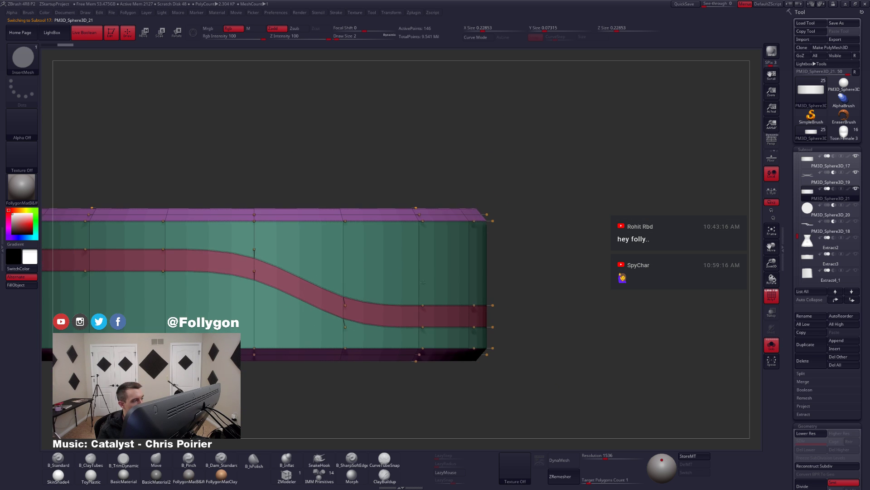
# - Drop the duplicated band to its lowest subdivision and insert the flared cylinder mesh at the front-centre vertex
pyautogui.moveTo(343, 283)
pyautogui.keyDown('alt'); pyautogui.mouseDown(button='right')
pyautogui.moveTo(543, 293)
pyautogui.moveTo(526, 266)
pyautogui.mouseUp(button='right'); pyautogui.keyUp('alt')
pyautogui.hotkey('shift', 'd')
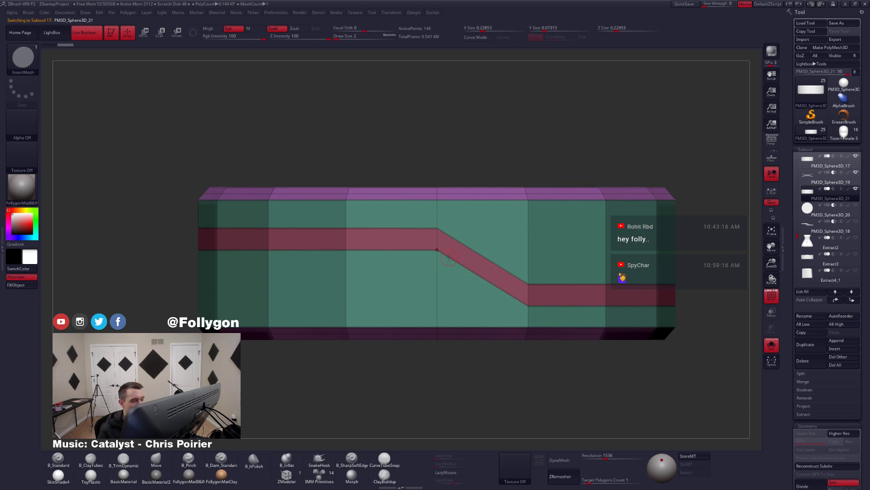
pyautogui.moveTo(439, 251); pyautogui.dragTo(438, 261)
pyautogui.keyDown('ctrl'); pyautogui.moveTo(439, 265); pyautogui.dragTo(439, 279, button='right'); pyautogui.keyUp('ctrl')
pyautogui.moveTo(440, 280); pyautogui.dragTo(439, 279)
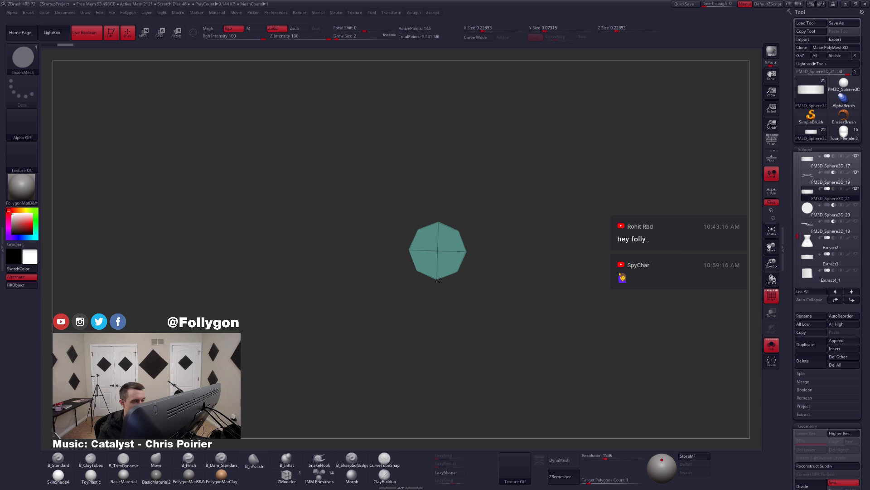
# - Isolate the inserted cylinder and delete the hidden band geometry from the duplicated subtool
pyautogui.keyDown('ctrl'); pyautogui.keyDown('shift'); pyautogui.click(442, 282); pyautogui.keyUp('shift'); pyautogui.keyUp('ctrl')
pyautogui.hotkey('shift', 'f')
pyautogui.hotkey('shift', 'f')
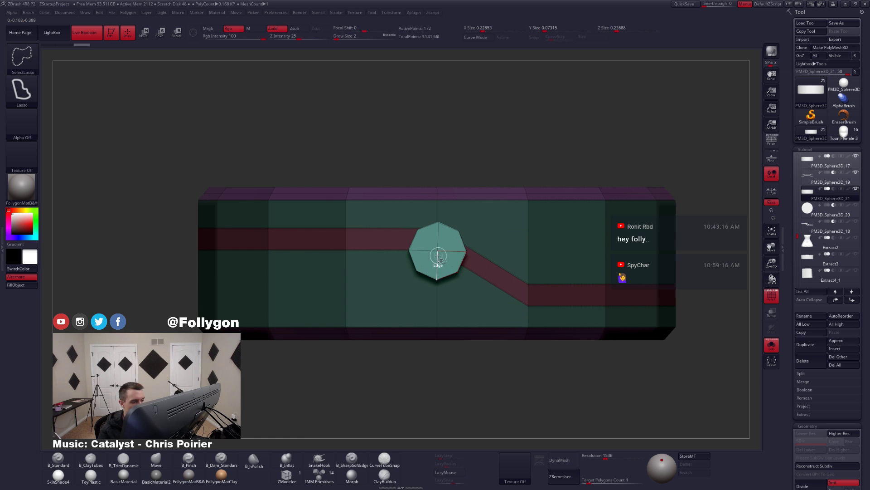
pyautogui.keyDown('ctrl'); pyautogui.keyDown('shift'); pyautogui.click(437, 252); pyautogui.keyUp('shift'); pyautogui.keyUp('ctrl')
pyautogui.hotkey('ctrl', 'a')
pyautogui.moveTo(399, 267); pyautogui.dragTo(475, 278)
pyautogui.keyDown('ctrl'); pyautogui.keyDown('shift'); pyautogui.click(475, 278); pyautogui.keyUp('shift'); pyautogui.keyUp('ctrl')
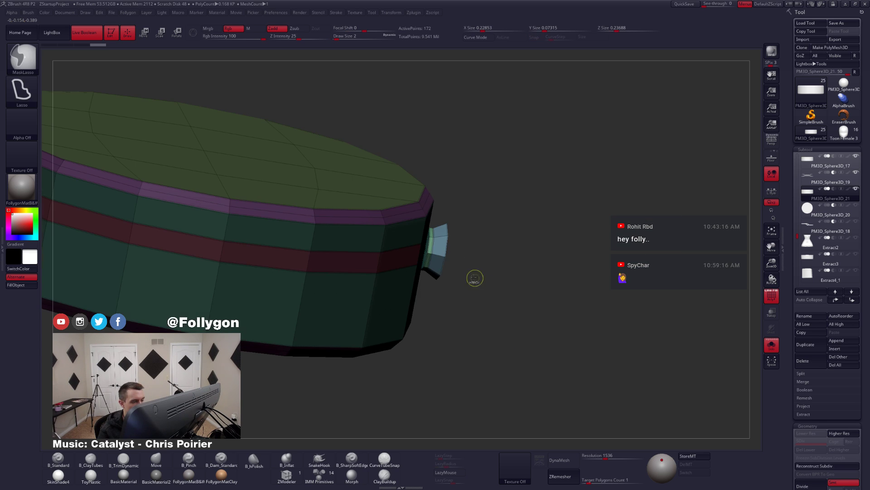
pyautogui.hotkey('shift', 'f')
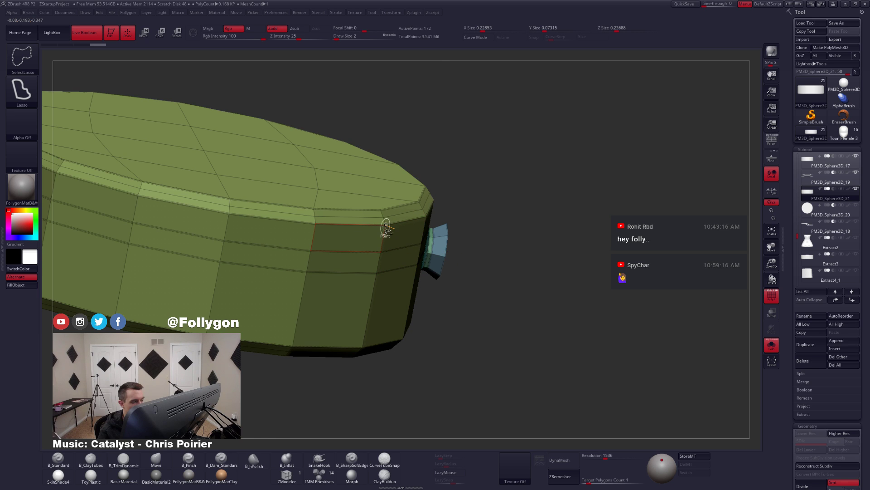
pyautogui.keyDown('ctrl'); pyautogui.keyDown('shift'); pyautogui.click(385, 226); pyautogui.keyUp('shift'); pyautogui.keyUp('ctrl')
pyautogui.keyDown('ctrl'); pyautogui.keyDown('shift'); pyautogui.moveTo(500, 245); pyautogui.dragTo(595, 260); pyautogui.keyUp('shift'); pyautogui.keyUp('ctrl')
pyautogui.press('space')
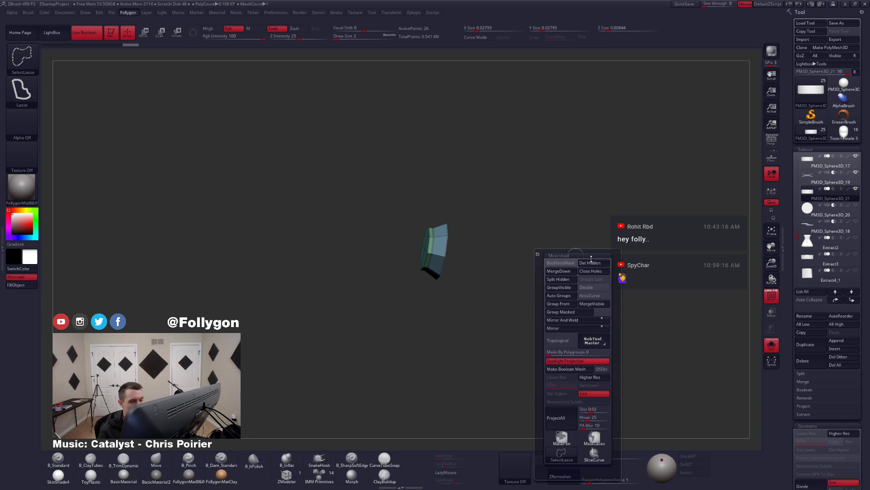
pyautogui.click(563, 260)
# - Raise the cylinder's smoothing level and, from above, move it straight back into the band's front surface
pyautogui.keyDown('shift'); pyautogui.moveTo(567, 183); pyautogui.dragTo(539, 213); pyautogui.keyUp('shift')
pyautogui.hotkey('shift', 'f')
pyautogui.moveTo(514, 288)
pyautogui.keyDown('shift'); pyautogui.mouseDown()
pyautogui.moveTo(496, 294)
pyautogui.moveTo(529, 286)
pyautogui.mouseUp(); pyautogui.keyUp('shift')
pyautogui.hotkey('alt', 's')
pyautogui.keyDown('shift'); pyautogui.moveTo(546, 195); pyautogui.dragTo(435, 340); pyautogui.keyUp('shift')
pyautogui.press('d')
pyautogui.press('w')
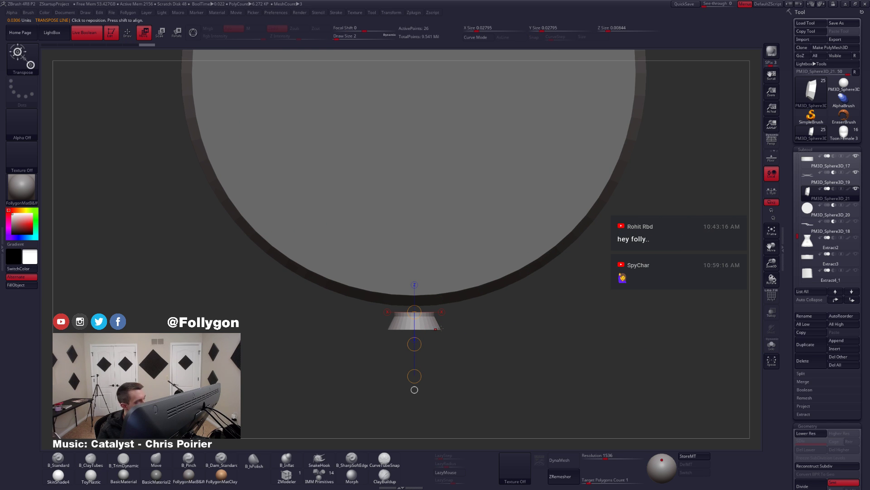
pyautogui.press('XF86AudioLowerVolume')
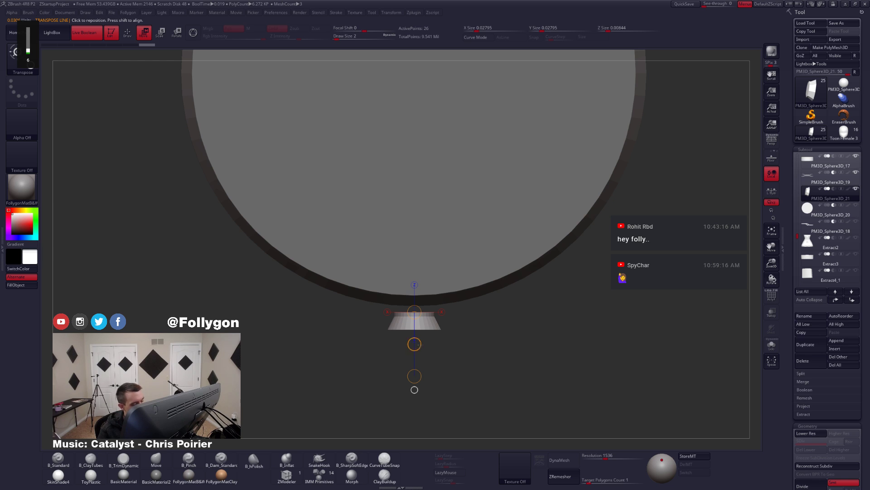
pyautogui.moveTo(417, 344); pyautogui.dragTo(413, 332)
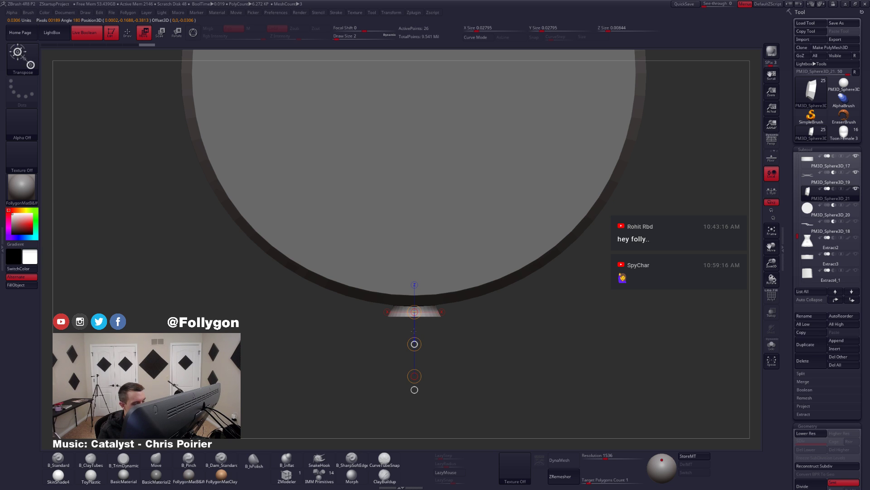
# - Delete the old cylinder subtool PM3D_Sphere3D_20
pyautogui.moveTo(467, 358)
pyautogui.keyDown('alt'); pyautogui.mouseDown()
pyautogui.moveTo(465, 327)
pyautogui.moveTo(461, 352)
pyautogui.mouseUp(); pyautogui.keyUp('alt')
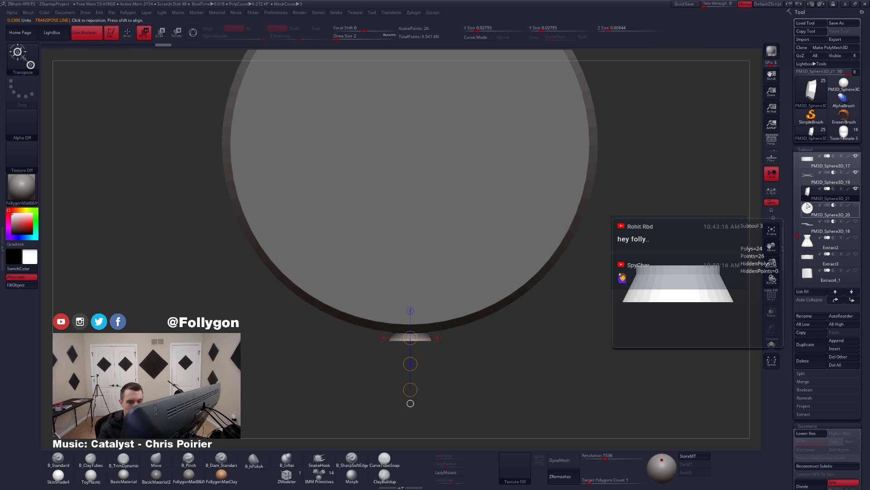
pyautogui.click(810, 215)
pyautogui.moveTo(628, 326); pyautogui.dragTo(609, 251)
pyautogui.click(772, 312)
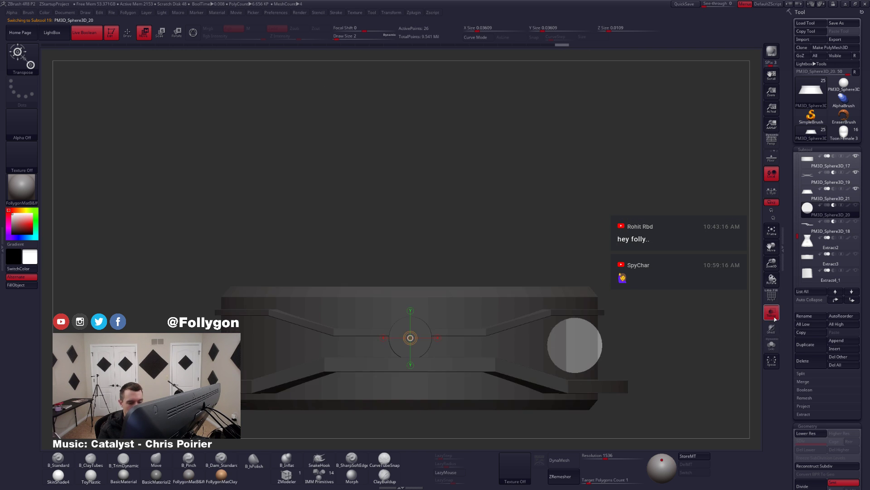
pyautogui.click(771, 311)
pyautogui.click(807, 361)
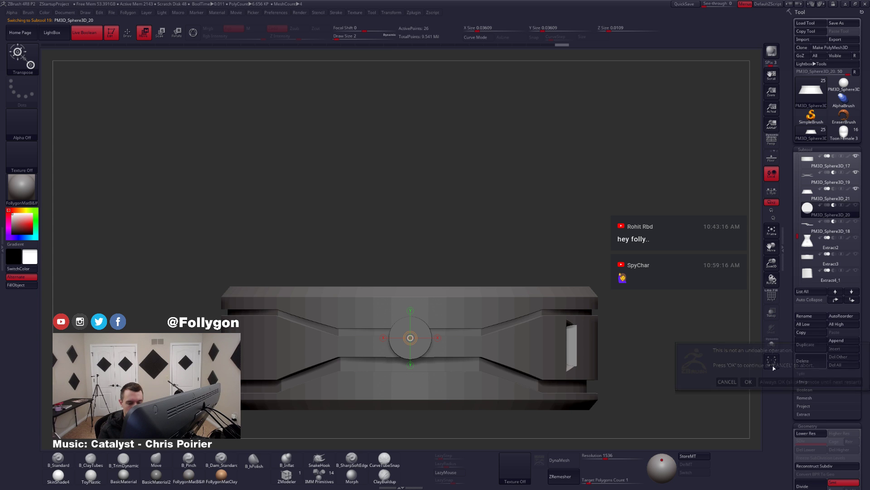
pyautogui.click(728, 382)
# - Set the rotation line at the band's centre, then rotate cylinder PM3D_Sphere3D_21 around it toward the band's side
pyautogui.click(810, 198)
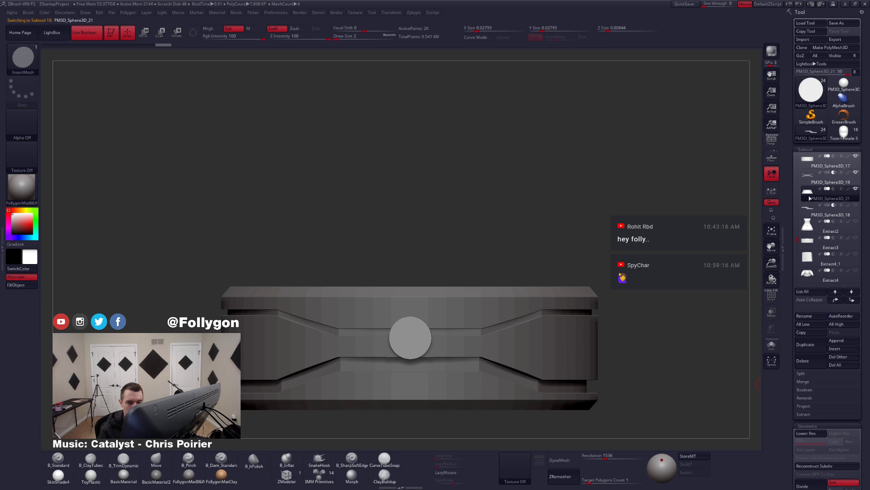
pyautogui.moveTo(431, 261); pyautogui.dragTo(445, 284)
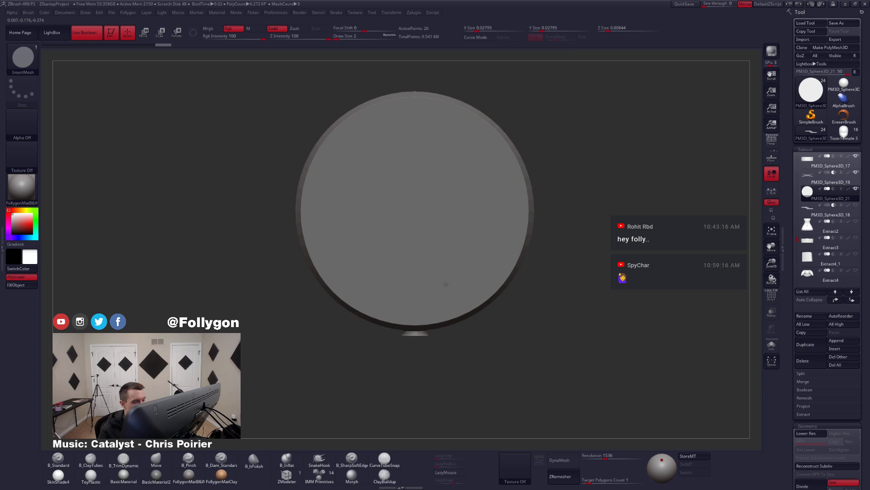
pyautogui.keyDown('alt'); pyautogui.click(446, 284); pyautogui.keyUp('alt')
pyautogui.hotkey('shift', 'f')
pyautogui.press('r')
pyautogui.keyDown('shift'); pyautogui.moveTo(416, 212); pyautogui.dragTo(416, 287); pyautogui.keyUp('shift')
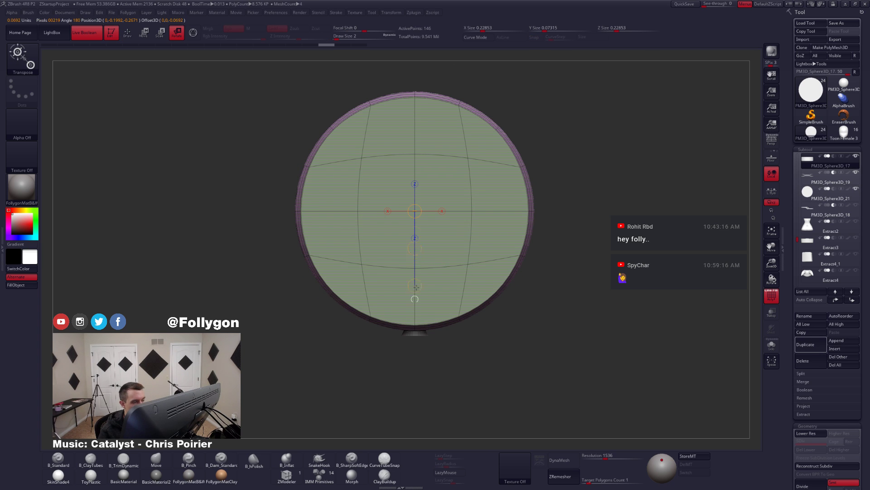
pyautogui.keyDown('shift'); pyautogui.moveTo(426, 381); pyautogui.dragTo(427, 378); pyautogui.keyUp('shift')
pyautogui.click(829, 194)
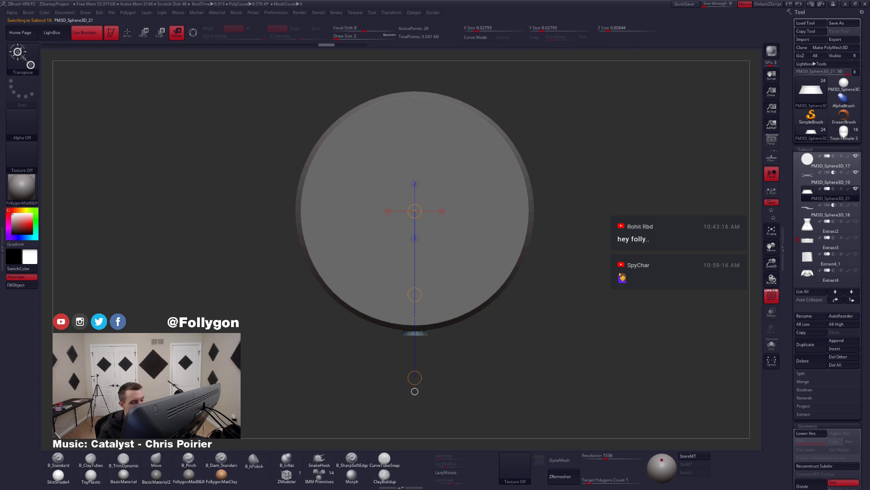
pyautogui.moveTo(415, 378); pyautogui.dragTo(462, 384)
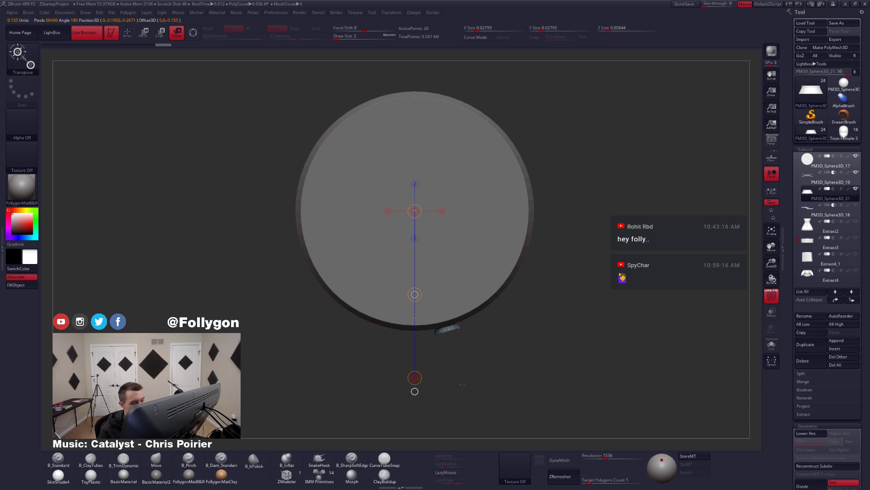
# - Set PM3D_Sphere3D_21 to boolean subtraction and inspect the round recess it cuts in the band's side
pyautogui.moveTo(514, 361); pyautogui.dragTo(565, 271)
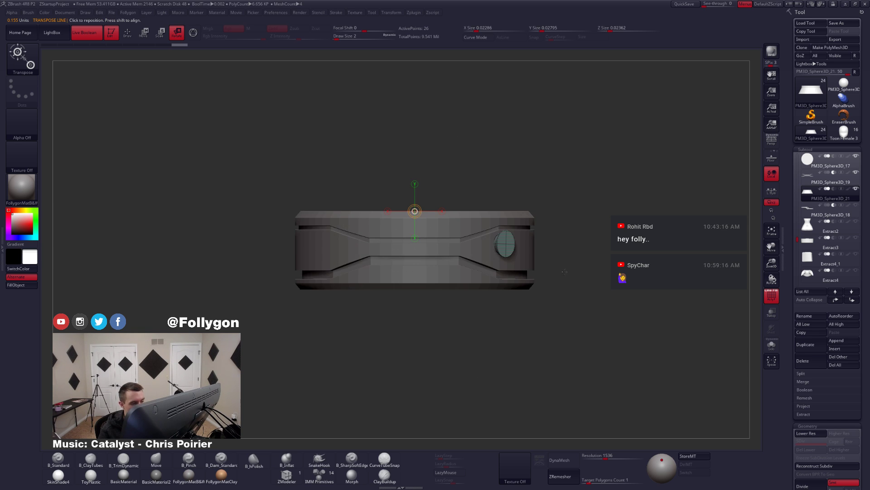
pyautogui.moveTo(476, 268); pyautogui.dragTo(498, 323)
pyautogui.click(771, 297)
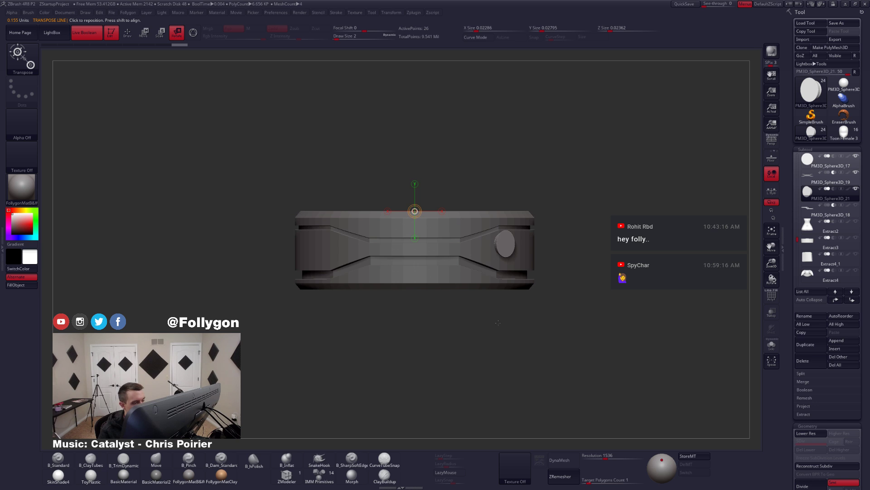
pyautogui.click(834, 189)
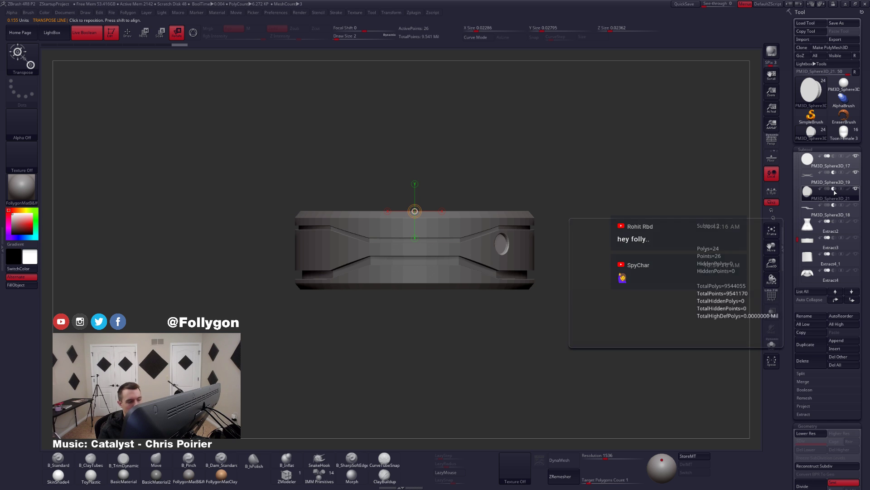
pyautogui.keyDown('alt'); pyautogui.moveTo(563, 260); pyautogui.dragTo(456, 236); pyautogui.keyUp('alt')
pyautogui.moveTo(289, 185); pyautogui.dragTo(318, 278)
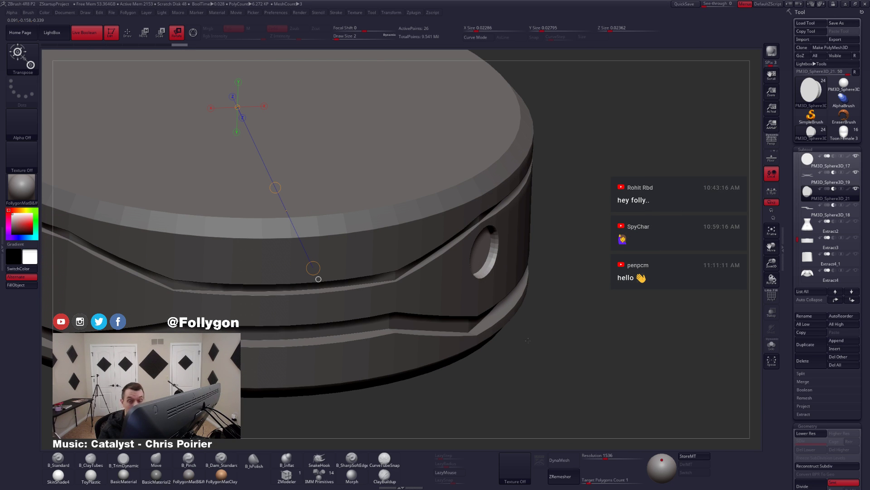
pyautogui.moveTo(319, 278)
pyautogui.mouseDown()
pyautogui.moveTo(301, 266)
pyautogui.moveTo(475, 305)
pyautogui.moveTo(508, 270)
pyautogui.moveTo(517, 287)
pyautogui.moveTo(478, 299)
pyautogui.mouseUp()
pyautogui.press('q')
pyautogui.hotkey('alt', 's')
pyautogui.hotkey('shift', 'f')
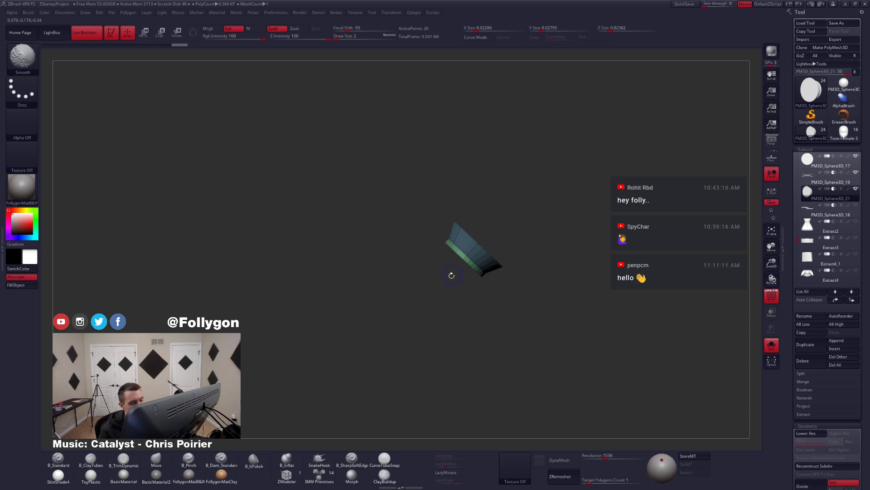
pyautogui.hotkey('shift', 'd')
pyautogui.moveTo(444, 233)
pyautogui.keyDown('ctrl'); pyautogui.mouseDown()
pyautogui.moveTo(509, 228)
pyautogui.moveTo(472, 275)
pyautogui.moveTo(454, 279)
pyautogui.mouseUp(); pyautogui.keyUp('ctrl')
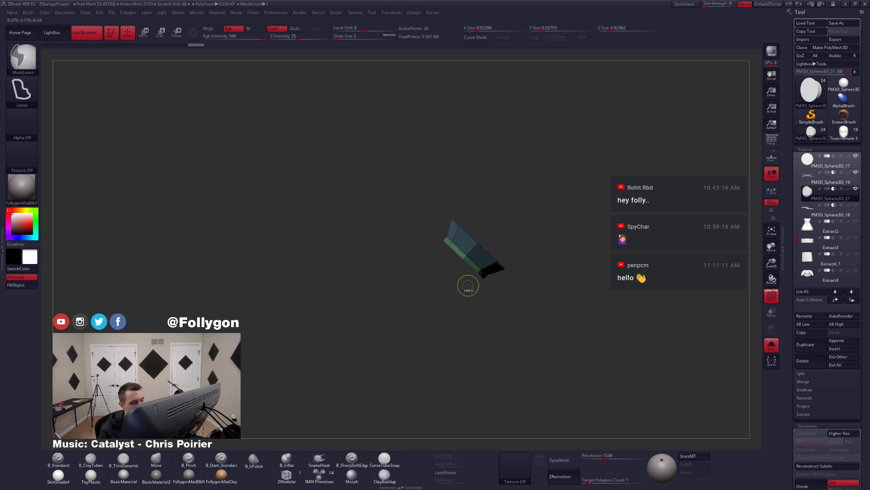
pyautogui.press('w')
pyautogui.moveTo(477, 243); pyautogui.dragTo(424, 303)
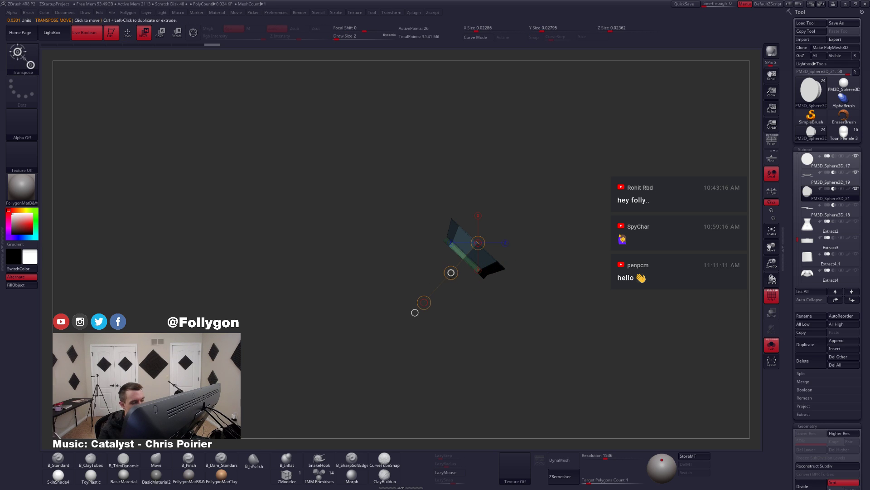
pyautogui.press('d')
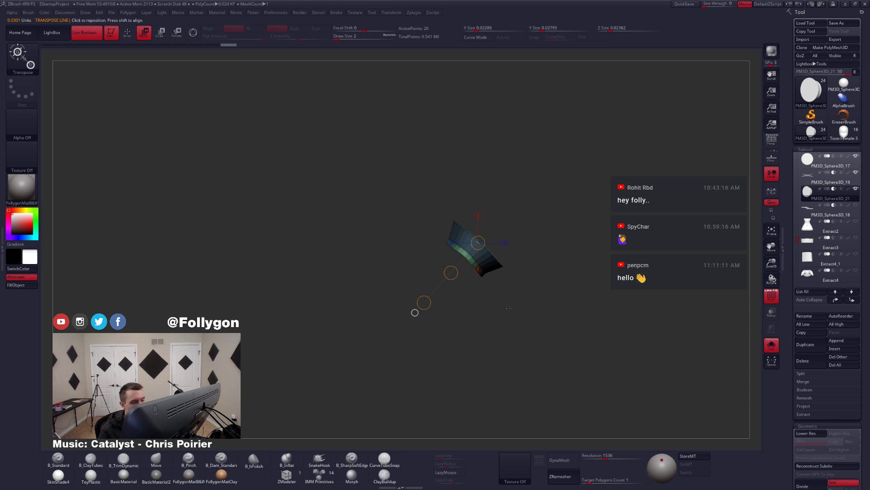
pyautogui.press('ctrl')
pyautogui.press('q')
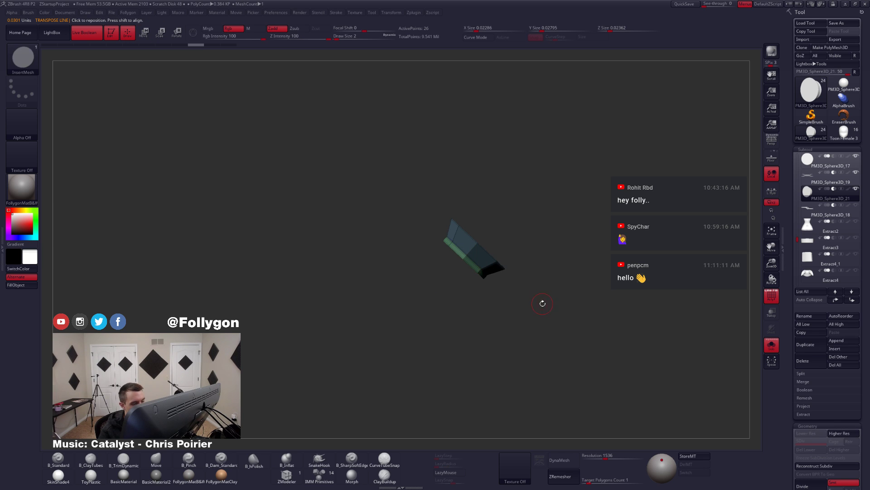
pyautogui.press('d')
pyautogui.keyDown('shift'); pyautogui.moveTo(506, 335); pyautogui.dragTo(544, 328); pyautogui.keyUp('shift')
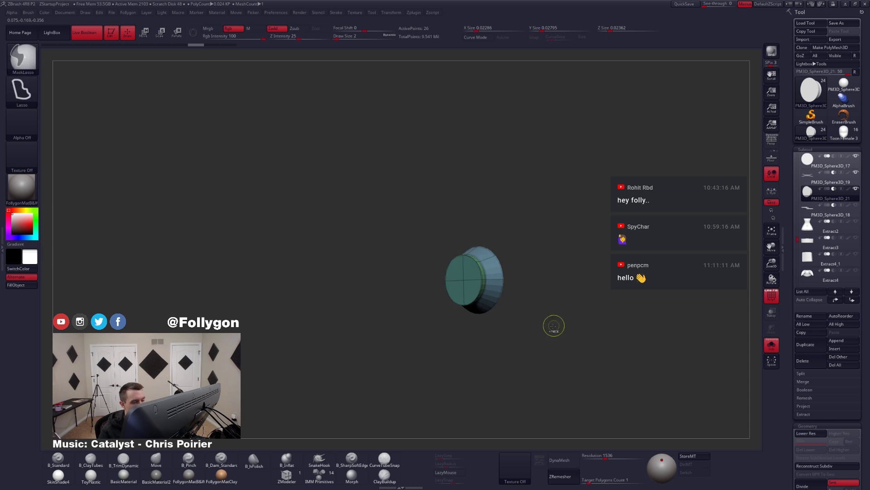
pyautogui.hotkey('shift', 'f')
pyautogui.hotkey('shift', 's')
# - Move the recess cylinder slightly down so it sits at mid-height on the band's wide side panel
pyautogui.keyDown('ctrl'); pyautogui.moveTo(479, 318); pyautogui.dragTo(503, 298, button='right'); pyautogui.keyUp('ctrl')
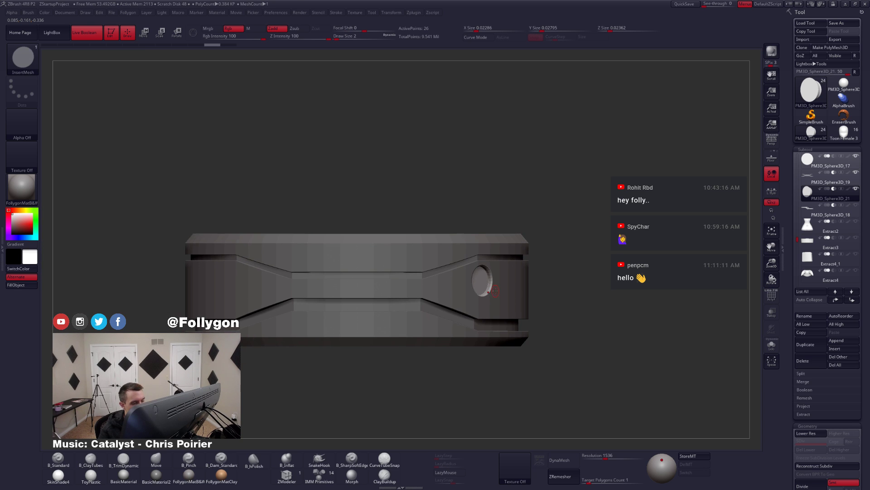
pyautogui.press('w')
pyautogui.moveTo(478, 280); pyautogui.dragTo(479, 335)
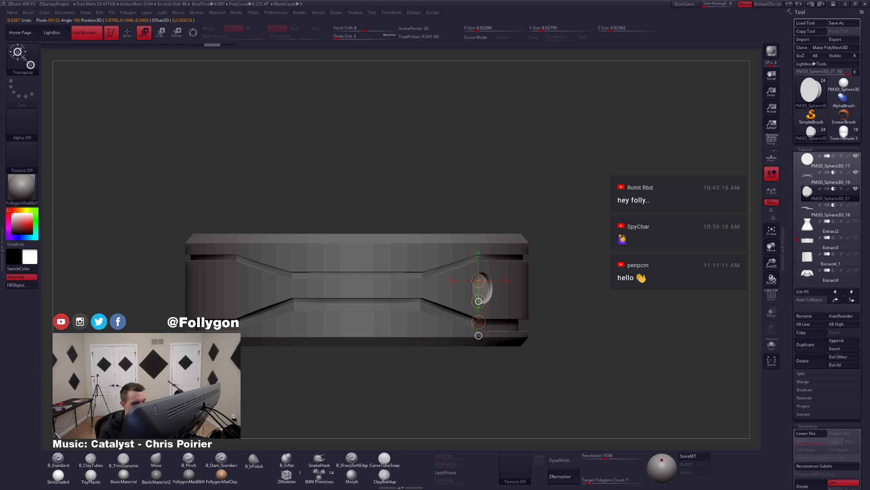
# - Scale the recess cylinder up uniformly from its centre to a Y size of about 0.034
pyautogui.press('e')
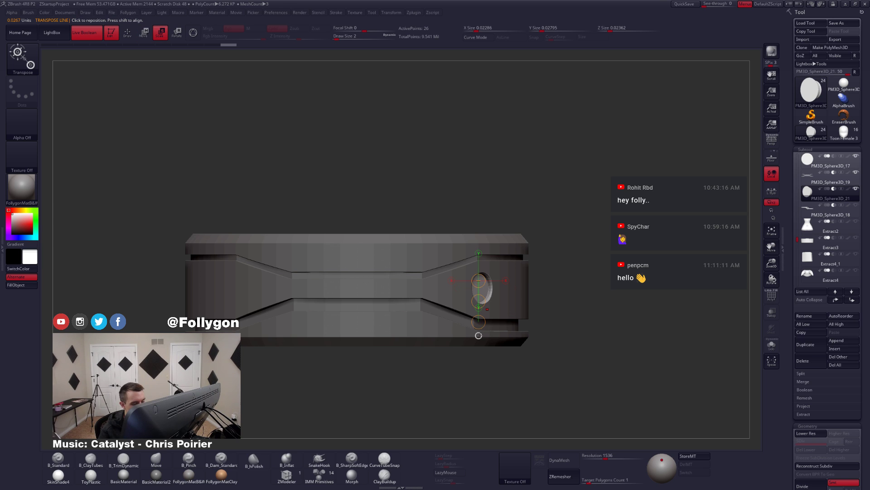
pyautogui.click(485, 288)
pyautogui.moveTo(512, 288)
pyautogui.mouseDown()
pyautogui.moveTo(540, 288)
pyautogui.moveTo(526, 288)
pyautogui.mouseUp()
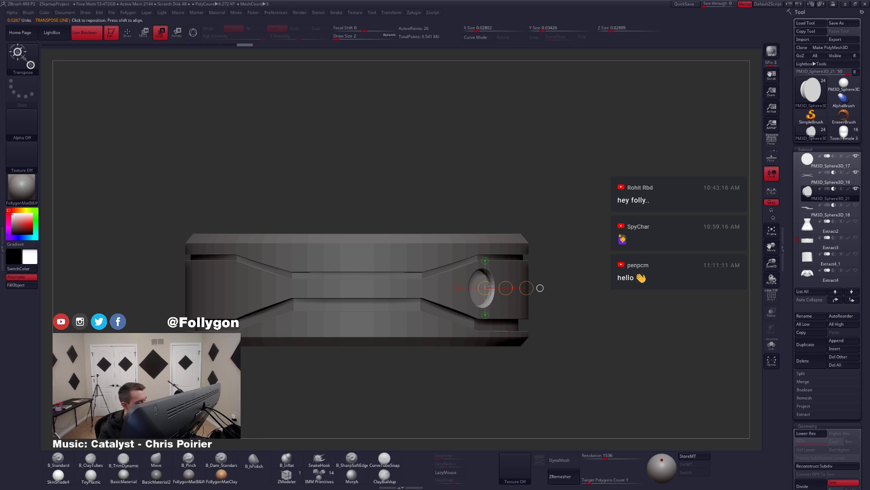
pyautogui.press('w')
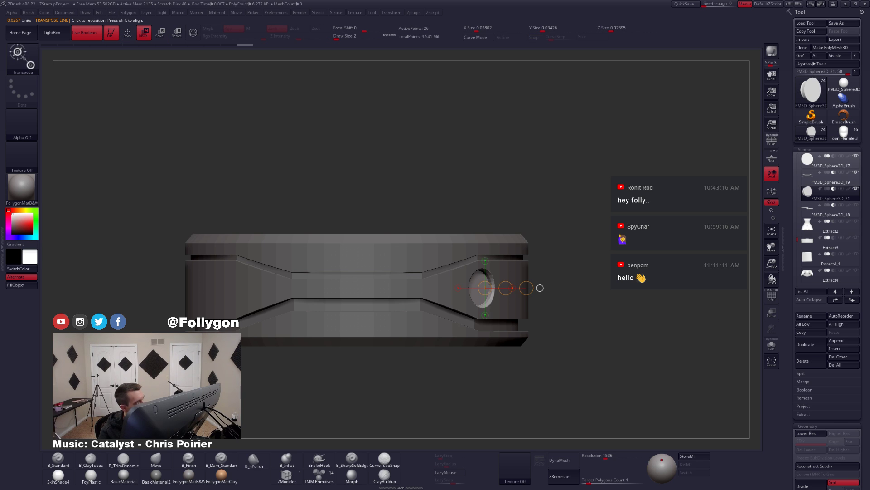
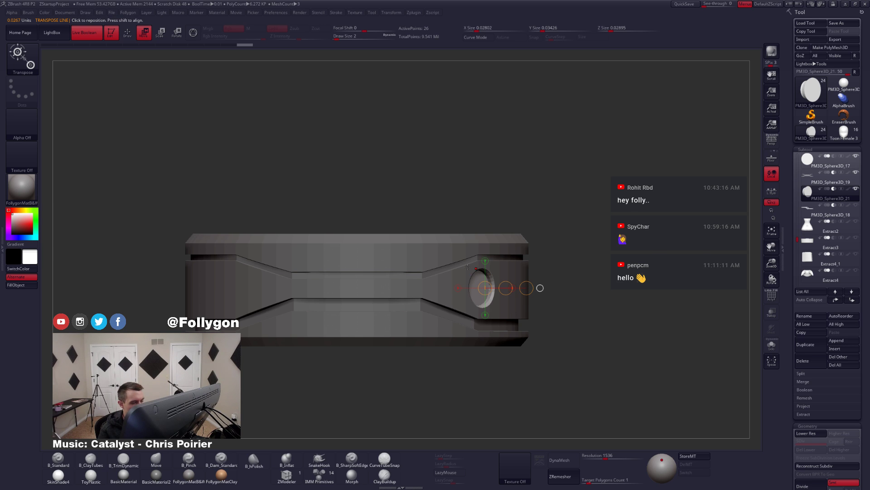
# - Duplicate the recess cylinder PM3D_Sphere3D_21 as a separate subtool
pyautogui.moveTo(450, 264); pyautogui.dragTo(394, 278, button='right')
pyautogui.press('q')
pyautogui.moveTo(408, 318)
pyautogui.keyDown('ctrl'); pyautogui.mouseDown(button='right')
pyautogui.moveTo(408, 272)
pyautogui.moveTo(440, 333)
pyautogui.moveTo(500, 339)
pyautogui.moveTo(446, 336)
pyautogui.mouseUp(button='right'); pyautogui.keyUp('ctrl')
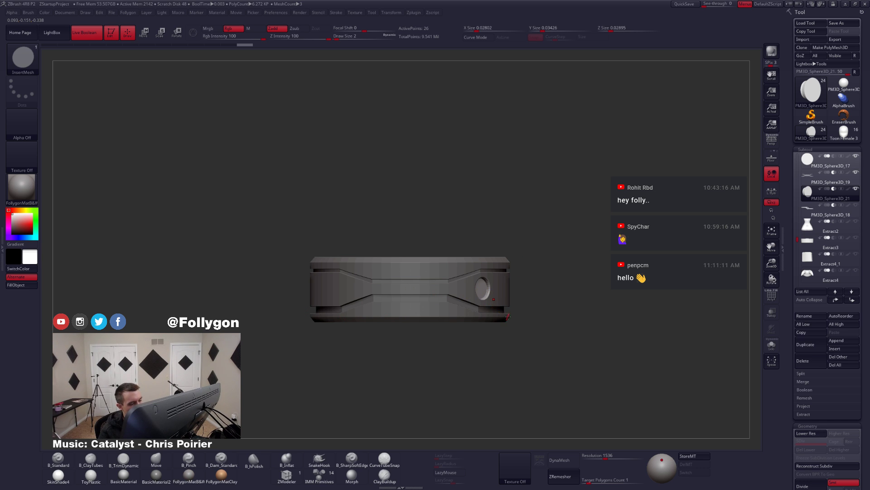
pyautogui.keyDown('shift'); pyautogui.moveTo(508, 316); pyautogui.dragTo(507, 368, button='right'); pyautogui.keyUp('shift')
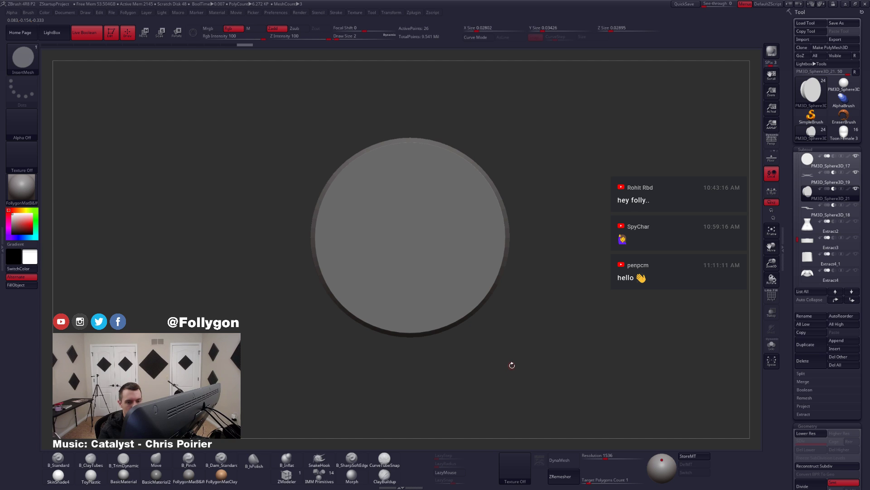
pyautogui.click(799, 345)
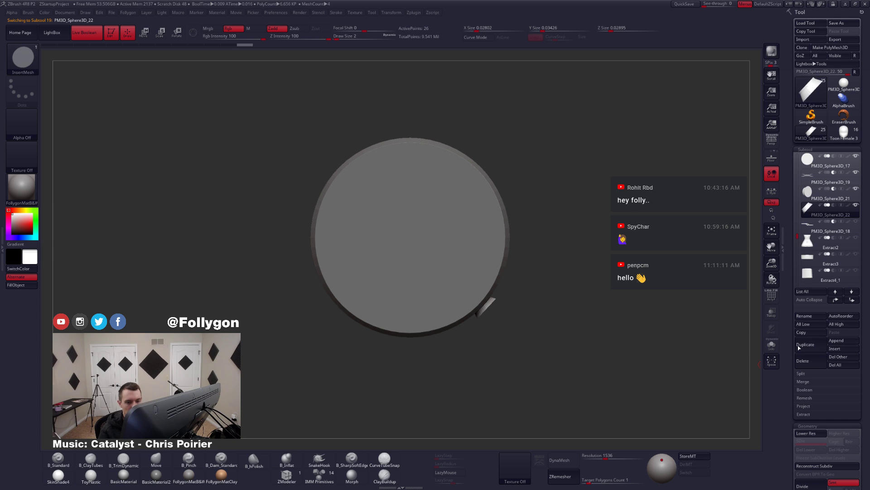
# - Set the rotation line at the band's centre and rotate the duplicate cylinder PM3D_Sphere3D_22 around it to the band's opposite side
pyautogui.keyDown('alt'); pyautogui.click(501, 270); pyautogui.keyUp('alt')
pyautogui.hotkey('shift', 'f')
pyautogui.press('r')
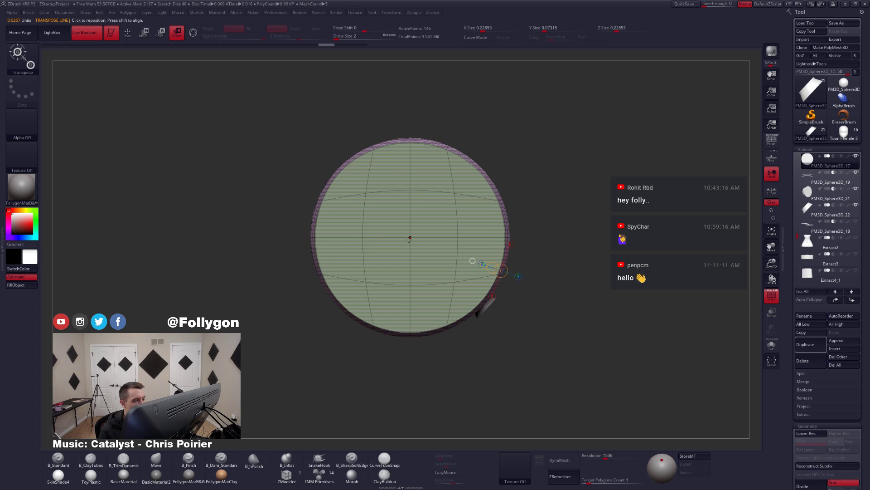
pyautogui.click(808, 209)
pyautogui.keyDown('alt'); pyautogui.moveTo(541, 312); pyautogui.dragTo(547, 321, button='right'); pyautogui.keyUp('alt')
pyautogui.keyDown('alt'); pyautogui.moveTo(548, 321); pyautogui.dragTo(568, 354); pyautogui.keyUp('alt')
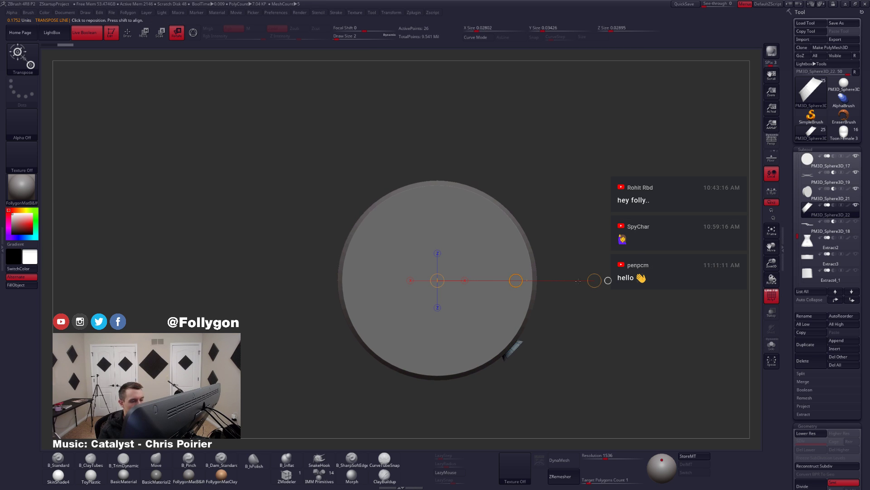
pyautogui.moveTo(595, 280); pyautogui.dragTo(493, 153)
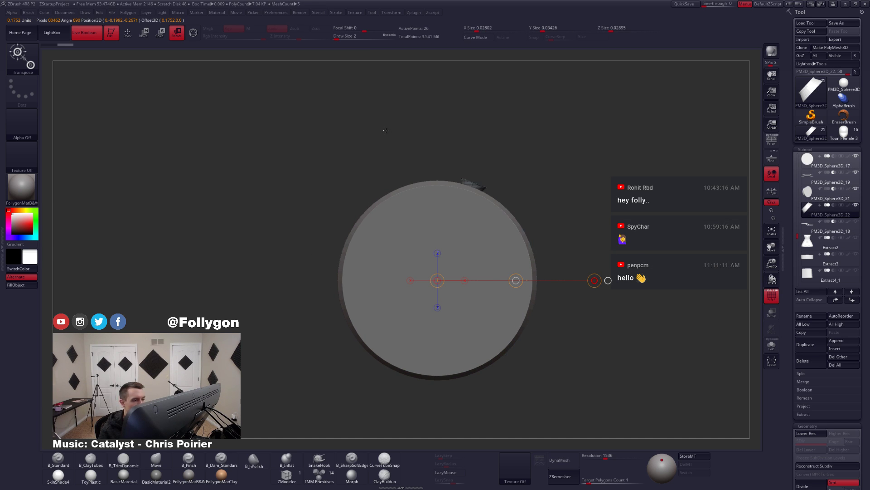
pyautogui.moveTo(385, 130); pyautogui.dragTo(387, 131)
pyautogui.click(594, 281)
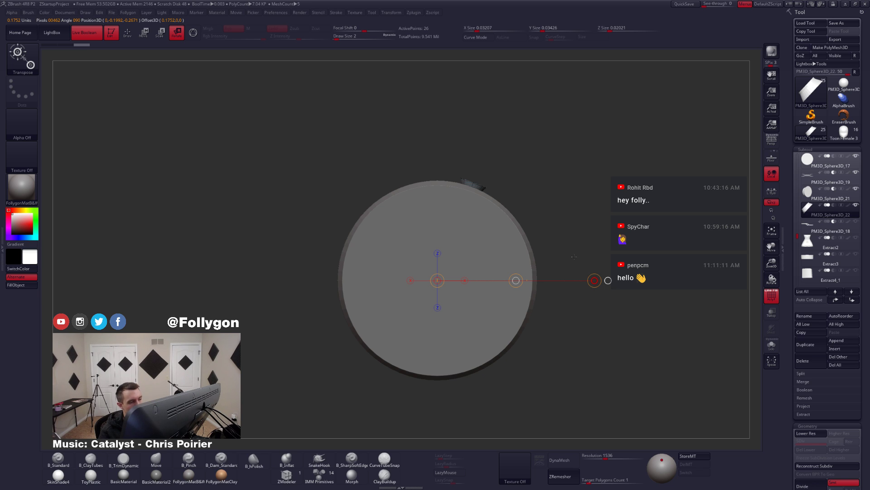
pyautogui.moveTo(506, 179); pyautogui.dragTo(506, 179)
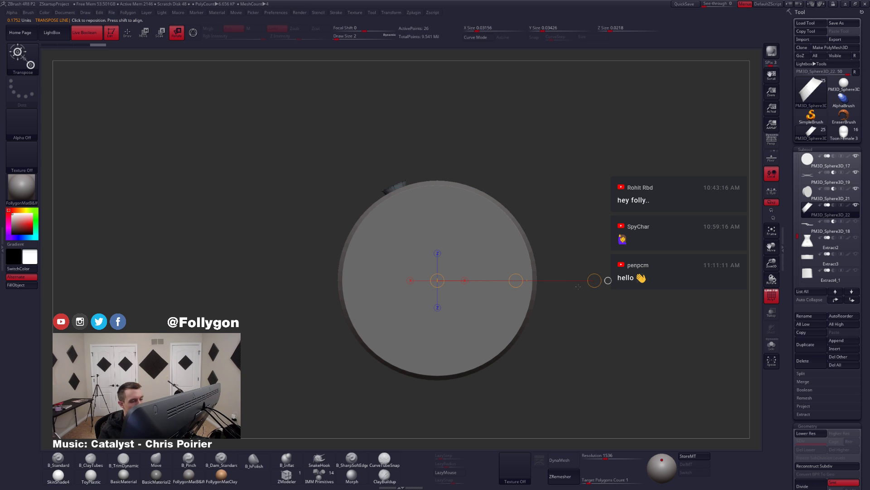
pyautogui.moveTo(594, 280); pyautogui.dragTo(582, 248)
pyautogui.moveTo(558, 216)
pyautogui.mouseDown()
pyautogui.moveTo(521, 325)
pyautogui.moveTo(589, 313)
pyautogui.mouseUp()
# - Set the duplicate cylinder PM3D_Sphere3D_22 to boolean subtraction and turn off the polygroup wireframe display
pyautogui.press('q')
pyautogui.click(834, 206)
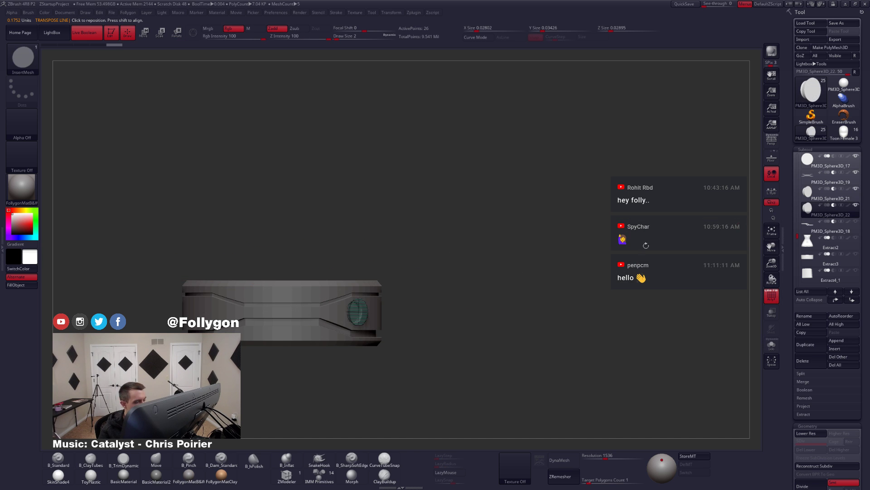
pyautogui.hotkey('shift', 'f')
pyautogui.keyDown('alt'); pyautogui.moveTo(442, 301); pyautogui.dragTo(507, 303); pyautogui.keyUp('alt')
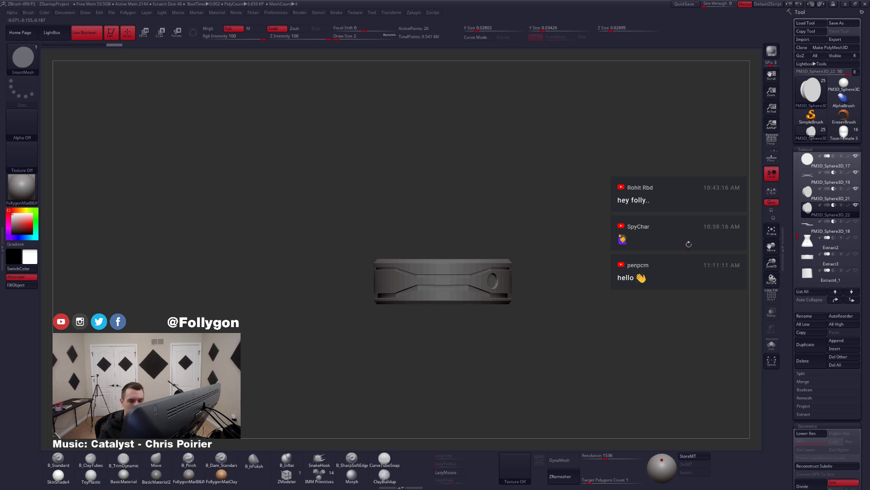
# - Merge recess cylinder PM3D_Sphere3D_21 down with PM3D_Sphere3D_22 and check the pair in isolation
pyautogui.click(806, 195)
pyautogui.hotkey('ctrl', 'shift', 'd')
pyautogui.press('space')
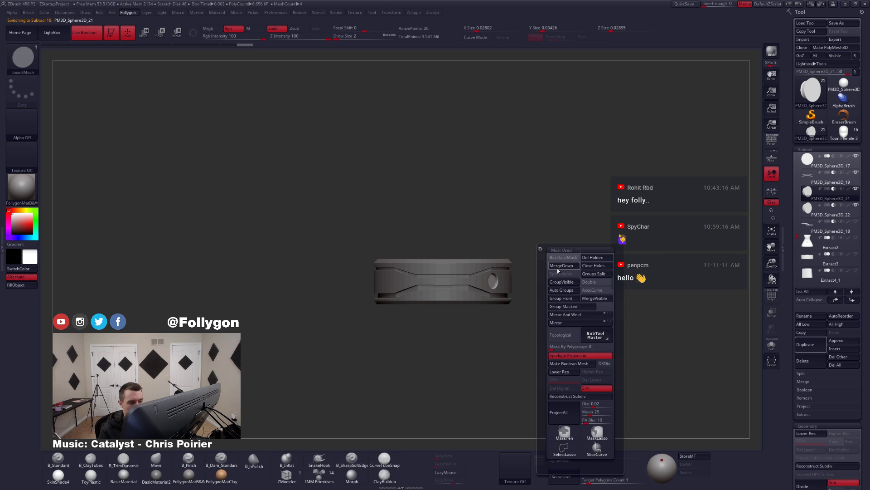
pyautogui.click(557, 269)
pyautogui.click(535, 285)
pyautogui.hotkey('alt', 's')
pyautogui.hotkey('alt', 's')
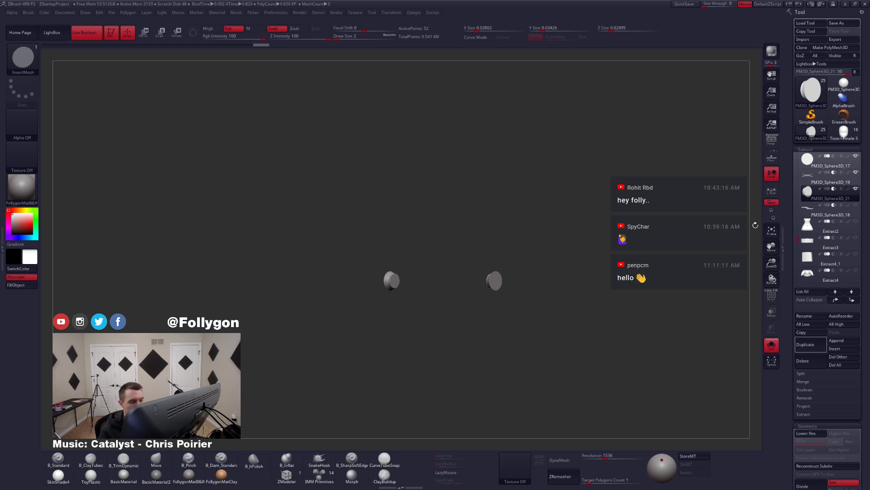
pyautogui.moveTo(481, 317); pyautogui.dragTo(497, 281)
# - Duplicate the merged recess pair and mirror the copy with local transformations enabled so it covers the band's other two sides
pyautogui.click(807, 348)
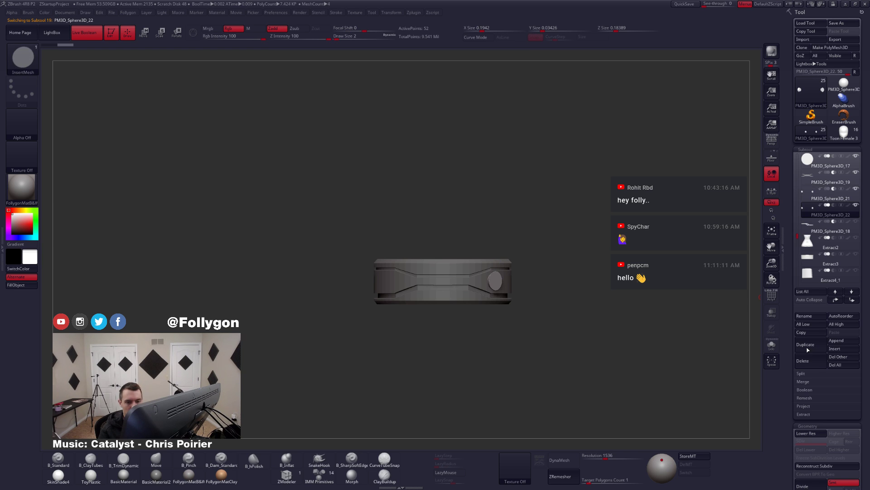
pyautogui.click(773, 190)
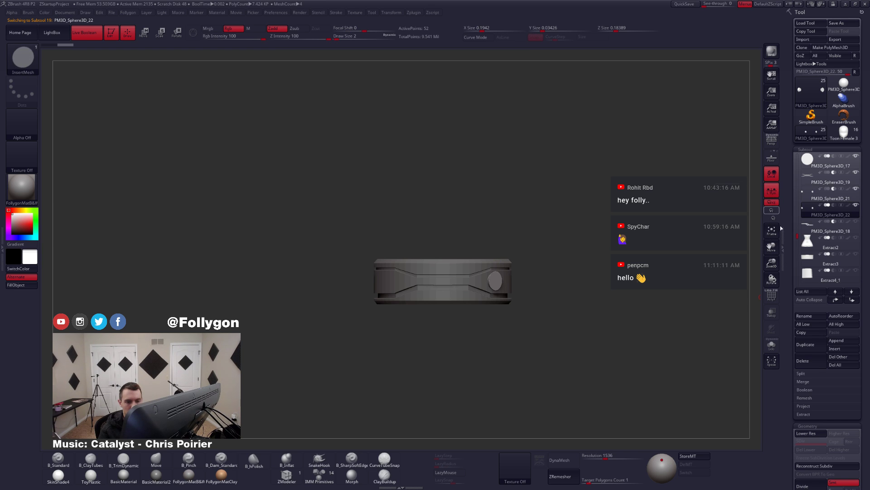
pyautogui.moveTo(792, 274)
pyautogui.mouseDown()
pyautogui.moveTo(792, 111)
pyautogui.moveTo(792, 275)
pyautogui.mouseUp()
pyautogui.hotkey('ctrl', 'shift', 'f')
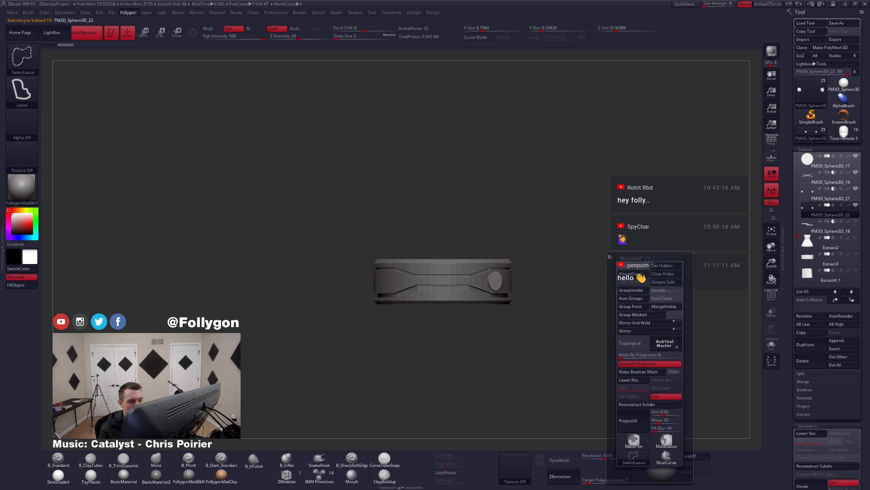
pyautogui.click(641, 331)
pyautogui.hotkey('shift', 's')
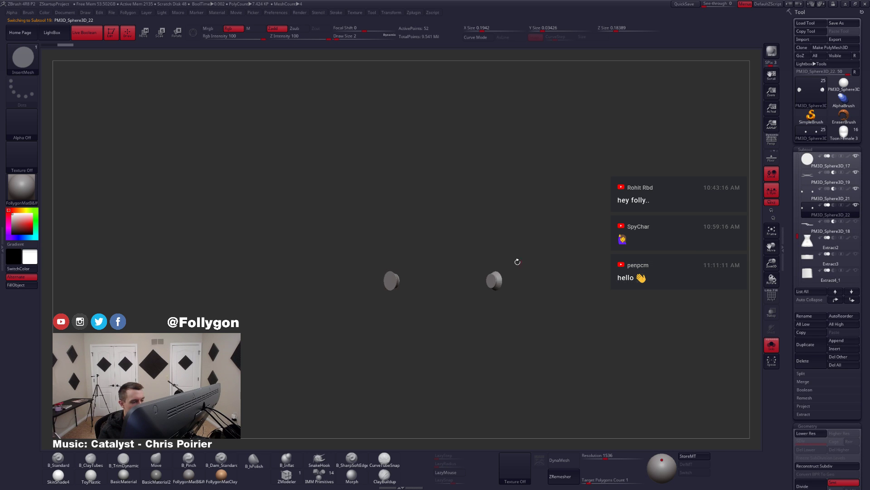
pyautogui.moveTo(517, 262); pyautogui.dragTo(509, 285)
# - Turn off local transformations and set the mirrored recess pair to boolean subtraction
pyautogui.hotkey('shift', 's')
pyautogui.keyDown('alt'); pyautogui.moveTo(597, 308); pyautogui.dragTo(568, 266); pyautogui.keyUp('alt')
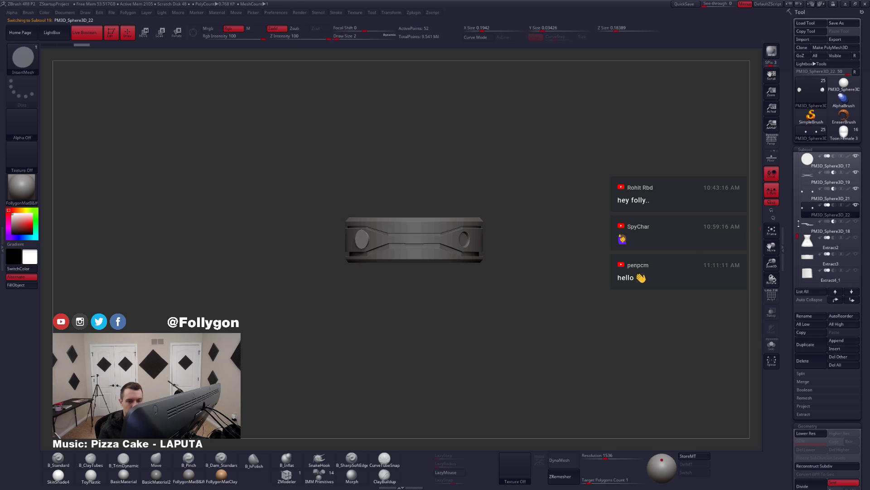
pyautogui.click(772, 190)
pyautogui.moveTo(478, 227); pyautogui.dragTo(567, 260)
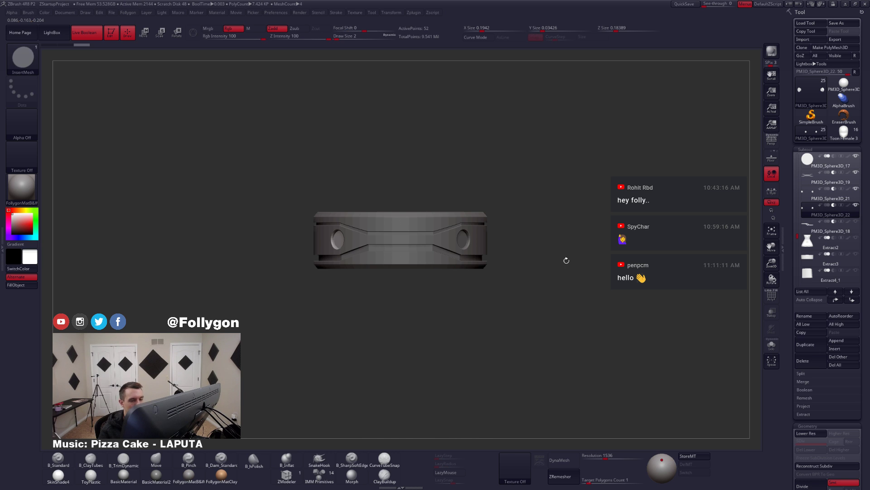
# - Merge recess pair PM3D_Sphere3D_21 down with the mirrored pair PM3D_Sphere3D_22
pyautogui.click(807, 194)
pyautogui.press('space')
pyautogui.click(571, 237)
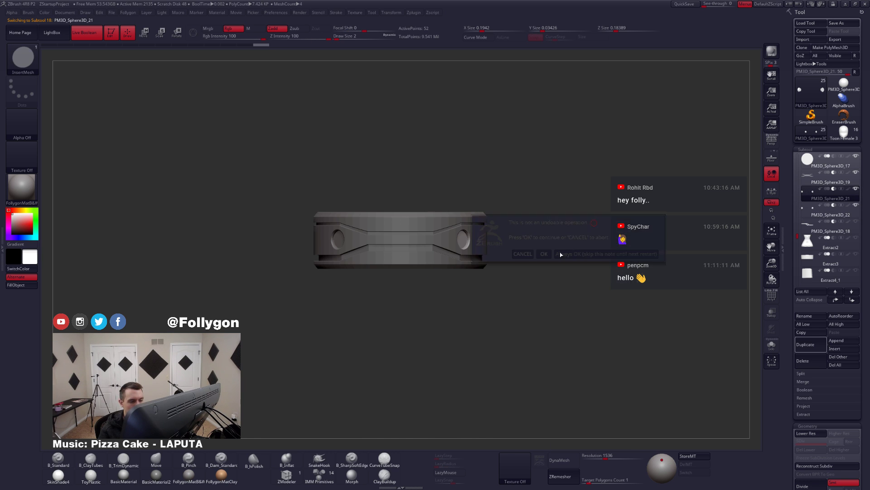
pyautogui.click(544, 254)
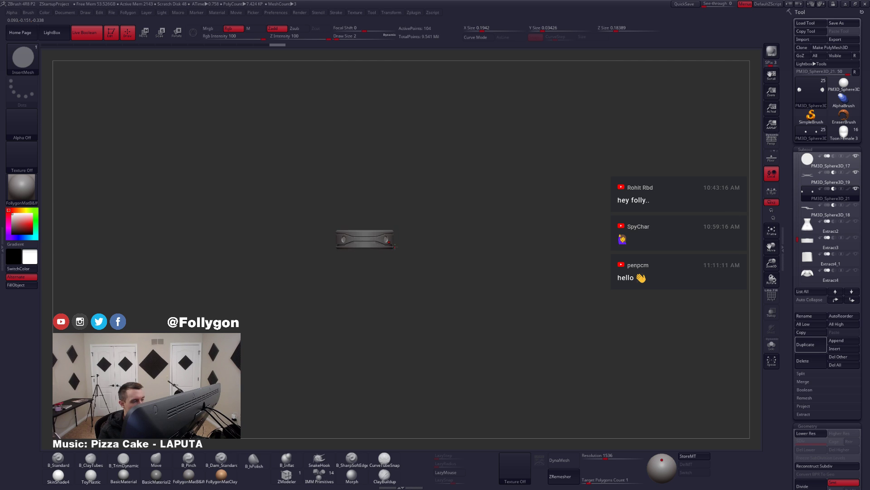
pyautogui.moveTo(409, 246); pyautogui.dragTo(428, 298)
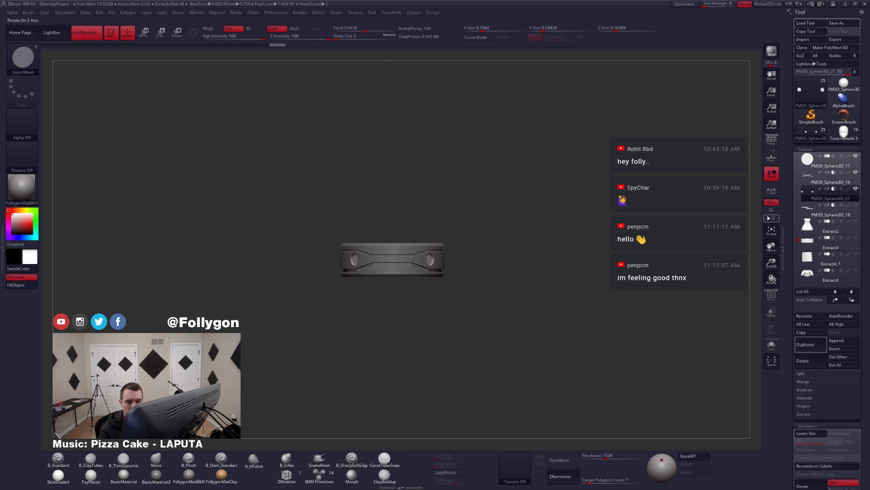
# - Merge the groove cutter PM3D_Sphere3D_19 down with the recess cylinders into one subtractive subtool
pyautogui.click(821, 177)
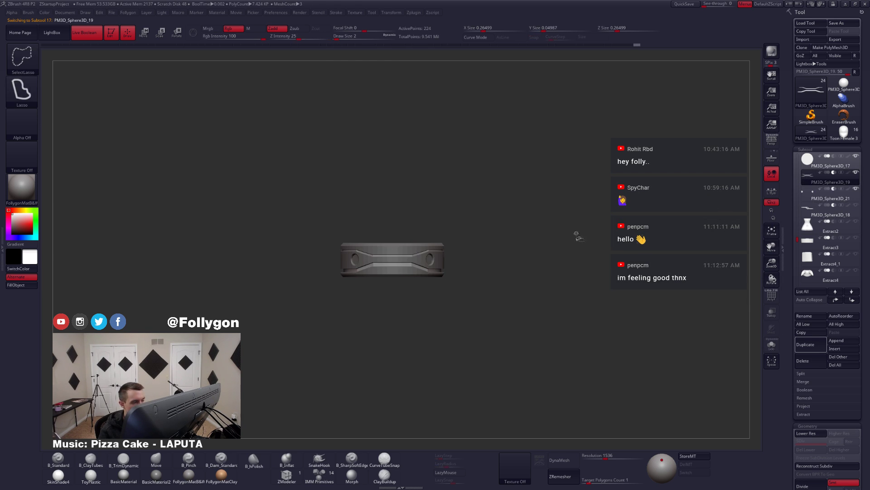
pyautogui.press('space')
pyautogui.click(550, 250)
pyautogui.click(531, 267)
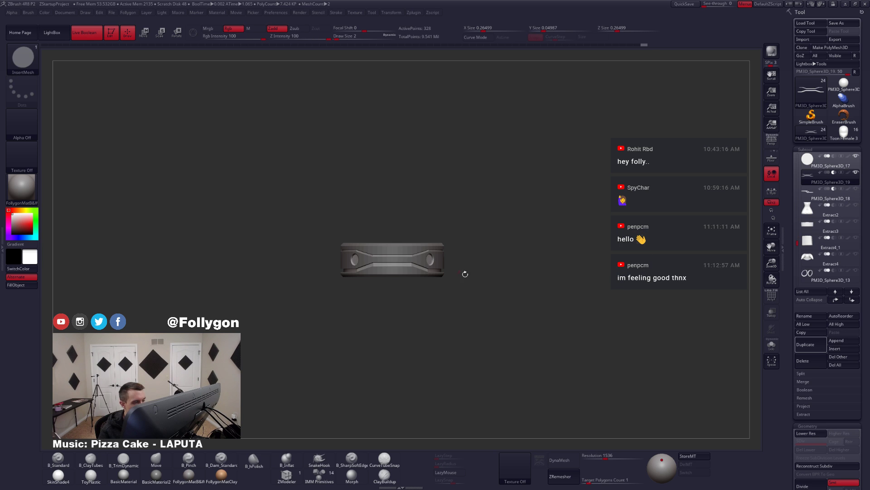
pyautogui.moveTo(437, 279); pyautogui.dragTo(413, 286)
pyautogui.hotkey('shift', 'f')
pyautogui.press('s')
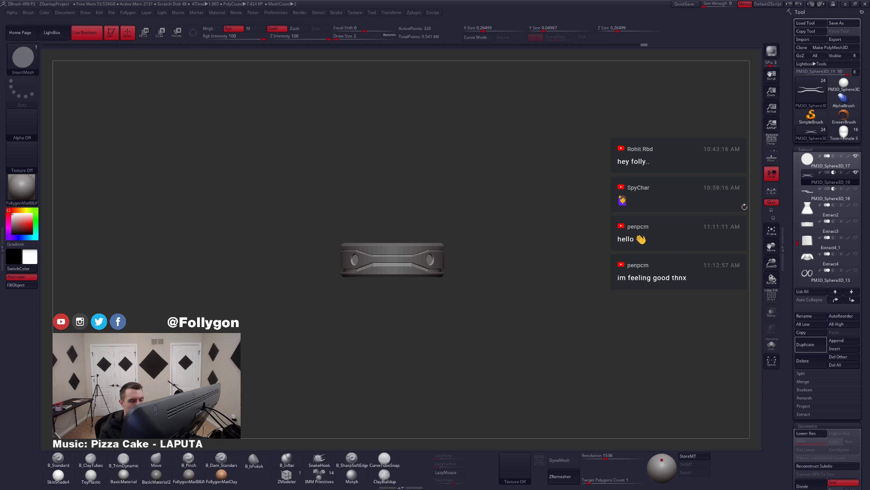
# - Compare the band's two groove designs by switching between cutters PM3D_Sphere3D_19 and PM3D_Sphere3D_18
pyautogui.moveTo(809, 166)
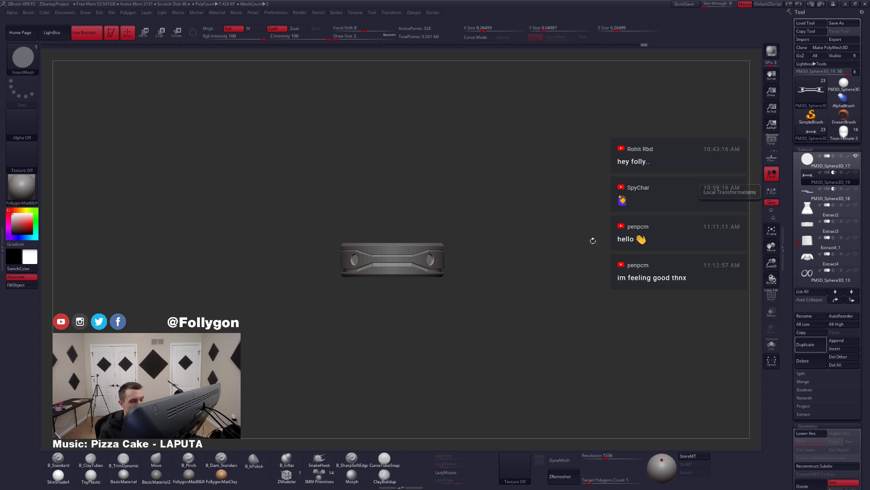
pyautogui.press('Down')
pyautogui.hotkey('alt', 'Up')
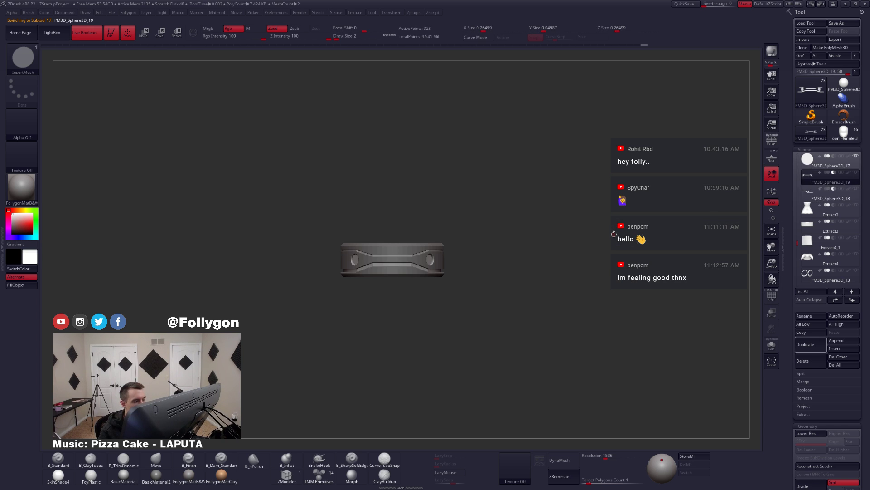
pyautogui.hotkey('alt', 'Down')
pyautogui.hotkey('alt', 'Up')
pyautogui.hotkey('alt', 'Down')
pyautogui.hotkey('alt', 'Up')
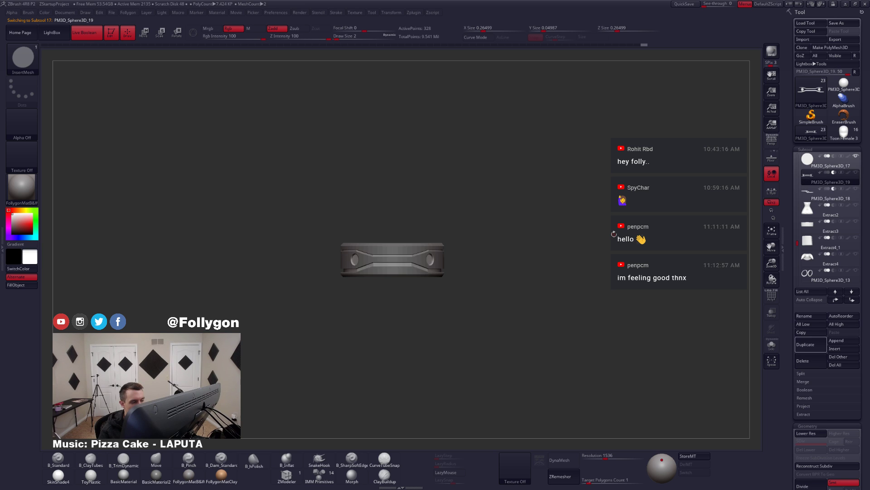
pyautogui.hotkey('alt', 'Down')
pyautogui.hotkey('alt', 'Up')
pyautogui.hotkey('alt', 'Down')
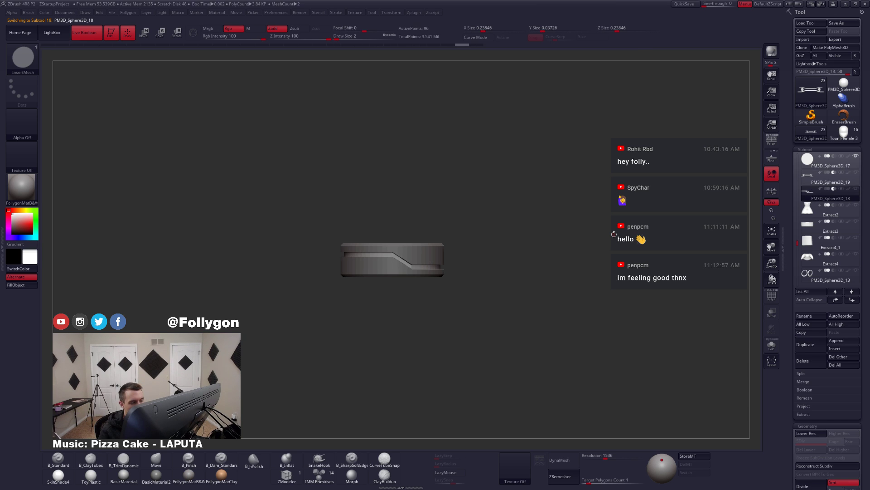
pyautogui.hotkey('alt', 'Up')
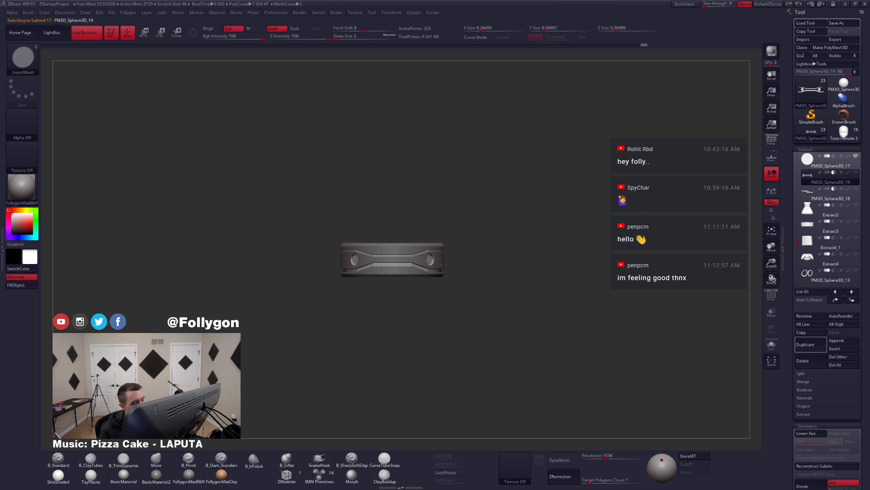
# - Try subdividing the combined cutter PM3D_Sphere3D_19 up to subdivision level 7
pyautogui.keyDown('ctrl'); pyautogui.moveTo(444, 265); pyautogui.dragTo(431, 300, button='right'); pyautogui.keyUp('ctrl')
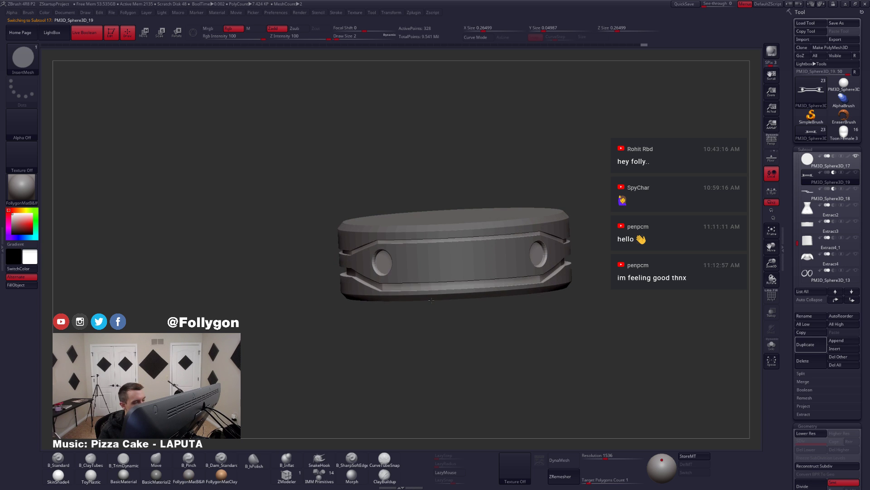
pyautogui.moveTo(399, 270); pyautogui.dragTo(368, 272, button='right')
pyautogui.keyDown('ctrl'); pyautogui.moveTo(368, 271); pyautogui.dragTo(381, 299, button='right'); pyautogui.keyUp('ctrl')
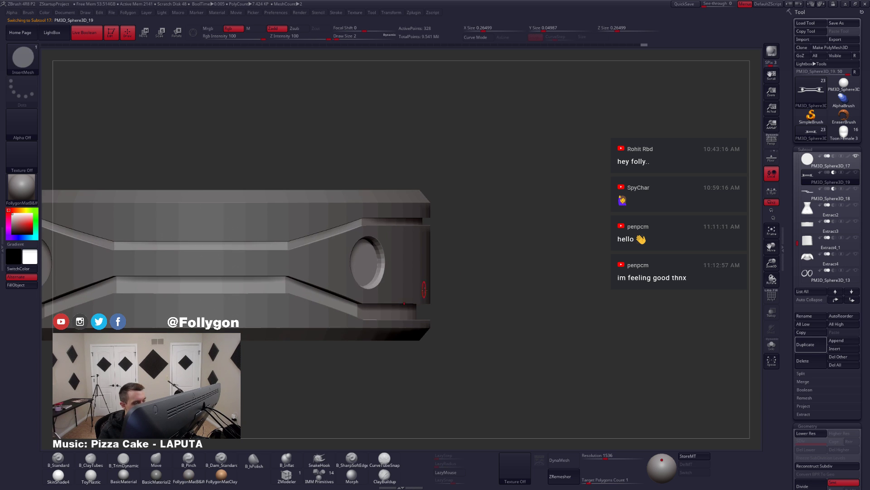
pyautogui.moveTo(373, 251); pyautogui.dragTo(398, 272, button='right')
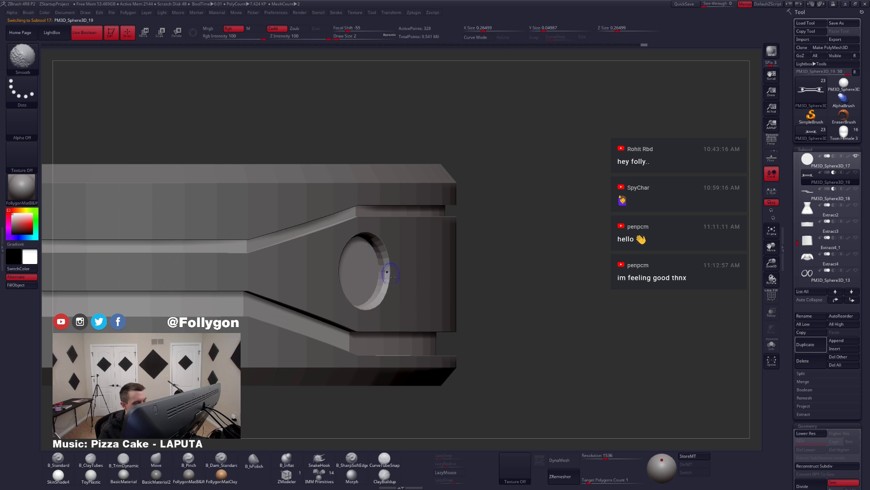
pyautogui.hotkey('ctrl', 'd')
pyautogui.hotkey('ctrl', 'd')
pyautogui.hotkey('ctrl', 'd')
pyautogui.hotkey('ctrl', 'd')
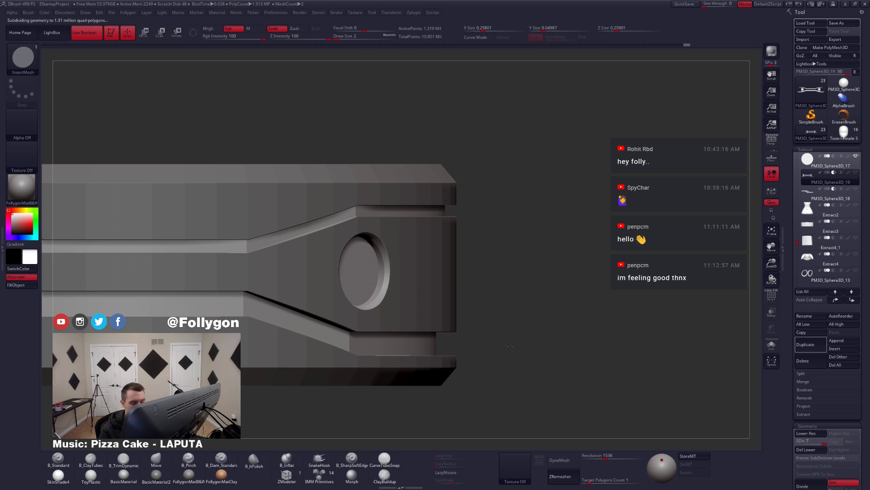
# - Undo the subdivisions of the combined cutter PM3D_Sphere3D_19
pyautogui.press('f')
pyautogui.hotkey('shift', 'd')
pyautogui.hotkey('shift', 'd')
pyautogui.hotkey('shift', 'd')
pyautogui.hotkey('ctrl', 'z')
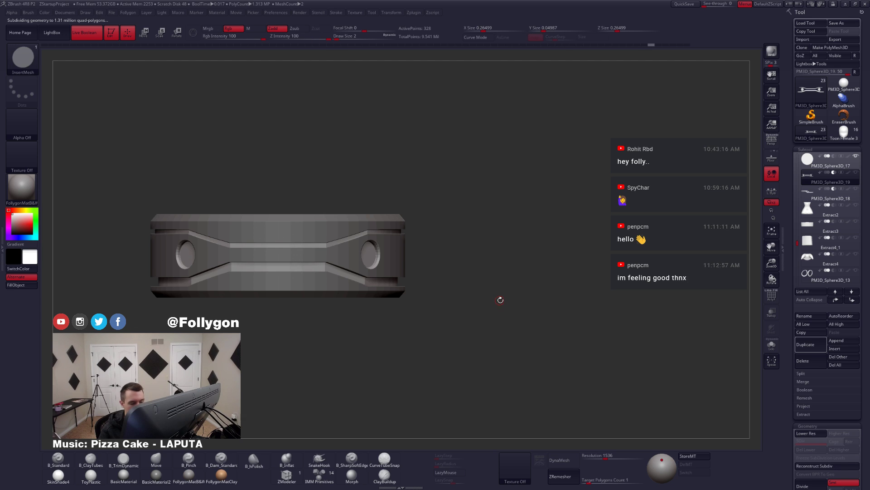
pyautogui.hotkey('shift', 'd')
pyautogui.press('d')
pyautogui.keyDown('alt'); pyautogui.moveTo(493, 298); pyautogui.dragTo(517, 296); pyautogui.keyUp('alt')
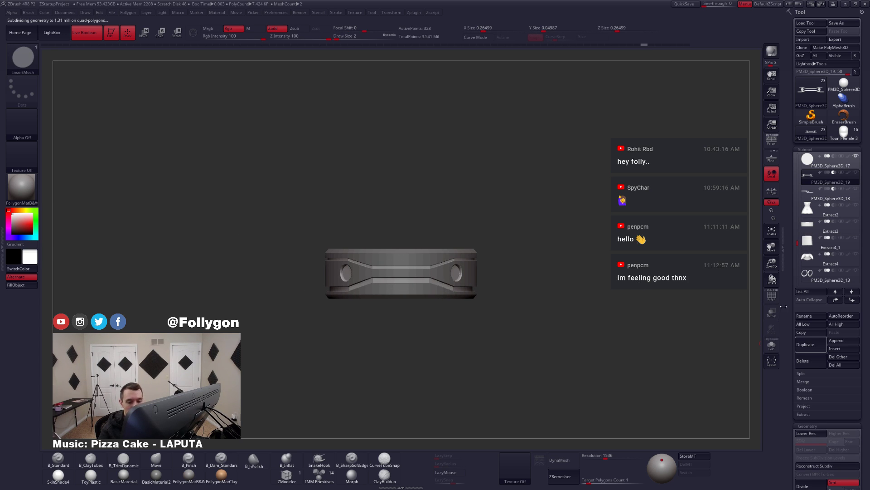
# - Select the band PM3D_Sphere3D_17 and turn off the Live Boolean preview
pyautogui.keyDown('shift'); pyautogui.click(809, 184); pyautogui.keyUp('shift')
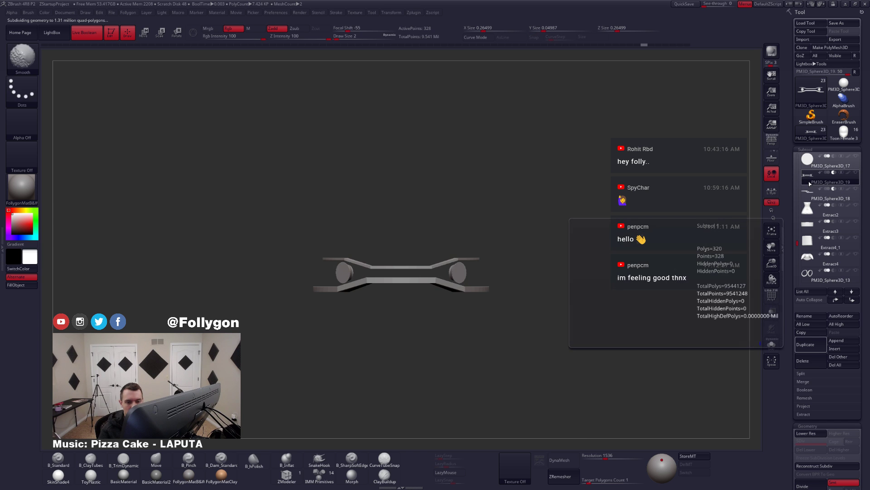
pyautogui.click(810, 183)
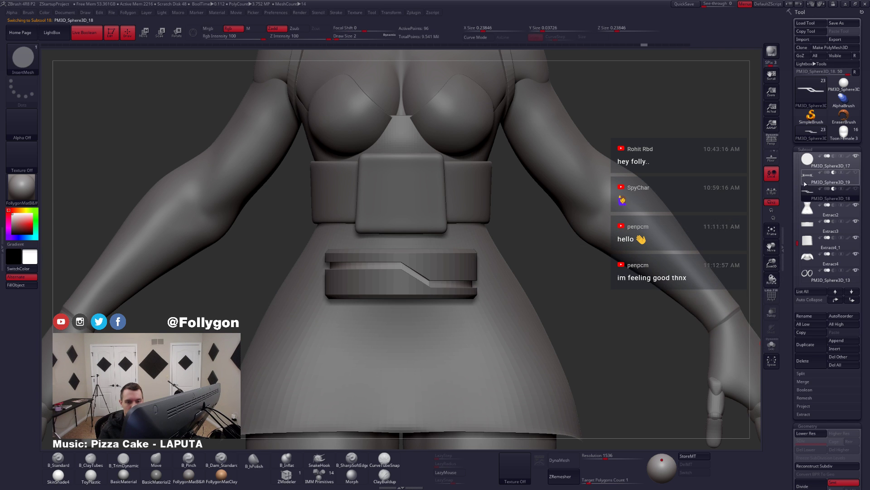
pyautogui.click(807, 162)
pyautogui.moveTo(798, 243); pyautogui.dragTo(798, 199)
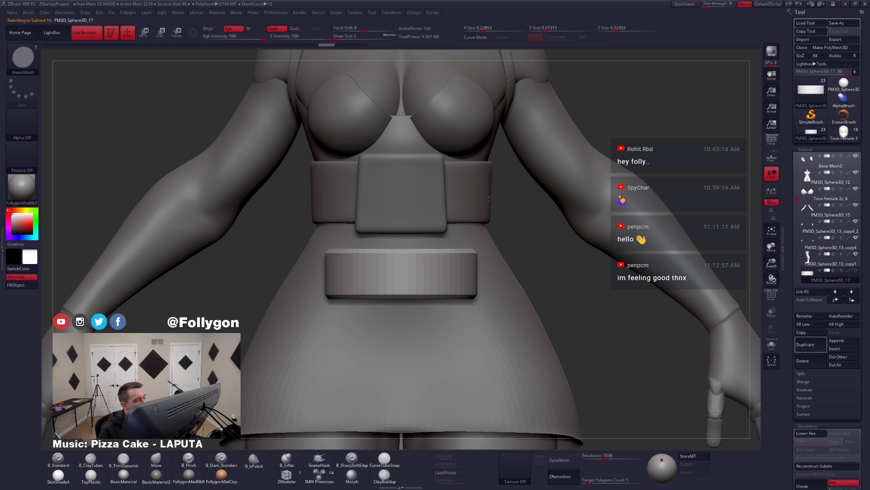
pyautogui.click(92, 36)
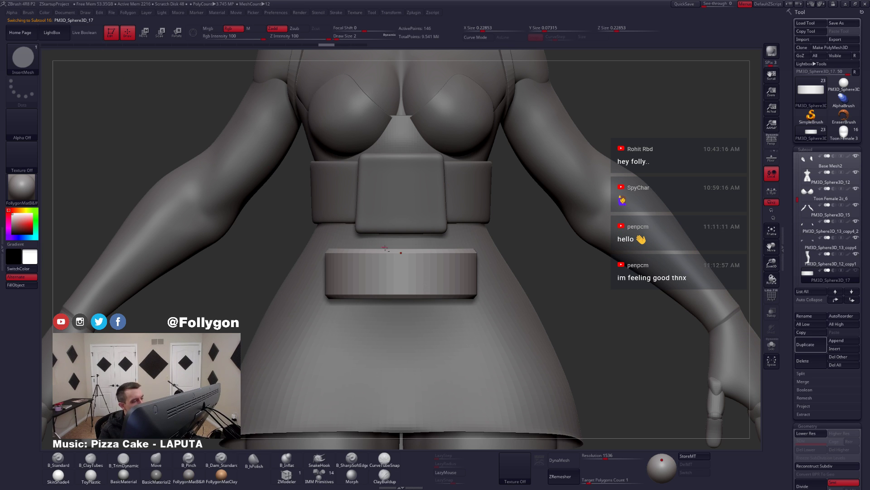
# - Frame the full character and switch to the Move brush
pyautogui.keyDown('alt'); pyautogui.moveTo(390, 249); pyautogui.dragTo(378, 241, button='right'); pyautogui.keyUp('alt')
pyautogui.press('f')
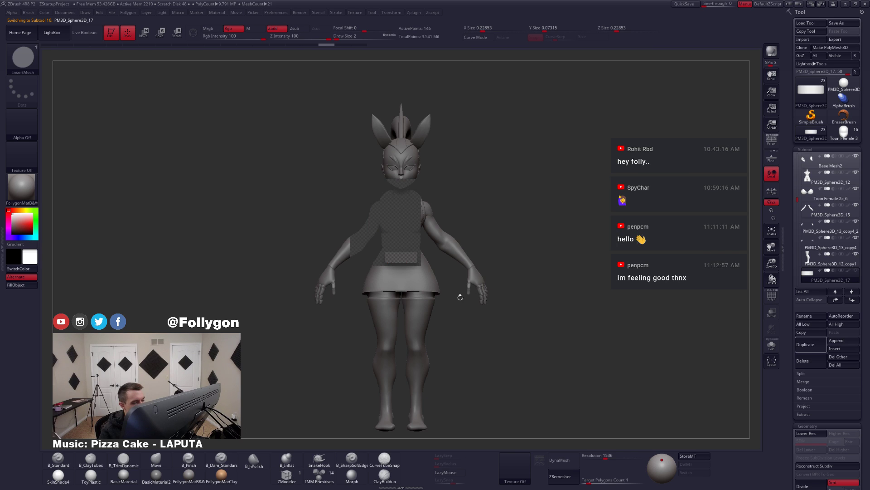
pyautogui.press('b')
pyautogui.press('m')
pyautogui.press('v')
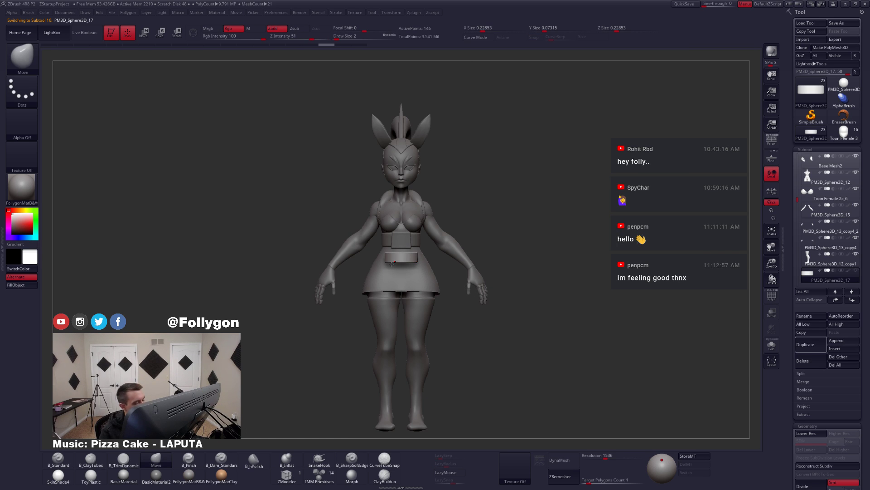
# - Turn on perspective and hide the ears subtool Toon Female 3_6
pyautogui.keyDown('alt'); pyautogui.click(414, 290); pyautogui.keyUp('alt')
pyautogui.moveTo(551, 215)
pyautogui.mouseDown()
pyautogui.moveTo(512, 215)
pyautogui.moveTo(553, 214)
pyautogui.mouseUp()
pyautogui.click(773, 139)
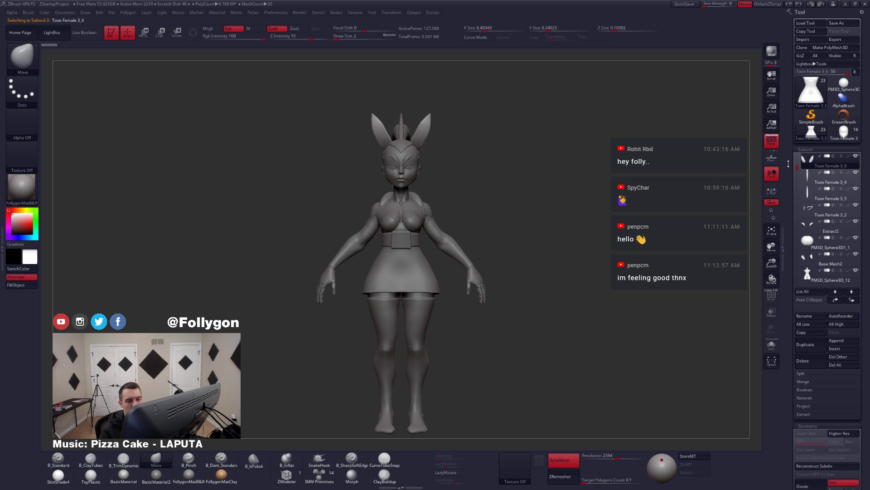
pyautogui.click(856, 156)
# - Delete the separate Toon Female 3 tool with all its subtools, return to the costumed character and reset the tool list
pyautogui.click(811, 177)
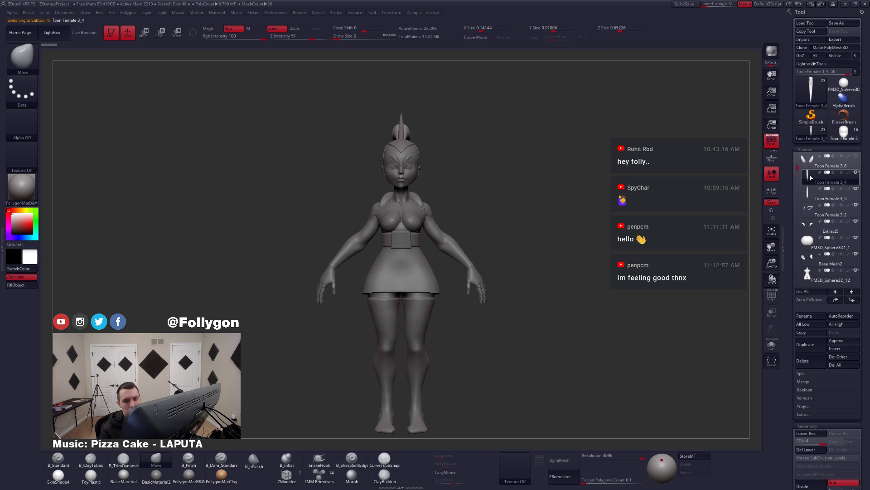
pyautogui.click(844, 131)
pyautogui.click(842, 366)
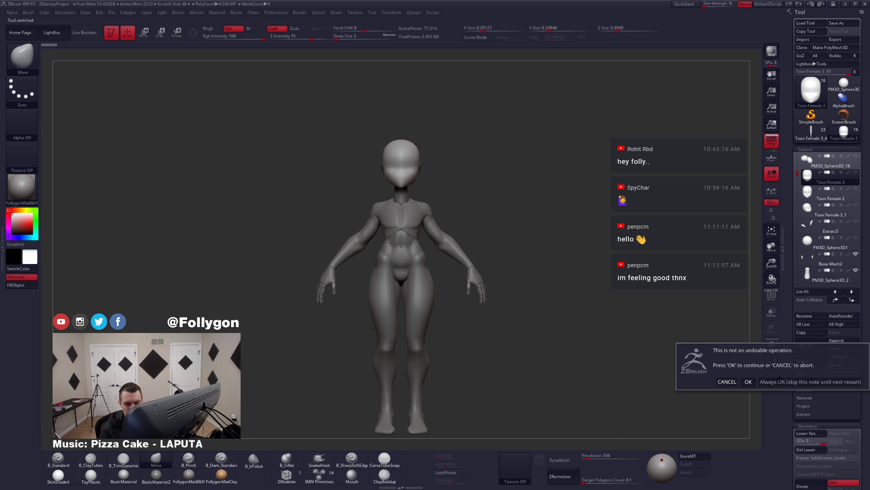
pyautogui.click(748, 382)
pyautogui.click(803, 137)
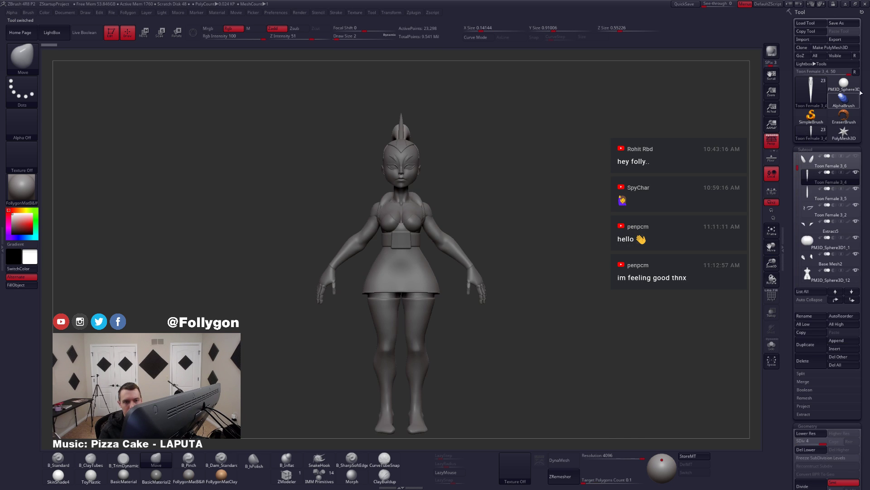
pyautogui.click(855, 72)
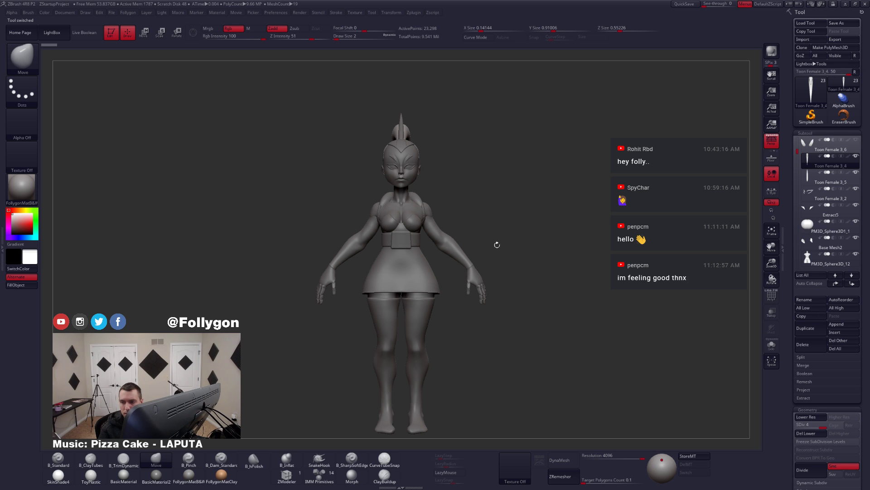
# - Select the legs subtool PM3D_Sphere3D_12_copy1 and examine the character from a three-quarter angle
pyautogui.keyDown('alt'); pyautogui.moveTo(446, 320); pyautogui.dragTo(454, 293); pyautogui.keyUp('alt')
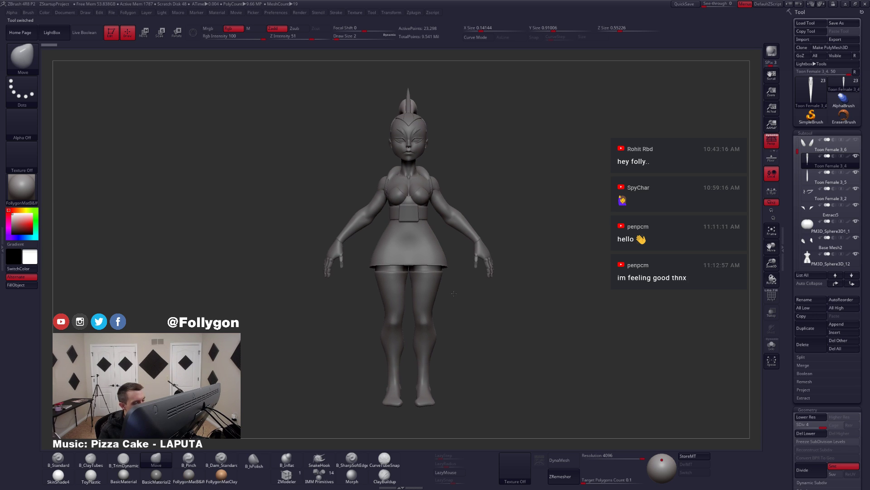
pyautogui.keyDown('alt'); pyautogui.click(432, 283); pyautogui.keyUp('alt')
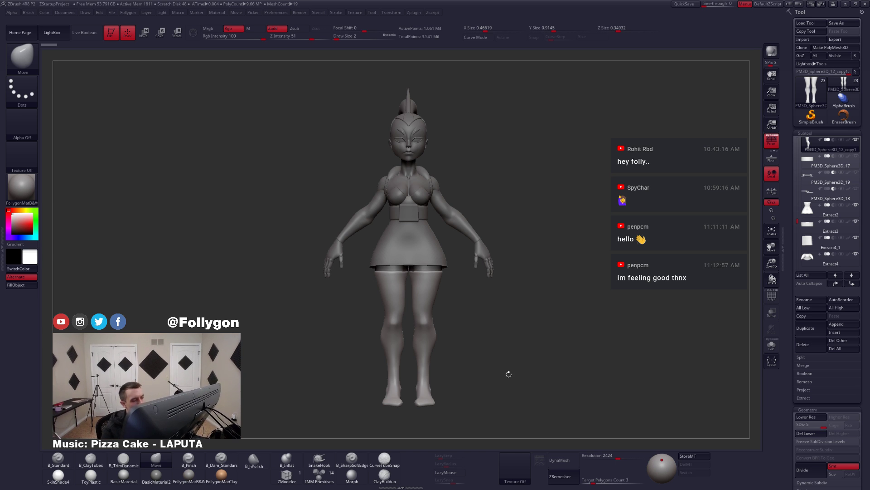
pyautogui.hotkey('ctrl', 'shift', 'f')
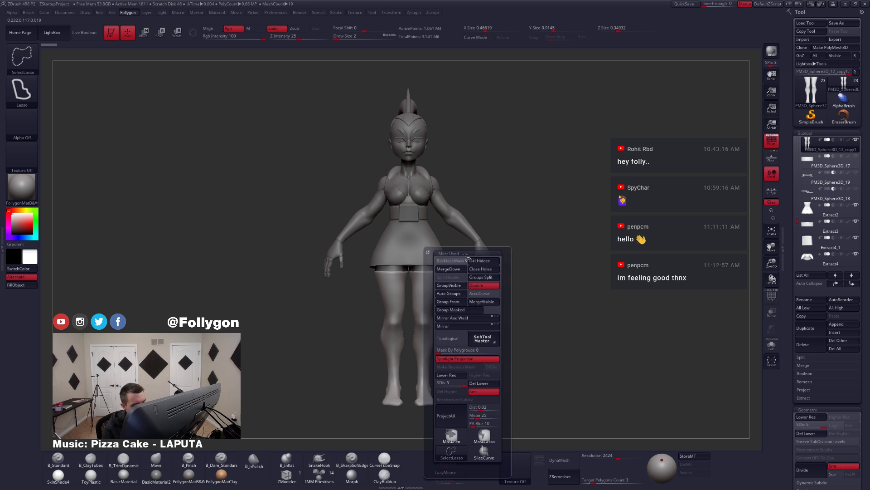
pyautogui.moveTo(444, 296)
pyautogui.mouseDown()
pyautogui.moveTo(435, 300)
pyautogui.moveTo(442, 311)
pyautogui.moveTo(423, 311)
pyautogui.moveTo(453, 332)
pyautogui.mouseUp()
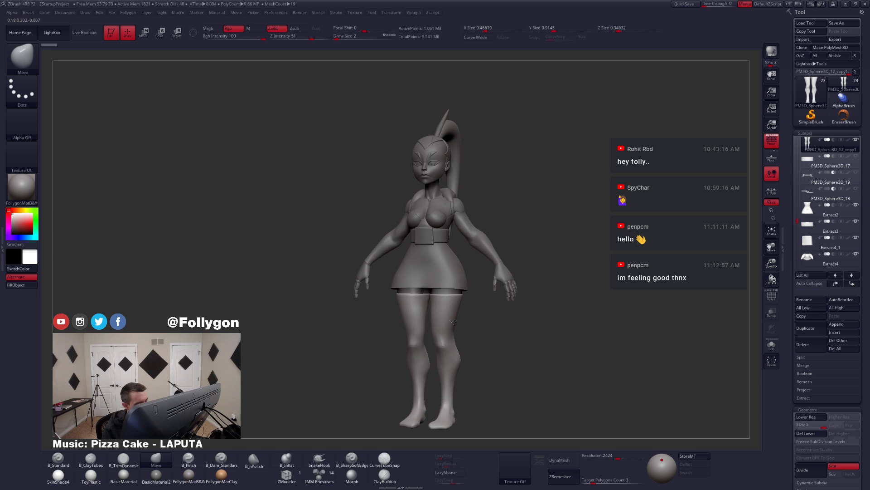
# - Select the skirt Extract2 and set the Move brush's draw size to 39
pyautogui.keyDown('alt'); pyautogui.click(424, 278); pyautogui.keyUp('alt')
pyautogui.moveTo(423, 278); pyautogui.dragTo(393, 296)
pyautogui.keyDown('shift'); pyautogui.moveTo(394, 296); pyautogui.dragTo(416, 286, button='right'); pyautogui.keyUp('shift')
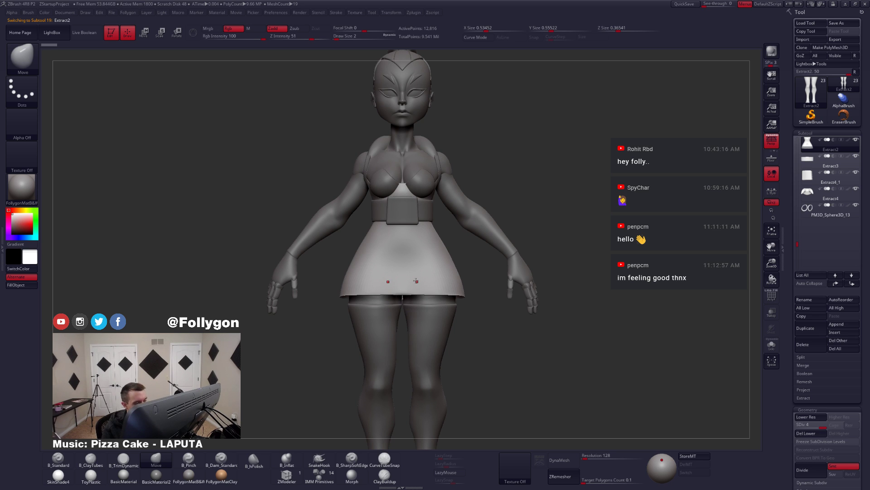
pyautogui.press('space')
pyautogui.click(425, 273)
pyautogui.press('space')
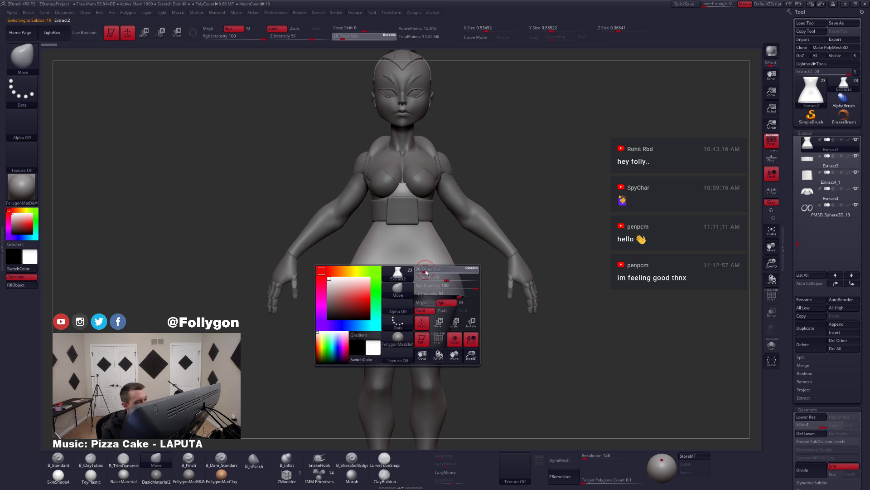
pyautogui.click(428, 272)
pyautogui.moveTo(422, 280)
pyautogui.keyDown('alt'); pyautogui.mouseDown(button='right')
pyautogui.moveTo(445, 266)
pyautogui.moveTo(468, 268)
pyautogui.moveTo(418, 269)
pyautogui.mouseUp(button='right'); pyautogui.keyUp('alt')
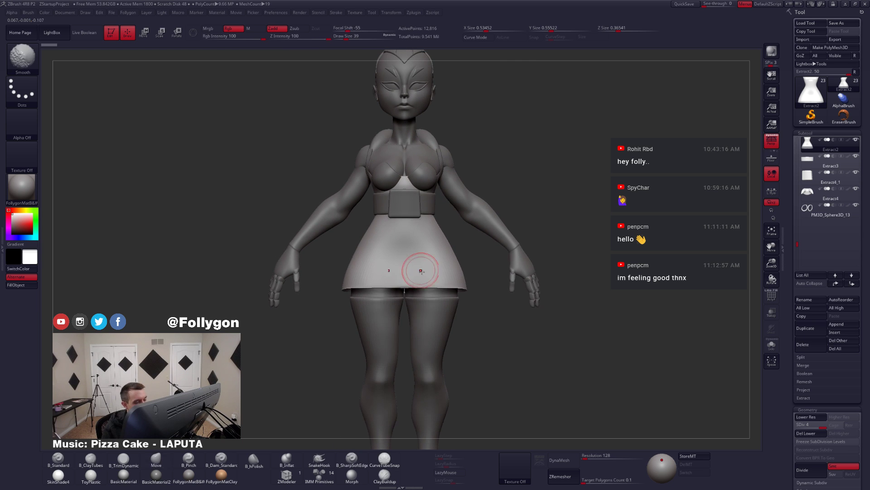
pyautogui.press('f')
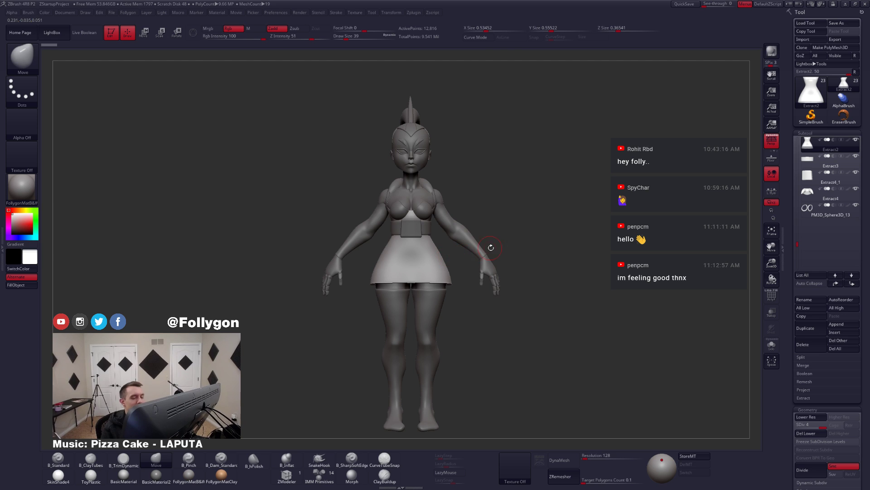
pyautogui.keyDown('ctrl'); pyautogui.moveTo(503, 250); pyautogui.dragTo(480, 249, button='right'); pyautogui.keyUp('ctrl')
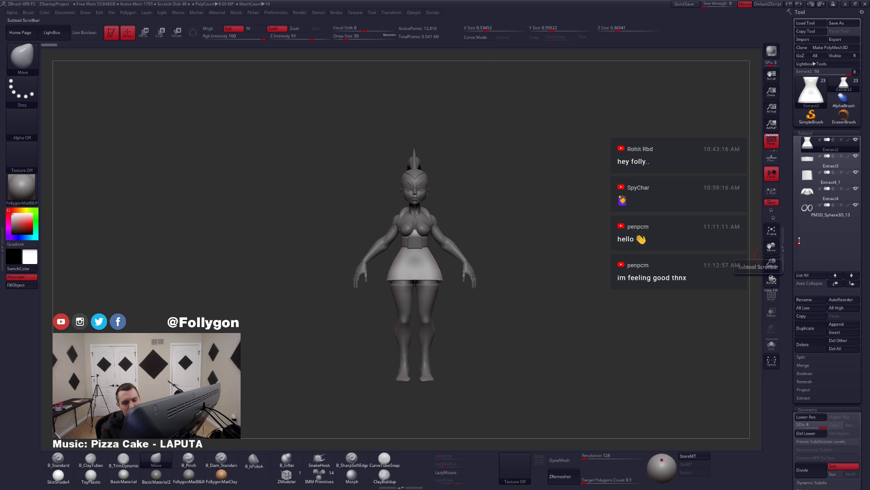
# - Hide the skirt and belt pieces Extract2, Extract3 and Extract4_1, and select the collar Extract4
pyautogui.moveTo(800, 241); pyautogui.dragTo(795, 235)
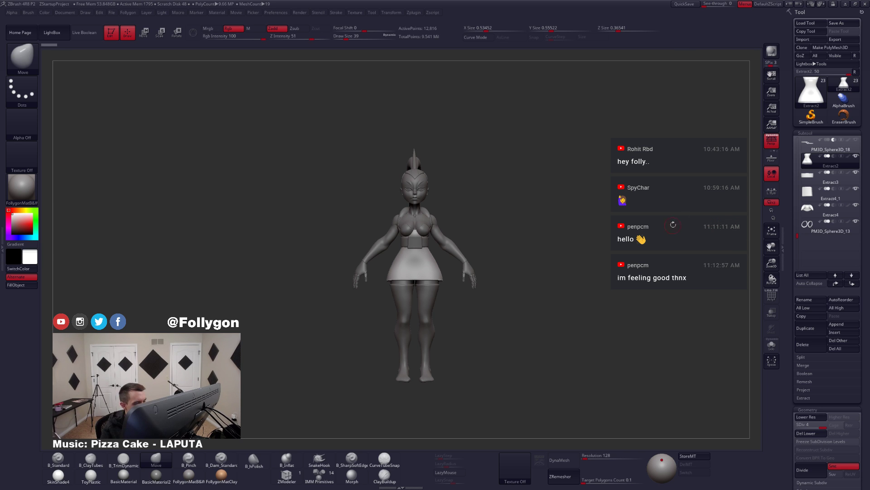
pyautogui.click(817, 195)
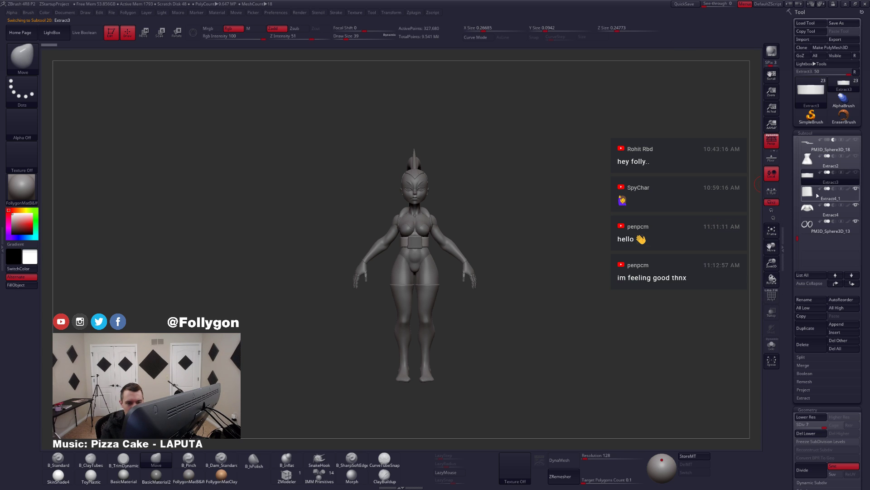
pyautogui.click(813, 212)
# - Examine the shape of the collar Extract4 from the side, three-quarter and front views
pyautogui.moveTo(506, 270); pyautogui.dragTo(449, 263, button='right')
pyautogui.keyDown('ctrl'); pyautogui.moveTo(453, 199); pyautogui.dragTo(503, 252, button='right'); pyautogui.keyUp('ctrl')
pyautogui.moveTo(503, 251)
pyautogui.mouseDown()
pyautogui.moveTo(610, 205)
pyautogui.moveTo(764, 174)
pyautogui.mouseUp()
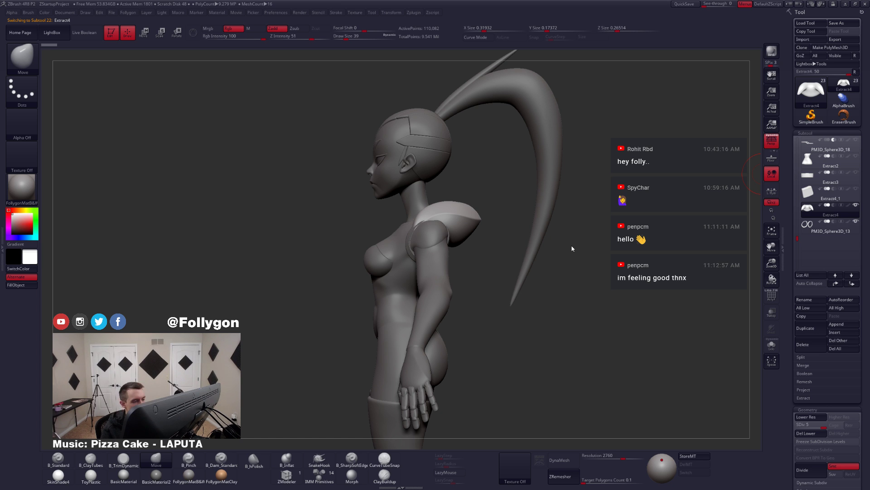
pyautogui.moveTo(566, 282); pyautogui.dragTo(628, 280, button='right')
pyautogui.keyDown('ctrl'); pyautogui.moveTo(533, 320); pyautogui.dragTo(485, 285, button='right'); pyautogui.keyUp('ctrl')
pyautogui.moveTo(485, 285); pyautogui.dragTo(484, 270)
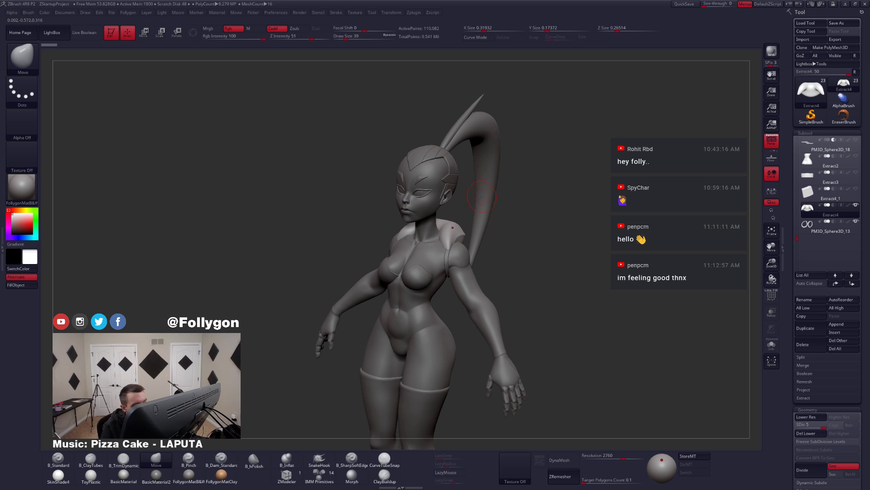
pyautogui.keyDown('shift'); pyautogui.moveTo(517, 210); pyautogui.dragTo(482, 185); pyautogui.keyUp('shift')
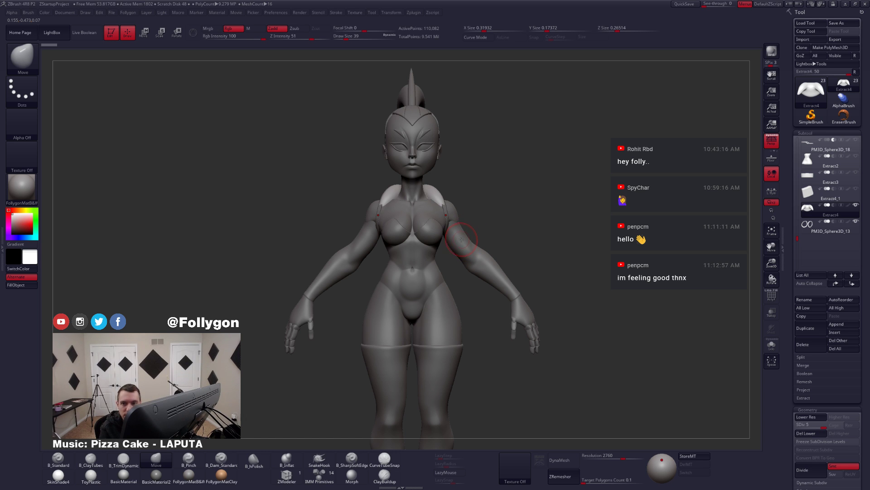
pyautogui.keyDown('alt'); pyautogui.moveTo(470, 259); pyautogui.dragTo(509, 347); pyautogui.keyUp('alt')
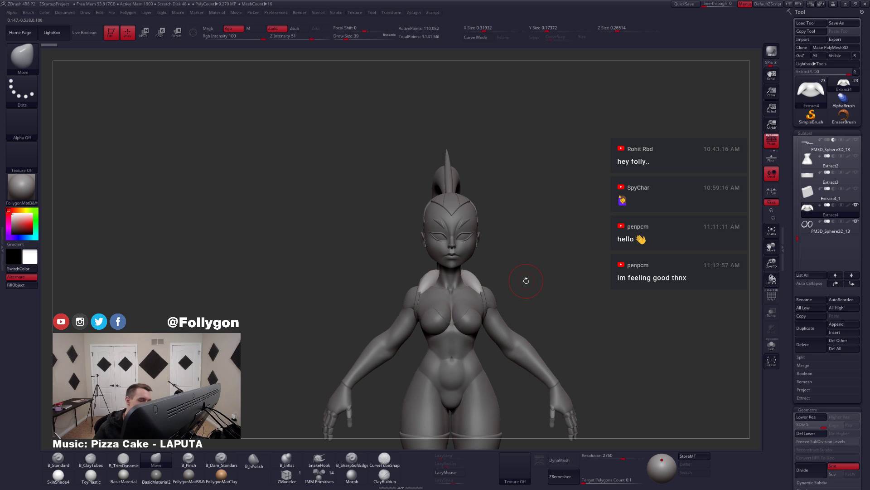
# - Drop the collar Extract4 to subdivision level 1
pyautogui.hotkey('shift', 'd')
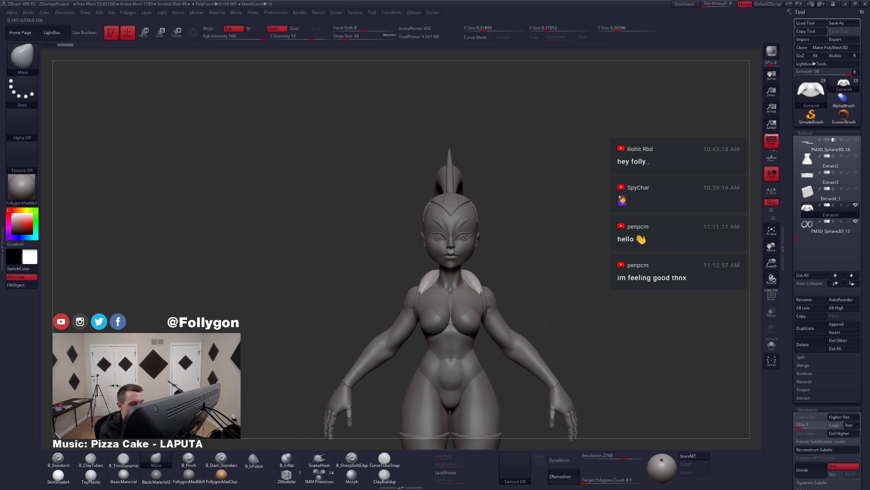
pyautogui.moveTo(546, 327); pyautogui.dragTo(492, 327)
pyautogui.hotkey('shift', 'f')
pyautogui.keyDown('alt'); pyautogui.moveTo(507, 277); pyautogui.dragTo(549, 300); pyautogui.keyUp('alt')
pyautogui.hotkey('alt', 'shift', 's')
pyautogui.hotkey('shift', 'f')
pyautogui.hotkey('ctrl', 'shift', 's')
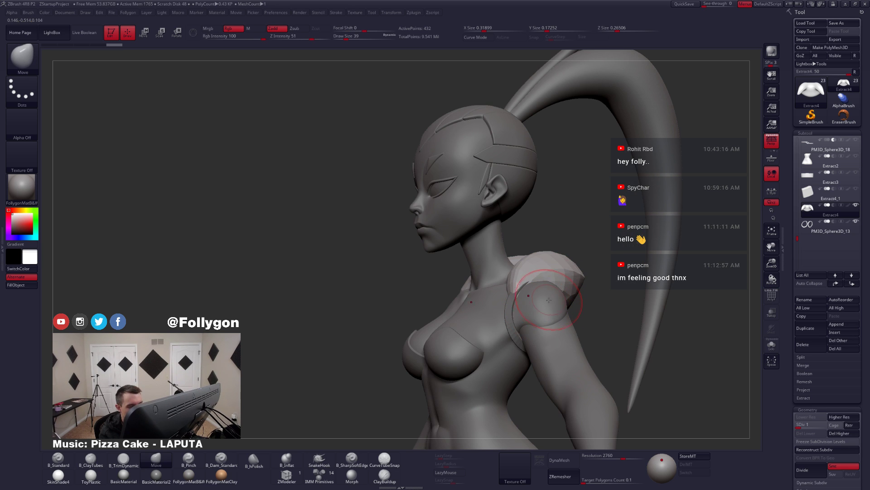
# - Raise the collar Extract4 to subdivision level 5 and set the draw size to 68
pyautogui.press('d')
pyautogui.press('d')
pyautogui.press('d')
pyautogui.press('d')
pyautogui.moveTo(649, 277)
pyautogui.mouseDown()
pyautogui.moveTo(617, 263)
pyautogui.moveTo(589, 279)
pyautogui.mouseUp()
pyautogui.moveTo(525, 312); pyautogui.dragTo(539, 303, button='right')
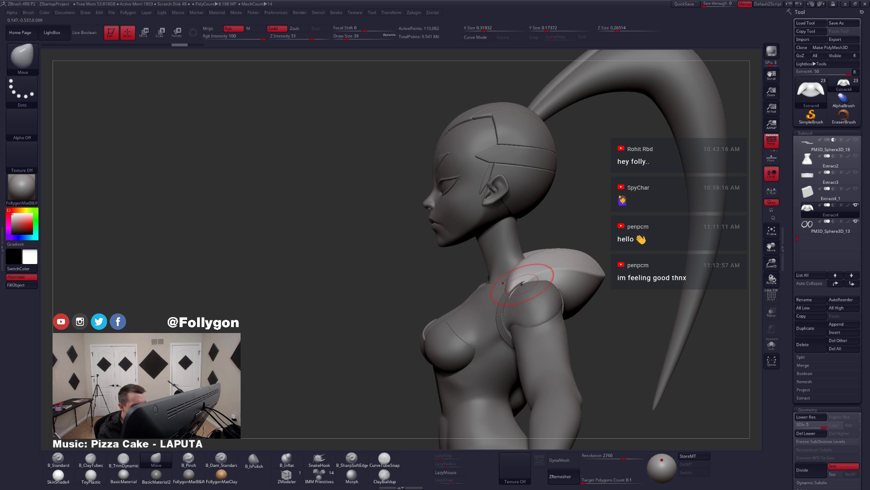
pyautogui.press('space')
pyautogui.moveTo(524, 292); pyautogui.dragTo(529, 293)
pyautogui.moveTo(529, 291); pyautogui.dragTo(540, 293)
pyautogui.keyDown('shift'); pyautogui.moveTo(544, 299); pyautogui.dragTo(538, 302, button='right'); pyautogui.keyUp('shift')
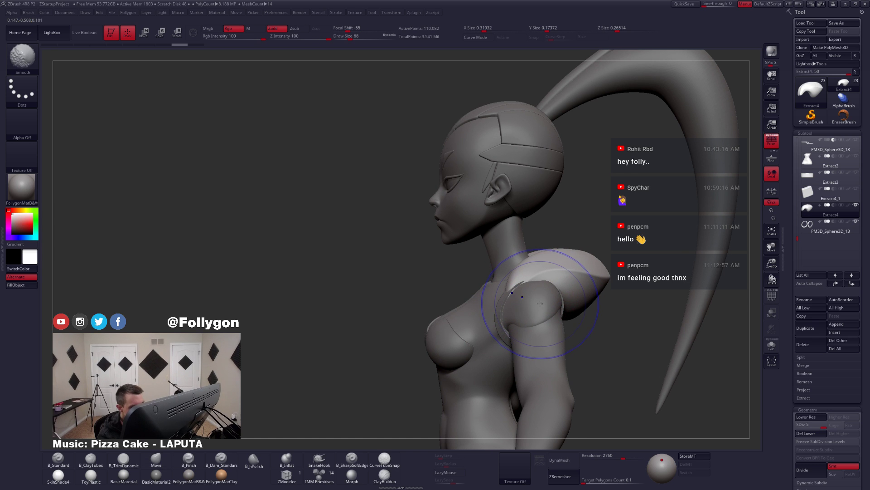
# - Bring the collar Extract4 back down to subdivision level 1 and set the draw size to 90
pyautogui.hotkey('shift', 'd')
pyautogui.hotkey('shift', 'd')
pyautogui.hotkey('shift', 'd')
pyautogui.hotkey('shift', 'd')
pyautogui.press('space')
pyautogui.moveTo(521, 283); pyautogui.dragTo(529, 283)
pyautogui.moveTo(537, 302); pyautogui.dragTo(535, 295)
pyautogui.moveTo(535, 297); pyautogui.dragTo(556, 303, button='right')
pyautogui.keyDown('shift'); pyautogui.moveTo(556, 304); pyautogui.dragTo(560, 308); pyautogui.keyUp('shift')
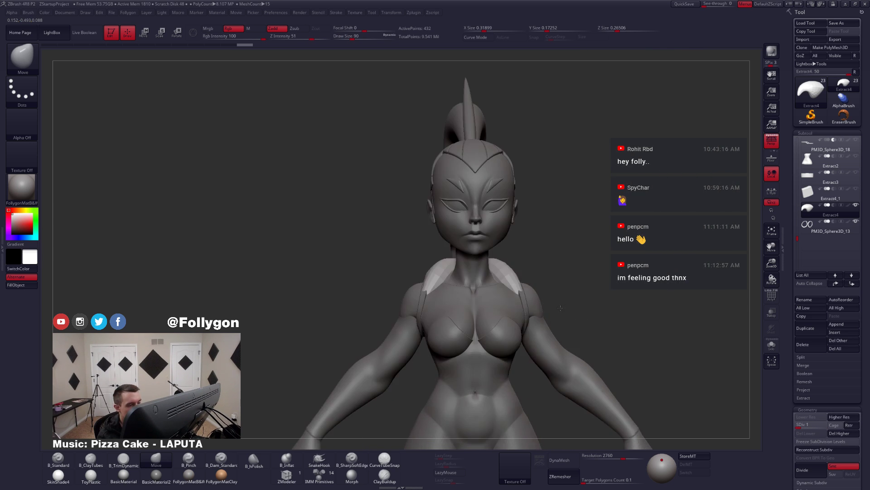
pyautogui.moveTo(544, 287); pyautogui.dragTo(506, 293, button='right')
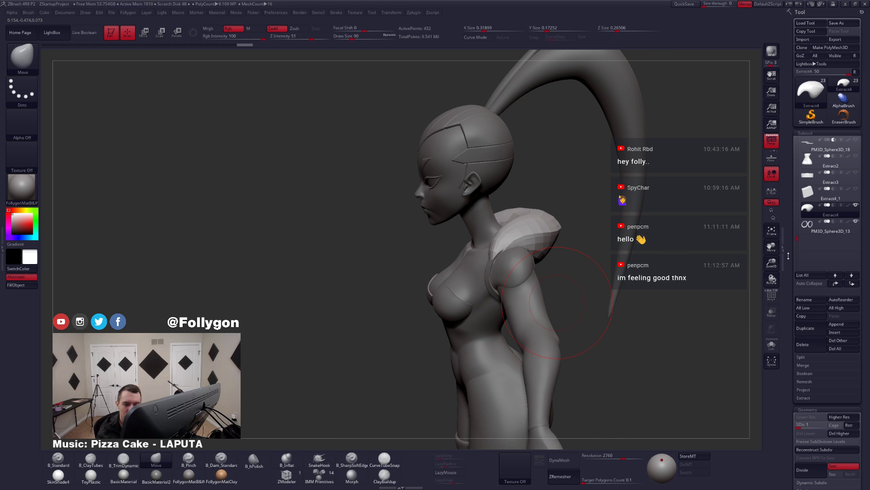
pyautogui.moveTo(793, 273); pyautogui.dragTo(794, 251)
pyautogui.scroll(-8, 802, 218)
pyautogui.scroll(-4, 788, 295)
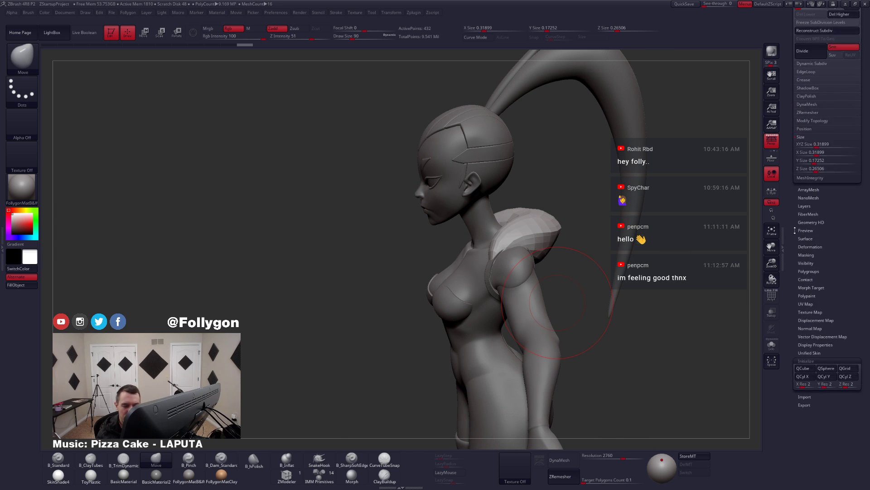
pyautogui.scroll(-7, 808, 252)
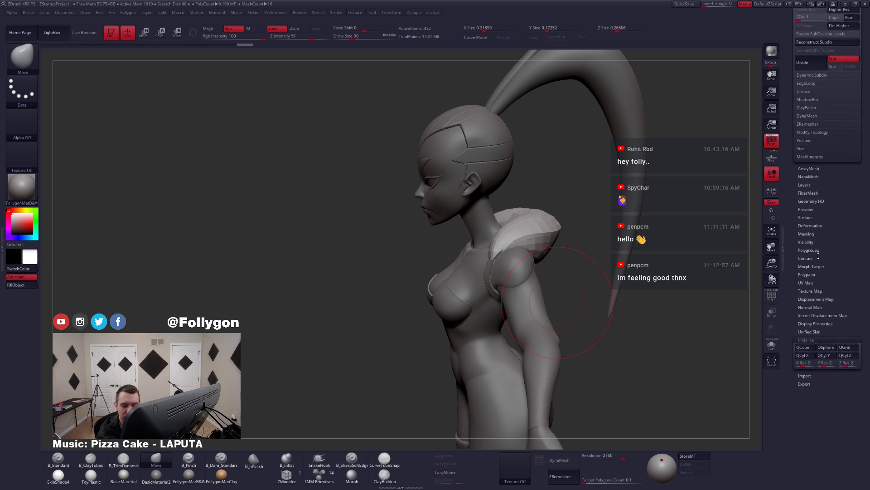
pyautogui.click(807, 282)
pyautogui.scroll(1, 816, 260)
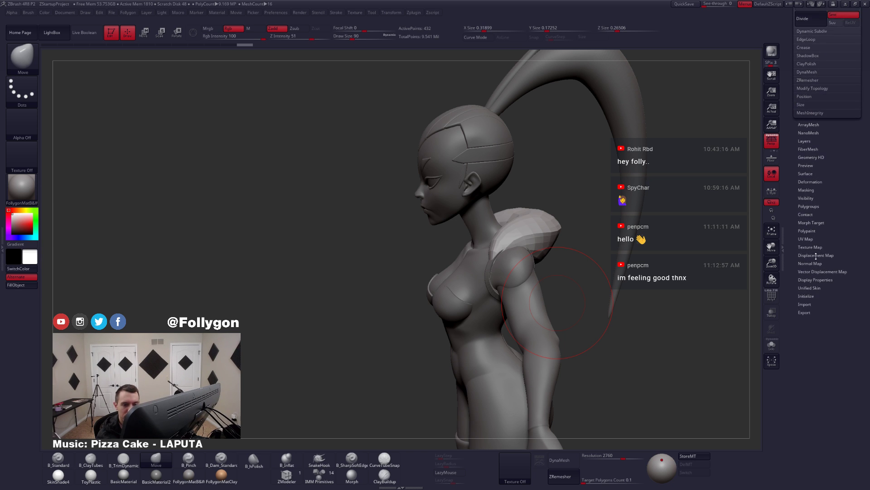
# - Enlarge the collar Extract4 uniformly using a Transpose scale line laid horizontally across its centre
pyautogui.keyDown('shift'); pyautogui.moveTo(573, 303); pyautogui.dragTo(567, 291); pyautogui.keyUp('shift')
pyautogui.click(774, 150)
pyautogui.press('e')
pyautogui.hotkey('shift', 's')
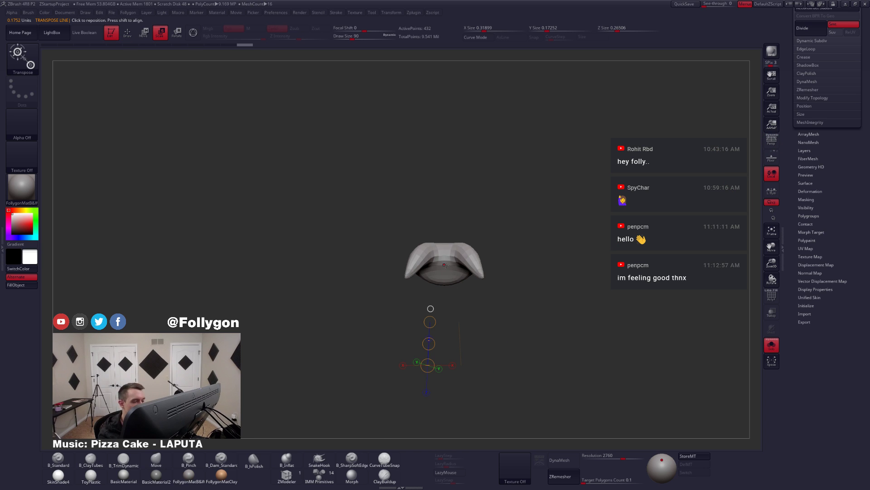
pyautogui.keyDown('shift'); pyautogui.moveTo(444, 255); pyautogui.dragTo(538, 259); pyautogui.keyUp('shift')
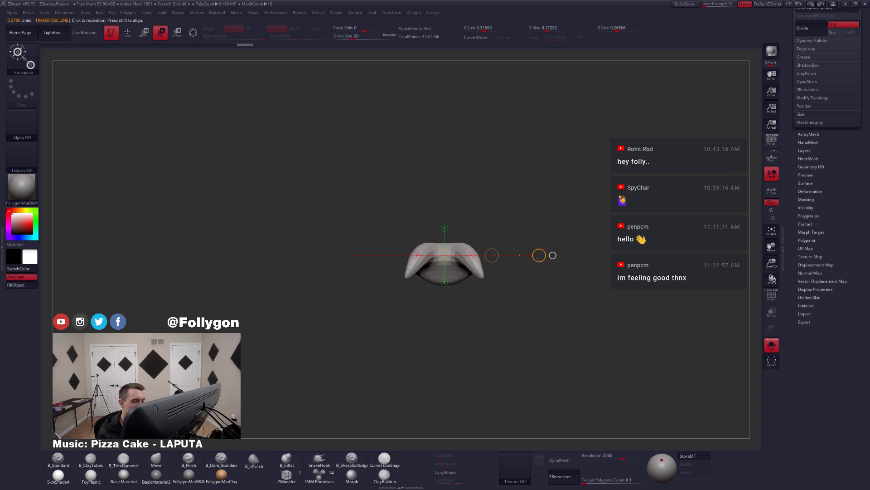
pyautogui.click(770, 142)
pyautogui.moveTo(460, 264); pyautogui.dragTo(545, 302)
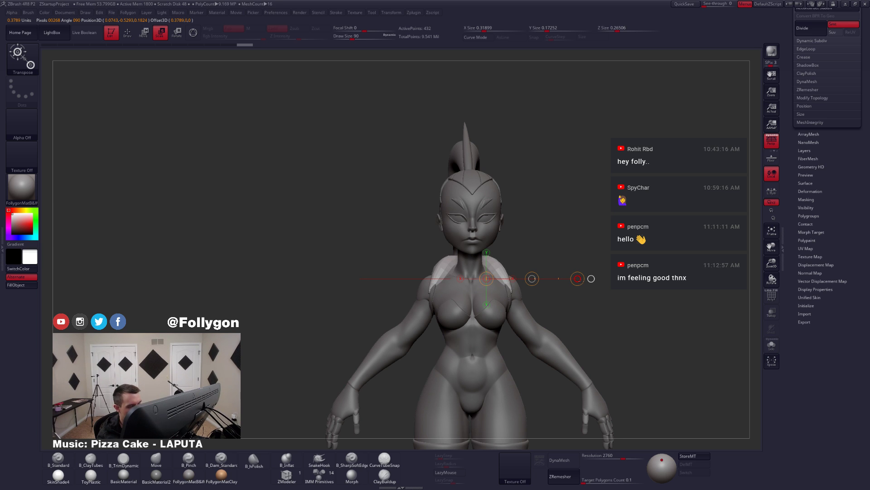
# - Pull the sides of the collar Extract4 inward toward the shoulders with the Move brush
pyautogui.press('q')
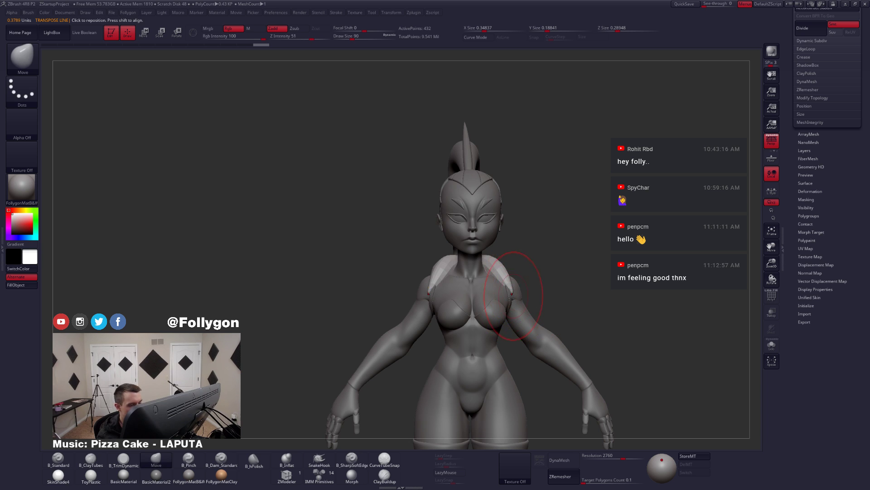
pyautogui.moveTo(536, 289)
pyautogui.mouseDown()
pyautogui.moveTo(509, 288)
pyautogui.moveTo(511, 303)
pyautogui.mouseUp()
pyautogui.moveTo(689, 313); pyautogui.dragTo(546, 309)
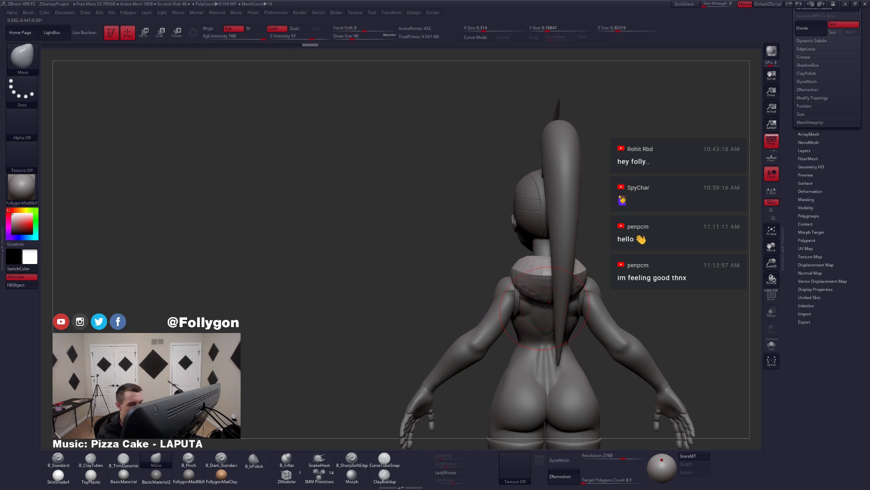
# - Compare the collar's side profile before and after the last edits by stepping back and forward through the undo history
pyautogui.moveTo(545, 308); pyautogui.dragTo(584, 323, button='right')
pyautogui.press('ctrl')
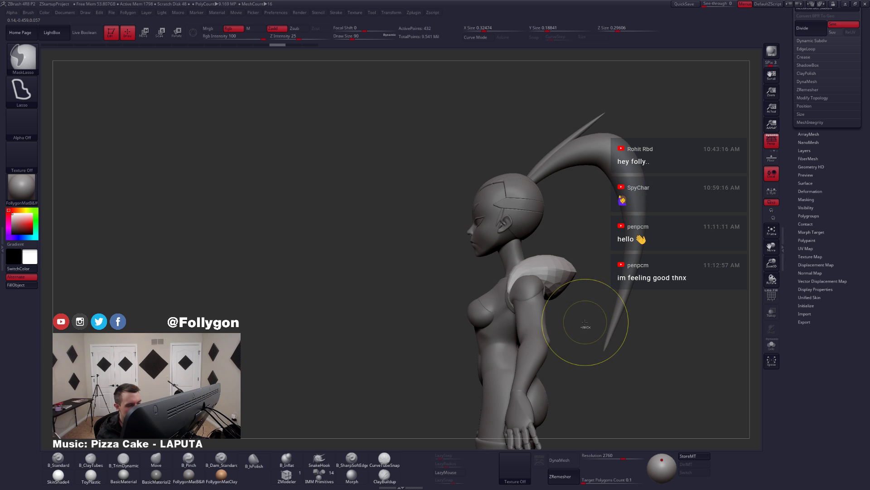
pyautogui.hotkey('ctrl', 'z')
pyautogui.hotkey('ctrl', 'z')
pyautogui.hotkey('ctrl', 'shift', 'z')
pyautogui.hotkey('ctrl', 'shift', 'z')
pyautogui.hotkey('ctrl', 'shift', 'z')
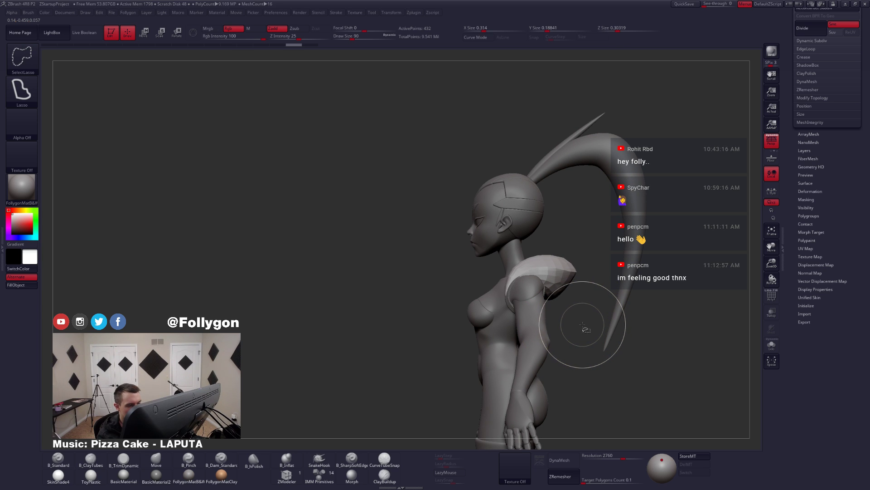
pyautogui.hotkey('ctrl', 'shift', 'z')
# - Scale the collar Extract4 up a little more with the Transpose line so it sits fuller around the shoulders
pyautogui.moveTo(537, 318)
pyautogui.mouseDown(button='right')
pyautogui.moveTo(550, 336)
pyautogui.moveTo(557, 317)
pyautogui.mouseUp(button='right')
pyautogui.press('e')
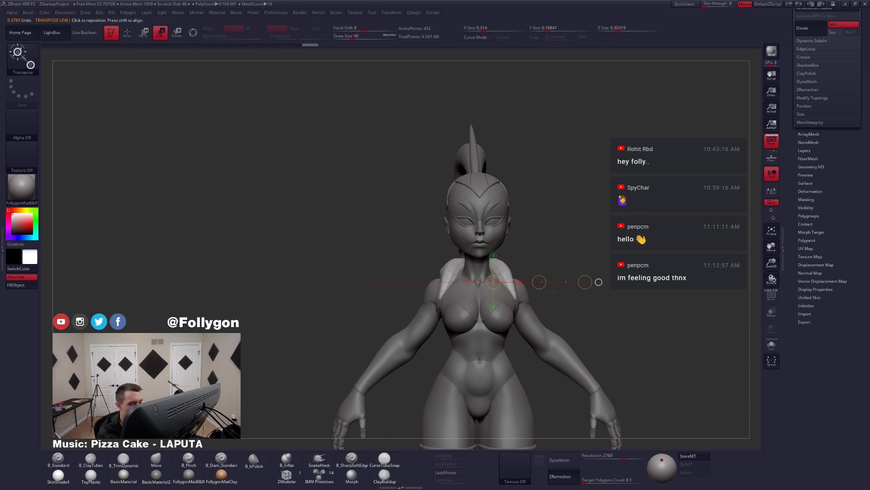
pyautogui.click(495, 282)
pyautogui.click(521, 282)
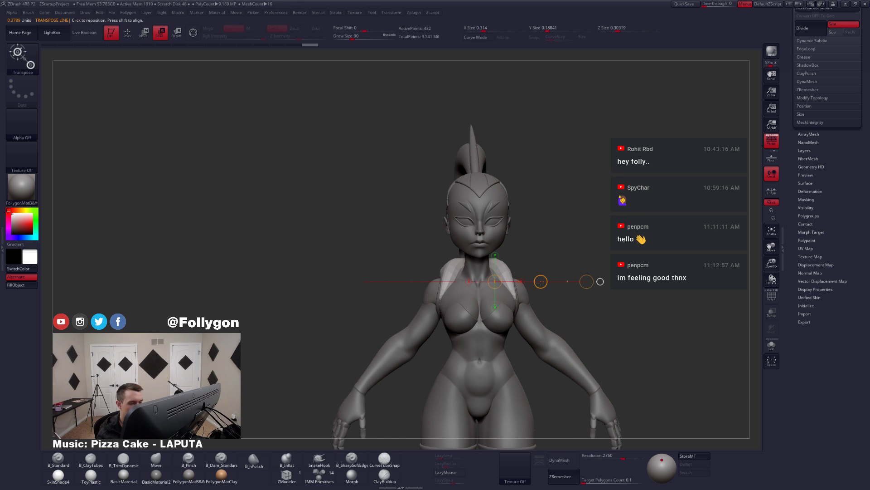
pyautogui.moveTo(587, 281); pyautogui.dragTo(587, 282)
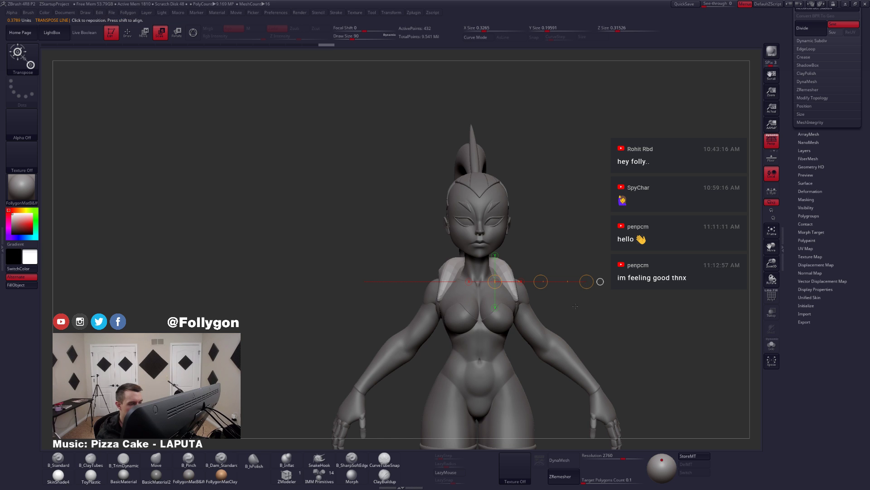
pyautogui.moveTo(587, 282)
pyautogui.mouseDown(button='right')
pyautogui.moveTo(553, 309)
pyautogui.moveTo(572, 302)
pyautogui.moveTo(576, 272)
pyautogui.mouseUp(button='right')
pyautogui.moveTo(803, 222); pyautogui.dragTo(806, 449)
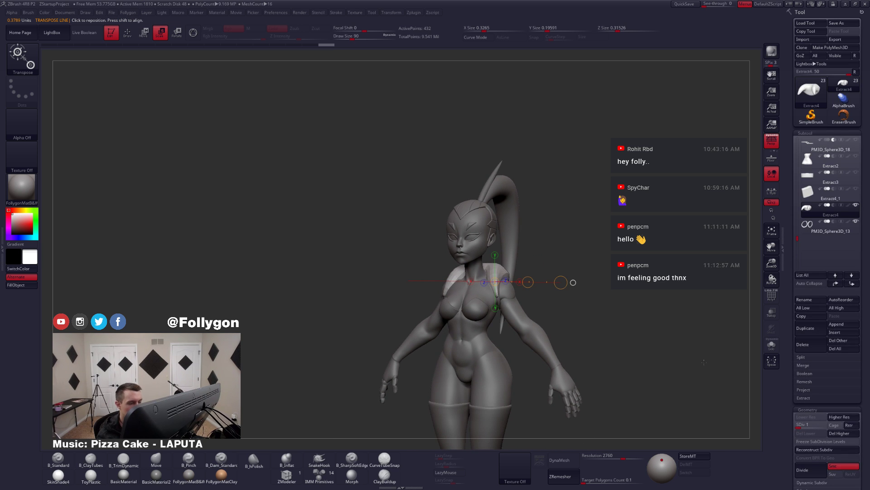
pyautogui.moveTo(561, 282)
pyautogui.mouseDown(button='right')
pyautogui.moveTo(520, 335)
pyautogui.moveTo(551, 286)
pyautogui.mouseUp(button='right')
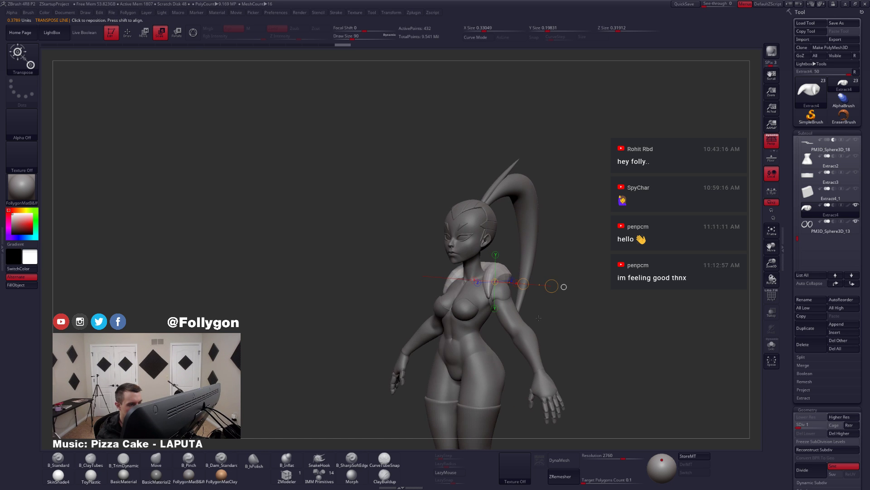
pyautogui.moveTo(551, 286); pyautogui.dragTo(552, 287)
# - Return to the Move brush, set the draw size to 62 and pull the collar's sides slightly outward
pyautogui.moveTo(535, 320)
pyautogui.keyDown('alt'); pyautogui.mouseDown(button='right')
pyautogui.moveTo(561, 319)
pyautogui.moveTo(570, 297)
pyautogui.moveTo(560, 306)
pyautogui.moveTo(568, 300)
pyautogui.moveTo(556, 297)
pyautogui.moveTo(552, 304)
pyautogui.moveTo(594, 313)
pyautogui.moveTo(560, 297)
pyautogui.moveTo(569, 317)
pyautogui.mouseUp(button='right'); pyautogui.keyUp('alt')
pyautogui.press('q')
pyautogui.press('space')
pyautogui.click(570, 297)
pyautogui.press('space')
pyautogui.click(554, 295)
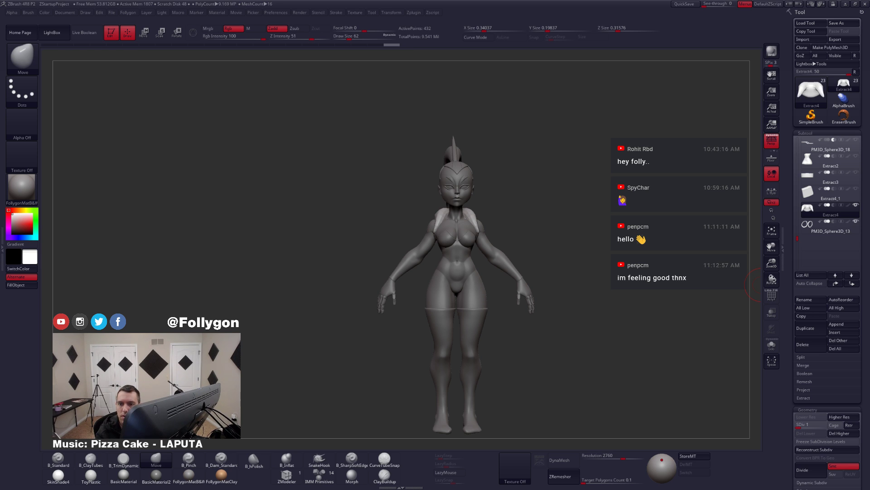
# - Examine the character's outfit in the Photoshop reference Changes.psd and return to ZBrush
pyautogui.moveTo(869, 98); pyautogui.dragTo(775, 113)
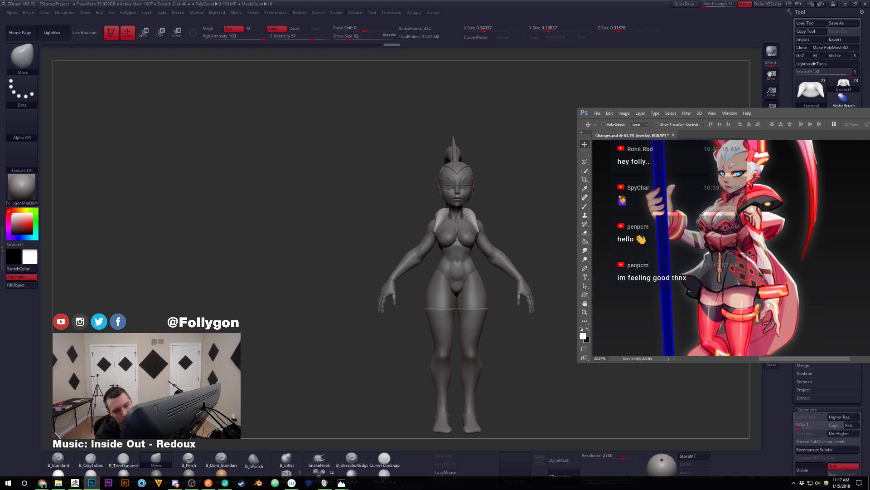
pyautogui.moveTo(750, 252); pyautogui.dragTo(697, 253)
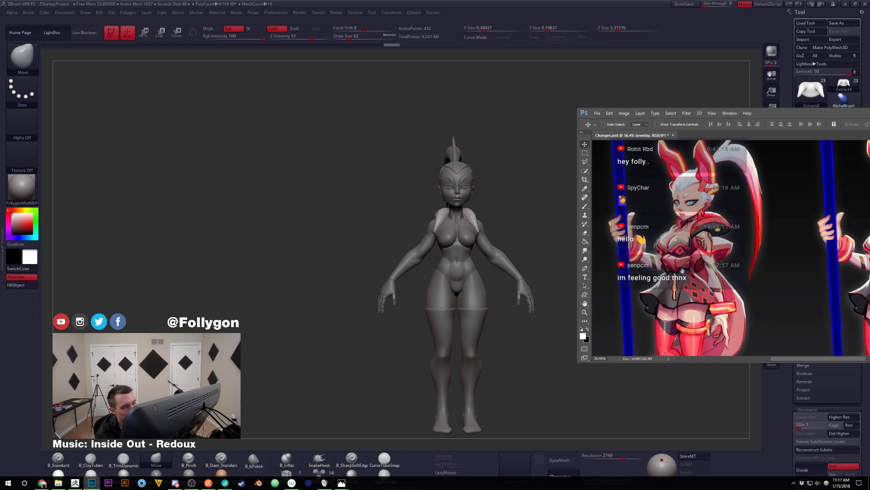
pyautogui.click(503, 258)
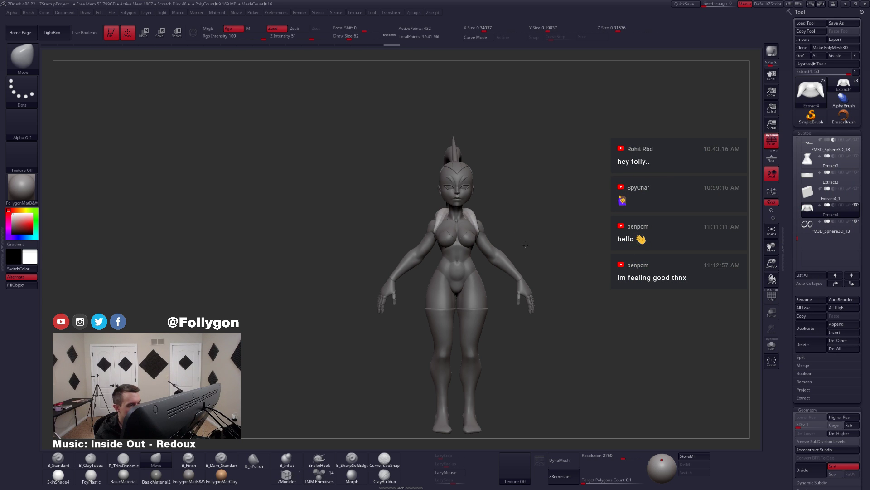
# - Select the dress Extract2, inspect it in isolation with its wireframe, and turn on double-sided display
pyautogui.moveTo(526, 245); pyautogui.dragTo(446, 247)
pyautogui.keyDown('alt'); pyautogui.moveTo(558, 240); pyautogui.dragTo(560, 263); pyautogui.keyUp('alt')
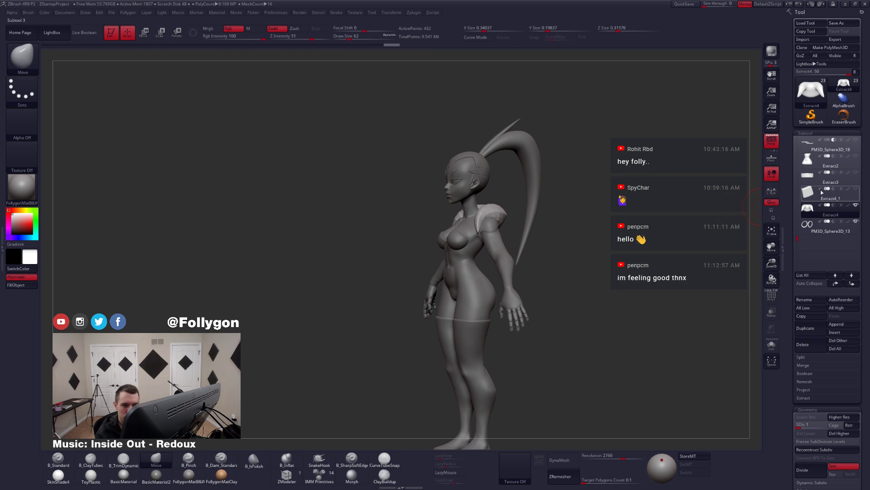
pyautogui.click(811, 165)
pyautogui.moveTo(399, 270); pyautogui.dragTo(510, 271)
pyautogui.hotkey('shift', 's')
pyautogui.hotkey('shift', 'f')
pyautogui.hotkey('ctrl', 'shift', 'f')
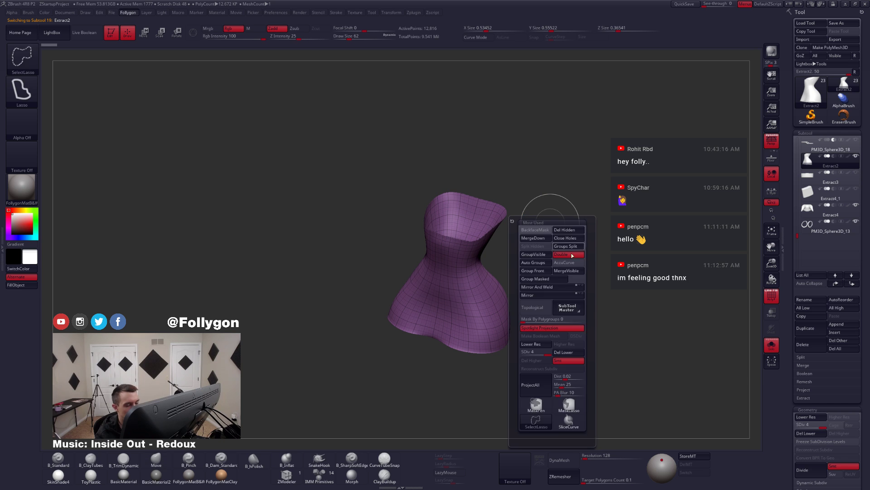
pyautogui.moveTo(467, 277)
pyautogui.mouseDown(button='right')
pyautogui.moveTo(502, 272)
pyautogui.moveTo(482, 269)
pyautogui.moveTo(496, 280)
pyautogui.moveTo(502, 304)
pyautogui.mouseUp(button='right')
pyautogui.hotkey('shift', 'f')
pyautogui.hotkey('shift', 's')
pyautogui.hotkey('shift', 's')
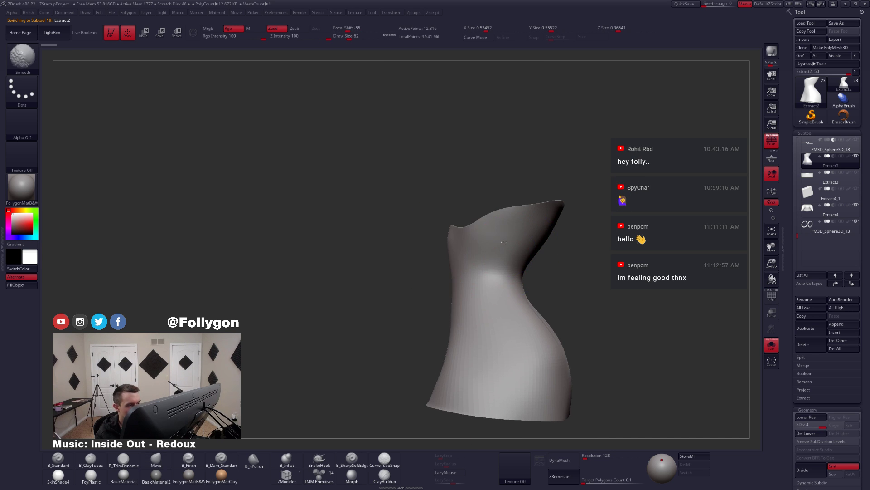
# - Choose the Move brush for the dress Extract2 and set the draw size to 49
pyautogui.press('b')
pyautogui.press('m')
pyautogui.press('v')
pyautogui.moveTo(495, 272)
pyautogui.mouseDown(button='right')
pyautogui.moveTo(542, 254)
pyautogui.moveTo(503, 255)
pyautogui.moveTo(530, 321)
pyautogui.mouseUp(button='right')
pyautogui.hotkey('shift', 's')
pyautogui.hotkey('alt', 's')
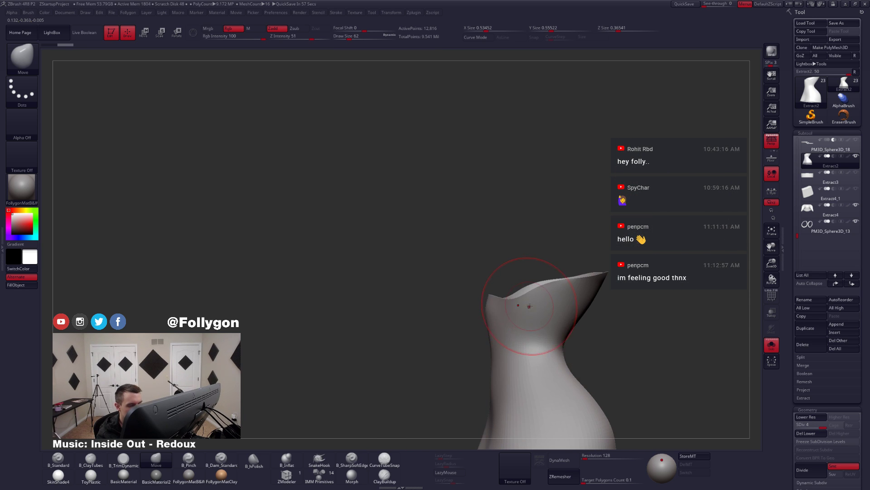
pyautogui.press('s')
pyautogui.moveTo(525, 305); pyautogui.dragTo(521, 305)
pyautogui.hotkey('alt', 's')
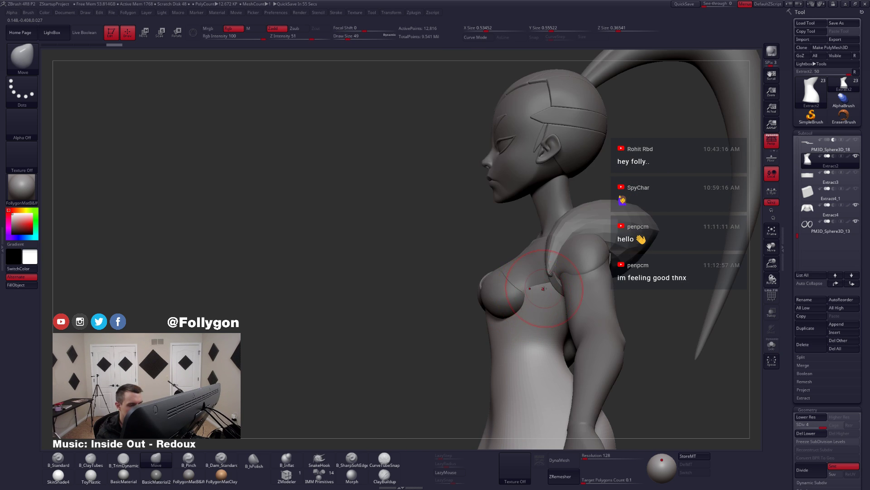
# - Reshape the dress's upper edge around the bust and underarm with the Move brush, changing the draw size to 62
pyautogui.moveTo(545, 288); pyautogui.dragTo(558, 283, button='right')
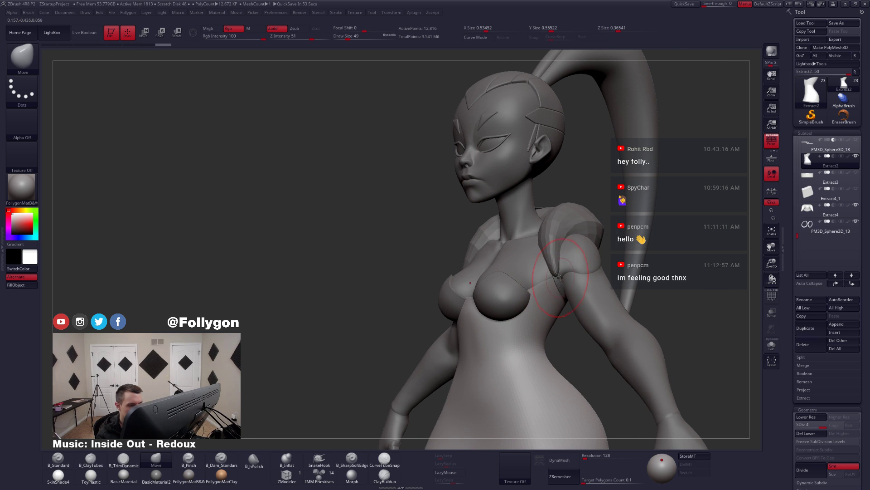
pyautogui.moveTo(560, 277); pyautogui.dragTo(543, 308)
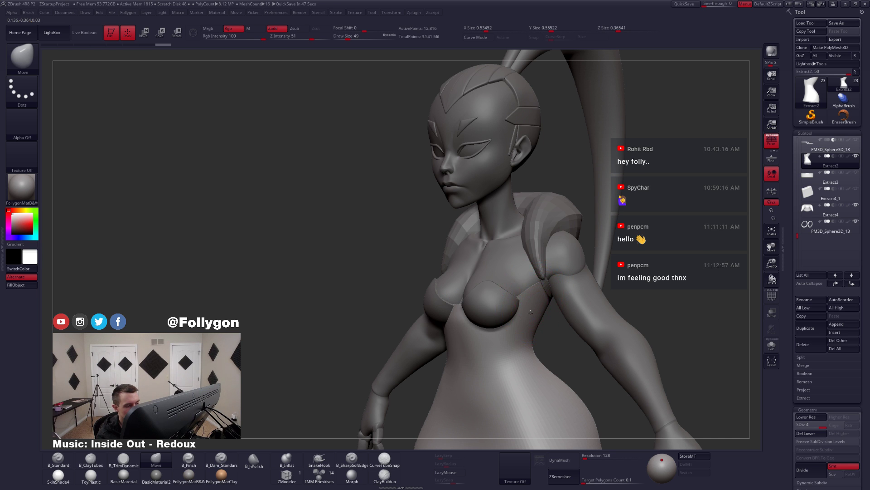
pyautogui.moveTo(530, 312); pyautogui.dragTo(520, 315)
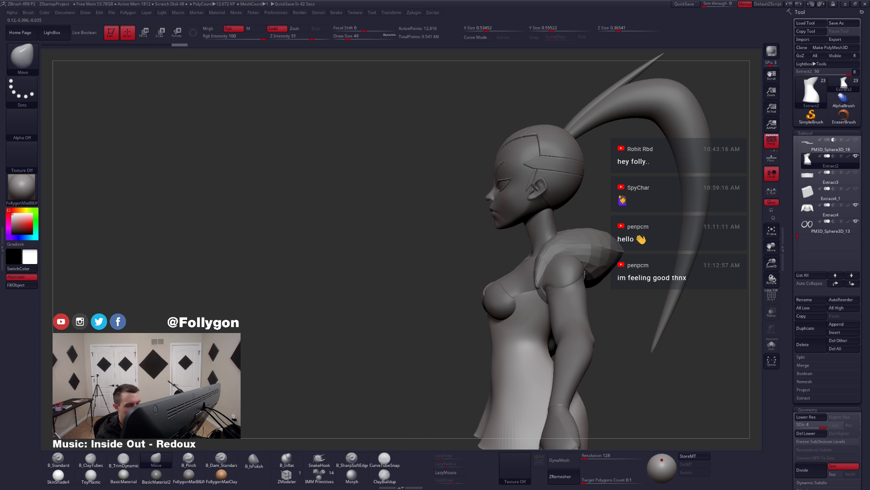
pyautogui.moveTo(522, 321)
pyautogui.mouseDown(button='right')
pyautogui.moveTo(540, 328)
pyautogui.moveTo(504, 314)
pyautogui.mouseUp(button='right')
pyautogui.press('space')
pyautogui.moveTo(514, 311)
pyautogui.mouseDown()
pyautogui.moveTo(539, 296)
pyautogui.moveTo(585, 303)
pyautogui.moveTo(556, 328)
pyautogui.mouseUp()
pyautogui.keyDown('ctrl'); pyautogui.click(529, 335); pyautogui.keyUp('ctrl')
pyautogui.keyDown('ctrl'); pyautogui.click(532, 335); pyautogui.keyUp('ctrl')
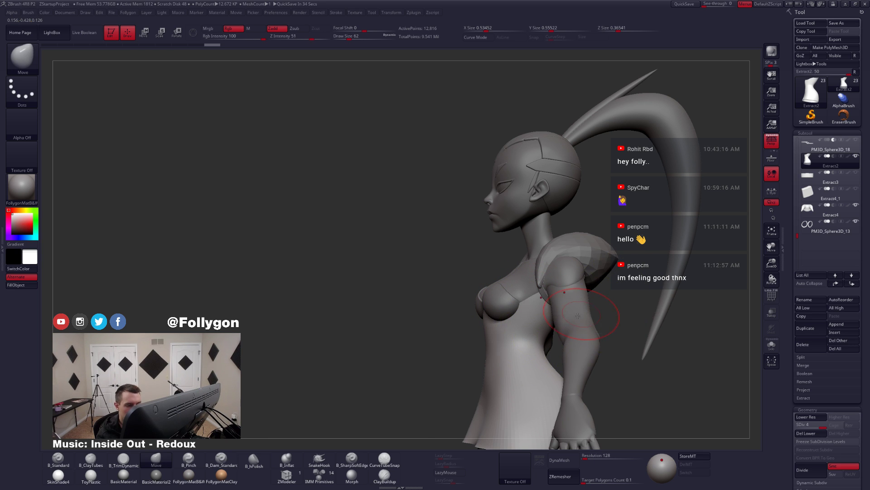
pyautogui.moveTo(644, 316); pyautogui.dragTo(584, 322, button='right')
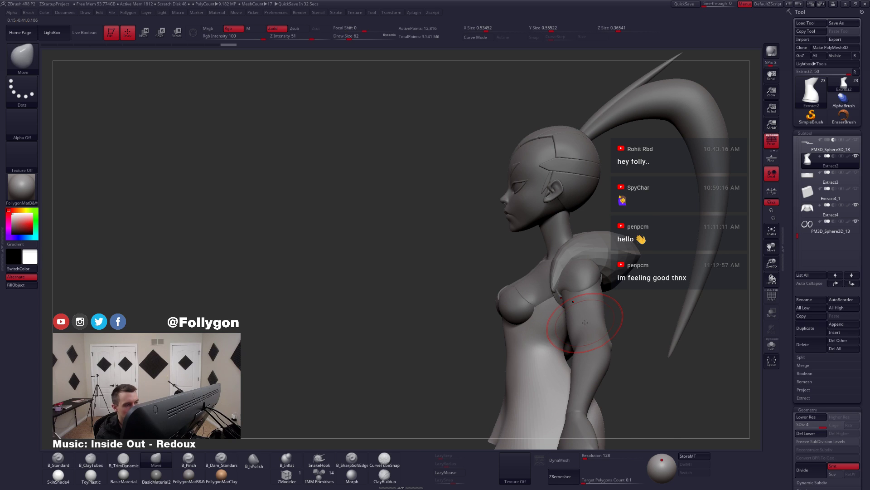
# - Select the body PM3D_Sphere3D_12, turn off perspective, and lasso-mask its side between the bust and the underarm
pyautogui.keyDown('alt'); pyautogui.click(549, 288); pyautogui.keyUp('alt')
pyautogui.click(770, 142)
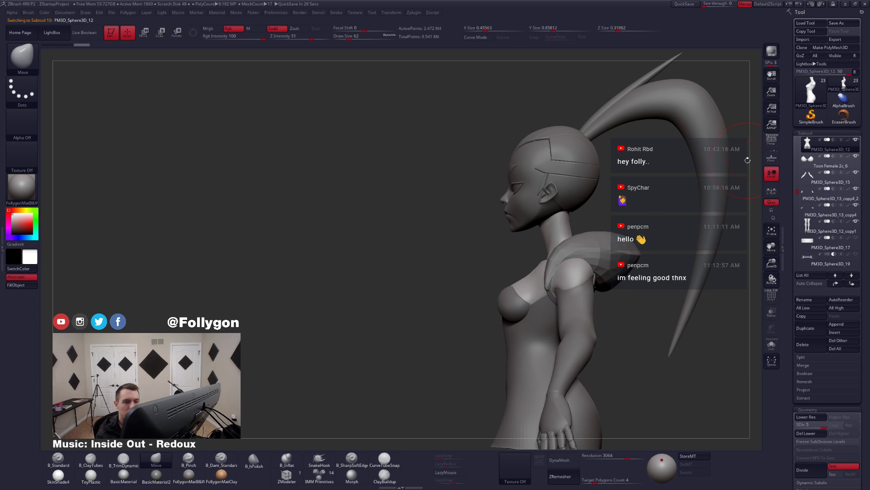
pyautogui.press('ctrl')
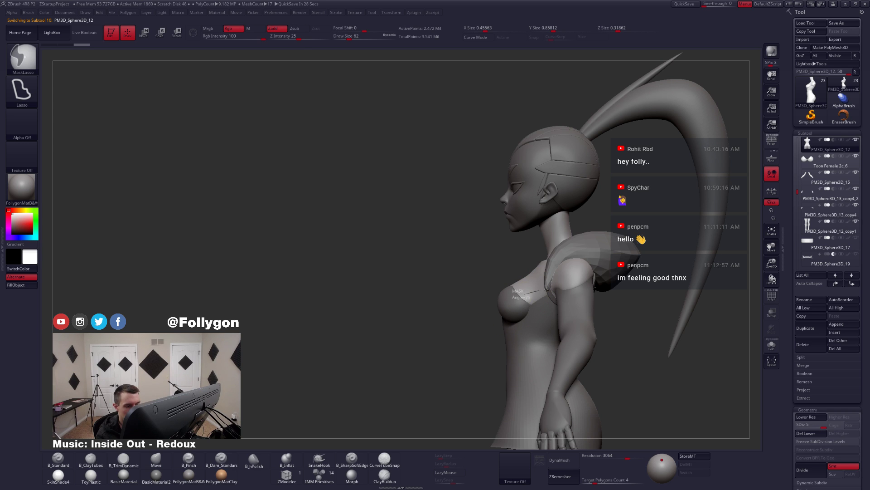
pyautogui.keyDown('ctrl'); pyautogui.moveTo(608, 333); pyautogui.dragTo(552, 361); pyautogui.keyUp('ctrl')
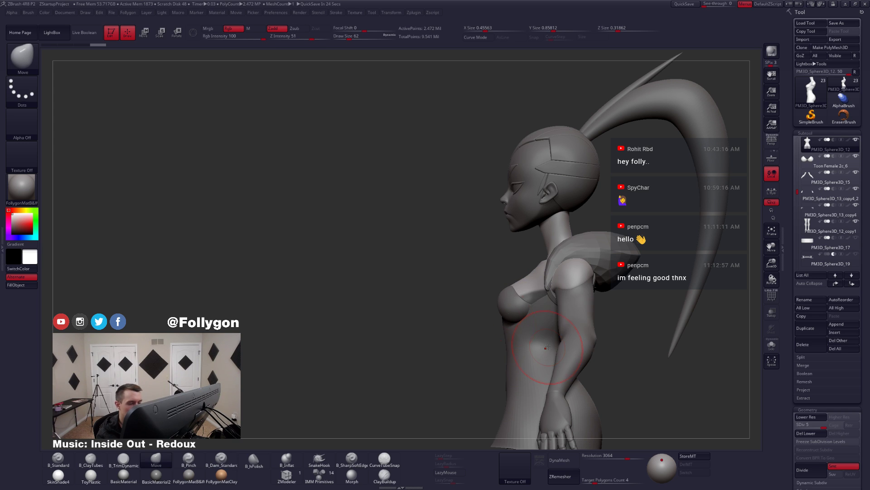
# - Trim the body's mask with lasso unmasking into a panel shape running from the bust toward the underarm
pyautogui.hotkey('alt', 's')
pyautogui.press('ctrl')
pyautogui.moveTo(567, 304)
pyautogui.keyDown('ctrl'); pyautogui.keyDown('alt'); pyautogui.mouseDown()
pyautogui.moveTo(583, 384)
pyautogui.moveTo(480, 375)
pyautogui.mouseUp(); pyautogui.keyUp('alt'); pyautogui.keyUp('ctrl')
pyautogui.moveTo(644, 301)
pyautogui.keyDown('shift'); pyautogui.mouseDown()
pyautogui.moveTo(581, 312)
pyautogui.moveTo(598, 295)
pyautogui.moveTo(612, 298)
pyautogui.moveTo(585, 306)
pyautogui.moveTo(621, 296)
pyautogui.mouseUp(); pyautogui.keyUp('shift')
pyautogui.hotkey('shift', 'alt', 's')
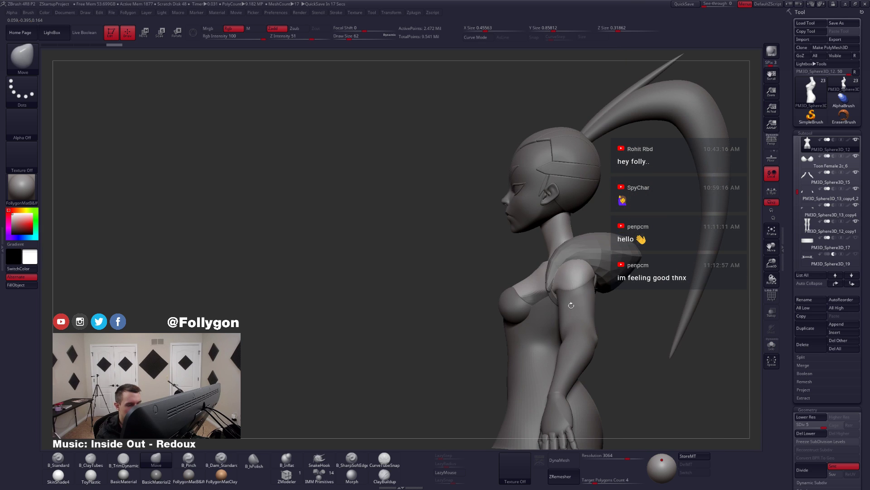
pyautogui.keyDown('ctrl'); pyautogui.keyDown('alt'); pyautogui.moveTo(574, 280); pyautogui.dragTo(724, 260); pyautogui.keyUp('alt'); pyautogui.keyUp('ctrl')
pyautogui.hotkey('shift', 'alt', 's')
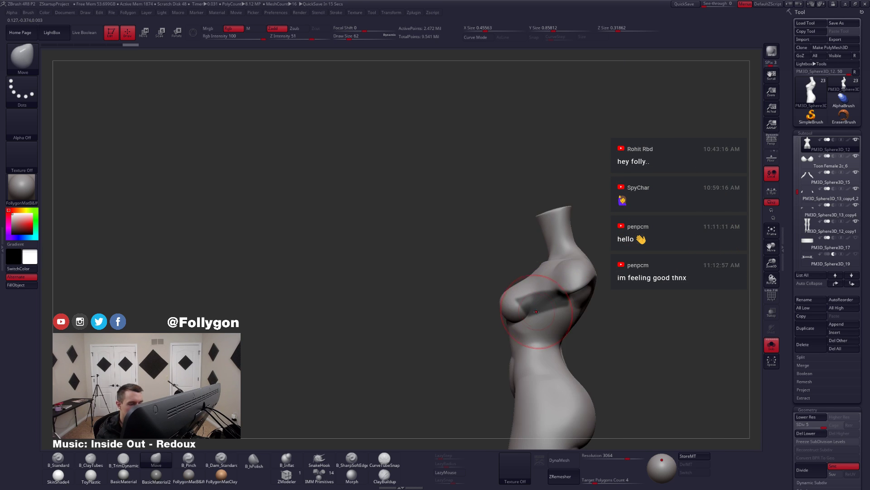
pyautogui.moveTo(528, 304)
pyautogui.mouseDown(button='right')
pyautogui.moveTo(536, 335)
pyautogui.moveTo(551, 311)
pyautogui.moveTo(525, 311)
pyautogui.moveTo(553, 326)
pyautogui.moveTo(565, 308)
pyautogui.moveTo(558, 290)
pyautogui.mouseUp(button='right')
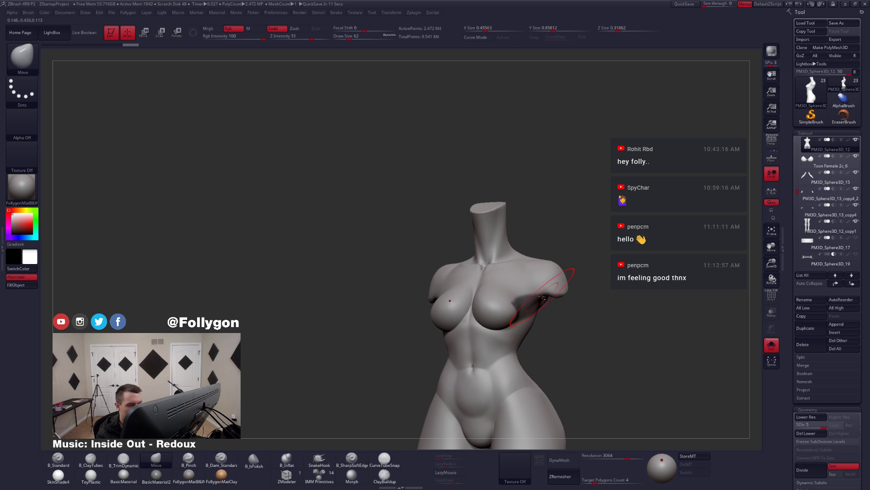
# - Unmask the excess areas around the armpit and back of the isolated torso with the lasso
pyautogui.press('ctrl')
pyautogui.moveTo(546, 309)
pyautogui.keyDown('ctrl'); pyautogui.keyDown('alt'); pyautogui.mouseDown()
pyautogui.moveTo(667, 259)
pyautogui.moveTo(653, 263)
pyautogui.mouseUp(); pyautogui.keyUp('alt'); pyautogui.keyUp('ctrl')
pyautogui.moveTo(603, 317); pyautogui.dragTo(565, 279, button='right')
pyautogui.moveTo(555, 298); pyautogui.dragTo(554, 306)
pyautogui.moveTo(553, 306)
pyautogui.mouseDown(button='right')
pyautogui.moveTo(522, 291)
pyautogui.moveTo(541, 307)
pyautogui.mouseUp(button='right')
pyautogui.press('ctrl')
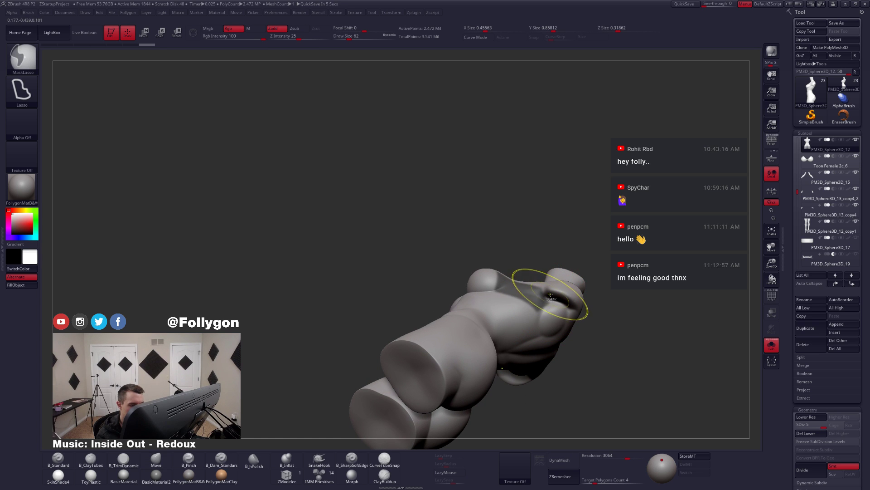
pyautogui.keyDown('ctrl'); pyautogui.keyDown('alt'); pyautogui.moveTo(563, 343); pyautogui.dragTo(573, 337); pyautogui.keyUp('alt'); pyautogui.keyUp('ctrl')
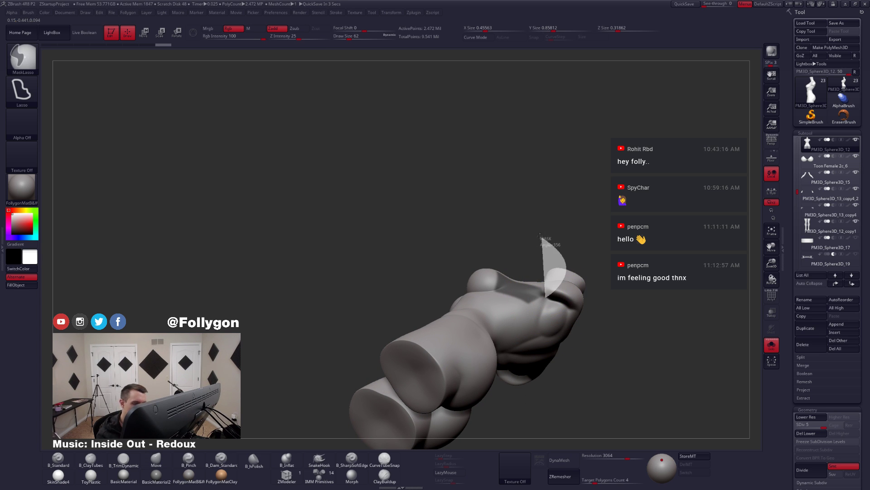
pyautogui.keyDown('ctrl'); pyautogui.keyDown('alt'); pyautogui.moveTo(540, 236); pyautogui.dragTo(501, 222); pyautogui.keyUp('alt'); pyautogui.keyUp('ctrl')
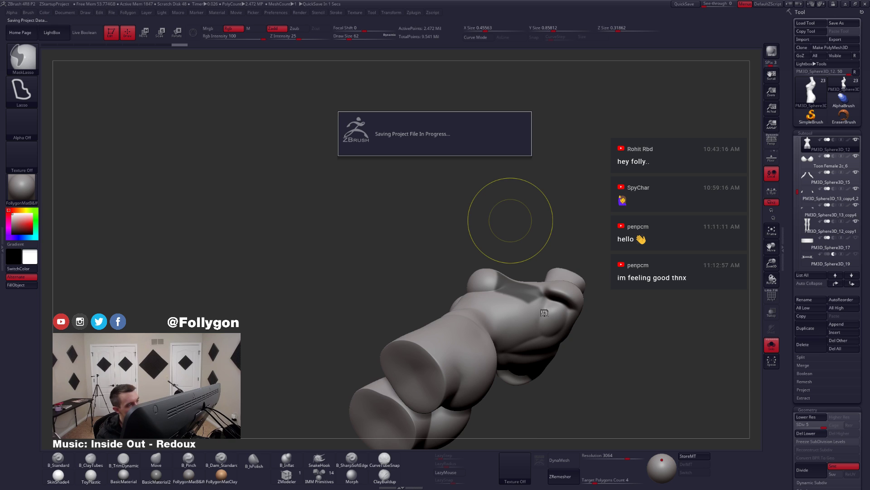
pyautogui.moveTo(545, 313)
pyautogui.mouseDown(button='right')
pyautogui.moveTo(530, 376)
pyautogui.moveTo(529, 301)
pyautogui.mouseUp(button='right')
# - Extract the masked side area as a new subtool with double-sided extraction off and a thickness of 0.0077, and accept it
pyautogui.click(801, 398)
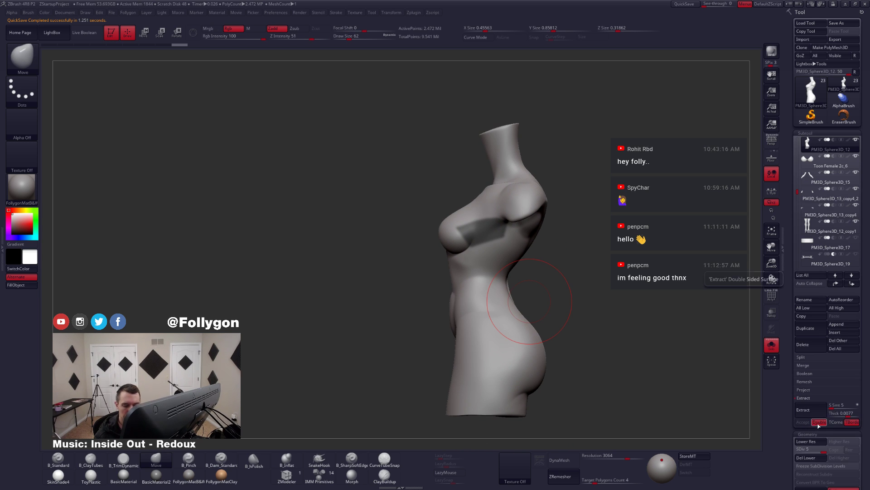
pyautogui.click(809, 423)
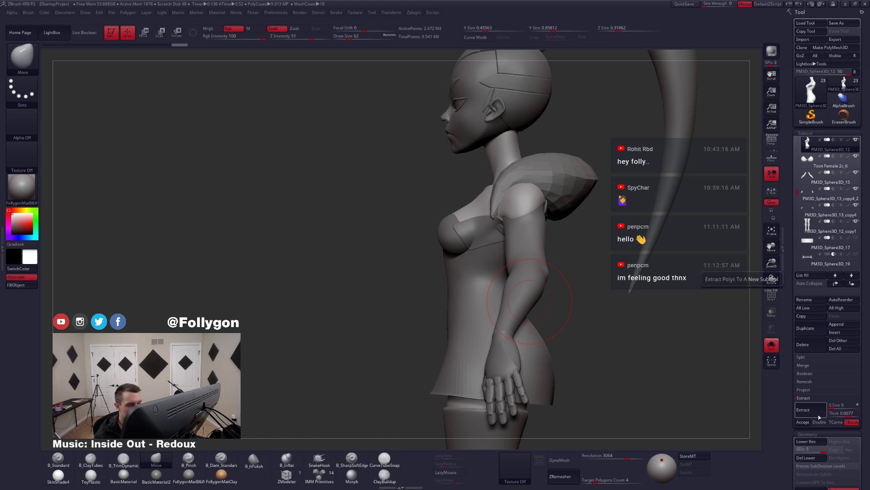
pyautogui.click(802, 422)
pyautogui.click(807, 398)
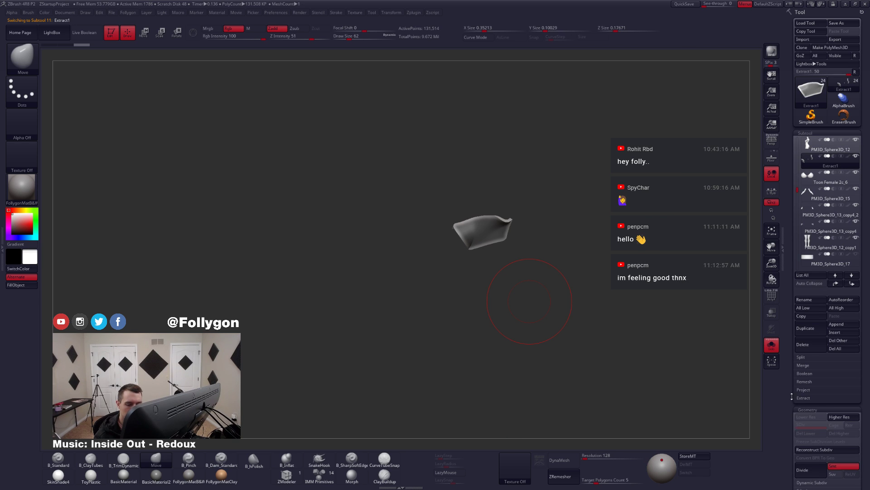
# - Clear the mask on the extracted side panels and set the draw size to 51
pyautogui.hotkey('alt', 's')
pyautogui.keyDown('ctrl'); pyautogui.moveTo(586, 280); pyautogui.dragTo(598, 287); pyautogui.keyUp('ctrl')
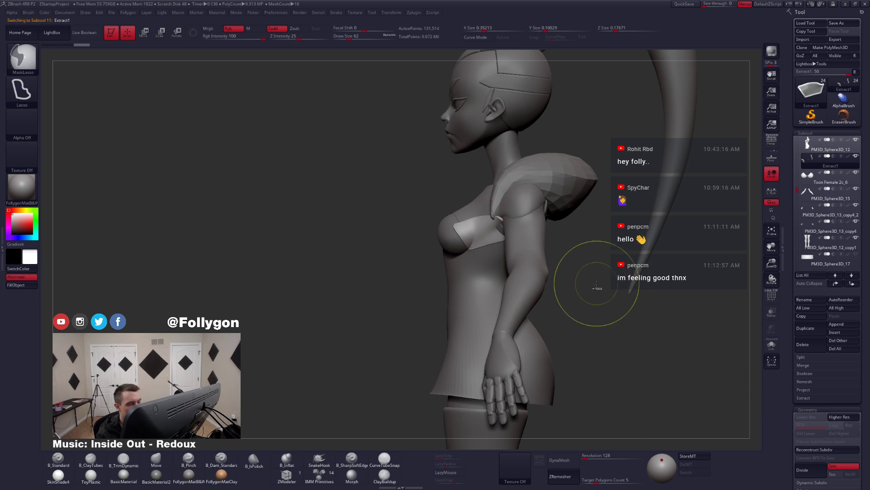
pyautogui.moveTo(530, 294)
pyautogui.keyDown('alt'); pyautogui.mouseDown(button='right')
pyautogui.moveTo(549, 329)
pyautogui.moveTo(600, 325)
pyautogui.mouseUp(button='right'); pyautogui.keyUp('alt')
pyautogui.keyDown('alt'); pyautogui.moveTo(508, 269); pyautogui.dragTo(551, 311, button='right'); pyautogui.keyUp('alt')
pyautogui.press('space')
pyautogui.moveTo(540, 312); pyautogui.dragTo(536, 312)
pyautogui.moveTo(503, 308); pyautogui.dragTo(538, 295, button='right')
pyautogui.press('space')
pyautogui.moveTo(530, 308); pyautogui.dragTo(532, 309)
pyautogui.keyDown('shift'); pyautogui.moveTo(521, 312); pyautogui.dragTo(542, 314, button='right'); pyautogui.keyUp('shift')
pyautogui.hotkey('alt', 's')
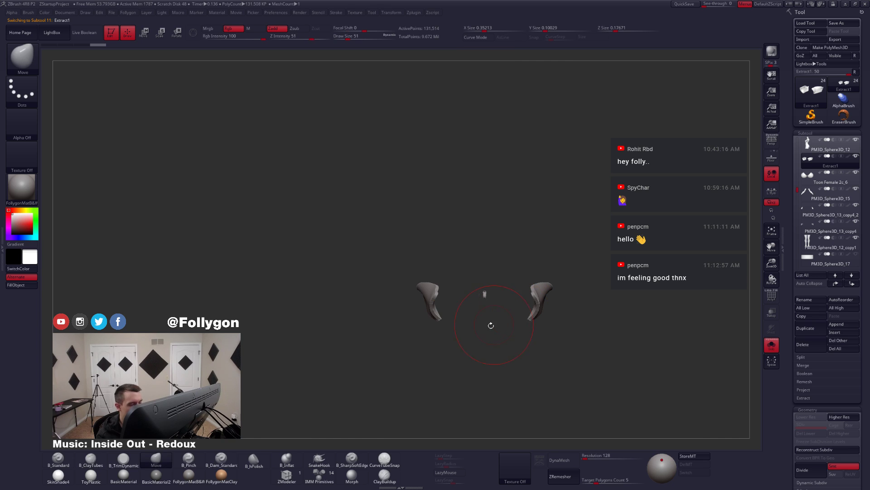
# - Delete the stray middle piece and one of the two extracted side panels, keeping a single panel
pyautogui.moveTo(502, 314)
pyautogui.keyDown('ctrl'); pyautogui.keyDown('alt'); pyautogui.keyDown('shift'); pyautogui.mouseDown()
pyautogui.moveTo(496, 272)
pyautogui.moveTo(481, 320)
pyautogui.mouseUp(); pyautogui.keyUp('shift'); pyautogui.keyUp('alt'); pyautogui.keyUp('ctrl')
pyautogui.press('space')
pyautogui.click(545, 278)
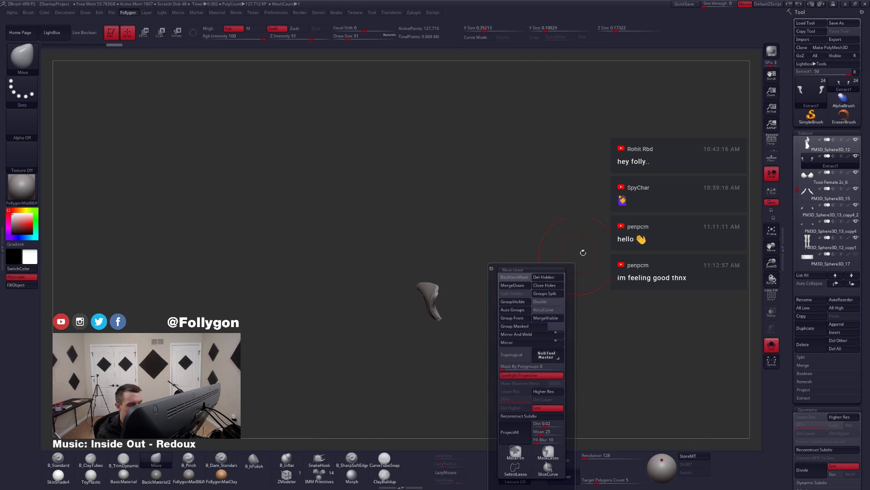
pyautogui.moveTo(527, 275)
pyautogui.keyDown('ctrl'); pyautogui.keyDown('alt'); pyautogui.keyDown('shift'); pyautogui.mouseDown()
pyautogui.moveTo(522, 347)
pyautogui.moveTo(576, 268)
pyautogui.mouseUp(); pyautogui.keyUp('shift'); pyautogui.keyUp('alt'); pyautogui.keyUp('ctrl')
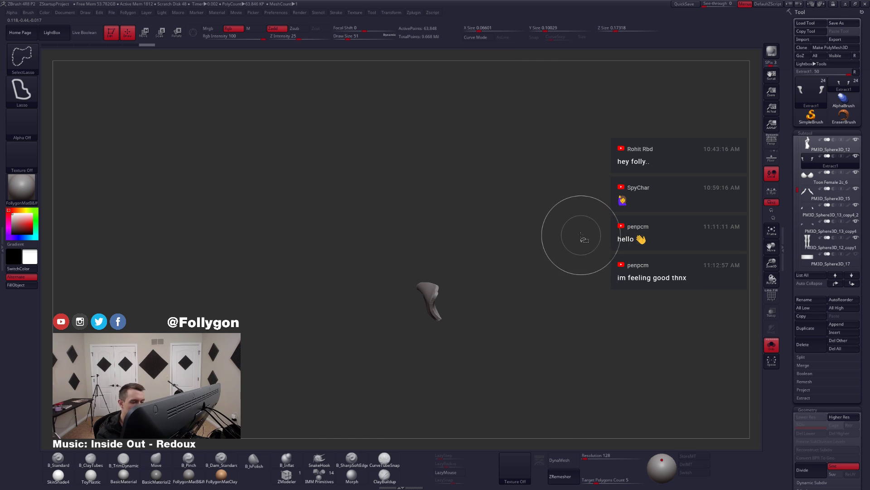
pyautogui.press('space')
pyautogui.click(593, 249)
# - Show the remaining side panel's wireframe together with the full character and set the draw size to 29
pyautogui.hotkey('shift', 'f')
pyautogui.moveTo(650, 202); pyautogui.dragTo(721, 208, button='right')
pyautogui.hotkey('alt', 's')
pyautogui.press('space')
pyautogui.moveTo(524, 316); pyautogui.dragTo(521, 317)
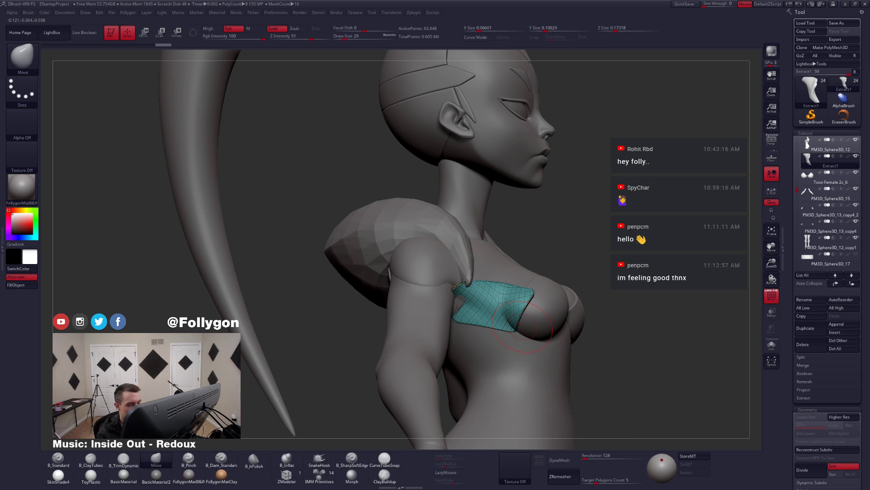
# - ZRemesh the side panel with KeepGroups enabled and a target polygon count of 1
pyautogui.scroll(-5, 814, 263)
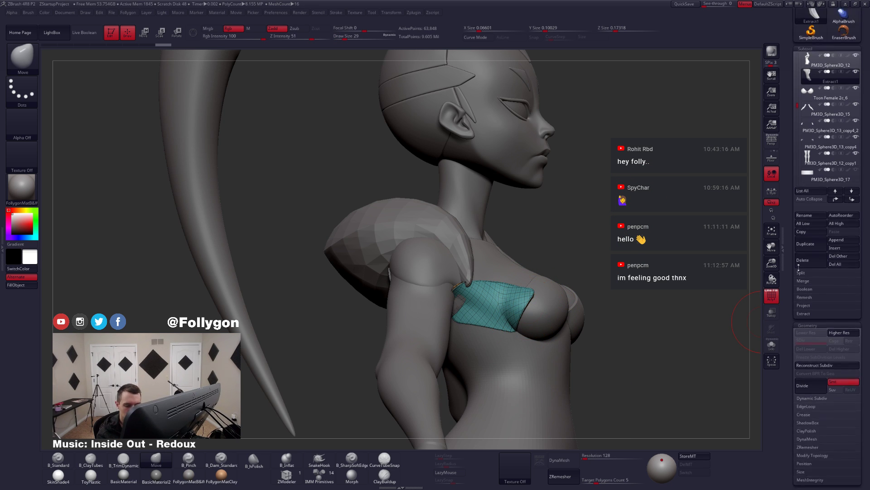
pyautogui.click(807, 309)
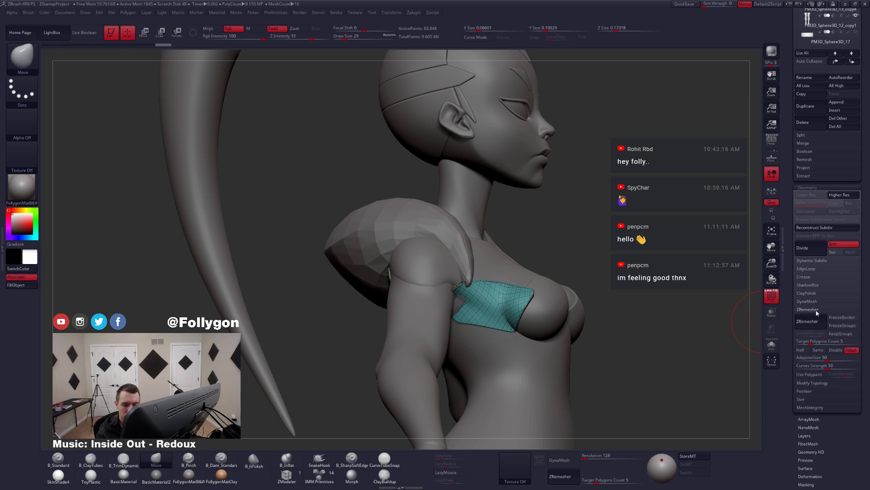
pyautogui.click(843, 334)
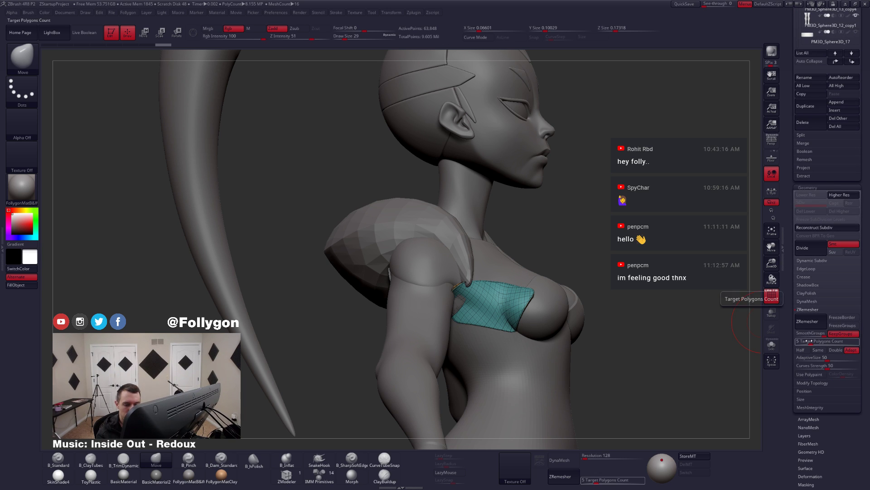
pyautogui.moveTo(806, 342); pyautogui.dragTo(799, 341)
pyautogui.click(808, 321)
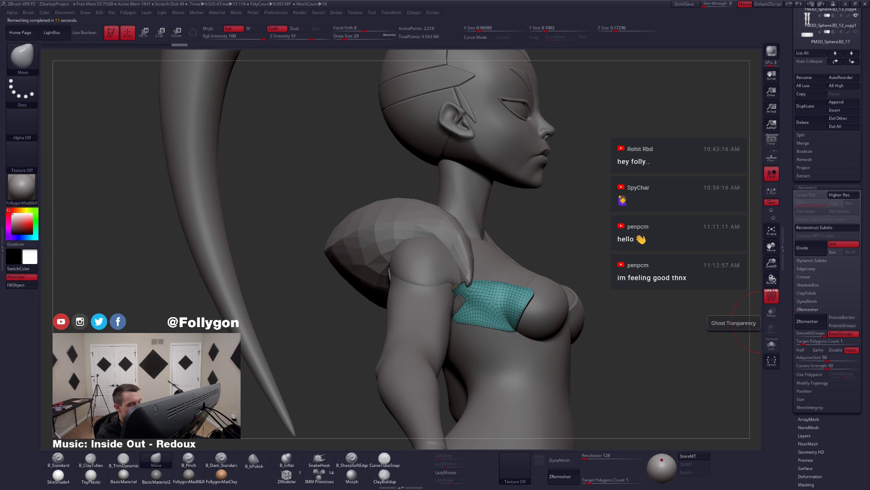
# - Isolate the side panel and ZRemesh it again with a target polygon count of 0.1
pyautogui.click(772, 344)
pyautogui.moveTo(517, 338); pyautogui.dragTo(527, 312)
pyautogui.keyDown('alt'); pyautogui.moveTo(582, 307); pyautogui.dragTo(517, 303); pyautogui.keyUp('alt')
pyautogui.moveTo(834, 341); pyautogui.dragTo(798, 341)
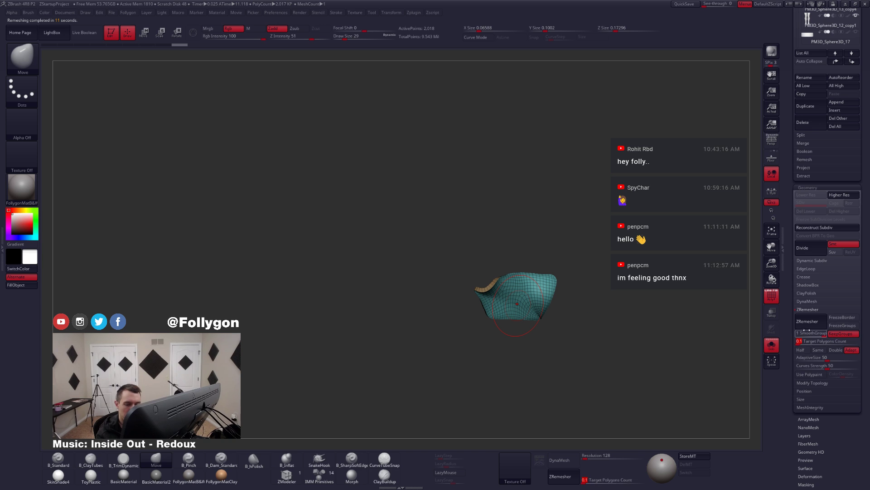
pyautogui.click(812, 321)
# - Set the draw size to 16, isolate the panel's outer-surface polygroup, and delete the rest of the panel
pyautogui.moveTo(507, 295)
pyautogui.keyDown('alt'); pyautogui.mouseDown(button='right')
pyautogui.moveTo(545, 329)
pyautogui.moveTo(547, 320)
pyautogui.mouseUp(button='right'); pyautogui.keyUp('alt')
pyautogui.press('space')
pyautogui.moveTo(545, 319); pyautogui.dragTo(539, 318)
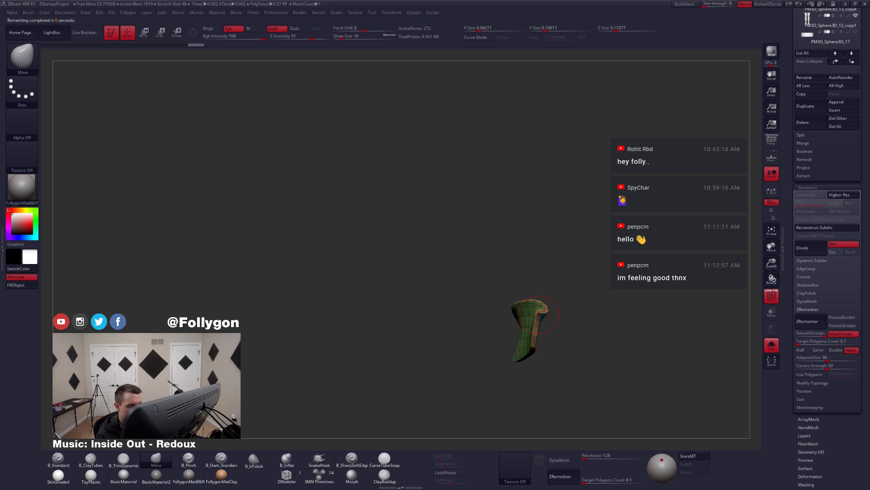
pyautogui.moveTo(543, 316); pyautogui.dragTo(578, 346, button='right')
pyautogui.hotkey('shift', 'f')
pyautogui.keyDown('ctrl'); pyautogui.keyDown('shift'); pyautogui.click(562, 312); pyautogui.keyUp('shift'); pyautogui.keyUp('ctrl')
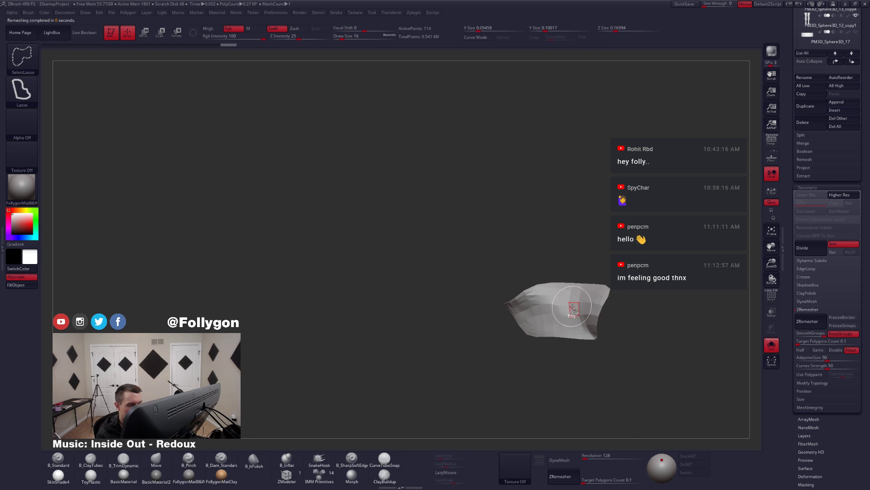
pyautogui.press('1')
pyautogui.click(605, 277)
# - Bring the rest of the character back around the single-layer panel with its wireframe shown, and set the draw size to 27
pyautogui.hotkey('shift', 'f')
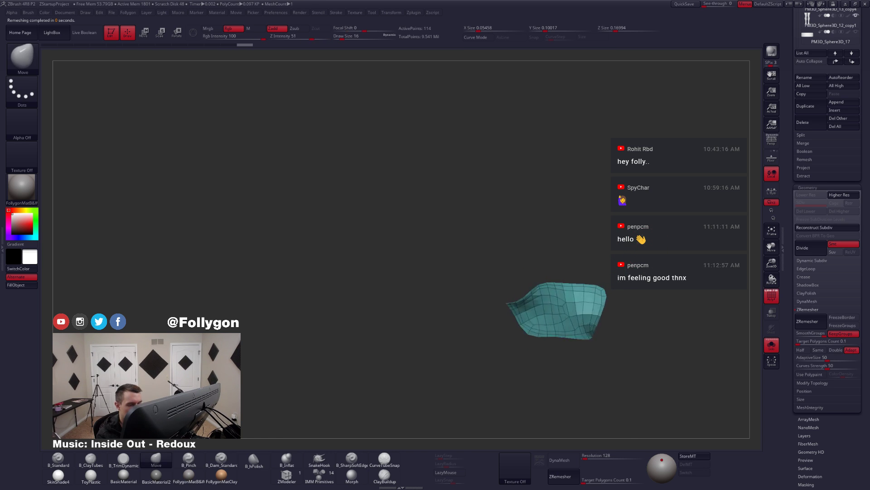
pyautogui.moveTo(565, 308)
pyautogui.mouseDown(button='right')
pyautogui.moveTo(618, 311)
pyautogui.moveTo(579, 322)
pyautogui.moveTo(521, 309)
pyautogui.mouseUp(button='right')
pyautogui.hotkey('ctrl', 'shift', 'f')
pyautogui.click(624, 303)
pyautogui.hotkey('alt', 's')
pyautogui.press('space')
pyautogui.moveTo(595, 300); pyautogui.dragTo(599, 300)
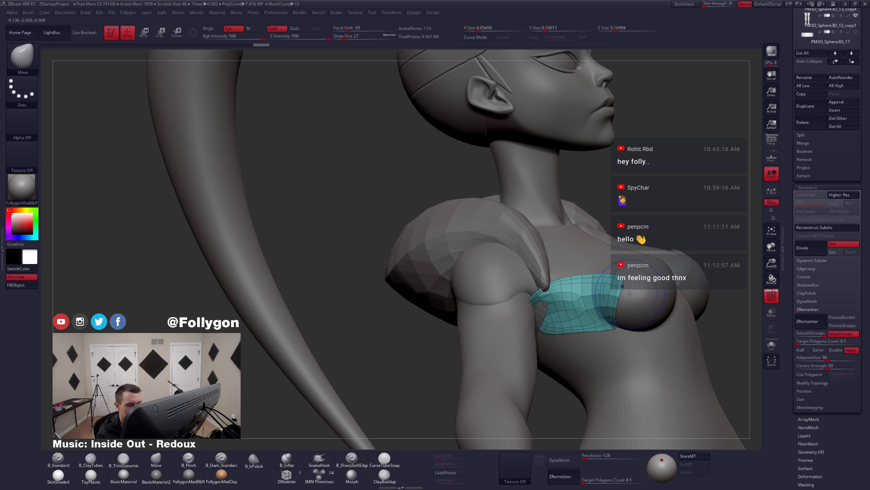
# - Turn on dynamic subdivision for the side panel and reshape it around the bust and underarm with the Move brush
pyautogui.hotkey('shift', 'f')
pyautogui.moveTo(629, 294)
pyautogui.mouseDown(button='right')
pyautogui.moveTo(589, 288)
pyautogui.moveTo(627, 287)
pyautogui.mouseUp(button='right')
pyautogui.press('d')
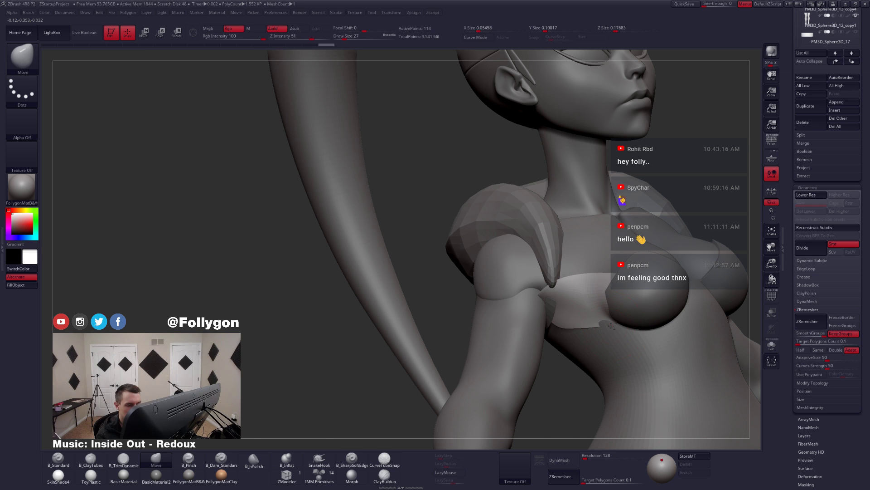
pyautogui.moveTo(611, 326); pyautogui.dragTo(561, 332, button='right')
pyautogui.moveTo(560, 335); pyautogui.dragTo(585, 332)
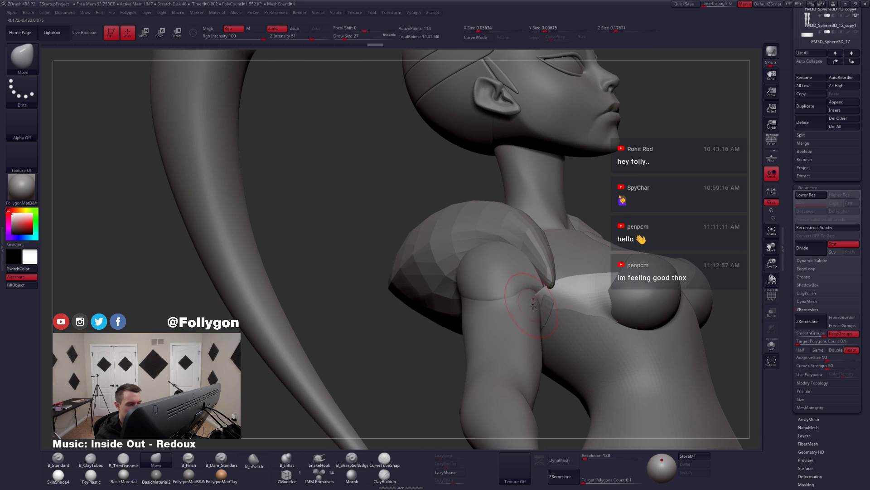
pyautogui.moveTo(533, 306); pyautogui.dragTo(557, 287, button='right')
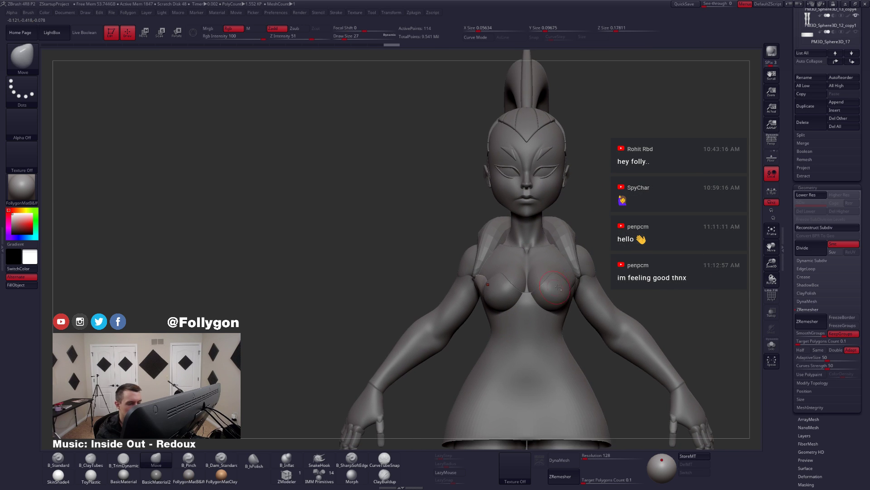
# - Mirror the side panel to the other side of the body and refine both panels with the Move brush at draw size 39
pyautogui.hotkey('ctrl', 'shift', 'space')
pyautogui.click(580, 338)
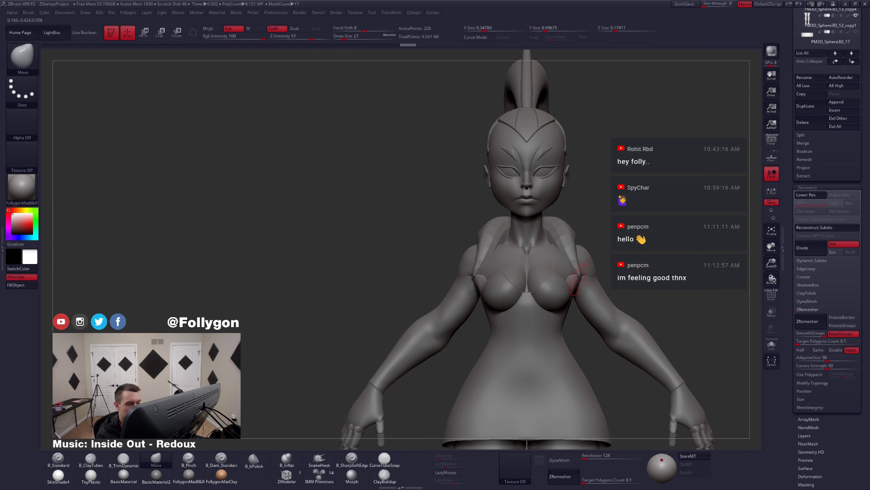
pyautogui.moveTo(589, 285)
pyautogui.mouseDown(button='right')
pyautogui.moveTo(557, 298)
pyautogui.moveTo(590, 304)
pyautogui.moveTo(550, 319)
pyautogui.moveTo(557, 283)
pyautogui.moveTo(544, 291)
pyautogui.mouseUp(button='right')
pyautogui.press('space')
pyautogui.moveTo(547, 300)
pyautogui.mouseDown()
pyautogui.moveTo(529, 283)
pyautogui.moveTo(519, 287)
pyautogui.mouseUp()
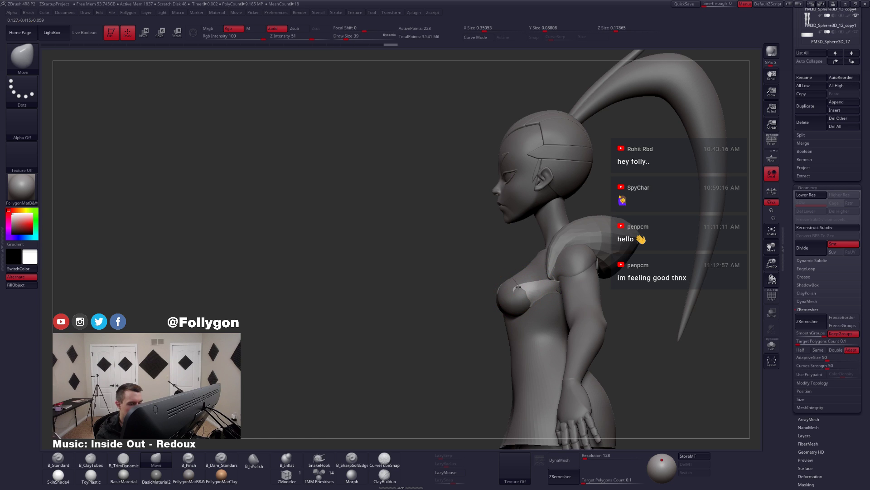
pyautogui.moveTo(518, 287)
pyautogui.mouseDown(button='right')
pyautogui.moveTo(550, 301)
pyautogui.moveTo(611, 295)
pyautogui.moveTo(585, 298)
pyautogui.mouseUp(button='right')
pyautogui.keyDown('ctrl'); pyautogui.moveTo(585, 298); pyautogui.dragTo(557, 323, button='right'); pyautogui.keyUp('ctrl')
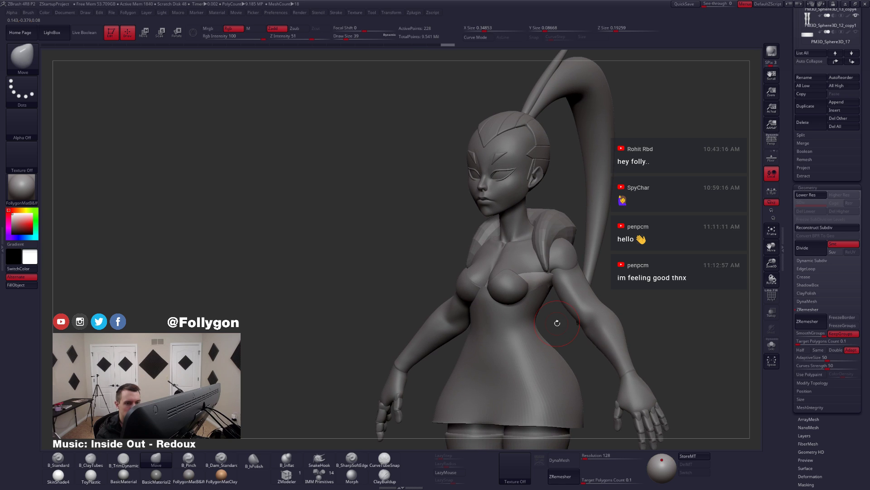
# - Turn perspective back on, check the outfit from the side, and select the body PM3D_Sphere3D_12
pyautogui.click(769, 144)
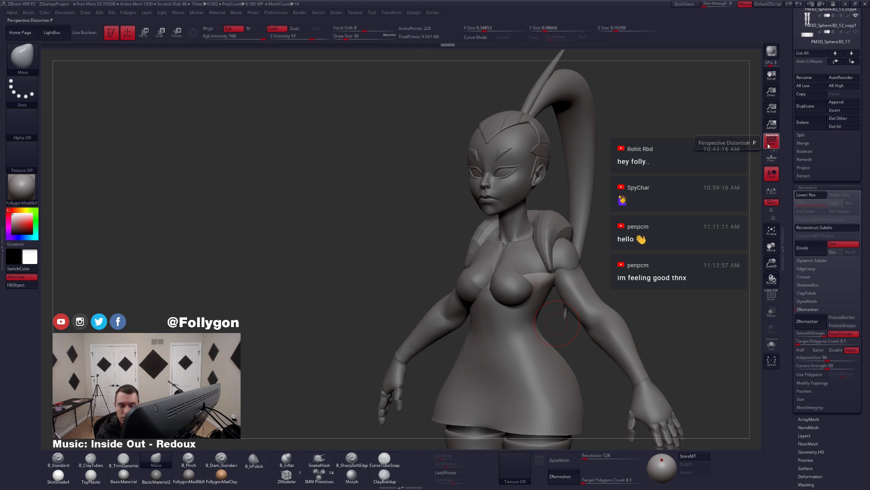
pyautogui.moveTo(550, 311); pyautogui.dragTo(534, 334, button='right')
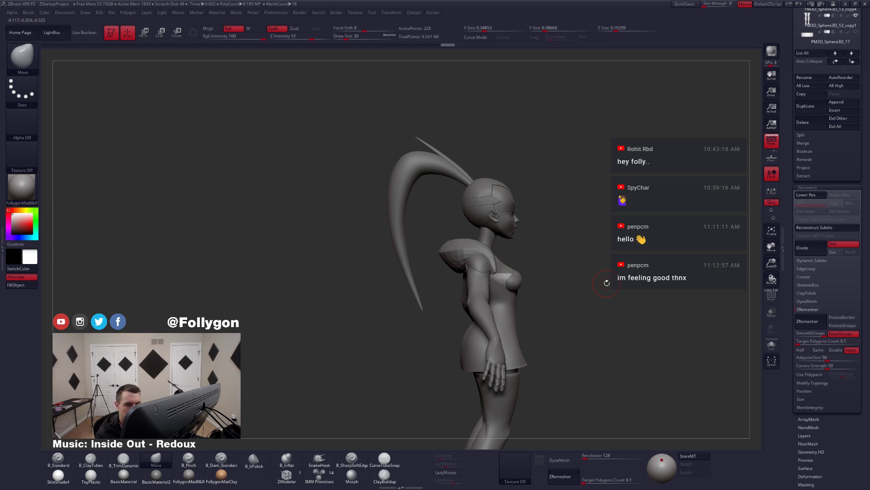
pyautogui.keyDown('alt'); pyautogui.click(504, 263); pyautogui.keyUp('alt')
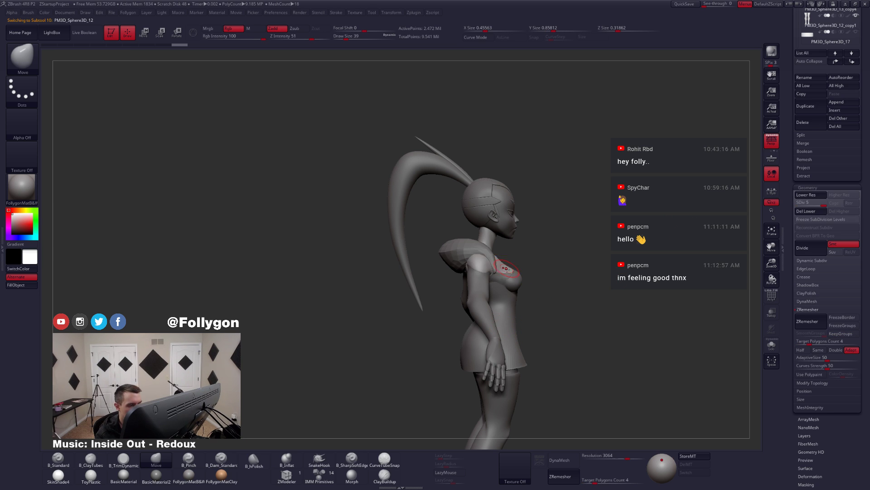
# - Check the body's side profile in isolation, turn off perspective, and bring the rest of the character back
pyautogui.hotkey('alt', 's')
pyautogui.keyDown('ctrl'); pyautogui.keyDown('shift'); pyautogui.click(568, 309); pyautogui.keyUp('shift'); pyautogui.keyUp('ctrl')
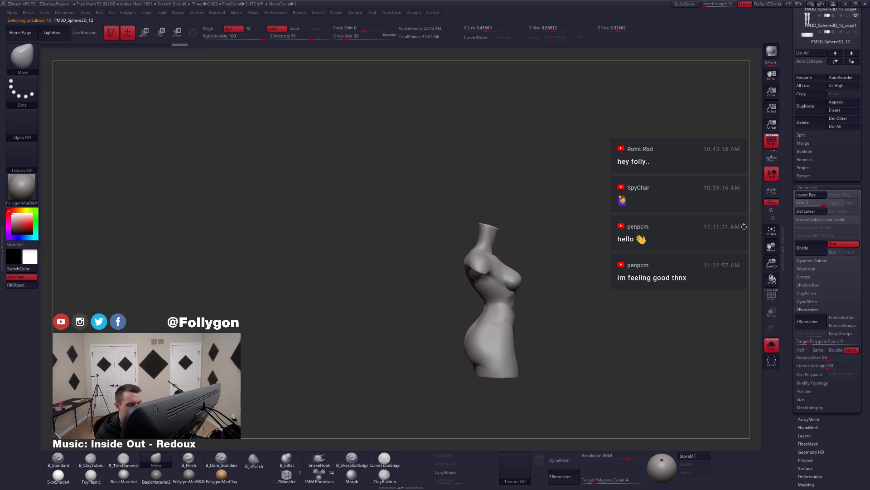
pyautogui.click(771, 141)
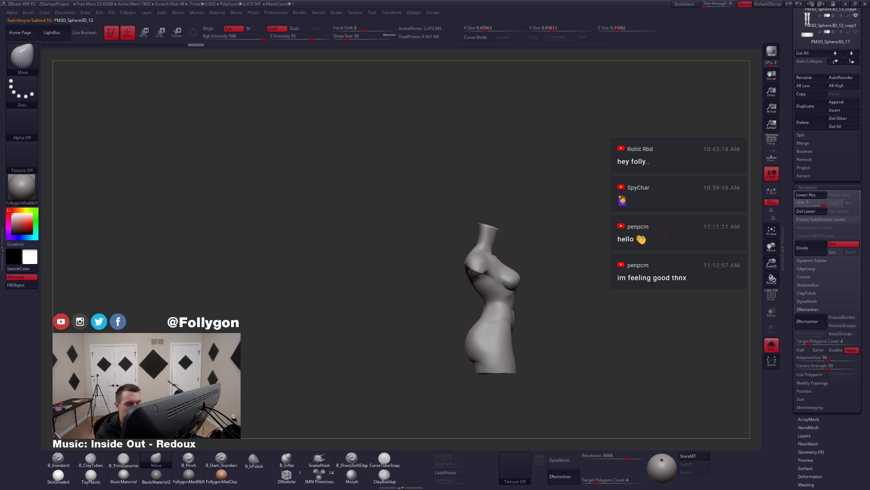
pyautogui.hotkey('ctrl', 'shift', 's')
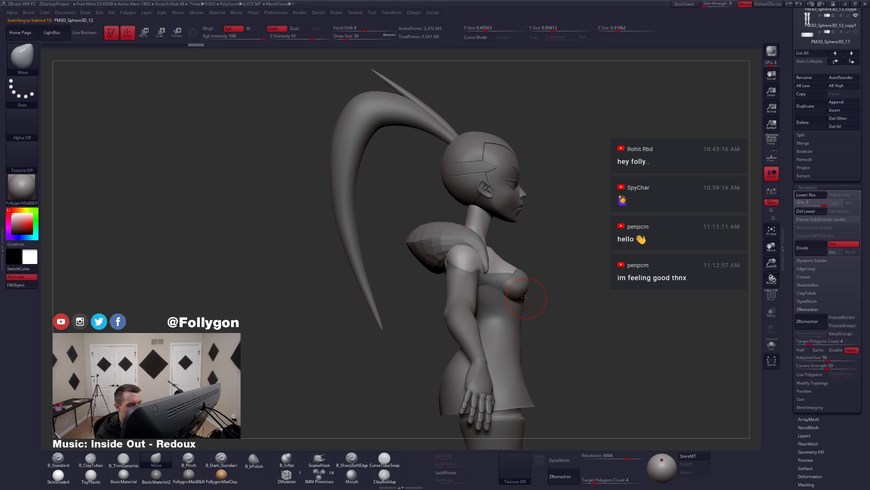
# - Select the side panel Extract1, enlarge the subtool list, and hide the panel beside the bust
pyautogui.keyDown('alt'); pyautogui.click(514, 295); pyautogui.keyUp('alt')
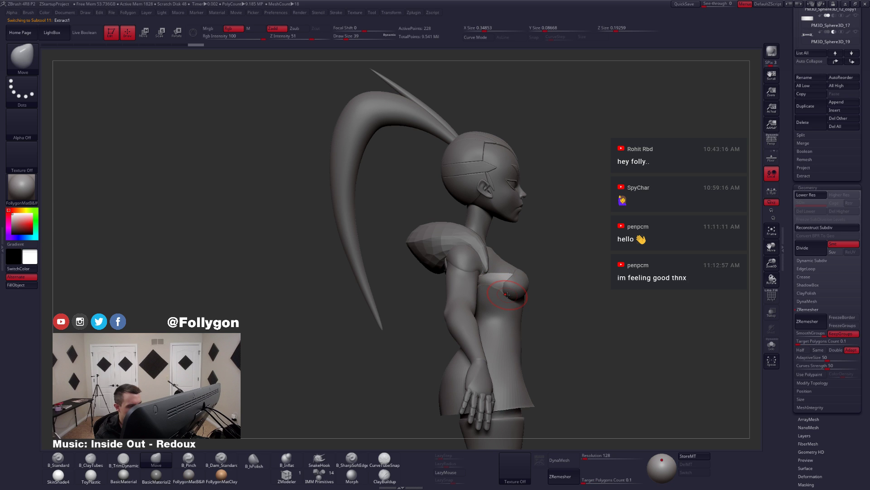
pyautogui.keyDown('shift'); pyautogui.moveTo(635, 327); pyautogui.dragTo(435, 291); pyautogui.keyUp('shift')
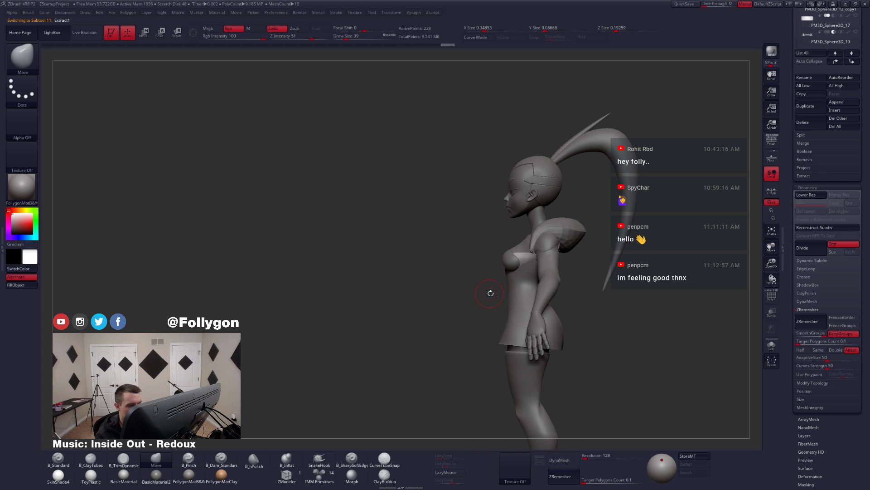
pyautogui.click(812, 309)
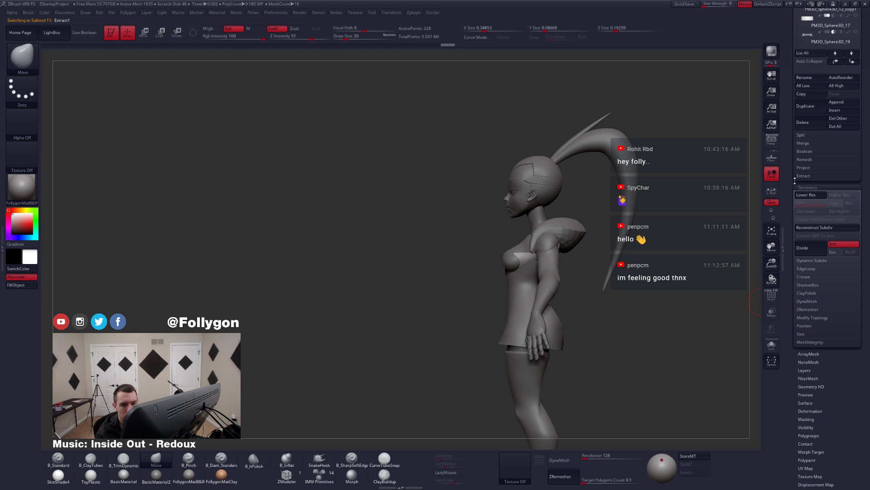
pyautogui.moveTo(795, 181); pyautogui.dragTo(795, 403)
pyautogui.click(804, 344)
pyautogui.click(749, 356)
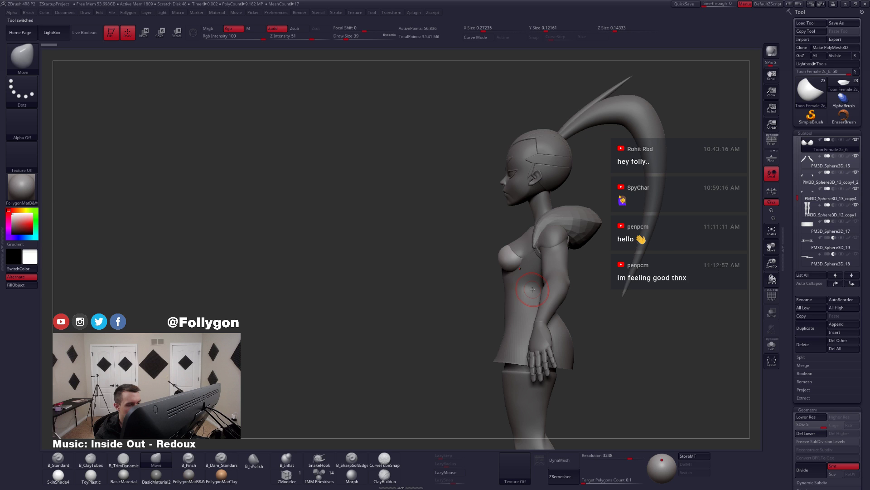
# - Hide the dress, waistband, arms and hands, and select the body PM3D_Sphere3D_12
pyautogui.keyDown('alt'); pyautogui.click(532, 289); pyautogui.keyUp('alt')
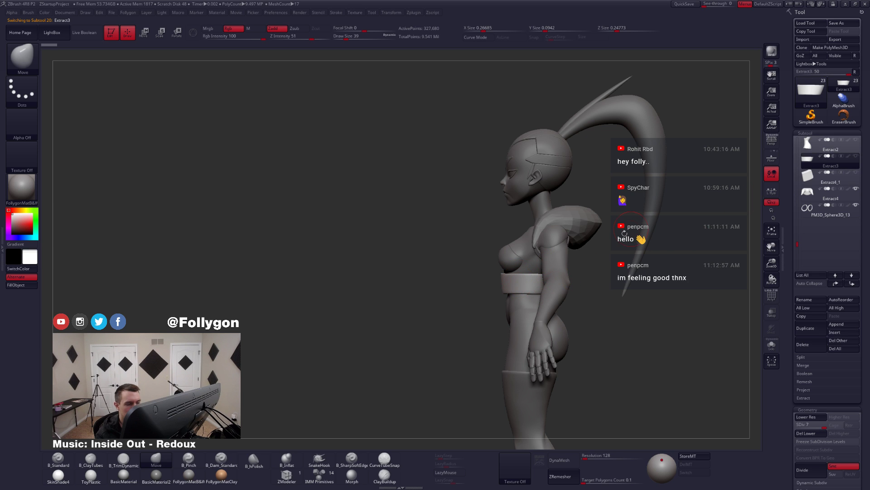
pyautogui.keyDown('alt'); pyautogui.click(501, 268); pyautogui.keyUp('alt')
pyautogui.press('f')
pyautogui.keyDown('alt'); pyautogui.click(499, 287); pyautogui.keyUp('alt')
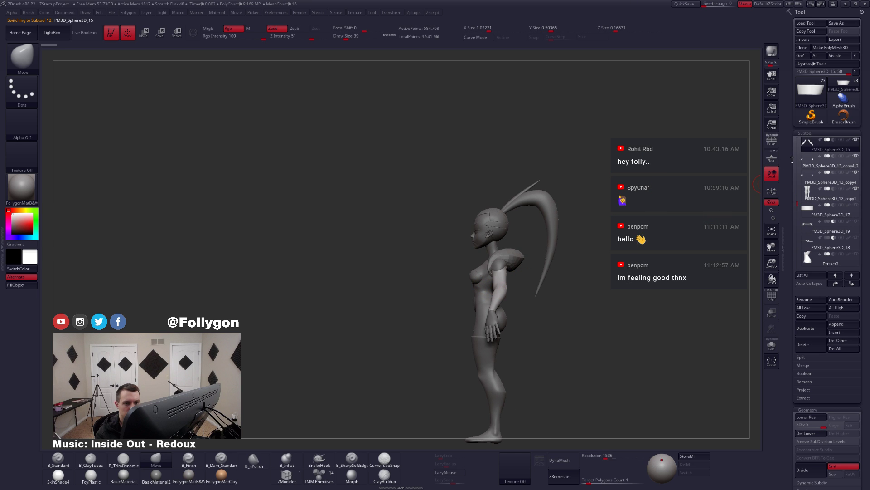
pyautogui.click(807, 180)
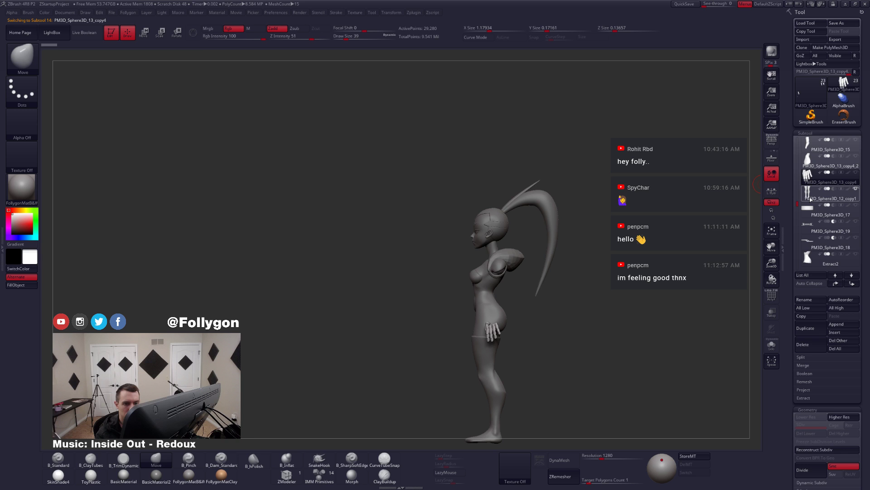
pyautogui.click(811, 199)
pyautogui.keyDown('alt'); pyautogui.click(495, 303); pyautogui.keyUp('alt')
pyautogui.keyDown('ctrl'); pyautogui.moveTo(504, 290); pyautogui.dragTo(547, 341, button='right'); pyautogui.keyUp('ctrl')
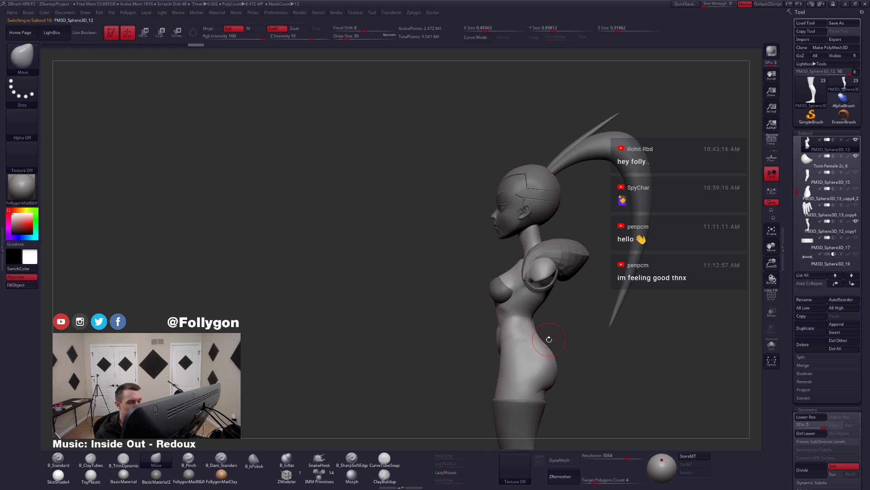
# - Examine the body's posture and profile from several angles, both isolated and together with the head and legs
pyautogui.moveTo(485, 307); pyautogui.dragTo(505, 335, button='right')
pyautogui.hotkey('ctrl', 'shift', 's')
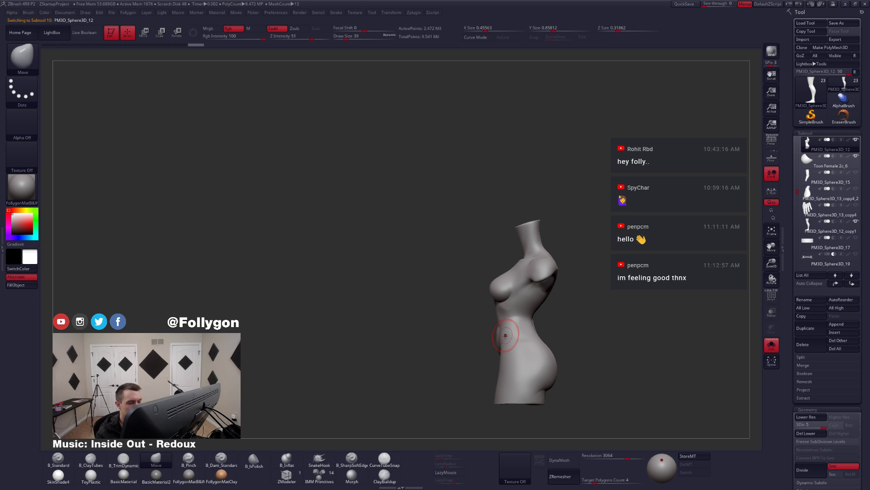
pyautogui.hotkey('ctrl', 'shift', 's')
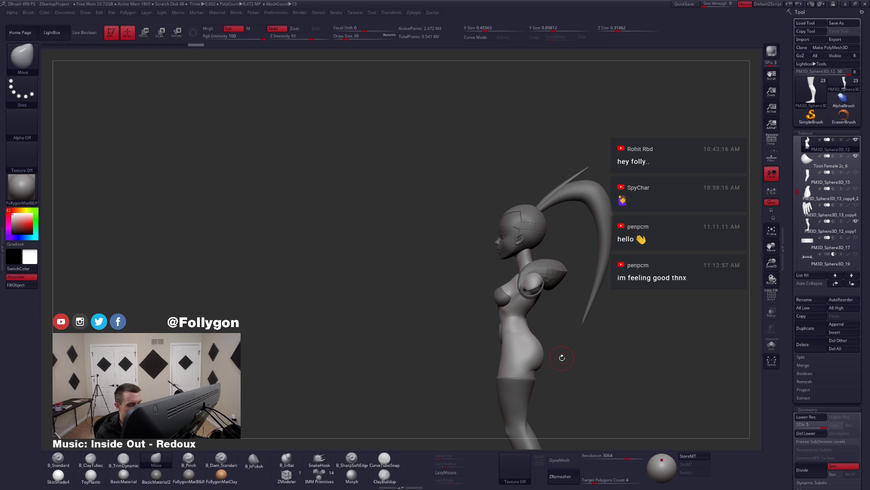
pyautogui.hotkey('ctrl', 'shift', 's')
pyautogui.moveTo(562, 358); pyautogui.dragTo(459, 225, button='right')
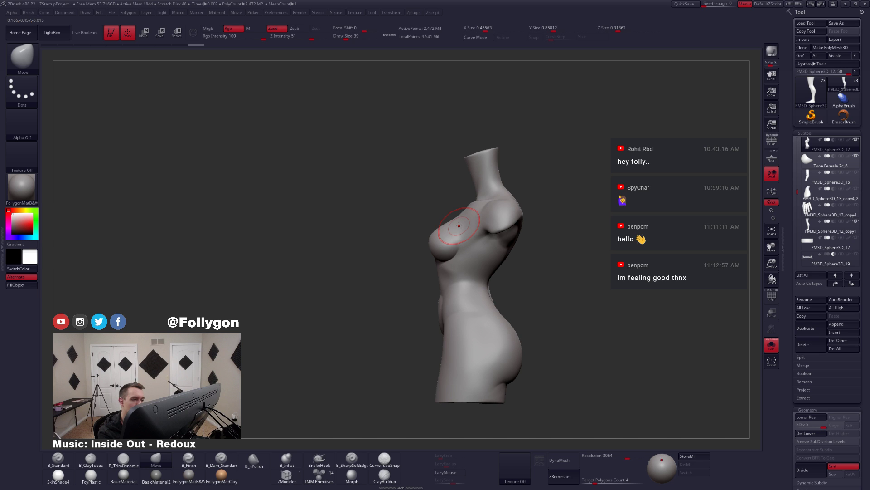
pyautogui.moveTo(470, 205)
pyautogui.keyDown('ctrl'); pyautogui.mouseDown()
pyautogui.moveTo(454, 281)
pyautogui.moveTo(487, 203)
pyautogui.mouseUp(); pyautogui.keyUp('ctrl')
pyautogui.keyDown('ctrl'); pyautogui.moveTo(540, 251); pyautogui.dragTo(531, 286); pyautogui.keyUp('ctrl')
pyautogui.moveTo(524, 301)
pyautogui.keyDown('ctrl'); pyautogui.mouseDown(button='right')
pyautogui.moveTo(494, 277)
pyautogui.moveTo(521, 293)
pyautogui.moveTo(532, 322)
pyautogui.mouseUp(button='right'); pyautogui.keyUp('ctrl')
pyautogui.hotkey('alt', 'shift', 's')
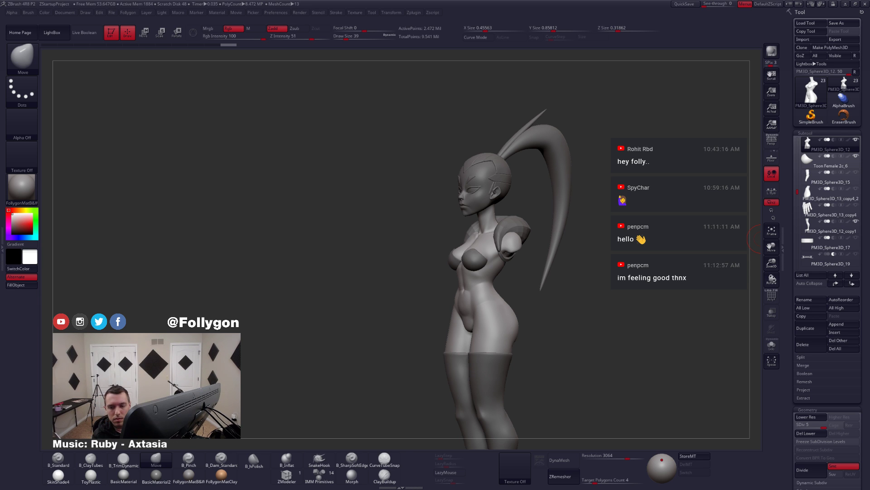
# - Switch to Photos to study the female anatomy reference images, then return to ZBrush
pyautogui.hotkey('alt', 'Tab')
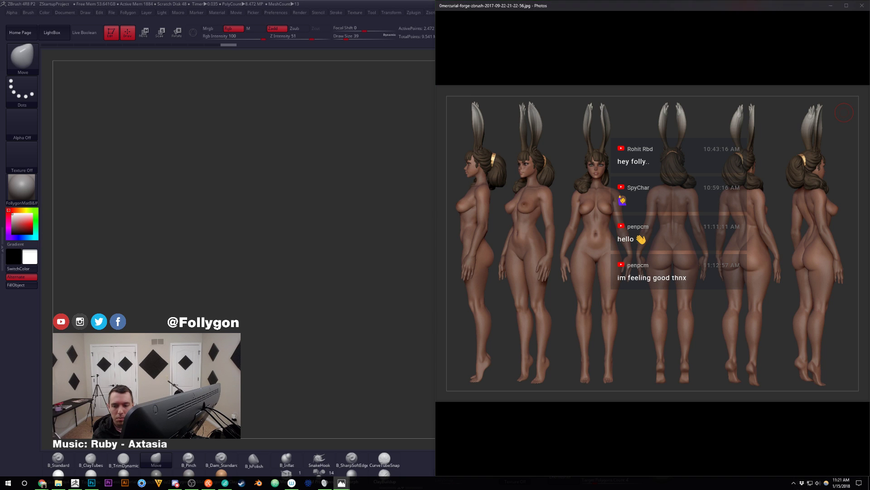
pyautogui.press('Right')
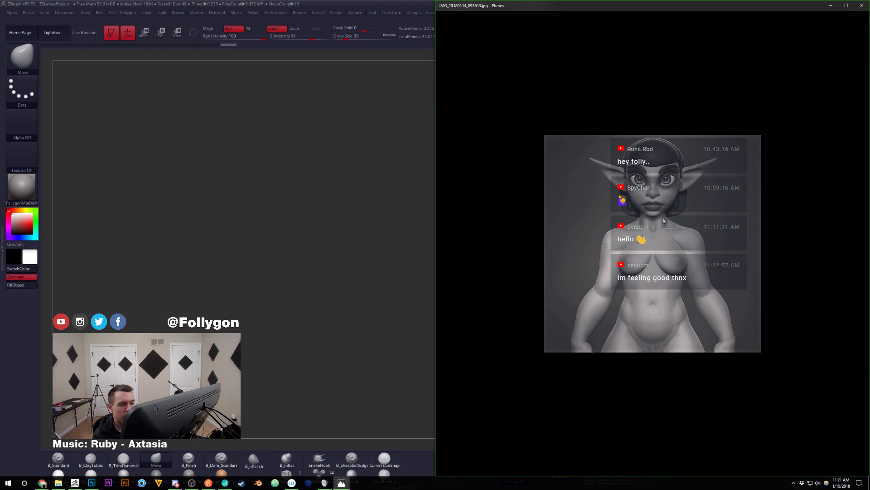
pyautogui.press('Left')
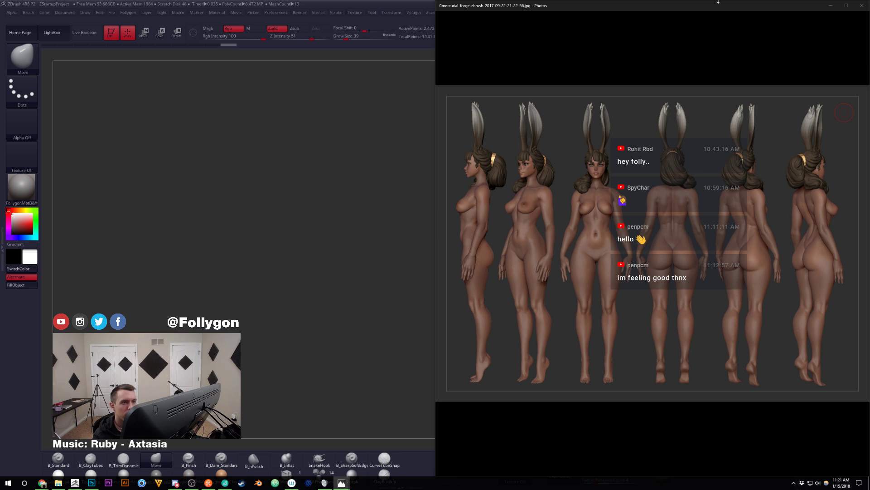
pyautogui.moveTo(720, 9); pyautogui.dragTo(869, 116)
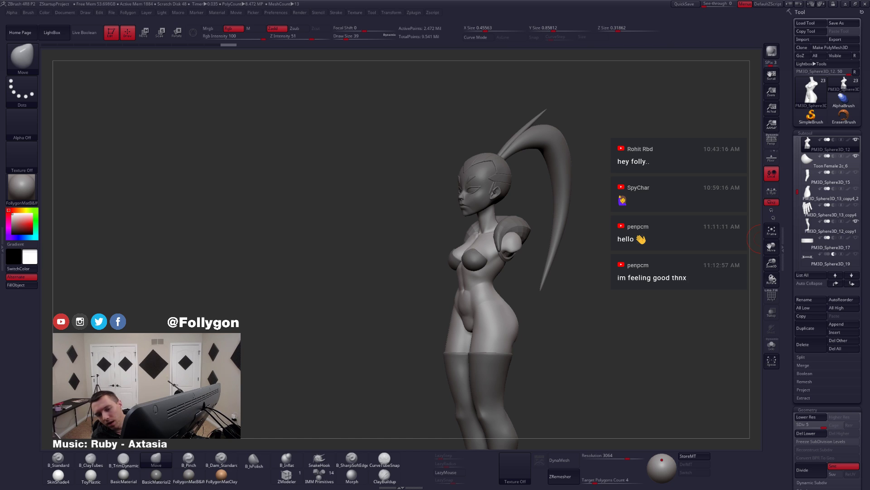
pyautogui.press('super+d')
pyautogui.press('super+d')
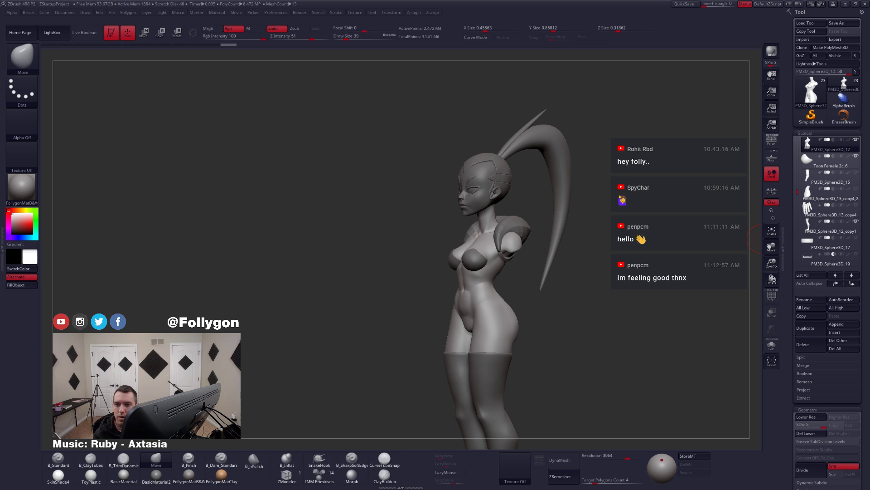
# - Try placing a Transpose line along the front of the torso in side view, then return to the Move brush
pyautogui.moveTo(635, 254); pyautogui.dragTo(558, 272)
pyautogui.moveTo(456, 277)
pyautogui.keyDown('alt'); pyautogui.mouseDown()
pyautogui.moveTo(476, 323)
pyautogui.moveTo(465, 239)
pyautogui.moveTo(439, 182)
pyautogui.mouseUp(); pyautogui.keyUp('alt')
pyautogui.press('w')
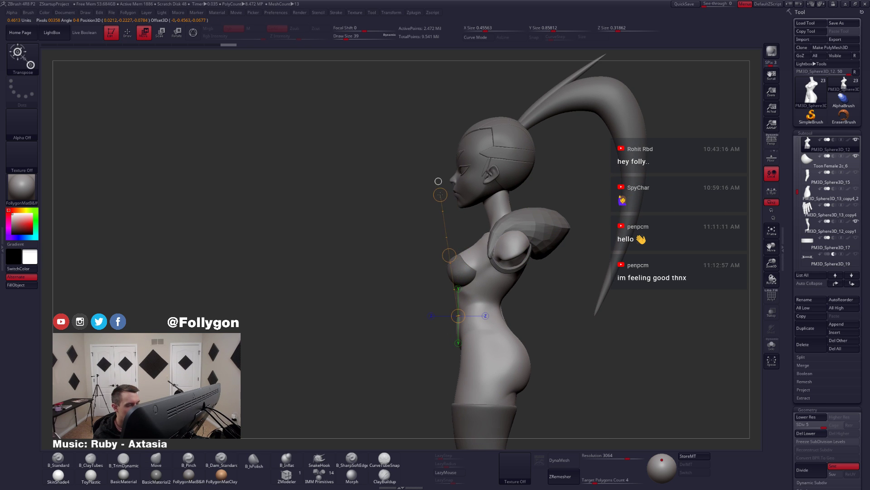
pyautogui.press('q')
pyautogui.moveTo(483, 256)
pyautogui.keyDown('alt'); pyautogui.mouseDown(button='right')
pyautogui.moveTo(484, 268)
pyautogui.moveTo(480, 254)
pyautogui.mouseUp(button='right'); pyautogui.keyUp('alt')
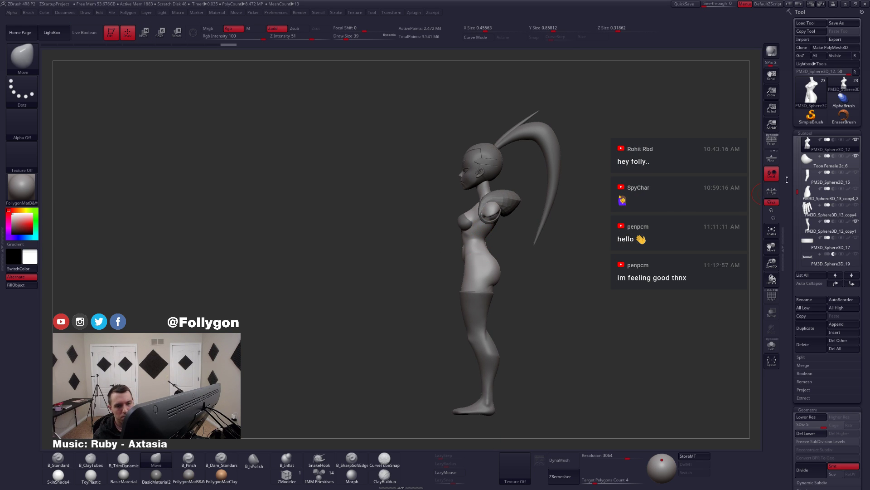
# - QuickSave the project and build a combined TPoseMesh of the visible subtools with Transpose Master
pyautogui.moveTo(809, 155)
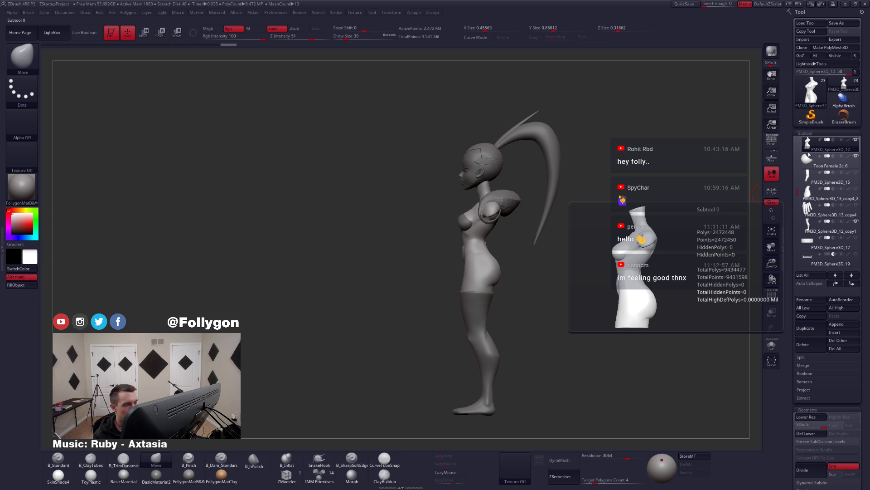
pyautogui.click(2, 195)
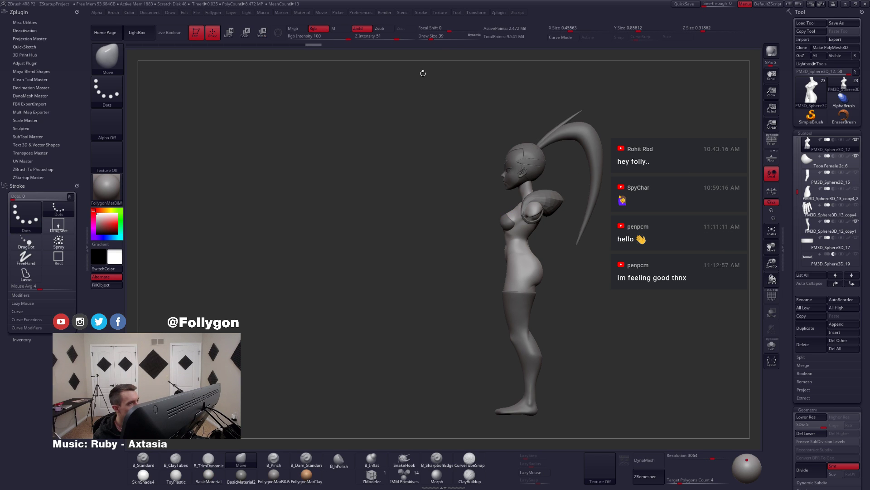
pyautogui.click(687, 4)
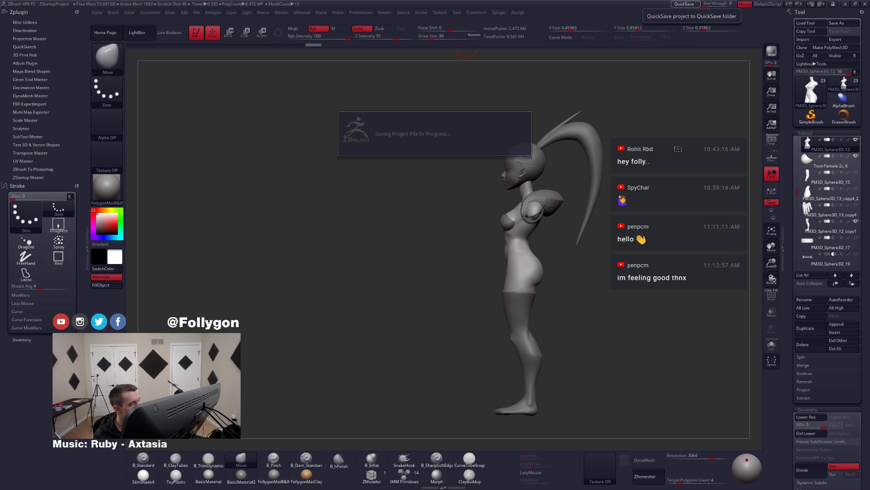
pyautogui.click(38, 153)
pyautogui.click(40, 167)
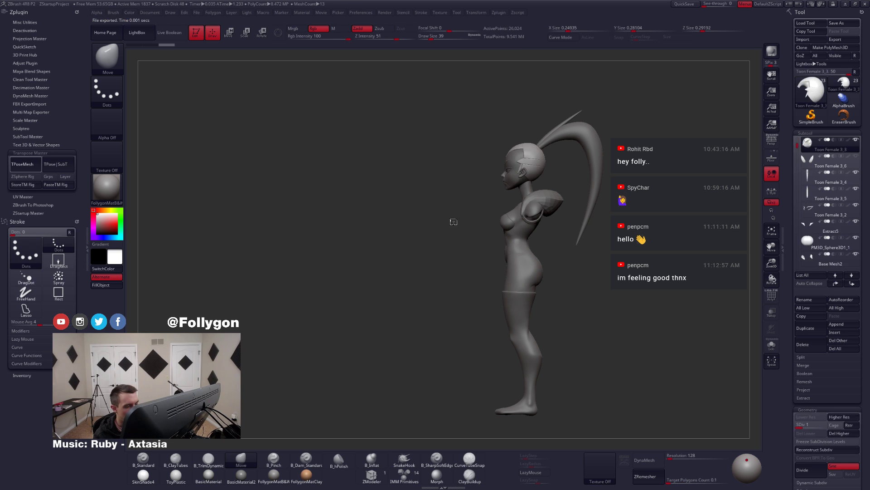
pyautogui.keyDown('alt'); pyautogui.click(525, 240); pyautogui.keyUp('alt')
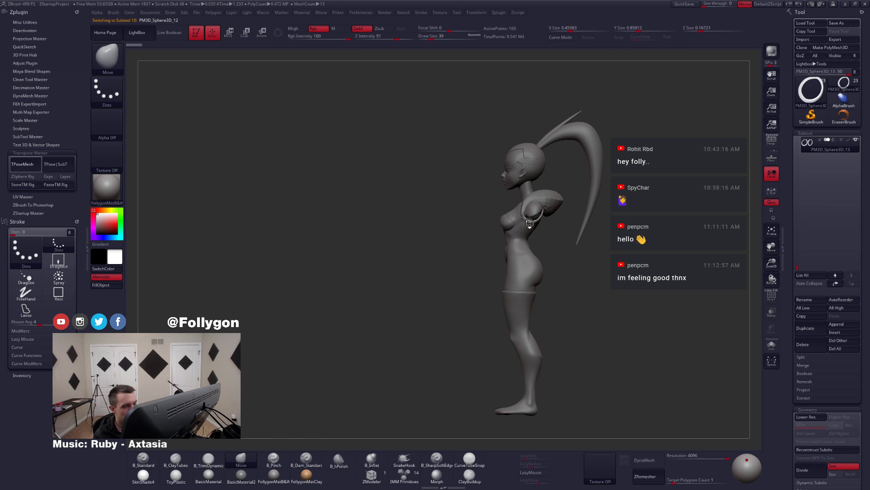
pyautogui.moveTo(481, 244); pyautogui.dragTo(554, 242)
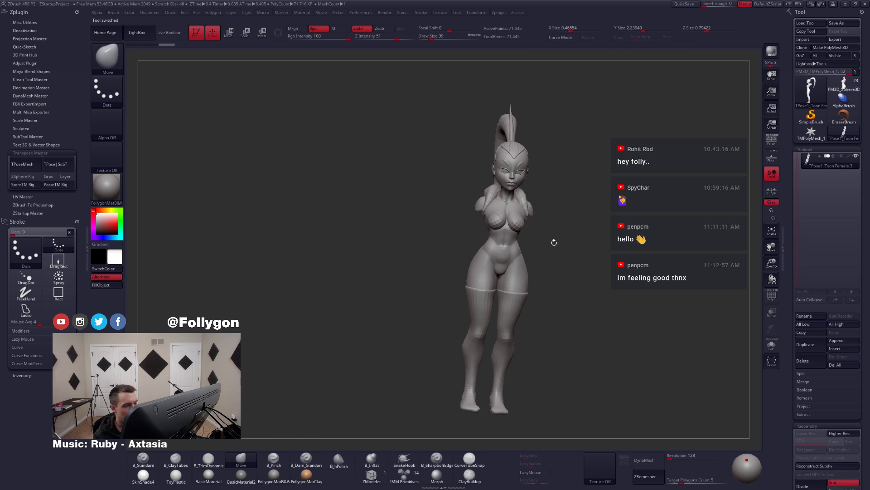
pyautogui.moveTo(519, 255); pyautogui.dragTo(552, 331, button='right')
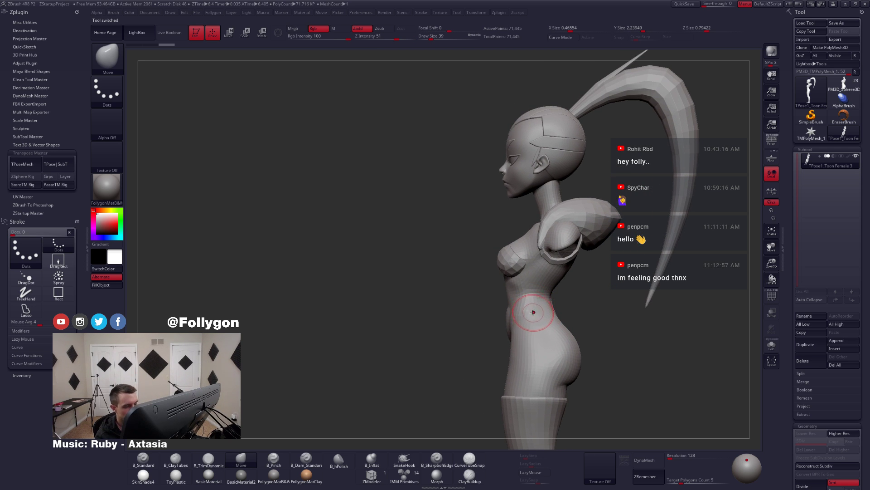
# - Mask the upper torso in side view and invert the mask so only the chest region stays editable
pyautogui.moveTo(501, 303)
pyautogui.keyDown('ctrl'); pyautogui.mouseDown()
pyautogui.moveTo(575, 292)
pyautogui.moveTo(555, 274)
pyautogui.moveTo(533, 211)
pyautogui.moveTo(451, 272)
pyautogui.moveTo(437, 271)
pyautogui.mouseUp(); pyautogui.keyUp('ctrl')
pyautogui.keyDown('ctrl'); pyautogui.keyDown('alt'); pyautogui.moveTo(501, 214); pyautogui.dragTo(380, 277); pyautogui.keyUp('alt'); pyautogui.keyUp('ctrl')
pyautogui.moveTo(552, 297)
pyautogui.mouseDown()
pyautogui.moveTo(637, 298)
pyautogui.moveTo(541, 296)
pyautogui.mouseUp()
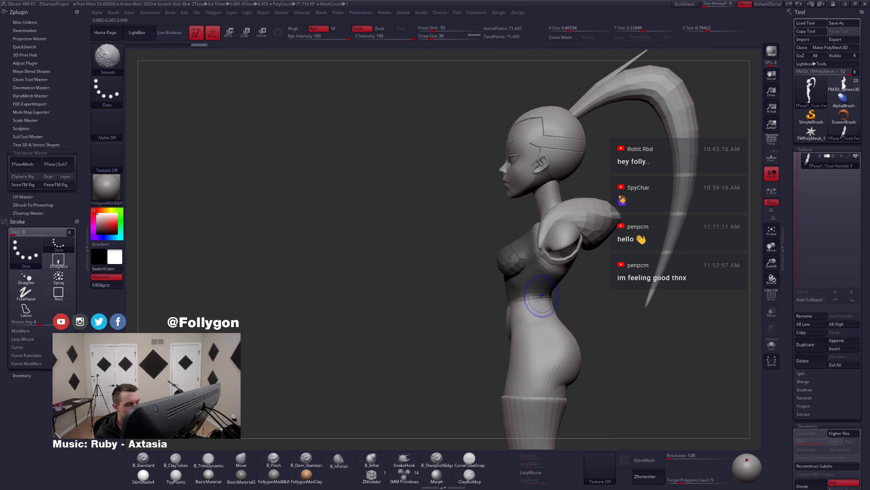
pyautogui.keyDown('ctrl'); pyautogui.click(569, 291); pyautogui.keyUp('ctrl')
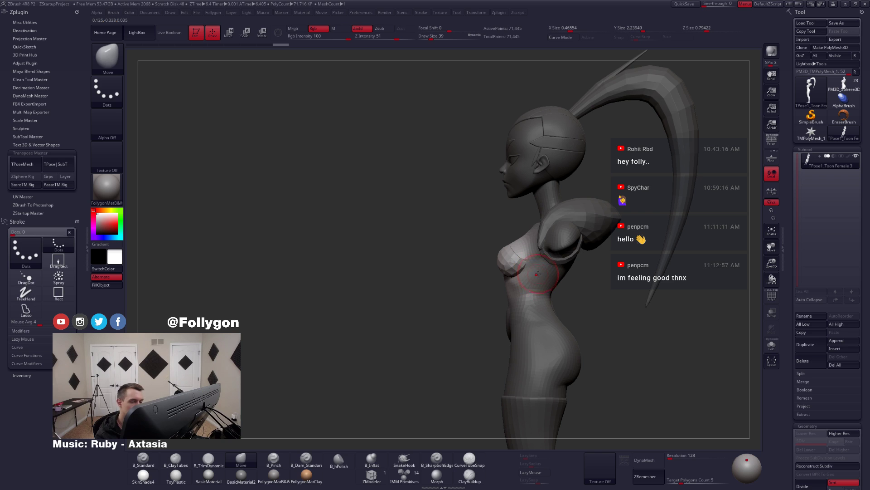
# - Try to shift the unmasked chest slightly backward with Transpose Move, and undo the move
pyautogui.press('w')
pyautogui.moveTo(534, 272)
pyautogui.mouseDown()
pyautogui.moveTo(591, 272)
pyautogui.moveTo(566, 273)
pyautogui.mouseUp()
pyautogui.click(563, 273)
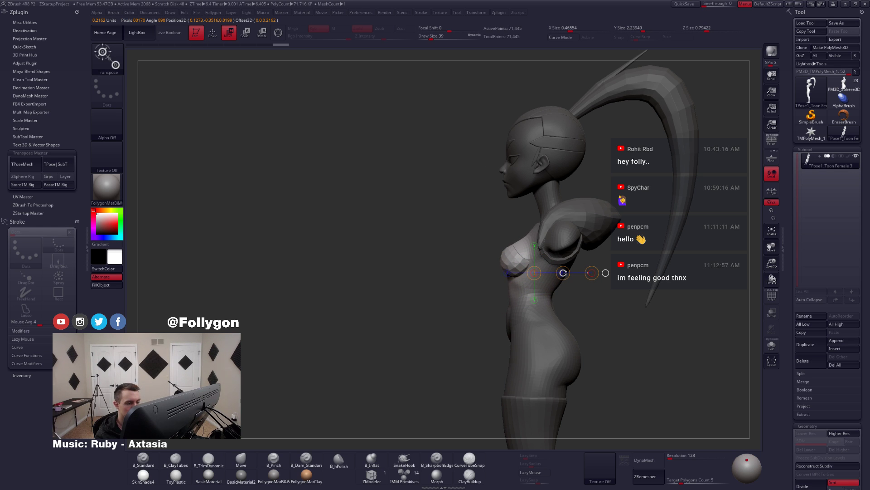
pyautogui.hotkey('ctrl', 'z')
pyautogui.press('q')
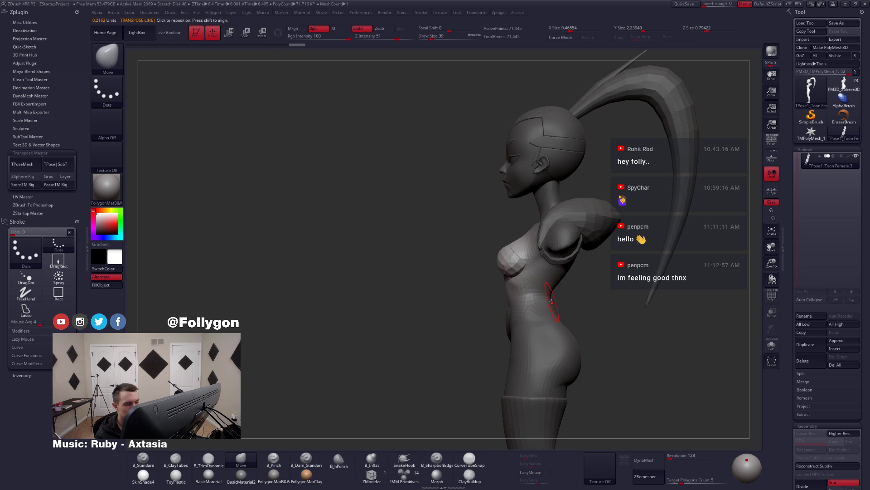
# - Refine the mask around the shoulder and soften its edge along the lower ribs
pyautogui.moveTo(567, 240)
pyautogui.keyDown('ctrl'); pyautogui.mouseDown()
pyautogui.moveTo(526, 316)
pyautogui.moveTo(635, 277)
pyautogui.moveTo(610, 261)
pyautogui.mouseUp(); pyautogui.keyUp('ctrl')
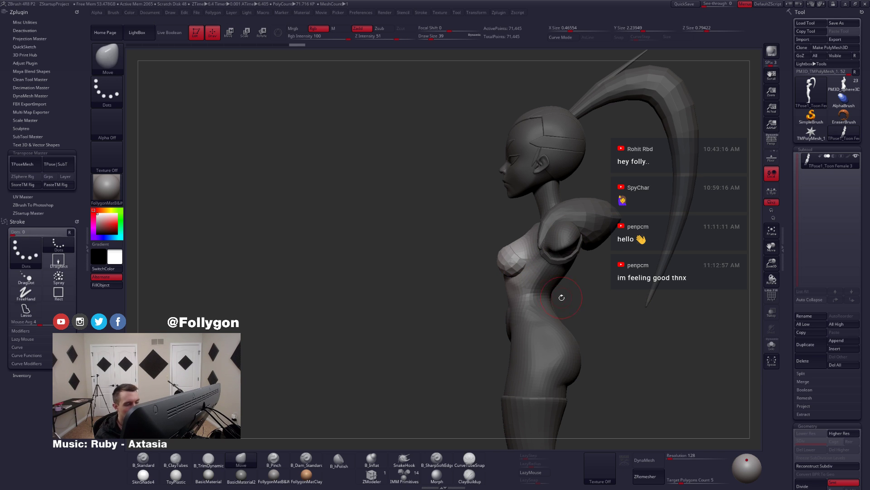
pyautogui.keyDown('alt'); pyautogui.moveTo(562, 297); pyautogui.dragTo(567, 312); pyautogui.keyUp('alt')
pyautogui.keyDown('ctrl'); pyautogui.click(572, 306); pyautogui.keyUp('ctrl')
pyautogui.keyDown('ctrl'); pyautogui.click(558, 300); pyautogui.keyUp('ctrl')
pyautogui.keyDown('ctrl'); pyautogui.click(575, 308); pyautogui.keyUp('ctrl')
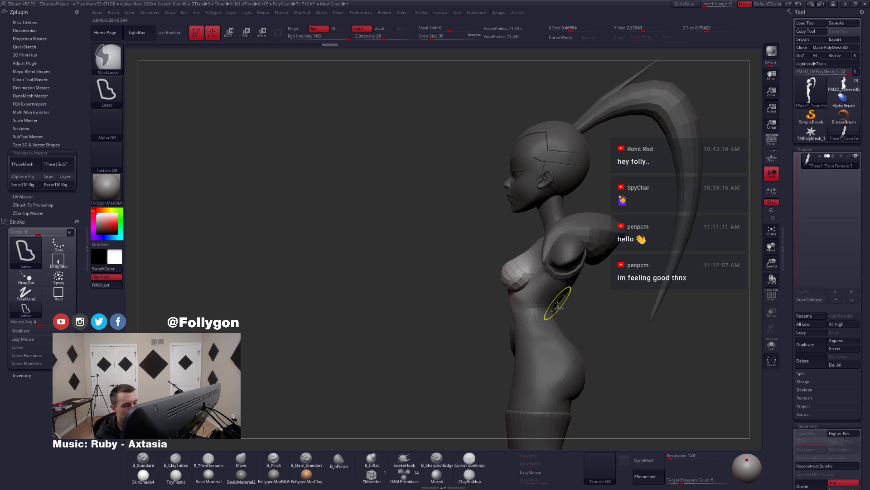
# - Shift the unmasked chest slightly backward with Transpose Move and return to Draw mode
pyautogui.press('w')
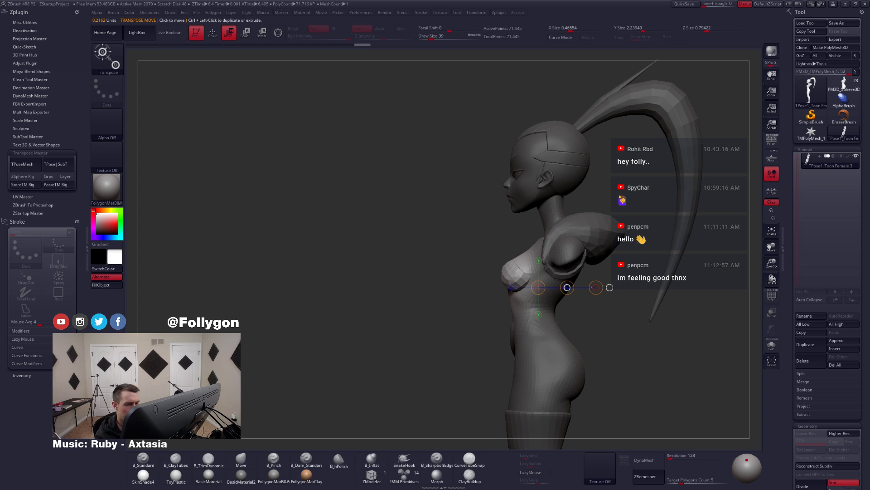
pyautogui.moveTo(567, 287); pyautogui.dragTo(567, 287)
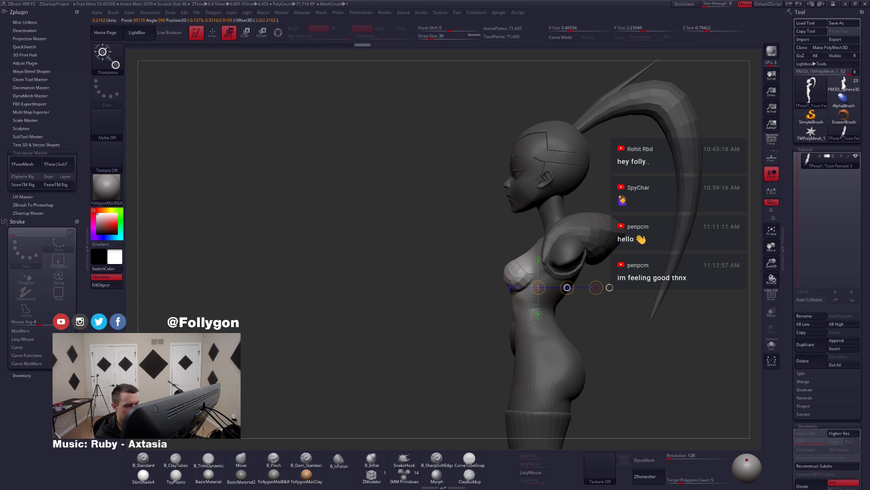
pyautogui.moveTo(584, 296); pyautogui.dragTo(644, 310)
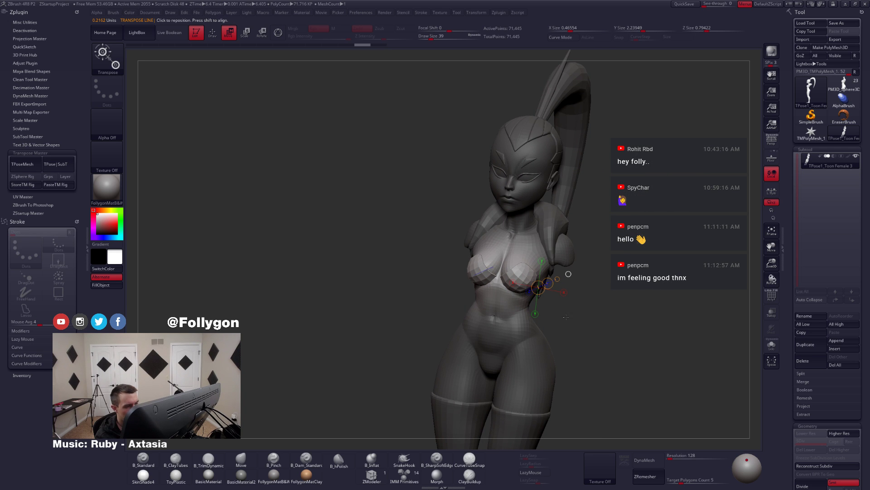
pyautogui.keyDown('shift'); pyautogui.moveTo(583, 312); pyautogui.dragTo(594, 312); pyautogui.keyUp('shift')
pyautogui.press('q')
pyautogui.keyDown('alt'); pyautogui.moveTo(541, 297); pyautogui.dragTo(575, 332); pyautogui.keyUp('alt')
pyautogui.moveTo(529, 295)
pyautogui.mouseDown(button='right')
pyautogui.moveTo(552, 288)
pyautogui.moveTo(526, 322)
pyautogui.moveTo(519, 294)
pyautogui.mouseUp(button='right')
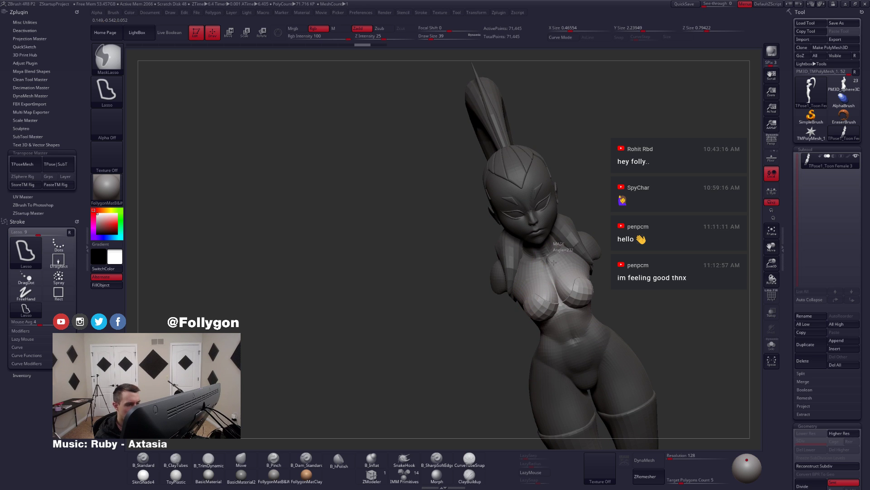
# - Move the unmasked chest further back in side view using a repositioned Transpose line
pyautogui.moveTo(606, 306)
pyautogui.mouseDown()
pyautogui.moveTo(575, 302)
pyautogui.moveTo(585, 304)
pyautogui.mouseUp()
pyautogui.keyDown('ctrl'); pyautogui.click(614, 311); pyautogui.keyUp('ctrl')
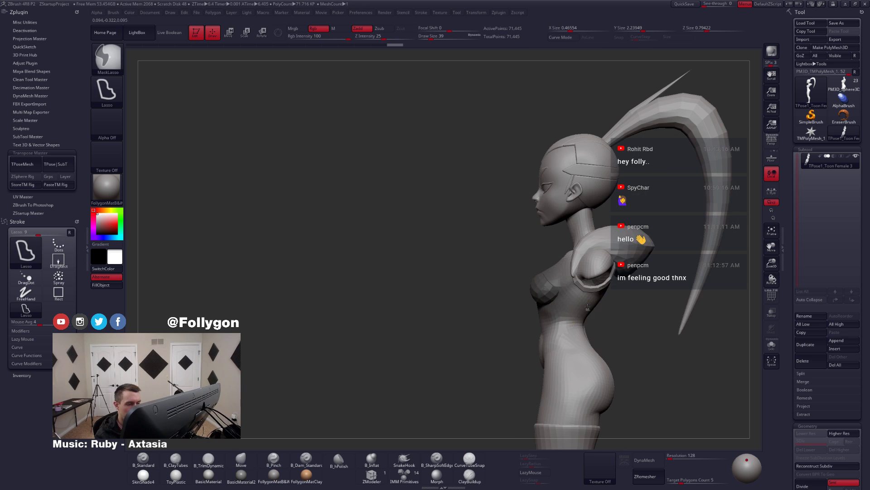
pyautogui.keyDown('ctrl'); pyautogui.click(611, 315); pyautogui.keyUp('ctrl')
pyautogui.press('w')
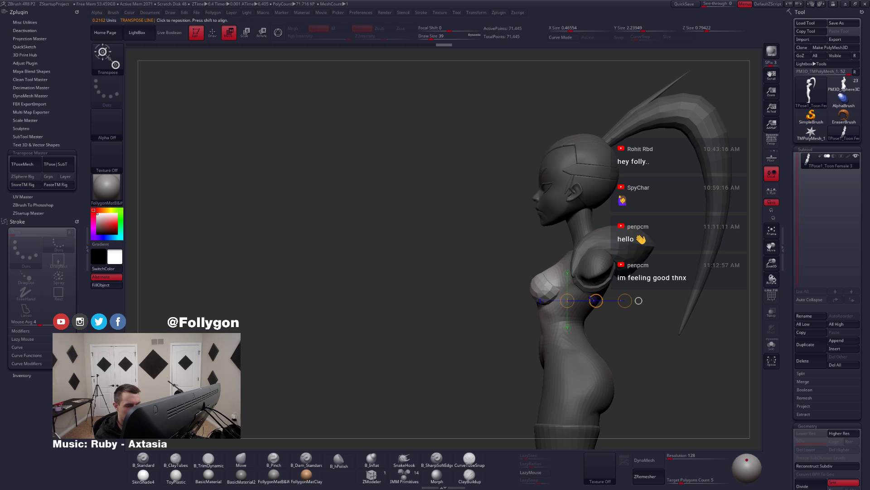
pyautogui.keyDown('shift'); pyautogui.moveTo(578, 292); pyautogui.dragTo(604, 292); pyautogui.keyUp('shift')
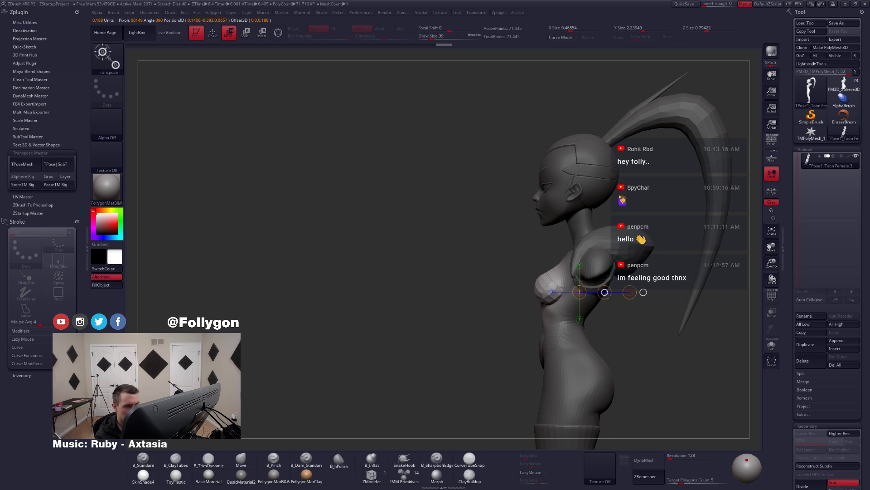
# - Inspect the torso's silhouette from the front and both sides, and turn on perspective
pyautogui.press('q')
pyautogui.moveTo(580, 327)
pyautogui.keyDown('ctrl'); pyautogui.mouseDown(button='right')
pyautogui.moveTo(565, 305)
pyautogui.moveTo(594, 319)
pyautogui.mouseUp(button='right'); pyautogui.keyUp('ctrl')
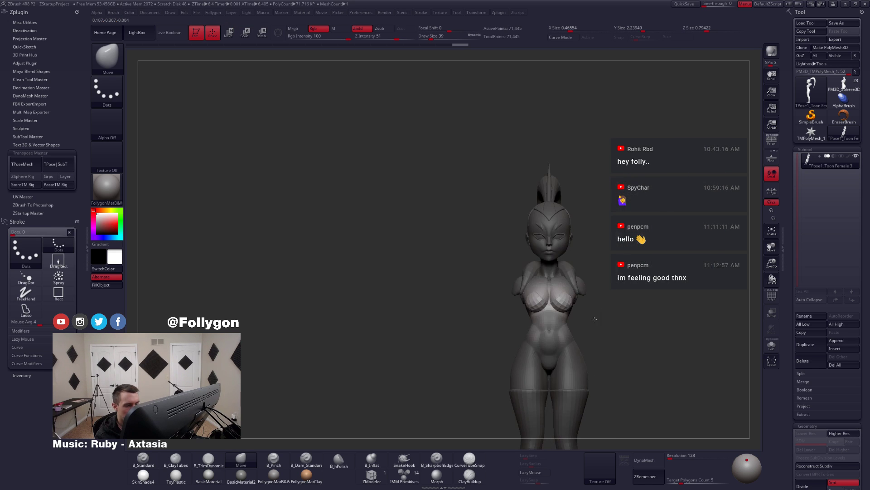
pyautogui.moveTo(594, 319)
pyautogui.mouseDown()
pyautogui.moveTo(558, 314)
pyautogui.moveTo(598, 325)
pyautogui.moveTo(583, 317)
pyautogui.mouseUp()
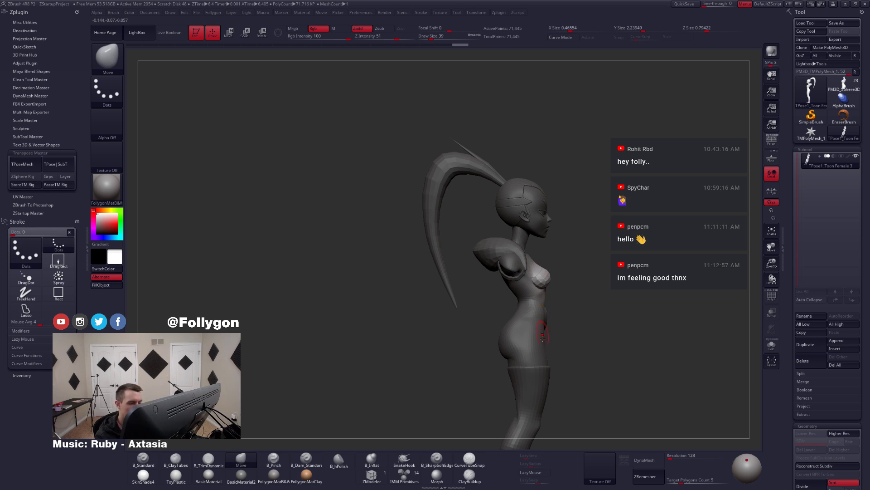
pyautogui.moveTo(603, 314)
pyautogui.mouseDown()
pyautogui.moveTo(602, 295)
pyautogui.moveTo(605, 323)
pyautogui.moveTo(467, 325)
pyautogui.moveTo(469, 363)
pyautogui.mouseUp()
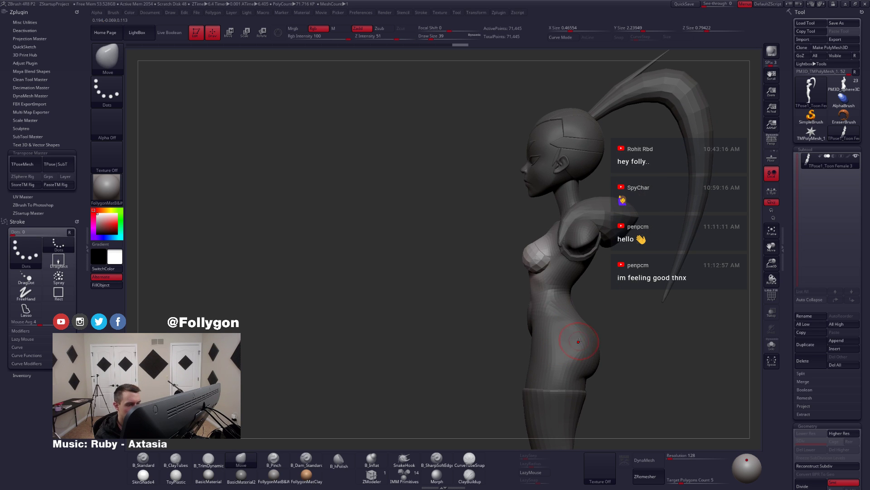
pyautogui.moveTo(584, 329); pyautogui.dragTo(607, 276)
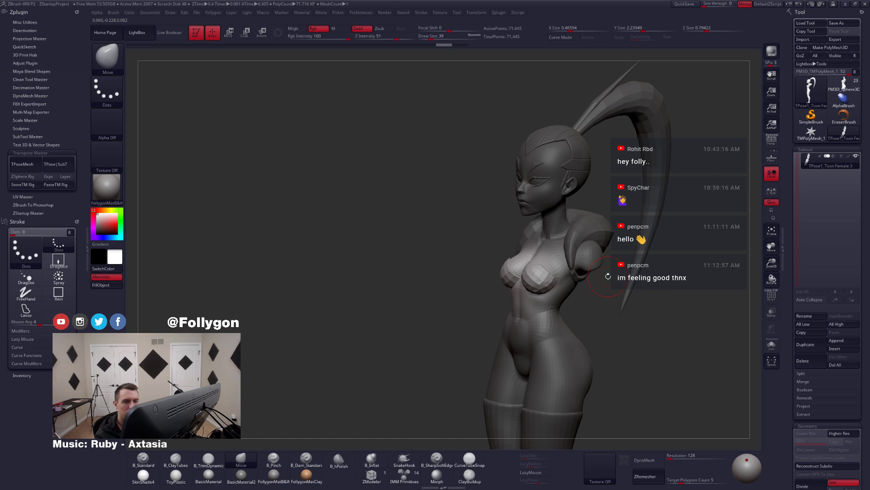
pyautogui.click(771, 141)
pyautogui.moveTo(590, 313)
pyautogui.keyDown('shift'); pyautogui.mouseDown()
pyautogui.moveTo(601, 317)
pyautogui.moveTo(597, 354)
pyautogui.moveTo(590, 315)
pyautogui.moveTo(564, 318)
pyautogui.mouseUp(); pyautogui.keyUp('shift')
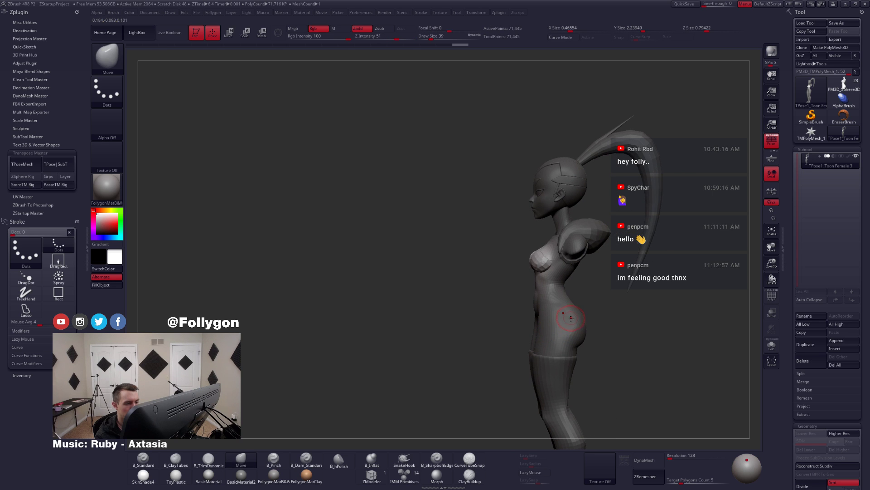
# - Enlarge the Move brush to a draw size of 132 for adjusting the chest
pyautogui.keyDown('ctrl'); pyautogui.moveTo(578, 310); pyautogui.dragTo(572, 325, button='right'); pyautogui.keyUp('ctrl')
pyautogui.moveTo(560, 279); pyautogui.dragTo(556, 263)
pyautogui.press('space')
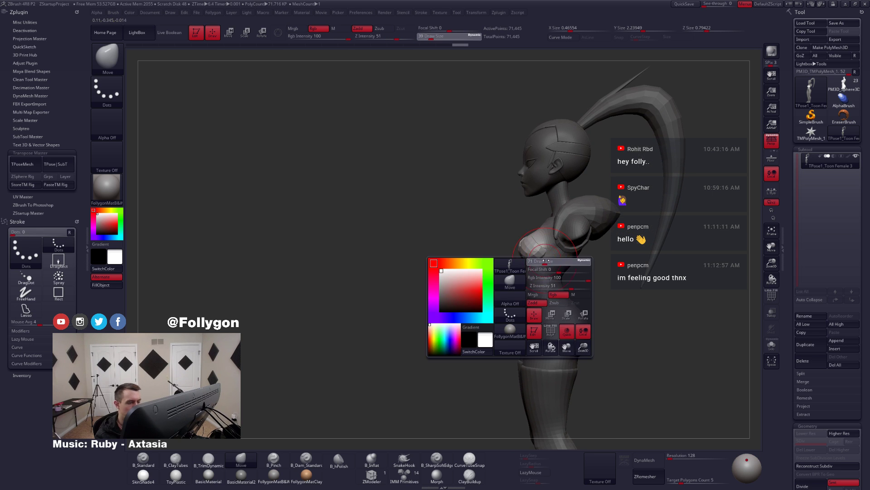
pyautogui.moveTo(529, 273)
pyautogui.mouseDown(button='right')
pyautogui.moveTo(558, 272)
pyautogui.moveTo(549, 291)
pyautogui.mouseUp(button='right')
pyautogui.press('space')
pyautogui.moveTo(547, 291); pyautogui.dragTo(549, 292)
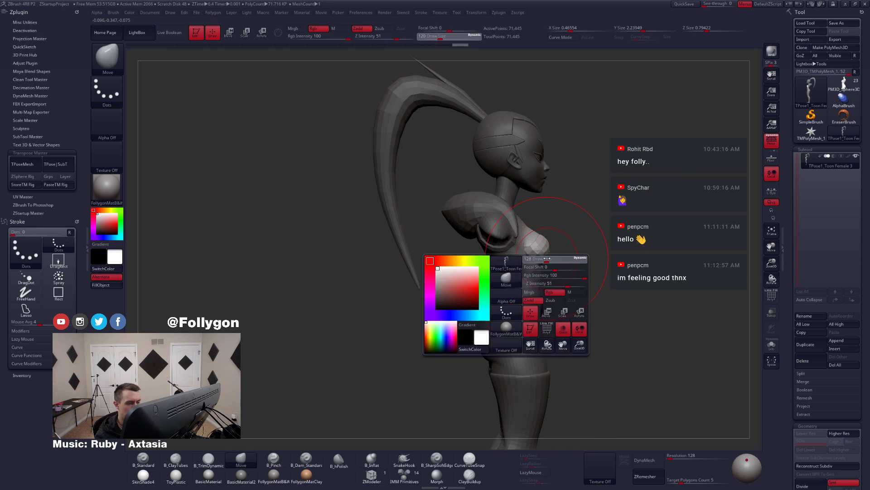
pyautogui.press('w')
pyautogui.press('q')
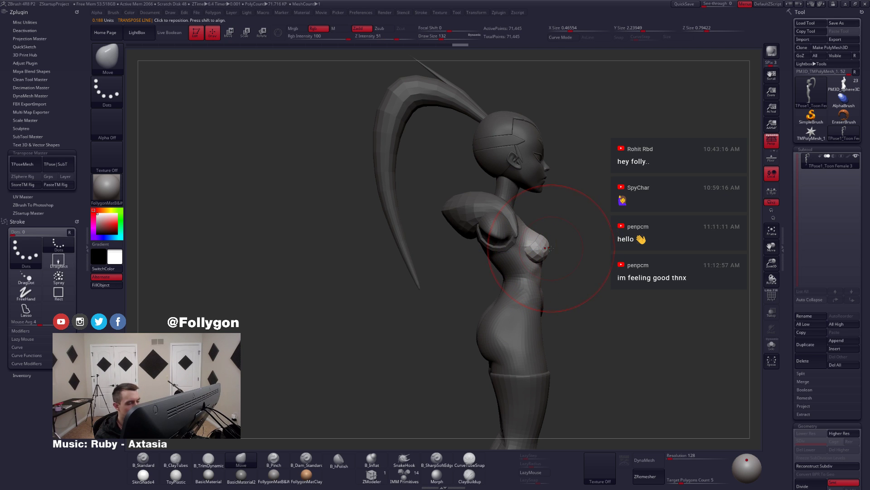
pyautogui.moveTo(550, 268)
pyautogui.mouseDown(button='right')
pyautogui.moveTo(535, 319)
pyautogui.moveTo(565, 307)
pyautogui.mouseUp(button='right')
# - Reposition the unmasked chest along the side view with Transpose Move and turn off perspective
pyautogui.press('w')
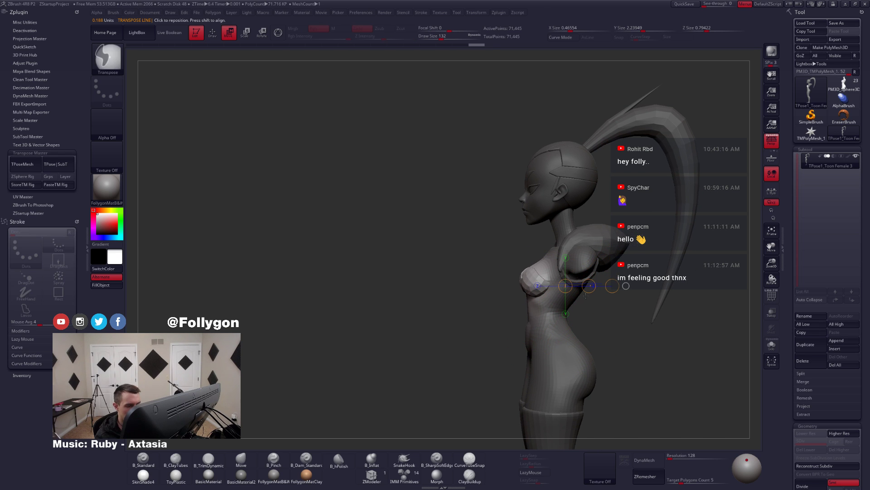
pyautogui.moveTo(565, 285); pyautogui.dragTo(612, 286)
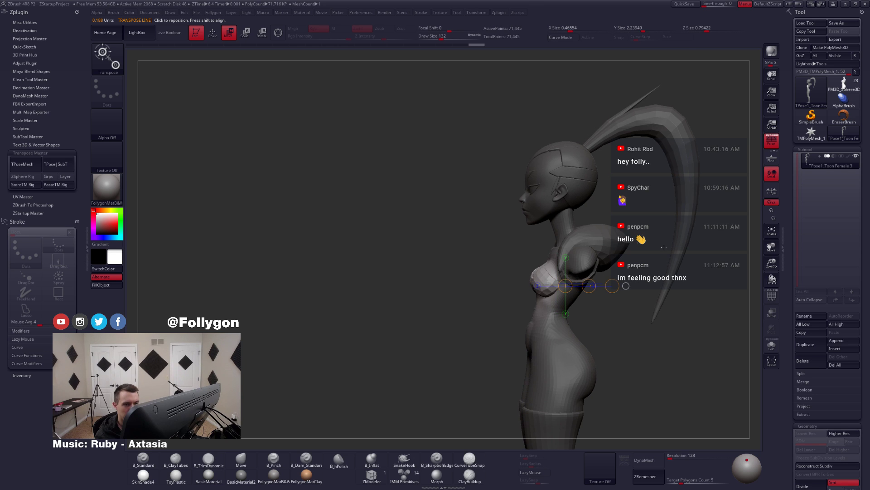
pyautogui.press('p')
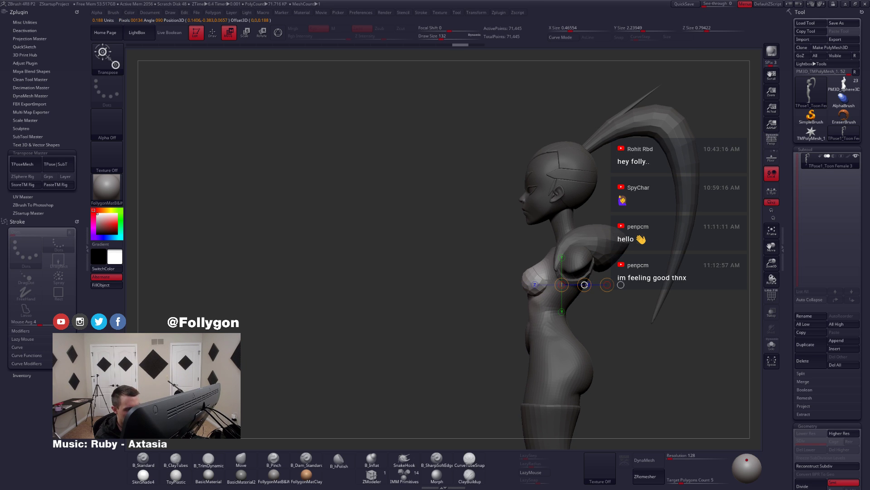
pyautogui.press('q')
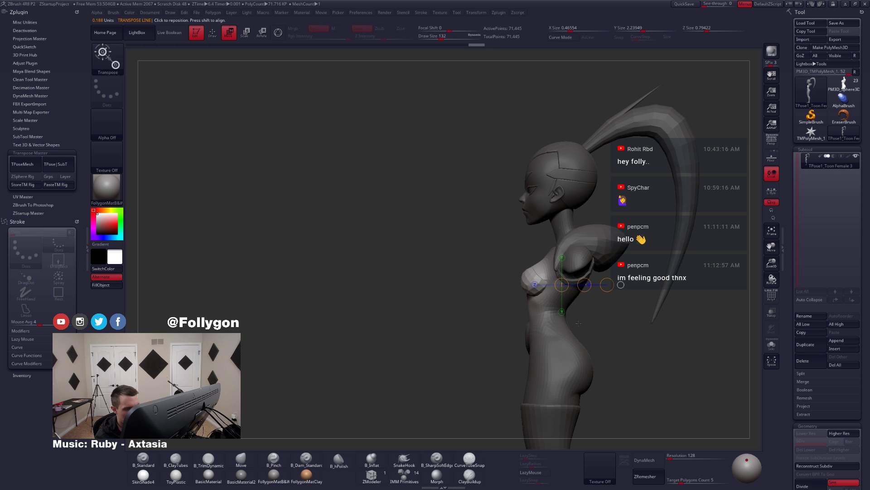
# - Mask the head, breasts, shoulder pads and stockings while leaving the body free, and set the Move brush draw size to 59
pyautogui.press('w')
pyautogui.press('space')
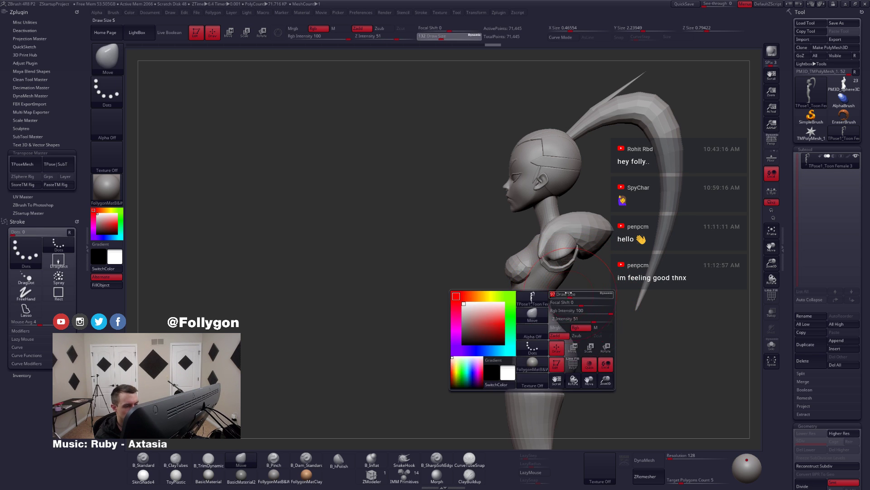
pyautogui.keyDown('ctrl'); pyautogui.click(534, 311); pyautogui.keyUp('ctrl')
pyautogui.press('q')
pyautogui.moveTo(591, 295)
pyautogui.mouseDown()
pyautogui.moveTo(562, 290)
pyautogui.moveTo(558, 315)
pyautogui.moveTo(548, 318)
pyautogui.mouseUp()
pyautogui.press('space')
pyautogui.press('space')
pyautogui.moveTo(610, 324); pyautogui.dragTo(732, 324)
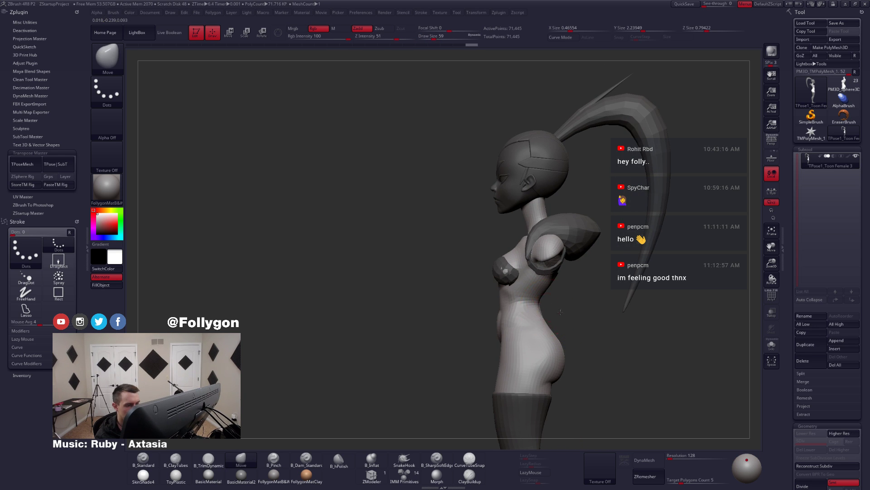
# - Turn on perspective and clear the mask from the whole figure
pyautogui.moveTo(560, 312)
pyautogui.mouseDown(button='right')
pyautogui.moveTo(550, 313)
pyautogui.moveTo(552, 322)
pyautogui.moveTo(544, 317)
pyautogui.moveTo(569, 322)
pyautogui.moveTo(643, 245)
pyautogui.mouseUp(button='right')
pyautogui.press('shift')
pyautogui.click(772, 142)
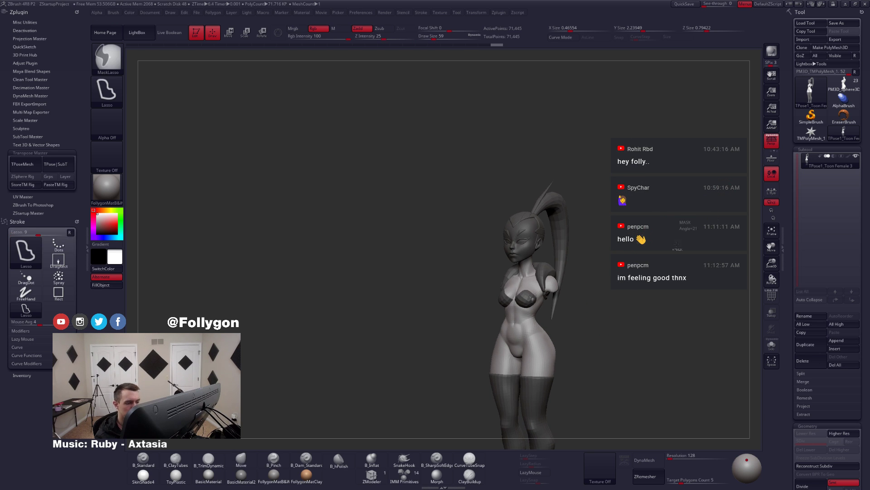
pyautogui.moveTo(555, 292)
pyautogui.mouseDown(button='right')
pyautogui.moveTo(563, 329)
pyautogui.moveTo(548, 327)
pyautogui.moveTo(548, 385)
pyautogui.mouseUp(button='right')
pyautogui.keyDown('ctrl'); pyautogui.moveTo(568, 323); pyautogui.dragTo(549, 309, button='right'); pyautogui.keyUp('ctrl')
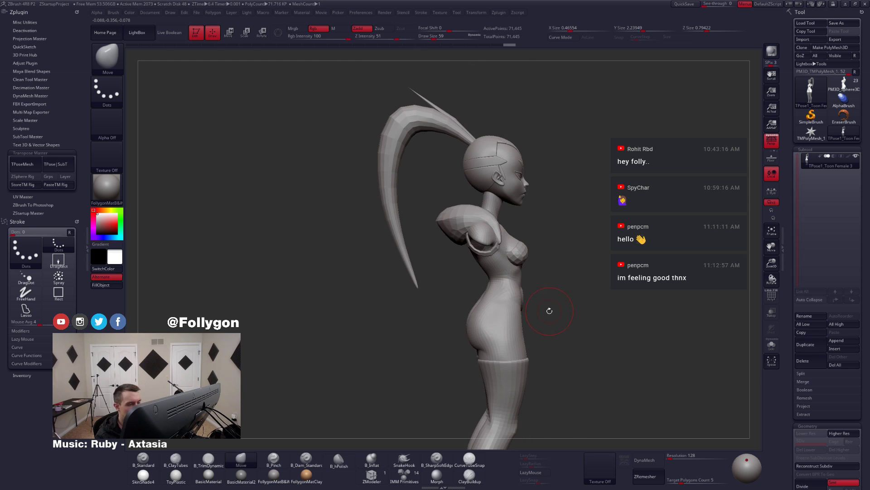
# - Set the Move brush draw size to 80 and briefly check the figure's polyframe
pyautogui.press('space')
pyautogui.moveTo(546, 303); pyautogui.dragTo(549, 303)
pyautogui.moveTo(560, 324)
pyautogui.mouseDown(button='right')
pyautogui.moveTo(535, 348)
pyautogui.moveTo(531, 316)
pyautogui.moveTo(526, 323)
pyautogui.moveTo(534, 312)
pyautogui.mouseUp(button='right')
pyautogui.hotkey('shift', 'f')
pyautogui.hotkey('shift', 'f')
# - Lasso-mask the chest down to the waist and invert the mask to protect the rest of the figure
pyautogui.press('ctrl')
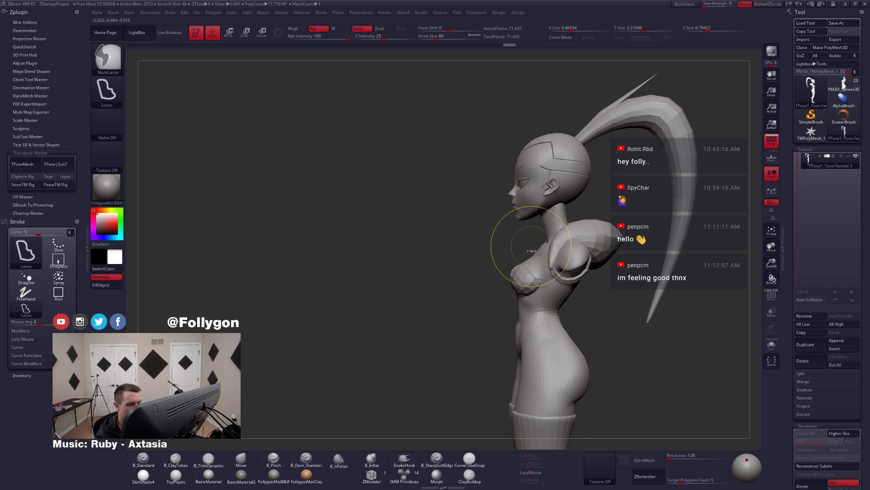
pyautogui.keyDown('ctrl'); pyautogui.moveTo(503, 320); pyautogui.dragTo(419, 311); pyautogui.keyUp('ctrl')
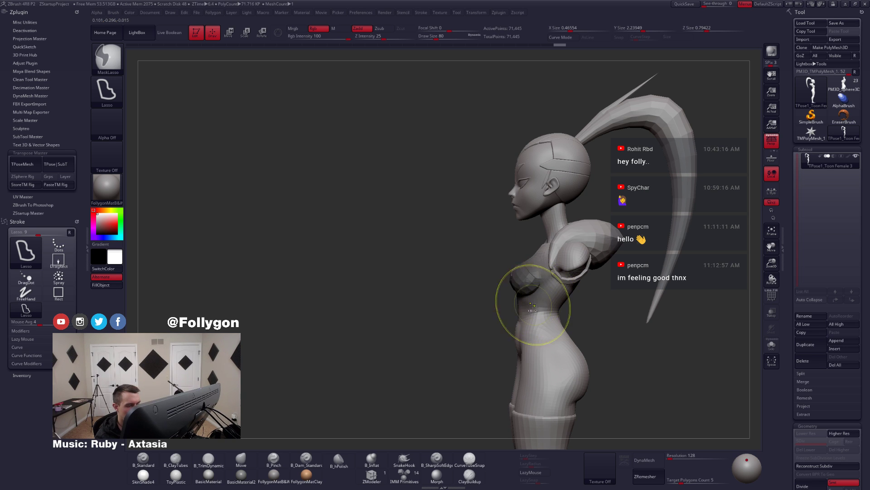
pyautogui.keyDown('ctrl'); pyautogui.click(504, 315); pyautogui.keyUp('ctrl')
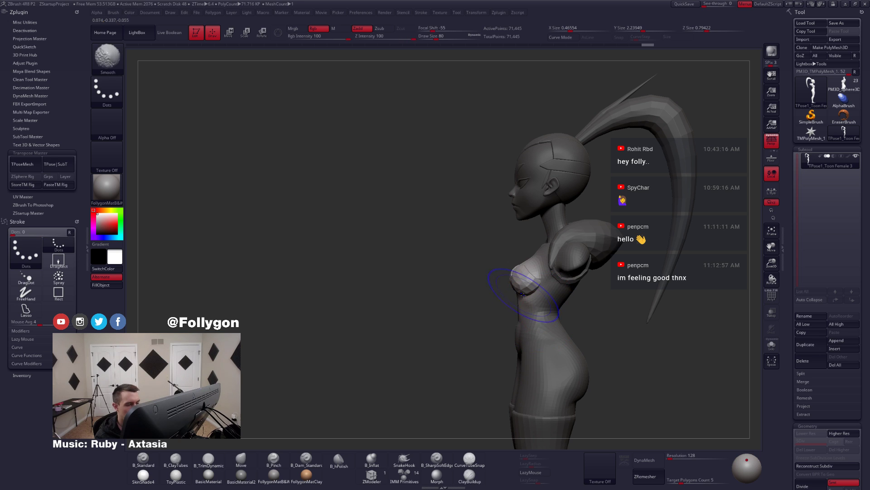
# - Turn off perspective, set the Move brush draw size to 177, and undo the last adjustment
pyautogui.press('space')
pyautogui.moveTo(431, 271); pyautogui.dragTo(602, 238)
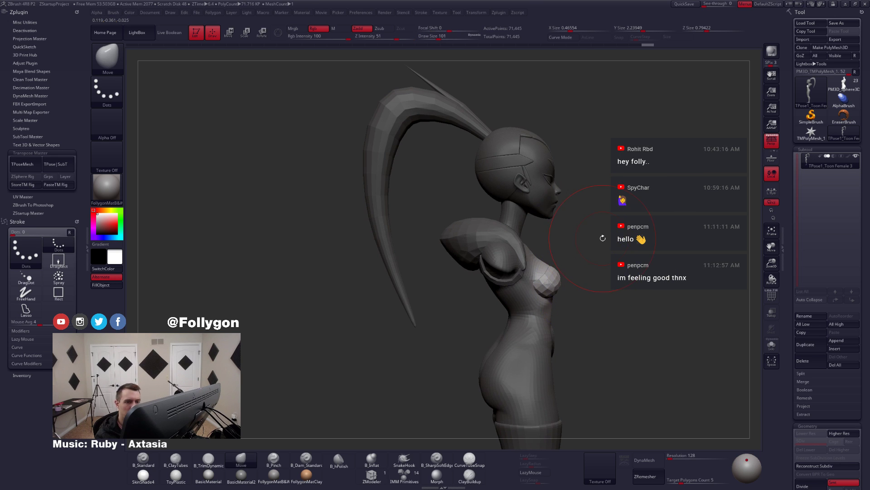
pyautogui.click(774, 148)
pyautogui.press('space')
pyautogui.moveTo(546, 282); pyautogui.dragTo(552, 283)
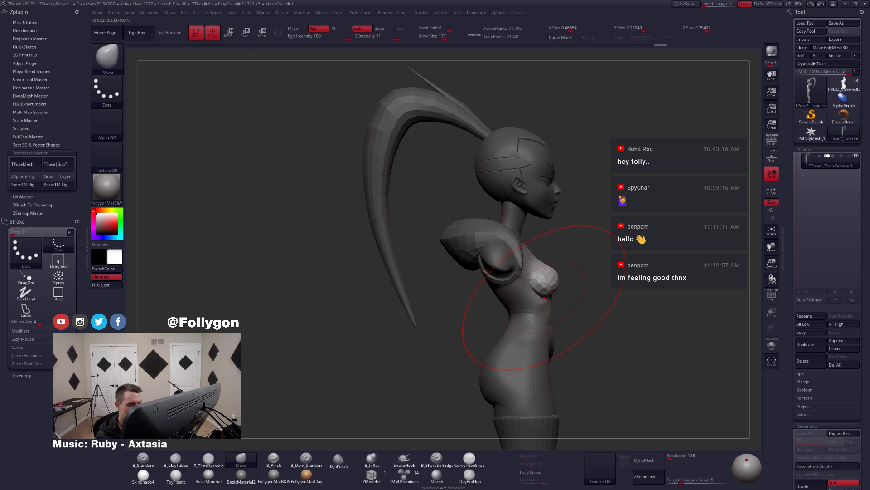
pyautogui.moveTo(624, 282)
pyautogui.mouseDown()
pyautogui.moveTo(609, 304)
pyautogui.moveTo(576, 300)
pyautogui.moveTo(586, 316)
pyautogui.mouseUp()
pyautogui.hotkey('ctrl', 'z')
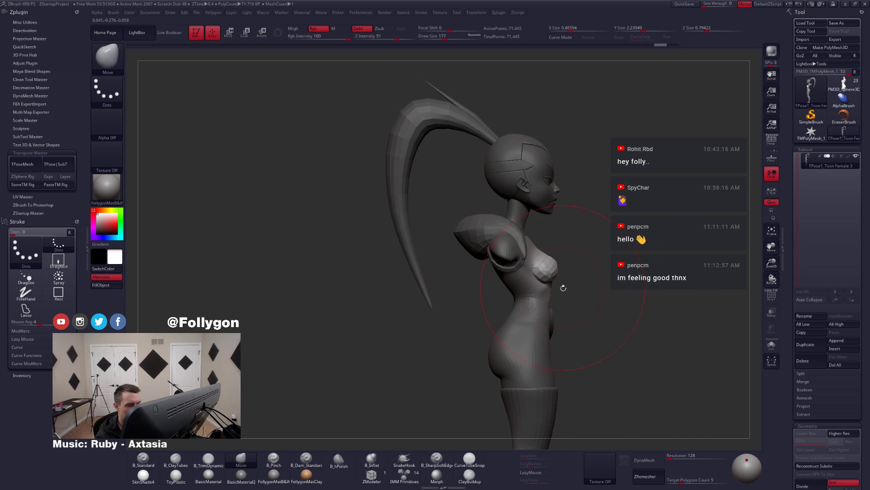
# - Adjust the chest in side view with the Move brush at draw size 158, and undo the last adjustment
pyautogui.moveTo(564, 288)
pyautogui.keyDown('alt'); pyautogui.mouseDown()
pyautogui.moveTo(566, 319)
pyautogui.moveTo(556, 300)
pyautogui.mouseUp(); pyautogui.keyUp('alt')
pyautogui.press('space')
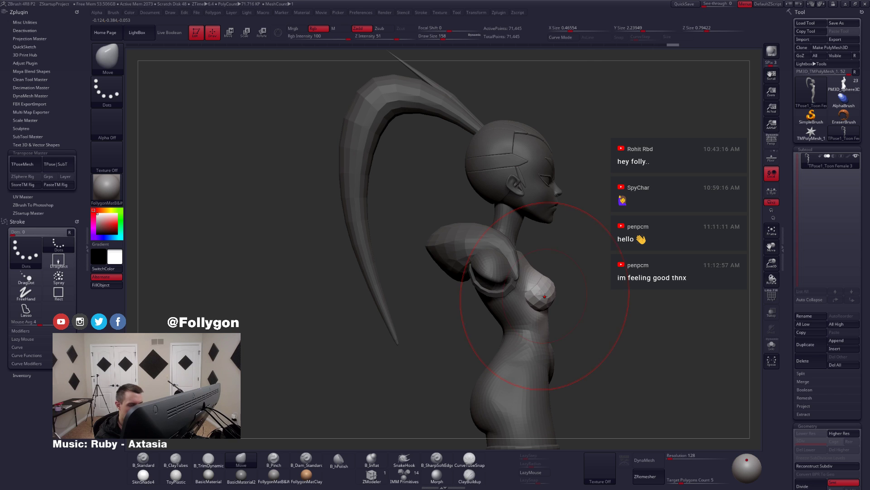
pyautogui.moveTo(600, 302); pyautogui.dragTo(567, 298)
pyautogui.press('w')
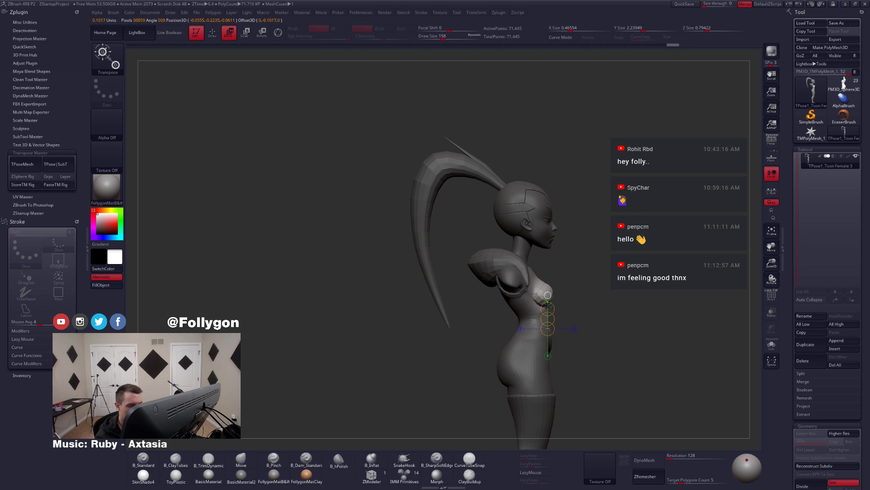
pyautogui.press('q')
pyautogui.moveTo(587, 315)
pyautogui.mouseDown()
pyautogui.moveTo(572, 326)
pyautogui.moveTo(538, 326)
pyautogui.moveTo(545, 323)
pyautogui.moveTo(460, 281)
pyautogui.moveTo(466, 321)
pyautogui.moveTo(573, 332)
pyautogui.moveTo(546, 343)
pyautogui.moveTo(563, 321)
pyautogui.moveTo(581, 330)
pyautogui.moveTo(587, 291)
pyautogui.mouseUp()
pyautogui.hotkey('ctrl', 'z')
# - Compare the torso posture of the T-Pose mesh with the original PM3D_Sphere3D figure, ending on the T-Pose mesh
pyautogui.click(842, 88)
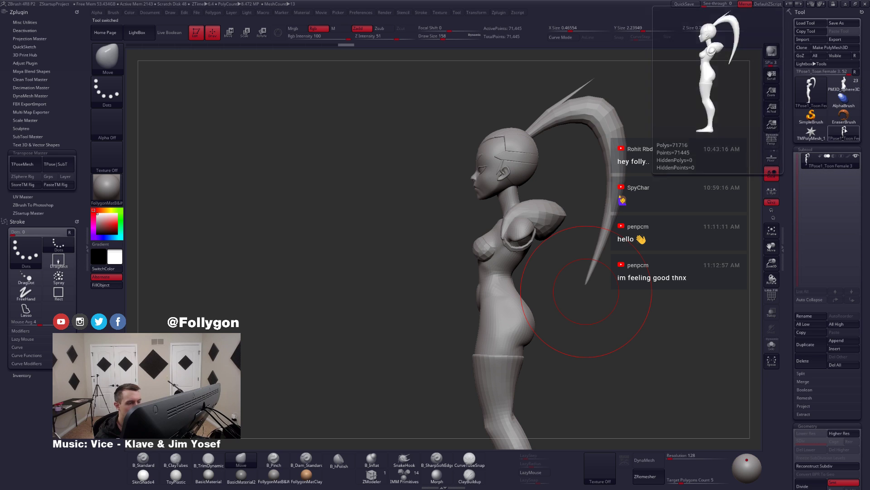
pyautogui.click(842, 88)
pyautogui.click(843, 134)
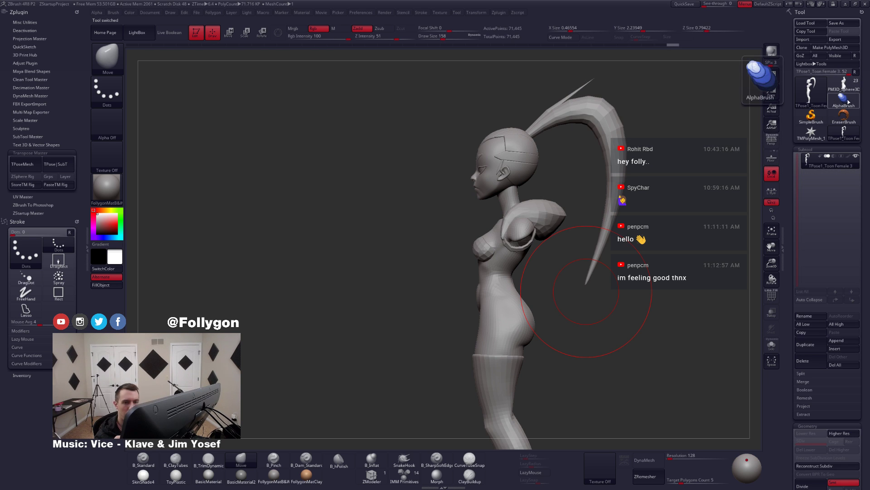
pyautogui.click(842, 87)
pyautogui.click(839, 141)
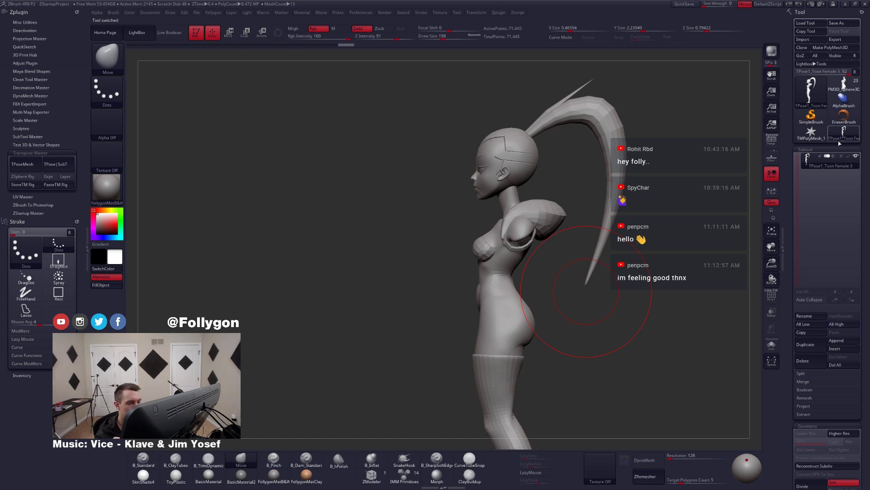
pyautogui.click(844, 89)
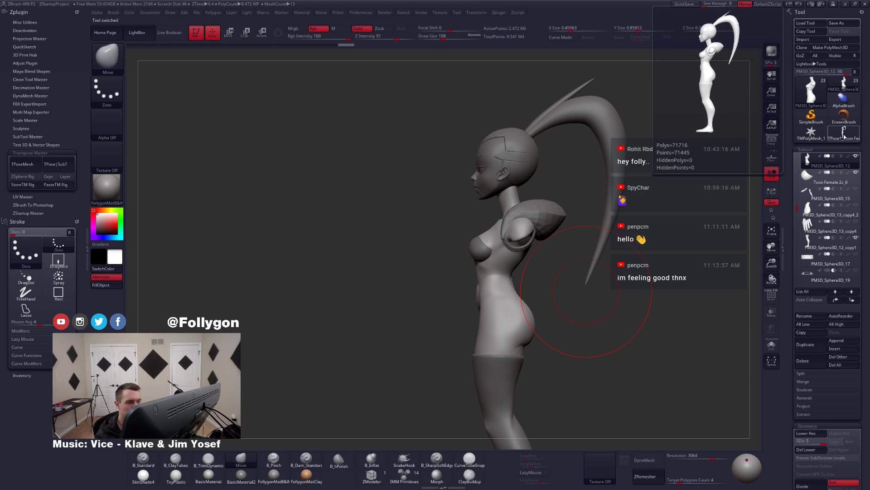
pyautogui.click(855, 133)
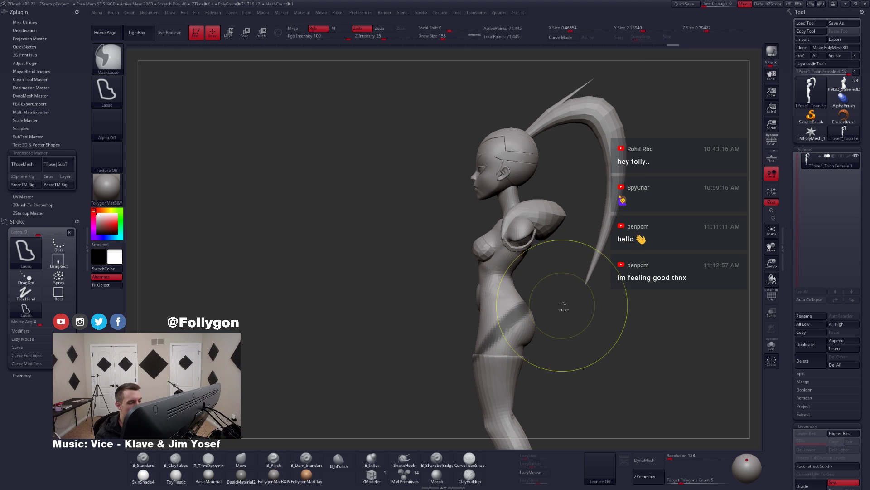
# - Transfer the T-Pose mesh changes back to the original figure's subtools with Transpose Master
pyautogui.moveTo(535, 332); pyautogui.dragTo(494, 335)
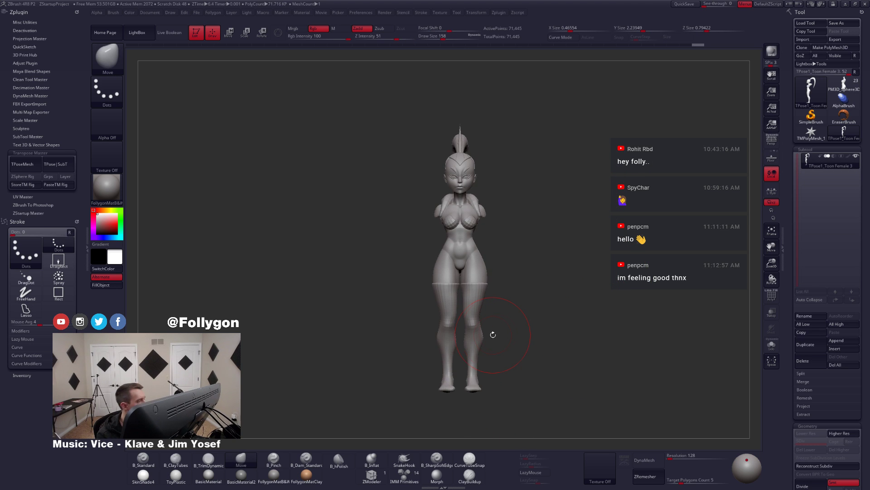
pyautogui.click(52, 172)
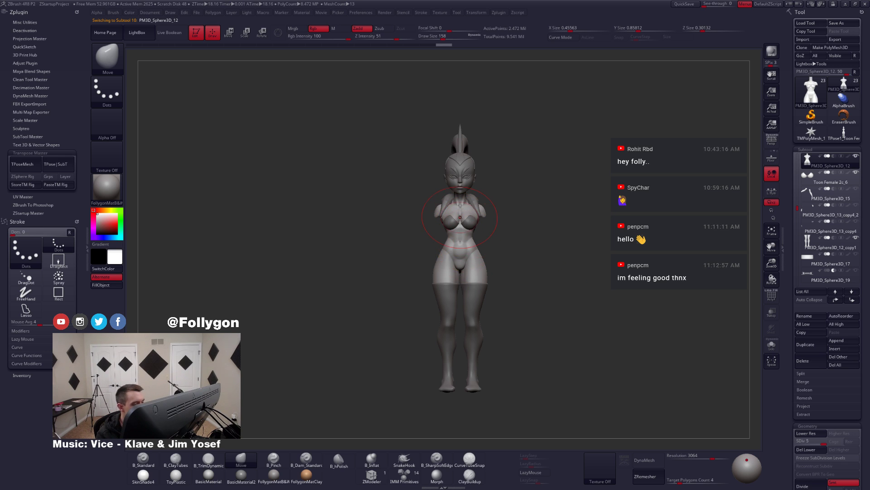
pyautogui.keyDown('ctrl'); pyautogui.moveTo(461, 217); pyautogui.dragTo(470, 251, button='right'); pyautogui.keyUp('ctrl')
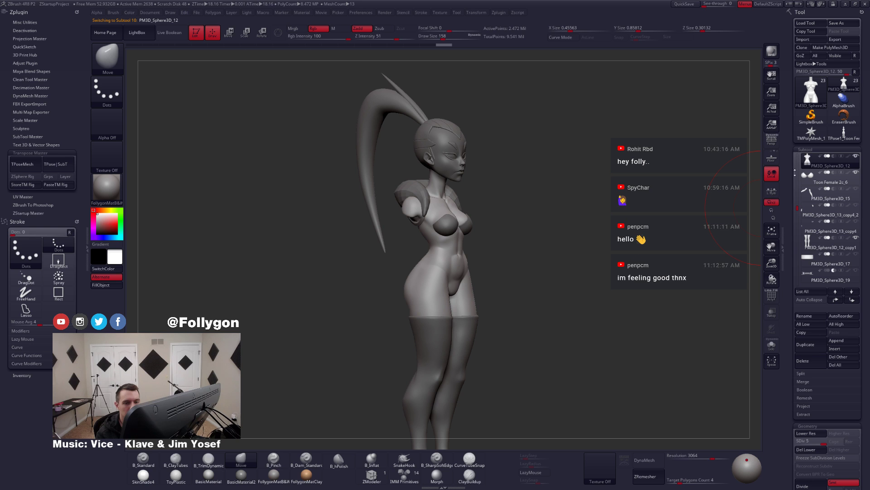
# - Show the arm and hand subtools and set the Move brush draw size to 116
pyautogui.click(806, 198)
pyautogui.click(809, 227)
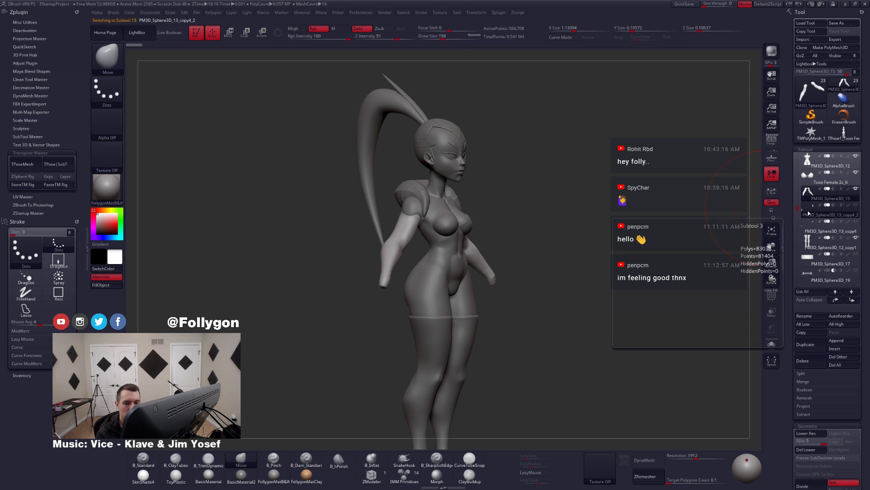
pyautogui.moveTo(573, 258)
pyautogui.mouseDown()
pyautogui.moveTo(478, 266)
pyautogui.moveTo(493, 254)
pyautogui.mouseUp()
pyautogui.press('space')
pyautogui.moveTo(499, 255); pyautogui.dragTo(446, 261, button='right')
pyautogui.moveTo(508, 250); pyautogui.dragTo(613, 242, button='right')
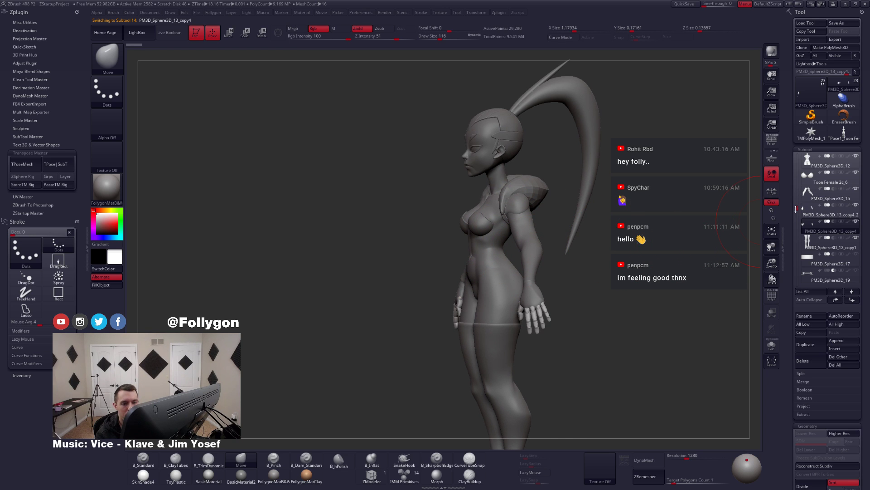
# - Show the Extract2 dress as the active subtool and turn on transparency to see the body through it
pyautogui.moveTo(798, 210); pyautogui.dragTo(800, 243)
pyautogui.click(812, 210)
pyautogui.moveTo(622, 252); pyautogui.dragTo(693, 246, button='right')
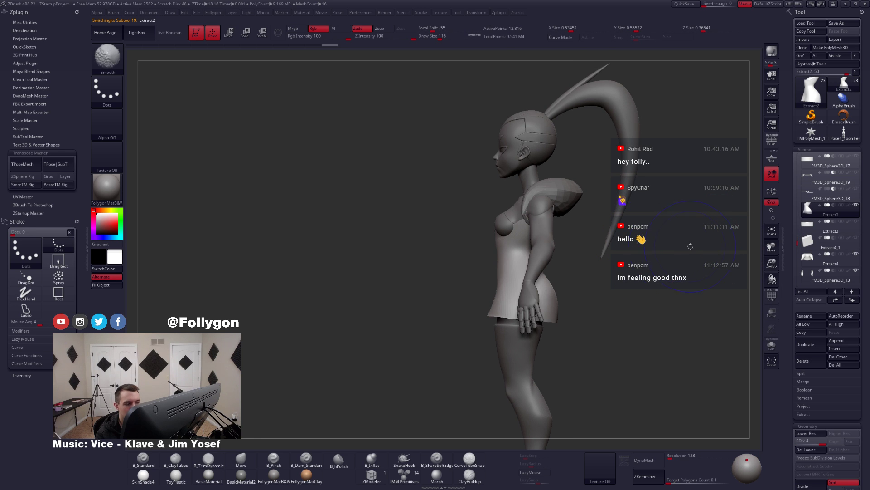
pyautogui.click(772, 314)
pyautogui.keyDown('ctrl'); pyautogui.moveTo(502, 244); pyautogui.dragTo(527, 263, button='right'); pyautogui.keyUp('ctrl')
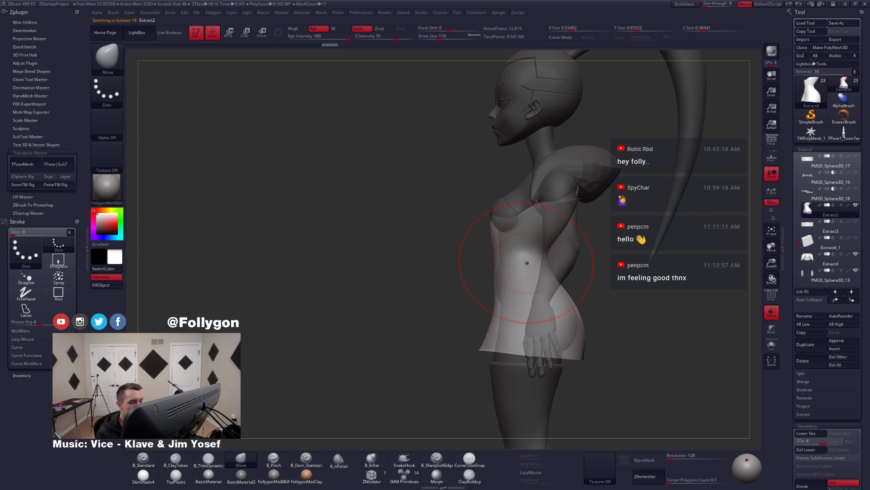
pyautogui.keyDown('alt'); pyautogui.moveTo(543, 305); pyautogui.dragTo(557, 348, button='right'); pyautogui.keyUp('alt')
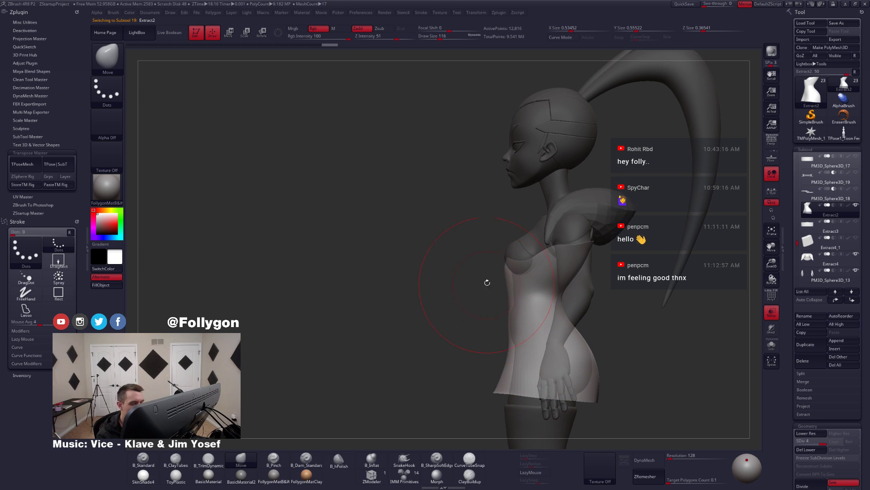
# - Set the Move brush draw size to 80 and work through the dress's low subdivision levels, ending on level 2
pyautogui.press('space')
pyautogui.moveTo(506, 290); pyautogui.dragTo(500, 290)
pyautogui.hotkey('shift', 'd')
pyautogui.hotkey('shift', 'd')
pyautogui.hotkey('shift', 'd')
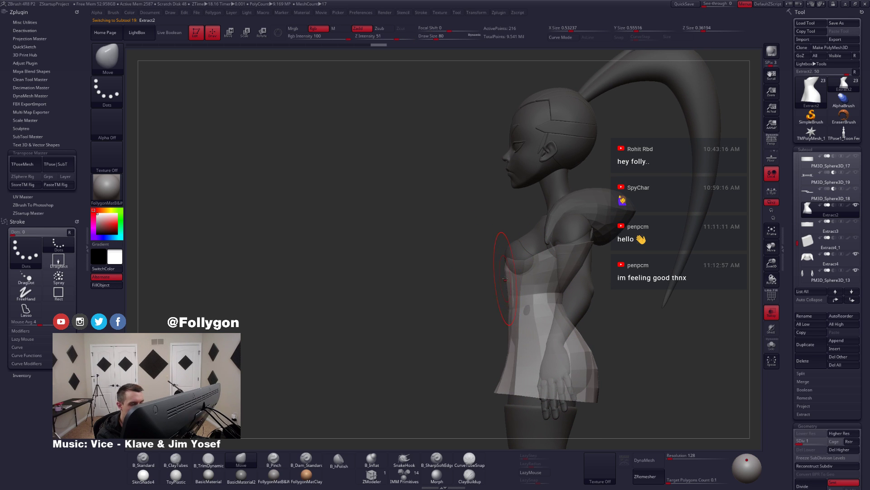
pyautogui.press('d')
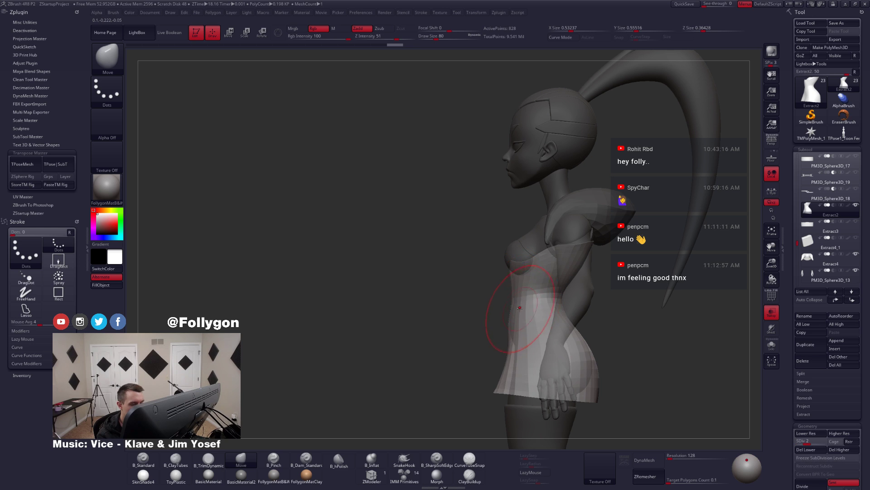
# - Turn off transparency and raise the dress to subdivision level 4
pyautogui.moveTo(540, 271); pyautogui.dragTo(554, 272, button='right')
pyautogui.moveTo(759, 303)
pyautogui.mouseDown(button='right')
pyautogui.moveTo(589, 254)
pyautogui.moveTo(503, 312)
pyautogui.moveTo(537, 262)
pyautogui.moveTo(536, 301)
pyautogui.moveTo(507, 315)
pyautogui.moveTo(516, 317)
pyautogui.mouseUp(button='right')
pyautogui.press('d')
pyautogui.press('d')
# - Adjust the dress's front and lower back to the torso with the Move brush at draw size 65
pyautogui.press('space')
pyautogui.moveTo(506, 305); pyautogui.dragTo(502, 307)
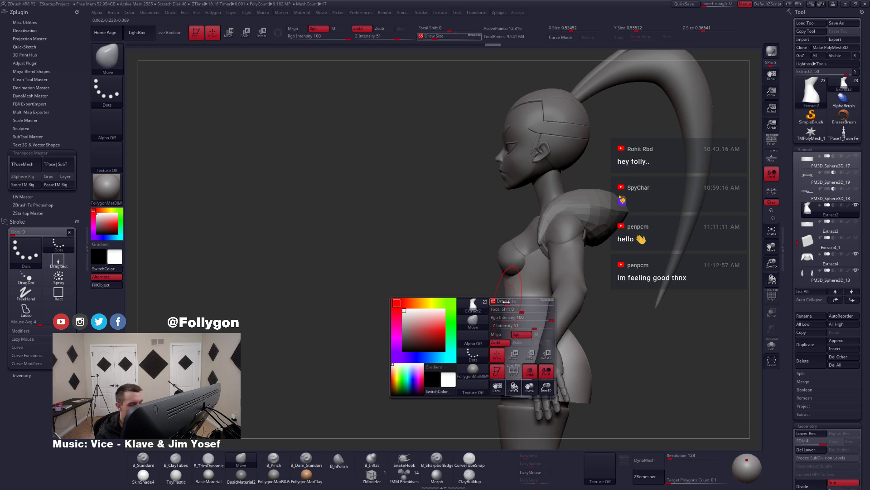
pyautogui.moveTo(505, 327)
pyautogui.mouseDown(button='right')
pyautogui.moveTo(531, 333)
pyautogui.moveTo(504, 355)
pyautogui.moveTo(489, 332)
pyautogui.moveTo(519, 324)
pyautogui.moveTo(515, 333)
pyautogui.moveTo(504, 319)
pyautogui.mouseUp(button='right')
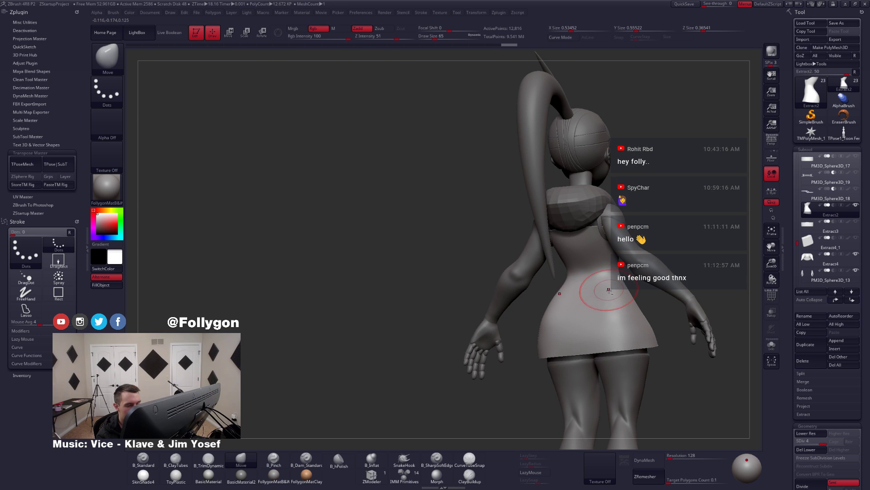
pyautogui.moveTo(608, 290); pyautogui.dragTo(612, 288)
pyautogui.moveTo(611, 288); pyautogui.dragTo(640, 293, button='right')
# - Turn on transparency and shape the dress's waist from behind with the Move brush at draw size 51
pyautogui.press('space')
pyautogui.moveTo(610, 312); pyautogui.dragTo(615, 312)
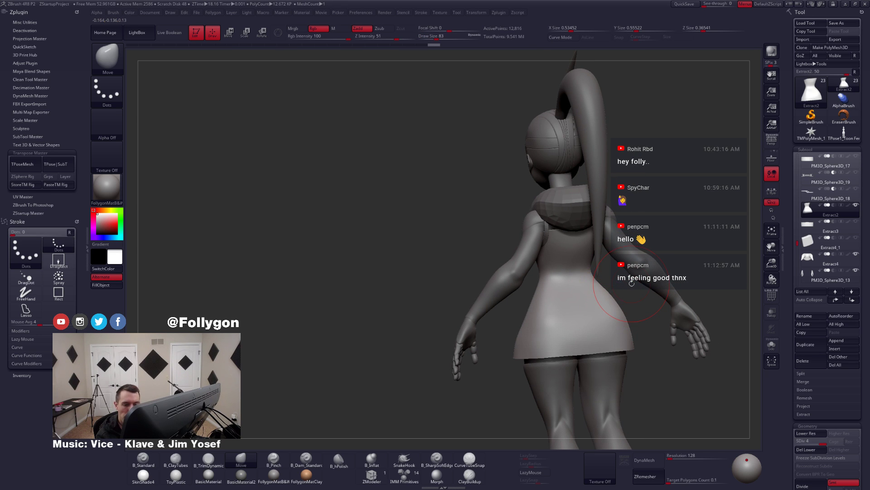
pyautogui.click(769, 310)
pyautogui.moveTo(565, 299); pyautogui.dragTo(592, 291, button='right')
pyautogui.press('space')
pyautogui.moveTo(595, 293); pyautogui.dragTo(590, 293)
pyautogui.keyDown('shift'); pyautogui.moveTo(590, 292); pyautogui.dragTo(601, 290, button='right'); pyautogui.keyUp('shift')
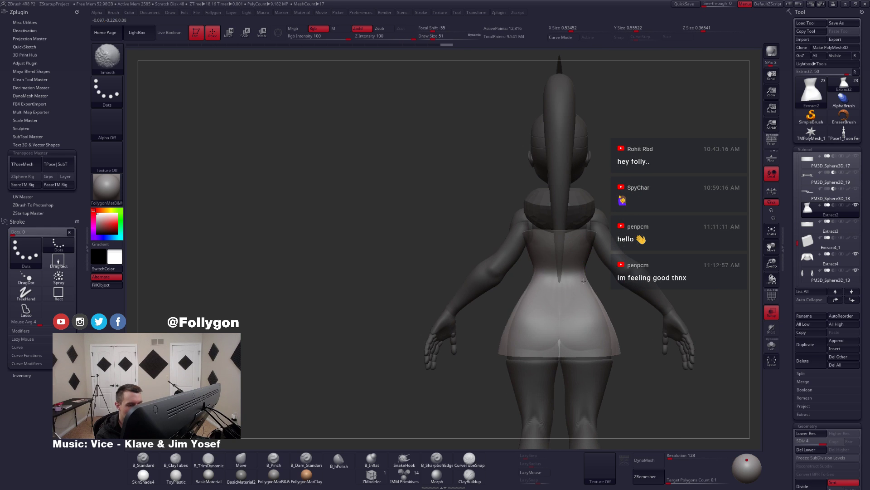
pyautogui.moveTo(588, 273); pyautogui.dragTo(585, 273)
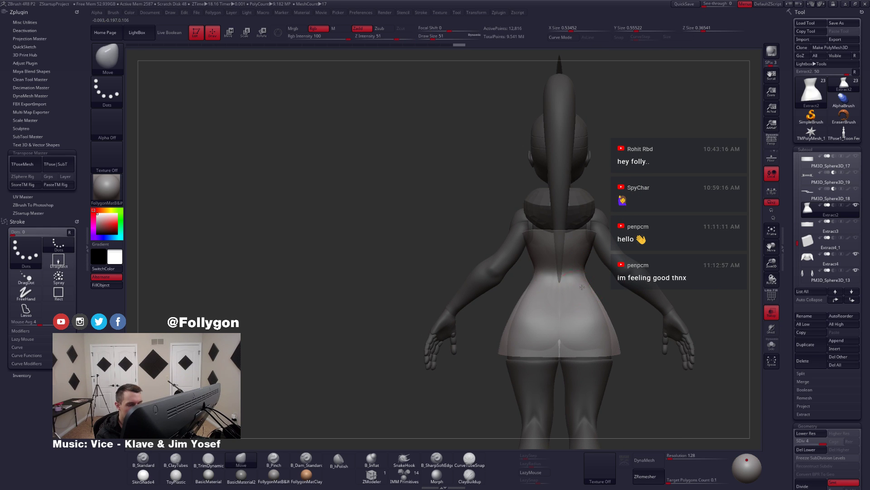
# - Adjust the dress's sides around the hips with the Move brush at draw size 94, and turn off transparency
pyautogui.press('space')
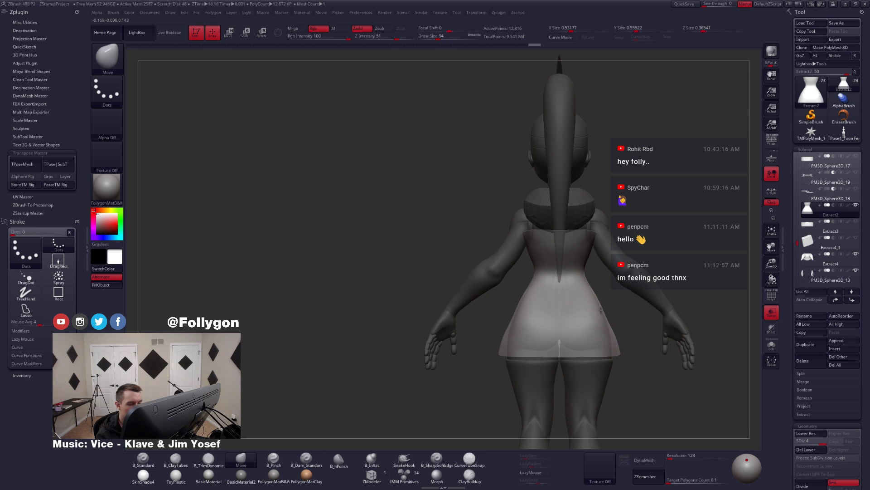
pyautogui.moveTo(601, 311); pyautogui.dragTo(632, 278, button='right')
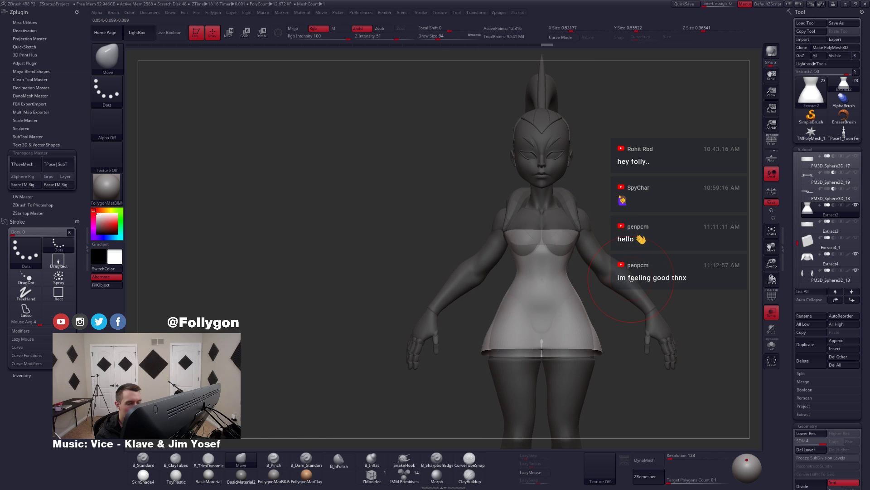
pyautogui.click(772, 313)
pyautogui.moveTo(581, 290)
pyautogui.keyDown('alt'); pyautogui.mouseDown(button='right')
pyautogui.moveTo(535, 310)
pyautogui.moveTo(653, 290)
pyautogui.moveTo(680, 276)
pyautogui.moveTo(754, 164)
pyautogui.mouseUp(button='right'); pyautogui.keyUp('alt')
# - Set the Move brush draw size to 51 and turn on perspective to check the dress from the front
pyautogui.press('space')
pyautogui.click(535, 310)
pyautogui.press('p')
pyautogui.moveTo(644, 317)
pyautogui.mouseDown(button='right')
pyautogui.moveTo(540, 325)
pyautogui.moveTo(558, 372)
pyautogui.mouseUp(button='right')
pyautogui.moveTo(550, 258)
pyautogui.keyDown('ctrl'); pyautogui.mouseDown(button='right')
pyautogui.moveTo(546, 312)
pyautogui.moveTo(580, 321)
pyautogui.moveTo(580, 297)
pyautogui.moveTo(560, 319)
pyautogui.mouseUp(button='right'); pyautogui.keyUp('ctrl')
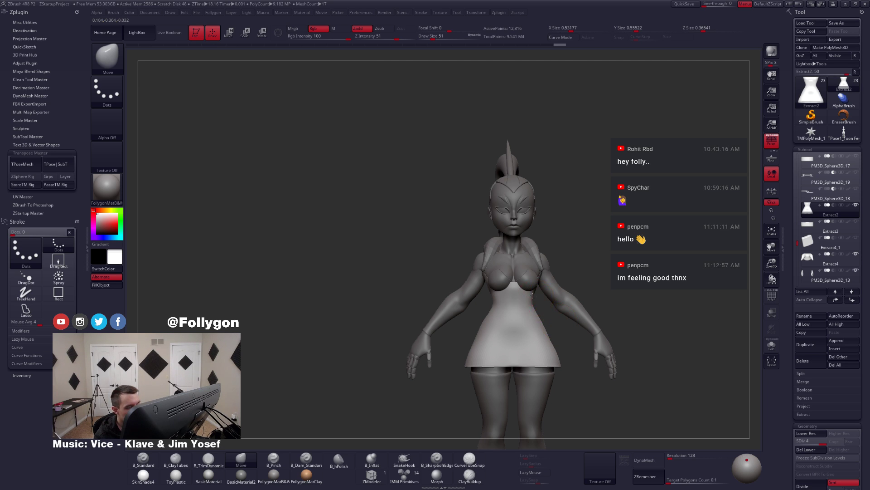
# - Select the Toon Female 2c_6 chest cups, turn off perspective and lower the cups to subdivision level 1
pyautogui.moveTo(532, 295)
pyautogui.mouseDown(button='right')
pyautogui.moveTo(497, 293)
pyautogui.moveTo(562, 287)
pyautogui.moveTo(547, 289)
pyautogui.mouseUp(button='right')
pyautogui.keyDown('alt'); pyautogui.click(536, 281); pyautogui.keyUp('alt')
pyautogui.hotkey('shift', 'd')
pyautogui.click(767, 148)
pyautogui.hotkey('shift', 'd')
pyautogui.hotkey('shift', 'd')
pyautogui.hotkey('shift', 'd')
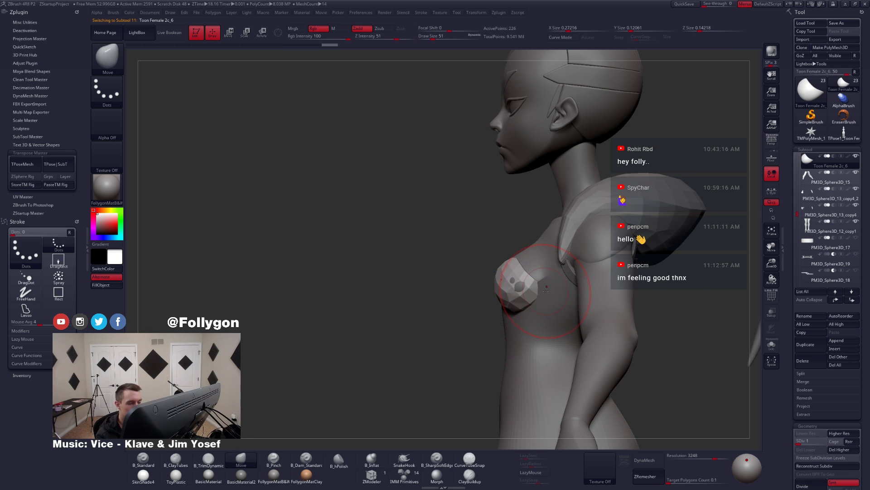
# - Raise the chest cups to subdivision level 5 and adjust their outer edges with the Move brush at draw size 27
pyautogui.press('d')
pyautogui.press('d')
pyautogui.press('d')
pyautogui.press('d')
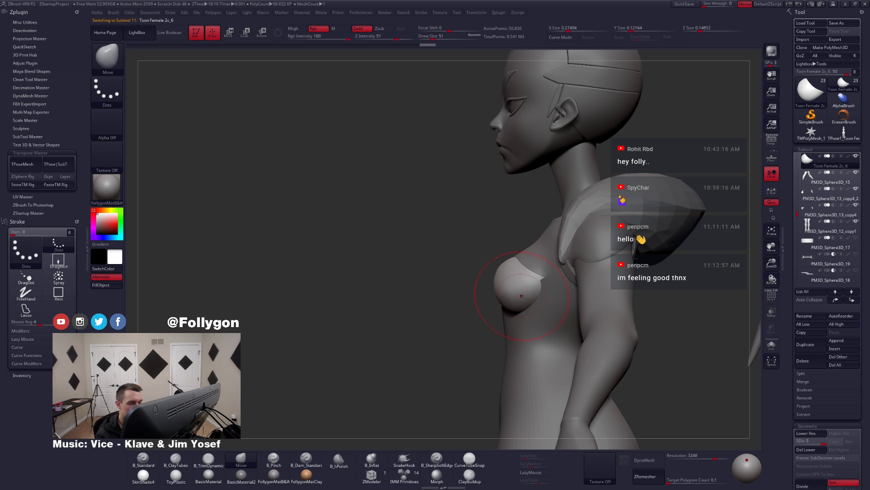
pyautogui.moveTo(556, 282)
pyautogui.mouseDown(button='right')
pyautogui.moveTo(567, 297)
pyautogui.moveTo(560, 309)
pyautogui.moveTo(555, 285)
pyautogui.moveTo(565, 283)
pyautogui.mouseUp(button='right')
pyautogui.press('space')
pyautogui.moveTo(564, 283); pyautogui.dragTo(558, 284)
# - Isolate the chest cups to lower them to subdivision level 2, and extend their outer tips with the Move brush at draw size 35
pyautogui.hotkey('shift', 's')
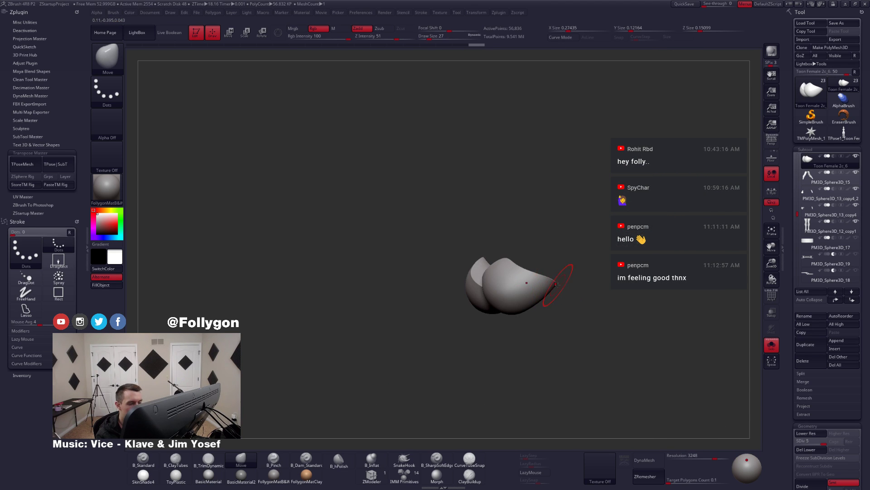
pyautogui.hotkey('shift', 'd')
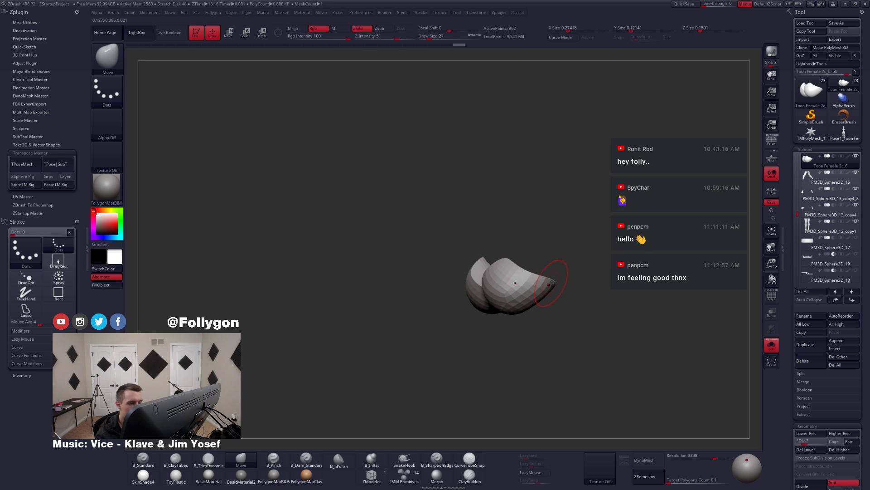
pyautogui.hotkey('shift', 's')
pyautogui.press('space')
pyautogui.moveTo(553, 282); pyautogui.dragTo(556, 282)
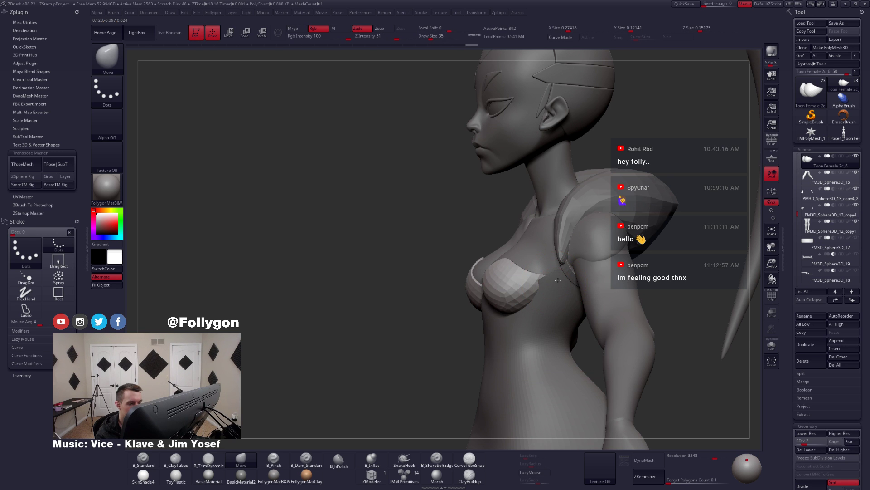
pyautogui.moveTo(547, 322)
pyautogui.keyDown('alt'); pyautogui.mouseDown(button='right')
pyautogui.moveTo(553, 354)
pyautogui.moveTo(534, 352)
pyautogui.mouseUp(button='right'); pyautogui.keyUp('alt')
# - Reshape the upper edges of the chest cups with the Move brush at draw size 31
pyautogui.press('space')
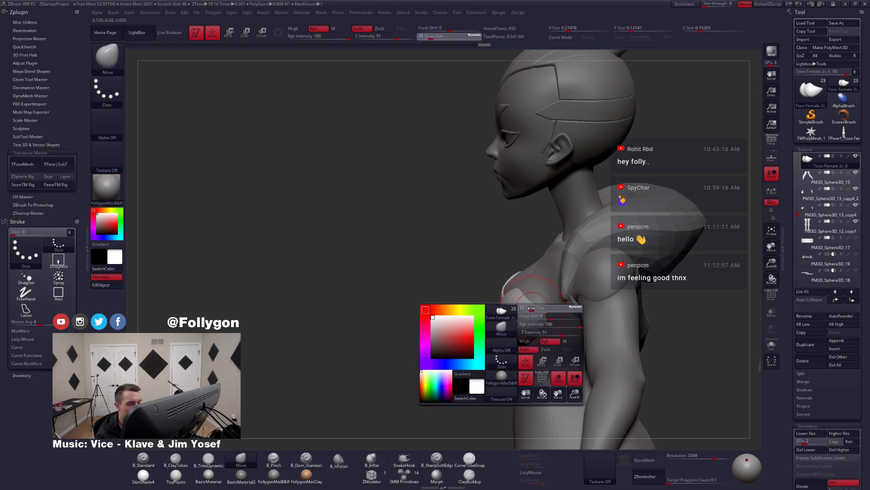
pyautogui.moveTo(535, 316); pyautogui.dragTo(531, 315)
pyautogui.moveTo(528, 325)
pyautogui.mouseDown(button='right')
pyautogui.moveTo(533, 303)
pyautogui.moveTo(528, 309)
pyautogui.moveTo(550, 325)
pyautogui.mouseUp(button='right')
pyautogui.moveTo(524, 292)
pyautogui.mouseDown(button='right')
pyautogui.moveTo(494, 335)
pyautogui.moveTo(485, 329)
pyautogui.mouseUp(button='right')
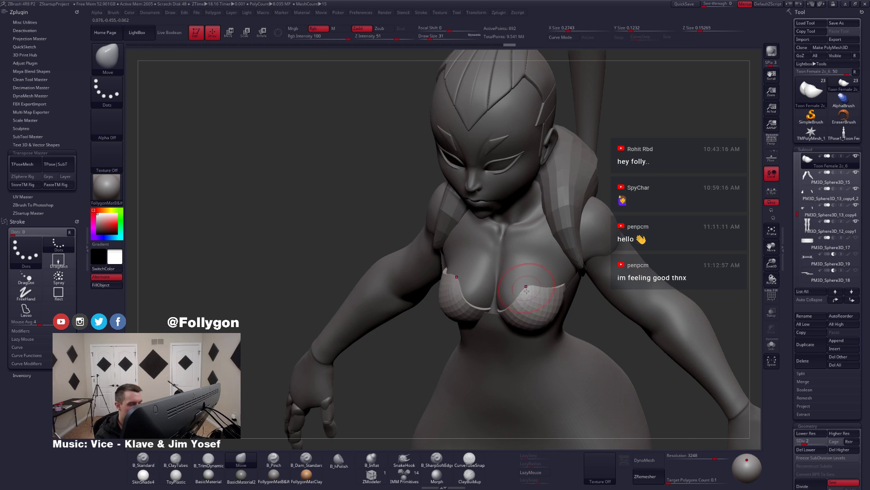
pyautogui.moveTo(526, 291); pyautogui.dragTo(547, 274, button='right')
pyautogui.moveTo(551, 344)
pyautogui.keyDown('ctrl'); pyautogui.mouseDown(button='right')
pyautogui.moveTo(555, 329)
pyautogui.moveTo(535, 338)
pyautogui.moveTo(511, 314)
pyautogui.mouseUp(button='right'); pyautogui.keyUp('ctrl')
# - Refine the chest cups from the side with the Move brush at draw size 41 and raise them to a high subdivision level
pyautogui.press('space')
pyautogui.moveTo(525, 310); pyautogui.dragTo(528, 310)
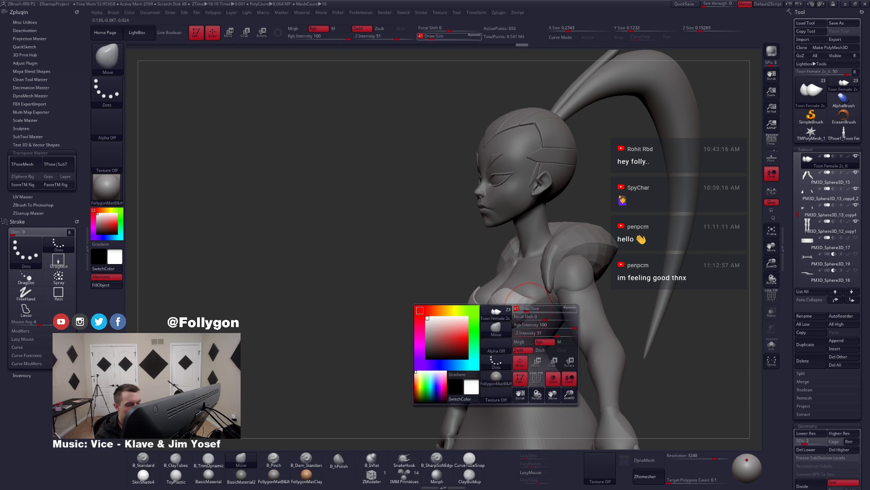
pyautogui.moveTo(522, 310)
pyautogui.mouseDown(button='right')
pyautogui.moveTo(542, 304)
pyautogui.moveTo(536, 312)
pyautogui.mouseUp(button='right')
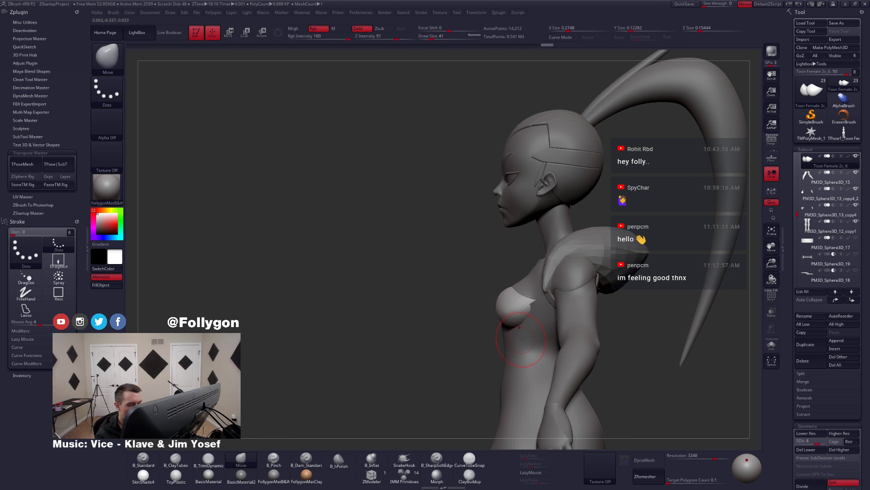
pyautogui.press('d')
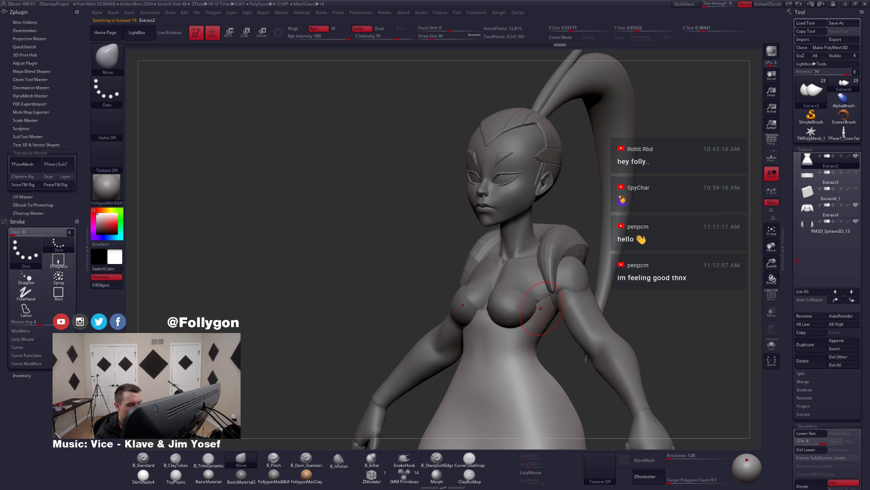
# - Lower the dress to subdivision level 2 and reshape its upper edge under the arm with the Move brush at draw size 41
pyautogui.moveTo(539, 309); pyautogui.dragTo(532, 309, button='right')
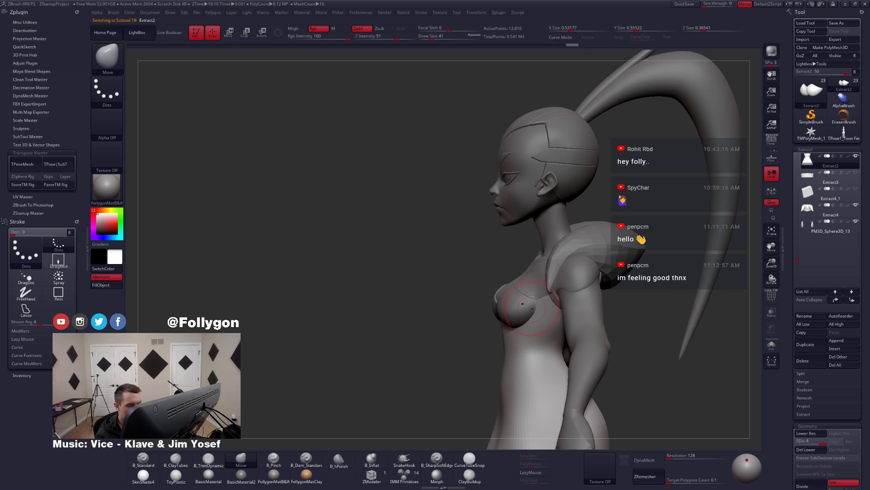
pyautogui.hotkey('shift', 'd')
pyautogui.hotkey('shift', 'd')
pyautogui.hotkey('shift', 'd')
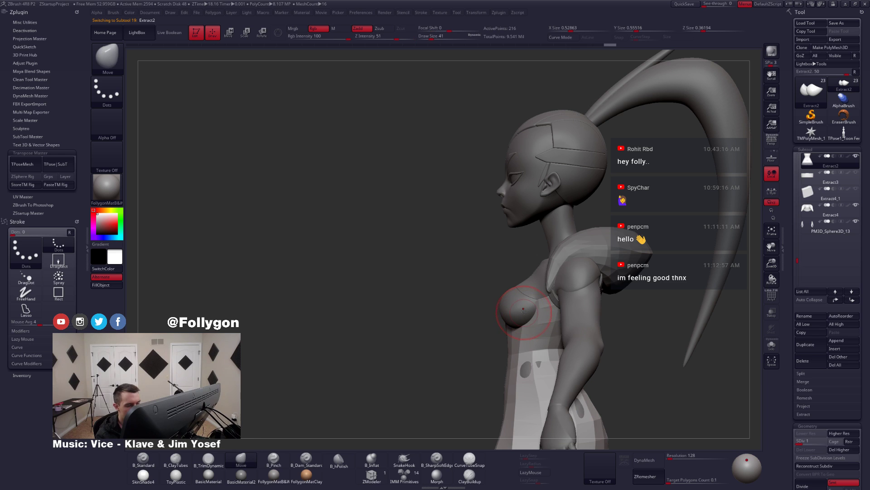
pyautogui.hotkey('alt', 's')
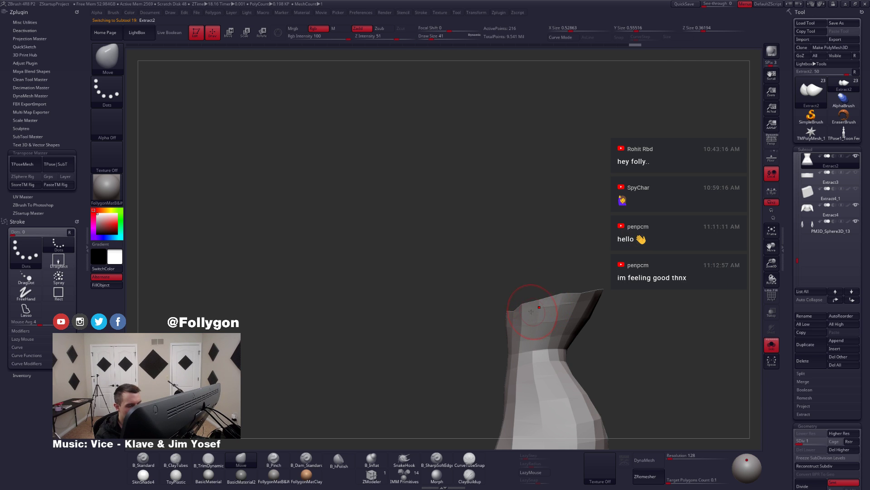
pyautogui.hotkey('alt', 's')
pyautogui.press('d')
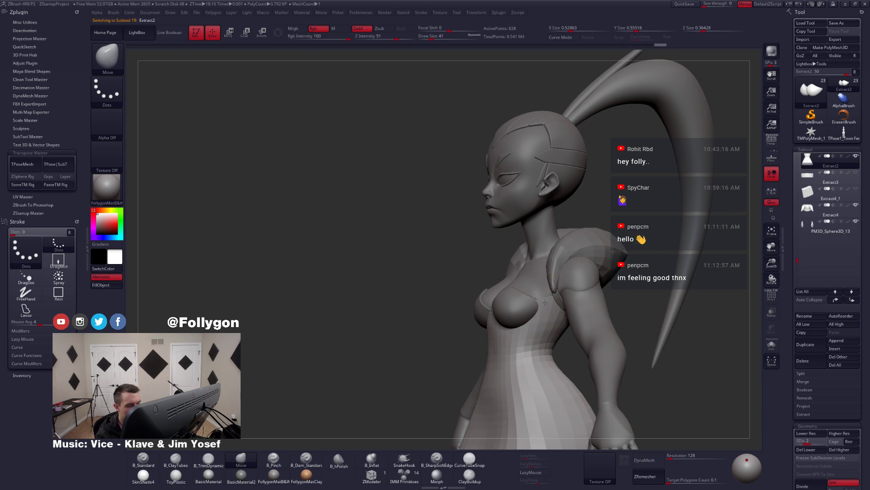
pyautogui.moveTo(498, 302); pyautogui.dragTo(527, 303, button='right')
pyautogui.moveTo(540, 316); pyautogui.dragTo(519, 305)
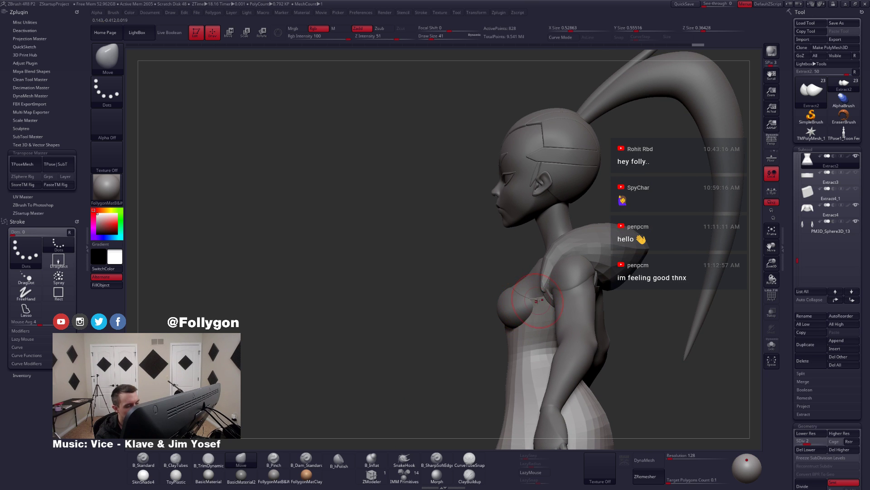
# - Raise the dress back to subdivision level 4
pyautogui.moveTo(536, 300); pyautogui.dragTo(602, 277, button='right')
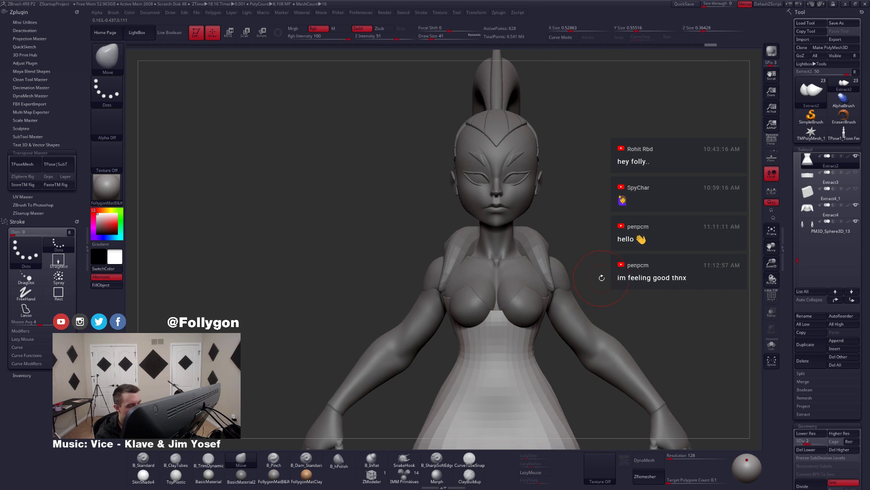
pyautogui.moveTo(521, 338)
pyautogui.mouseDown(button='right')
pyautogui.moveTo(492, 341)
pyautogui.moveTo(547, 316)
pyautogui.moveTo(533, 313)
pyautogui.moveTo(543, 301)
pyautogui.moveTo(518, 305)
pyautogui.moveTo(551, 303)
pyautogui.moveTo(565, 324)
pyautogui.mouseUp(button='right')
pyautogui.press('d')
pyautogui.press('d')
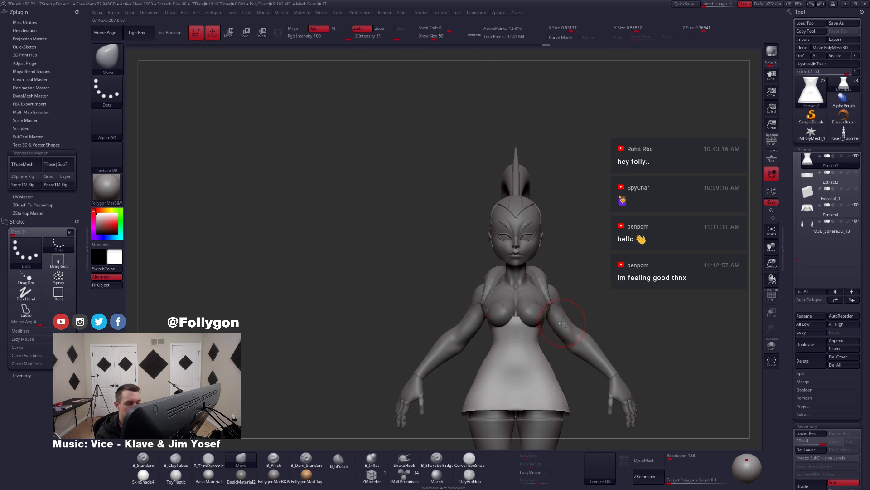
# - Hide the arms and refine the dress's upper edge around the armpit with the Move brush at draw size 27
pyautogui.keyDown('alt'); pyautogui.click(563, 323); pyautogui.keyUp('alt')
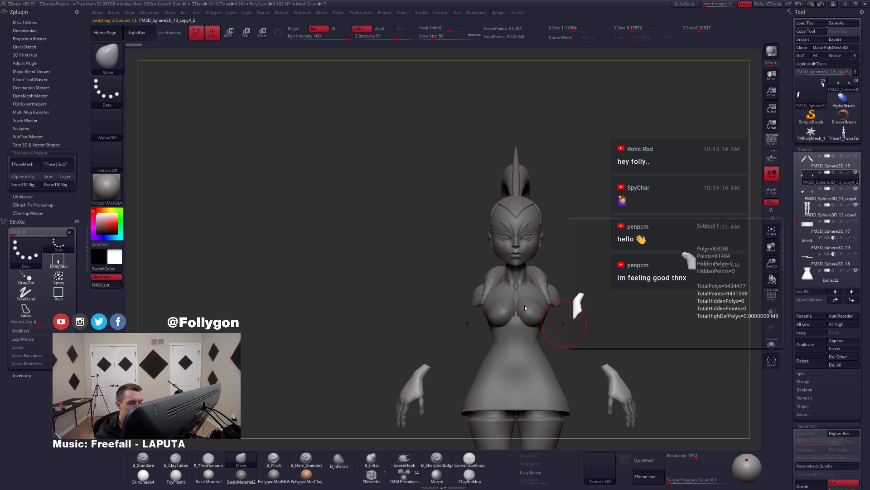
pyautogui.keyDown('alt'); pyautogui.click(521, 335); pyautogui.keyUp('alt')
pyautogui.moveTo(520, 335); pyautogui.dragTo(529, 351, button='right')
pyautogui.press('space')
pyautogui.moveTo(540, 328); pyautogui.dragTo(536, 328)
pyautogui.moveTo(536, 327)
pyautogui.mouseDown(button='right')
pyautogui.moveTo(551, 324)
pyautogui.moveTo(536, 323)
pyautogui.moveTo(523, 362)
pyautogui.moveTo(531, 327)
pyautogui.mouseUp(button='right')
pyautogui.press('space')
pyautogui.moveTo(531, 325); pyautogui.dragTo(526, 324)
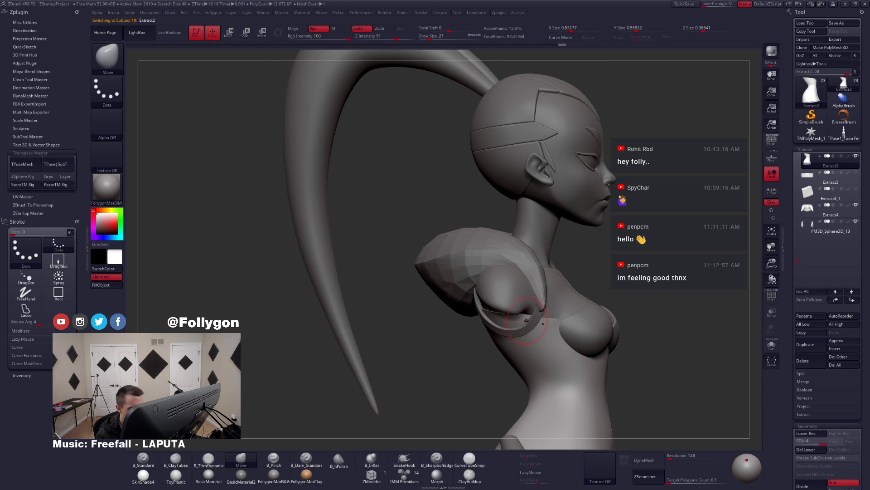
pyautogui.moveTo(526, 320)
pyautogui.mouseDown(button='right')
pyautogui.moveTo(554, 328)
pyautogui.moveTo(501, 328)
pyautogui.moveTo(467, 313)
pyautogui.moveTo(486, 305)
pyautogui.moveTo(504, 325)
pyautogui.moveTo(514, 317)
pyautogui.mouseUp(button='right')
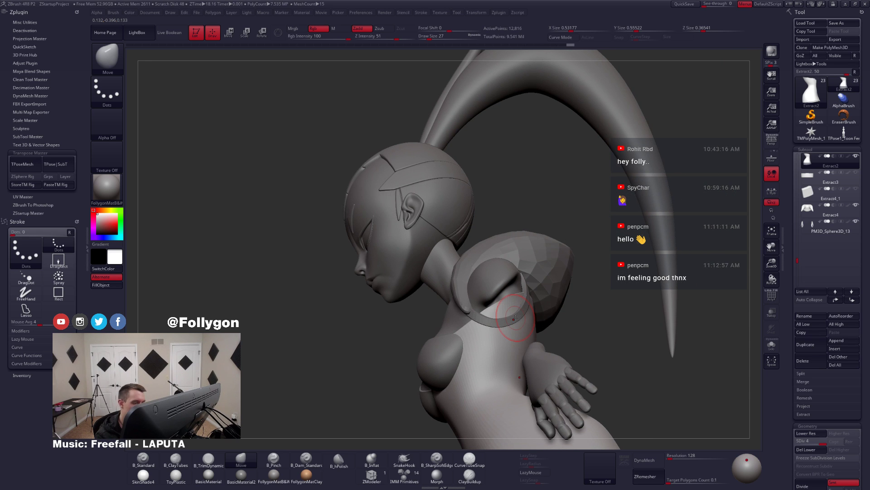
pyautogui.moveTo(499, 347); pyautogui.dragTo(567, 281, button='right')
pyautogui.keyDown('alt'); pyautogui.click(572, 278); pyautogui.keyUp('alt')
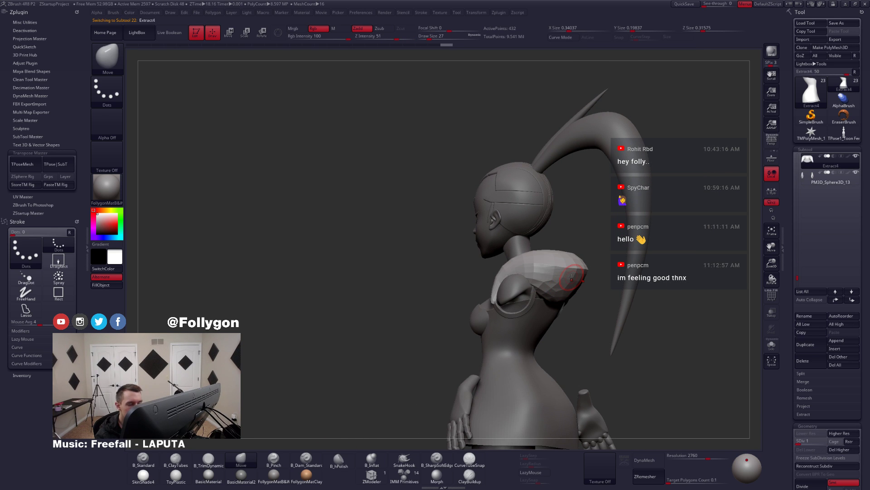
pyautogui.keyDown('alt'); pyautogui.click(525, 320); pyautogui.keyUp('alt')
pyautogui.moveTo(499, 324)
pyautogui.mouseDown(button='right')
pyautogui.moveTo(533, 333)
pyautogui.moveTo(528, 308)
pyautogui.moveTo(538, 329)
pyautogui.moveTo(540, 306)
pyautogui.moveTo(583, 298)
pyautogui.mouseUp(button='right')
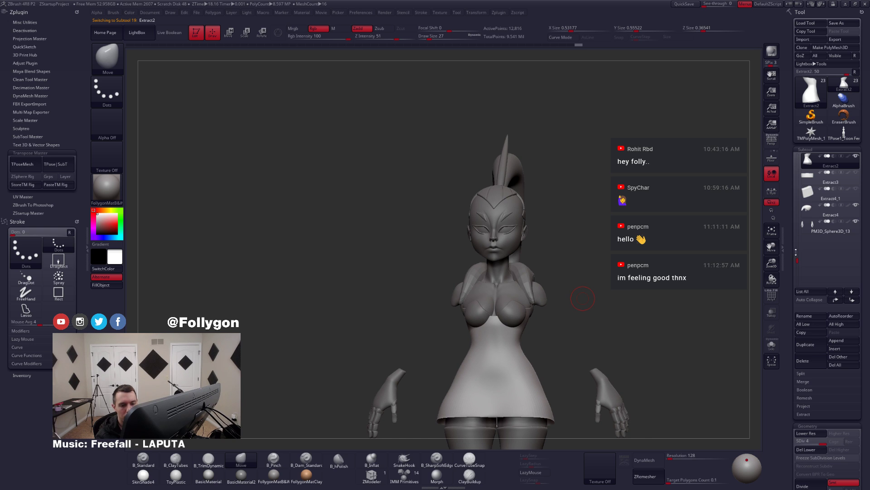
# - Make the arms visible again and reselect the dress as the active subtool
pyautogui.moveTo(796, 251); pyautogui.dragTo(797, 224)
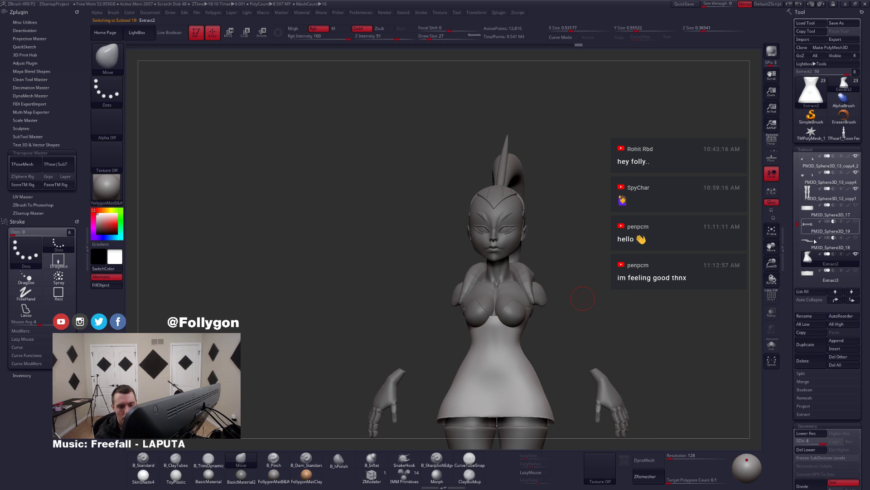
pyautogui.moveTo(798, 223); pyautogui.dragTo(798, 199)
pyautogui.click(810, 215)
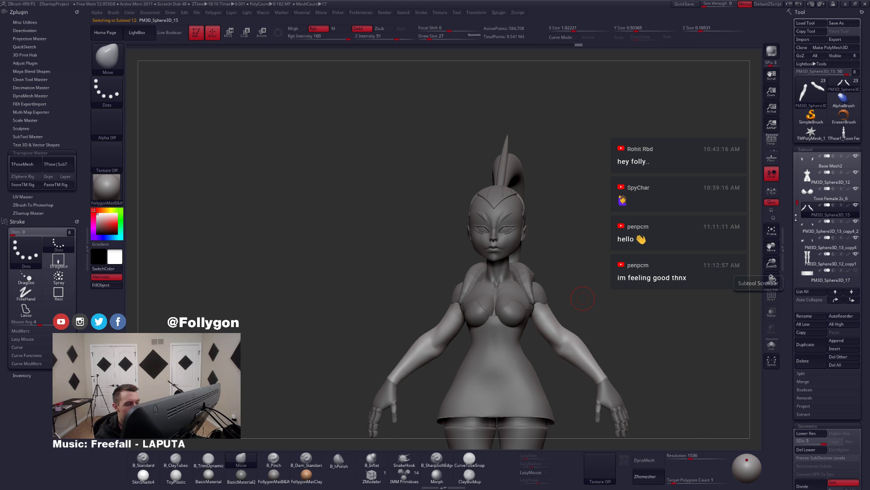
pyautogui.keyDown('alt'); pyautogui.moveTo(590, 356); pyautogui.dragTo(537, 321); pyautogui.keyUp('alt')
pyautogui.keyDown('alt'); pyautogui.click(515, 338); pyautogui.keyUp('alt')
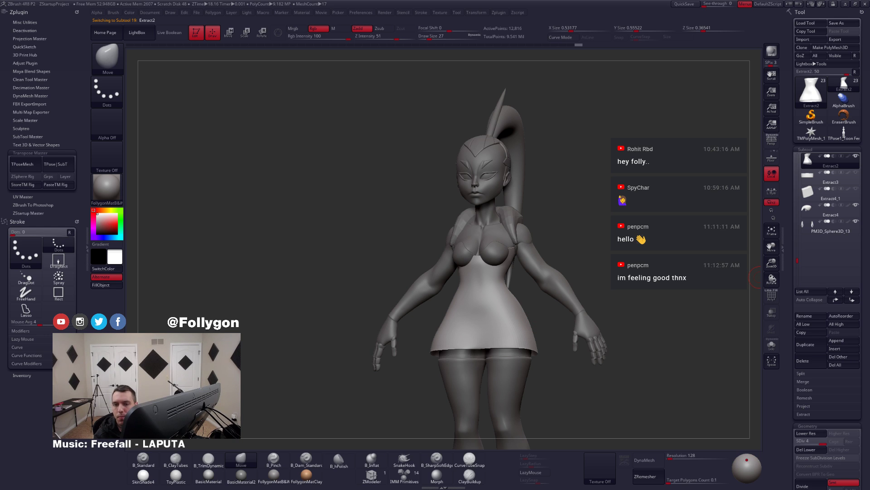
# - Turn on the polyframe display and isolate the dress
pyautogui.moveTo(587, 298); pyautogui.dragTo(569, 272)
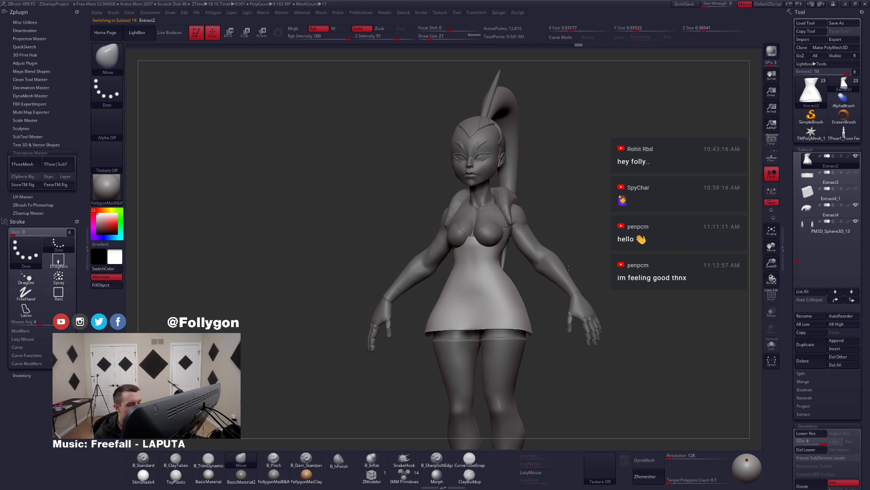
pyautogui.hotkey('shift', 'f')
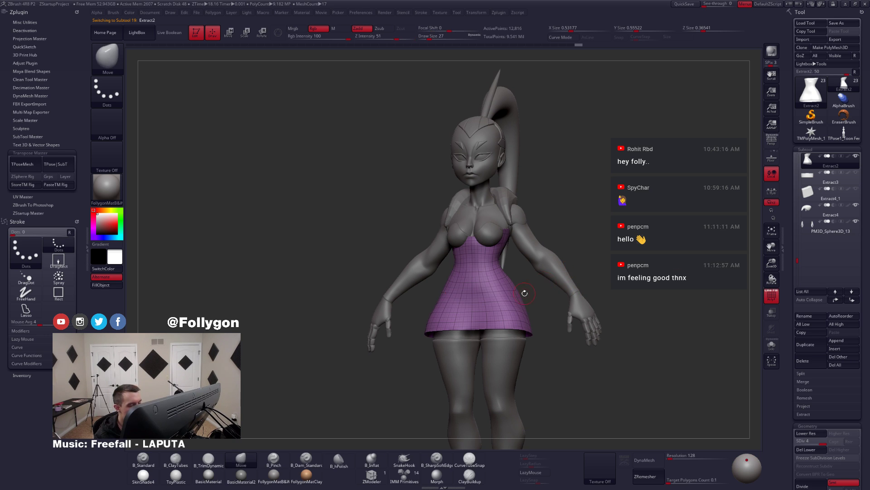
pyautogui.keyDown('shift'); pyautogui.moveTo(525, 293); pyautogui.dragTo(529, 301); pyautogui.keyUp('shift')
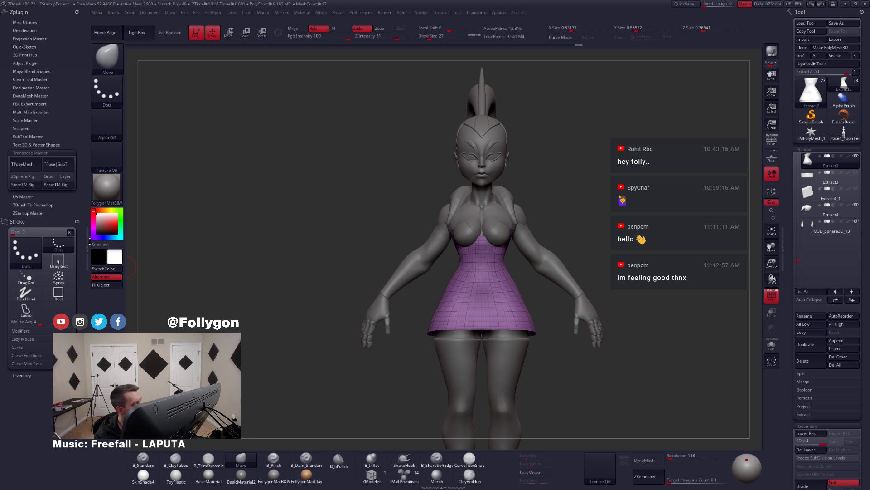
pyautogui.hotkey('alt', 's')
# - Check the isolated dress's inner and outer faces by switching double-sided display off and back on
pyautogui.moveTo(454, 229); pyautogui.dragTo(504, 239)
pyautogui.hotkey('ctrl', 'space')
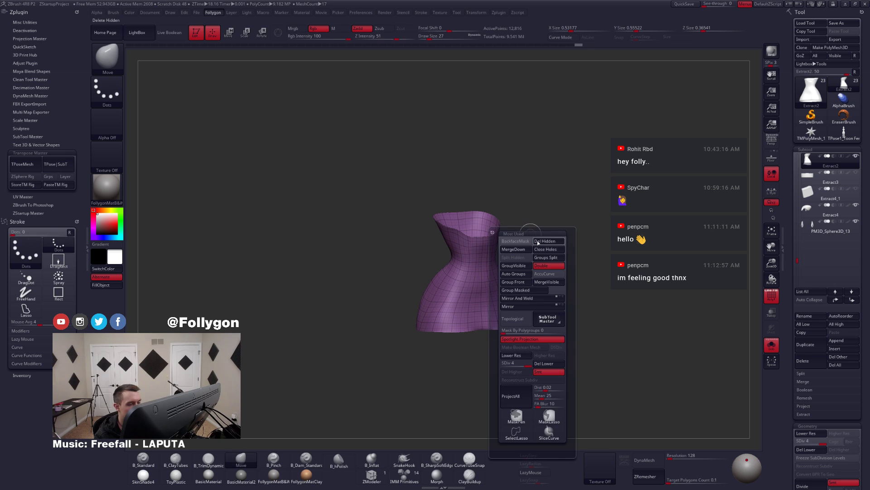
pyautogui.click(547, 268)
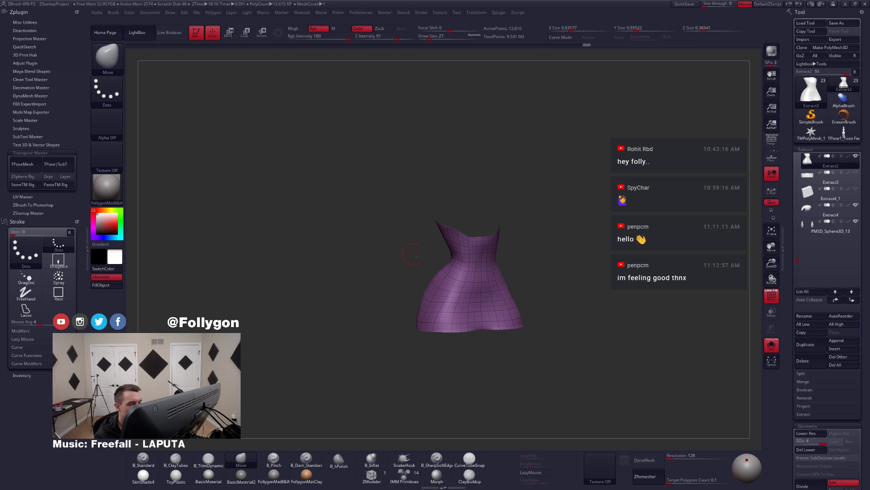
pyautogui.moveTo(535, 290); pyautogui.dragTo(475, 258)
pyautogui.hotkey('ctrl', 'space')
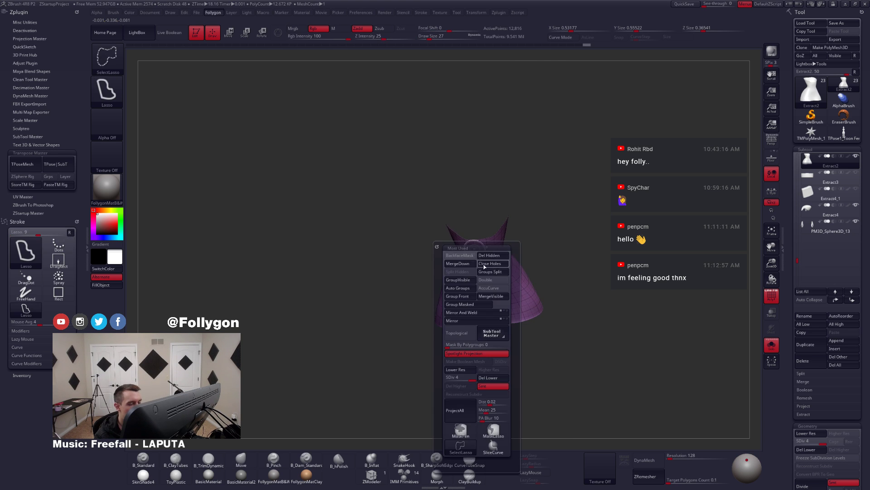
pyautogui.click(492, 281)
# - Delete the dress's subdivision levels above level 1 and select the ZModeler brush
pyautogui.keyDown('shift'); pyautogui.moveTo(479, 238); pyautogui.dragTo(491, 289, button='right'); pyautogui.keyUp('shift')
pyautogui.hotkey('shift', 'd')
pyautogui.hotkey('shift', 'd')
pyautogui.hotkey('shift', 'd')
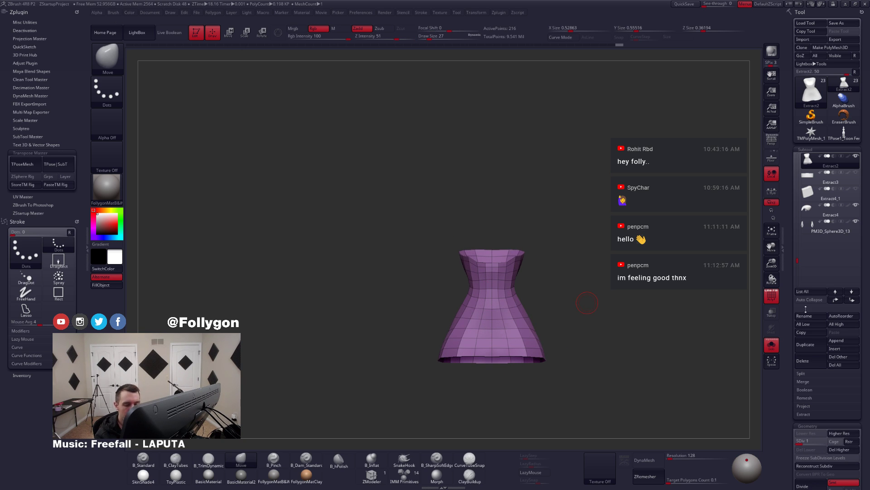
pyautogui.moveTo(805, 308); pyautogui.dragTo(812, 272)
pyautogui.click(844, 337)
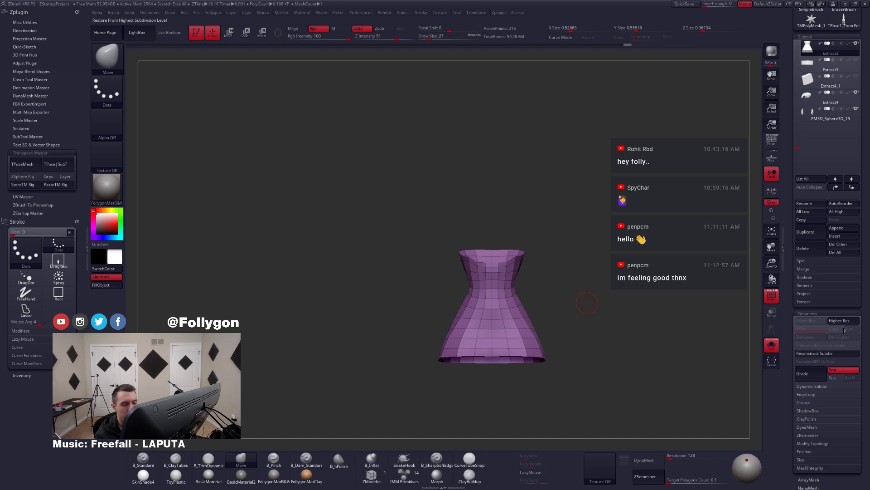
pyautogui.keyDown('alt'); pyautogui.moveTo(542, 320); pyautogui.dragTo(561, 339); pyautogui.keyUp('alt')
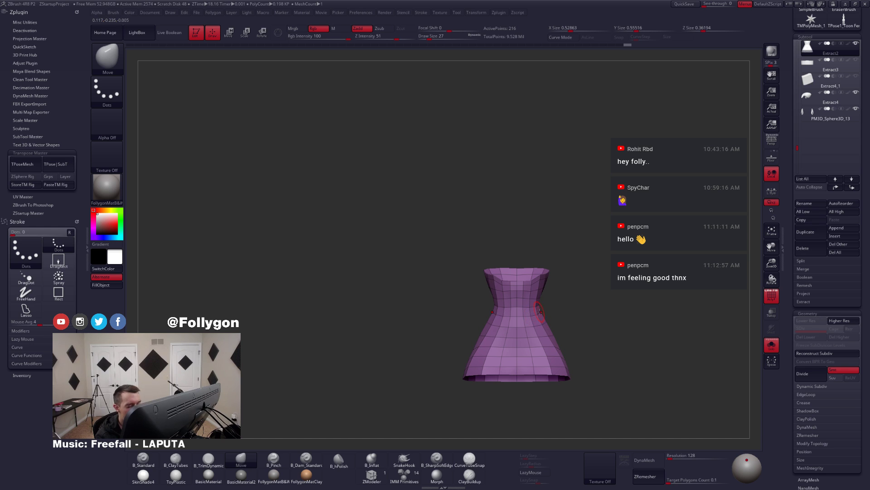
pyautogui.click(372, 473)
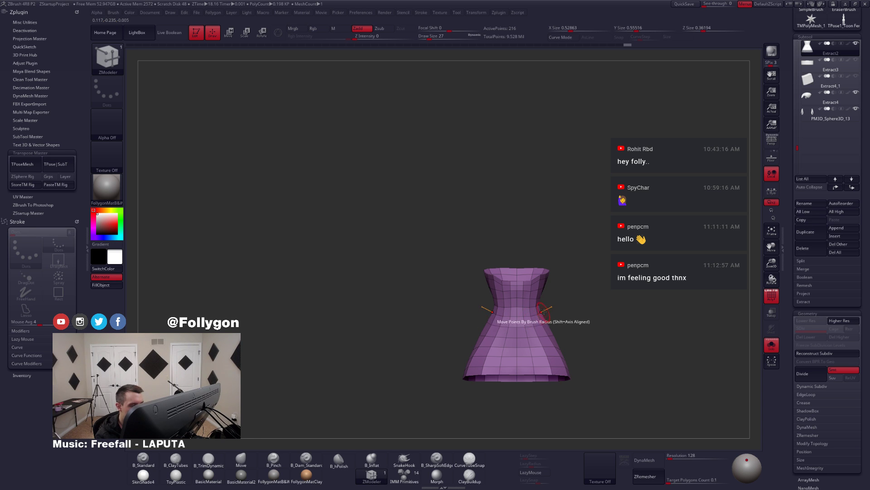
# - Try to extract a thickened shell from the fully masked dress with a thickness of 0.02
pyautogui.moveTo(567, 328)
pyautogui.mouseDown()
pyautogui.moveTo(552, 370)
pyautogui.moveTo(505, 352)
pyautogui.moveTo(528, 327)
pyautogui.moveTo(544, 354)
pyautogui.moveTo(537, 316)
pyautogui.mouseUp()
pyautogui.keyDown('ctrl'); pyautogui.click(596, 308); pyautogui.keyUp('ctrl')
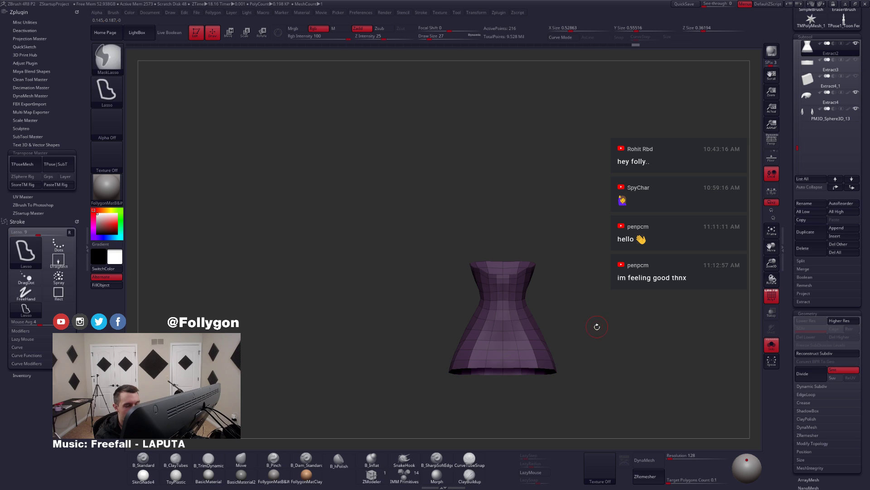
pyautogui.keyDown('ctrl'); pyautogui.click(586, 327); pyautogui.keyUp('ctrl')
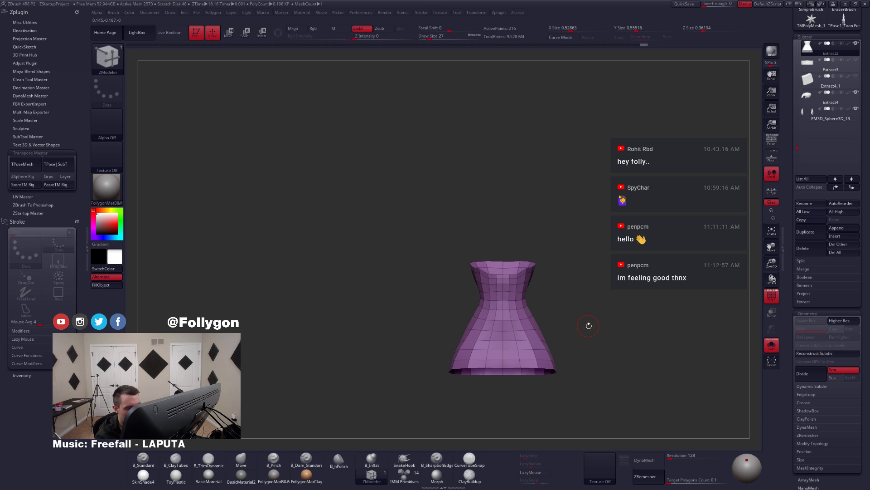
pyautogui.moveTo(588, 325); pyautogui.dragTo(544, 291)
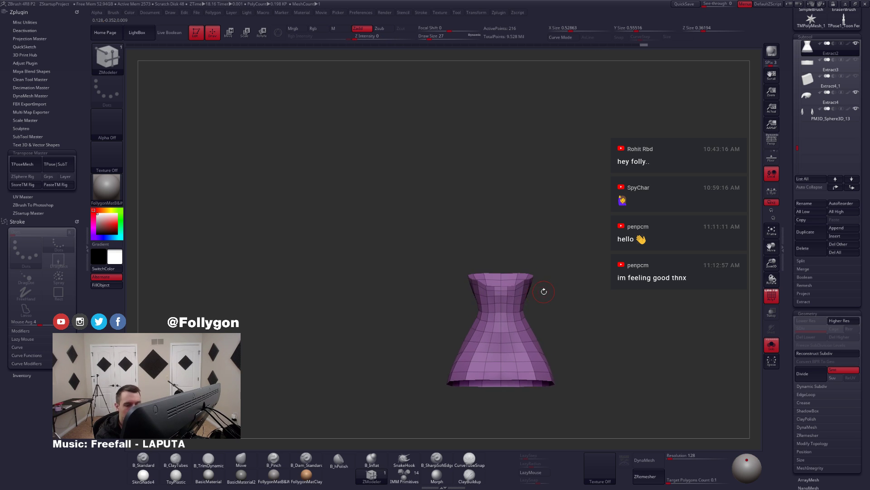
pyautogui.keyDown('ctrl'); pyautogui.click(681, 286); pyautogui.keyUp('ctrl')
pyautogui.click(808, 301)
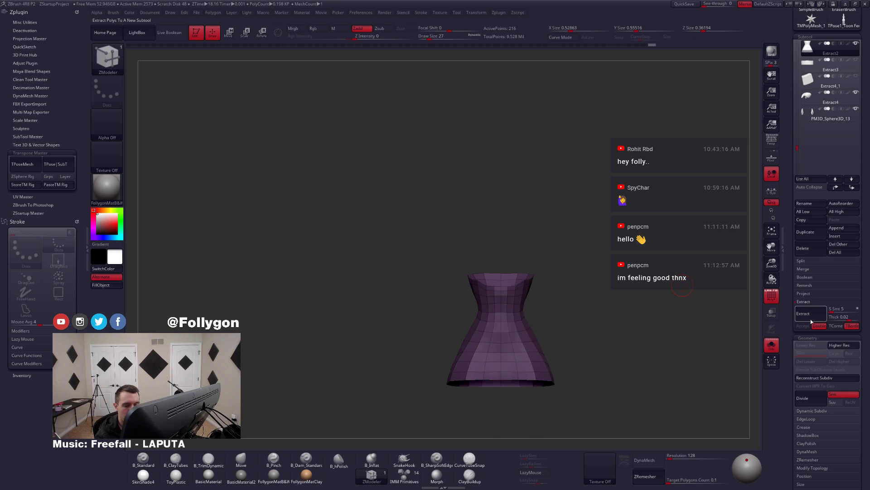
pyautogui.click(812, 318)
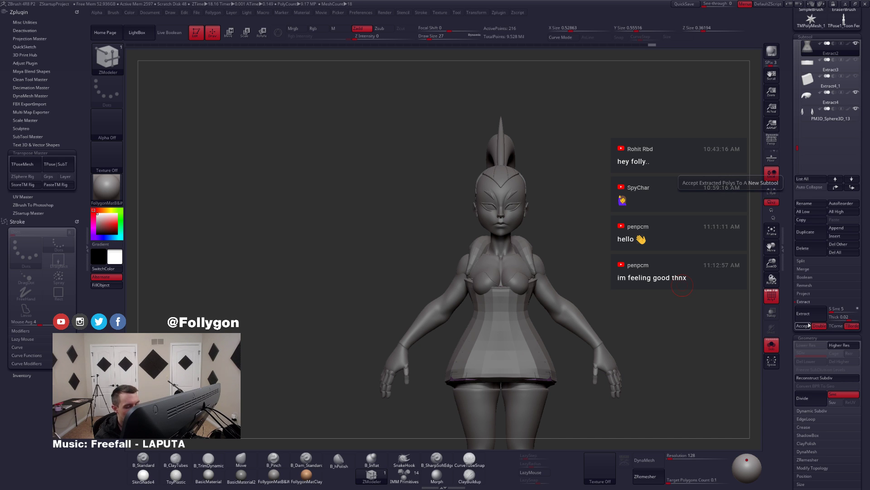
pyautogui.click(809, 325)
pyautogui.moveTo(538, 322)
pyautogui.mouseDown()
pyautogui.moveTo(536, 332)
pyautogui.moveTo(546, 310)
pyautogui.mouseUp()
# - Extrude the whole isolated dress into a thin shell using ZModeler's Extrude polygon action with the Island target
pyautogui.hotkey('alt', 's')
pyautogui.moveTo(522, 314)
pyautogui.keyDown('alt'); pyautogui.mouseDown(button='right')
pyautogui.moveTo(534, 347)
pyautogui.moveTo(527, 304)
pyautogui.moveTo(532, 313)
pyautogui.mouseUp(button='right'); pyautogui.keyUp('alt')
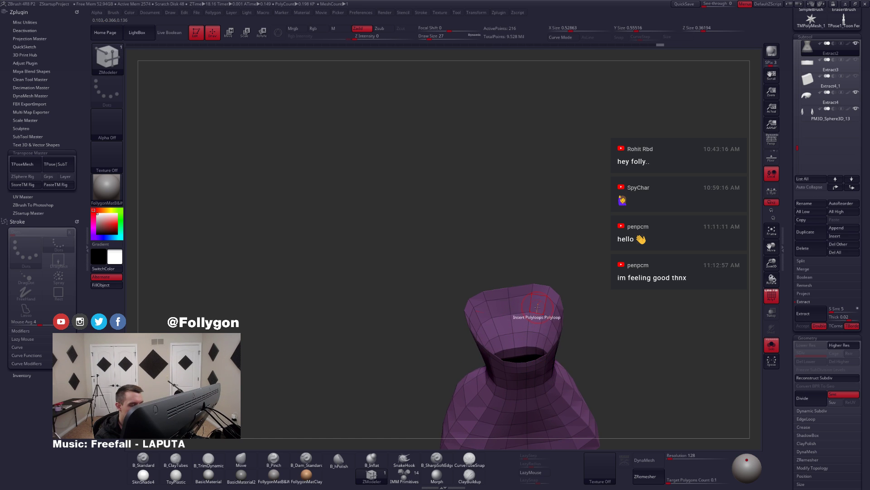
pyautogui.press('space')
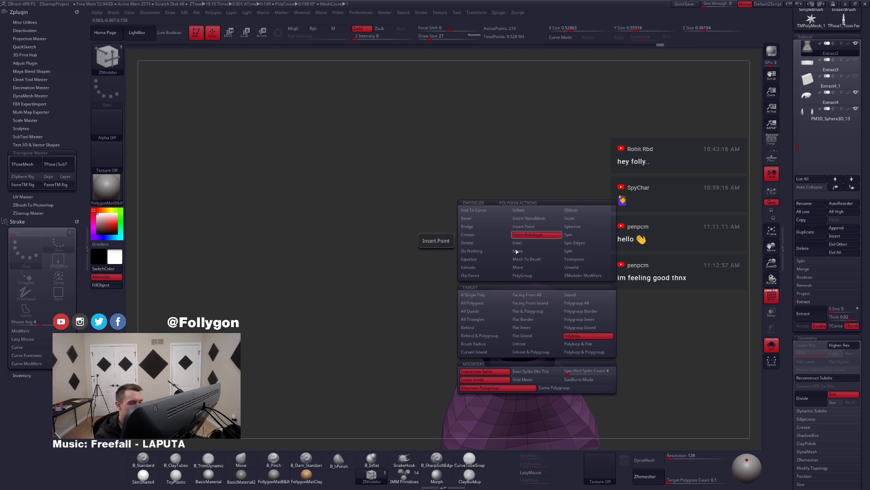
pyautogui.click(483, 267)
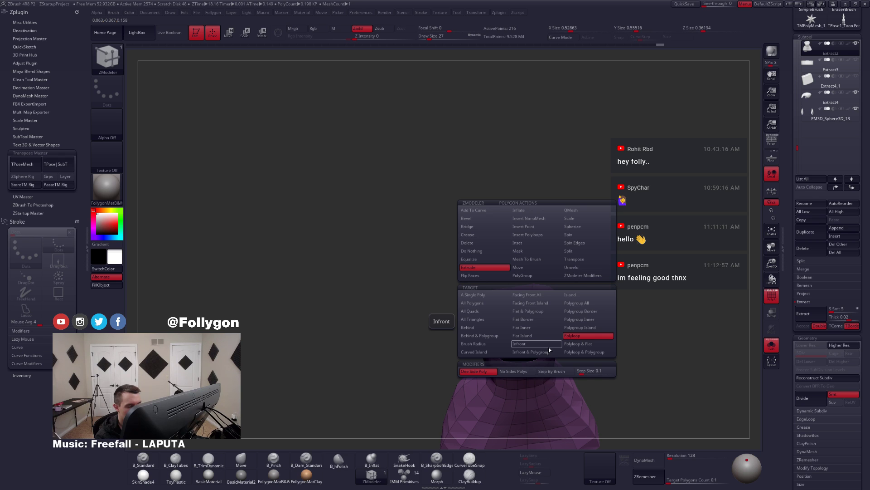
pyautogui.click(577, 296)
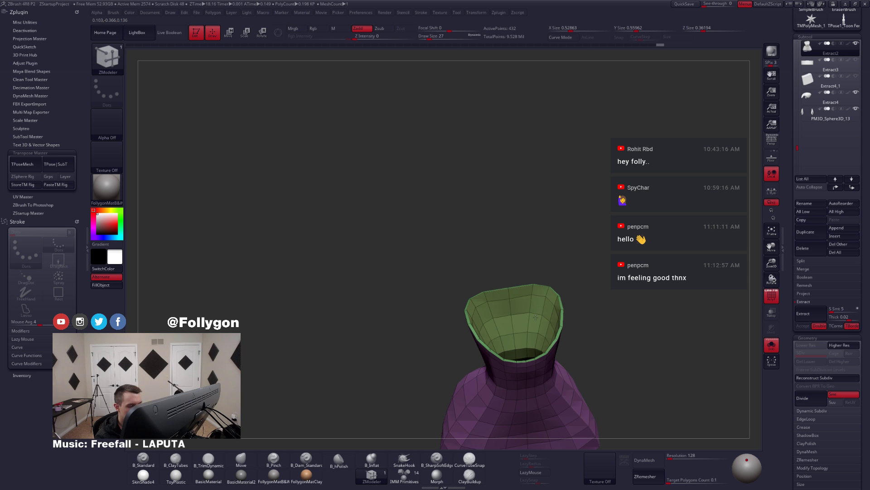
pyautogui.click(536, 318)
# - Set ZModeler's edge action to Crease with the EdgeLoop Complete target and compare the dress before and after the shell extrusion
pyautogui.moveTo(536, 319); pyautogui.dragTo(549, 268, button='right')
pyautogui.keyDown('alt'); pyautogui.moveTo(553, 375); pyautogui.dragTo(550, 303, button='right'); pyautogui.keyUp('alt')
pyautogui.press('space')
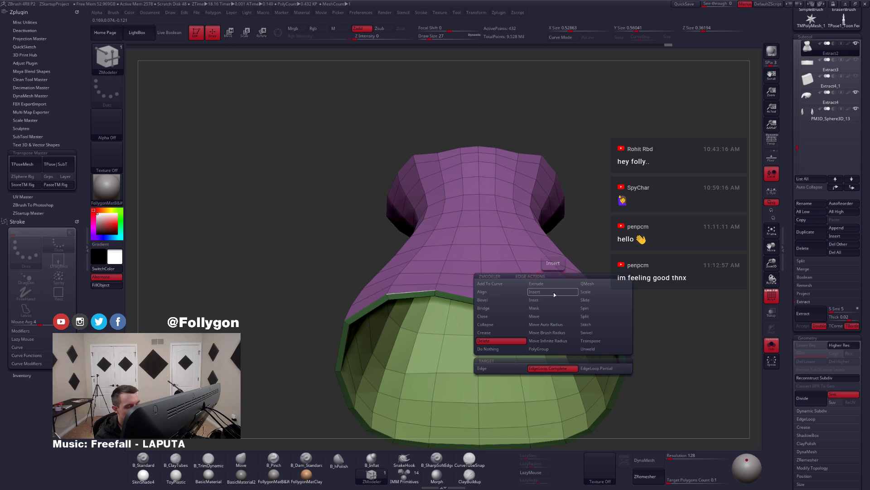
pyautogui.click(512, 335)
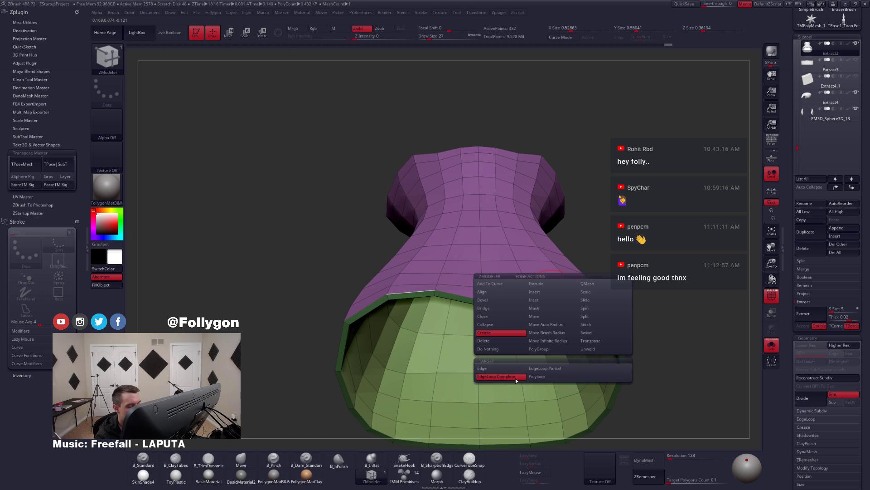
pyautogui.hotkey('ctrl', 'z')
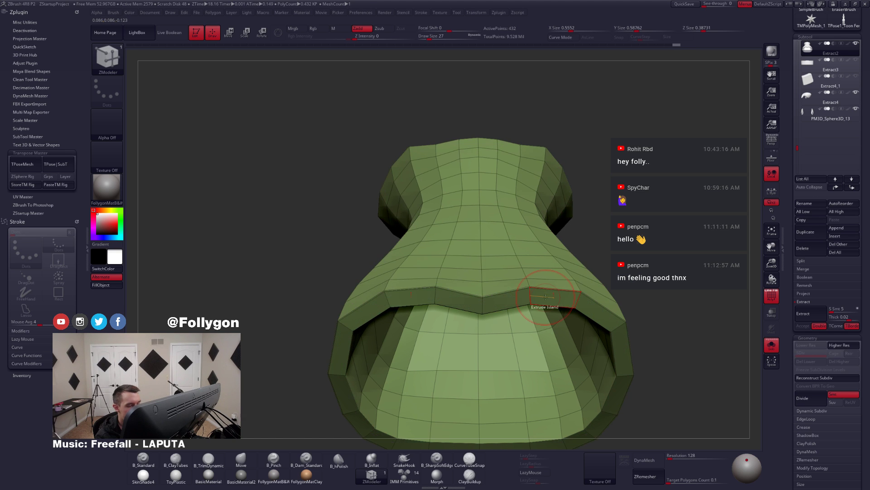
pyautogui.hotkey('ctrl', 'z')
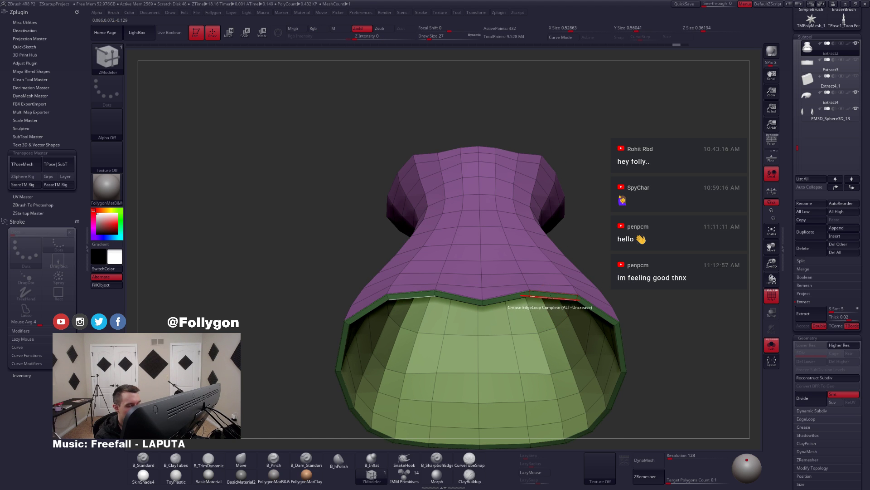
pyautogui.hotkey('ctrl', 'z')
pyautogui.hotkey('ctrl', 'shift', 'z')
# - Set ZModeler's polygon action to Do Nothing, crease the complete edge loop around the dress's hem, and check the crease with dynamic subdivision
pyautogui.press('space')
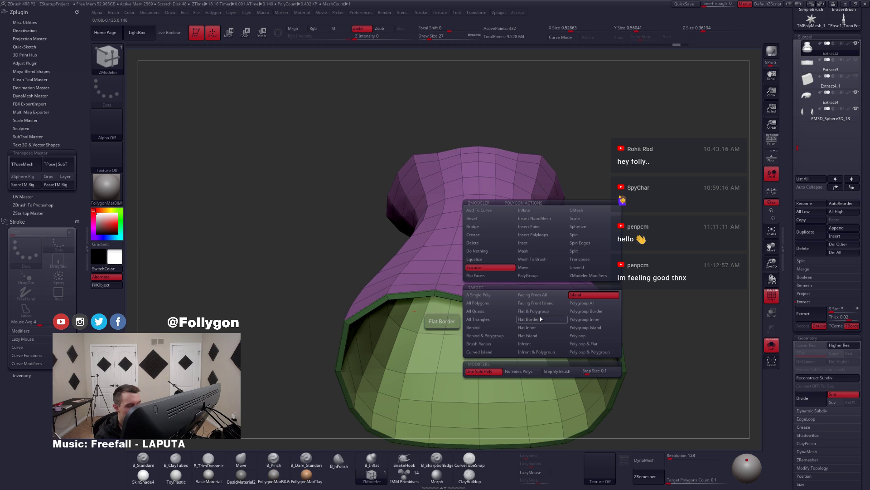
pyautogui.click(489, 253)
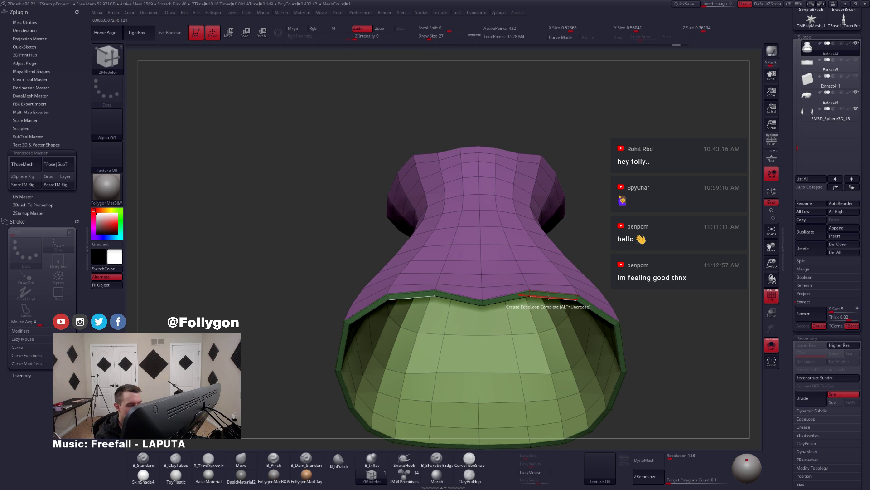
pyautogui.click(549, 297)
pyautogui.press('d')
pyautogui.keyDown('ctrl'); pyautogui.moveTo(549, 333); pyautogui.dragTo(538, 478, button='right'); pyautogui.keyUp('ctrl')
pyautogui.moveTo(537, 286); pyautogui.dragTo(523, 346, button='right')
pyautogui.hotkey('shift', 'd')
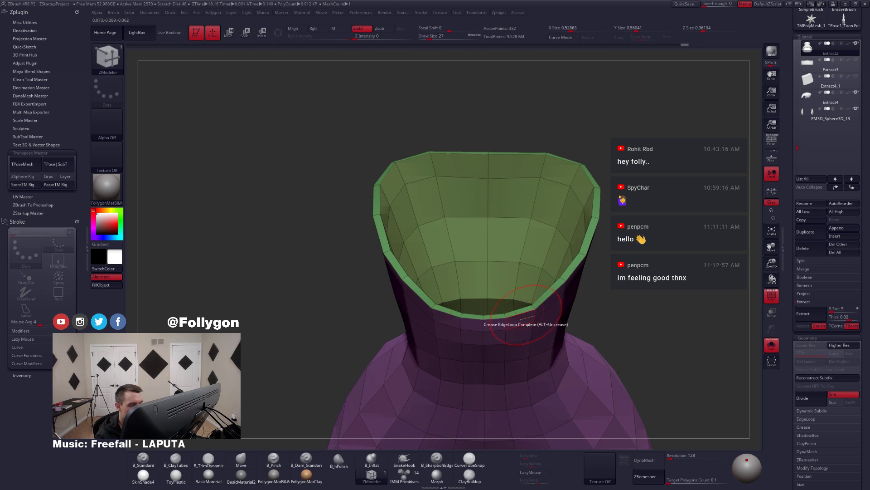
pyautogui.moveTo(526, 315); pyautogui.dragTo(524, 319, button='right')
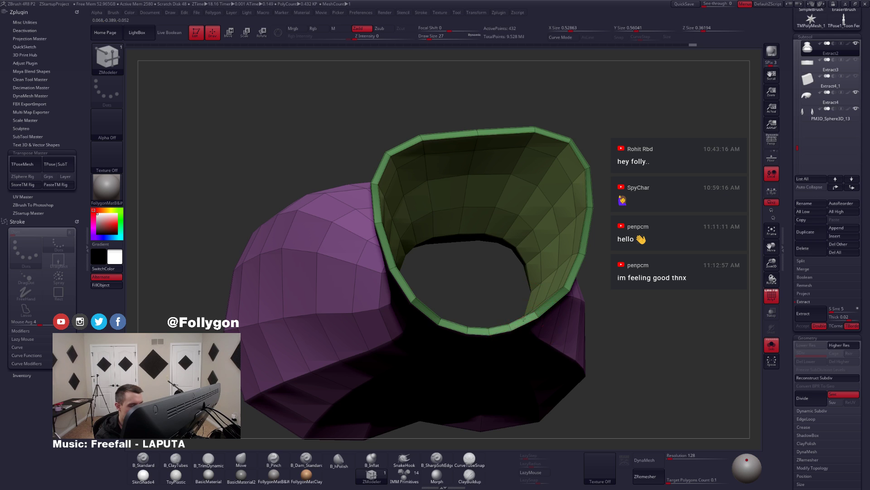
# - Display the dress smoothed with dynamic subdivision and no polyframe, and bring the rest of the character back into view
pyautogui.press('d')
pyautogui.keyDown('ctrl'); pyautogui.moveTo(585, 360); pyautogui.dragTo(581, 318, button='right'); pyautogui.keyUp('ctrl')
pyautogui.hotkey('shift', 'f')
pyautogui.moveTo(582, 380)
pyautogui.mouseDown(button='right')
pyautogui.moveTo(564, 304)
pyautogui.moveTo(578, 331)
pyautogui.mouseUp(button='right')
pyautogui.hotkey('alt', 's')
# - Select the Move brush and nudge the dress's upper edge beside the armpit, reducing the draw size to 54
pyautogui.press('b')
pyautogui.press('m')
pyautogui.press('v')
pyautogui.press('space')
pyautogui.moveTo(527, 319); pyautogui.dragTo(535, 319)
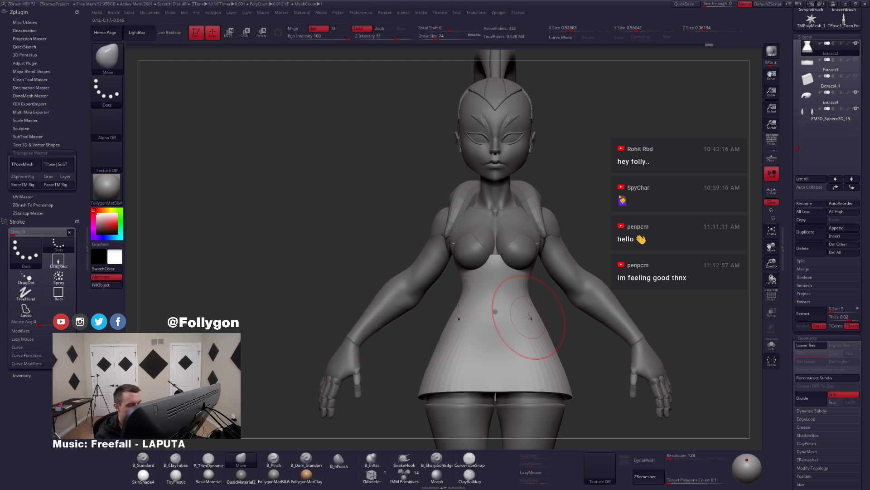
pyautogui.moveTo(516, 339); pyautogui.dragTo(600, 336, button='right')
pyautogui.moveTo(496, 322); pyautogui.dragTo(555, 324, button='right')
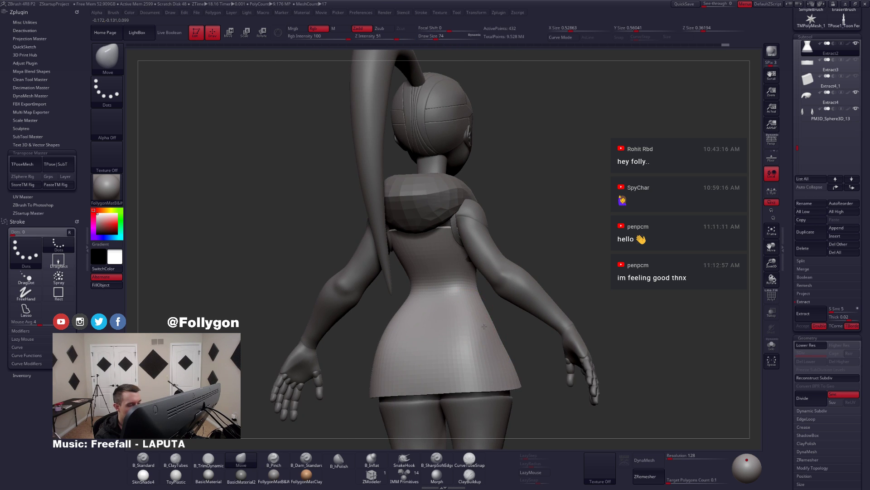
pyautogui.moveTo(484, 326)
pyautogui.mouseDown(button='right')
pyautogui.moveTo(500, 301)
pyautogui.moveTo(518, 318)
pyautogui.moveTo(539, 302)
pyautogui.moveTo(535, 316)
pyautogui.mouseUp(button='right')
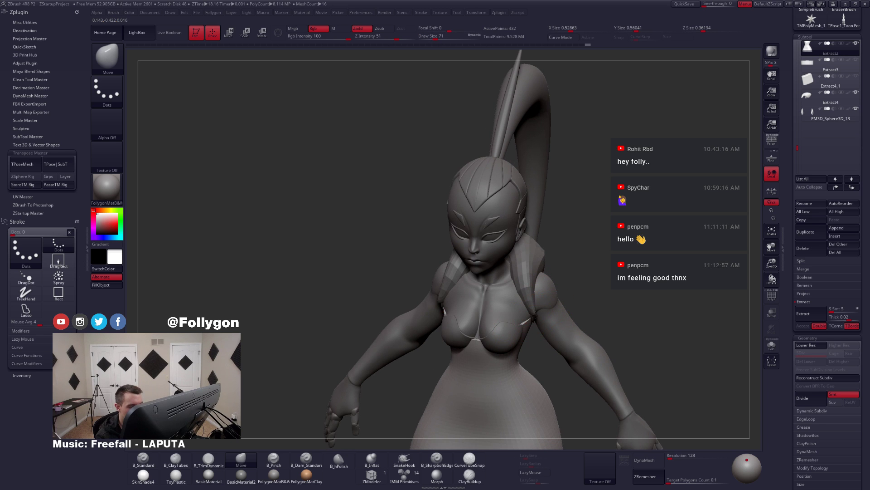
pyautogui.moveTo(534, 317); pyautogui.dragTo(537, 320)
pyautogui.press('space')
pyautogui.moveTo(542, 322); pyautogui.dragTo(538, 323)
# - Hide the arms, reselect the dress, and adjust its upper edge below the shoulder using the Move brush at draw size 44
pyautogui.keyDown('alt'); pyautogui.click(566, 321); pyautogui.keyUp('alt')
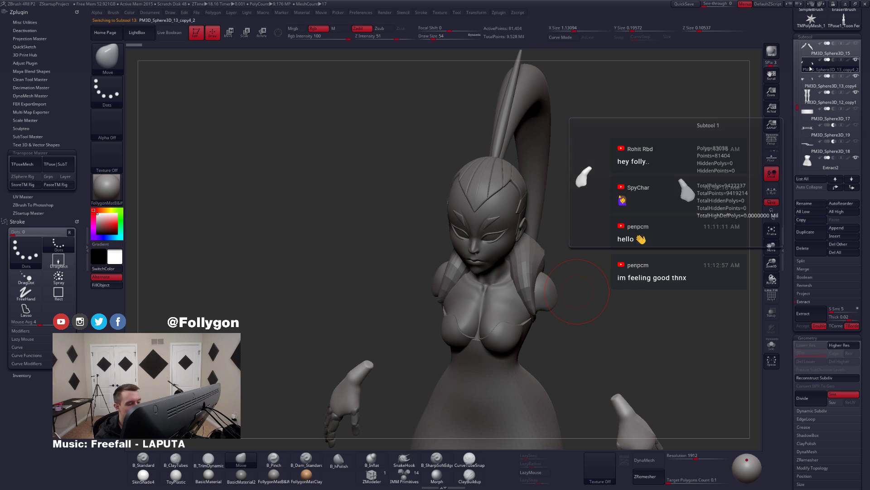
pyautogui.keyDown('alt'); pyautogui.click(513, 353); pyautogui.keyUp('alt')
pyautogui.moveTo(585, 337)
pyautogui.mouseDown()
pyautogui.moveTo(501, 338)
pyautogui.moveTo(524, 349)
pyautogui.mouseUp()
pyautogui.press('space')
pyautogui.moveTo(559, 337); pyautogui.dragTo(596, 328)
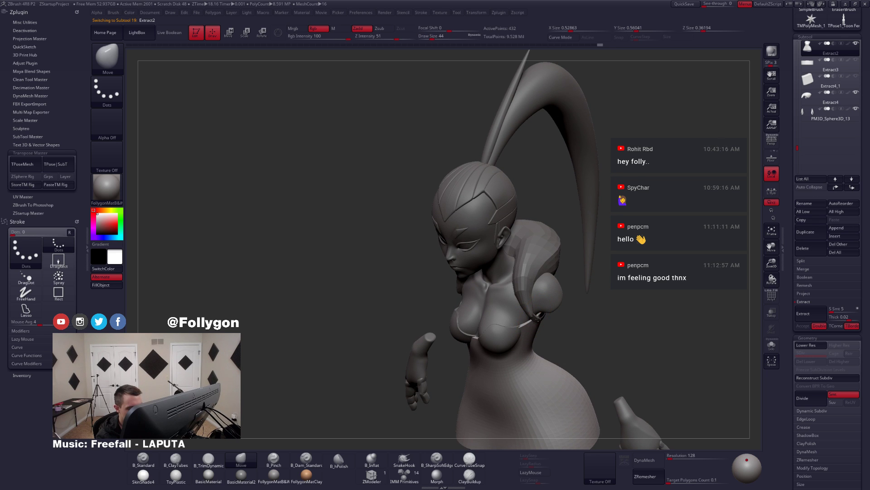
pyautogui.moveTo(538, 318); pyautogui.dragTo(540, 316)
pyautogui.moveTo(590, 325)
pyautogui.mouseDown()
pyautogui.moveTo(542, 320)
pyautogui.moveTo(539, 310)
pyautogui.moveTo(558, 300)
pyautogui.moveTo(589, 319)
pyautogui.moveTo(553, 322)
pyautogui.moveTo(558, 349)
pyautogui.mouseUp()
pyautogui.keyDown('alt'); pyautogui.moveTo(559, 381); pyautogui.dragTo(532, 328); pyautogui.keyUp('alt')
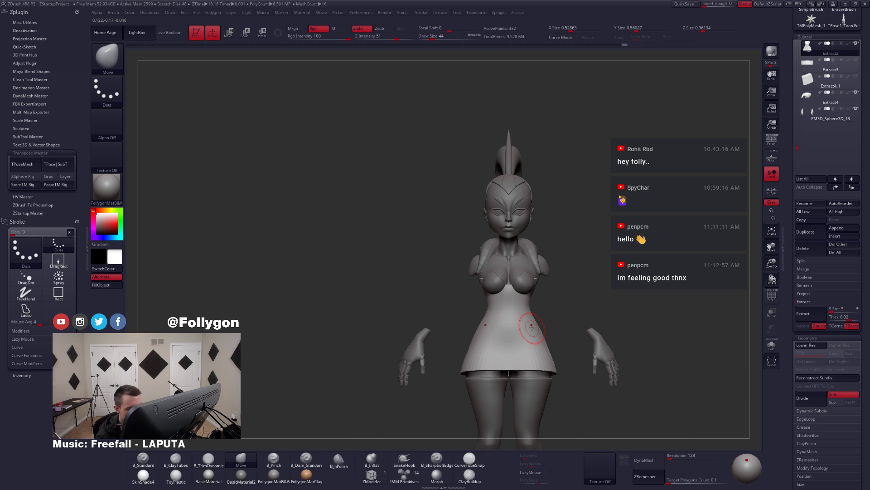
# - Select the arms subtool PM3D_Sphere3D_15 to show the arms again and check the whole figure with perspective switched on and off
pyautogui.moveTo(798, 148); pyautogui.dragTo(807, 200)
pyautogui.click(810, 192)
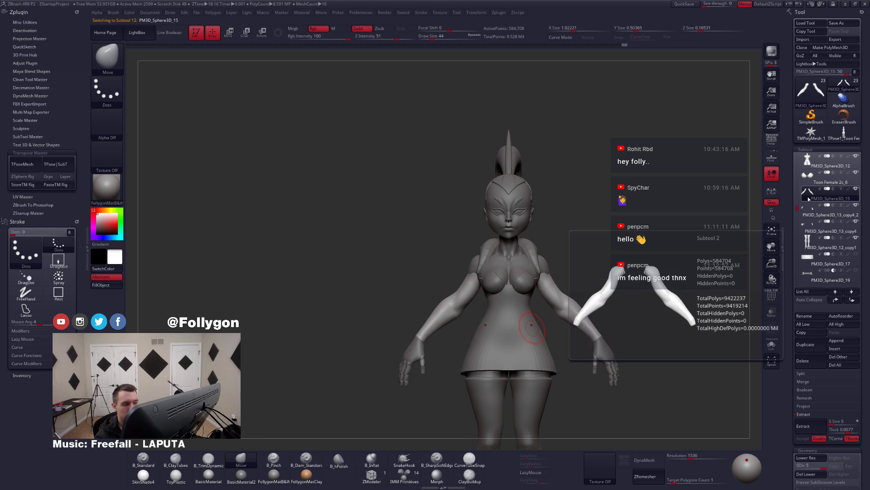
pyautogui.click(771, 143)
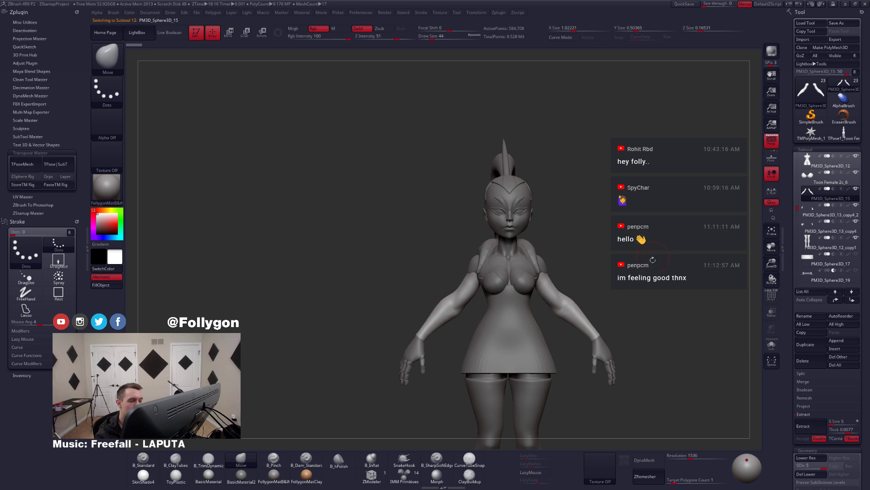
pyautogui.keyDown('alt'); pyautogui.moveTo(653, 260); pyautogui.dragTo(544, 336); pyautogui.keyUp('alt')
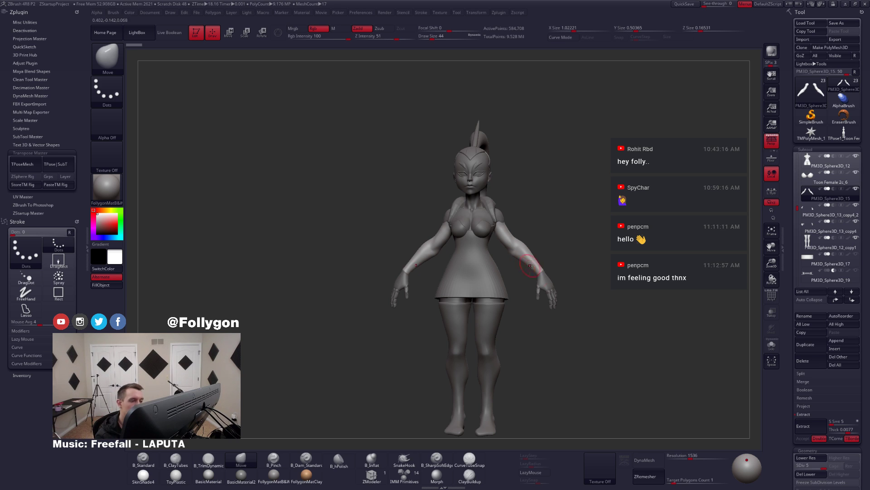
pyautogui.keyDown('alt'); pyautogui.moveTo(544, 296); pyautogui.dragTo(534, 331, button='right'); pyautogui.keyUp('alt')
pyautogui.click(772, 141)
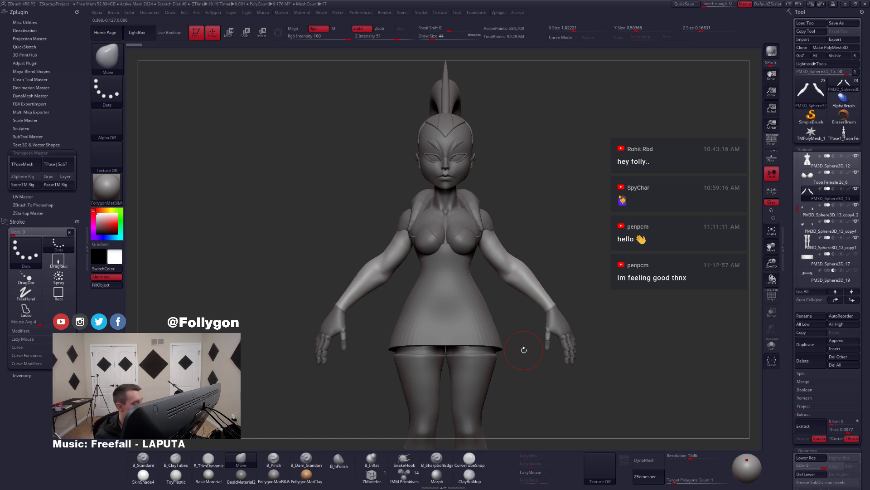
# - Close the plugin tray and switch to Photoshop to examine the costume's torso, sleeves and skirt in the Changes.psd reference
pyautogui.click(86, 247)
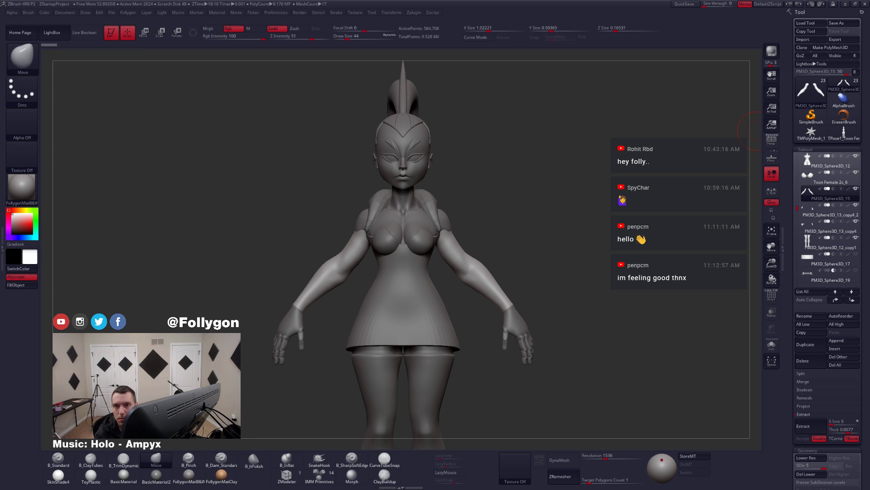
pyautogui.hotkey('alt', 'Tab')
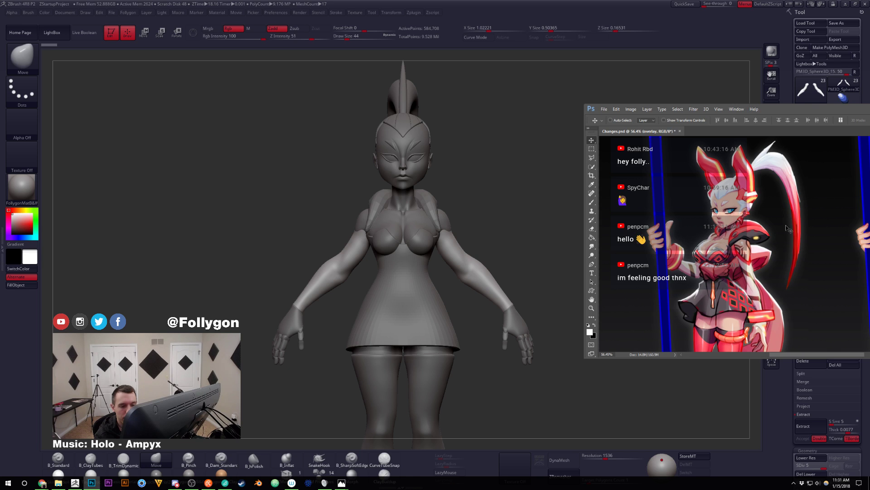
pyautogui.moveTo(789, 229); pyautogui.dragTo(758, 188)
pyautogui.moveTo(745, 227); pyautogui.dragTo(708, 201)
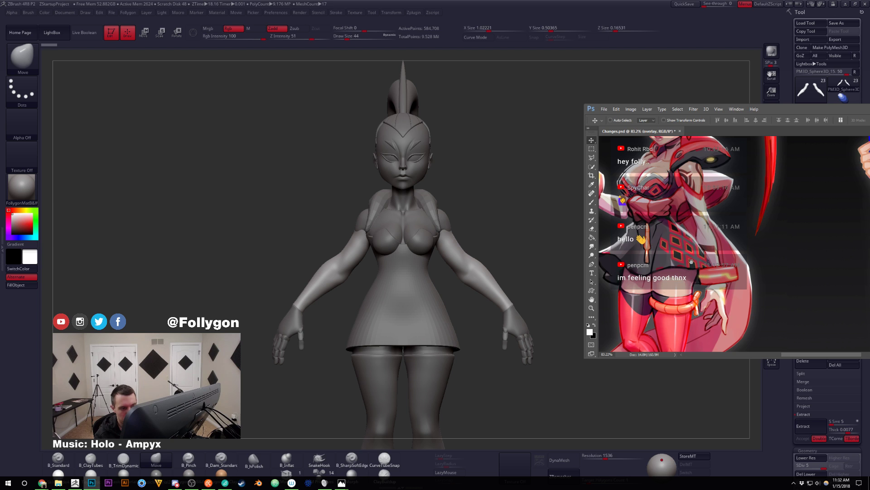
pyautogui.moveTo(691, 262); pyautogui.dragTo(715, 250)
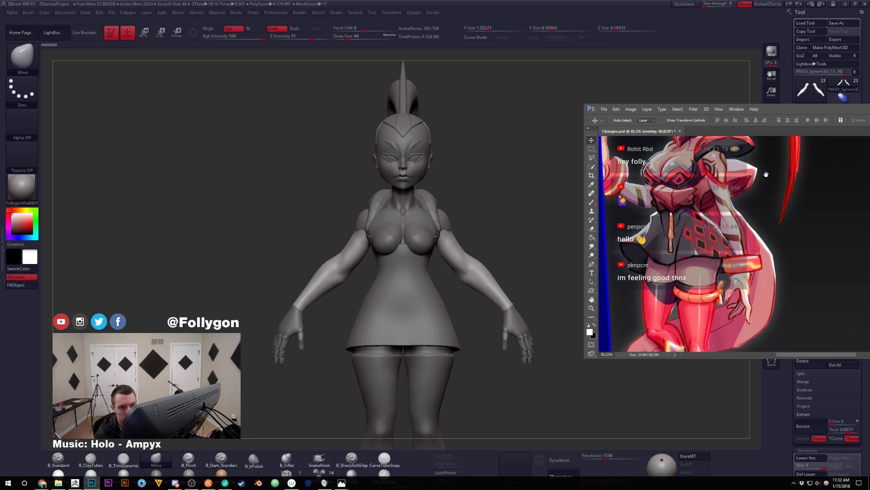
pyautogui.moveTo(779, 111); pyautogui.dragTo(869, 112)
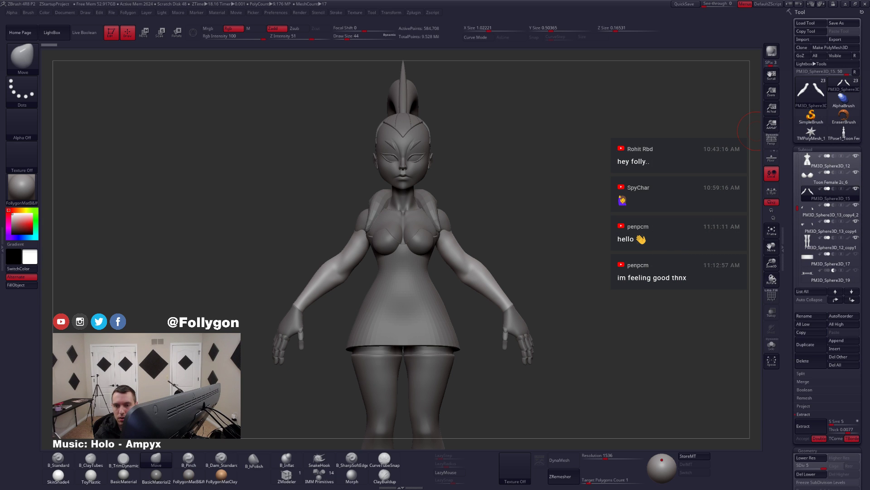
pyautogui.hotkey('alt', 'Tab')
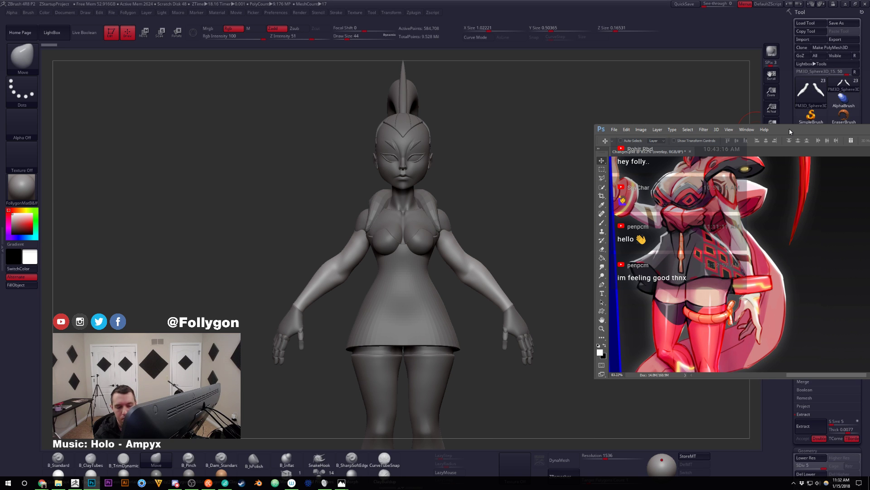
pyautogui.hotkey('alt', 'Tab')
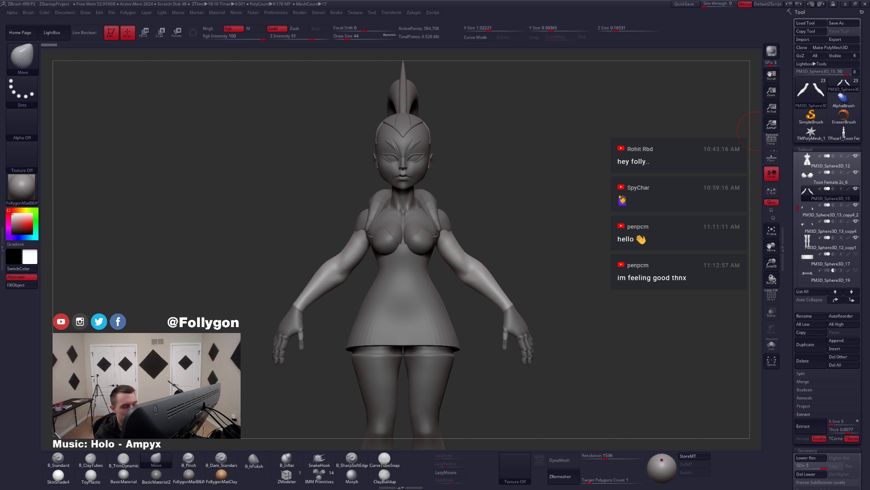
# - Place the Photoshop reference window beside the model and centre the costume's torso and arms in it
pyautogui.keyDown('alt'); pyautogui.moveTo(463, 252); pyautogui.dragTo(505, 257, button='right'); pyautogui.keyUp('alt')
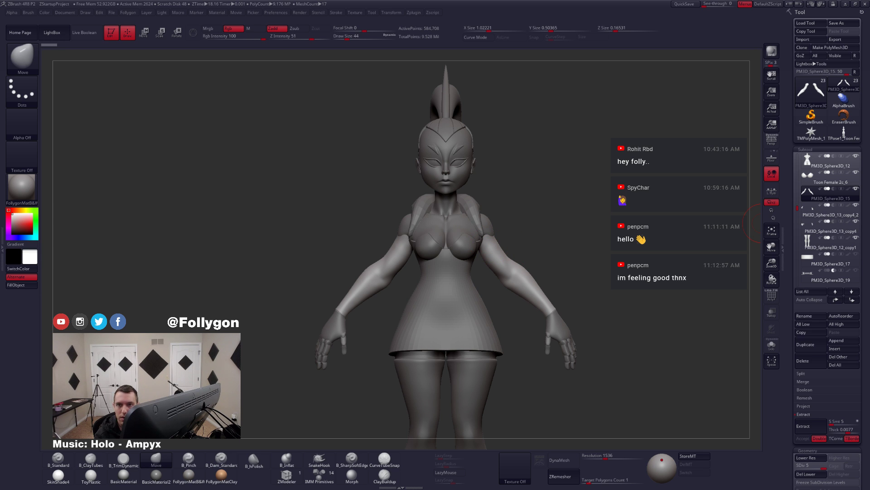
pyautogui.moveTo(869, 95); pyautogui.dragTo(646, 152)
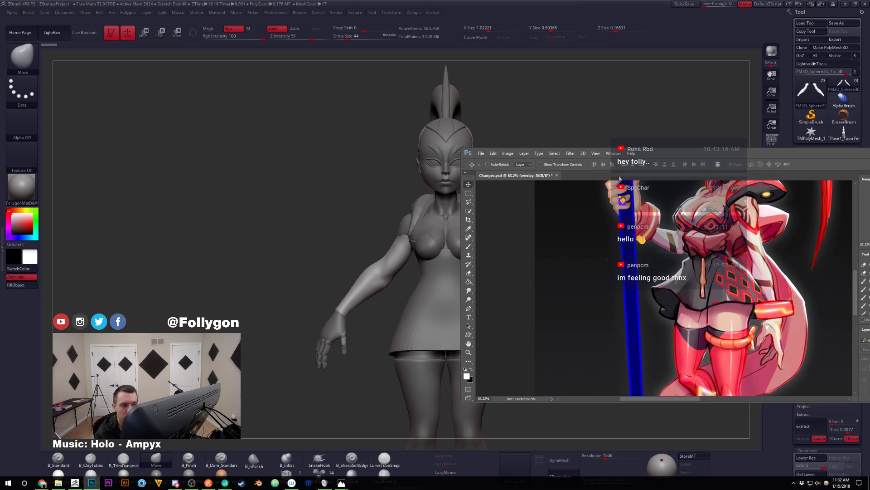
pyautogui.moveTo(760, 259); pyautogui.dragTo(673, 265)
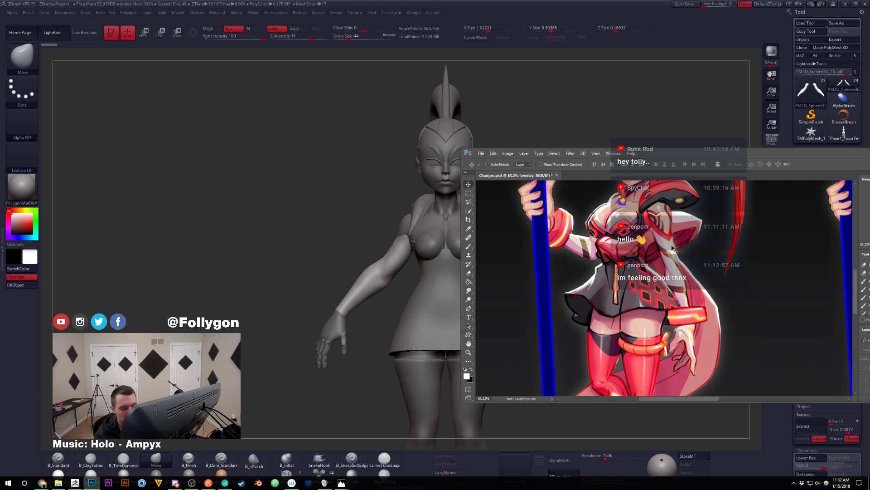
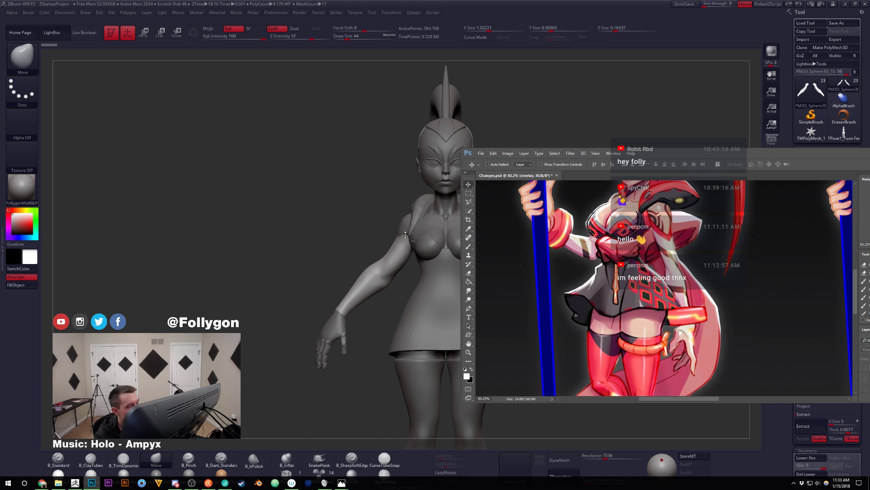
# - Return to ZBrush, select the ring subtool PM3D_Sphere3D_13 under the shoulder, and compare that area with the Photoshop reference
pyautogui.click(446, 236)
pyautogui.moveTo(487, 250)
pyautogui.mouseDown(button='right')
pyautogui.moveTo(441, 255)
pyautogui.moveTo(490, 250)
pyautogui.mouseUp(button='right')
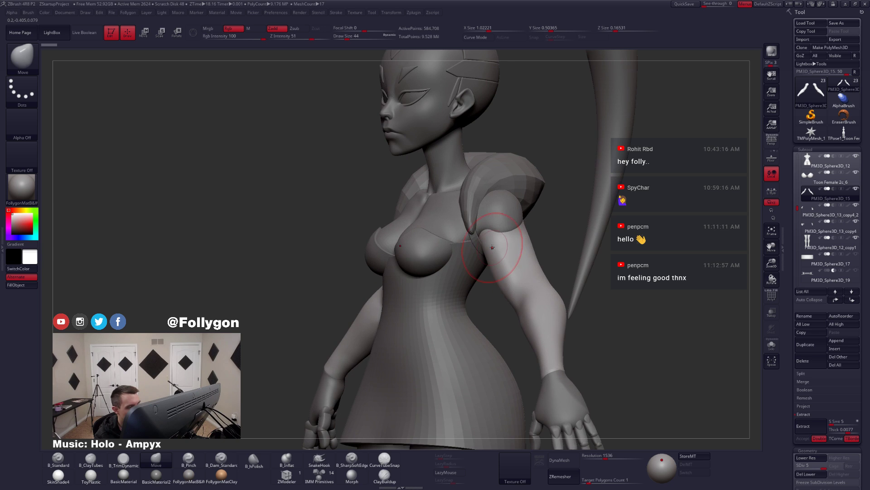
pyautogui.keyDown('alt'); pyautogui.click(478, 241); pyautogui.keyUp('alt')
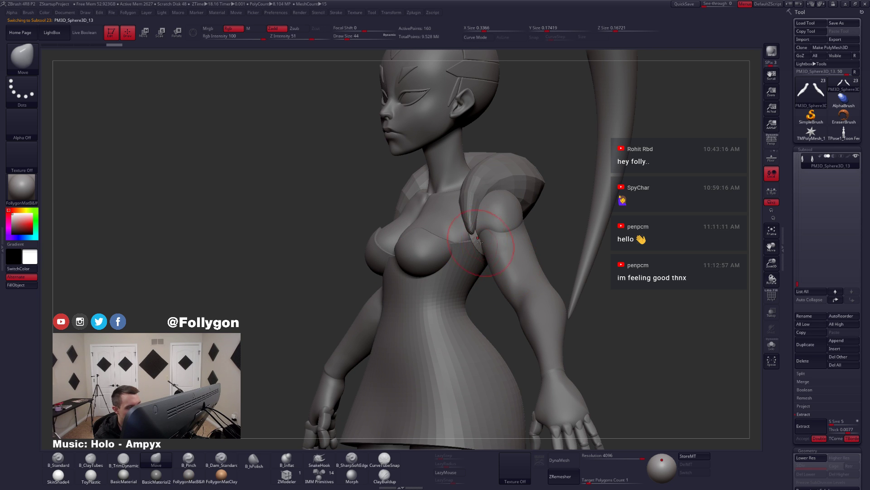
pyautogui.moveTo(486, 252)
pyautogui.mouseDown(button='right')
pyautogui.moveTo(449, 254)
pyautogui.moveTo(507, 267)
pyautogui.mouseUp(button='right')
pyautogui.hotkey('alt', 'Tab')
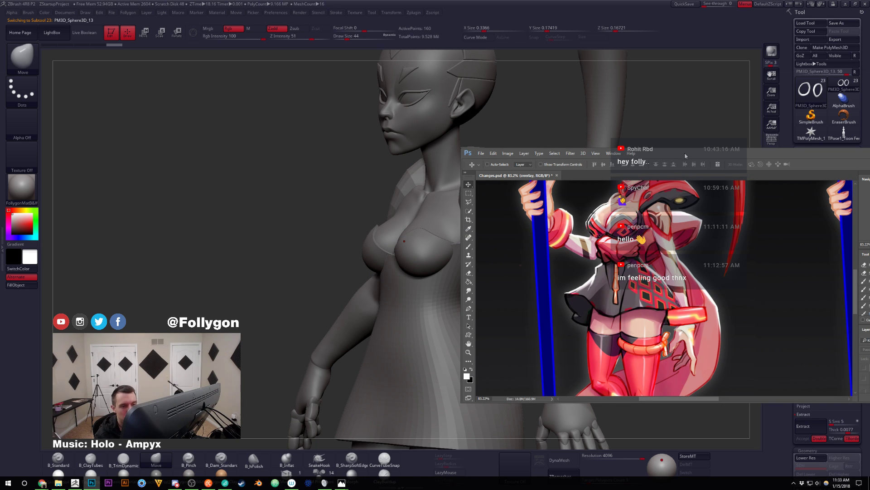
pyautogui.hotkey('alt', 'Tab')
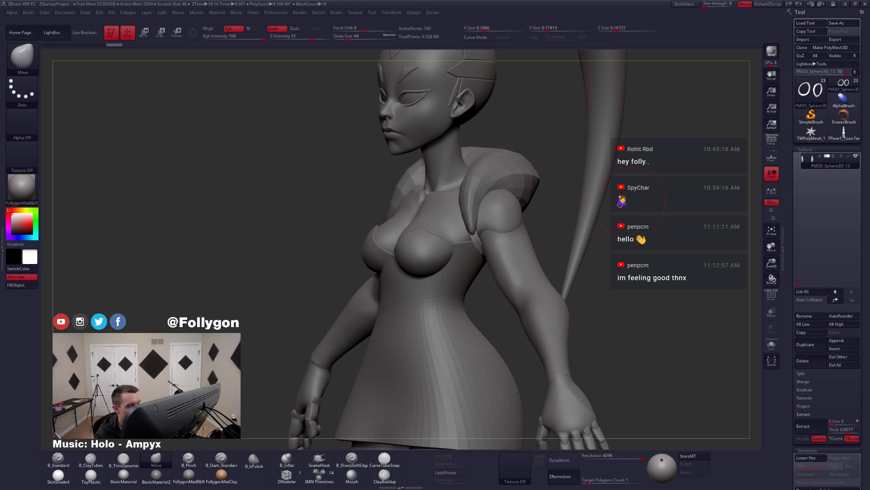
# - Select the arms subtool again in front view and reset the Tool palette's list of recent tool thumbnails
pyautogui.moveTo(634, 199)
pyautogui.mouseDown()
pyautogui.moveTo(537, 202)
pyautogui.moveTo(540, 175)
pyautogui.mouseUp()
pyautogui.keyDown('alt'); pyautogui.click(497, 256); pyautogui.keyUp('alt')
pyautogui.moveTo(417, 254)
pyautogui.mouseDown()
pyautogui.moveTo(555, 251)
pyautogui.moveTo(552, 244)
pyautogui.moveTo(578, 238)
pyautogui.mouseUp()
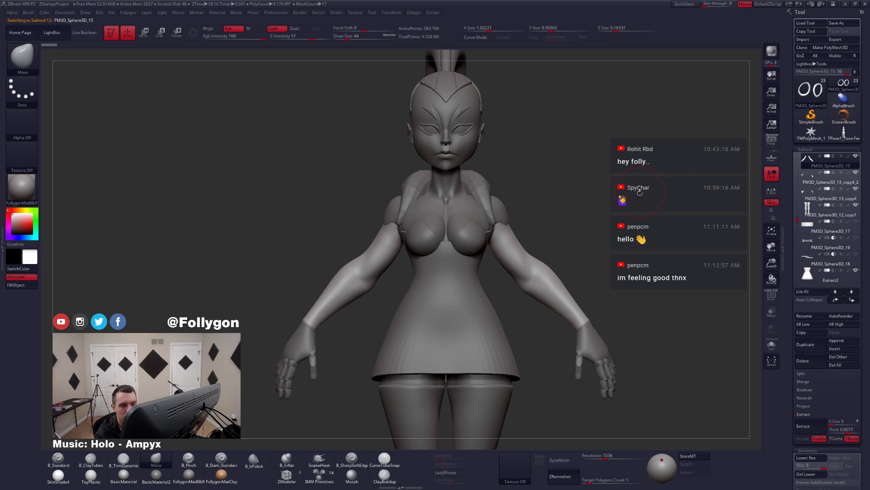
pyautogui.click(855, 72)
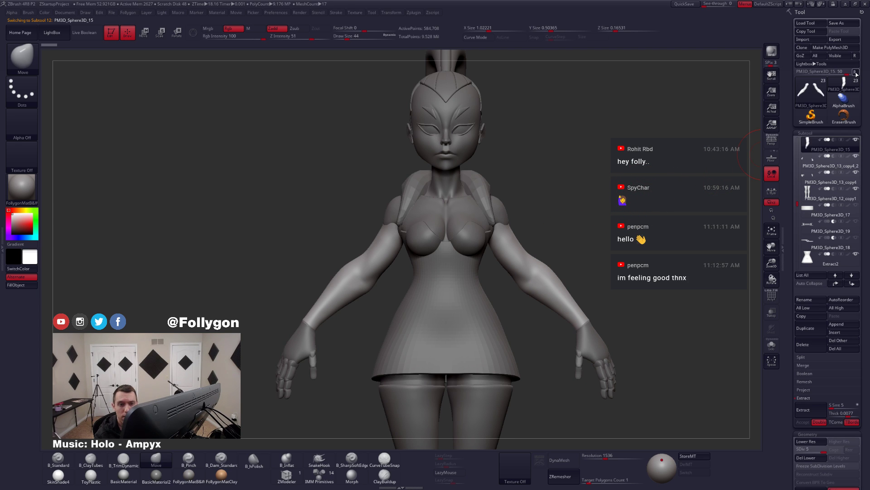
# - Duplicate the arms subtool PM3D_Sphere3D_15 and delete the lower subdivision levels of the copy
pyautogui.click(801, 398)
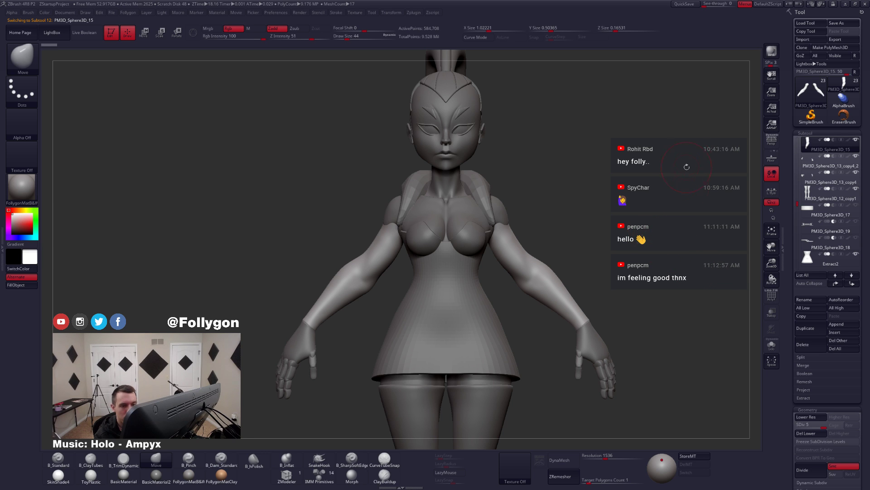
pyautogui.click(817, 326)
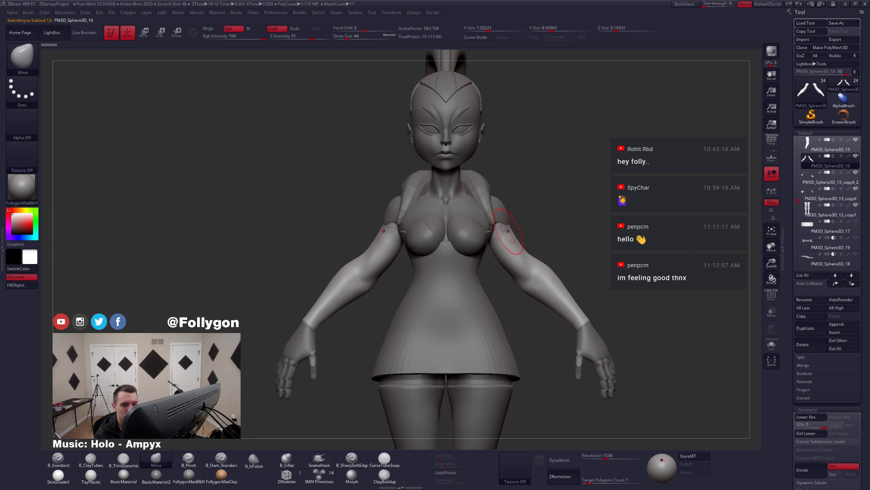
pyautogui.keyDown('alt'); pyautogui.moveTo(544, 213); pyautogui.dragTo(656, 243); pyautogui.keyUp('alt')
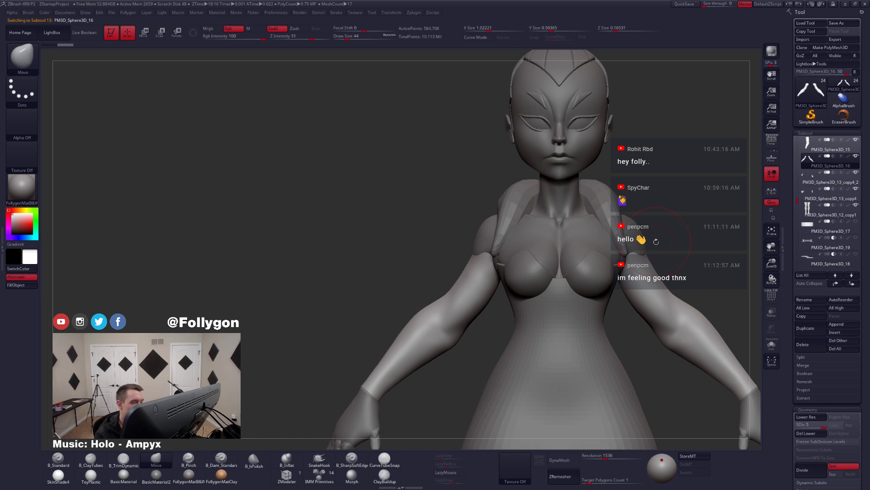
pyautogui.keyDown('alt'); pyautogui.moveTo(496, 306); pyautogui.dragTo(522, 346); pyautogui.keyUp('alt')
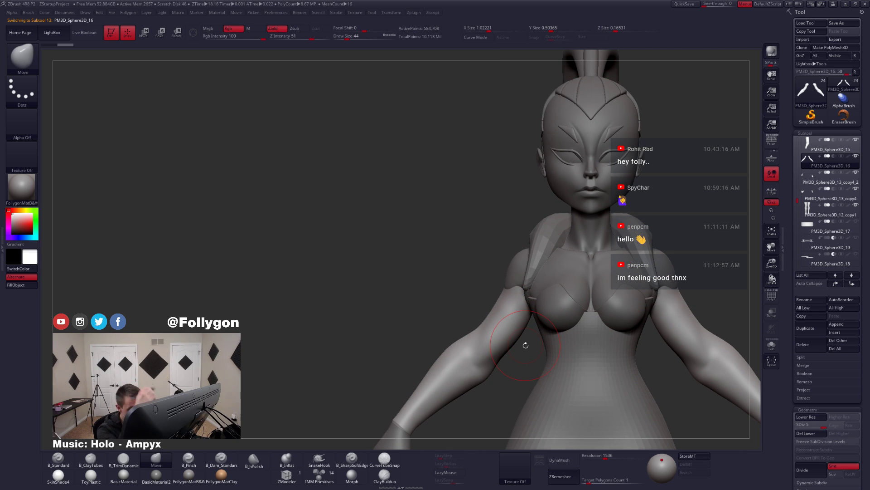
pyautogui.moveTo(497, 317)
pyautogui.mouseDown()
pyautogui.moveTo(561, 326)
pyautogui.moveTo(577, 297)
pyautogui.mouseUp()
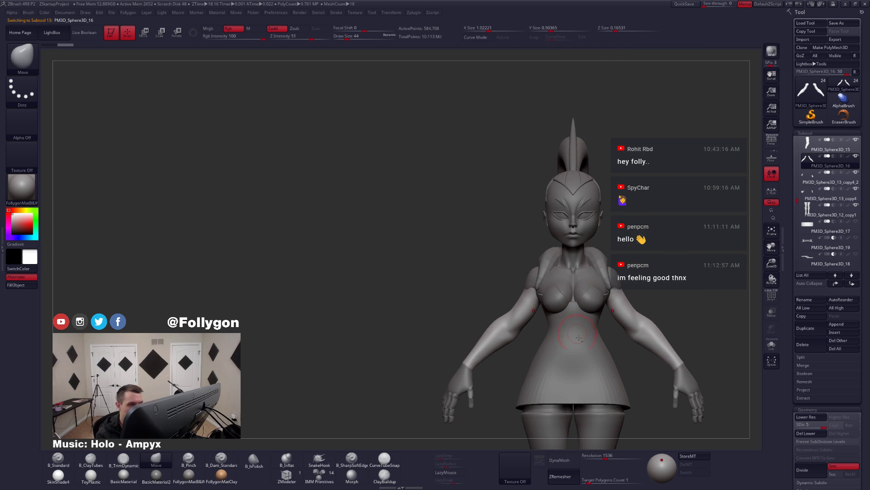
pyautogui.moveTo(582, 327)
pyautogui.keyDown('alt'); pyautogui.mouseDown()
pyautogui.moveTo(564, 318)
pyautogui.moveTo(561, 301)
pyautogui.moveTo(580, 317)
pyautogui.moveTo(504, 334)
pyautogui.mouseUp(); pyautogui.keyUp('alt')
pyautogui.moveTo(504, 304)
pyautogui.keyDown('alt'); pyautogui.mouseDown()
pyautogui.moveTo(521, 330)
pyautogui.moveTo(617, 330)
pyautogui.mouseUp(); pyautogui.keyUp('alt')
pyautogui.keyDown('alt'); pyautogui.moveTo(708, 281); pyautogui.dragTo(680, 344); pyautogui.keyUp('alt')
pyautogui.hotkey('shift', 'd')
pyautogui.hotkey('shift', 'd')
pyautogui.hotkey('shift', 'd')
pyautogui.hotkey('shift', 'd')
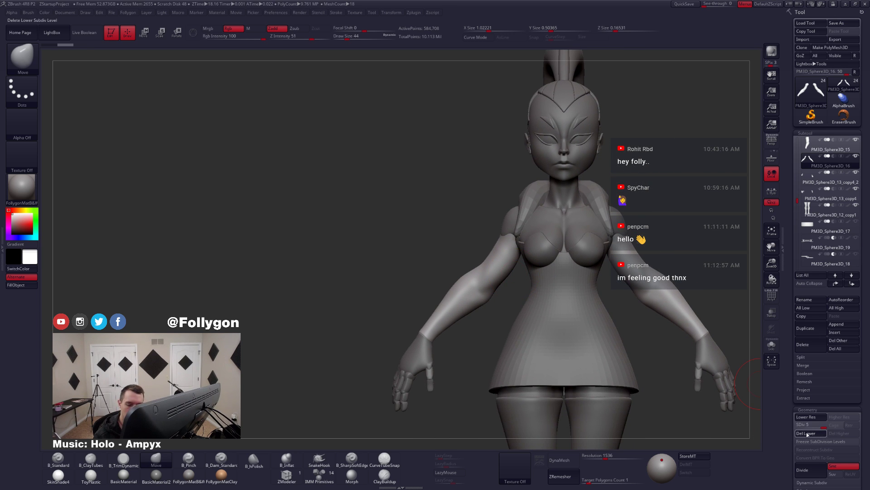
pyautogui.keyDown('alt'); pyautogui.moveTo(506, 276); pyautogui.dragTo(501, 305); pyautogui.keyUp('alt')
# - Isolate the duplicated arms, keep only one arm and delete the hidden opposite arm
pyautogui.hotkey('alt', 'shift', 's')
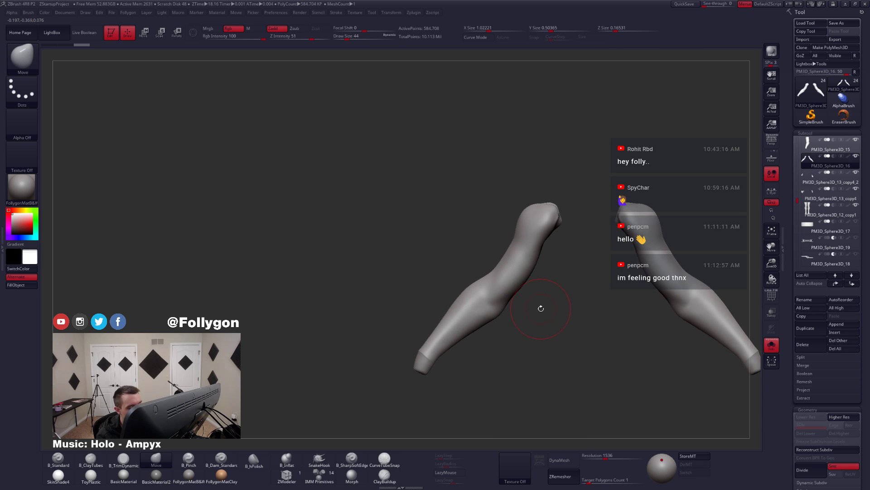
pyautogui.hotkey('shift', 'f')
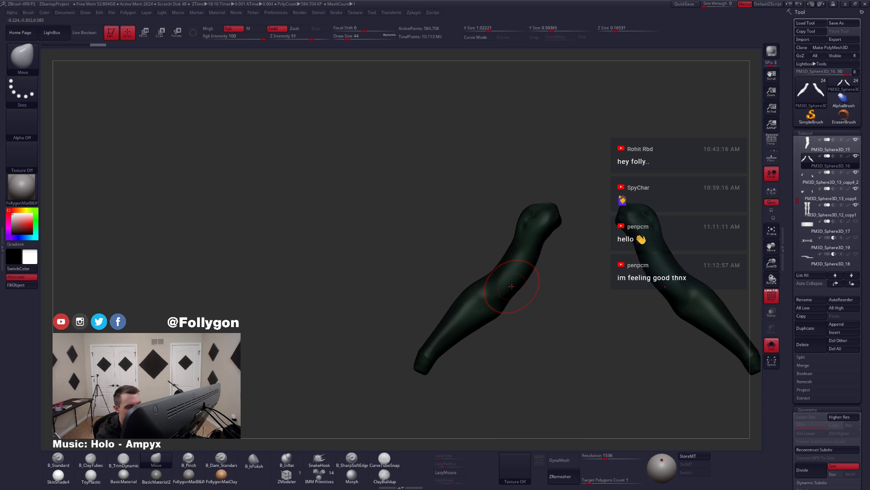
pyautogui.keyDown('ctrl'); pyautogui.moveTo(555, 297); pyautogui.dragTo(569, 272, button='right'); pyautogui.keyUp('ctrl')
pyautogui.moveTo(574, 268)
pyautogui.keyDown('ctrl'); pyautogui.keyDown('shift'); pyautogui.mouseDown()
pyautogui.moveTo(445, 218)
pyautogui.moveTo(455, 368)
pyautogui.mouseUp(); pyautogui.keyUp('shift'); pyautogui.keyUp('ctrl')
pyautogui.hotkey('ctrl', 'shift', 'f')
pyautogui.click(572, 264)
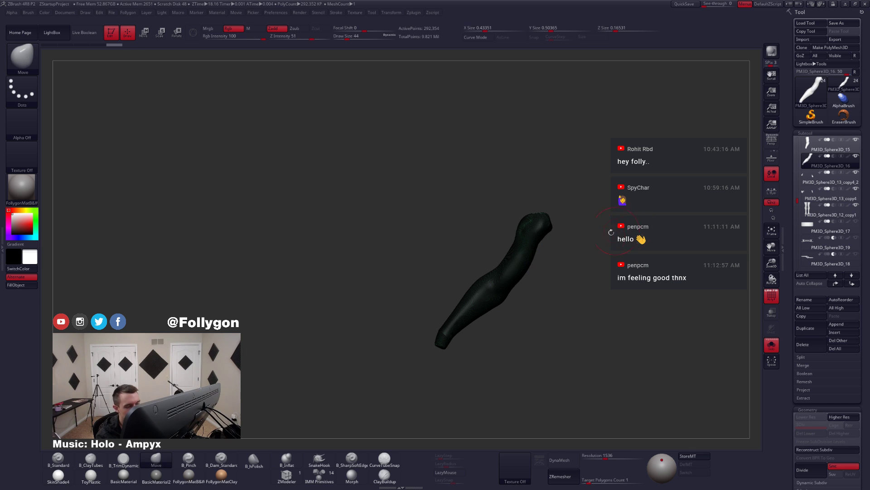
pyautogui.hotkey('shift', 's')
pyautogui.hotkey('shift', 'f')
# - Slice the single arm diagonally across its upper end below the shoulder with SliceCurve
pyautogui.keyDown('ctrl'); pyautogui.moveTo(520, 291); pyautogui.dragTo(523, 304, button='right'); pyautogui.keyUp('ctrl')
pyautogui.hotkey('ctrl', 'shift', 'f')
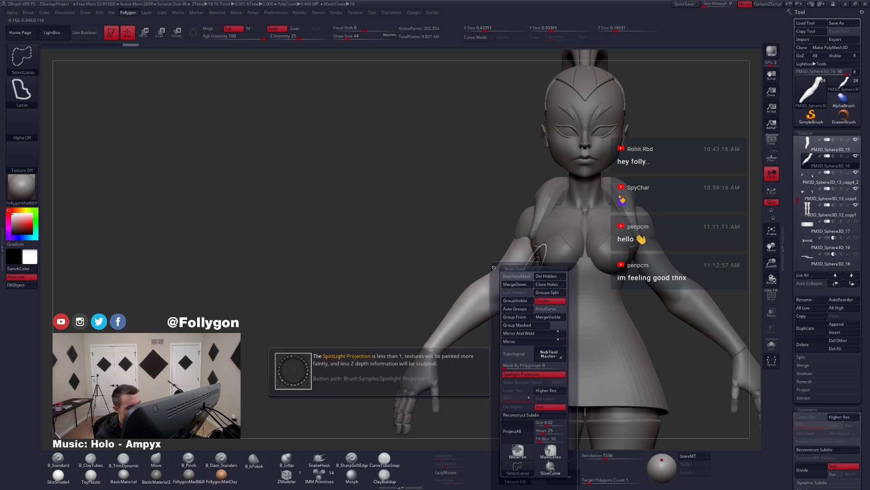
pyautogui.keyDown('ctrl'); pyautogui.keyDown('shift'); pyautogui.click(551, 468); pyautogui.keyUp('shift'); pyautogui.keyUp('ctrl')
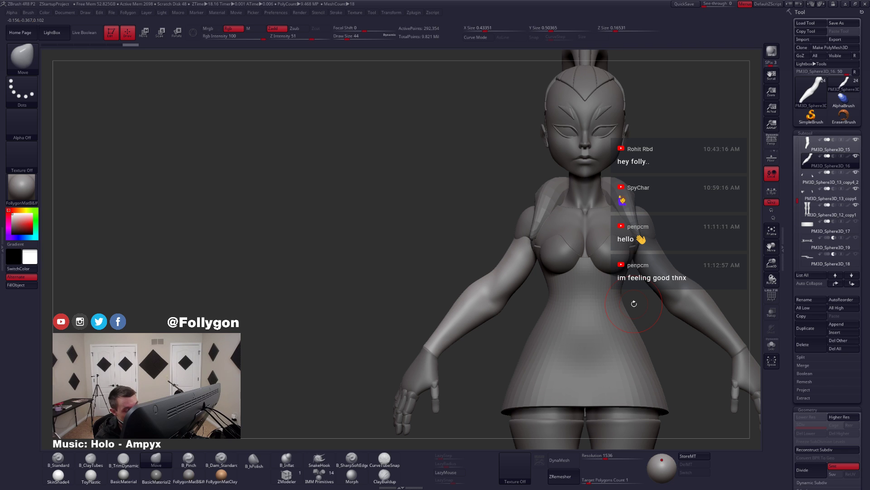
pyautogui.keyDown('alt'); pyautogui.moveTo(506, 274); pyautogui.dragTo(513, 313, button='right'); pyautogui.keyUp('alt')
pyautogui.moveTo(532, 329); pyautogui.dragTo(527, 313)
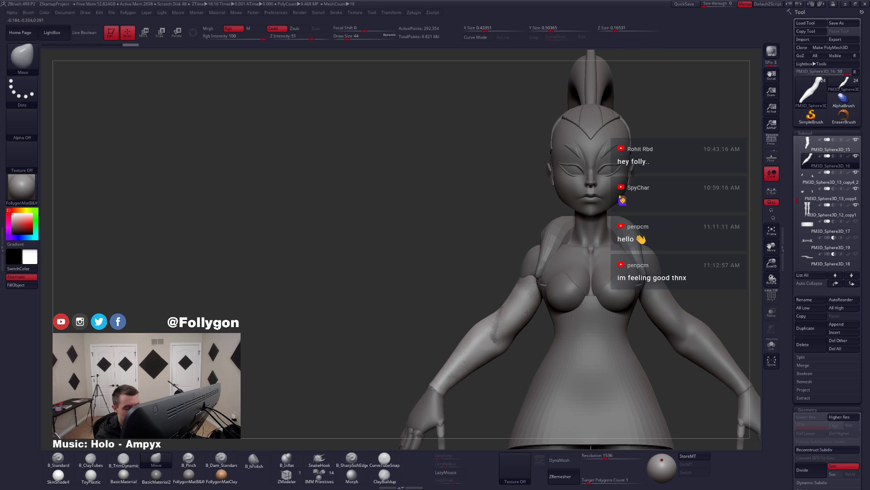
pyautogui.moveTo(527, 312)
pyautogui.mouseDown(button='right')
pyautogui.moveTo(508, 314)
pyautogui.moveTo(522, 315)
pyautogui.mouseUp(button='right')
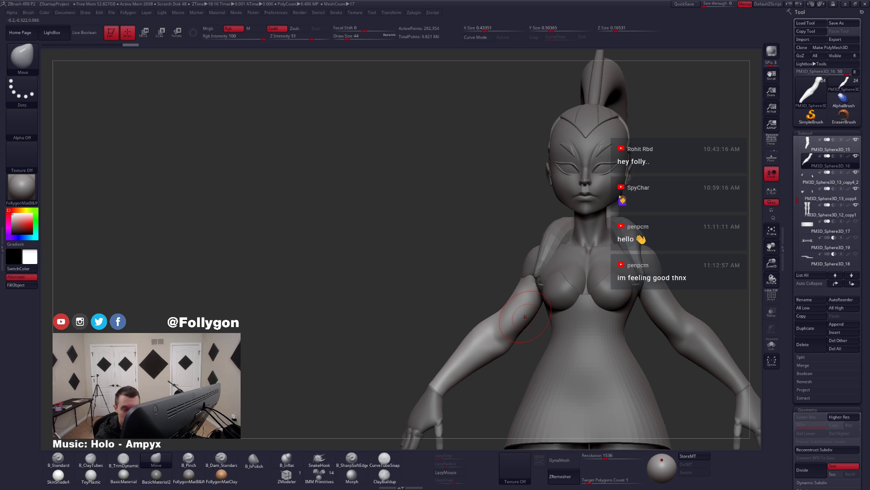
pyautogui.moveTo(525, 316)
pyautogui.mouseDown(button='right')
pyautogui.moveTo(526, 296)
pyautogui.moveTo(517, 306)
pyautogui.mouseUp(button='right')
pyautogui.moveTo(484, 313)
pyautogui.keyDown('ctrl'); pyautogui.keyDown('shift'); pyautogui.mouseDown()
pyautogui.moveTo(590, 210)
pyautogui.moveTo(580, 219)
pyautogui.mouseUp(); pyautogui.keyUp('shift'); pyautogui.keyUp('ctrl')
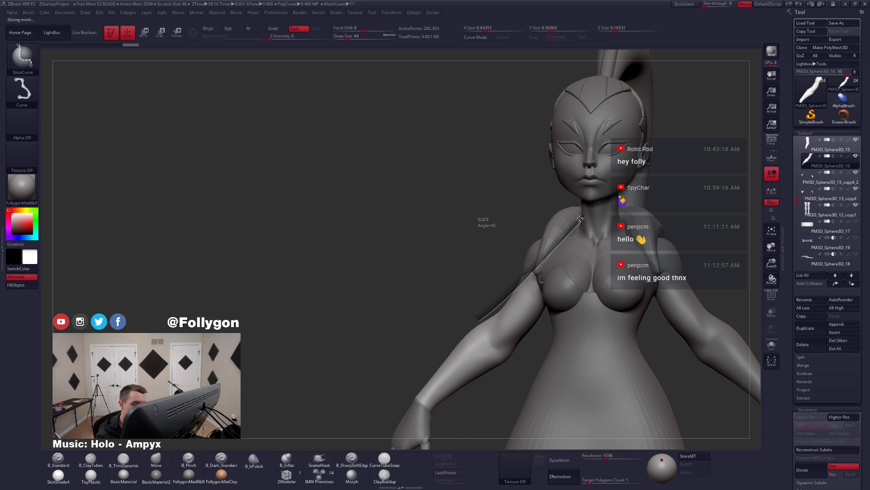
# - Hide the sliced-off shoulder end of the arm, delete it and close the open hole
pyautogui.hotkey('shift', 'f')
pyautogui.moveTo(527, 308); pyautogui.dragTo(564, 276, button='right')
pyautogui.hotkey('shift', 'f')
pyautogui.keyDown('ctrl'); pyautogui.keyDown('shift'); pyautogui.click(527, 298); pyautogui.keyUp('shift'); pyautogui.keyUp('ctrl')
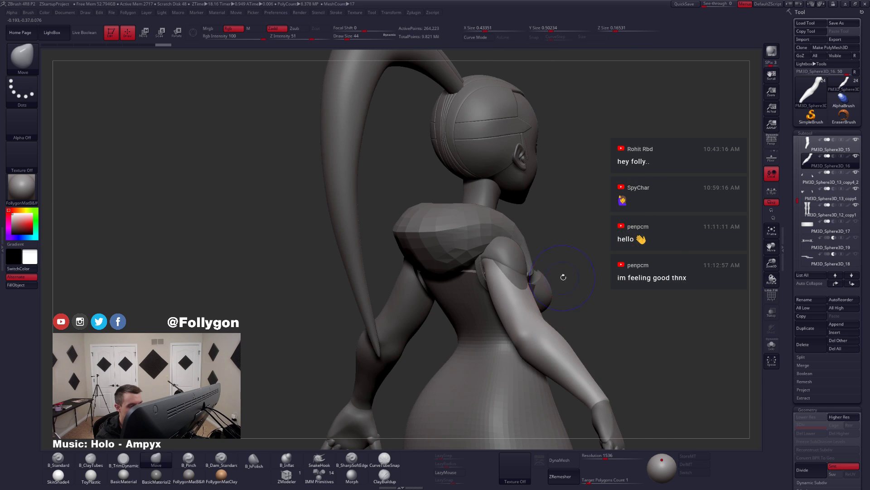
pyautogui.hotkey('ctrl', 'f')
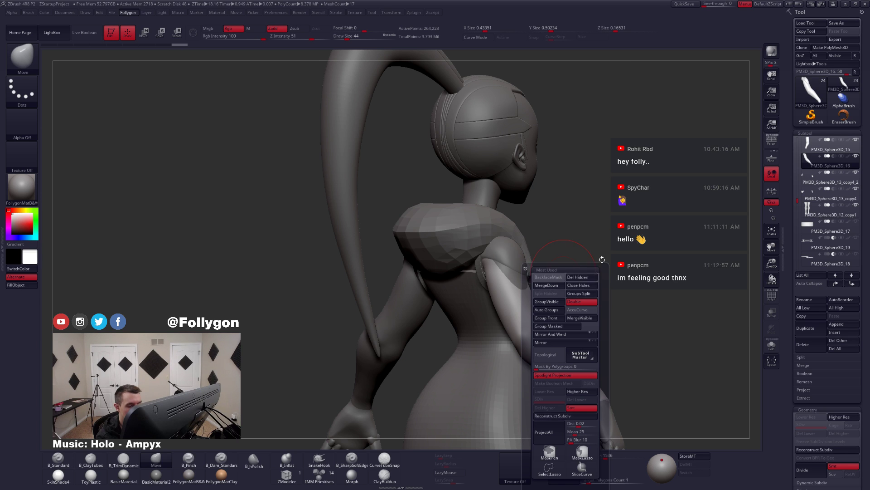
pyautogui.click(583, 278)
pyautogui.click(582, 285)
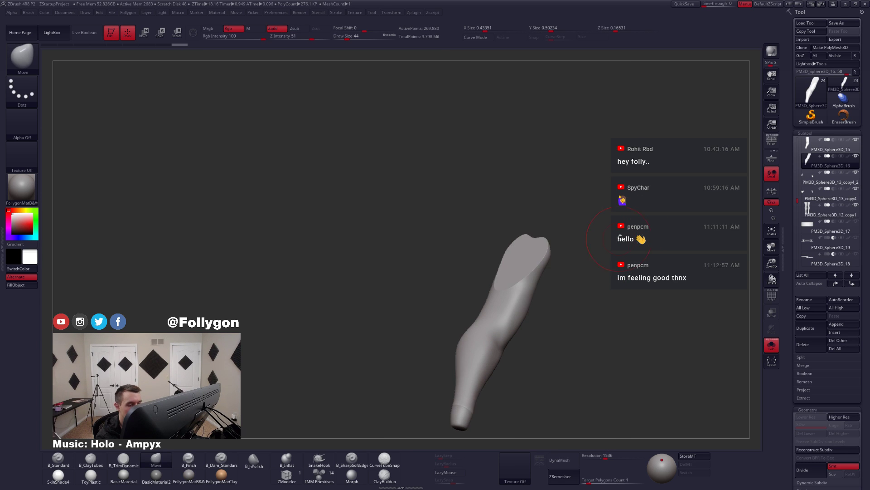
# - Duplicate the trimmed arm after checking it from the side and front, and isolate the new copy
pyautogui.moveTo(552, 310)
pyautogui.mouseDown()
pyautogui.moveTo(534, 308)
pyautogui.moveTo(553, 304)
pyautogui.mouseUp()
pyautogui.hotkey('alt', 's')
pyautogui.moveTo(426, 299)
pyautogui.mouseDown()
pyautogui.moveTo(541, 327)
pyautogui.moveTo(512, 333)
pyautogui.moveTo(535, 329)
pyautogui.mouseUp()
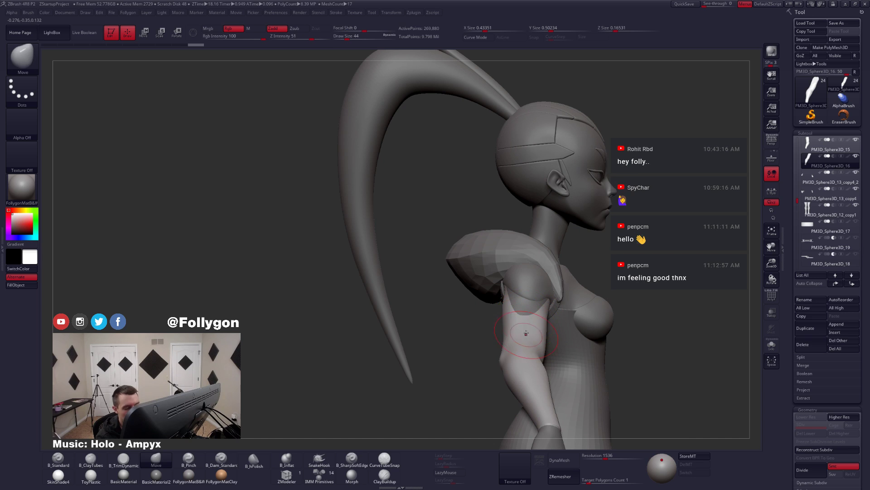
pyautogui.keyDown('alt'); pyautogui.moveTo(529, 357); pyautogui.dragTo(524, 323, button='right'); pyautogui.keyUp('alt')
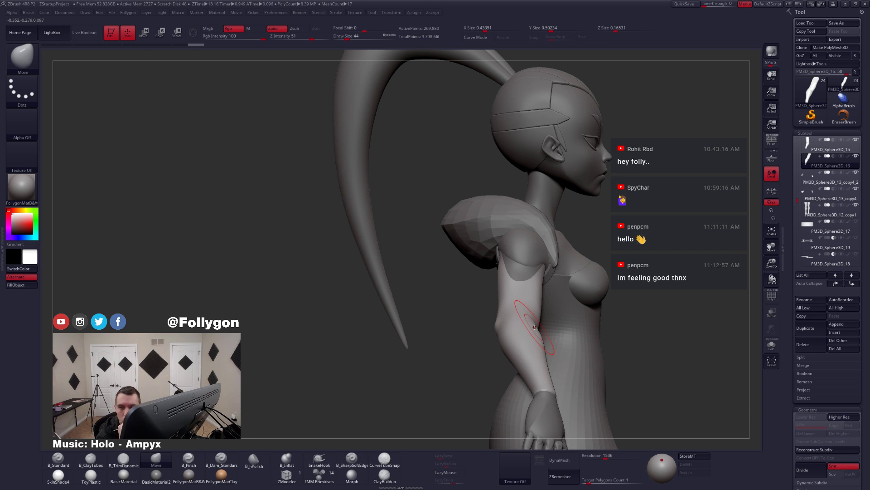
pyautogui.moveTo(520, 310)
pyautogui.mouseDown()
pyautogui.moveTo(553, 307)
pyautogui.moveTo(577, 347)
pyautogui.moveTo(562, 325)
pyautogui.moveTo(574, 317)
pyautogui.moveTo(538, 296)
pyautogui.moveTo(550, 319)
pyautogui.mouseUp()
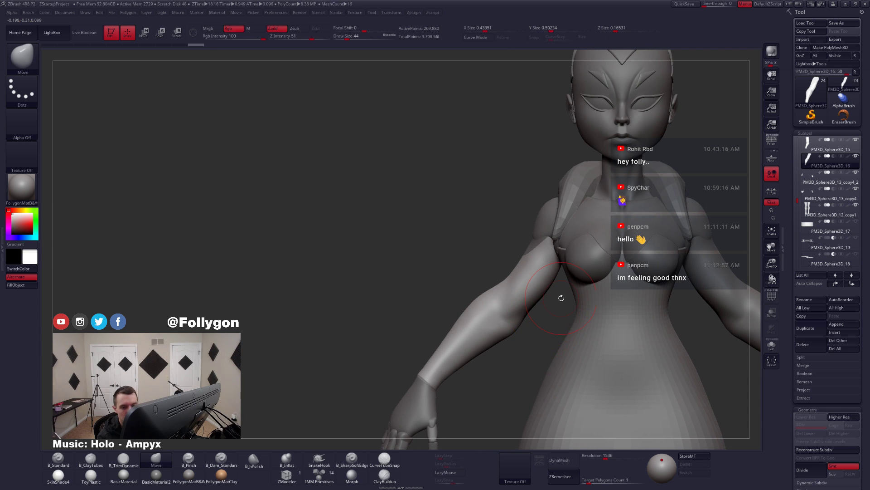
pyautogui.click(824, 331)
pyautogui.click(771, 345)
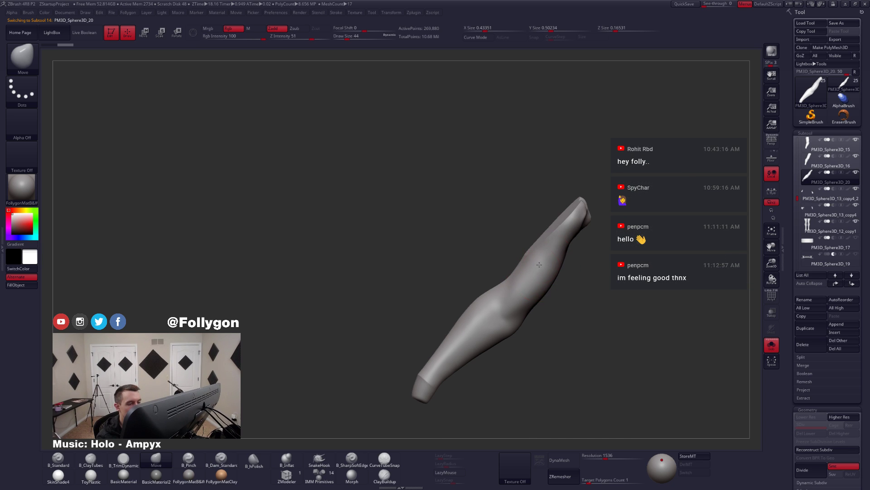
pyautogui.keyDown('ctrl'); pyautogui.moveTo(540, 263); pyautogui.dragTo(539, 296, button='right'); pyautogui.keyUp('ctrl')
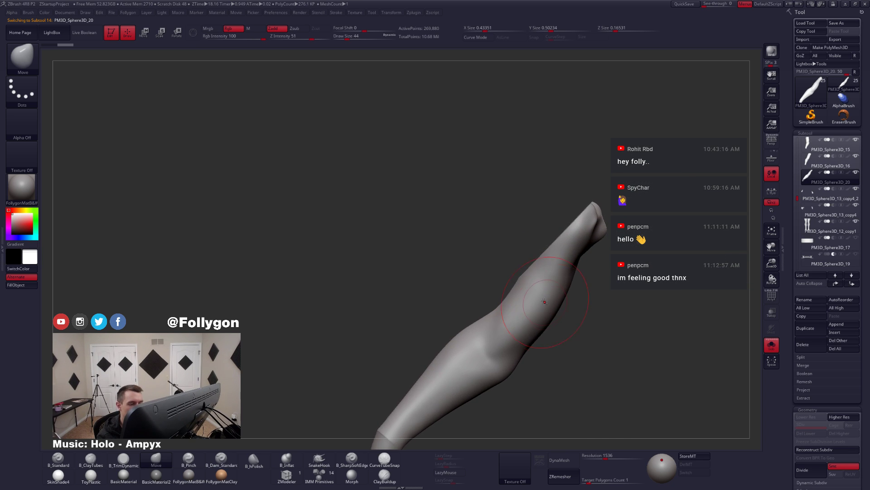
# - Slice the new arm copy diagonally along its upper end with SliceCurve and show its polygroups
pyautogui.hotkey('shift', 'f')
pyautogui.hotkey('shift', 'f')
pyautogui.hotkey('ctrl', 'shift', 'f')
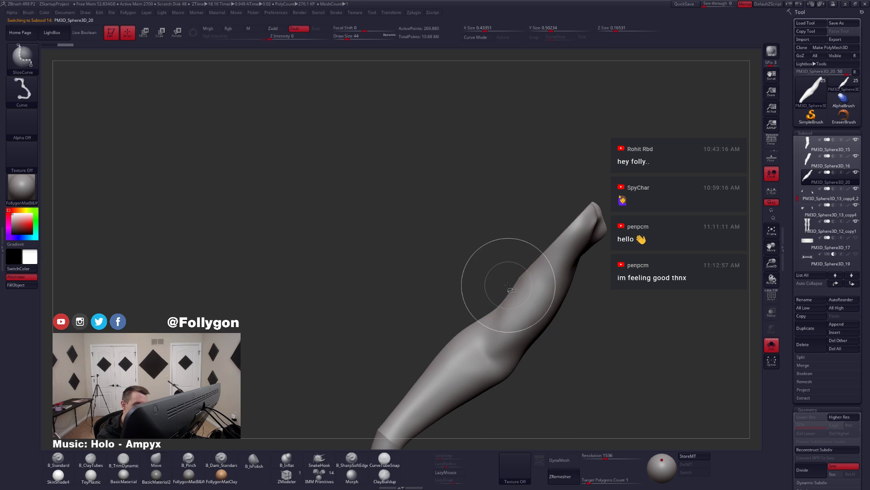
pyautogui.keyDown('ctrl'); pyautogui.keyDown('shift'); pyautogui.moveTo(507, 286); pyautogui.dragTo(617, 204); pyautogui.keyUp('shift'); pyautogui.keyUp('ctrl')
pyautogui.hotkey('shift', 'f')
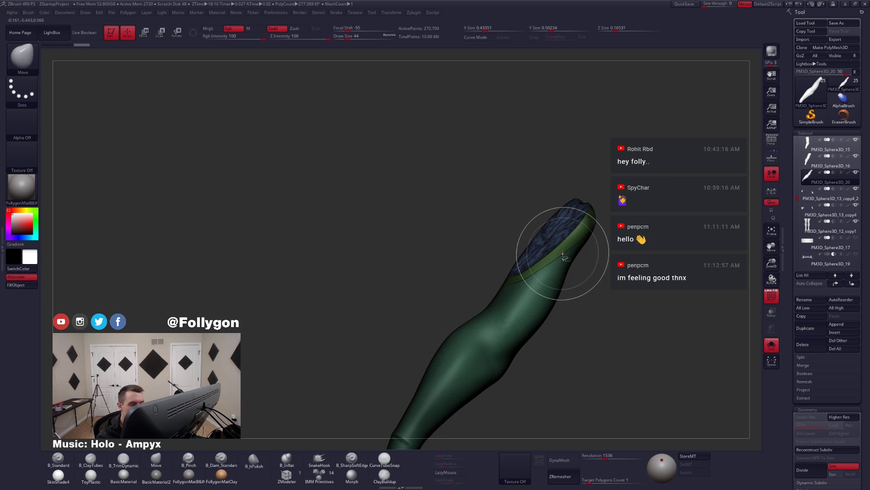
# - Keep only the sliced upper-end piece, delete the hidden rest of the arm and close its holes
pyautogui.keyDown('ctrl'); pyautogui.keyDown('shift'); pyautogui.click(565, 251); pyautogui.keyUp('shift'); pyautogui.keyUp('ctrl')
pyautogui.press('1')
pyautogui.click(601, 258)
pyautogui.click(601, 265)
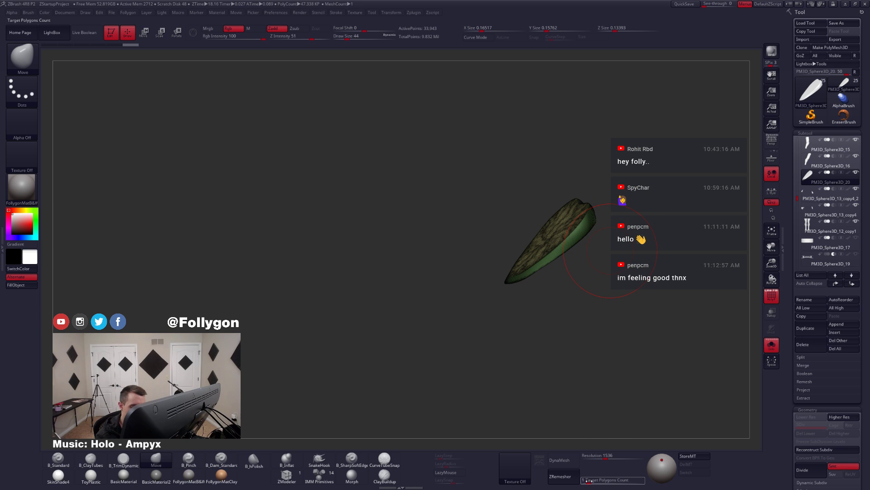
# - Remesh the upper-arm piece with ZRemesher at a target polygon count of 1, keeping its polygroups, and set the Draw Size to 17
pyautogui.scroll(-5, 791, 414)
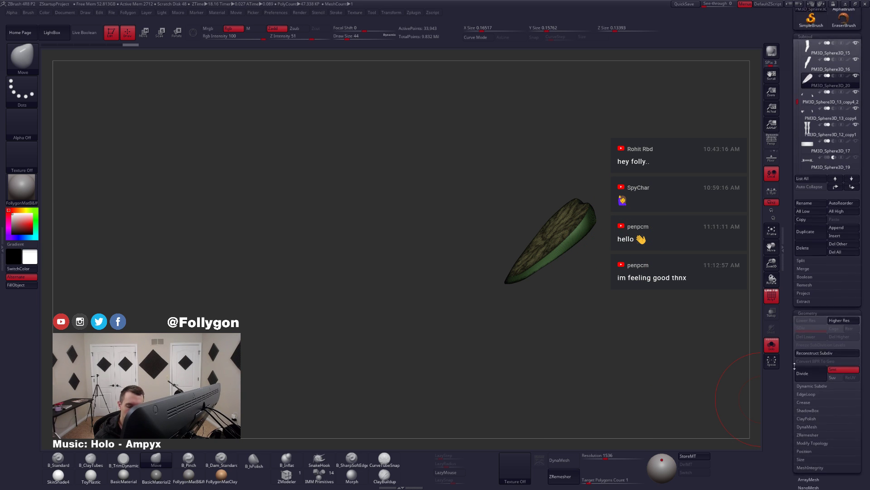
pyautogui.click(810, 410)
pyautogui.click(810, 422)
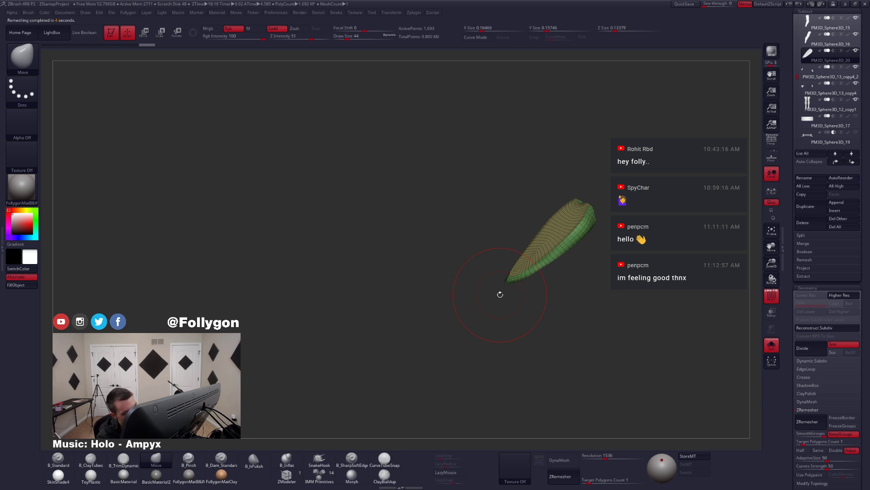
pyautogui.keyDown('ctrl'); pyautogui.moveTo(532, 278); pyautogui.dragTo(544, 324, button='right'); pyautogui.keyUp('ctrl')
pyautogui.press('space')
pyautogui.moveTo(547, 306); pyautogui.dragTo(543, 305)
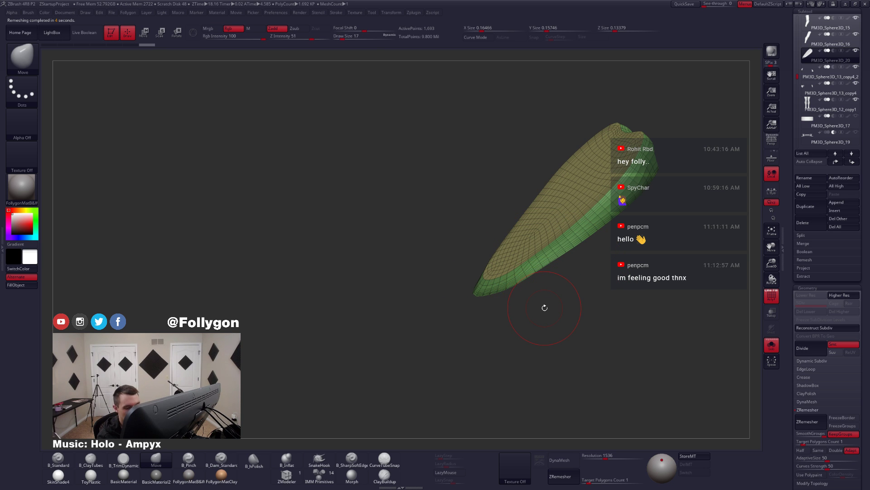
# - Try to remesh the upper-arm piece with a target polygon count of 0.1
pyautogui.moveTo(809, 443); pyautogui.dragTo(794, 440)
pyautogui.click(806, 422)
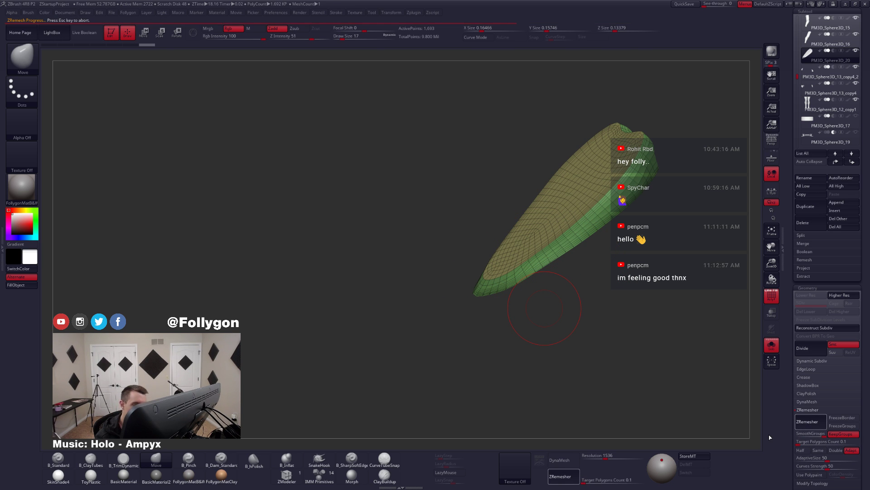
pyautogui.hotkey('ctrl', 'z')
# - Switch to ZModeler, set the edge action to Delete EdgeLoop Complete and remove an edge loop from the piece's green rim
pyautogui.moveTo(537, 301)
pyautogui.mouseDown(button='right')
pyautogui.moveTo(534, 323)
pyautogui.moveTo(503, 320)
pyautogui.moveTo(536, 331)
pyautogui.moveTo(518, 340)
pyautogui.moveTo(573, 317)
pyautogui.moveTo(544, 335)
pyautogui.moveTo(535, 331)
pyautogui.moveTo(556, 325)
pyautogui.moveTo(544, 332)
pyautogui.moveTo(511, 328)
pyautogui.moveTo(521, 356)
pyautogui.moveTo(516, 339)
pyautogui.mouseUp(button='right')
pyautogui.hotkey('shift', 's')
pyautogui.hotkey('alt', 's')
pyautogui.click(297, 474)
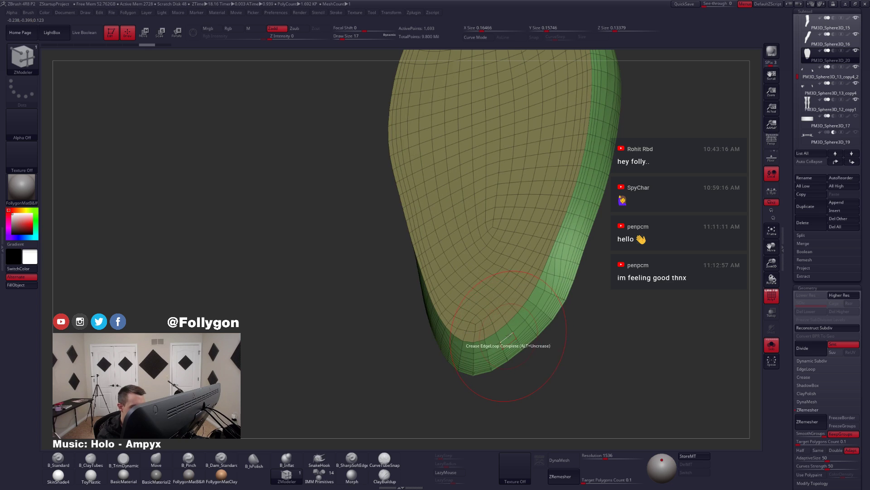
pyautogui.press('space')
pyautogui.click(470, 344)
pyautogui.click(502, 332)
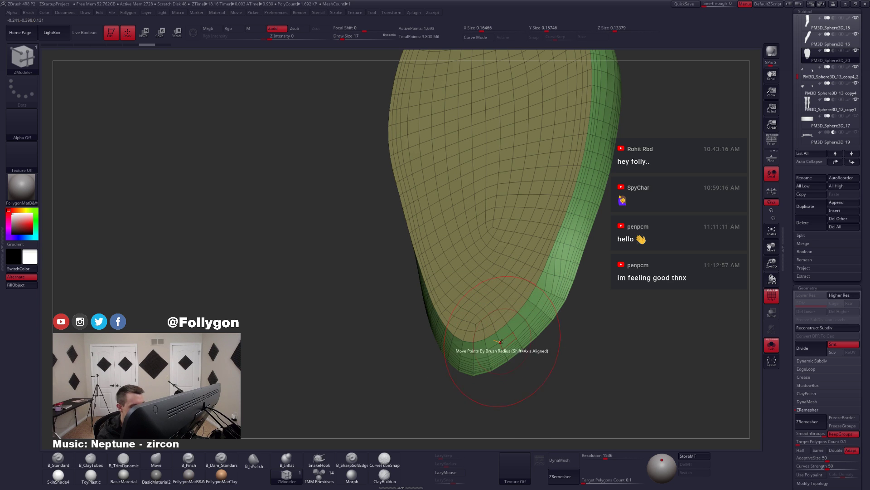
pyautogui.click(509, 344)
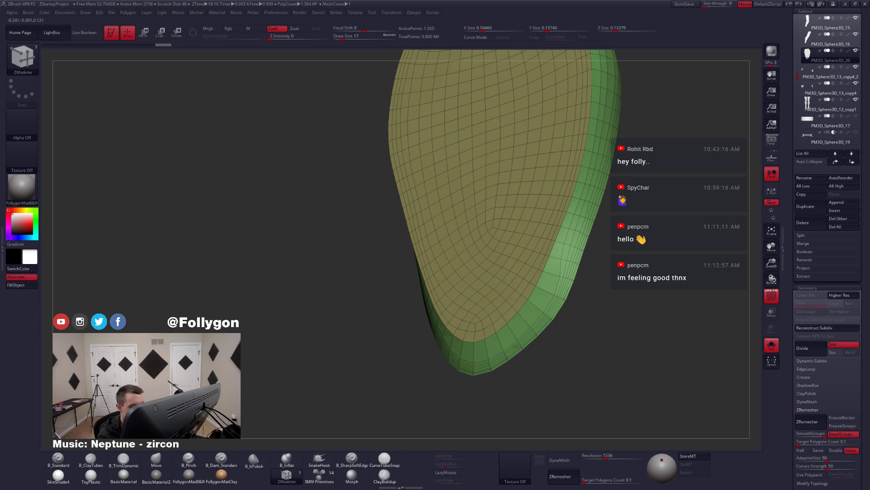
# - Delete the remaining inner edge loops around the green rim, leaving a single band of polygons
pyautogui.moveTo(515, 346)
pyautogui.mouseDown(button='right')
pyautogui.moveTo(474, 345)
pyautogui.moveTo(481, 359)
pyautogui.moveTo(526, 346)
pyautogui.mouseUp(button='right')
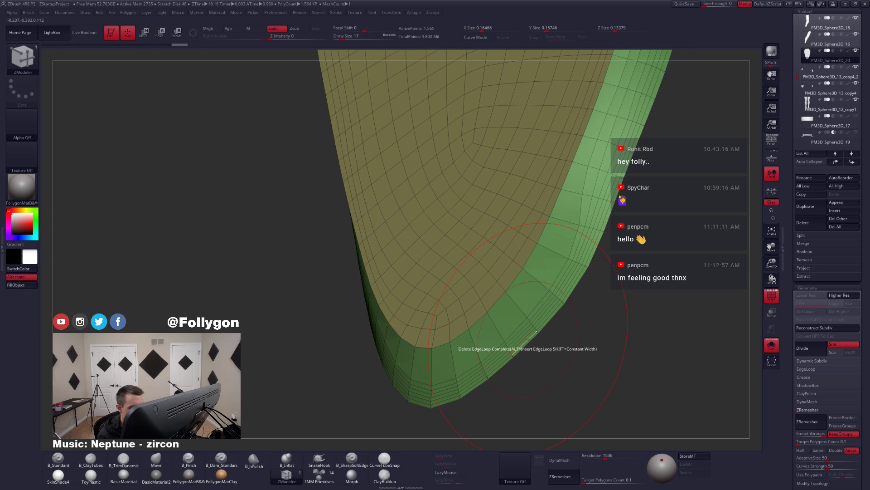
pyautogui.click(524, 330)
pyautogui.click(521, 330)
pyautogui.click(531, 336)
pyautogui.click(532, 336)
pyautogui.moveTo(532, 336)
pyautogui.mouseDown(button='right')
pyautogui.moveTo(482, 355)
pyautogui.moveTo(546, 348)
pyautogui.moveTo(534, 338)
pyautogui.mouseUp(button='right')
pyautogui.click(534, 338)
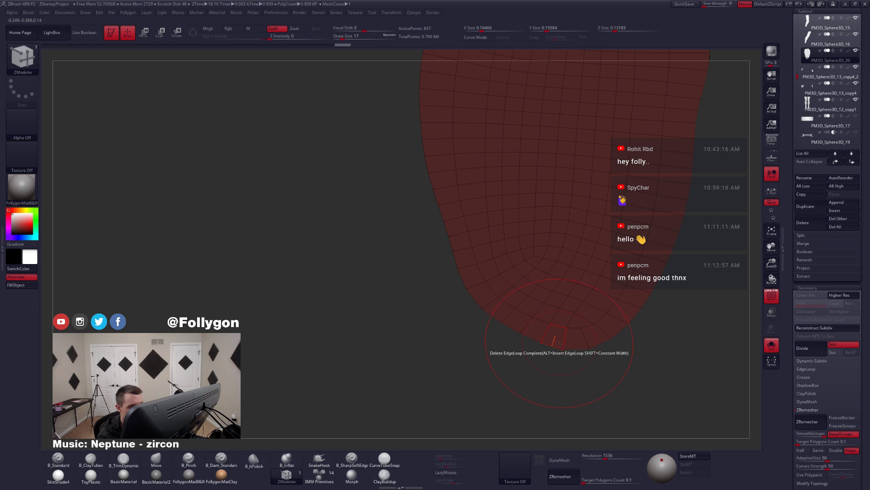
pyautogui.moveTo(559, 343); pyautogui.dragTo(521, 326, button='right')
pyautogui.hotkey('shift', 'd')
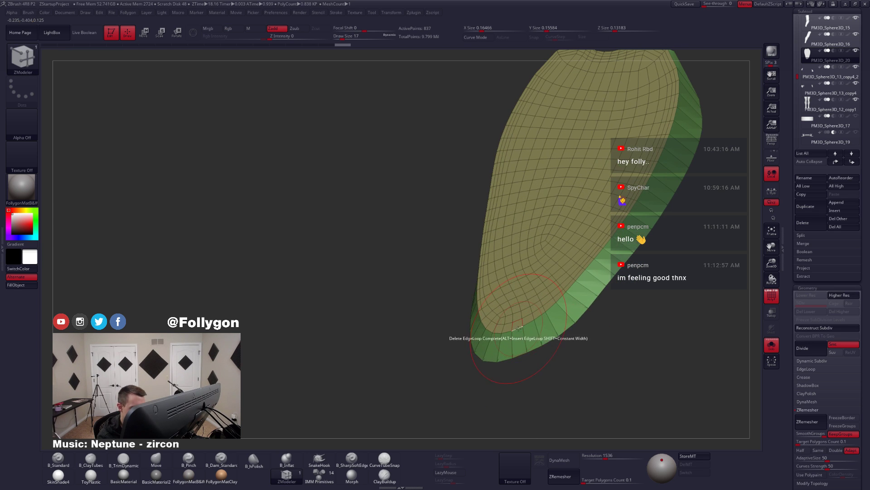
# - Try to crease the complete edge loop between the piece's front face and green rim, and undo it
pyautogui.press('space')
pyautogui.click(481, 334)
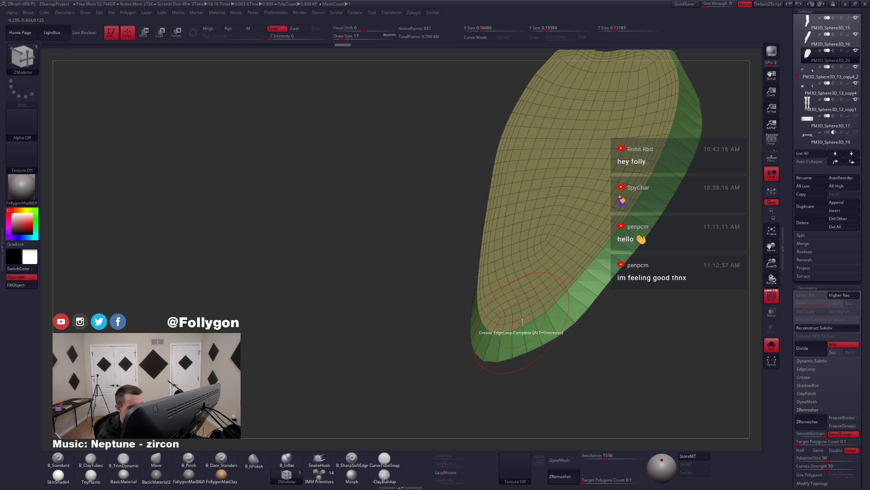
pyautogui.click(516, 326)
pyautogui.hotkey('ctrl', 'z')
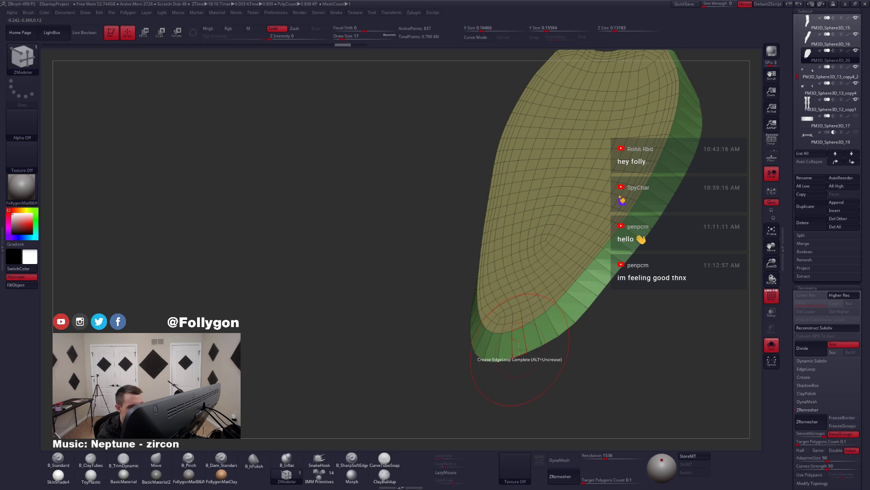
# - Switch to the Move brush, show the whole character without wireframe, and set the Draw Size to 62
pyautogui.moveTo(520, 354)
pyautogui.mouseDown(button='right')
pyautogui.moveTo(532, 330)
pyautogui.moveTo(517, 342)
pyautogui.moveTo(522, 349)
pyautogui.moveTo(520, 323)
pyautogui.moveTo(505, 355)
pyautogui.moveTo(521, 322)
pyautogui.mouseUp(button='right')
pyautogui.press('b')
pyautogui.press('m')
pyautogui.press('v')
pyautogui.hotkey('alt', 's')
pyautogui.hotkey('shift', 'f')
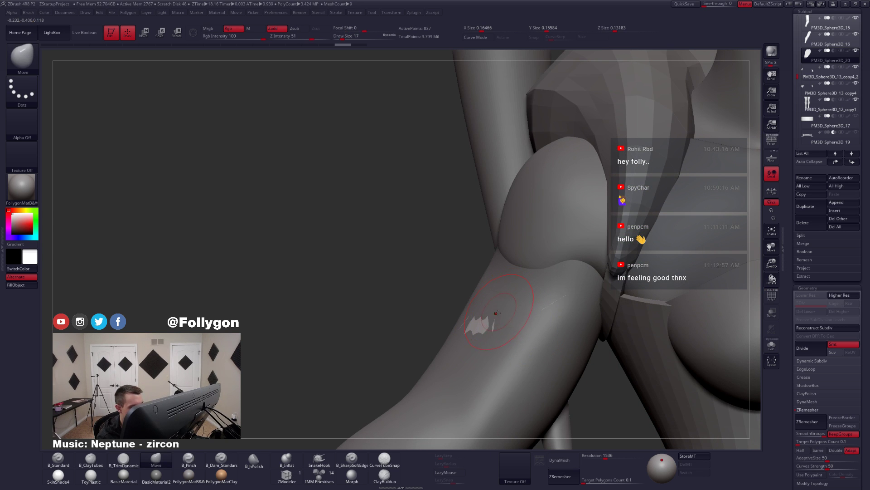
pyautogui.press('space')
pyautogui.click(497, 320)
# - Compare the upper-arm piece in isolation and on the arm, stepping back and forth through the last edits
pyautogui.hotkey('ctrl', 'shift', 's')
pyautogui.moveTo(498, 325); pyautogui.dragTo(490, 333, button='right')
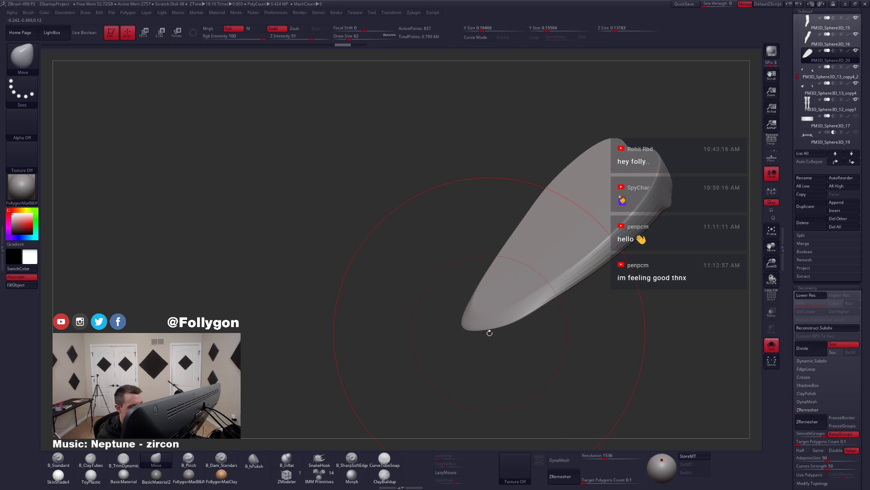
pyautogui.hotkey('ctrl', 'shift', 's')
pyautogui.hotkey('ctrl', 'z')
pyautogui.hotkey('ctrl', 'shift', 's')
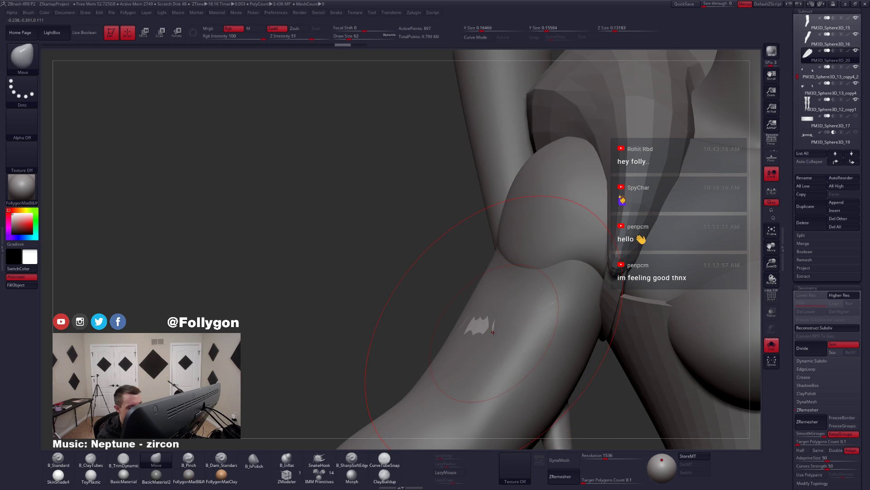
pyautogui.hotkey('shift', 'f')
pyautogui.press('ctrl')
pyautogui.hotkey('ctrl', 'shift', 'z')
pyautogui.hotkey('ctrl', 'shift', 'z')
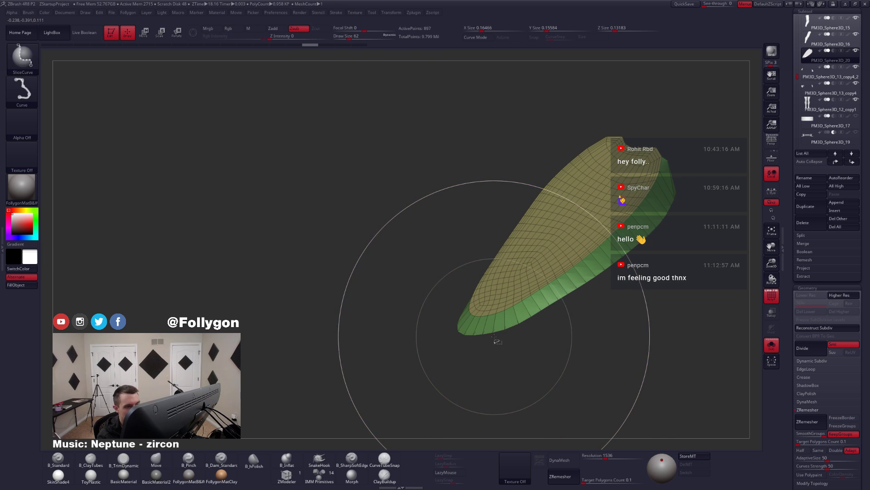
# - Set the Draw Size to 13 and remesh the upper-arm piece with ZRemesher at a target polygon count of 1
pyautogui.keyDown('alt'); pyautogui.moveTo(498, 334); pyautogui.dragTo(461, 327, button='right'); pyautogui.keyUp('alt')
pyautogui.press('space')
pyautogui.moveTo(590, 300)
pyautogui.mouseDown()
pyautogui.moveTo(574, 311)
pyautogui.moveTo(583, 323)
pyautogui.moveTo(563, 326)
pyautogui.mouseUp()
pyautogui.moveTo(796, 443); pyautogui.dragTo(798, 443)
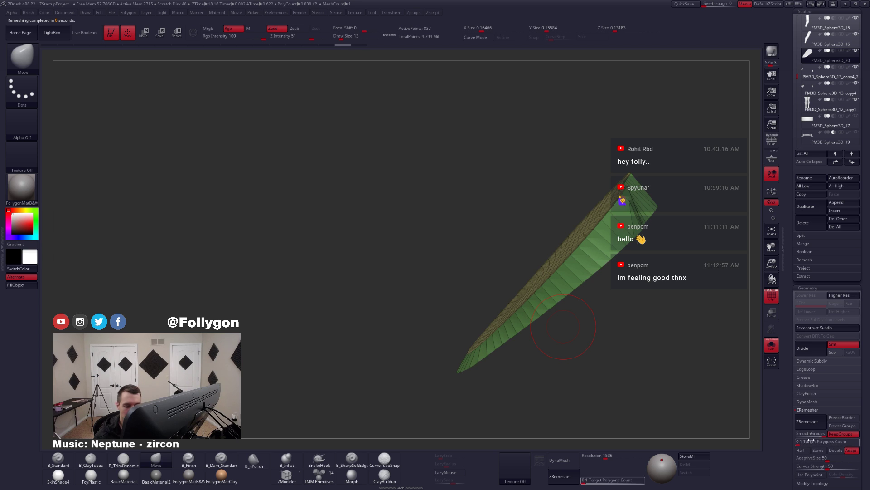
pyautogui.click(797, 424)
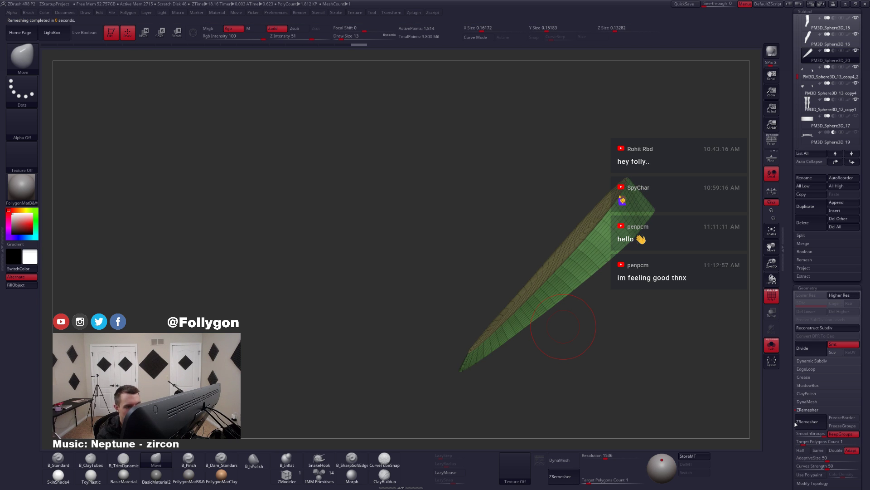
# - Switch to ZModeler, set the edge action to Delete EdgeLoop Complete, and delete the first edge loops from the green rim
pyautogui.moveTo(572, 336); pyautogui.dragTo(562, 294)
pyautogui.moveTo(540, 324); pyautogui.dragTo(428, 413)
pyautogui.click(295, 475)
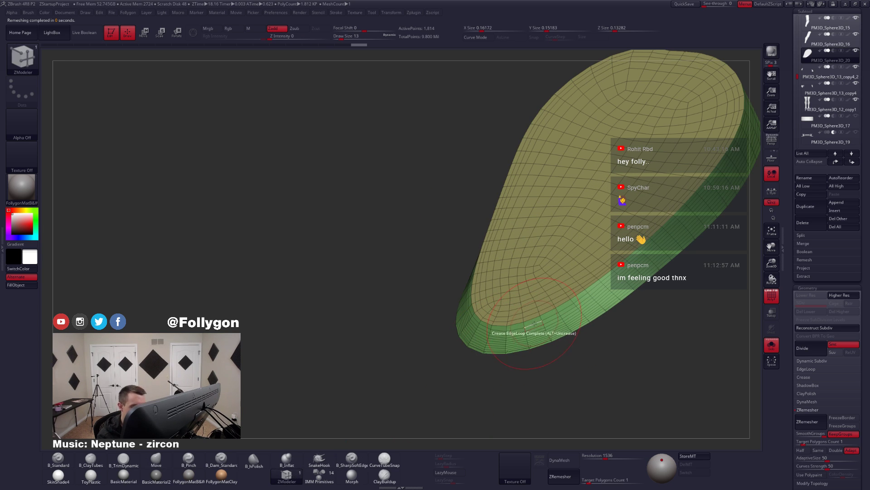
pyautogui.rightClick(532, 326)
pyautogui.click(492, 376)
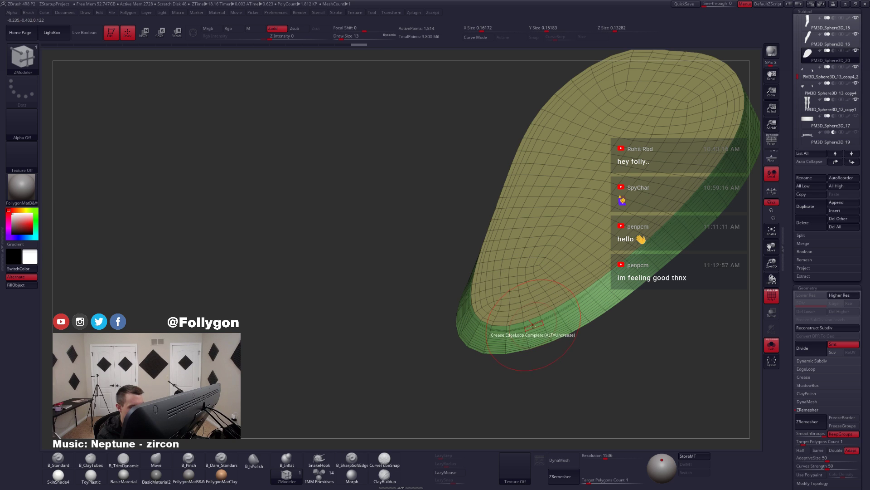
pyautogui.click(531, 320)
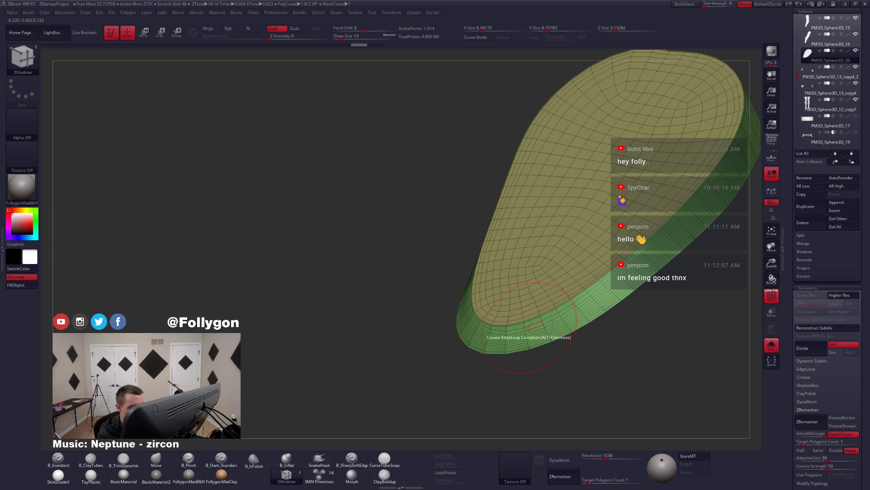
pyautogui.click(538, 345)
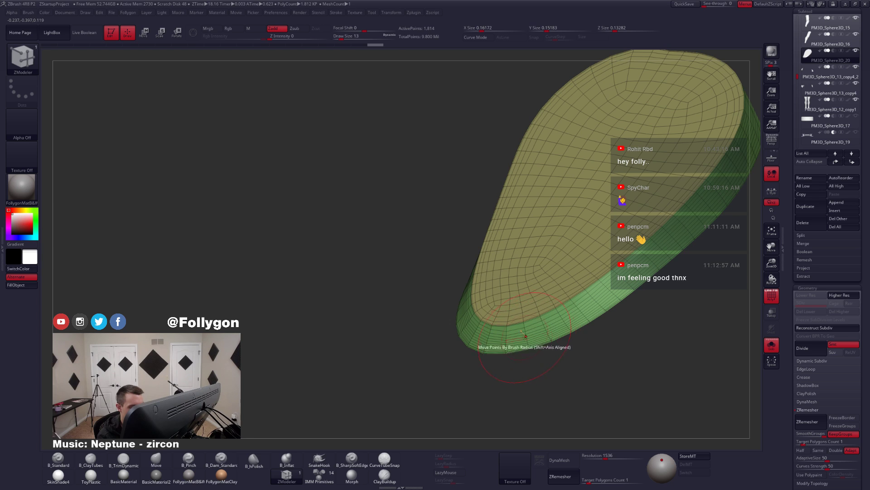
pyautogui.keyDown('ctrl'); pyautogui.moveTo(525, 336); pyautogui.dragTo(538, 333, button='right'); pyautogui.keyUp('ctrl')
pyautogui.press('space')
pyautogui.click(497, 341)
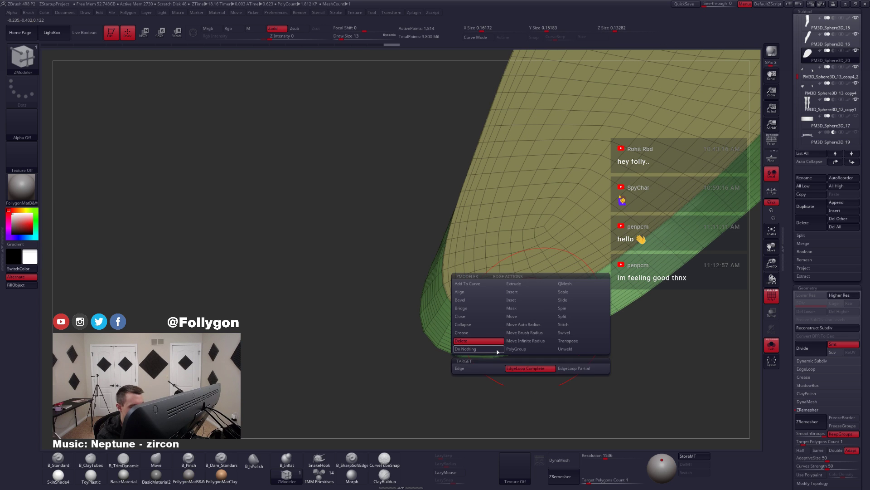
pyautogui.click(532, 317)
pyautogui.click(532, 320)
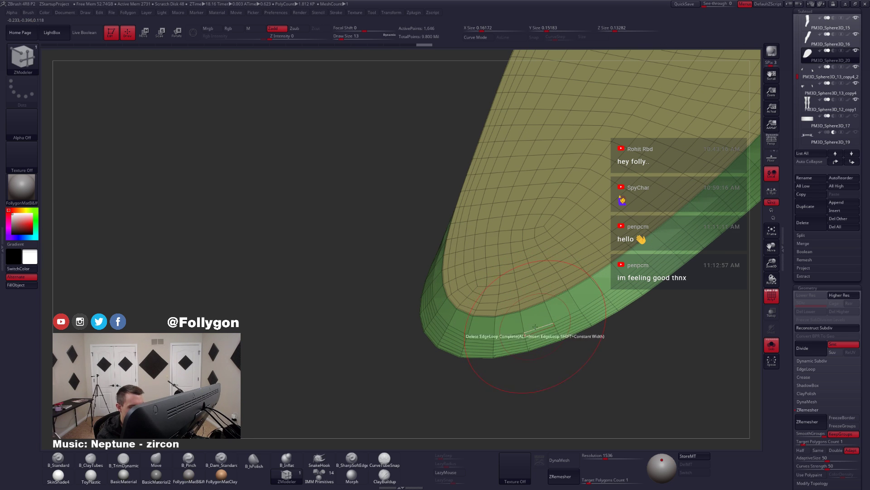
# - Delete the remaining inner edge loops of the green rim and the surplus loops along the red back face's border
pyautogui.click(544, 341)
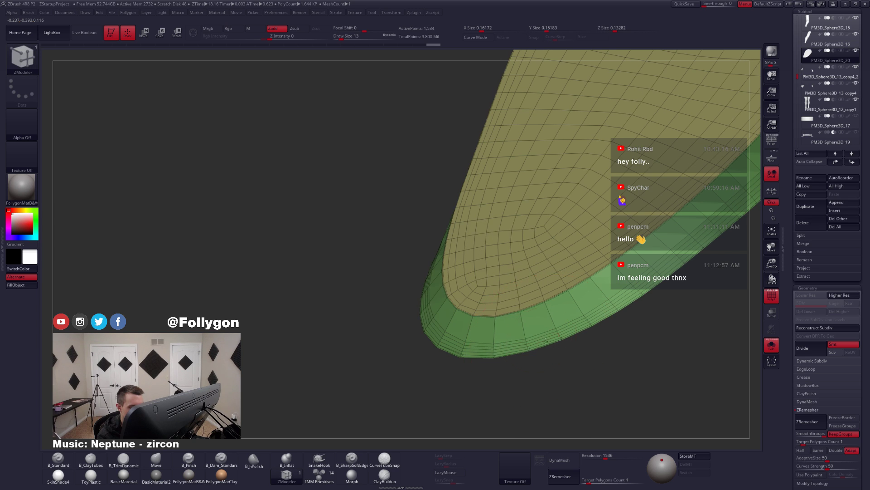
pyautogui.click(546, 340)
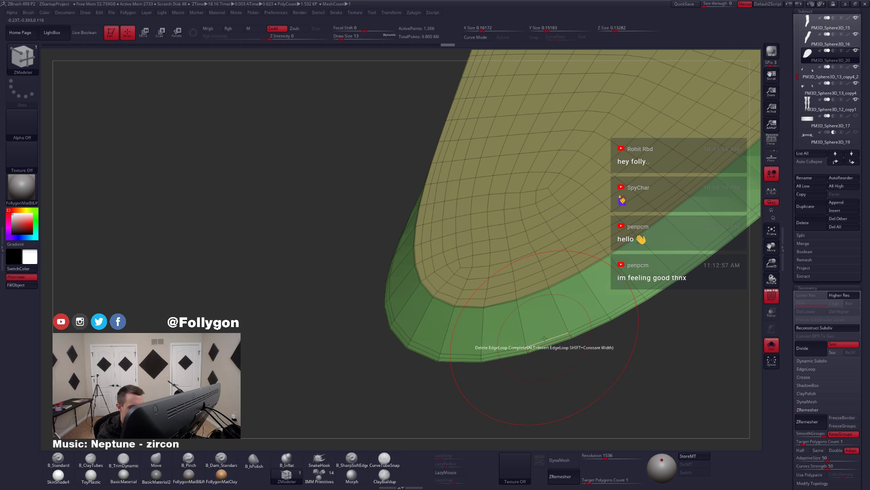
pyautogui.click(545, 340)
pyautogui.click(546, 342)
pyautogui.moveTo(539, 352); pyautogui.dragTo(539, 329)
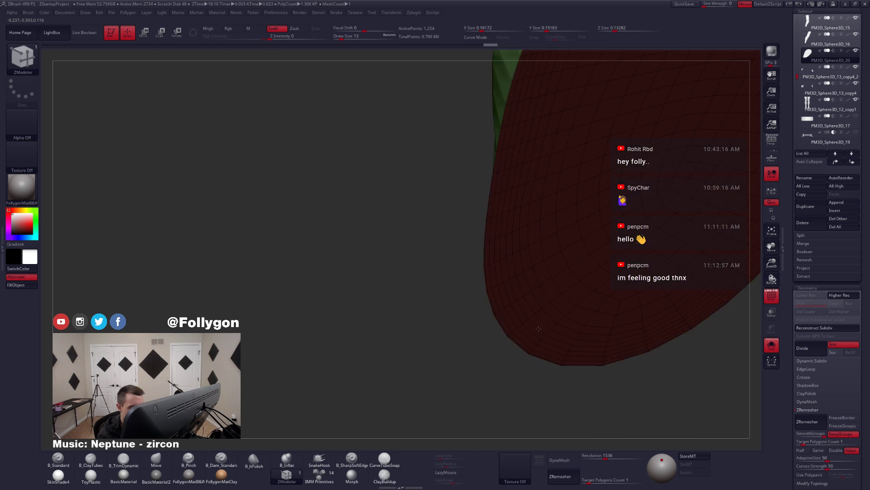
pyautogui.moveTo(538, 329); pyautogui.dragTo(542, 353, button='right')
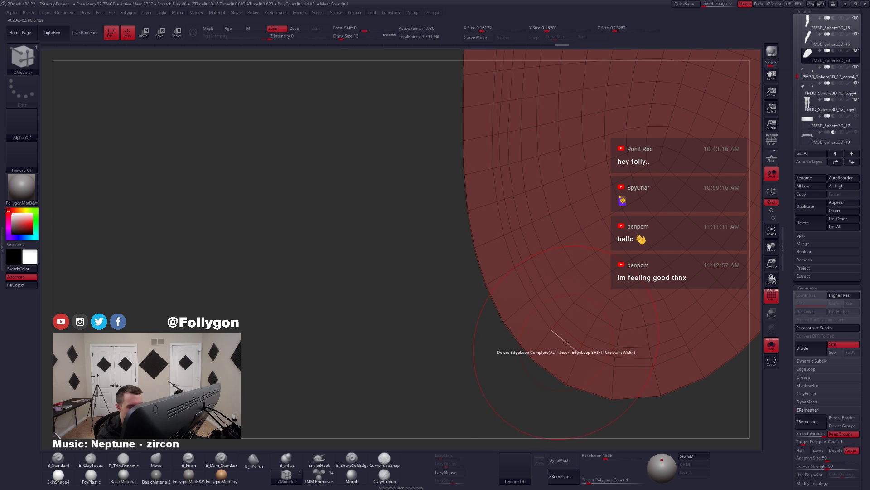
pyautogui.keyDown('ctrl'); pyautogui.moveTo(580, 329); pyautogui.dragTo(541, 403, button='right'); pyautogui.keyUp('ctrl')
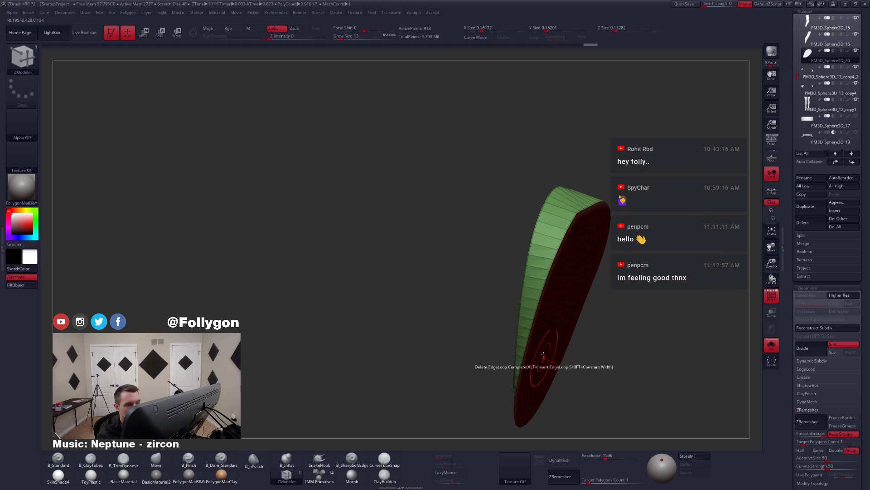
# - Turn on Dynamic Subdivision for the piece and ready the Move brush at Draw Size 12 with the whole character shown
pyautogui.press('d')
pyautogui.moveTo(565, 312); pyautogui.dragTo(545, 343, button='right')
pyautogui.press('b')
pyautogui.press('m')
pyautogui.press('v')
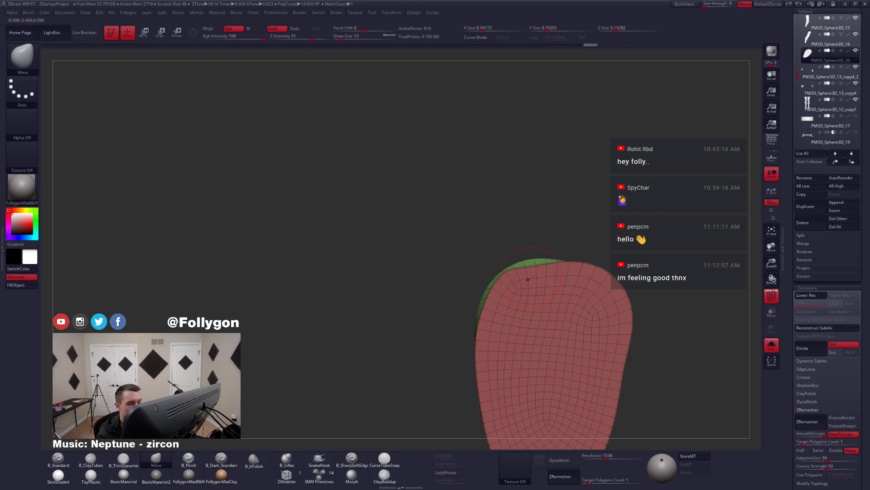
pyautogui.press('space')
pyautogui.moveTo(535, 271); pyautogui.dragTo(554, 308, button='right')
pyautogui.hotkey('alt', 's')
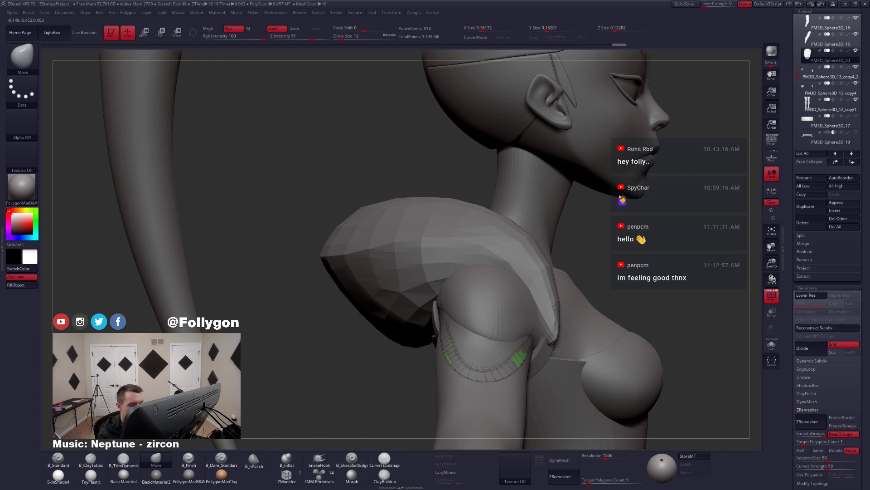
pyautogui.moveTo(552, 342); pyautogui.dragTo(540, 325, button='right')
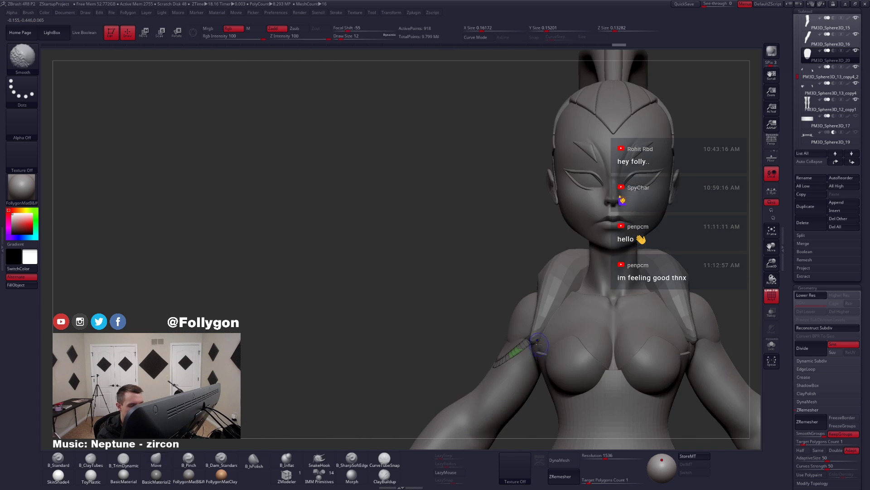
# - Hide the collar subtool Extract4 and reselect the upper-arm piece PM3D_Sphere3D_20
pyautogui.keyDown('alt'); pyautogui.click(540, 325); pyautogui.keyUp('alt')
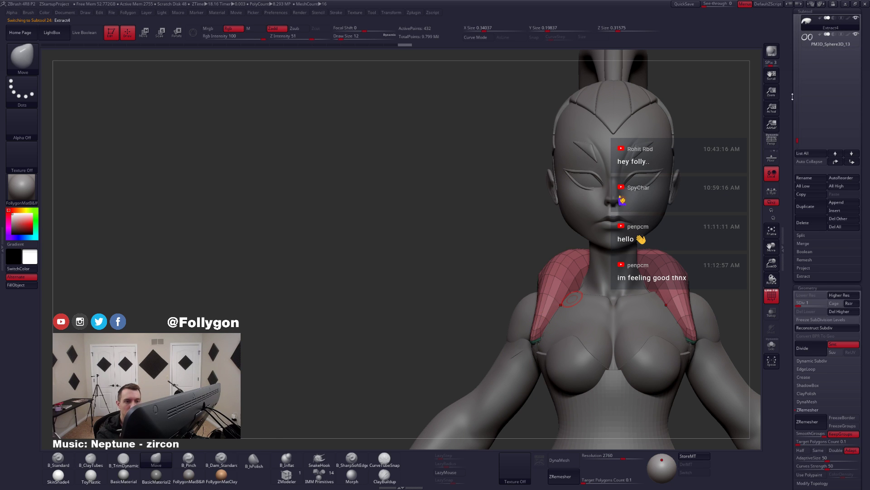
pyautogui.moveTo(793, 96); pyautogui.dragTo(799, 202)
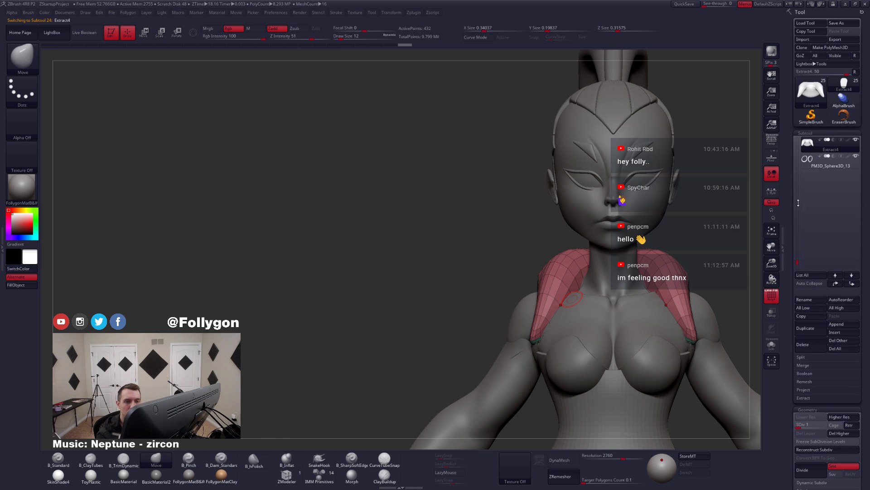
pyautogui.keyDown('alt'); pyautogui.click(518, 354); pyautogui.keyUp('alt')
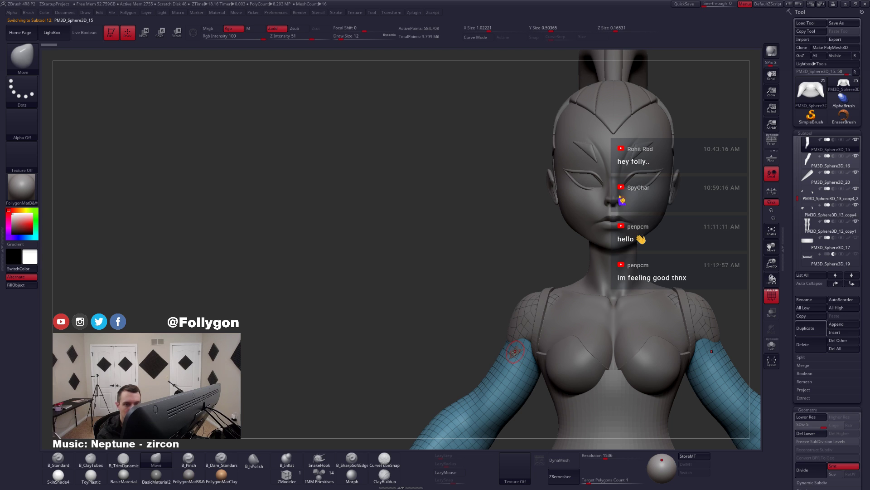
pyautogui.click(807, 178)
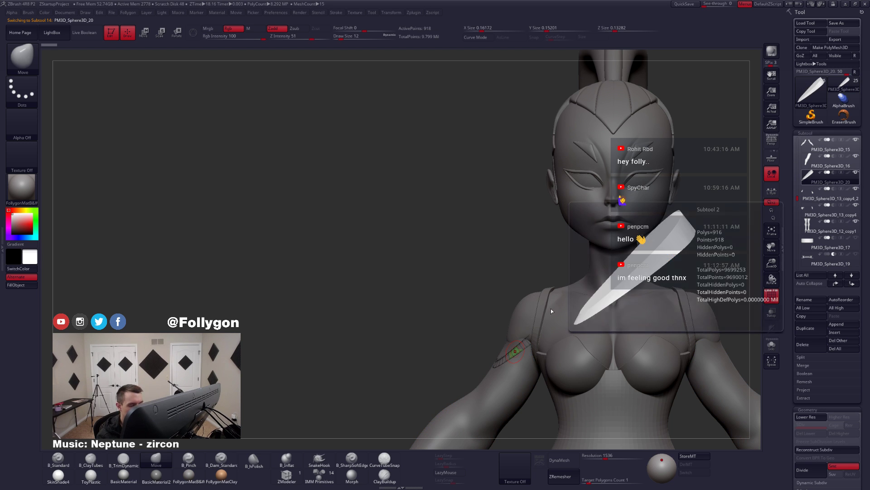
# - Turn off the wireframe, set the Draw Size to 44, and reshape the upper-arm piece along the arm with the Move brush
pyautogui.hotkey('shift', 'f')
pyautogui.moveTo(492, 355); pyautogui.dragTo(537, 351, button='right')
pyautogui.press('space')
pyautogui.moveTo(521, 349); pyautogui.dragTo(532, 341)
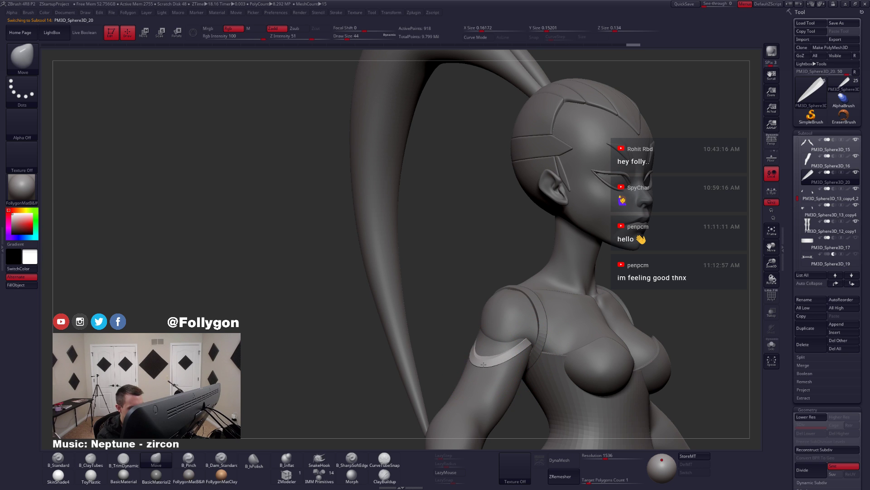
pyautogui.moveTo(483, 364)
pyautogui.mouseDown(button='right')
pyautogui.moveTo(541, 361)
pyautogui.moveTo(526, 359)
pyautogui.mouseUp(button='right')
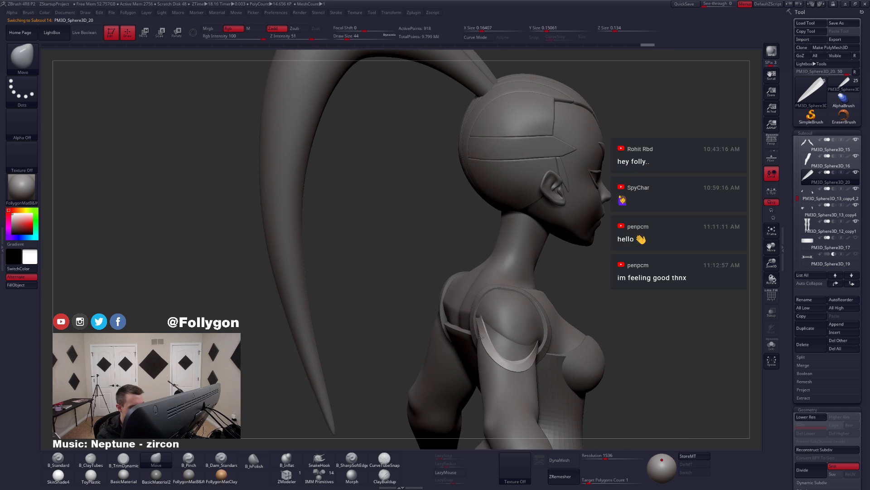
pyautogui.moveTo(503, 341)
pyautogui.mouseDown()
pyautogui.moveTo(479, 326)
pyautogui.moveTo(456, 332)
pyautogui.moveTo(488, 332)
pyautogui.mouseUp()
# - Set the Draw Size to 37 and refine the upper-arm piece's shape around the back of the arm
pyautogui.press('s')
pyautogui.click(486, 344)
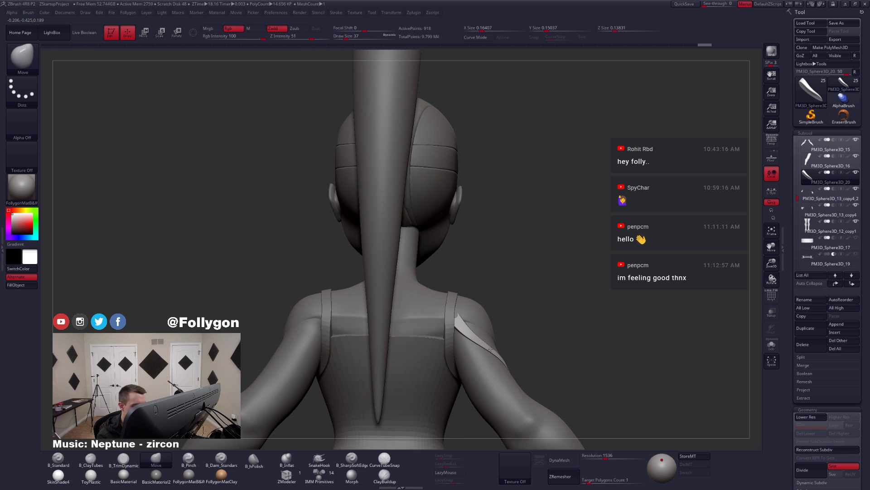
pyautogui.moveTo(483, 373)
pyautogui.mouseDown()
pyautogui.moveTo(522, 365)
pyautogui.moveTo(503, 365)
pyautogui.moveTo(540, 337)
pyautogui.moveTo(553, 340)
pyautogui.mouseUp()
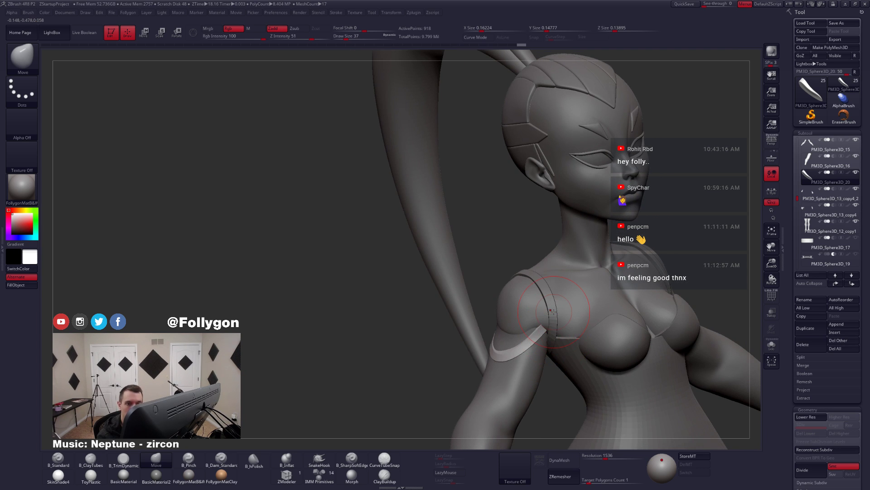
# - Compare the piece with the PM3D_Sphere3D_16 subtool and examine how PM3D_Sphere3D_20 fits the arm
pyautogui.click(810, 166)
pyautogui.moveTo(503, 363)
pyautogui.mouseDown()
pyautogui.moveTo(542, 361)
pyautogui.moveTo(540, 376)
pyautogui.mouseUp()
pyautogui.moveTo(537, 332)
pyautogui.mouseDown(button='right')
pyautogui.moveTo(610, 329)
pyautogui.moveTo(529, 326)
pyautogui.mouseUp(button='right')
pyautogui.moveTo(529, 324); pyautogui.dragTo(536, 318)
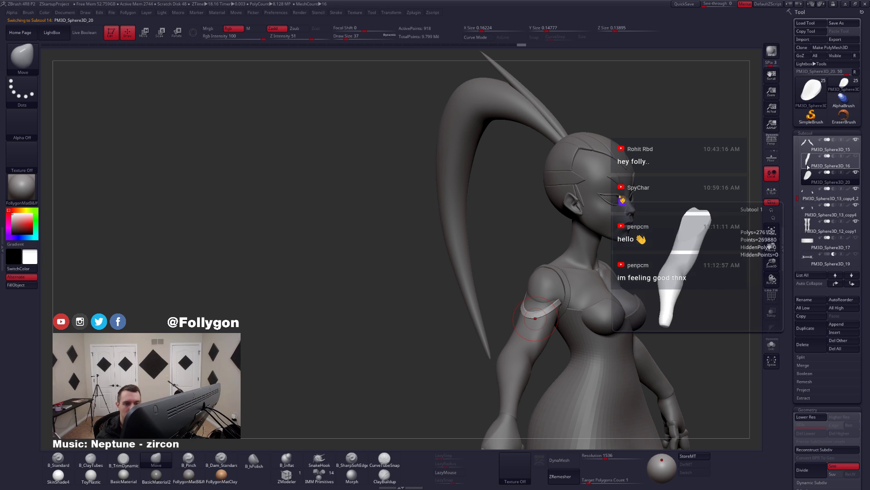
pyautogui.click(812, 180)
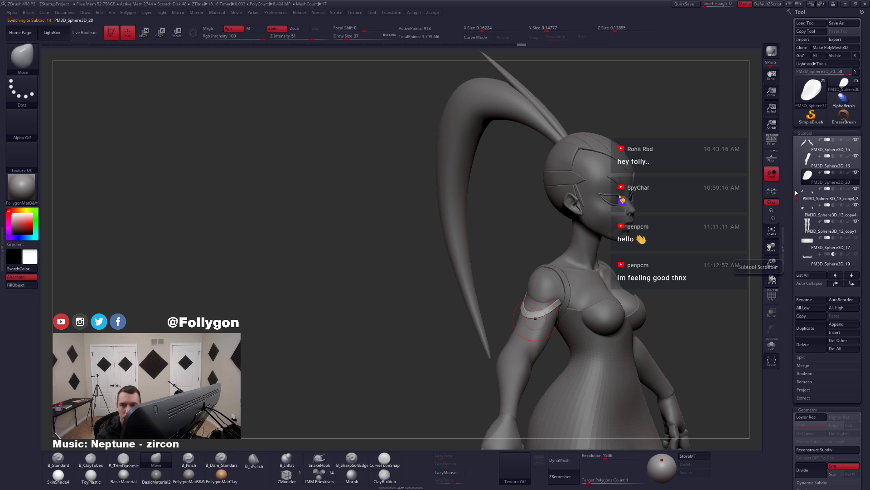
pyautogui.keyDown('ctrl'); pyautogui.moveTo(544, 290); pyautogui.dragTo(548, 319, button='right'); pyautogui.keyUp('ctrl')
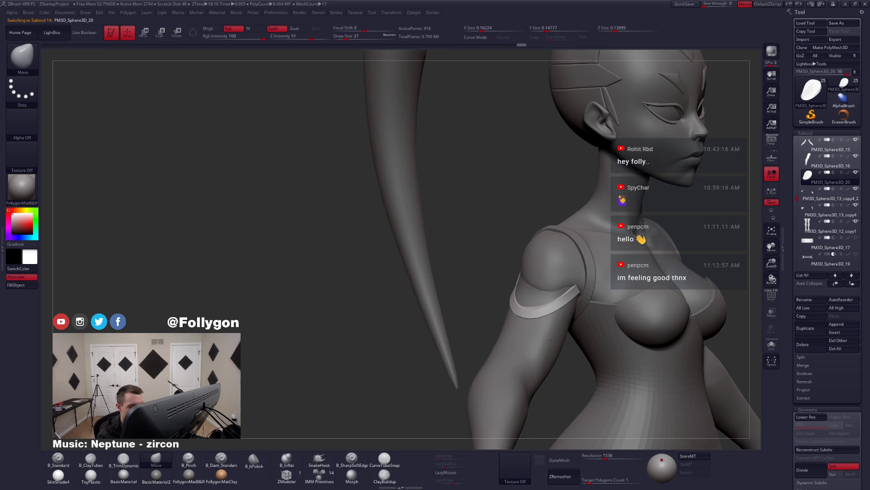
# - Isolate the upper-arm piece with its polygroup wireframe shown and hide its back-face polygroup
pyautogui.hotkey('shift', 's')
pyautogui.hotkey('shift', 'f')
pyautogui.hotkey('ctrl', 'shift')
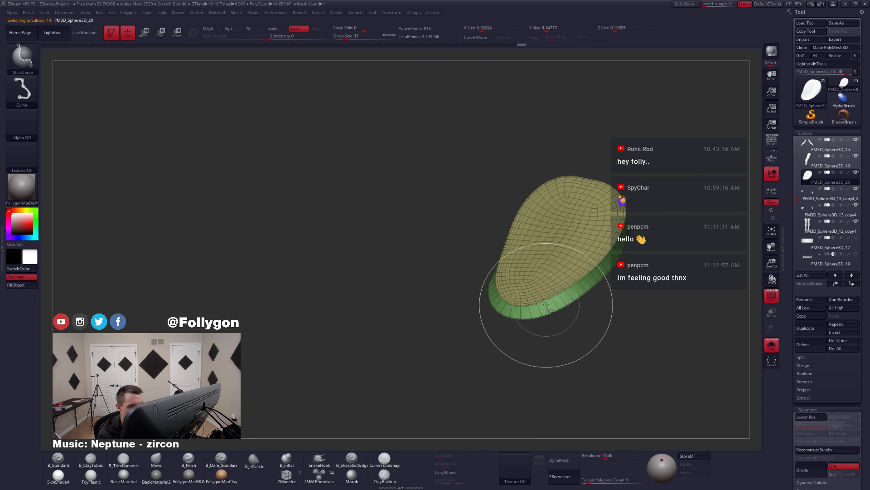
pyautogui.moveTo(546, 317)
pyautogui.mouseDown()
pyautogui.moveTo(476, 319)
pyautogui.moveTo(512, 320)
pyautogui.moveTo(553, 291)
pyautogui.mouseUp()
pyautogui.press('space')
pyautogui.click(578, 278)
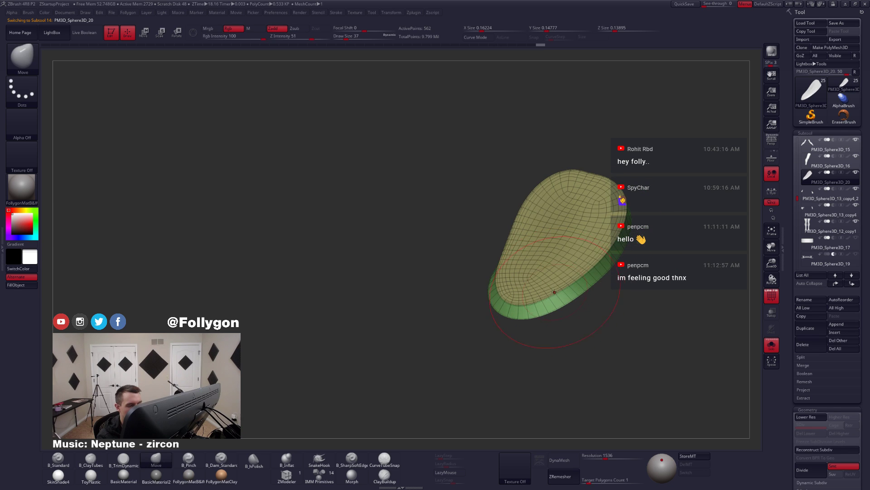
# - Invert the visibility to isolate the upper-arm piece's side rim polygroup and delete the hidden faces, leaving only the rim strip
pyautogui.keyDown('ctrl'); pyautogui.keyDown('shift'); pyautogui.click(550, 287); pyautogui.keyUp('shift'); pyautogui.keyUp('ctrl')
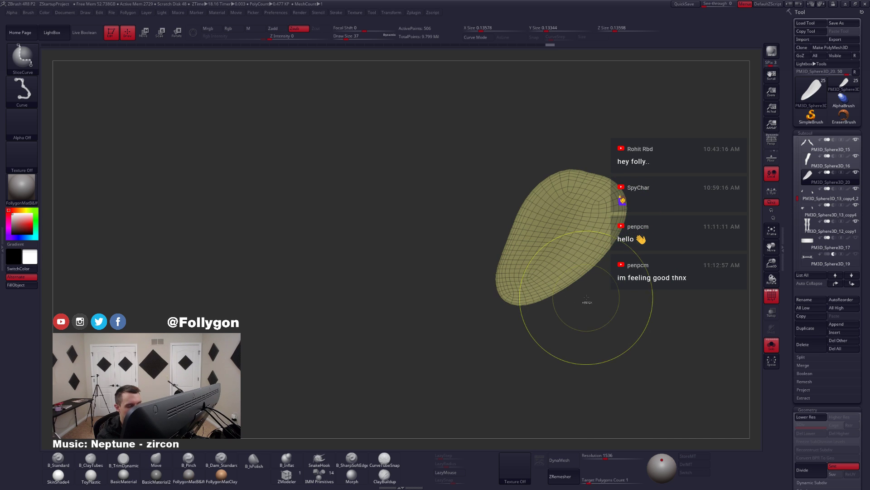
pyautogui.press('space')
pyautogui.click(548, 469)
pyautogui.keyDown('ctrl'); pyautogui.keyDown('shift'); pyautogui.moveTo(638, 318); pyautogui.dragTo(603, 319); pyautogui.keyUp('shift'); pyautogui.keyUp('ctrl')
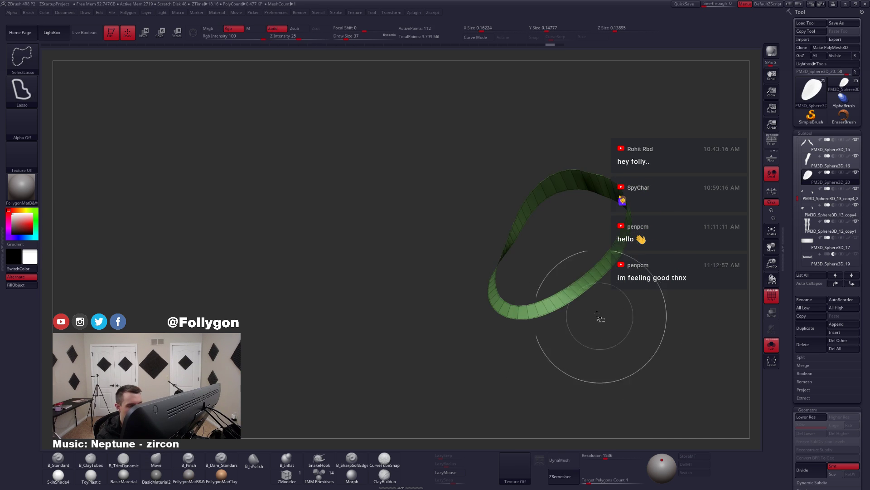
pyautogui.press('space')
pyautogui.click(596, 278)
# - Drop the rim strip to its lowest subdivision level and thicken it with the ZModeler polygon Extrude action targeting Island
pyautogui.keyDown('alt'); pyautogui.moveTo(655, 234); pyautogui.dragTo(530, 330); pyautogui.keyUp('alt')
pyautogui.hotkey('shift', 'd')
pyautogui.click(286, 473)
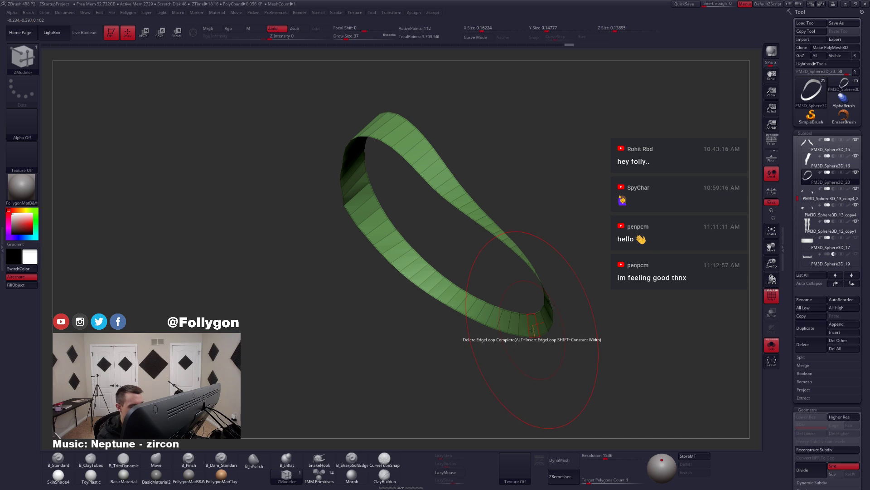
pyautogui.press('space')
pyautogui.click(491, 269)
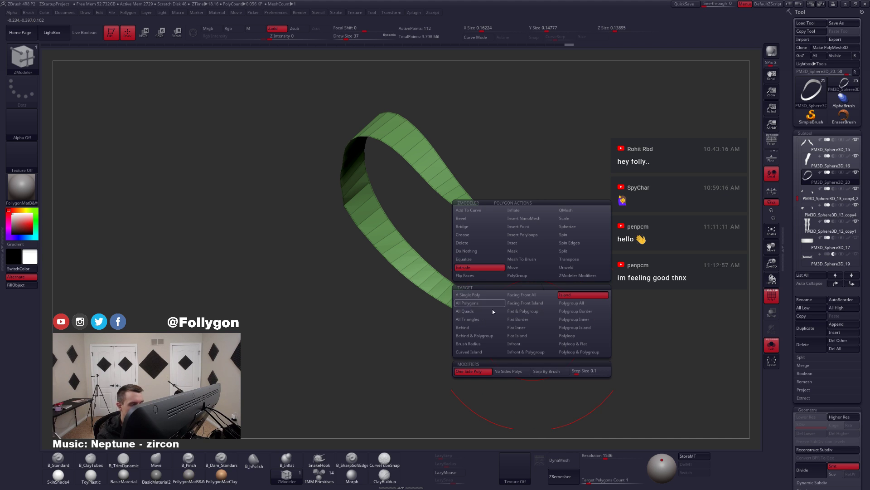
pyautogui.click(585, 295)
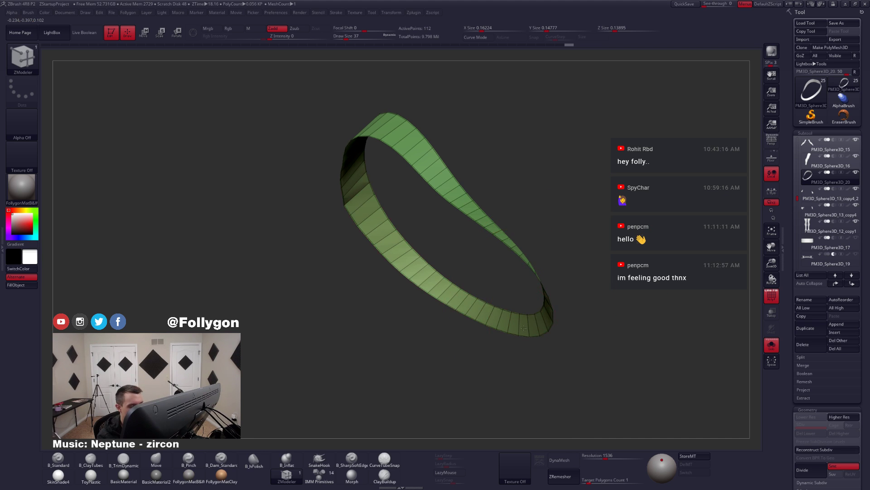
pyautogui.moveTo(520, 328); pyautogui.dragTo(546, 310)
# - Crease the thickened rim's edges with ZModeler and preview it with dynamic subdivision on the full character, wireframe off
pyautogui.press('space')
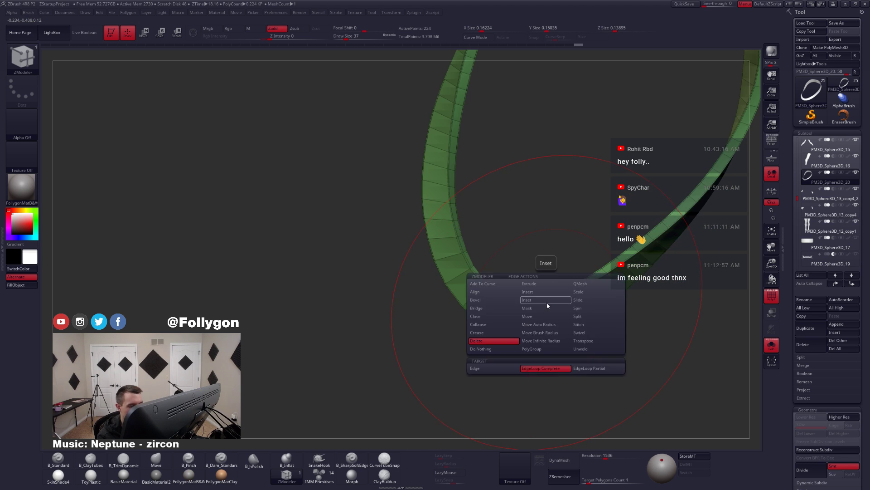
pyautogui.click(499, 333)
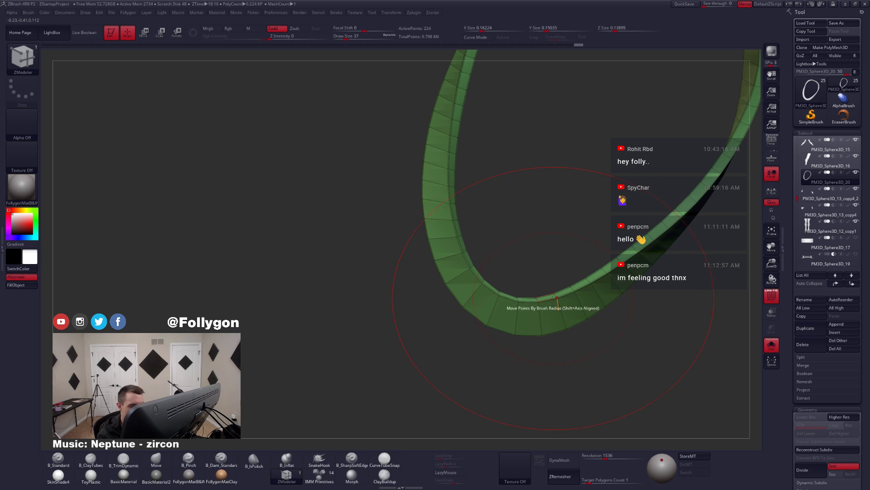
pyautogui.press('d')
pyautogui.moveTo(605, 327)
pyautogui.mouseDown()
pyautogui.moveTo(544, 324)
pyautogui.moveTo(532, 348)
pyautogui.moveTo(565, 336)
pyautogui.moveTo(539, 325)
pyautogui.moveTo(589, 289)
pyautogui.mouseUp()
pyautogui.click(544, 324)
pyautogui.hotkey('shift', 'f')
pyautogui.hotkey('alt', 's')
# - Fit the thin band around the front and back of the upper arm with the Move brush, using Draw Size 22 behind the arm
pyautogui.press('b')
pyautogui.press('m')
pyautogui.press('v')
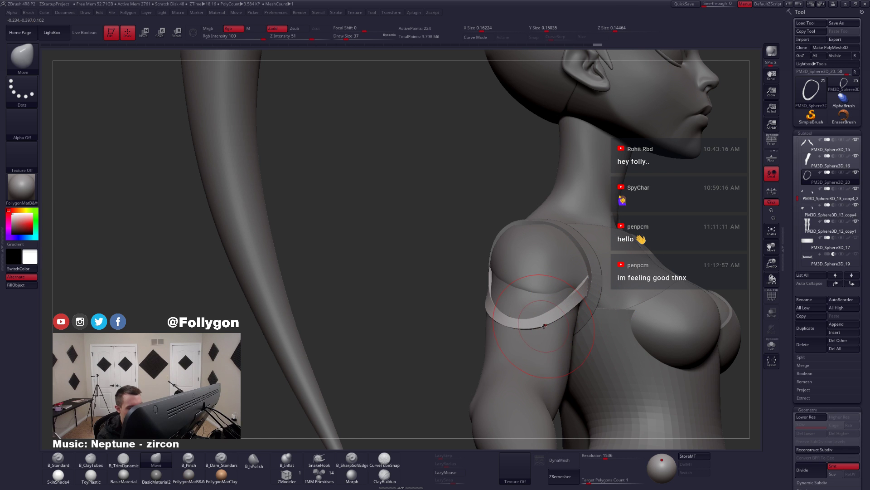
pyautogui.moveTo(484, 310)
pyautogui.mouseDown()
pyautogui.moveTo(498, 322)
pyautogui.moveTo(512, 311)
pyautogui.moveTo(514, 319)
pyautogui.mouseUp()
pyautogui.press('space')
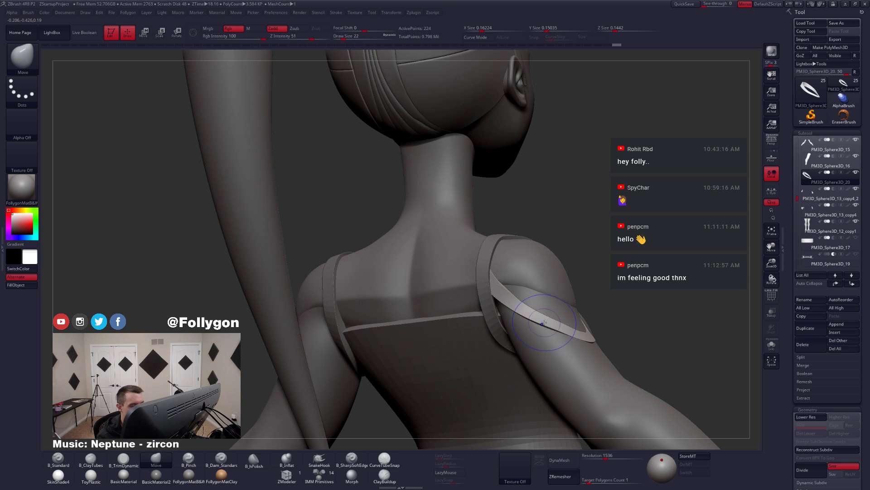
pyautogui.moveTo(543, 323)
pyautogui.mouseDown()
pyautogui.moveTo(577, 324)
pyautogui.moveTo(571, 307)
pyautogui.moveTo(564, 326)
pyautogui.moveTo(558, 315)
pyautogui.mouseUp()
pyautogui.keyDown('ctrl'); pyautogui.moveTo(558, 314); pyautogui.dragTo(561, 320, button='right'); pyautogui.keyUp('ctrl')
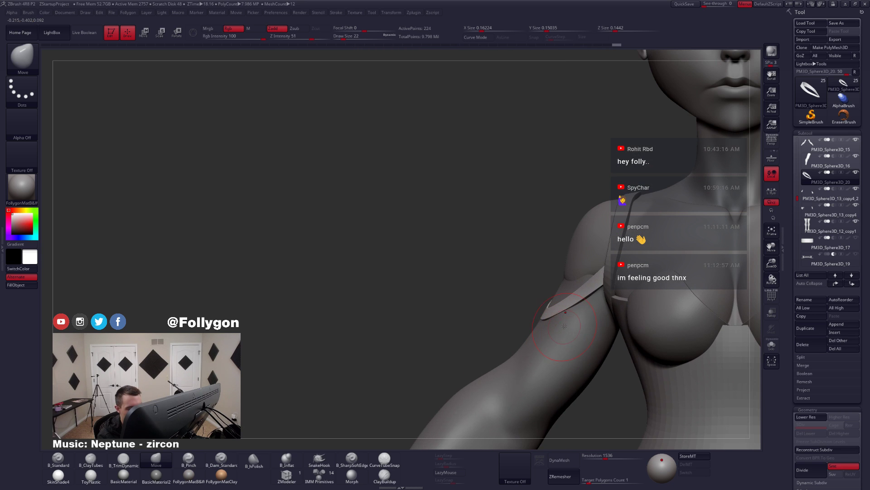
pyautogui.press('space')
pyautogui.moveTo(561, 322); pyautogui.dragTo(566, 312)
pyautogui.moveTo(565, 311); pyautogui.dragTo(589, 315, button='right')
pyautogui.press('space')
pyautogui.moveTo(589, 315)
pyautogui.mouseDown()
pyautogui.moveTo(567, 313)
pyautogui.moveTo(575, 299)
pyautogui.moveTo(561, 295)
pyautogui.moveTo(568, 297)
pyautogui.mouseUp()
# - Set the Draw Size to 29, examine the band's fit on the arm, and reselect the PM3D_Sphere3D_20 subtool
pyautogui.hotkey('alt', 's')
pyautogui.hotkey('alt', 's')
pyautogui.hotkey('alt', 's')
pyautogui.hotkey('ctrl', 'shift', 's')
pyautogui.press('space')
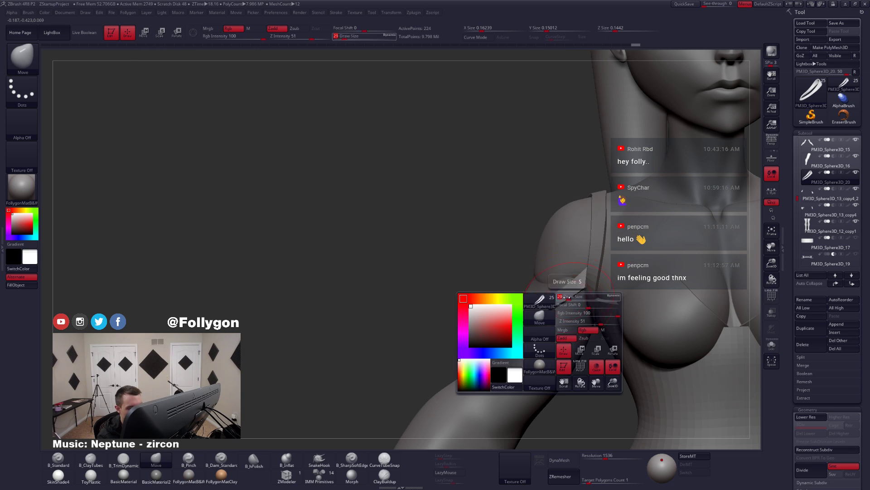
pyautogui.click(814, 168)
pyautogui.keyDown('ctrl'); pyautogui.moveTo(572, 309); pyautogui.dragTo(644, 275, button='right'); pyautogui.keyUp('ctrl')
pyautogui.keyDown('alt'); pyautogui.click(582, 279); pyautogui.keyUp('alt')
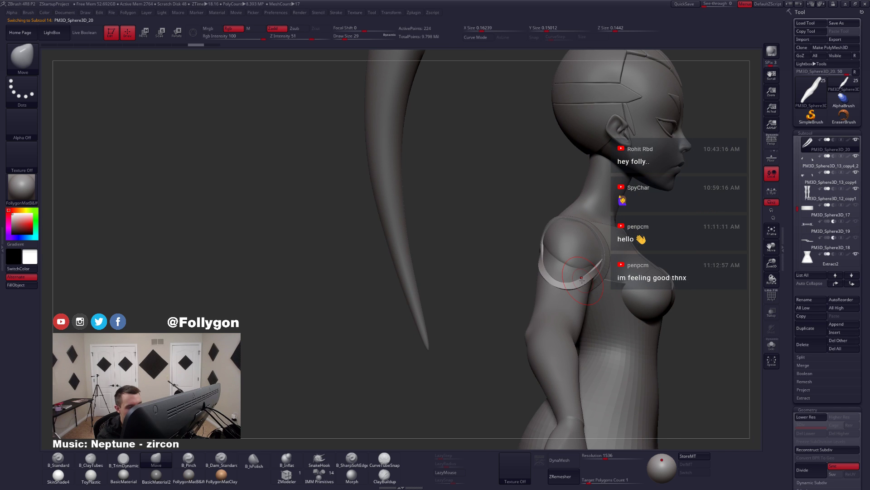
# - Isolate the band with its wireframe and dynamic subdivision off, and delete complete edge loops along its back side with ZModeler
pyautogui.moveTo(545, 287); pyautogui.dragTo(538, 348, button='right')
pyautogui.hotkey('shift', 'f')
pyautogui.hotkey('shift', 'd')
pyautogui.hotkey('alt', 's')
pyautogui.click(299, 473)
pyautogui.moveTo(486, 307)
pyautogui.keyDown('alt'); pyautogui.mouseDown(button='right')
pyautogui.moveTo(493, 342)
pyautogui.moveTo(481, 330)
pyautogui.mouseUp(button='right'); pyautogui.keyUp('alt')
pyautogui.press('space')
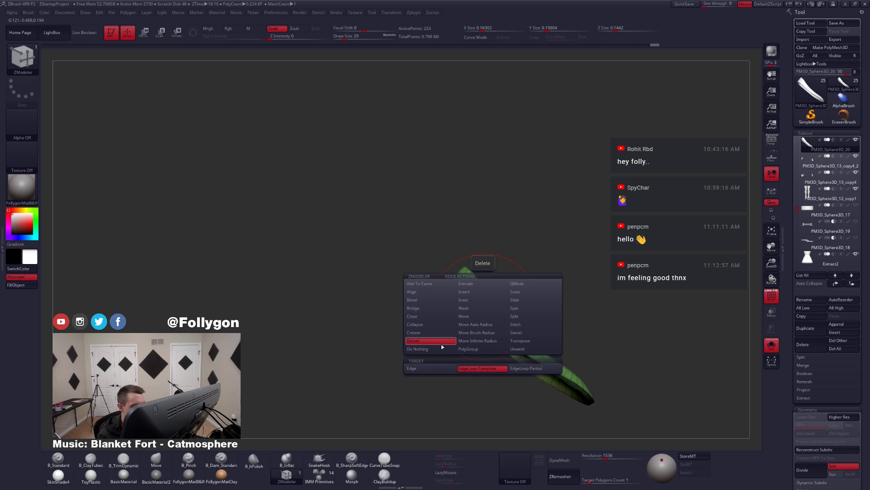
pyautogui.hotkey('alt', 's')
pyautogui.hotkey('shift', 'f')
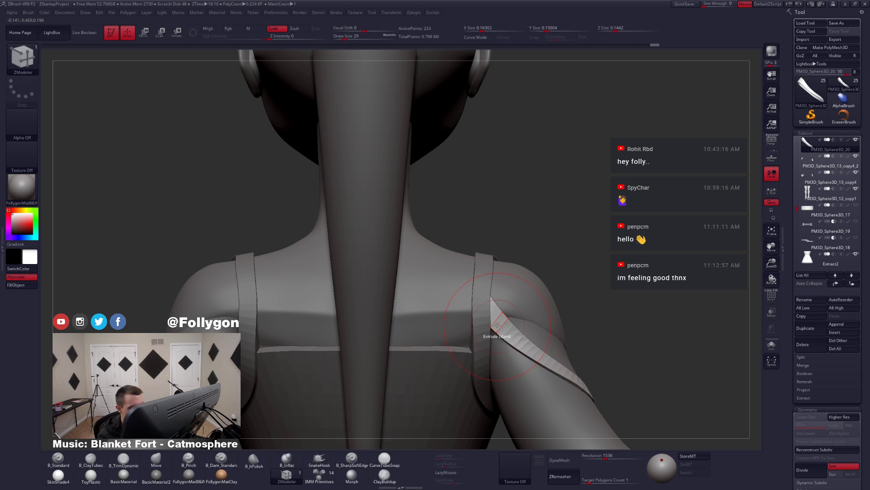
pyautogui.hotkey('alt', 's')
pyautogui.hotkey('shift', 'f')
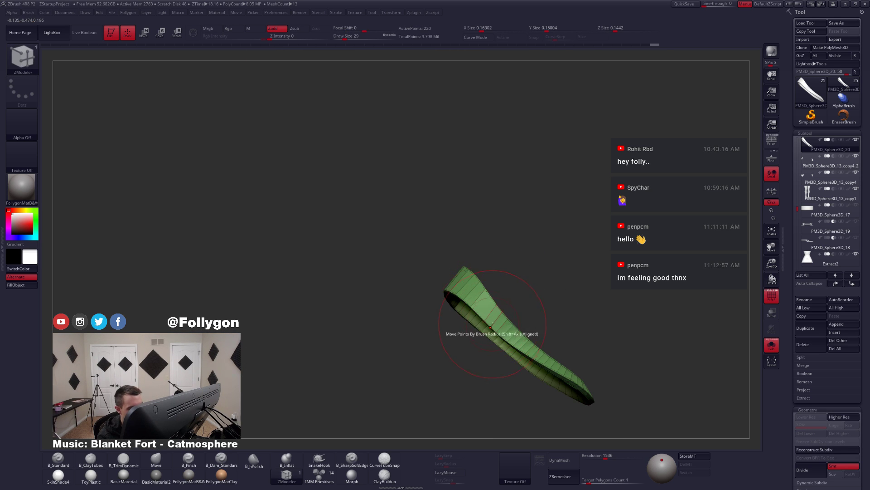
pyautogui.click(519, 341)
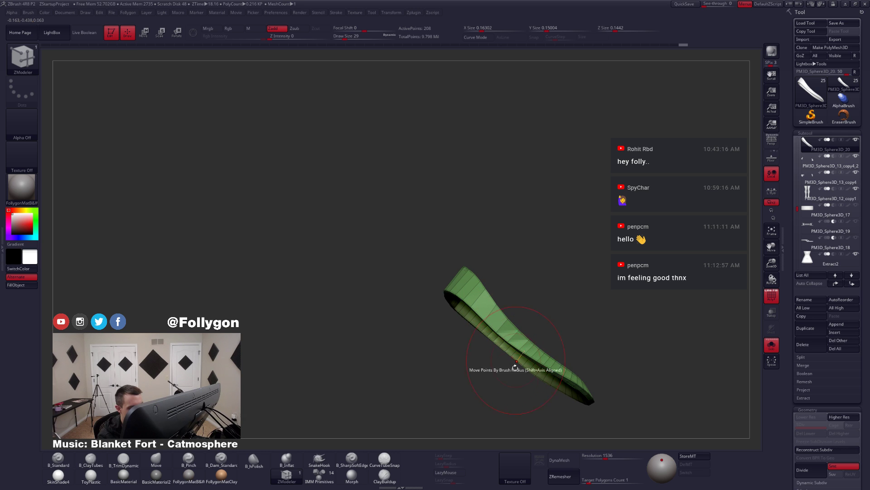
# - Delete more complete edge loops around the band's outer side and undo the last unwanted deletion
pyautogui.keyDown('alt'); pyautogui.moveTo(517, 359); pyautogui.dragTo(552, 341, button='right'); pyautogui.keyUp('alt')
pyautogui.click(523, 315)
pyautogui.click(510, 353)
pyautogui.hotkey('alt', 's')
pyautogui.click(509, 338)
pyautogui.click(521, 341)
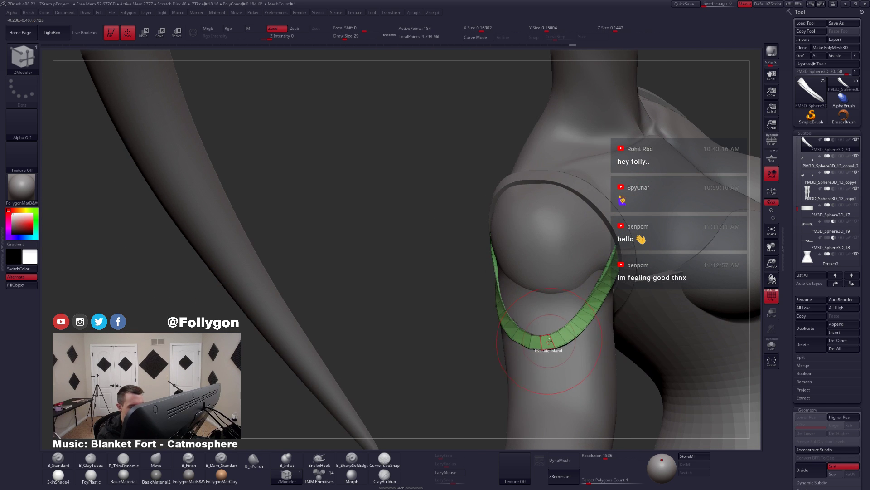
pyautogui.click(551, 341)
pyautogui.hotkey('ctrl', 'z')
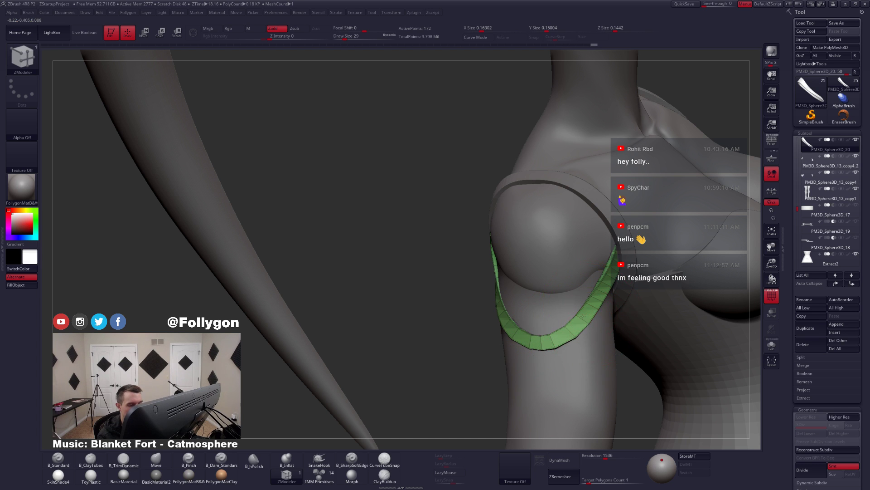
# - Thin out the remaining edge loops around the front and inner side of the band until the segments are evenly spaced
pyautogui.moveTo(582, 316)
pyautogui.mouseDown(button='right')
pyautogui.moveTo(597, 300)
pyautogui.moveTo(594, 310)
pyautogui.moveTo(597, 288)
pyautogui.moveTo(588, 332)
pyautogui.moveTo(588, 291)
pyautogui.moveTo(586, 332)
pyautogui.mouseUp(button='right')
pyautogui.hotkey('shift', 's')
pyautogui.click(622, 270)
pyautogui.click(597, 288)
pyautogui.click(597, 296)
pyautogui.click(588, 332)
pyautogui.click(586, 309)
pyautogui.click(589, 291)
pyautogui.click(583, 313)
pyautogui.click(579, 294)
pyautogui.moveTo(579, 294); pyautogui.dragTo(579, 338, button='right')
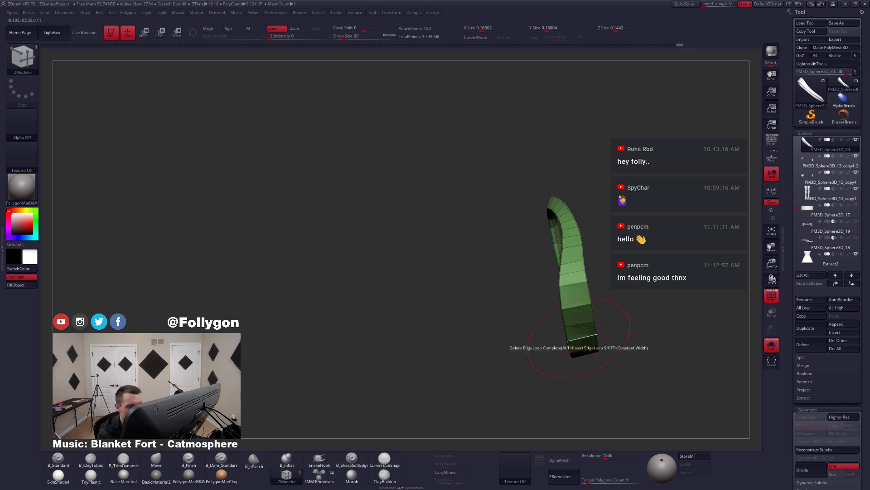
pyautogui.moveTo(575, 299)
pyautogui.mouseDown(button='right')
pyautogui.moveTo(564, 340)
pyautogui.moveTo(558, 336)
pyautogui.moveTo(554, 345)
pyautogui.moveTo(564, 318)
pyautogui.moveTo(513, 334)
pyautogui.mouseUp(button='right')
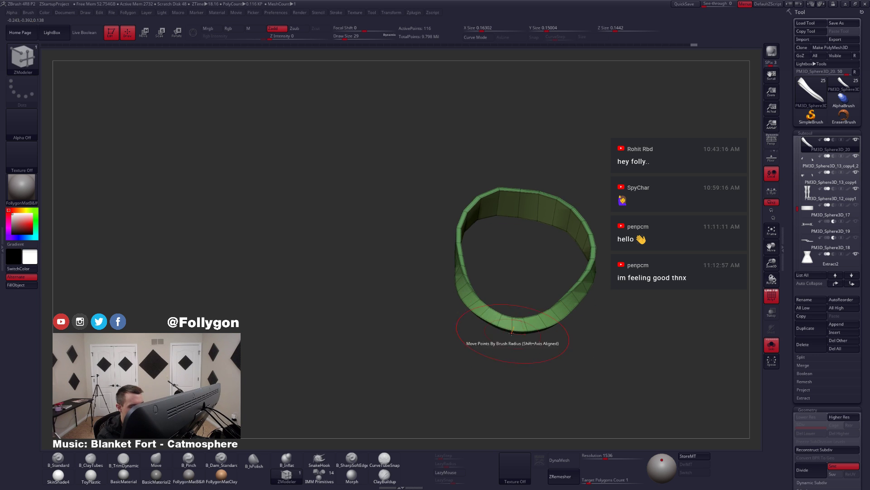
# - Turn on dynamic subdivision for the band and set the ZModeler edge action to Crease with the EdgeLoop Complete target
pyautogui.press('d')
pyautogui.hotkey('alt', 's')
pyautogui.press('space')
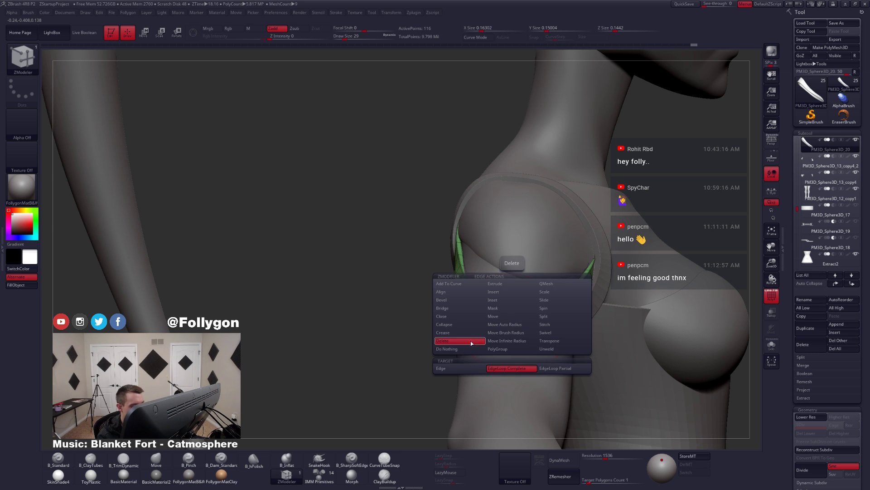
pyautogui.click(458, 332)
pyautogui.click(470, 376)
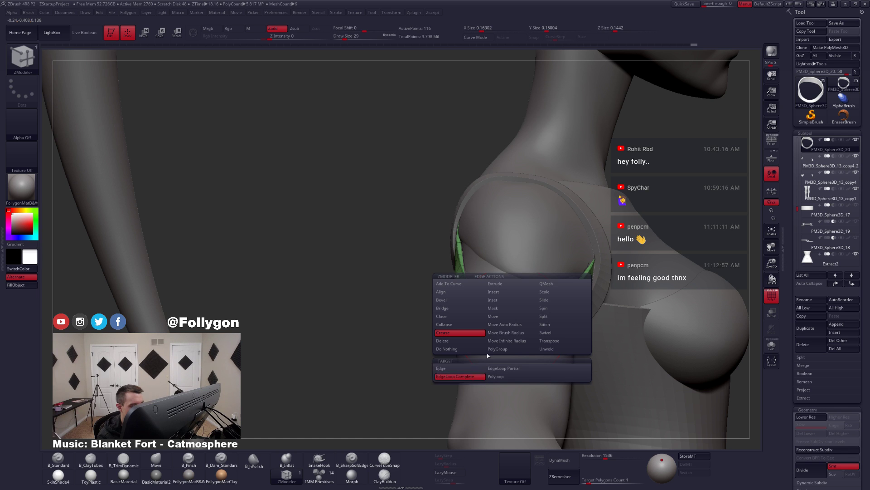
pyautogui.hotkey('alt', 's')
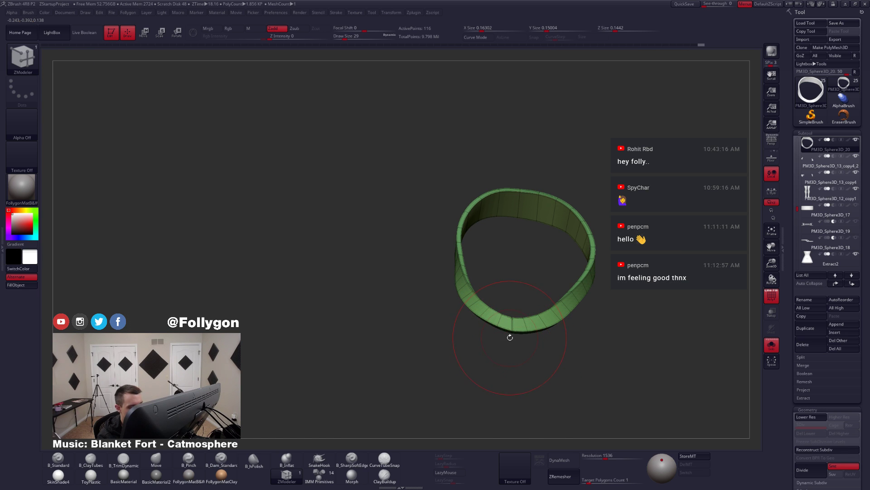
# - Mask all but the band's lowest outer section and move that section down the arm with Transpose to form a point
pyautogui.moveTo(509, 337); pyautogui.dragTo(509, 353, button='right')
pyautogui.moveTo(511, 309)
pyautogui.keyDown('ctrl'); pyautogui.mouseDown()
pyautogui.moveTo(508, 347)
pyautogui.moveTo(516, 313)
pyautogui.mouseUp(); pyautogui.keyUp('ctrl')
pyautogui.keyDown('ctrl'); pyautogui.click(512, 312); pyautogui.keyUp('ctrl')
pyautogui.press('w')
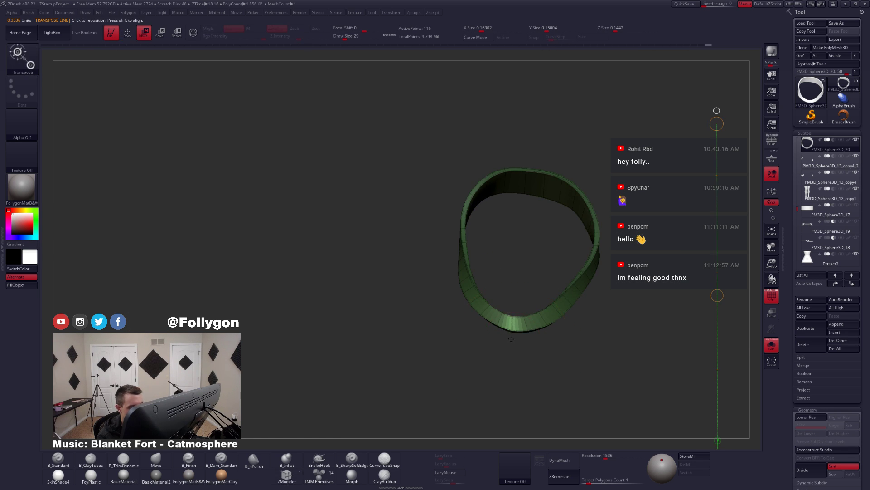
pyautogui.moveTo(511, 339); pyautogui.dragTo(512, 340, button='right')
pyautogui.click(511, 339)
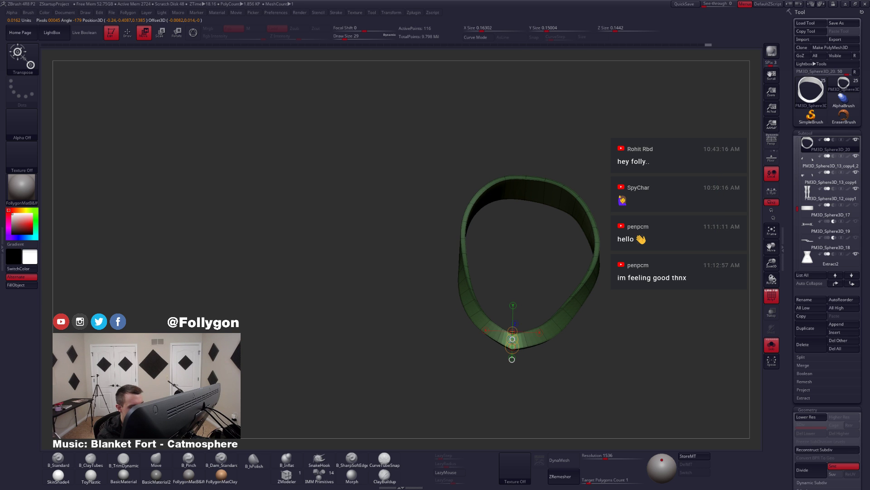
pyautogui.moveTo(512, 340); pyautogui.dragTo(539, 379)
pyautogui.press('q')
pyautogui.hotkey('alt', 's')
pyautogui.hotkey('shift', 'f')
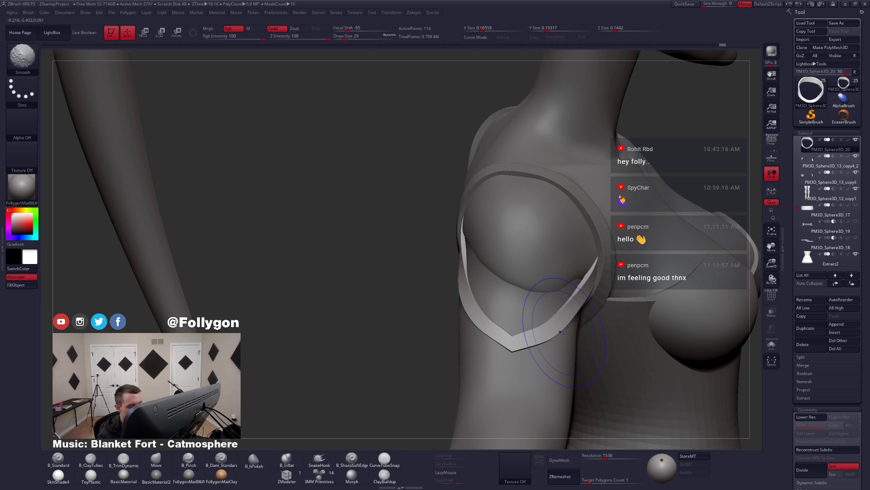
# - Pull the band's pointed tip farther down the outer arm with the Move brush and fit its sides to the arm
pyautogui.press('b')
pyautogui.press('m')
pyautogui.press('v')
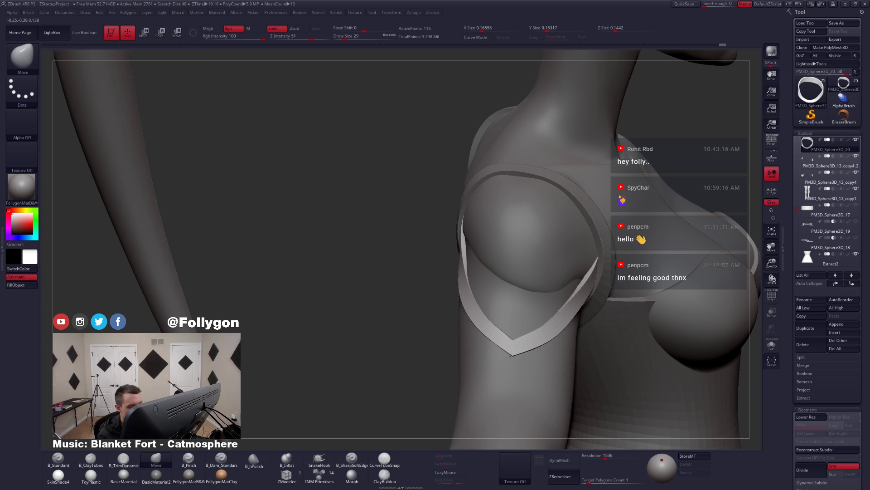
pyautogui.moveTo(511, 356); pyautogui.dragTo(511, 358)
pyautogui.moveTo(422, 335); pyautogui.dragTo(281, 340)
pyautogui.keyDown('alt'); pyautogui.moveTo(550, 337); pyautogui.dragTo(551, 339); pyautogui.keyUp('alt')
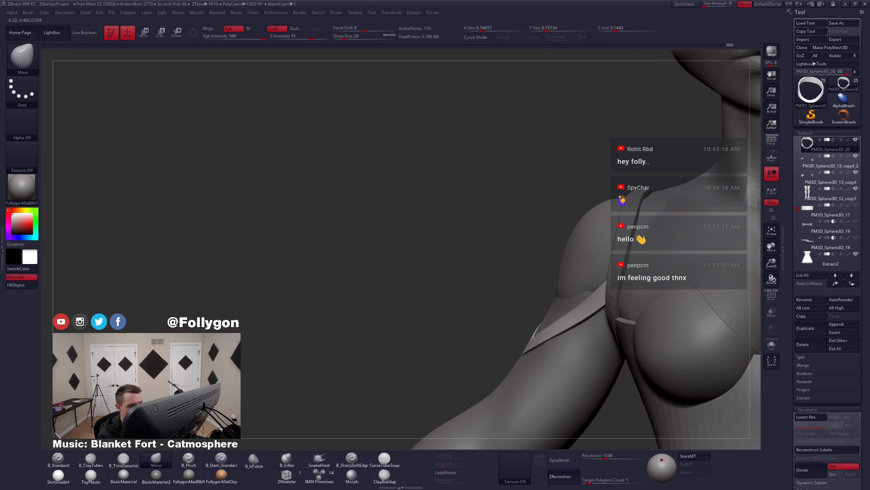
pyautogui.moveTo(363, 340); pyautogui.dragTo(458, 343)
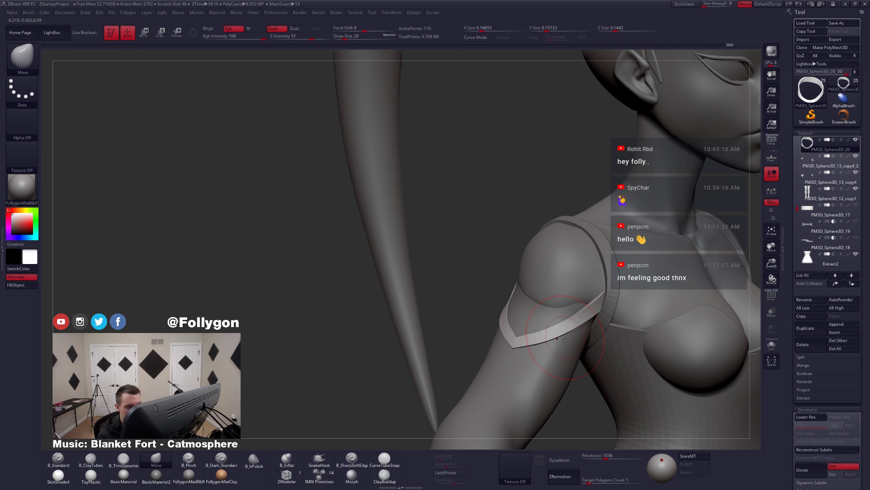
pyautogui.moveTo(565, 339); pyautogui.dragTo(582, 309, button='right')
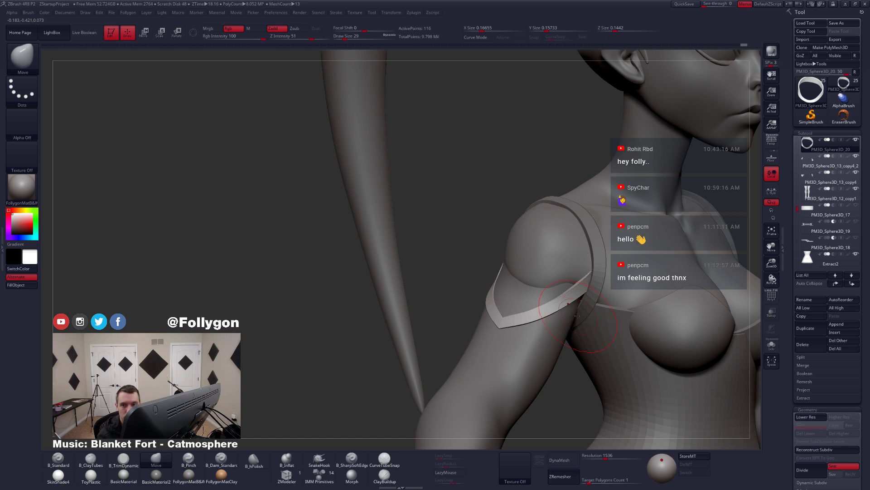
# - Set the Draw Size to 27 and refine the band's shape near the pointed tip
pyautogui.press('space')
pyautogui.moveTo(512, 331); pyautogui.dragTo(515, 331)
pyautogui.moveTo(471, 323)
pyautogui.mouseDown(button='right')
pyautogui.moveTo(498, 336)
pyautogui.moveTo(467, 336)
pyautogui.mouseUp(button='right')
pyautogui.press('space')
pyautogui.moveTo(514, 325); pyautogui.dragTo(511, 325)
pyautogui.moveTo(510, 333)
pyautogui.mouseDown(button='right')
pyautogui.moveTo(531, 333)
pyautogui.moveTo(583, 278)
pyautogui.moveTo(565, 310)
pyautogui.moveTo(591, 282)
pyautogui.moveTo(625, 291)
pyautogui.mouseUp(button='right')
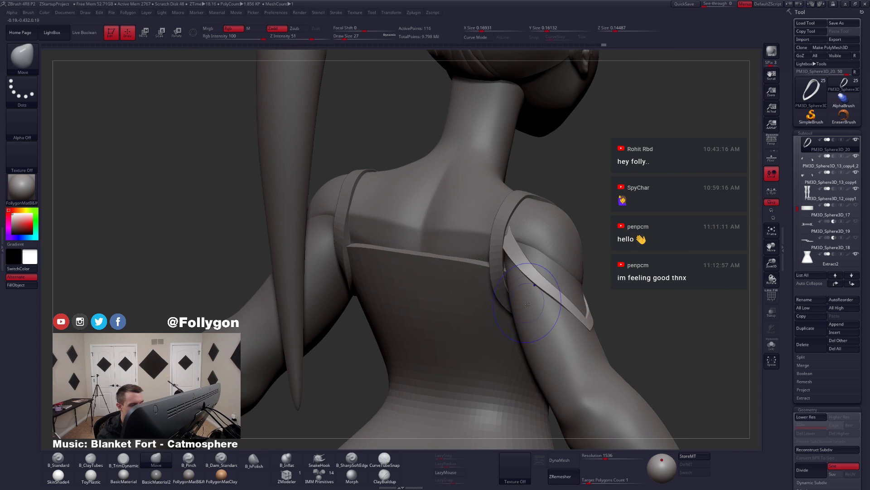
# - Reshape the band where it wraps behind the arm with the Move brush, using Draw Sizes 33 and 18
pyautogui.moveTo(534, 288)
pyautogui.keyDown('alt'); pyautogui.mouseDown()
pyautogui.moveTo(539, 298)
pyautogui.moveTo(535, 287)
pyautogui.mouseUp(); pyautogui.keyUp('alt')
pyautogui.press('space')
pyautogui.moveTo(535, 287); pyautogui.dragTo(513, 256, button='right')
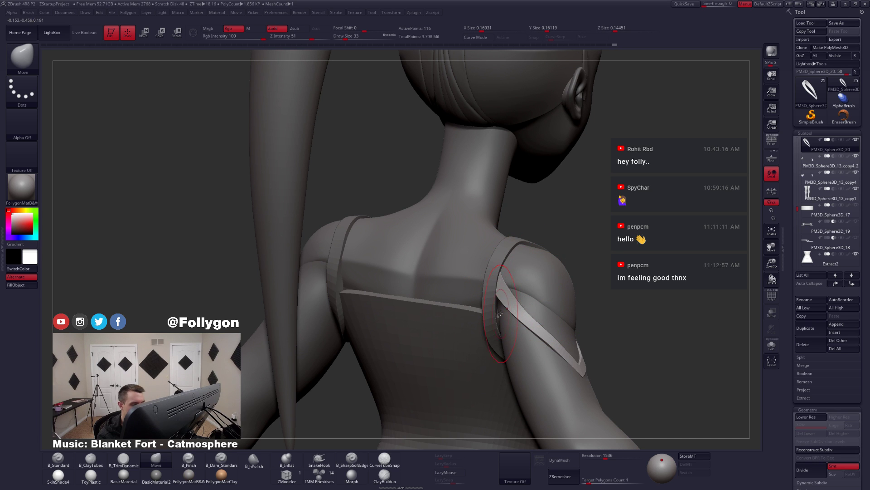
pyautogui.moveTo(515, 315)
pyautogui.mouseDown(button='right')
pyautogui.moveTo(576, 321)
pyautogui.moveTo(521, 303)
pyautogui.mouseUp(button='right')
pyautogui.press('space')
pyautogui.moveTo(546, 320); pyautogui.dragTo(539, 320)
pyautogui.moveTo(537, 313); pyautogui.dragTo(492, 294, button='right')
# - Inspect the pointed arm band in isolation and together with the body from the side, back and front
pyautogui.hotkey('alt', 's')
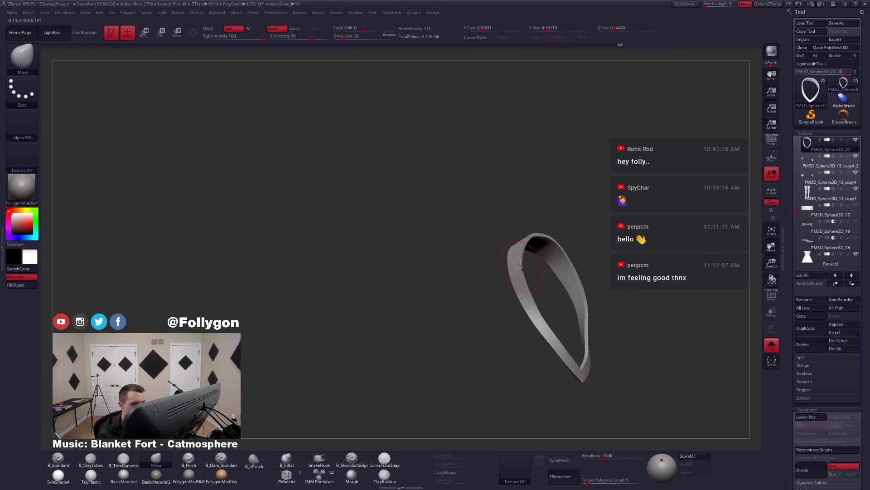
pyautogui.press('ctrl')
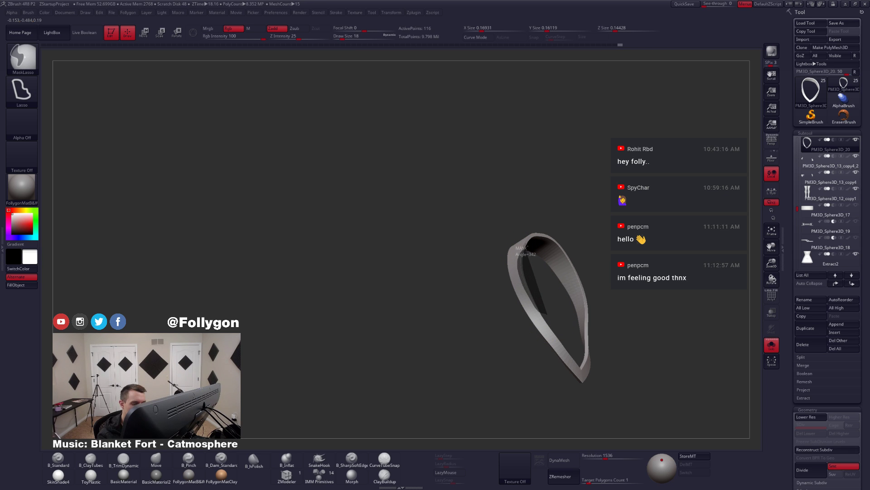
pyautogui.keyDown('ctrl'); pyautogui.moveTo(541, 277); pyautogui.dragTo(549, 282); pyautogui.keyUp('ctrl')
pyautogui.keyDown('ctrl'); pyautogui.click(539, 288); pyautogui.keyUp('ctrl')
pyautogui.moveTo(543, 280); pyautogui.dragTo(518, 277, button='right')
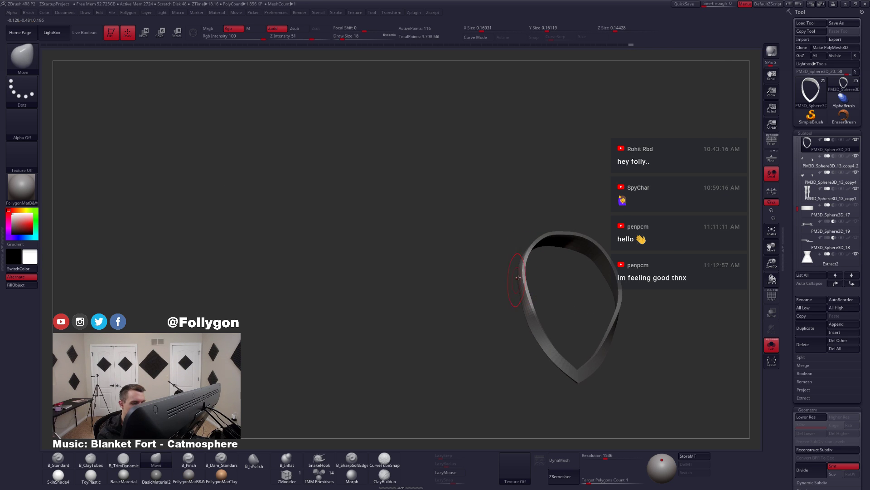
pyautogui.hotkey('alt', 's')
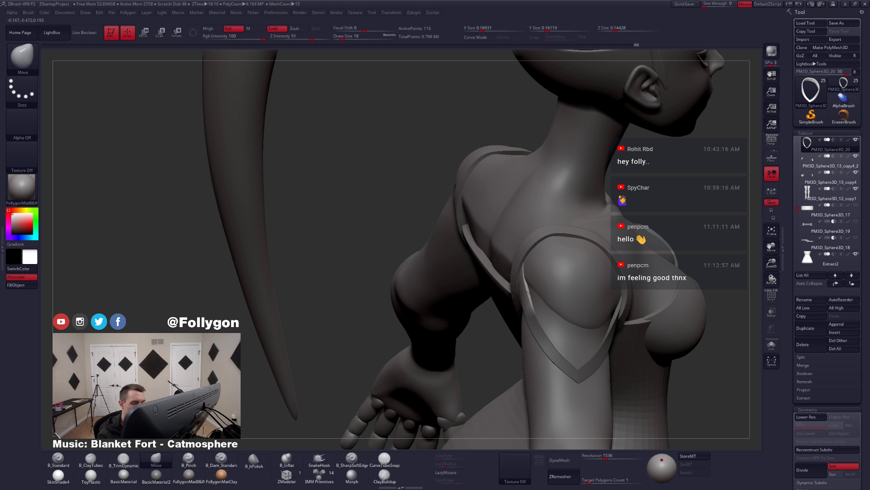
pyautogui.moveTo(531, 295); pyautogui.dragTo(588, 293, button='right')
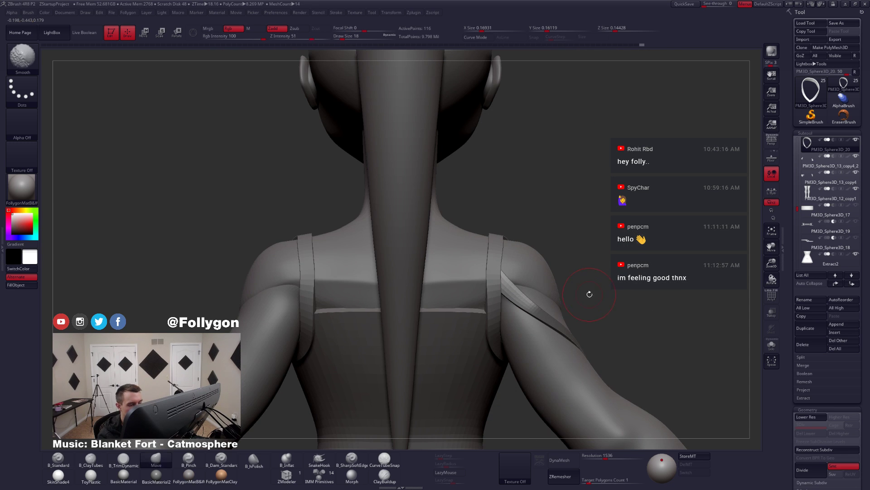
pyautogui.moveTo(519, 310)
pyautogui.mouseDown(button='right')
pyautogui.moveTo(604, 298)
pyautogui.moveTo(587, 294)
pyautogui.moveTo(603, 280)
pyautogui.mouseUp(button='right')
pyautogui.scroll(2, 796, 175)
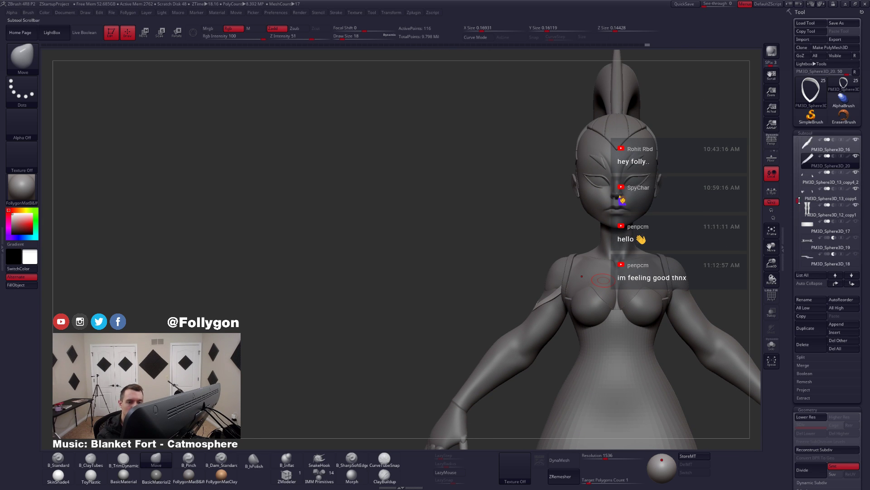
# - Select the arm sleeve subtool and fill it with the FollygonMatClay material, keeping the remaining parts in the grey material
pyautogui.click(808, 174)
pyautogui.click(809, 166)
pyautogui.hotkey('shift', 'f')
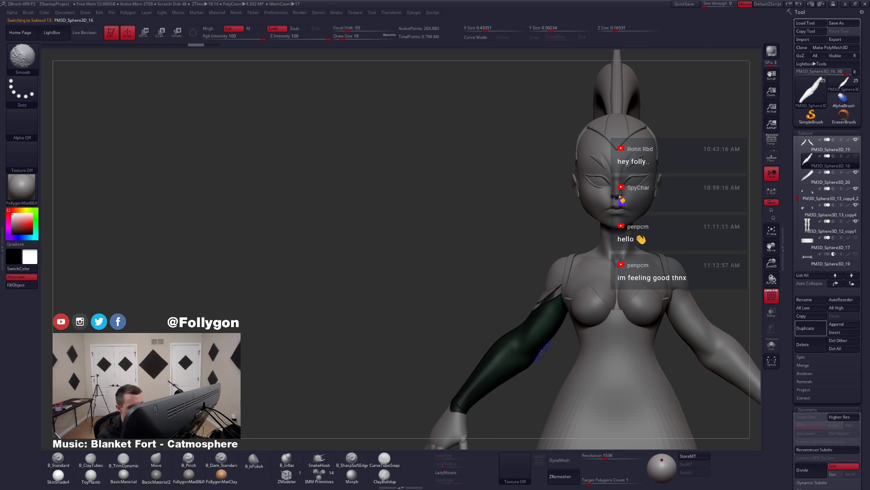
pyautogui.hotkey('shift', 'f')
pyautogui.keyDown('alt'); pyautogui.moveTo(520, 375); pyautogui.dragTo(515, 339, button='right'); pyautogui.keyUp('alt')
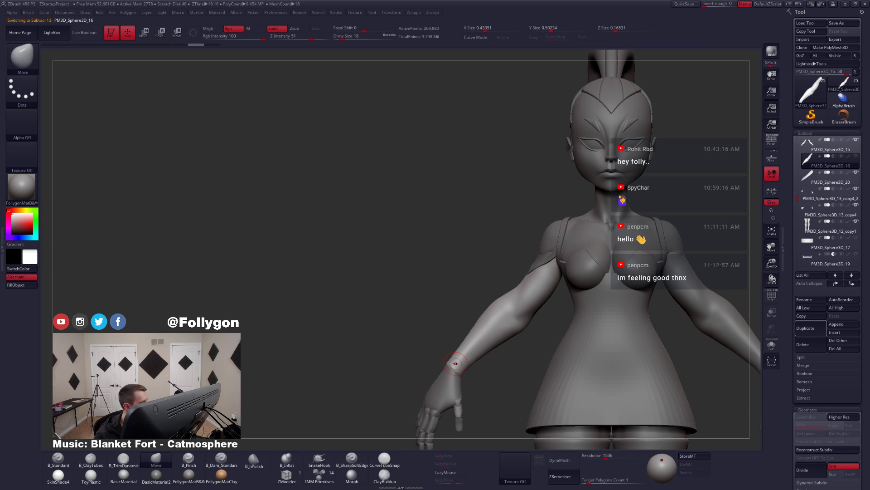
pyautogui.press('1')
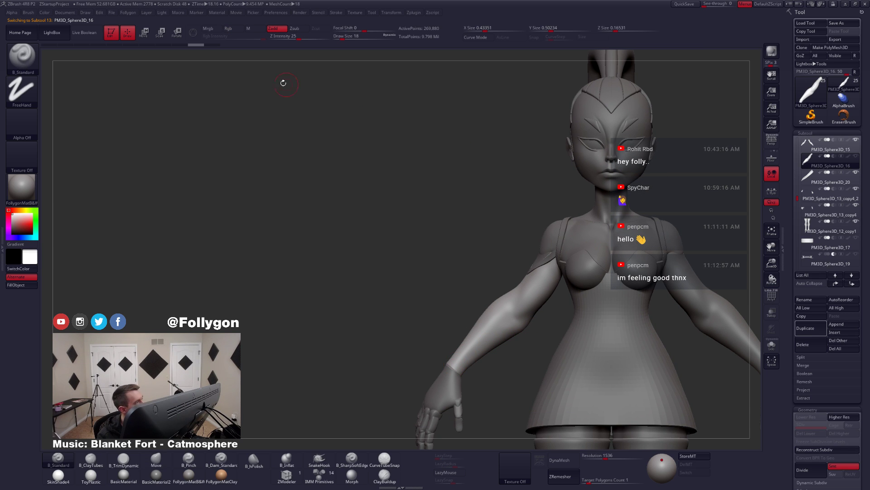
pyautogui.click(213, 29)
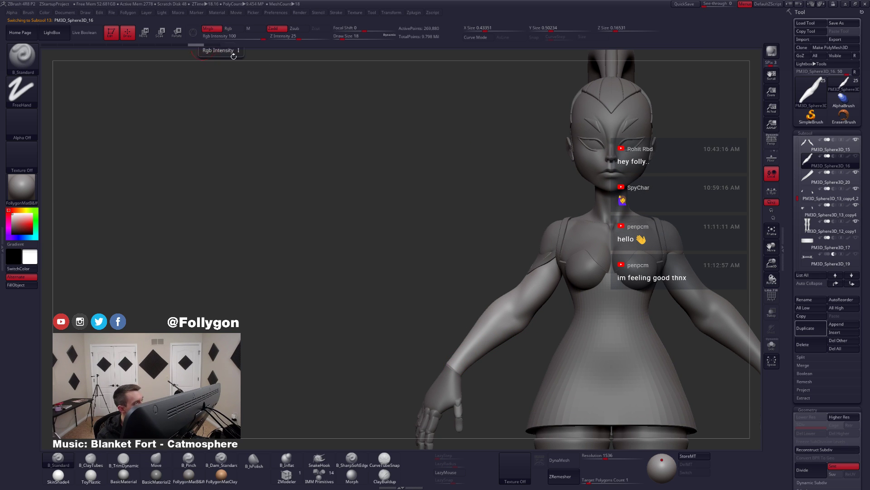
pyautogui.click(222, 473)
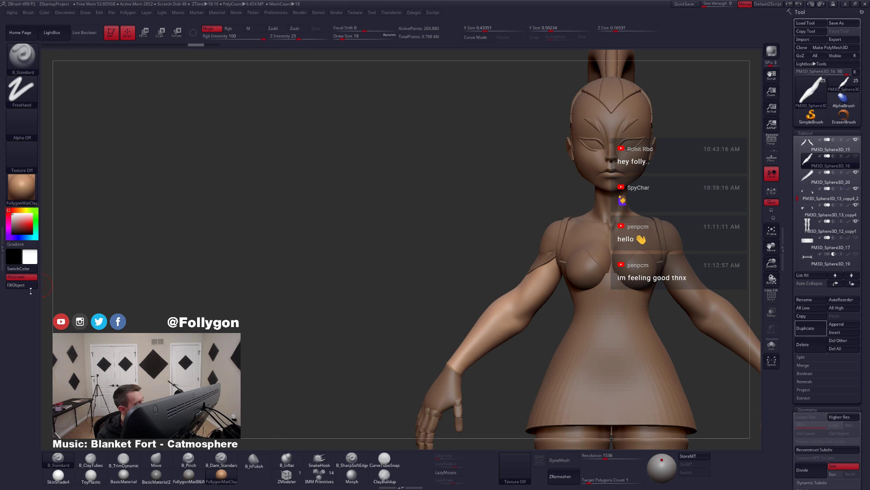
pyautogui.click(194, 474)
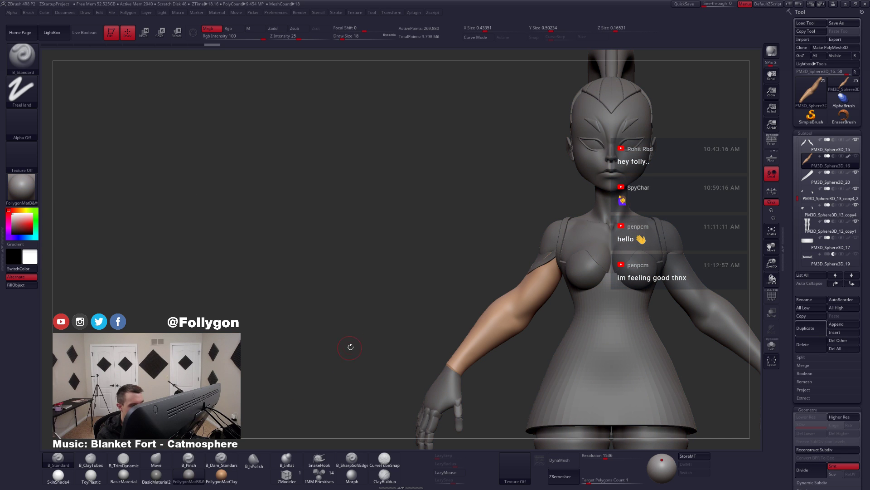
# - Try to tuck the sleeve's upper edge under the arm band with the Move brush
pyautogui.moveTo(392, 330); pyautogui.dragTo(486, 326)
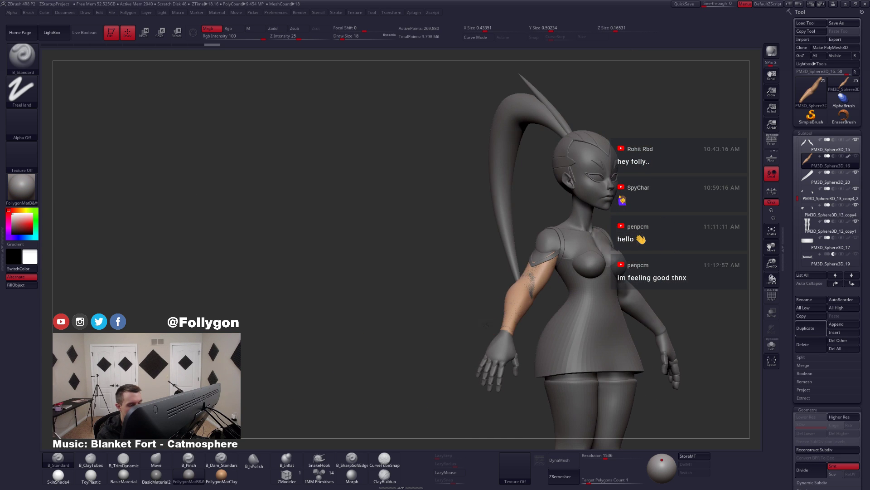
pyautogui.keyDown('alt'); pyautogui.click(539, 279); pyautogui.keyUp('alt')
pyautogui.keyDown('ctrl'); pyautogui.moveTo(549, 271); pyautogui.dragTo(591, 280, button='right'); pyautogui.keyUp('ctrl')
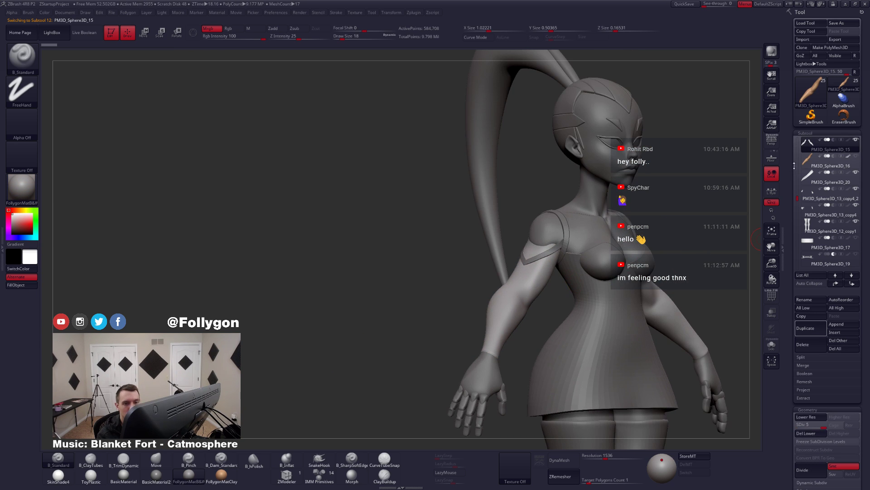
pyautogui.hotkey('shift', 'd')
pyautogui.press('b')
pyautogui.press('m')
pyautogui.press('v')
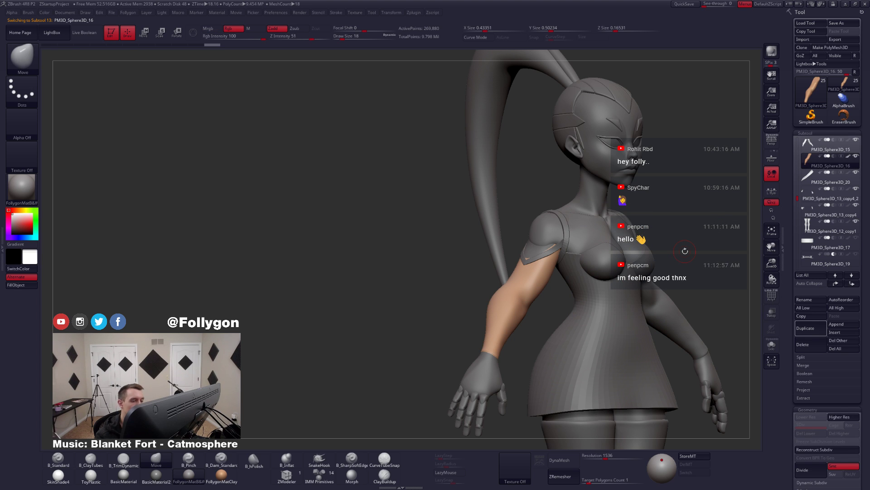
pyautogui.keyDown('alt'); pyautogui.moveTo(554, 280); pyautogui.dragTo(548, 330); pyautogui.keyUp('alt')
pyautogui.moveTo(458, 295)
pyautogui.keyDown('alt'); pyautogui.mouseDown()
pyautogui.moveTo(462, 324)
pyautogui.moveTo(507, 337)
pyautogui.moveTo(515, 326)
pyautogui.mouseUp(); pyautogui.keyUp('alt')
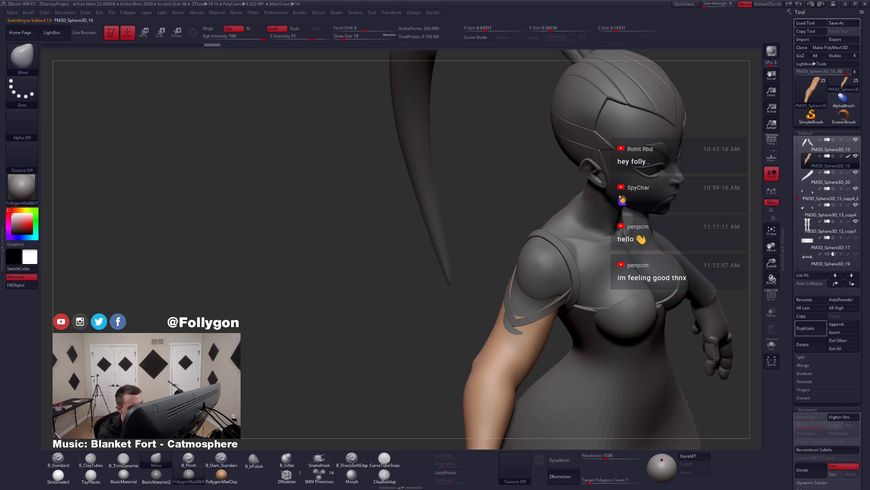
pyautogui.moveTo(517, 321); pyautogui.dragTo(522, 325)
pyautogui.hotkey('ctrl', 'z')
pyautogui.moveTo(529, 334); pyautogui.dragTo(563, 300, button='right')
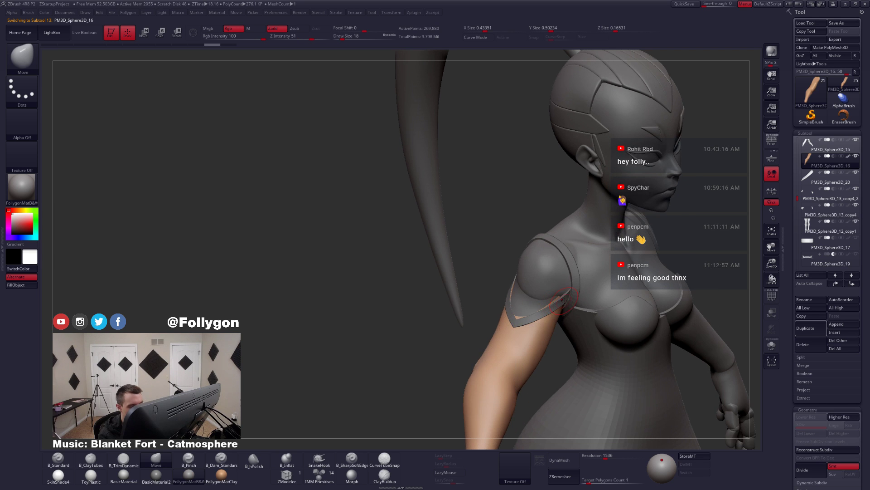
pyautogui.moveTo(553, 313); pyautogui.dragTo(545, 299)
# - Hide the sleeve's polygons above the arm band with SelectLasso from behind and from the outer side, and invert the visibility
pyautogui.hotkey('shift', 'f')
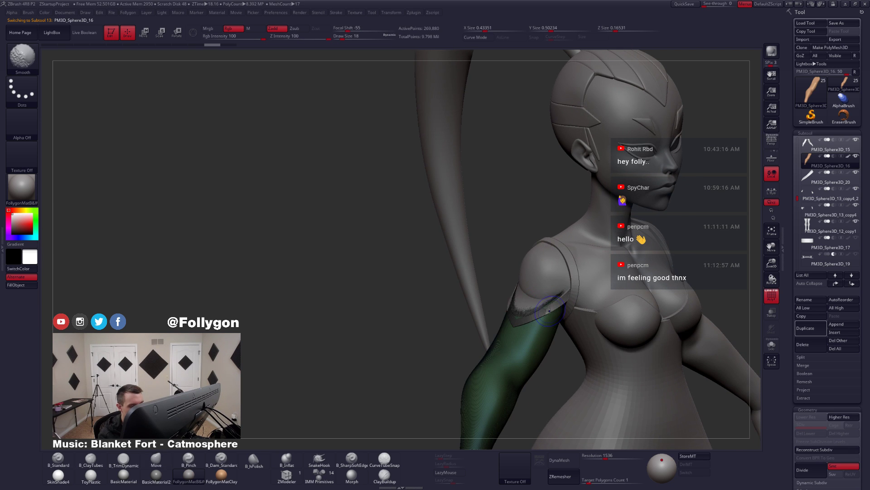
pyautogui.hotkey('alt', 's')
pyautogui.moveTo(513, 318)
pyautogui.mouseDown(button='right')
pyautogui.moveTo(546, 323)
pyautogui.moveTo(619, 300)
pyautogui.mouseUp(button='right')
pyautogui.hotkey('alt', 's')
pyautogui.hotkey('shift', 'f')
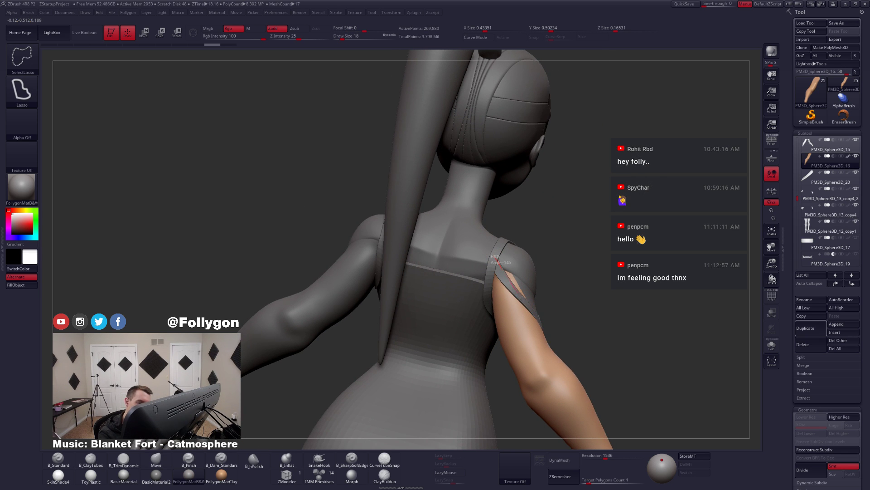
pyautogui.moveTo(553, 310)
pyautogui.keyDown('ctrl'); pyautogui.keyDown('alt'); pyautogui.keyDown('shift'); pyautogui.mouseDown()
pyautogui.moveTo(665, 226)
pyautogui.moveTo(658, 218)
pyautogui.mouseUp(); pyautogui.keyUp('shift'); pyautogui.keyUp('alt'); pyautogui.keyUp('ctrl')
pyautogui.moveTo(579, 316)
pyautogui.mouseDown(button='right')
pyautogui.moveTo(500, 320)
pyautogui.moveTo(520, 327)
pyautogui.mouseUp(button='right')
pyautogui.hotkey('ctrl', 'shift')
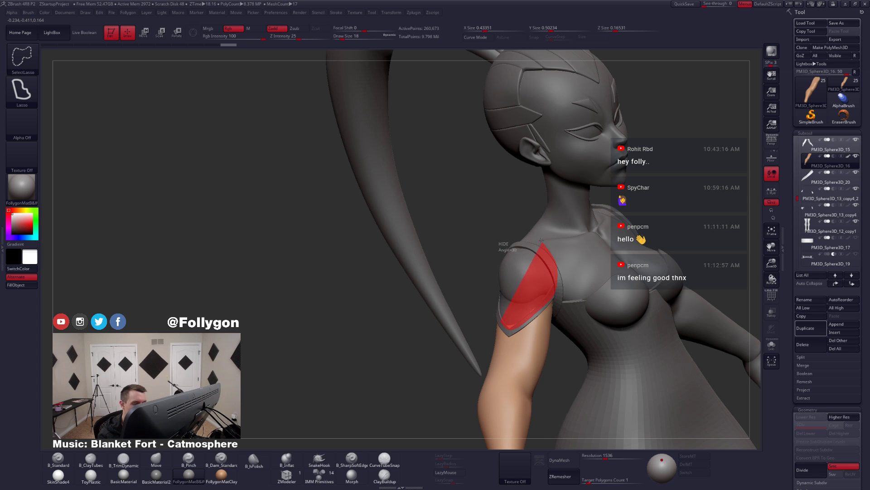
pyautogui.keyDown('ctrl'); pyautogui.keyDown('alt'); pyautogui.keyDown('shift'); pyautogui.moveTo(541, 240); pyautogui.dragTo(528, 258); pyautogui.keyUp('shift'); pyautogui.keyUp('alt'); pyautogui.keyUp('ctrl')
pyautogui.keyDown('ctrl'); pyautogui.keyDown('shift'); pyautogui.moveTo(561, 345); pyautogui.dragTo(570, 353); pyautogui.keyUp('shift'); pyautogui.keyUp('ctrl')
# - Isolate the sleeve's cut-off upper section, trim its upper edge with SelectLasso and group the visible polygons
pyautogui.hotkey('alt', 's')
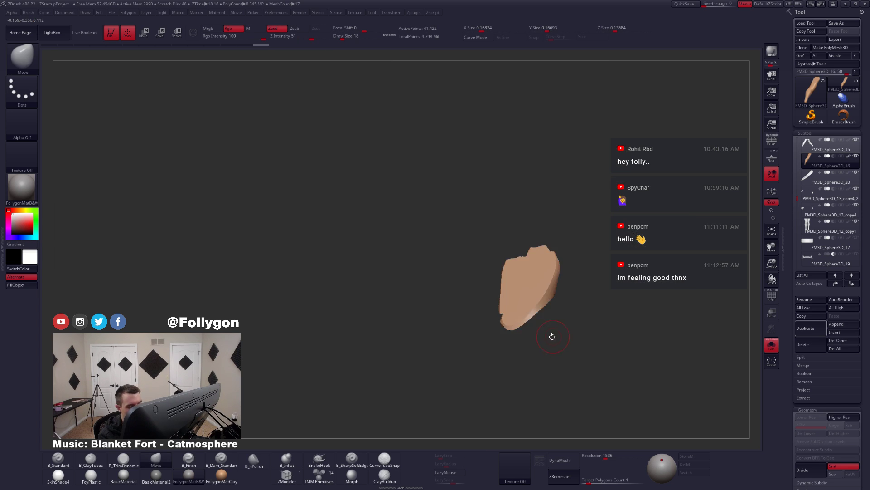
pyautogui.moveTo(533, 321)
pyautogui.mouseDown()
pyautogui.moveTo(537, 341)
pyautogui.moveTo(564, 313)
pyautogui.mouseUp()
pyautogui.hotkey('ctrl', 'shift')
pyautogui.keyDown('ctrl'); pyautogui.keyDown('alt'); pyautogui.keyDown('shift'); pyautogui.moveTo(582, 261); pyautogui.dragTo(551, 232); pyautogui.keyUp('shift'); pyautogui.keyUp('alt'); pyautogui.keyUp('ctrl')
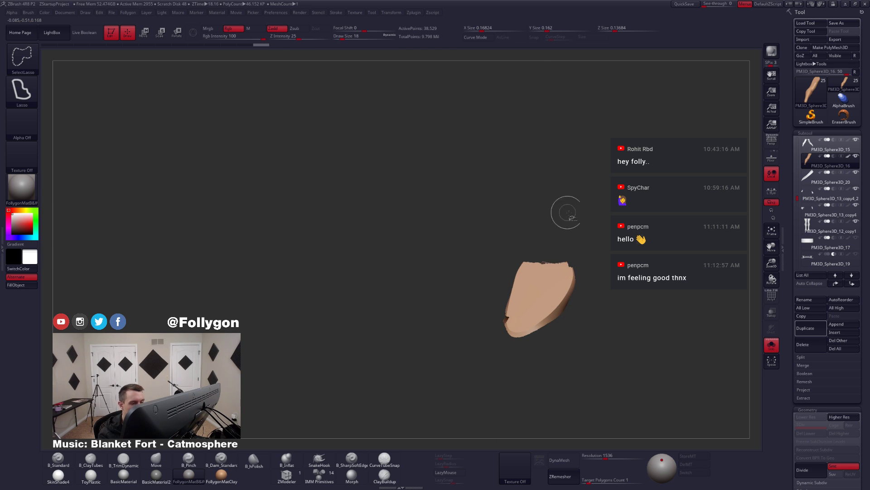
pyautogui.moveTo(587, 297); pyautogui.dragTo(548, 305)
pyautogui.hotkey('ctrl', 'shift', 'f')
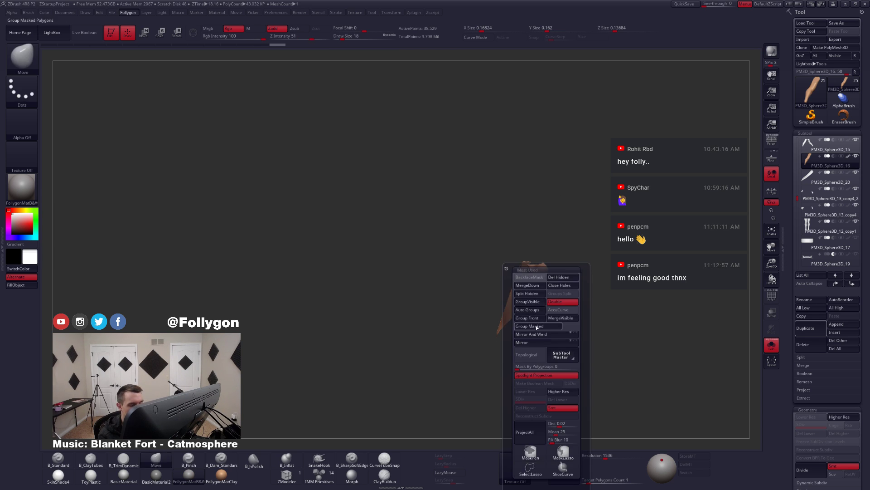
pyautogui.click(534, 302)
pyautogui.hotkey('ctrl', 'shift')
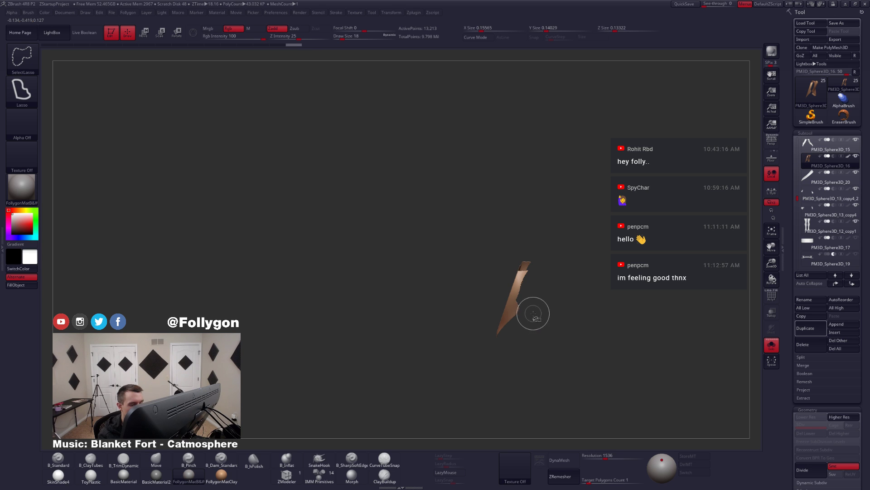
pyautogui.keyDown('ctrl'); pyautogui.keyDown('shift'); pyautogui.click(534, 314); pyautogui.keyUp('shift'); pyautogui.keyUp('ctrl')
# - Isolate the trimmed sleeve, set the Draw Size to 9 and invert the visibility to its cut-off upper section
pyautogui.moveTo(552, 322); pyautogui.dragTo(499, 321)
pyautogui.hotkey('alt', 's')
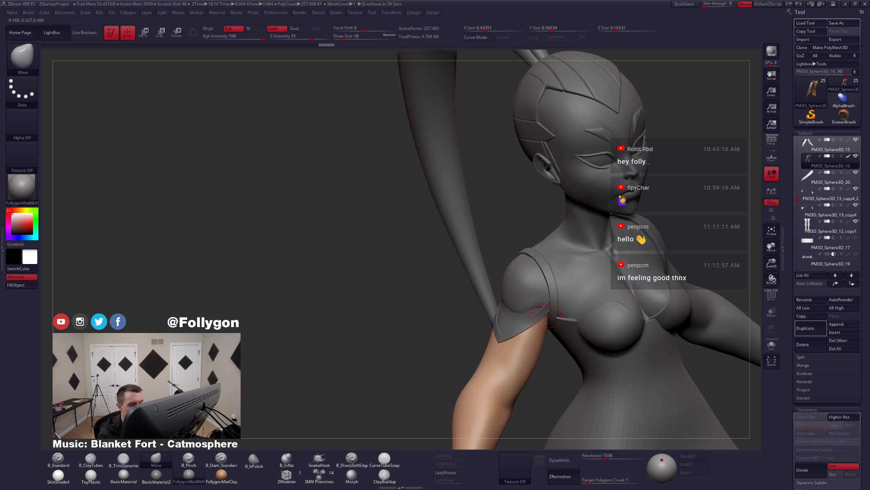
pyautogui.moveTo(547, 315); pyautogui.dragTo(575, 320, button='right')
pyautogui.hotkey('alt', 's')
pyautogui.moveTo(522, 324); pyautogui.dragTo(531, 360, button='right')
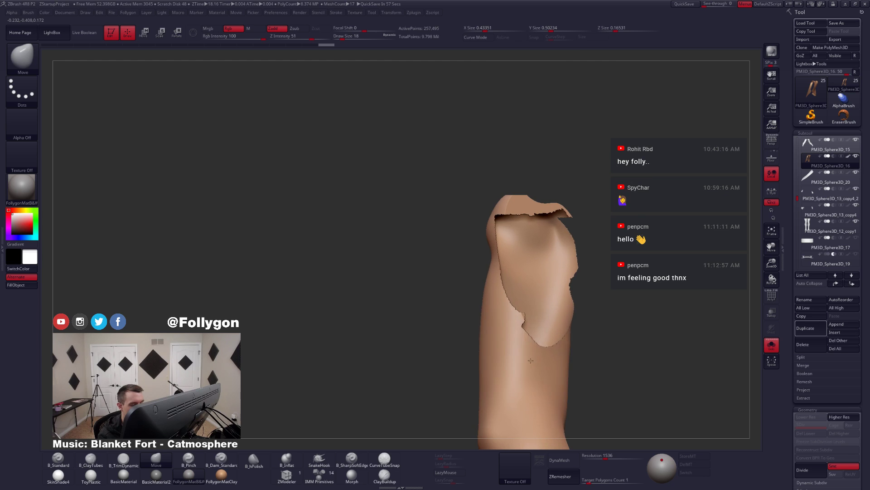
pyautogui.press('space')
pyautogui.moveTo(530, 360); pyautogui.dragTo(524, 361)
pyautogui.hotkey('ctrl', 'shift')
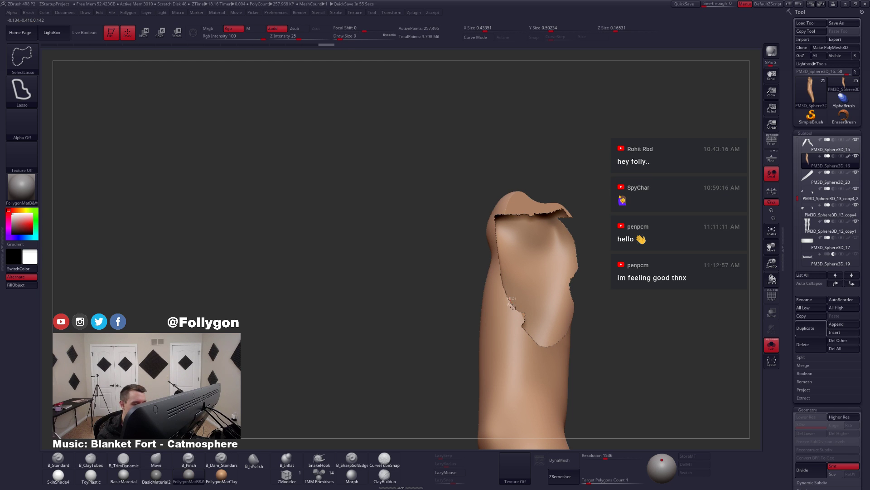
pyautogui.keyDown('ctrl'); pyautogui.keyDown('shift'); pyautogui.moveTo(588, 292); pyautogui.dragTo(597, 299); pyautogui.keyUp('shift'); pyautogui.keyUp('ctrl')
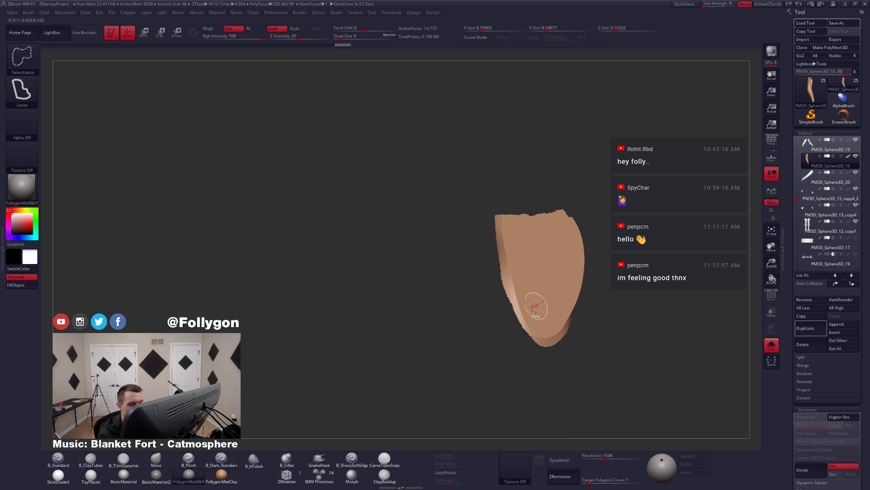
# - Clean up the cut-off section's edge with SelectLasso and hide the leftover flap at the sleeve's upper end
pyautogui.moveTo(536, 303); pyautogui.dragTo(492, 307, button='right')
pyautogui.moveTo(489, 338)
pyautogui.keyDown('ctrl'); pyautogui.keyDown('alt'); pyautogui.keyDown('shift'); pyautogui.mouseDown()
pyautogui.moveTo(449, 370)
pyautogui.moveTo(457, 373)
pyautogui.mouseUp(); pyautogui.keyUp('shift'); pyautogui.keyUp('alt'); pyautogui.keyUp('ctrl')
pyautogui.keyDown('ctrl'); pyautogui.keyDown('shift'); pyautogui.moveTo(500, 371); pyautogui.dragTo(510, 381); pyautogui.keyUp('shift'); pyautogui.keyUp('ctrl')
pyautogui.moveTo(516, 386)
pyautogui.mouseDown(button='right')
pyautogui.moveTo(524, 402)
pyautogui.moveTo(511, 358)
pyautogui.moveTo(517, 322)
pyautogui.mouseUp(button='right')
pyautogui.moveTo(522, 319); pyautogui.dragTo(529, 343)
pyautogui.moveTo(529, 344); pyautogui.dragTo(515, 336, button='right')
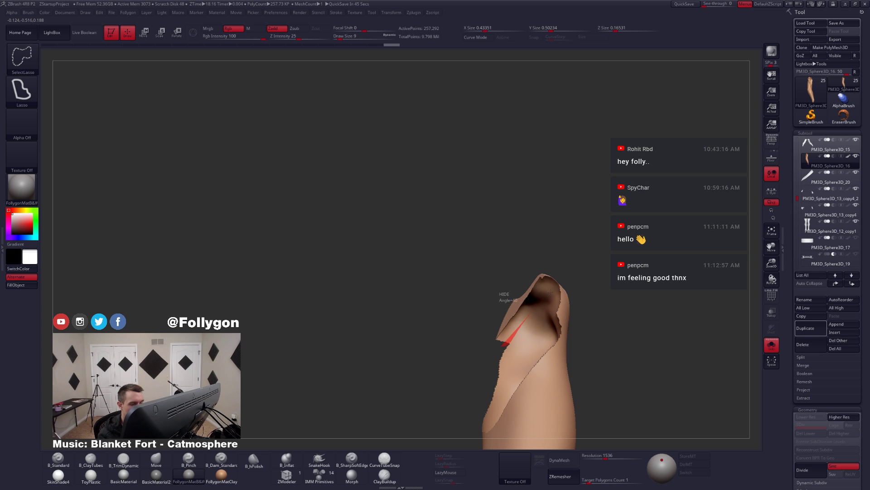
pyautogui.moveTo(550, 293)
pyautogui.keyDown('ctrl'); pyautogui.keyDown('alt'); pyautogui.keyDown('shift'); pyautogui.mouseDown()
pyautogui.moveTo(494, 333)
pyautogui.moveTo(421, 360)
pyautogui.mouseUp(); pyautogui.keyUp('shift'); pyautogui.keyUp('alt'); pyautogui.keyUp('ctrl')
# - Refine the lower boundary of the cut-off section with another lasso selection and switch the visibility back to the sleeve
pyautogui.moveTo(529, 343)
pyautogui.mouseDown(button='right')
pyautogui.moveTo(537, 347)
pyautogui.moveTo(526, 345)
pyautogui.mouseUp(button='right')
pyautogui.moveTo(527, 345)
pyautogui.keyDown('alt'); pyautogui.mouseDown(button='right')
pyautogui.moveTo(537, 308)
pyautogui.moveTo(512, 341)
pyautogui.moveTo(519, 349)
pyautogui.mouseUp(button='right'); pyautogui.keyUp('alt')
pyautogui.hotkey('alt', 's')
pyautogui.hotkey('alt', 's')
pyautogui.keyDown('ctrl'); pyautogui.keyDown('shift'); pyautogui.click(549, 343); pyautogui.keyUp('shift'); pyautogui.keyUp('ctrl')
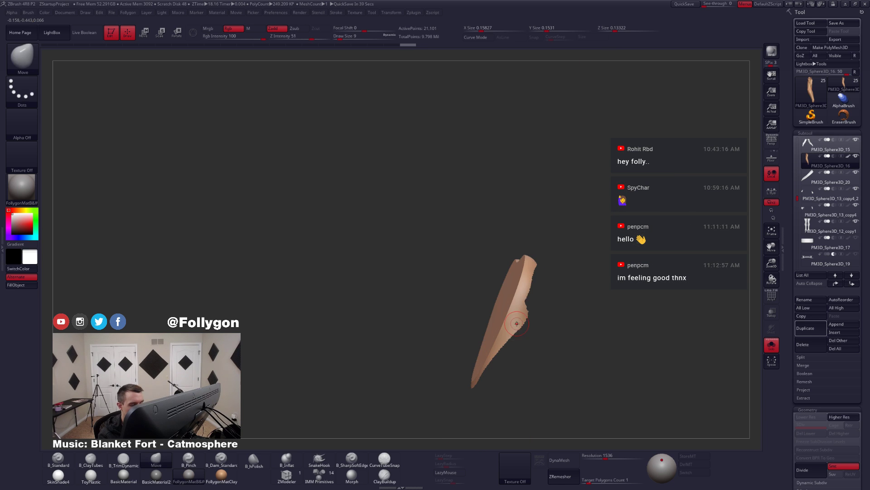
pyautogui.moveTo(516, 321)
pyautogui.keyDown('ctrl'); pyautogui.keyDown('alt'); pyautogui.keyDown('shift'); pyautogui.mouseDown()
pyautogui.moveTo(538, 379)
pyautogui.moveTo(539, 370)
pyautogui.mouseUp(); pyautogui.keyUp('shift'); pyautogui.keyUp('alt'); pyautogui.keyUp('ctrl')
pyautogui.moveTo(540, 358); pyautogui.dragTo(540, 333, button='right')
pyautogui.keyDown('ctrl'); pyautogui.keyDown('shift'); pyautogui.moveTo(540, 331); pyautogui.dragTo(539, 351); pyautogui.keyUp('shift'); pyautogui.keyUp('ctrl')
pyautogui.moveTo(537, 356); pyautogui.dragTo(544, 332, button='right')
# - Delete the sleeve's hidden polygons and DynaMesh the sleeve at a resolution of 2872
pyautogui.hotkey('alt', 's')
pyautogui.moveTo(543, 332); pyautogui.dragTo(616, 460)
pyautogui.hotkey('alt', 's')
pyautogui.hotkey('ctrl', 'shift', 'f')
pyautogui.click(583, 286)
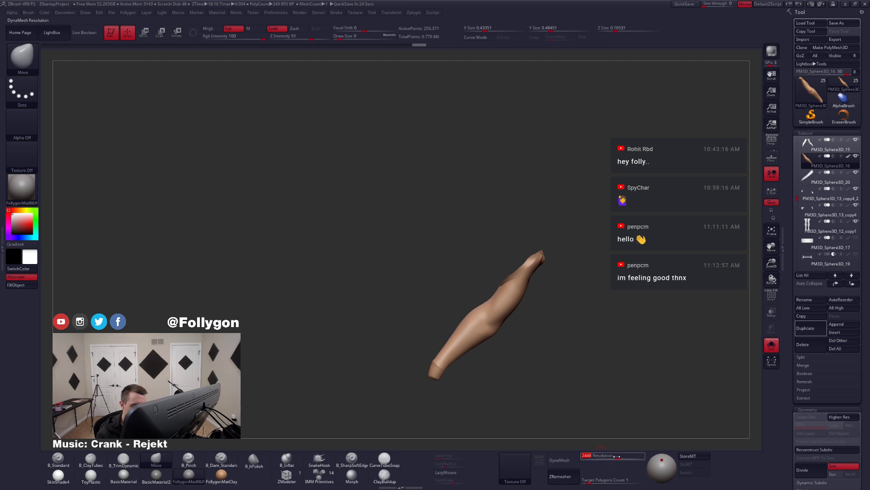
pyautogui.click(562, 461)
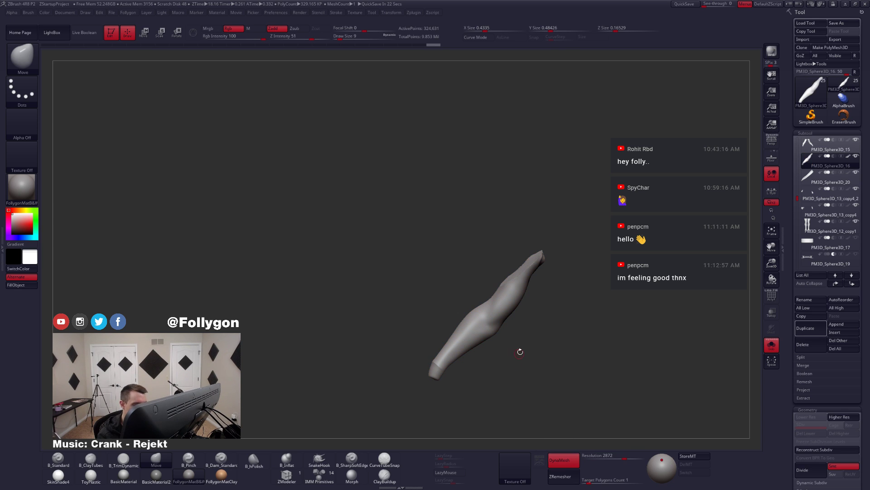
# - Fill the remeshed sleeve with the FollygonMatClay material and show the whole character again
pyautogui.press('1')
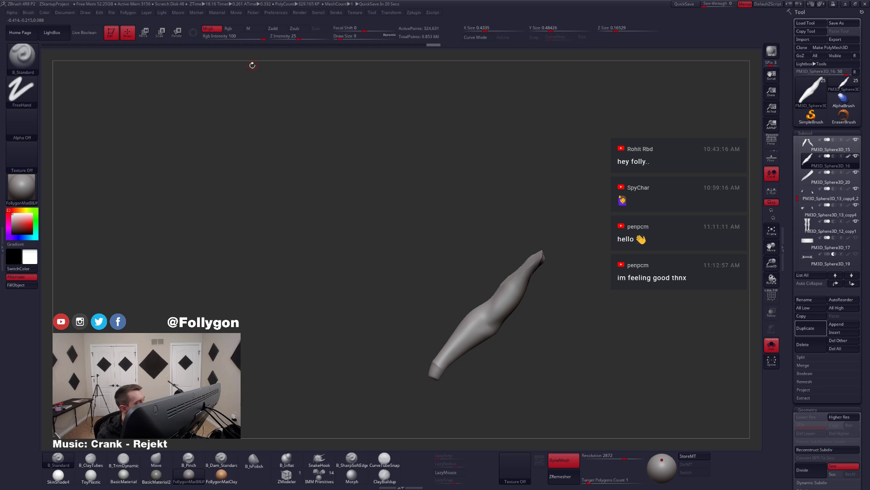
pyautogui.click(215, 473)
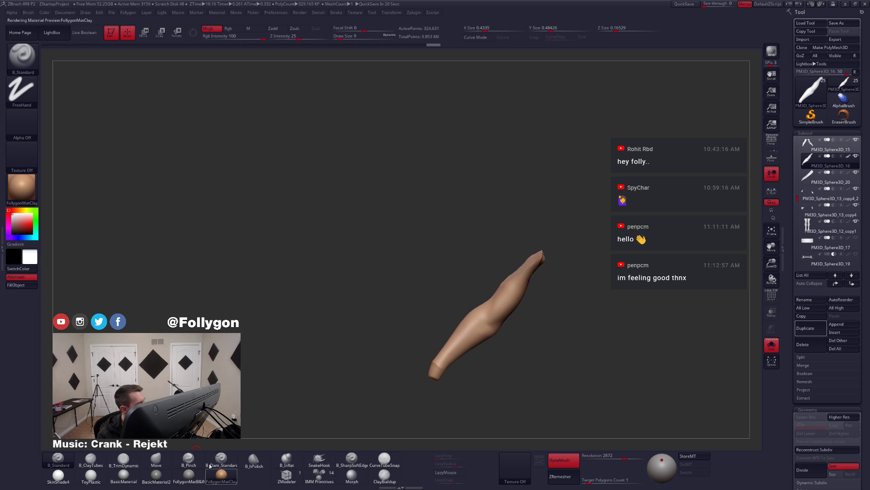
pyautogui.click(26, 287)
pyautogui.hotkey('shift', 's')
pyautogui.keyDown('alt'); pyautogui.moveTo(396, 286); pyautogui.dragTo(389, 268); pyautogui.keyUp('alt')
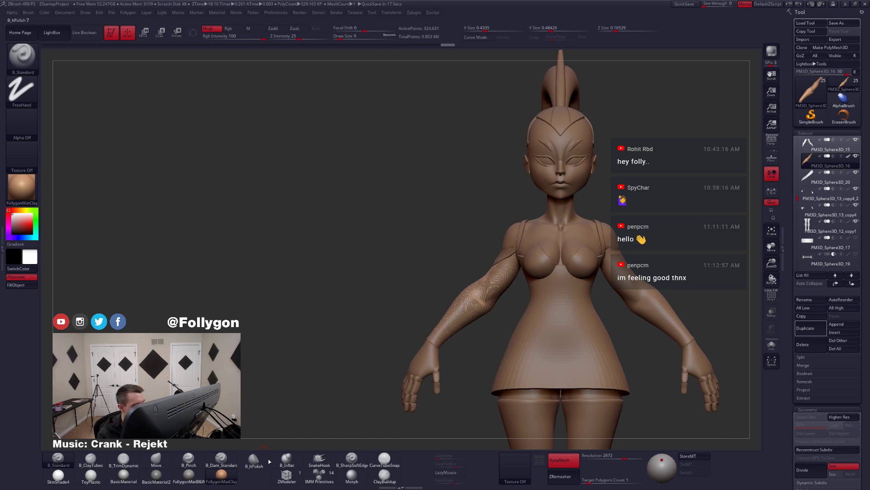
# - Switch the active material to the grey FollygonMatB&P and isolate the bare arms subtool to inspect it
pyautogui.click(199, 474)
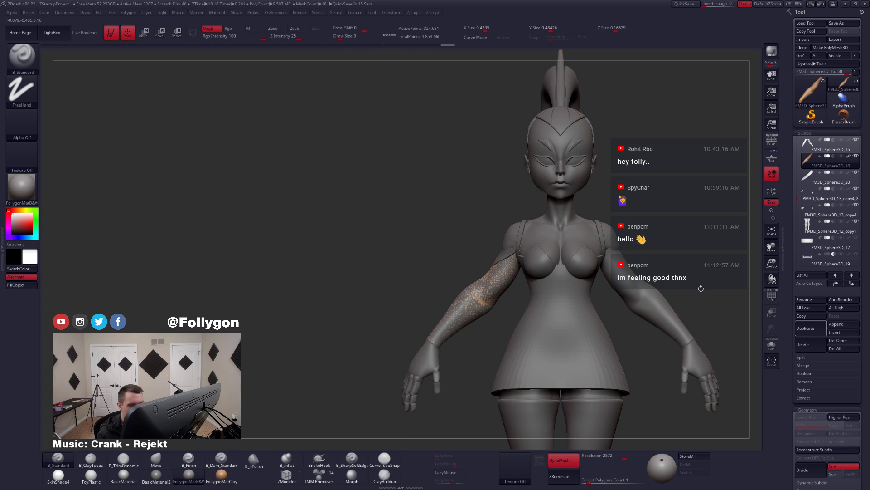
pyautogui.click(811, 152)
pyautogui.hotkey('shift', 's')
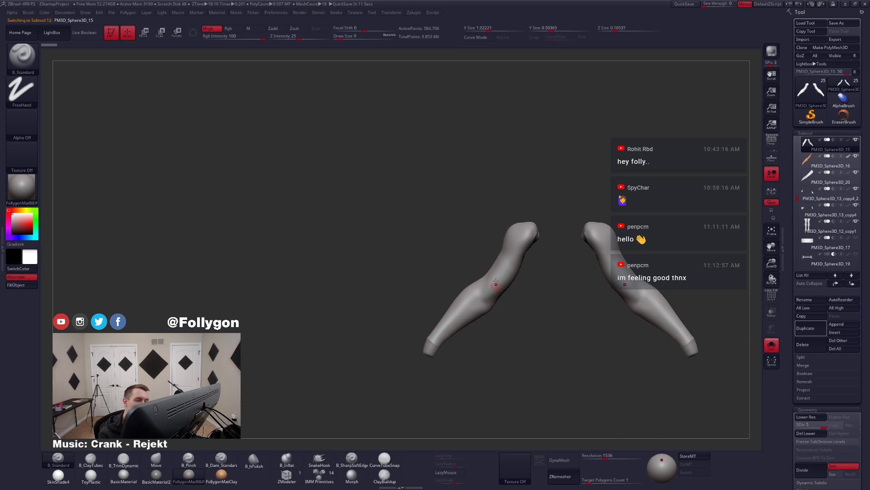
pyautogui.hotkey('shift', 's')
# - Delete the bare arms' lower subdivision levels and hide everything below the pointed arm band with a SelectLasso selection
pyautogui.keyDown('alt'); pyautogui.moveTo(499, 279); pyautogui.dragTo(532, 315, button='right'); pyautogui.keyUp('alt')
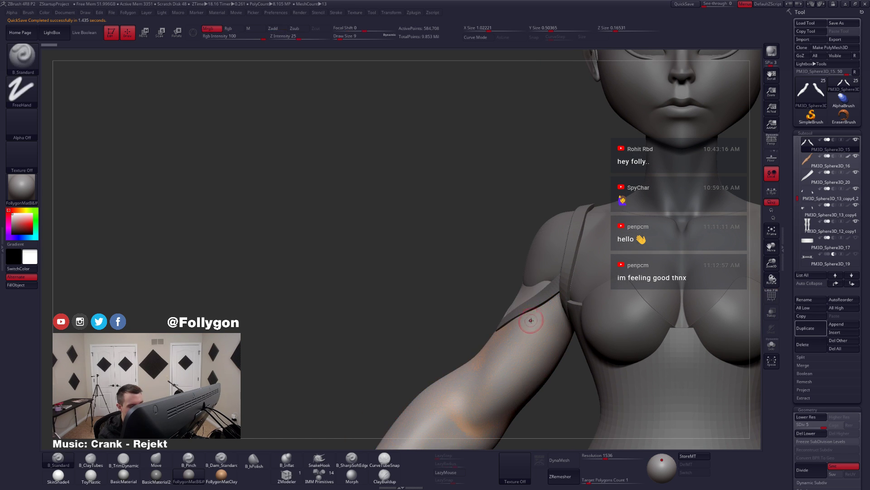
pyautogui.moveTo(548, 297)
pyautogui.mouseDown(button='right')
pyautogui.moveTo(568, 308)
pyautogui.moveTo(548, 301)
pyautogui.mouseUp(button='right')
pyautogui.hotkey('ctrl', 'shift', 'f')
pyautogui.click(806, 433)
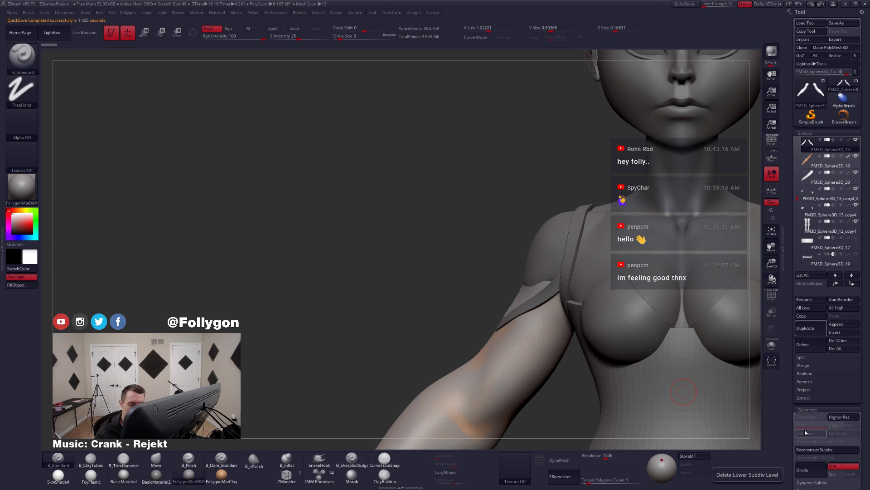
pyautogui.hotkey('ctrl', 'shift')
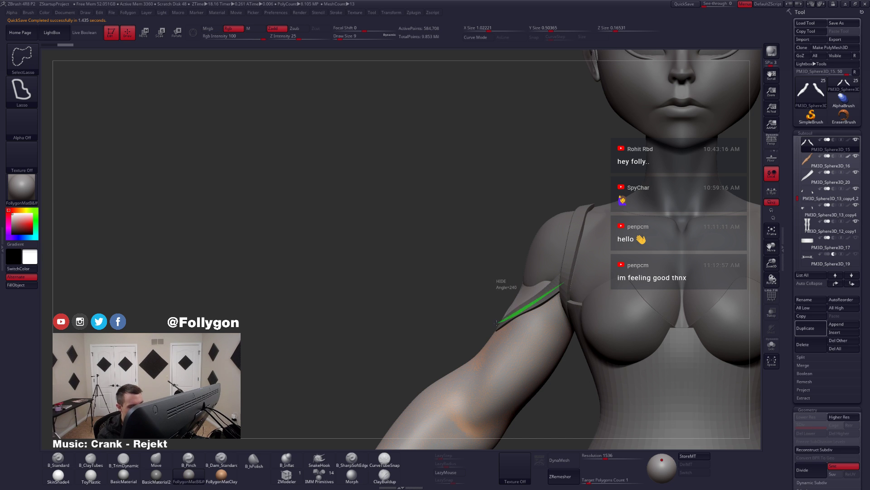
pyautogui.keyDown('ctrl'); pyautogui.keyDown('shift'); pyautogui.moveTo(497, 322); pyautogui.dragTo(564, 183); pyautogui.keyUp('shift'); pyautogui.keyUp('ctrl')
# - Trim the leftover arm surface below the band from a rear side view with another SelectLasso selection
pyautogui.moveTo(579, 295)
pyautogui.keyDown('ctrl'); pyautogui.mouseDown(button='right')
pyautogui.moveTo(566, 298)
pyautogui.moveTo(572, 318)
pyautogui.moveTo(519, 265)
pyautogui.mouseUp(button='right'); pyautogui.keyUp('ctrl')
pyautogui.hotkey('ctrl', 'shift')
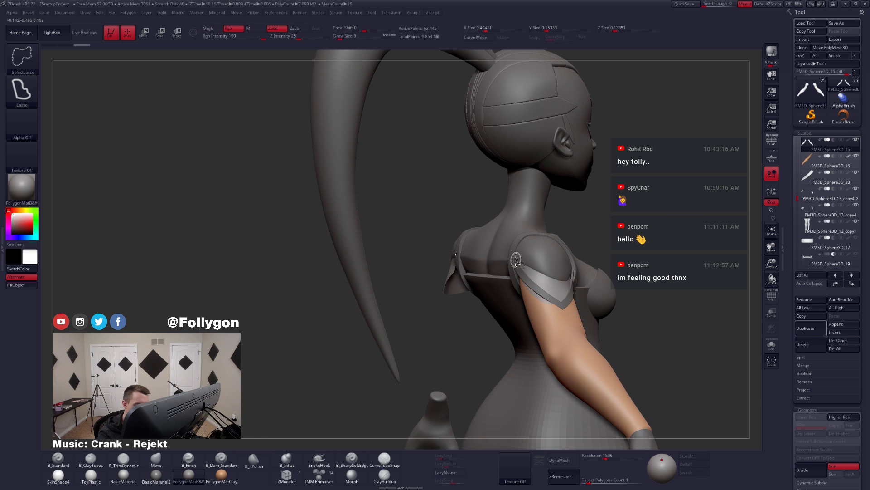
pyautogui.keyDown('ctrl'); pyautogui.keyDown('alt'); pyautogui.keyDown('shift'); pyautogui.moveTo(541, 347); pyautogui.dragTo(472, 354); pyautogui.keyUp('shift'); pyautogui.keyUp('alt'); pyautogui.keyUp('ctrl')
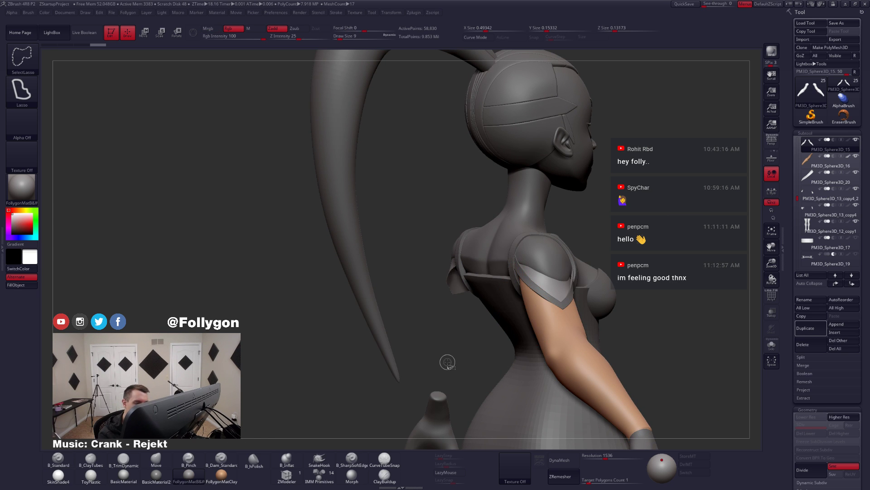
pyautogui.moveTo(503, 342)
pyautogui.mouseDown(button='right')
pyautogui.moveTo(570, 331)
pyautogui.moveTo(572, 323)
pyautogui.moveTo(550, 317)
pyautogui.moveTo(586, 325)
pyautogui.moveTo(535, 311)
pyautogui.mouseUp(button='right')
pyautogui.hotkey('ctrl', 'shift', 's')
pyautogui.hotkey('ctrl', 'shift', 's')
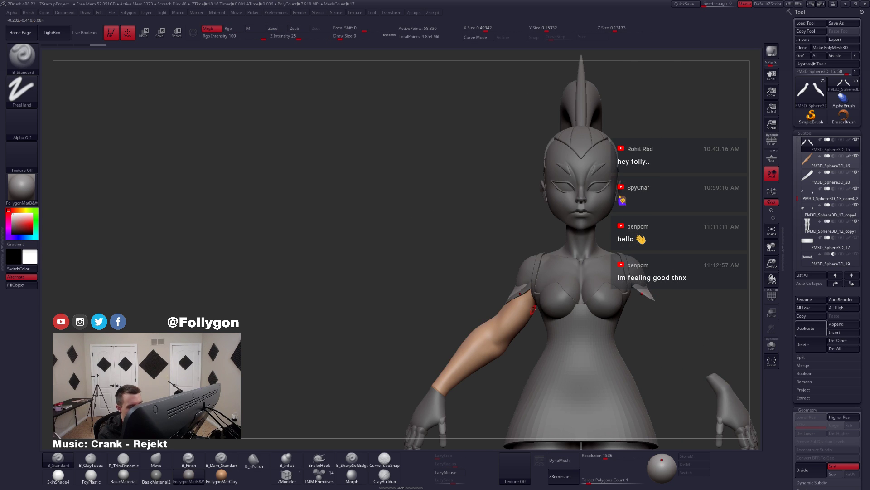
# - Check the trimmed shoulder pieces with transparency, inverted visibility and isolation, and delete the hidden arm polygons
pyautogui.click(773, 313)
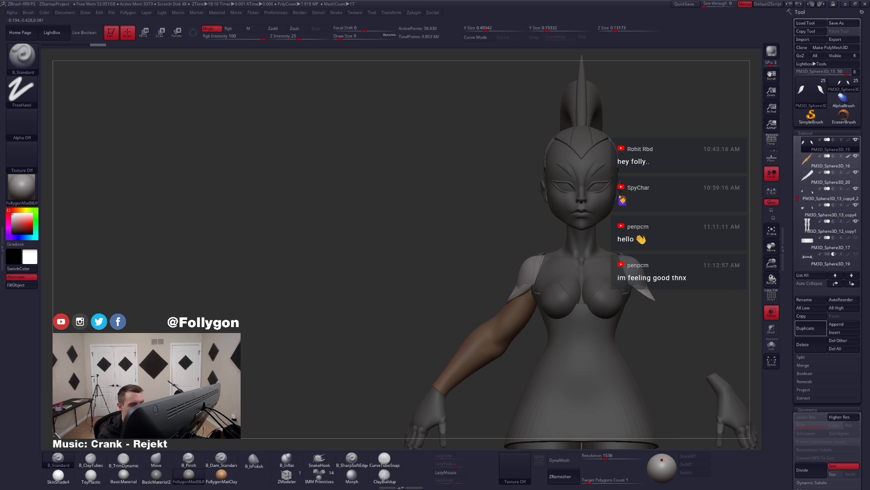
pyautogui.moveTo(525, 297)
pyautogui.keyDown('ctrl'); pyautogui.mouseDown(button='right')
pyautogui.moveTo(537, 322)
pyautogui.moveTo(533, 311)
pyautogui.moveTo(524, 321)
pyautogui.moveTo(484, 318)
pyautogui.moveTo(478, 348)
pyautogui.moveTo(509, 360)
pyautogui.moveTo(517, 335)
pyautogui.moveTo(530, 331)
pyautogui.moveTo(521, 292)
pyautogui.moveTo(598, 302)
pyautogui.moveTo(628, 294)
pyautogui.moveTo(648, 269)
pyautogui.moveTo(594, 281)
pyautogui.moveTo(557, 310)
pyautogui.mouseUp(button='right'); pyautogui.keyUp('ctrl')
pyautogui.keyDown('ctrl'); pyautogui.keyDown('shift'); pyautogui.click(480, 361); pyautogui.keyUp('shift'); pyautogui.keyUp('ctrl')
pyautogui.keyDown('ctrl'); pyautogui.keyDown('shift'); pyautogui.click(648, 260); pyautogui.keyUp('shift'); pyautogui.keyUp('ctrl')
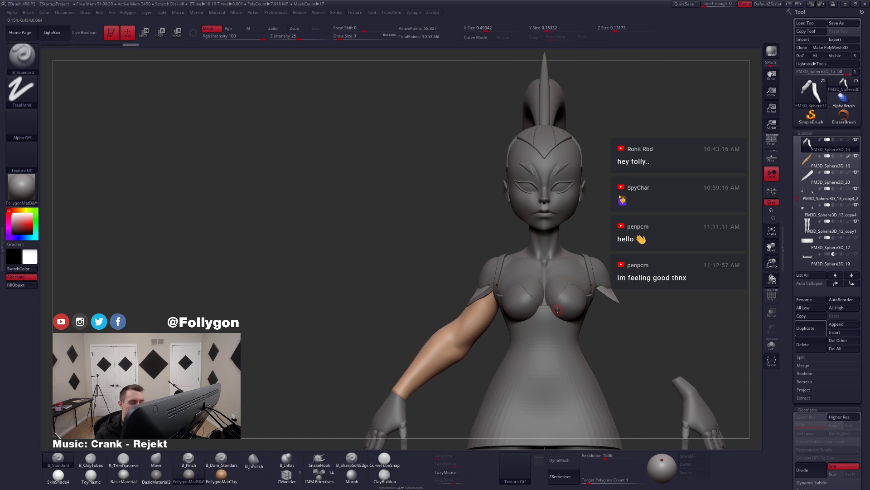
pyautogui.keyDown('ctrl'); pyautogui.moveTo(539, 249); pyautogui.dragTo(540, 235, button='right'); pyautogui.keyUp('ctrl')
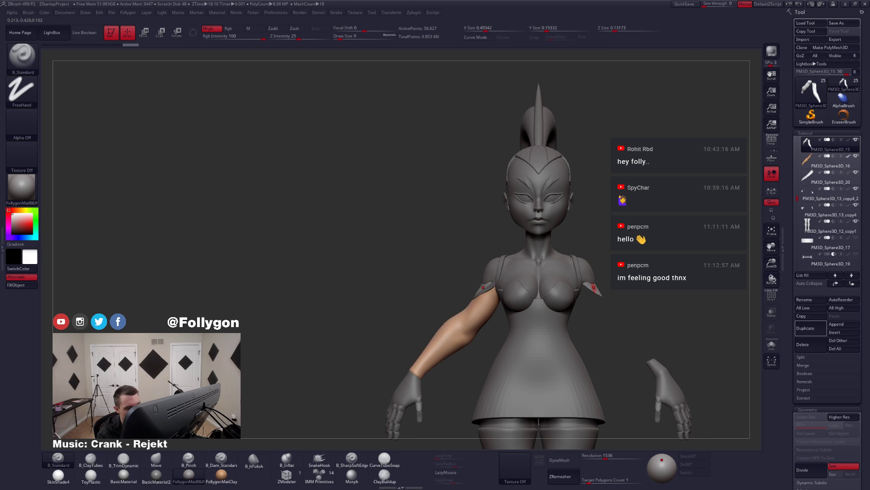
pyautogui.keyDown('ctrl'); pyautogui.moveTo(593, 287); pyautogui.dragTo(575, 325, button='right'); pyautogui.keyUp('ctrl')
pyautogui.hotkey('alt', 's')
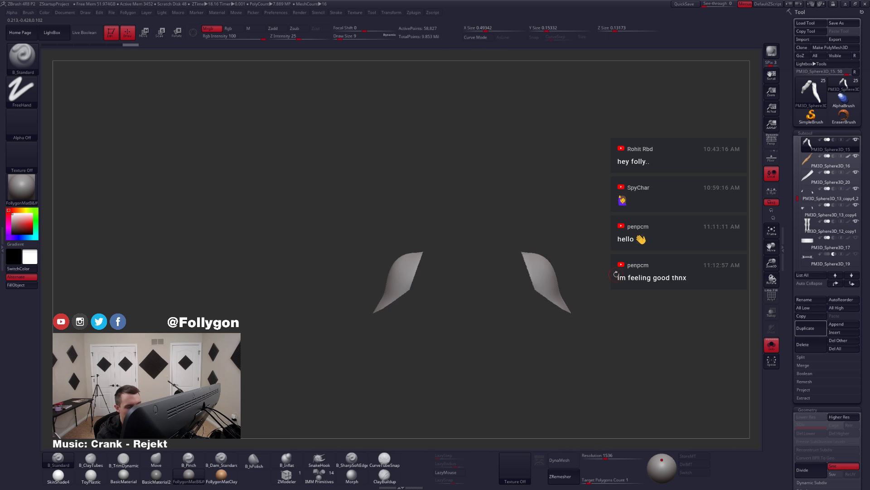
pyautogui.hotkey('alt', 's')
pyautogui.press('space')
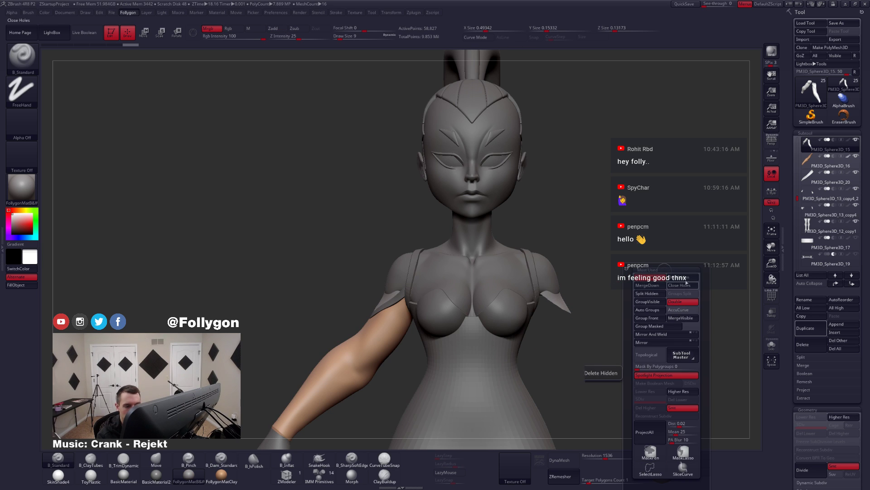
pyautogui.click(685, 279)
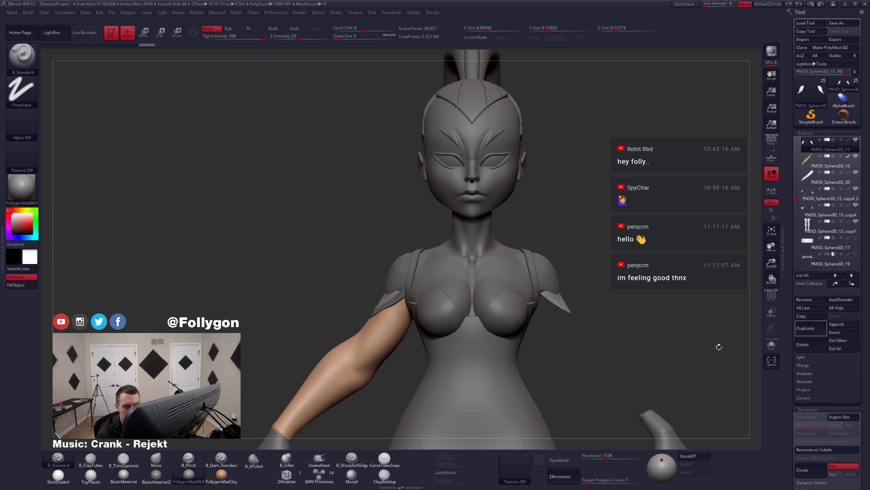
# - DynaMesh the shoulder pieces at a resolution of 3200
pyautogui.moveTo(625, 455); pyautogui.dragTo(629, 455)
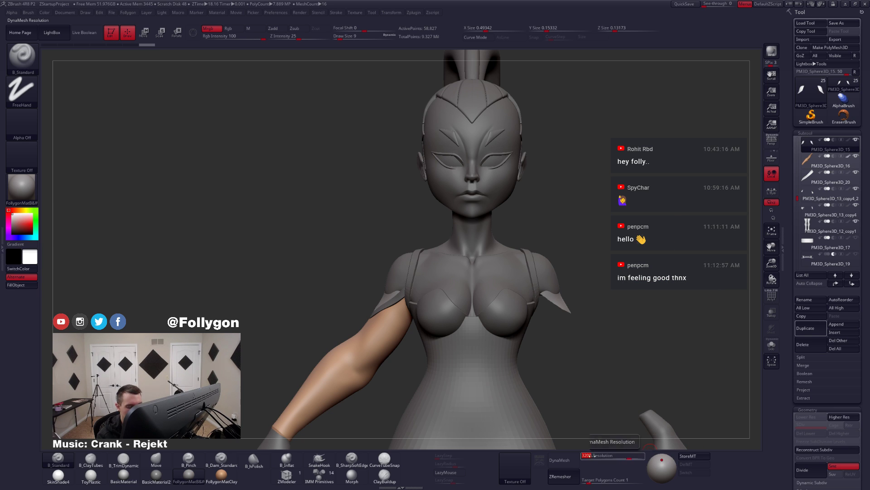
pyautogui.click(562, 460)
pyautogui.hotkey('shift', 'alt', 's')
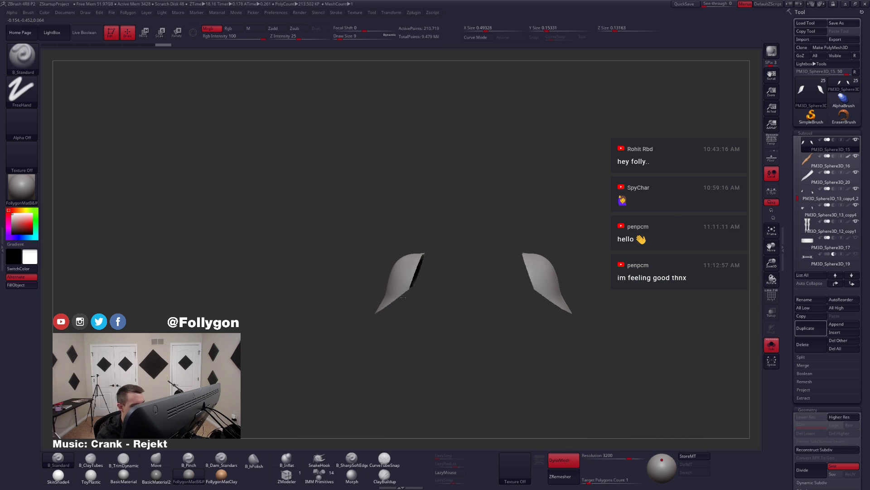
# - Stretch the cut ends of the shoulder pieces with Transpose scale, clear the mask and remesh them
pyautogui.moveTo(458, 313)
pyautogui.mouseDown()
pyautogui.moveTo(394, 274)
pyautogui.moveTo(480, 358)
pyautogui.moveTo(462, 339)
pyautogui.moveTo(499, 334)
pyautogui.mouseUp()
pyautogui.press('e')
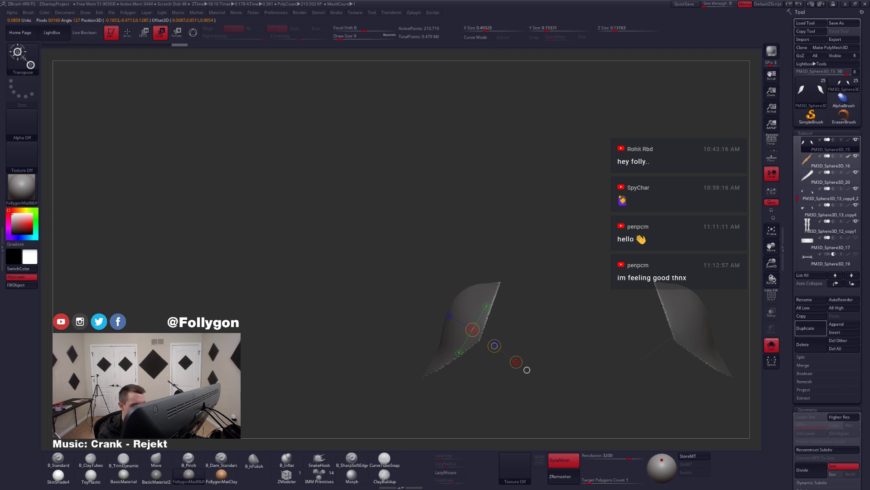
pyautogui.moveTo(526, 369)
pyautogui.mouseDown()
pyautogui.moveTo(521, 364)
pyautogui.moveTo(542, 346)
pyautogui.moveTo(583, 339)
pyautogui.moveTo(586, 311)
pyautogui.mouseUp()
pyautogui.press('q')
pyautogui.hotkey('ctrl', 'shift', 's')
pyautogui.keyDown('ctrl'); pyautogui.click(667, 329); pyautogui.keyUp('ctrl')
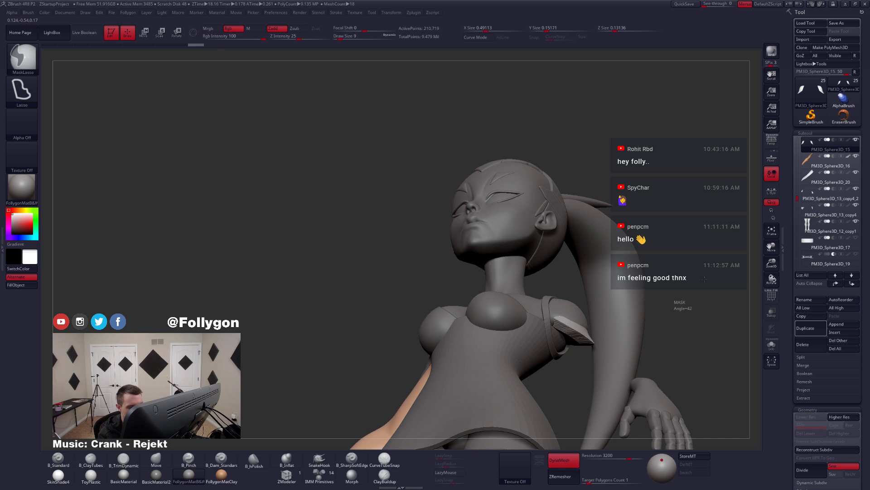
pyautogui.keyDown('ctrl'); pyautogui.moveTo(705, 279); pyautogui.dragTo(706, 277); pyautogui.keyUp('ctrl')
pyautogui.press('space')
pyautogui.hotkey('ctrl', 'shift', 's')
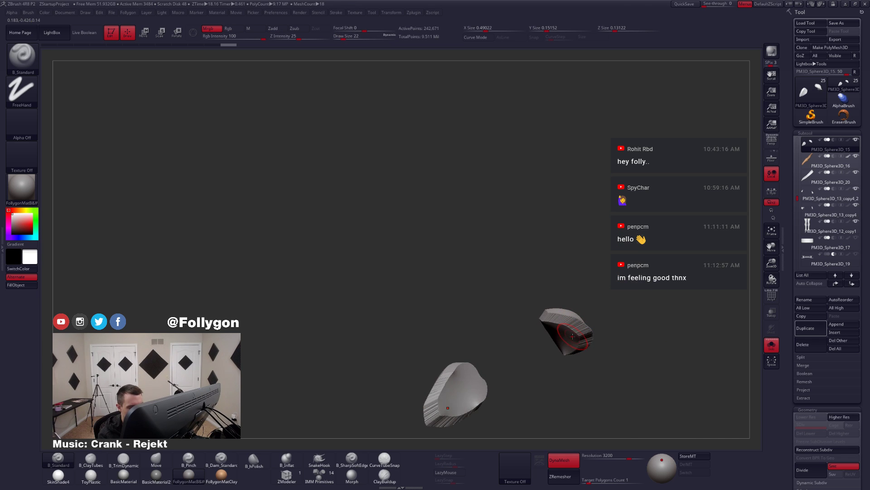
# - Smooth the stepped surfaces on the stretched ends of the shoulder pieces
pyautogui.press('shift')
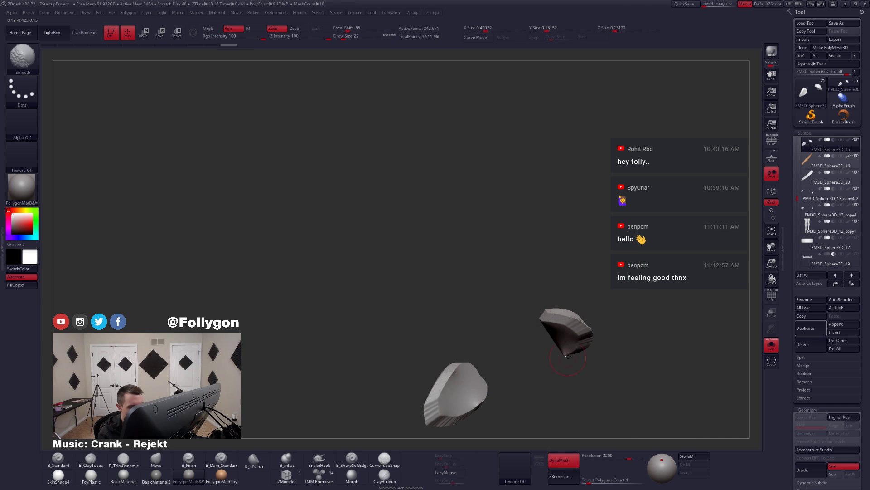
pyautogui.moveTo(568, 357)
pyautogui.mouseDown(button='right')
pyautogui.moveTo(574, 364)
pyautogui.moveTo(549, 356)
pyautogui.moveTo(584, 334)
pyautogui.mouseUp(button='right')
pyautogui.hotkey('ctrl', 'shift', 's')
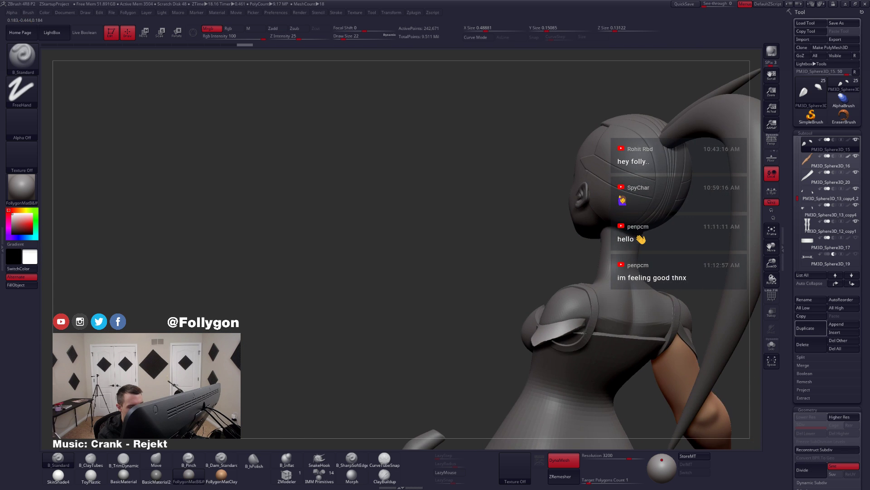
pyautogui.moveTo(582, 333)
pyautogui.mouseDown()
pyautogui.moveTo(572, 325)
pyautogui.moveTo(535, 346)
pyautogui.moveTo(485, 334)
pyautogui.mouseUp()
pyautogui.moveTo(553, 336)
pyautogui.keyDown('shift'); pyautogui.mouseDown()
pyautogui.moveTo(568, 327)
pyautogui.moveTo(535, 352)
pyautogui.mouseUp(); pyautogui.keyUp('shift')
pyautogui.moveTo(472, 356)
pyautogui.mouseDown()
pyautogui.moveTo(536, 330)
pyautogui.moveTo(556, 372)
pyautogui.moveTo(551, 326)
pyautogui.moveTo(540, 311)
pyautogui.mouseUp()
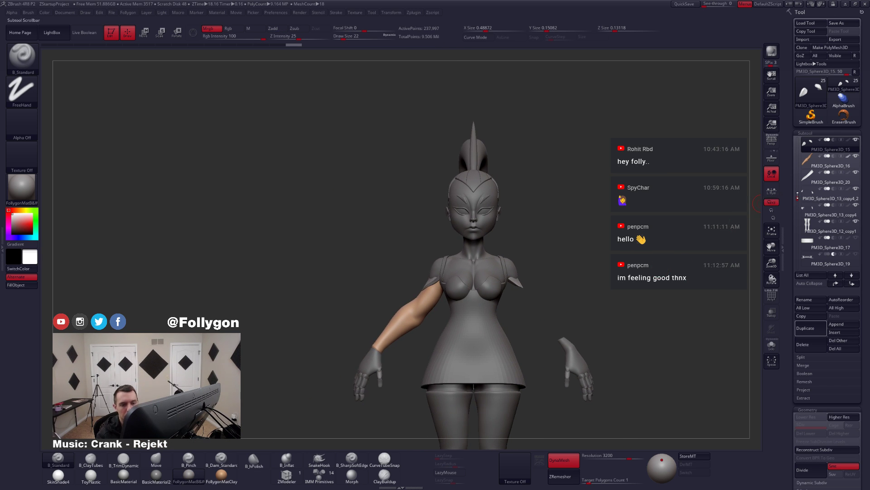
# - Move the shoulder pieces directly below the torso subtool, merge them into the torso and DynaMesh it at a resolution of 3064
pyautogui.moveTo(797, 195); pyautogui.dragTo(803, 189)
pyautogui.click(839, 284)
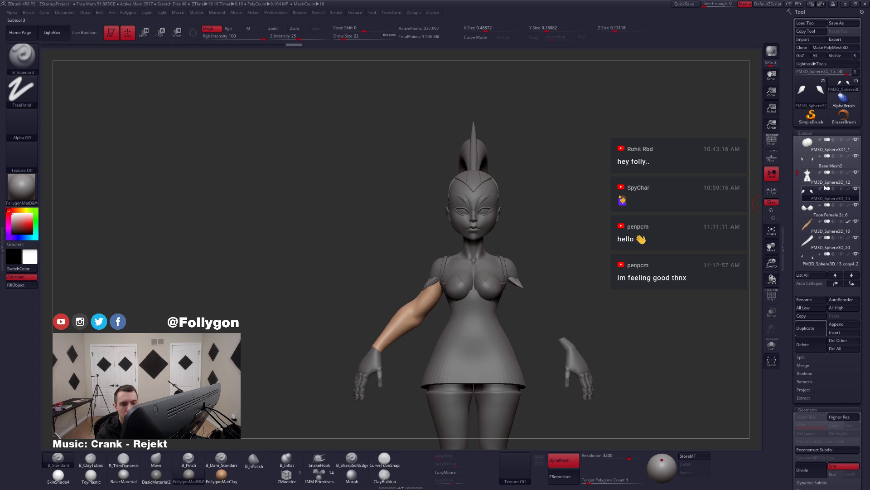
pyautogui.click(828, 178)
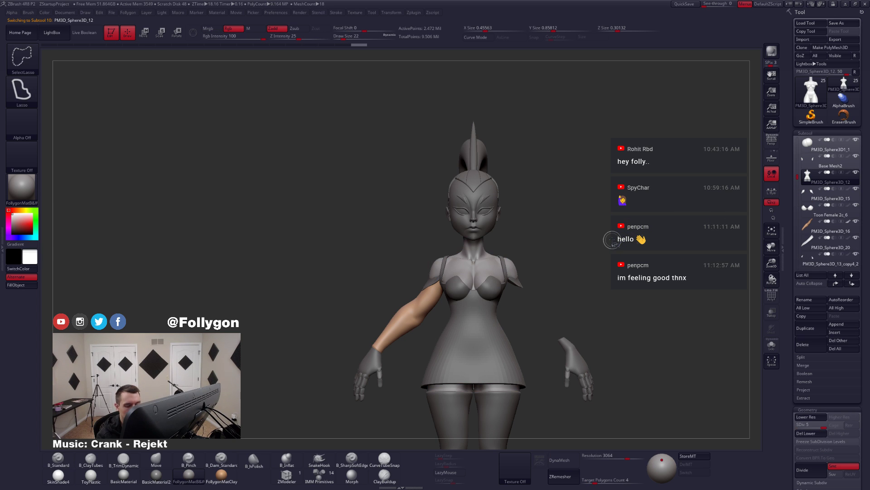
pyautogui.click(806, 442)
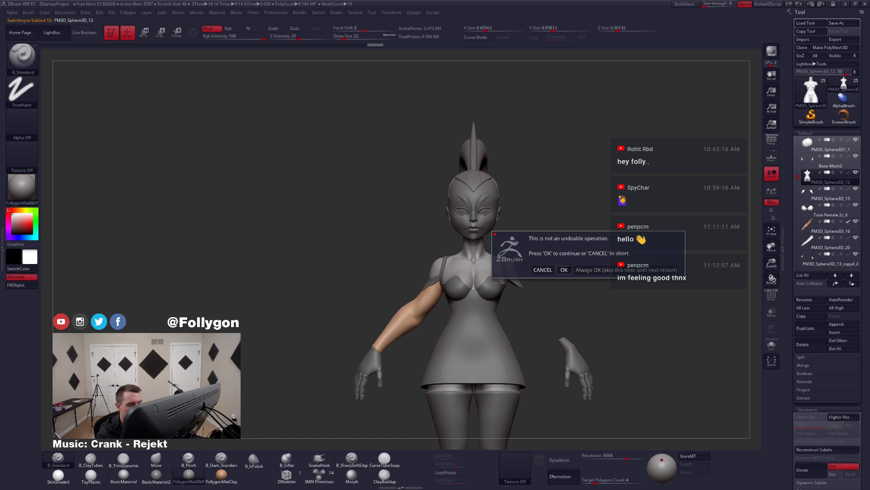
pyautogui.click(566, 269)
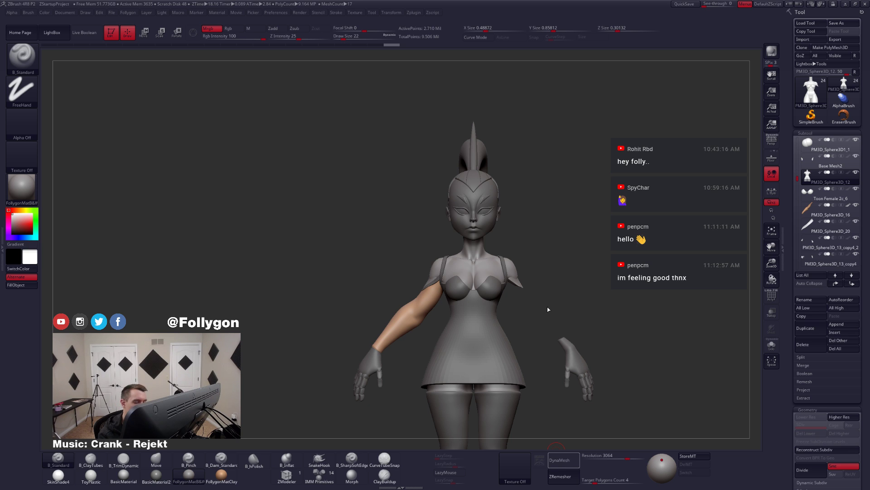
pyautogui.hotkey('alt', 's')
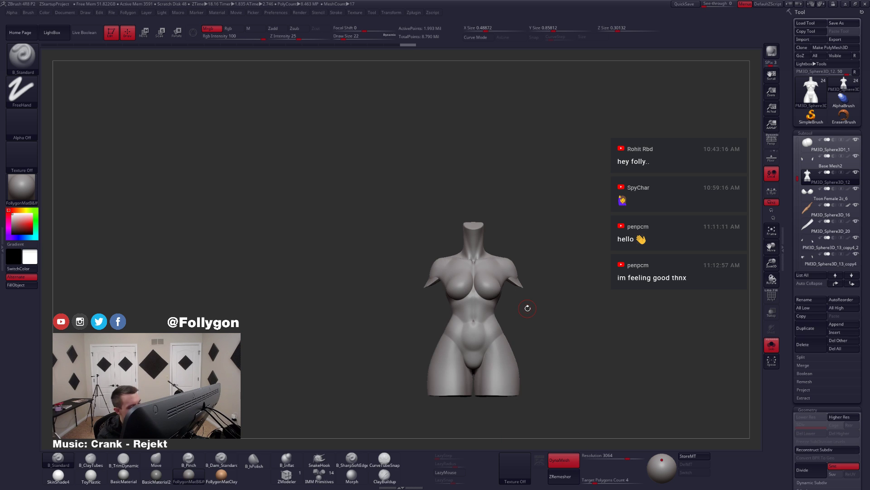
# - Smooth the seam between the merged shoulder and the torso around the front and armpit
pyautogui.moveTo(528, 308); pyautogui.dragTo(578, 313)
pyautogui.moveTo(560, 317)
pyautogui.keyDown('alt'); pyautogui.mouseDown()
pyautogui.moveTo(643, 361)
pyautogui.moveTo(653, 370)
pyautogui.moveTo(653, 408)
pyautogui.mouseUp(); pyautogui.keyUp('alt')
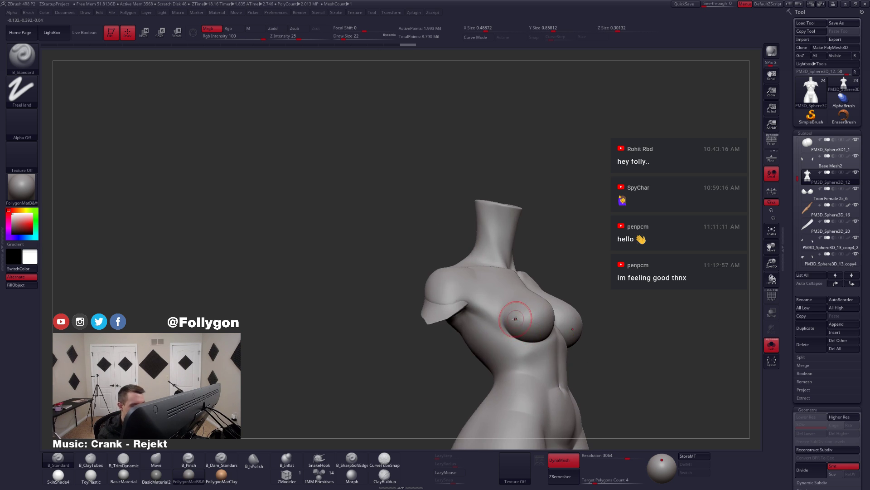
pyautogui.moveTo(515, 319)
pyautogui.keyDown('alt'); pyautogui.mouseDown(button='right')
pyautogui.moveTo(613, 336)
pyautogui.moveTo(513, 362)
pyautogui.mouseUp(button='right'); pyautogui.keyUp('alt')
pyautogui.press('space')
pyautogui.moveTo(542, 320); pyautogui.dragTo(537, 320)
pyautogui.keyDown('shift'); pyautogui.moveTo(537, 320); pyautogui.dragTo(554, 313); pyautogui.keyUp('shift')
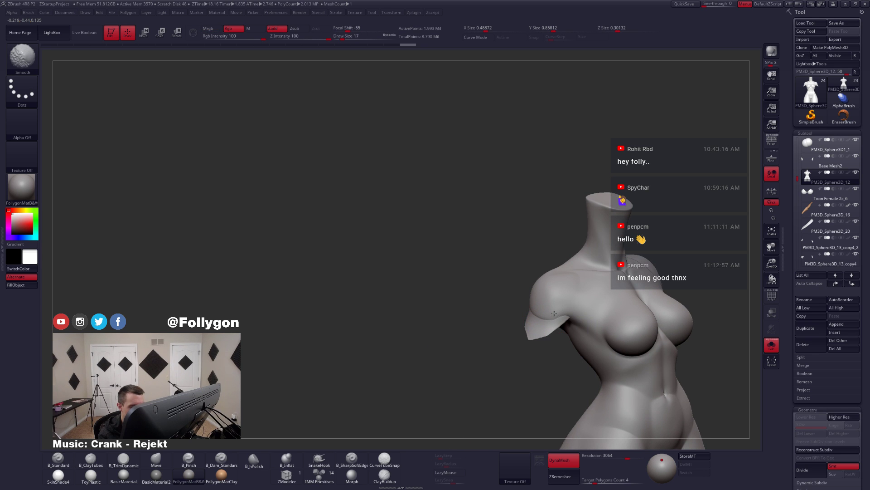
pyautogui.moveTo(562, 316)
pyautogui.mouseDown(button='right')
pyautogui.moveTo(519, 304)
pyautogui.moveTo(508, 311)
pyautogui.moveTo(520, 299)
pyautogui.moveTo(527, 335)
pyautogui.mouseUp(button='right')
pyautogui.hotkey('shift', 's')
pyautogui.hotkey('shift', 's')
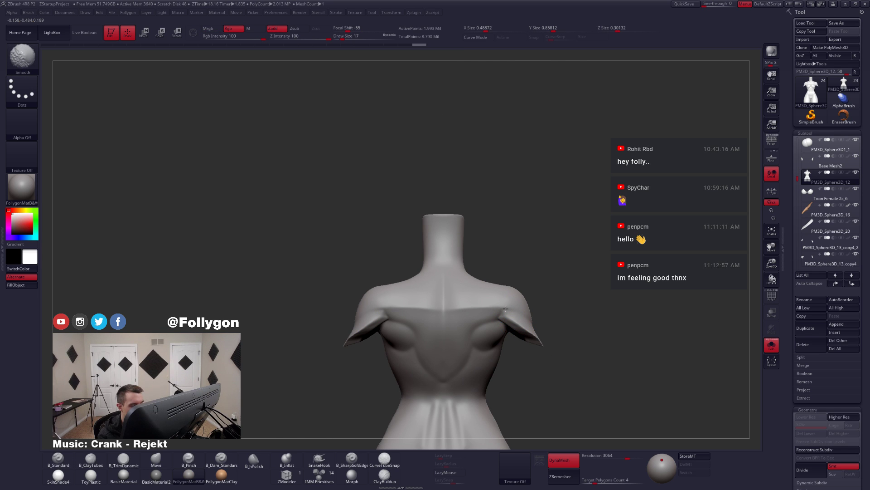
# - Smooth the underside of the torso's pointed shoulder ends
pyautogui.keyDown('shift'); pyautogui.moveTo(524, 345); pyautogui.dragTo(548, 332, button='right'); pyautogui.keyUp('shift')
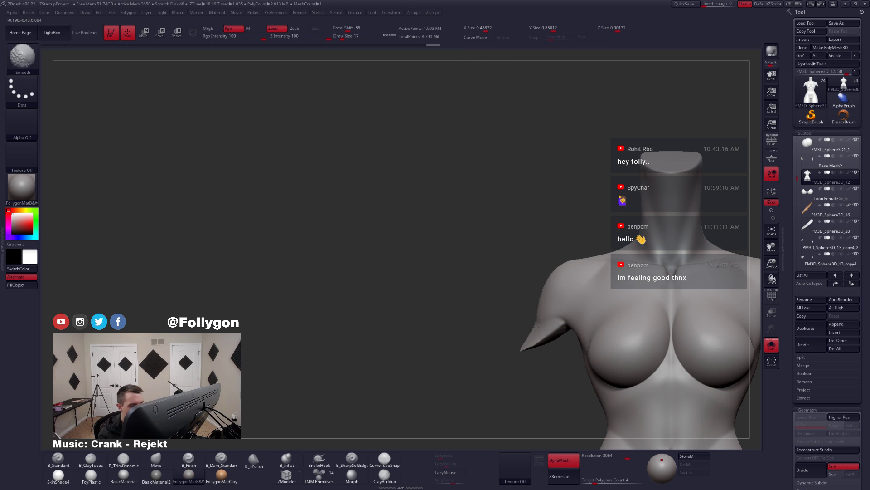
pyautogui.moveTo(531, 338); pyautogui.dragTo(531, 297, button='right')
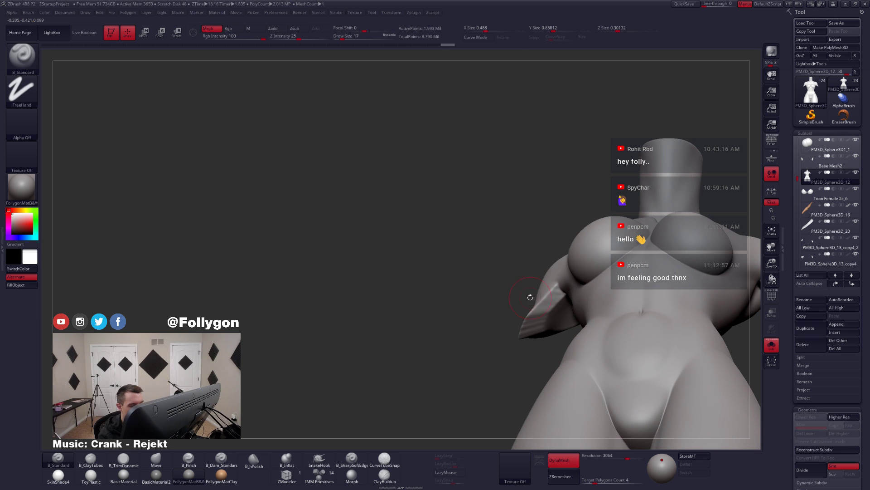
pyautogui.keyDown('shift'); pyautogui.moveTo(527, 330); pyautogui.dragTo(528, 328); pyautogui.keyUp('shift')
pyautogui.moveTo(521, 296)
pyautogui.mouseDown(button='right')
pyautogui.moveTo(537, 322)
pyautogui.moveTo(529, 298)
pyautogui.mouseUp(button='right')
# - Smooth the torso's shoulder end and outer shoulder surface above the arm band, enlarging the brush to draw size 25
pyautogui.hotkey('alt', 's')
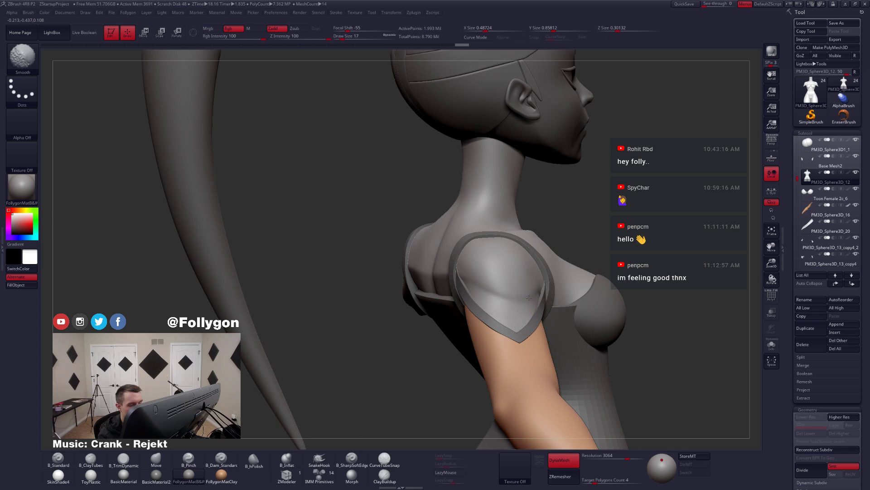
pyautogui.keyDown('shift'); pyautogui.moveTo(529, 303); pyautogui.dragTo(522, 314); pyautogui.keyUp('shift')
pyautogui.moveTo(518, 315); pyautogui.dragTo(522, 313, button='right')
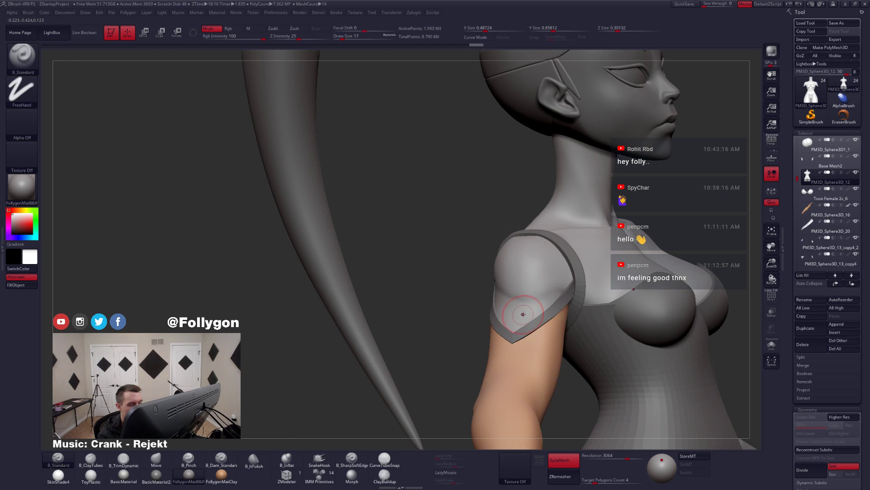
pyautogui.press('s')
pyautogui.moveTo(523, 313); pyautogui.dragTo(554, 291)
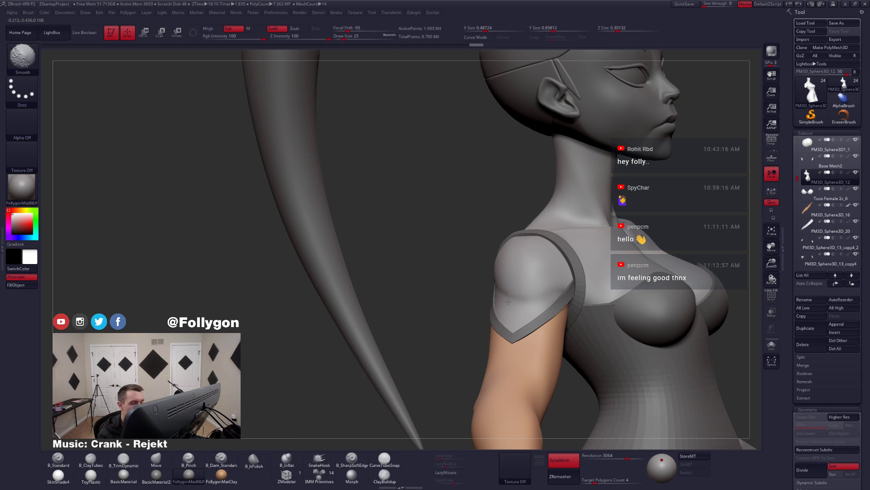
pyautogui.moveTo(530, 305)
pyautogui.mouseDown(button='right')
pyautogui.moveTo(476, 279)
pyautogui.moveTo(534, 313)
pyautogui.moveTo(575, 320)
pyautogui.moveTo(533, 319)
pyautogui.moveTo(514, 329)
pyautogui.mouseUp(button='right')
# - Switch to the Move brush at draw size 14 and isolate the torso
pyautogui.hotkey('alt', 's')
pyautogui.press('s')
pyautogui.moveTo(520, 329); pyautogui.dragTo(517, 330)
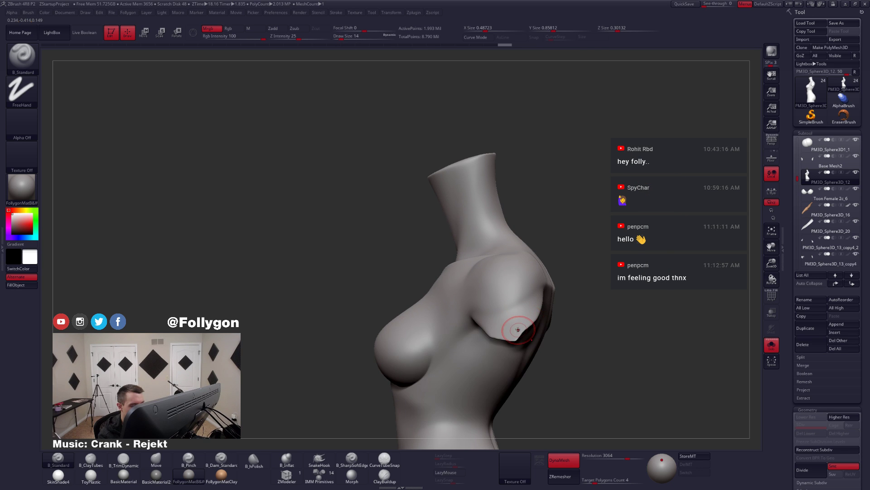
pyautogui.hotkey('alt', 's')
pyautogui.press('b')
pyautogui.press('m')
pyautogui.press('v')
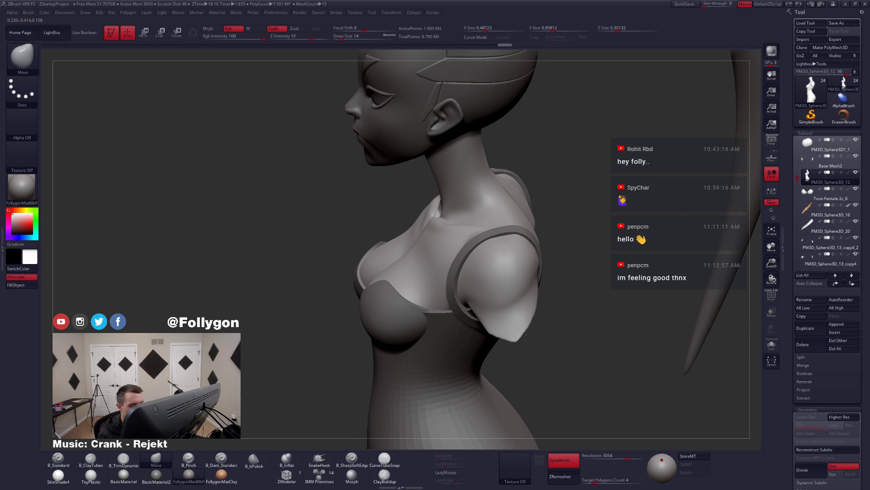
pyautogui.moveTo(523, 333)
pyautogui.mouseDown(button='right')
pyautogui.moveTo(504, 325)
pyautogui.moveTo(500, 350)
pyautogui.moveTo(508, 356)
pyautogui.moveTo(498, 357)
pyautogui.moveTo(507, 362)
pyautogui.moveTo(526, 330)
pyautogui.moveTo(515, 344)
pyautogui.moveTo(508, 322)
pyautogui.moveTo(536, 359)
pyautogui.moveTo(544, 296)
pyautogui.mouseUp(button='right')
pyautogui.hotkey('alt', 's')
# - Duplicate the torso subtool and ZRemesh the original
pyautogui.keyDown('shift'); pyautogui.click(805, 184); pyautogui.keyUp('shift')
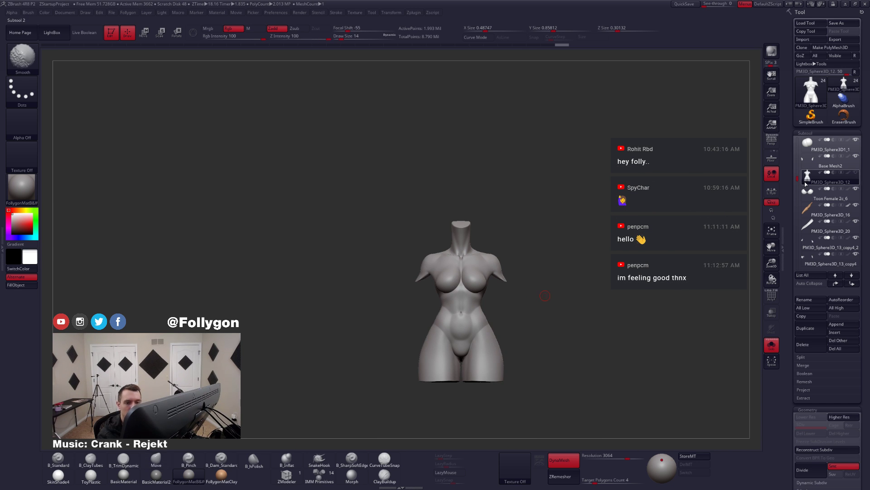
pyautogui.click(805, 325)
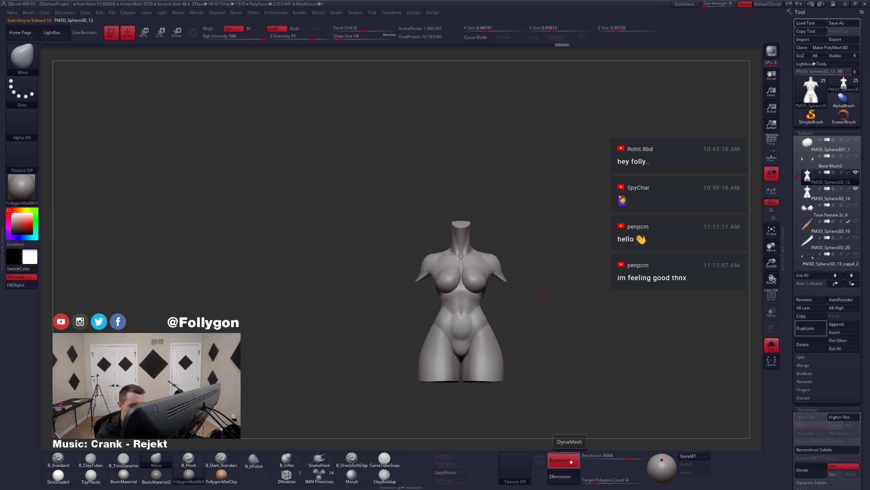
pyautogui.click(562, 476)
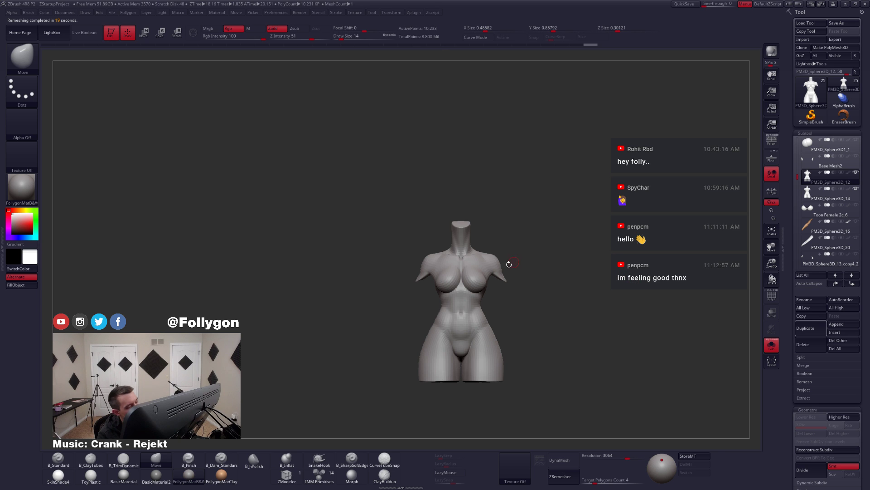
# - Display the polyframe on the remeshed torso and assign the whole mesh to a single polygroup
pyautogui.keyDown('ctrl'); pyautogui.moveTo(457, 292); pyautogui.dragTo(457, 255, button='right'); pyautogui.keyUp('ctrl')
pyautogui.hotkey('shift', 'f')
pyautogui.hotkey('ctrl', 'shift', 'f')
pyautogui.hotkey('ctrl', 'w')
pyautogui.moveTo(326, 248); pyautogui.dragTo(535, 266, button='right')
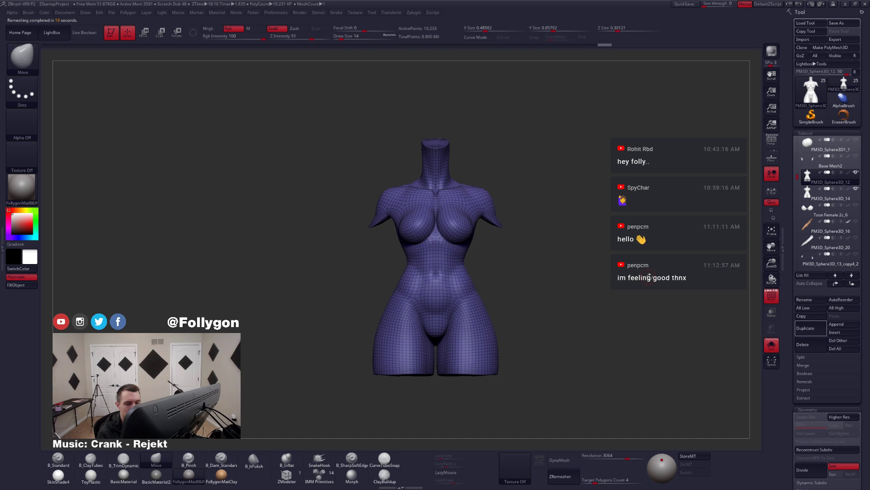
pyautogui.moveTo(651, 275); pyautogui.dragTo(664, 275, button='right')
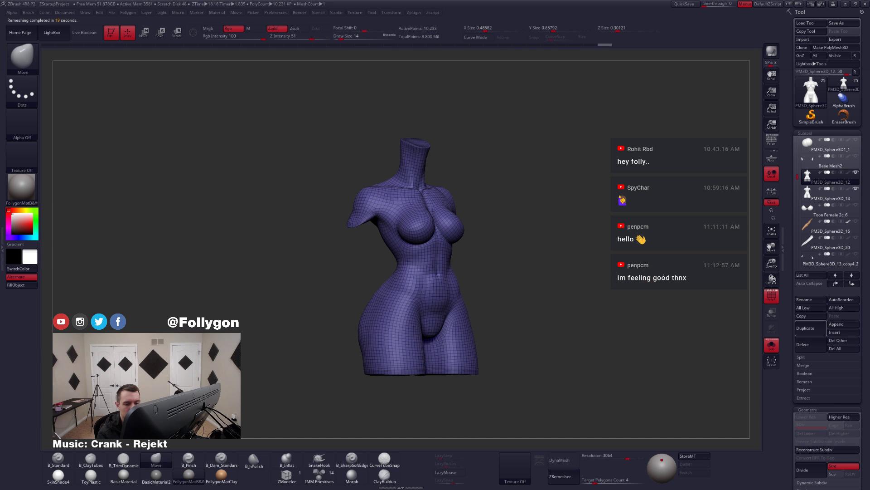
# - Subdivide the remeshed torso up to level 4, projecting the detailed duplicate onto it at each level, and hide the polyframe
pyautogui.click(804, 390)
pyautogui.hotkey('ctrl', 'd')
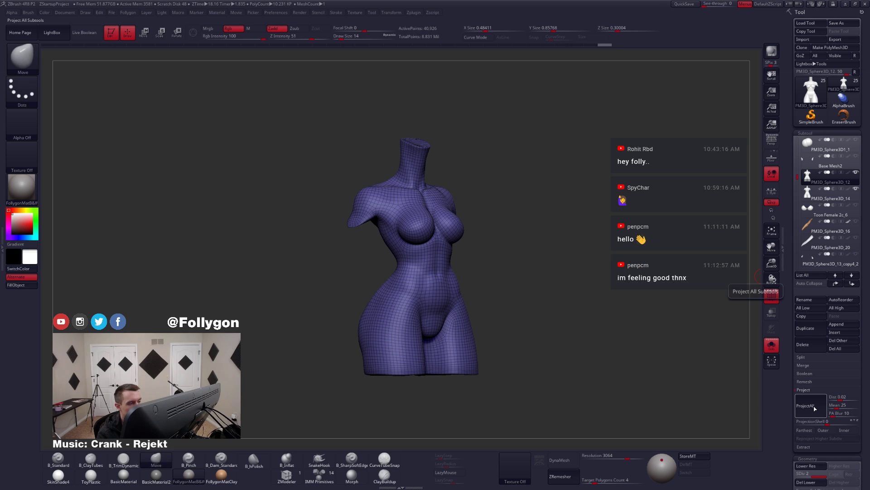
pyautogui.click(814, 408)
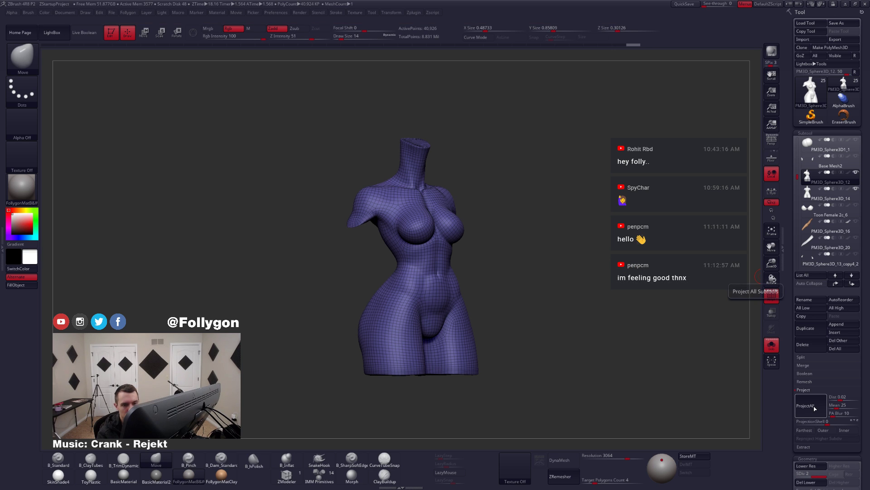
pyautogui.click(815, 408)
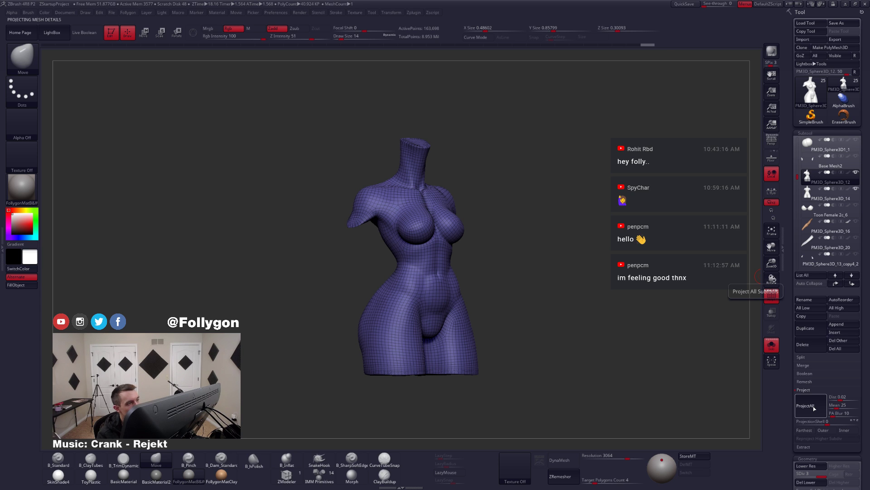
pyautogui.hotkey('ctrl', 'd')
pyautogui.click(815, 408)
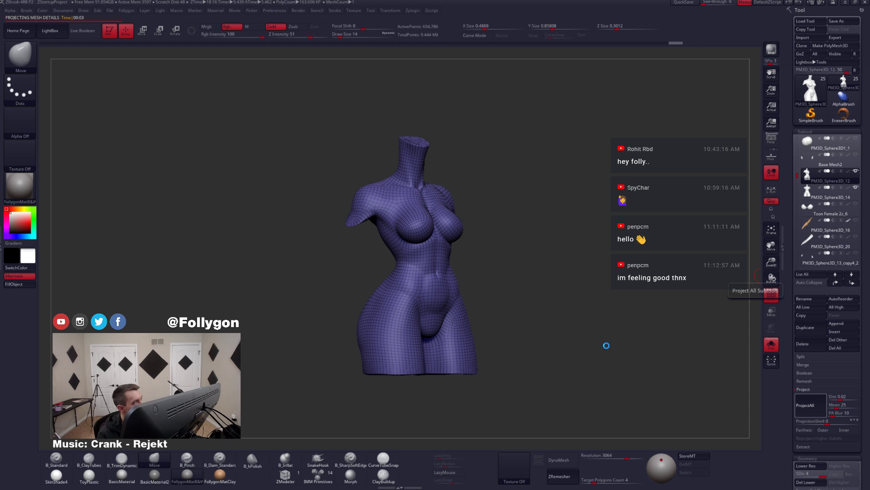
pyautogui.moveTo(572, 313)
pyautogui.mouseDown()
pyautogui.moveTo(516, 290)
pyautogui.moveTo(486, 259)
pyautogui.moveTo(507, 289)
pyautogui.mouseUp()
pyautogui.hotkey('shift', 'f')
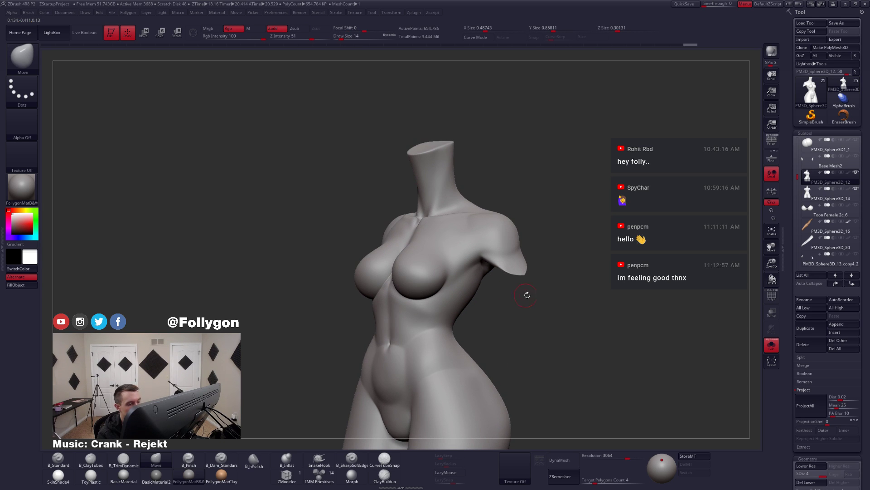
# - Compare the projected torso with its detailed duplicate, and subdivide the projected torso to level 5
pyautogui.press('Down')
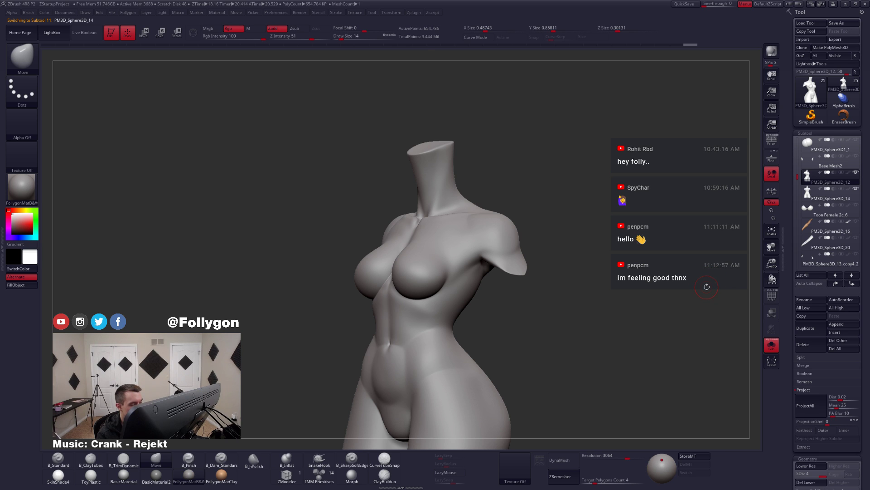
pyautogui.press('Up')
pyautogui.press('Down')
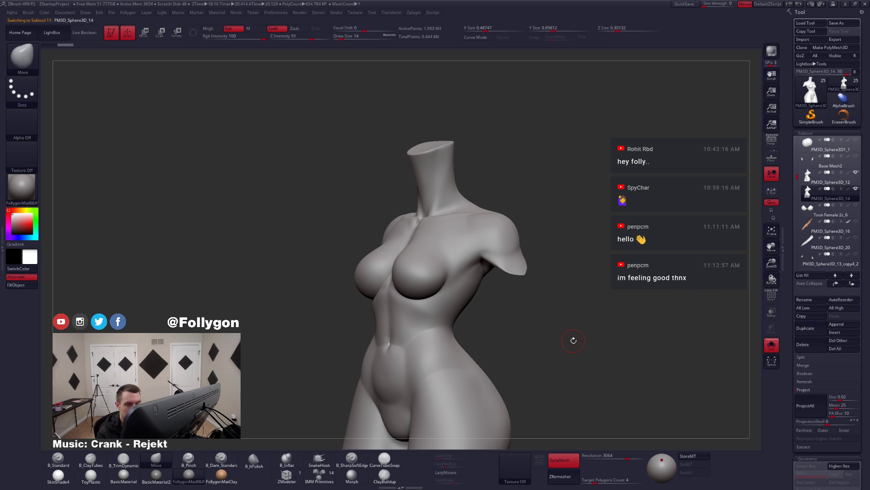
pyautogui.press('Up')
pyautogui.press('Down')
pyautogui.press('Up')
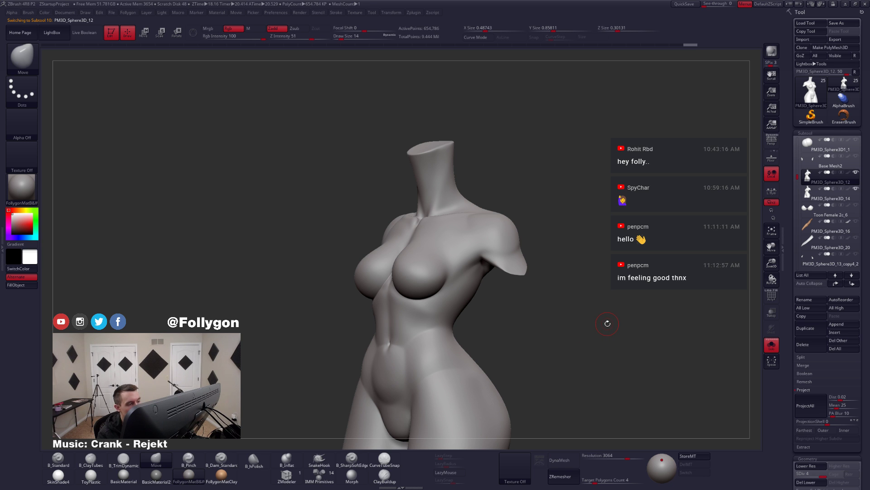
pyautogui.hotkey('ctrl', 'd')
pyautogui.moveTo(495, 245); pyautogui.dragTo(530, 276, button='right')
pyautogui.moveTo(481, 190)
pyautogui.keyDown('ctrl'); pyautogui.mouseDown(button='right')
pyautogui.moveTo(490, 241)
pyautogui.moveTo(435, 243)
pyautogui.moveTo(476, 323)
pyautogui.mouseUp(button='right'); pyautogui.keyUp('ctrl')
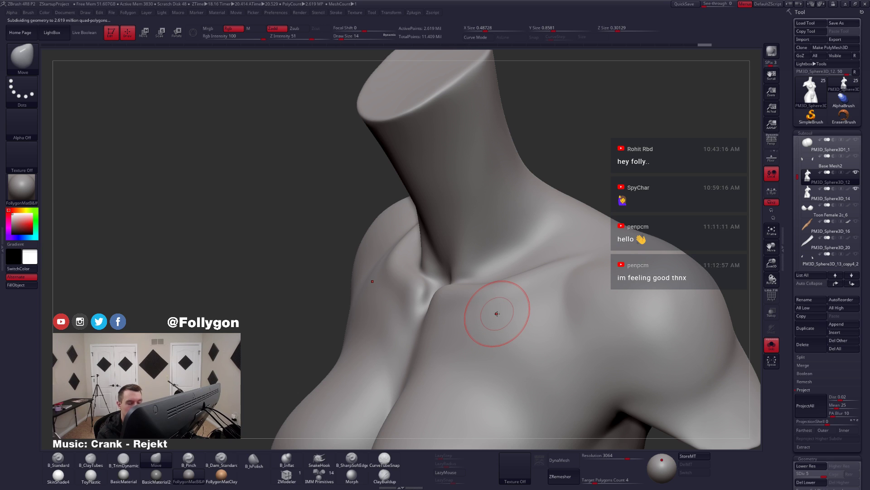
# - Delete the high-resolution duplicate of the torso
pyautogui.keyDown('alt'); pyautogui.click(496, 313); pyautogui.keyUp('alt')
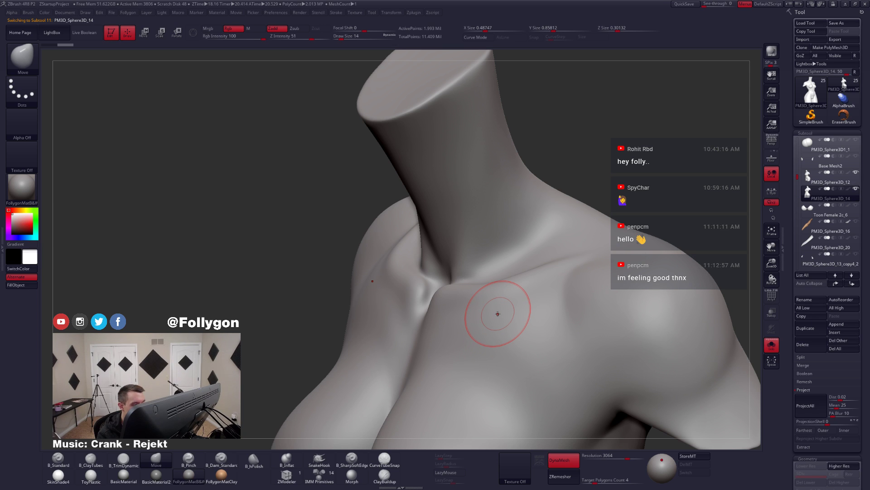
pyautogui.click(802, 344)
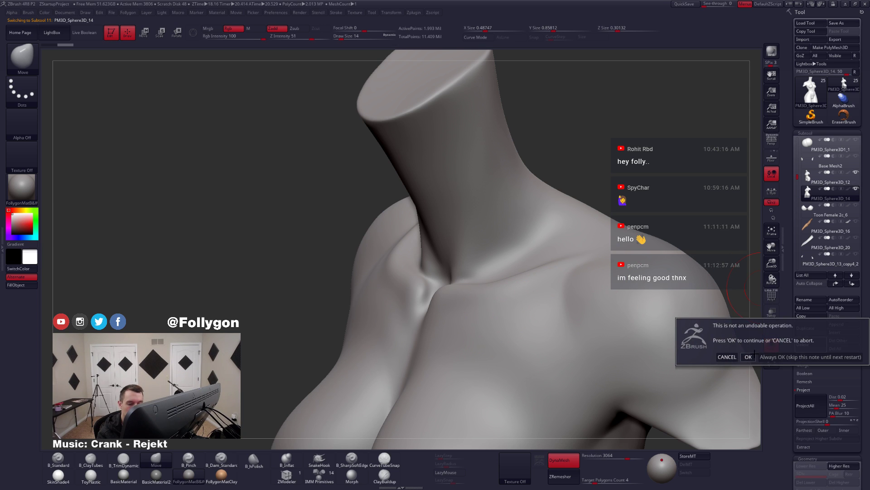
pyautogui.click(748, 356)
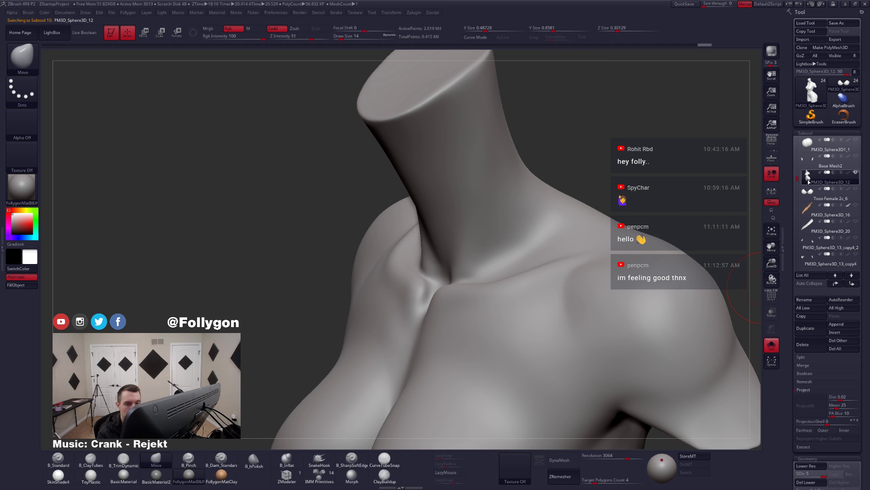
# - Bring the full character back into view and hide the belt, bodice and skirt pieces covering the torso
pyautogui.keyDown('alt'); pyautogui.moveTo(649, 212); pyautogui.dragTo(520, 329); pyautogui.keyUp('alt')
pyautogui.hotkey('shift', 's')
pyautogui.moveTo(522, 328); pyautogui.dragTo(544, 338, button='right')
pyautogui.keyDown('alt'); pyautogui.moveTo(463, 347); pyautogui.dragTo(480, 276, button='right'); pyautogui.keyUp('alt')
pyautogui.moveTo(479, 275); pyautogui.dragTo(501, 303)
pyautogui.keyDown('alt'); pyautogui.click(502, 303); pyautogui.keyUp('alt')
pyautogui.keyDown('alt'); pyautogui.click(463, 295); pyautogui.keyUp('alt')
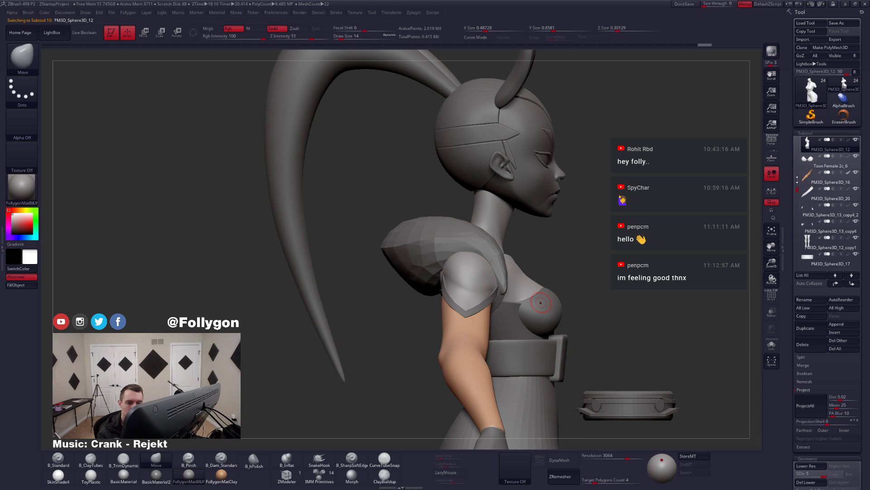
pyautogui.scroll(-5, 855, 180)
pyautogui.moveTo(855, 180); pyautogui.dragTo(857, 257)
pyautogui.click(856, 257)
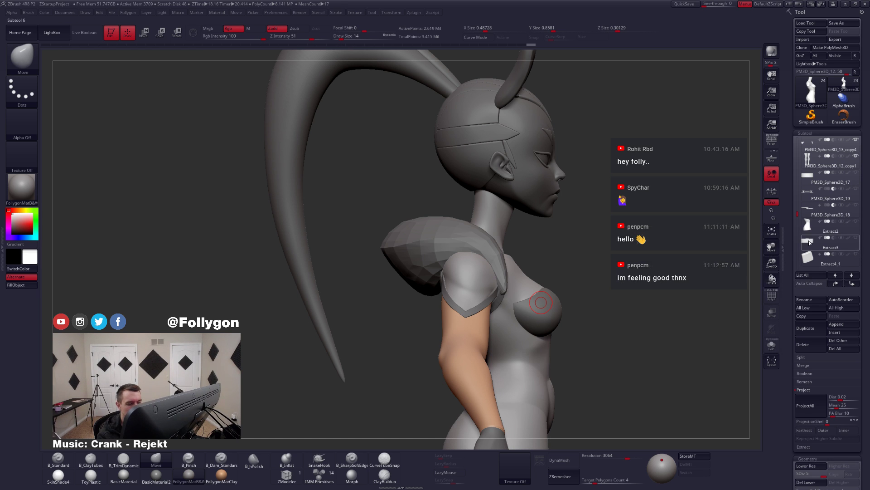
# - Isolate the torso and smooth its shoulder ends at the lower subdivision levels, stepping from level 2 back up to level 4
pyautogui.moveTo(472, 302)
pyautogui.keyDown('alt'); pyautogui.mouseDown(button='right')
pyautogui.moveTo(524, 309)
pyautogui.moveTo(507, 323)
pyautogui.moveTo(531, 331)
pyautogui.mouseUp(button='right'); pyautogui.keyUp('alt')
pyautogui.hotkey('alt', 'q')
pyautogui.press('space')
pyautogui.moveTo(535, 306); pyautogui.dragTo(537, 304)
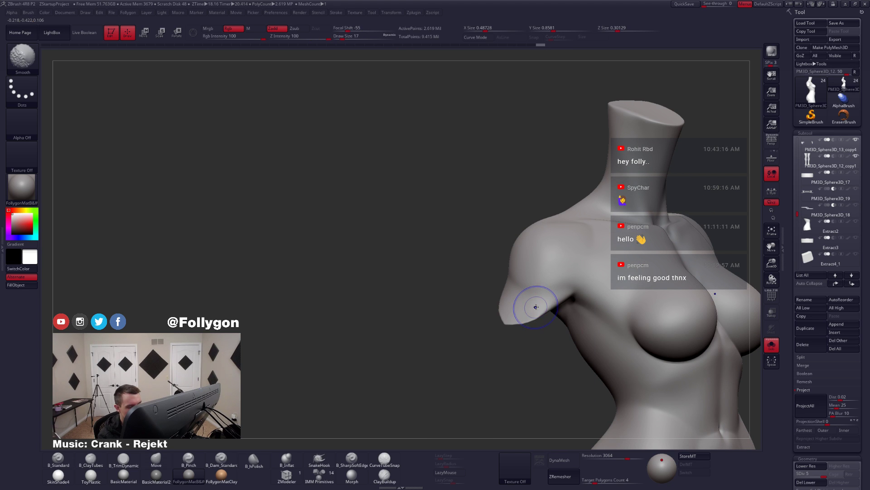
pyautogui.hotkey('shift', 'd')
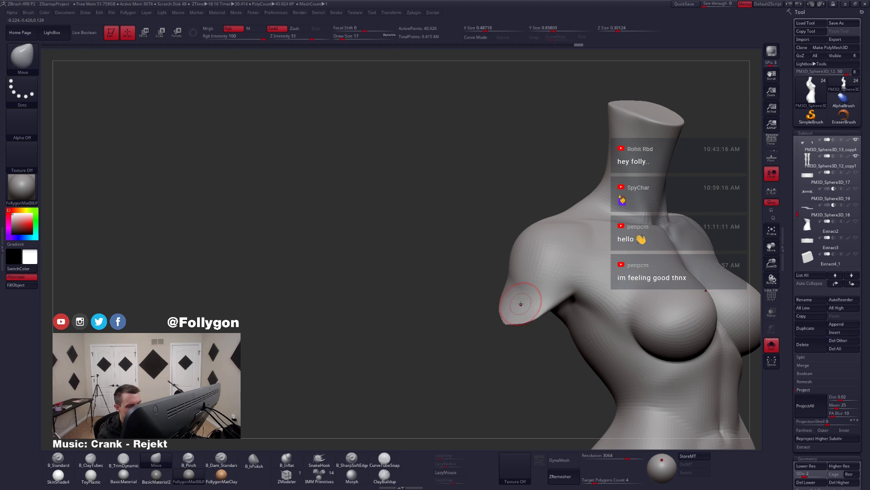
pyautogui.press('d')
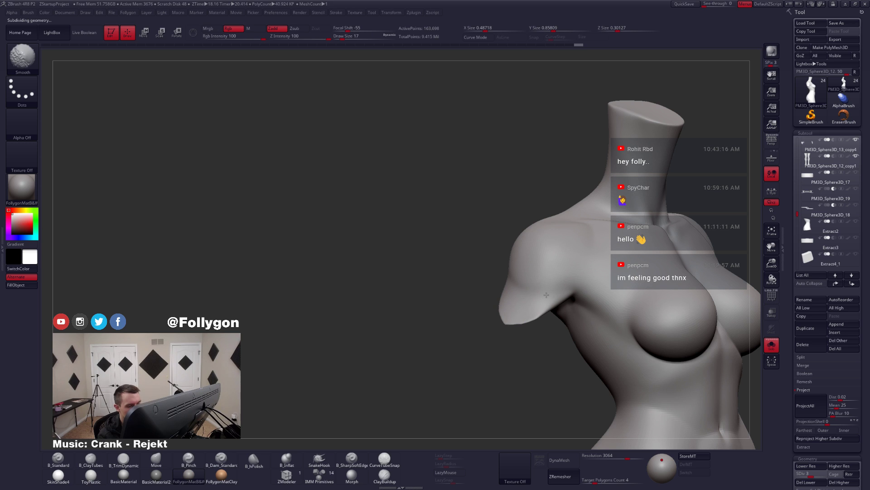
pyautogui.moveTo(512, 296)
pyautogui.mouseDown(button='right')
pyautogui.moveTo(494, 272)
pyautogui.moveTo(476, 281)
pyautogui.moveTo(517, 318)
pyautogui.mouseUp(button='right')
pyautogui.press('d')
# - Reshape the underside of the pointed shoulder ends with the Move brush at draw size 27
pyautogui.press('shift')
pyautogui.press('s')
pyautogui.press('space')
pyautogui.moveTo(514, 310); pyautogui.dragTo(515, 305)
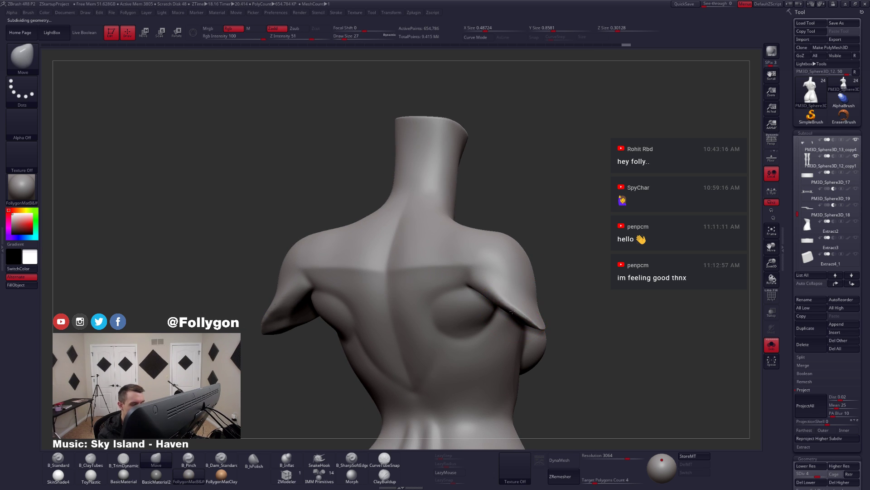
pyautogui.moveTo(616, 288)
pyautogui.mouseDown(button='right')
pyautogui.moveTo(537, 292)
pyautogui.moveTo(535, 318)
pyautogui.mouseUp(button='right')
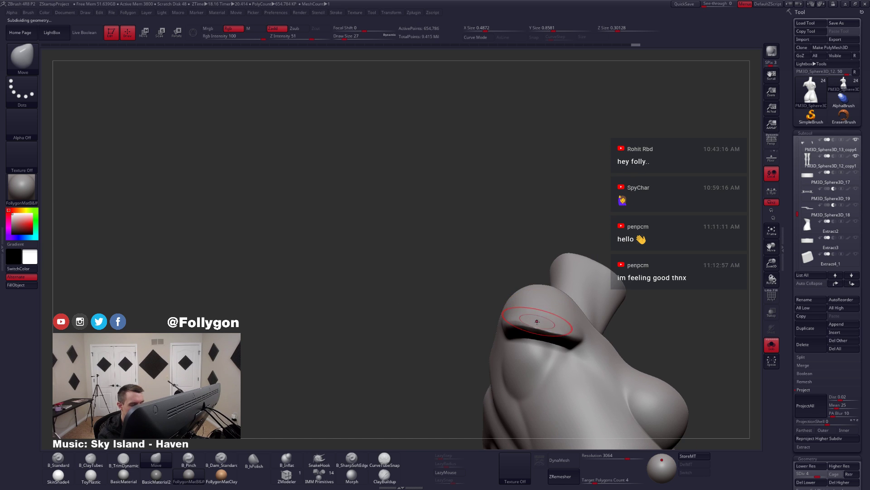
pyautogui.moveTo(536, 327); pyautogui.dragTo(551, 329)
pyautogui.moveTo(576, 341)
pyautogui.mouseDown(button='right')
pyautogui.moveTo(528, 352)
pyautogui.moveTo(558, 337)
pyautogui.mouseUp(button='right')
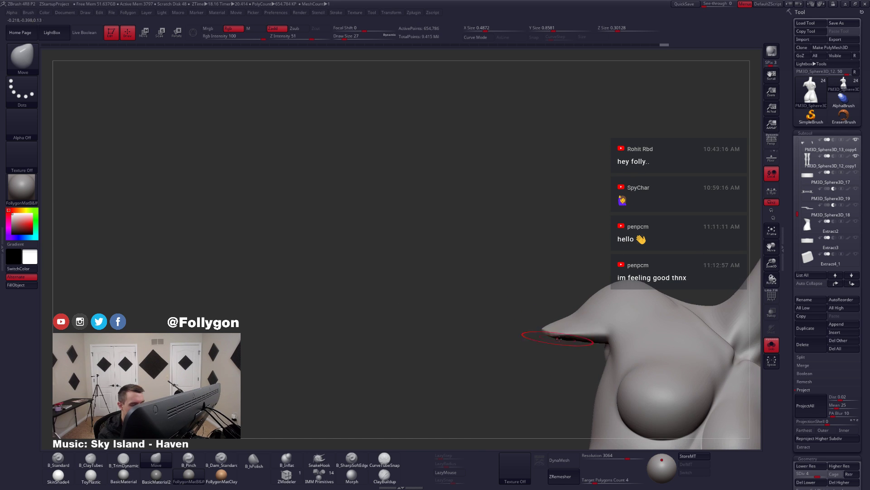
pyautogui.moveTo(571, 334); pyautogui.dragTo(571, 328)
pyautogui.moveTo(562, 338); pyautogui.dragTo(584, 335, button='right')
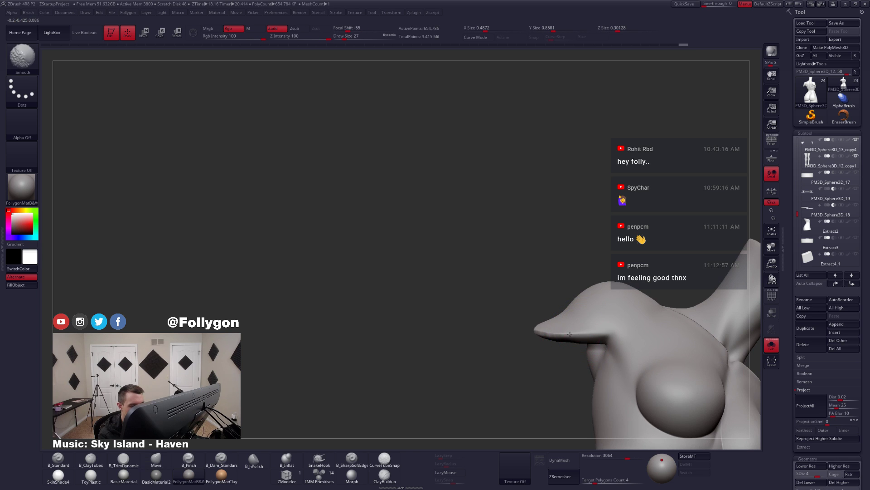
# - Smooth the rim and tip of the reshaped shoulder ends
pyautogui.keyDown('shift'); pyautogui.moveTo(541, 333); pyautogui.dragTo(538, 330); pyautogui.keyUp('shift')
pyautogui.moveTo(539, 330); pyautogui.dragTo(569, 335, button='right')
pyautogui.keyDown('shift'); pyautogui.moveTo(551, 334); pyautogui.dragTo(539, 332); pyautogui.keyUp('shift')
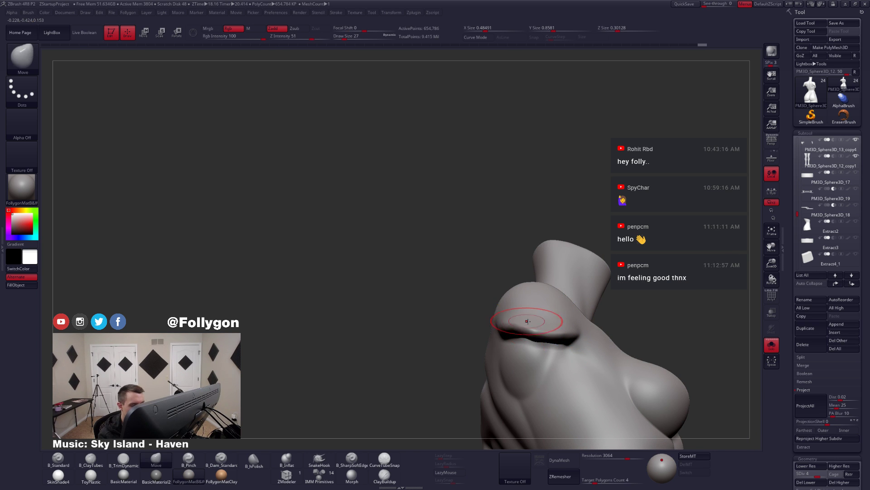
pyautogui.press('3')
pyautogui.moveTo(553, 311); pyautogui.dragTo(535, 323, button='right')
pyautogui.press('shift')
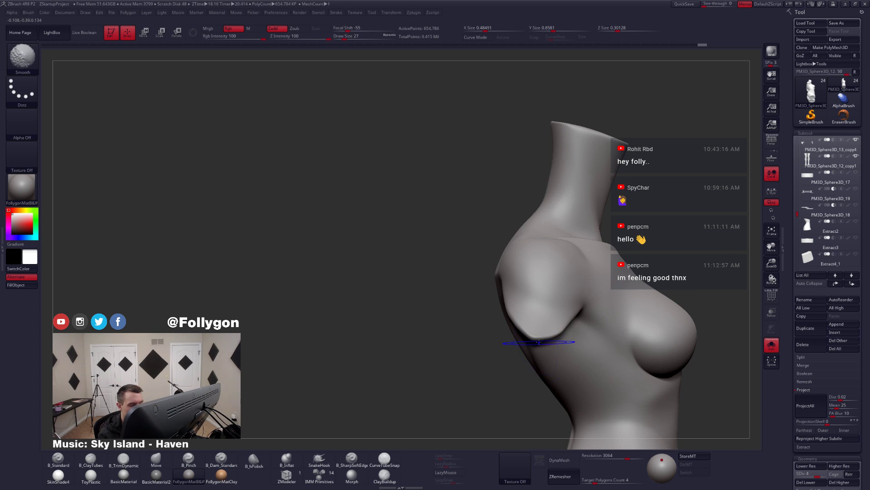
pyautogui.keyDown('shift'); pyautogui.moveTo(535, 324); pyautogui.dragTo(530, 324); pyautogui.keyUp('shift')
# - Set the draw size to 22 and turn on transparency to see the torso's shoulder through the arm band
pyautogui.press('space')
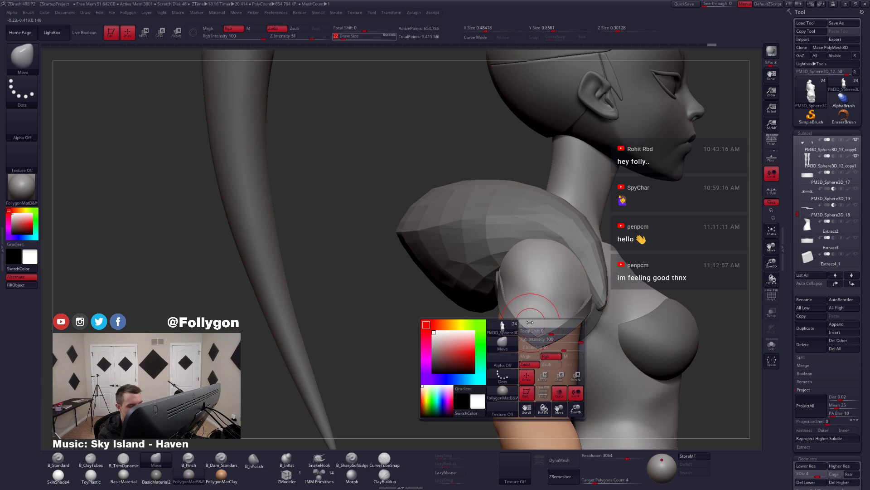
pyautogui.click(771, 312)
pyautogui.moveTo(600, 317); pyautogui.dragTo(560, 323, button='right')
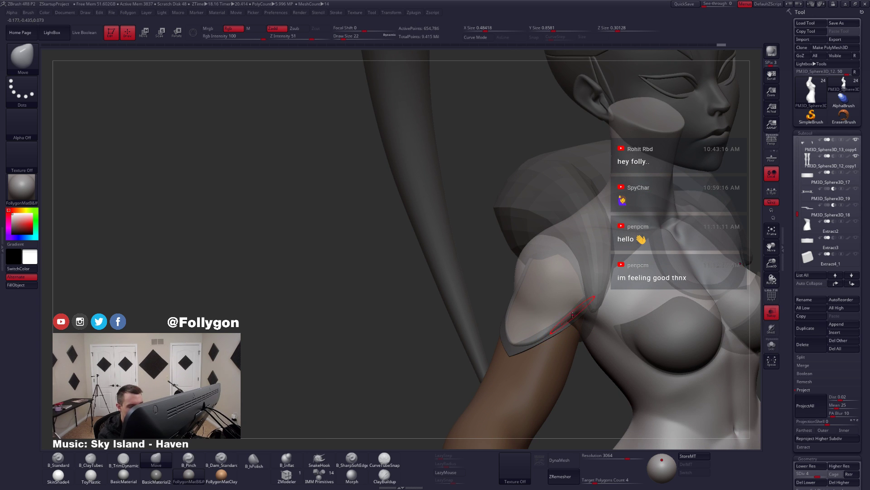
# - Adjust the torso's shoulder inside the see-through arm band with the Move brush at draw size 23, and turn transparency off
pyautogui.moveTo(562, 326)
pyautogui.mouseDown(button='right')
pyautogui.moveTo(508, 346)
pyautogui.moveTo(520, 356)
pyautogui.mouseUp(button='right')
pyautogui.press('space')
pyautogui.moveTo(516, 356); pyautogui.dragTo(520, 356)
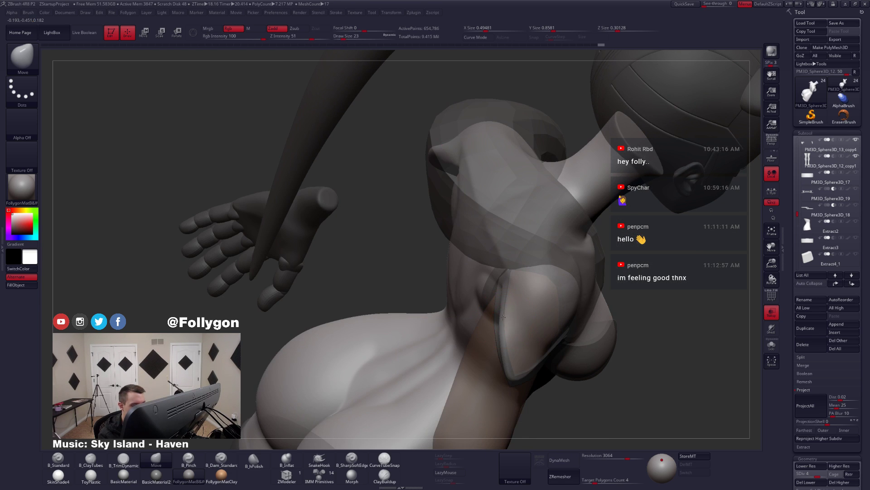
pyautogui.moveTo(507, 324); pyautogui.dragTo(502, 326, button='right')
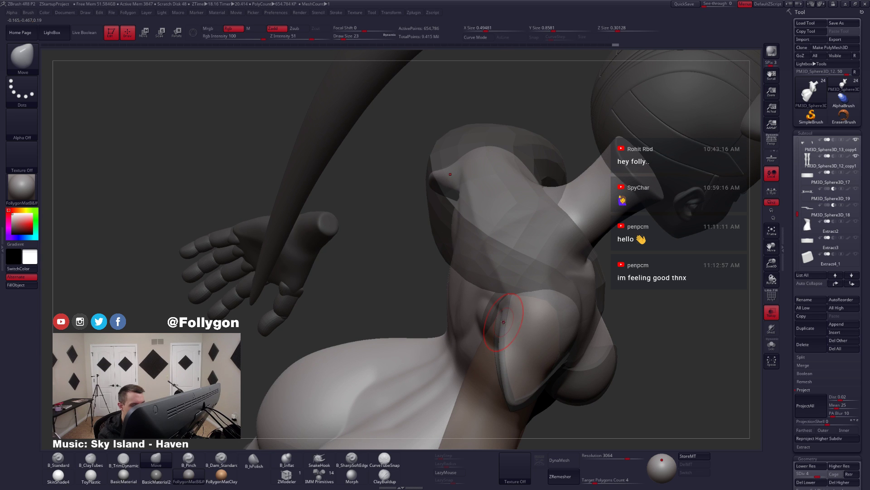
pyautogui.moveTo(508, 375)
pyautogui.mouseDown(button='right')
pyautogui.moveTo(514, 314)
pyautogui.moveTo(519, 354)
pyautogui.moveTo(505, 346)
pyautogui.mouseUp(button='right')
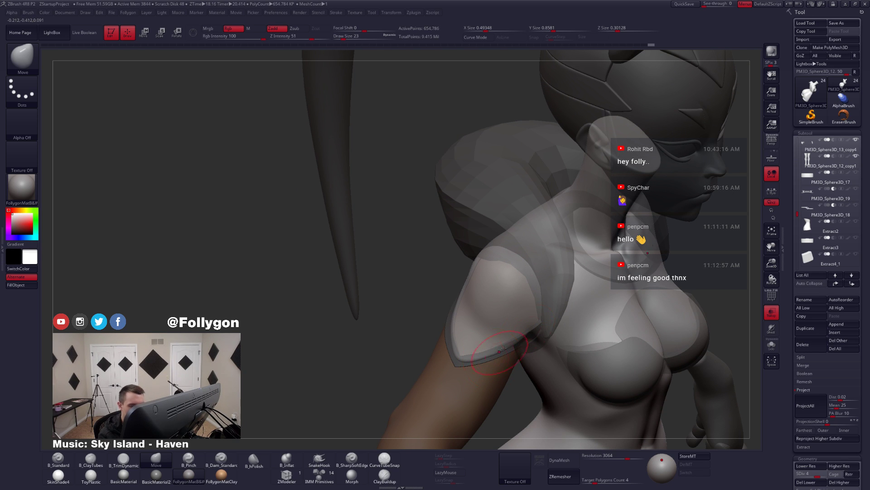
pyautogui.click(771, 312)
# - Flatten the torso's surface above the pointed shoulder tip with the TrimDynamic brush at draw size 20, and isolate the torso
pyautogui.moveTo(509, 361)
pyautogui.mouseDown(button='right')
pyautogui.moveTo(489, 353)
pyautogui.moveTo(538, 333)
pyautogui.moveTo(518, 340)
pyautogui.moveTo(538, 341)
pyautogui.mouseUp(button='right')
pyautogui.hotkey('ctrl', 'shift', 's')
pyautogui.press('s')
pyautogui.click(519, 339)
pyautogui.hotkey('ctrl', 'shift', 's')
pyautogui.press('3')
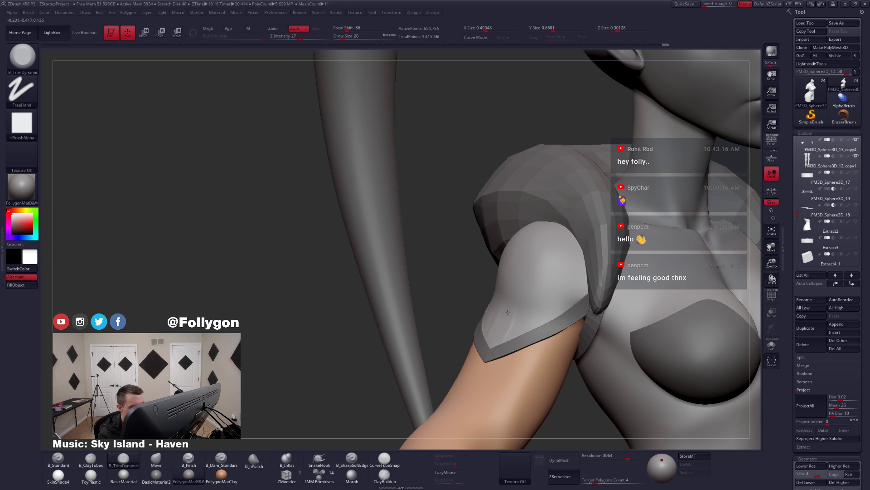
pyautogui.moveTo(511, 303); pyautogui.dragTo(520, 288)
pyautogui.moveTo(537, 313)
pyautogui.mouseDown(button='right')
pyautogui.moveTo(518, 314)
pyautogui.moveTo(501, 332)
pyautogui.mouseUp(button='right')
pyautogui.hotkey('ctrl', 'shift', 's')
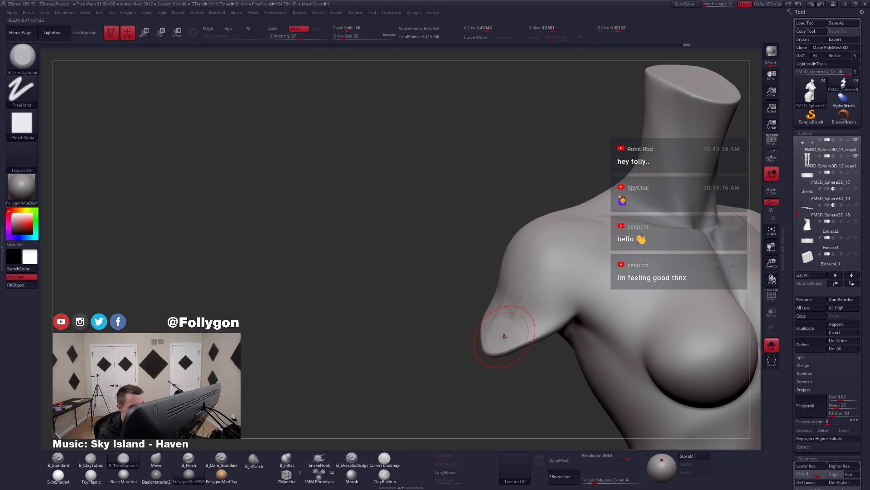
# - Build up the outer shoulder at subdivision level 3 with the ClayTubes brush at focal shift 3, and smooth the strokes
pyautogui.hotkey('shift', 'd')
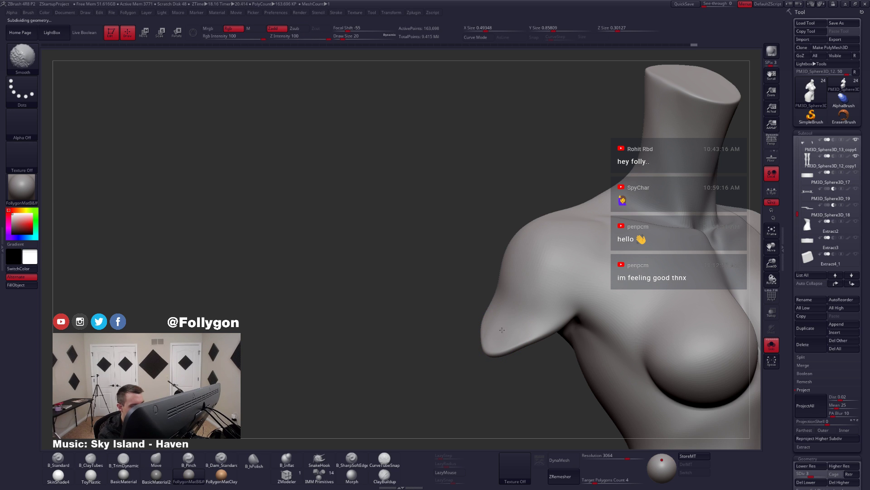
pyautogui.moveTo(521, 311); pyautogui.dragTo(486, 278, button='right')
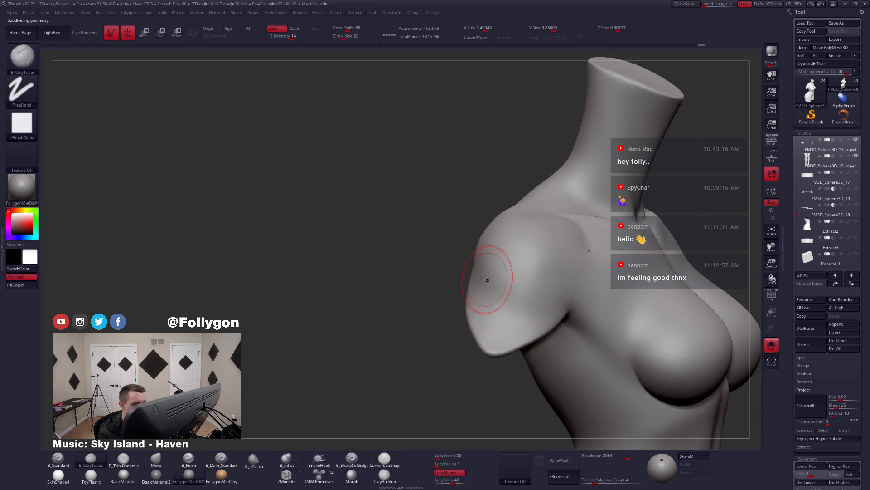
pyautogui.moveTo(486, 305); pyautogui.dragTo(484, 253)
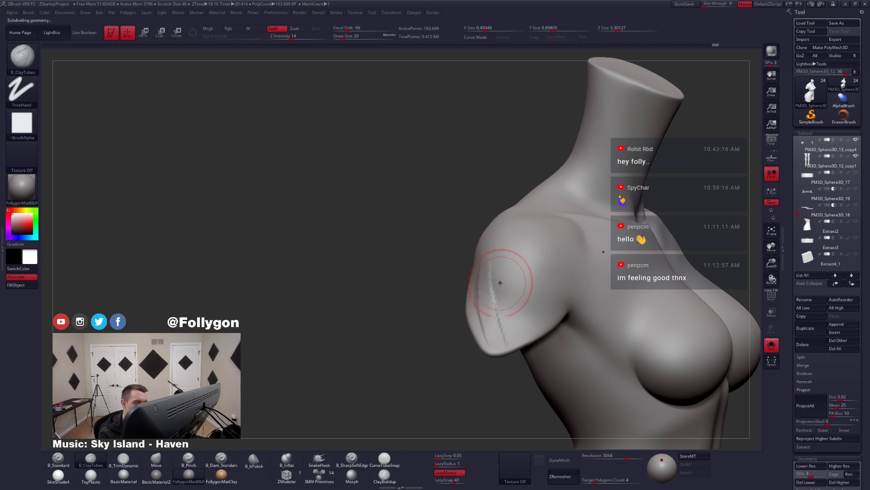
pyautogui.press('space')
pyautogui.moveTo(501, 284); pyautogui.dragTo(518, 284)
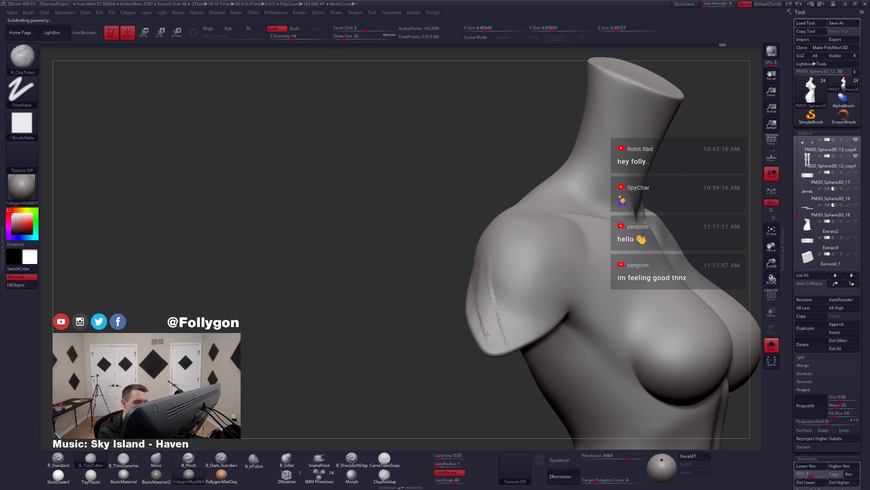
pyautogui.press('shift')
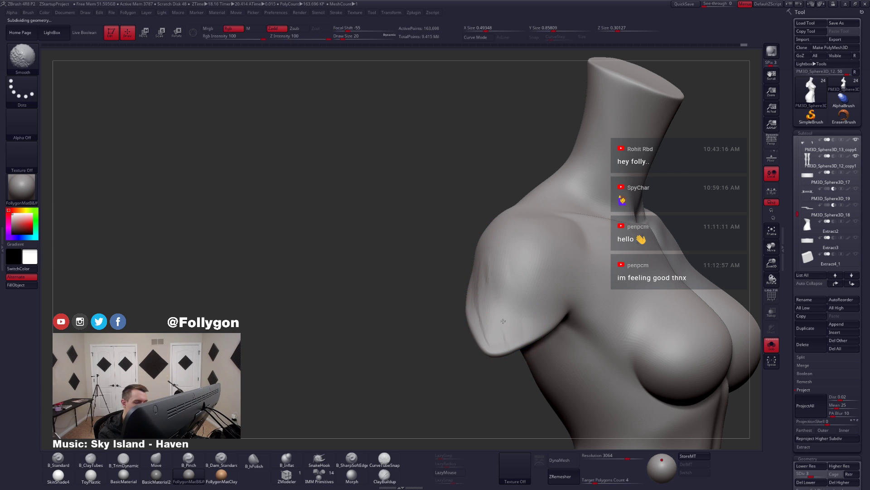
# - Add clay near the back edge of the shoulder tip, smooth it, return to subdivision level 4 and show all parts
pyautogui.moveTo(502, 275); pyautogui.dragTo(456, 270, button='right')
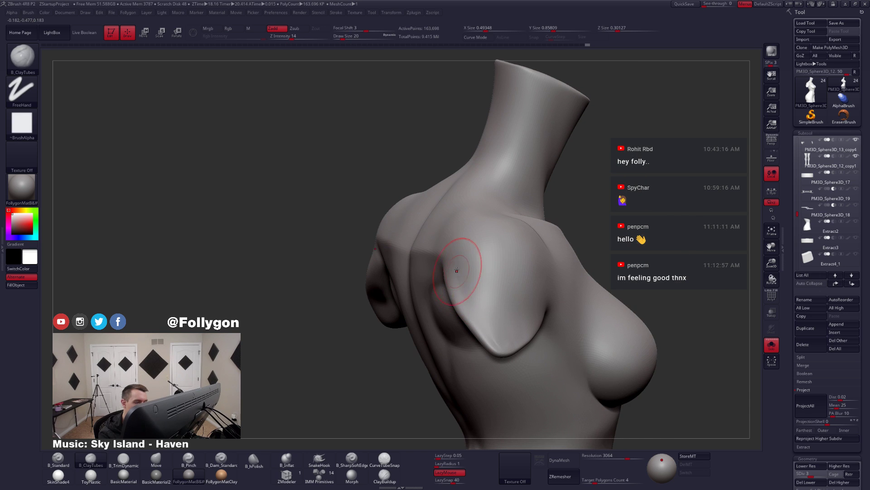
pyautogui.moveTo(486, 331); pyautogui.dragTo(496, 338)
pyautogui.press('shift')
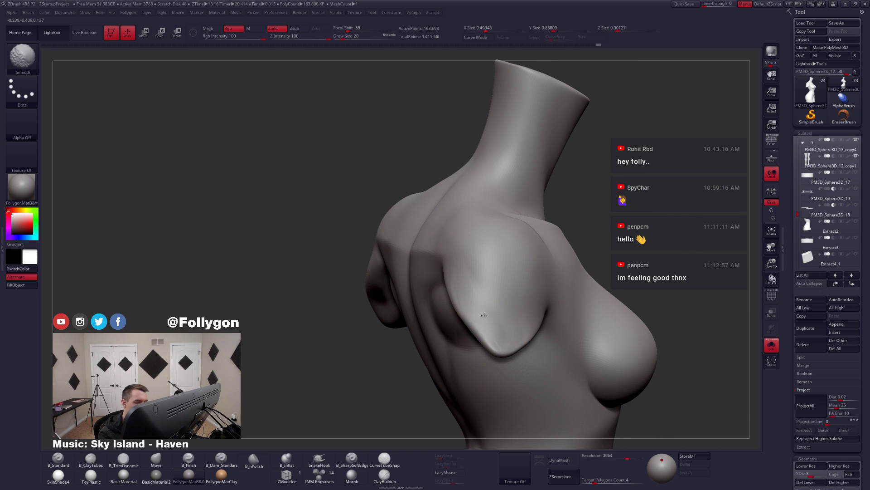
pyautogui.hotkey('ctrl', 'd')
pyautogui.hotkey('alt', 's')
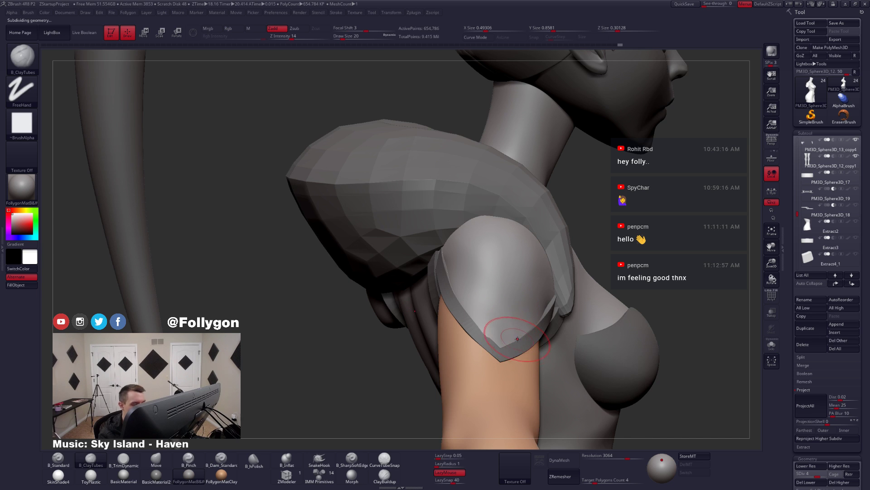
# - Mask the pointed shoulder end with a lasso, isolate the torso and invert the mask so only the tip stays editable
pyautogui.moveTo(505, 331)
pyautogui.mouseDown(button='right')
pyautogui.moveTo(492, 340)
pyautogui.moveTo(515, 369)
pyautogui.mouseUp(button='right')
pyautogui.press('b')
pyautogui.press('m')
pyautogui.press('v')
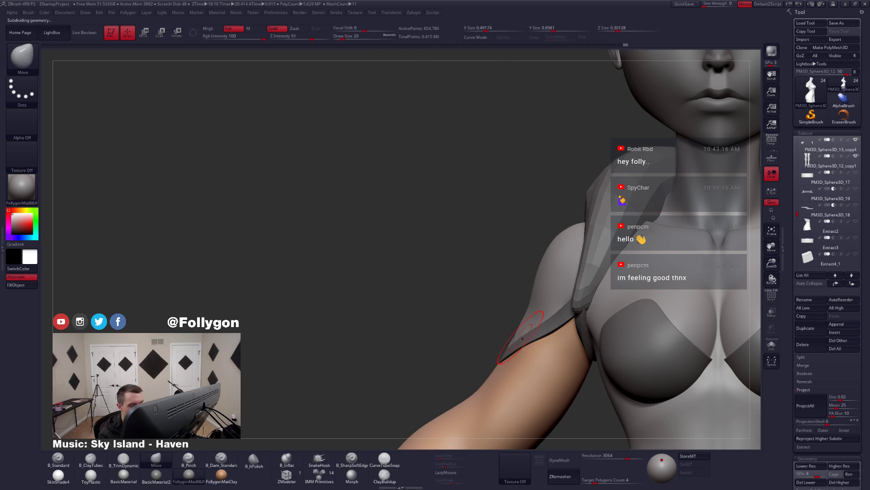
pyautogui.keyDown('alt'); pyautogui.moveTo(488, 340); pyautogui.dragTo(493, 363, button='right'); pyautogui.keyUp('alt')
pyautogui.moveTo(501, 317)
pyautogui.keyDown('ctrl'); pyautogui.mouseDown(button='right')
pyautogui.moveTo(505, 250)
pyautogui.moveTo(514, 283)
pyautogui.mouseUp(button='right'); pyautogui.keyUp('ctrl')
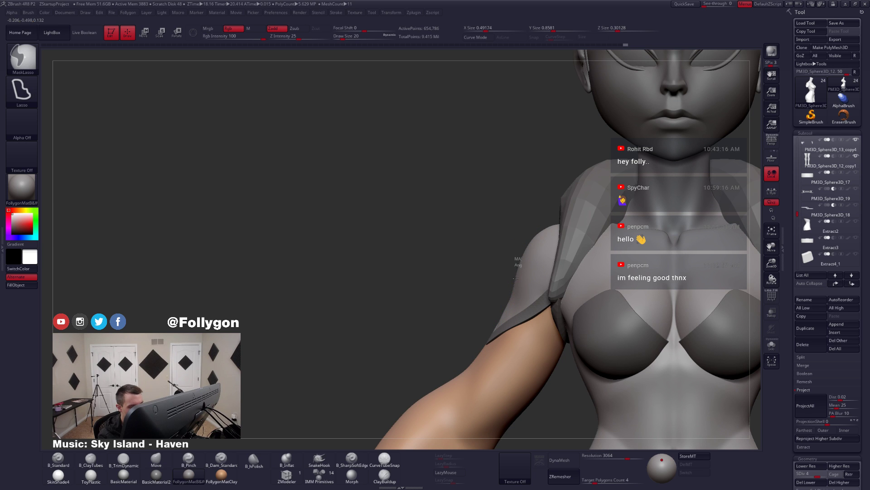
pyautogui.moveTo(496, 329)
pyautogui.keyDown('ctrl'); pyautogui.mouseDown()
pyautogui.moveTo(433, 365)
pyautogui.moveTo(337, 381)
pyautogui.mouseUp(); pyautogui.keyUp('ctrl')
pyautogui.hotkey('alt', 's')
pyautogui.moveTo(490, 320)
pyautogui.mouseDown(button='right')
pyautogui.moveTo(528, 331)
pyautogui.moveTo(507, 326)
pyautogui.moveTo(510, 351)
pyautogui.mouseUp(button='right')
pyautogui.hotkey('ctrl', 'i')
# - Flatten the unmasked shoulder tip from several sides with the TrimDynamic brush, reducing the draw size to 13, and smooth it
pyautogui.press('3')
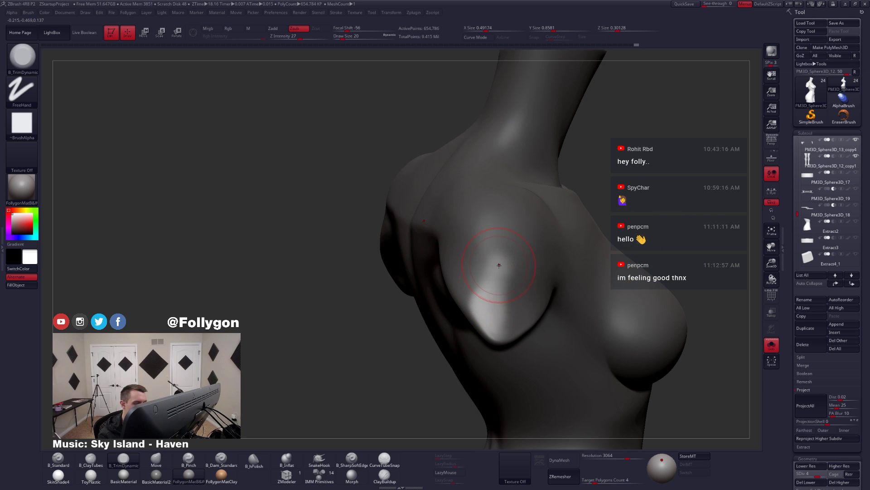
pyautogui.moveTo(494, 291); pyautogui.dragTo(472, 289, button='right')
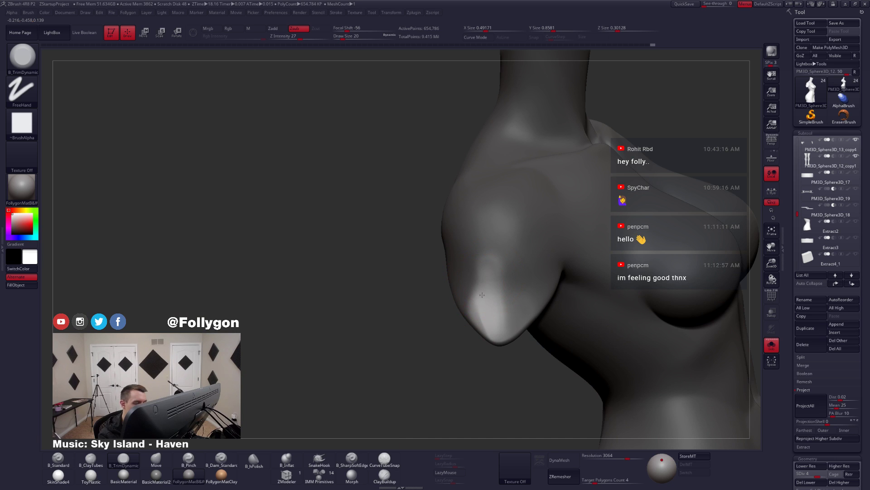
pyautogui.moveTo(492, 333)
pyautogui.mouseDown(button='right')
pyautogui.moveTo(528, 311)
pyautogui.moveTo(472, 316)
pyautogui.mouseUp(button='right')
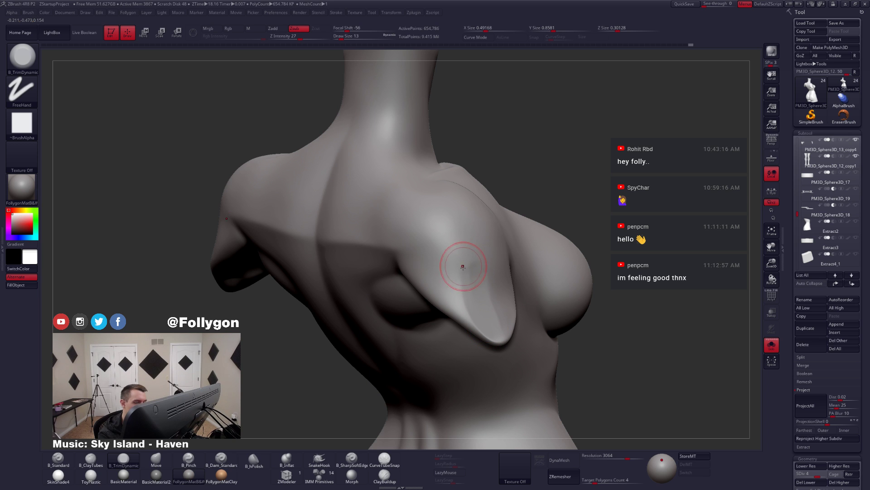
pyautogui.moveTo(463, 268); pyautogui.dragTo(470, 311, button='right')
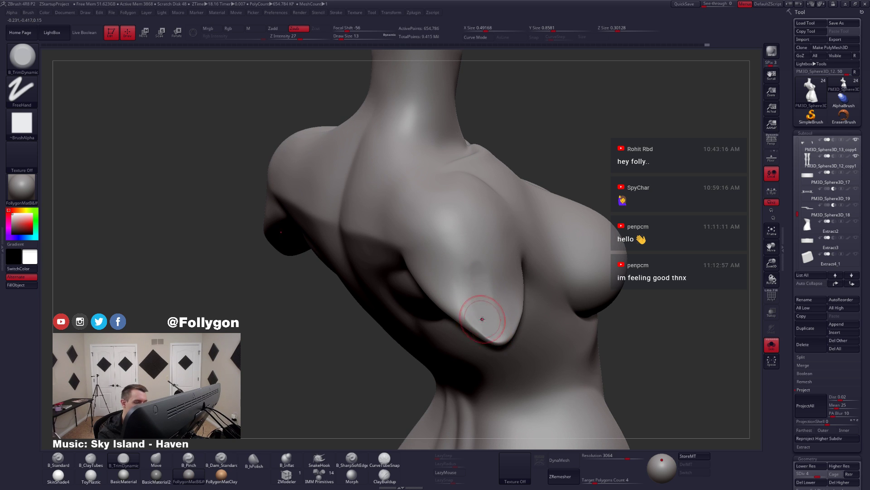
pyautogui.press('shift')
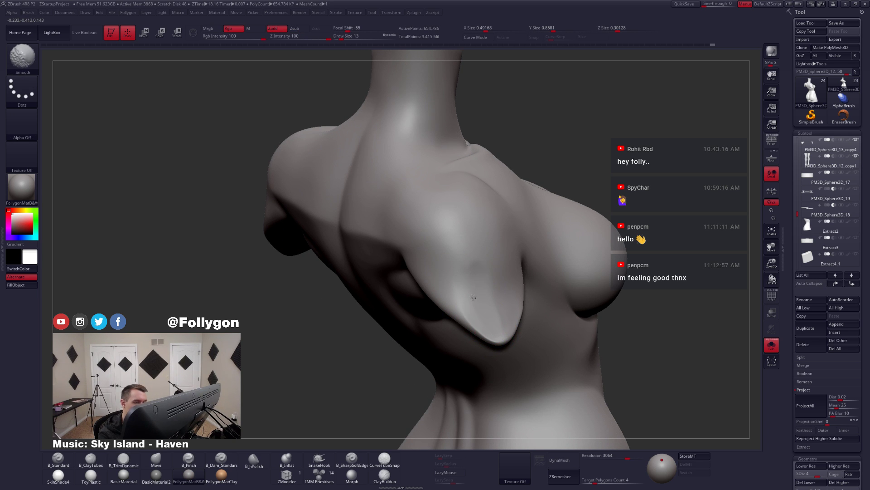
# - Soften the shoulder tip at subdivision level 3, return to level 4 and smooth its back rim with draw size 16
pyautogui.hotkey('shift', 'd')
pyautogui.moveTo(490, 286)
pyautogui.mouseDown(button='right')
pyautogui.moveTo(501, 330)
pyautogui.moveTo(524, 344)
pyautogui.mouseUp(button='right')
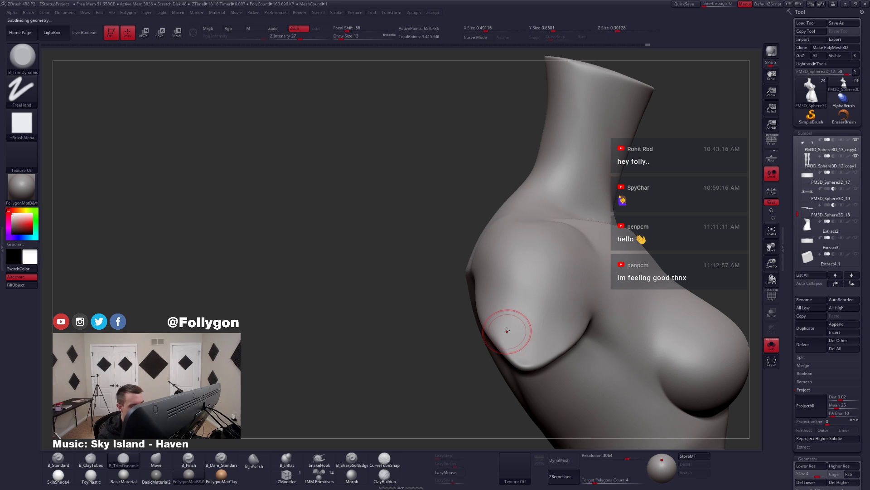
pyautogui.press('d')
pyautogui.moveTo(519, 362); pyautogui.dragTo(509, 331, button='right')
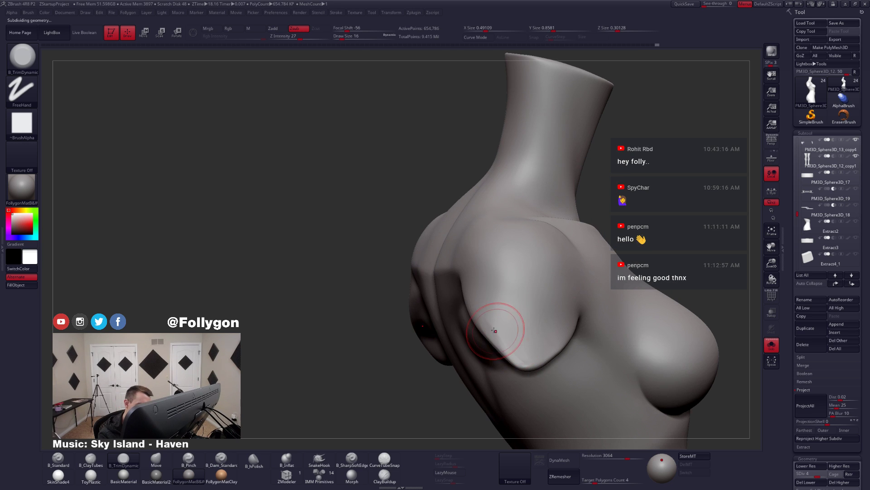
pyautogui.press('shift')
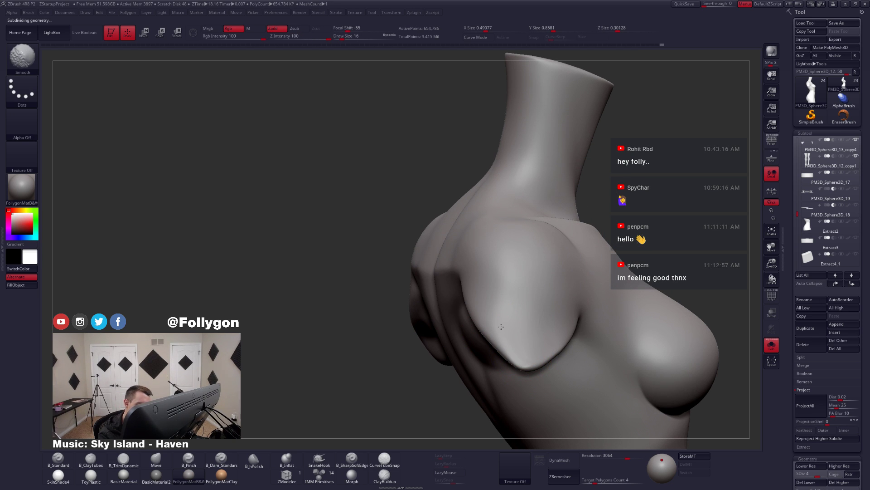
# - Raise the torso's subdivision level and smooth the pointed shoulder cap, with all subtools shown again
pyautogui.press('d')
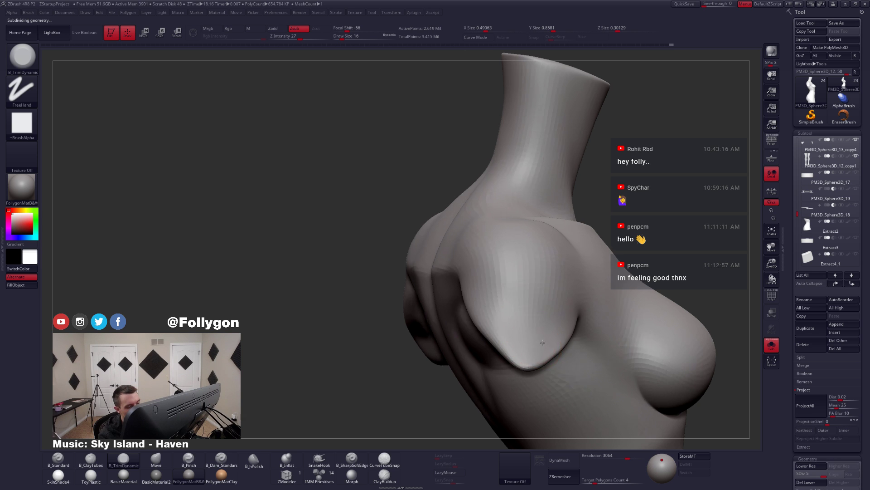
pyautogui.moveTo(524, 351); pyautogui.dragTo(528, 345, button='right')
pyautogui.keyDown('shift'); pyautogui.moveTo(528, 346); pyautogui.dragTo(506, 341); pyautogui.keyUp('shift')
pyautogui.press('4')
pyautogui.press('space')
pyautogui.moveTo(505, 339)
pyautogui.mouseDown(button='right')
pyautogui.moveTo(499, 347)
pyautogui.moveTo(559, 292)
pyautogui.moveTo(542, 336)
pyautogui.mouseUp(button='right')
pyautogui.hotkey('alt', 's')
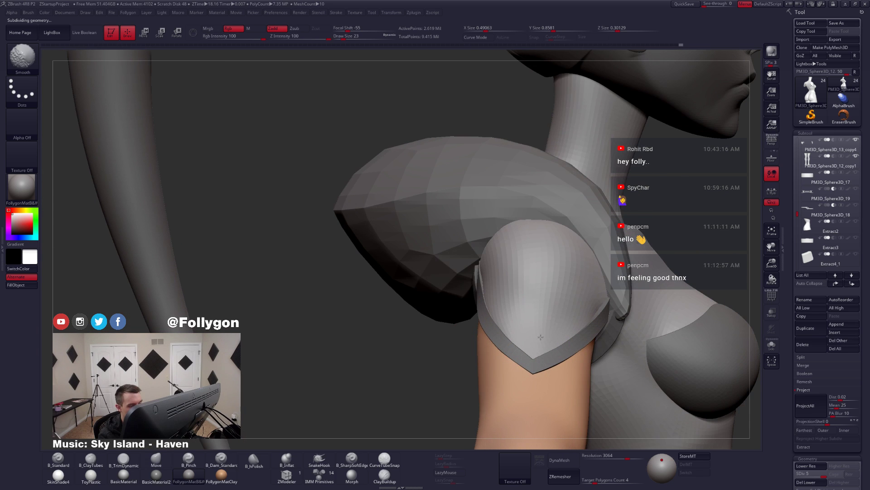
# - Adjust the lower edge of the pointed shoulder cap with the Move brush to fit the upper arm
pyautogui.moveTo(593, 311)
pyautogui.mouseDown(button='right')
pyautogui.moveTo(581, 313)
pyautogui.moveTo(589, 272)
pyautogui.mouseUp(button='right')
pyautogui.moveTo(649, 318)
pyautogui.keyDown('shift'); pyautogui.mouseDown(button='right')
pyautogui.moveTo(596, 336)
pyautogui.moveTo(519, 337)
pyautogui.moveTo(497, 355)
pyautogui.mouseUp(button='right'); pyautogui.keyUp('shift')
pyautogui.moveTo(482, 332); pyautogui.dragTo(486, 331)
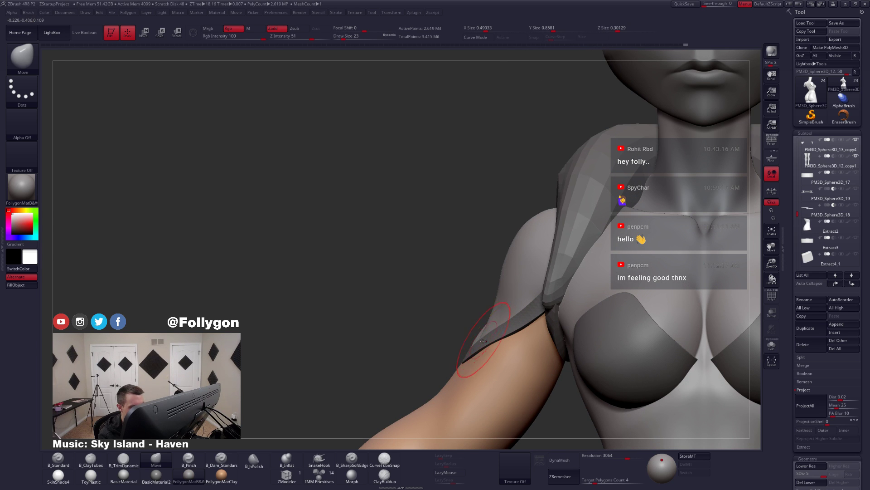
pyautogui.hotkey('alt', 'shift', 's')
pyautogui.hotkey('alt', 'shift', 's')
pyautogui.moveTo(473, 359); pyautogui.dragTo(513, 290, button='right')
pyautogui.keyDown('shift'); pyautogui.moveTo(635, 324); pyautogui.dragTo(569, 298, button='right'); pyautogui.keyUp('shift')
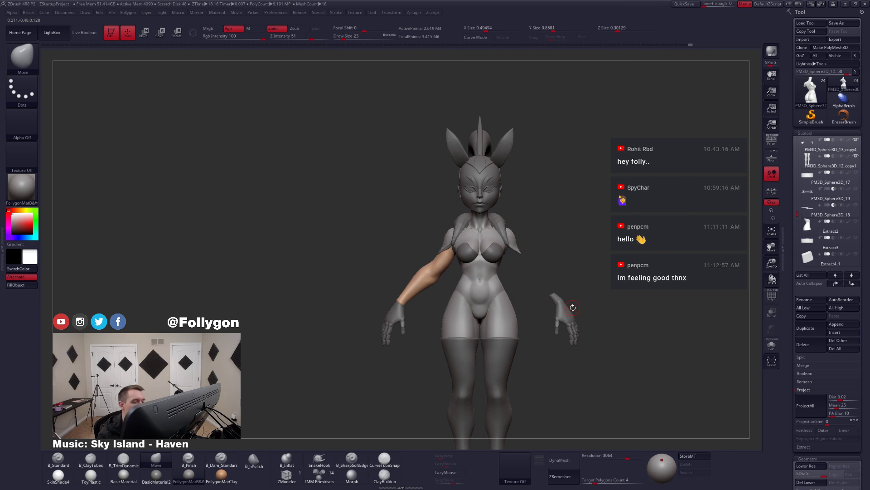
# - Mirror and weld the arm subtool so the character has an arm on both sides
pyautogui.moveTo(457, 246)
pyautogui.keyDown('ctrl'); pyautogui.mouseDown(button='right')
pyautogui.moveTo(477, 267)
pyautogui.moveTo(431, 241)
pyautogui.mouseUp(button='right'); pyautogui.keyUp('ctrl')
pyautogui.keyDown('alt'); pyautogui.click(447, 272); pyautogui.keyUp('alt')
pyautogui.hotkey('shift', 'f')
pyautogui.press('1')
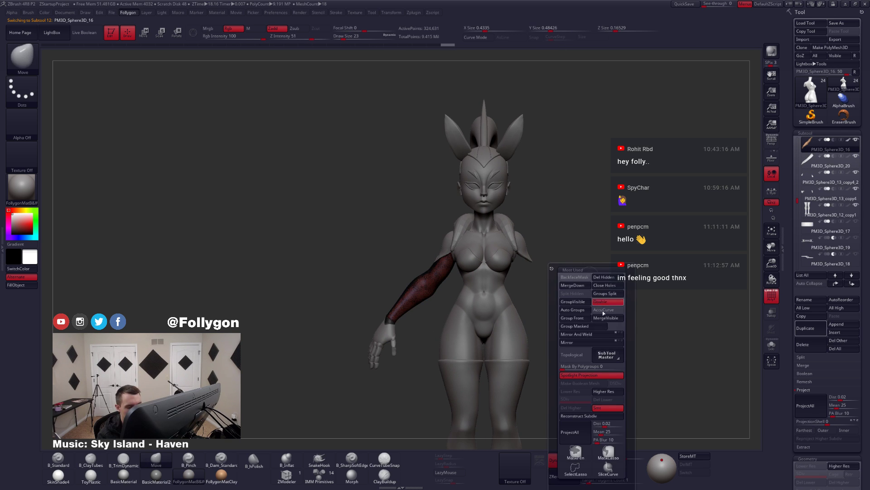
pyautogui.click(596, 336)
pyautogui.hotkey('shift', 'f')
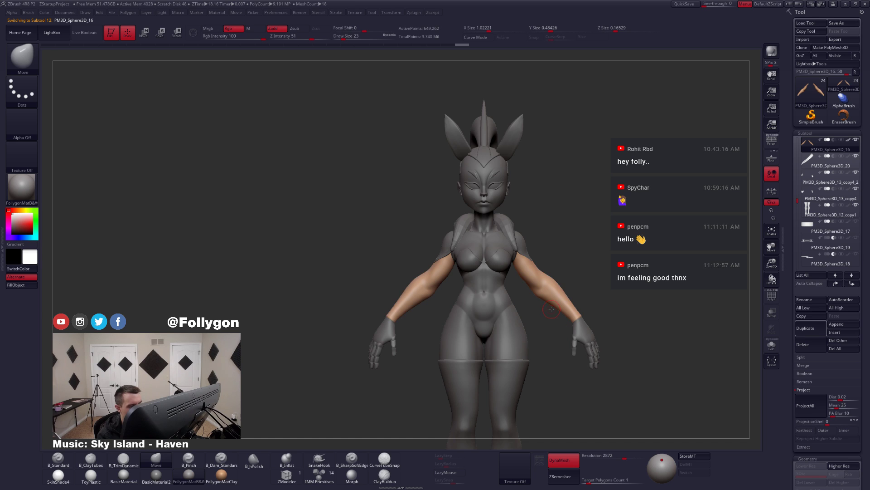
pyautogui.keyDown('ctrl'); pyautogui.moveTo(551, 309); pyautogui.dragTo(537, 290, button='right'); pyautogui.keyUp('ctrl')
pyautogui.moveTo(435, 272); pyautogui.dragTo(480, 292, button='right')
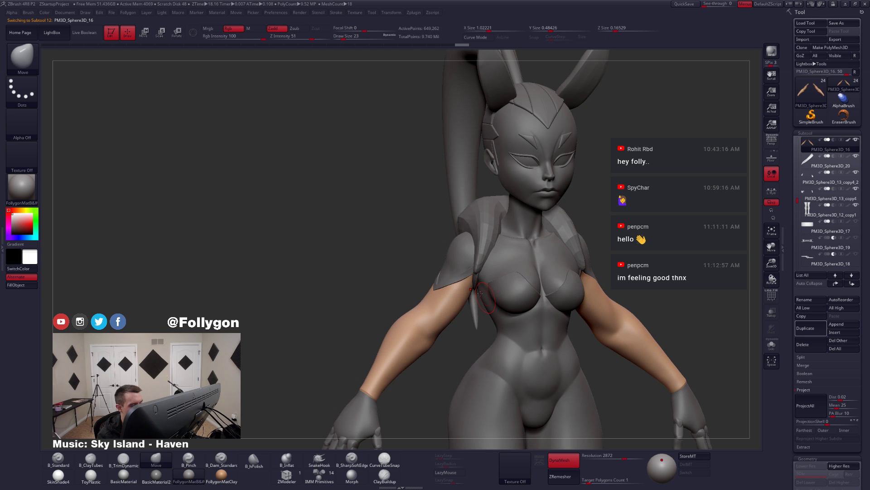
# - Mirror and weld the trim strip at the edge of the shoulder cap onto the opposite arm
pyautogui.keyDown('alt'); pyautogui.click(463, 276); pyautogui.keyUp('alt')
pyautogui.press('1')
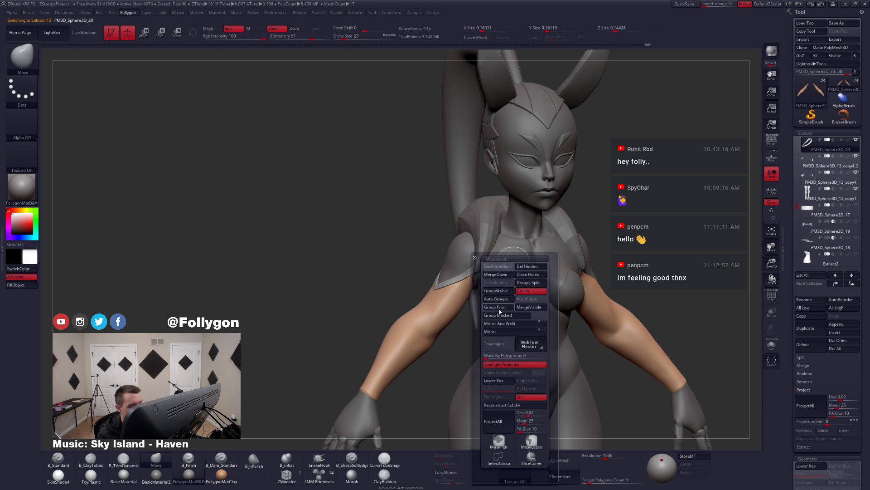
pyautogui.click(509, 323)
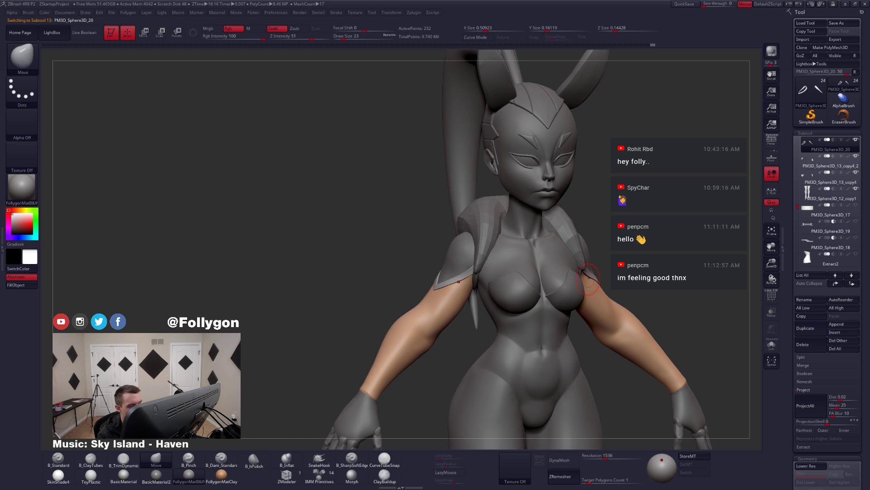
pyautogui.moveTo(588, 281); pyautogui.dragTo(560, 295, button='right')
pyautogui.keyDown('ctrl'); pyautogui.moveTo(610, 337); pyautogui.dragTo(581, 281, button='right'); pyautogui.keyUp('ctrl')
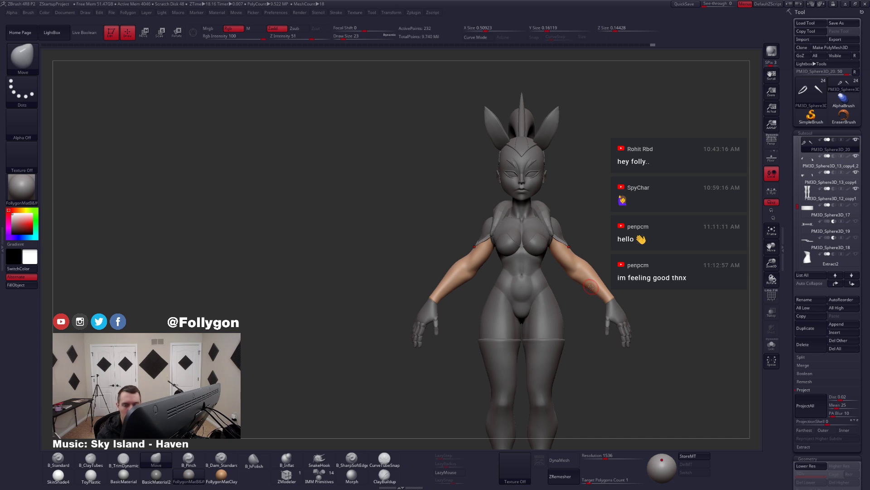
# - Inspect the mirrored arms, torso, legs and hands from several angles, selecting their subtools in turn
pyautogui.moveTo(446, 301)
pyautogui.mouseDown(button='right')
pyautogui.moveTo(466, 304)
pyautogui.moveTo(442, 305)
pyautogui.mouseUp(button='right')
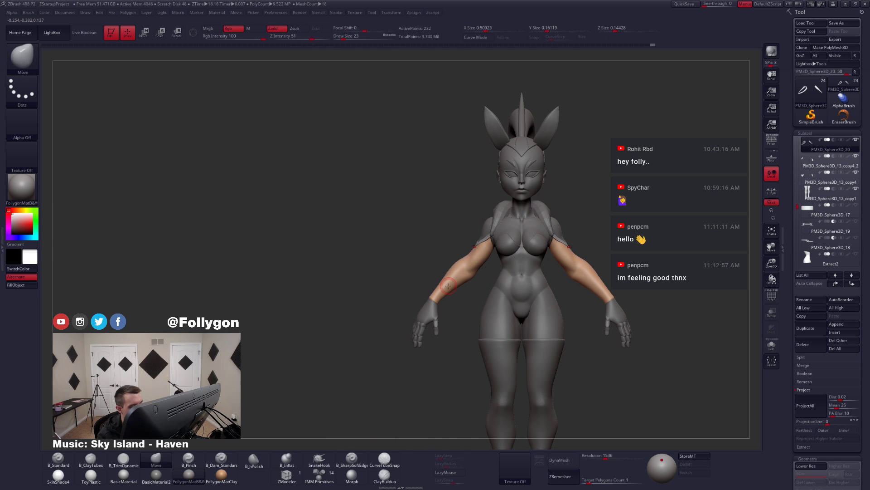
pyautogui.keyDown('alt'); pyautogui.click(441, 305); pyautogui.keyUp('alt')
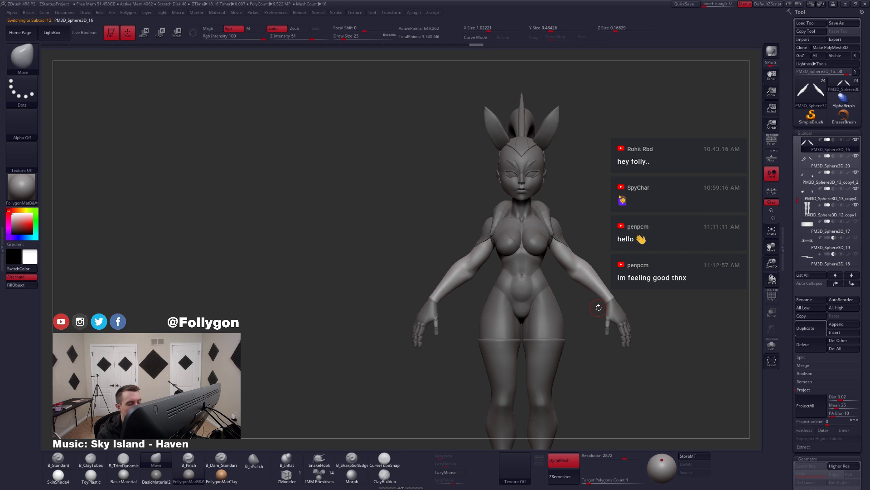
pyautogui.keyDown('alt'); pyautogui.click(510, 273); pyautogui.keyUp('alt')
pyautogui.moveTo(476, 267); pyautogui.dragTo(496, 249, button='right')
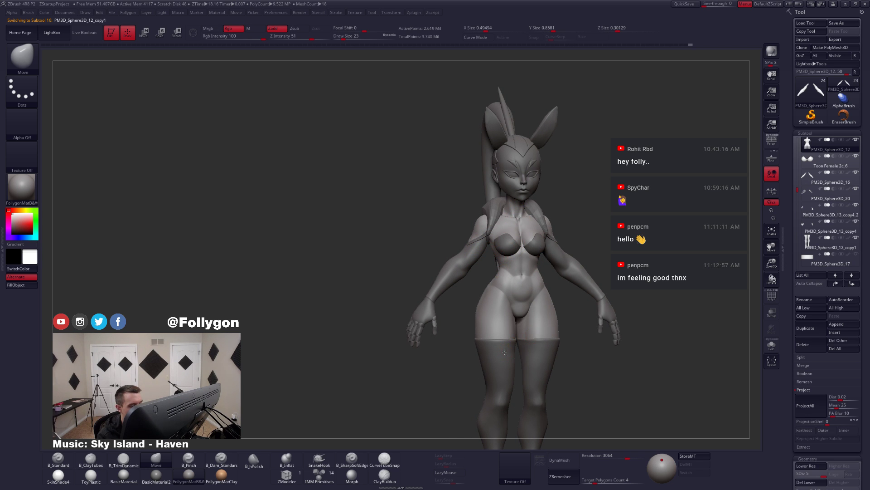
pyautogui.moveTo(455, 246)
pyautogui.mouseDown(button='right')
pyautogui.moveTo(537, 276)
pyautogui.moveTo(475, 249)
pyautogui.moveTo(479, 219)
pyautogui.moveTo(492, 291)
pyautogui.mouseUp(button='right')
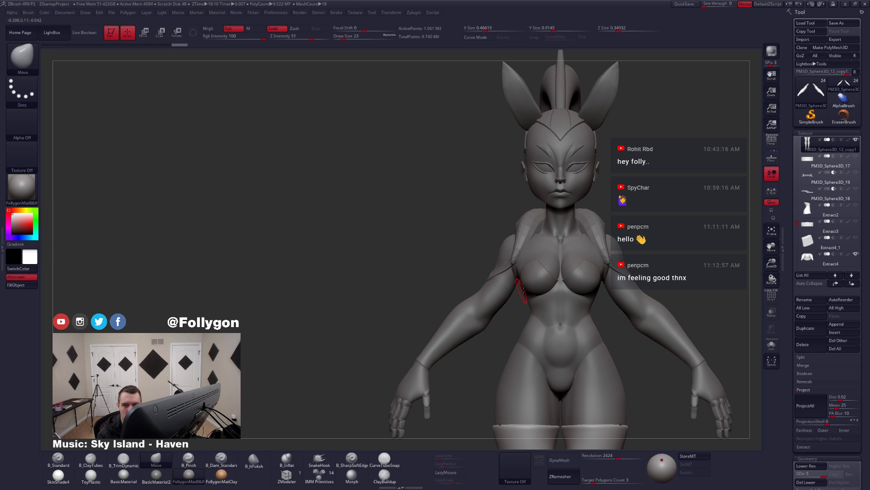
pyautogui.moveTo(501, 294); pyautogui.dragTo(493, 139, button='right')
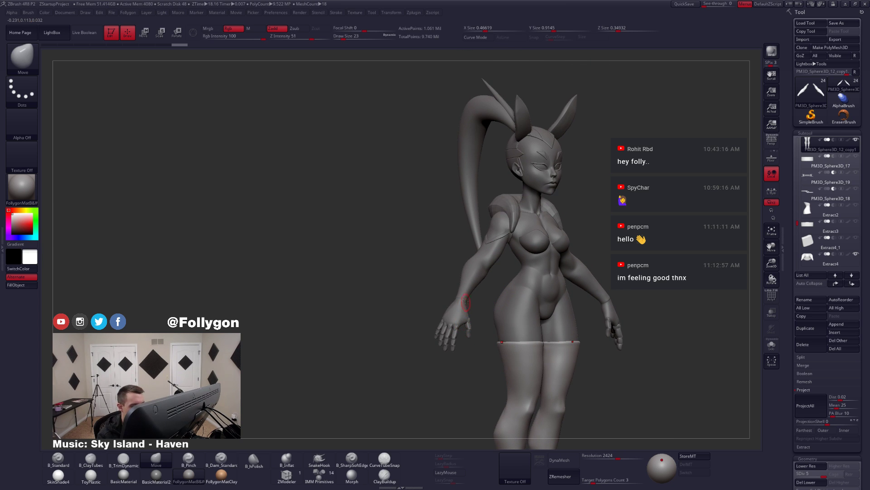
pyautogui.keyDown('alt'); pyautogui.click(473, 287); pyautogui.keyUp('alt')
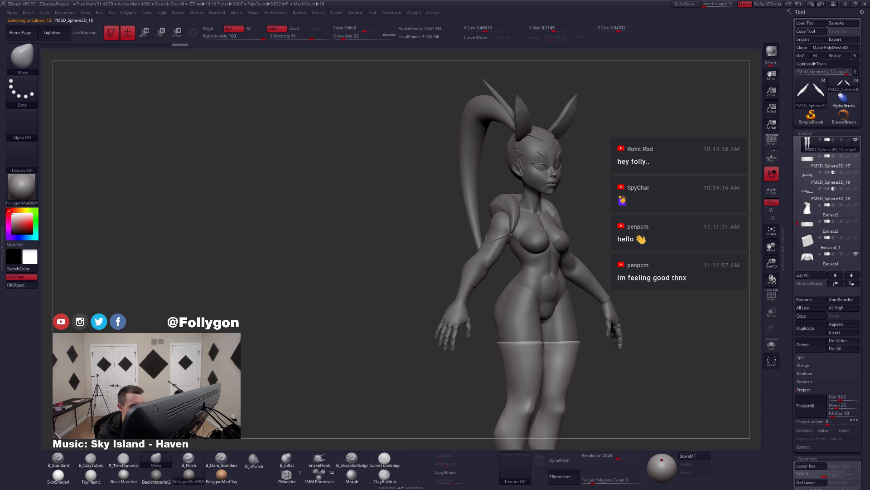
pyautogui.moveTo(476, 287); pyautogui.dragTo(537, 239, button='right')
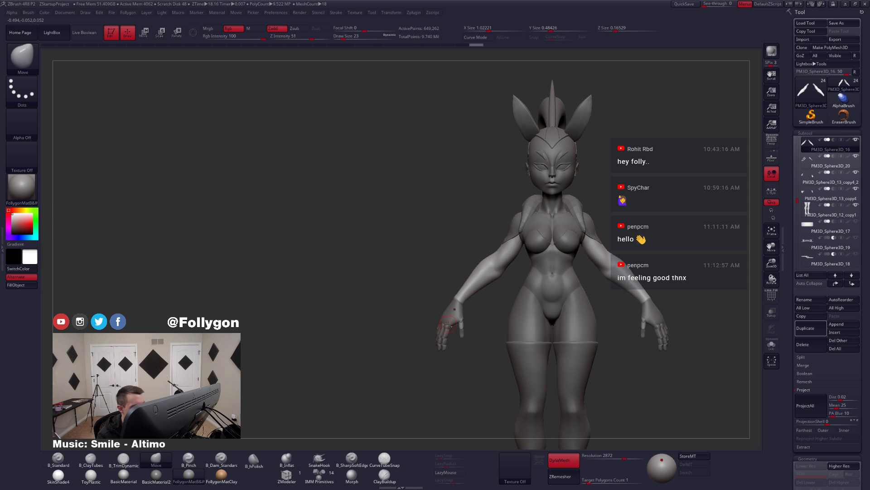
pyautogui.keyDown('alt'); pyautogui.click(448, 324); pyautogui.keyUp('alt')
pyautogui.moveTo(406, 356)
pyautogui.mouseDown()
pyautogui.moveTo(535, 349)
pyautogui.moveTo(449, 342)
pyautogui.mouseUp()
pyautogui.moveTo(446, 326)
pyautogui.keyDown('ctrl'); pyautogui.mouseDown(button='right')
pyautogui.moveTo(496, 328)
pyautogui.moveTo(471, 329)
pyautogui.moveTo(465, 354)
pyautogui.moveTo(449, 323)
pyautogui.mouseUp(button='right'); pyautogui.keyUp('ctrl')
pyautogui.hotkey('ctrl', 'shift', 'a')
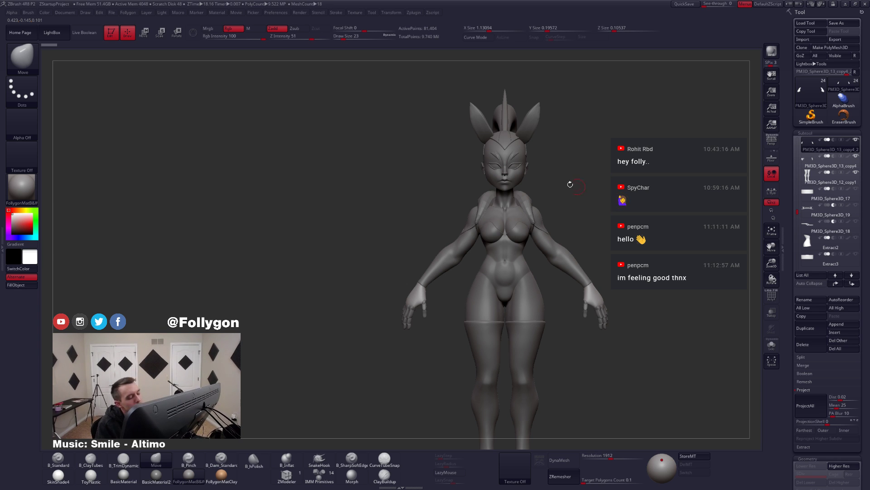
# - Hide the ears, make the ponytail the active subtool, and turn on perspective for the full-figure view
pyautogui.keyDown('alt'); pyautogui.moveTo(599, 247); pyautogui.dragTo(477, 185); pyautogui.keyUp('alt')
pyautogui.keyDown('alt'); pyautogui.click(455, 156); pyautogui.keyUp('alt')
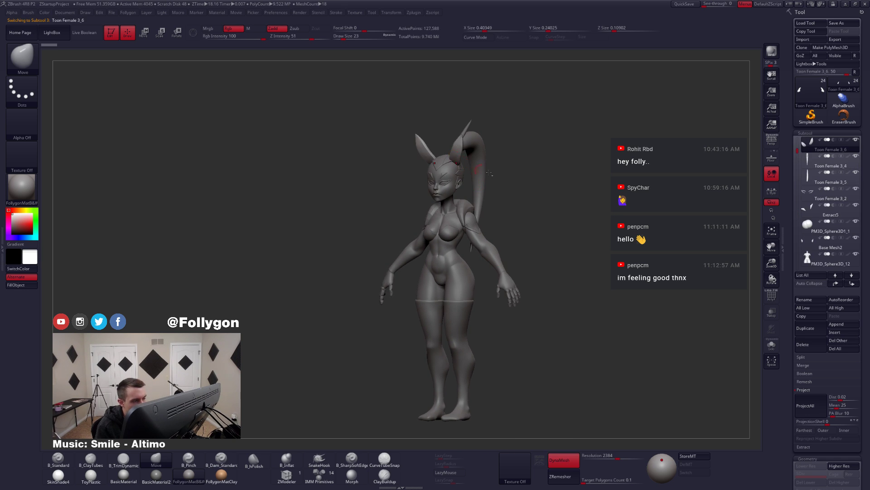
pyautogui.click(808, 164)
pyautogui.moveTo(662, 161); pyautogui.dragTo(748, 155)
pyautogui.click(772, 140)
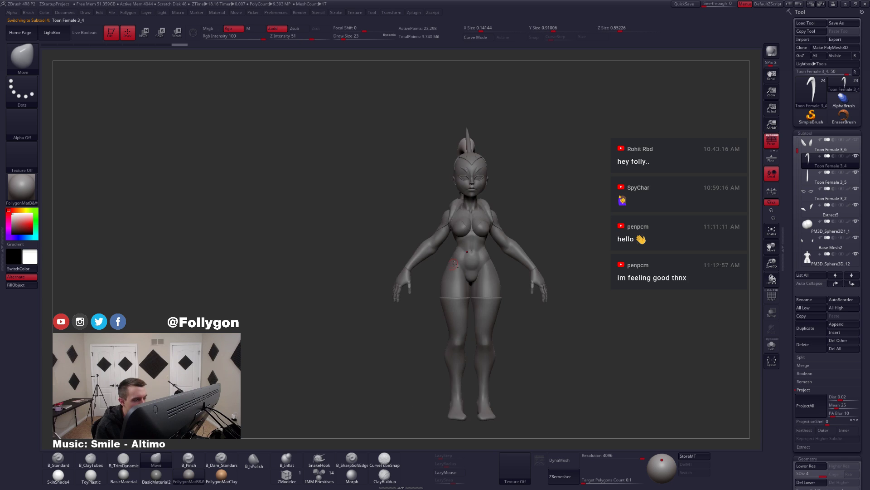
pyautogui.keyDown('alt'); pyautogui.moveTo(464, 270); pyautogui.dragTo(478, 232); pyautogui.keyUp('alt')
pyautogui.moveTo(478, 231)
pyautogui.mouseDown(button='right')
pyautogui.moveTo(495, 232)
pyautogui.moveTo(473, 234)
pyautogui.mouseUp(button='right')
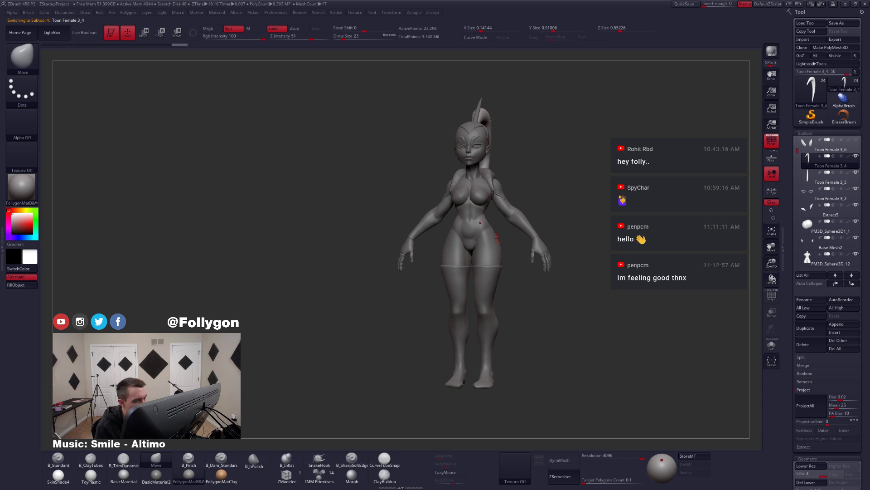
pyautogui.moveTo(515, 240); pyautogui.dragTo(535, 256, button='right')
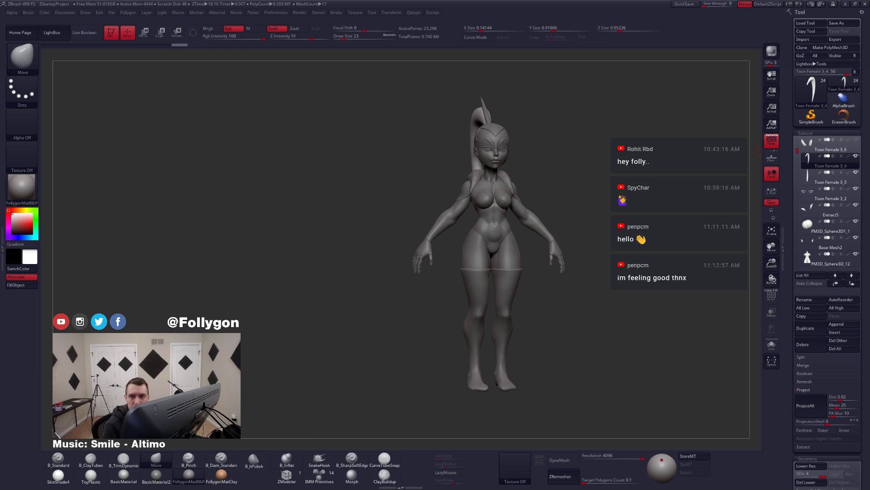
# - Switch to Photoshop and examine the character reference art from the raised hand down to the legs
pyautogui.moveTo(869, 131); pyautogui.dragTo(662, 90)
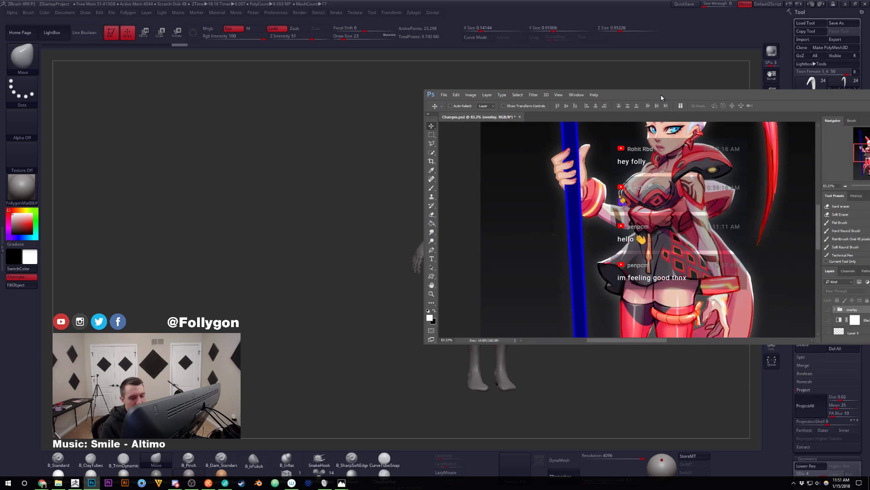
pyautogui.moveTo(693, 215); pyautogui.dragTo(753, 290)
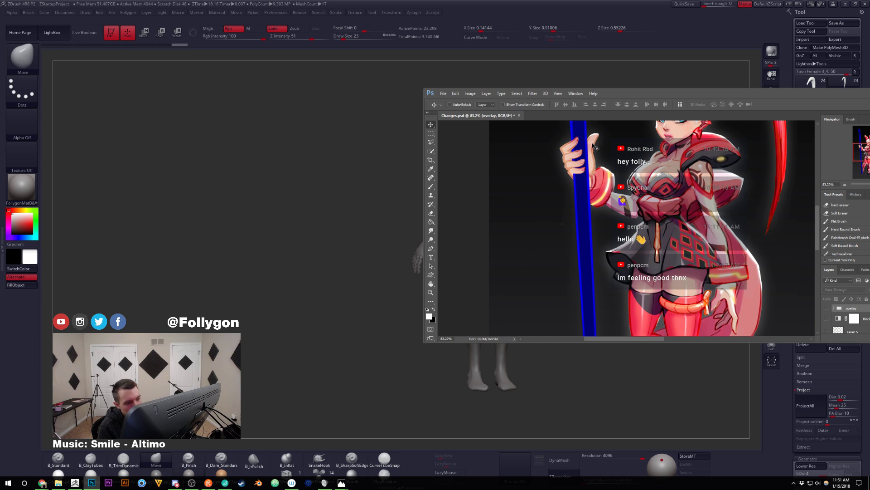
pyautogui.moveTo(591, 164)
pyautogui.mouseDown()
pyautogui.moveTo(590, 145)
pyautogui.moveTo(603, 160)
pyautogui.mouseUp()
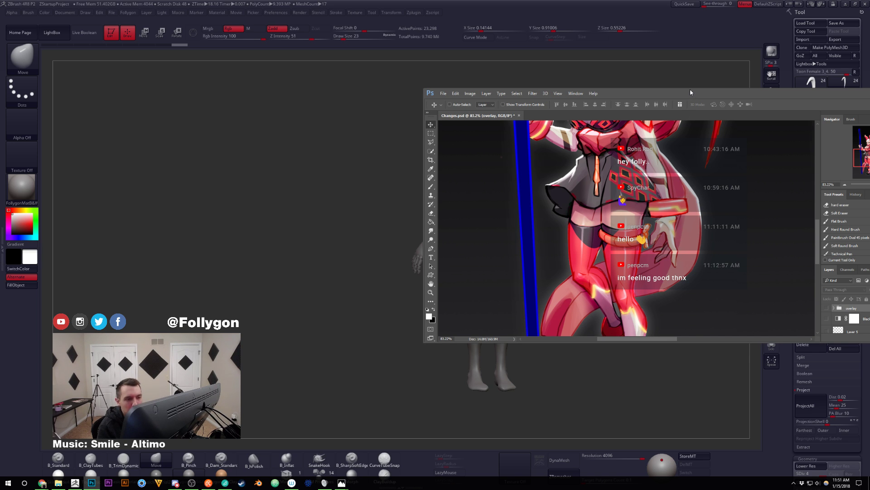
pyautogui.moveTo(692, 96); pyautogui.dragTo(869, 81)
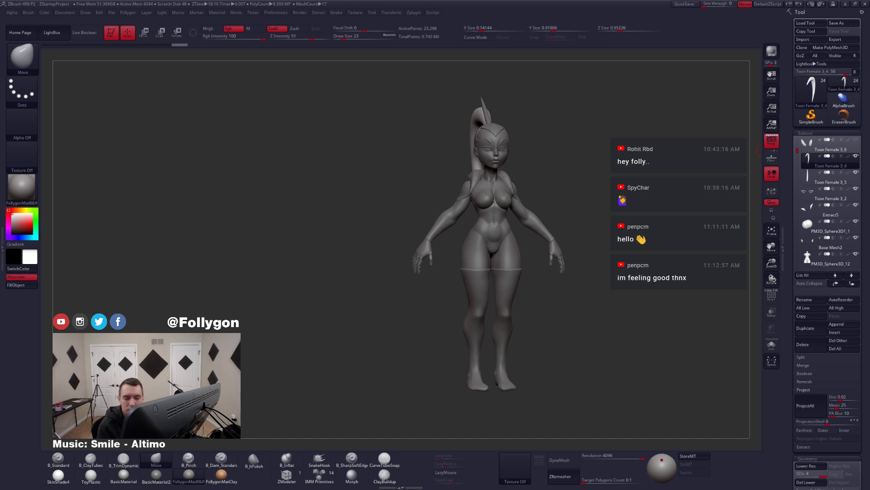
# - Return to ZBrush and isolate the palm and finger subtools by hiding all other subtools
pyautogui.keyDown('shift'); pyautogui.moveTo(688, 227); pyautogui.dragTo(635, 230); pyautogui.keyUp('shift')
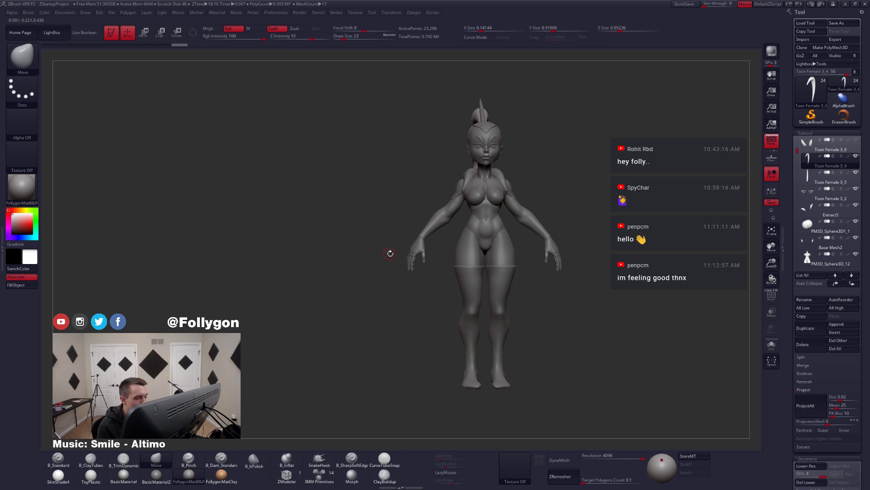
pyautogui.keyDown('alt'); pyautogui.click(422, 249); pyautogui.keyUp('alt')
pyautogui.keyDown('shift'); pyautogui.click(856, 141); pyautogui.keyUp('shift')
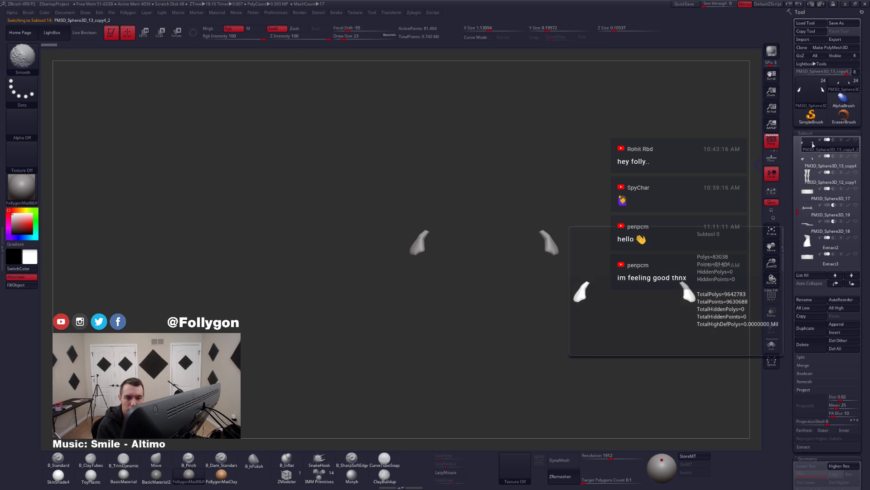
pyautogui.click(815, 156)
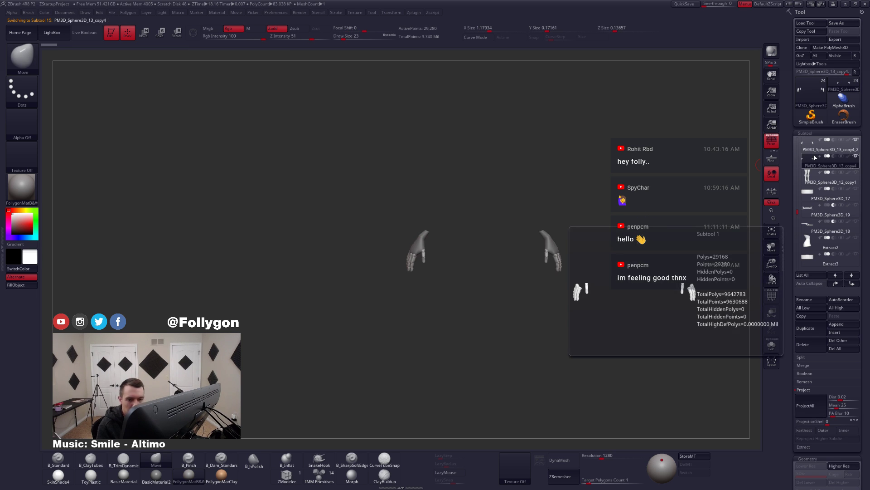
pyautogui.click(811, 152)
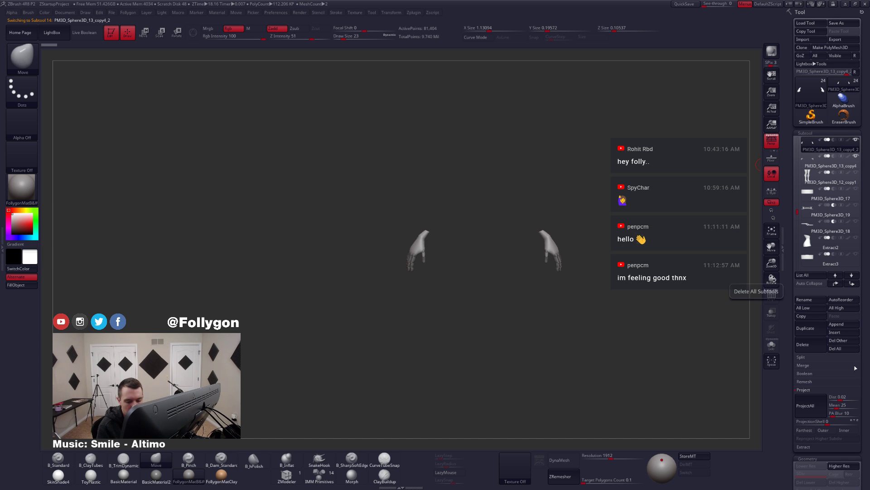
pyautogui.click(819, 390)
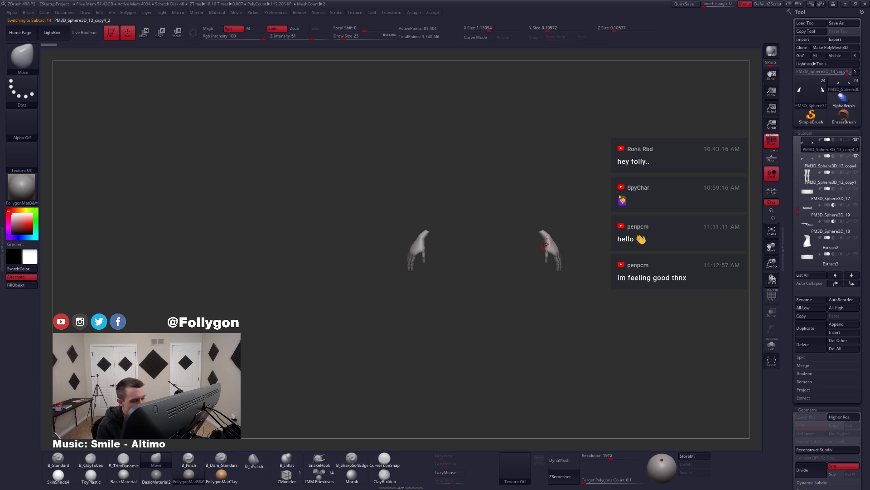
# - Hide the palm mesh of the character's left hand and delete the hidden geometry
pyautogui.keyDown('ctrl'); pyautogui.keyDown('alt'); pyautogui.keyDown('shift'); pyautogui.moveTo(524, 212); pyautogui.dragTo(574, 210); pyautogui.keyUp('shift'); pyautogui.keyUp('alt'); pyautogui.keyUp('ctrl')
pyautogui.press('space')
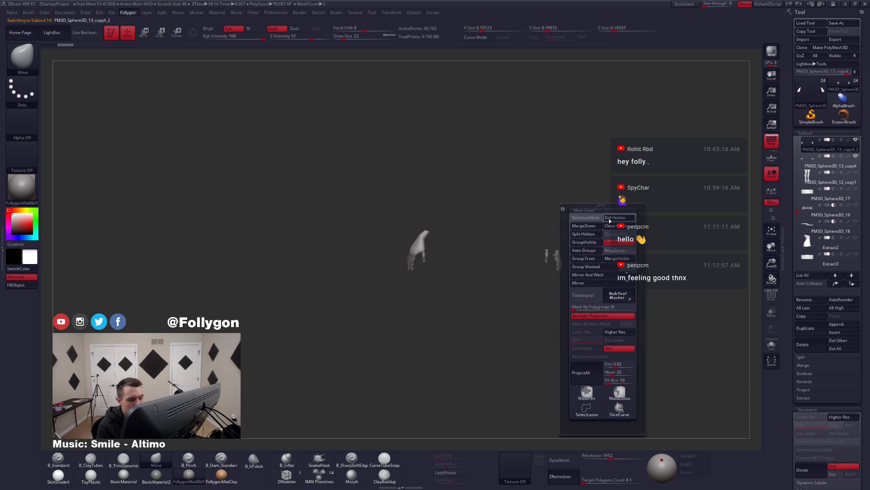
pyautogui.click(610, 219)
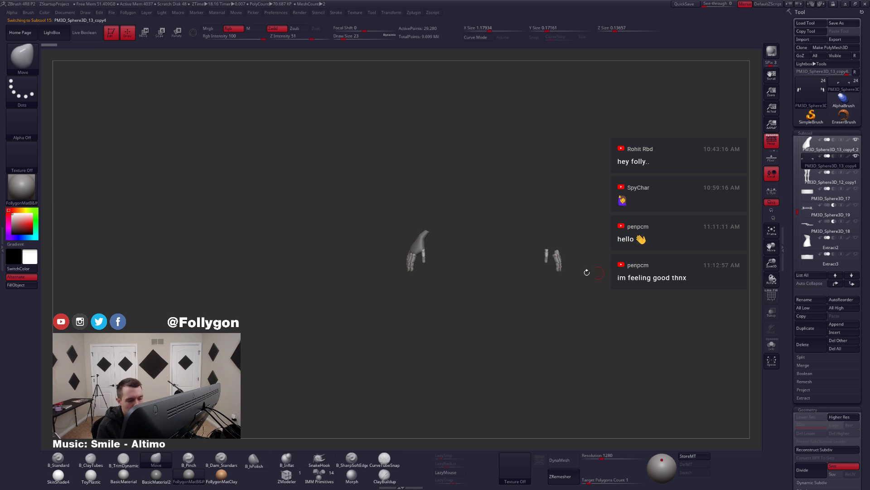
# - Delete the finger meshes of the character's left hand and frame the remaining hand with its palm facing the view
pyautogui.keyDown('ctrl'); pyautogui.keyDown('alt'); pyautogui.keyDown('shift'); pyautogui.moveTo(529, 238); pyautogui.dragTo(574, 238); pyautogui.keyUp('shift'); pyautogui.keyUp('alt'); pyautogui.keyUp('ctrl')
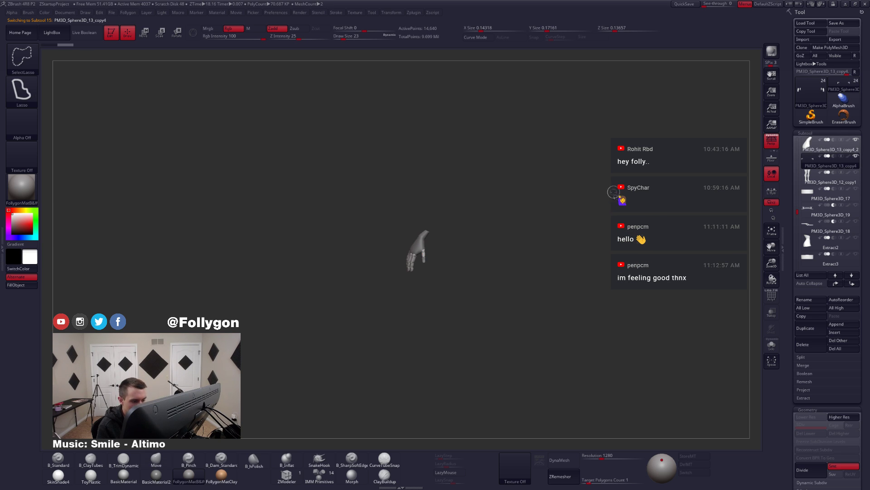
pyautogui.press('space')
pyautogui.click(620, 217)
pyautogui.press('f')
pyautogui.moveTo(449, 273); pyautogui.dragTo(426, 272, button='right')
pyautogui.keyDown('ctrl'); pyautogui.moveTo(427, 272); pyautogui.dragTo(424, 229, button='right'); pyautogui.keyUp('ctrl')
pyautogui.moveTo(424, 228); pyautogui.dragTo(441, 217)
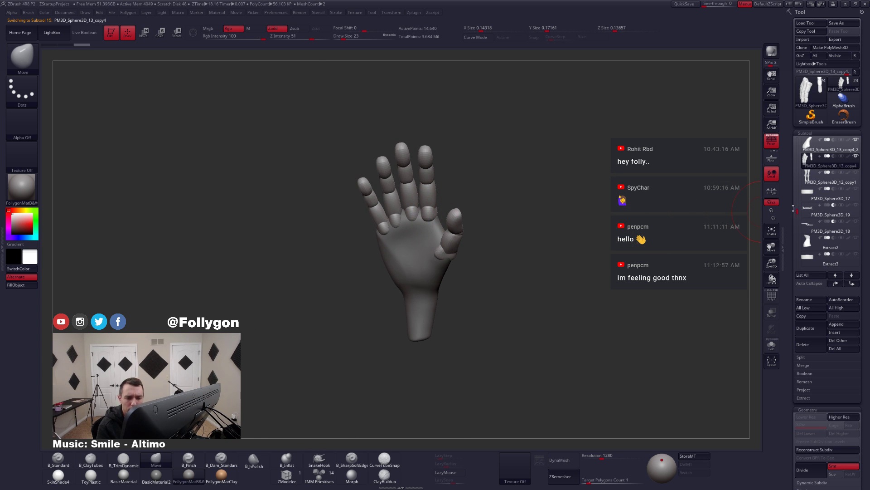
# - Bring up the arm subtool, move it one place down in the subtool order to sit above the palm, and quick-save
pyautogui.moveTo(795, 208); pyautogui.dragTo(795, 193)
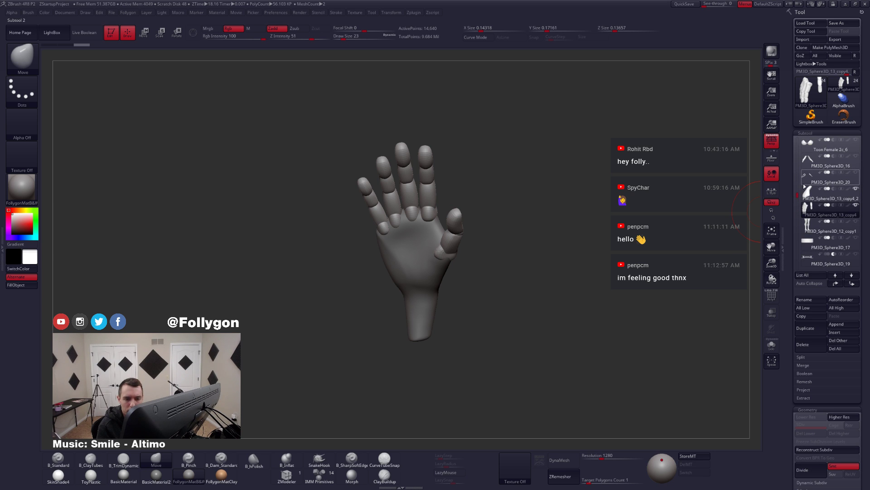
pyautogui.click(804, 163)
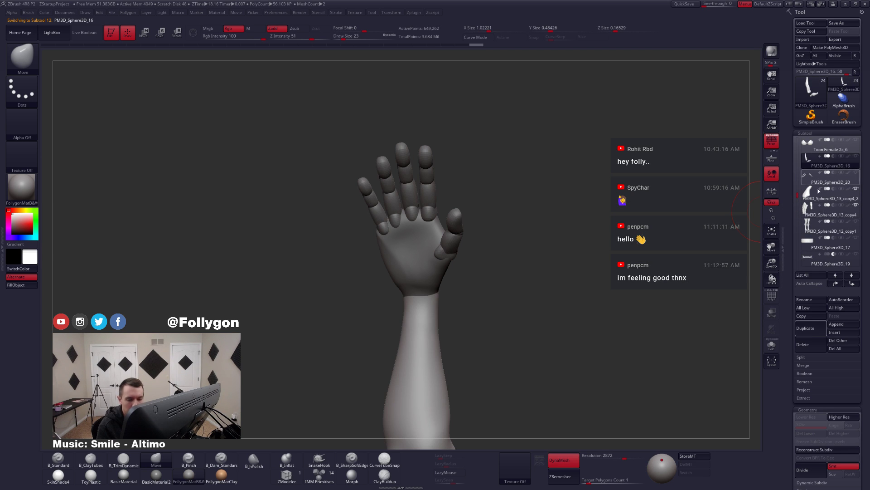
pyautogui.click(850, 284)
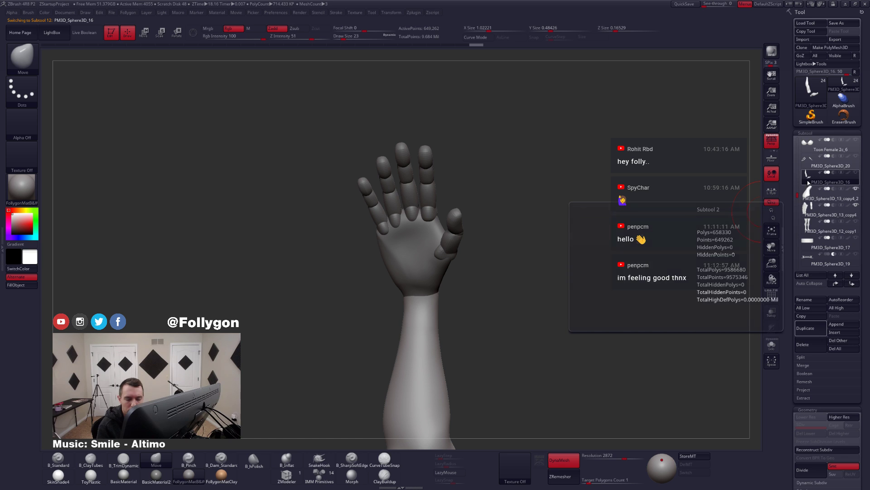
pyautogui.moveTo(520, 281)
pyautogui.mouseDown()
pyautogui.moveTo(455, 290)
pyautogui.moveTo(523, 260)
pyautogui.moveTo(463, 271)
pyautogui.moveTo(476, 272)
pyautogui.moveTo(482, 259)
pyautogui.moveTo(467, 235)
pyautogui.moveTo(475, 224)
pyautogui.mouseUp()
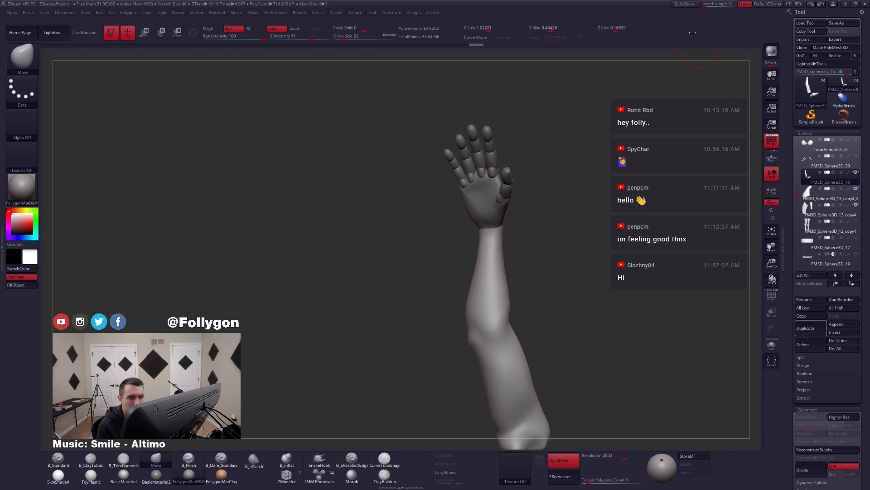
pyautogui.click(683, 5)
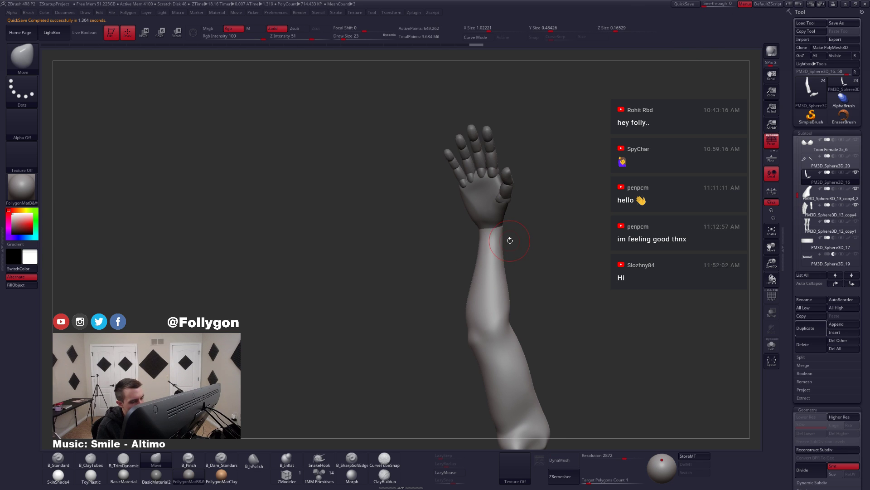
# - Examine the arm and its wrist connection to the hand from several angles
pyautogui.moveTo(471, 262)
pyautogui.mouseDown()
pyautogui.moveTo(435, 321)
pyautogui.moveTo(509, 128)
pyautogui.moveTo(606, 268)
pyautogui.moveTo(594, 297)
pyautogui.moveTo(517, 267)
pyautogui.moveTo(538, 320)
pyautogui.moveTo(523, 239)
pyautogui.moveTo(493, 233)
pyautogui.moveTo(533, 246)
pyautogui.mouseUp()
pyautogui.hotkey('ctrl', 'shift')
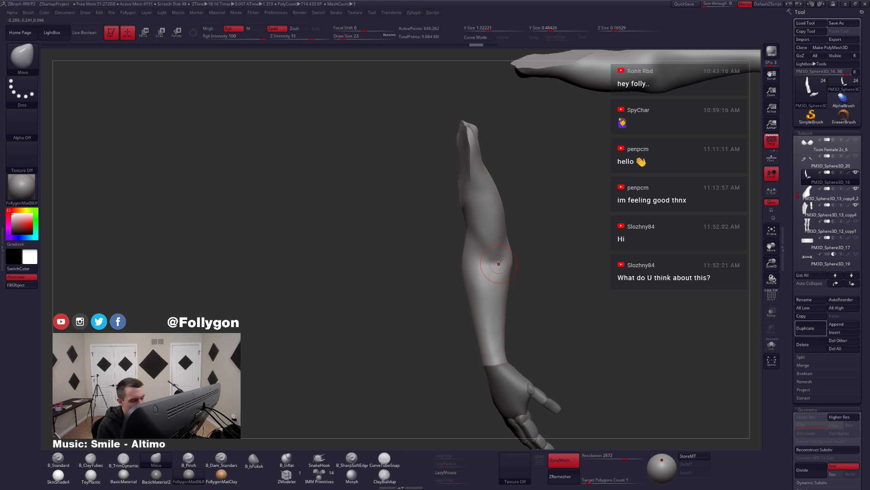
pyautogui.moveTo(512, 319)
pyautogui.mouseDown()
pyautogui.moveTo(421, 308)
pyautogui.moveTo(498, 324)
pyautogui.moveTo(486, 310)
pyautogui.mouseUp()
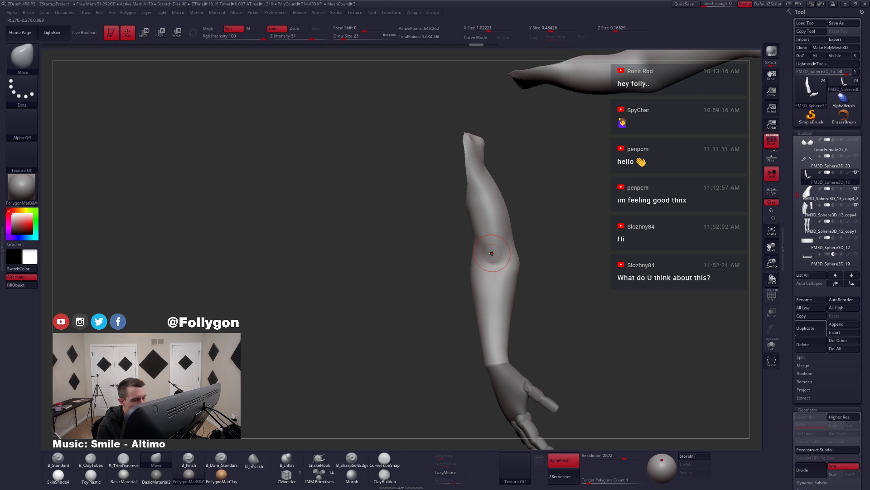
pyautogui.press('ctrl')
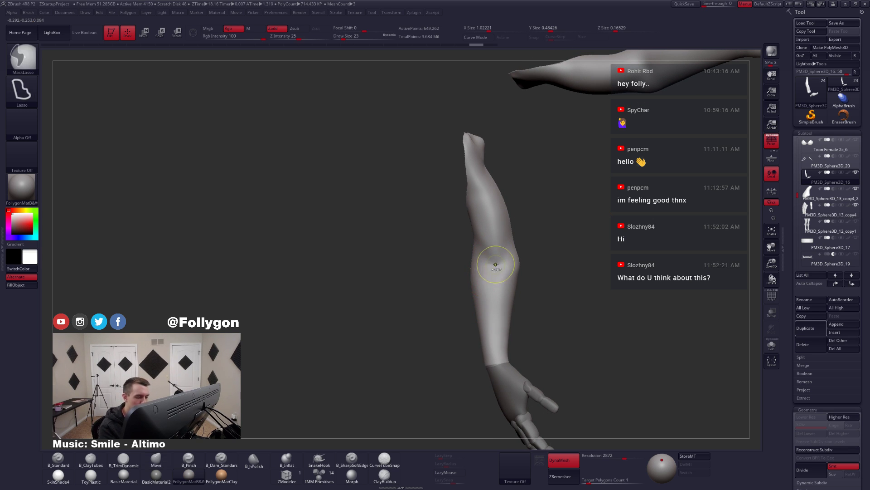
pyautogui.moveTo(493, 286)
pyautogui.keyDown('ctrl'); pyautogui.mouseDown()
pyautogui.moveTo(503, 375)
pyautogui.moveTo(541, 433)
pyautogui.moveTo(632, 241)
pyautogui.moveTo(564, 281)
pyautogui.mouseUp(); pyautogui.keyUp('ctrl')
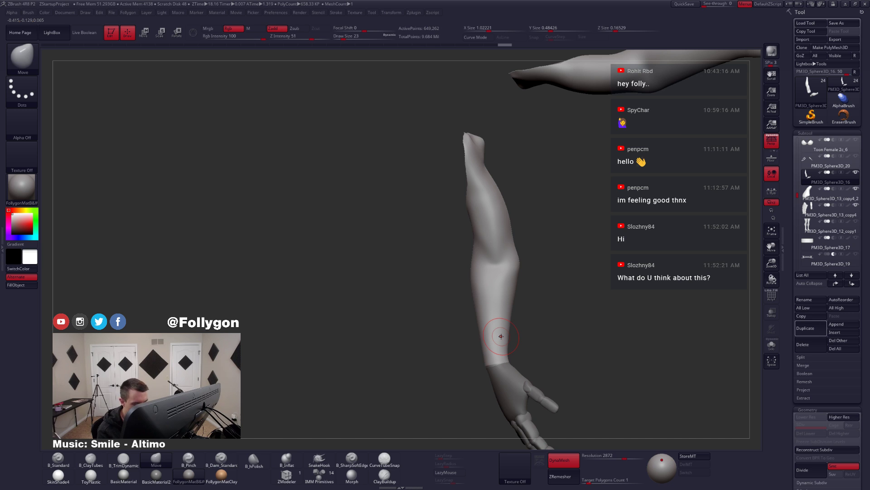
pyautogui.moveTo(524, 339)
pyautogui.mouseDown()
pyautogui.moveTo(538, 333)
pyautogui.moveTo(539, 179)
pyautogui.moveTo(477, 258)
pyautogui.moveTo(411, 370)
pyautogui.moveTo(571, 409)
pyautogui.moveTo(669, 317)
pyautogui.moveTo(515, 320)
pyautogui.moveTo(509, 339)
pyautogui.moveTo(519, 349)
pyautogui.moveTo(504, 352)
pyautogui.moveTo(480, 335)
pyautogui.mouseUp()
pyautogui.hotkey('alt', 's')
pyautogui.hotkey('alt', 's')
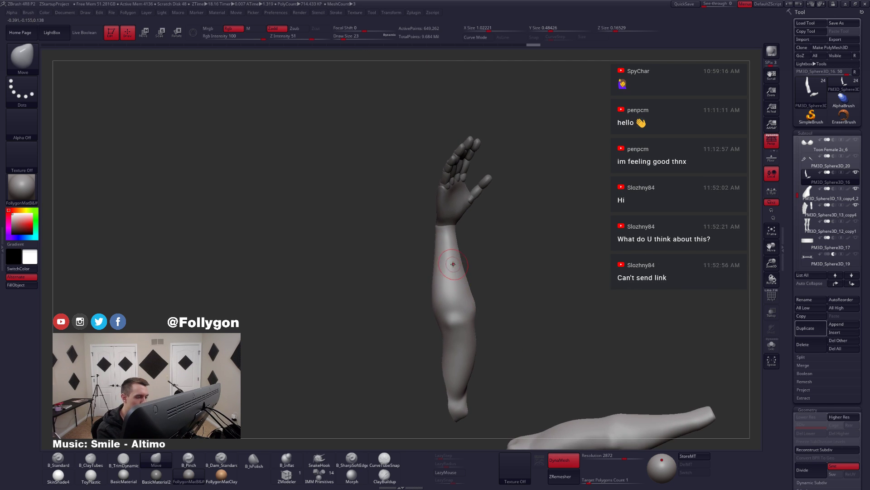
# - Hide the arm mesh above the lower forearm with a lasso selection and make the palm the active subtool
pyautogui.moveTo(454, 264); pyautogui.dragTo(458, 235)
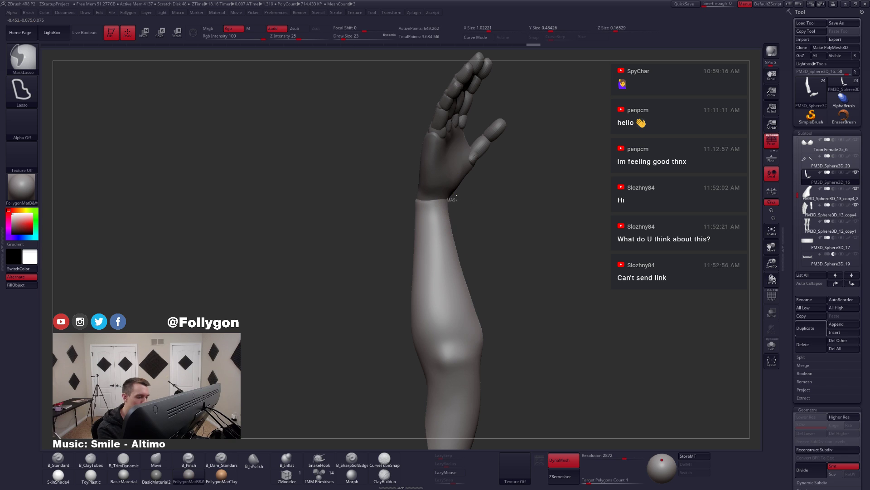
pyautogui.moveTo(456, 198)
pyautogui.keyDown('ctrl'); pyautogui.mouseDown()
pyautogui.moveTo(492, 324)
pyautogui.moveTo(485, 340)
pyautogui.moveTo(478, 334)
pyautogui.moveTo(501, 333)
pyautogui.moveTo(444, 324)
pyautogui.moveTo(528, 308)
pyautogui.moveTo(410, 274)
pyautogui.moveTo(516, 248)
pyautogui.moveTo(528, 181)
pyautogui.moveTo(481, 272)
pyautogui.mouseUp(); pyautogui.keyUp('ctrl')
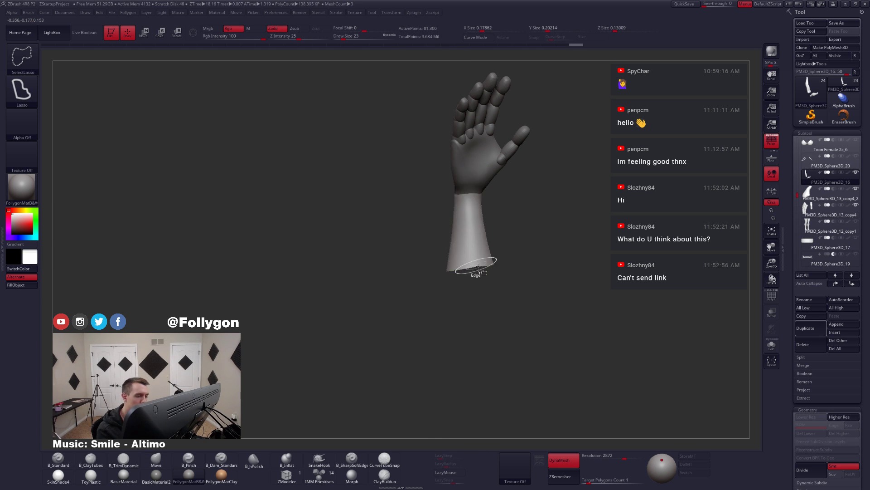
pyautogui.moveTo(431, 286)
pyautogui.mouseDown()
pyautogui.moveTo(531, 254)
pyautogui.moveTo(519, 336)
pyautogui.moveTo(552, 346)
pyautogui.moveTo(544, 328)
pyautogui.moveTo(522, 326)
pyautogui.moveTo(539, 313)
pyautogui.moveTo(557, 326)
pyautogui.moveTo(537, 320)
pyautogui.moveTo(531, 301)
pyautogui.moveTo(511, 308)
pyautogui.moveTo(514, 336)
pyautogui.moveTo(505, 345)
pyautogui.moveTo(515, 333)
pyautogui.mouseUp()
pyautogui.keyDown('alt'); pyautogui.click(511, 308); pyautogui.keyUp('alt')
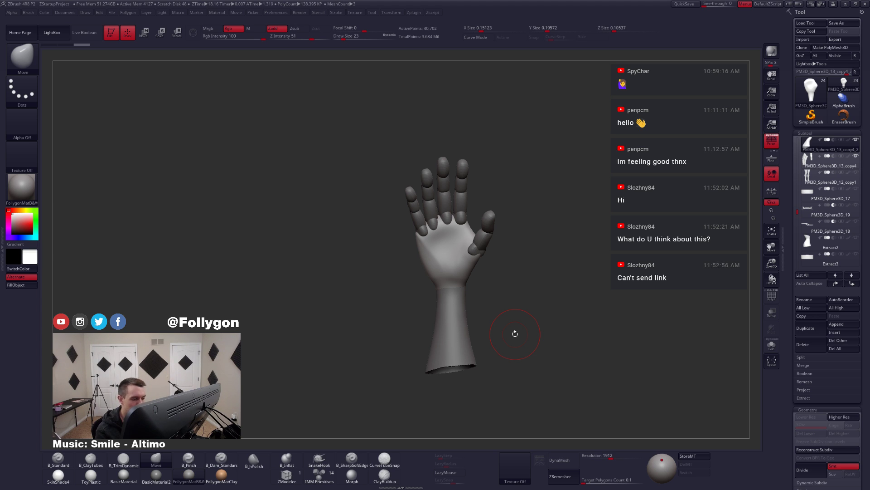
pyautogui.hotkey('shift', 'f')
pyautogui.moveTo(503, 335)
pyautogui.mouseDown()
pyautogui.moveTo(550, 341)
pyautogui.moveTo(512, 350)
pyautogui.mouseUp()
pyautogui.hotkey('shift', 'f')
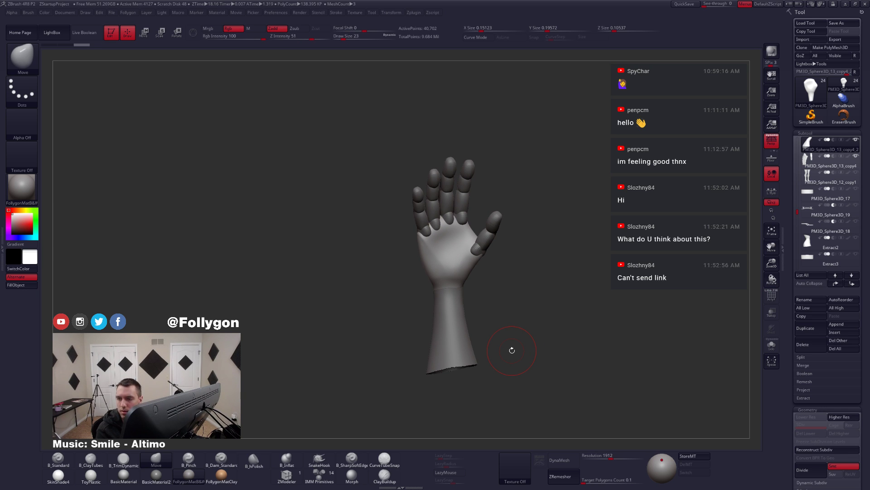
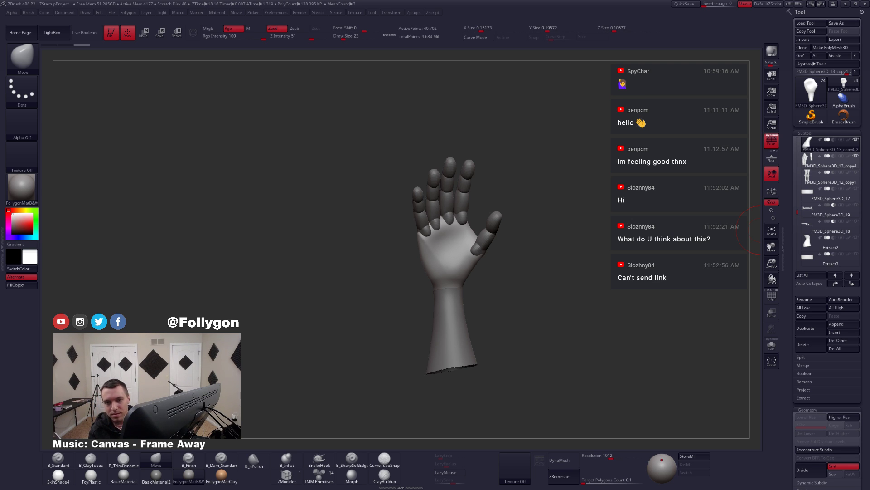
pyautogui.moveTo(494, 278)
pyautogui.mouseDown(button='right')
pyautogui.moveTo(469, 272)
pyautogui.moveTo(510, 294)
pyautogui.moveTo(511, 287)
pyautogui.mouseUp(button='right')
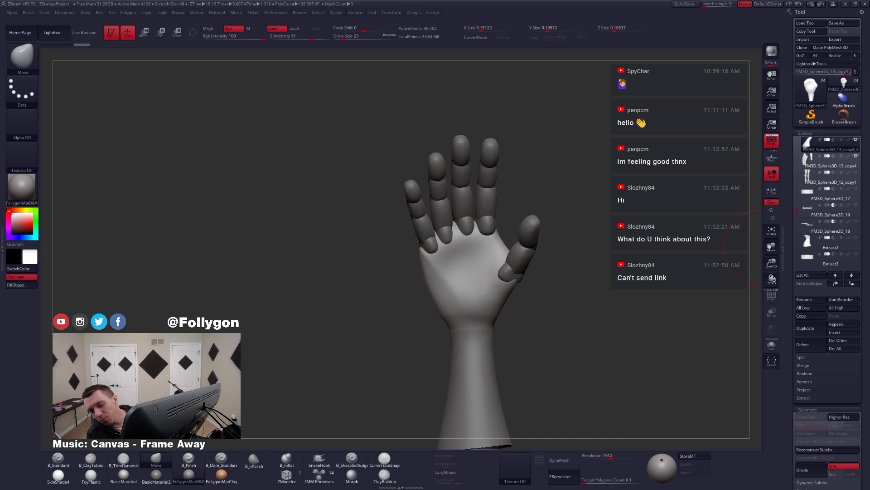
# - Switch to Chrome and search Google Images for "stylized female hand" and "3d female hand"
pyautogui.hotkey('alt', 'Tab')
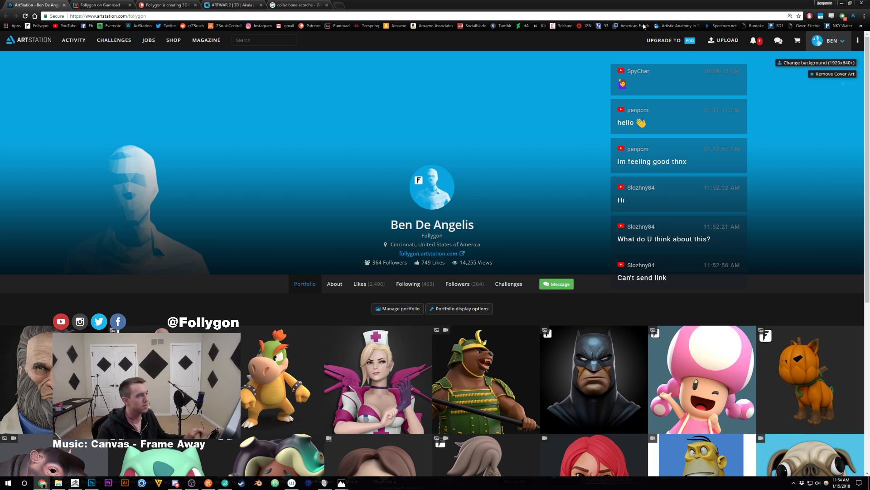
pyautogui.click(343, 4)
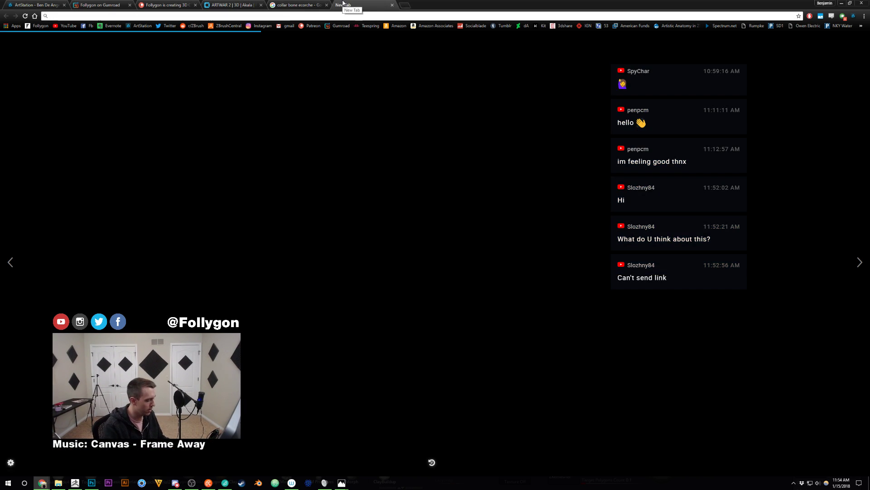
pyautogui.write('styli')
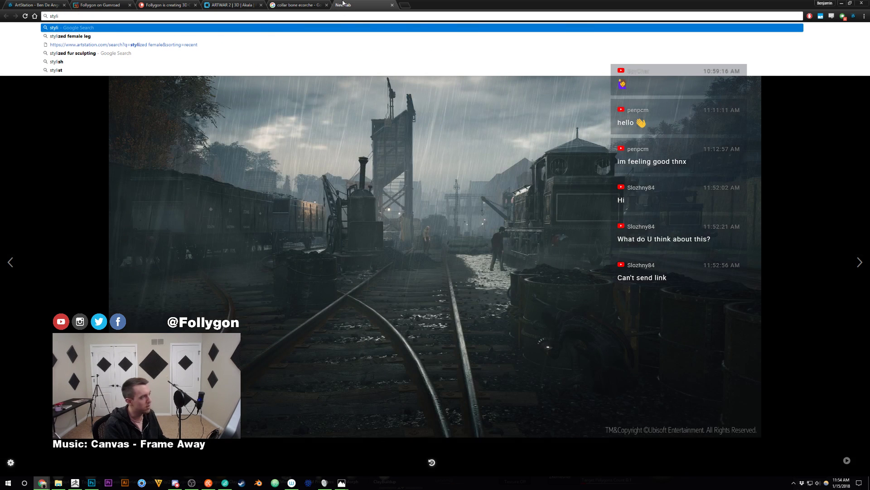
pyautogui.write('zed female hand')
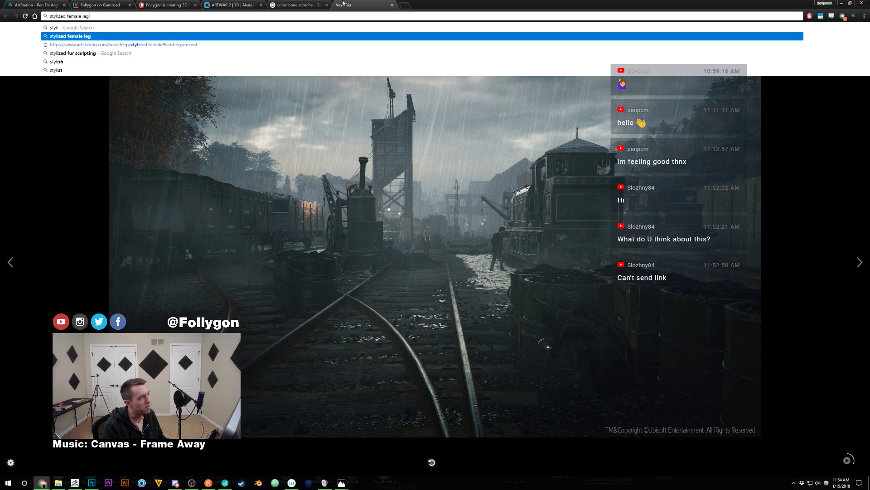
pyautogui.press('Return')
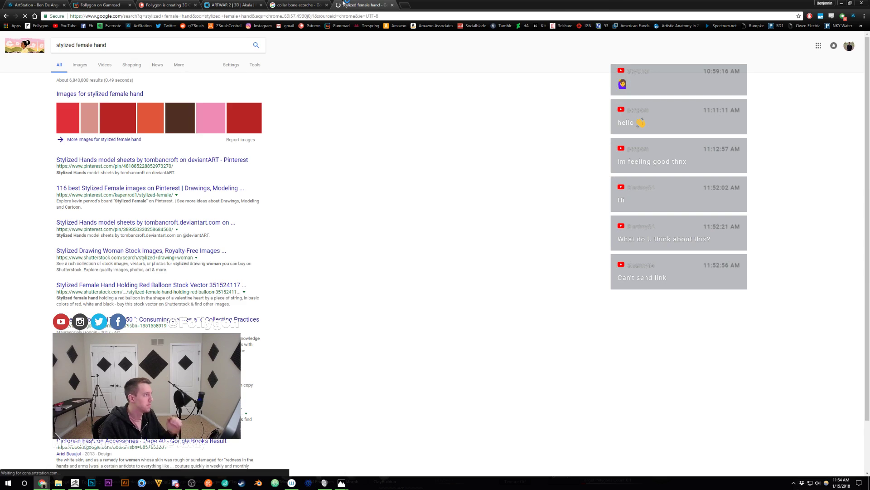
pyautogui.click(79, 65)
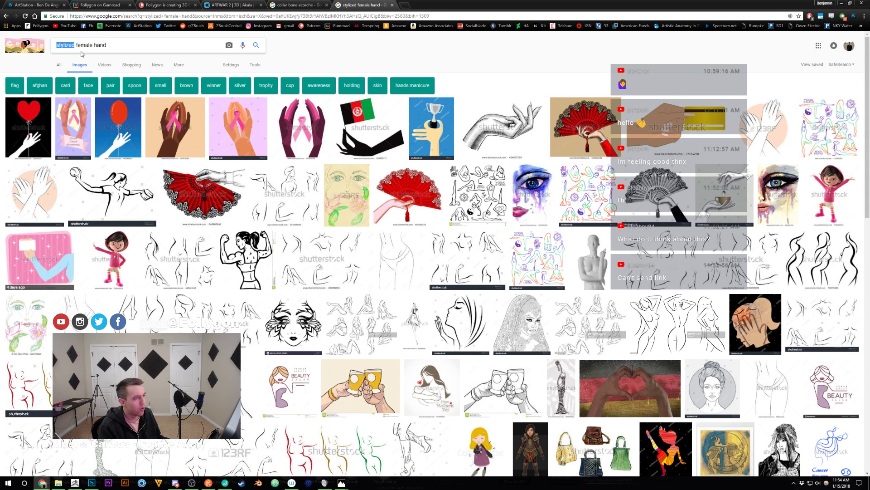
pyautogui.write('3d')
pyautogui.press('Return')
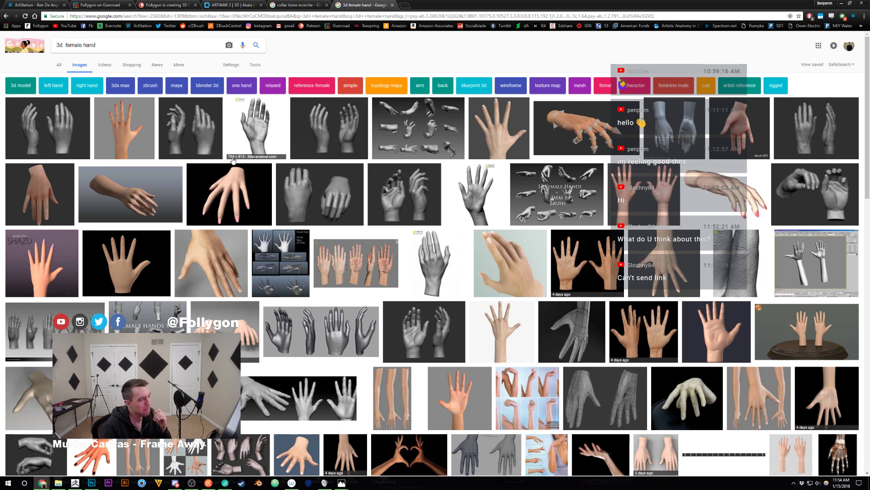
# - Open ArtStation, search its projects for "hand" and sort the results by Likes
pyautogui.middleClick(139, 28)
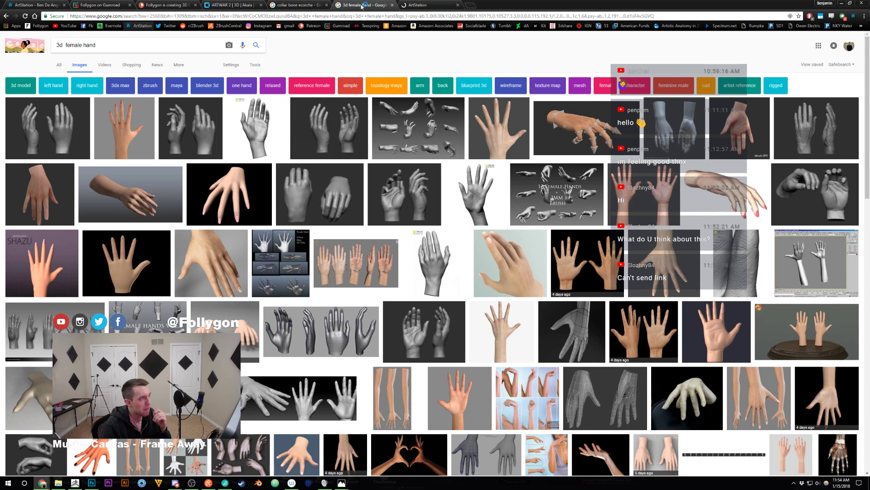
pyautogui.click(424, 5)
pyautogui.click(257, 40)
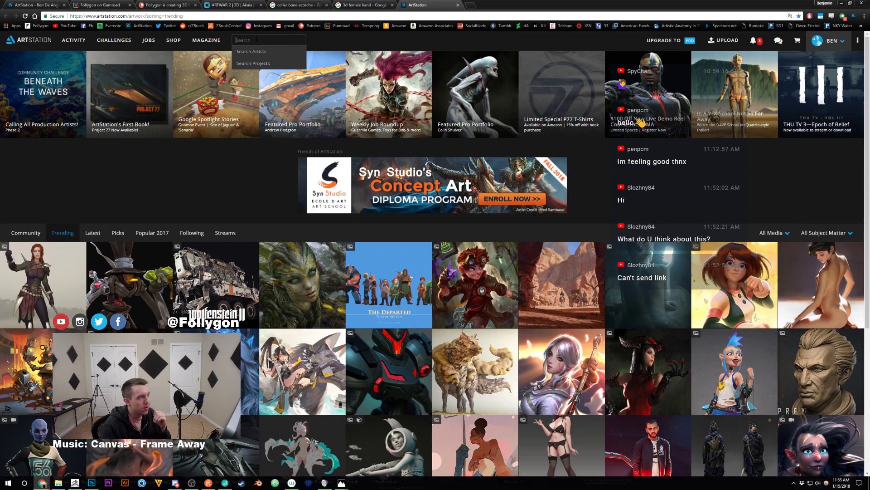
pyautogui.write('hand')
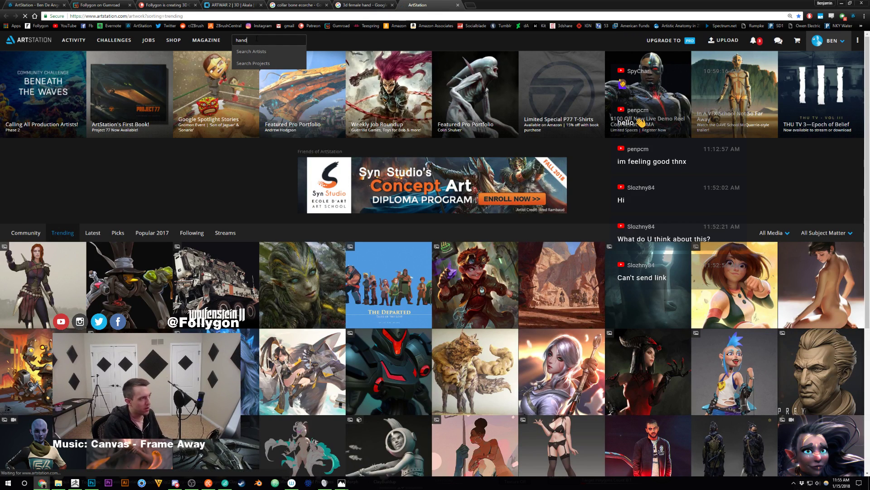
pyautogui.press('Return')
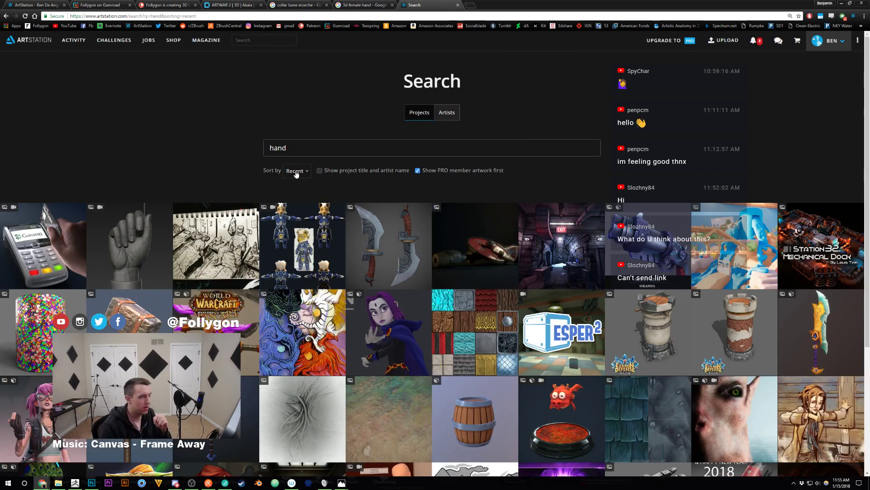
pyautogui.click(296, 172)
pyautogui.click(306, 215)
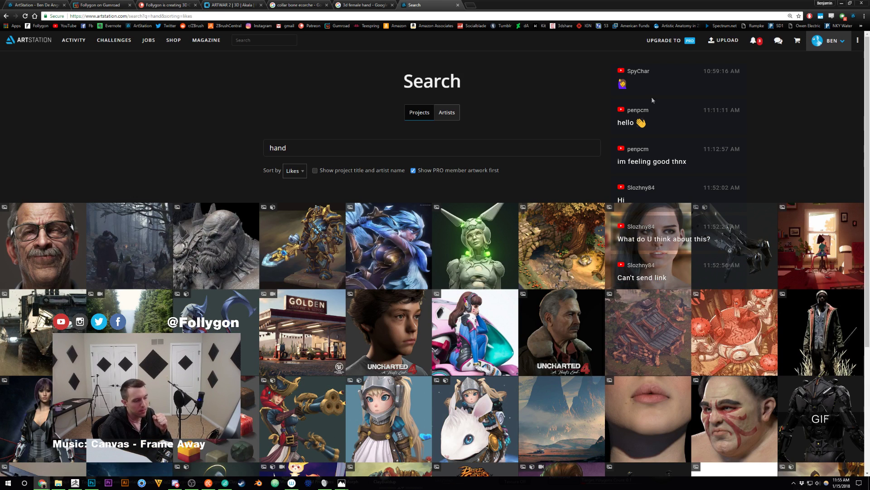
# - Examine the ArtStation project thumbnails for usable hand sculpting references
pyautogui.scroll(-1, 627, 92)
pyautogui.scroll(-4, 628, 92)
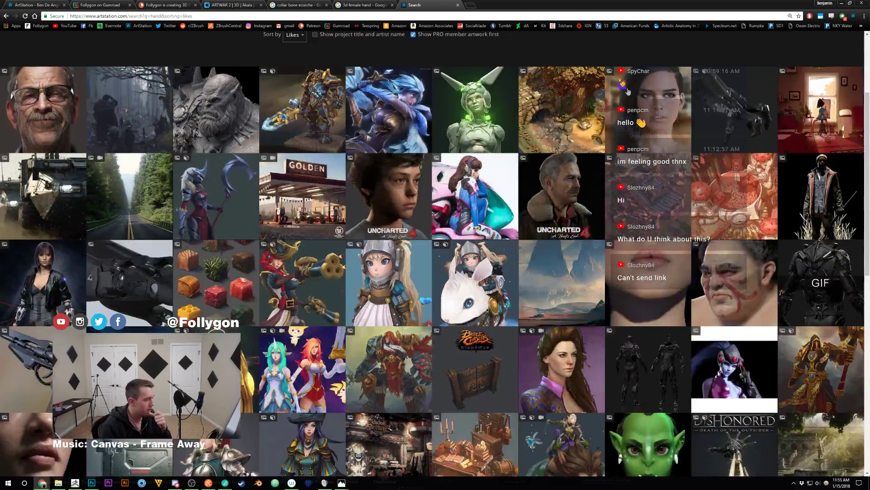
pyautogui.scroll(-4, 628, 92)
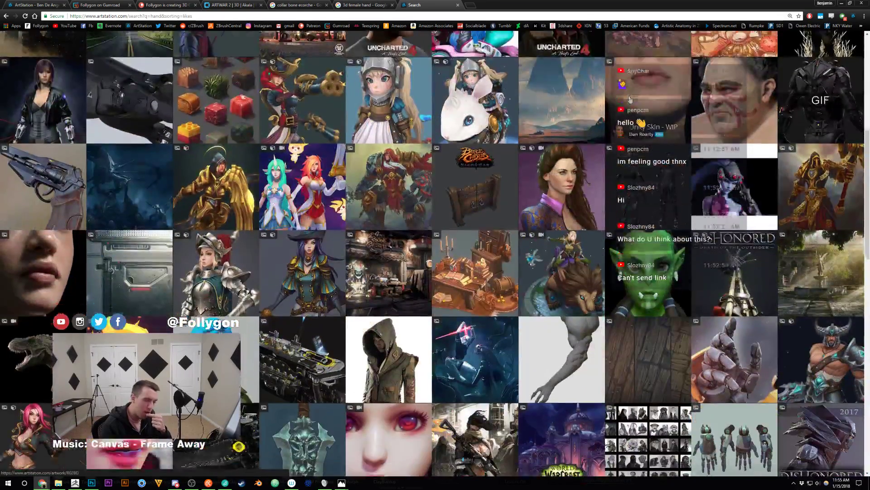
pyautogui.scroll(-4, 630, 99)
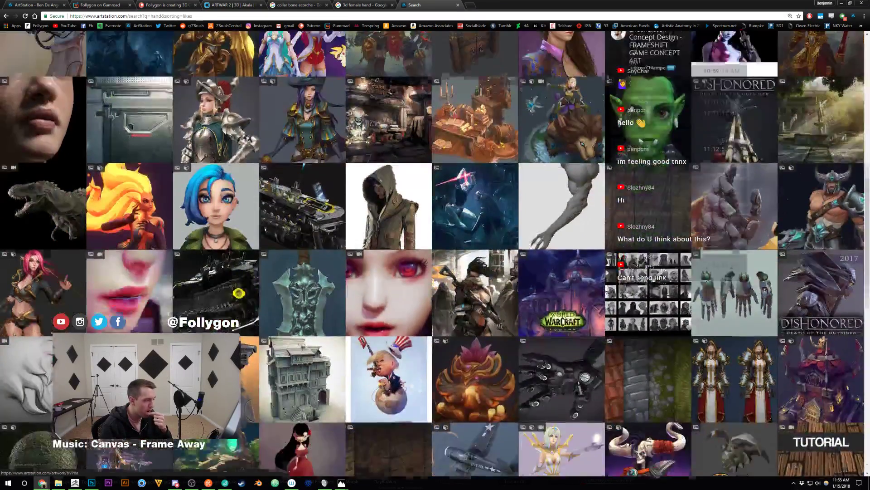
pyautogui.scroll(-8, 624, 134)
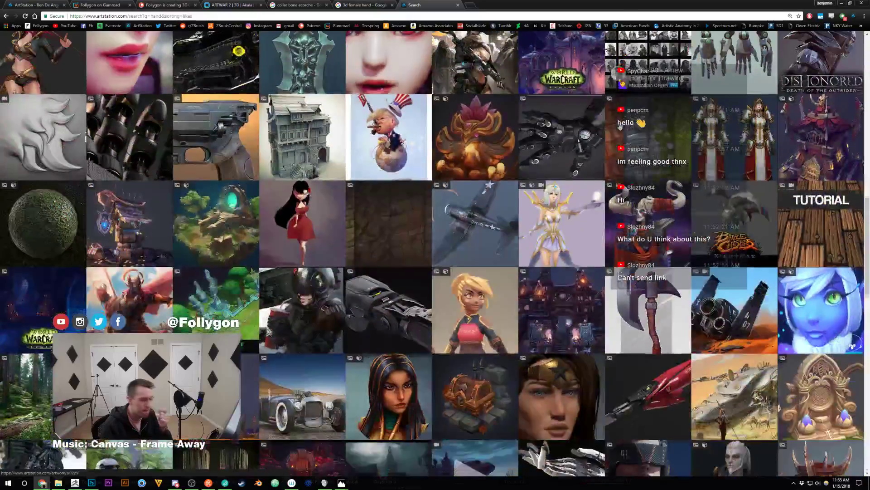
pyautogui.scroll(-8, 629, 138)
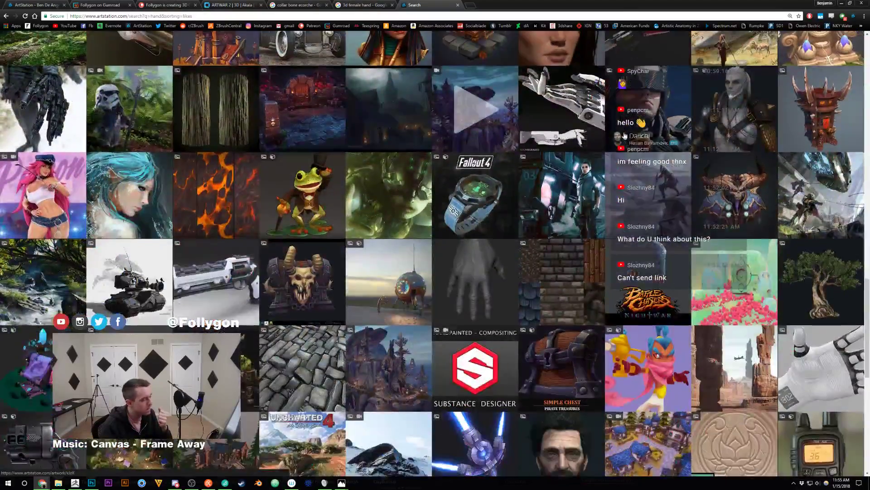
pyautogui.scroll(-6, 624, 136)
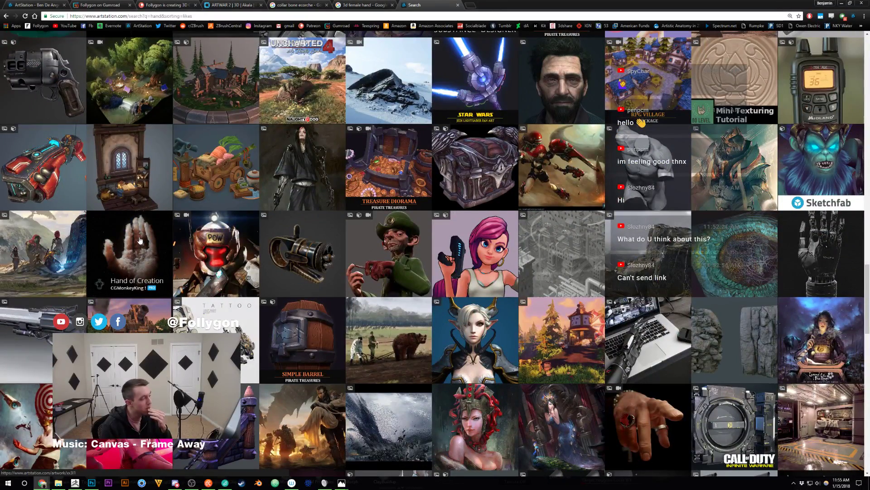
pyautogui.scroll(-5, 296, 247)
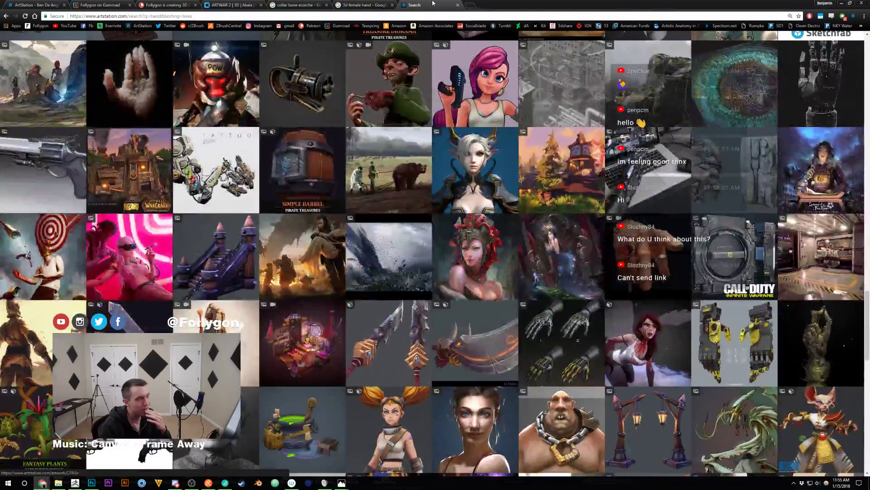
# - Close the ArtStation search and enlarge the twelve-hand sheet and the paired female hand pose in the Google Images results
pyautogui.click(458, 5)
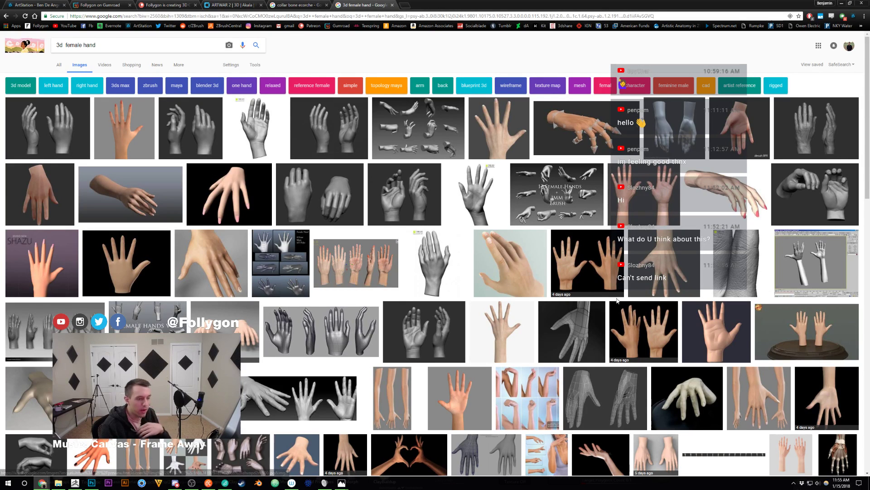
pyautogui.click(604, 278)
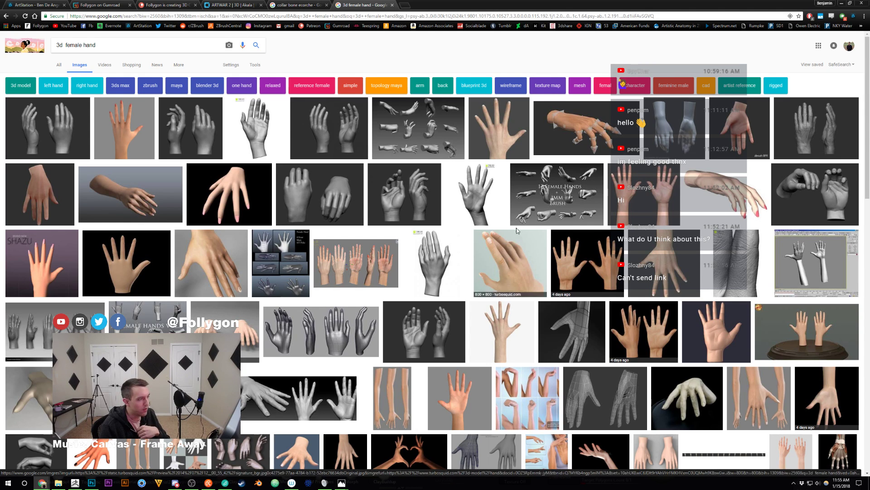
pyautogui.click(418, 128)
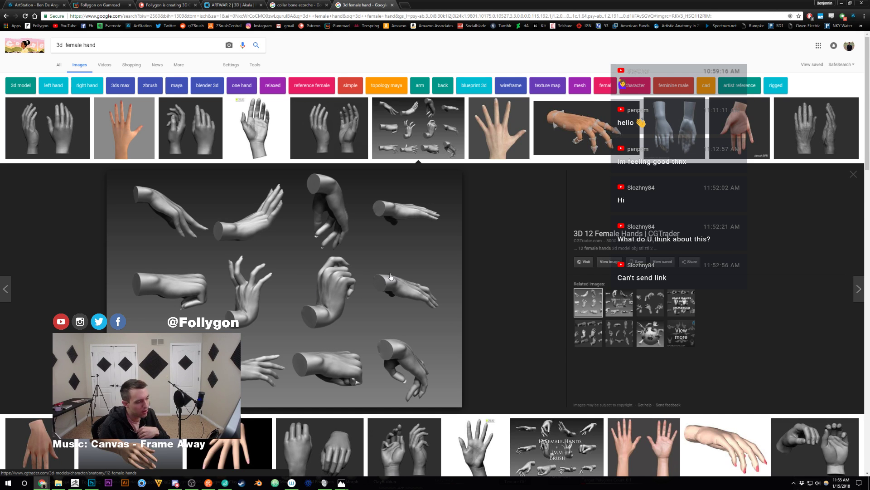
pyautogui.click(306, 136)
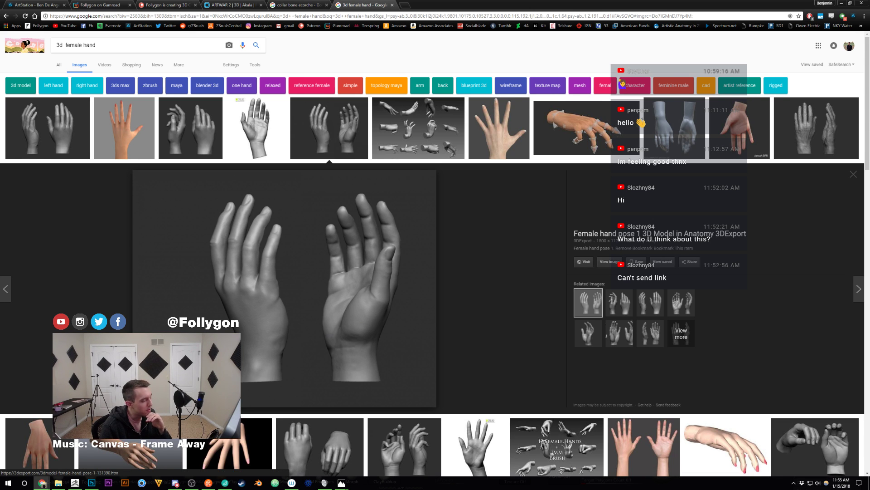
# - Switch to ZBrush, face the palm and lasso-mask the fleshy mound at the base of the thumb
pyautogui.click(77, 482)
pyautogui.moveTo(354, 303)
pyautogui.mouseDown()
pyautogui.moveTo(400, 317)
pyautogui.moveTo(420, 305)
pyautogui.moveTo(442, 313)
pyautogui.moveTo(369, 316)
pyautogui.moveTo(407, 325)
pyautogui.moveTo(357, 328)
pyautogui.moveTo(398, 318)
pyautogui.mouseUp()
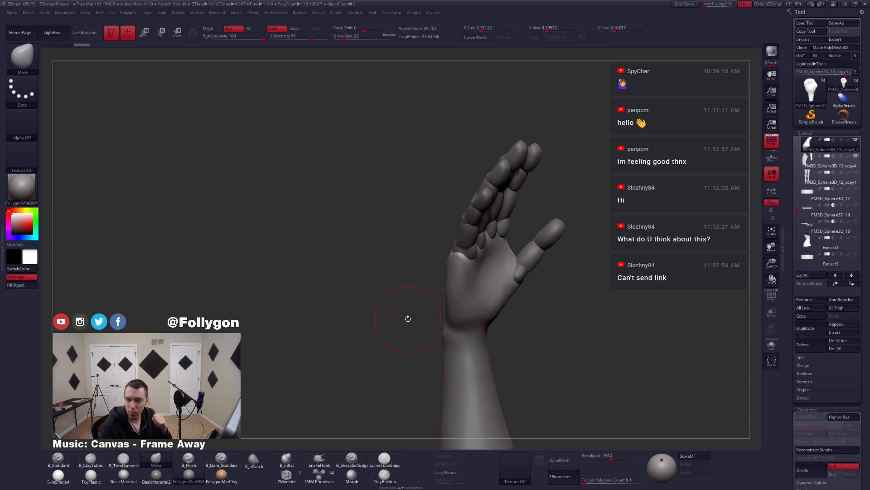
pyautogui.moveTo(425, 295); pyautogui.dragTo(432, 262)
pyautogui.moveTo(432, 261)
pyautogui.keyDown('ctrl'); pyautogui.mouseDown(button='right')
pyautogui.moveTo(450, 266)
pyautogui.moveTo(431, 294)
pyautogui.mouseUp(button='right'); pyautogui.keyUp('ctrl')
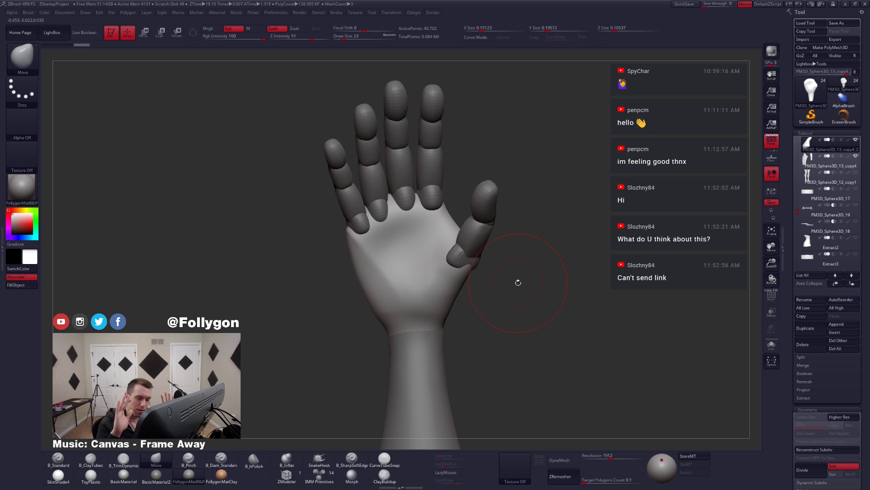
pyautogui.press('[')
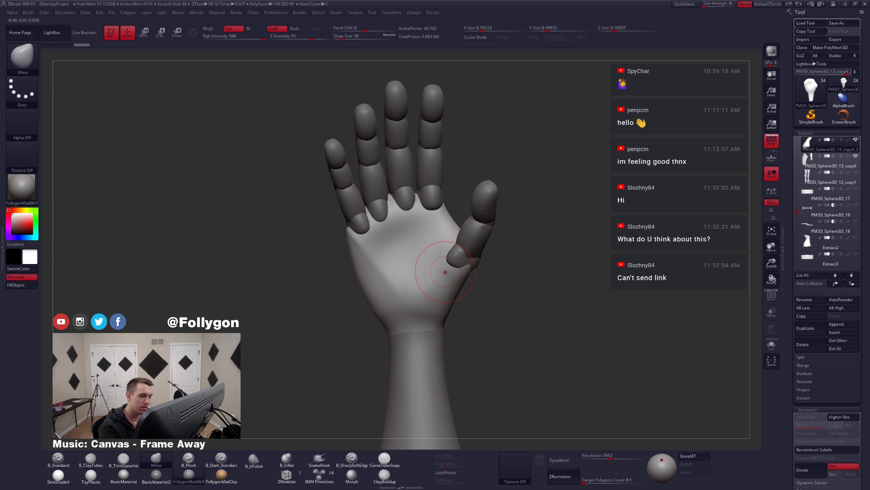
pyautogui.press('ctrl')
pyautogui.moveTo(462, 211)
pyautogui.keyDown('ctrl'); pyautogui.mouseDown()
pyautogui.moveTo(412, 276)
pyautogui.moveTo(405, 306)
pyautogui.moveTo(424, 337)
pyautogui.mouseUp(); pyautogui.keyUp('ctrl')
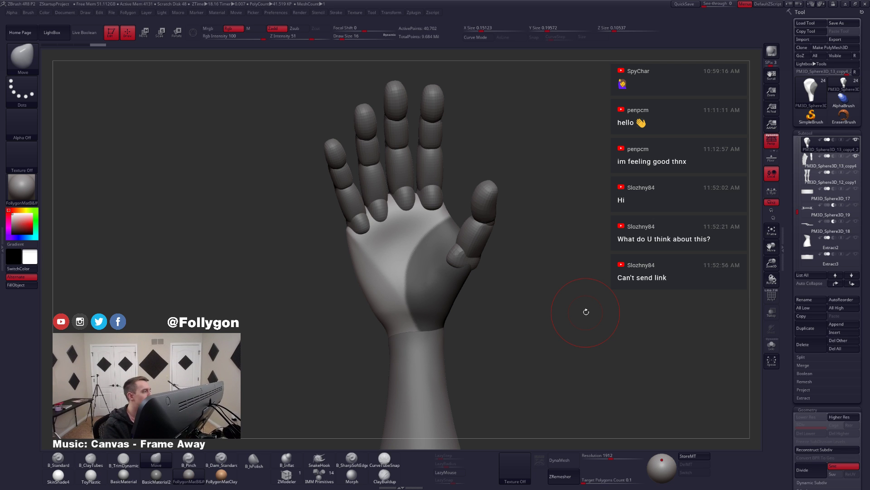
# - Trim the thumb mound's lasso mask away from the wrist and clean its boundary near the index finger
pyautogui.moveTo(450, 269)
pyautogui.mouseDown(button='right')
pyautogui.moveTo(481, 277)
pyautogui.moveTo(446, 280)
pyautogui.moveTo(463, 305)
pyautogui.moveTo(446, 310)
pyautogui.moveTo(441, 300)
pyautogui.mouseUp(button='right')
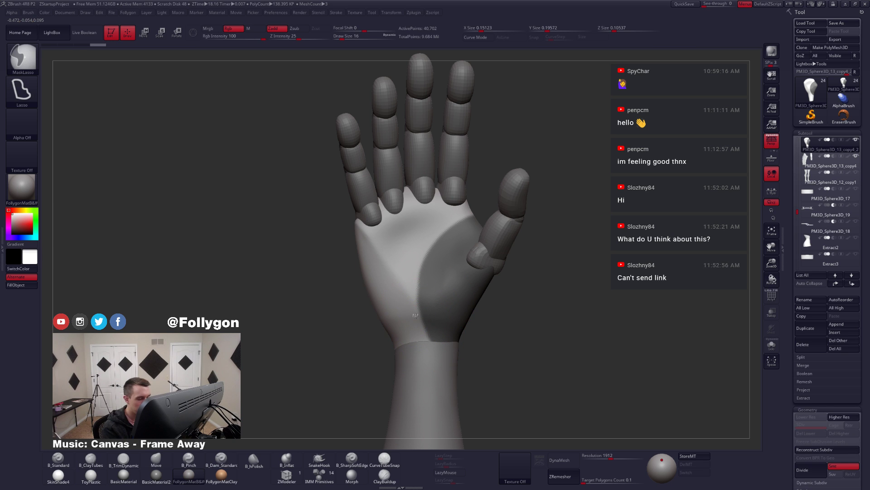
pyautogui.moveTo(417, 316)
pyautogui.keyDown('ctrl'); pyautogui.mouseDown()
pyautogui.moveTo(528, 323)
pyautogui.moveTo(499, 377)
pyautogui.mouseUp(); pyautogui.keyUp('ctrl')
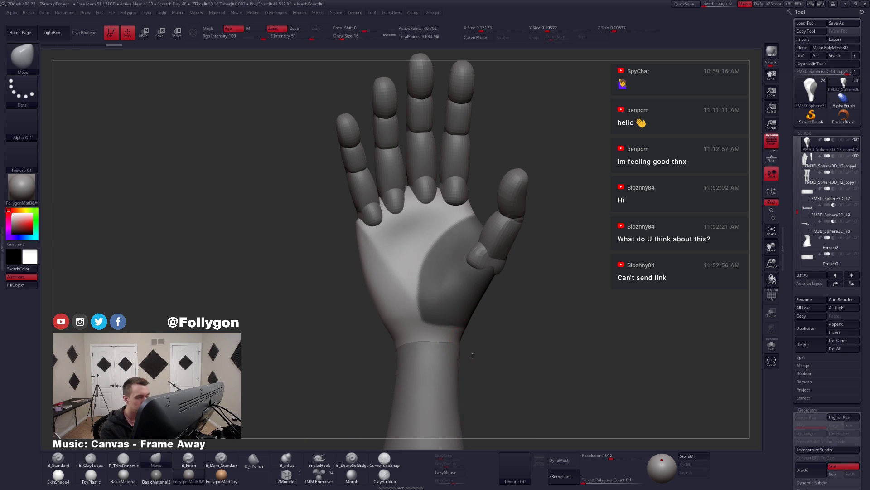
pyautogui.moveTo(535, 356); pyautogui.dragTo(454, 348, button='right')
pyautogui.moveTo(460, 209); pyautogui.dragTo(464, 205, button='right')
pyautogui.moveTo(462, 208)
pyautogui.keyDown('ctrl'); pyautogui.keyDown('alt'); pyautogui.mouseDown()
pyautogui.moveTo(438, 275)
pyautogui.moveTo(481, 382)
pyautogui.moveTo(594, 277)
pyautogui.mouseUp(); pyautogui.keyUp('alt'); pyautogui.keyUp('ctrl')
pyautogui.moveTo(507, 313); pyautogui.dragTo(585, 315, button='right')
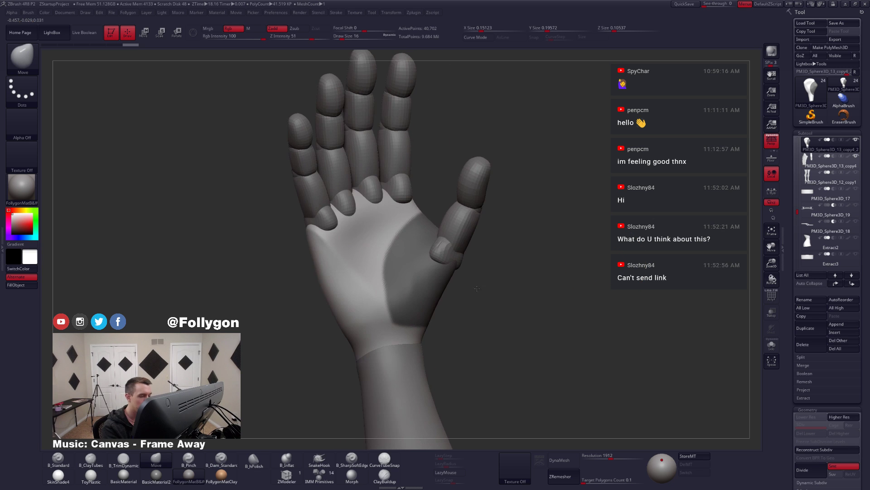
# - Set the draw size to 14, then invert and blur the palm mask, leaving only the thumb mound editable
pyautogui.keyDown('alt'); pyautogui.moveTo(444, 298); pyautogui.dragTo(466, 307, button='right'); pyautogui.keyUp('alt')
pyautogui.press('space')
pyautogui.moveTo(460, 291); pyautogui.dragTo(459, 292)
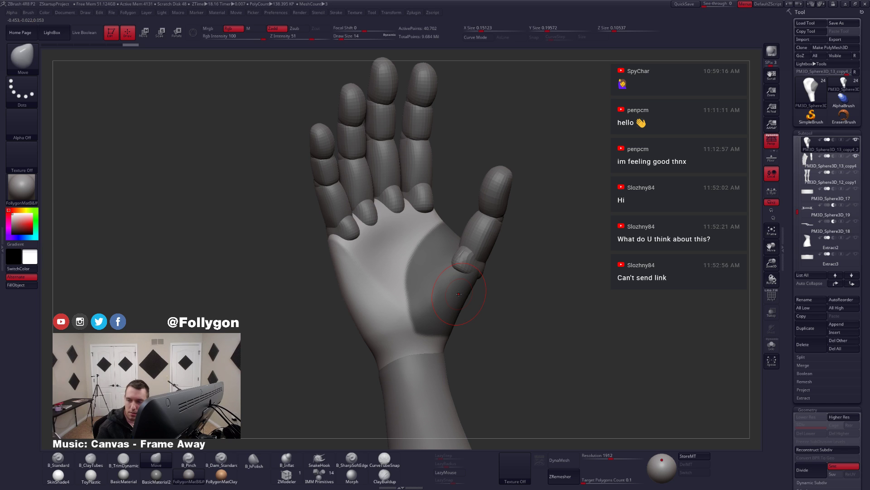
pyautogui.moveTo(478, 358); pyautogui.dragTo(500, 336, button='right')
pyautogui.press('ctrl')
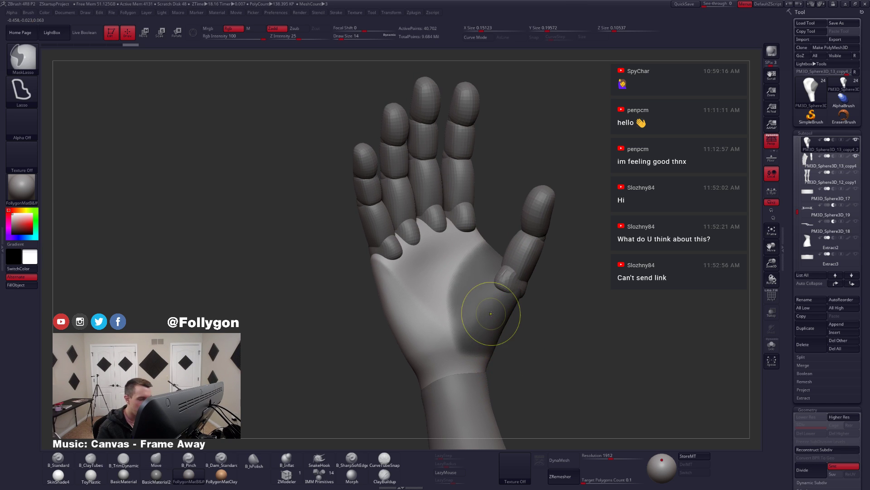
pyautogui.keyDown('ctrl'); pyautogui.click(528, 321); pyautogui.keyUp('ctrl')
pyautogui.keyDown('ctrl'); pyautogui.click(491, 319); pyautogui.keyUp('ctrl')
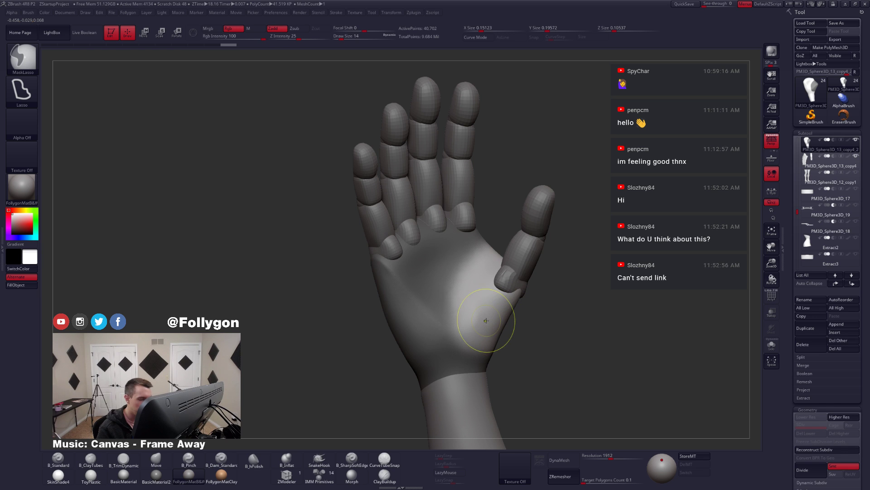
# - Isolate the palm in Solo mode and reshape the unmasked thumb mound with the Move brush at draw size 23
pyautogui.moveTo(535, 330); pyautogui.dragTo(551, 346, button='right')
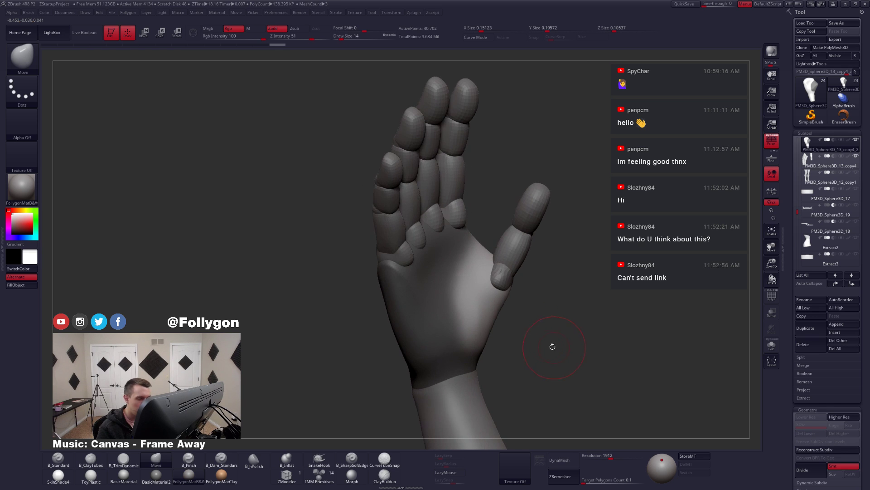
pyautogui.hotkey('alt', 's')
pyautogui.moveTo(502, 327); pyautogui.dragTo(526, 333, button='right')
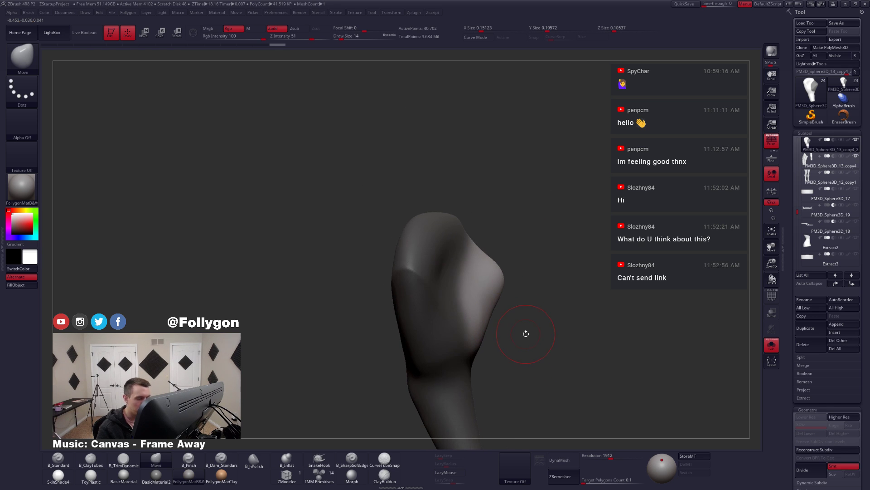
pyautogui.press('space')
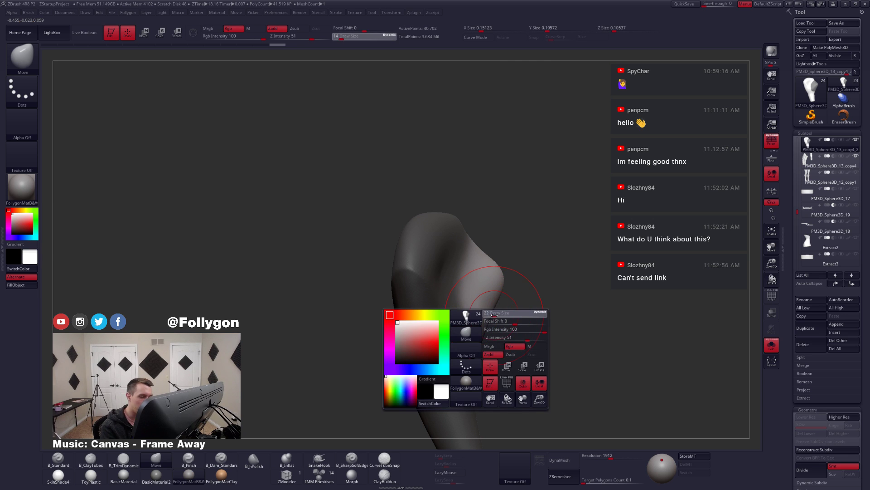
pyautogui.moveTo(494, 314); pyautogui.dragTo(493, 312)
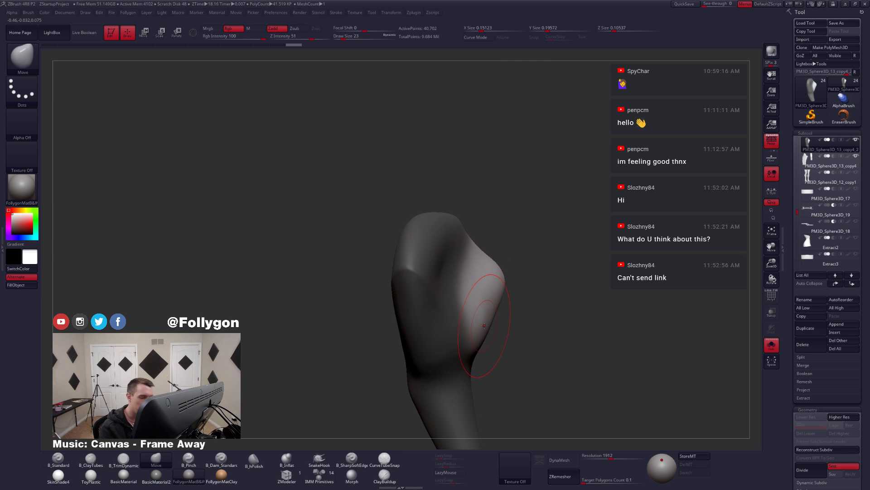
pyautogui.moveTo(484, 305)
pyautogui.mouseDown(button='right')
pyautogui.moveTo(476, 307)
pyautogui.moveTo(488, 306)
pyautogui.mouseUp(button='right')
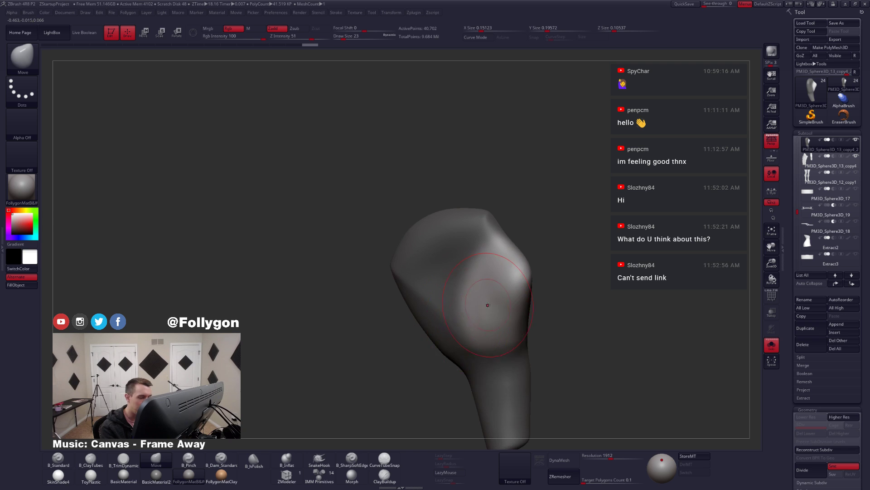
pyautogui.press('space')
pyautogui.moveTo(489, 306); pyautogui.dragTo(486, 307)
pyautogui.moveTo(512, 307); pyautogui.dragTo(488, 301, button='right')
# - Build up volume on the thumb mound with ClayTubes strokes at draw size 18
pyautogui.press('2')
pyautogui.press('space')
pyautogui.moveTo(479, 284); pyautogui.dragTo(478, 287)
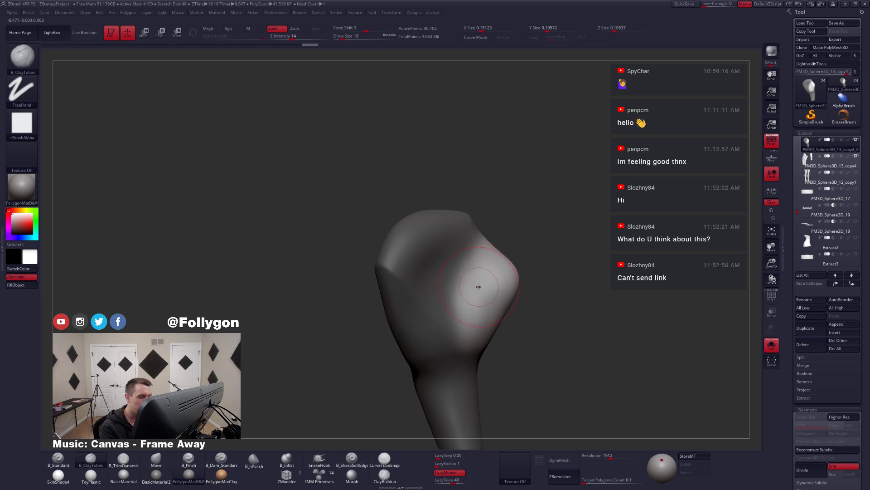
pyautogui.moveTo(477, 288)
pyautogui.mouseDown(button='right')
pyautogui.moveTo(466, 298)
pyautogui.moveTo(470, 271)
pyautogui.moveTo(476, 278)
pyautogui.mouseUp(button='right')
pyautogui.hotkey('alt', 's')
pyautogui.hotkey('alt', 's')
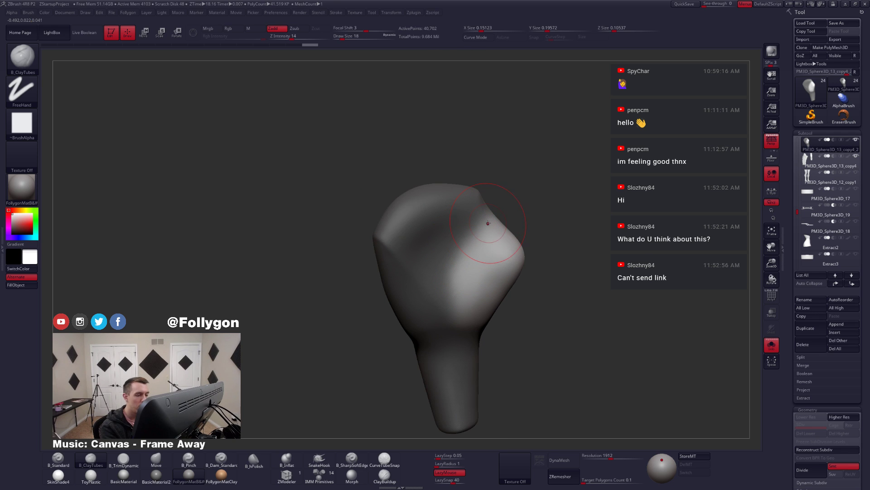
pyautogui.moveTo(469, 248); pyautogui.dragTo(465, 258)
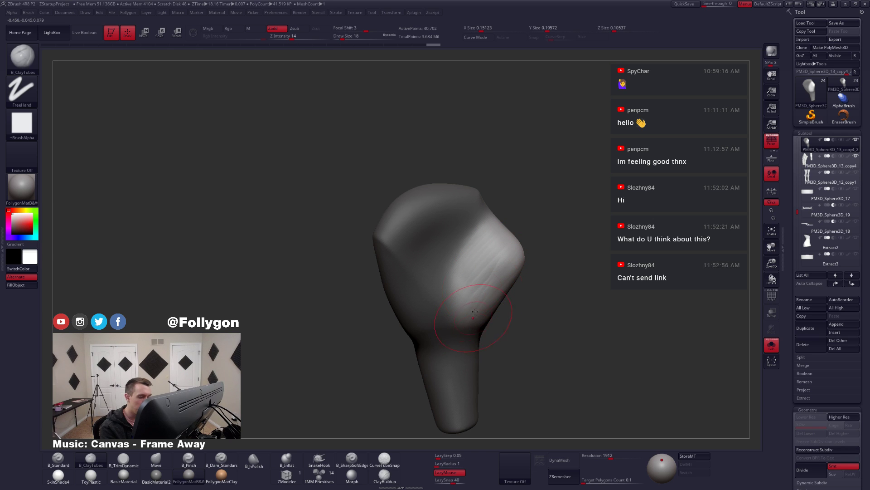
pyautogui.moveTo(484, 238); pyautogui.dragTo(468, 262)
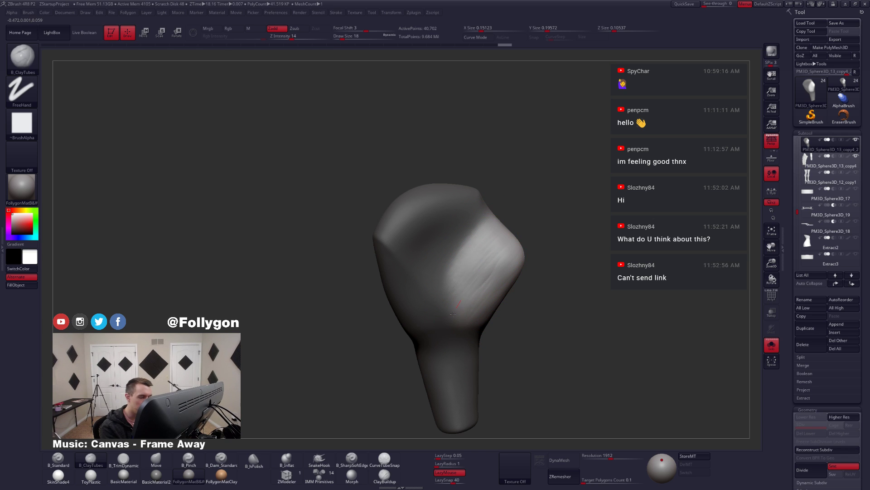
pyautogui.moveTo(450, 326); pyautogui.dragTo(460, 316)
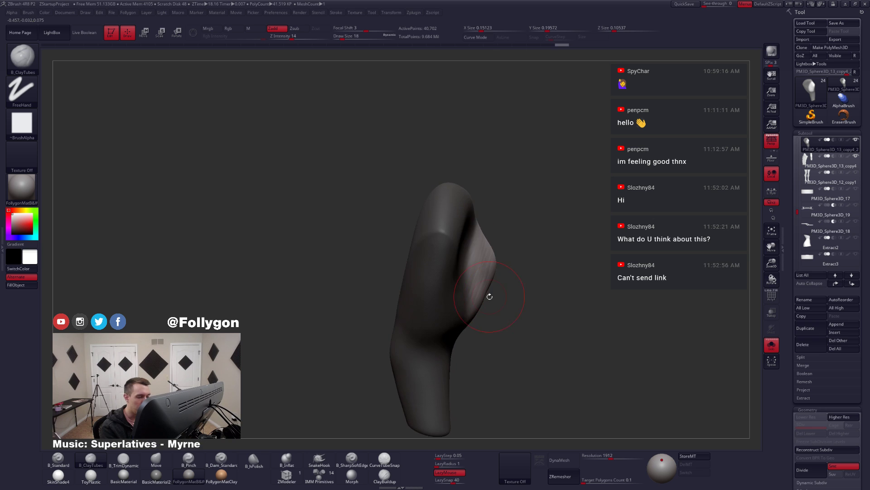
# - Adjust the thumb mound's side profile with the Move brush, checking it against the fingers and varying the draw size
pyautogui.moveTo(488, 296)
pyautogui.mouseDown()
pyautogui.moveTo(480, 281)
pyautogui.moveTo(497, 302)
pyautogui.mouseUp()
pyautogui.moveTo(497, 302)
pyautogui.mouseDown(button='right')
pyautogui.moveTo(480, 295)
pyautogui.moveTo(494, 299)
pyautogui.mouseUp(button='right')
pyautogui.press('b')
pyautogui.press('m')
pyautogui.press('v')
pyautogui.press('space')
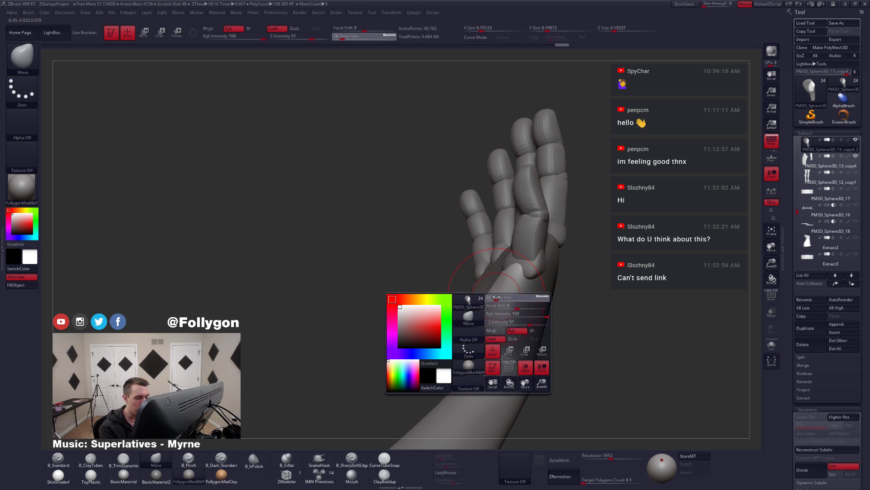
pyautogui.moveTo(494, 300); pyautogui.dragTo(498, 300)
pyautogui.moveTo(503, 298); pyautogui.dragTo(494, 292, button='right')
pyautogui.press('space')
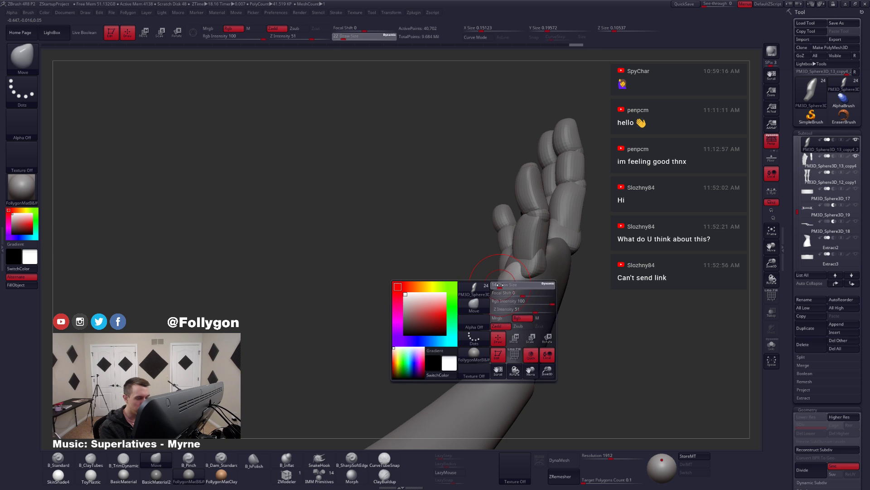
pyautogui.press('space')
pyautogui.moveTo(502, 286); pyautogui.dragTo(499, 286)
pyautogui.moveTo(528, 301)
pyautogui.mouseDown(button='right')
pyautogui.moveTo(481, 288)
pyautogui.moveTo(500, 283)
pyautogui.mouseUp(button='right')
pyautogui.press('space')
pyautogui.moveTo(500, 282); pyautogui.dragTo(495, 289)
pyautogui.rightClick(508, 296)
pyautogui.moveTo(495, 289)
pyautogui.mouseDown(button='right')
pyautogui.moveTo(508, 296)
pyautogui.moveTo(492, 261)
pyautogui.moveTo(510, 236)
pyautogui.moveTo(519, 238)
pyautogui.moveTo(511, 273)
pyautogui.mouseUp(button='right')
# - Flatten the thumb mound with TrimDynamic at draw size 17 and add ClayTubes strokes across it
pyautogui.press('3')
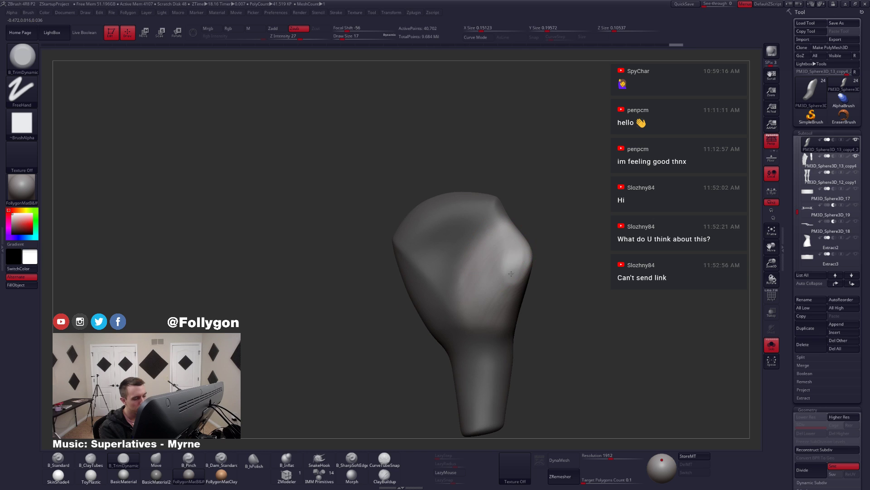
pyautogui.moveTo(509, 236); pyautogui.dragTo(485, 299, button='right')
pyautogui.hotkey('alt', 'shift', 's')
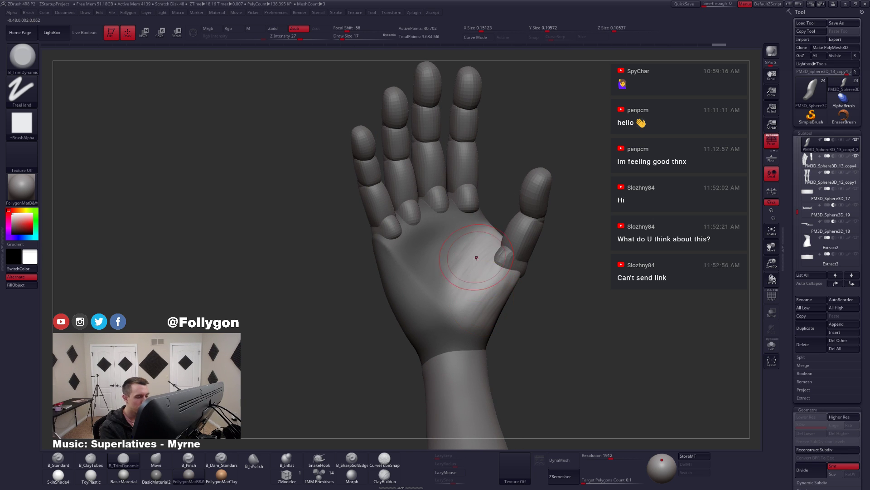
pyautogui.press('2')
pyautogui.hotkey('alt', 'shift', 's')
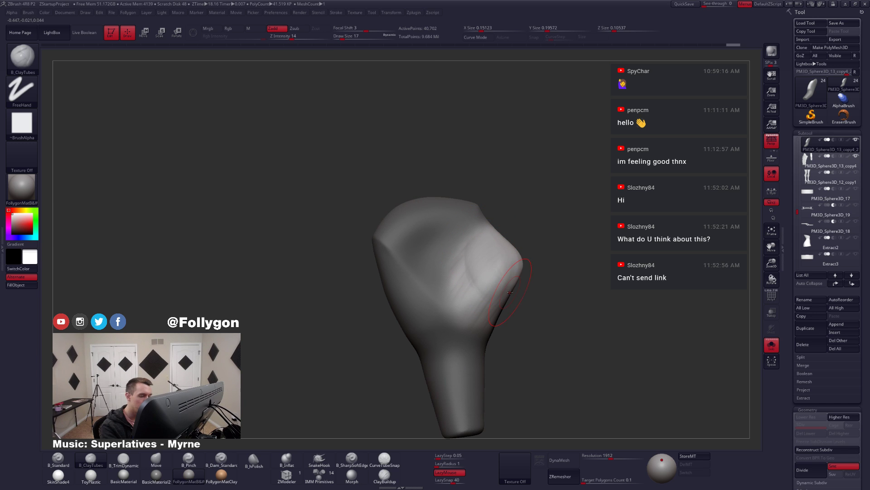
pyautogui.moveTo(471, 257); pyautogui.dragTo(469, 282)
# - Clear the palm mask, then add more ClayTubes strokes around the thumb mound and smooth them into the palm
pyautogui.moveTo(473, 291)
pyautogui.mouseDown(button='right')
pyautogui.moveTo(517, 295)
pyautogui.moveTo(491, 301)
pyautogui.moveTo(509, 291)
pyautogui.moveTo(511, 325)
pyautogui.moveTo(512, 250)
pyautogui.moveTo(505, 267)
pyautogui.moveTo(517, 285)
pyautogui.moveTo(518, 323)
pyautogui.moveTo(540, 323)
pyautogui.moveTo(530, 306)
pyautogui.moveTo(494, 320)
pyautogui.moveTo(509, 322)
pyautogui.moveTo(528, 302)
pyautogui.moveTo(527, 285)
pyautogui.mouseUp(button='right')
pyautogui.hotkey('alt', 'shift', 's')
pyautogui.hotkey('alt', 'shift', 's')
pyautogui.hotkey('alt', 'shift', 's')
pyautogui.rightClick(528, 302)
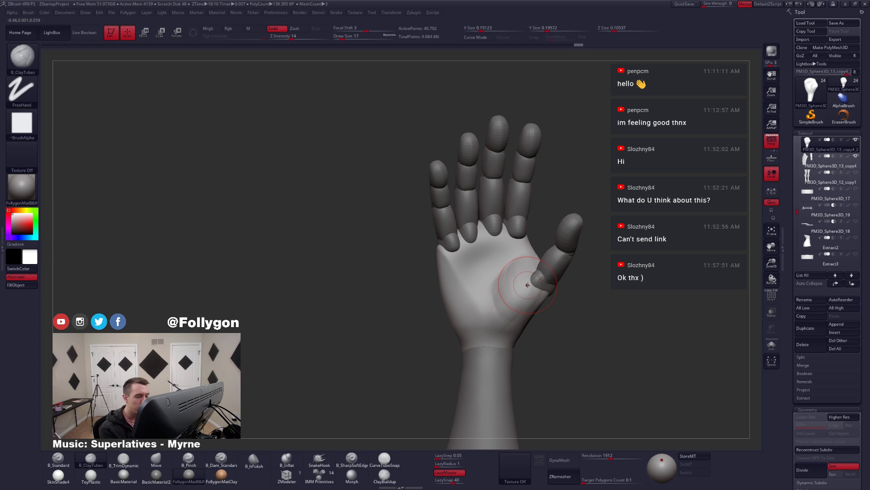
pyautogui.hotkey('alt', 'shift', 's')
pyautogui.moveTo(494, 291)
pyautogui.mouseDown()
pyautogui.moveTo(517, 258)
pyautogui.moveTo(498, 303)
pyautogui.mouseUp()
pyautogui.moveTo(535, 277); pyautogui.dragTo(526, 291)
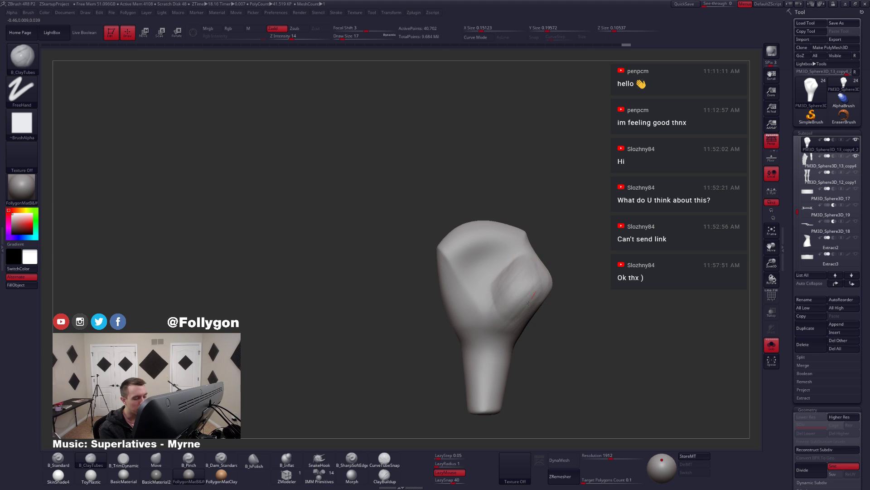
pyautogui.press('shift')
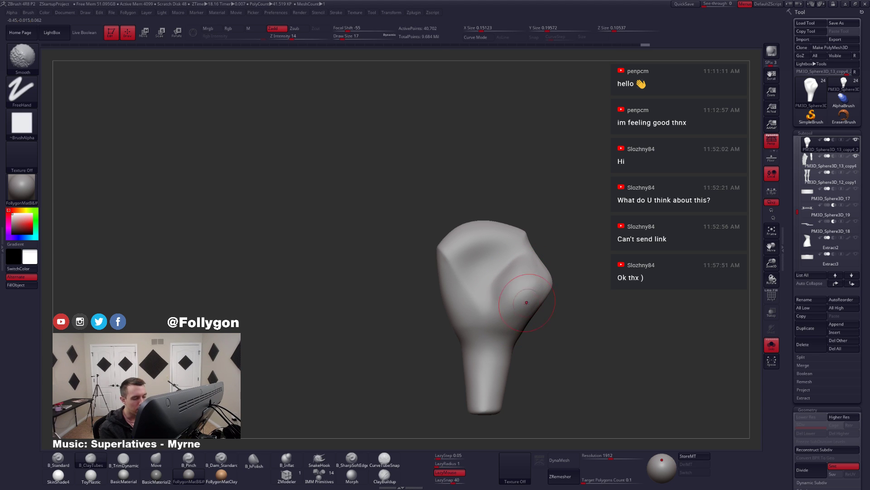
pyautogui.moveTo(435, 300); pyautogui.dragTo(554, 300)
# - Compare the palm with the full hand and work the thumb mound's outer edge with ClayTubes at draw size 20
pyautogui.hotkey('alt', 's')
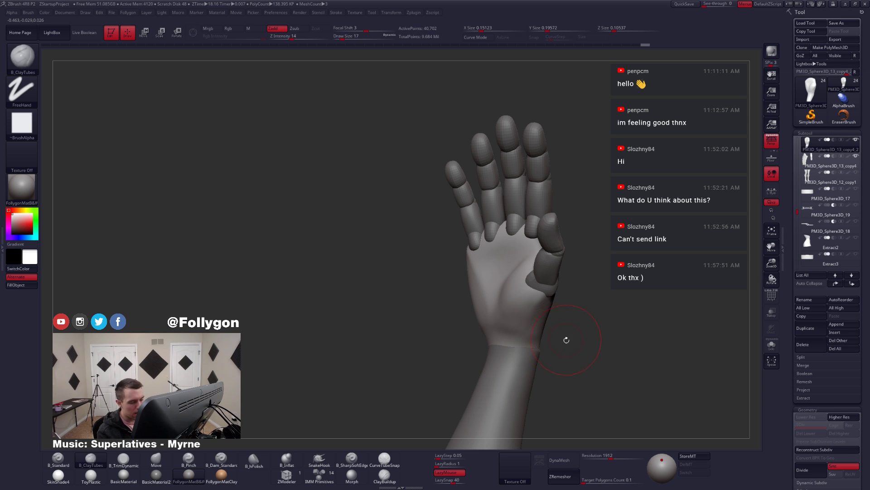
pyautogui.moveTo(564, 341); pyautogui.dragTo(551, 339)
pyautogui.moveTo(566, 321); pyautogui.dragTo(553, 320, button='right')
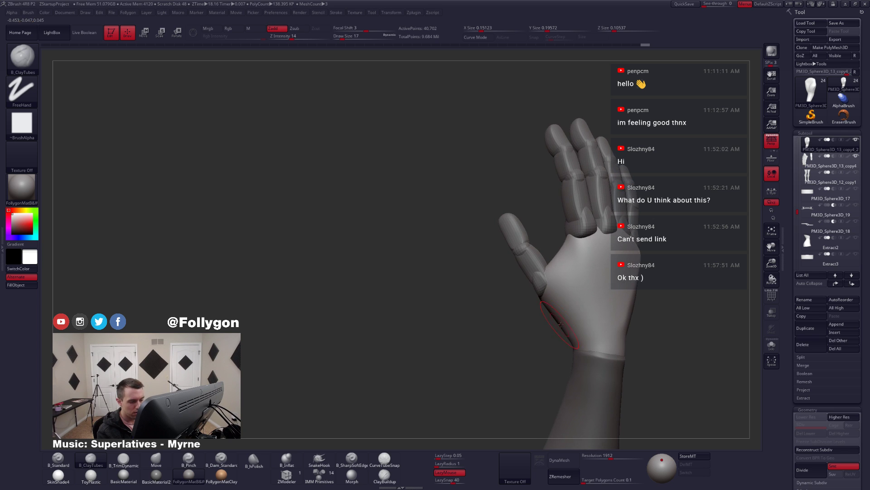
pyautogui.press('space')
pyautogui.moveTo(565, 319); pyautogui.dragTo(567, 319)
pyautogui.moveTo(566, 331)
pyautogui.mouseDown(button='right')
pyautogui.moveTo(576, 328)
pyautogui.moveTo(570, 340)
pyautogui.mouseUp(button='right')
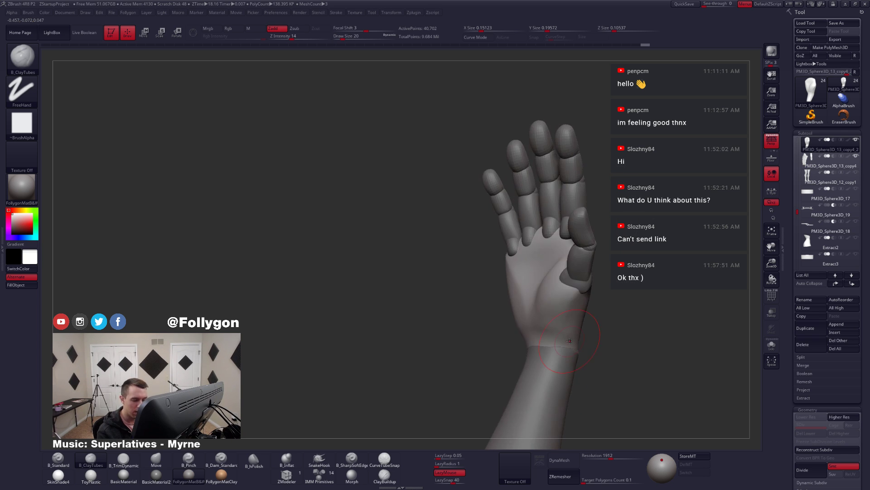
# - Add ClayTubes strokes at draw size 16 along the side of the thumb mound above the wrist
pyautogui.press('space')
pyautogui.moveTo(571, 315); pyautogui.dragTo(568, 316)
pyautogui.moveTo(570, 316); pyautogui.dragTo(564, 319, button='right')
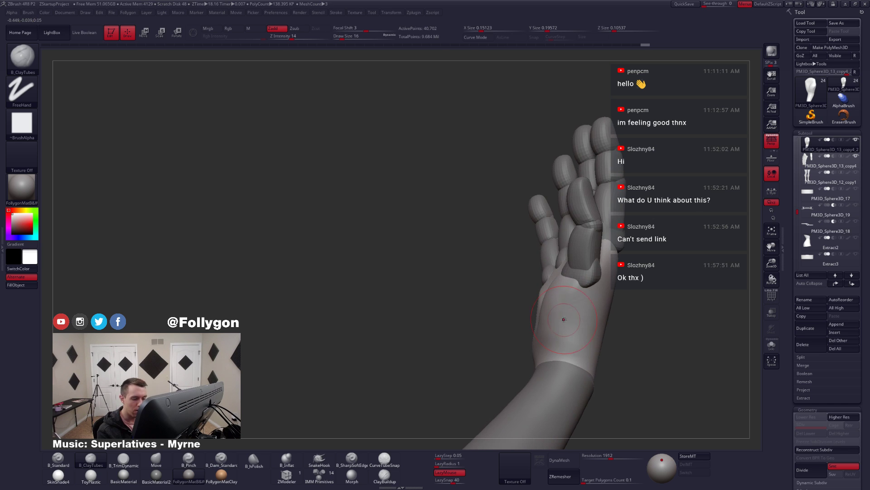
pyautogui.hotkey('alt', 's')
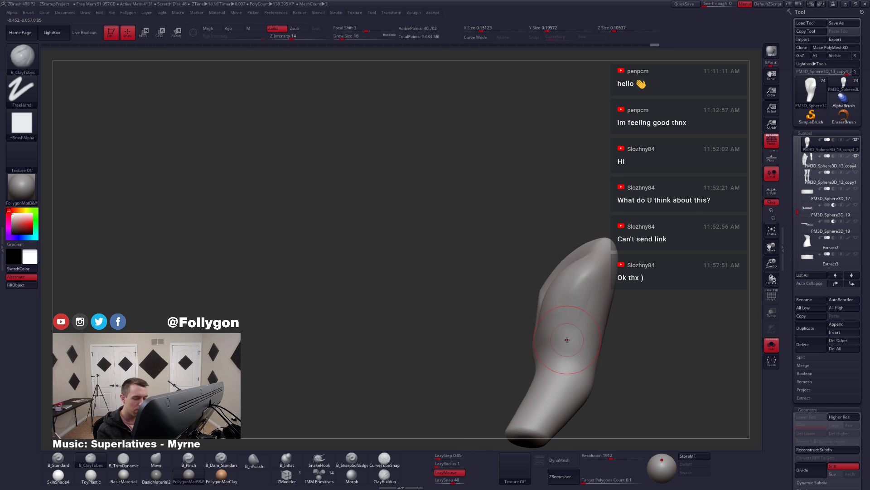
pyautogui.moveTo(568, 346); pyautogui.dragTo(568, 331, button='right')
pyautogui.moveTo(567, 331); pyautogui.dragTo(573, 302)
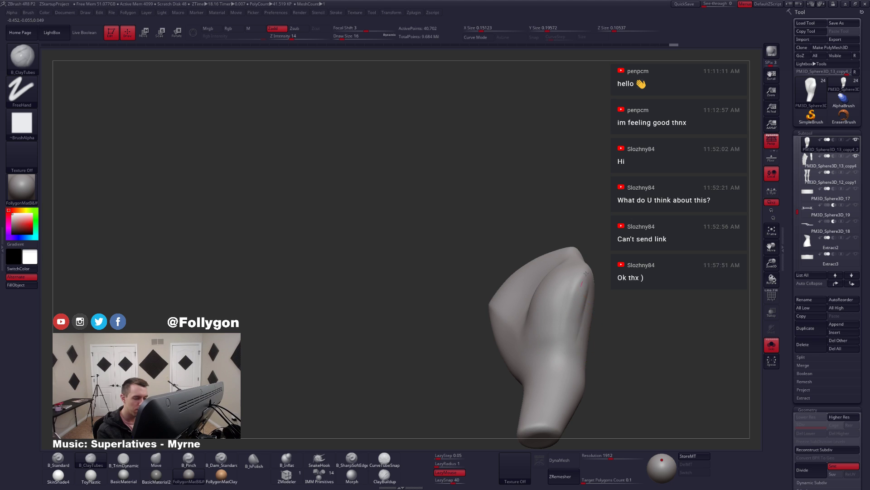
# - Flatten the side of the thumb mound with TrimDynamic at draw size 16
pyautogui.moveTo(573, 303); pyautogui.dragTo(569, 320, button='right')
pyautogui.press('3')
pyautogui.moveTo(581, 294); pyautogui.dragTo(584, 273)
pyautogui.moveTo(561, 335); pyautogui.dragTo(567, 326)
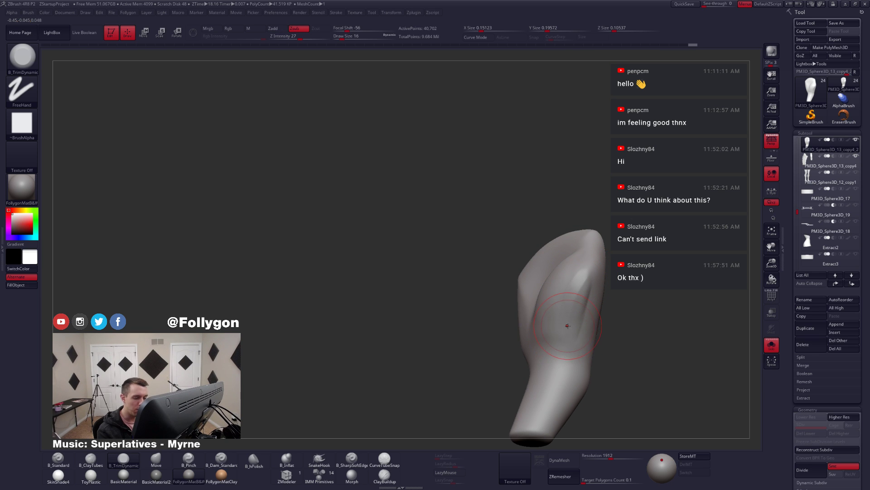
# - Add ClayTubes strokes on the thumb side of the palm and smooth them, checking the shape against the full hand
pyautogui.press('2')
pyautogui.moveTo(566, 327); pyautogui.dragTo(579, 304, button='right')
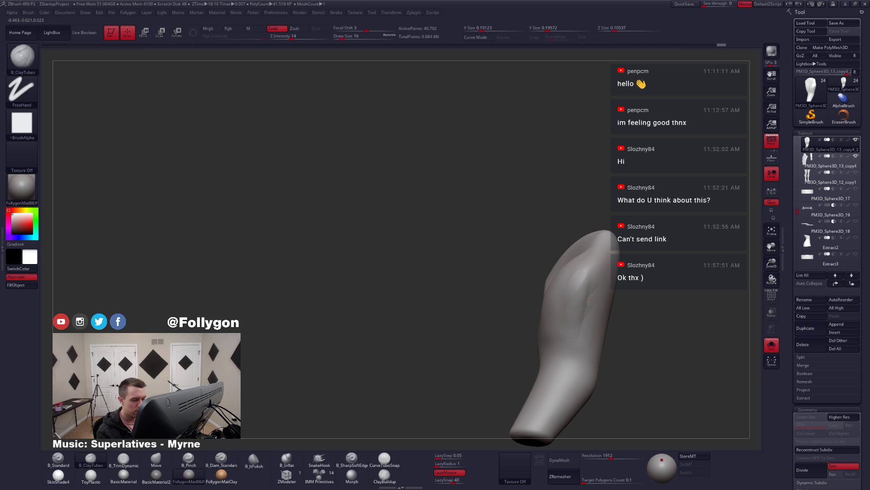
pyautogui.keyDown('shift'); pyautogui.moveTo(572, 338); pyautogui.dragTo(588, 303); pyautogui.keyUp('shift')
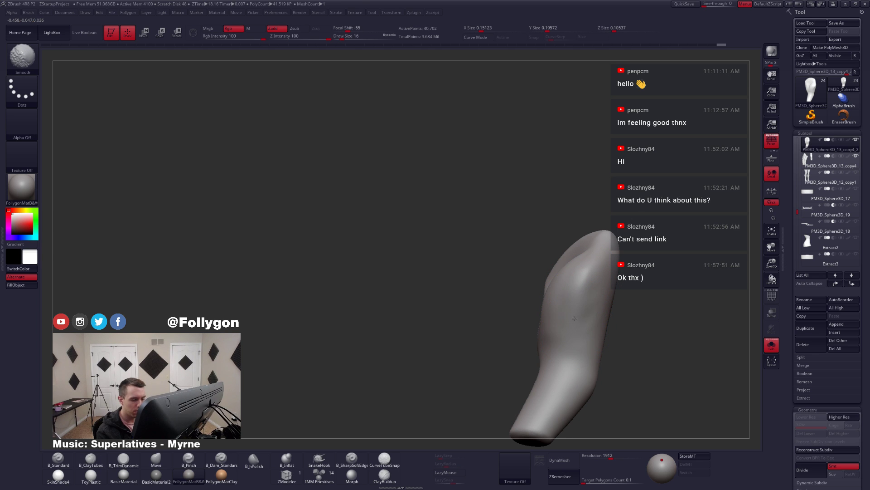
pyautogui.moveTo(574, 318)
pyautogui.mouseDown(button='right')
pyautogui.moveTo(594, 336)
pyautogui.moveTo(598, 313)
pyautogui.moveTo(578, 326)
pyautogui.mouseUp(button='right')
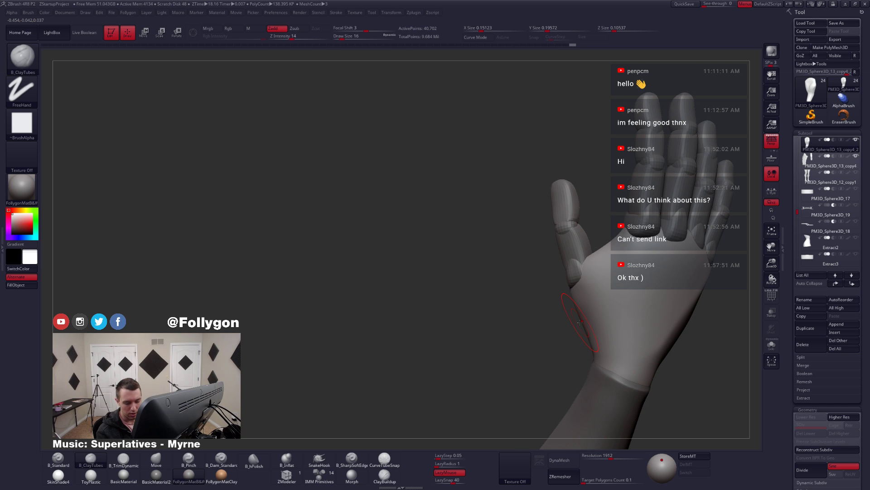
pyautogui.moveTo(584, 323)
pyautogui.mouseDown(button='right')
pyautogui.moveTo(610, 334)
pyautogui.moveTo(595, 346)
pyautogui.moveTo(564, 310)
pyautogui.moveTo(594, 329)
pyautogui.moveTo(546, 338)
pyautogui.moveTo(562, 330)
pyautogui.moveTo(588, 337)
pyautogui.moveTo(568, 327)
pyautogui.mouseUp(button='right')
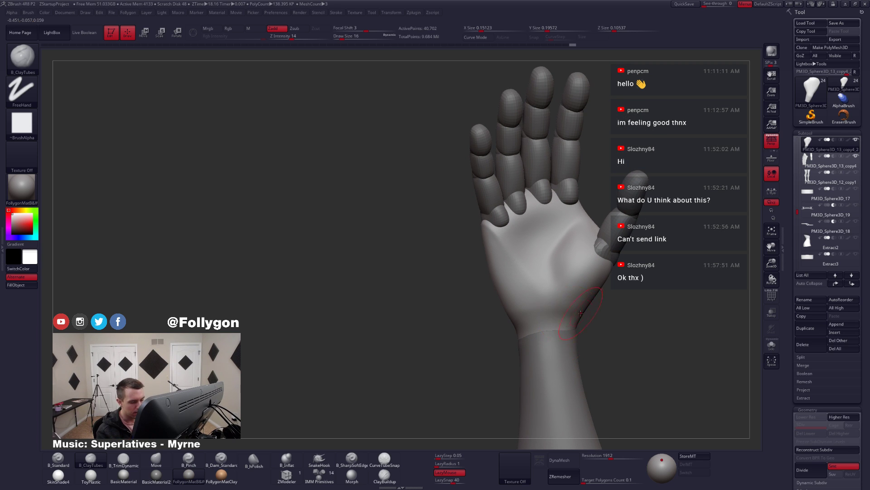
# - Mask the palm down to the wrist and reshape the unmasked wrist edge below the thumb with the Move brush
pyautogui.press('ctrl')
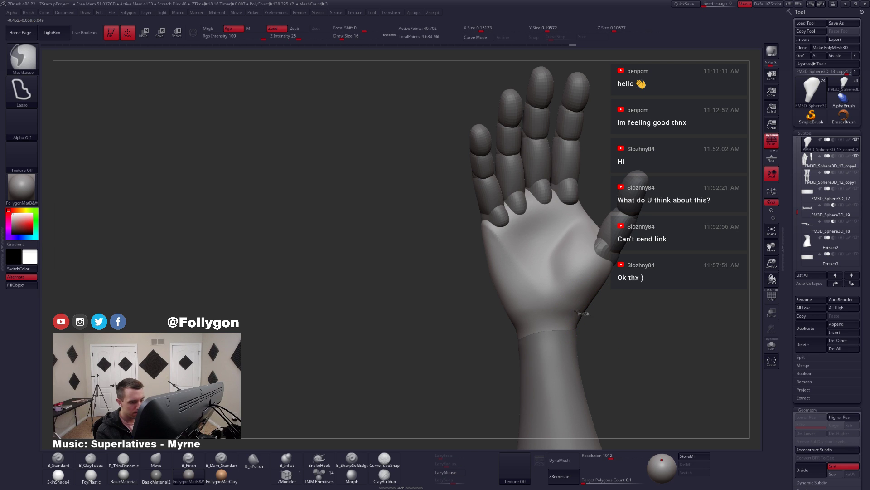
pyautogui.moveTo(553, 302)
pyautogui.keyDown('ctrl'); pyautogui.mouseDown()
pyautogui.moveTo(503, 318)
pyautogui.moveTo(476, 362)
pyautogui.moveTo(590, 389)
pyautogui.moveTo(634, 310)
pyautogui.moveTo(576, 309)
pyautogui.moveTo(591, 327)
pyautogui.moveTo(578, 333)
pyautogui.moveTo(599, 323)
pyautogui.moveTo(588, 297)
pyautogui.moveTo(579, 331)
pyautogui.moveTo(574, 308)
pyautogui.mouseUp(); pyautogui.keyUp('ctrl')
pyautogui.press('b')
pyautogui.press('m')
pyautogui.press('v')
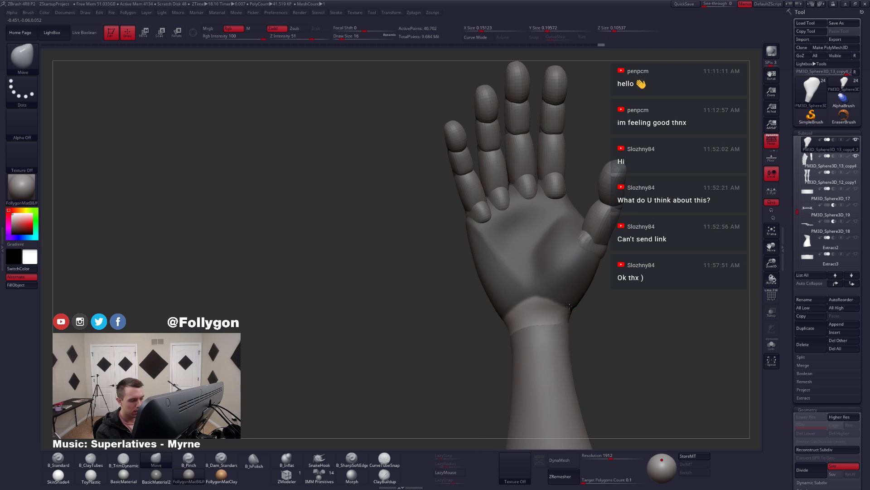
pyautogui.moveTo(561, 341); pyautogui.dragTo(565, 323)
# - Work the wrist transition with the Pinch brush at draw size 12 and extend the mask over the edge of the wrist
pyautogui.press('b')
pyautogui.press('p')
pyautogui.press('i')
pyautogui.press('space')
pyautogui.moveTo(584, 334); pyautogui.dragTo(541, 324)
pyautogui.hotkey('alt', 's')
pyautogui.press('space')
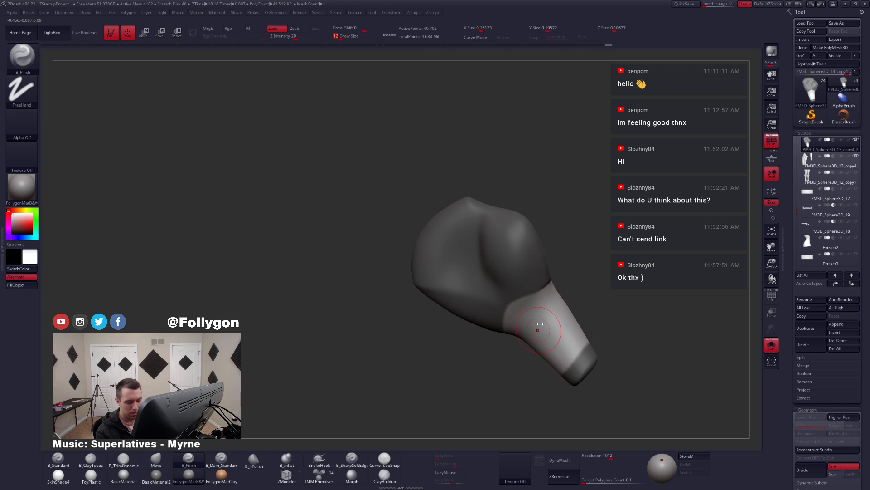
pyautogui.keyDown('alt'); pyautogui.moveTo(535, 313); pyautogui.dragTo(539, 341, button='right'); pyautogui.keyUp('alt')
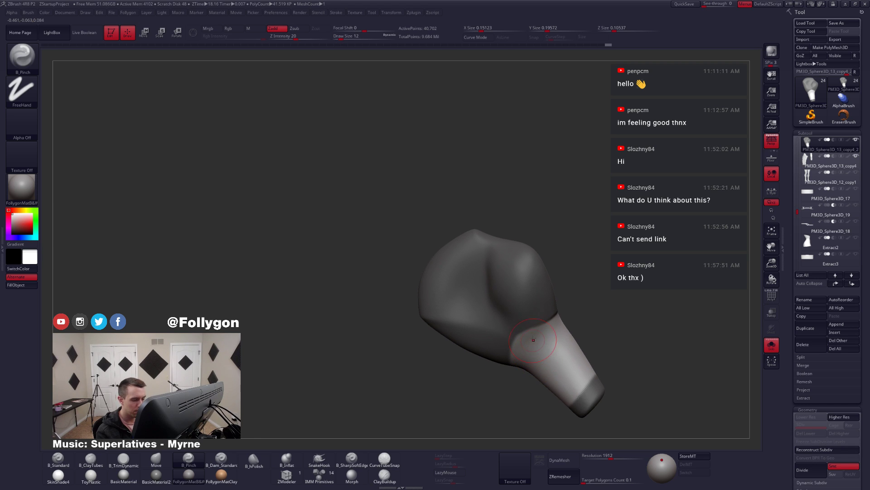
pyautogui.keyDown('ctrl'); pyautogui.moveTo(537, 350); pyautogui.dragTo(473, 355); pyautogui.keyUp('ctrl')
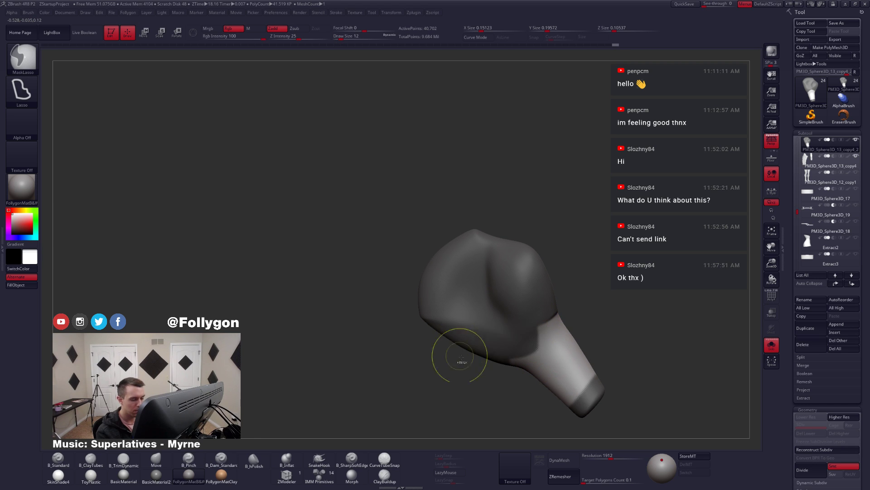
# - Refine the transition between wrist and thumb mound with the Pinch brush at draw size 8 and clear the mask
pyautogui.moveTo(517, 345)
pyautogui.mouseDown(button='right')
pyautogui.moveTo(565, 319)
pyautogui.moveTo(562, 330)
pyautogui.moveTo(573, 326)
pyautogui.moveTo(557, 325)
pyautogui.mouseUp(button='right')
pyautogui.press('space')
pyautogui.moveTo(558, 325); pyautogui.dragTo(550, 325)
pyautogui.moveTo(550, 325)
pyautogui.mouseDown(button='right')
pyautogui.moveTo(579, 311)
pyautogui.moveTo(568, 341)
pyautogui.moveTo(531, 365)
pyautogui.moveTo(561, 335)
pyautogui.moveTo(582, 335)
pyautogui.moveTo(550, 339)
pyautogui.moveTo(582, 335)
pyautogui.mouseUp(button='right')
pyautogui.press('shift')
pyautogui.rightClick(556, 325)
pyautogui.rightClick(574, 334)
pyautogui.moveTo(574, 333); pyautogui.dragTo(571, 334)
pyautogui.hotkey('alt', 's')
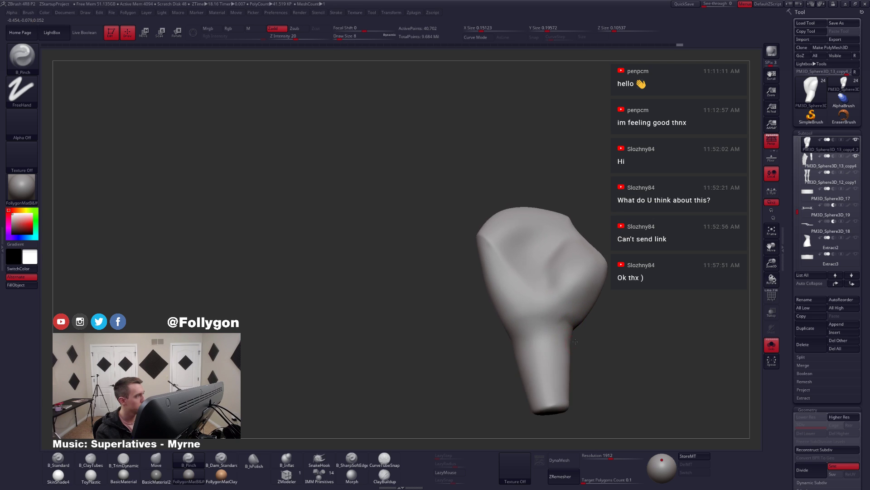
# - Turn on LazyMouse and pinch along the thumb mound's crease, reducing the draw size to 7 and 6
pyautogui.moveTo(572, 338)
pyautogui.mouseDown(button='right')
pyautogui.moveTo(575, 310)
pyautogui.moveTo(586, 336)
pyautogui.moveTo(576, 325)
pyautogui.mouseUp(button='right')
pyautogui.rightClick(576, 324)
pyautogui.moveTo(576, 324); pyautogui.dragTo(574, 324)
pyautogui.moveTo(572, 313); pyautogui.dragTo(561, 325, button='right')
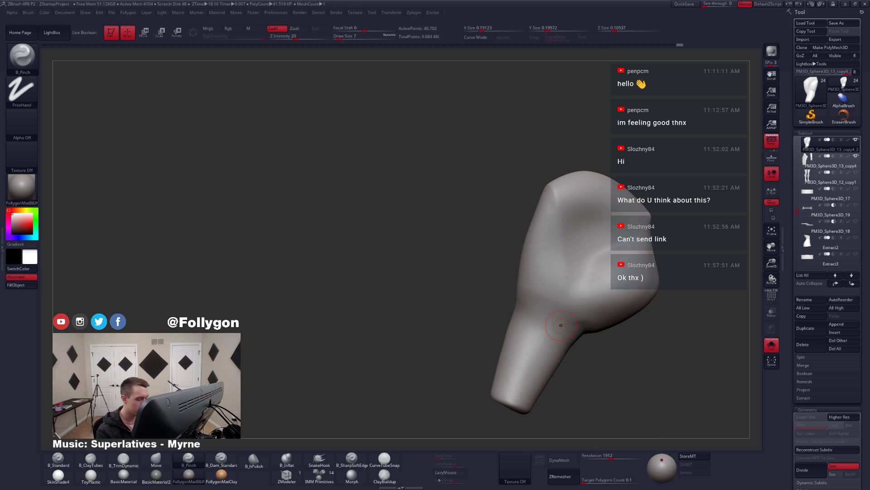
pyautogui.press('l')
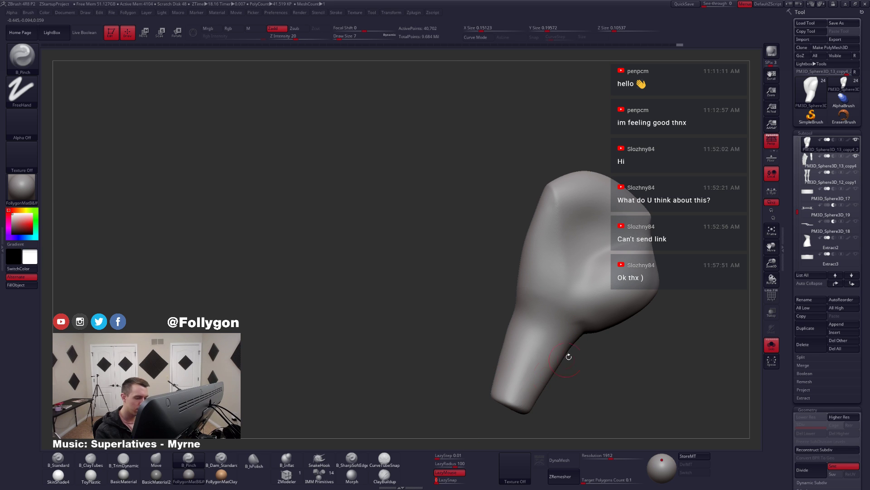
pyautogui.rightClick(577, 321)
pyautogui.press('[')
pyautogui.moveTo(588, 256); pyautogui.dragTo(569, 295)
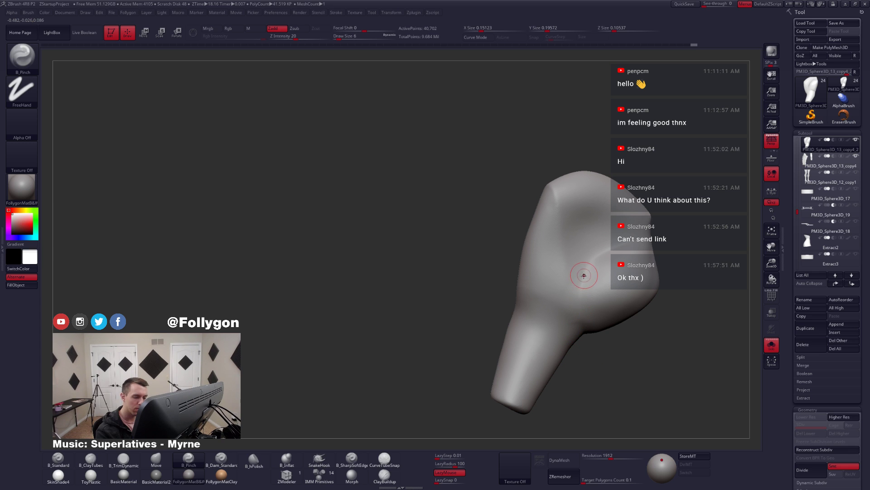
pyautogui.moveTo(588, 362); pyautogui.dragTo(592, 318)
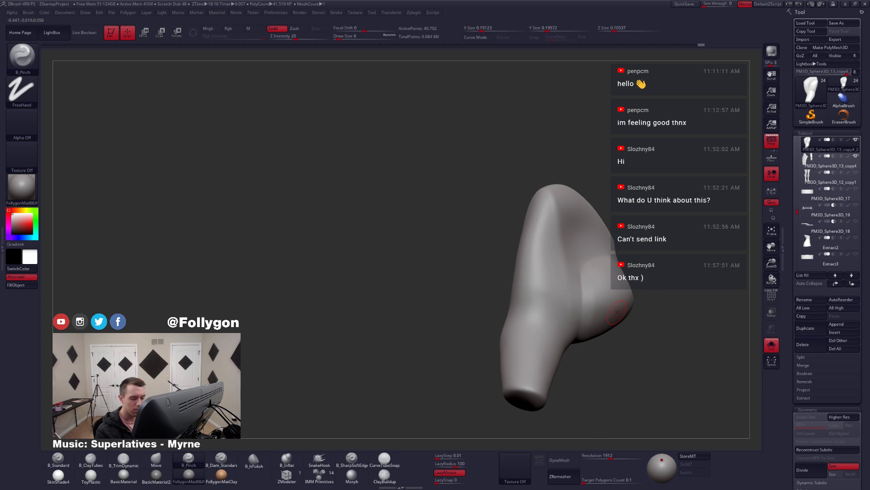
# - Remesh the palm with DynaMesh at resolution 3464 and pinch the crease between the thumb mound and the palm
pyautogui.click(633, 456)
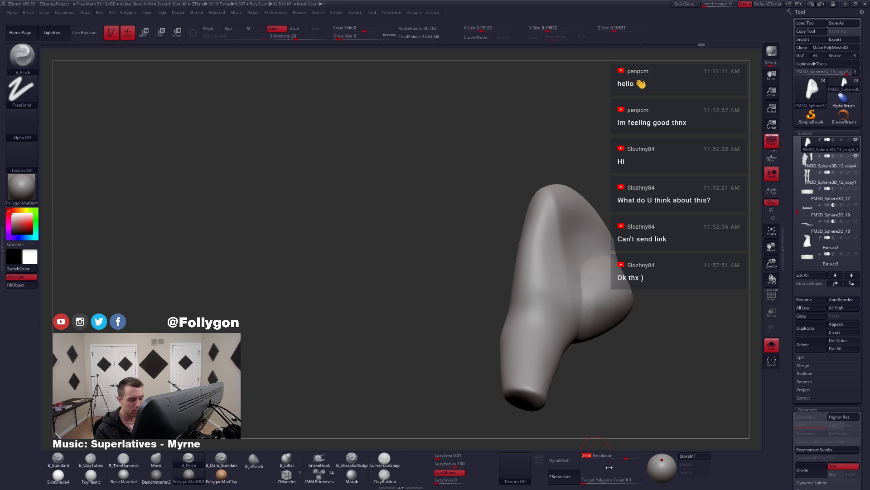
pyautogui.click(569, 460)
pyautogui.moveTo(585, 269); pyautogui.dragTo(575, 306)
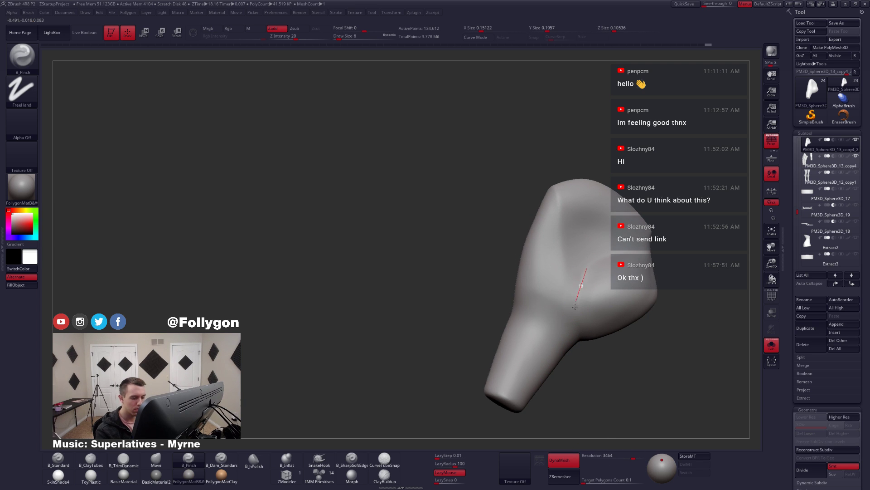
pyautogui.moveTo(583, 373); pyautogui.dragTo(583, 375)
pyautogui.moveTo(584, 277); pyautogui.dragTo(582, 363)
pyautogui.moveTo(586, 376)
pyautogui.mouseDown()
pyautogui.moveTo(621, 356)
pyautogui.moveTo(587, 353)
pyautogui.mouseUp()
# - Adjust the thumb mound's profile near the wrist with the Move brush at draw sizes 16 and 12
pyautogui.press('4')
pyautogui.press('space')
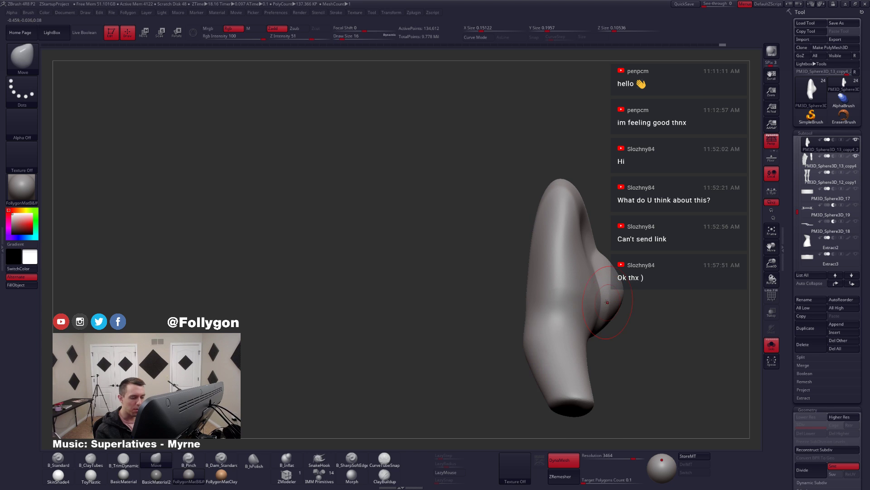
pyautogui.moveTo(602, 297)
pyautogui.mouseDown()
pyautogui.moveTo(593, 355)
pyautogui.moveTo(604, 313)
pyautogui.moveTo(581, 318)
pyautogui.mouseUp()
pyautogui.press('space')
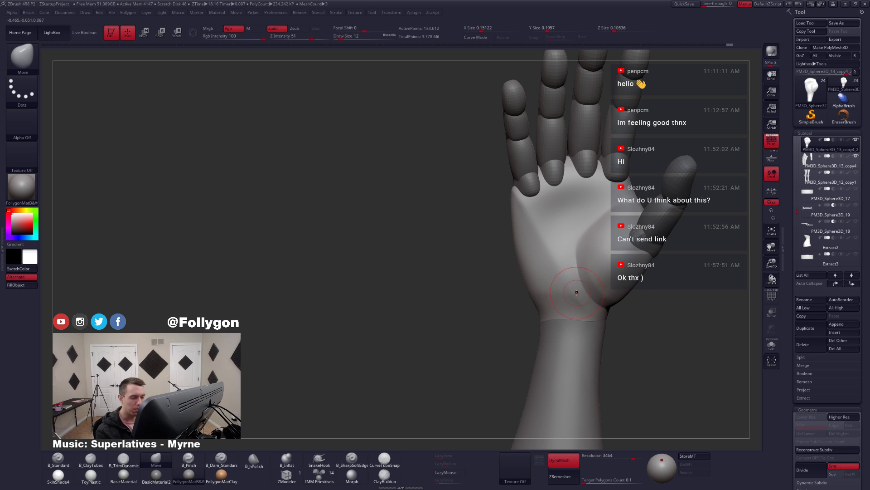
# - Refine the palm around the thumb mound's crease with TrimDynamic and smoothing, reducing the draw size to 6
pyautogui.press('b')
pyautogui.press('t')
pyautogui.press('d')
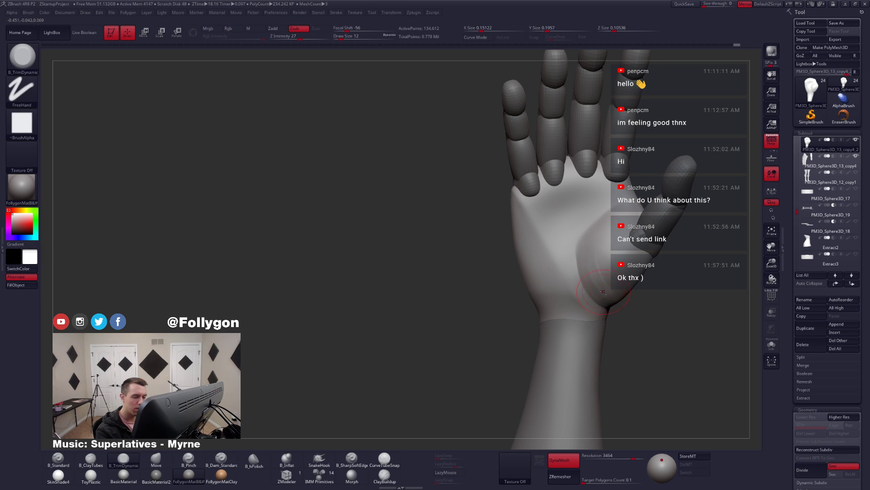
pyautogui.press('shift')
pyautogui.keyDown('alt'); pyautogui.moveTo(585, 278); pyautogui.dragTo(588, 318, button='right'); pyautogui.keyUp('alt')
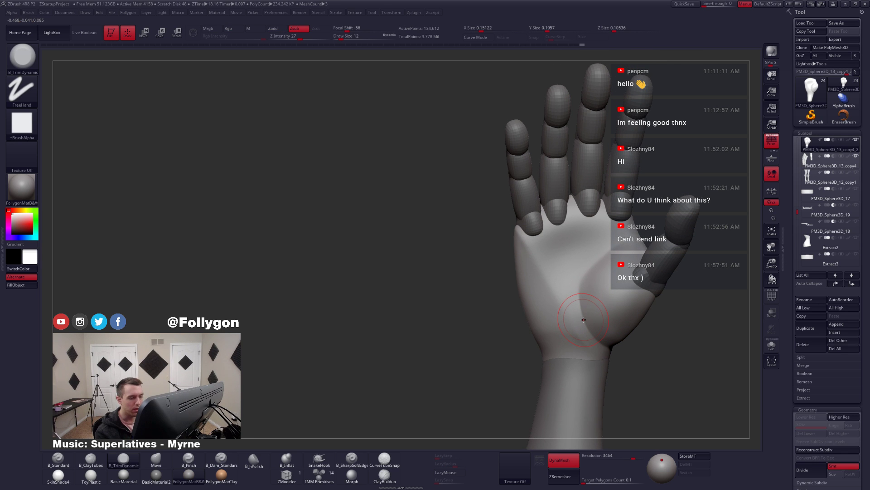
pyautogui.keyDown('alt'); pyautogui.moveTo(582, 285); pyautogui.dragTo(567, 316, button='right'); pyautogui.keyUp('alt')
pyautogui.press('s')
pyautogui.moveTo(558, 292); pyautogui.dragTo(552, 294)
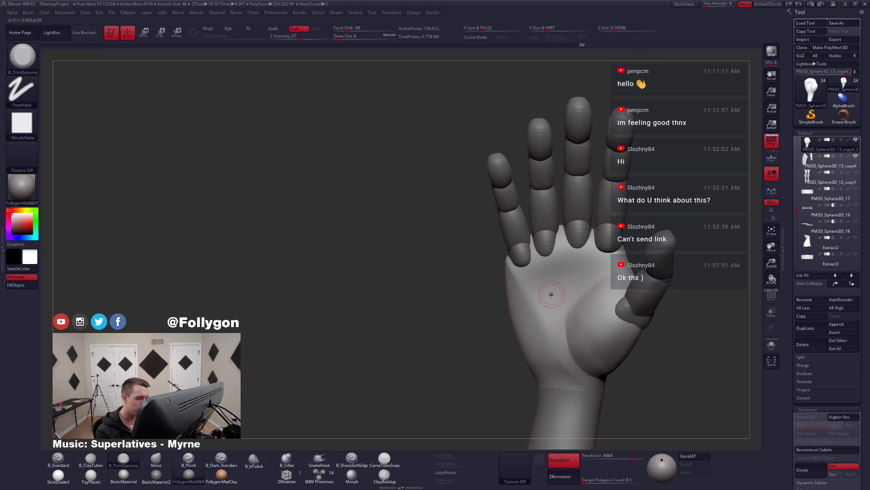
# - Carve the upper palm crease below the fingers with the SharpSoftEdge brush at draw size 6 with LazyMouse on
pyautogui.click(352, 459)
pyautogui.hotkey('alt', 's')
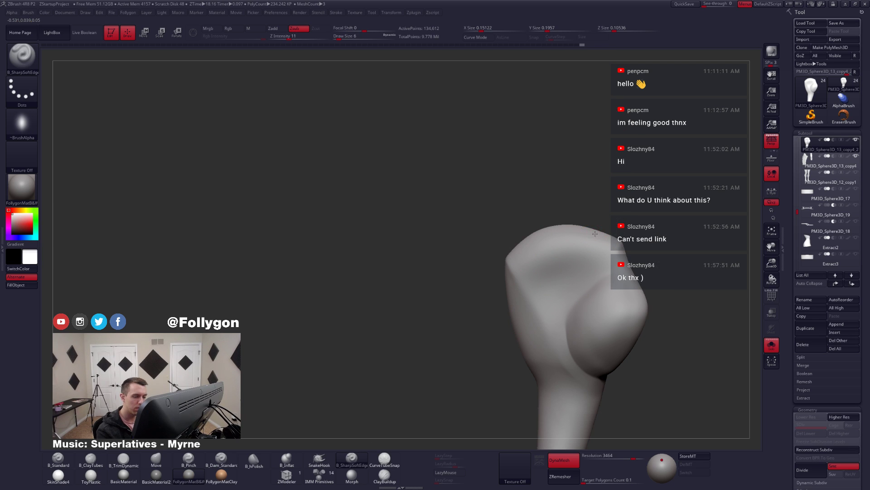
pyautogui.click(580, 263)
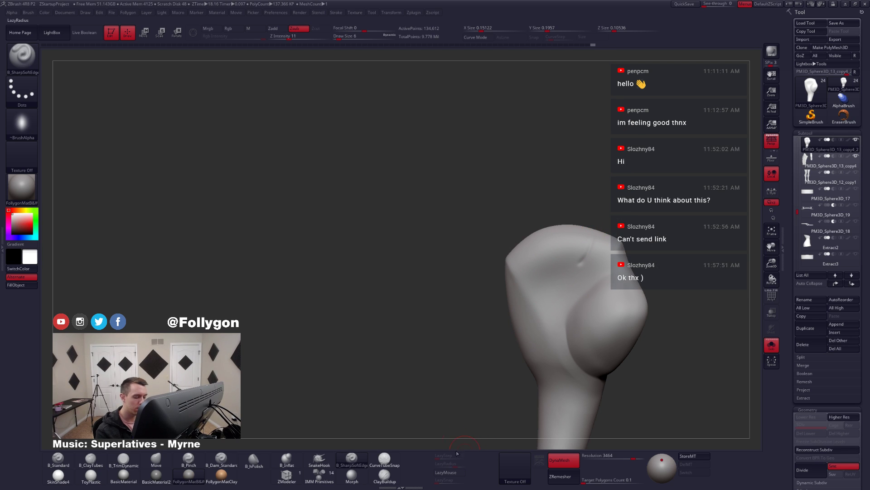
pyautogui.click(446, 472)
pyautogui.hotkey('alt', 's')
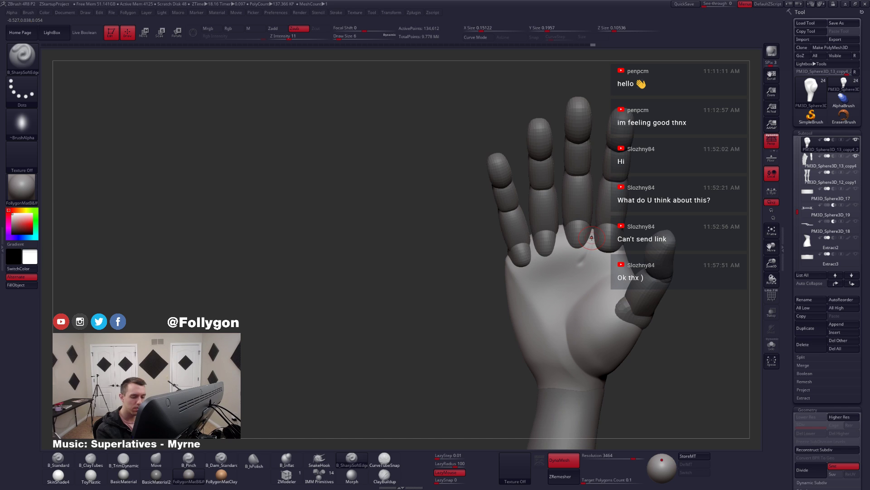
pyautogui.moveTo(522, 282)
pyautogui.mouseDown()
pyautogui.moveTo(583, 258)
pyautogui.moveTo(597, 194)
pyautogui.mouseUp()
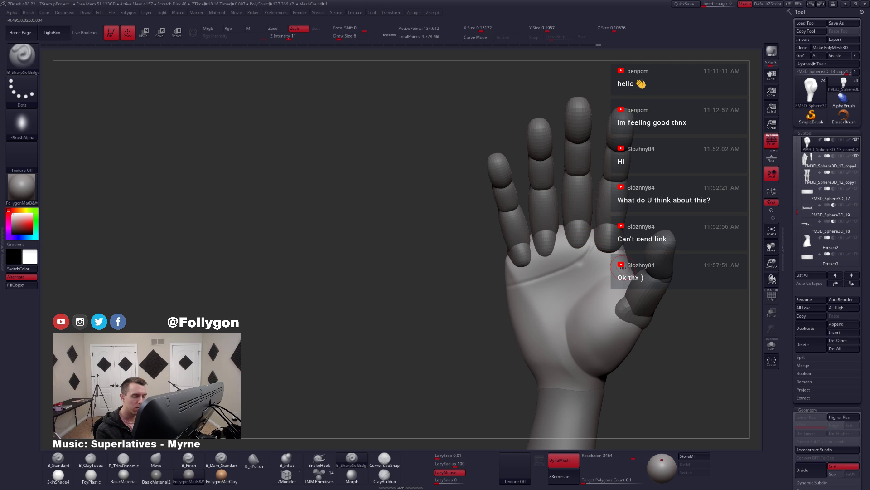
# - Carve a second crease across the middle of the palm and refine the upper one, checking them with the fingers shown
pyautogui.hotkey('alt', 's')
pyautogui.hotkey('alt', 's')
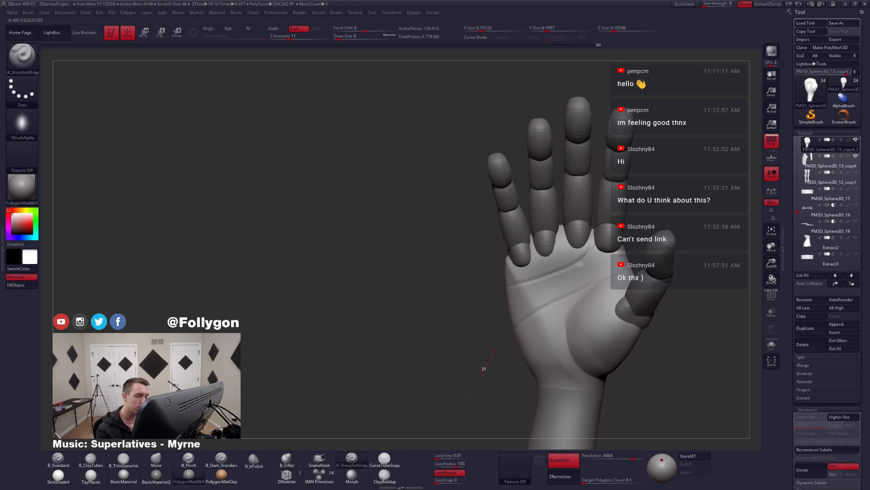
pyautogui.hotkey('alt', 's')
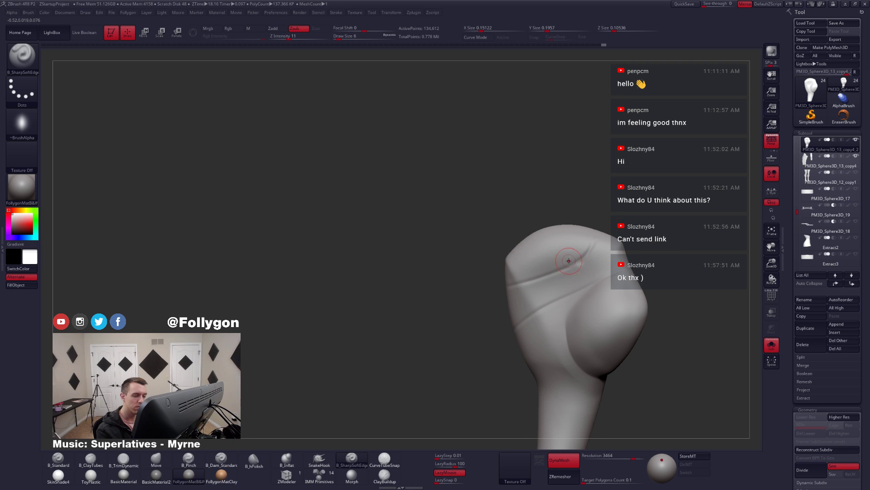
pyautogui.moveTo(586, 252)
pyautogui.keyDown('ctrl'); pyautogui.mouseDown()
pyautogui.moveTo(496, 276)
pyautogui.moveTo(573, 177)
pyautogui.moveTo(562, 285)
pyautogui.mouseUp(); pyautogui.keyUp('ctrl')
pyautogui.hotkey('alt', 's')
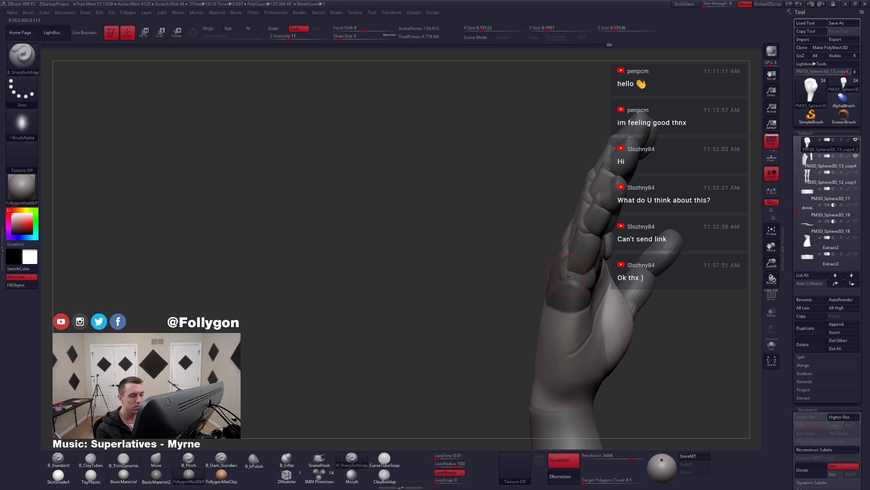
# - Mask the pad of the palm just below the fingers and invert the mask so only that pad is editable
pyautogui.hotkey('alt', 's')
pyautogui.moveTo(590, 233)
pyautogui.keyDown('ctrl'); pyautogui.mouseDown()
pyautogui.moveTo(566, 317)
pyautogui.moveTo(533, 222)
pyautogui.moveTo(562, 217)
pyautogui.mouseUp(); pyautogui.keyUp('ctrl')
pyautogui.moveTo(600, 194); pyautogui.dragTo(599, 275)
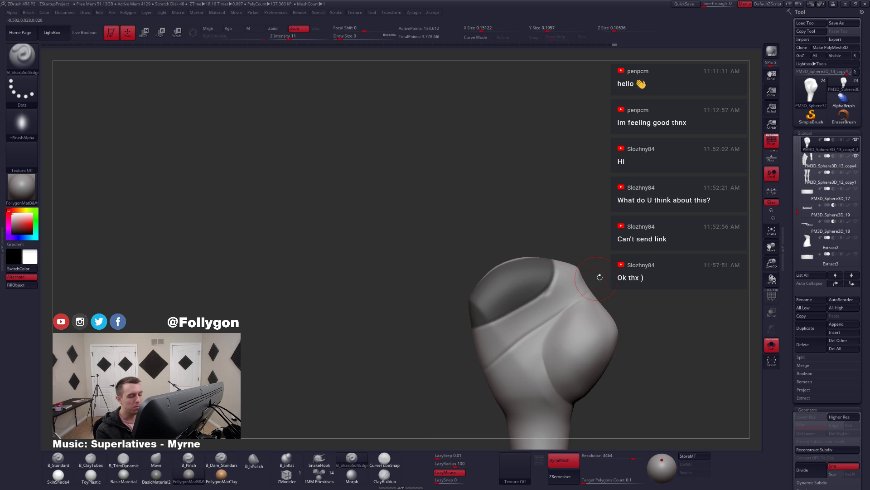
pyautogui.keyDown('ctrl'); pyautogui.click(598, 277); pyautogui.keyUp('ctrl')
# - Build up the pad below the fingers with the ClayTubes brush at draw size 12
pyautogui.press('b')
pyautogui.press('c')
pyautogui.press('t')
pyautogui.moveTo(526, 281)
pyautogui.mouseDown()
pyautogui.moveTo(545, 275)
pyautogui.moveTo(535, 278)
pyautogui.mouseUp()
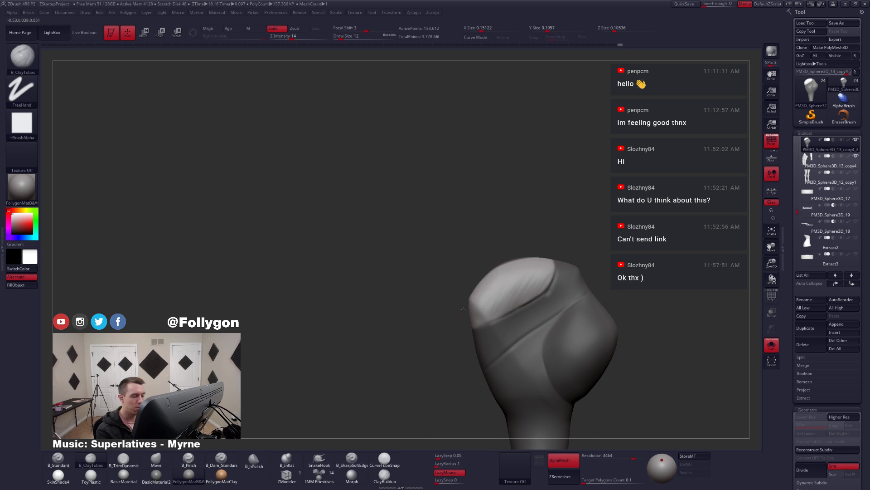
pyautogui.moveTo(513, 293); pyautogui.dragTo(495, 317)
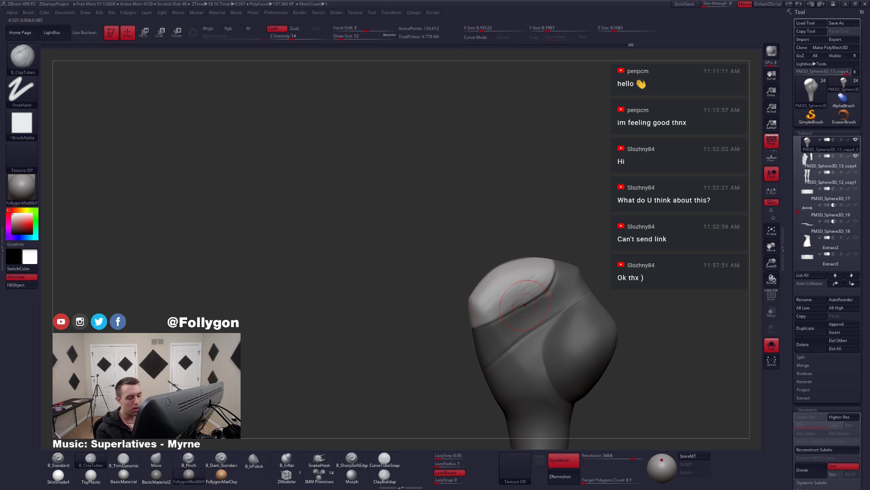
pyautogui.hotkey('alt', 's')
# - Smooth the built-up pad below the fingers, checking its form with the fingers shown and hidden
pyautogui.moveTo(531, 276); pyautogui.dragTo(509, 293, button='right')
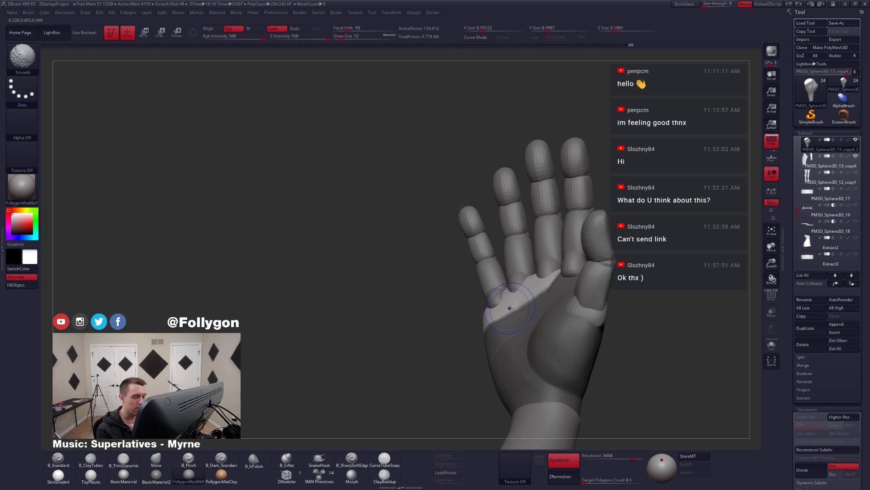
pyautogui.keyDown('shift'); pyautogui.moveTo(509, 307); pyautogui.dragTo(538, 290); pyautogui.keyUp('shift')
pyautogui.moveTo(523, 331); pyautogui.dragTo(524, 285, button='right')
pyautogui.hotkey('shift', 's')
pyautogui.moveTo(534, 290)
pyautogui.mouseDown()
pyautogui.moveTo(557, 273)
pyautogui.moveTo(532, 282)
pyautogui.mouseUp()
pyautogui.press('shift')
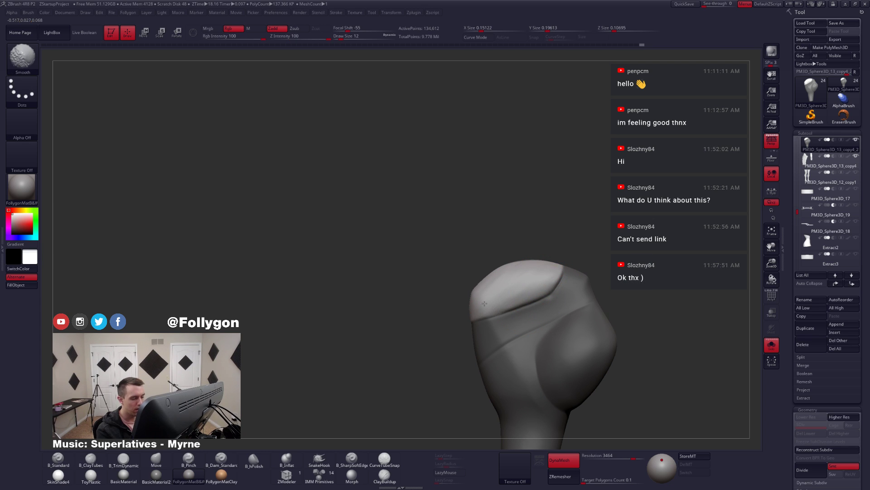
pyautogui.hotkey('shift', 's')
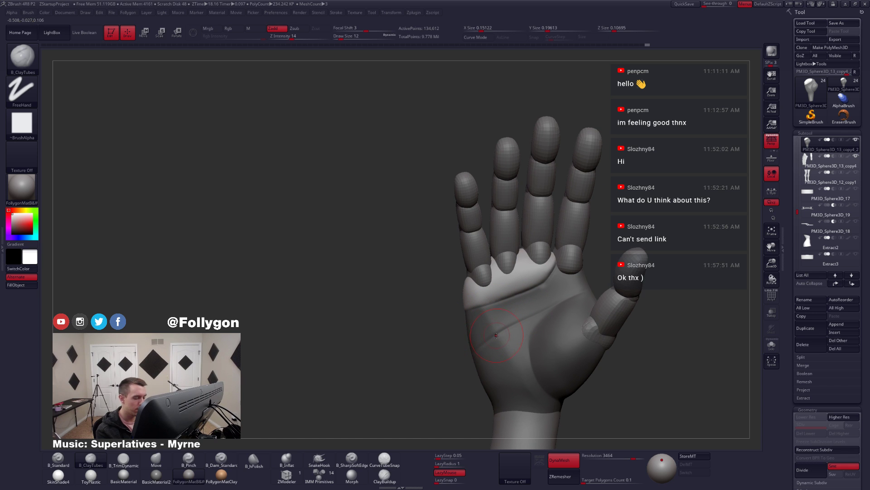
# - Invert the mask and extend it over the lower palm, leaving the band between the two creases editable
pyautogui.keyDown('ctrl'); pyautogui.click(456, 348); pyautogui.keyUp('ctrl')
pyautogui.keyDown('alt'); pyautogui.moveTo(456, 348); pyautogui.dragTo(462, 326); pyautogui.keyUp('alt')
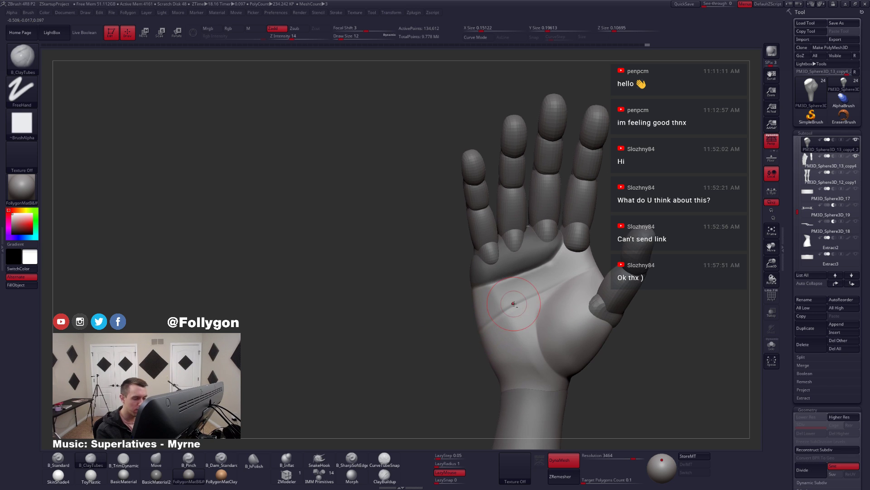
pyautogui.hotkey('shift', 's')
pyautogui.moveTo(600, 268)
pyautogui.keyDown('ctrl'); pyautogui.mouseDown()
pyautogui.moveTo(661, 336)
pyautogui.moveTo(580, 408)
pyautogui.moveTo(449, 363)
pyautogui.moveTo(497, 312)
pyautogui.mouseUp(); pyautogui.keyUp('ctrl')
pyautogui.keyDown('ctrl'); pyautogui.moveTo(497, 312); pyautogui.dragTo(500, 286, button='right'); pyautogui.keyUp('ctrl')
pyautogui.moveTo(471, 337)
pyautogui.keyDown('ctrl'); pyautogui.mouseDown()
pyautogui.moveTo(535, 444)
pyautogui.moveTo(589, 337)
pyautogui.mouseUp(); pyautogui.keyUp('ctrl')
pyautogui.keyDown('ctrl'); pyautogui.moveTo(535, 277); pyautogui.dragTo(534, 254, button='right'); pyautogui.keyUp('ctrl')
# - Build up the band between the two palm creases with the ClayTubes brush at draw size 12
pyautogui.moveTo(564, 241)
pyautogui.mouseDown()
pyautogui.moveTo(557, 234)
pyautogui.moveTo(548, 242)
pyautogui.moveTo(558, 253)
pyautogui.moveTo(548, 267)
pyautogui.moveTo(460, 285)
pyautogui.mouseUp()
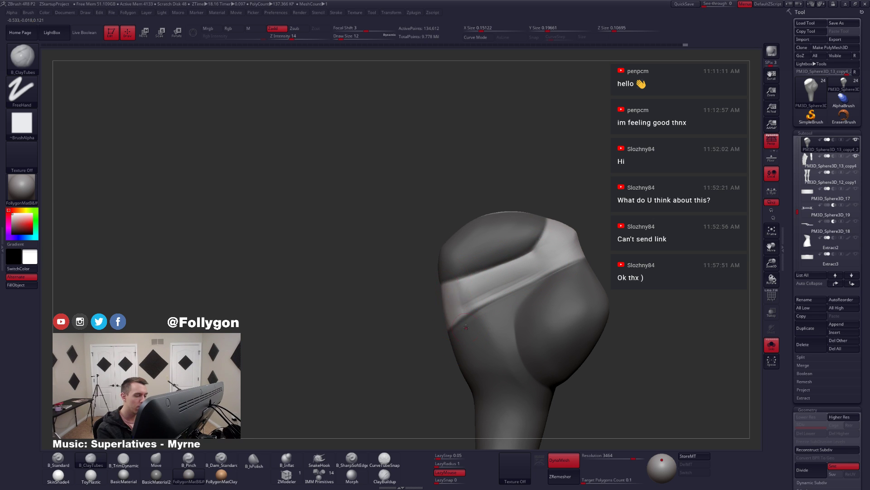
pyautogui.moveTo(466, 326)
pyautogui.mouseDown()
pyautogui.moveTo(490, 285)
pyautogui.moveTo(571, 269)
pyautogui.mouseUp()
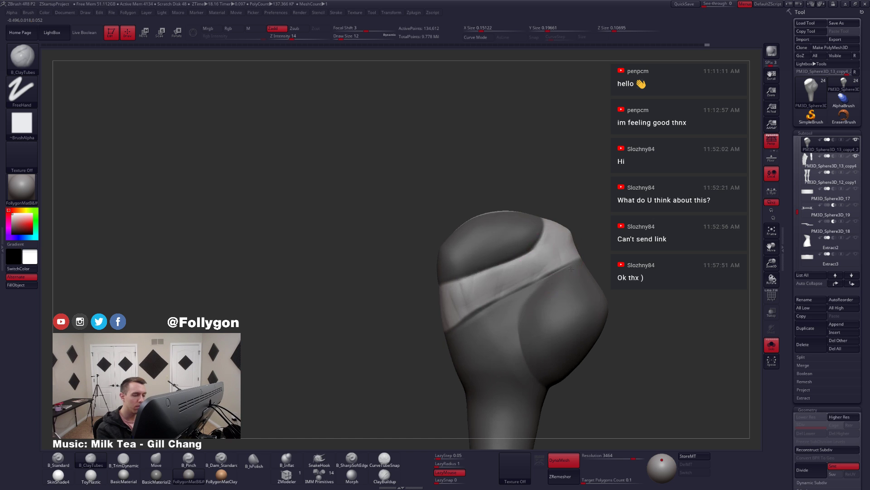
pyautogui.moveTo(571, 269)
pyautogui.mouseDown(button='right')
pyautogui.moveTo(580, 263)
pyautogui.moveTo(551, 294)
pyautogui.moveTo(540, 260)
pyautogui.mouseUp(button='right')
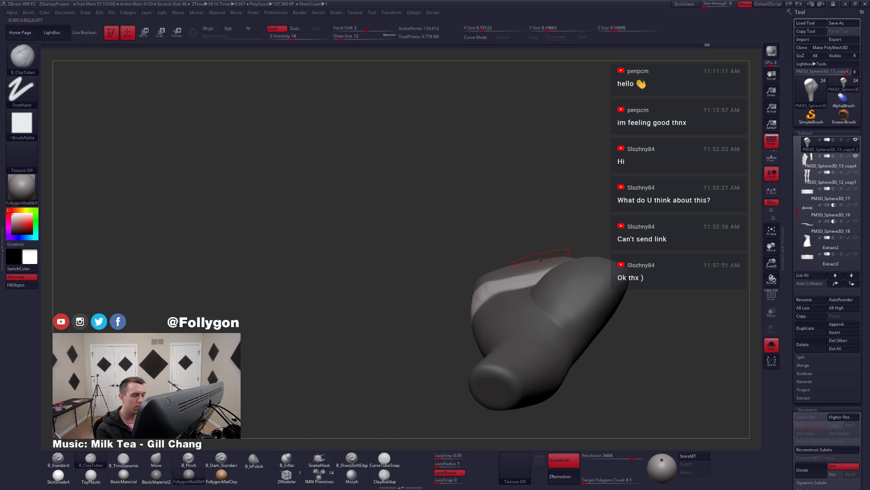
pyautogui.moveTo(540, 260); pyautogui.dragTo(499, 302)
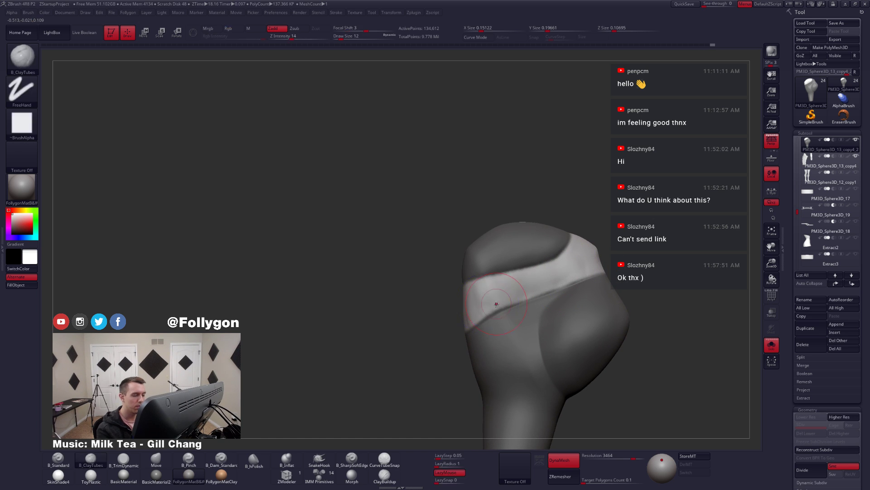
pyautogui.moveTo(497, 305); pyautogui.dragTo(497, 304, button='right')
# - Clear the mask and tighten both palm creases with the Pinch brush at draw size 4
pyautogui.keyDown('ctrl'); pyautogui.click(647, 252); pyautogui.keyUp('ctrl')
pyautogui.press('5')
pyautogui.press('space')
pyautogui.moveTo(575, 252); pyautogui.dragTo(573, 251)
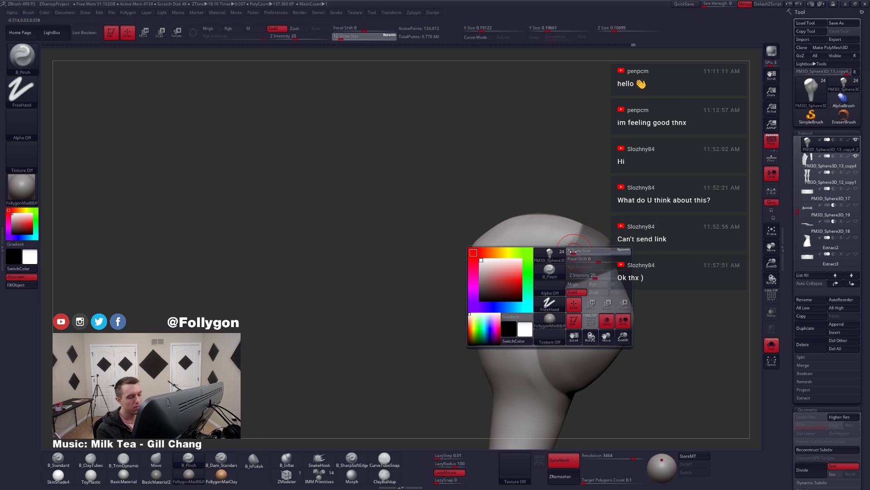
pyautogui.keyDown('ctrl'); pyautogui.moveTo(631, 217); pyautogui.dragTo(639, 223); pyautogui.keyUp('ctrl')
pyautogui.press('space')
pyautogui.moveTo(579, 232); pyautogui.dragTo(577, 231)
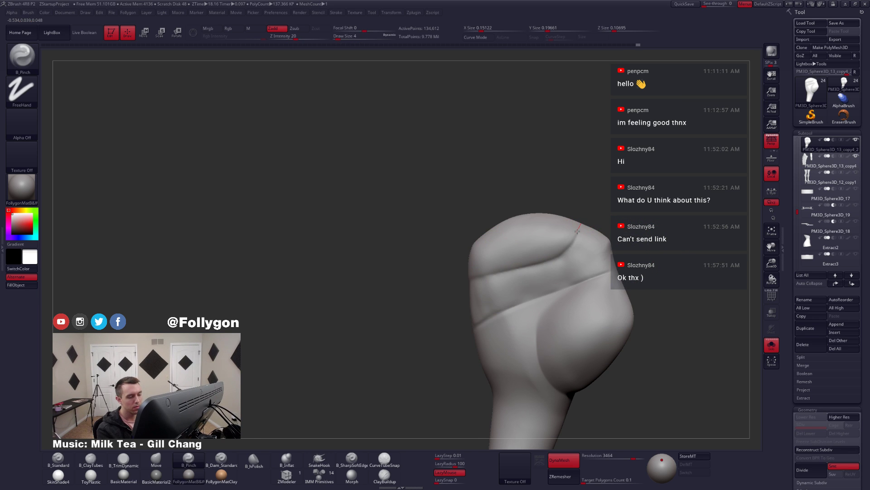
pyautogui.moveTo(546, 271); pyautogui.dragTo(459, 290)
pyautogui.moveTo(488, 294); pyautogui.dragTo(563, 288, button='right')
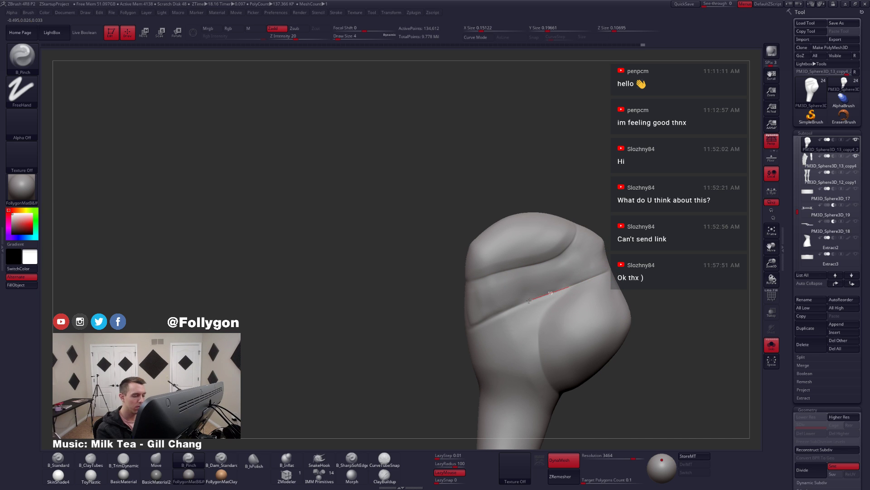
pyautogui.moveTo(529, 301); pyautogui.dragTo(471, 319)
pyautogui.moveTo(537, 259); pyautogui.dragTo(546, 254, button='right')
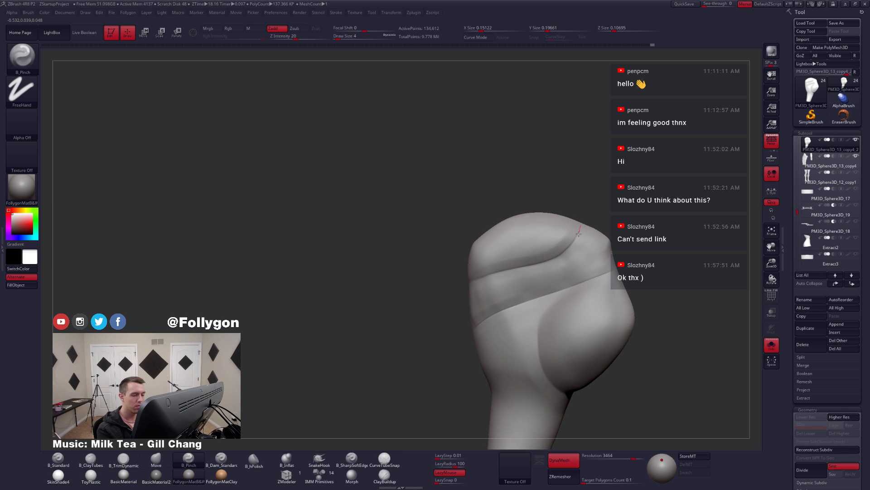
# - Isolate the fingers subtool, mask the fingers and reposition the thumb against the palm, then reselect the palm subtool
pyautogui.moveTo(434, 324)
pyautogui.mouseDown()
pyautogui.moveTo(520, 301)
pyautogui.moveTo(491, 301)
pyautogui.moveTo(497, 318)
pyautogui.moveTo(558, 312)
pyautogui.moveTo(619, 276)
pyautogui.moveTo(608, 302)
pyautogui.moveTo(592, 303)
pyautogui.moveTo(601, 300)
pyautogui.mouseUp()
pyautogui.press('space')
pyautogui.moveTo(601, 300)
pyautogui.mouseDown()
pyautogui.moveTo(603, 293)
pyautogui.moveTo(607, 301)
pyautogui.mouseUp()
pyautogui.press('space')
pyautogui.moveTo(594, 299); pyautogui.dragTo(602, 299, button='right')
pyautogui.keyDown('alt'); pyautogui.click(600, 298); pyautogui.keyUp('alt')
pyautogui.hotkey('alt', 's')
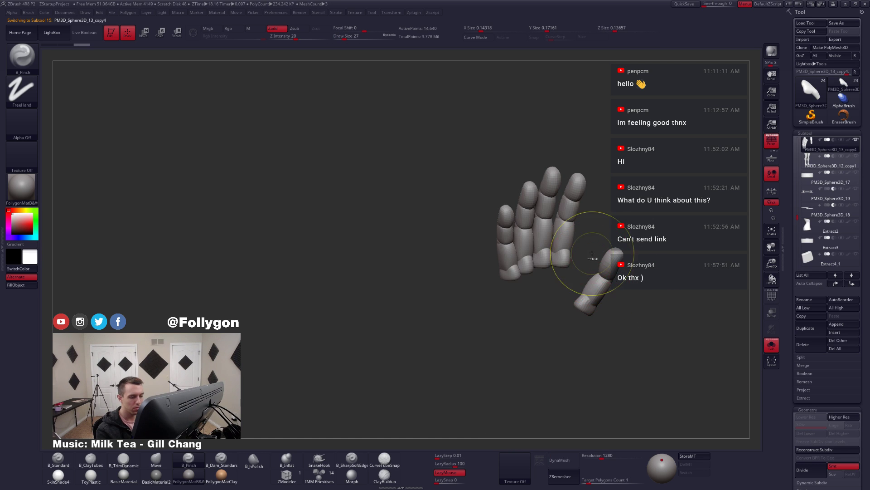
pyautogui.moveTo(589, 257)
pyautogui.keyDown('ctrl'); pyautogui.mouseDown()
pyautogui.moveTo(582, 352)
pyautogui.moveTo(642, 259)
pyautogui.mouseUp(); pyautogui.keyUp('ctrl')
pyautogui.keyDown('ctrl'); pyautogui.click(606, 184); pyautogui.keyUp('ctrl')
pyautogui.hotkey('alt', 's')
pyautogui.moveTo(591, 302)
pyautogui.mouseDown()
pyautogui.moveTo(641, 311)
pyautogui.moveTo(625, 304)
pyautogui.moveTo(577, 326)
pyautogui.moveTo(599, 340)
pyautogui.moveTo(627, 333)
pyautogui.moveTo(612, 332)
pyautogui.moveTo(622, 342)
pyautogui.moveTo(586, 323)
pyautogui.mouseUp()
pyautogui.press('w')
pyautogui.press('q')
pyautogui.hotkey('ctrl', 'shift')
pyautogui.keyDown('alt'); pyautogui.click(586, 330); pyautogui.keyUp('alt')
# - Carve a vertical crease down the centre of the palm with SharpSoftEdge at draw size 11 and smooth it out
pyautogui.press('space')
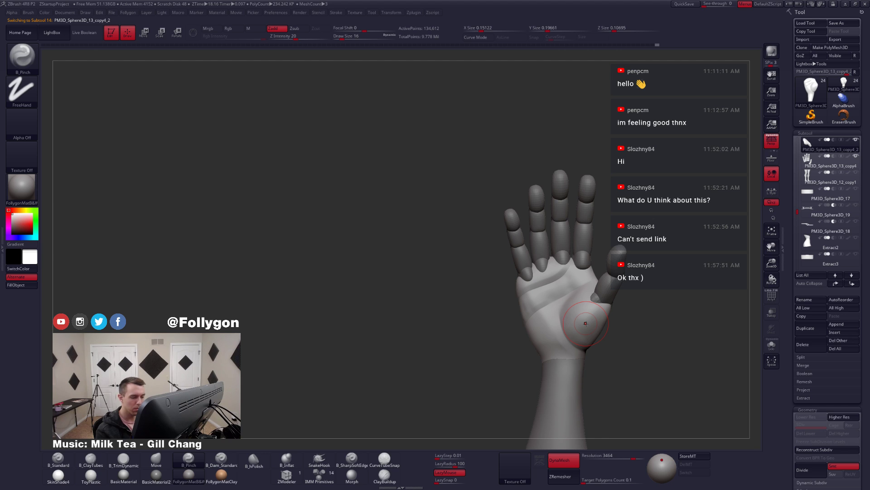
pyautogui.keyDown('ctrl'); pyautogui.moveTo(546, 317); pyautogui.dragTo(555, 325, button='right'); pyautogui.keyUp('ctrl')
pyautogui.press('space')
pyautogui.moveTo(556, 326); pyautogui.dragTo(550, 329)
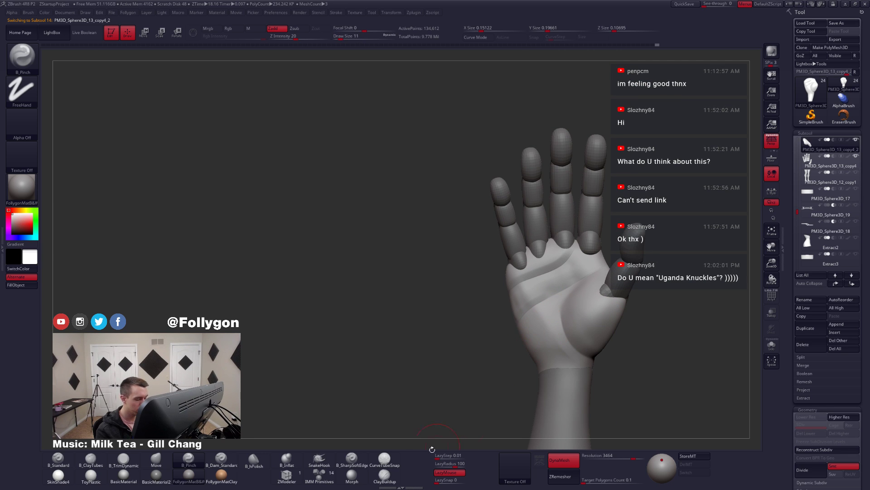
pyautogui.click(352, 458)
pyautogui.moveTo(441, 380)
pyautogui.mouseDown()
pyautogui.moveTo(542, 329)
pyautogui.moveTo(561, 332)
pyautogui.mouseUp()
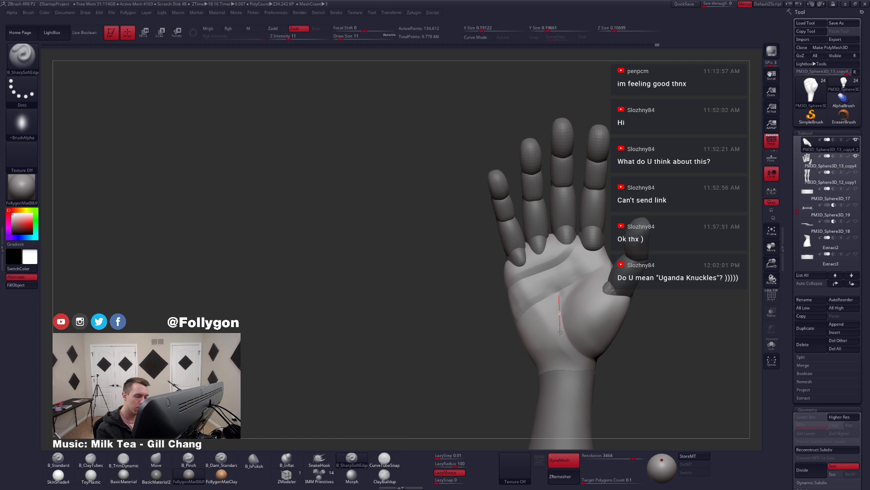
pyautogui.moveTo(555, 367); pyautogui.dragTo(478, 430)
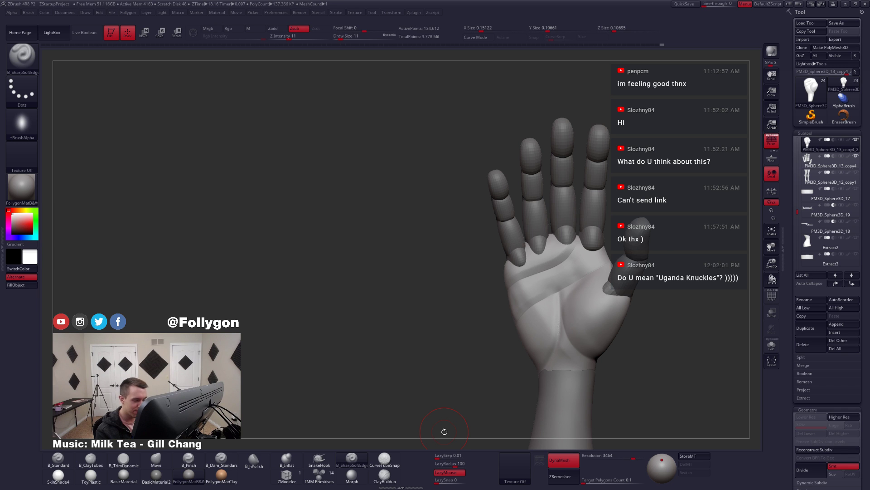
pyautogui.keyDown('ctrl'); pyautogui.moveTo(563, 318); pyautogui.dragTo(555, 358, button='right'); pyautogui.keyUp('ctrl')
pyautogui.keyDown('shift'); pyautogui.moveTo(561, 286); pyautogui.dragTo(556, 359); pyautogui.keyUp('shift')
pyautogui.keyDown('alt'); pyautogui.moveTo(556, 359); pyautogui.dragTo(563, 329, button='right'); pyautogui.keyUp('alt')
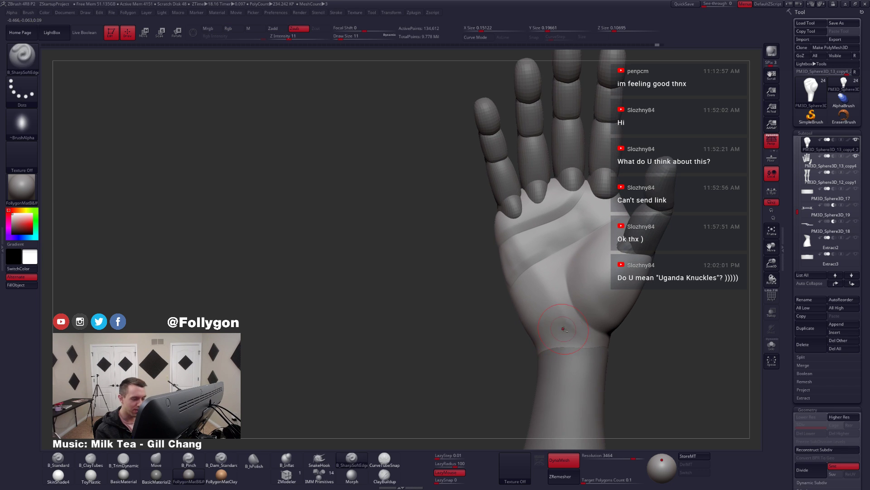
# - Build up the little-finger side of the palm's heel with the ClayTubes brush, raising the draw size from 11 to 18
pyautogui.press('space')
pyautogui.moveTo(564, 332); pyautogui.dragTo(562, 333)
pyautogui.moveTo(567, 342); pyautogui.dragTo(570, 336, button='right')
pyautogui.hotkey('alt', 's')
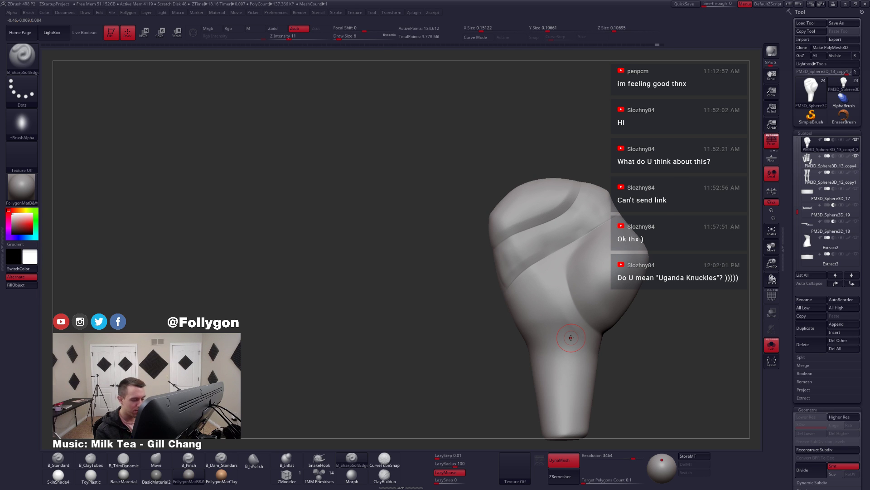
pyautogui.hotkey('alt', 's')
pyautogui.press('space')
pyautogui.moveTo(540, 340); pyautogui.dragTo(544, 340)
pyautogui.moveTo(546, 339); pyautogui.dragTo(527, 323, button='right')
pyautogui.press('2')
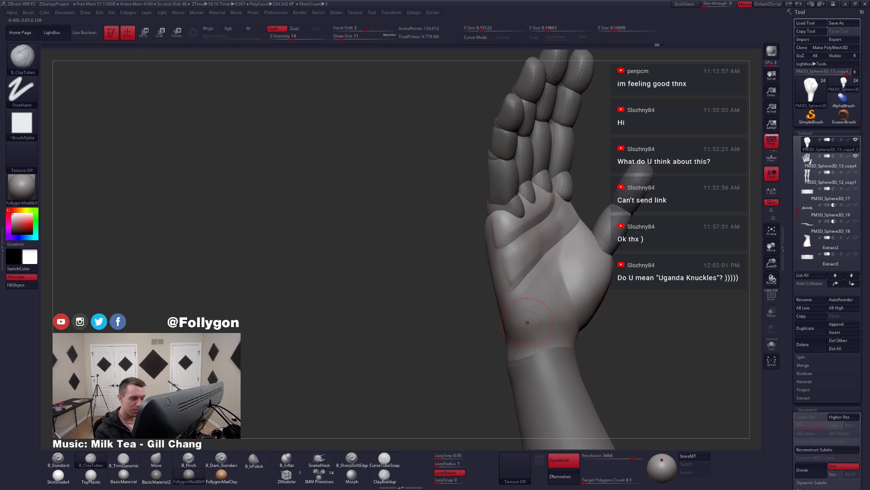
pyautogui.press('space')
pyautogui.moveTo(529, 323); pyautogui.dragTo(532, 324)
pyautogui.moveTo(533, 328)
pyautogui.mouseDown(button='right')
pyautogui.moveTo(550, 336)
pyautogui.moveTo(526, 330)
pyautogui.mouseUp(button='right')
pyautogui.press('space')
pyautogui.moveTo(526, 330); pyautogui.dragTo(531, 328)
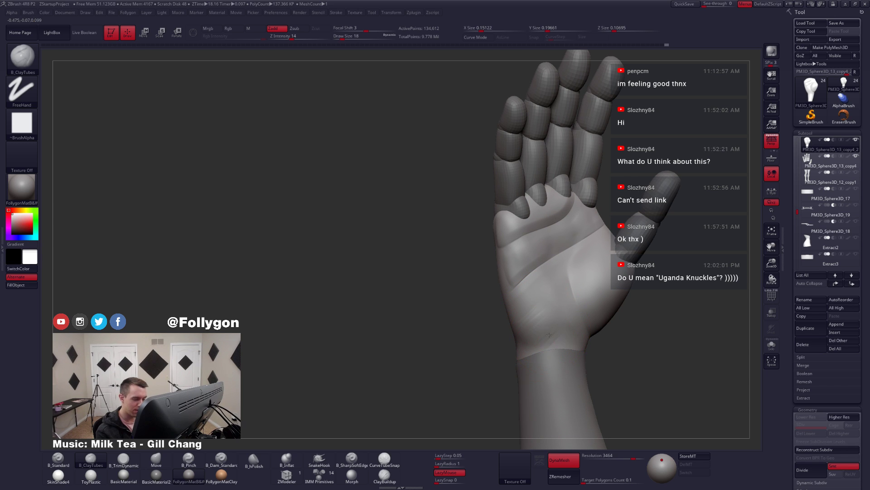
pyautogui.moveTo(534, 349)
pyautogui.mouseDown(button='right')
pyautogui.moveTo(556, 333)
pyautogui.moveTo(550, 322)
pyautogui.moveTo(513, 331)
pyautogui.moveTo(532, 300)
pyautogui.mouseUp(button='right')
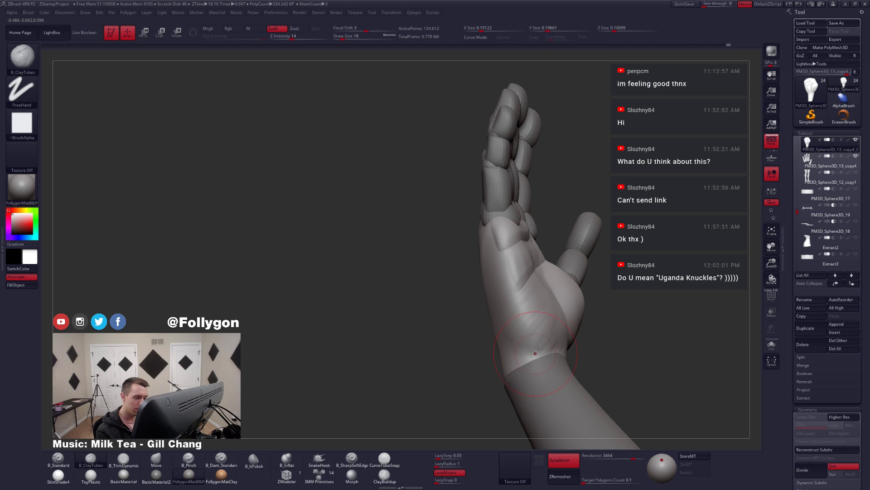
# - Flatten the added clay on the palm's heel with TrimDynamic at draw size 18 and smooth it into the wrist
pyautogui.hotkey('shift', 's')
pyautogui.press('3')
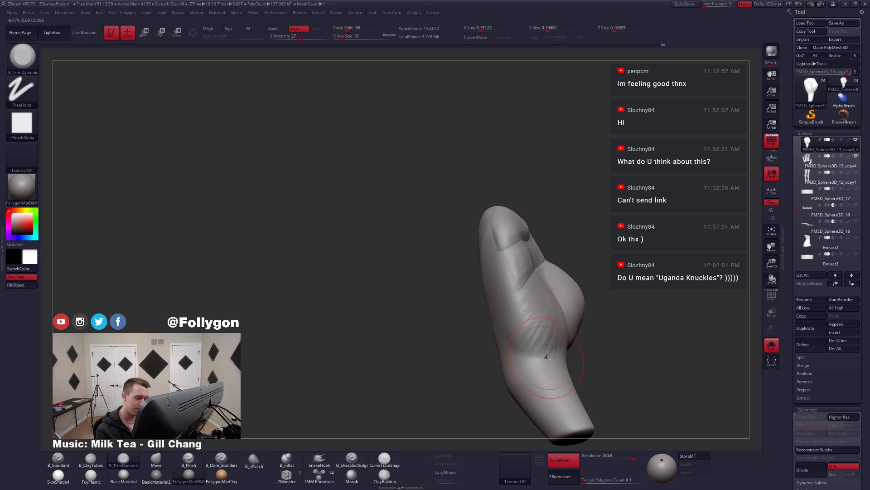
pyautogui.moveTo(550, 344); pyautogui.dragTo(530, 343, button='right')
pyautogui.hotkey('shift', 's')
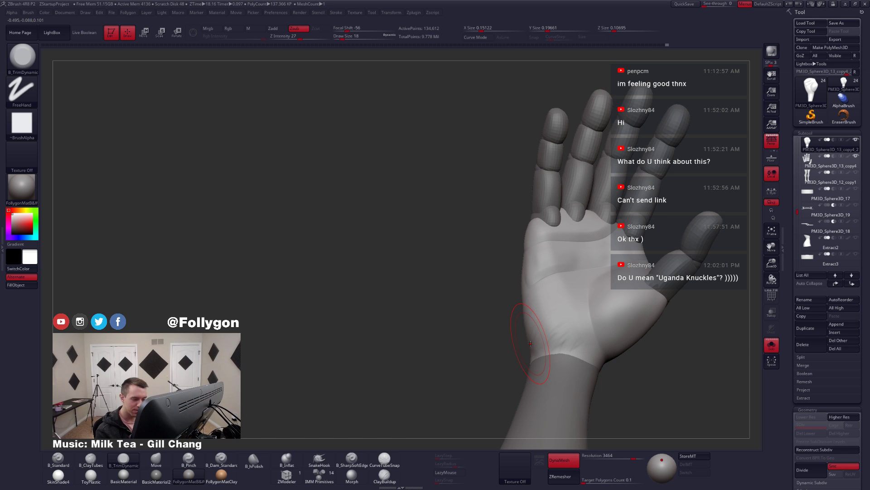
pyautogui.hotkey('shift', 's')
pyautogui.keyDown('shift'); pyautogui.moveTo(551, 346); pyautogui.dragTo(563, 358); pyautogui.keyUp('shift')
pyautogui.moveTo(563, 358); pyautogui.dragTo(526, 376, button='right')
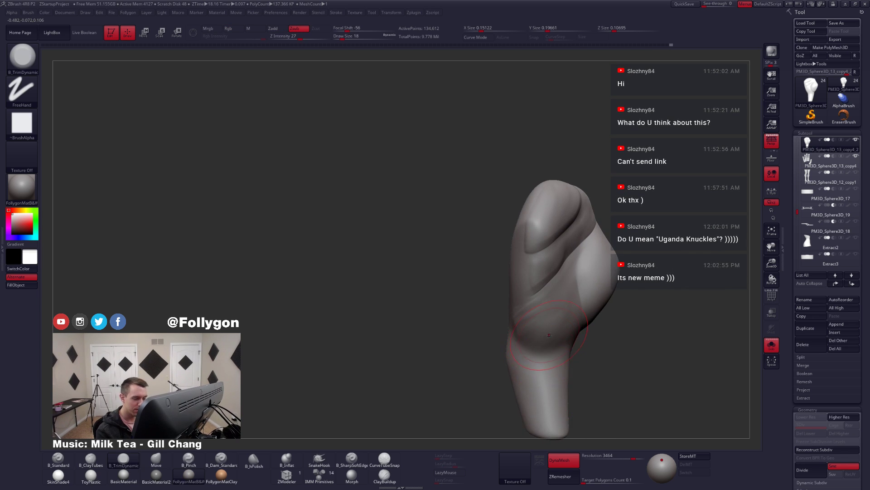
# - Refine the outer edge of the palm's heel and wrist with smoothing and TrimDynamic at draw sizes 13 and 7
pyautogui.press('space')
pyautogui.moveTo(523, 381); pyautogui.dragTo(520, 381)
pyautogui.moveTo(521, 344); pyautogui.dragTo(546, 317, button='right')
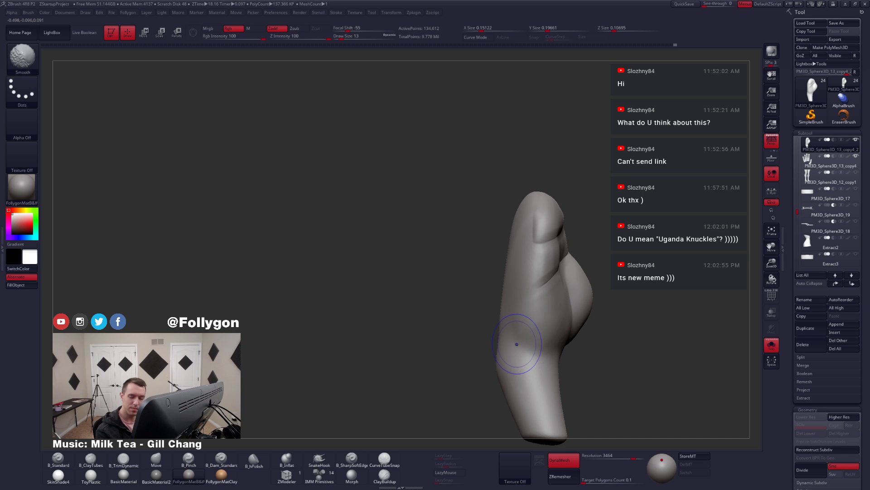
pyautogui.moveTo(520, 361); pyautogui.dragTo(549, 341, button='right')
pyautogui.press('space')
pyautogui.moveTo(549, 339); pyautogui.dragTo(554, 338)
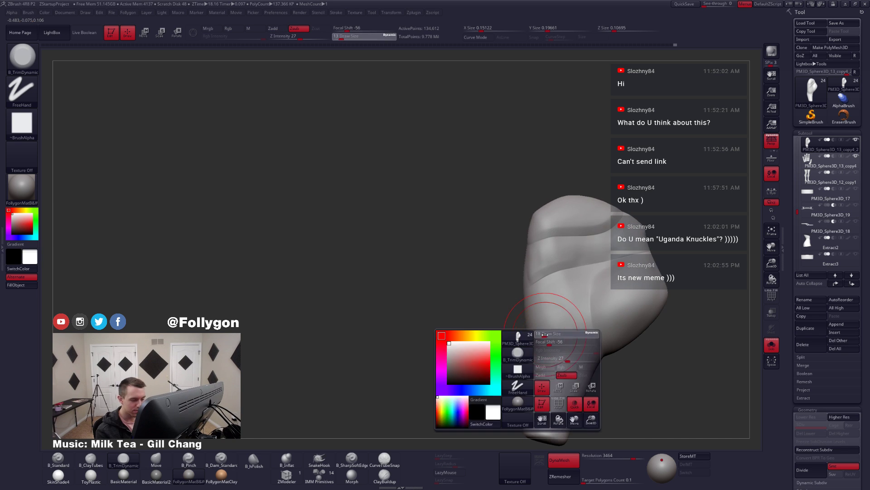
pyautogui.moveTo(554, 338); pyautogui.dragTo(548, 338, button='right')
pyautogui.press('space')
pyautogui.moveTo(563, 338); pyautogui.dragTo(557, 338)
pyautogui.moveTo(557, 338); pyautogui.dragTo(556, 326, button='right')
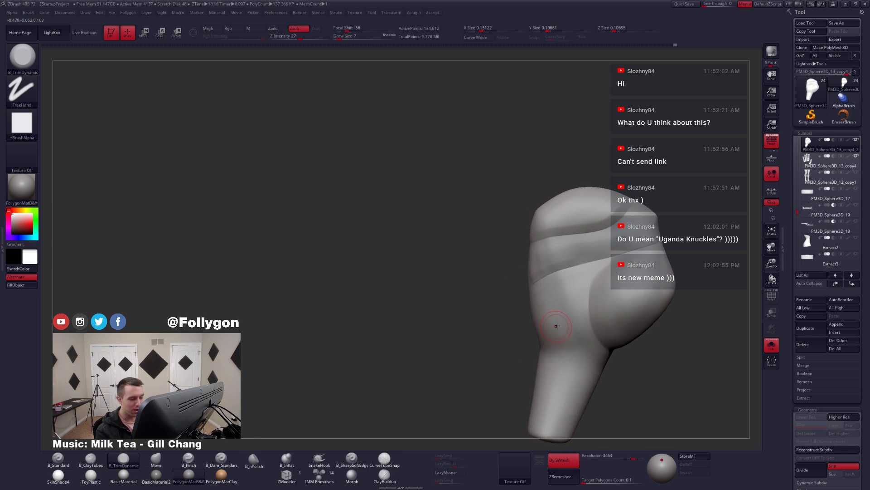
# - Trim the plane of the palm's heel beside the thumb mound with TrimDynamic at draw size 11
pyautogui.press('space')
pyautogui.moveTo(556, 327); pyautogui.dragTo(561, 325)
pyautogui.keyDown('alt'); pyautogui.moveTo(559, 301); pyautogui.dragTo(547, 318, button='right'); pyautogui.keyUp('alt')
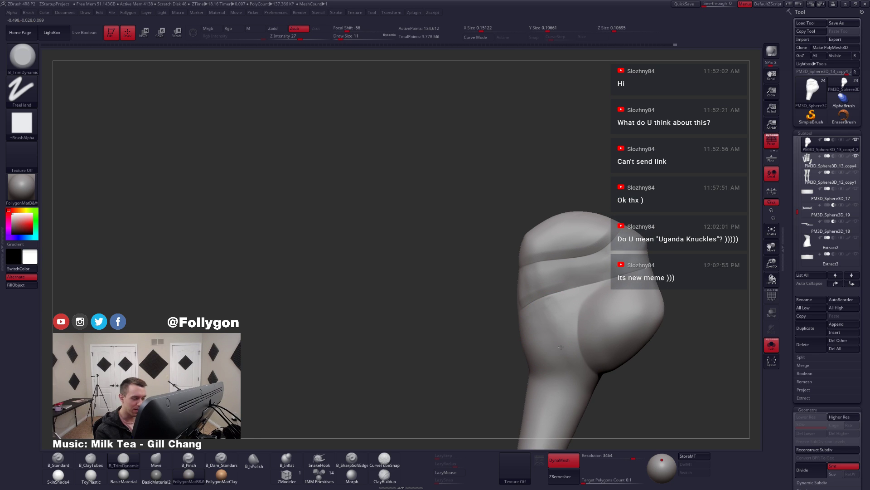
pyautogui.moveTo(561, 347)
pyautogui.mouseDown()
pyautogui.moveTo(563, 357)
pyautogui.moveTo(550, 318)
pyautogui.moveTo(547, 326)
pyautogui.mouseUp()
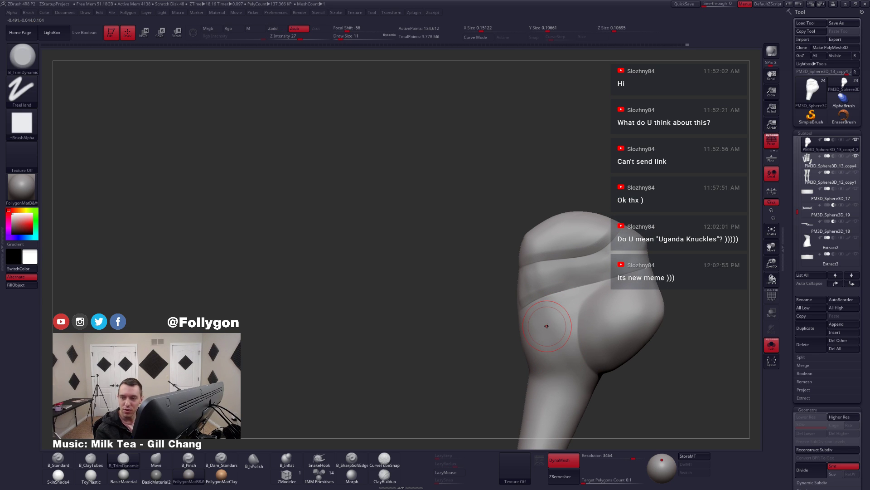
# - Flatten the band between the two palm creases with TrimDynamic at draw size 11 and smooth the stroke marks
pyautogui.moveTo(538, 358); pyautogui.dragTo(520, 331, button='right')
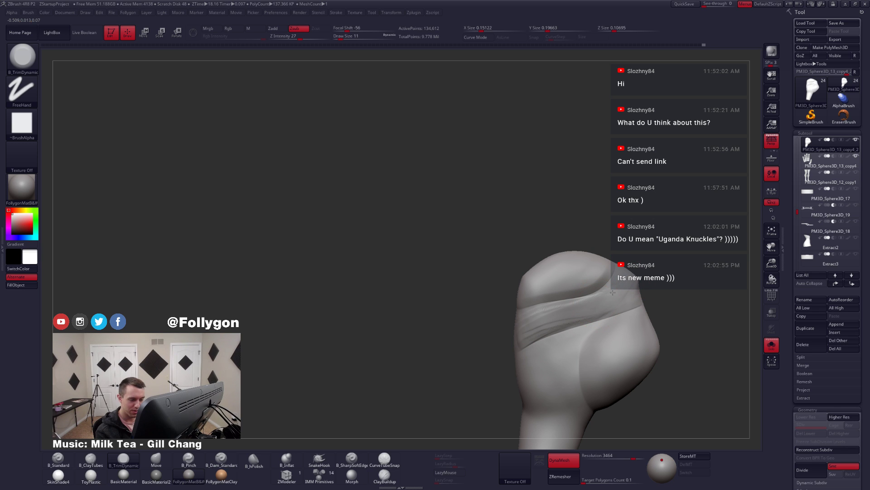
pyautogui.moveTo(594, 313); pyautogui.dragTo(544, 316, button='right')
pyautogui.press('shift')
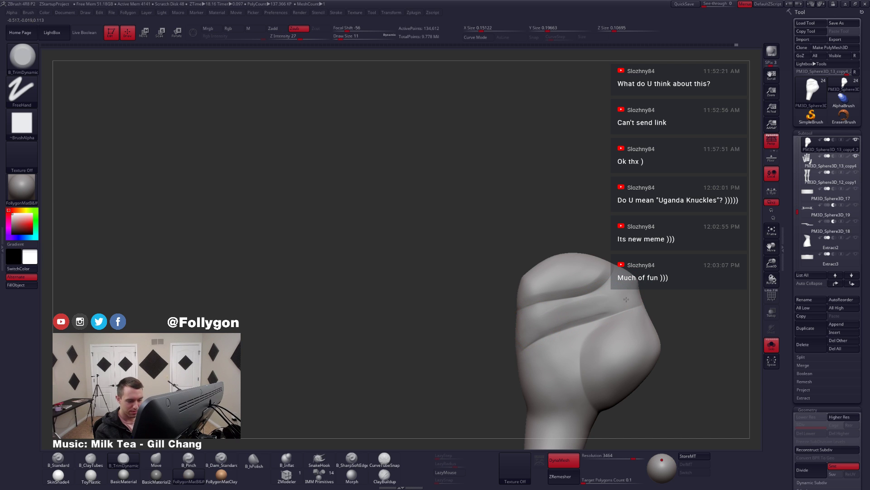
# - Lasso-mask the outer edge of the palm's heel and invert the mask so only that edge stays editable
pyautogui.press('shift')
pyautogui.moveTo(559, 334)
pyautogui.mouseDown(button='right')
pyautogui.moveTo(538, 347)
pyautogui.moveTo(579, 346)
pyautogui.moveTo(558, 345)
pyautogui.moveTo(564, 335)
pyautogui.moveTo(554, 335)
pyautogui.moveTo(584, 333)
pyautogui.moveTo(547, 324)
pyautogui.moveTo(560, 307)
pyautogui.moveTo(566, 351)
pyautogui.moveTo(569, 343)
pyautogui.moveTo(560, 348)
pyautogui.mouseUp(button='right')
pyautogui.press('shift')
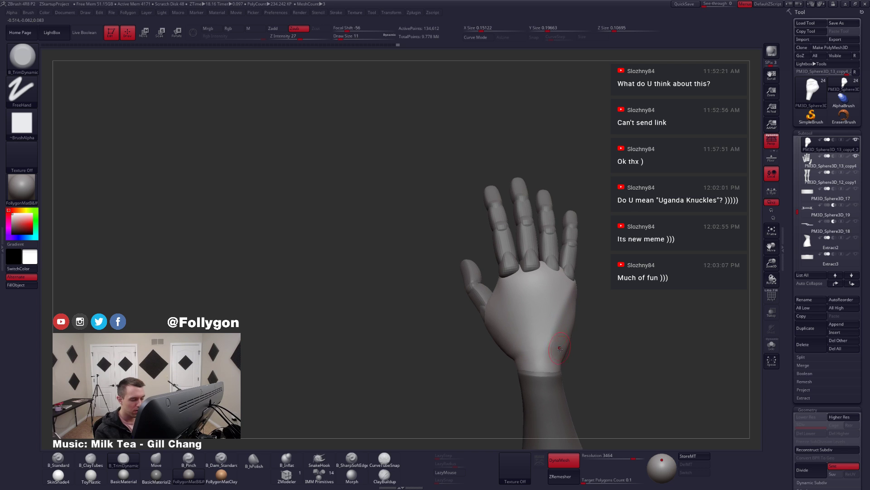
pyautogui.press('ctrl')
pyautogui.moveTo(571, 370)
pyautogui.keyDown('ctrl'); pyautogui.mouseDown()
pyautogui.moveTo(589, 288)
pyautogui.moveTo(580, 254)
pyautogui.mouseUp(); pyautogui.keyUp('ctrl')
pyautogui.moveTo(592, 324); pyautogui.dragTo(528, 353, button='right')
pyautogui.keyDown('ctrl'); pyautogui.click(527, 361); pyautogui.keyUp('ctrl')
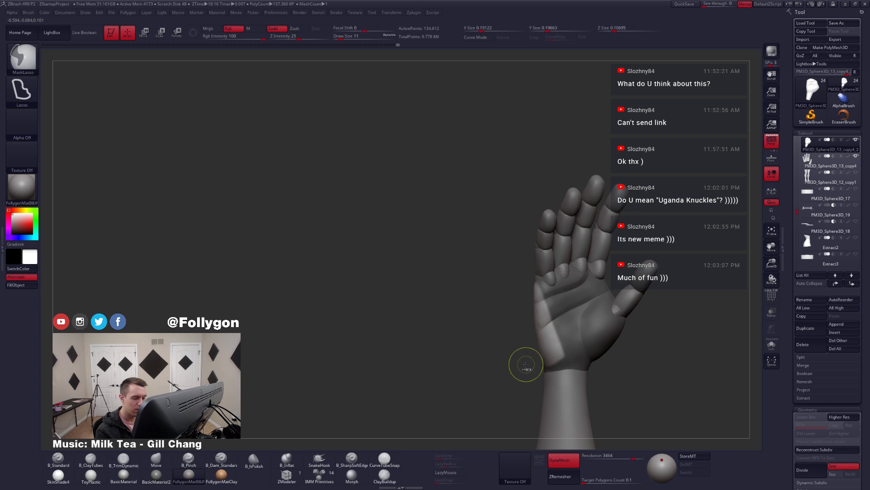
# - Extend the lasso mask over the thumb side of the palm and soften the mask's border
pyautogui.press('space')
pyautogui.moveTo(541, 374); pyautogui.dragTo(551, 374)
pyautogui.moveTo(533, 356)
pyautogui.mouseDown(button='right')
pyautogui.moveTo(577, 342)
pyautogui.moveTo(565, 336)
pyautogui.mouseUp(button='right')
pyautogui.moveTo(561, 278)
pyautogui.keyDown('ctrl'); pyautogui.mouseDown()
pyautogui.moveTo(560, 367)
pyautogui.moveTo(629, 288)
pyautogui.moveTo(626, 280)
pyautogui.mouseUp(); pyautogui.keyUp('ctrl')
pyautogui.keyDown('ctrl'); pyautogui.click(582, 337); pyautogui.keyUp('ctrl')
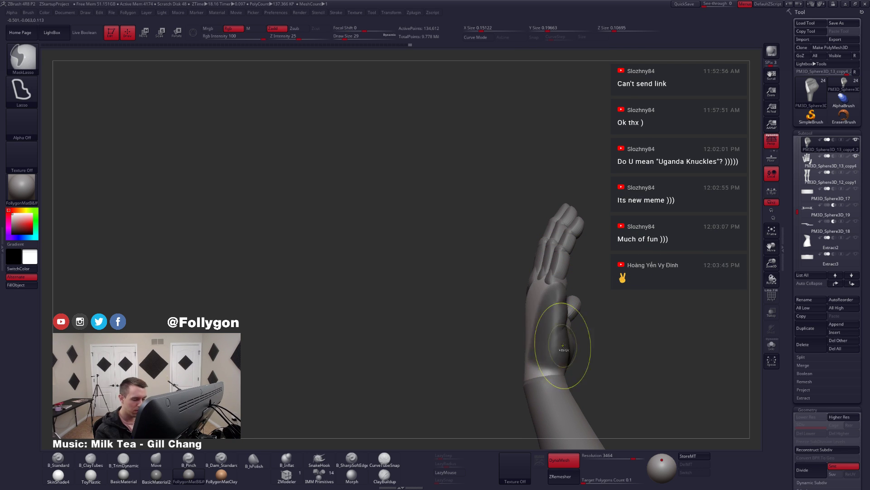
pyautogui.moveTo(564, 346)
pyautogui.mouseDown(button='right')
pyautogui.moveTo(533, 360)
pyautogui.moveTo(563, 369)
pyautogui.moveTo(578, 362)
pyautogui.mouseUp(button='right')
pyautogui.keyDown('ctrl'); pyautogui.click(540, 363); pyautogui.keyUp('ctrl')
# - Reshape the unmasked outer edge of the palm's heel with the Move brush at draw sizes 27 and 39, clearing the mask when done
pyautogui.press('4')
pyautogui.press('space')
pyautogui.moveTo(578, 363); pyautogui.dragTo(577, 363)
pyautogui.moveTo(579, 363); pyautogui.dragTo(574, 360, button='right')
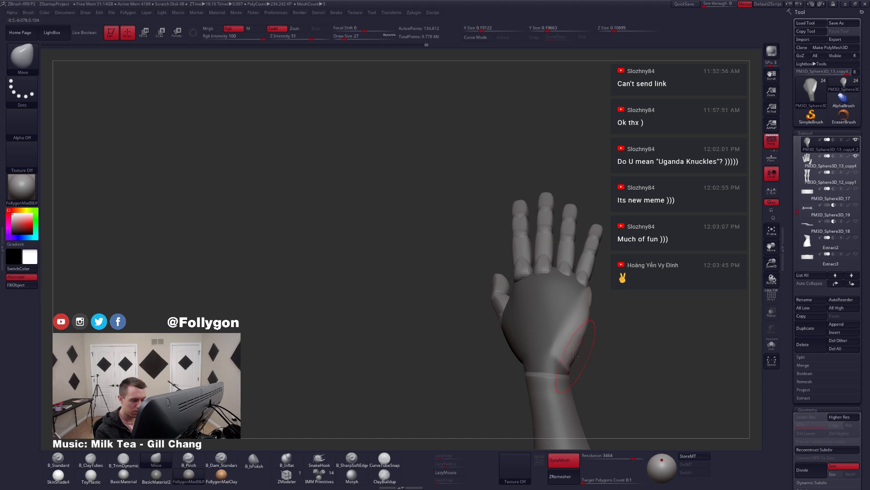
pyautogui.press('space')
pyautogui.moveTo(575, 356); pyautogui.dragTo(574, 356)
pyautogui.moveTo(574, 358)
pyautogui.mouseDown(button='right')
pyautogui.moveTo(583, 362)
pyautogui.moveTo(576, 342)
pyautogui.mouseUp(button='right')
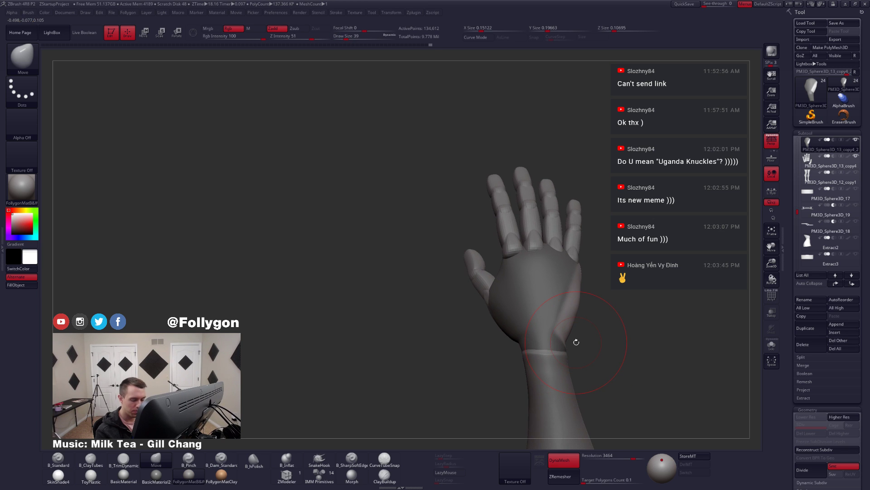
pyautogui.keyDown('ctrl'); pyautogui.moveTo(585, 354); pyautogui.dragTo(582, 352); pyautogui.keyUp('ctrl')
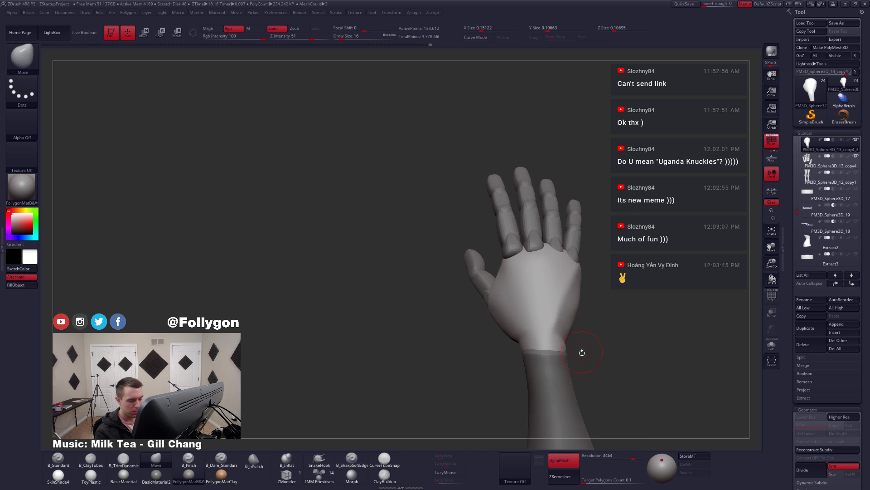
# - Isolate the palm and trim the outer side of the wrist transition with TrimDynamic at draw size 16, smoothing the strokes
pyautogui.moveTo(582, 351)
pyautogui.mouseDown(button='right')
pyautogui.moveTo(554, 352)
pyautogui.moveTo(565, 359)
pyautogui.mouseUp(button='right')
pyautogui.hotkey('alt', 's')
pyautogui.press('[')
pyautogui.press('[')
pyautogui.press('3')
pyautogui.moveTo(545, 327); pyautogui.dragTo(552, 345)
pyautogui.moveTo(570, 347); pyautogui.dragTo(561, 345, button='right')
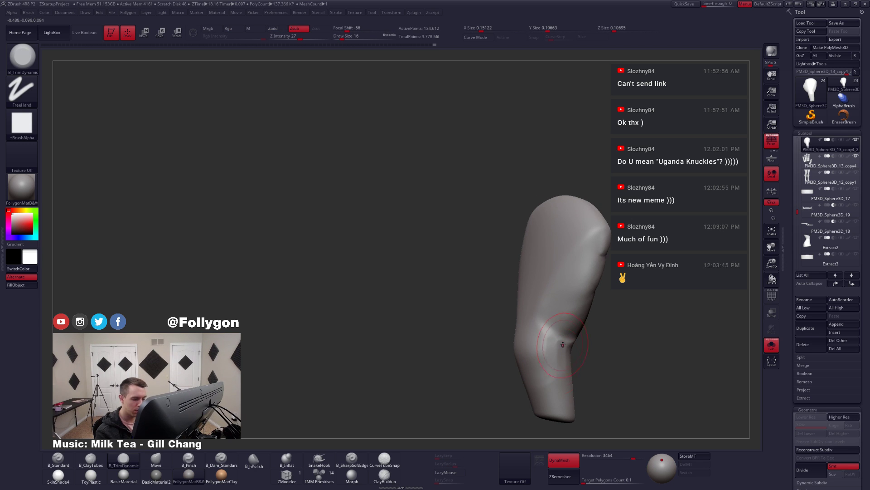
pyautogui.press('shift')
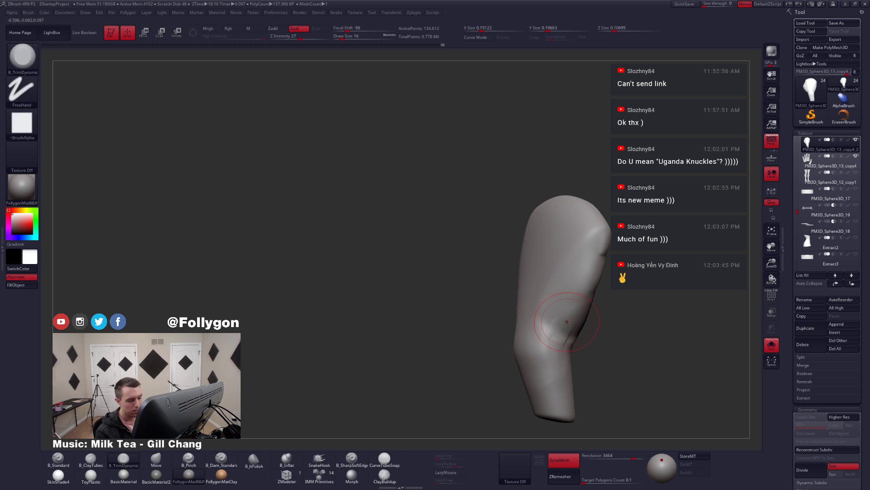
pyautogui.press('shift')
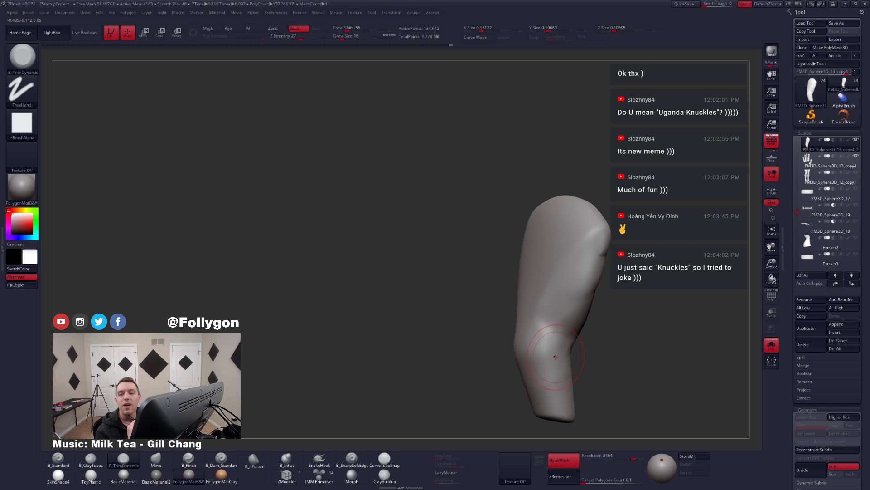
# - Refine the heel's outer edge on the back of the hand with TrimDynamic at draw sizes 12 and 13
pyautogui.hotkey('alt', 's')
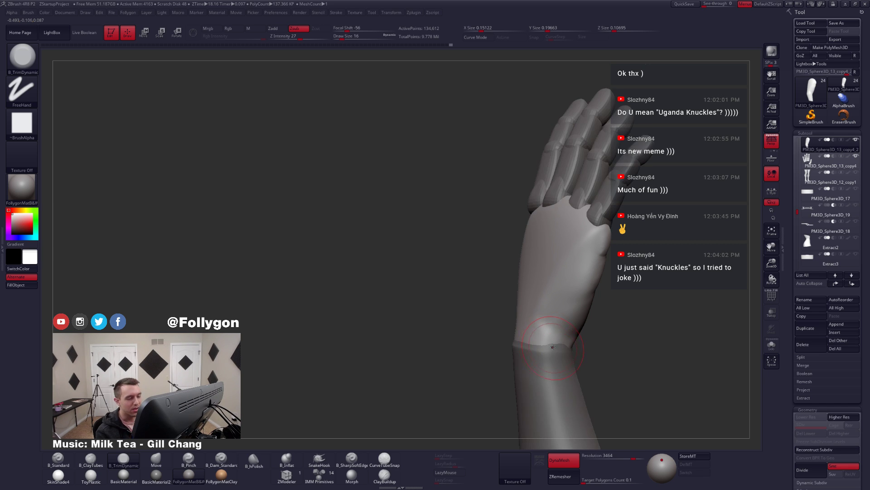
pyautogui.moveTo(544, 349); pyautogui.dragTo(562, 369, button='right')
pyautogui.press('space')
pyautogui.moveTo(583, 369); pyautogui.dragTo(578, 370)
pyautogui.moveTo(578, 358)
pyautogui.mouseDown(button='right')
pyautogui.moveTo(567, 367)
pyautogui.moveTo(537, 333)
pyautogui.mouseUp(button='right')
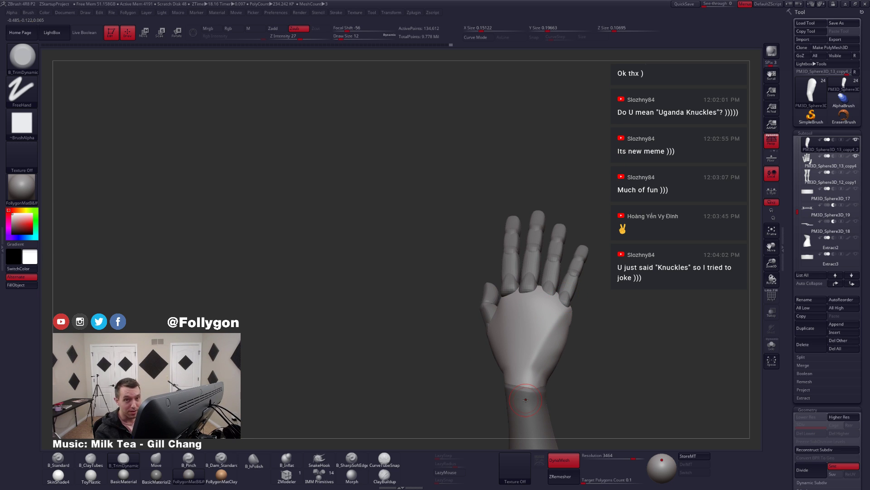
pyautogui.moveTo(526, 400)
pyautogui.mouseDown(button='right')
pyautogui.moveTo(535, 369)
pyautogui.moveTo(530, 386)
pyautogui.moveTo(522, 368)
pyautogui.moveTo(549, 363)
pyautogui.mouseUp(button='right')
pyautogui.hotkey('shift', 's')
pyautogui.press('space')
pyautogui.moveTo(555, 357); pyautogui.dragTo(550, 358)
pyautogui.press('space')
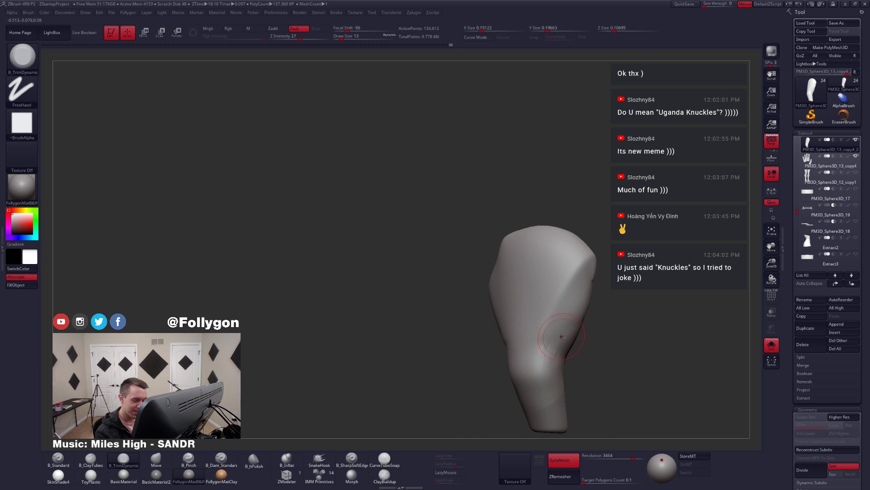
# - Smooth the back of the wrist into the hand at draw size 13
pyautogui.press('shift')
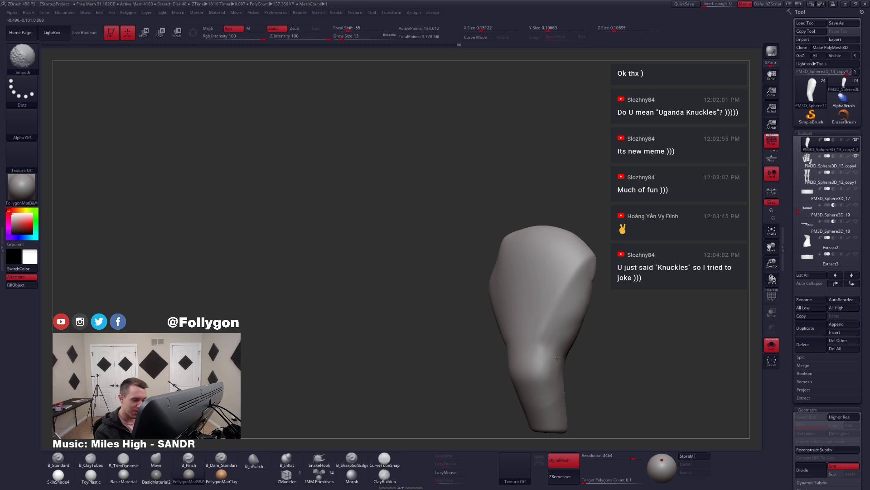
pyautogui.moveTo(558, 358)
pyautogui.mouseDown(button='right')
pyautogui.moveTo(569, 361)
pyautogui.moveTo(565, 355)
pyautogui.mouseUp(button='right')
pyautogui.keyDown('alt'); pyautogui.moveTo(548, 401); pyautogui.dragTo(547, 362, button='right'); pyautogui.keyUp('alt')
pyautogui.press('shift')
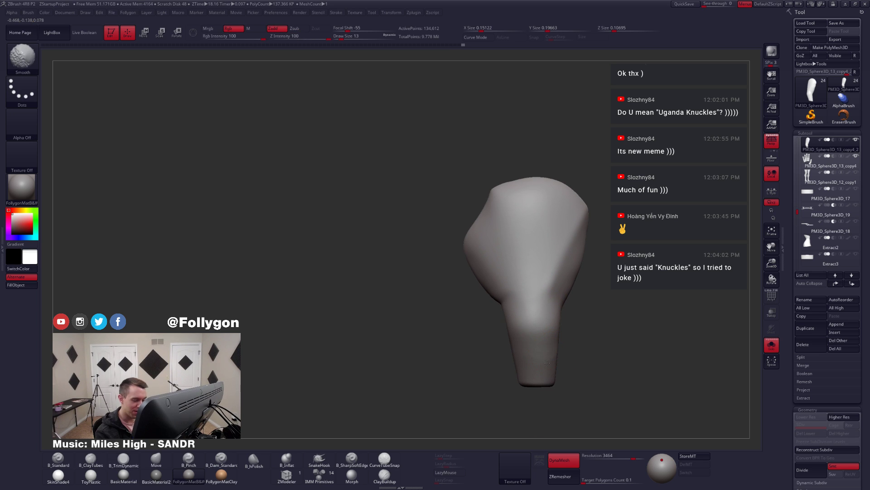
pyautogui.keyDown('shift'); pyautogui.moveTo(549, 367); pyautogui.dragTo(551, 327); pyautogui.keyUp('shift')
pyautogui.moveTo(550, 307)
pyautogui.keyDown('alt'); pyautogui.mouseDown(button='right')
pyautogui.moveTo(540, 346)
pyautogui.moveTo(547, 352)
pyautogui.mouseUp(button='right'); pyautogui.keyUp('alt')
pyautogui.hotkey('shift', 's')
pyautogui.moveTo(547, 351)
pyautogui.keyDown('alt'); pyautogui.mouseDown(button='right')
pyautogui.moveTo(546, 398)
pyautogui.moveTo(546, 371)
pyautogui.moveTo(557, 378)
pyautogui.moveTo(554, 317)
pyautogui.moveTo(550, 326)
pyautogui.mouseUp(button='right'); pyautogui.keyUp('alt')
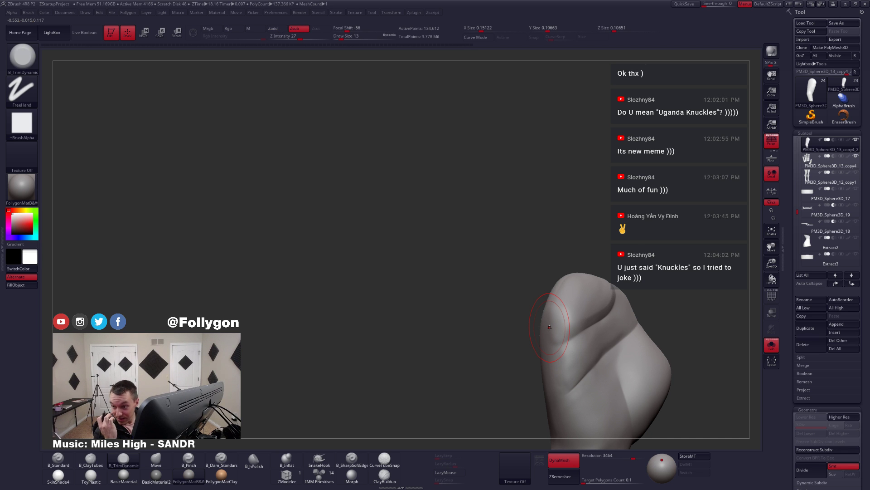
# - Sharpen the upper palm crease below the fingers with the Pinch brush at draw size 6
pyautogui.hotkey('shift', 's')
pyautogui.press('space')
pyautogui.click(591, 324)
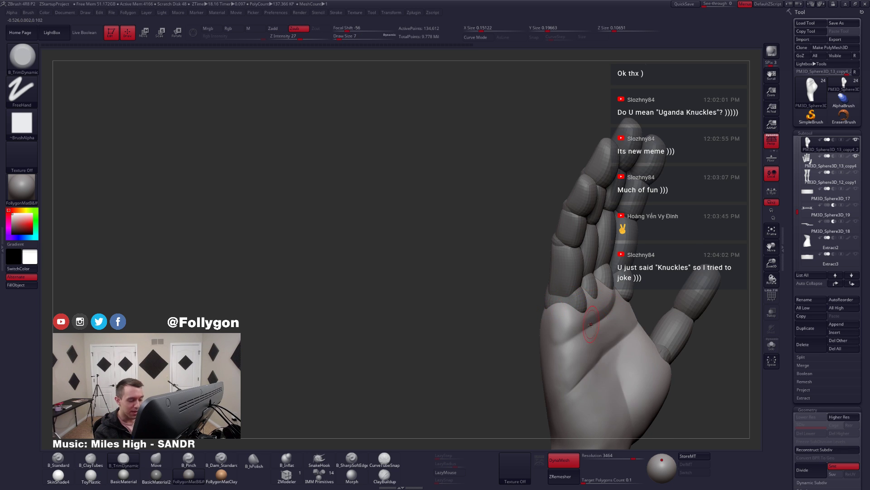
pyautogui.moveTo(591, 324); pyautogui.dragTo(572, 330, button='right')
pyautogui.press('5')
pyautogui.press('space')
pyautogui.moveTo(601, 321); pyautogui.dragTo(605, 320)
pyautogui.moveTo(615, 321); pyautogui.dragTo(603, 317, button='right')
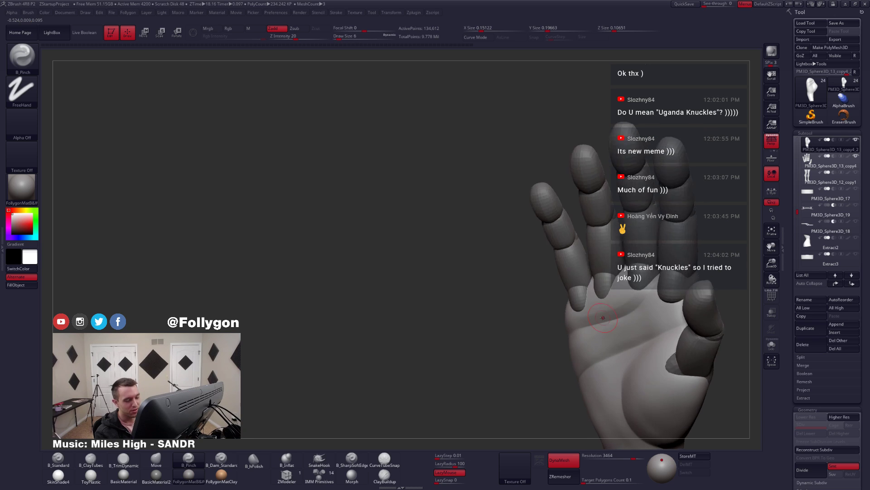
pyautogui.hotkey('ctrl', 'shift', 's')
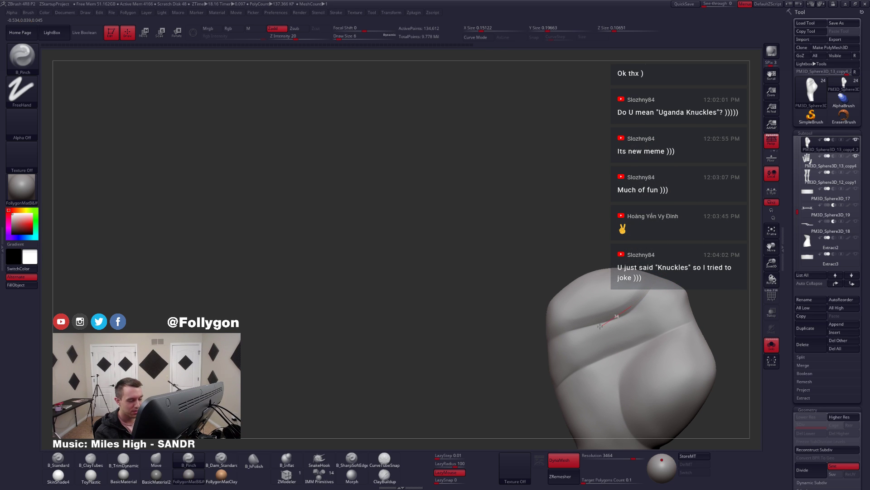
pyautogui.keyDown('shift'); pyautogui.moveTo(654, 284); pyautogui.dragTo(657, 281); pyautogui.keyUp('shift')
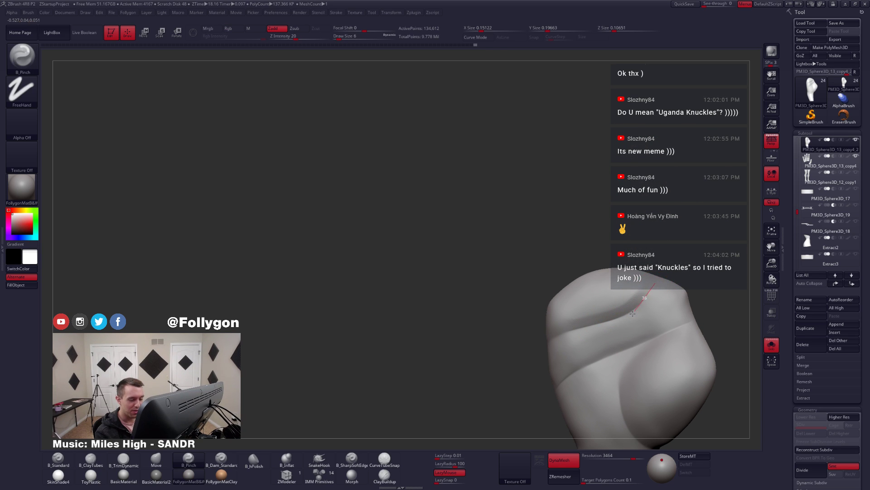
# - Tighten the lower palm crease with the Pinch brush at draw sizes 7 and 12
pyautogui.moveTo(511, 371); pyautogui.dragTo(562, 320, button='right')
pyautogui.press('space')
pyautogui.moveTo(591, 321); pyautogui.dragTo(599, 316)
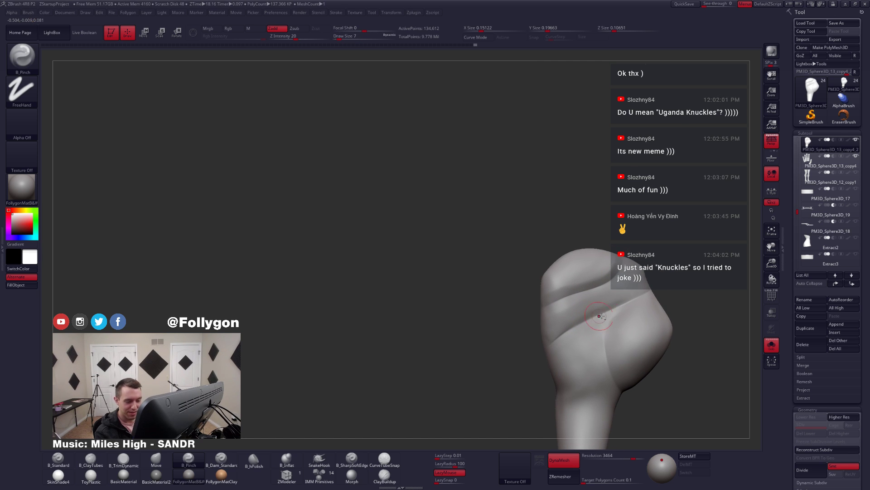
pyautogui.moveTo(528, 374); pyautogui.dragTo(523, 380)
pyautogui.moveTo(512, 383); pyautogui.dragTo(544, 381, button='right')
pyautogui.press('space')
pyautogui.moveTo(578, 379); pyautogui.dragTo(589, 375)
pyautogui.moveTo(526, 358)
pyautogui.mouseDown(button='right')
pyautogui.moveTo(576, 325)
pyautogui.moveTo(564, 315)
pyautogui.mouseUp(button='right')
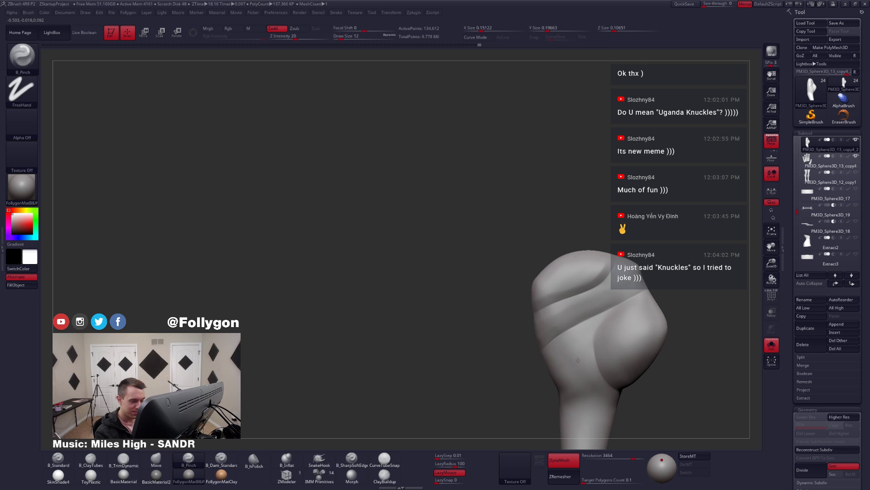
# - Build up the band between the palm creases with ClayTubes at draw size 13 and flatten it with TrimDynamic
pyautogui.press('b')
pyautogui.press('c')
pyautogui.press('t')
pyautogui.press('space')
pyautogui.press('space')
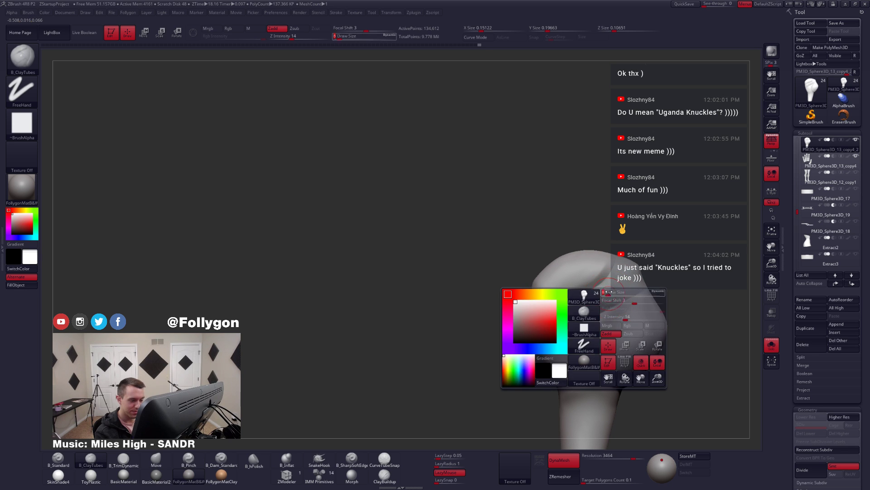
pyautogui.moveTo(572, 316); pyautogui.dragTo(537, 326)
pyautogui.moveTo(538, 327)
pyautogui.mouseDown(button='right')
pyautogui.moveTo(577, 315)
pyautogui.moveTo(537, 343)
pyautogui.moveTo(574, 322)
pyautogui.mouseUp(button='right')
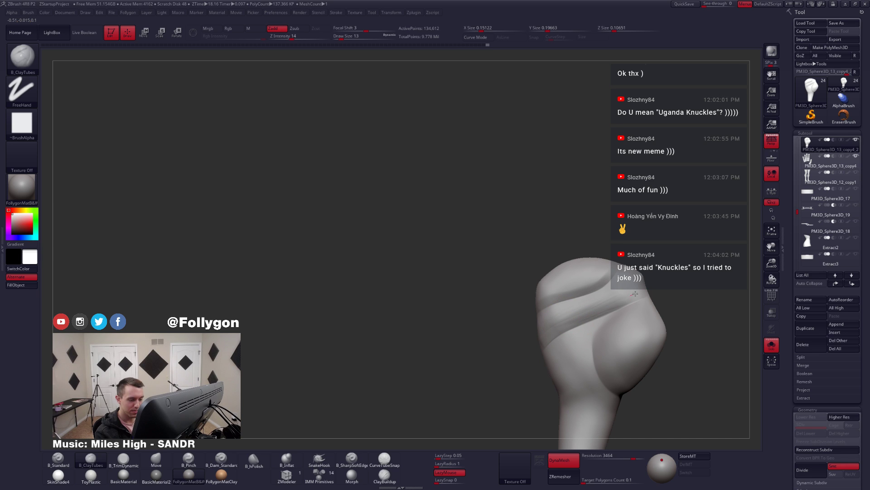
pyautogui.press('b')
pyautogui.press('t')
pyautogui.press('d')
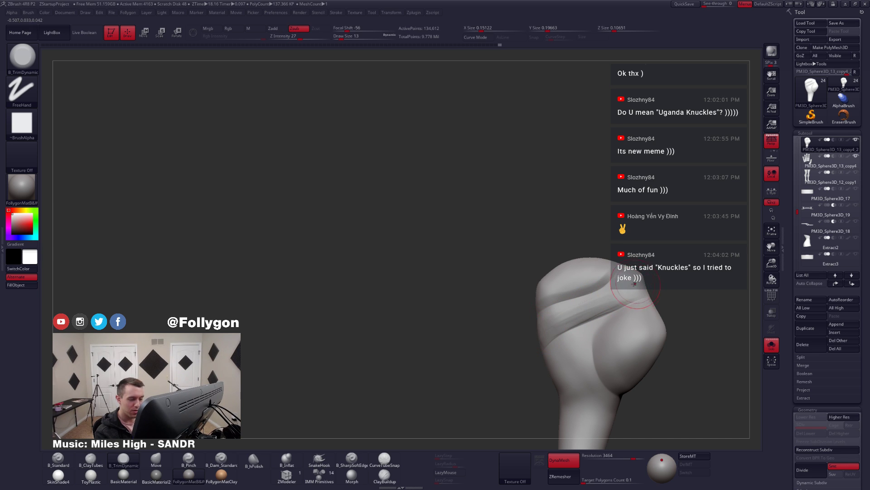
# - Switch to the fingers subtool and mask the thumb, leaving the four fingers editable
pyautogui.moveTo(634, 284)
pyautogui.mouseDown(button='right')
pyautogui.moveTo(573, 385)
pyautogui.moveTo(610, 345)
pyautogui.moveTo(559, 348)
pyautogui.moveTo(572, 340)
pyautogui.moveTo(570, 377)
pyautogui.moveTo(578, 363)
pyautogui.mouseUp(button='right')
pyautogui.keyDown('alt'); pyautogui.click(569, 349); pyautogui.keyUp('alt')
pyautogui.hotkey('alt', 's')
pyautogui.moveTo(534, 300)
pyautogui.keyDown('ctrl'); pyautogui.mouseDown()
pyautogui.moveTo(575, 404)
pyautogui.moveTo(594, 373)
pyautogui.mouseUp(); pyautogui.keyUp('ctrl')
pyautogui.keyDown('ctrl'); pyautogui.click(600, 390); pyautogui.keyUp('ctrl')
pyautogui.hotkey('alt', 's')
pyautogui.moveTo(588, 349)
pyautogui.mouseDown(button='right')
pyautogui.moveTo(574, 358)
pyautogui.moveTo(578, 380)
pyautogui.mouseUp(button='right')
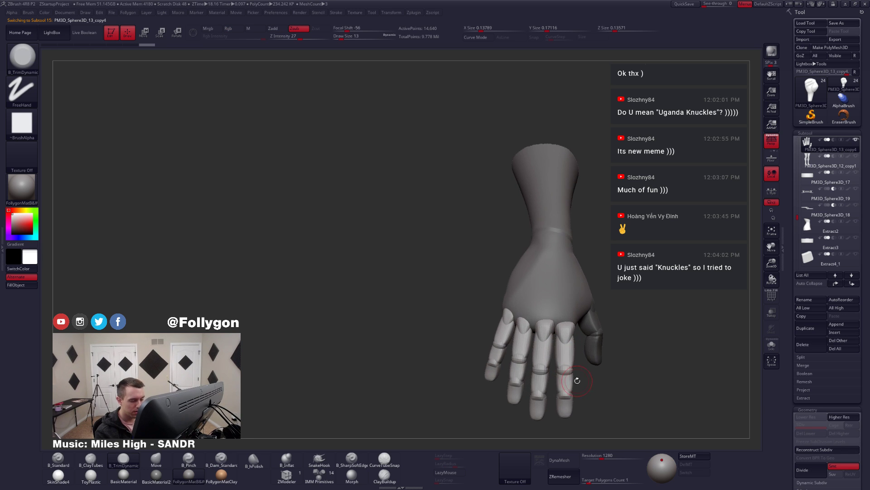
pyautogui.moveTo(532, 366); pyautogui.dragTo(587, 351, button='right')
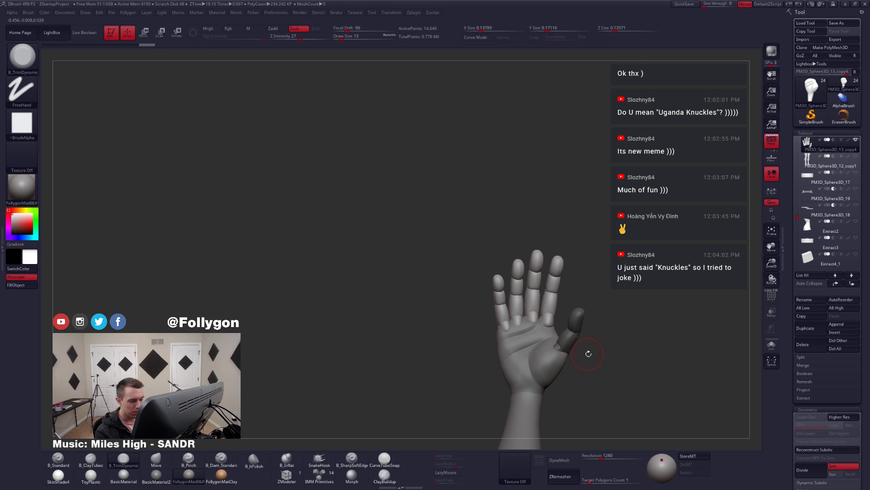
# - Slim the four unmasked fingers slightly with a negative Inflate deformation and clear the thumb mask
pyautogui.moveTo(789, 326); pyautogui.dragTo(792, 192)
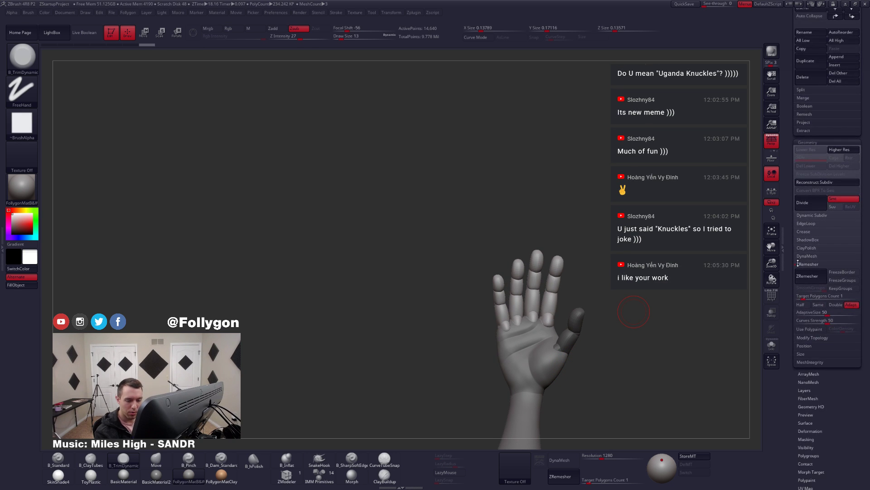
pyautogui.moveTo(791, 430); pyautogui.dragTo(806, 301)
pyautogui.scroll(3, 806, 302)
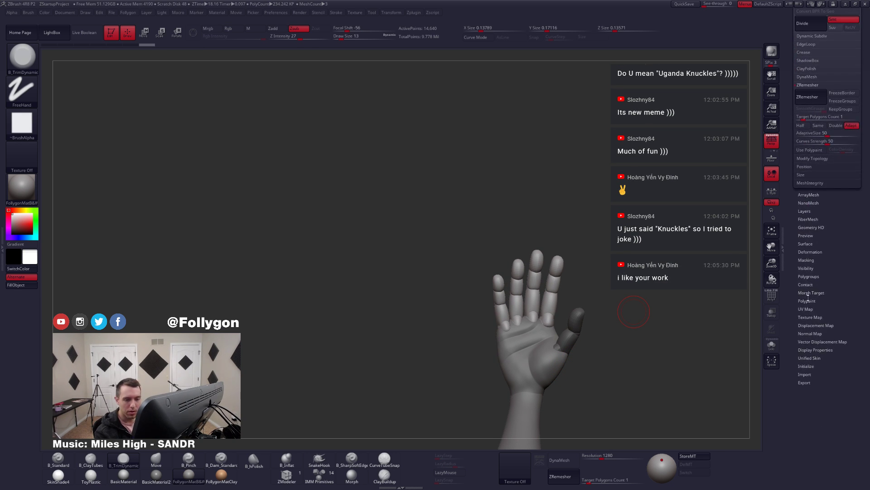
pyautogui.click(810, 252)
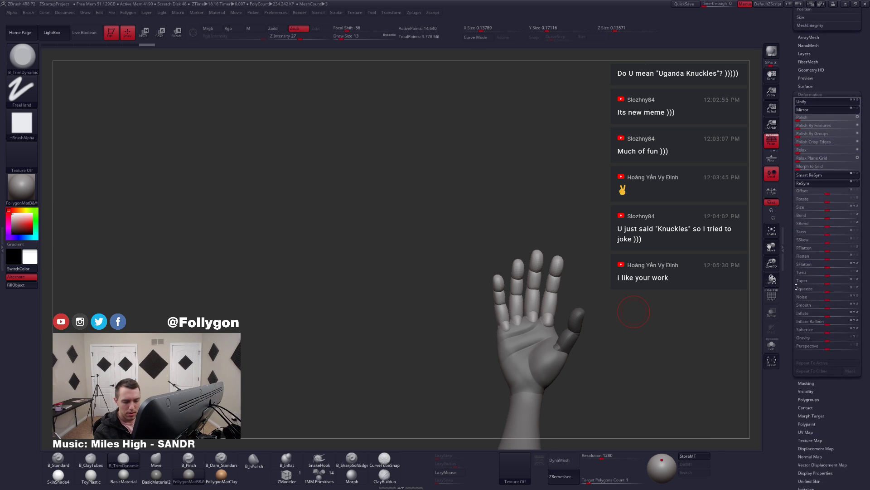
pyautogui.moveTo(829, 285); pyautogui.dragTo(827, 287)
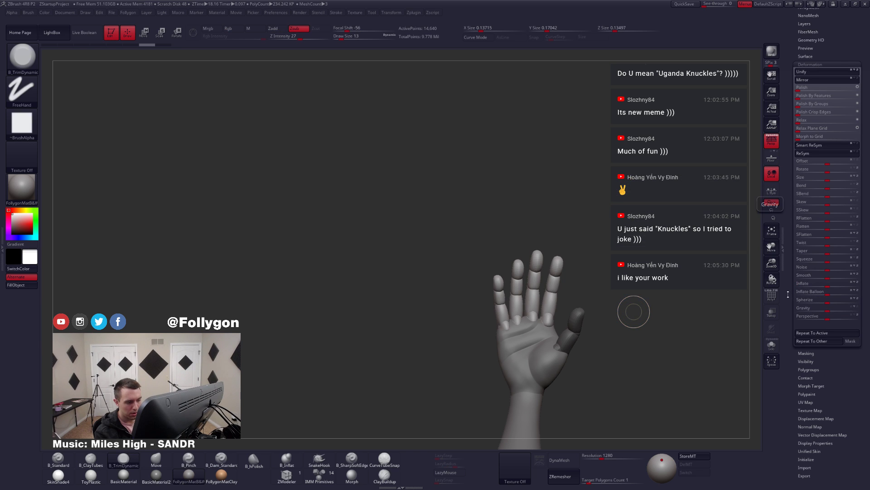
pyautogui.moveTo(633, 311)
pyautogui.mouseDown()
pyautogui.moveTo(584, 341)
pyautogui.moveTo(621, 326)
pyautogui.moveTo(594, 368)
pyautogui.moveTo(601, 354)
pyautogui.moveTo(586, 324)
pyautogui.mouseUp()
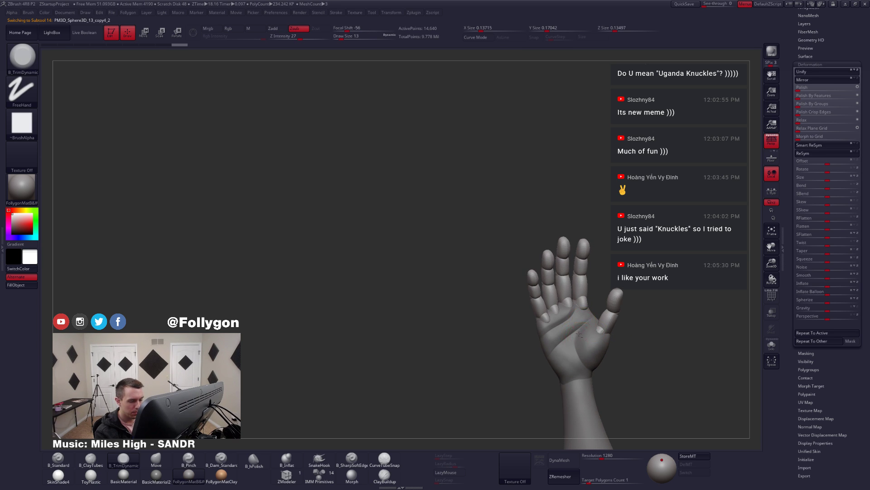
# - Make the palm the active subtool and check its surface and fit against the fingers
pyautogui.keyDown('alt'); pyautogui.click(580, 334); pyautogui.keyUp('alt')
pyautogui.moveTo(585, 343); pyautogui.dragTo(592, 333, button='right')
pyautogui.hotkey('shift', 'f')
pyautogui.hotkey('shift', 'f')
pyautogui.moveTo(664, 331)
pyautogui.mouseDown(button='right')
pyautogui.moveTo(589, 340)
pyautogui.moveTo(601, 350)
pyautogui.mouseUp(button='right')
pyautogui.moveTo(562, 322)
pyautogui.keyDown('ctrl'); pyautogui.mouseDown(button='right')
pyautogui.moveTo(552, 347)
pyautogui.moveTo(564, 356)
pyautogui.mouseUp(button='right'); pyautogui.keyUp('ctrl')
pyautogui.moveTo(564, 355)
pyautogui.mouseDown(button='right')
pyautogui.moveTo(577, 368)
pyautogui.moveTo(612, 349)
pyautogui.moveTo(594, 343)
pyautogui.mouseUp(button='right')
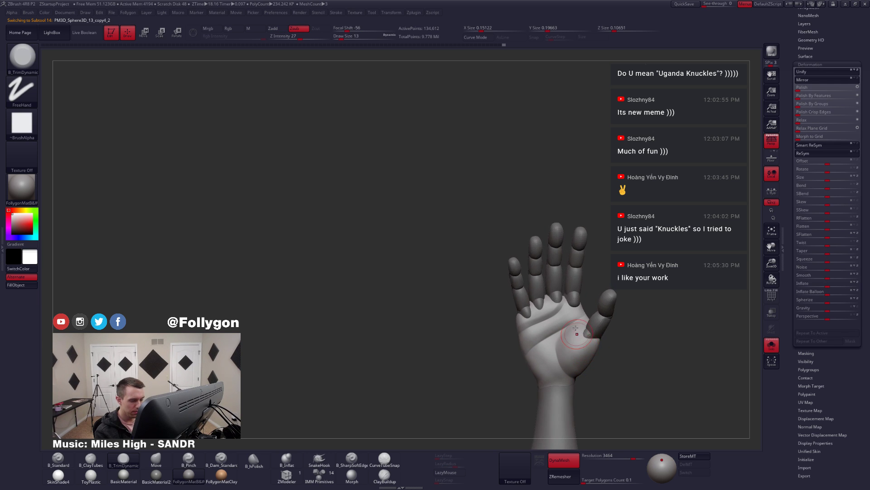
pyautogui.press('w')
pyautogui.press('q')
pyautogui.hotkey('alt', 's')
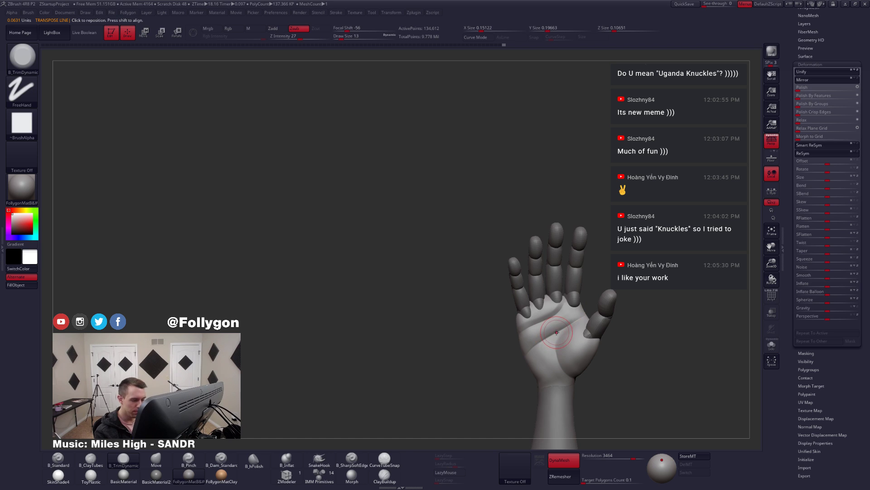
# - Isolate the palm and reshape its upper edge at the finger bases with the Move brush at draw size 25
pyautogui.rightClick(557, 332)
pyautogui.moveTo(554, 317); pyautogui.dragTo(549, 306, button='right')
pyautogui.press('b')
pyautogui.press('m')
pyautogui.press('v')
pyautogui.hotkey('alt', 's')
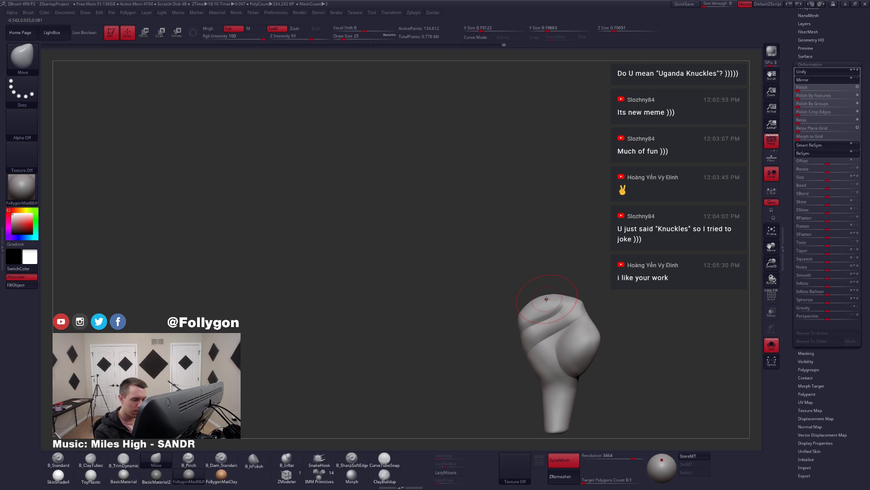
pyautogui.moveTo(788, 131); pyautogui.dragTo(775, 392)
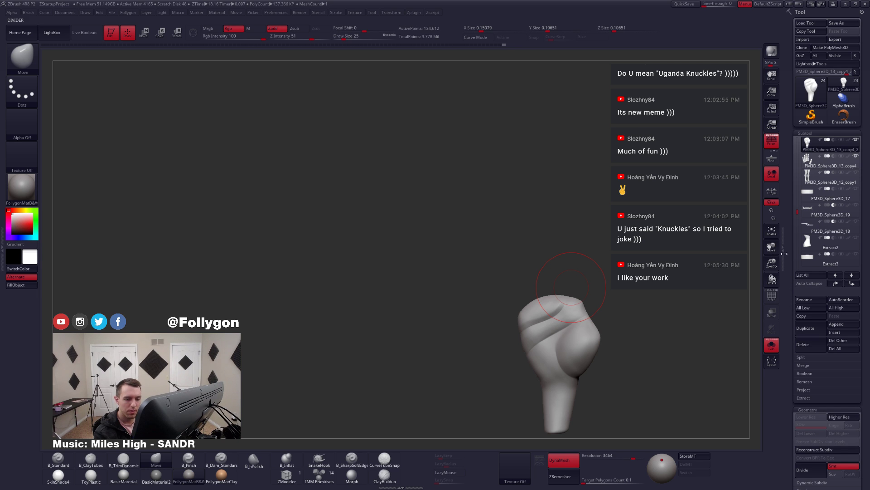
# - Duplicate the palm subtool, then turn DynaMesh off and ZRemesh the original palm with a target polygon count of 1
pyautogui.moveTo(798, 213); pyautogui.dragTo(798, 203)
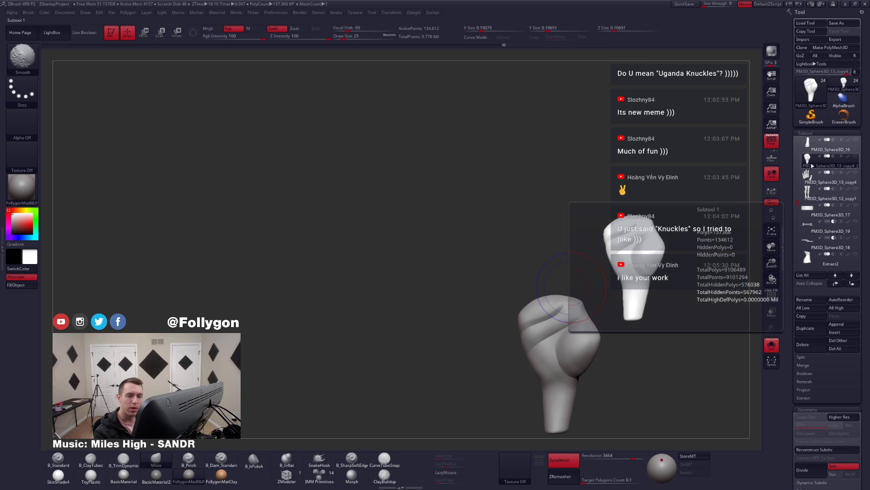
pyautogui.hotkey('ctrl', 'shift', 'd')
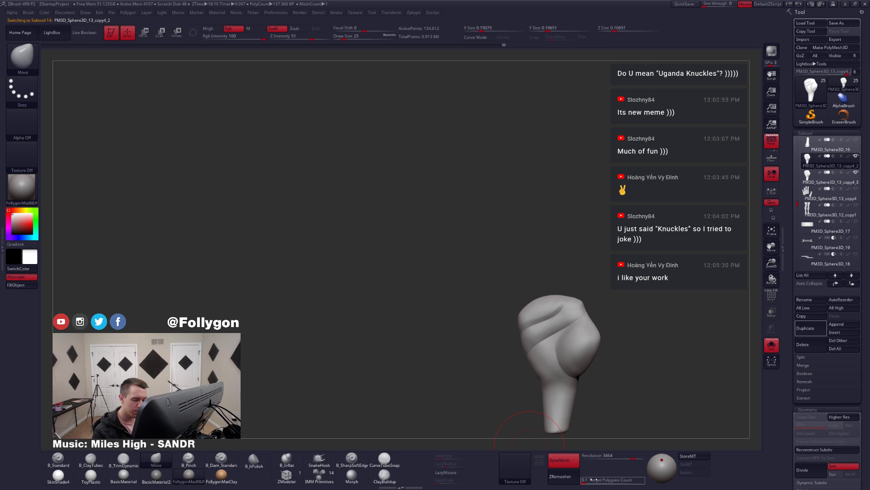
pyautogui.moveTo(592, 479); pyautogui.dragTo(594, 479)
pyautogui.click(572, 469)
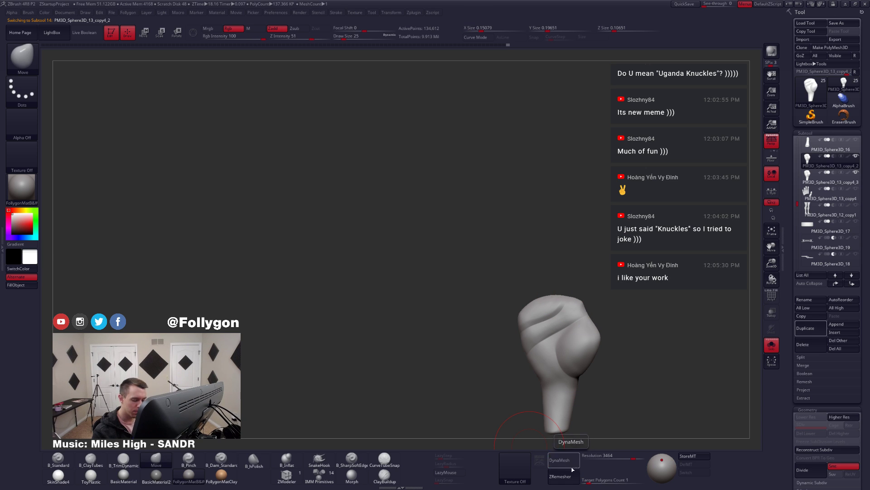
pyautogui.click(571, 475)
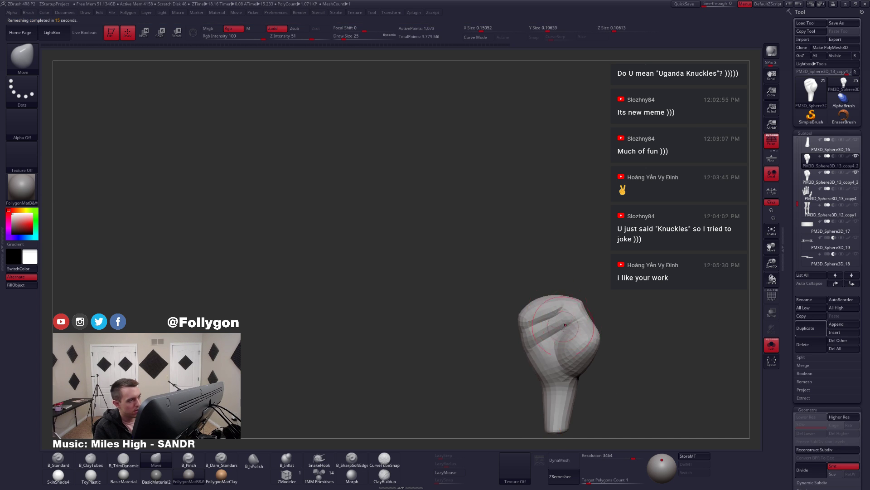
# - Inspect the remeshed palm's topology with its wireframe shown and regroup the mesh into one polygroup
pyautogui.keyDown('alt'); pyautogui.moveTo(565, 325); pyautogui.dragTo(545, 283, button='right'); pyautogui.keyUp('alt')
pyautogui.hotkey('shift', 'f')
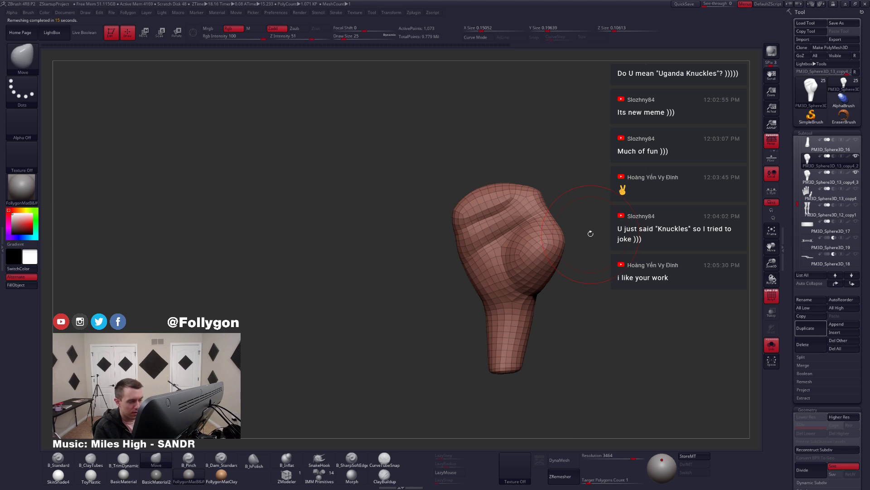
pyautogui.hotkey('ctrl', 'q')
pyautogui.hotkey('ctrl', 'w')
pyautogui.hotkey('shift', 'f')
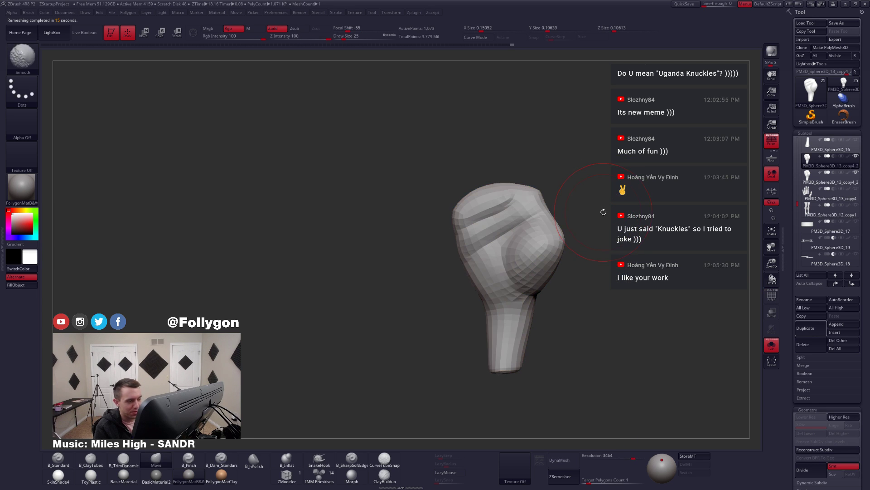
# - Subdivide the remeshed palm up to level 4 and project the duplicate's surface details onto it
pyautogui.hotkey('ctrl', 'd')
pyautogui.click(801, 391)
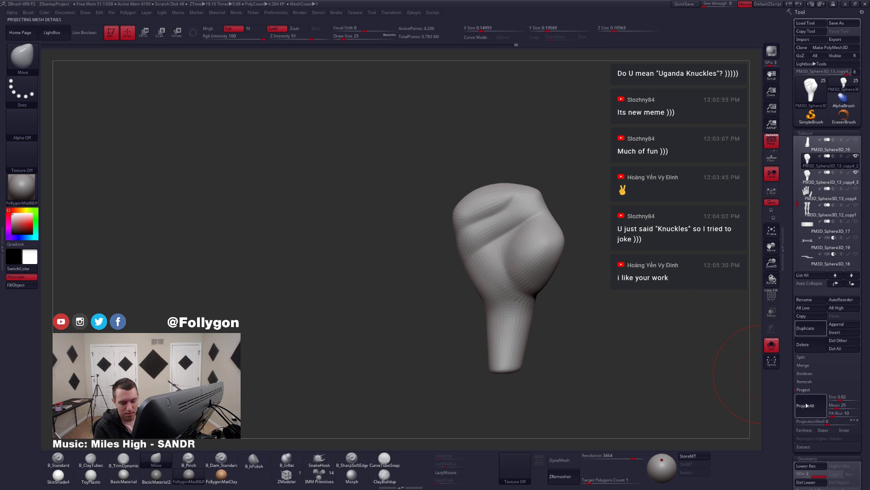
pyautogui.hotkey('ctrl', 'd')
pyautogui.click(807, 408)
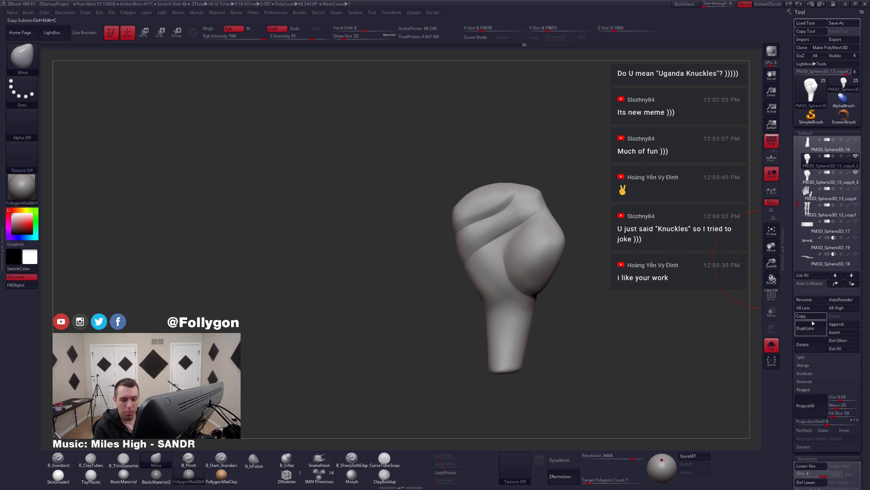
# - Delete the high-resolution duplicate of the palm
pyautogui.click(811, 184)
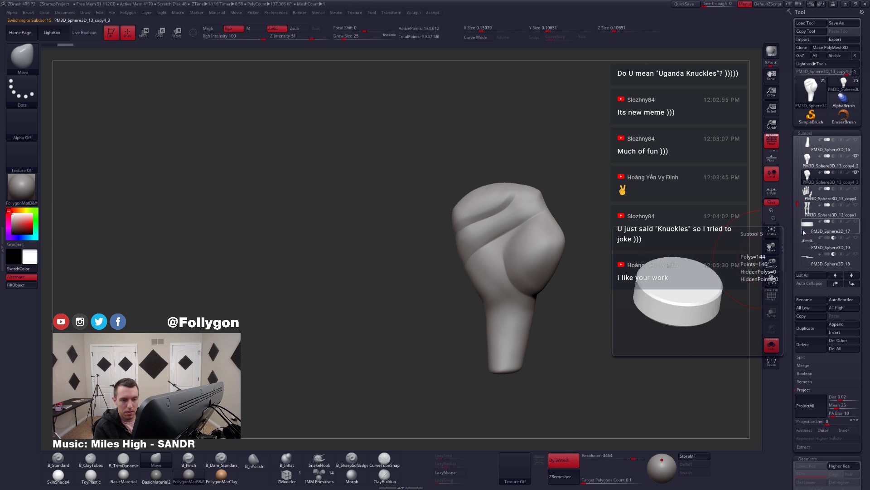
pyautogui.click(806, 344)
pyautogui.click(748, 364)
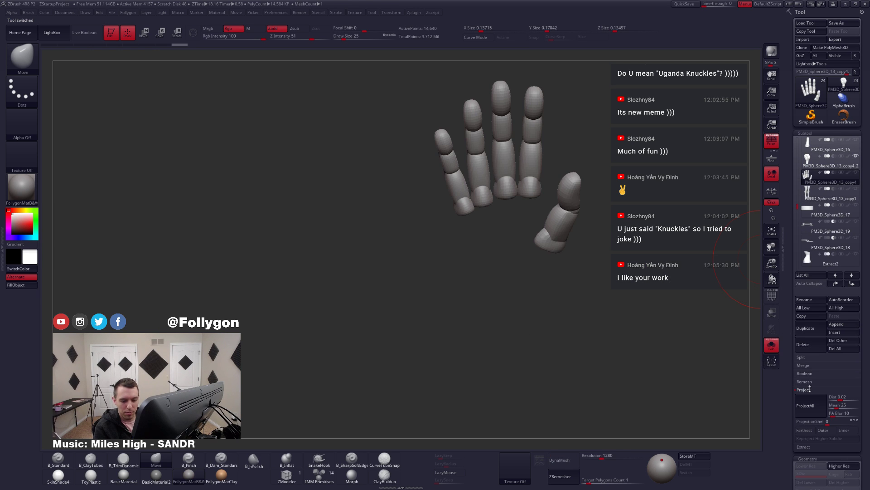
# - Show all subtools of the character again and unhide the full arm mesh
pyautogui.keyDown('alt'); pyautogui.moveTo(541, 230); pyautogui.dragTo(588, 286, button='right'); pyautogui.keyUp('alt')
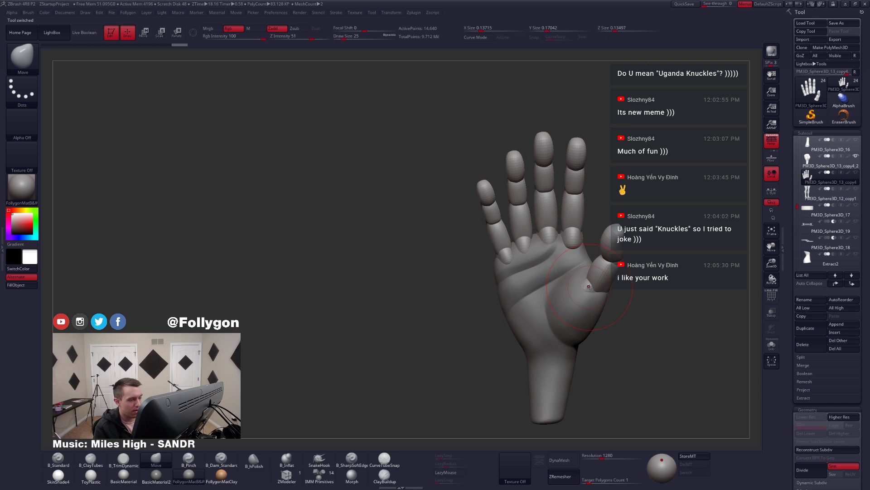
pyautogui.keyDown('alt'); pyautogui.click(563, 262); pyautogui.keyUp('alt')
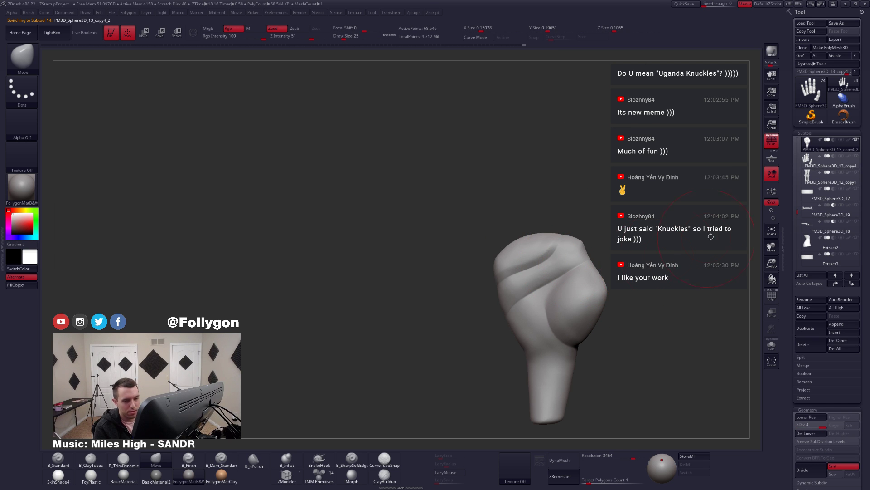
pyautogui.press('shift')
pyautogui.keyDown('shift'); pyautogui.click(856, 140); pyautogui.keyUp('shift')
pyautogui.moveTo(679, 195)
pyautogui.keyDown('ctrl'); pyautogui.mouseDown(button='right')
pyautogui.moveTo(645, 160)
pyautogui.moveTo(626, 227)
pyautogui.moveTo(555, 296)
pyautogui.moveTo(575, 266)
pyautogui.moveTo(526, 270)
pyautogui.mouseUp(button='right'); pyautogui.keyUp('ctrl')
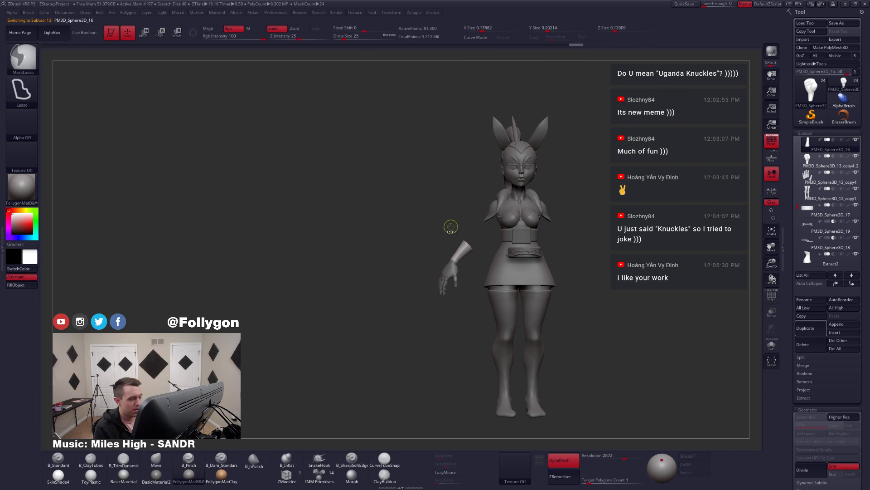
pyautogui.keyDown('ctrl'); pyautogui.keyDown('shift'); pyautogui.click(451, 226); pyautogui.keyUp('shift'); pyautogui.keyUp('ctrl')
# - Hide the waist pouch pieces, skirt, belt and buckle subtools
pyautogui.keyDown('alt'); pyautogui.moveTo(599, 230); pyautogui.dragTo(556, 235, button='right'); pyautogui.keyUp('alt')
pyautogui.moveTo(596, 183); pyautogui.dragTo(491, 244, button='right')
pyautogui.keyDown('alt'); pyautogui.click(454, 259); pyautogui.keyUp('alt')
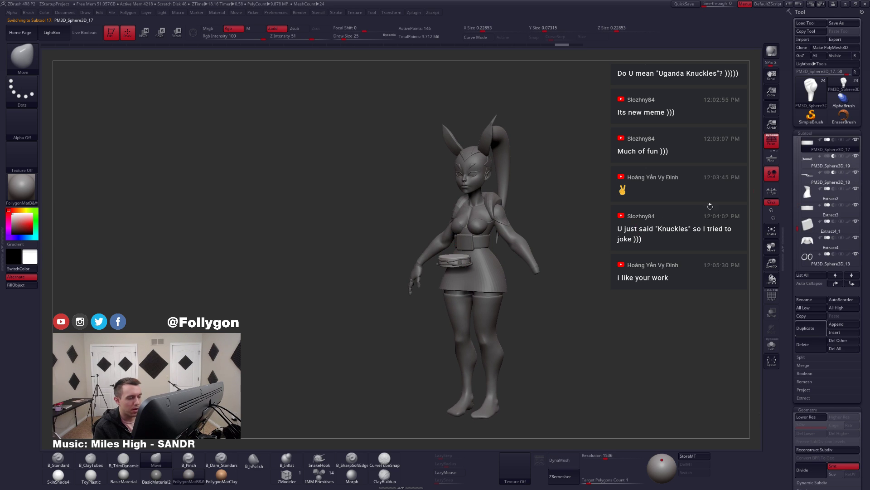
pyautogui.moveTo(856, 156); pyautogui.dragTo(856, 140)
pyautogui.click(814, 160)
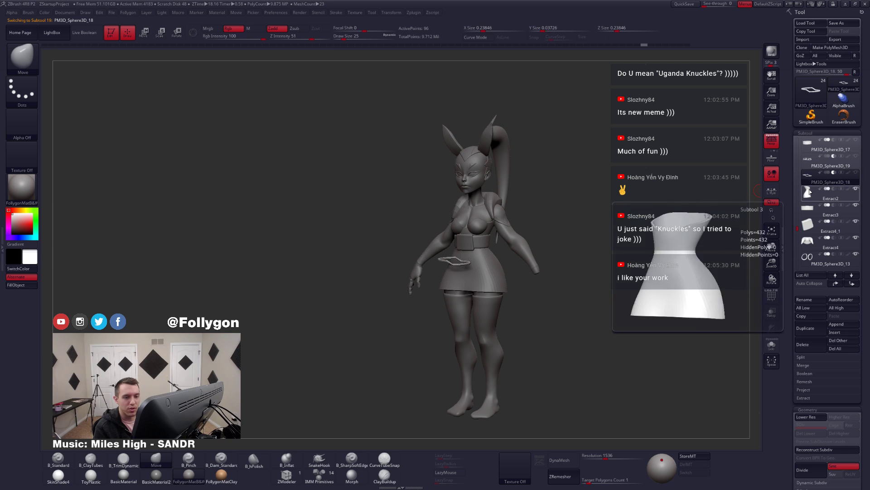
pyautogui.click(809, 212)
pyautogui.click(809, 225)
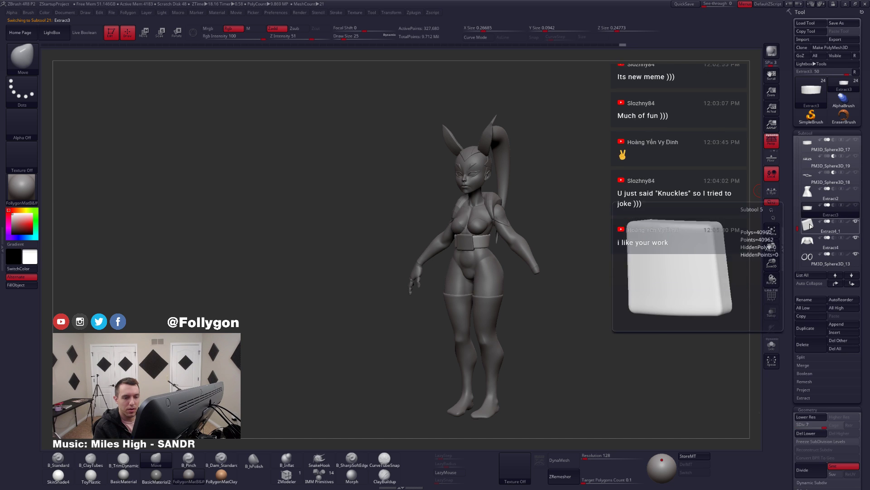
pyautogui.click(855, 221)
pyautogui.click(809, 242)
# - Isolate the palm, fingers and arm subtools, keeping only the forearm portion of the arm mesh visible
pyautogui.moveTo(472, 247); pyautogui.dragTo(514, 250, button='right')
pyautogui.moveTo(514, 248)
pyautogui.mouseDown()
pyautogui.moveTo(634, 257)
pyautogui.moveTo(537, 270)
pyautogui.mouseUp()
pyautogui.keyDown('alt'); pyautogui.click(547, 275); pyautogui.keyUp('alt')
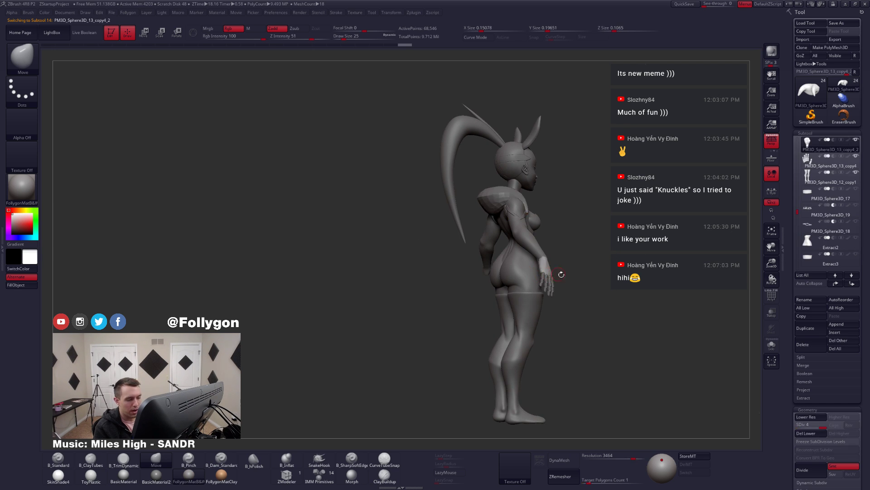
pyautogui.keyDown('shift'); pyautogui.click(855, 140); pyautogui.keyUp('shift')
pyautogui.click(839, 160)
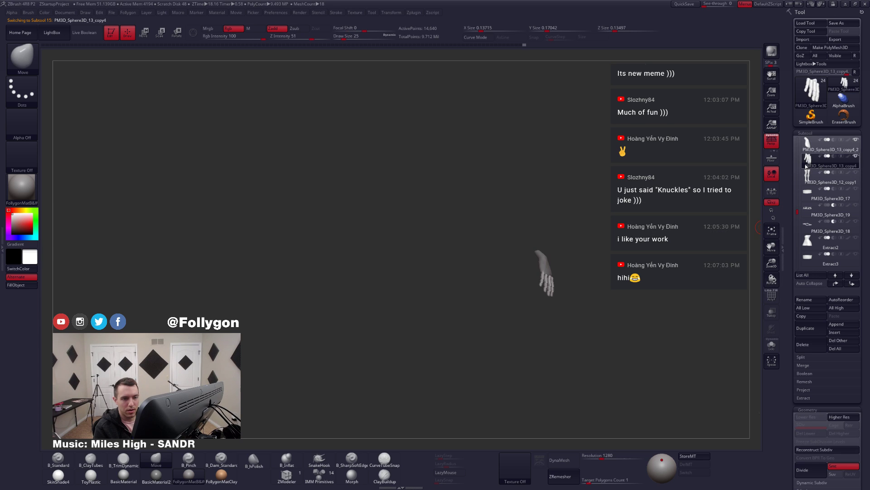
pyautogui.moveTo(799, 210); pyautogui.dragTo(799, 201)
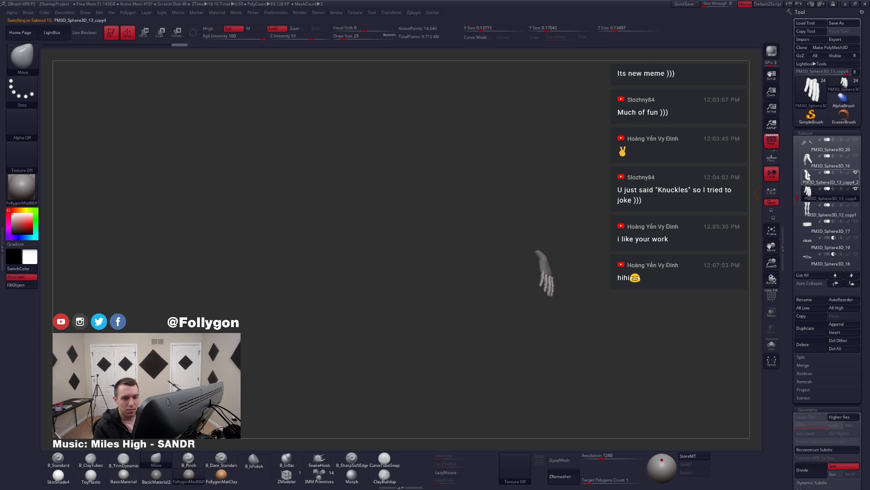
pyautogui.click(810, 161)
pyautogui.keyDown('ctrl'); pyautogui.keyDown('shift'); pyautogui.click(560, 241); pyautogui.keyUp('shift'); pyautogui.keyUp('ctrl')
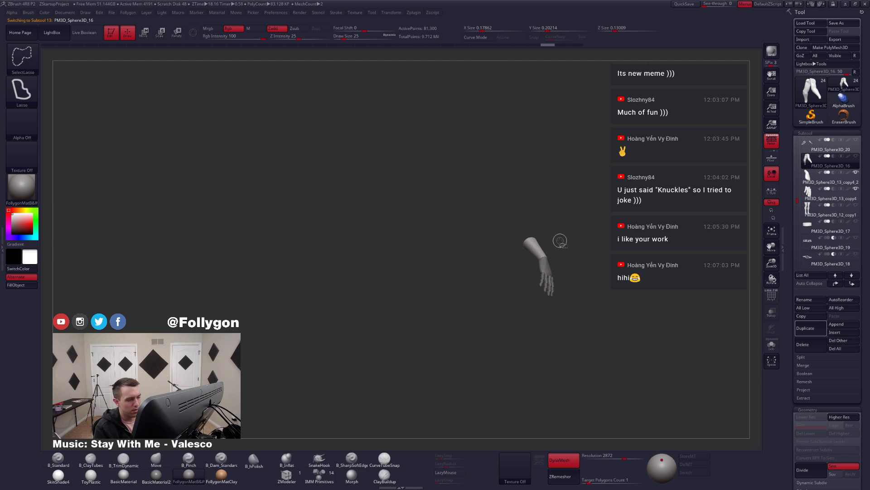
pyautogui.moveTo(558, 241)
pyautogui.mouseDown()
pyautogui.moveTo(520, 189)
pyautogui.moveTo(518, 156)
pyautogui.moveTo(546, 181)
pyautogui.moveTo(554, 233)
pyautogui.mouseUp()
# - Make the palm the active subtool and show the forearm together with the fingers
pyautogui.keyDown('alt'); pyautogui.click(512, 137); pyautogui.keyUp('alt')
pyautogui.click(772, 345)
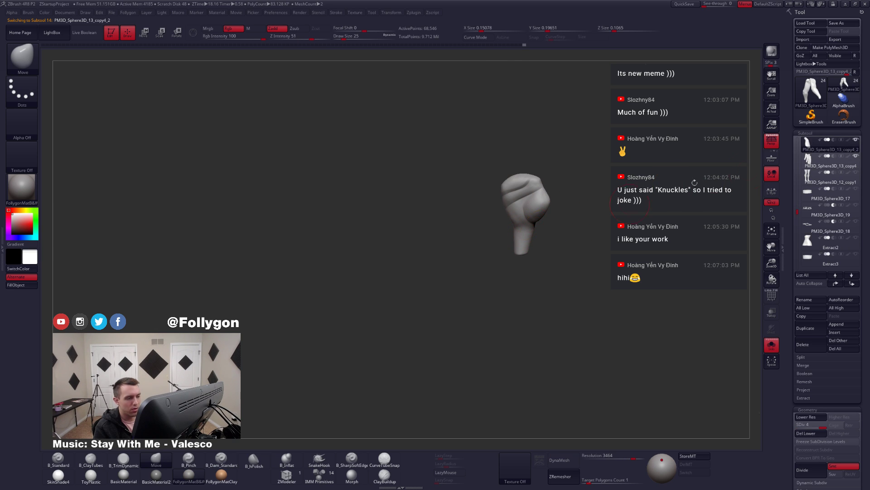
pyautogui.scroll(1, 797, 207)
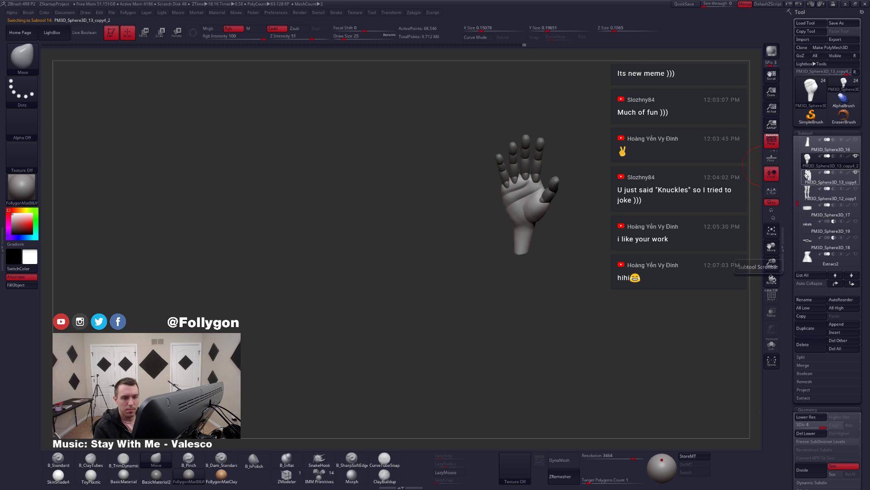
pyautogui.click(856, 139)
pyautogui.moveTo(562, 222)
pyautogui.mouseDown()
pyautogui.moveTo(554, 203)
pyautogui.moveTo(553, 245)
pyautogui.moveTo(582, 250)
pyautogui.moveTo(562, 259)
pyautogui.mouseUp()
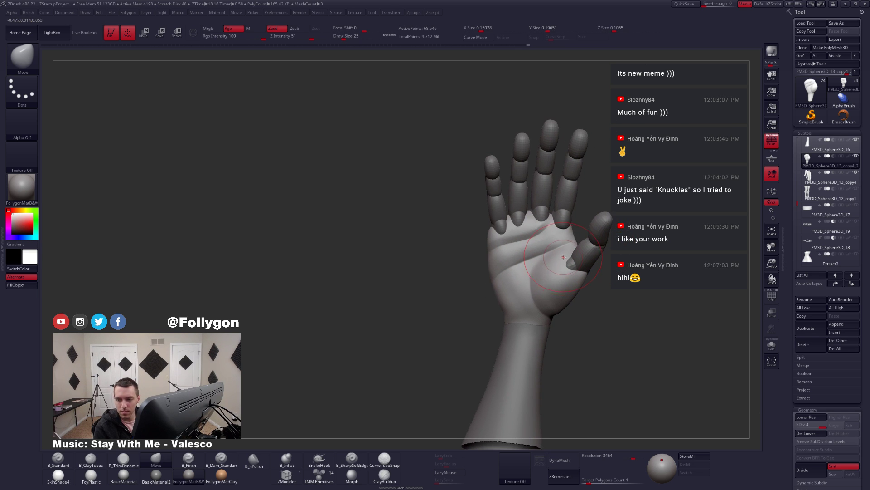
# - Make small adjustments to the palm with the Move brush, starting at draw size 5 and enlarging it to 16
pyautogui.moveTo(517, 248)
pyautogui.keyDown('alt'); pyautogui.mouseDown(button='right')
pyautogui.moveTo(474, 267)
pyautogui.moveTo(498, 290)
pyautogui.mouseUp(button='right'); pyautogui.keyUp('alt')
pyautogui.press('space')
pyautogui.moveTo(507, 259); pyautogui.dragTo(499, 257)
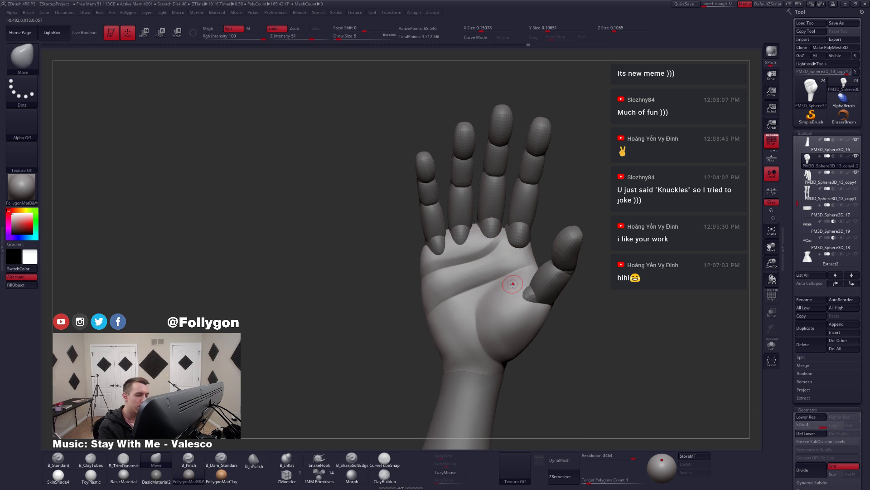
pyautogui.keyDown('ctrl'); pyautogui.moveTo(513, 284); pyautogui.dragTo(511, 296, button='right'); pyautogui.keyUp('ctrl')
pyautogui.press('space')
pyautogui.moveTo(512, 296)
pyautogui.mouseDown()
pyautogui.moveTo(433, 288)
pyautogui.moveTo(389, 225)
pyautogui.moveTo(574, 249)
pyautogui.mouseUp()
# - Drop the palm to subdivision level 1 and invert its mask so the upper palm below the fingers is editable
pyautogui.hotkey('alt', 's')
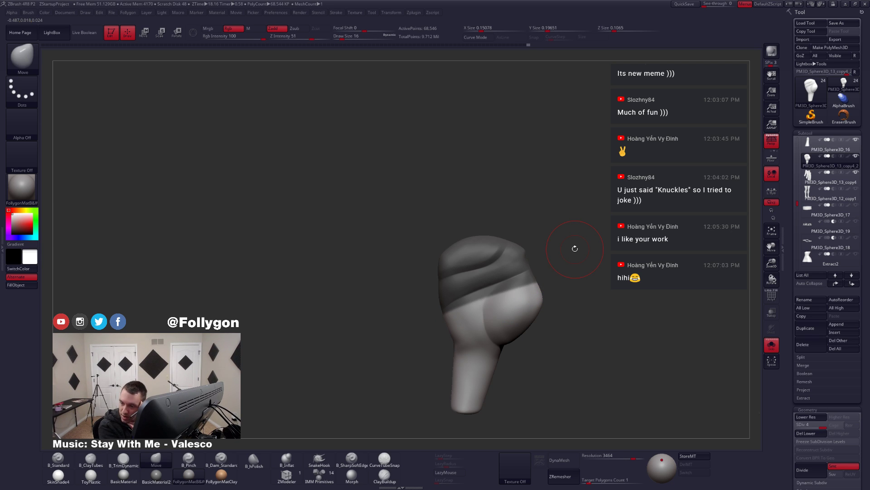
pyautogui.hotkey('shift', 'd')
pyautogui.hotkey('shift', 'd')
pyautogui.hotkey('shift', 'd')
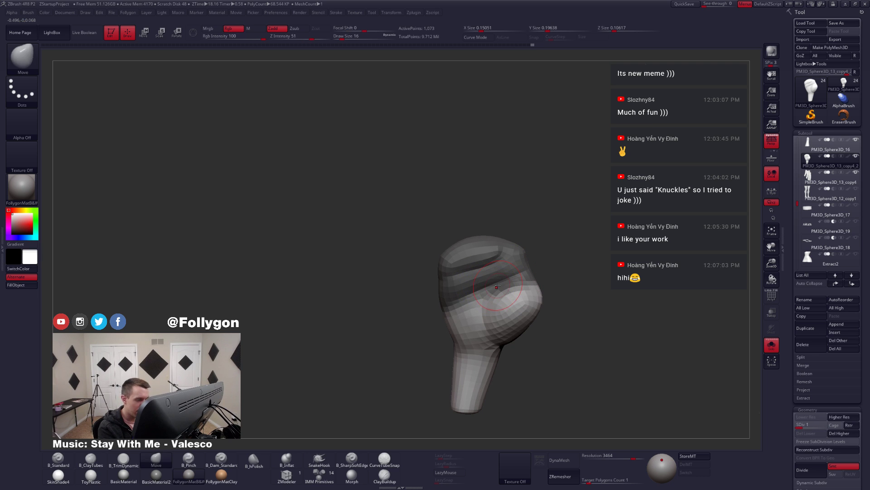
pyautogui.hotkey('ctrl', 'i')
pyautogui.moveTo(521, 287); pyautogui.dragTo(512, 272)
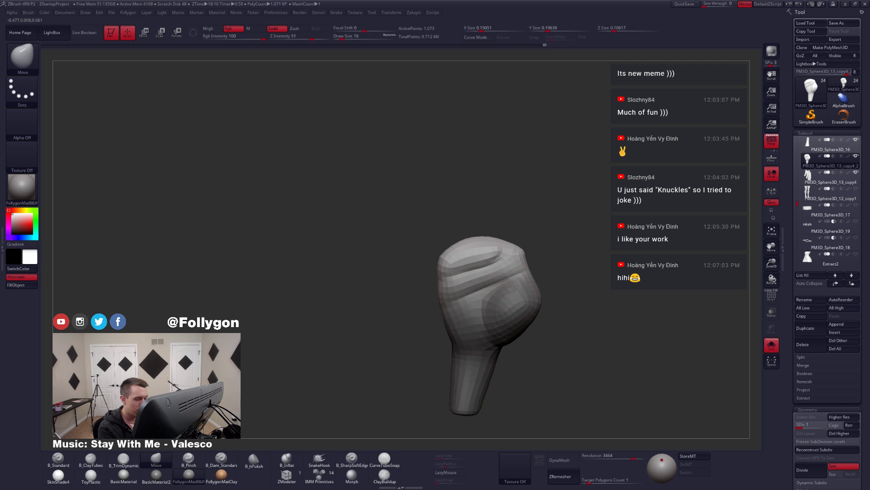
pyautogui.moveTo(511, 272); pyautogui.dragTo(509, 269, button='right')
# - Move the unmasked upper palm slightly towards the wrist with a Transpose line, comparing before and after
pyautogui.press('w')
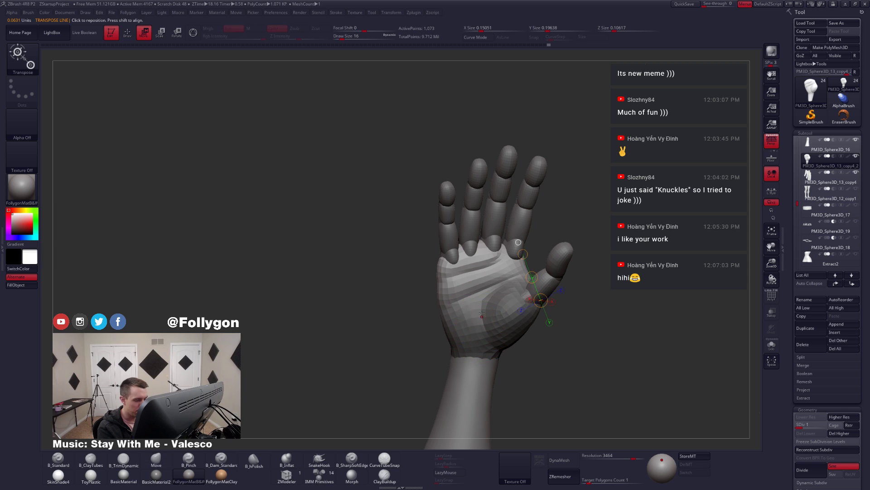
pyautogui.moveTo(488, 159); pyautogui.dragTo(487, 151)
pyautogui.moveTo(488, 151); pyautogui.dragTo(502, 162, button='right')
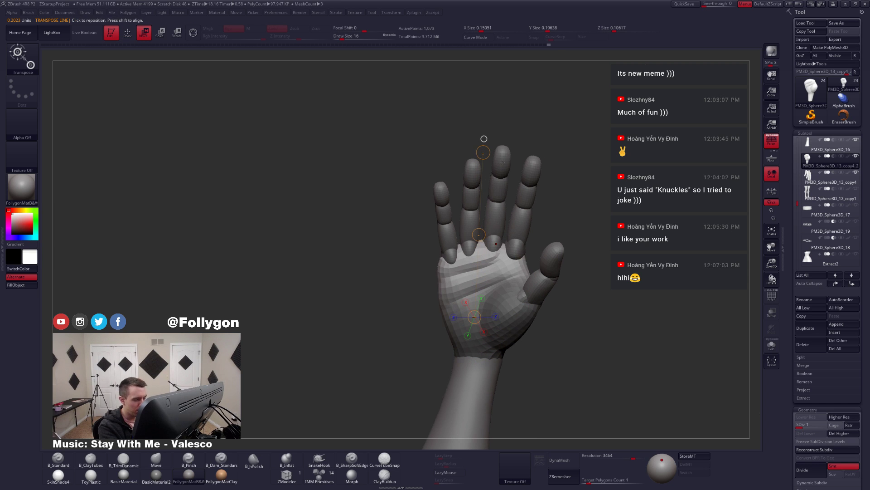
pyautogui.moveTo(479, 235); pyautogui.dragTo(481, 239)
pyautogui.hotkey('ctrl', 'z')
pyautogui.hotkey('ctrl', 'shift', 'z')
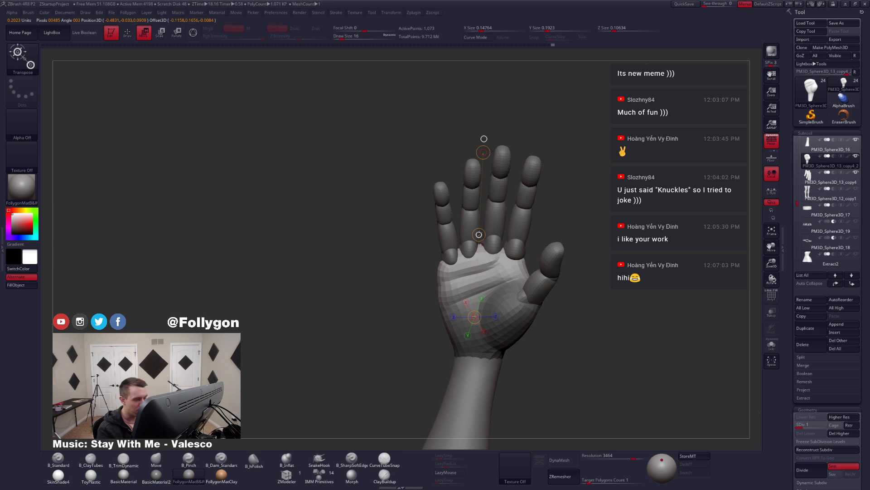
# - Reshape the palm's knuckle edge from the back and its thumb side with the Move brush at draw size 27
pyautogui.press('q')
pyautogui.moveTo(591, 345); pyautogui.dragTo(538, 368)
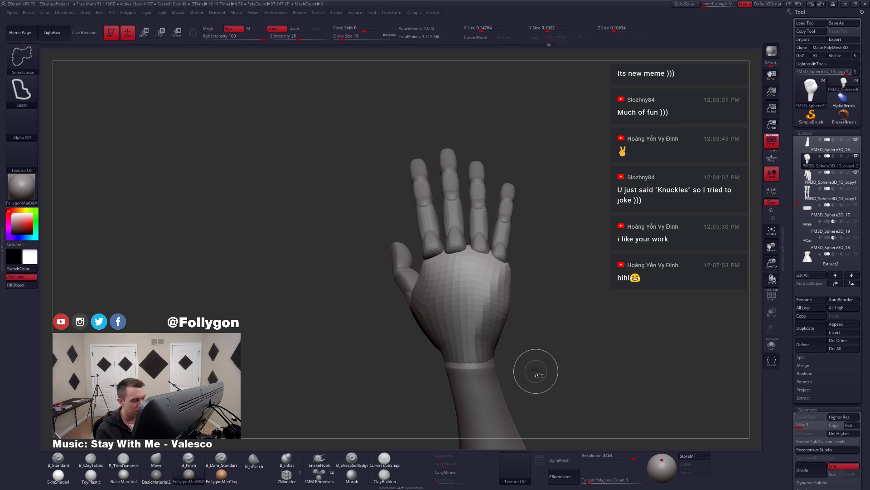
pyautogui.hotkey('shift', 's')
pyautogui.press('space')
pyautogui.moveTo(481, 274); pyautogui.dragTo(479, 254)
pyautogui.press('space')
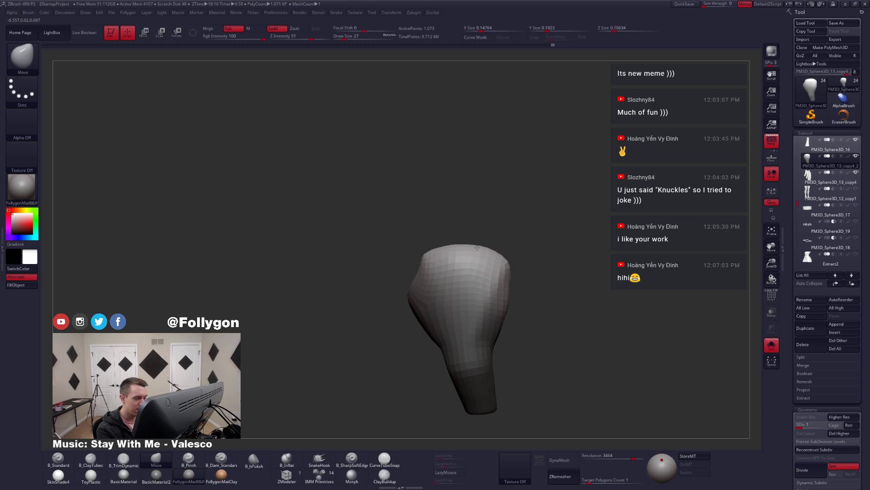
pyautogui.moveTo(478, 284); pyautogui.dragTo(546, 285, button='right')
pyautogui.moveTo(546, 286); pyautogui.dragTo(540, 270)
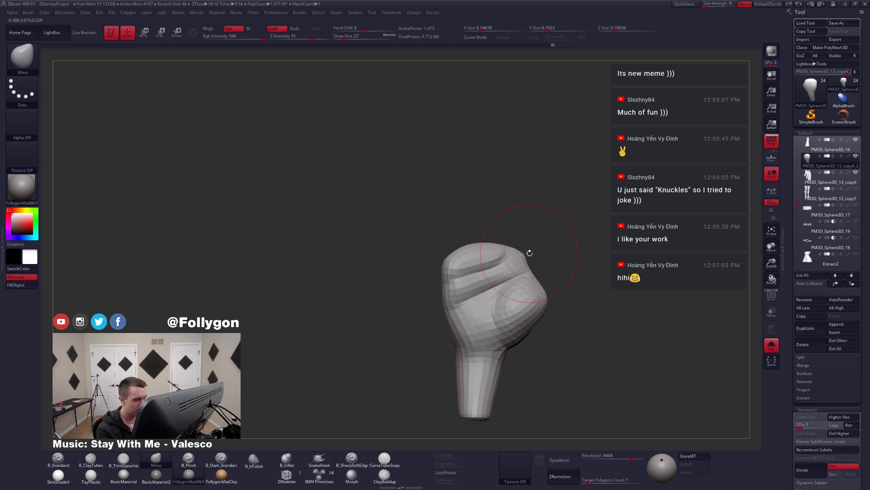
# - Adjust the middle of the palm with the Move brush and return the mesh to subdivision level 4
pyautogui.hotkey('shift', 's')
pyautogui.press('space')
pyautogui.moveTo(496, 301)
pyautogui.mouseDown()
pyautogui.moveTo(480, 292)
pyautogui.moveTo(499, 281)
pyautogui.mouseUp()
pyautogui.press('d')
pyautogui.press('d')
pyautogui.press('d')
# - Make small Move brush corrections beside the thumb mound and switch to the ClayTubes brush at draw size 17
pyautogui.press('space')
pyautogui.moveTo(500, 281); pyautogui.dragTo(513, 304, button='right')
pyautogui.press('space')
pyautogui.moveTo(517, 312); pyautogui.dragTo(514, 313)
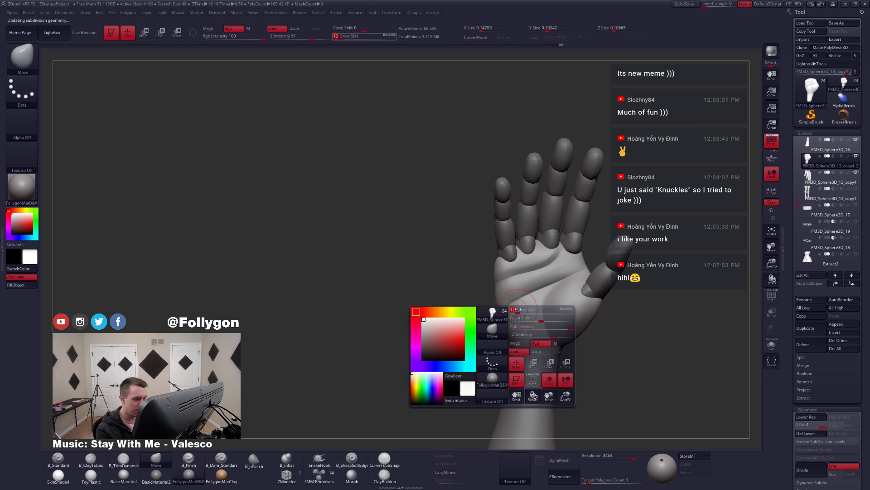
pyautogui.moveTo(508, 320); pyautogui.dragTo(516, 327, button='right')
pyautogui.hotkey('shift', 's')
pyautogui.press('space')
pyautogui.moveTo(516, 318); pyautogui.dragTo(523, 318)
pyautogui.moveTo(520, 313); pyautogui.dragTo(525, 306, button='right')
pyautogui.press('2')
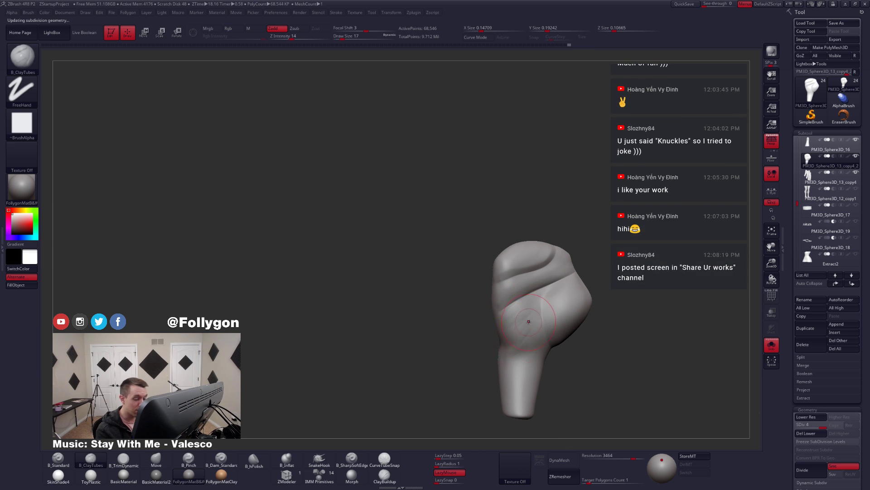
# - Build up the heel of the palm towards the wrist with the ClayTubes brush at draw sizes 14 and 8
pyautogui.moveTo(525, 349); pyautogui.dragTo(526, 343)
pyautogui.keyDown('ctrl'); pyautogui.moveTo(521, 343); pyautogui.dragTo(517, 358, button='right'); pyautogui.keyUp('ctrl')
pyautogui.press('space')
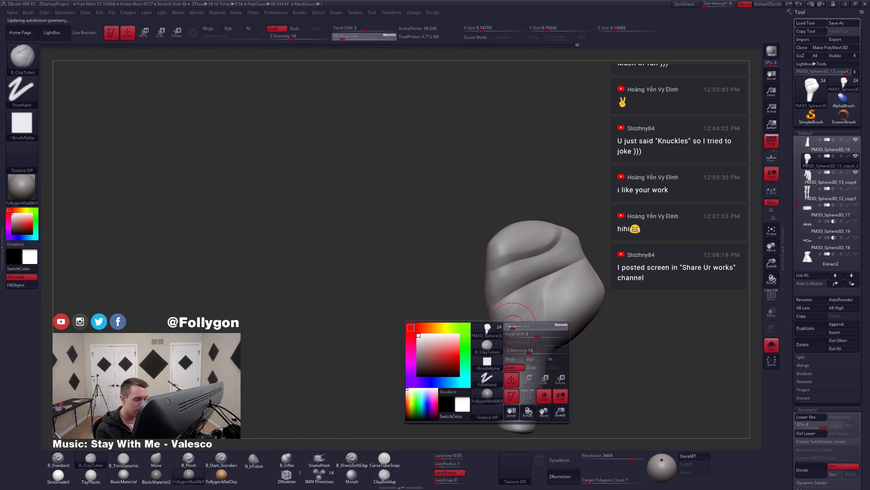
pyautogui.moveTo(520, 325); pyautogui.dragTo(515, 313)
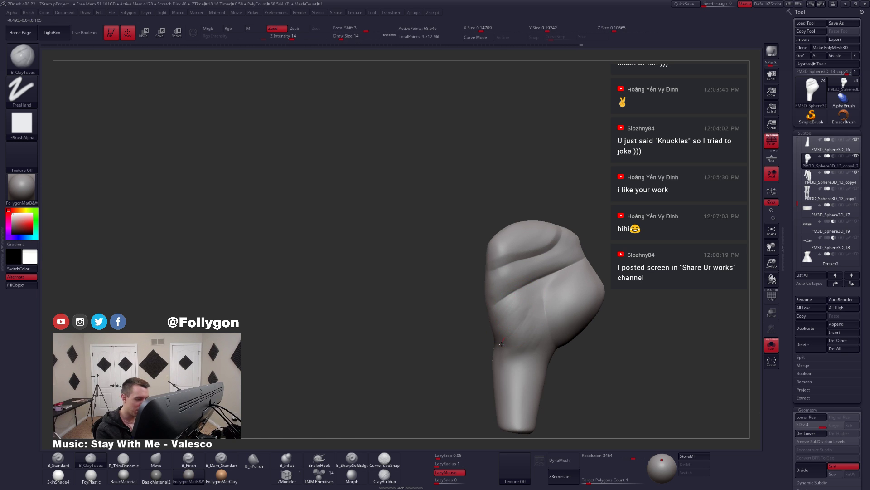
pyautogui.moveTo(513, 348); pyautogui.dragTo(517, 328, button='right')
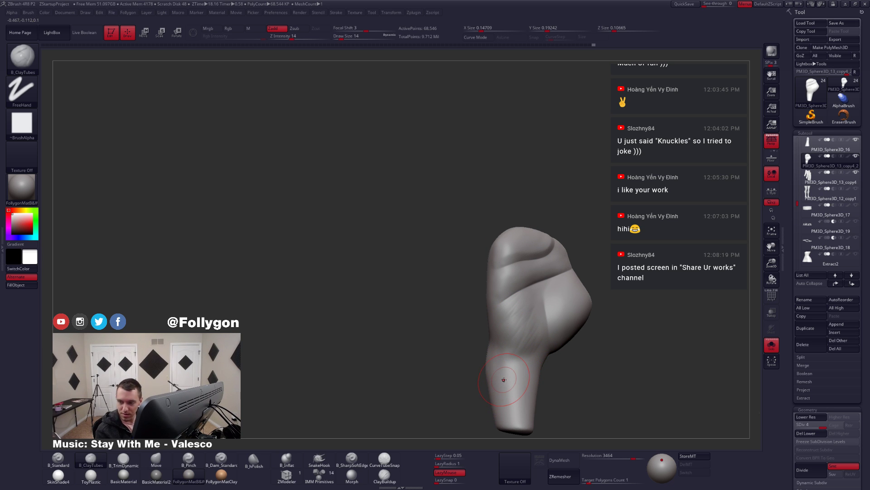
pyautogui.moveTo(529, 359)
pyautogui.mouseDown(button='right')
pyautogui.moveTo(499, 369)
pyautogui.moveTo(512, 388)
pyautogui.mouseUp(button='right')
pyautogui.press('space')
pyautogui.moveTo(540, 366); pyautogui.dragTo(536, 366)
pyautogui.hotkey('alt', 's')
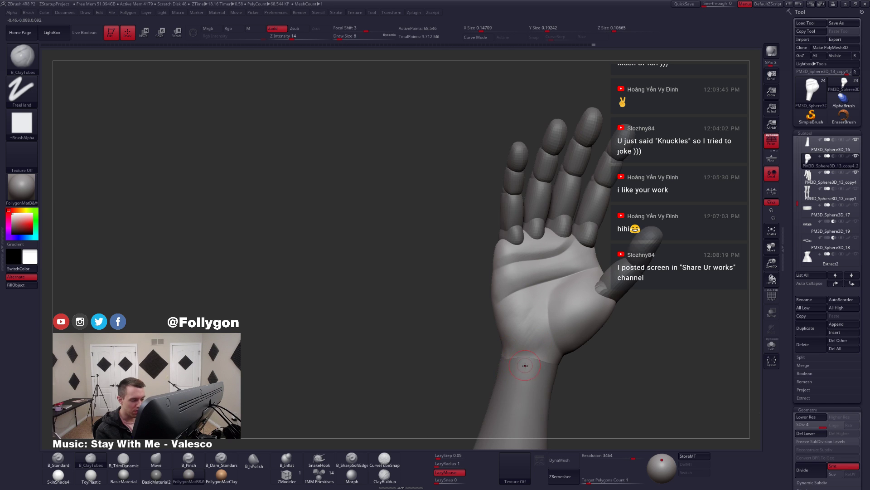
# - Flatten and smooth the palm heel above the wrist with the TrimDynamic brush at draw sizes 14 and 16
pyautogui.moveTo(524, 366)
pyautogui.mouseDown(button='right')
pyautogui.moveTo(517, 349)
pyautogui.moveTo(531, 348)
pyautogui.mouseUp(button='right')
pyautogui.press('space')
pyautogui.press('space')
pyautogui.press('space')
pyautogui.moveTo(531, 349); pyautogui.dragTo(536, 349)
pyautogui.press('3')
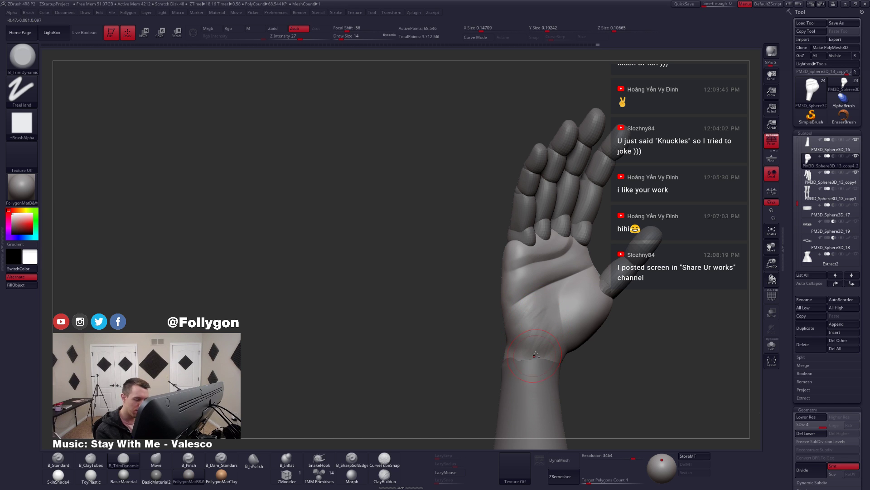
pyautogui.moveTo(529, 346); pyautogui.dragTo(535, 353, button='right')
pyautogui.keyDown('shift'); pyautogui.moveTo(528, 356); pyautogui.dragTo(519, 337); pyautogui.keyUp('shift')
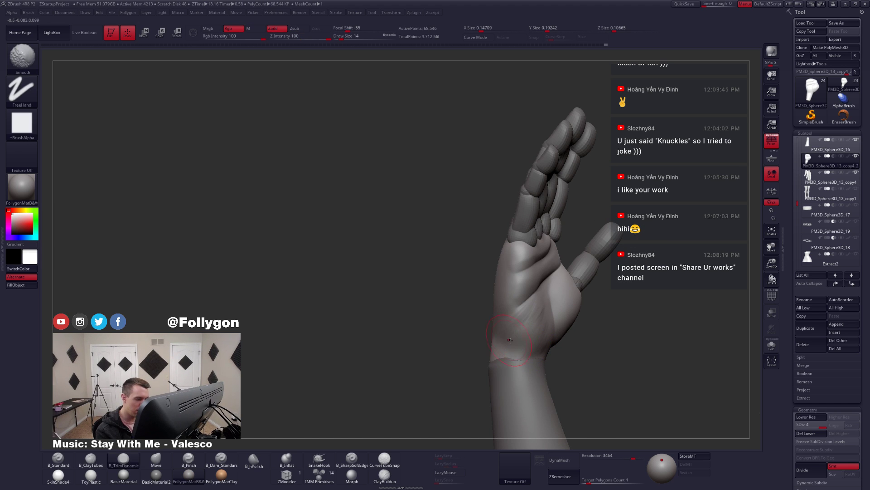
pyautogui.moveTo(504, 332)
pyautogui.mouseDown(button='right')
pyautogui.moveTo(519, 325)
pyautogui.moveTo(539, 352)
pyautogui.moveTo(546, 333)
pyautogui.moveTo(532, 346)
pyautogui.moveTo(556, 329)
pyautogui.moveTo(550, 346)
pyautogui.mouseUp(button='right')
pyautogui.press('shift')
pyautogui.press('space')
pyautogui.moveTo(572, 323); pyautogui.dragTo(575, 323)
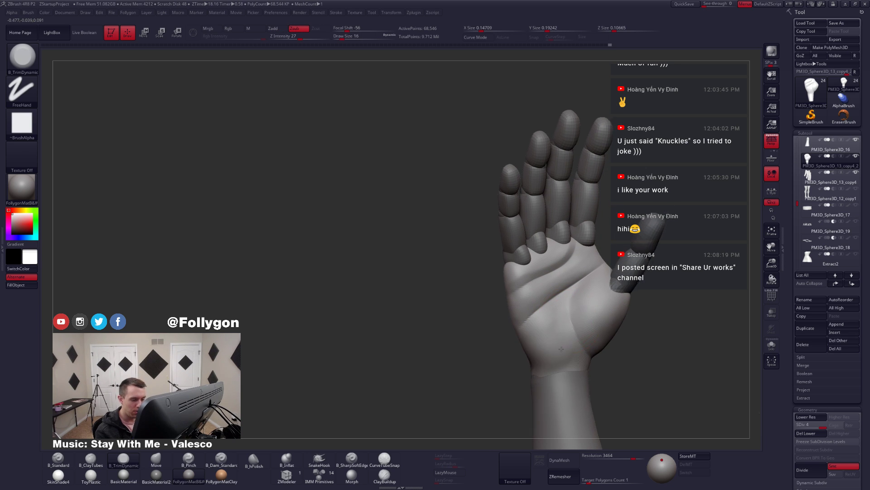
# - Isolate the palm and tighten its crease with the Pinch brush, reducing the draw size from 8 to 4
pyautogui.keyDown('alt'); pyautogui.moveTo(557, 309); pyautogui.dragTo(552, 329, button='right'); pyautogui.keyUp('alt')
pyautogui.hotkey('shift', 's')
pyautogui.press('space')
pyautogui.moveTo(560, 317); pyautogui.dragTo(554, 317)
pyautogui.press('5')
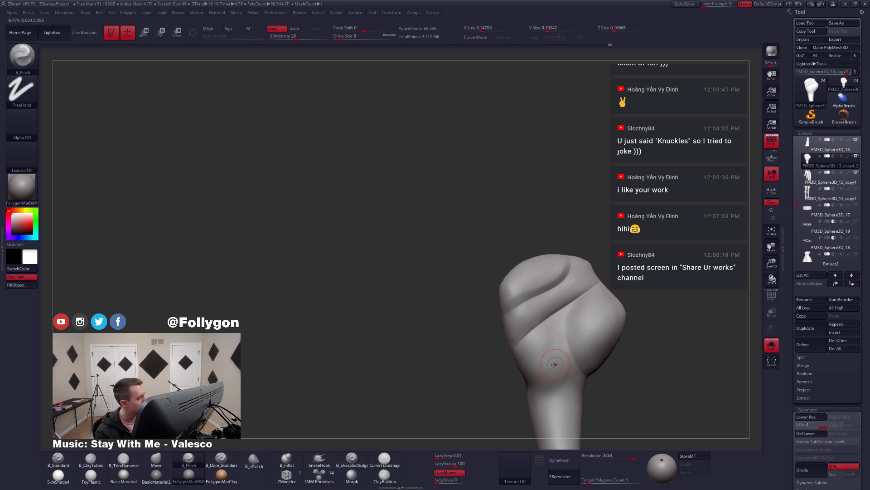
pyautogui.keyDown('alt'); pyautogui.moveTo(546, 334); pyautogui.dragTo(540, 287, button='right'); pyautogui.keyUp('alt')
pyautogui.press('space')
pyautogui.moveTo(554, 283); pyautogui.dragTo(553, 283)
pyautogui.keyDown('ctrl'); pyautogui.moveTo(556, 274); pyautogui.dragTo(560, 288, button='right'); pyautogui.keyUp('ctrl')
pyautogui.moveTo(569, 245); pyautogui.dragTo(564, 255)
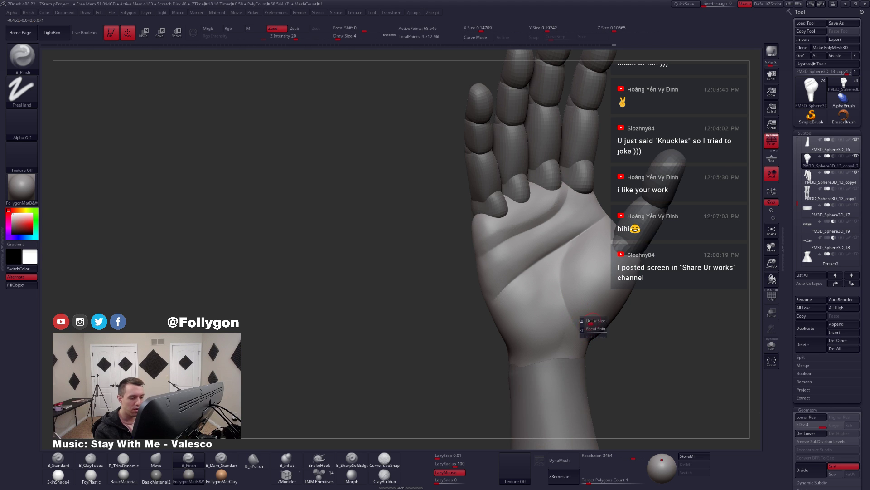
# - Pinch the wrist area below the thumb base with the Pinch brush at draw size 8
pyautogui.press('space')
pyautogui.moveTo(591, 328); pyautogui.dragTo(594, 328)
pyautogui.moveTo(595, 330)
pyautogui.mouseDown(button='right')
pyautogui.moveTo(557, 331)
pyautogui.moveTo(595, 344)
pyautogui.moveTo(584, 336)
pyautogui.mouseUp(button='right')
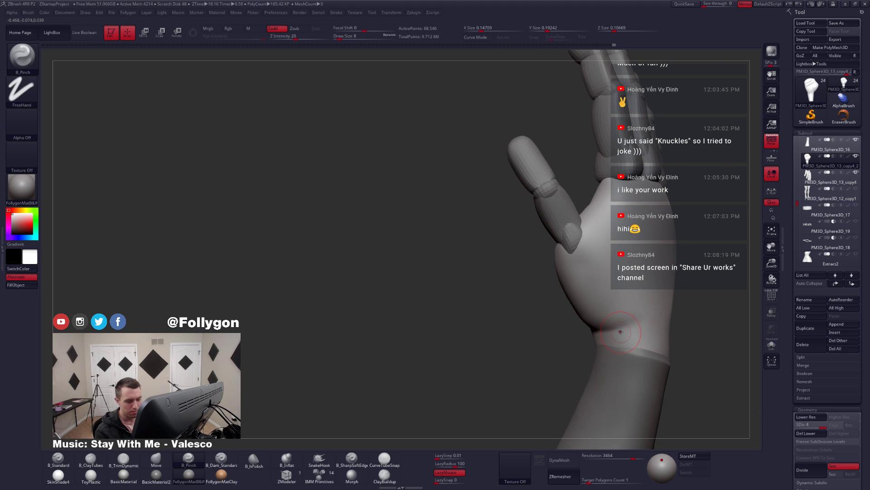
pyautogui.press('space')
pyautogui.moveTo(622, 330); pyautogui.dragTo(624, 330)
pyautogui.moveTo(625, 333); pyautogui.dragTo(593, 331, button='right')
# - Smooth the thumb side of the wrist from the back and set the TrimDynamic brush to draw size 7
pyautogui.press('3')
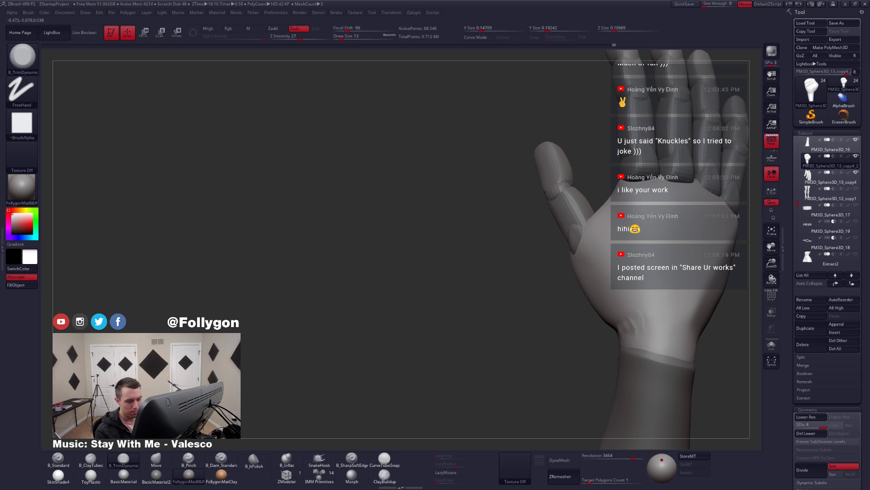
pyautogui.press('shift')
pyautogui.keyDown('shift'); pyautogui.moveTo(636, 321); pyautogui.dragTo(633, 325); pyautogui.keyUp('shift')
pyautogui.moveTo(596, 312)
pyautogui.mouseDown(button='right')
pyautogui.moveTo(627, 306)
pyautogui.moveTo(619, 314)
pyautogui.moveTo(634, 317)
pyautogui.moveTo(585, 306)
pyautogui.moveTo(544, 340)
pyautogui.mouseUp(button='right')
pyautogui.press('shift')
pyautogui.press('space')
pyautogui.moveTo(560, 333); pyautogui.dragTo(552, 334)
pyautogui.press('shift')
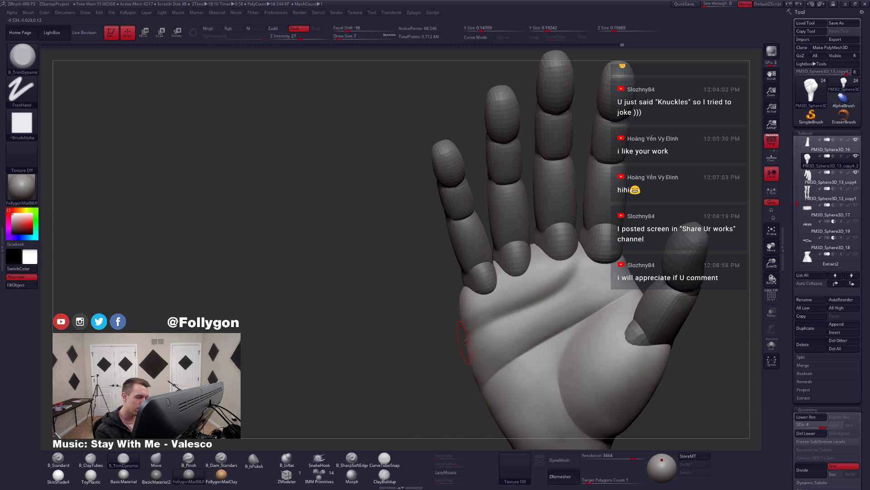
# - Trim the back of the hand near the outer wrist with the TrimDynamic brush at draw size 17, finishing at size 12
pyautogui.moveTo(574, 268)
pyautogui.mouseDown(button='right')
pyautogui.moveTo(491, 326)
pyautogui.moveTo(529, 311)
pyautogui.moveTo(533, 289)
pyautogui.moveTo(511, 326)
pyautogui.moveTo(511, 349)
pyautogui.mouseUp(button='right')
pyautogui.moveTo(527, 285); pyautogui.dragTo(498, 334, button='right')
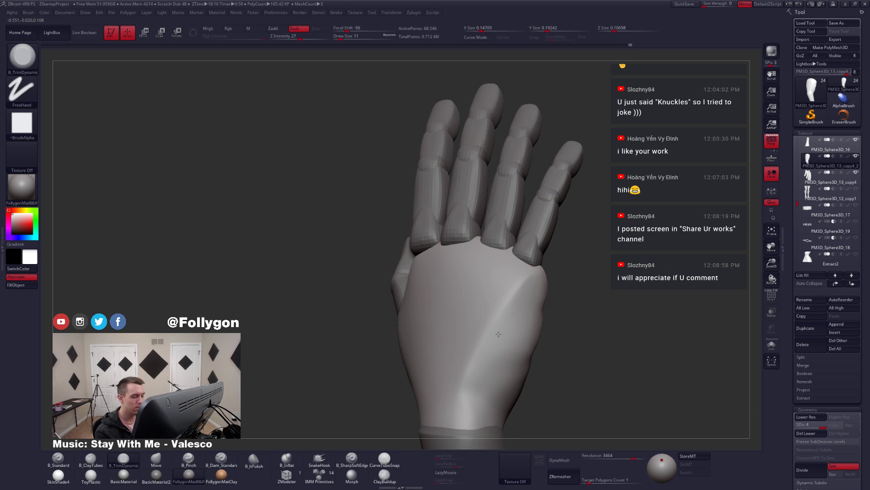
pyautogui.press('shift')
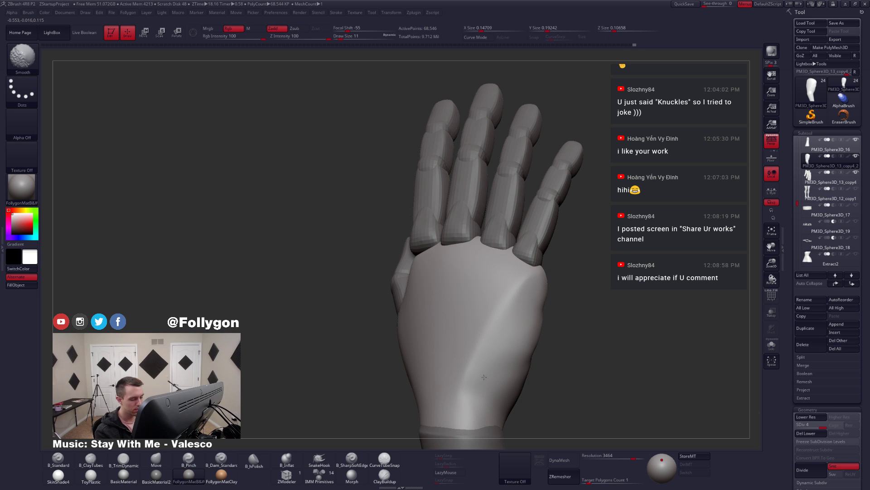
pyautogui.moveTo(484, 377); pyautogui.dragTo(546, 346, button='right')
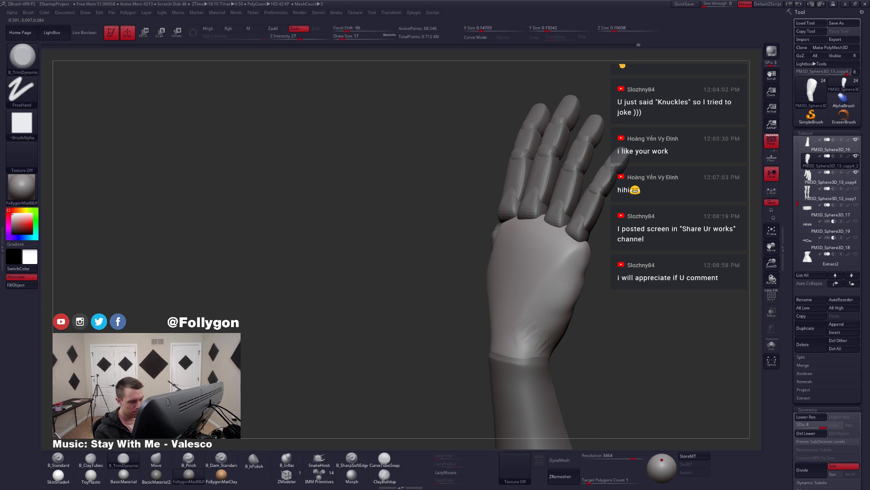
pyautogui.moveTo(548, 336)
pyautogui.mouseDown()
pyautogui.moveTo(539, 347)
pyautogui.moveTo(546, 340)
pyautogui.mouseUp()
pyautogui.moveTo(553, 339); pyautogui.dragTo(550, 327, button='right')
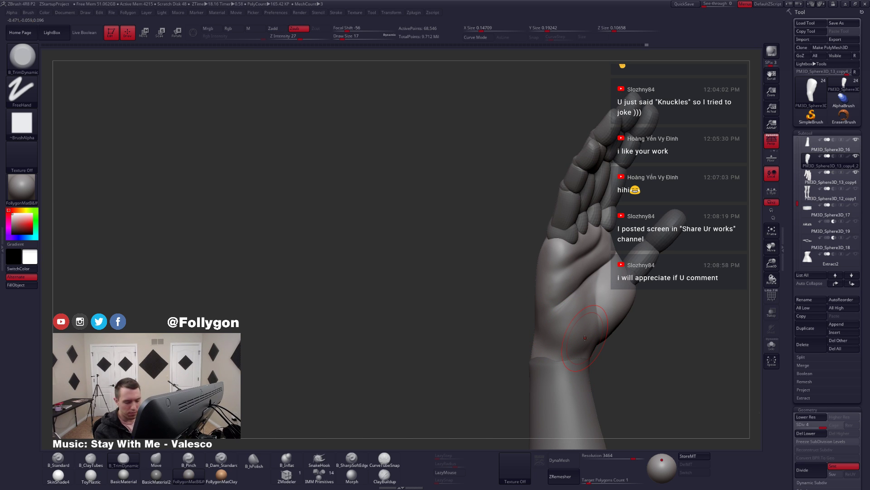
pyautogui.moveTo(564, 344); pyautogui.dragTo(562, 336, button='right')
pyautogui.press('space')
pyautogui.moveTo(562, 336); pyautogui.dragTo(556, 336)
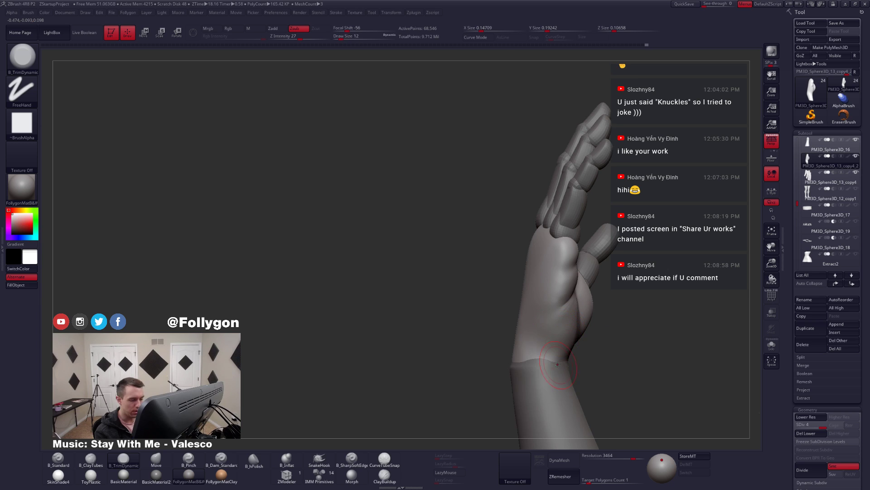
# - Smooth the outer palm heel at draw size 14 with the palm isolated, and soften the little-finger knuckle from the back
pyautogui.moveTo(544, 362)
pyautogui.keyDown('alt'); pyautogui.mouseDown(button='right')
pyautogui.moveTo(549, 336)
pyautogui.moveTo(528, 332)
pyautogui.mouseUp(button='right'); pyautogui.keyUp('alt')
pyautogui.hotkey('shift', 's')
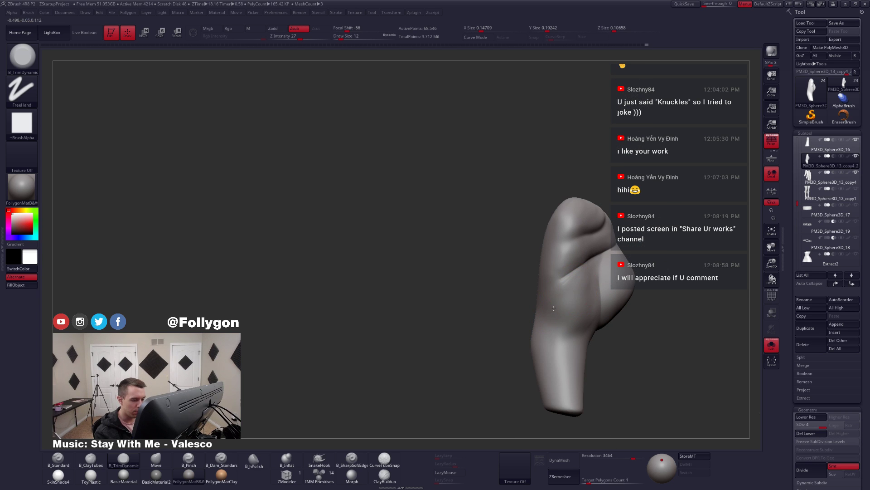
pyautogui.press('space')
pyautogui.press('shift')
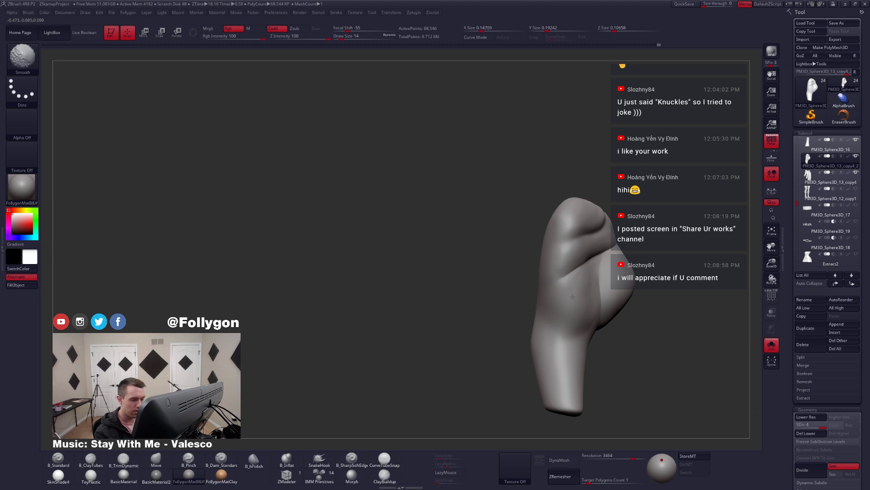
pyautogui.moveTo(562, 323); pyautogui.dragTo(546, 324, button='right')
pyautogui.keyDown('shift'); pyautogui.moveTo(563, 333); pyautogui.dragTo(562, 324); pyautogui.keyUp('shift')
pyautogui.moveTo(567, 343)
pyautogui.mouseDown(button='right')
pyautogui.moveTo(539, 332)
pyautogui.moveTo(580, 341)
pyautogui.moveTo(573, 324)
pyautogui.moveTo(571, 346)
pyautogui.moveTo(569, 327)
pyautogui.moveTo(546, 313)
pyautogui.mouseUp(button='right')
pyautogui.press('space')
pyautogui.press('space')
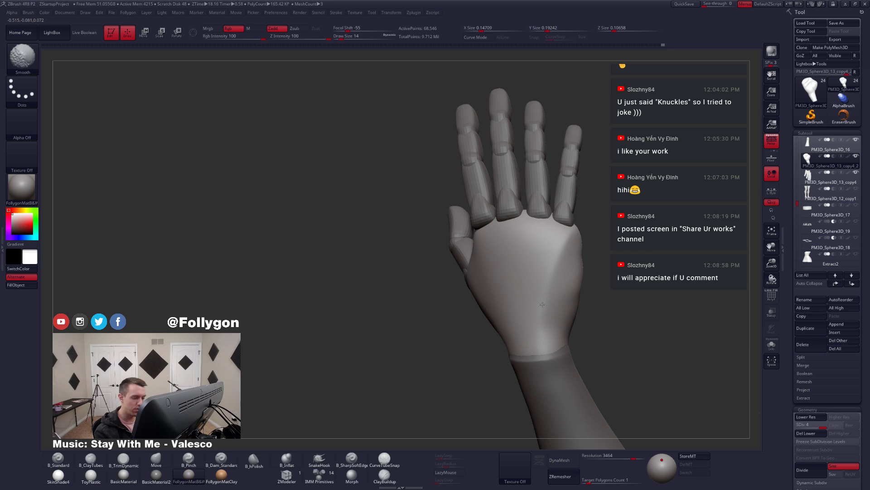
pyautogui.keyDown('shift'); pyautogui.moveTo(560, 255); pyautogui.dragTo(561, 249); pyautogui.keyUp('shift')
# - Isolate the palm, pull its thumb-side edge with the Move brush at draw size 17 and drop to subdivision level 1
pyautogui.moveTo(558, 300)
pyautogui.keyDown('alt'); pyautogui.mouseDown(button='right')
pyautogui.moveTo(539, 353)
pyautogui.moveTo(569, 352)
pyautogui.moveTo(545, 358)
pyautogui.moveTo(514, 342)
pyautogui.moveTo(558, 358)
pyautogui.moveTo(529, 342)
pyautogui.mouseUp(button='right'); pyautogui.keyUp('alt')
pyautogui.hotkey('alt', 's')
pyautogui.press('b')
pyautogui.press('m')
pyautogui.press('v')
pyautogui.press('space')
pyautogui.moveTo(528, 342); pyautogui.dragTo(534, 330)
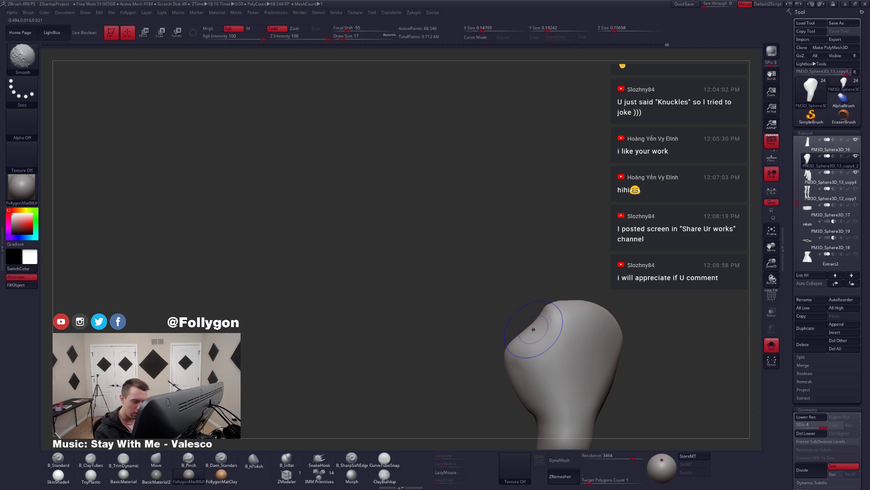
pyautogui.hotkey('shift', 'd')
pyautogui.hotkey('shift', 'd')
pyautogui.hotkey('shift', 'd')
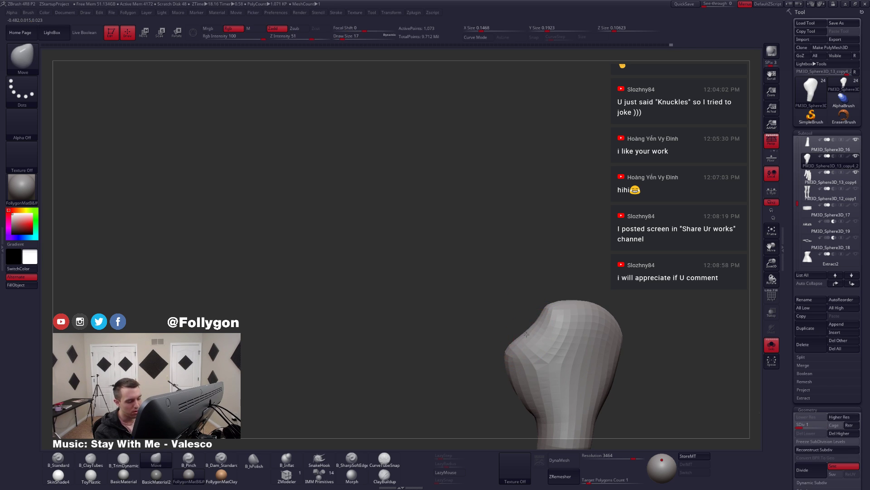
# - Refine the palm's thumb-side shape with the Move brush beside the fingers and return the mesh to subdivision level 4
pyautogui.hotkey('alt', 's')
pyautogui.press('space')
pyautogui.moveTo(536, 340); pyautogui.dragTo(534, 340)
pyautogui.moveTo(535, 341)
pyautogui.mouseDown(button='right')
pyautogui.moveTo(546, 351)
pyautogui.moveTo(528, 358)
pyautogui.moveTo(538, 356)
pyautogui.mouseUp(button='right')
pyautogui.press('space')
pyautogui.moveTo(538, 356); pyautogui.dragTo(543, 356)
pyautogui.moveTo(543, 356)
pyautogui.mouseDown(button='right')
pyautogui.moveTo(558, 341)
pyautogui.moveTo(553, 359)
pyautogui.mouseUp(button='right')
pyautogui.press('d')
pyautogui.press('d')
pyautogui.press('d')
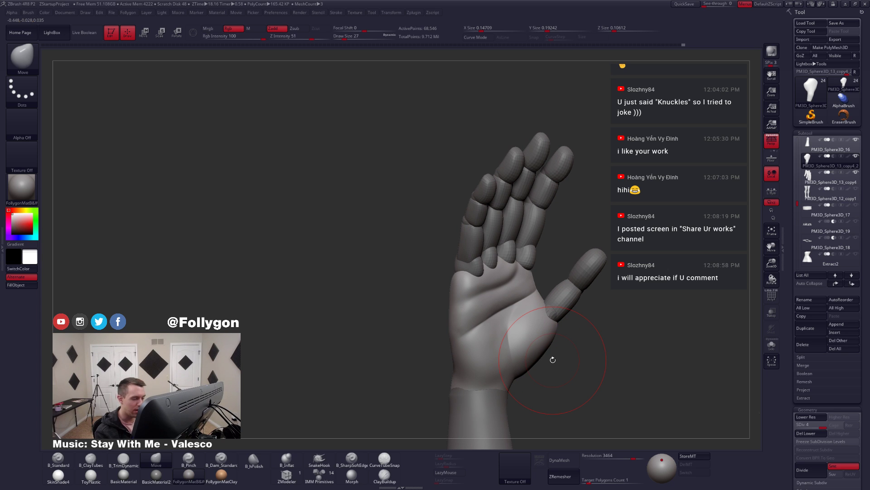
pyautogui.moveTo(553, 360); pyautogui.dragTo(559, 349, button='right')
pyautogui.press('space')
pyautogui.moveTo(559, 349); pyautogui.dragTo(554, 348)
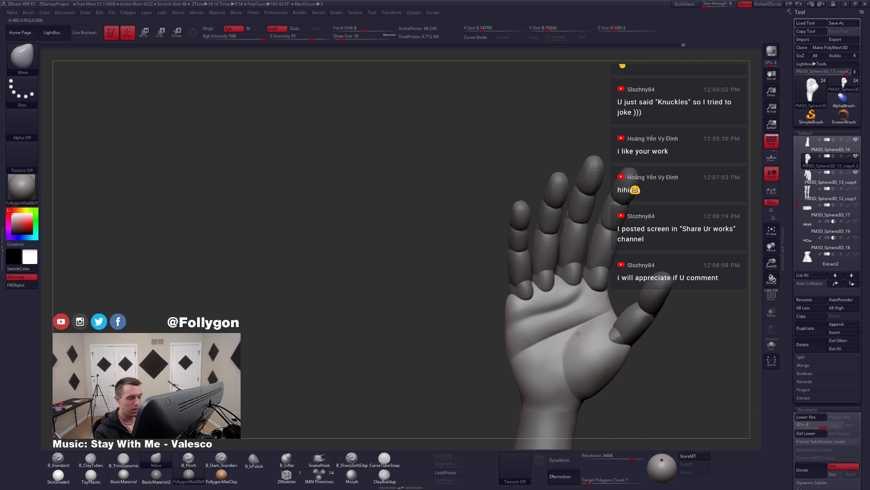
pyautogui.moveTo(553, 347)
pyautogui.mouseDown(button='right')
pyautogui.moveTo(582, 318)
pyautogui.moveTo(576, 334)
pyautogui.moveTo(588, 339)
pyautogui.moveTo(564, 334)
pyautogui.mouseUp(button='right')
# - Select the fingers subtool and mask the thumb, leaving the four fingers unmasked
pyautogui.keyDown('alt'); pyautogui.click(582, 317); pyautogui.keyUp('alt')
pyautogui.hotkey('shift', 's')
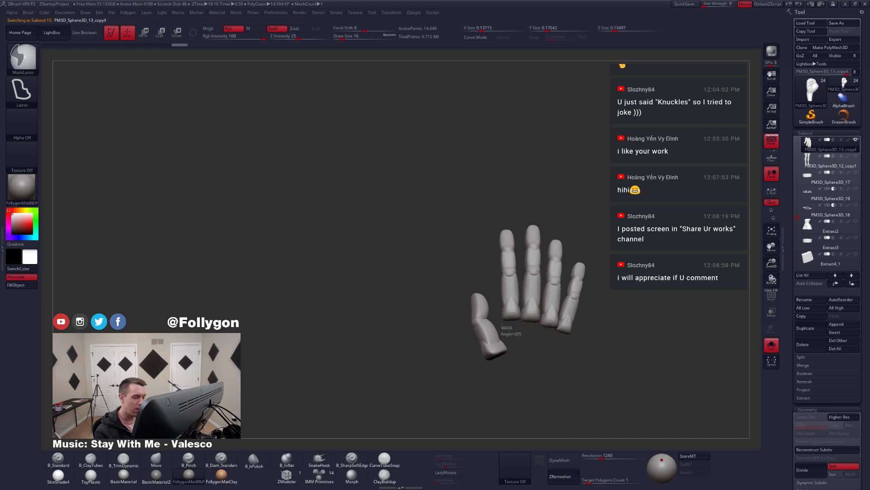
pyautogui.moveTo(501, 325)
pyautogui.keyDown('ctrl'); pyautogui.mouseDown()
pyautogui.moveTo(492, 245)
pyautogui.moveTo(624, 272)
pyautogui.moveTo(598, 347)
pyautogui.mouseUp(); pyautogui.keyUp('ctrl')
pyautogui.hotkey('shift', 's')
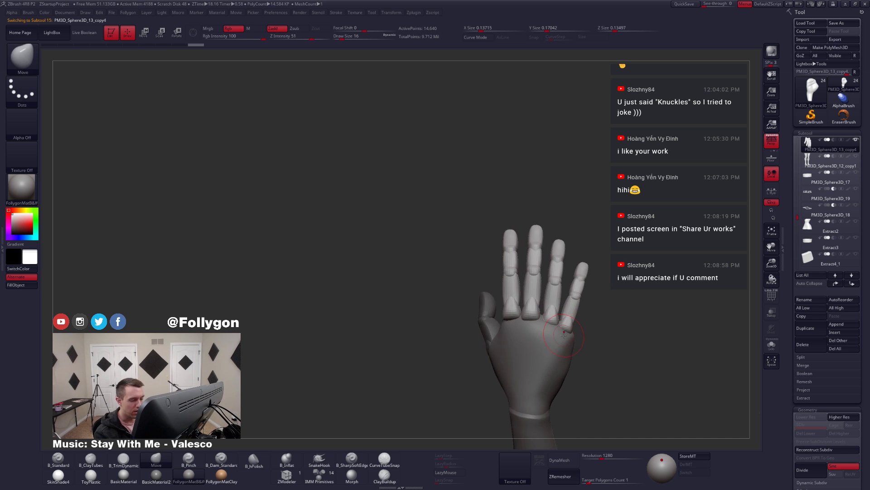
pyautogui.moveTo(564, 335); pyautogui.dragTo(570, 348, button='right')
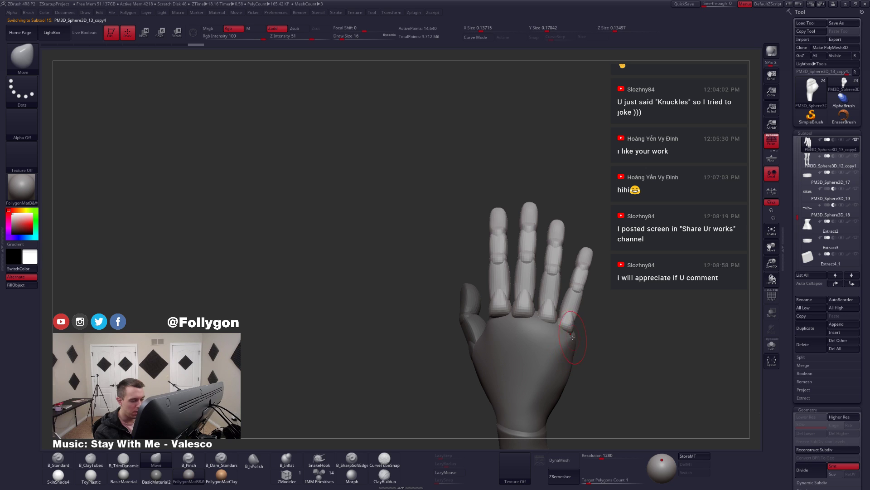
# - Move and rotate the four unmasked fingers with the Transpose line to seat them on the palm's knuckle edge
pyautogui.press('w')
pyautogui.moveTo(565, 325); pyautogui.dragTo(566, 380)
pyautogui.moveTo(565, 346); pyautogui.dragTo(570, 350)
pyautogui.moveTo(589, 351); pyautogui.dragTo(534, 368, button='right')
pyautogui.press('r')
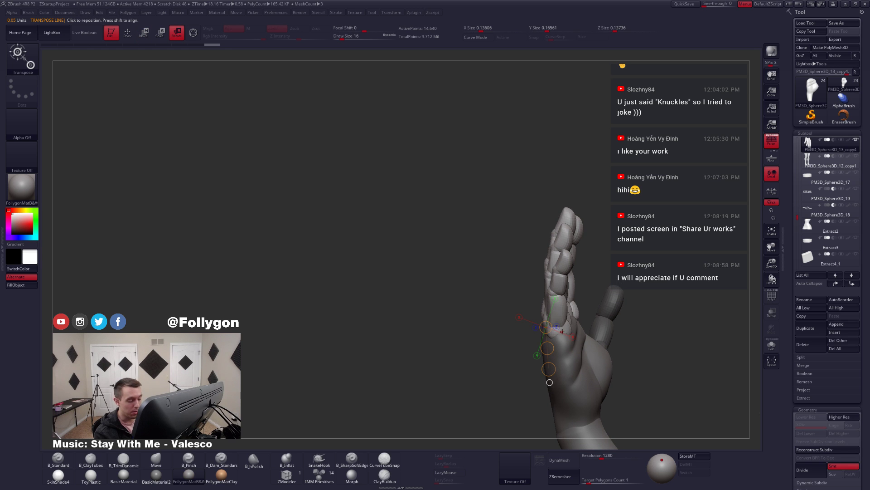
pyautogui.moveTo(556, 333); pyautogui.dragTo(564, 357, button='right')
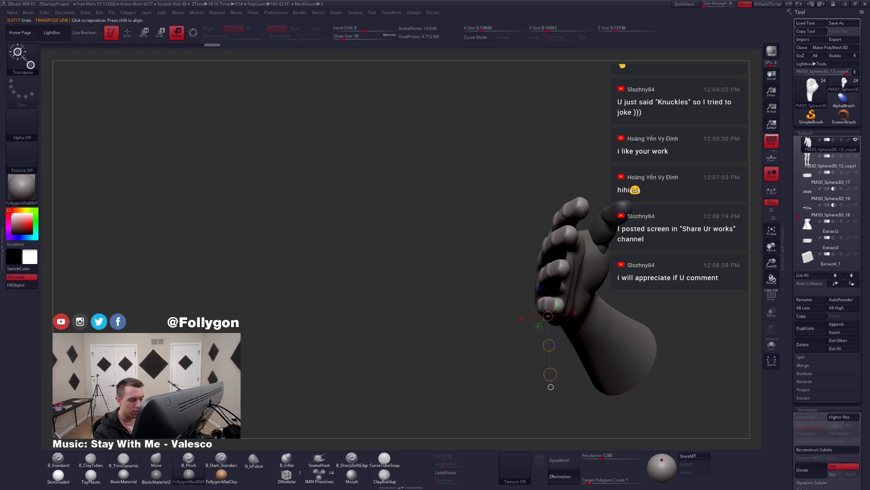
pyautogui.moveTo(558, 303); pyautogui.dragTo(628, 302)
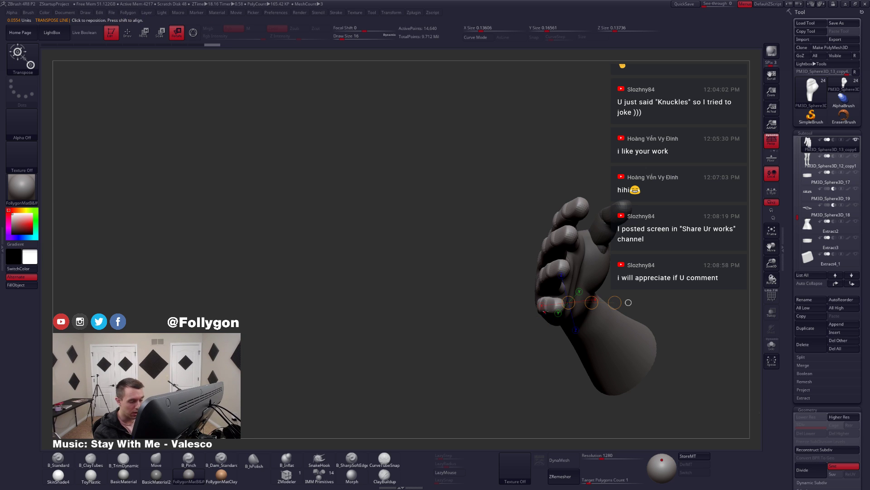
pyautogui.moveTo(546, 311); pyautogui.dragTo(543, 396)
pyautogui.press('q')
# - Adjust the tilt of the unmasked fingers with a new Transpose rotation and check their fit from the palm side
pyautogui.moveTo(506, 355); pyautogui.dragTo(585, 337, button='right')
pyautogui.moveTo(585, 336)
pyautogui.mouseDown()
pyautogui.moveTo(563, 359)
pyautogui.moveTo(553, 269)
pyautogui.moveTo(501, 270)
pyautogui.mouseUp()
pyautogui.press('r')
pyautogui.moveTo(581, 278); pyautogui.dragTo(582, 274)
pyautogui.press('q')
pyautogui.moveTo(528, 290); pyautogui.dragTo(578, 290)
pyautogui.keyDown('alt'); pyautogui.moveTo(531, 399); pyautogui.dragTo(531, 371); pyautogui.keyUp('alt')
pyautogui.moveTo(582, 340)
pyautogui.mouseDown(button='right')
pyautogui.moveTo(570, 340)
pyautogui.moveTo(585, 368)
pyautogui.moveTo(583, 354)
pyautogui.moveTo(562, 367)
pyautogui.moveTo(574, 329)
pyautogui.mouseUp(button='right')
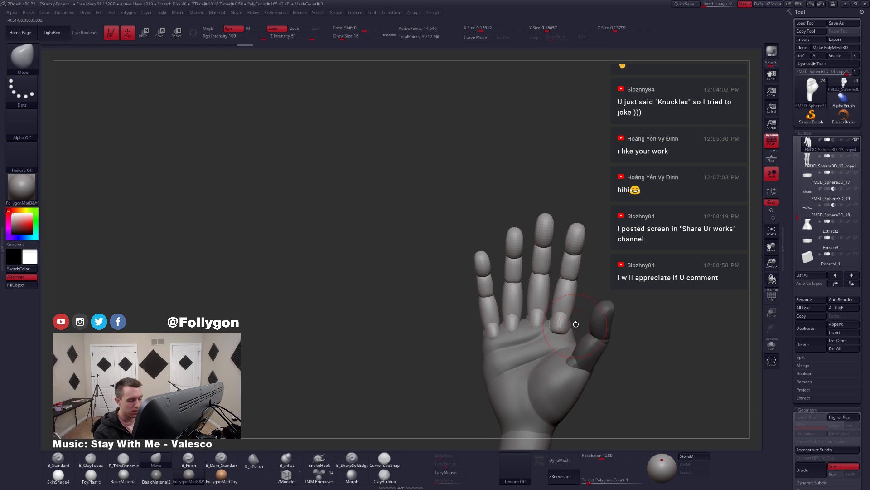
# - Clear the thumb's mask and check the finger polygroups by briefly showing the PolyFrame wireframe
pyautogui.keyDown('ctrl'); pyautogui.moveTo(579, 323); pyautogui.dragTo(585, 313); pyautogui.keyUp('ctrl')
pyautogui.moveTo(569, 342); pyautogui.dragTo(553, 337, button='right')
pyautogui.hotkey('shift', 'f')
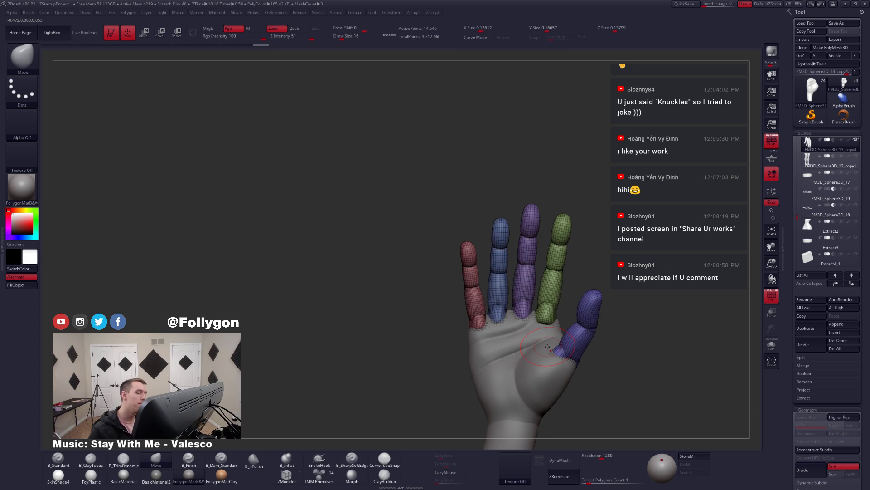
pyautogui.hotkey('shift', 'f')
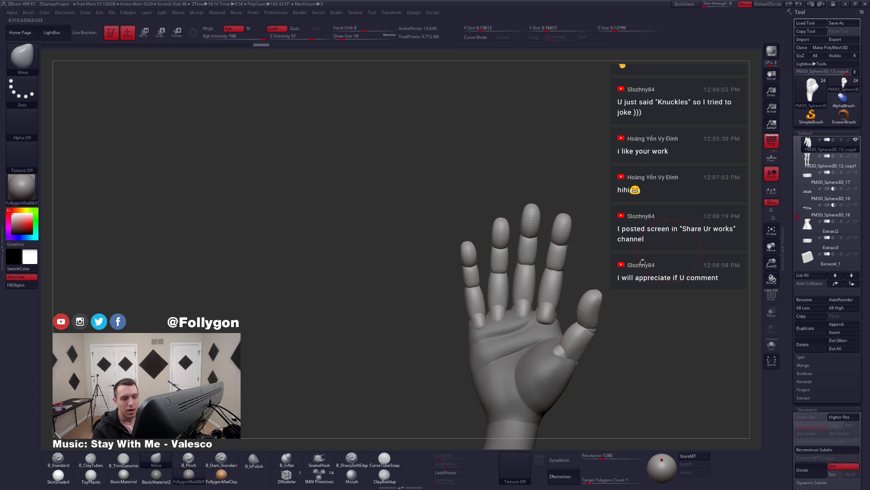
pyautogui.moveTo(815, 149)
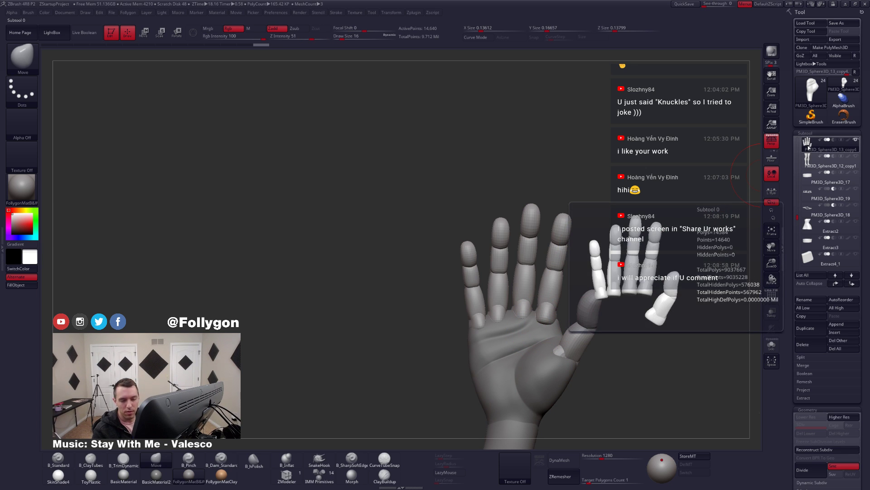
pyautogui.keyDown('alt'); pyautogui.moveTo(553, 282); pyautogui.dragTo(525, 208, button='right'); pyautogui.keyUp('alt')
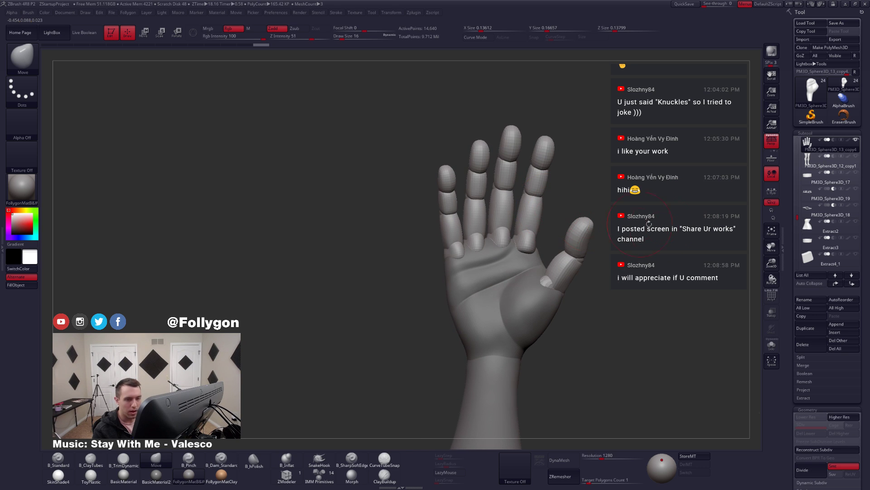
# - Rotate the fingers slightly with a Transpose line drawn along them and check their fit from the back of the hand
pyautogui.moveTo(536, 253)
pyautogui.mouseDown(button='right')
pyautogui.moveTo(558, 241)
pyautogui.moveTo(541, 330)
pyautogui.moveTo(512, 304)
pyautogui.moveTo(527, 303)
pyautogui.mouseUp(button='right')
pyautogui.press('r')
pyautogui.moveTo(520, 287); pyautogui.dragTo(542, 134)
pyautogui.moveTo(545, 141); pyautogui.dragTo(570, 148, button='right')
pyautogui.press('q')
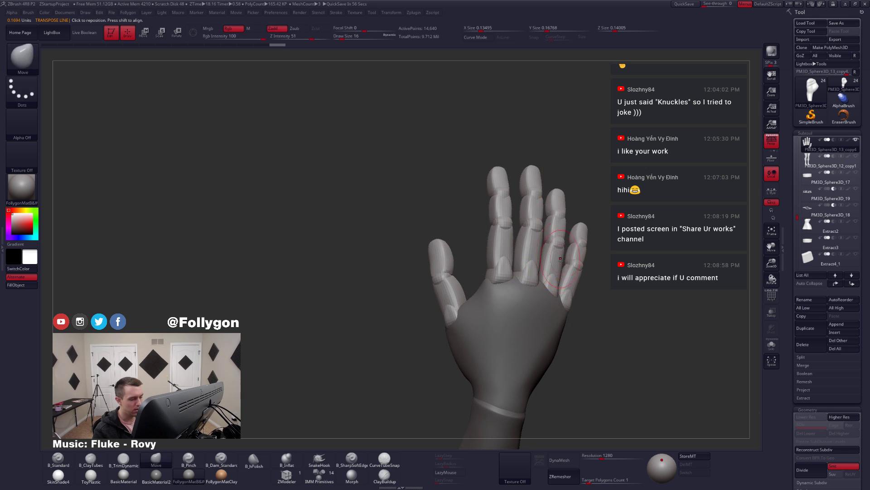
pyautogui.moveTo(554, 250)
pyautogui.mouseDown(button='right')
pyautogui.moveTo(532, 258)
pyautogui.moveTo(539, 267)
pyautogui.mouseUp(button='right')
# - Duplicate the fingers subtool and isolate the copy in Solo mode
pyautogui.hotkey('shift', 'f')
pyautogui.hotkey('shift', 'f')
pyautogui.press('d')
pyautogui.hotkey('shift', 'd')
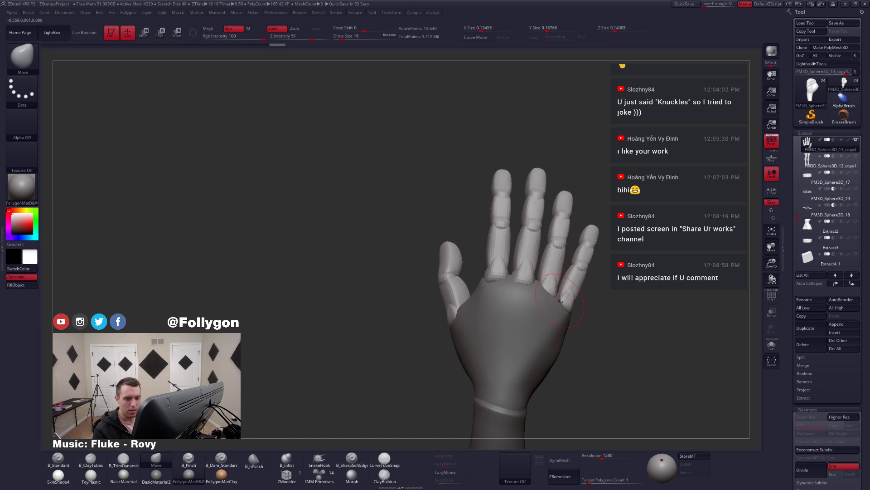
pyautogui.click(809, 330)
pyautogui.hotkey('alt', 'shift', 's')
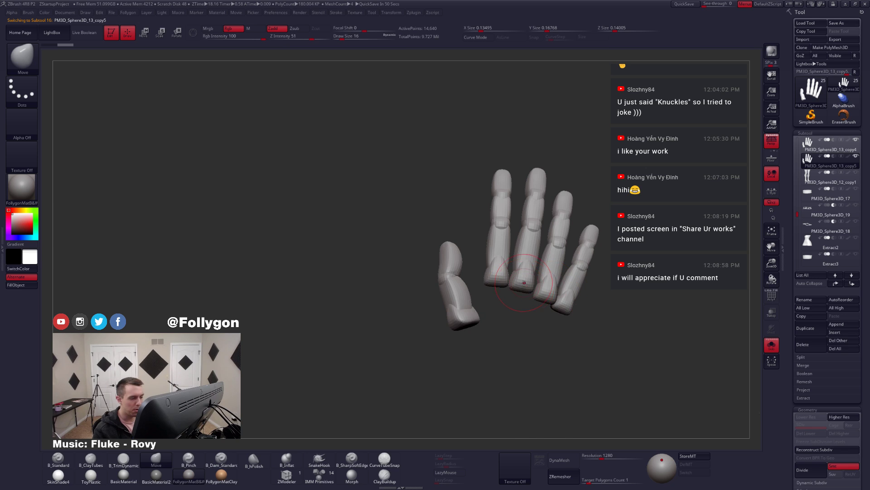
# - Display the copy's PolyFrame wireframe and give each finger segment its own polygroup with Auto Groups
pyautogui.keyDown('ctrl'); pyautogui.moveTo(527, 288); pyautogui.dragTo(519, 253, button='right'); pyautogui.keyUp('ctrl')
pyautogui.hotkey('shift', 'f')
pyautogui.hotkey('ctrl', 'shift', 'f')
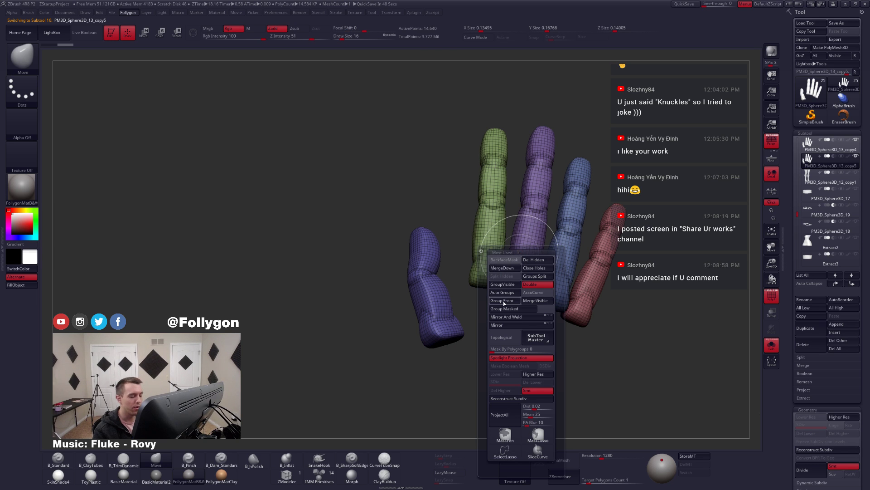
pyautogui.click(502, 292)
pyautogui.hotkey('ctrl', 'shift')
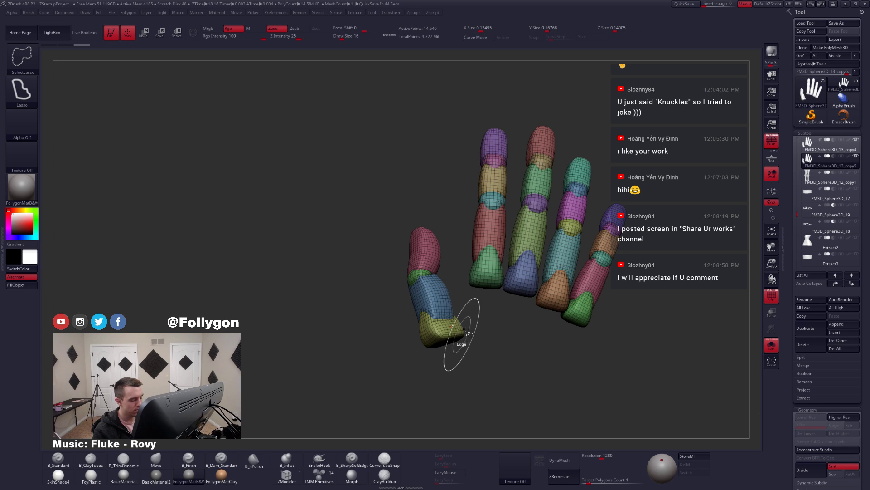
# - Isolate the base segments of the thumb and four fingers by their polygroups, hiding all the other segments
pyautogui.keyDown('ctrl'); pyautogui.keyDown('shift'); pyautogui.click(490, 275); pyautogui.keyUp('shift'); pyautogui.keyUp('ctrl')
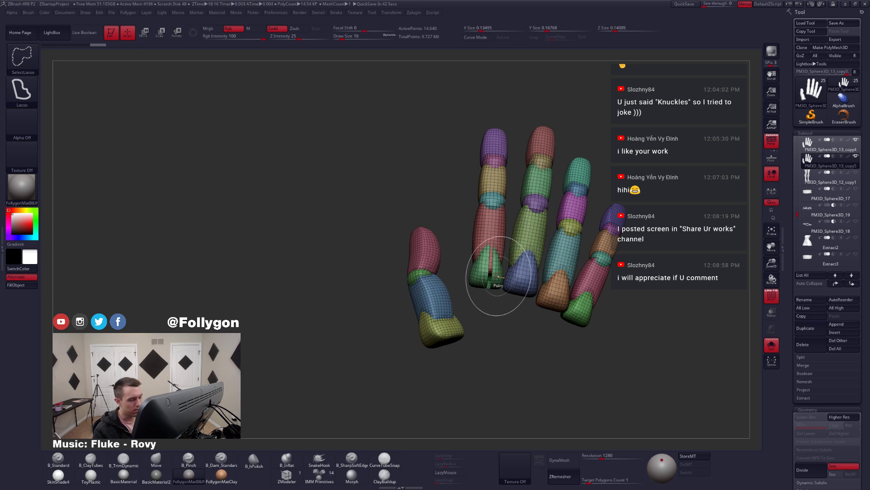
pyautogui.keyDown('ctrl'); pyautogui.keyDown('shift'); pyautogui.click(498, 274); pyautogui.keyUp('shift'); pyautogui.keyUp('ctrl')
pyautogui.keyDown('ctrl'); pyautogui.keyDown('shift'); pyautogui.moveTo(493, 320); pyautogui.dragTo(503, 360); pyautogui.keyUp('shift'); pyautogui.keyUp('ctrl')
pyautogui.keyDown('ctrl'); pyautogui.keyDown('shift'); pyautogui.moveTo(526, 324); pyautogui.dragTo(524, 375); pyautogui.keyUp('shift'); pyautogui.keyUp('ctrl')
pyautogui.keyDown('ctrl'); pyautogui.keyDown('shift'); pyautogui.click(532, 289); pyautogui.keyUp('shift'); pyautogui.keyUp('ctrl')
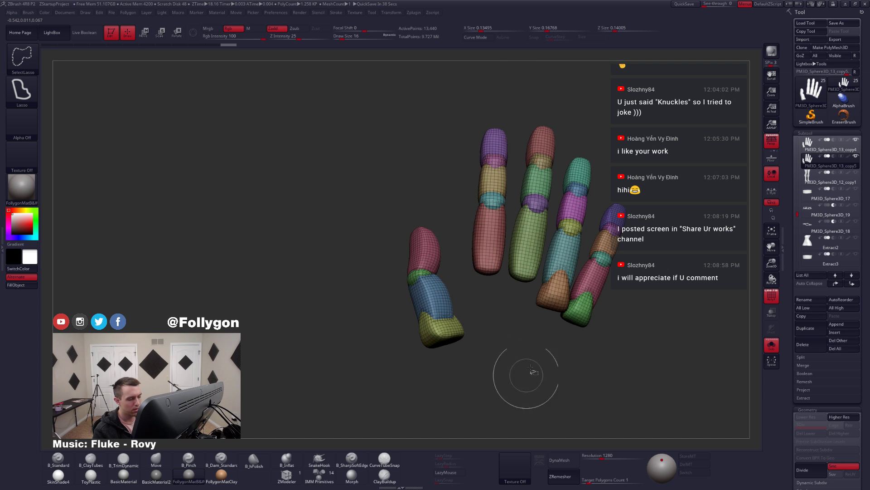
pyautogui.keyDown('ctrl'); pyautogui.keyDown('alt'); pyautogui.keyDown('shift'); pyautogui.click(557, 309); pyautogui.keyUp('shift'); pyautogui.keyUp('alt'); pyautogui.keyUp('ctrl')
pyautogui.keyDown('ctrl'); pyautogui.keyDown('alt'); pyautogui.keyDown('shift'); pyautogui.click(577, 314); pyautogui.keyUp('shift'); pyautogui.keyUp('alt'); pyautogui.keyUp('ctrl')
pyautogui.keyDown('ctrl'); pyautogui.keyDown('alt'); pyautogui.keyDown('shift'); pyautogui.click(457, 335); pyautogui.keyUp('shift'); pyautogui.keyUp('alt'); pyautogui.keyUp('ctrl')
pyautogui.keyDown('ctrl'); pyautogui.keyDown('shift'); pyautogui.moveTo(466, 340); pyautogui.dragTo(671, 279); pyautogui.keyUp('shift'); pyautogui.keyUp('ctrl')
# - Delete the hidden geometry from the copy, leave Solo mode, and hide the original fingers subtool
pyautogui.press('space')
pyautogui.click(565, 277)
pyautogui.hotkey('shift', 'f')
pyautogui.hotkey('shift', 's')
pyautogui.click(851, 148)
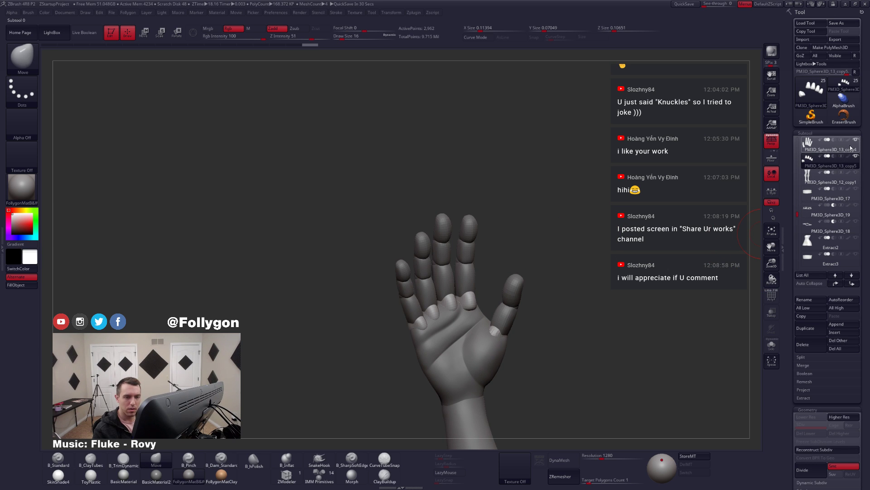
pyautogui.click(856, 140)
# - Mask everything except the index finger's base segment and push it into the palm with the Move brush at size 23
pyautogui.moveTo(489, 279); pyautogui.dragTo(603, 296)
pyautogui.press('space')
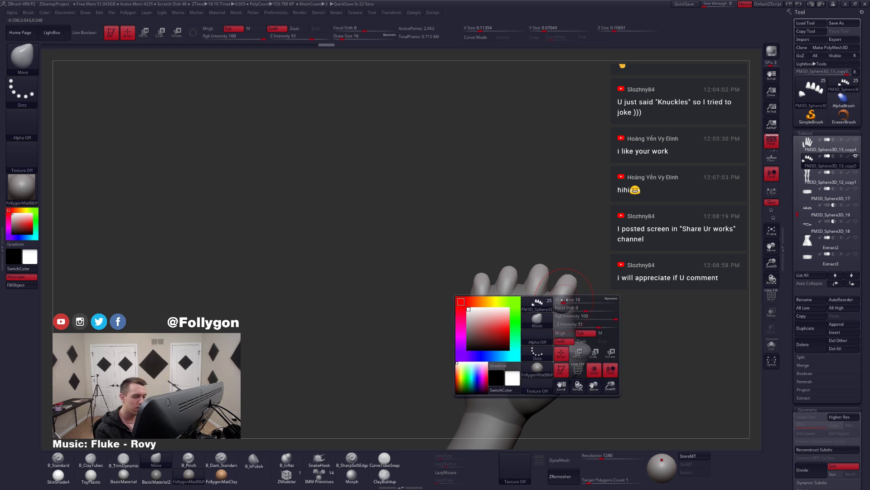
pyautogui.press('w')
pyautogui.keyDown('ctrl'); pyautogui.click(565, 298); pyautogui.keyUp('ctrl')
pyautogui.press('q')
pyautogui.moveTo(567, 301); pyautogui.dragTo(576, 308, button='right')
pyautogui.moveTo(559, 301); pyautogui.dragTo(556, 307)
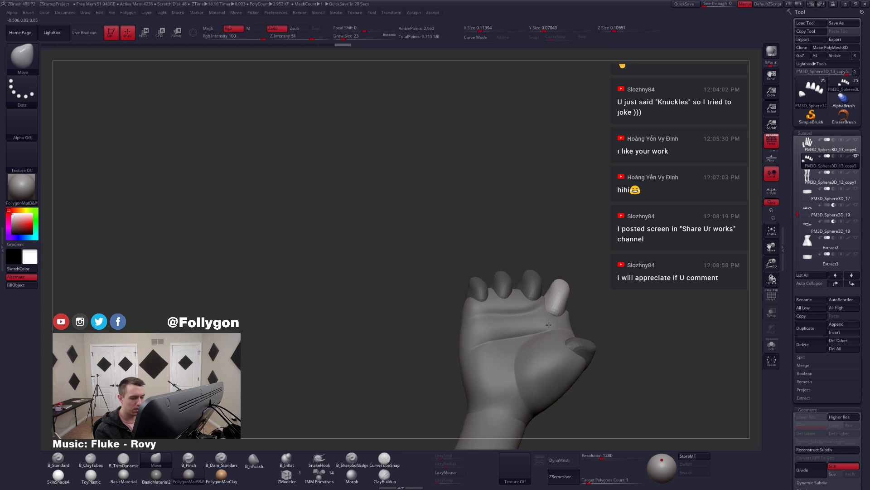
pyautogui.moveTo(548, 327); pyautogui.dragTo(564, 317, button='right')
pyautogui.moveTo(558, 301); pyautogui.dragTo(552, 303)
pyautogui.moveTo(576, 313)
pyautogui.mouseDown(button='right')
pyautogui.moveTo(548, 317)
pyautogui.moveTo(581, 292)
pyautogui.moveTo(547, 314)
pyautogui.mouseUp(button='right')
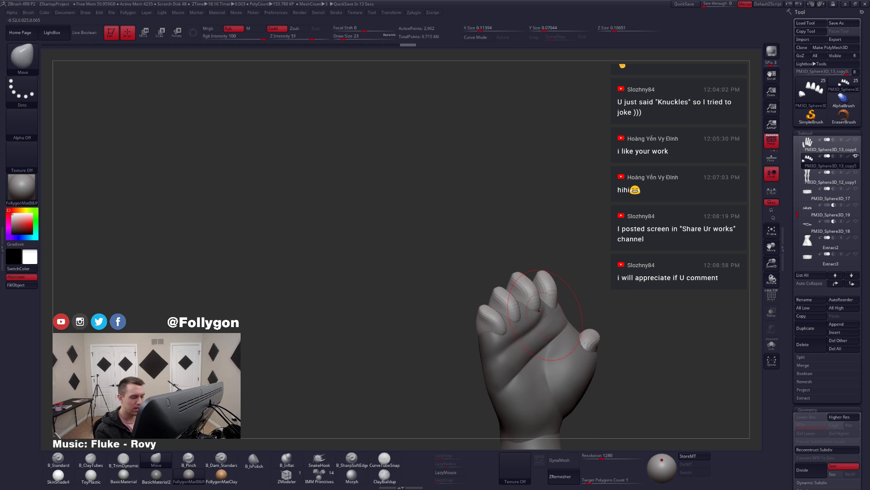
pyautogui.moveTo(547, 310)
pyautogui.mouseDown()
pyautogui.moveTo(539, 303)
pyautogui.moveTo(518, 323)
pyautogui.mouseUp()
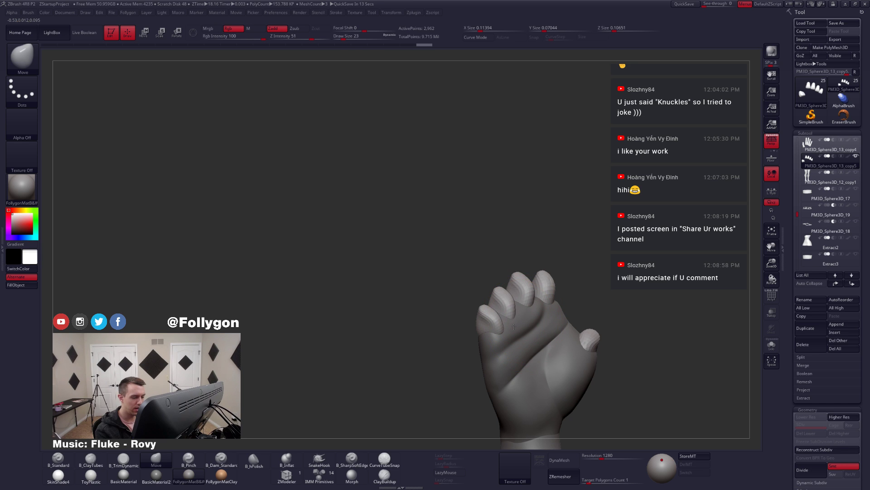
# - Reduce the Move brush to size 9 and fit the finger base segments to the knuckles from the back and side of the hand
pyautogui.moveTo(512, 324); pyautogui.dragTo(551, 323, button='right')
pyautogui.press('space')
pyautogui.click(530, 327)
pyautogui.moveTo(529, 327); pyautogui.dragTo(527, 327)
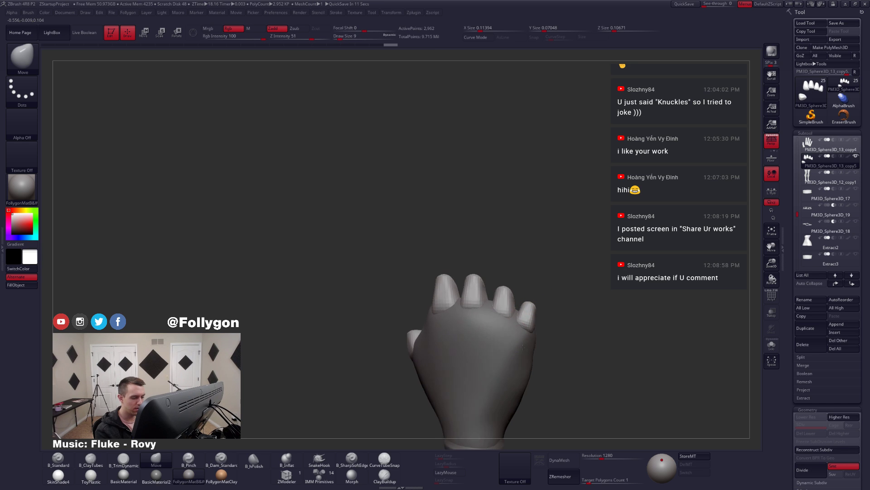
pyautogui.moveTo(502, 321)
pyautogui.mouseDown(button='right')
pyautogui.moveTo(495, 339)
pyautogui.moveTo(495, 319)
pyautogui.mouseUp(button='right')
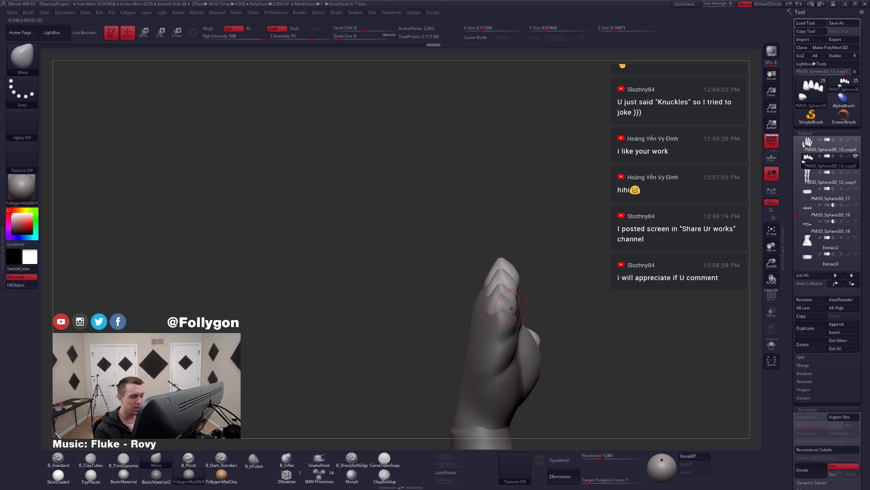
pyautogui.press('space')
pyautogui.moveTo(500, 299); pyautogui.dragTo(504, 299)
pyautogui.moveTo(485, 307); pyautogui.dragTo(510, 314, button='right')
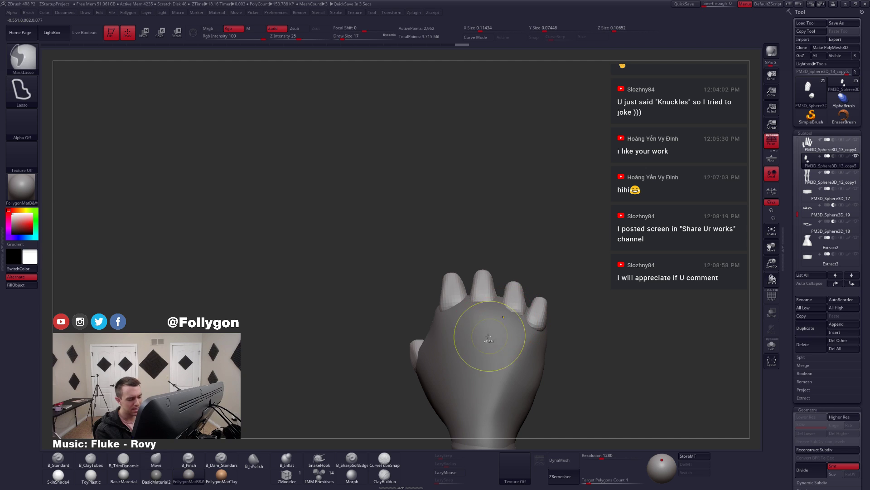
pyautogui.press('space')
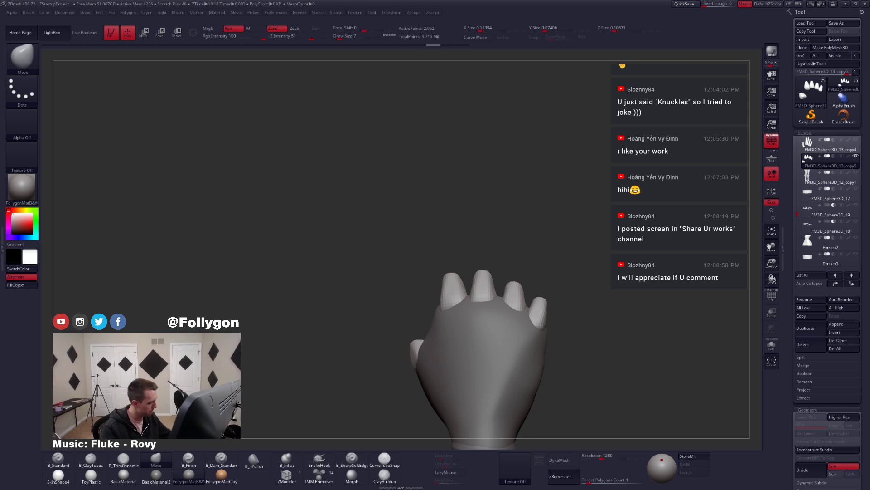
# - Open Windows Task Manager and check the ZBrush process
pyautogui.press('super')
pyautogui.write('task')
pyautogui.press('Return')
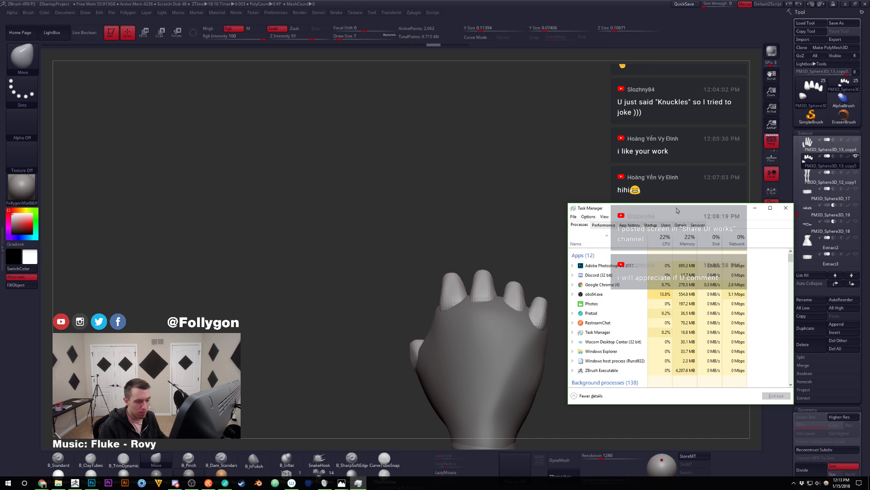
pyautogui.moveTo(677, 212); pyautogui.dragTo(681, 257)
pyautogui.click(627, 211)
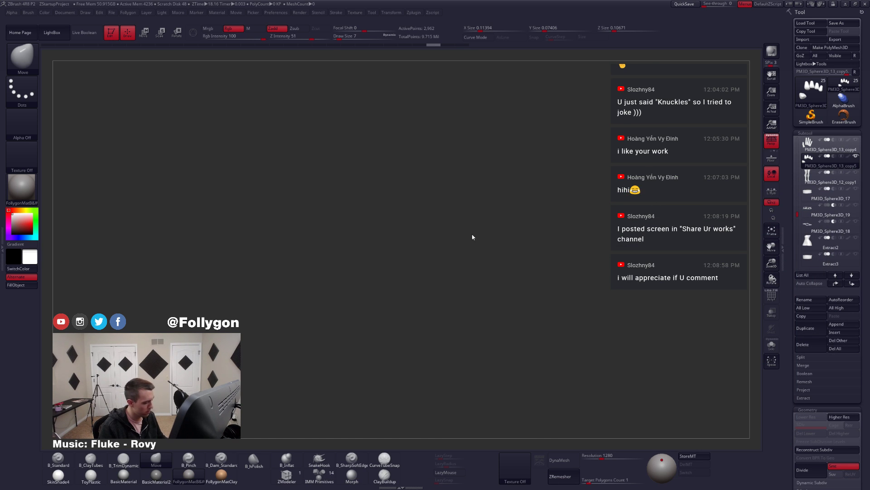
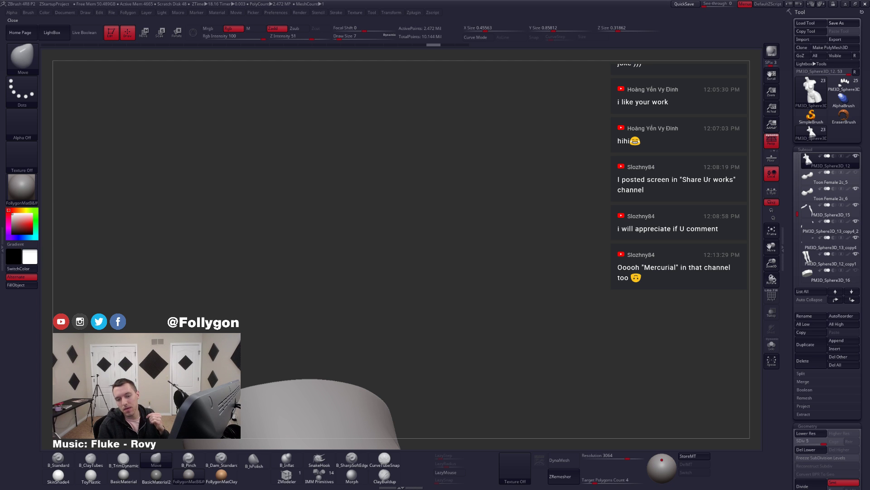
# - Close ZBrush with the project changes saved, and relaunch it
pyautogui.click(865, 4)
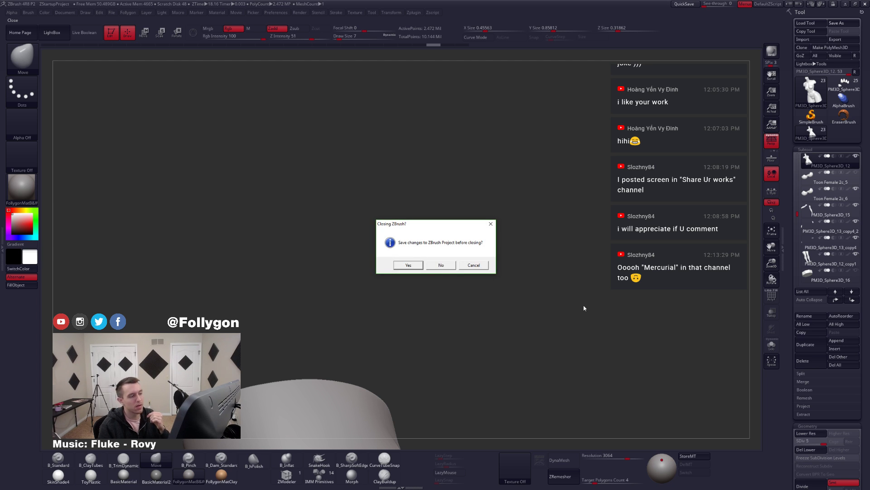
pyautogui.click(421, 267)
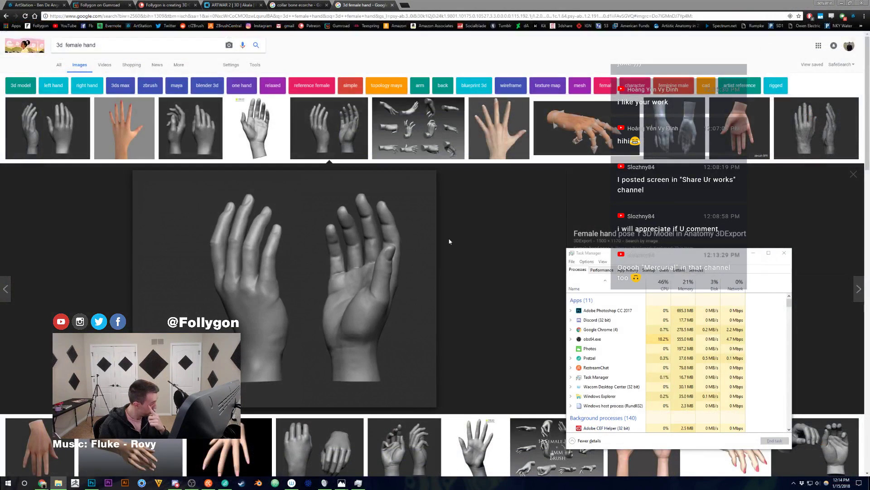
pyautogui.click(75, 482)
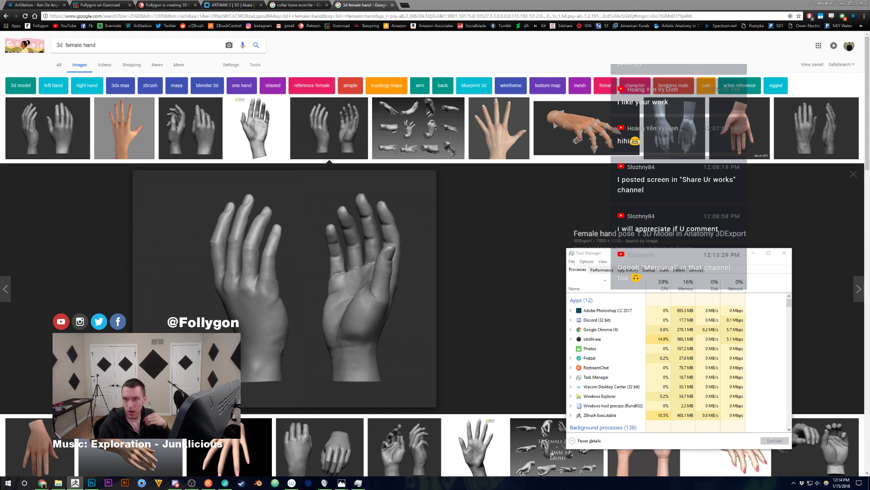
pyautogui.hotkey('alt', 'Tab')
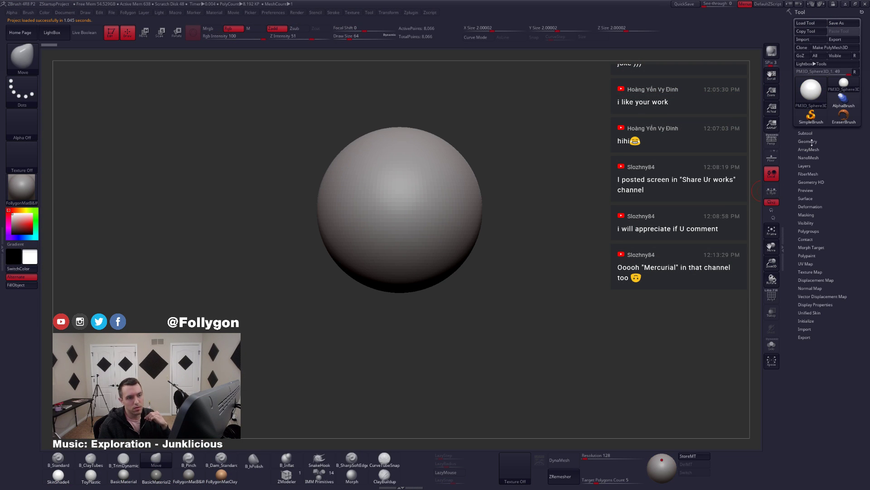
# - Show the subtool list and inspect the reopened character model from the front
pyautogui.click(805, 132)
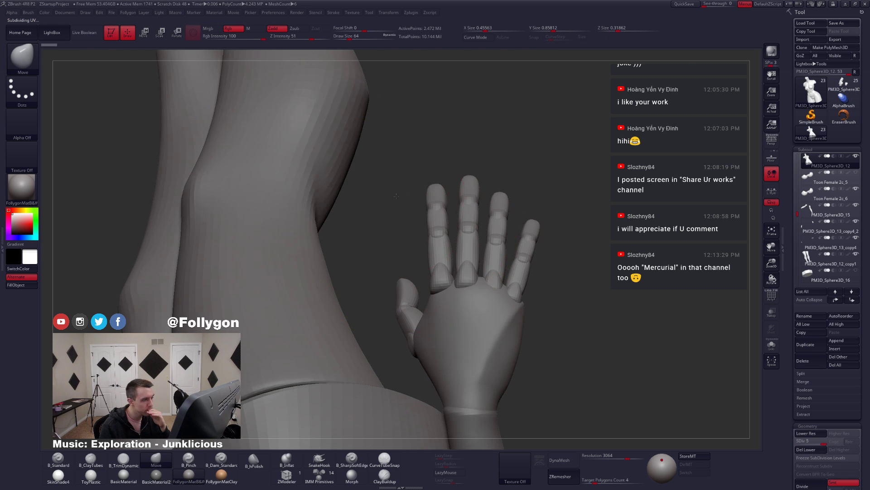
pyautogui.moveTo(396, 196); pyautogui.dragTo(383, 175)
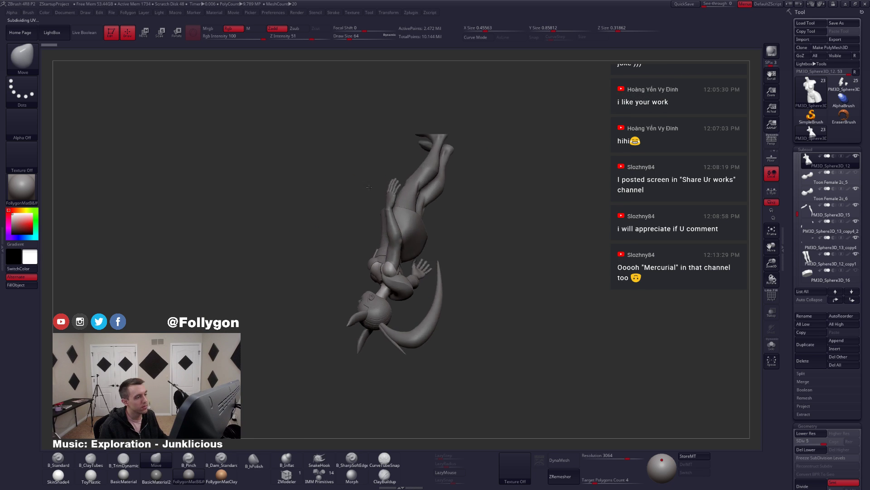
pyautogui.moveTo(369, 187); pyautogui.dragTo(557, 177)
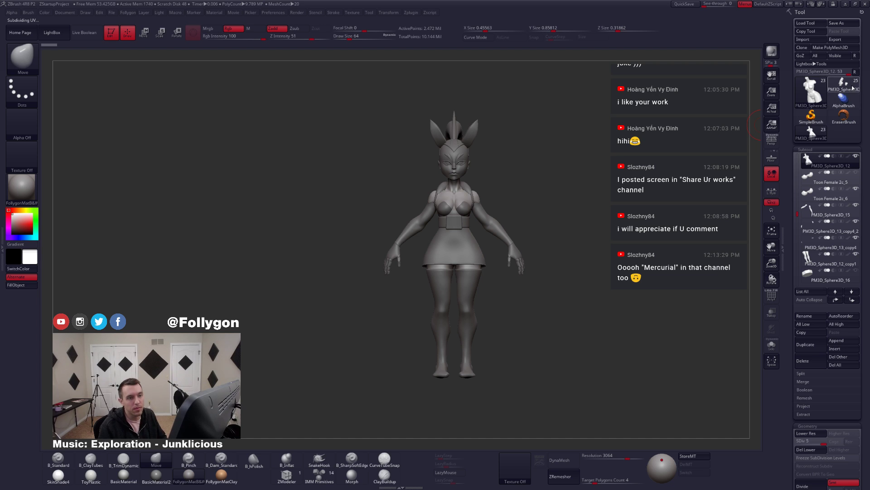
# - Remove the older 23-subtool tool by deleting all its other subtools and its remaining torso subtool
pyautogui.click(813, 133)
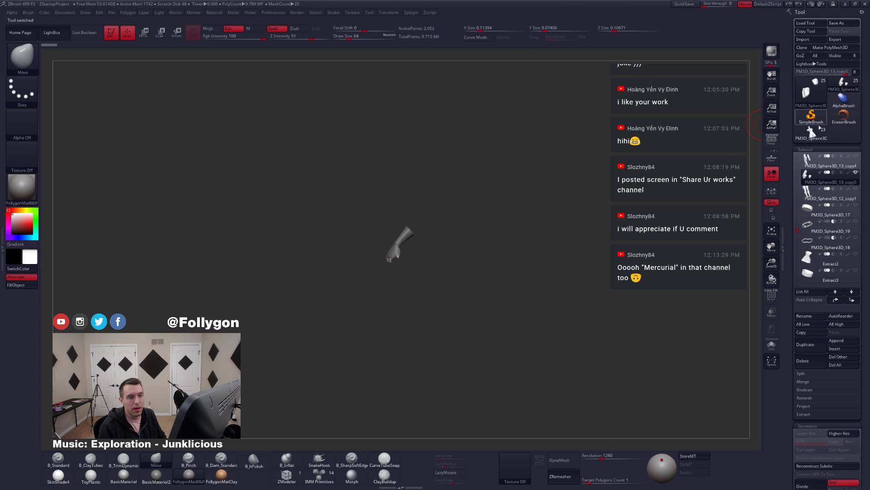
pyautogui.click(844, 356)
pyautogui.click(749, 376)
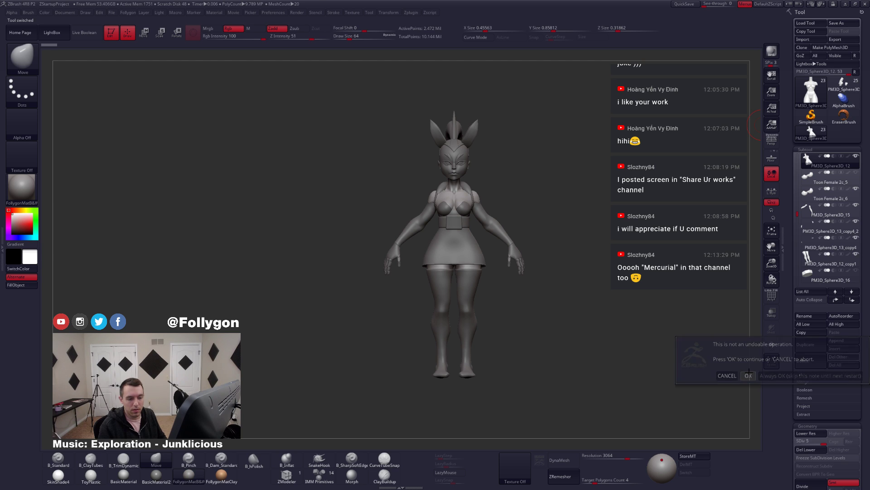
pyautogui.click(817, 362)
pyautogui.click(749, 376)
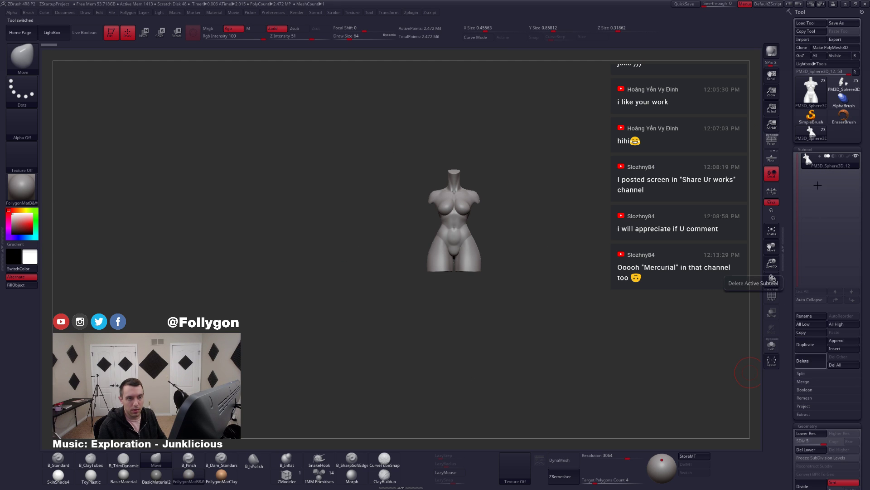
# - Switch to the 25-subtool version of the character, frame the hand, and QuickSave the project
pyautogui.click(855, 83)
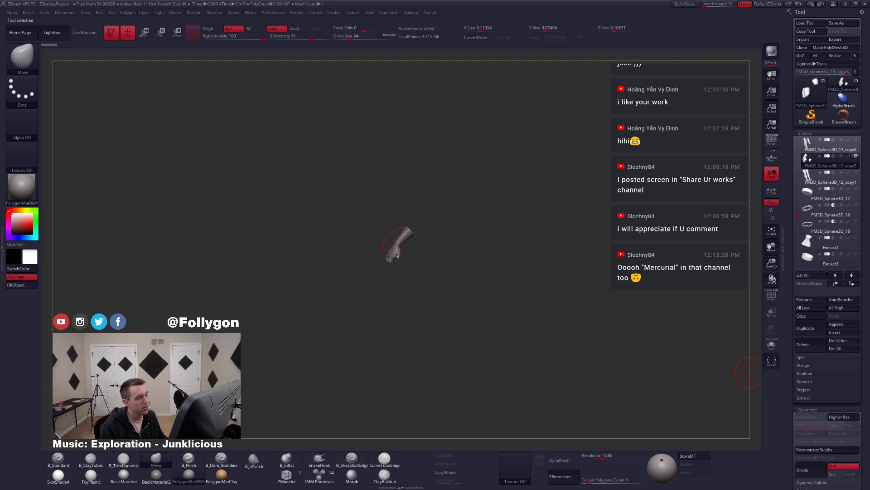
pyautogui.moveTo(423, 290)
pyautogui.mouseDown()
pyautogui.moveTo(399, 179)
pyautogui.moveTo(431, 291)
pyautogui.moveTo(447, 272)
pyautogui.moveTo(447, 345)
pyautogui.mouseUp()
pyautogui.keyDown('alt'); pyautogui.moveTo(388, 233); pyautogui.dragTo(482, 243, button='right'); pyautogui.keyUp('alt')
pyautogui.click(685, 4)
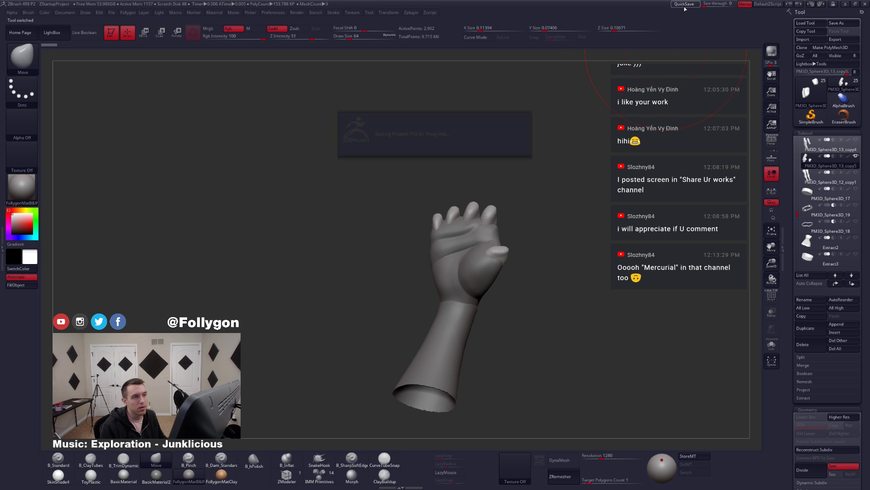
# - Set the Move brush size to 27 and make the palm the active subtool
pyautogui.press('space')
pyautogui.moveTo(565, 250); pyautogui.dragTo(555, 251)
pyautogui.moveTo(544, 217)
pyautogui.keyDown('alt'); pyautogui.mouseDown()
pyautogui.moveTo(740, 388)
pyautogui.moveTo(681, 348)
pyautogui.moveTo(667, 355)
pyautogui.mouseUp(); pyautogui.keyUp('alt')
pyautogui.keyDown('alt'); pyautogui.moveTo(238, 126); pyautogui.dragTo(234, 163); pyautogui.keyUp('alt')
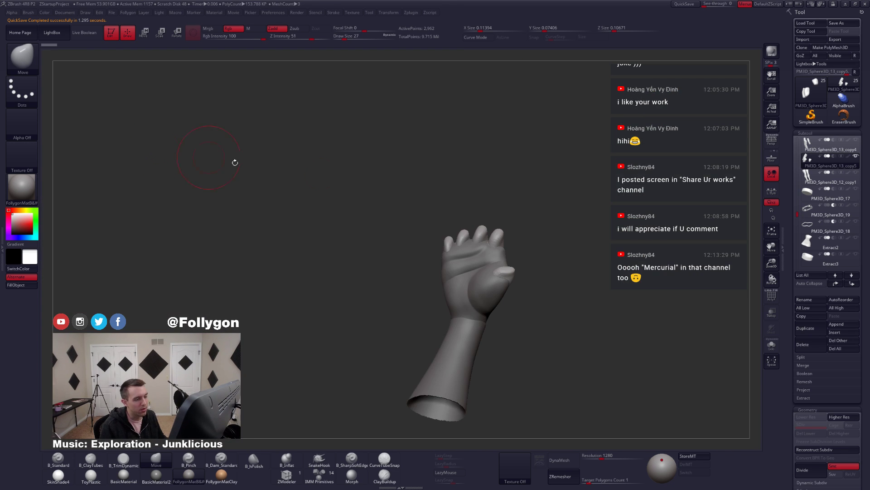
pyautogui.moveTo(450, 197); pyautogui.dragTo(444, 193)
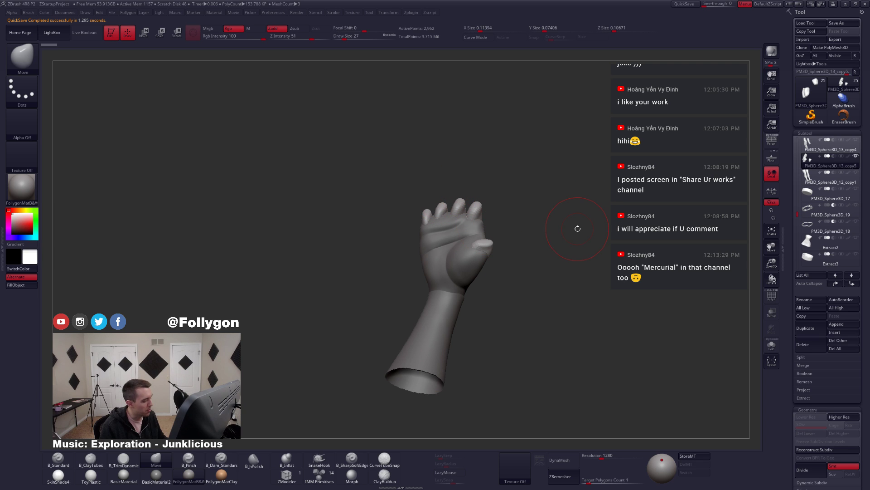
pyautogui.moveTo(628, 206); pyautogui.dragTo(533, 233)
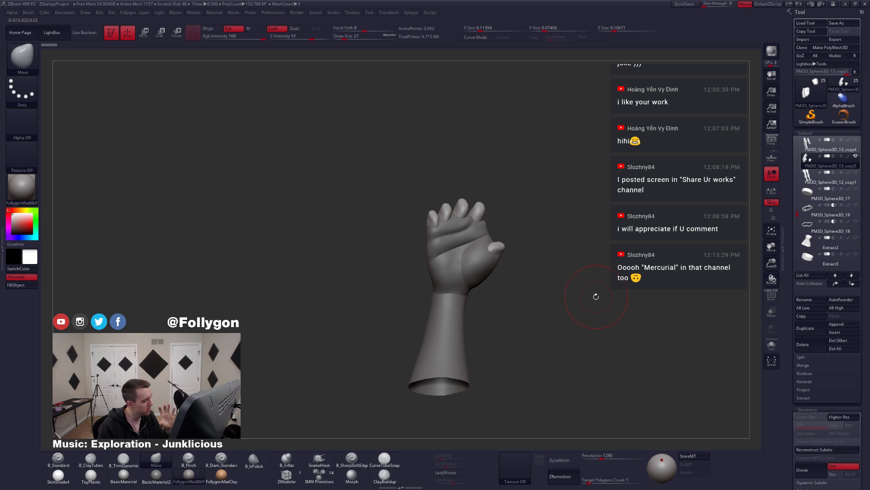
pyautogui.keyDown('alt'); pyautogui.click(492, 269); pyautogui.keyUp('alt')
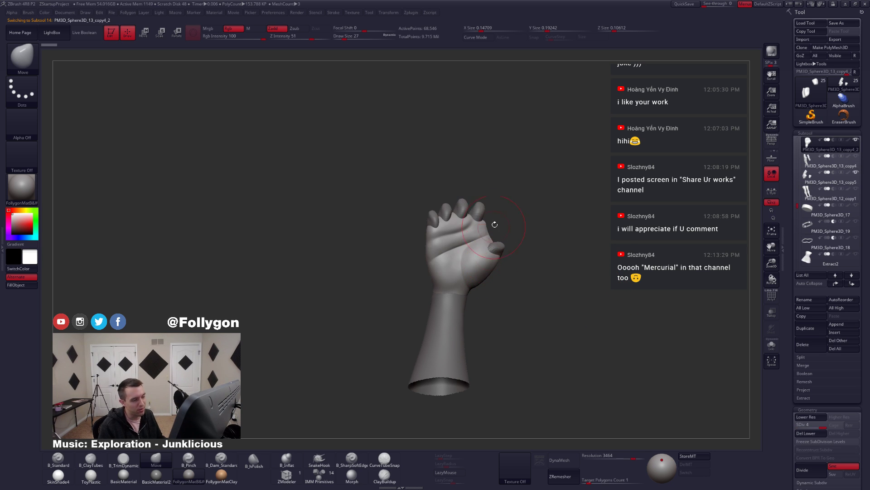
# - Adjust the thumb-side base of the palm near the wrist with the Move brush, reducing its size to 14
pyautogui.moveTo(521, 210)
pyautogui.keyDown('alt'); pyautogui.mouseDown()
pyautogui.moveTo(565, 249)
pyautogui.moveTo(456, 263)
pyautogui.moveTo(603, 253)
pyautogui.mouseUp(); pyautogui.keyUp('alt')
pyautogui.press('space')
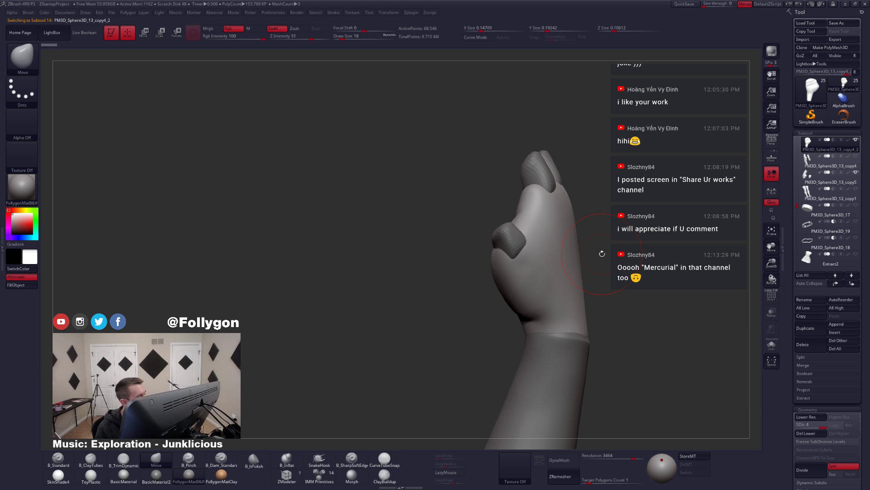
pyautogui.moveTo(554, 315)
pyautogui.mouseDown(button='right')
pyautogui.moveTo(534, 330)
pyautogui.moveTo(507, 296)
pyautogui.moveTo(569, 316)
pyautogui.moveTo(547, 326)
pyautogui.mouseUp(button='right')
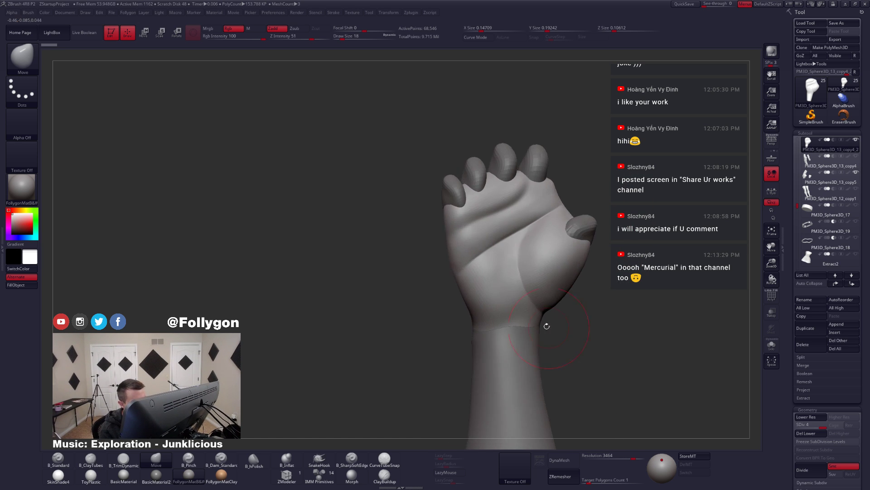
pyautogui.press('space')
pyautogui.moveTo(547, 323); pyautogui.dragTo(543, 323)
pyautogui.moveTo(539, 353)
pyautogui.mouseDown(button='right')
pyautogui.moveTo(535, 345)
pyautogui.moveTo(536, 366)
pyautogui.mouseUp(button='right')
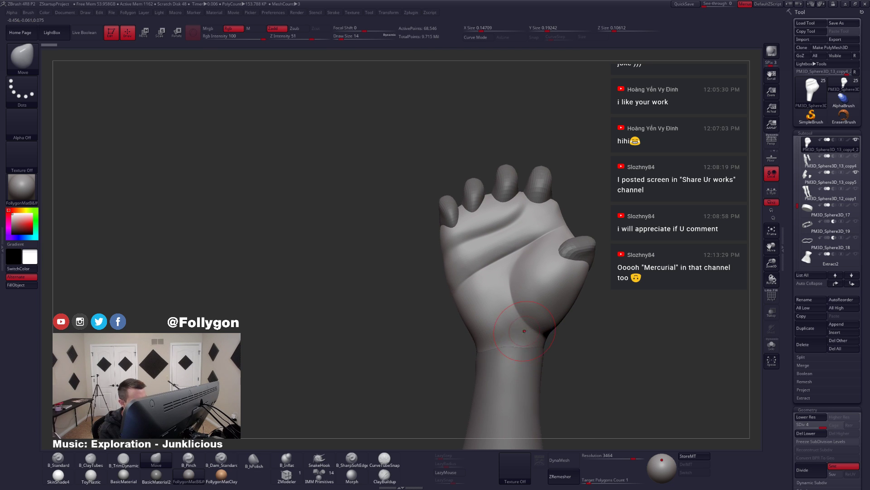
# - Pinch the surface where the palm meets the wrist using the B_Pinch brush at size 6
pyautogui.press('space')
pyautogui.moveTo(521, 330); pyautogui.dragTo(518, 330)
pyautogui.press('5')
pyautogui.keyDown('alt'); pyautogui.moveTo(493, 345); pyautogui.dragTo(523, 330, button='right'); pyautogui.keyUp('alt')
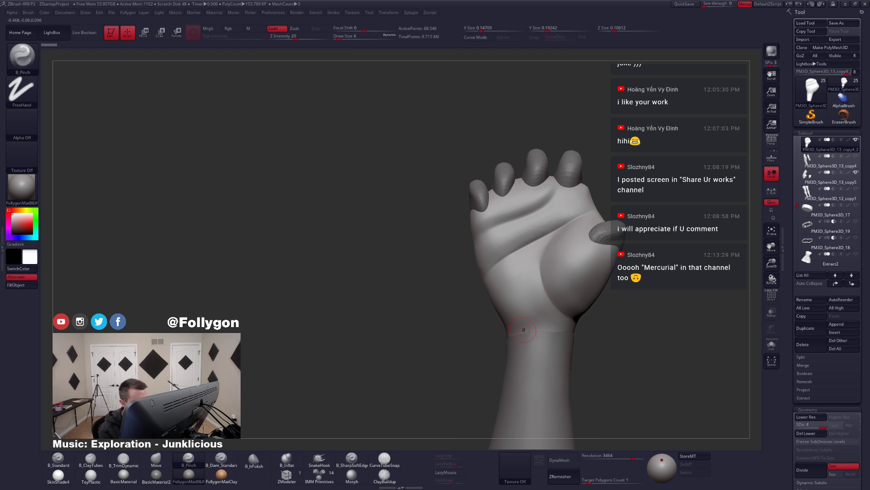
pyautogui.moveTo(526, 326); pyautogui.dragTo(512, 336)
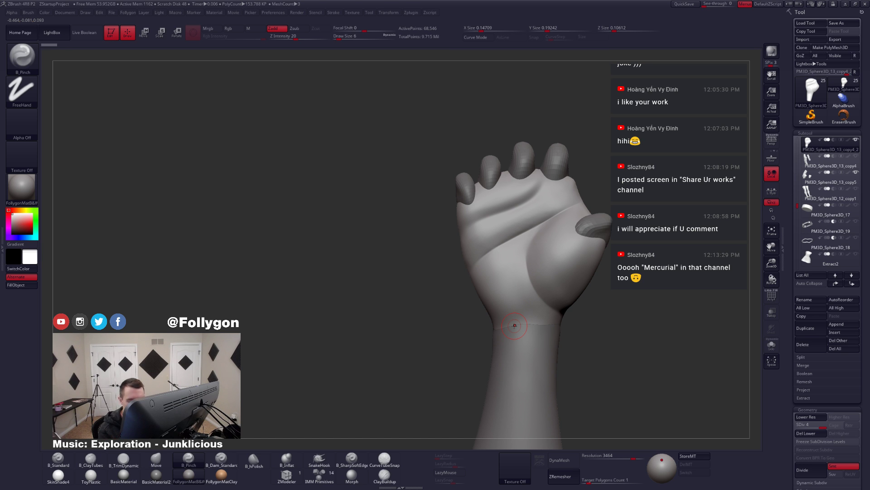
pyautogui.moveTo(496, 319); pyautogui.dragTo(510, 328, button='right')
# - Build up the heel of the palm above the wrist with B_ClayTubes at size 13, isolating the palm and reducing the brush to size 9
pyautogui.press('space')
pyautogui.moveTo(531, 341); pyautogui.dragTo(534, 341)
pyautogui.press('2')
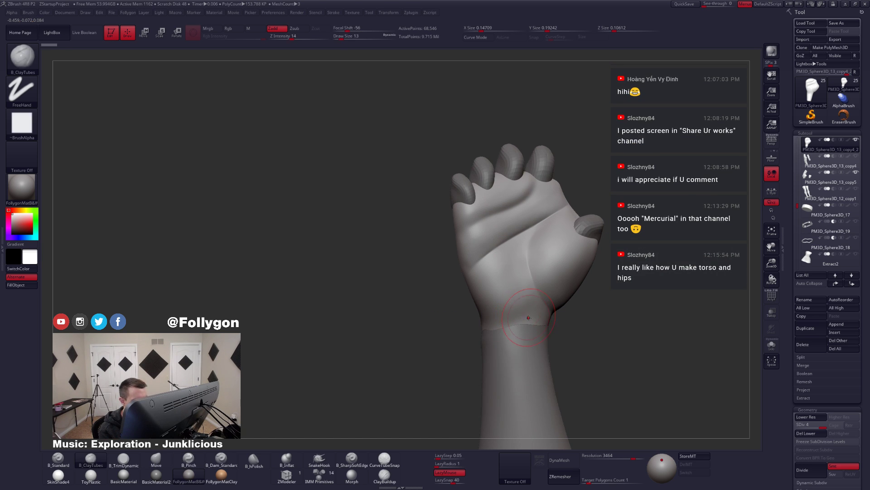
pyautogui.moveTo(508, 320)
pyautogui.mouseDown(button='right')
pyautogui.moveTo(549, 328)
pyautogui.moveTo(530, 308)
pyautogui.mouseUp(button='right')
pyautogui.hotkey('shift', 's')
pyautogui.moveTo(534, 295)
pyautogui.mouseDown()
pyautogui.moveTo(515, 323)
pyautogui.moveTo(523, 329)
pyautogui.mouseUp()
pyautogui.moveTo(523, 329)
pyautogui.mouseDown()
pyautogui.moveTo(555, 338)
pyautogui.moveTo(536, 320)
pyautogui.moveTo(536, 304)
pyautogui.mouseUp()
pyautogui.press('space')
pyautogui.press('space')
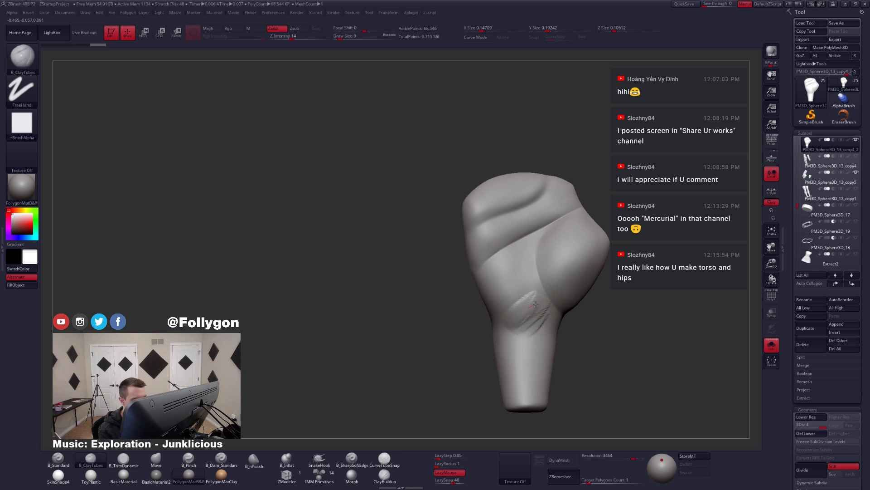
# - Smooth the clay strokes on the heel of the palm at subdivision level 3, return to level 4 and smooth the wrist area
pyautogui.hotkey('shift', 'f')
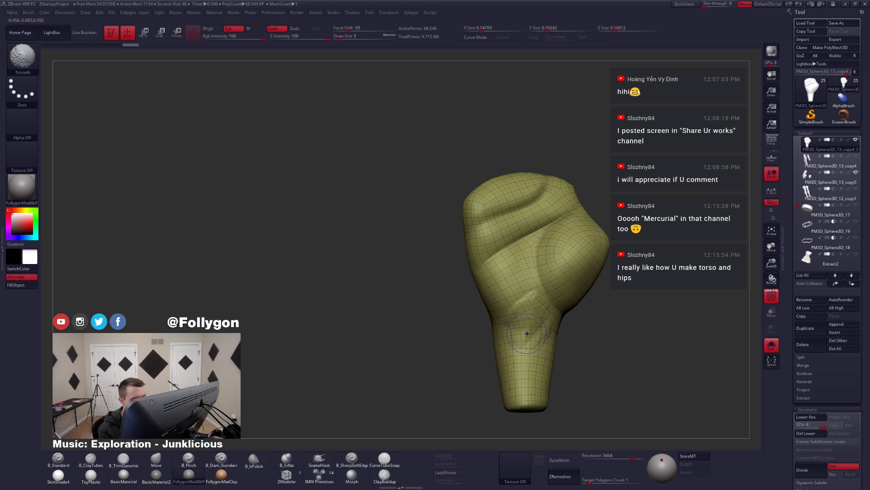
pyautogui.hotkey('shift', 'f')
pyautogui.keyDown('shift'); pyautogui.moveTo(527, 334); pyautogui.dragTo(535, 336); pyautogui.keyUp('shift')
pyautogui.hotkey('shift', 'd')
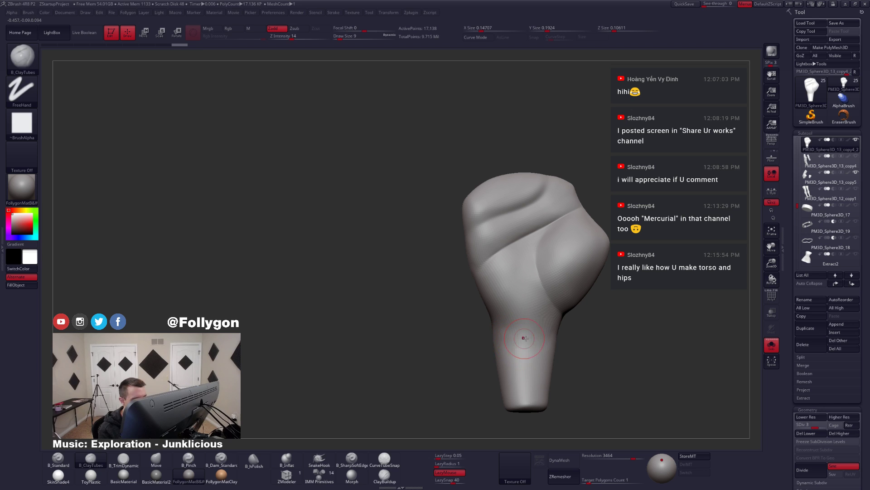
pyautogui.press('d')
pyautogui.press('s')
pyautogui.keyDown('shift'); pyautogui.moveTo(532, 344); pyautogui.dragTo(538, 313); pyautogui.keyUp('shift')
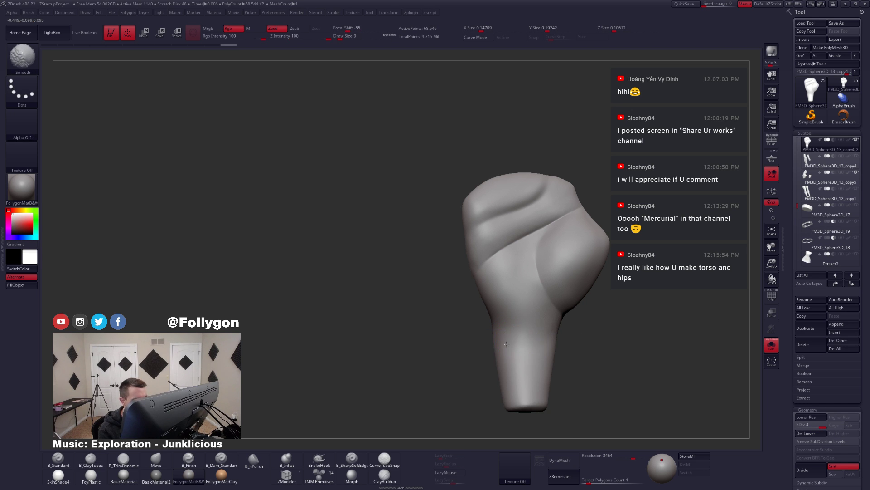
pyautogui.hotkey('shift', 's')
# - Sharpen the diagonal creases across the isolated palm with B_Pinch at size 5 and LazyMouse enabled
pyautogui.moveTo(467, 339)
pyautogui.mouseDown()
pyautogui.moveTo(529, 344)
pyautogui.moveTo(511, 329)
pyautogui.moveTo(502, 361)
pyautogui.moveTo(523, 339)
pyautogui.mouseUp()
pyautogui.press('5')
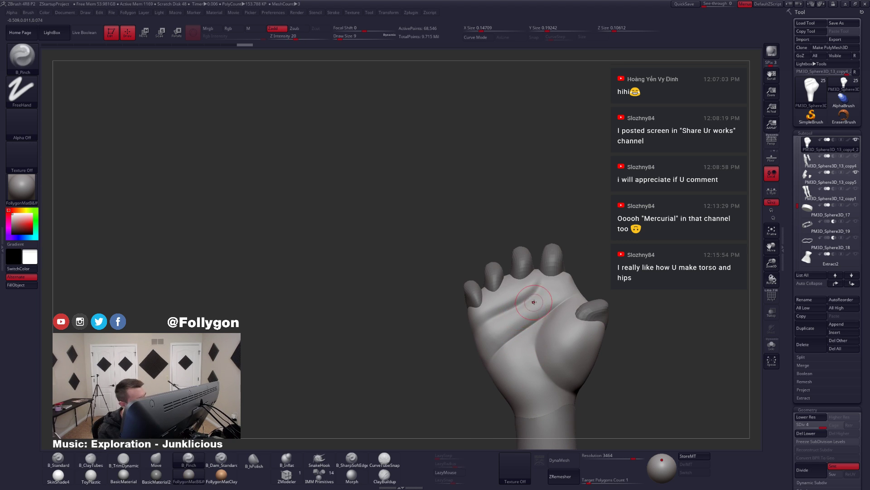
pyautogui.press('space')
pyautogui.moveTo(534, 299); pyautogui.dragTo(531, 300)
pyautogui.hotkey('shift', 's')
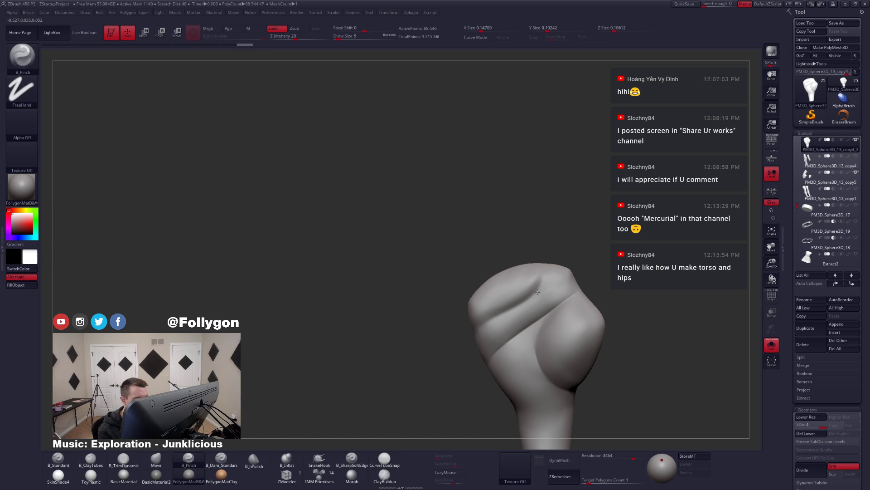
pyautogui.press('l')
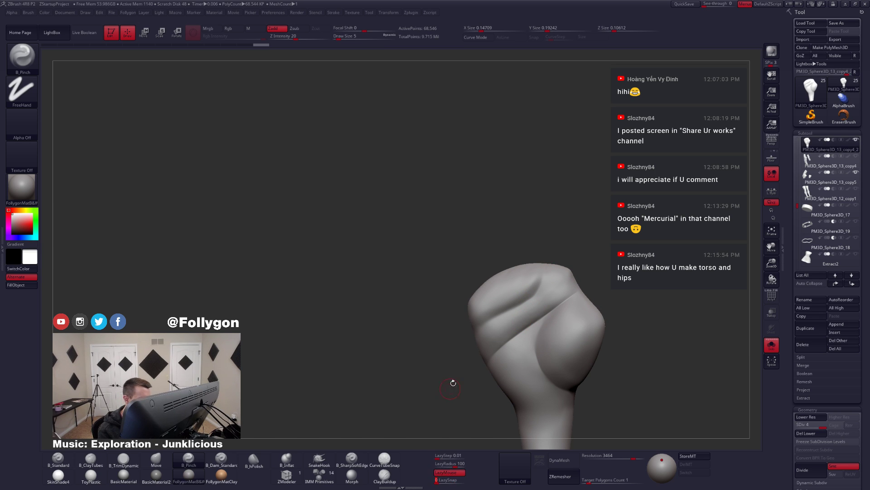
pyautogui.keyDown('ctrl'); pyautogui.moveTo(534, 286); pyautogui.dragTo(547, 267, button='right'); pyautogui.keyUp('ctrl')
pyautogui.hotkey('ctrl', 'z')
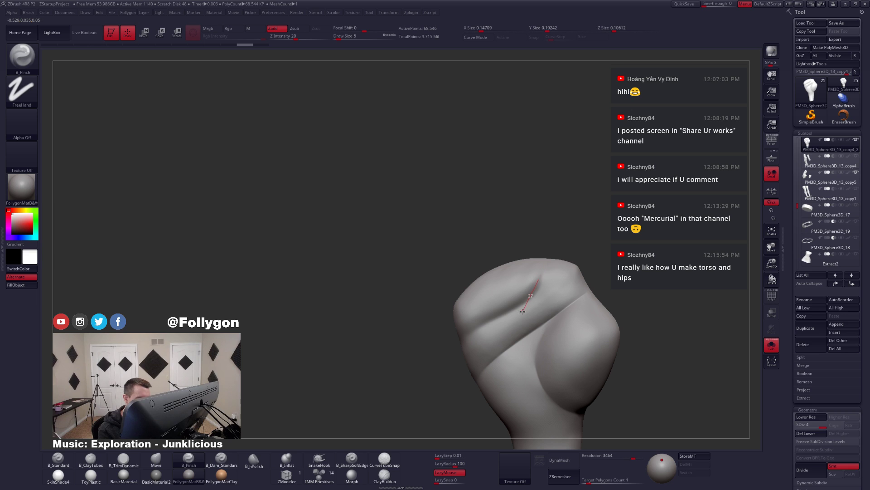
pyautogui.keyDown('alt'); pyautogui.moveTo(533, 339); pyautogui.dragTo(548, 318, button='right'); pyautogui.keyUp('alt')
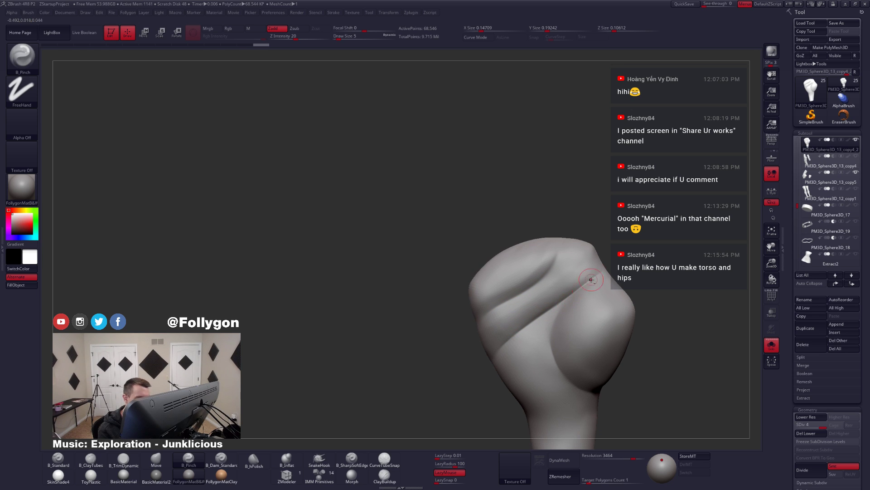
pyautogui.moveTo(594, 277); pyautogui.dragTo(516, 330)
pyautogui.moveTo(495, 364); pyautogui.dragTo(535, 367, button='right')
# - Soften the palm crease's end on the little-finger side with B_TrimDynamic at size 13 and smoothing, working partly at subdivision level 3
pyautogui.press('space')
pyautogui.moveTo(479, 392); pyautogui.dragTo(483, 392)
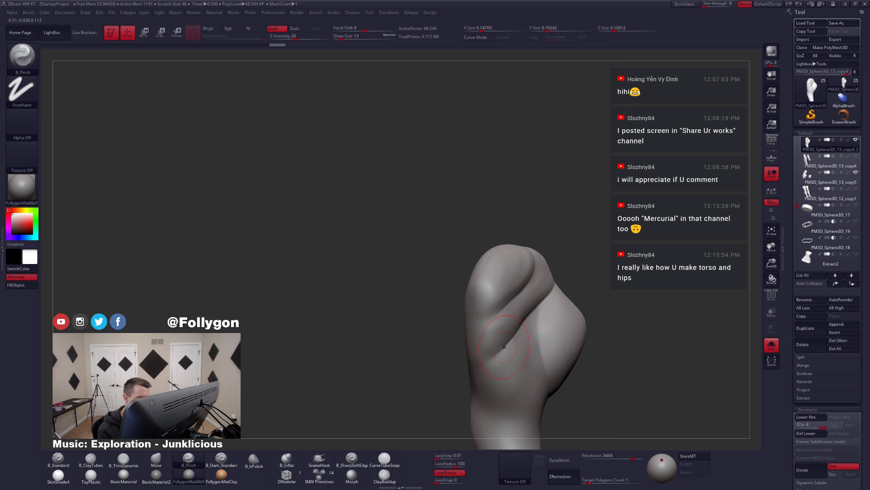
pyautogui.press('3')
pyautogui.moveTo(490, 383); pyautogui.dragTo(482, 312, button='right')
pyautogui.hotkey('shift', 'd')
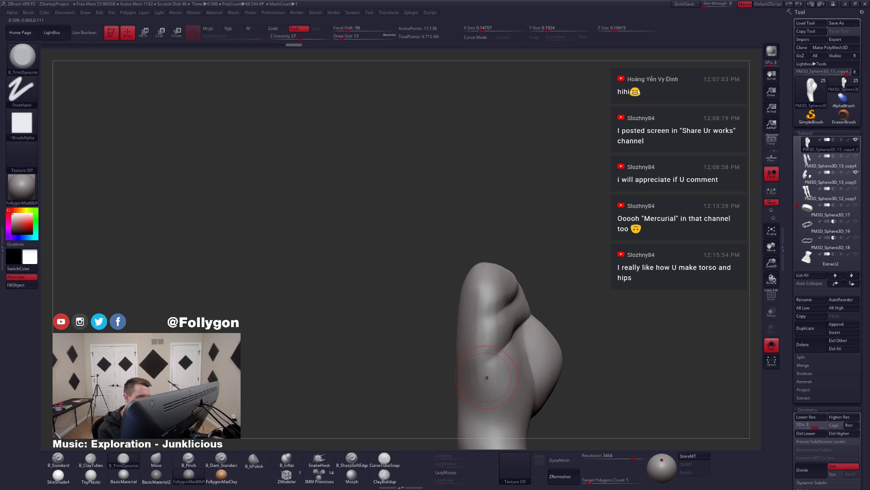
pyautogui.press('d')
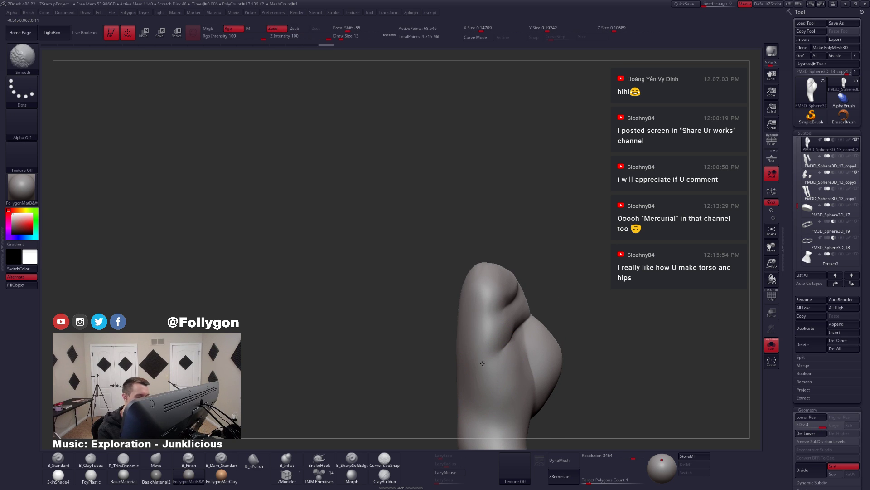
pyautogui.moveTo(485, 390)
pyautogui.mouseDown(button='right')
pyautogui.moveTo(504, 365)
pyautogui.moveTo(520, 367)
pyautogui.mouseUp(button='right')
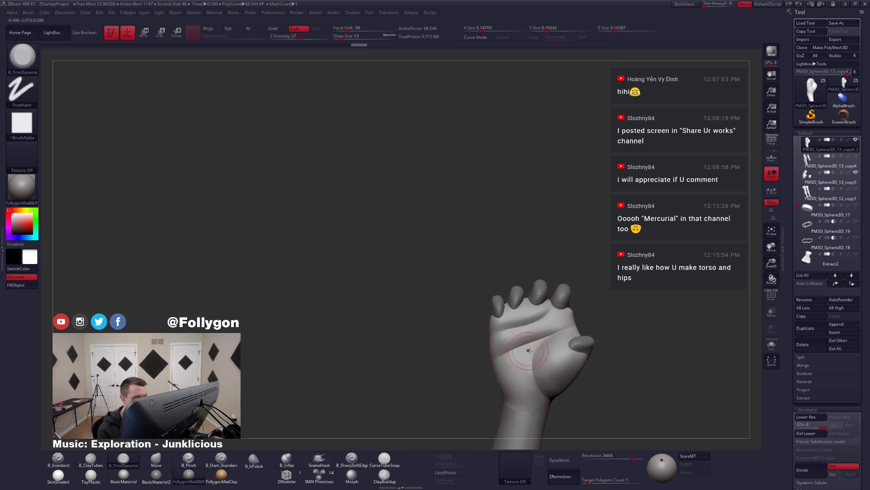
# - Set up B_SharpSoftEdge with LazyMouse enabled at size 9 on the back of the hand and divide the palm to subdivision level 5
pyautogui.moveTo(589, 358)
pyautogui.keyDown('alt'); pyautogui.mouseDown(button='right')
pyautogui.moveTo(570, 325)
pyautogui.moveTo(546, 346)
pyautogui.mouseUp(button='right'); pyautogui.keyUp('alt')
pyautogui.click(352, 458)
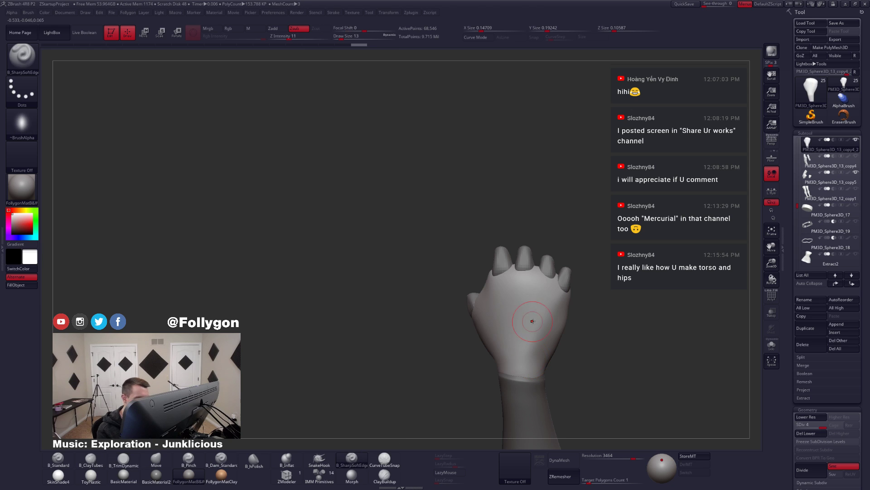
pyautogui.moveTo(524, 317)
pyautogui.mouseDown(button='right')
pyautogui.moveTo(537, 322)
pyautogui.moveTo(526, 293)
pyautogui.mouseUp(button='right')
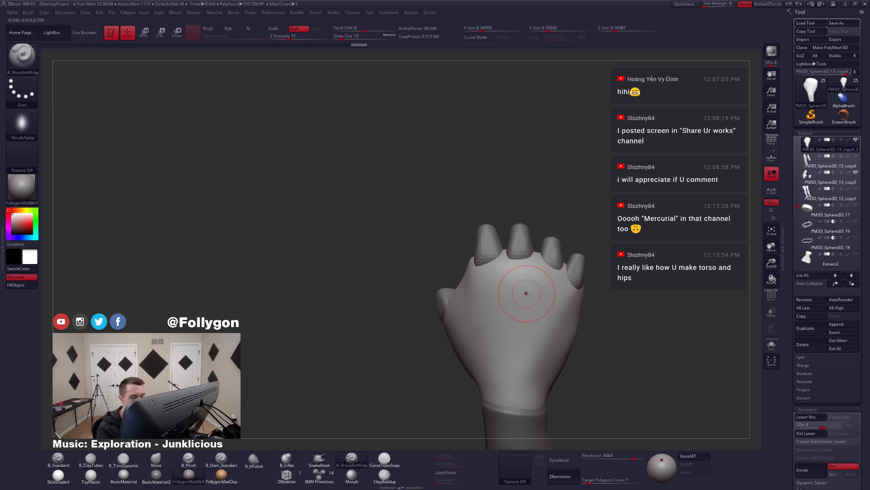
pyautogui.press('space')
pyautogui.moveTo(532, 278); pyautogui.dragTo(529, 277)
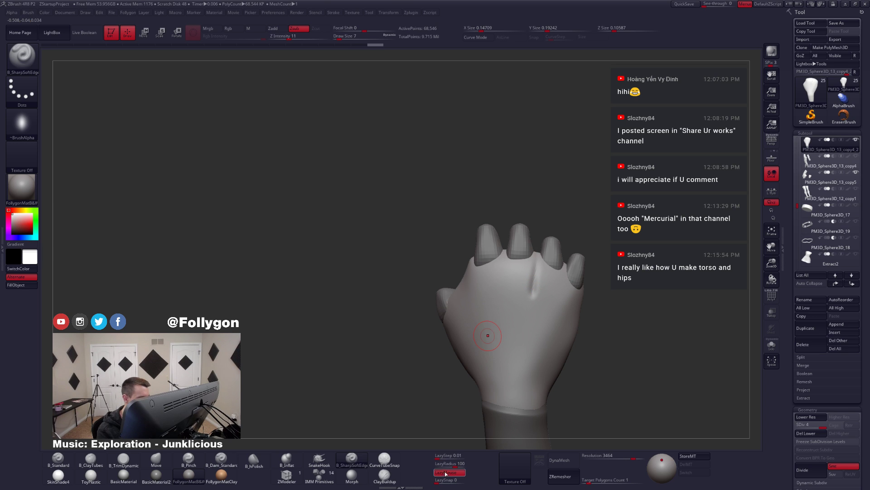
pyautogui.press('ctrl')
pyautogui.press('d')
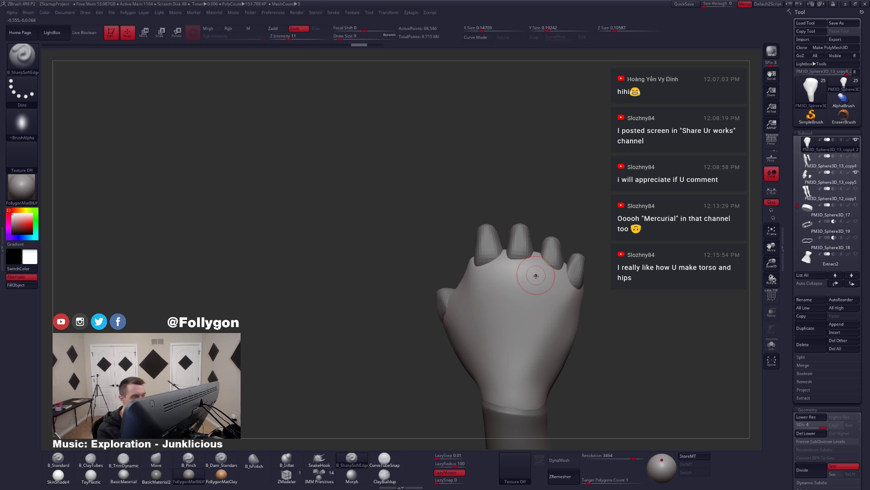
# - Carve grooves between the knuckles on the back of the hand with B_SharpSoftEdge, toggling the palm's isolation to check finger positions
pyautogui.hotkey('alt', 's')
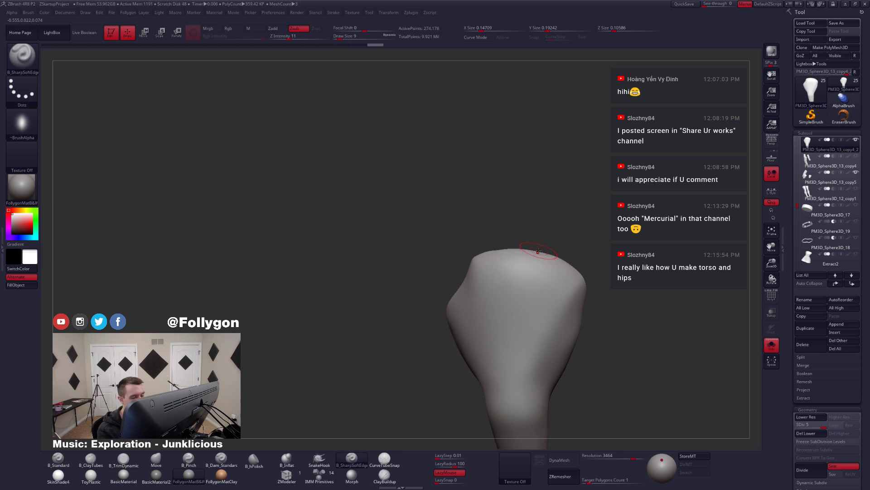
pyautogui.hotkey('alt', 's')
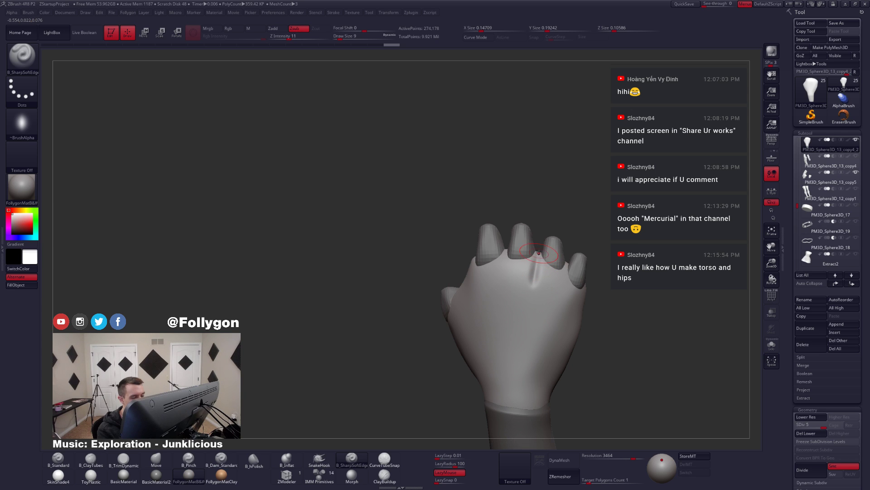
pyautogui.hotkey('alt', 's')
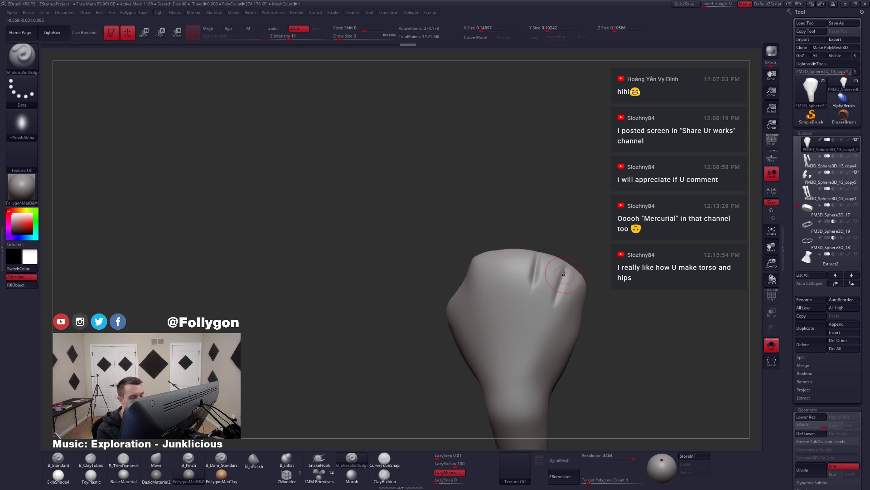
pyautogui.hotkey('alt', 's')
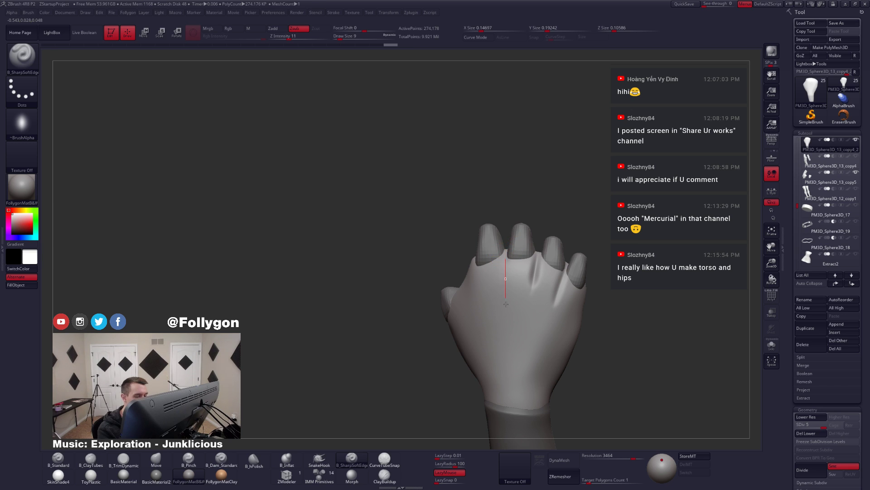
pyautogui.moveTo(506, 304); pyautogui.dragTo(506, 339)
pyautogui.moveTo(502, 317); pyautogui.dragTo(515, 318, button='right')
pyautogui.moveTo(503, 257); pyautogui.dragTo(509, 342)
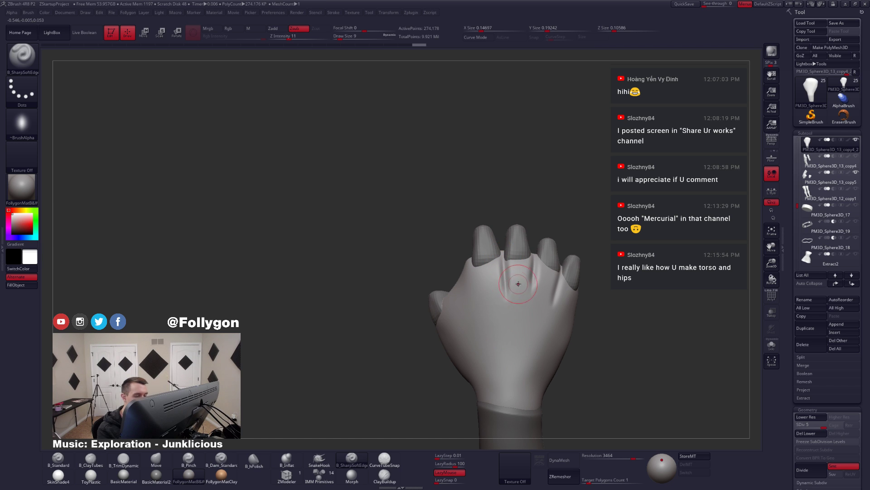
# - Refine the back of the hand from the little-finger side, deepening the grooves between the knuckles with B_SharpSoftEdge
pyautogui.moveTo(519, 301)
pyautogui.mouseDown(button='right')
pyautogui.moveTo(542, 303)
pyautogui.moveTo(561, 356)
pyautogui.mouseUp(button='right')
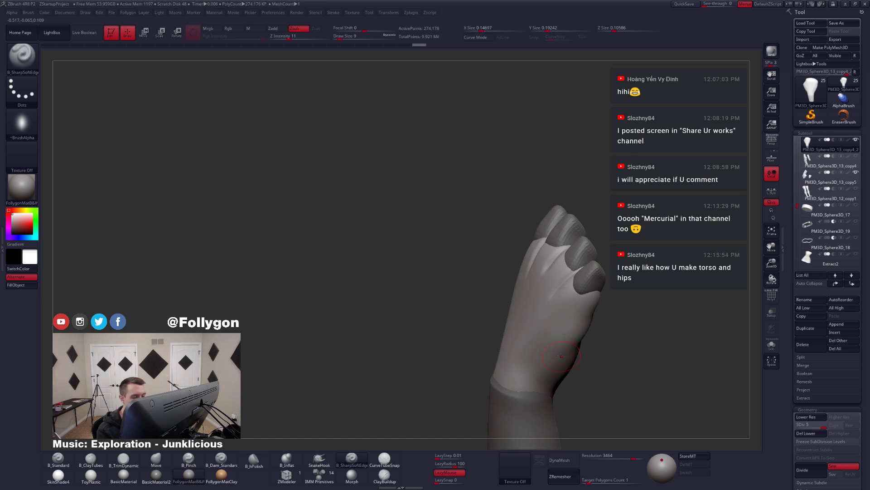
pyautogui.moveTo(562, 356); pyautogui.dragTo(562, 325)
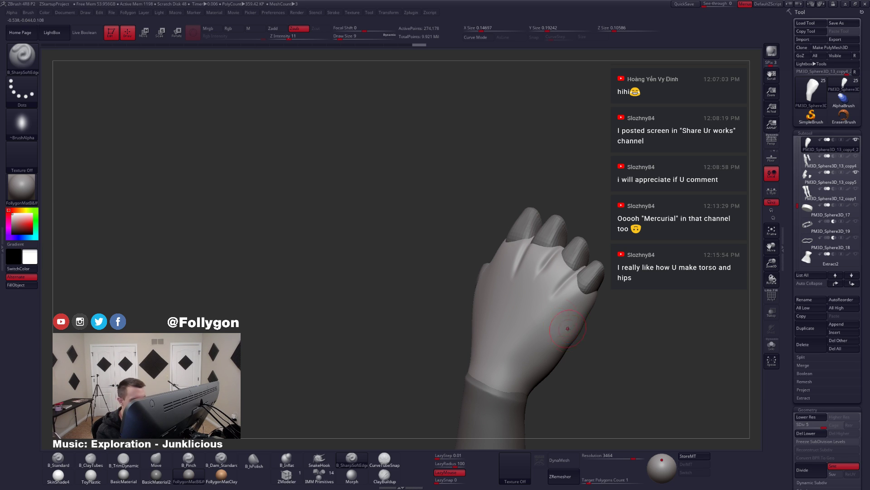
pyautogui.moveTo(559, 303)
pyautogui.mouseDown(button='right')
pyautogui.moveTo(546, 322)
pyautogui.moveTo(553, 335)
pyautogui.moveTo(576, 285)
pyautogui.mouseUp(button='right')
pyautogui.hotkey('alt', 's')
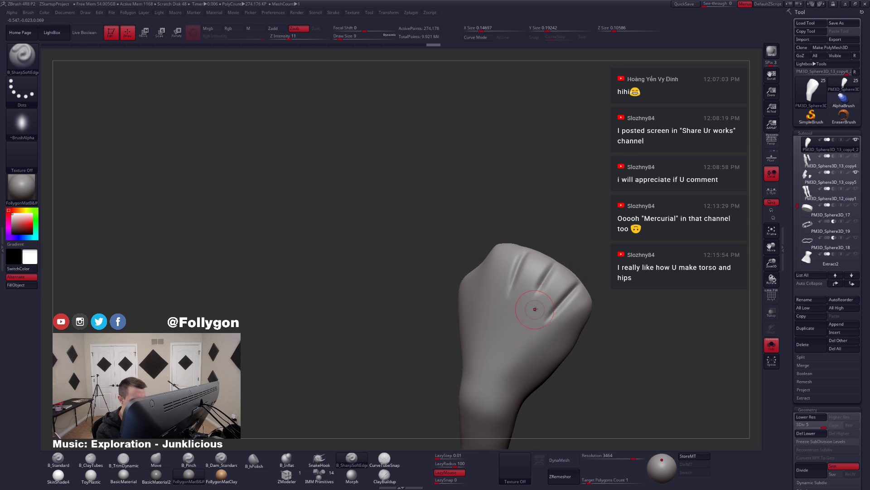
pyautogui.moveTo(550, 270); pyautogui.dragTo(522, 312)
pyautogui.moveTo(521, 313); pyautogui.dragTo(510, 310, button='right')
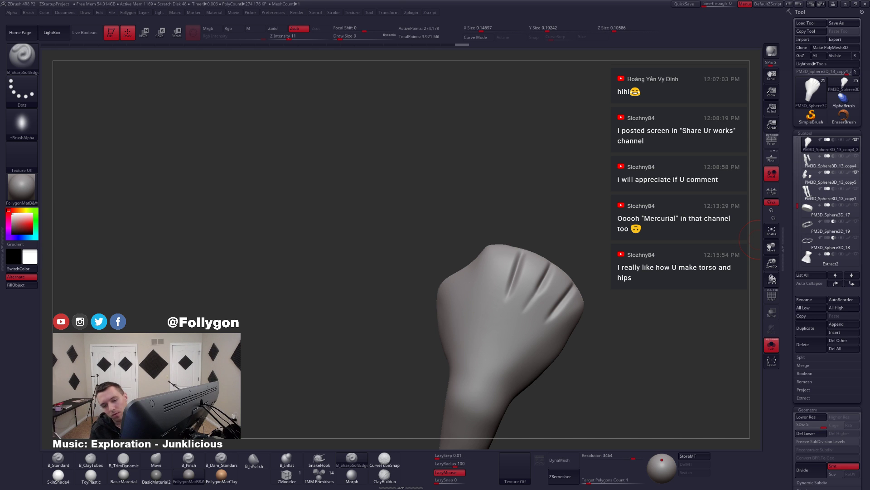
# - Switch to the web browser and browse the Follygon Gumroad page down to the Follygon Female Base Mesh product
pyautogui.hotkey('alt', 'Tab')
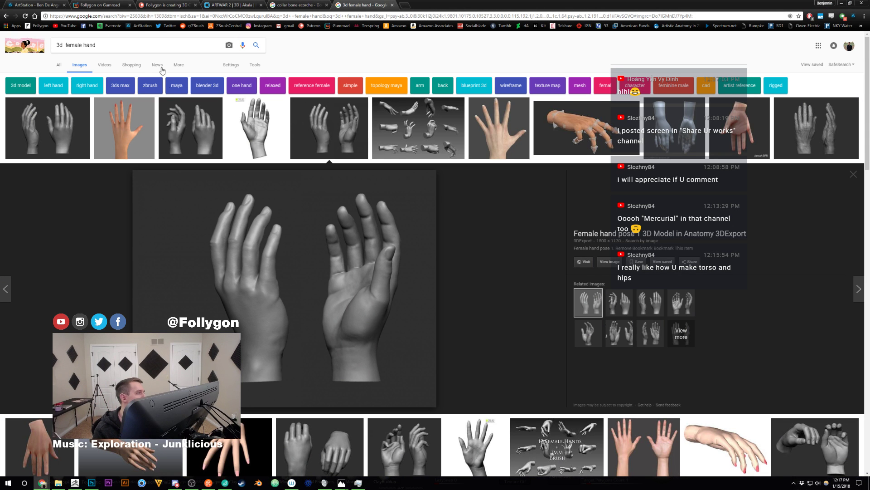
pyautogui.click(113, 5)
pyautogui.scroll(-2, 196, 188)
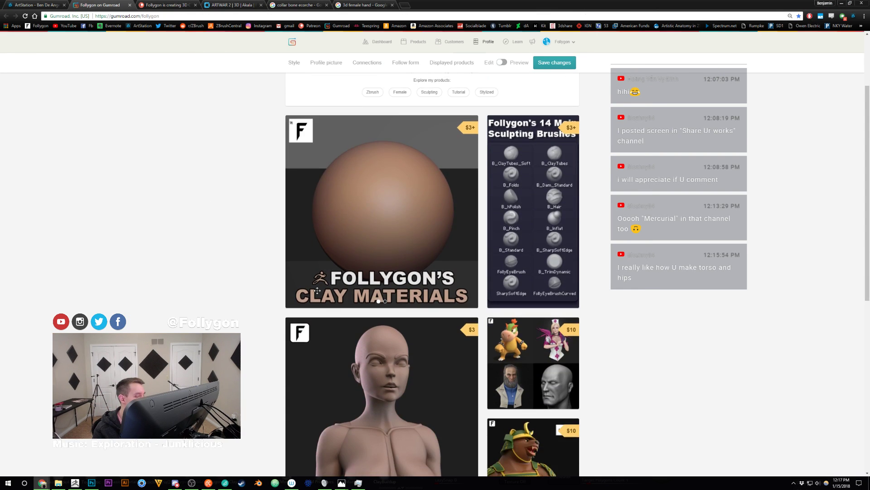
pyautogui.scroll(-1, 385, 357)
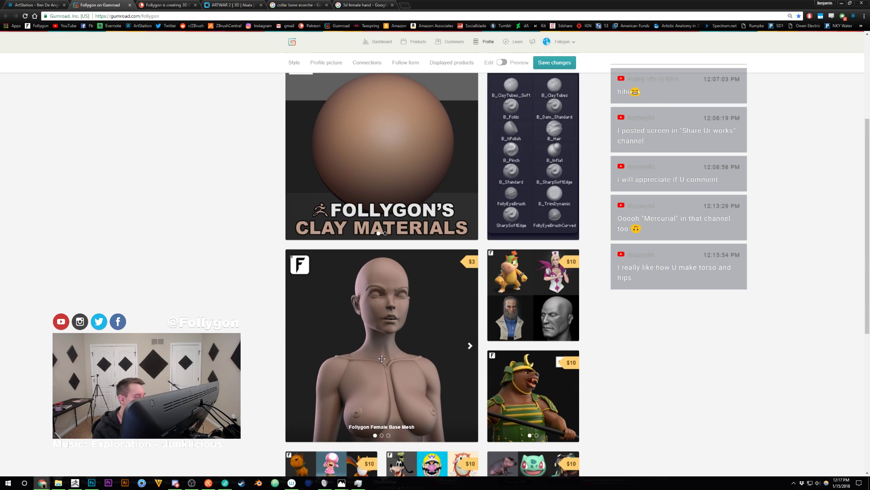
# - Switch back to ZBrush and deepen the grooves between the knuckles on the isolated back of the hand with B_SharpSoftEdge
pyautogui.scroll(2, 391, 348)
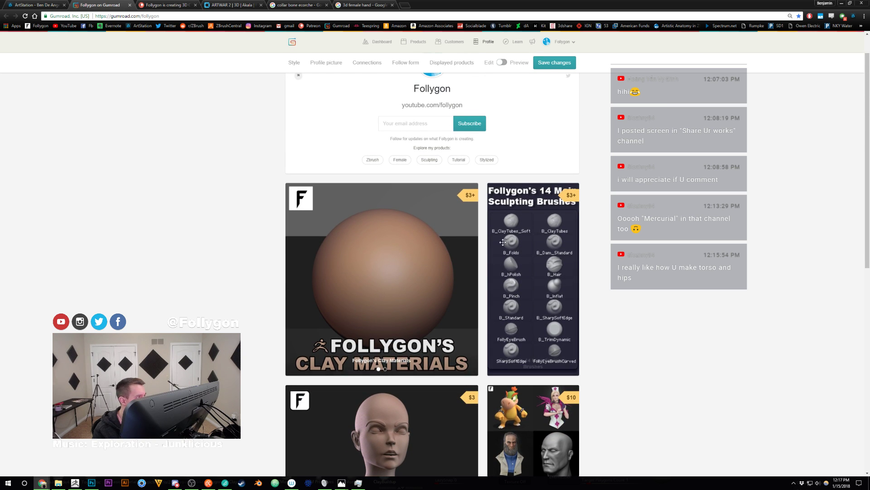
pyautogui.click(75, 483)
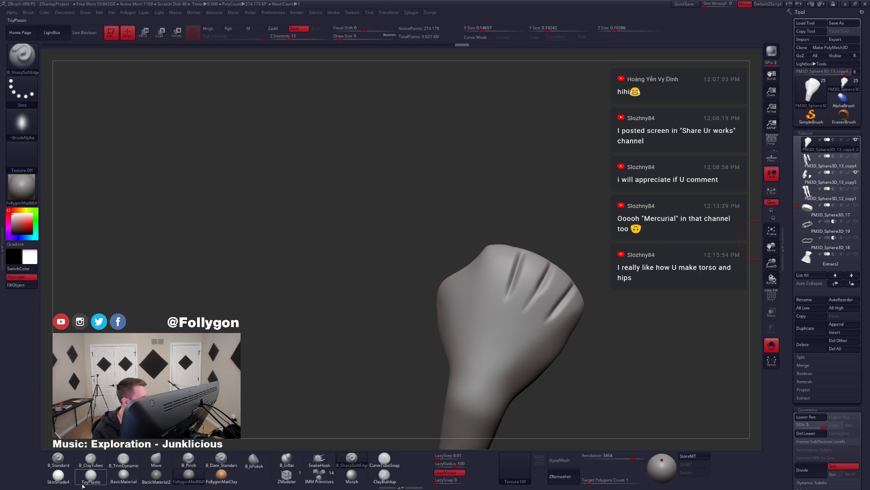
pyautogui.moveTo(446, 326); pyautogui.dragTo(592, 295, button='right')
pyautogui.hotkey('alt', 's')
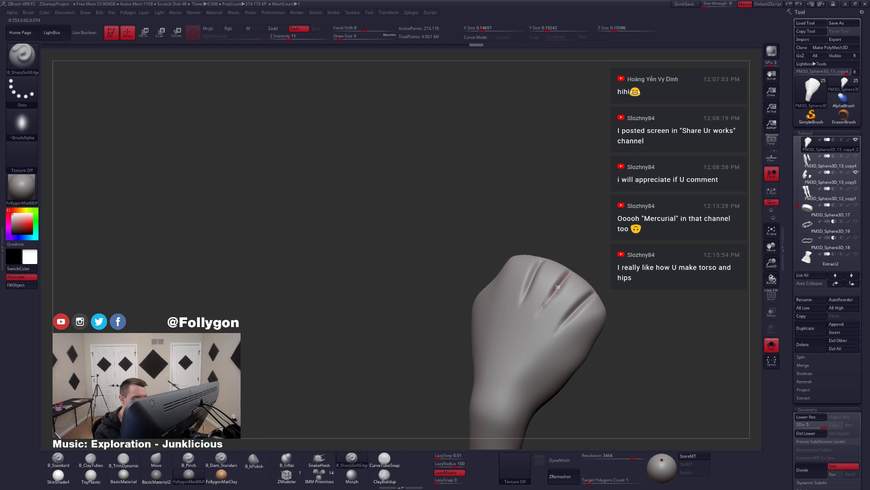
pyautogui.moveTo(544, 305); pyautogui.dragTo(538, 315)
pyautogui.moveTo(539, 313); pyautogui.dragTo(568, 309, button='right')
pyautogui.moveTo(509, 335); pyautogui.dragTo(502, 359)
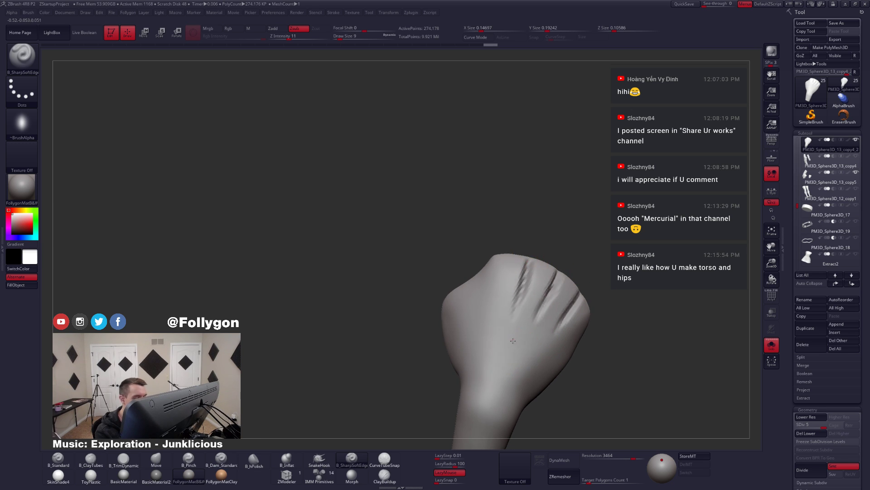
pyautogui.hotkey('alt', 's')
pyautogui.moveTo(527, 329)
pyautogui.mouseDown(button='right')
pyautogui.moveTo(556, 365)
pyautogui.moveTo(541, 330)
pyautogui.moveTo(583, 354)
pyautogui.moveTo(549, 312)
pyautogui.mouseUp(button='right')
# - Tighten the grooves between the knuckles with the B_Pinch brush at draw size 6, extending them toward the wrist
pyautogui.press('b')
pyautogui.press('p')
pyautogui.press('i')
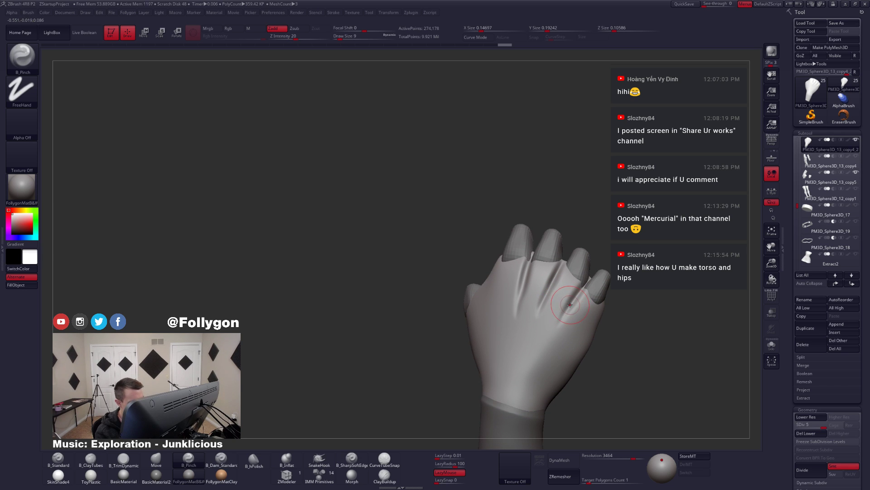
pyautogui.press('space')
pyautogui.moveTo(571, 305); pyautogui.dragTo(569, 304)
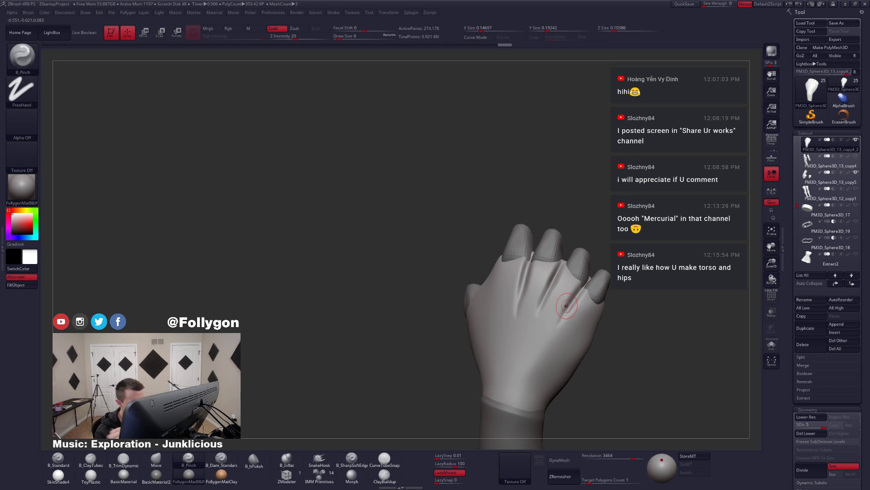
pyautogui.moveTo(566, 306); pyautogui.dragTo(574, 309, button='right')
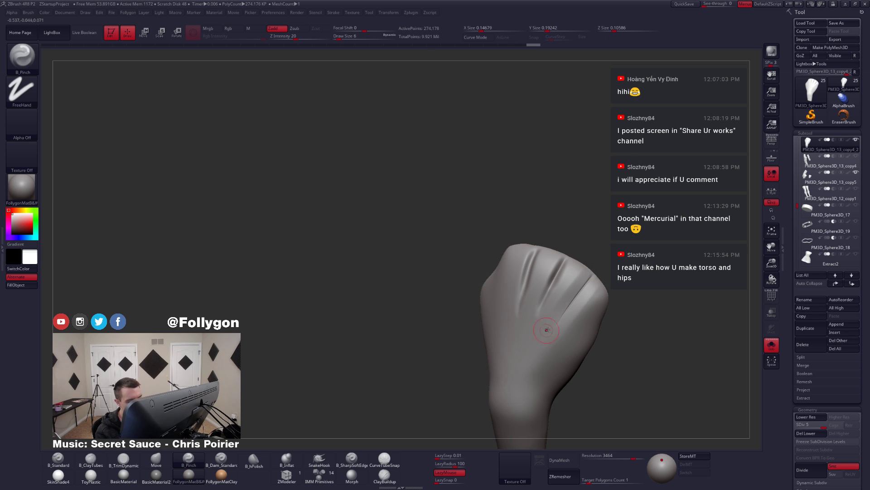
pyautogui.moveTo(547, 329); pyautogui.dragTo(554, 273, button='right')
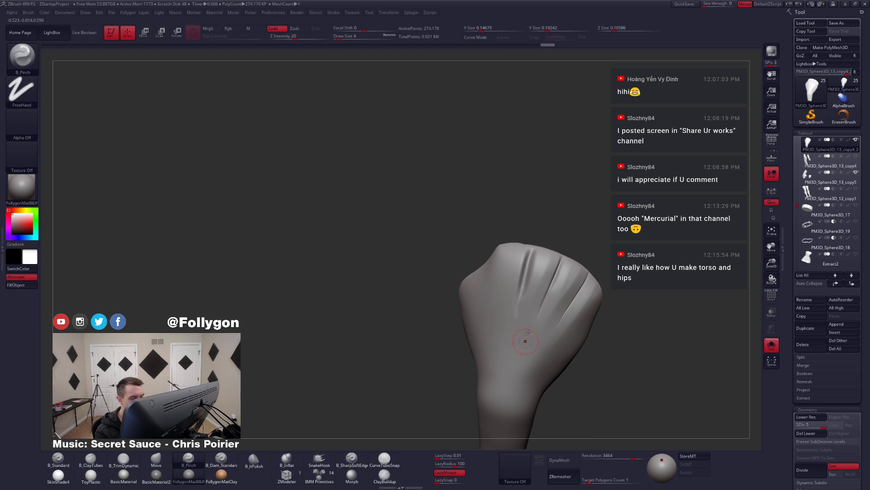
pyautogui.moveTo(530, 248); pyautogui.dragTo(516, 355)
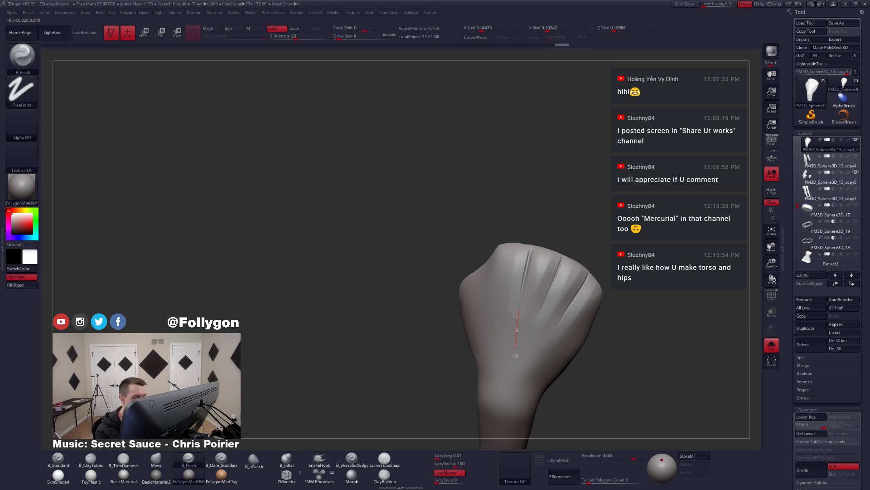
pyautogui.moveTo(507, 332); pyautogui.dragTo(525, 297, button='right')
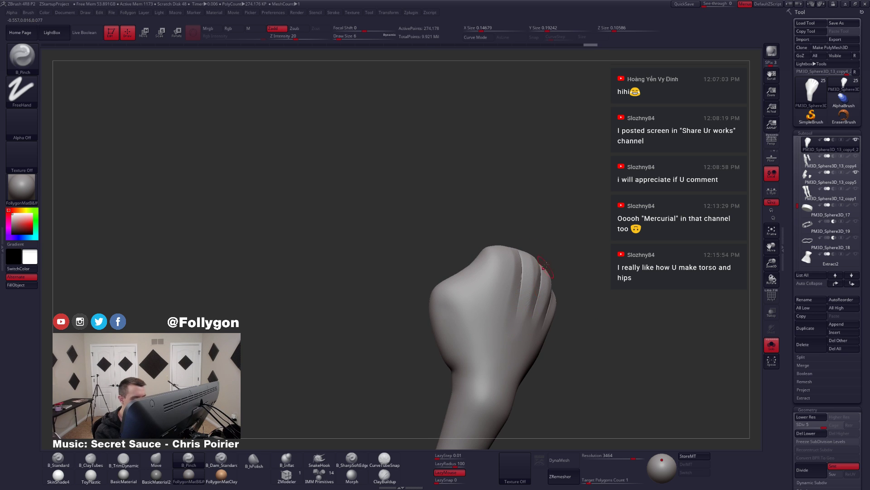
pyautogui.moveTo(546, 264)
pyautogui.mouseDown(button='right')
pyautogui.moveTo(547, 327)
pyautogui.moveTo(534, 361)
pyautogui.moveTo(529, 334)
pyautogui.moveTo(558, 340)
pyautogui.mouseUp(button='right')
pyautogui.hotkey('shift', 'f')
pyautogui.hotkey('shift', 'f')
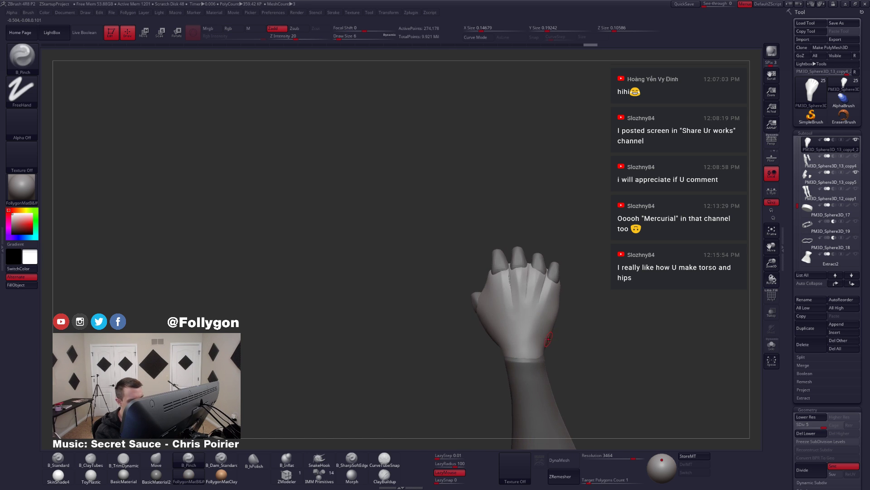
# - Choose the Move brush at draw size 29 and lower the palm to subdivision level 1
pyautogui.press('space')
pyautogui.moveTo(549, 339)
pyautogui.mouseDown()
pyautogui.moveTo(563, 338)
pyautogui.moveTo(554, 335)
pyautogui.mouseUp()
pyautogui.press('space')
pyautogui.keyDown('ctrl'); pyautogui.moveTo(562, 335); pyautogui.dragTo(568, 323, button='right'); pyautogui.keyUp('ctrl')
pyautogui.press('b')
pyautogui.press('m')
pyautogui.press('v')
pyautogui.hotkey('shift', 'd')
pyautogui.hotkey('shift', 'd')
pyautogui.hotkey('shift', 'd')
pyautogui.hotkey('shift', 'd')
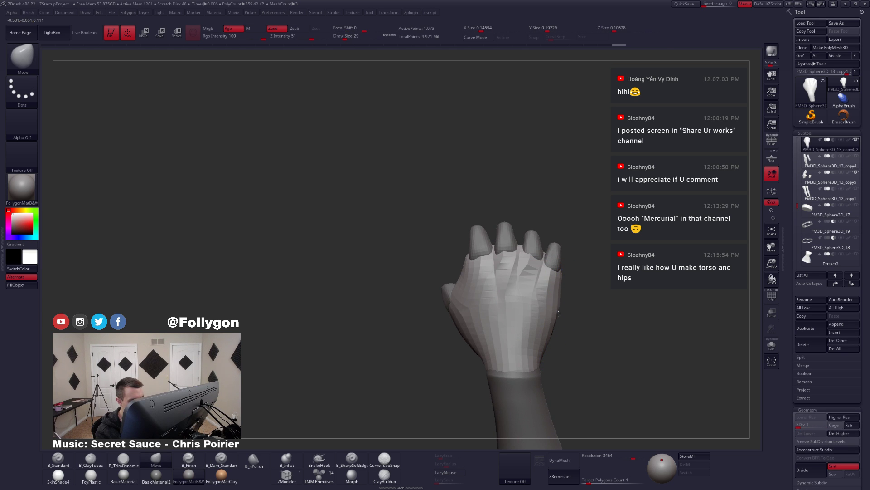
# - Reshape the back of the hand with the Move brush at subdivision level 2 and return the palm to level 5
pyautogui.press('d')
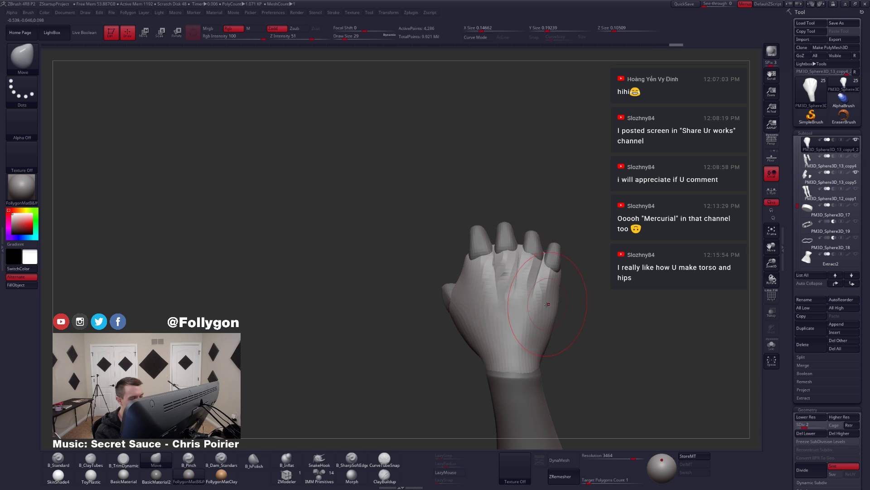
pyautogui.moveTo(559, 290); pyautogui.dragTo(581, 356, button='right')
pyautogui.press('d')
pyautogui.press('d')
pyautogui.press('d')
# - Make the finger segments the active subtool, set the Move brush to draw size 20 and divide them to subdivision level 3
pyautogui.keyDown('alt'); pyautogui.click(591, 297); pyautogui.keyUp('alt')
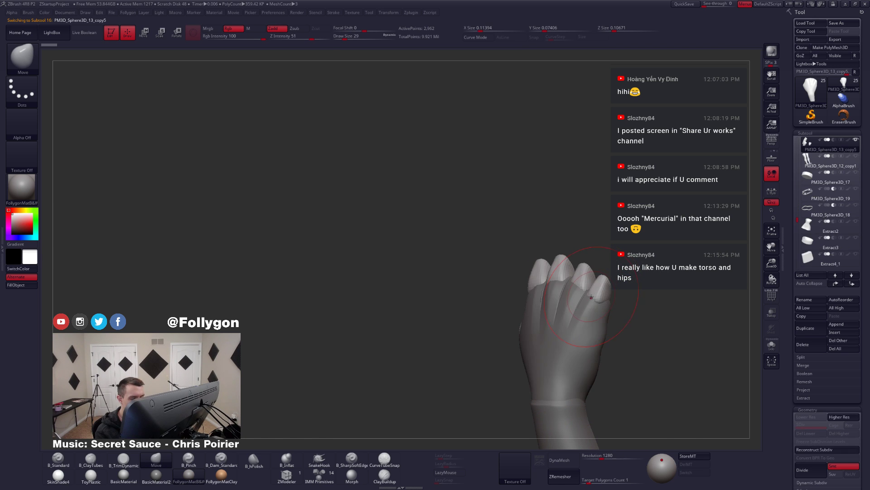
pyautogui.press('space')
pyautogui.moveTo(594, 297); pyautogui.dragTo(589, 298)
pyautogui.hotkey('ctrl', 'd')
pyautogui.hotkey('ctrl', 'd')
# - Mask all but one finger segment at a time and fit each finger base to its knuckle with Move, starting from the little finger
pyautogui.moveTo(579, 301)
pyautogui.mouseDown(button='right')
pyautogui.moveTo(588, 314)
pyautogui.moveTo(590, 301)
pyautogui.mouseUp(button='right')
pyautogui.press('w')
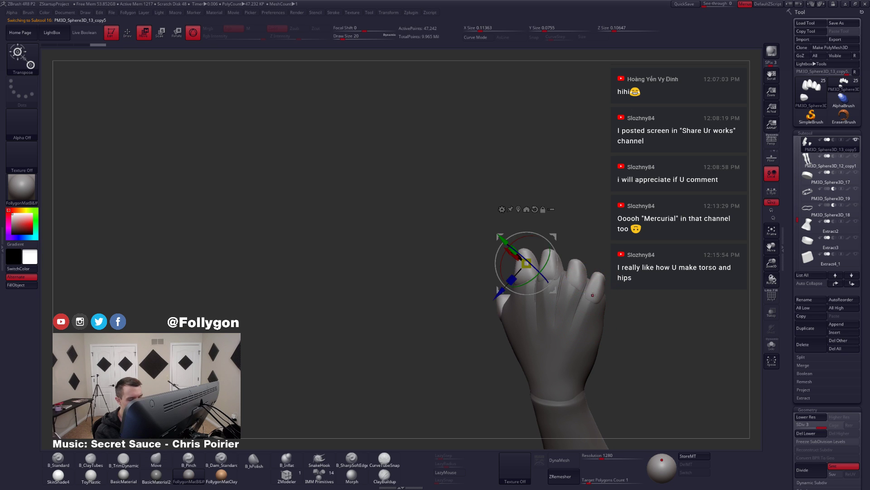
pyautogui.press('q')
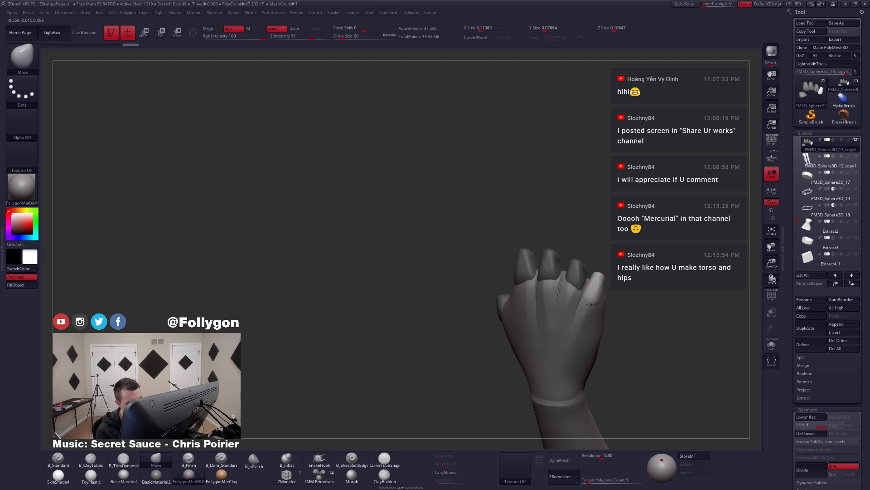
pyautogui.moveTo(589, 305); pyautogui.dragTo(574, 331, button='right')
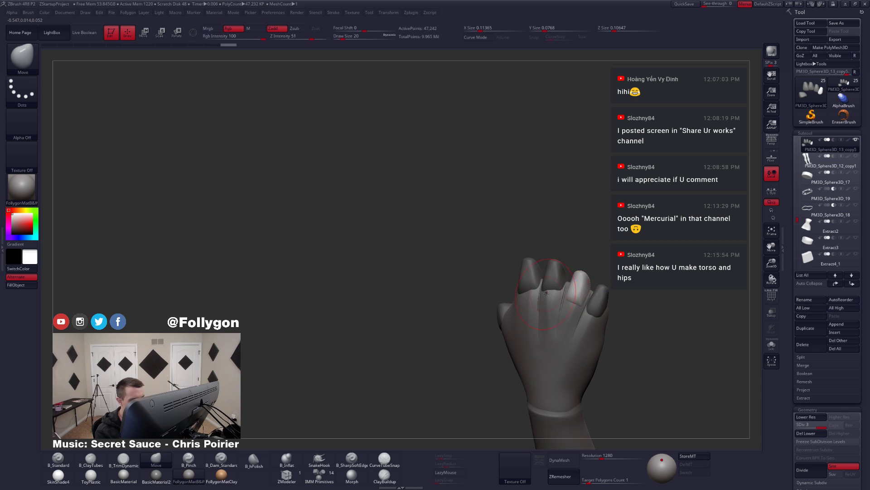
pyautogui.moveTo(546, 293); pyautogui.dragTo(558, 308, button='right')
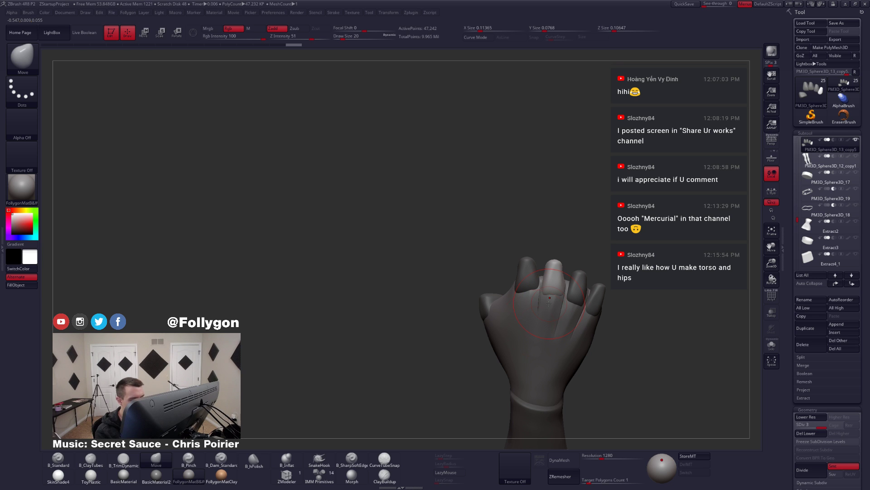
pyautogui.moveTo(549, 303); pyautogui.dragTo(556, 306, button='right')
pyautogui.press('space')
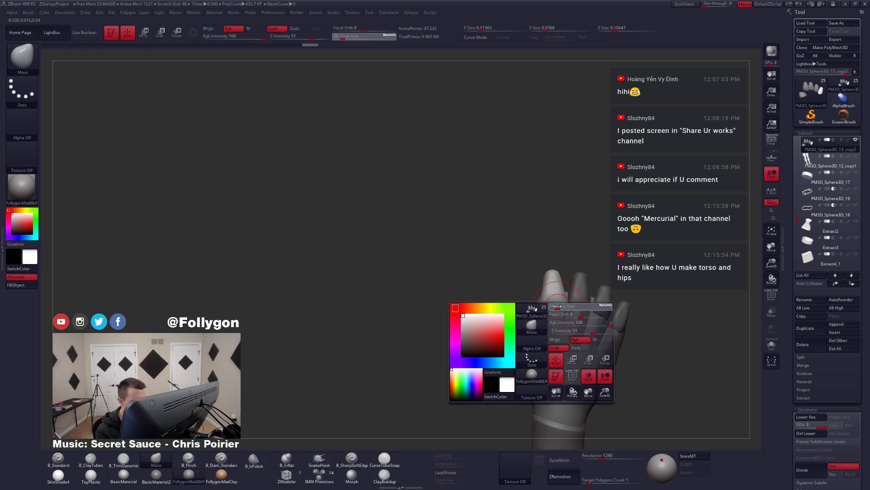
# - Reduce the draw size of the Move brush and adjust the shape of the unmasked finger
pyautogui.moveTo(558, 306); pyautogui.dragTo(553, 309)
pyautogui.moveTo(553, 309); pyautogui.dragTo(555, 310, button='right')
pyautogui.moveTo(555, 310); pyautogui.dragTo(551, 312)
pyautogui.press('`')
pyautogui.press('space')
pyautogui.moveTo(548, 311); pyautogui.dragTo(553, 321, button='right')
# - Mask everything except the middle finger and reshape it using the Move brush at draw size 13
pyautogui.press('w')
pyautogui.keyDown('ctrl'); pyautogui.click(570, 272); pyautogui.keyUp('ctrl')
pyautogui.press('q')
pyautogui.moveTo(566, 286); pyautogui.dragTo(568, 285, button='right')
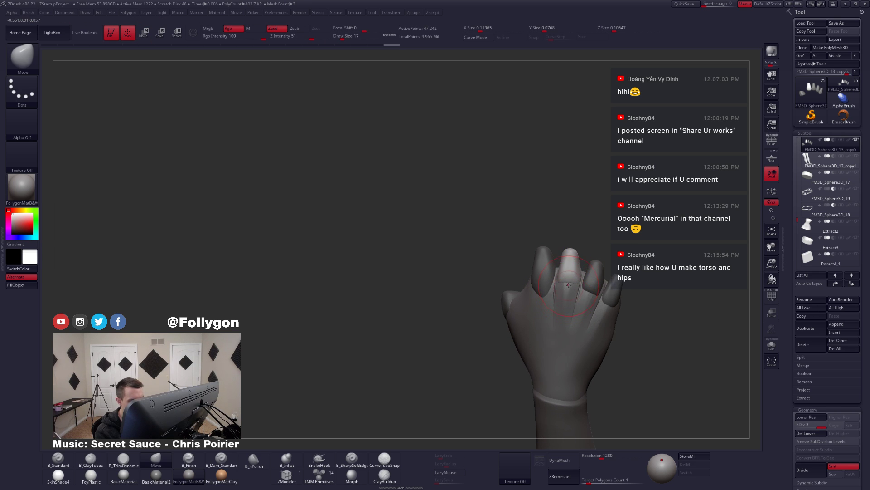
pyautogui.press('space')
pyautogui.moveTo(570, 283); pyautogui.dragTo(567, 281)
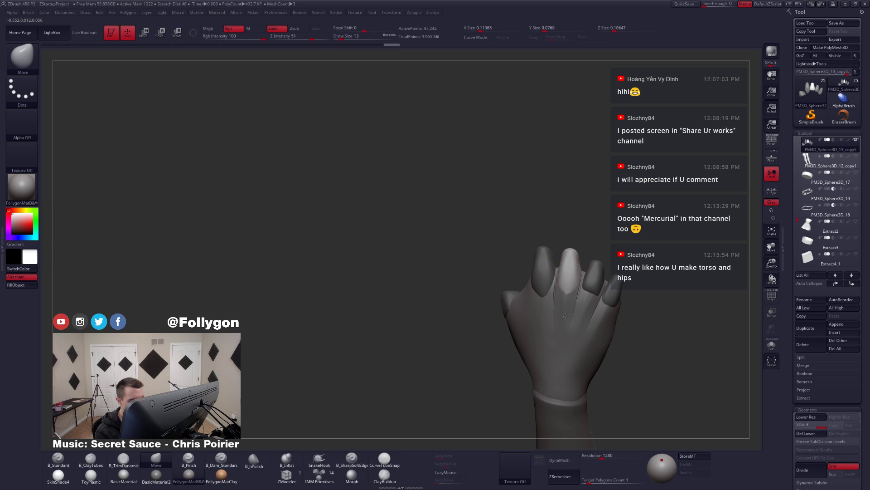
# - Isolate the ring finger and its neighbour in turn by masking the other fingers, adjusting each with the Move brush
pyautogui.moveTo(562, 319)
pyautogui.mouseDown(button='right')
pyautogui.moveTo(565, 297)
pyautogui.moveTo(548, 318)
pyautogui.moveTo(565, 319)
pyautogui.moveTo(572, 303)
pyautogui.mouseUp(button='right')
pyautogui.press('w')
pyautogui.keyDown('ctrl'); pyautogui.click(575, 282); pyautogui.keyUp('ctrl')
pyautogui.press('q')
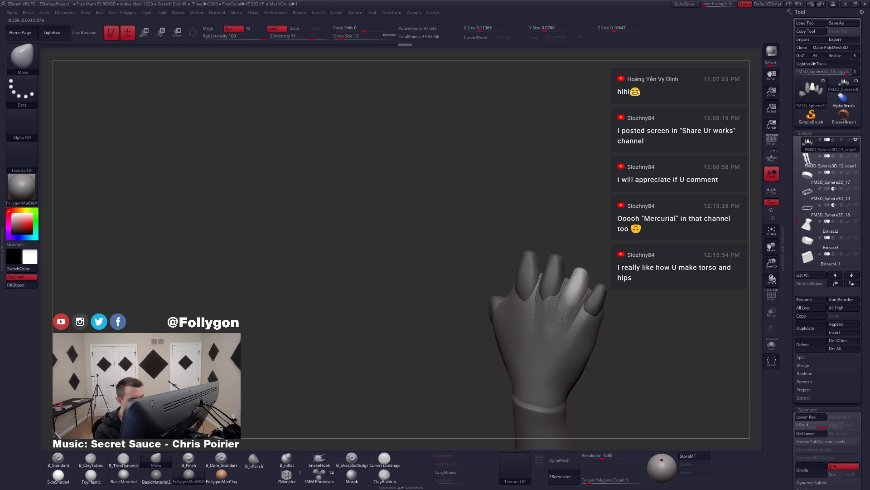
pyautogui.moveTo(558, 332)
pyautogui.mouseDown(button='right')
pyautogui.moveTo(542, 316)
pyautogui.moveTo(569, 319)
pyautogui.moveTo(582, 302)
pyautogui.mouseUp(button='right')
pyautogui.press('w')
pyautogui.keyDown('ctrl'); pyautogui.click(584, 292); pyautogui.keyUp('ctrl')
pyautogui.press('q')
pyautogui.hotkey('ctrl', 'shift', 'f')
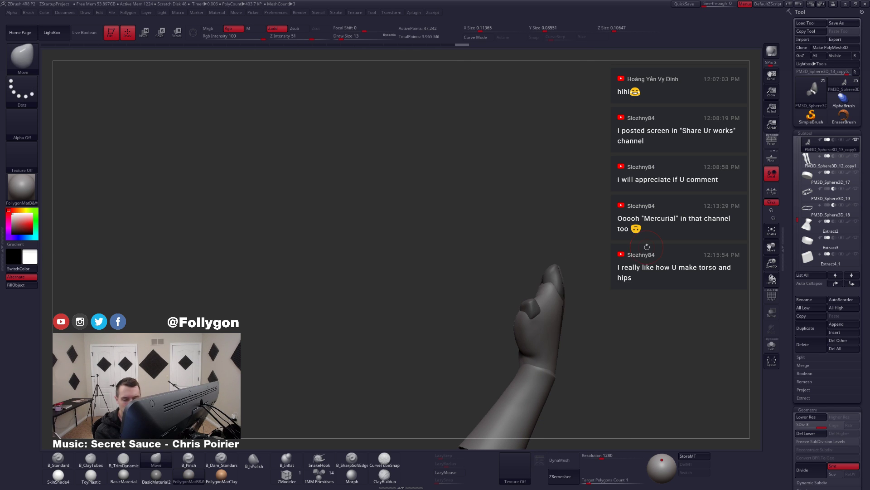
# - Solo the finger subtool, choose the MaskLasso brush and unmask the fingers while keeping the thumb masked
pyautogui.moveTo(575, 289); pyautogui.dragTo(541, 304, button='right')
pyautogui.press('s')
pyautogui.keyDown('ctrl'); pyautogui.moveTo(550, 326); pyautogui.dragTo(596, 290); pyautogui.keyUp('ctrl')
pyautogui.press('space')
pyautogui.click(611, 452)
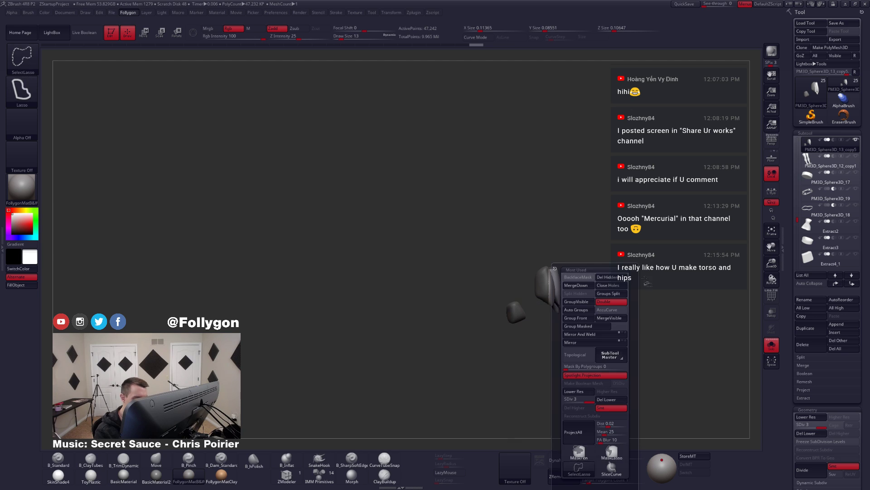
pyautogui.moveTo(550, 329)
pyautogui.keyDown('ctrl'); pyautogui.keyDown('alt'); pyautogui.mouseDown()
pyautogui.moveTo(584, 244)
pyautogui.moveTo(600, 281)
pyautogui.mouseUp(); pyautogui.keyUp('alt'); pyautogui.keyUp('ctrl')
pyautogui.keyDown('alt'); pyautogui.moveTo(603, 280); pyautogui.dragTo(522, 219, button='right'); pyautogui.keyUp('alt')
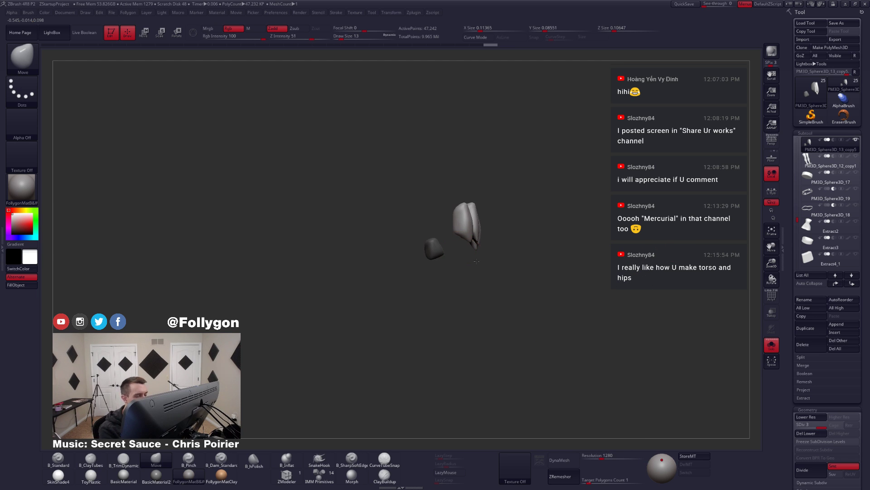
# - Show the whole hand again and shift the unmasked fingers with a Transpose move line drawn from their base
pyautogui.press('s')
pyautogui.moveTo(503, 254)
pyautogui.mouseDown(button='right')
pyautogui.moveTo(463, 268)
pyautogui.moveTo(476, 272)
pyautogui.moveTo(478, 245)
pyautogui.mouseUp(button='right')
pyautogui.press('s')
pyautogui.press('s')
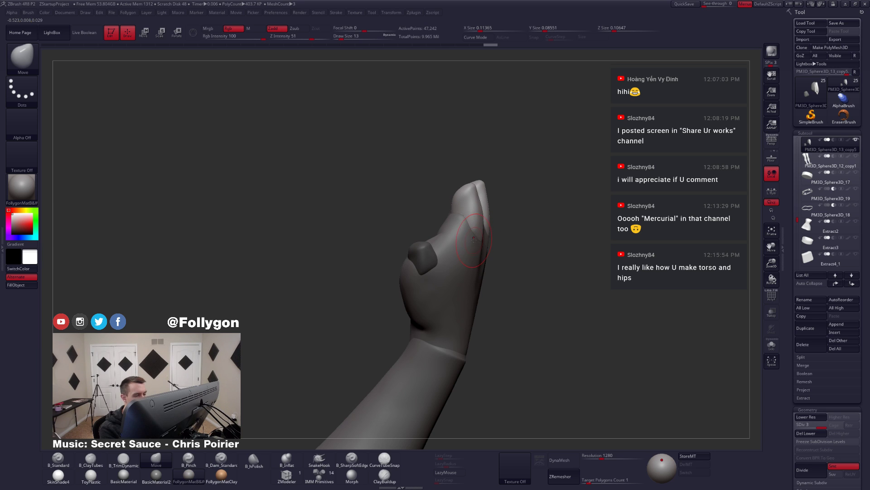
pyautogui.press('w')
pyautogui.moveTo(465, 219)
pyautogui.mouseDown()
pyautogui.moveTo(539, 222)
pyautogui.moveTo(503, 221)
pyautogui.mouseUp()
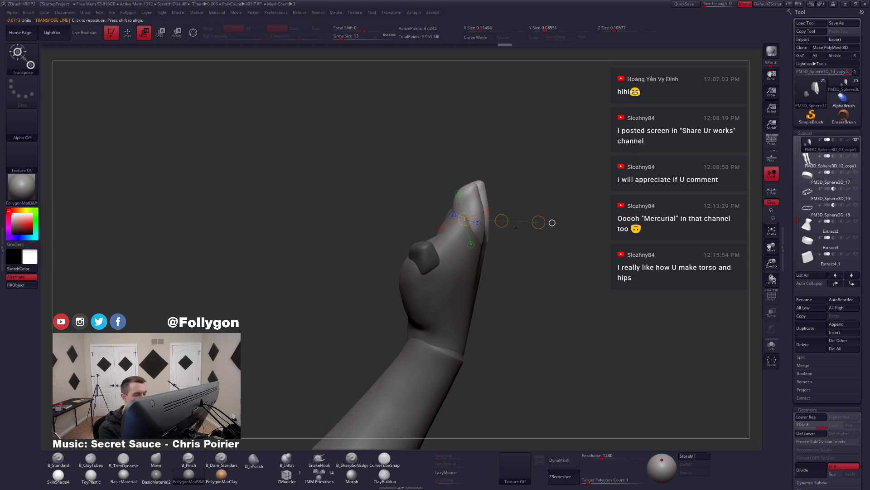
pyautogui.press('q')
# - Rotate the unmasked fingers slightly around their base with the Transpose line and return to the Move brush
pyautogui.moveTo(567, 250)
pyautogui.mouseDown(button='right')
pyautogui.moveTo(521, 254)
pyautogui.moveTo(537, 266)
pyautogui.moveTo(509, 278)
pyautogui.moveTo(575, 262)
pyautogui.moveTo(551, 261)
pyautogui.mouseUp(button='right')
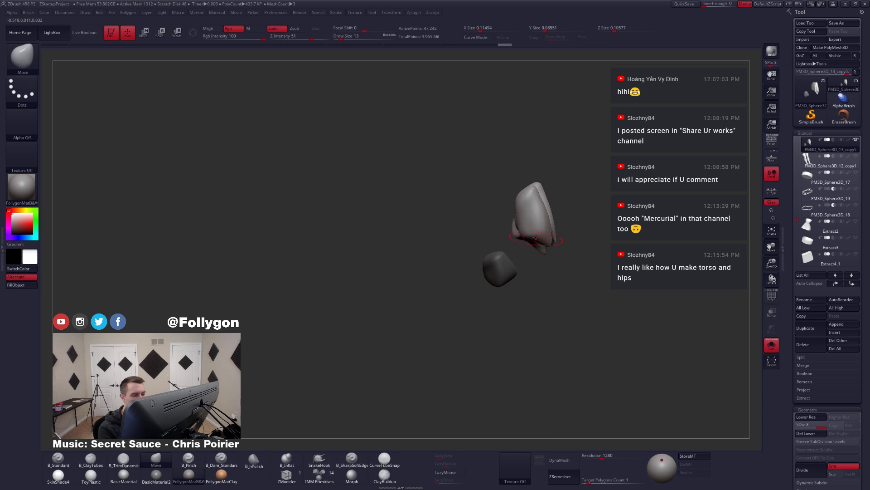
pyautogui.press('r')
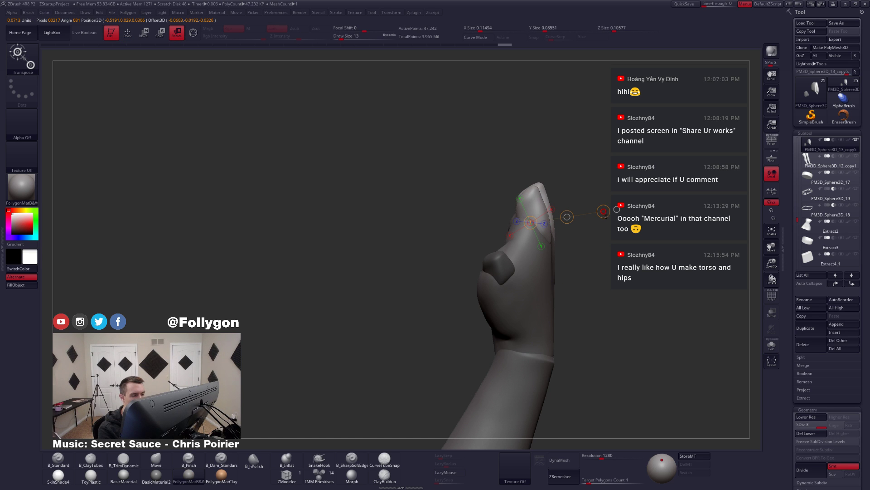
pyautogui.moveTo(606, 216); pyautogui.dragTo(604, 211)
pyautogui.press('q')
# - From the palm side, isolate the ring finger and the middle finger in turn by masking, adjusting each with the Move brush
pyautogui.moveTo(471, 247)
pyautogui.mouseDown(button='right')
pyautogui.moveTo(528, 256)
pyautogui.moveTo(531, 249)
pyautogui.moveTo(540, 271)
pyautogui.mouseUp(button='right')
pyautogui.press('w')
pyautogui.keyDown('ctrl'); pyautogui.click(480, 201); pyautogui.keyUp('ctrl')
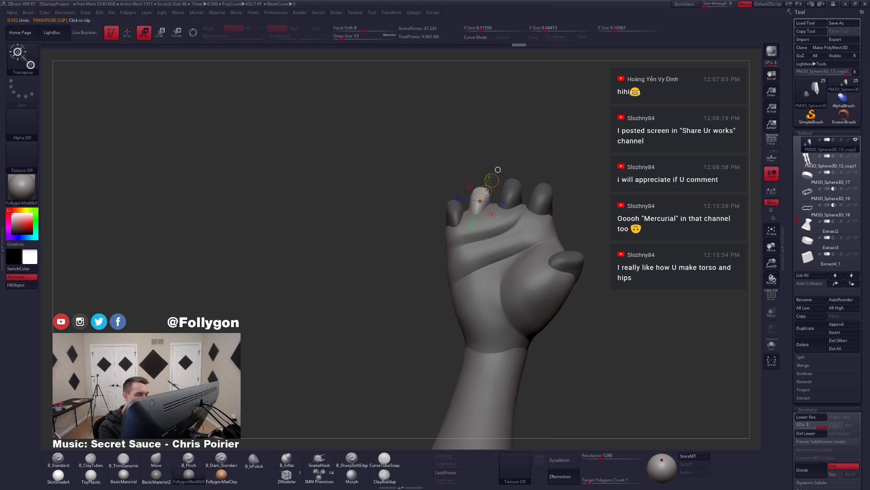
pyautogui.press('q')
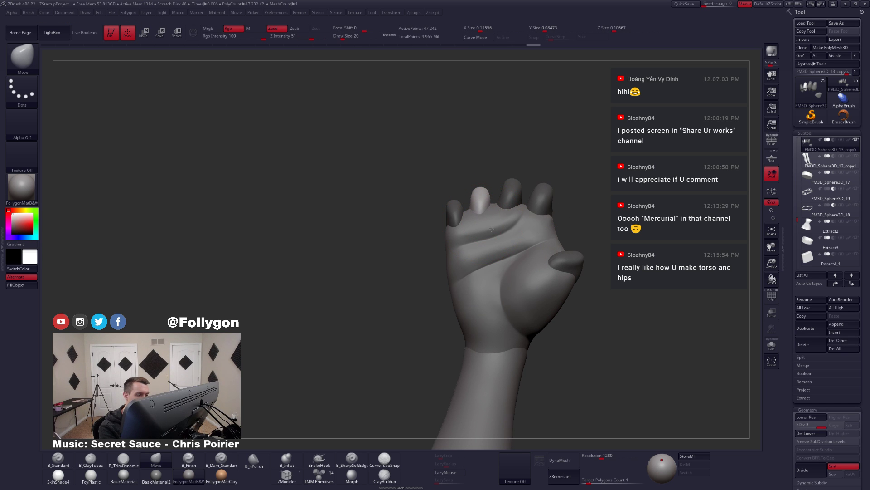
pyautogui.moveTo(492, 228)
pyautogui.mouseDown(button='right')
pyautogui.moveTo(481, 240)
pyautogui.moveTo(463, 233)
pyautogui.moveTo(414, 243)
pyautogui.moveTo(510, 257)
pyautogui.moveTo(600, 305)
pyautogui.moveTo(564, 267)
pyautogui.mouseUp(button='right')
pyautogui.press('w')
pyautogui.keyDown('ctrl'); pyautogui.click(533, 233); pyautogui.keyUp('ctrl')
pyautogui.press('q')
# - Solo the fingers and flatten their palm-side surfaces with the B_TrimDynamic brush at draw size 11
pyautogui.press('3')
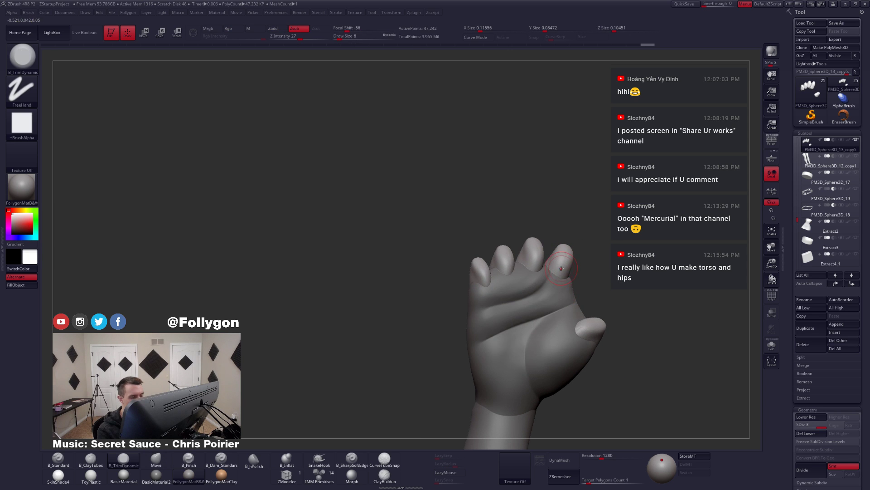
pyautogui.press('space')
pyautogui.moveTo(565, 266); pyautogui.dragTo(564, 273)
pyautogui.press('space')
pyautogui.hotkey('alt', 's')
pyautogui.moveTo(558, 276); pyautogui.dragTo(539, 272, button='right')
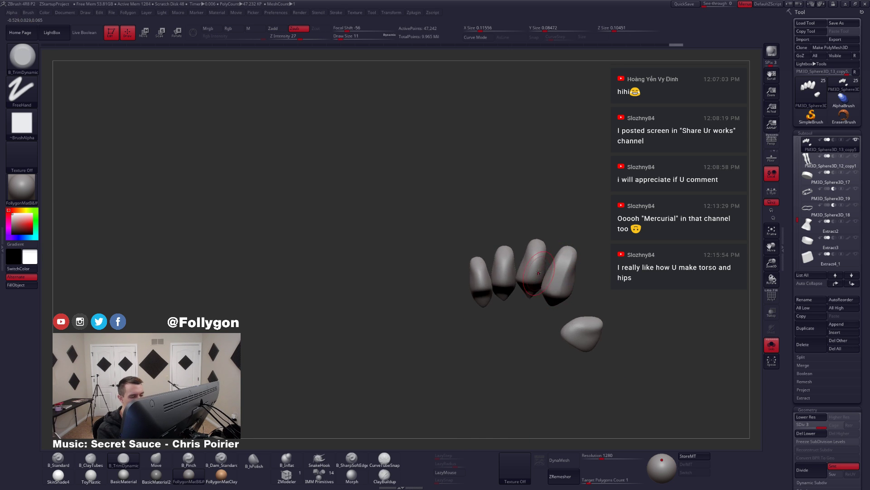
pyautogui.moveTo(533, 256); pyautogui.dragTo(529, 275)
pyautogui.moveTo(532, 277); pyautogui.dragTo(477, 262, button='right')
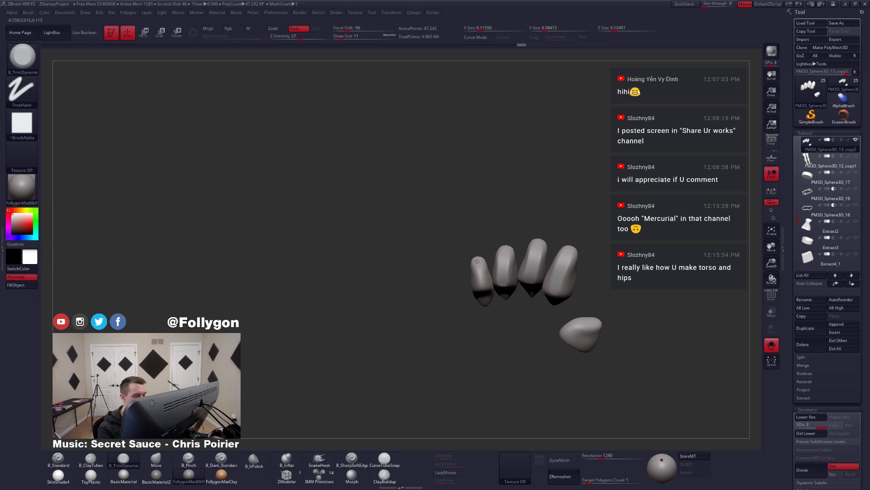
# - Switch to the Move brush, make the hand subtool active and set the draw size to 14
pyautogui.moveTo(484, 293)
pyautogui.mouseDown(button='right')
pyautogui.moveTo(592, 331)
pyautogui.moveTo(572, 326)
pyautogui.moveTo(570, 349)
pyautogui.mouseUp(button='right')
pyautogui.press('b')
pyautogui.press('m')
pyautogui.press('v')
pyautogui.press(']')
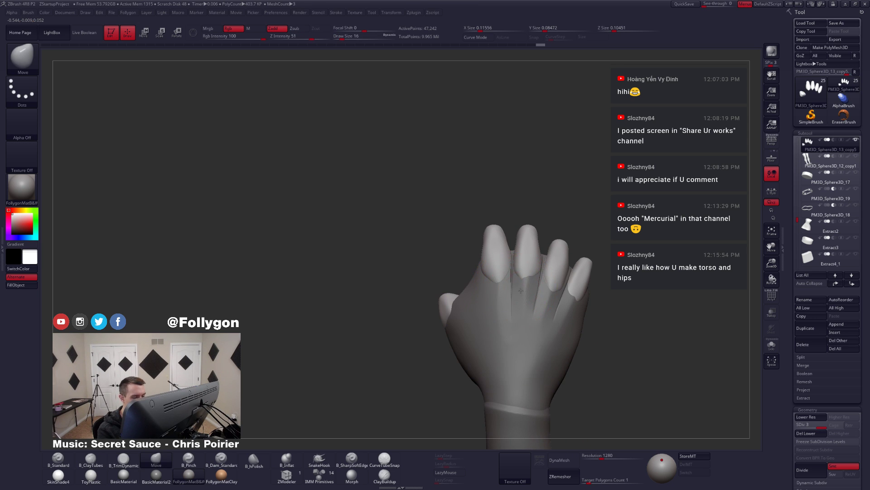
pyautogui.moveTo(520, 290)
pyautogui.mouseDown(button='right')
pyautogui.moveTo(535, 313)
pyautogui.moveTo(557, 300)
pyautogui.mouseUp(button='right')
pyautogui.keyDown('alt'); pyautogui.click(535, 313); pyautogui.keyUp('alt')
pyautogui.press('space')
pyautogui.moveTo(558, 300); pyautogui.dragTo(550, 301)
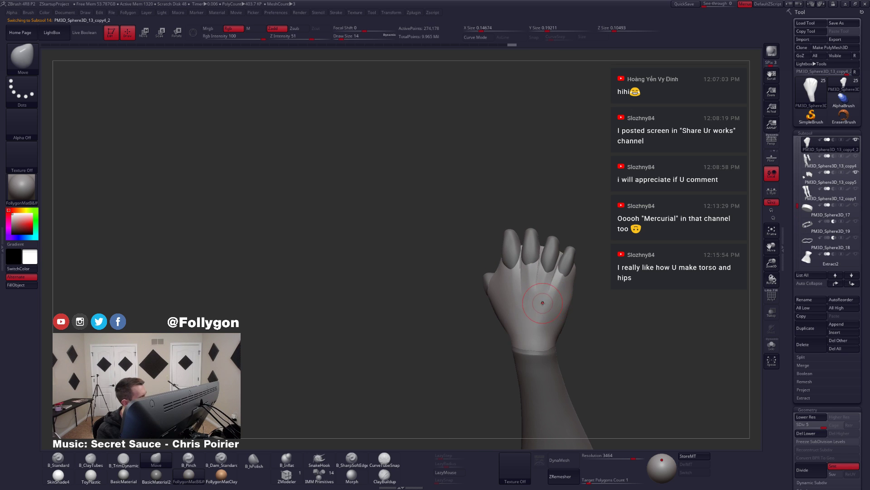
# - Select the B_SharpSoftEdge brush and make the finger subtool active for work on the back of the fingers
pyautogui.moveTo(542, 303)
pyautogui.mouseDown(button='right')
pyautogui.moveTo(542, 311)
pyautogui.moveTo(573, 310)
pyautogui.mouseUp(button='right')
pyautogui.press('b')
pyautogui.press('p')
pyautogui.press('i')
pyautogui.click(364, 464)
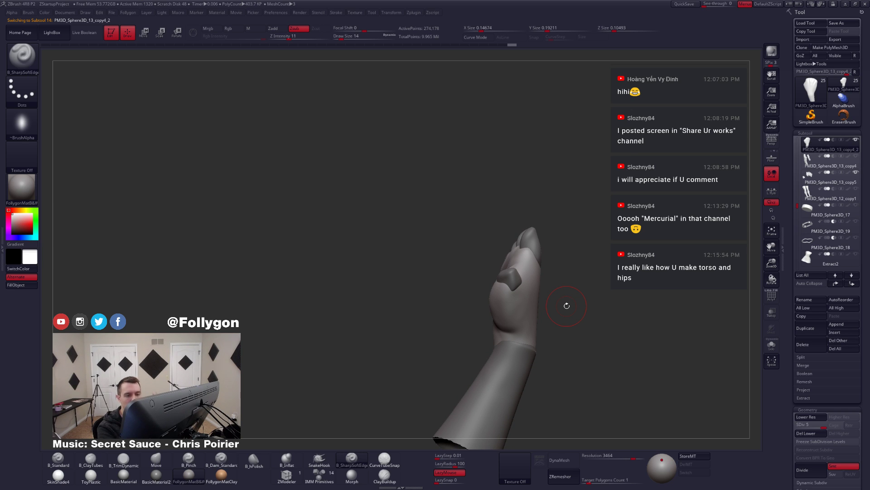
pyautogui.moveTo(567, 306); pyautogui.dragTo(522, 260, button='right')
pyautogui.keyDown('alt'); pyautogui.click(529, 267); pyautogui.keyUp('alt')
pyautogui.press('ctrl')
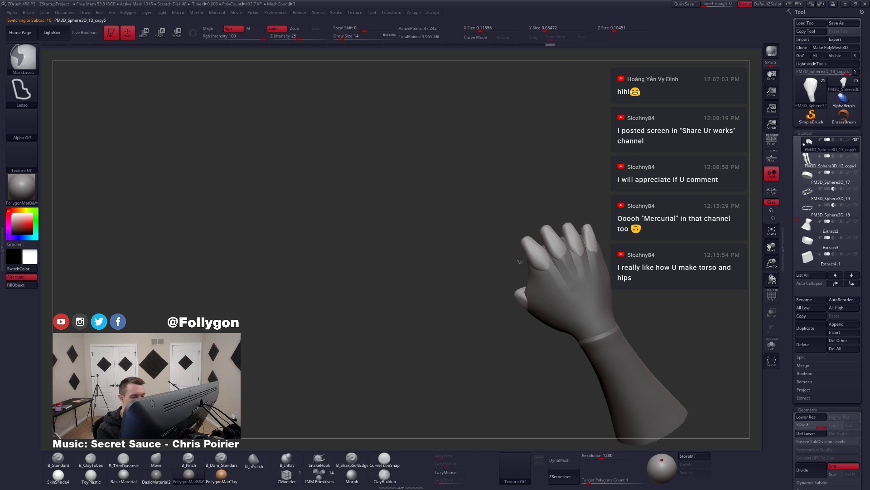
pyautogui.moveTo(521, 238)
pyautogui.keyDown('ctrl'); pyautogui.mouseDown()
pyautogui.moveTo(522, 226)
pyautogui.moveTo(433, 196)
pyautogui.moveTo(410, 254)
pyautogui.mouseUp(); pyautogui.keyUp('ctrl')
pyautogui.moveTo(502, 263); pyautogui.dragTo(543, 263, button='right')
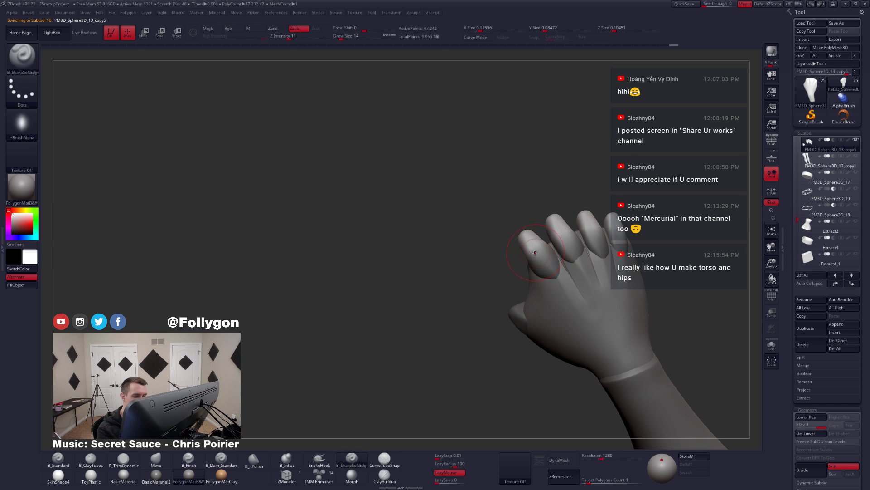
# - Build up volume on the backs of the fingers with B_ClayTubes and smooth the strokes
pyautogui.press('2')
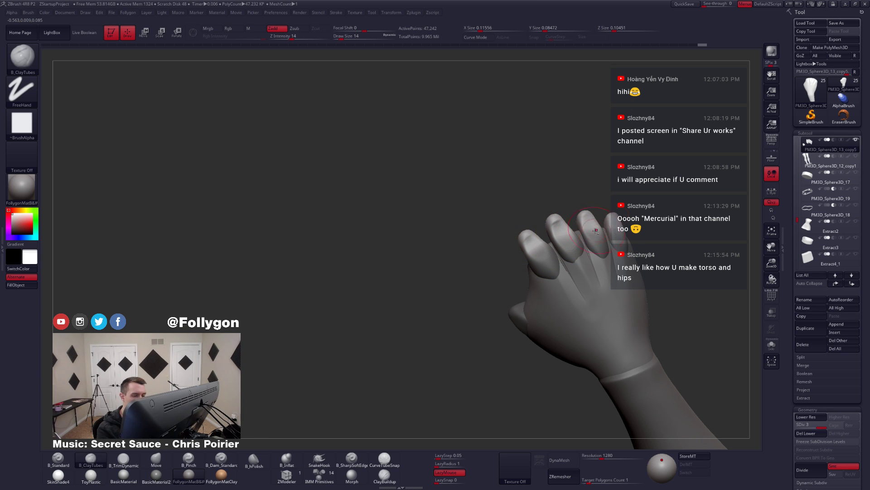
pyautogui.moveTo(597, 230); pyautogui.dragTo(593, 231, button='right')
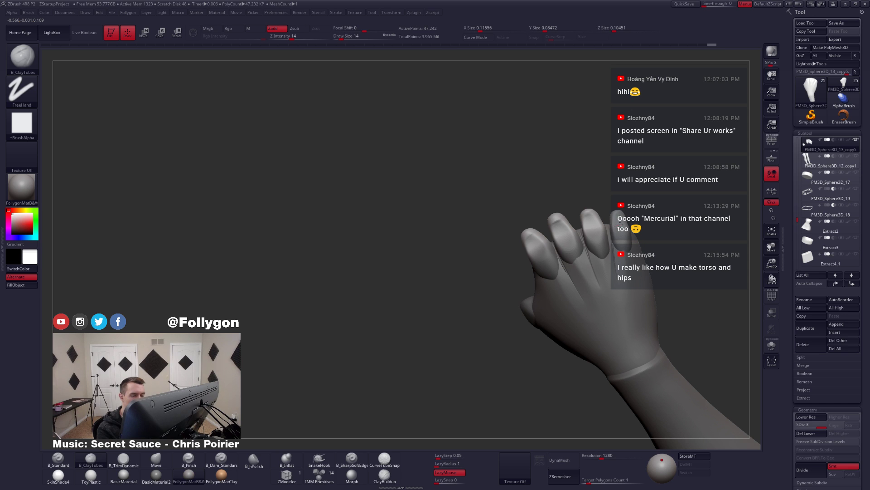
pyautogui.press('shift')
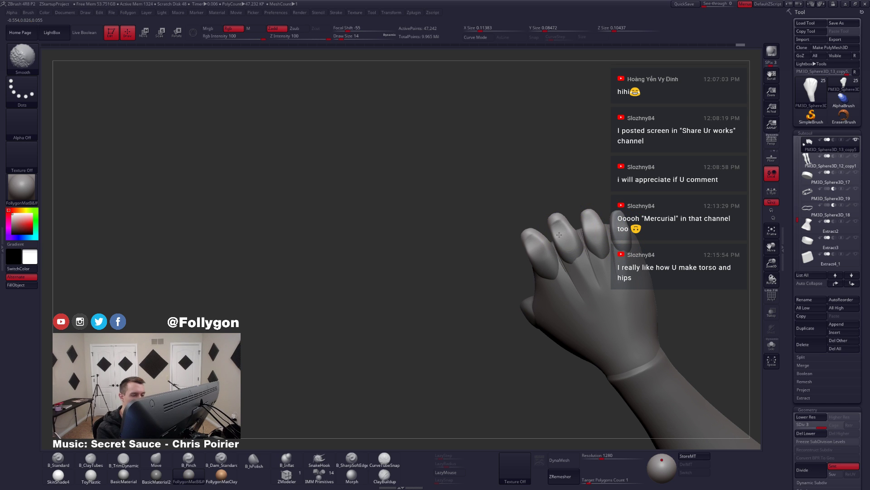
# - Refine the finger silhouettes from several angles with the Move brush
pyautogui.moveTo(532, 246); pyautogui.dragTo(586, 265, button='right')
pyautogui.press('b')
pyautogui.press('m')
pyautogui.press('v')
pyautogui.moveTo(586, 264); pyautogui.dragTo(582, 255)
pyautogui.moveTo(578, 257)
pyautogui.mouseDown(button='right')
pyautogui.moveTo(588, 258)
pyautogui.moveTo(505, 245)
pyautogui.moveTo(565, 322)
pyautogui.moveTo(544, 326)
pyautogui.moveTo(554, 319)
pyautogui.moveTo(573, 339)
pyautogui.moveTo(573, 305)
pyautogui.mouseUp(button='right')
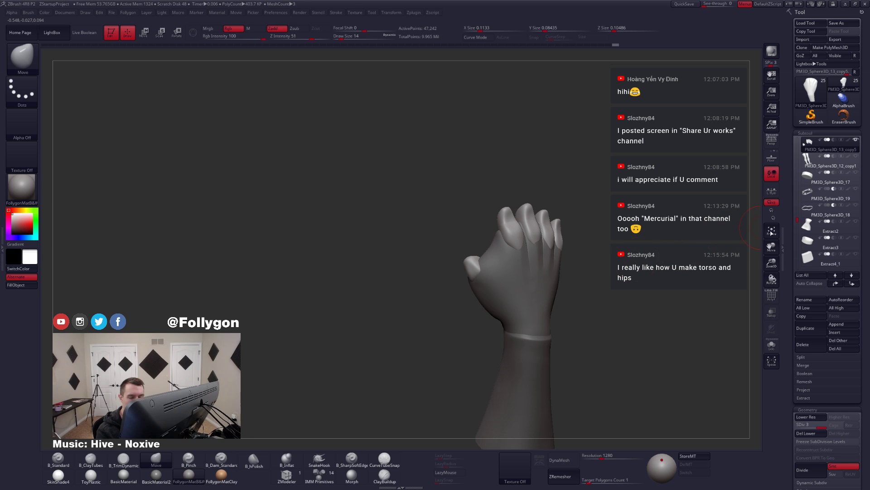
# - Reorder the finger subtool so it sits directly below the hand subtool PM3D_Sphere3D_13_copy4_2
pyautogui.press('Up')
pyautogui.press('Up')
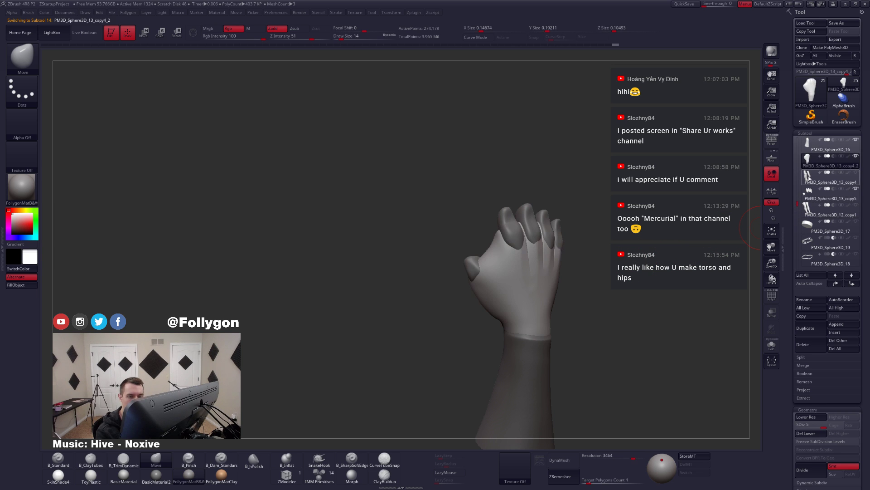
pyautogui.click(811, 192)
pyautogui.click(835, 283)
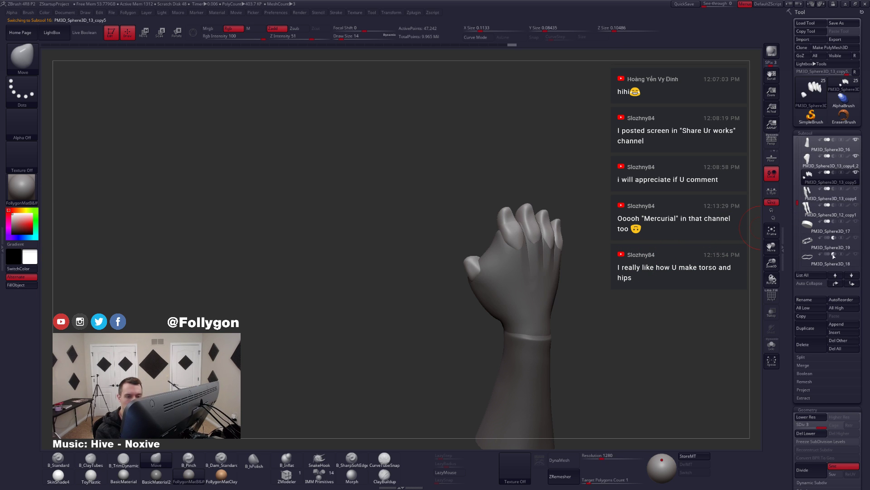
# - Pull the thumb of the finger subtool outward from the hand with the Move brush
pyautogui.click(808, 160)
pyautogui.moveTo(594, 287)
pyautogui.mouseDown()
pyautogui.moveTo(635, 290)
pyautogui.moveTo(593, 288)
pyautogui.mouseUp()
pyautogui.keyDown('alt'); pyautogui.click(506, 268); pyautogui.keyUp('alt')
pyautogui.moveTo(480, 272); pyautogui.dragTo(454, 276)
pyautogui.moveTo(528, 300)
pyautogui.mouseDown()
pyautogui.moveTo(561, 299)
pyautogui.moveTo(567, 286)
pyautogui.mouseUp()
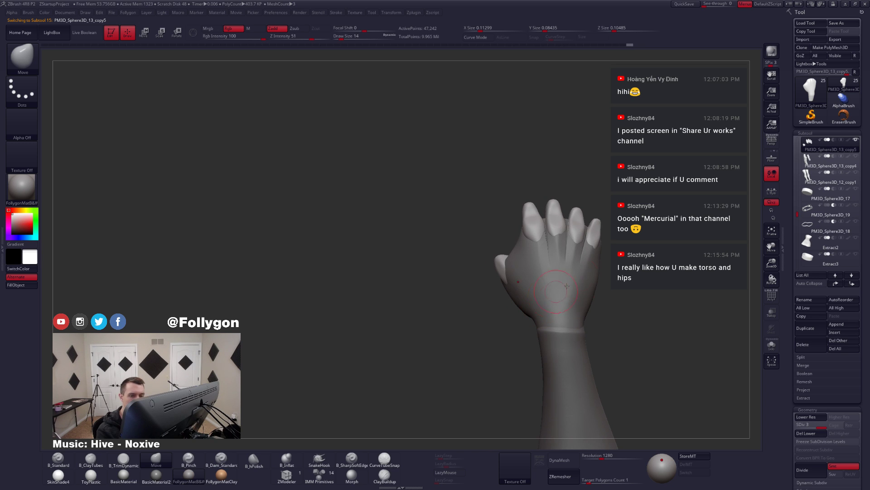
# - Merge the hand subtool down with the finger subtool and accept the non-undoable operation
pyautogui.keyDown('alt'); pyautogui.click(589, 276); pyautogui.keyUp('alt')
pyautogui.hotkey('ctrl', 'shift', 'm')
pyautogui.click(579, 286)
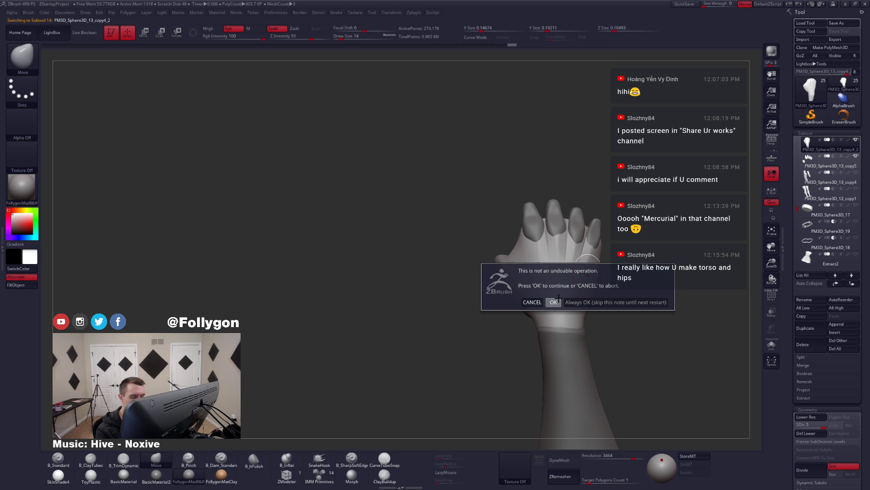
pyautogui.click(557, 300)
pyautogui.click(559, 459)
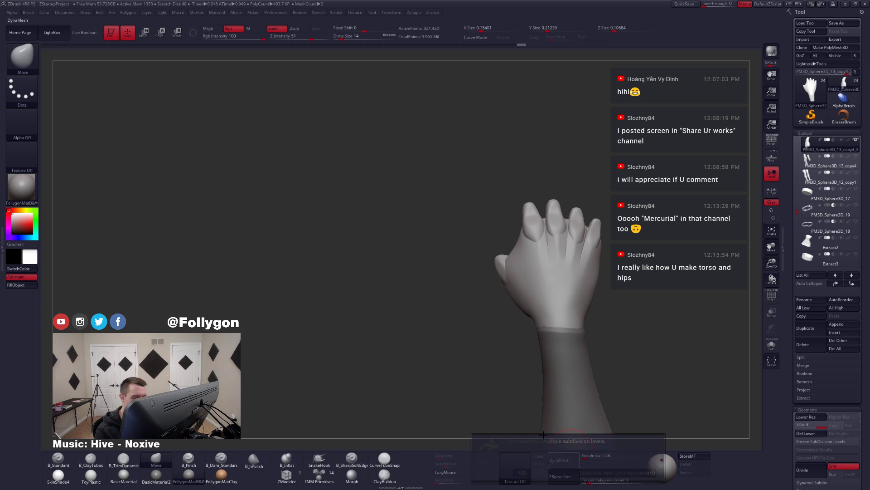
pyautogui.press('Return')
pyautogui.hotkey('ctrl', 'z')
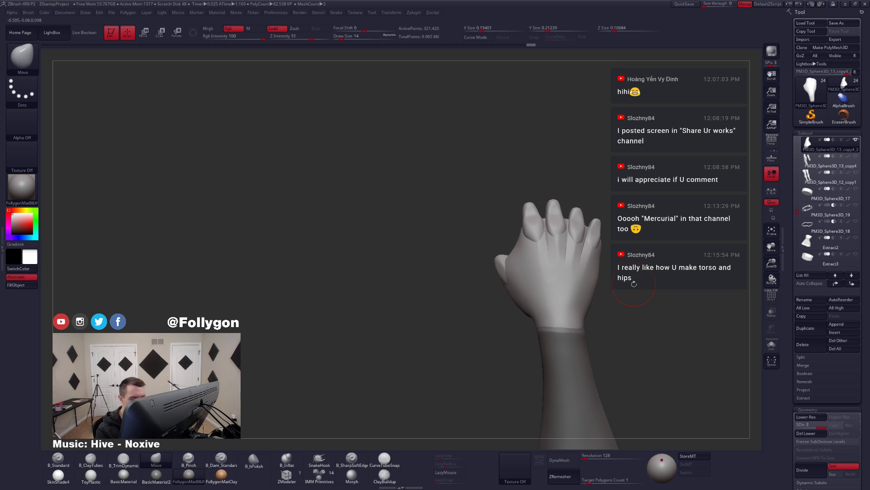
# - DynaMesh the merged hand at resolution 3392 without freezing its subdivision levels
pyautogui.moveTo(605, 459); pyautogui.dragTo(633, 459)
pyautogui.moveTo(613, 340)
pyautogui.keyDown('ctrl'); pyautogui.mouseDown()
pyautogui.moveTo(576, 242)
pyautogui.moveTo(602, 222)
pyautogui.mouseUp(); pyautogui.keyUp('ctrl')
pyautogui.keyDown('ctrl'); pyautogui.moveTo(622, 275); pyautogui.dragTo(630, 288); pyautogui.keyUp('ctrl')
pyautogui.click(560, 459)
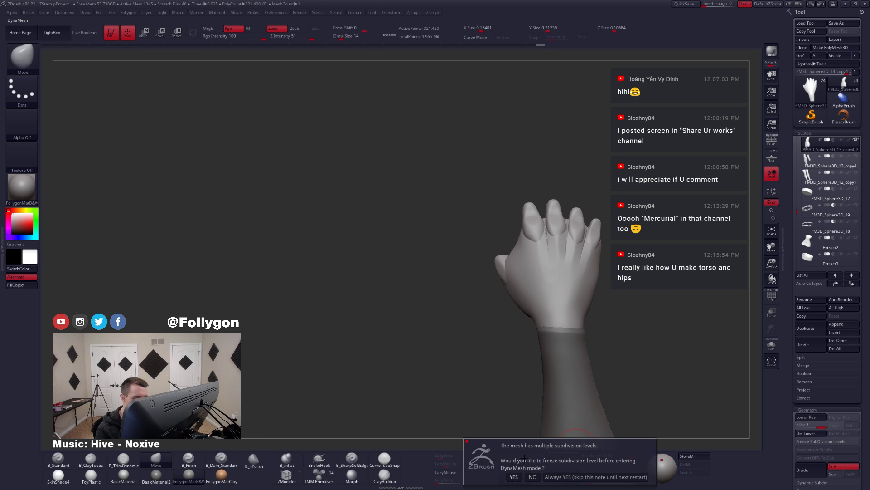
pyautogui.click(532, 477)
# - Adjust the merged hand's form with the Move brush at draw size 11 and smooth it
pyautogui.moveTo(525, 382)
pyautogui.keyDown('alt'); pyautogui.mouseDown()
pyautogui.moveTo(512, 431)
pyautogui.moveTo(612, 338)
pyautogui.moveTo(642, 347)
pyautogui.mouseUp(); pyautogui.keyUp('alt')
pyautogui.press('space')
pyautogui.moveTo(584, 313); pyautogui.dragTo(572, 302)
pyautogui.moveTo(591, 357)
pyautogui.mouseDown()
pyautogui.moveTo(578, 356)
pyautogui.moveTo(666, 348)
pyautogui.mouseUp()
pyautogui.press('space')
pyautogui.press('shift')
pyautogui.moveTo(610, 351)
pyautogui.keyDown('alt'); pyautogui.mouseDown(button='right')
pyautogui.moveTo(571, 327)
pyautogui.moveTo(582, 337)
pyautogui.moveTo(620, 331)
pyautogui.mouseUp(button='right'); pyautogui.keyUp('alt')
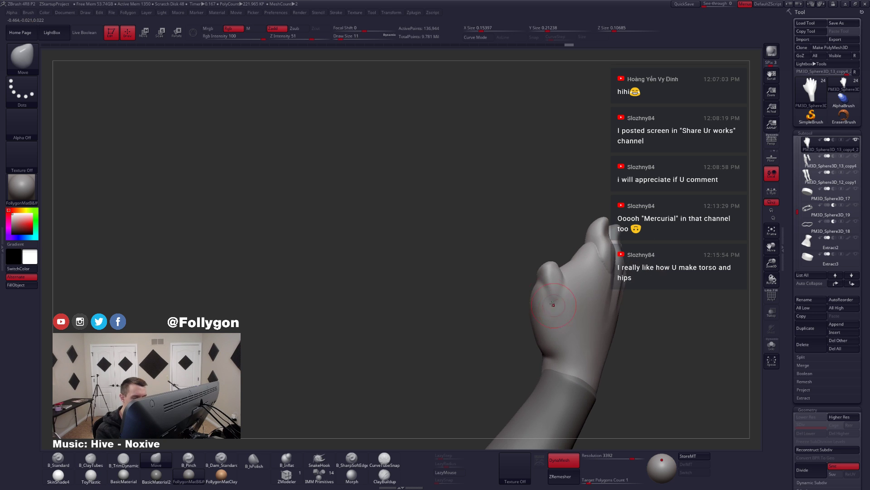
# - Fill the transitions of the thumb and fingers into the hand with B_ClayTubes at draw size 12 and smooth them
pyautogui.press('3')
pyautogui.press('space')
pyautogui.moveTo(554, 304); pyautogui.dragTo(556, 305)
pyautogui.press('b')
pyautogui.press('c')
pyautogui.press('t')
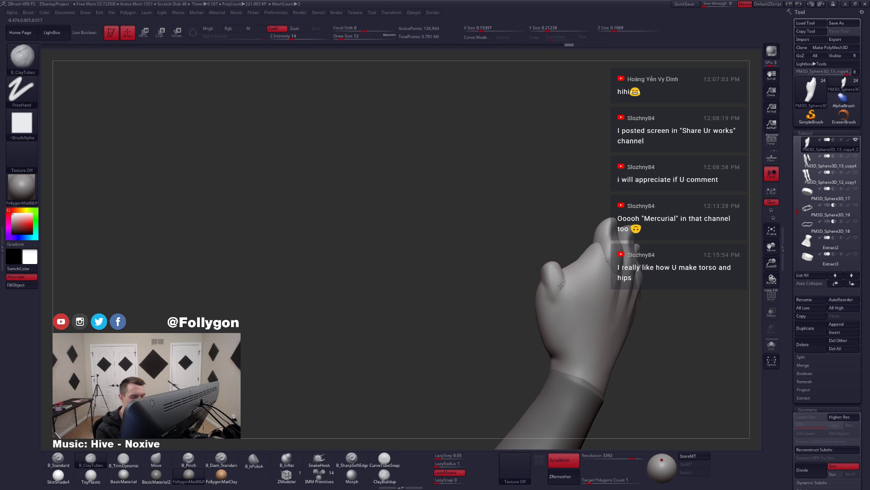
pyautogui.moveTo(560, 340); pyautogui.dragTo(590, 333, button='right')
pyautogui.moveTo(609, 261); pyautogui.dragTo(614, 275)
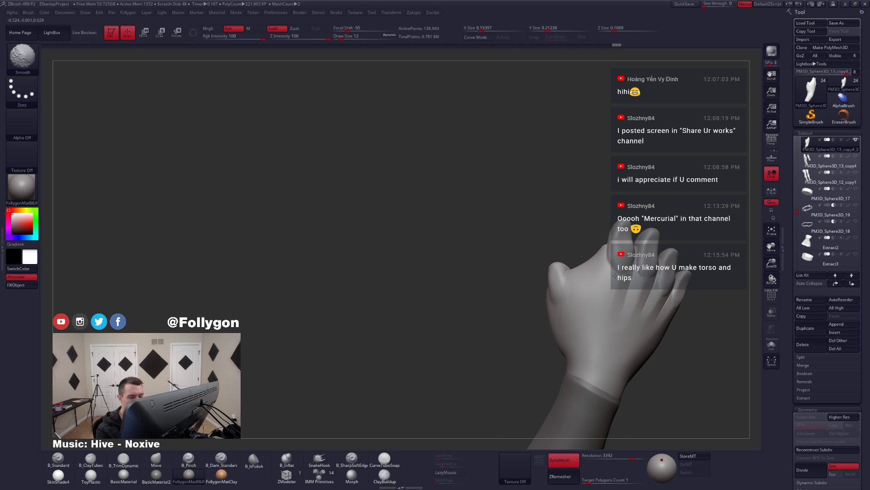
pyautogui.moveTo(614, 275); pyautogui.dragTo(635, 279, button='right')
pyautogui.moveTo(637, 272)
pyautogui.keyDown('shift'); pyautogui.mouseDown()
pyautogui.moveTo(640, 262)
pyautogui.moveTo(638, 270)
pyautogui.mouseUp(); pyautogui.keyUp('shift')
pyautogui.keyDown('alt'); pyautogui.moveTo(618, 308); pyautogui.dragTo(599, 300, button='right'); pyautogui.keyUp('alt')
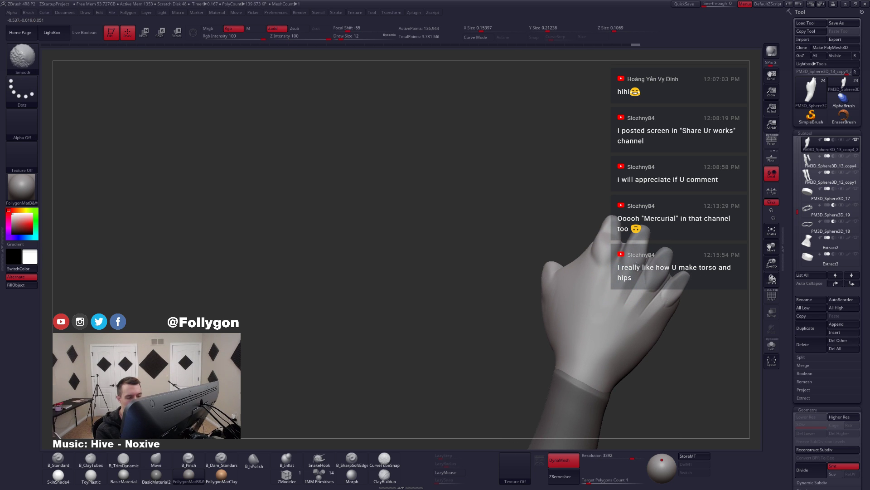
# - Build up the back of the hand below the knuckles with B_ClayTubes at draw size 12 and smooth it
pyautogui.moveTo(638, 312); pyautogui.dragTo(616, 284)
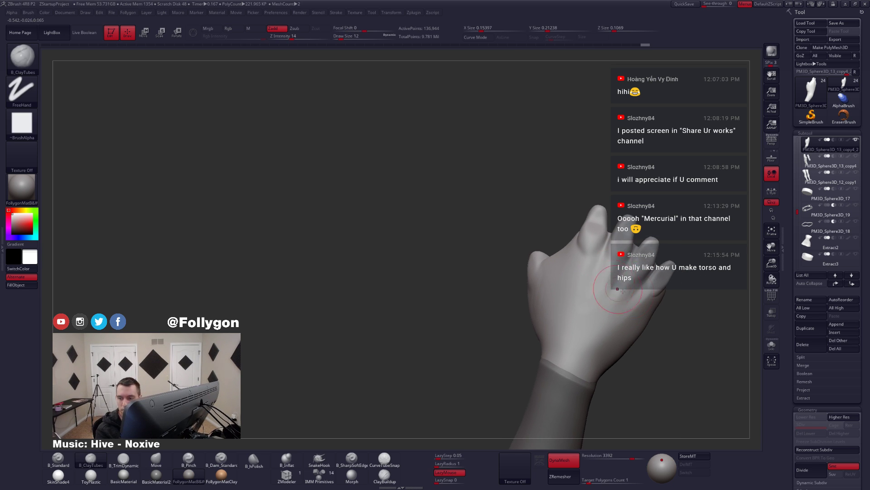
pyautogui.moveTo(623, 291); pyautogui.dragTo(634, 295, button='right')
pyautogui.keyDown('shift'); pyautogui.moveTo(631, 295); pyautogui.dragTo(639, 308); pyautogui.keyUp('shift')
# - Sharpen the tendon lines on the back of the hand with B_Pinch at draw size 4
pyautogui.press('space')
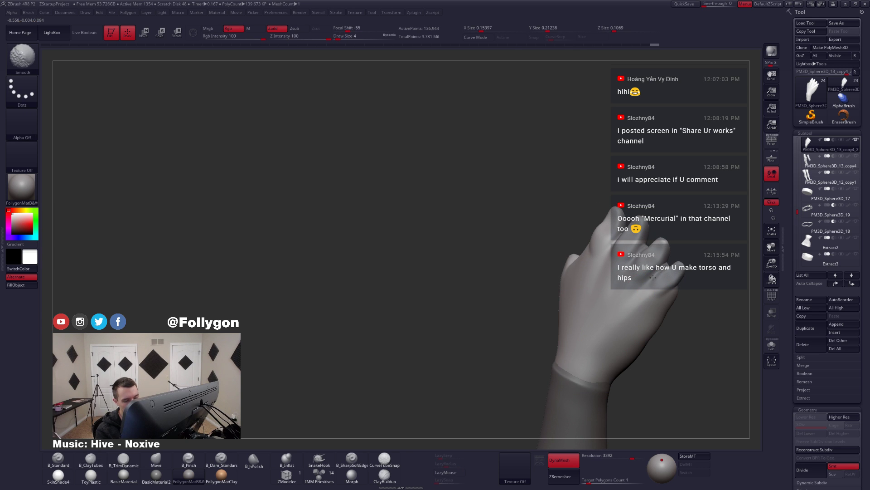
pyautogui.press('5')
pyautogui.moveTo(619, 295)
pyautogui.keyDown('alt'); pyautogui.mouseDown(button='right')
pyautogui.moveTo(598, 288)
pyautogui.moveTo(624, 279)
pyautogui.mouseUp(button='right'); pyautogui.keyUp('alt')
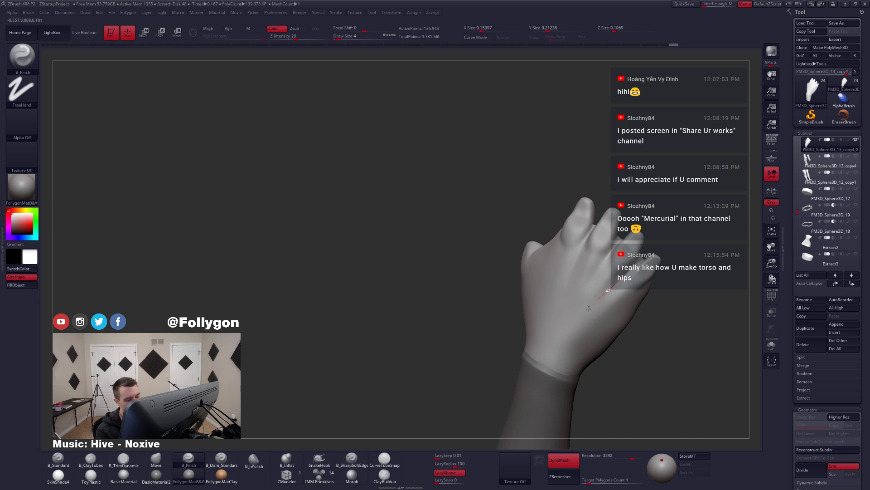
pyautogui.moveTo(567, 300); pyautogui.dragTo(580, 250, button='right')
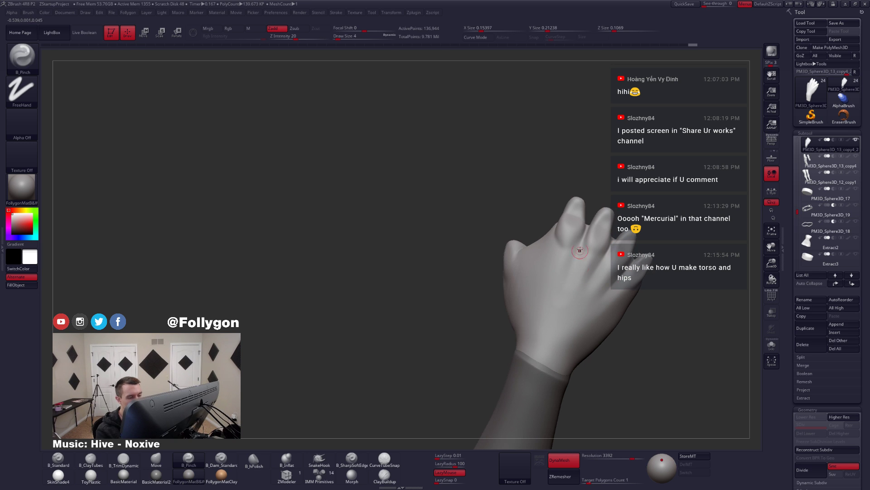
pyautogui.moveTo(566, 283); pyautogui.dragTo(562, 340, button='right')
# - Pinch the ridges running from the knuckles toward the wrist with B_Pinch at draw sizes 11 and 7
pyautogui.press('space')
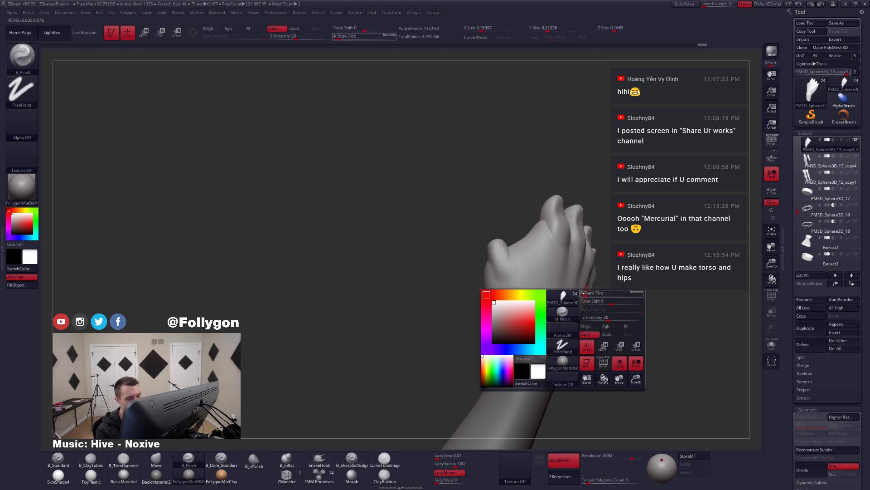
pyautogui.moveTo(587, 327); pyautogui.dragTo(590, 328)
pyautogui.moveTo(578, 332)
pyautogui.mouseDown(button='right')
pyautogui.moveTo(568, 296)
pyautogui.moveTo(578, 281)
pyautogui.mouseUp(button='right')
pyautogui.press('space')
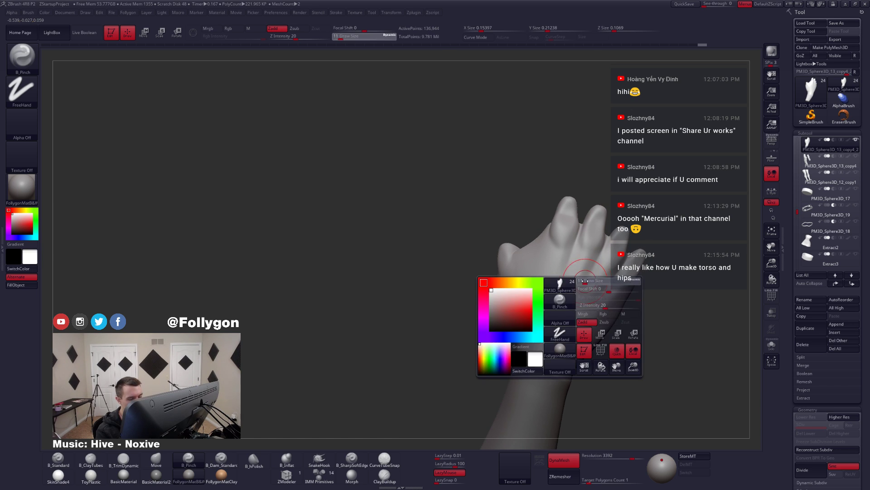
pyautogui.moveTo(585, 281); pyautogui.dragTo(584, 281)
pyautogui.moveTo(576, 303); pyautogui.dragTo(569, 280, button='right')
pyautogui.press('space')
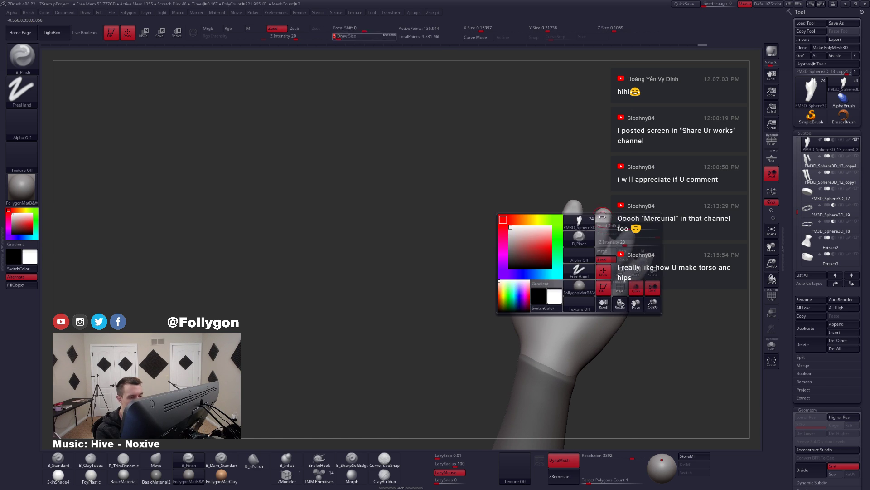
pyautogui.press('space')
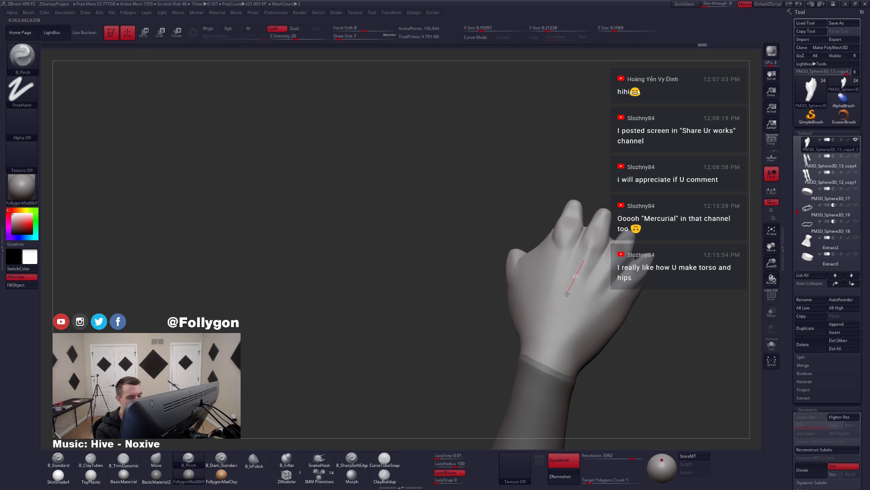
pyautogui.moveTo(559, 312); pyautogui.dragTo(584, 267, button='right')
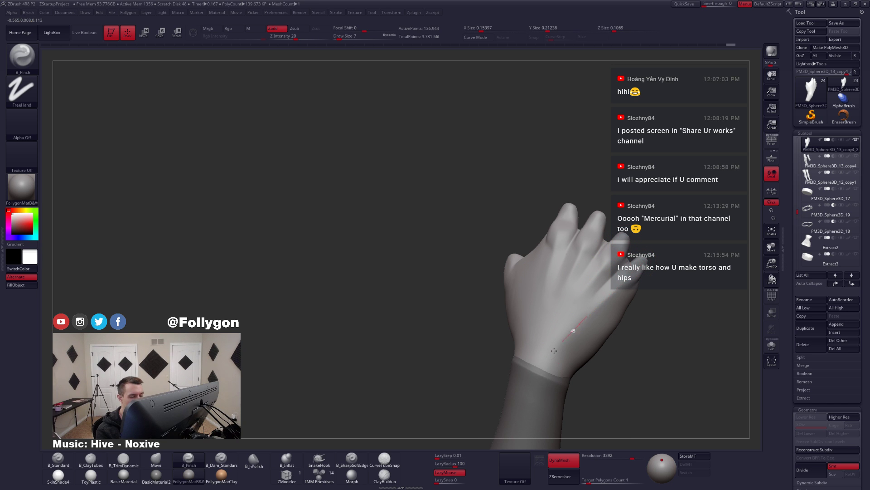
# - Extend the pinched tendon lines down to the wrist and enlarge B_Pinch to draw size 14
pyautogui.moveTo(554, 350); pyautogui.dragTo(550, 355)
pyautogui.moveTo(555, 338); pyautogui.dragTo(567, 345, button='right')
pyautogui.press('space')
pyautogui.moveTo(591, 346); pyautogui.dragTo(595, 346)
pyautogui.moveTo(559, 313)
pyautogui.mouseDown(button='right')
pyautogui.moveTo(596, 304)
pyautogui.moveTo(662, 246)
pyautogui.mouseUp(button='right')
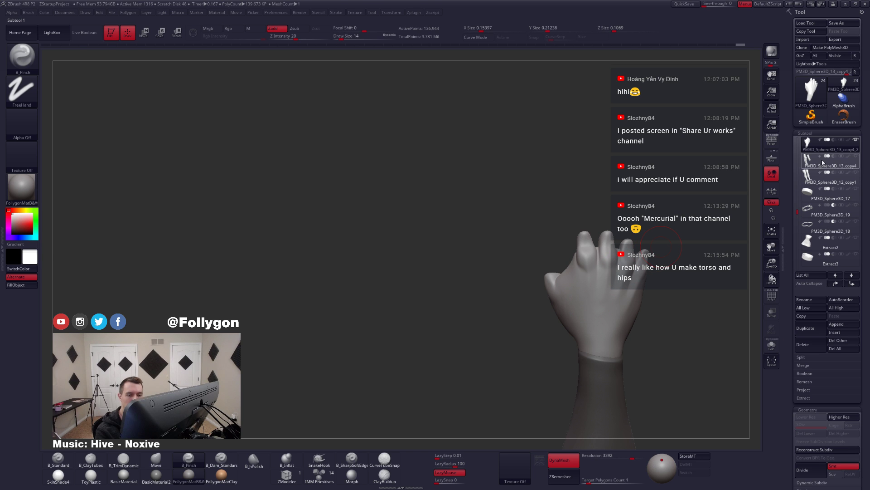
# - Show the separate finger subtool alongside the hand and make the hand the active subtool again
pyautogui.moveTo(797, 209); pyautogui.dragTo(797, 198)
pyautogui.click(827, 194)
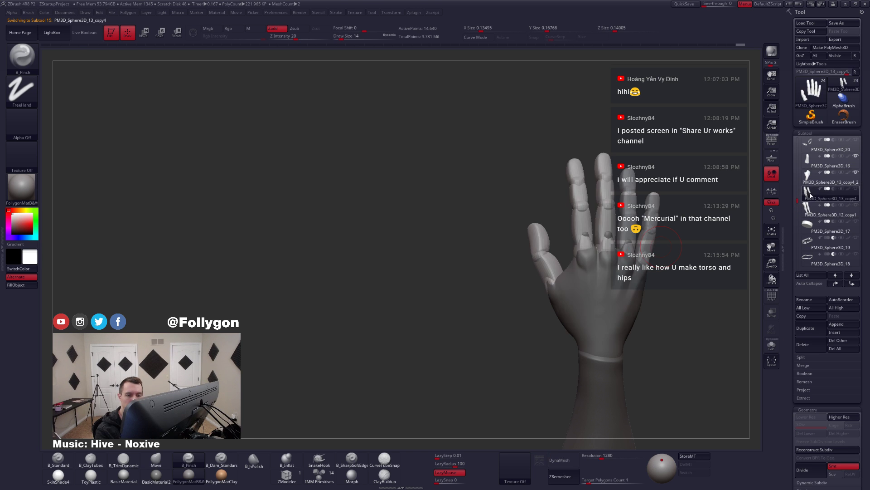
pyautogui.click(828, 178)
# - Soften the knuckles and the back of the isolated hand with the Smooth brush at draw size 14
pyautogui.moveTo(636, 270)
pyautogui.mouseDown(button='right')
pyautogui.moveTo(678, 297)
pyautogui.moveTo(601, 309)
pyautogui.moveTo(595, 302)
pyautogui.moveTo(598, 319)
pyautogui.mouseUp(button='right')
pyautogui.keyDown('shift'); pyautogui.moveTo(601, 285); pyautogui.dragTo(603, 274); pyautogui.keyUp('shift')
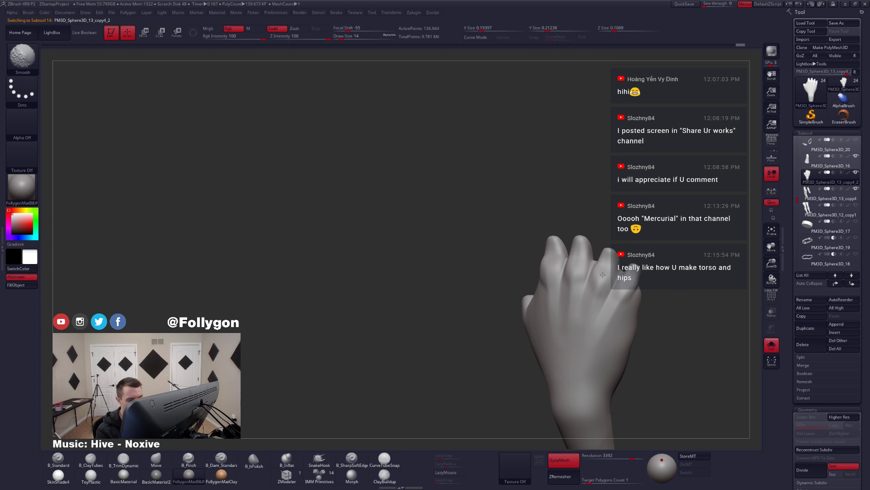
pyautogui.moveTo(586, 318)
pyautogui.mouseDown(button='right')
pyautogui.moveTo(591, 298)
pyautogui.moveTo(557, 316)
pyautogui.moveTo(594, 333)
pyautogui.moveTo(600, 326)
pyautogui.moveTo(582, 317)
pyautogui.moveTo(590, 320)
pyautogui.moveTo(581, 300)
pyautogui.mouseUp(button='right')
pyautogui.press('s')
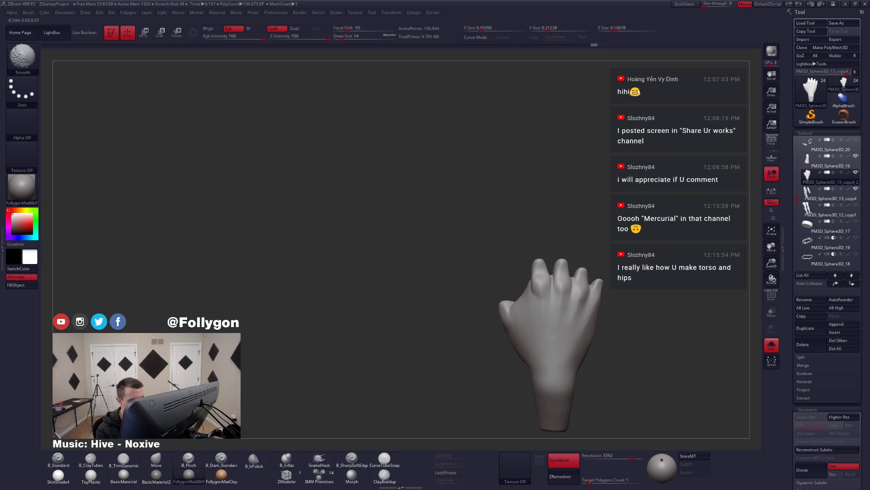
pyautogui.moveTo(548, 339); pyautogui.dragTo(560, 301, button='right')
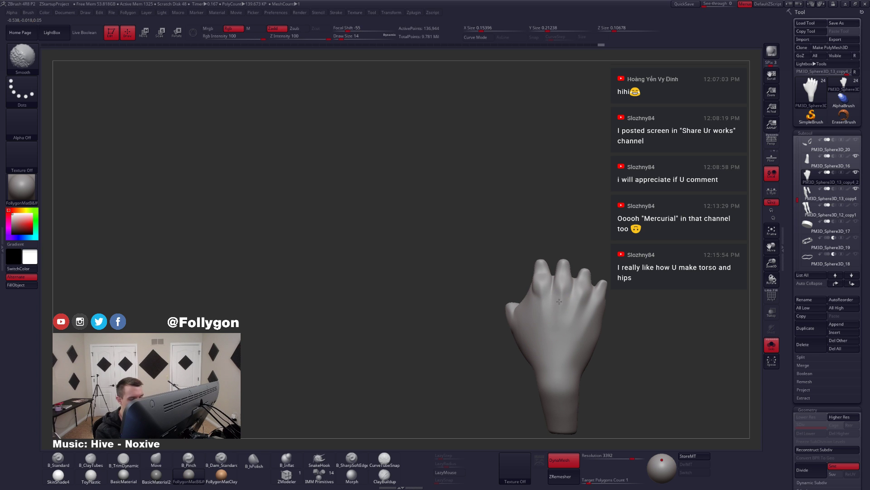
pyautogui.keyDown('shift'); pyautogui.moveTo(539, 296); pyautogui.dragTo(546, 313); pyautogui.keyUp('shift')
# - Fill the web between the thumb and index finger with B_ClayTubes at draw size 14 and smooth it
pyautogui.moveTo(546, 313); pyautogui.dragTo(524, 283, button='right')
pyautogui.press('3')
pyautogui.press('2')
pyautogui.moveTo(524, 283); pyautogui.dragTo(530, 295)
pyautogui.moveTo(523, 292); pyautogui.dragTo(526, 296, button='right')
pyautogui.keyDown('shift'); pyautogui.moveTo(528, 318); pyautogui.dragTo(532, 297); pyautogui.keyUp('shift')
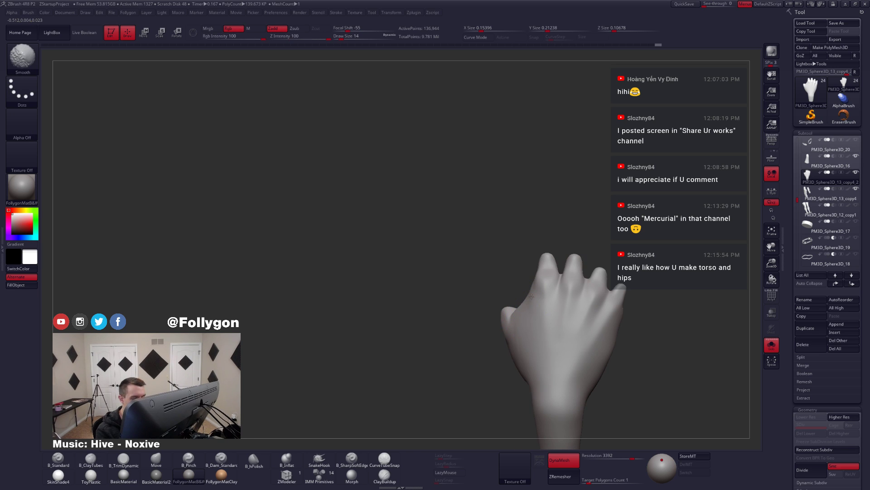
# - Smooth the back of the hand, then flatten and smooth its little-finger side with B_TrimDynamic at draw size 13
pyautogui.moveTo(539, 292); pyautogui.dragTo(553, 297, button='right')
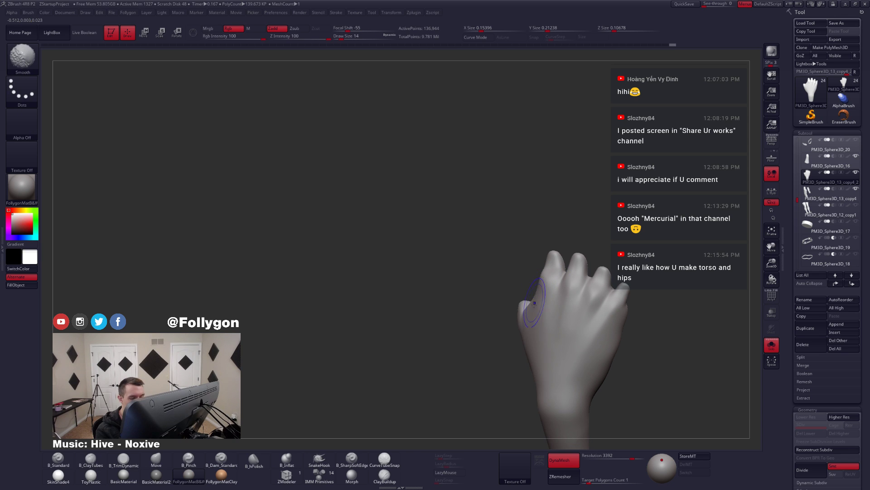
pyautogui.keyDown('shift'); pyautogui.moveTo(582, 300); pyautogui.dragTo(589, 320); pyautogui.keyUp('shift')
pyautogui.moveTo(622, 312); pyautogui.dragTo(597, 308, button='right')
pyautogui.press('space')
pyautogui.moveTo(623, 307); pyautogui.dragTo(621, 307)
pyautogui.moveTo(627, 313)
pyautogui.mouseDown(button='right')
pyautogui.moveTo(619, 313)
pyautogui.moveTo(635, 305)
pyautogui.mouseUp(button='right')
pyautogui.press('3')
pyautogui.press('shift')
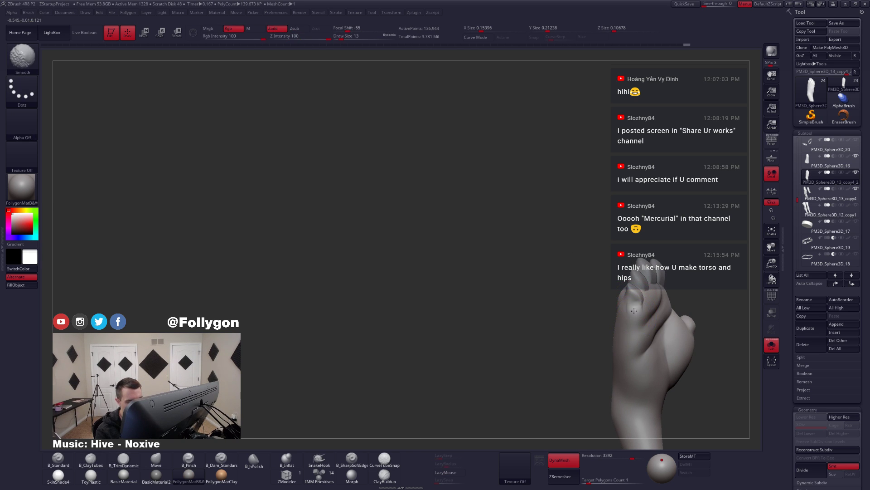
# - Reshape the base of the thumb on the isolated hand, using draw size 16, and smooth it
pyautogui.moveTo(632, 305)
pyautogui.mouseDown(button='right')
pyautogui.moveTo(653, 312)
pyautogui.moveTo(632, 322)
pyautogui.moveTo(573, 306)
pyautogui.moveTo(562, 313)
pyautogui.moveTo(602, 320)
pyautogui.moveTo(562, 340)
pyautogui.moveTo(555, 313)
pyautogui.mouseUp(button='right')
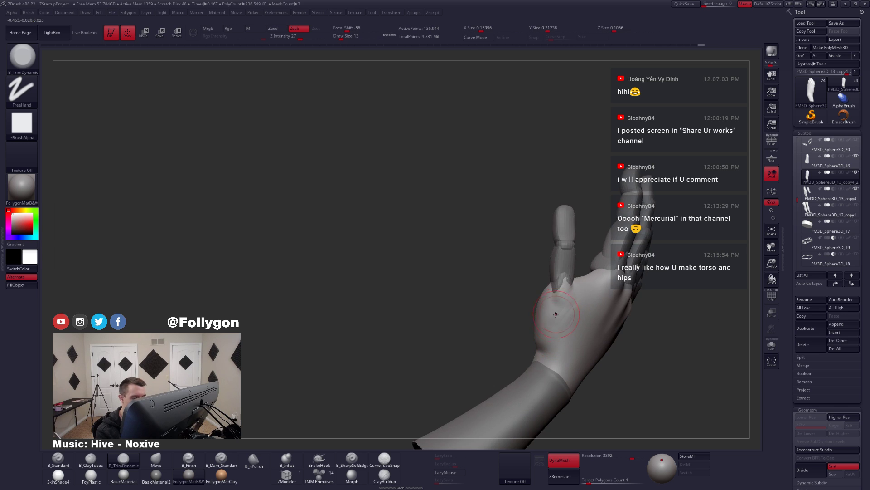
pyautogui.hotkey('ctrl', 'shift', 's')
pyautogui.press('2')
pyautogui.moveTo(565, 287)
pyautogui.mouseDown()
pyautogui.moveTo(557, 322)
pyautogui.moveTo(562, 300)
pyautogui.mouseUp()
pyautogui.press('s')
pyautogui.click(561, 306)
pyautogui.press('shift')
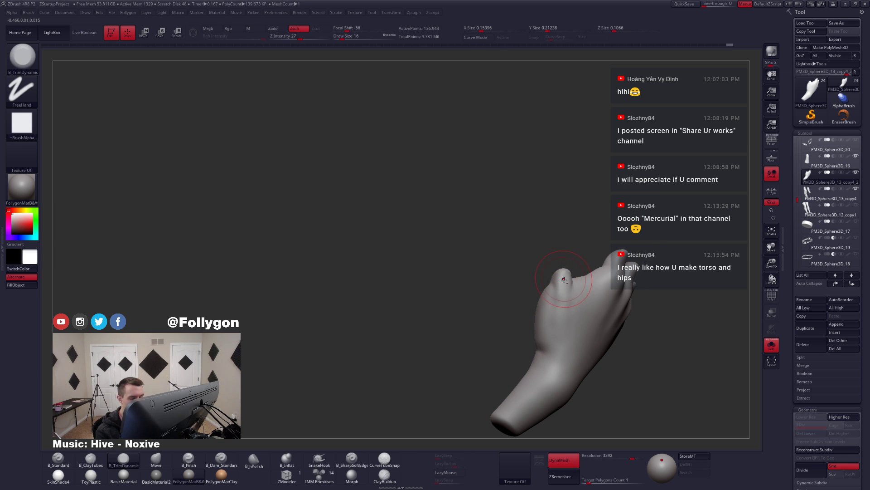
# - Trim the thumb's transition into the hand with B_TrimDynamic at draw size 14 and smooth the surface
pyautogui.moveTo(566, 287); pyautogui.dragTo(546, 300, button='right')
pyautogui.keyDown('shift'); pyautogui.moveTo(561, 313); pyautogui.dragTo(563, 326); pyautogui.keyUp('shift')
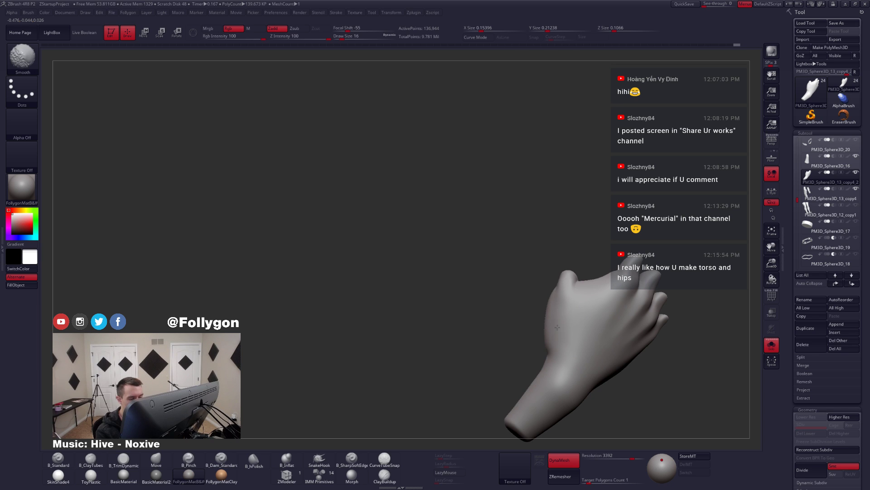
pyautogui.moveTo(557, 327); pyautogui.dragTo(549, 299, button='right')
pyautogui.press('[')
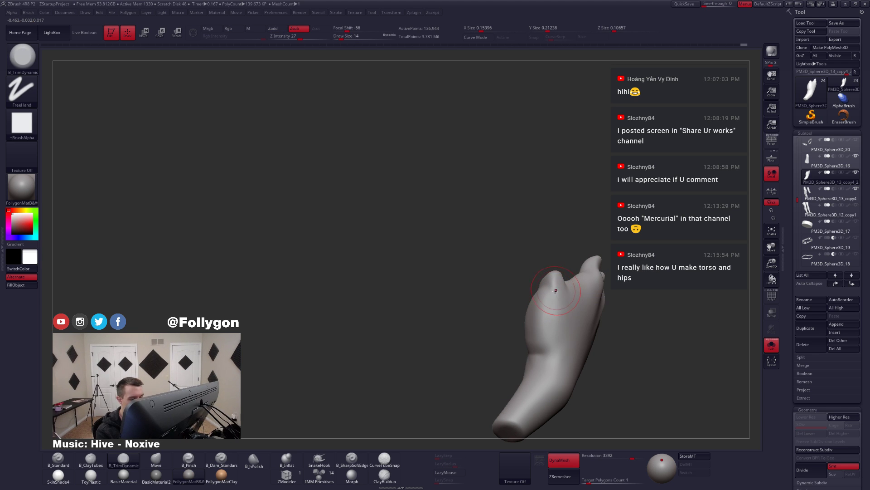
pyautogui.moveTo(555, 321); pyautogui.dragTo(560, 283, button='right')
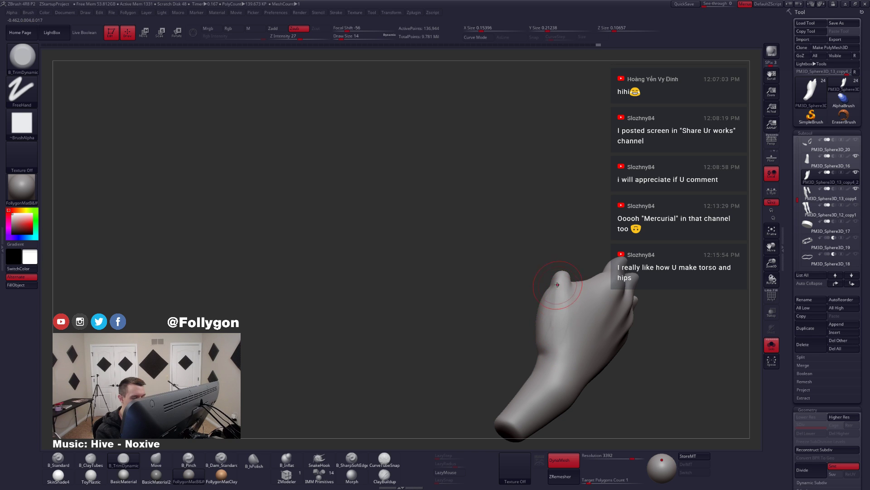
pyautogui.press('shift')
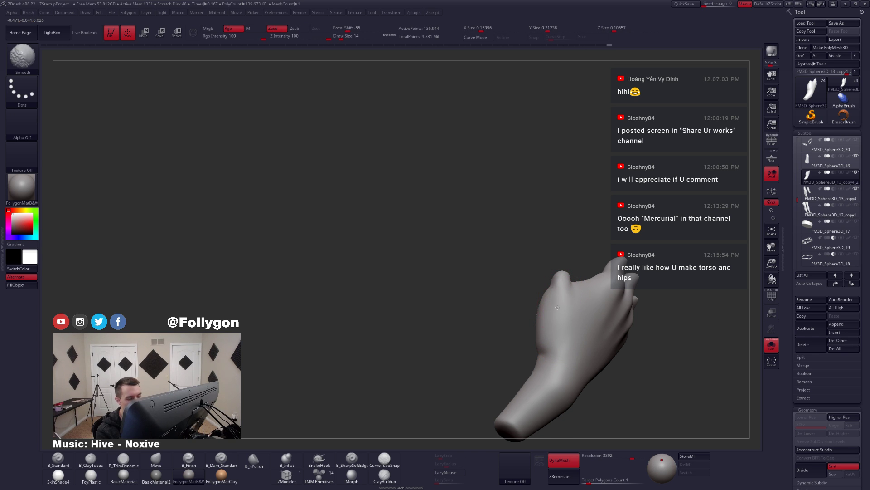
# - Isolate the separate finger subtool with its polyframe shown and split its pieces into polygroups with Auto Groups
pyautogui.moveTo(557, 307)
pyautogui.mouseDown(button='right')
pyautogui.moveTo(583, 321)
pyautogui.moveTo(576, 278)
pyautogui.moveTo(575, 301)
pyautogui.moveTo(623, 290)
pyautogui.moveTo(600, 293)
pyautogui.moveTo(610, 281)
pyautogui.mouseUp(button='right')
pyautogui.keyDown('alt'); pyautogui.click(608, 260); pyautogui.keyUp('alt')
pyautogui.hotkey('shift', 'f')
pyautogui.hotkey('alt', 's')
pyautogui.hotkey('ctrl', 'shift', 'f')
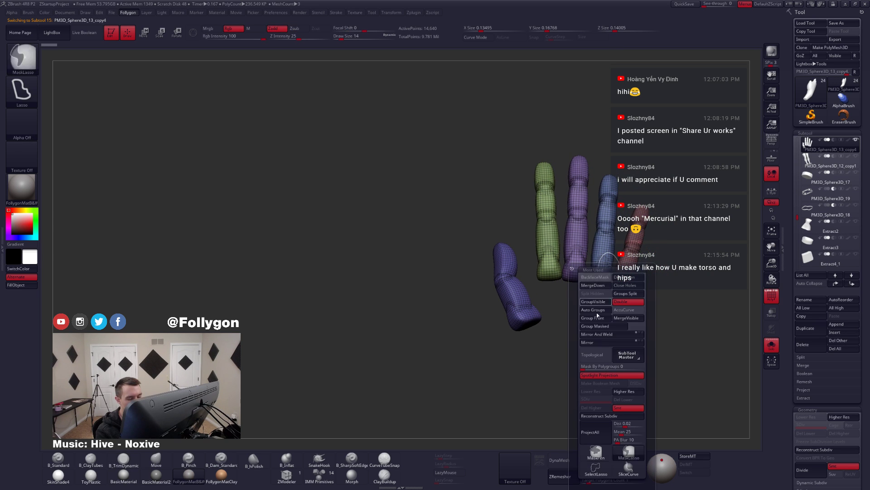
pyautogui.click(598, 311)
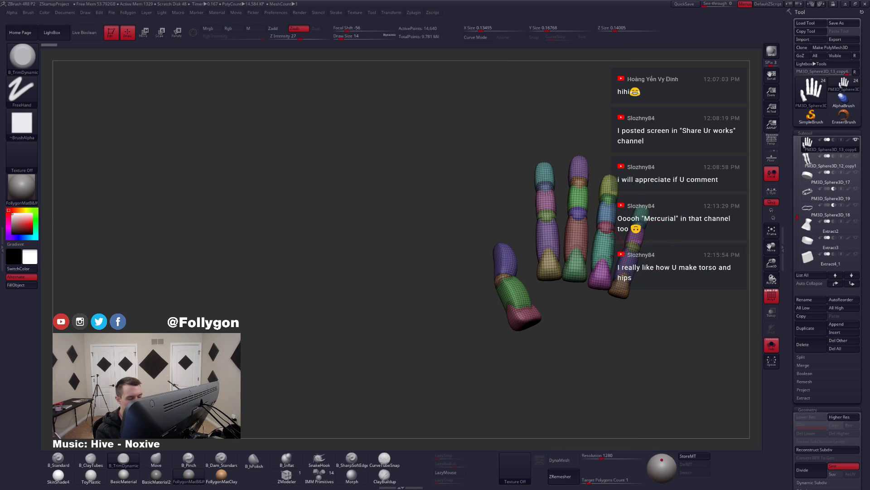
# - Hide the base piece of the thumb and each of the four fingers, and delete the hidden geometry
pyautogui.keyDown('ctrl'); pyautogui.keyDown('shift'); pyautogui.click(536, 319); pyautogui.keyUp('shift'); pyautogui.keyUp('ctrl')
pyautogui.keyDown('ctrl'); pyautogui.keyDown('shift'); pyautogui.click(562, 312); pyautogui.keyUp('shift'); pyautogui.keyUp('ctrl')
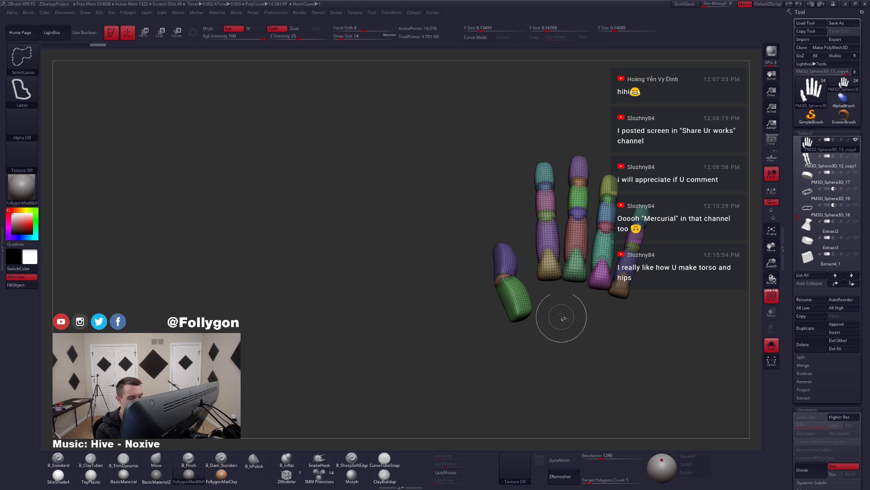
pyautogui.keyDown('ctrl'); pyautogui.keyDown('shift'); pyautogui.click(615, 294); pyautogui.keyUp('shift'); pyautogui.keyUp('ctrl')
pyautogui.keyDown('ctrl'); pyautogui.keyDown('shift'); pyautogui.click(614, 294); pyautogui.keyUp('shift'); pyautogui.keyUp('ctrl')
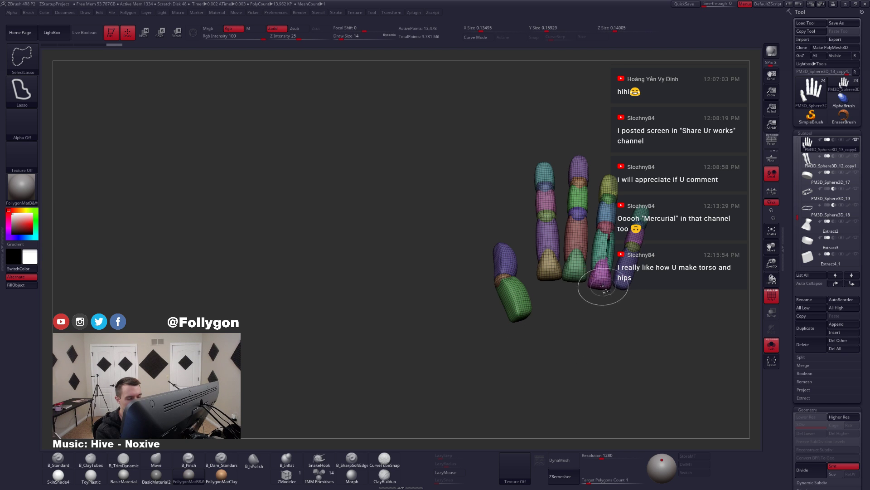
pyautogui.keyDown('ctrl'); pyautogui.keyDown('shift'); pyautogui.click(595, 285); pyautogui.keyUp('shift'); pyautogui.keyUp('ctrl')
pyautogui.keyDown('ctrl'); pyautogui.keyDown('shift'); pyautogui.click(580, 280); pyautogui.keyUp('shift'); pyautogui.keyUp('ctrl')
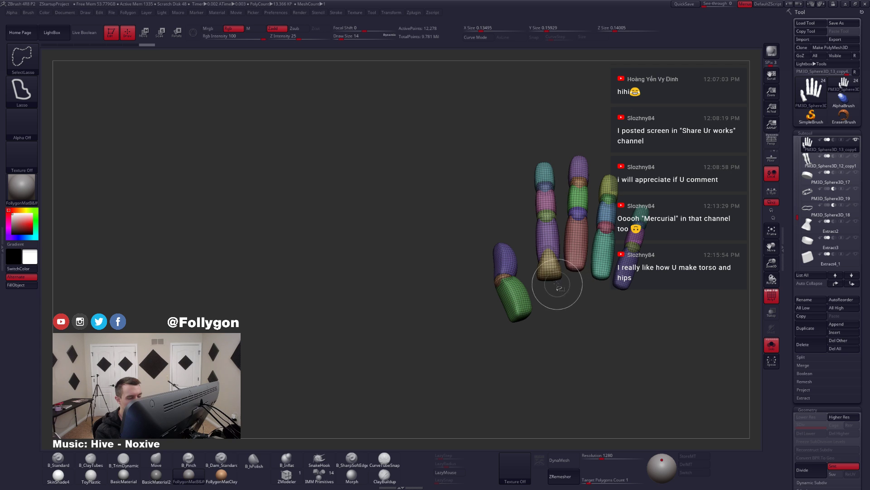
pyautogui.keyDown('ctrl'); pyautogui.keyDown('shift'); pyautogui.click(556, 278); pyautogui.keyUp('shift'); pyautogui.keyUp('ctrl')
pyautogui.keyDown('alt'); pyautogui.moveTo(569, 307); pyautogui.dragTo(583, 279); pyautogui.keyUp('alt')
pyautogui.press('space')
pyautogui.click(611, 277)
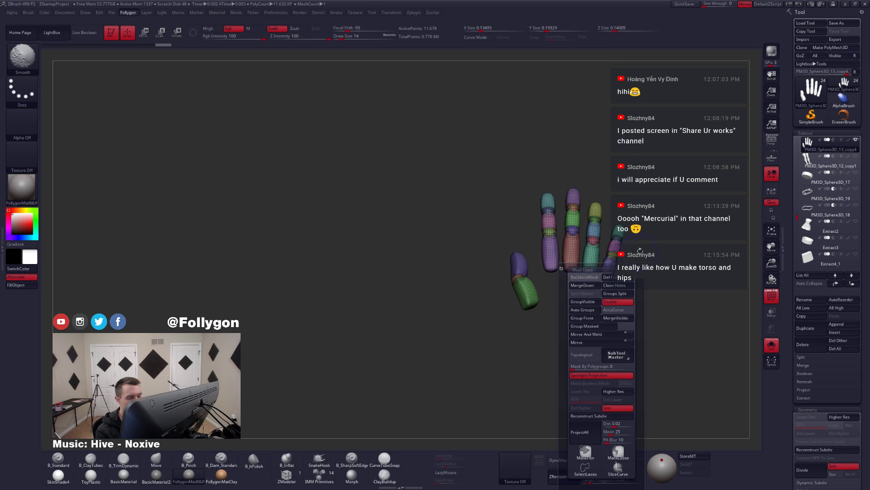
# - Turn off the polyframe display and toggle Solo mode to check the trimmed fingers against the hand
pyautogui.hotkey('shift', 'f')
pyautogui.hotkey('alt', 's')
pyautogui.moveTo(517, 297)
pyautogui.mouseDown()
pyautogui.moveTo(630, 294)
pyautogui.moveTo(559, 298)
pyautogui.moveTo(621, 297)
pyautogui.moveTo(582, 301)
pyautogui.mouseUp()
pyautogui.hotkey('alt', 's')
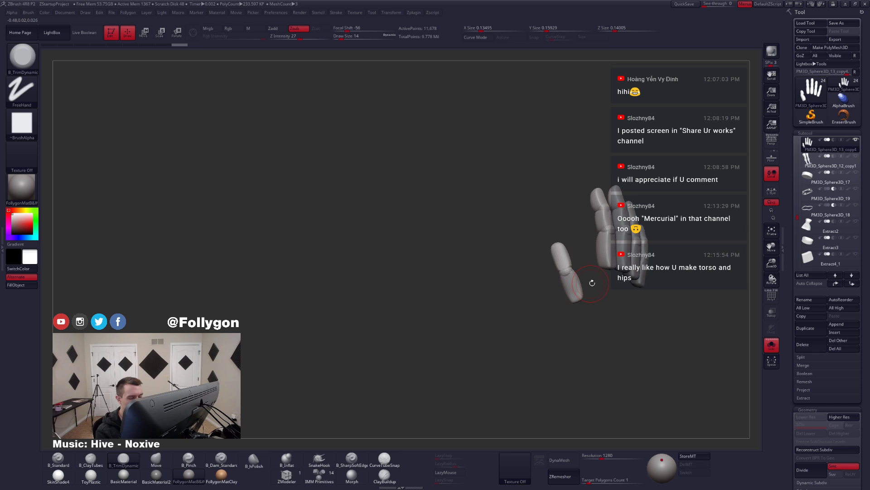
# - Mask the four fingers, show the hand again and rotate the thumb segments to fit the thumb base
pyautogui.moveTo(583, 248)
pyautogui.keyDown('ctrl'); pyautogui.keyDown('alt'); pyautogui.mouseDown()
pyautogui.moveTo(535, 233)
pyautogui.moveTo(543, 228)
pyautogui.mouseUp(); pyautogui.keyUp('alt'); pyautogui.keyUp('ctrl')
pyautogui.hotkey('alt', 's')
pyautogui.moveTo(587, 301); pyautogui.dragTo(653, 294, button='right')
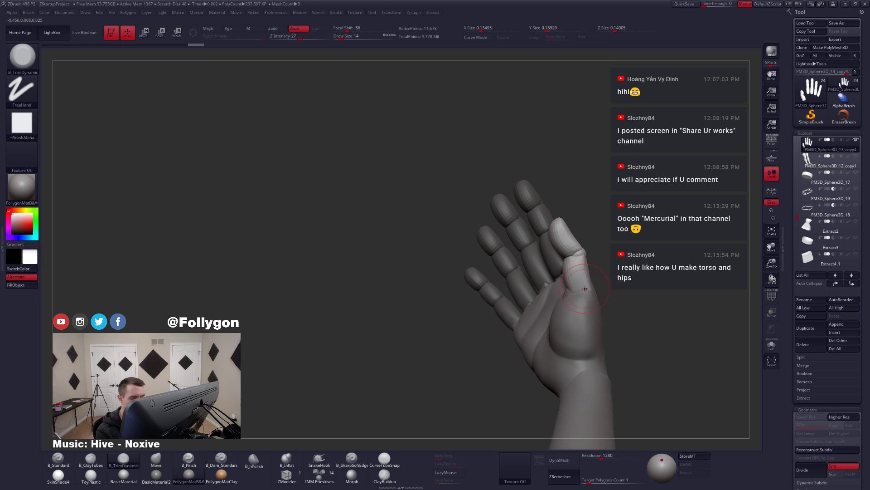
pyautogui.moveTo(585, 288); pyautogui.dragTo(572, 273, button='right')
pyautogui.press('r')
pyautogui.moveTo(581, 292)
pyautogui.mouseDown()
pyautogui.moveTo(643, 279)
pyautogui.moveTo(606, 294)
pyautogui.mouseUp()
pyautogui.press('q')
# - Invert the mask to protect the thumb and move the four fingers down onto the knuckles
pyautogui.moveTo(635, 295)
pyautogui.mouseDown(button='right')
pyautogui.moveTo(556, 318)
pyautogui.moveTo(551, 365)
pyautogui.mouseUp(button='right')
pyautogui.keyDown('ctrl'); pyautogui.click(674, 295); pyautogui.keyUp('ctrl')
pyautogui.moveTo(647, 290); pyautogui.dragTo(594, 307)
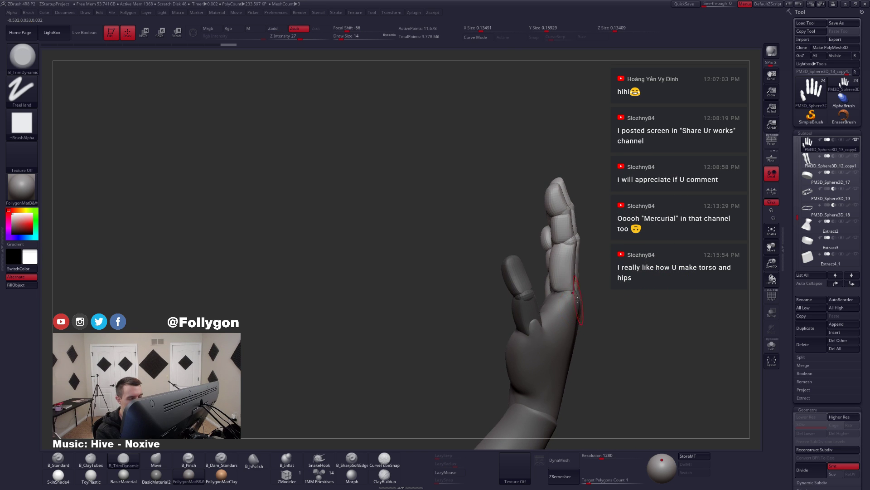
pyautogui.press('w')
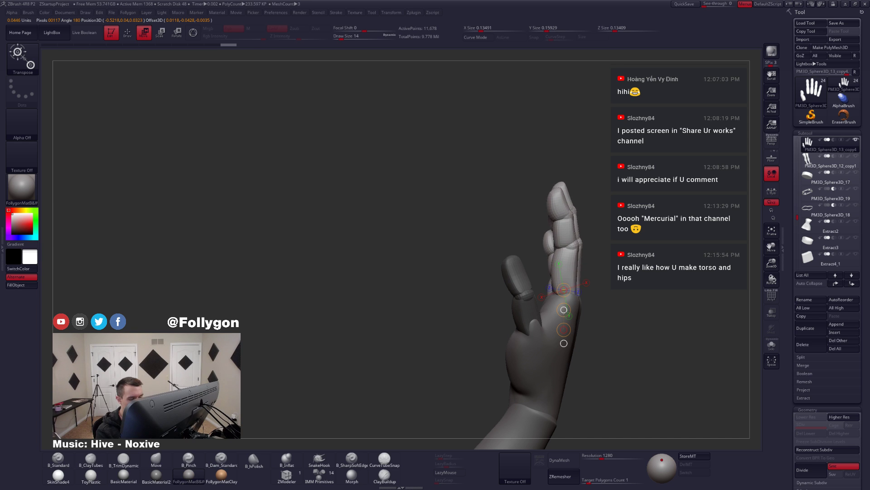
pyautogui.press('q')
# - Move the four unmasked fingers across the knuckles and rotate them into line with the hand
pyautogui.moveTo(601, 309); pyautogui.dragTo(562, 320, button='right')
pyautogui.moveTo(562, 320); pyautogui.dragTo(563, 316)
pyautogui.press('w')
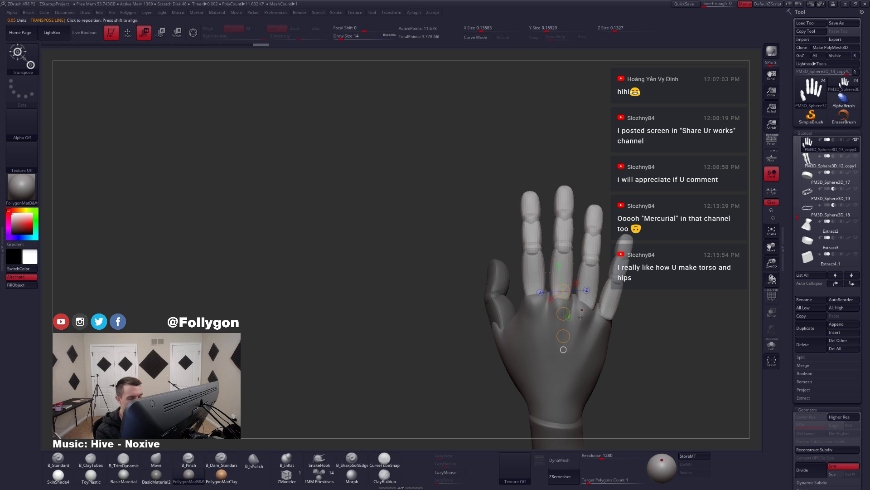
pyautogui.moveTo(539, 297)
pyautogui.mouseDown()
pyautogui.moveTo(634, 311)
pyautogui.moveTo(564, 333)
pyautogui.moveTo(545, 318)
pyautogui.mouseUp()
pyautogui.press('q')
pyautogui.press('r')
pyautogui.moveTo(648, 317); pyautogui.dragTo(625, 315)
pyautogui.moveTo(584, 293); pyautogui.dragTo(584, 292)
pyautogui.press('q')
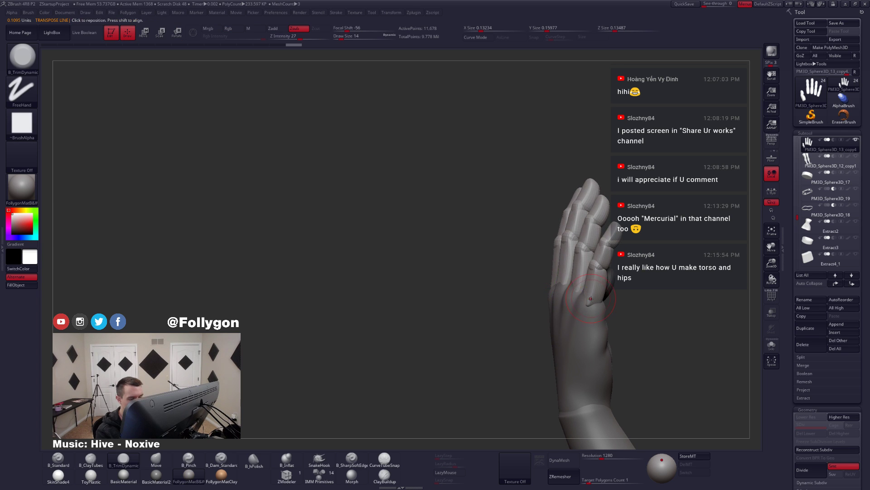
# - Return from Move mode to Draw mode, check the fingers against the knuckles and select the hand subtool
pyautogui.moveTo(636, 324); pyautogui.dragTo(710, 321)
pyautogui.press('w')
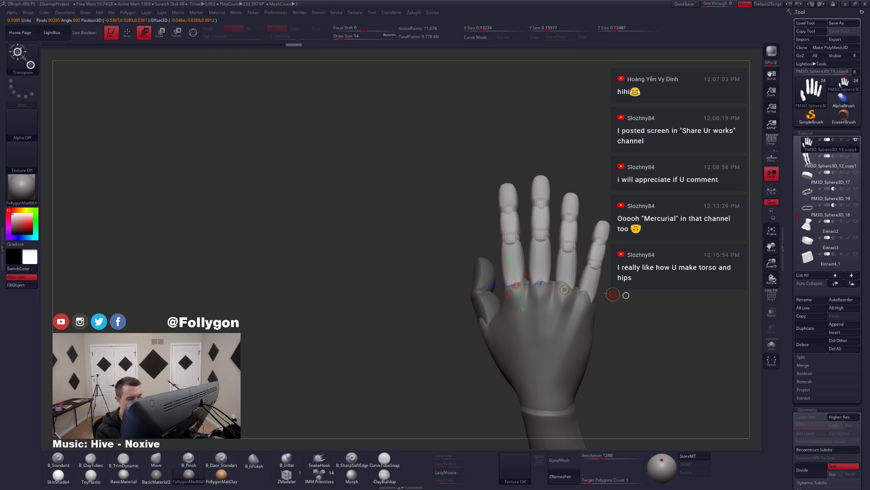
pyautogui.press('q')
pyautogui.moveTo(612, 294)
pyautogui.mouseDown()
pyautogui.moveTo(593, 307)
pyautogui.moveTo(578, 296)
pyautogui.moveTo(590, 295)
pyautogui.moveTo(560, 375)
pyautogui.moveTo(568, 337)
pyautogui.moveTo(601, 354)
pyautogui.moveTo(610, 280)
pyautogui.moveTo(571, 296)
pyautogui.mouseUp()
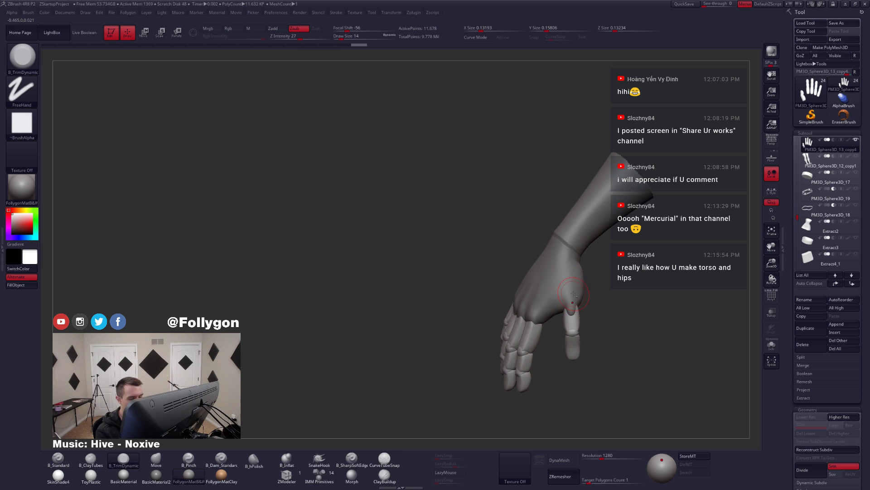
pyautogui.keyDown('alt'); pyautogui.click(573, 293); pyautogui.keyUp('alt')
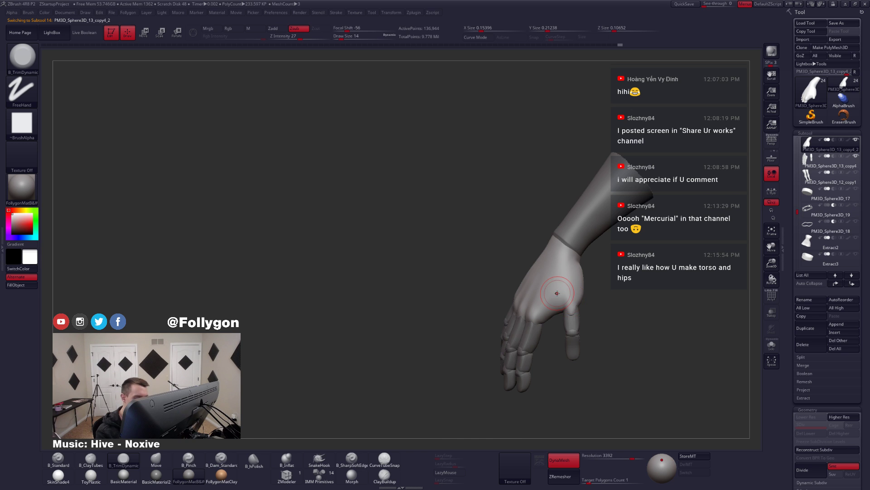
# - Flatten the back and thumb side of the hand with the TrimDynamic brush at draw size 16, using Solo to isolate it
pyautogui.moveTo(557, 293)
pyautogui.mouseDown(button='right')
pyautogui.moveTo(572, 278)
pyautogui.moveTo(551, 286)
pyautogui.mouseUp(button='right')
pyautogui.press('s')
pyautogui.moveTo(557, 301)
pyautogui.mouseDown()
pyautogui.moveTo(541, 285)
pyautogui.moveTo(563, 236)
pyautogui.mouseUp()
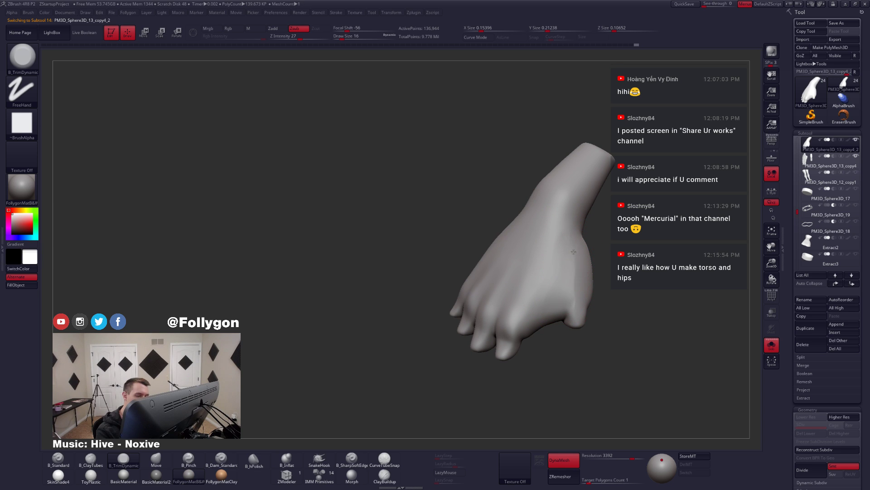
pyautogui.moveTo(560, 289); pyautogui.dragTo(531, 313)
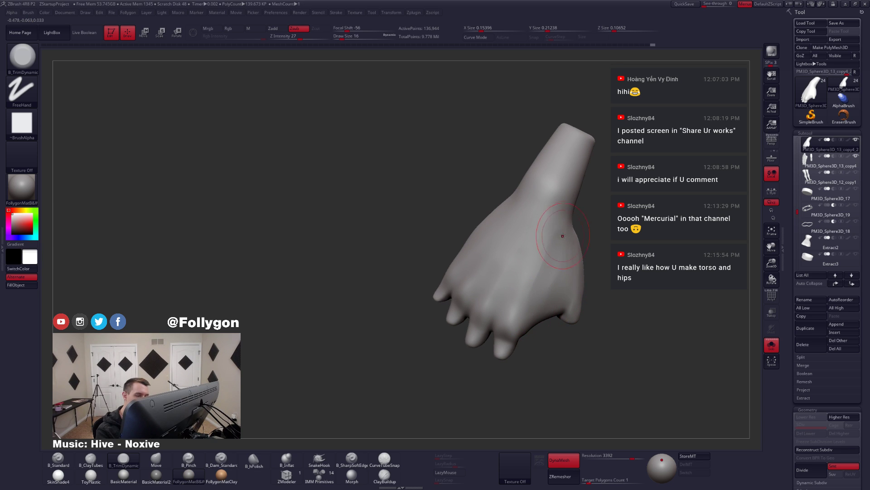
pyautogui.moveTo(566, 257)
pyautogui.mouseDown(button='right')
pyautogui.moveTo(540, 282)
pyautogui.moveTo(585, 309)
pyautogui.moveTo(566, 312)
pyautogui.moveTo(596, 312)
pyautogui.moveTo(548, 301)
pyautogui.moveTo(566, 238)
pyautogui.moveTo(554, 271)
pyautogui.mouseUp(button='right')
pyautogui.hotkey('alt', 's')
pyautogui.moveTo(533, 315); pyautogui.dragTo(517, 318)
pyautogui.moveTo(535, 313)
pyautogui.mouseDown(button='right')
pyautogui.moveTo(554, 301)
pyautogui.moveTo(512, 295)
pyautogui.mouseUp(button='right')
pyautogui.hotkey('alt', 's')
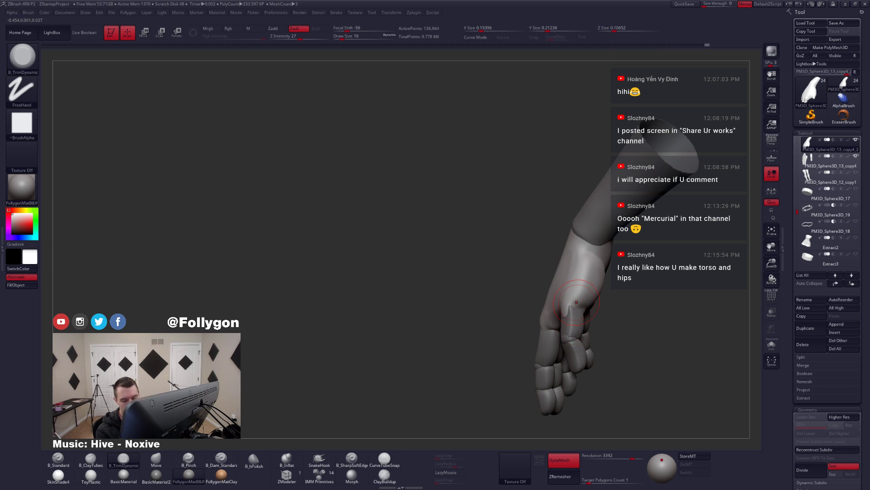
# - Switch to the Pinch brush, adjust its size and work on the hand where the thumb side meets the wrist
pyautogui.moveTo(554, 295)
pyautogui.mouseDown(button='right')
pyautogui.moveTo(575, 274)
pyautogui.moveTo(565, 271)
pyautogui.mouseUp(button='right')
pyautogui.press('space')
pyautogui.click(576, 275)
pyautogui.press('space')
pyautogui.press('b')
pyautogui.press('p')
pyautogui.press('i')
pyautogui.press('space')
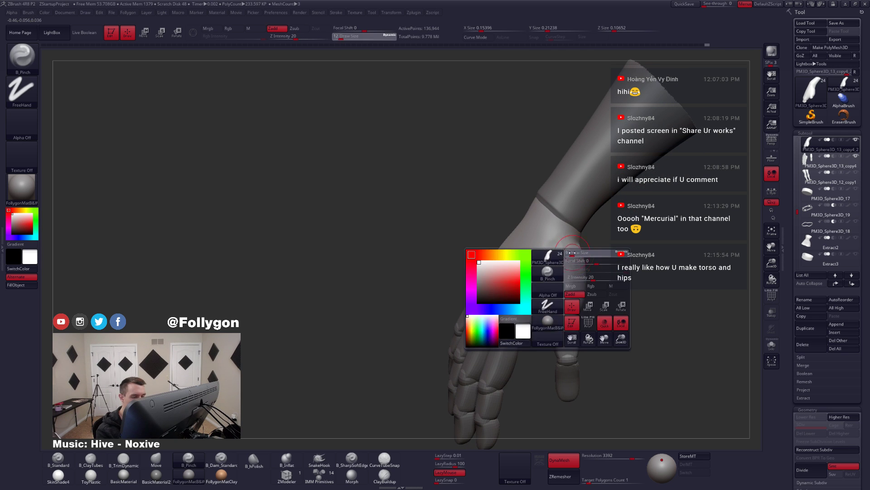
pyautogui.rightClick(539, 322)
# - Flatten the thumb side of the hand near the wrist with the TrimDynamic brush at draw size 13
pyautogui.moveTo(553, 310)
pyautogui.mouseDown(button='right')
pyautogui.moveTo(539, 322)
pyautogui.moveTo(567, 295)
pyautogui.moveTo(547, 262)
pyautogui.mouseUp(button='right')
pyautogui.press('b')
pyautogui.press('t')
pyautogui.press('d')
pyautogui.moveTo(536, 299)
pyautogui.mouseDown(button='right')
pyautogui.moveTo(548, 286)
pyautogui.moveTo(546, 255)
pyautogui.mouseUp(button='right')
pyautogui.moveTo(546, 254); pyautogui.dragTo(555, 263)
pyautogui.moveTo(556, 263); pyautogui.dragTo(554, 248, button='right')
pyautogui.hotkey('alt', 's')
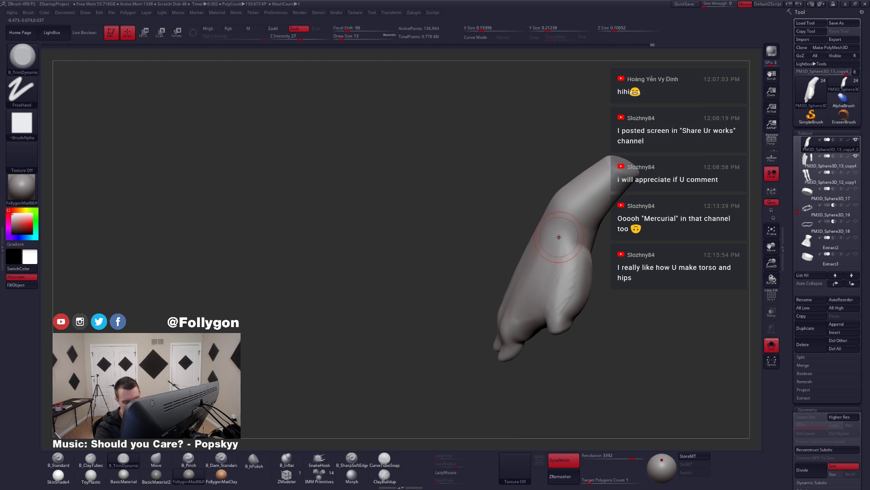
# - Pinch the edge running from the thumb base into the wrist with the Pinch brush at draw size 11
pyautogui.moveTo(564, 238); pyautogui.dragTo(558, 237, button='right')
pyautogui.press('5')
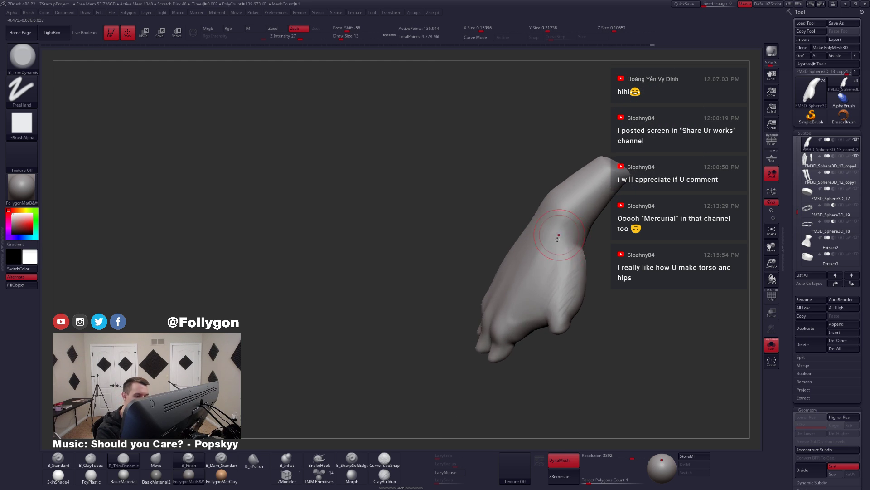
pyautogui.press('space')
pyautogui.moveTo(566, 245); pyautogui.dragTo(563, 246)
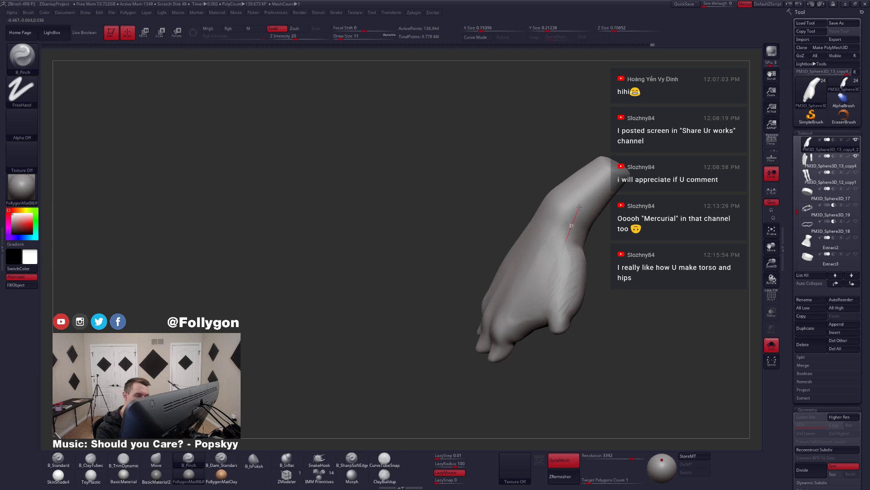
pyautogui.moveTo(581, 223); pyautogui.dragTo(553, 254, button='right')
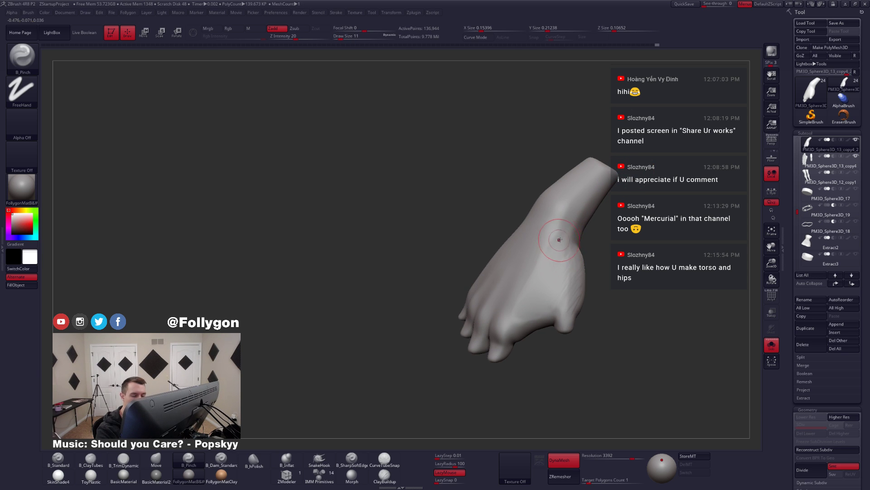
pyautogui.hotkey('shift', 's')
# - Reshape the heel of the palm and the wrist with the Move brush at draw size 31, checking from several angles
pyautogui.moveTo(592, 218)
pyautogui.mouseDown(button='right')
pyautogui.moveTo(634, 272)
pyautogui.moveTo(616, 293)
pyautogui.moveTo(569, 298)
pyautogui.moveTo(662, 311)
pyautogui.moveTo(615, 283)
pyautogui.mouseUp(button='right')
pyautogui.press('b')
pyautogui.press('m')
pyautogui.press('v')
pyautogui.press('space')
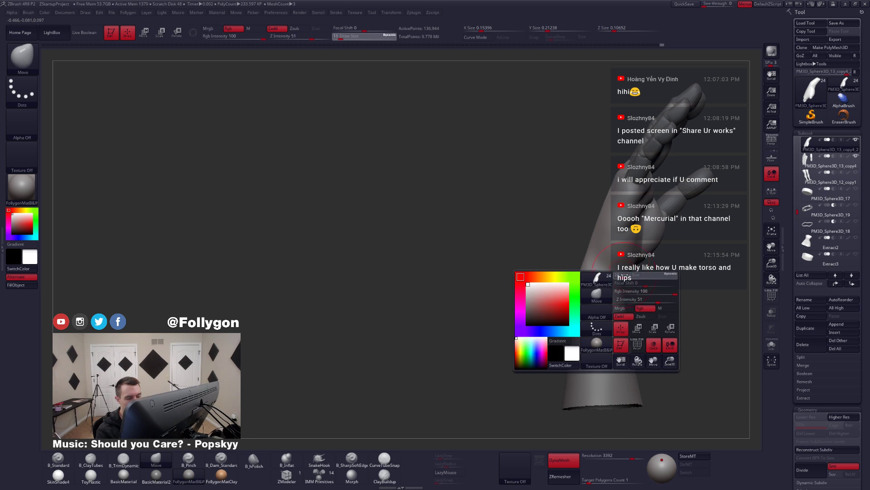
pyautogui.moveTo(618, 285); pyautogui.dragTo(623, 285)
pyautogui.moveTo(618, 292)
pyautogui.mouseDown(button='right')
pyautogui.moveTo(648, 296)
pyautogui.moveTo(617, 290)
pyautogui.moveTo(620, 315)
pyautogui.moveTo(579, 296)
pyautogui.mouseUp(button='right')
pyautogui.press('space')
pyautogui.moveTo(578, 294); pyautogui.dragTo(586, 290)
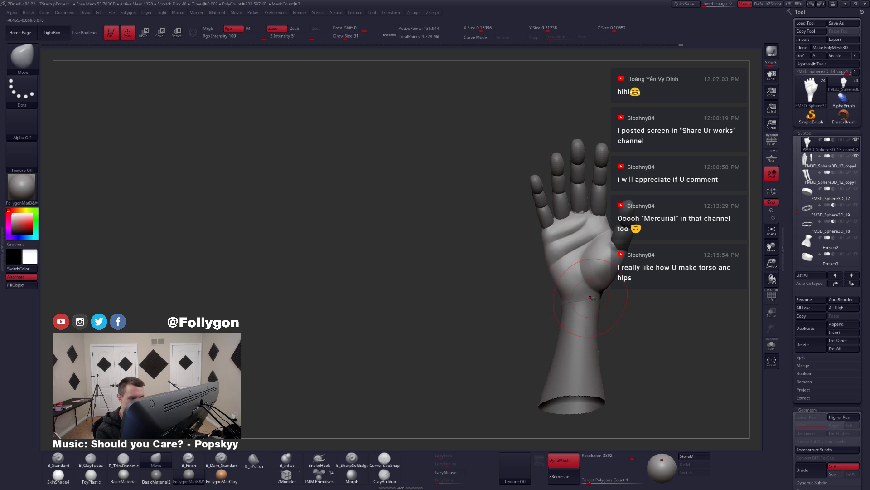
pyautogui.moveTo(590, 297); pyautogui.dragTo(574, 391, button='right')
pyautogui.keyDown('ctrl'); pyautogui.moveTo(581, 333); pyautogui.dragTo(579, 301, button='right'); pyautogui.keyUp('ctrl')
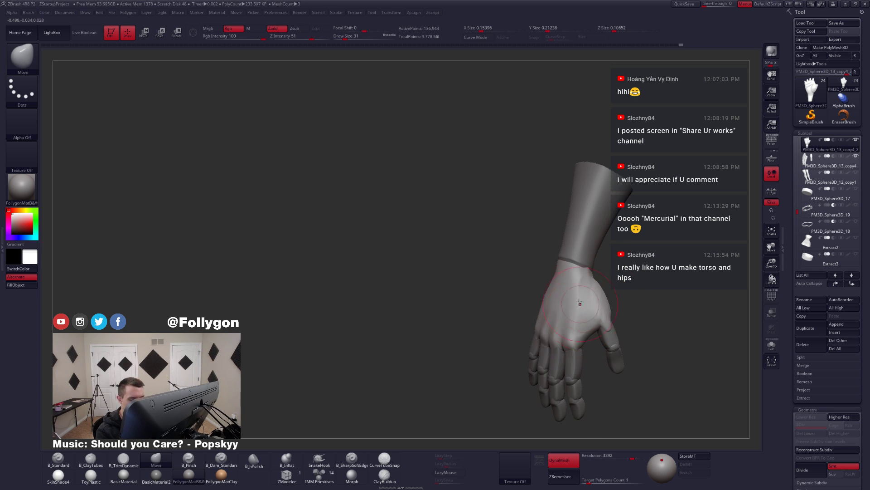
pyautogui.press('space')
pyautogui.moveTo(579, 301); pyautogui.dragTo(585, 302)
# - Isolate the hand and trim its back near the thumb with the TrimDynamic brush at draw size 16
pyautogui.press('3')
pyautogui.press('space')
pyautogui.moveTo(585, 302)
pyautogui.mouseDown(button='right')
pyautogui.moveTo(563, 308)
pyautogui.moveTo(610, 317)
pyautogui.moveTo(583, 306)
pyautogui.mouseUp(button='right')
pyautogui.hotkey('alt', 's')
pyautogui.press('space')
pyautogui.moveTo(579, 306); pyautogui.dragTo(575, 307)
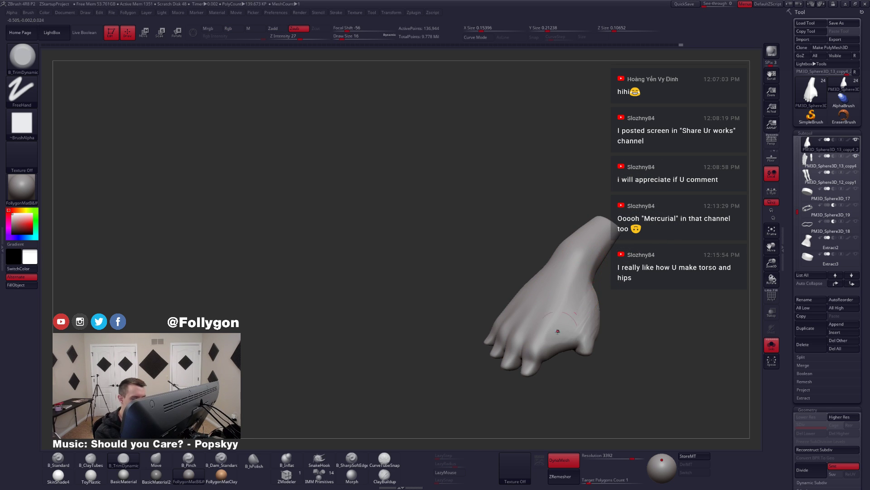
pyautogui.moveTo(558, 330)
pyautogui.mouseDown(button='right')
pyautogui.moveTo(553, 341)
pyautogui.moveTo(568, 326)
pyautogui.mouseUp(button='right')
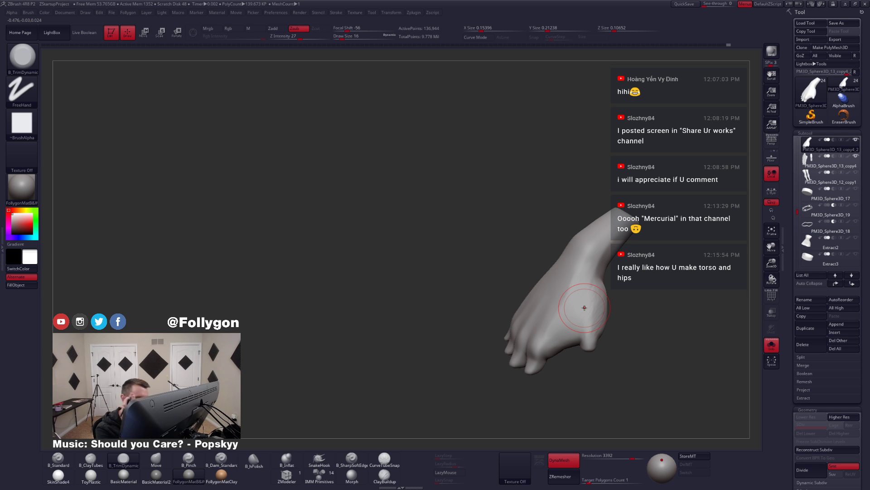
# - Flatten the thumb base and the web between thumb and index finger with TrimDynamic, comparing with the fingers shown
pyautogui.press('space')
pyautogui.moveTo(589, 303); pyautogui.dragTo(586, 302)
pyautogui.moveTo(587, 303)
pyautogui.mouseDown(button='right')
pyautogui.moveTo(581, 283)
pyautogui.moveTo(589, 327)
pyautogui.moveTo(615, 298)
pyautogui.mouseUp(button='right')
pyautogui.press('shift')
pyautogui.moveTo(565, 333); pyautogui.dragTo(571, 341, button='right')
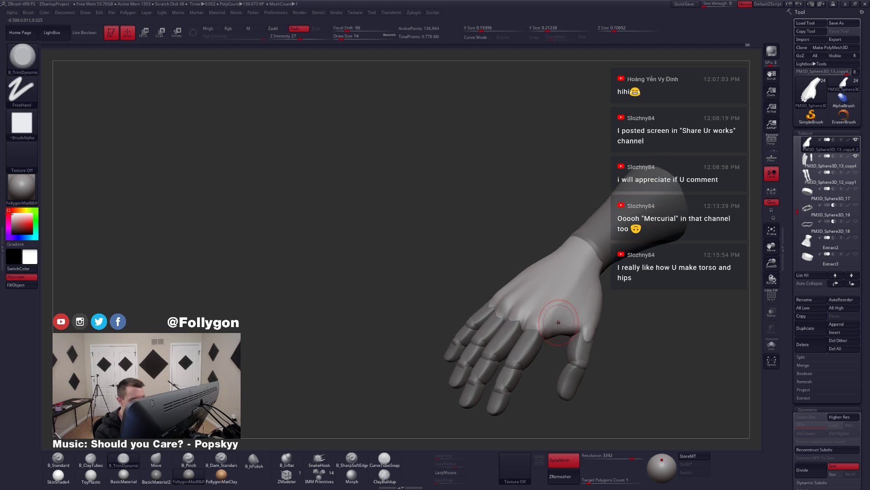
pyautogui.moveTo(560, 321); pyautogui.dragTo(544, 313)
pyautogui.moveTo(529, 346)
pyautogui.mouseDown(button='right')
pyautogui.moveTo(530, 355)
pyautogui.moveTo(541, 346)
pyautogui.moveTo(533, 338)
pyautogui.mouseUp(button='right')
# - Select the finger segments subtool, isolate it with Solo and check its polygroups with the polyframe display
pyautogui.keyDown('alt'); pyautogui.click(531, 355); pyautogui.keyUp('alt')
pyautogui.moveTo(590, 324)
pyautogui.mouseDown(button='right')
pyautogui.moveTo(597, 313)
pyautogui.moveTo(589, 326)
pyautogui.moveTo(604, 331)
pyautogui.mouseUp(button='right')
pyautogui.hotkey('shift', 'f')
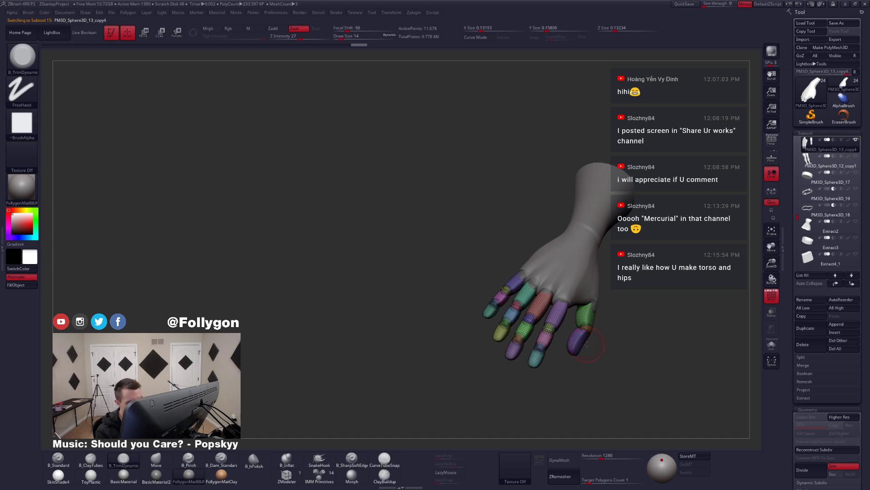
pyautogui.hotkey('shift', 'f')
pyautogui.hotkey('alt', 's')
pyautogui.hotkey('shift', 'f')
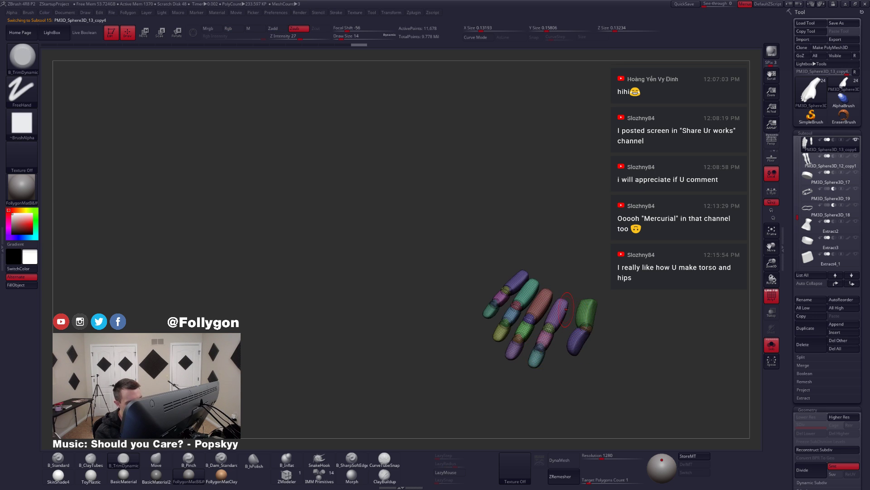
pyautogui.moveTo(566, 310); pyautogui.dragTo(548, 315, button='right')
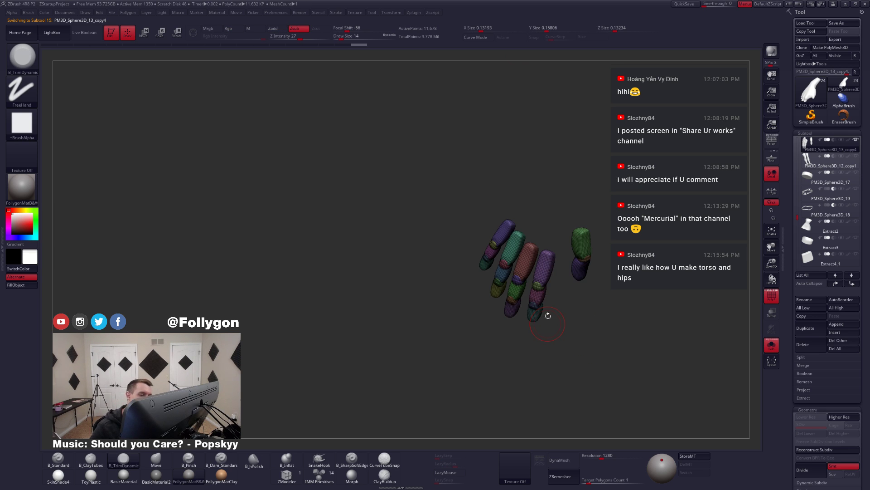
pyautogui.hotkey('shift', 'f')
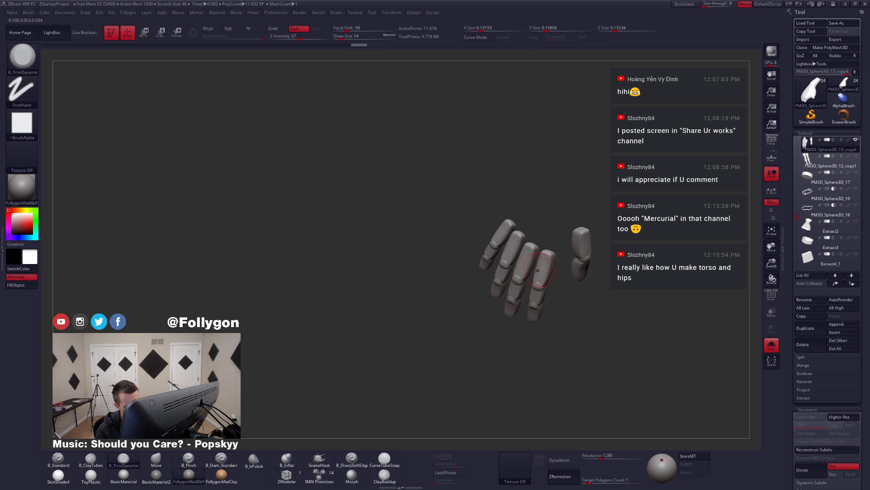
# - Preview the finger segments with dynamic subdivision smoothing and switch the preview back off
pyautogui.moveTo(511, 289); pyautogui.dragTo(515, 277, button='right')
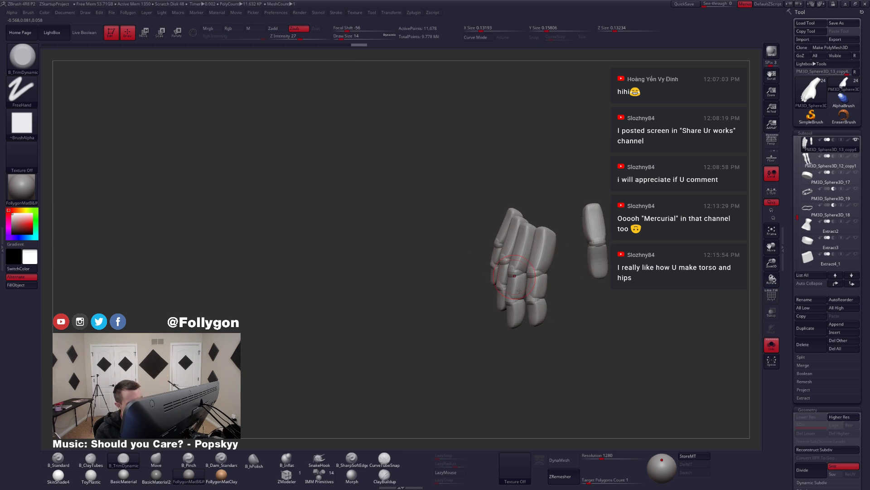
pyautogui.press('d')
pyautogui.click(460, 157)
pyautogui.moveTo(474, 200); pyautogui.dragTo(549, 267, button='right')
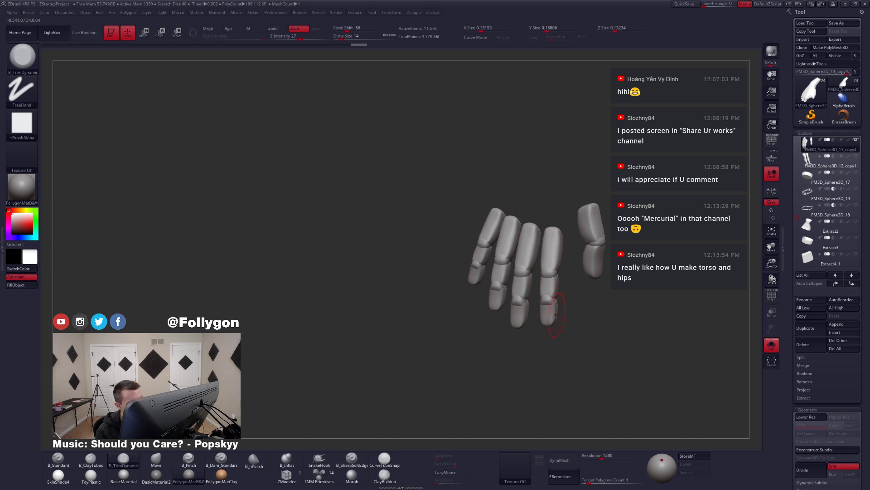
pyautogui.press('shift')
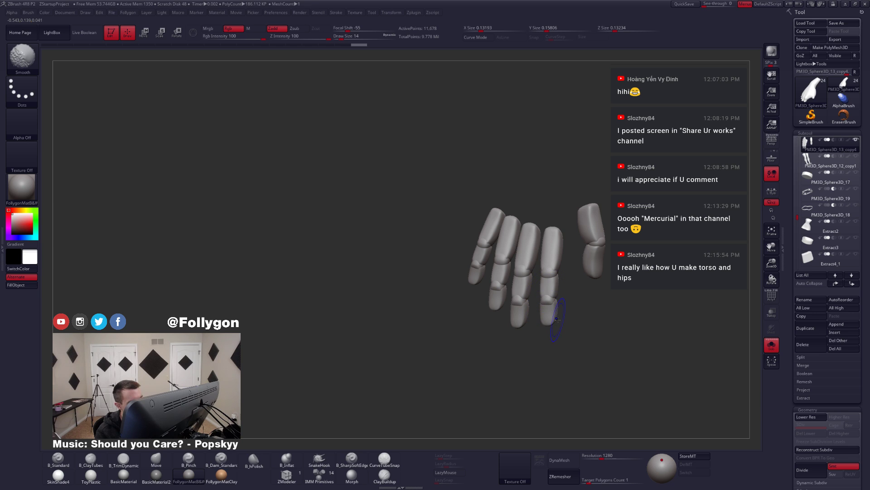
pyautogui.hotkey('shift', 'd')
pyautogui.moveTo(557, 316)
pyautogui.mouseDown(button='right')
pyautogui.moveTo(541, 290)
pyautogui.moveTo(573, 294)
pyautogui.moveTo(541, 290)
pyautogui.mouseUp(button='right')
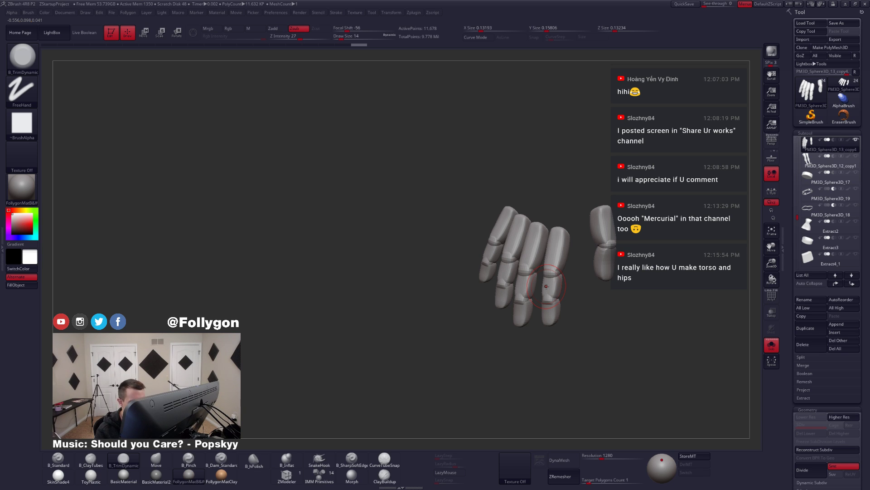
# - Inspect the finger segments from the fingertips, show the hand again and check their fit on the palm
pyautogui.keyDown('alt'); pyautogui.moveTo(552, 263); pyautogui.dragTo(537, 208, button='right'); pyautogui.keyUp('alt')
pyautogui.moveTo(524, 257)
pyautogui.mouseDown(button='right')
pyautogui.moveTo(517, 234)
pyautogui.moveTo(523, 259)
pyautogui.moveTo(511, 280)
pyautogui.mouseUp(button='right')
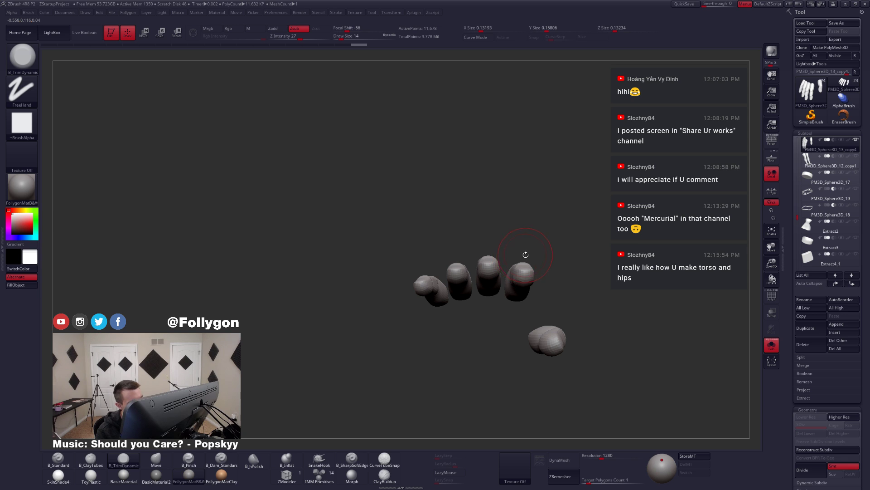
pyautogui.moveTo(524, 279); pyautogui.dragTo(529, 271, button='right')
pyautogui.hotkey('shift', 's')
pyautogui.moveTo(529, 271); pyautogui.dragTo(527, 343)
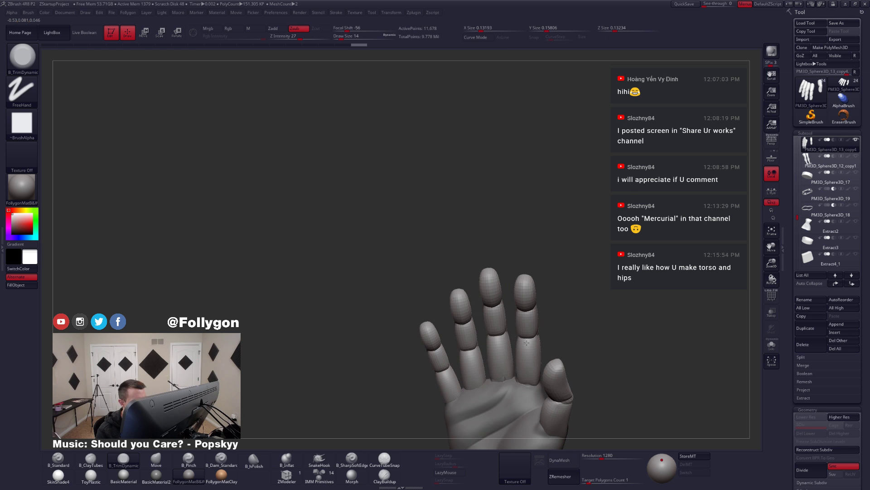
pyautogui.keyDown('alt'); pyautogui.moveTo(522, 321); pyautogui.dragTo(519, 227, button='right'); pyautogui.keyUp('alt')
pyautogui.moveTo(512, 272)
pyautogui.mouseDown(button='right')
pyautogui.moveTo(550, 271)
pyautogui.moveTo(514, 272)
pyautogui.mouseUp(button='right')
# - Check the finger segments' wireframe and divide their geometry up to subdivision level 4
pyautogui.hotkey('shift', 'f')
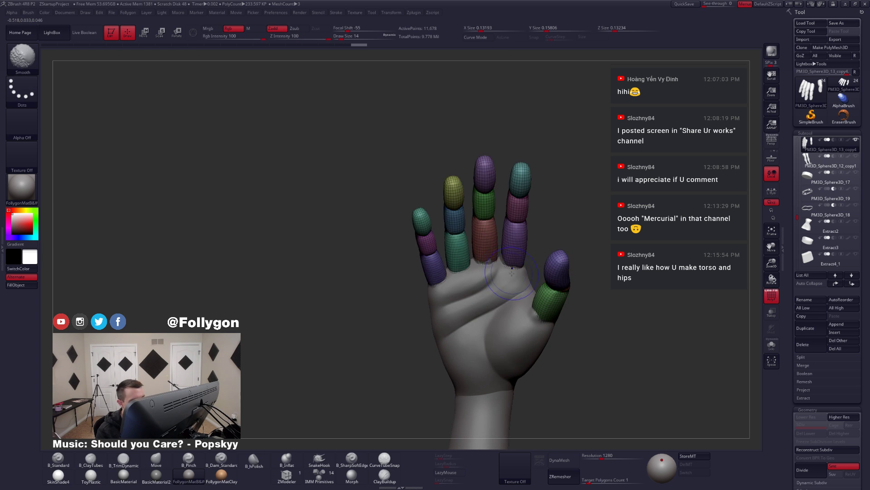
pyautogui.hotkey('shift', 'f')
pyautogui.hotkey('shift', 'f')
pyautogui.press('d')
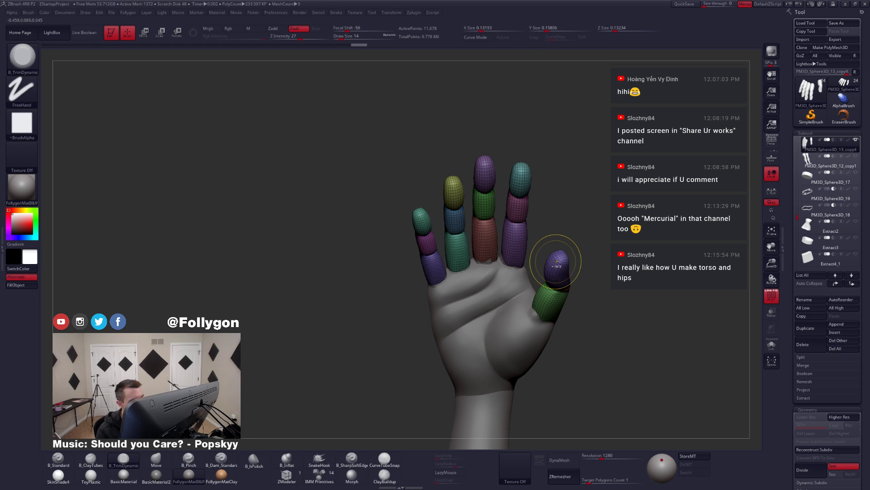
pyautogui.hotkey('ctrl', 'd')
pyautogui.hotkey('shift', 'f')
# - Convert the divided finger segments to DynaMesh without freezing the subdivision levels
pyautogui.moveTo(472, 254); pyautogui.dragTo(539, 232, button='right')
pyautogui.moveTo(539, 232); pyautogui.dragTo(575, 267)
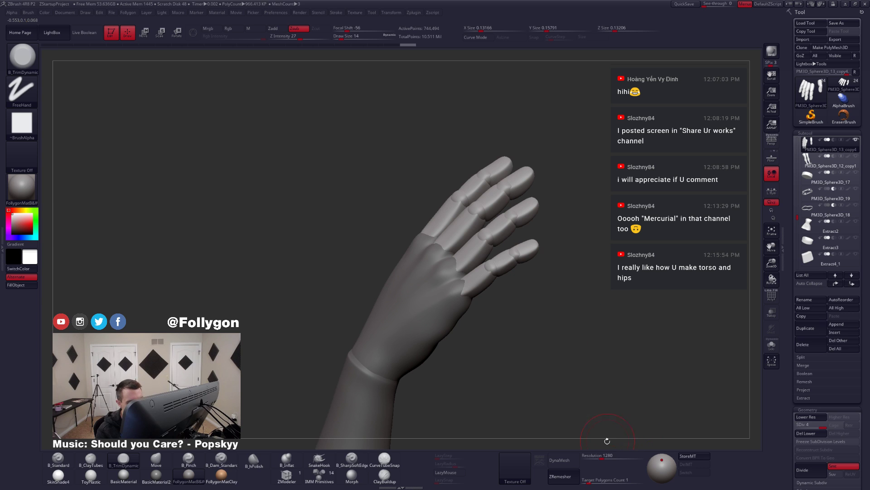
pyautogui.click(559, 460)
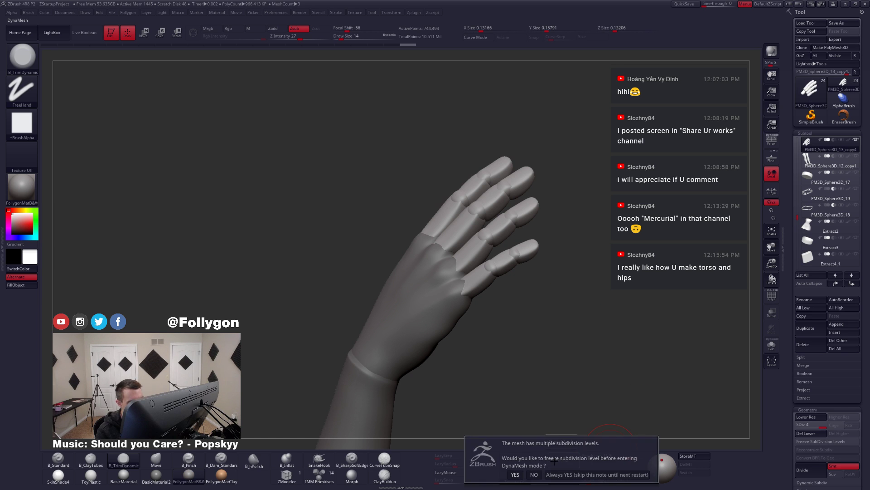
pyautogui.click(534, 475)
# - Isolate the DynaMeshed fingers, inspect their polygroups with the polyframe display and run Auto Groups on them
pyautogui.hotkey('shift', 'f')
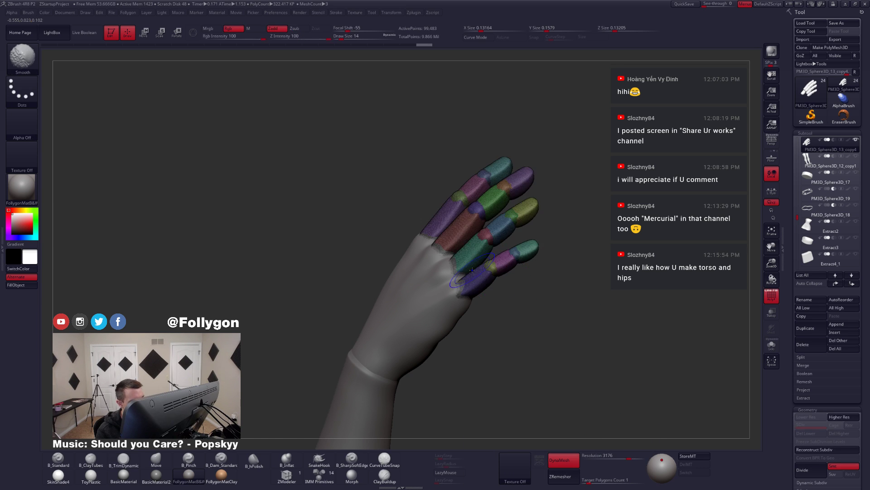
pyautogui.moveTo(518, 290)
pyautogui.mouseDown()
pyautogui.moveTo(445, 253)
pyautogui.moveTo(476, 278)
pyautogui.moveTo(473, 288)
pyautogui.moveTo(492, 288)
pyautogui.moveTo(503, 256)
pyautogui.moveTo(544, 274)
pyautogui.moveTo(556, 267)
pyautogui.mouseUp()
pyautogui.hotkey('shift', 's')
pyautogui.hotkey('shift', 'f')
pyautogui.hotkey('shift', 'f')
pyautogui.hotkey('shift', 'f')
pyautogui.hotkey('shift', 'f')
pyautogui.hotkey('shift', 'f')
pyautogui.hotkey('shift', 'f')
pyautogui.hotkey('ctrl', 'shift', 'g')
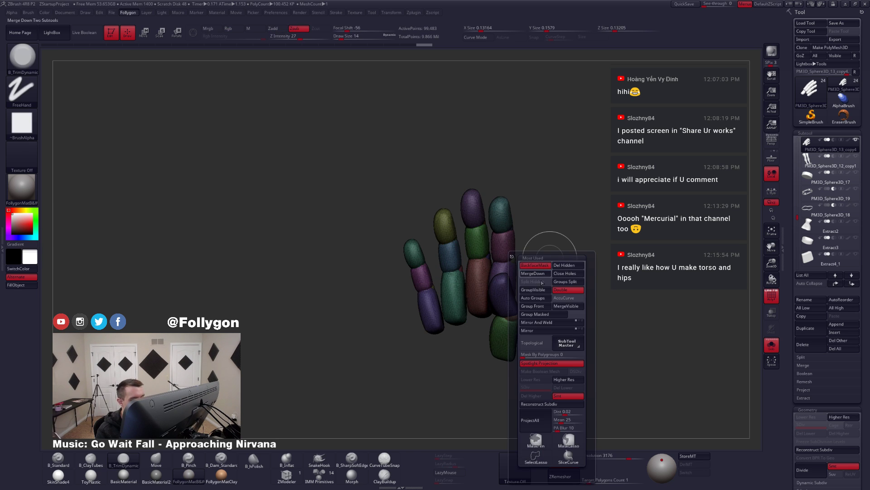
pyautogui.click(538, 301)
# - Check the regrouped fingers, turn off the polyframe display and duplicate the finger segments subtool
pyautogui.hotkey('shift', 'f')
pyautogui.moveTo(483, 266); pyautogui.dragTo(558, 227)
pyautogui.hotkey('shift', 'f')
pyautogui.hotkey('shift', 'f')
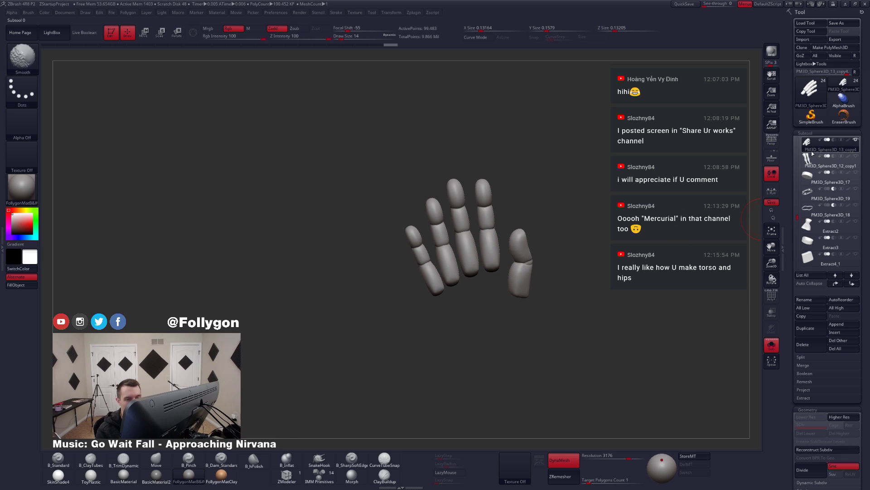
pyautogui.click(811, 336)
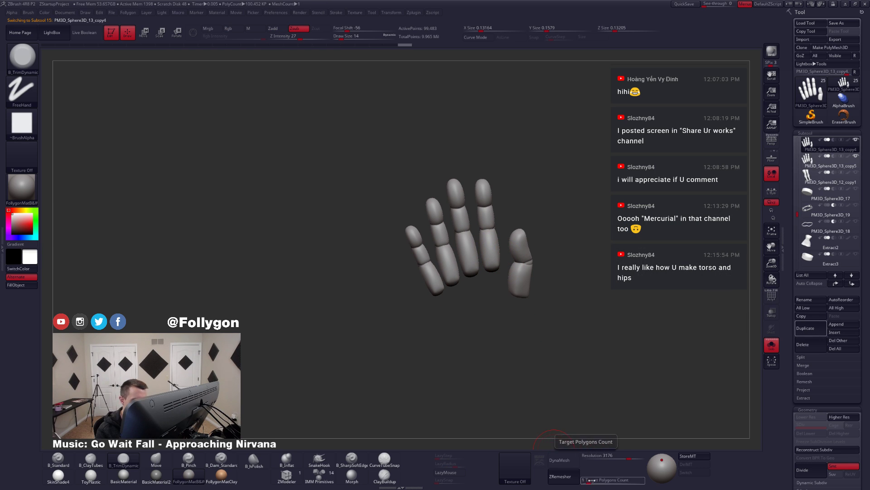
# - ZRemesh the finger segments at a target polygons count of 1 and check the new topology with the polyframe display
pyautogui.click(562, 476)
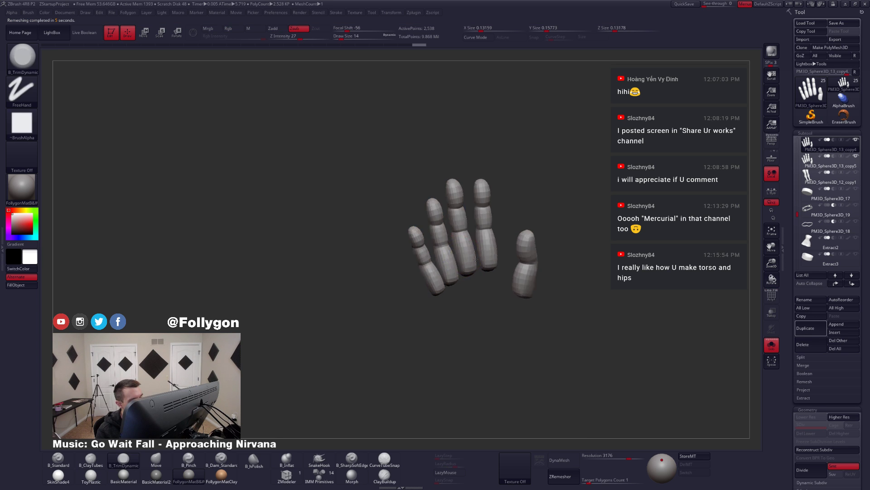
pyautogui.moveTo(475, 259); pyautogui.dragTo(561, 280, button='right')
pyautogui.hotkey('shift', 'f')
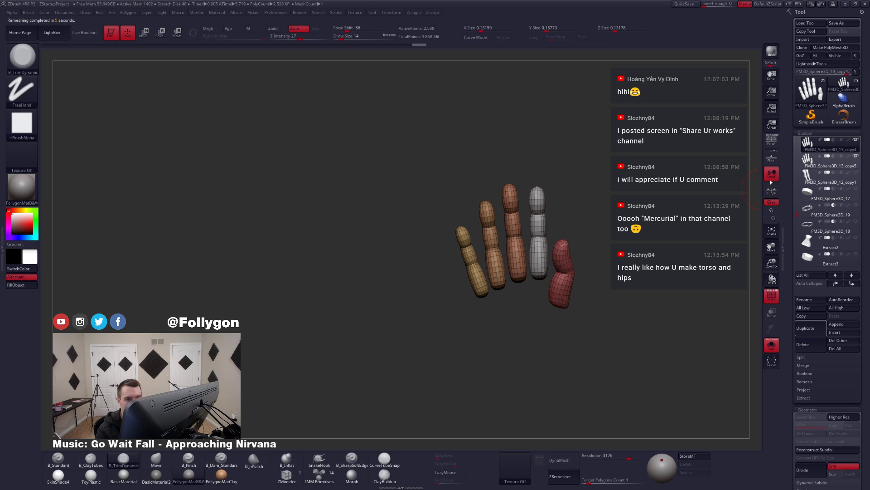
# - Delete the spare high-density duplicate of the finger segments
pyautogui.click(816, 162)
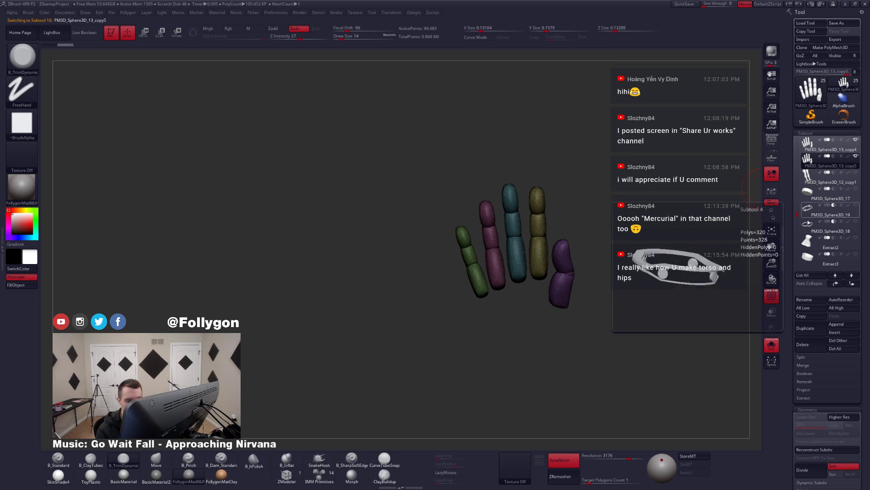
pyautogui.click(816, 346)
pyautogui.click(749, 364)
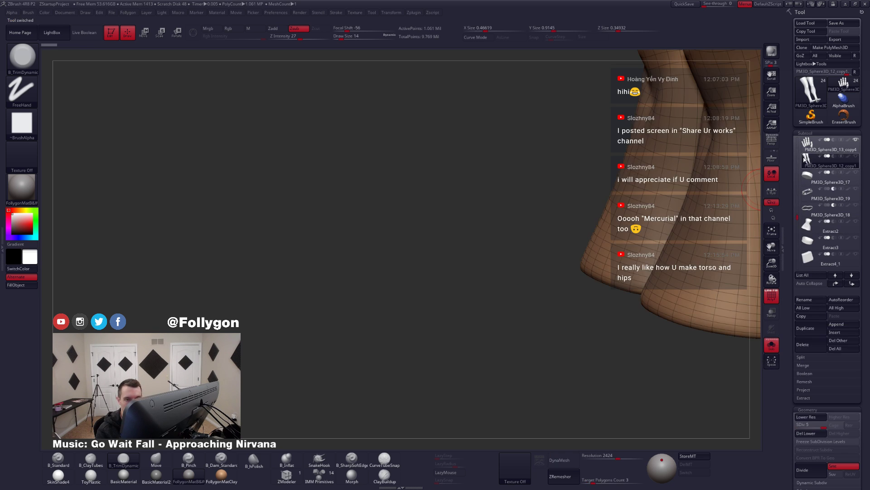
# - Select the PM3D_Sphere3D_16 subtool, turn off the polyframe display and leave Solo mode
pyautogui.moveTo(800, 218); pyautogui.dragTo(801, 195)
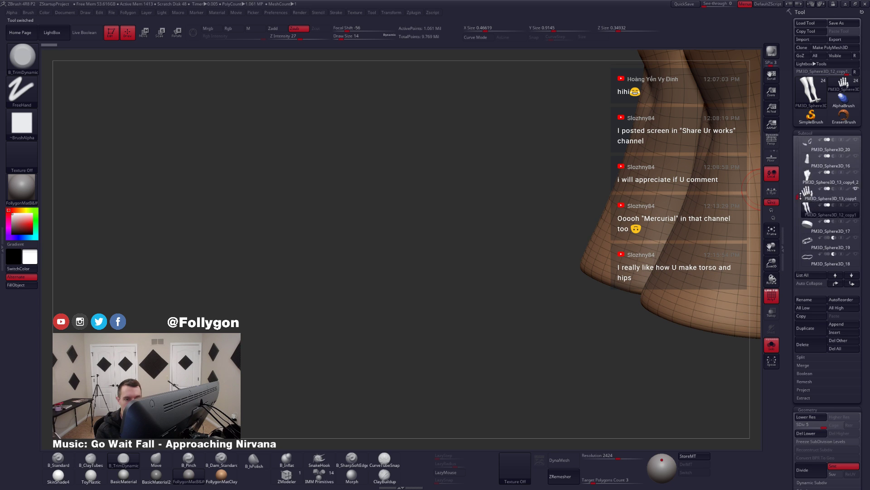
pyautogui.click(809, 177)
pyautogui.click(807, 179)
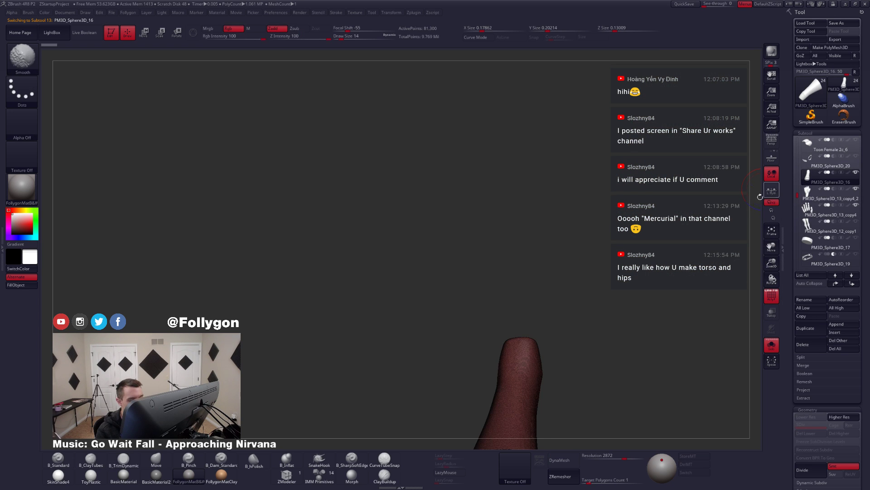
pyautogui.hotkey('shift', 'f')
pyautogui.hotkey('alt', 's')
pyautogui.keyDown('ctrl'); pyautogui.moveTo(557, 271); pyautogui.dragTo(500, 325, button='right'); pyautogui.keyUp('ctrl')
pyautogui.keyDown('alt'); pyautogui.moveTo(500, 325); pyautogui.dragTo(468, 253); pyautogui.keyUp('alt')
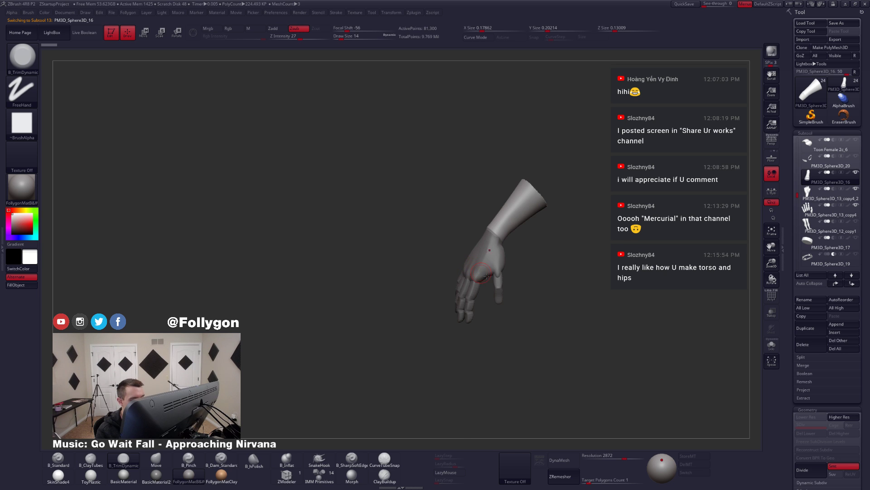
# - Show all of the character's subtools and bring the whole figure into view
pyautogui.keyDown('shift'); pyautogui.click(855, 172); pyautogui.keyUp('shift')
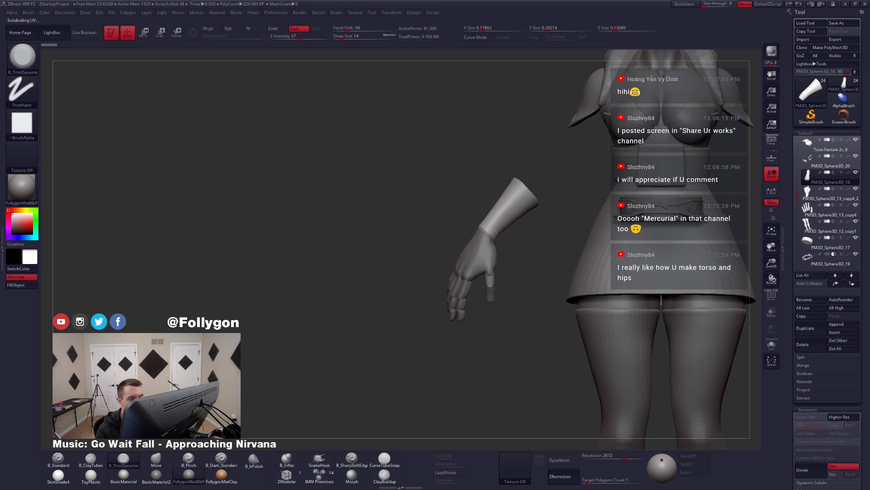
pyautogui.keyDown('ctrl'); pyautogui.moveTo(562, 281); pyautogui.dragTo(555, 212, button='right'); pyautogui.keyUp('ctrl')
pyautogui.press('alt')
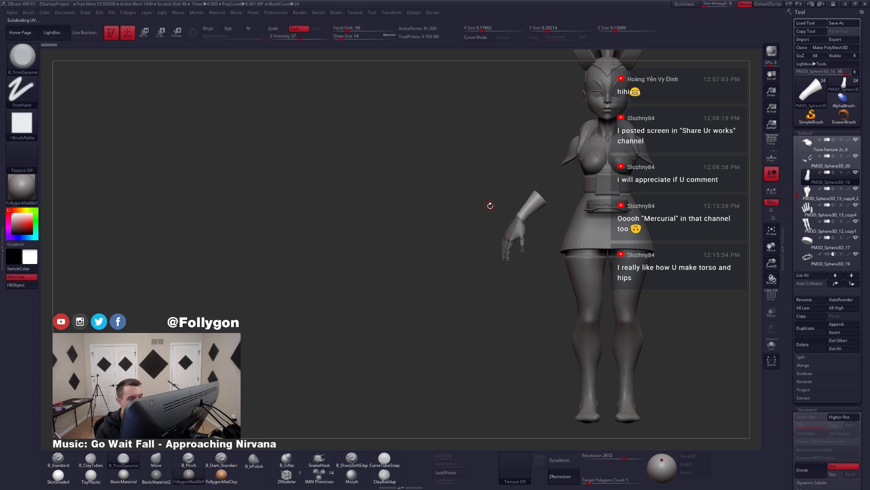
pyautogui.keyDown('ctrl'); pyautogui.keyDown('shift'); pyautogui.click(490, 195); pyautogui.keyUp('shift'); pyautogui.keyUp('ctrl')
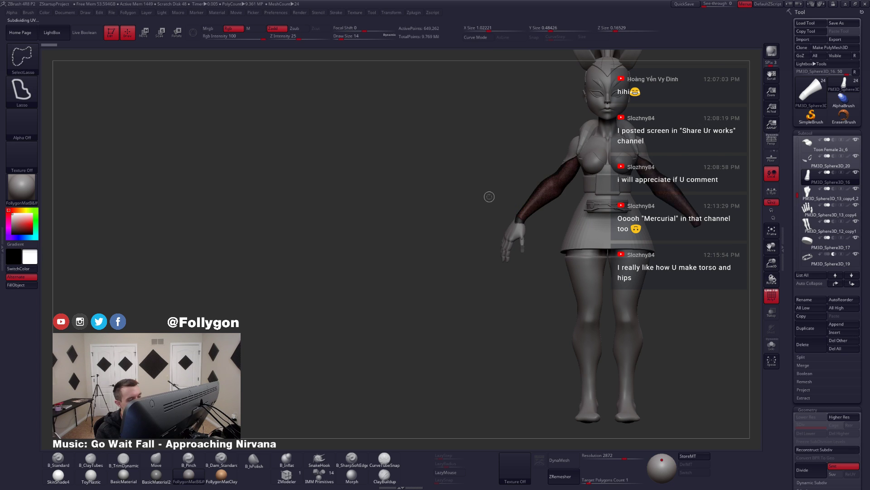
# - Hide the belt, its ornaments, the skirt and the waist pieces so the bare torso and hips show
pyautogui.keyDown('alt'); pyautogui.moveTo(535, 204); pyautogui.dragTo(525, 241, button='right'); pyautogui.keyUp('alt')
pyautogui.keyDown('alt'); pyautogui.click(547, 238); pyautogui.keyUp('alt')
pyautogui.click(856, 140)
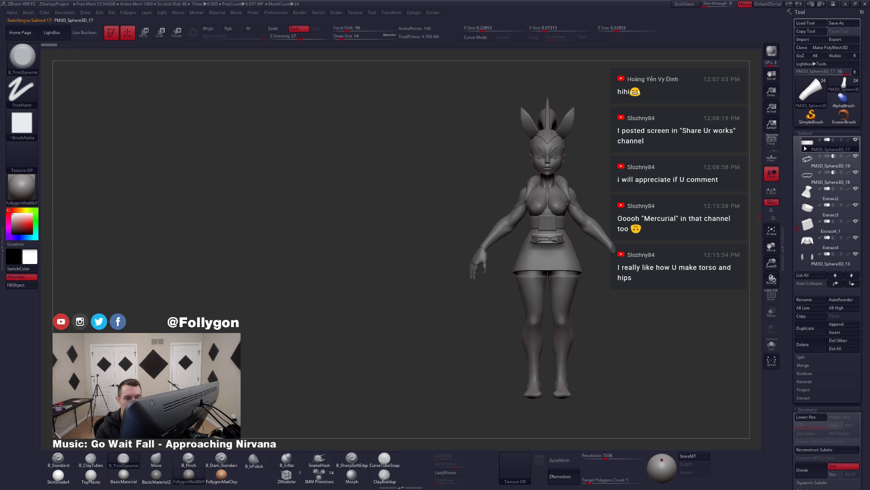
pyautogui.click(811, 160)
pyautogui.click(811, 177)
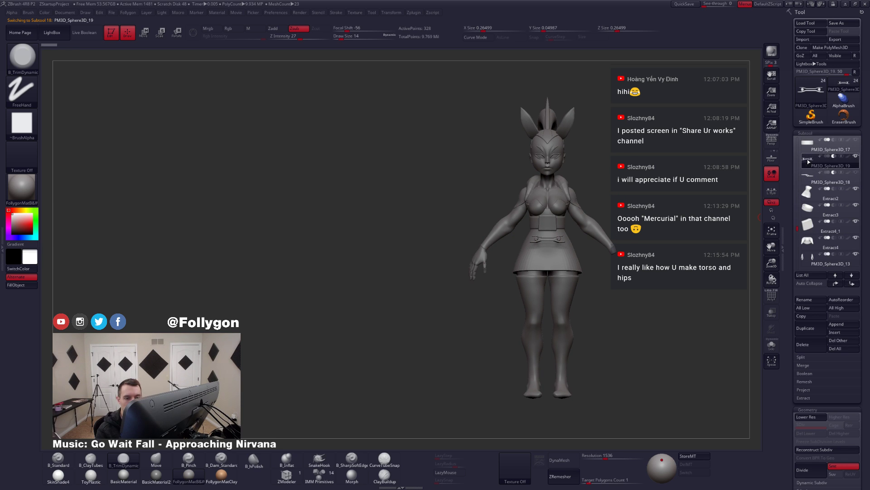
pyautogui.click(811, 192)
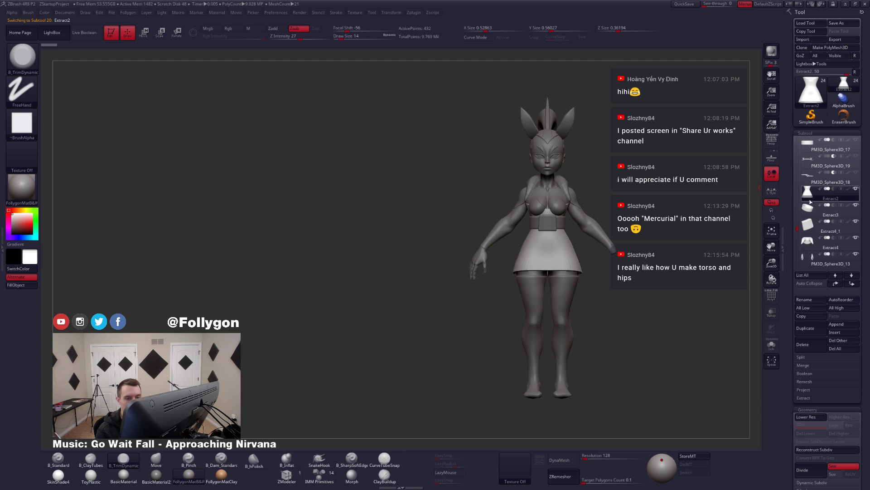
pyautogui.click(856, 188)
pyautogui.click(809, 225)
pyautogui.click(812, 246)
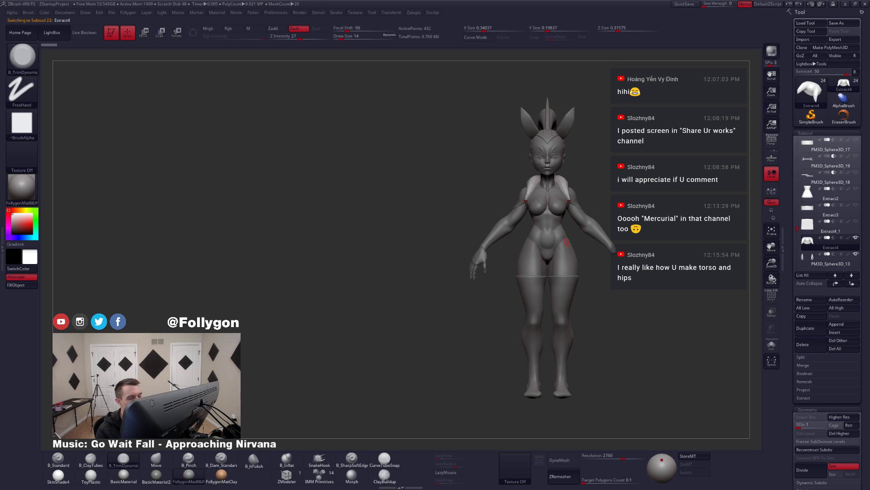
# - Check the full figure with perspective on and return to the orthographic view
pyautogui.moveTo(513, 258); pyautogui.dragTo(453, 255)
pyautogui.click(769, 145)
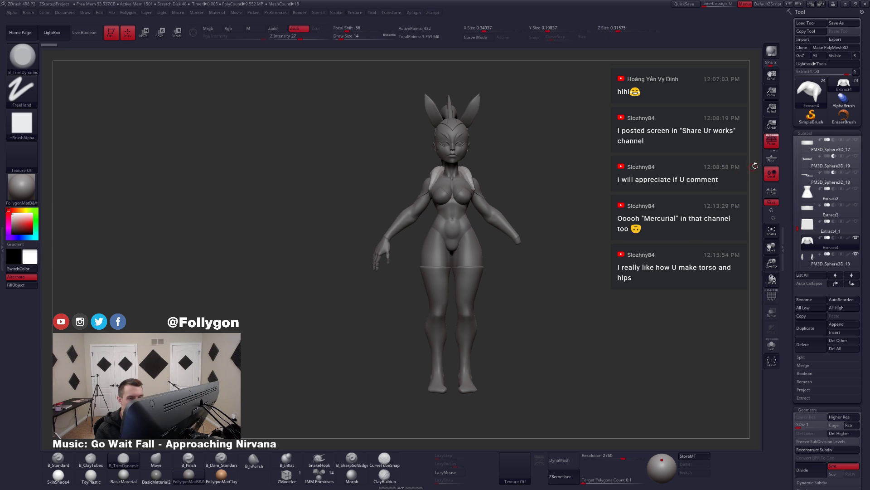
pyautogui.moveTo(406, 241)
pyautogui.keyDown('alt'); pyautogui.mouseDown()
pyautogui.moveTo(431, 255)
pyautogui.moveTo(501, 255)
pyautogui.moveTo(431, 254)
pyautogui.mouseUp(); pyautogui.keyUp('alt')
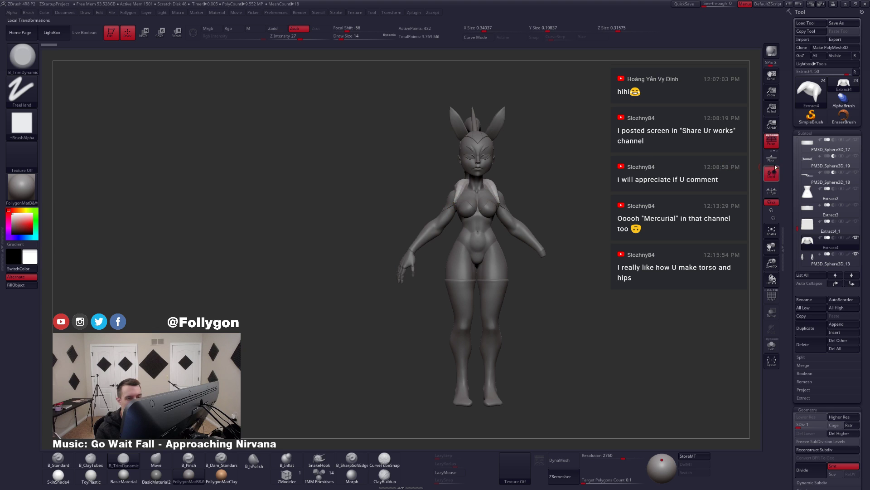
pyautogui.press('p')
# - Isolate the face and measure its height from the chin to the top with a Transpose line
pyautogui.keyDown('ctrl'); pyautogui.moveTo(478, 146); pyautogui.dragTo(480, 176, button='right'); pyautogui.keyUp('ctrl')
pyautogui.keyDown('alt'); pyautogui.moveTo(480, 175); pyautogui.dragTo(539, 254, button='right'); pyautogui.keyUp('alt')
pyautogui.keyDown('alt'); pyautogui.click(524, 248); pyautogui.keyUp('alt')
pyautogui.hotkey('alt', 's')
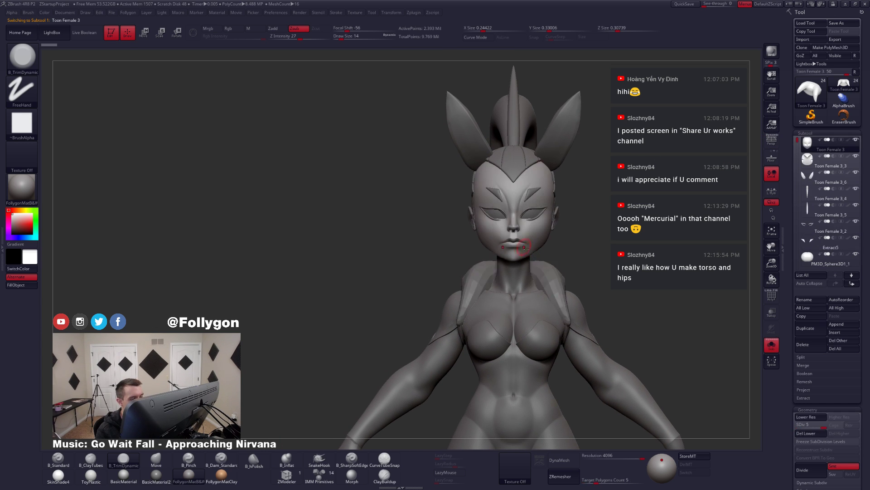
pyautogui.press('w')
pyautogui.keyDown('shift'); pyautogui.moveTo(514, 261); pyautogui.dragTo(508, 152); pyautogui.keyUp('shift')
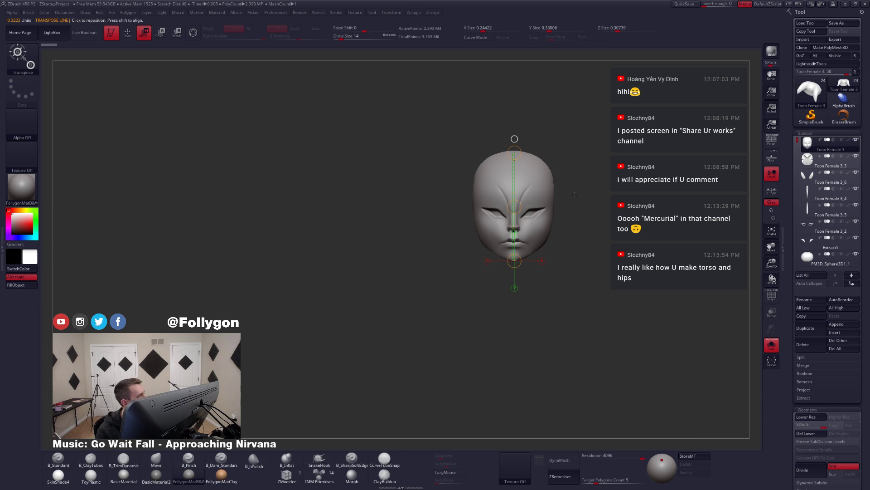
pyautogui.press('q')
pyautogui.hotkey('shift', 's')
# - Select the hand and measure its length from the wrist to the middle fingertip with a Transpose line
pyautogui.moveTo(591, 196)
pyautogui.keyDown('alt'); pyautogui.mouseDown()
pyautogui.moveTo(480, 297)
pyautogui.moveTo(529, 205)
pyautogui.mouseUp(); pyautogui.keyUp('alt')
pyautogui.keyDown('alt'); pyautogui.click(481, 258); pyautogui.keyUp('alt')
pyautogui.moveTo(447, 267); pyautogui.dragTo(563, 244)
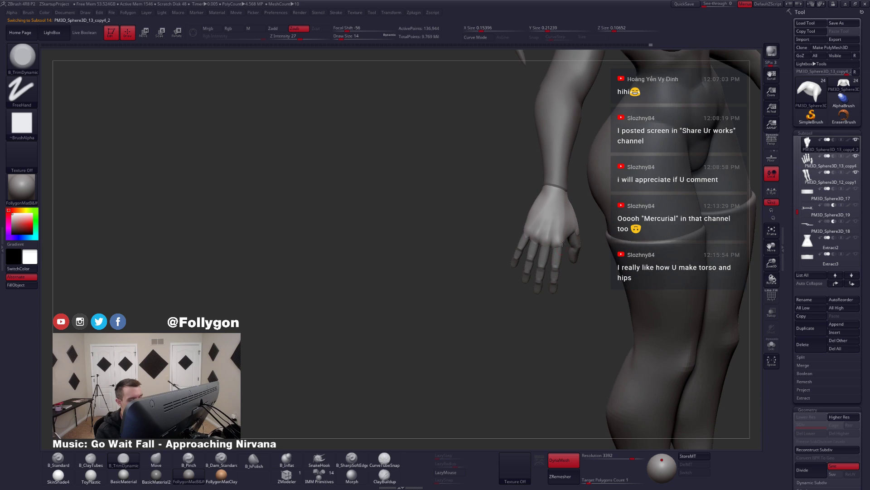
pyautogui.press('w')
pyautogui.moveTo(554, 185)
pyautogui.mouseDown()
pyautogui.moveTo(555, 284)
pyautogui.moveTo(544, 303)
pyautogui.moveTo(537, 294)
pyautogui.mouseUp()
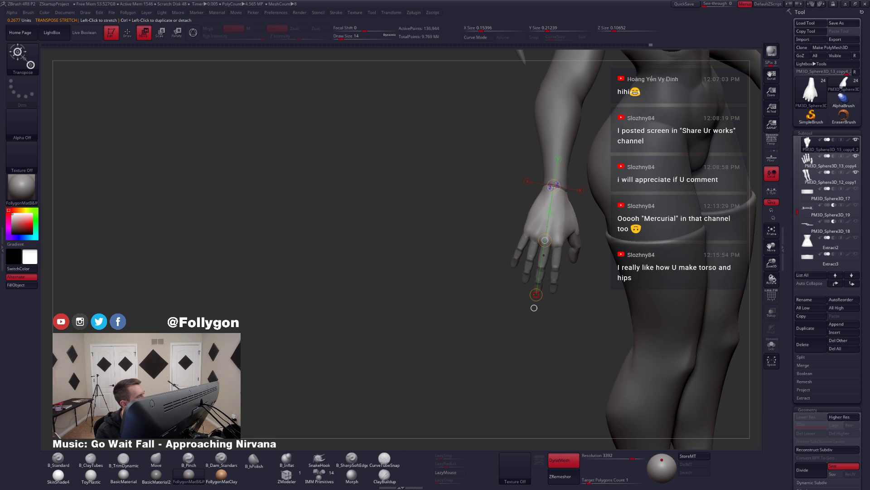
pyautogui.press('q')
pyautogui.moveTo(584, 290)
pyautogui.keyDown('alt'); pyautogui.mouseDown()
pyautogui.moveTo(552, 238)
pyautogui.moveTo(538, 236)
pyautogui.moveTo(428, 251)
pyautogui.moveTo(368, 280)
pyautogui.mouseUp(); pyautogui.keyUp('alt')
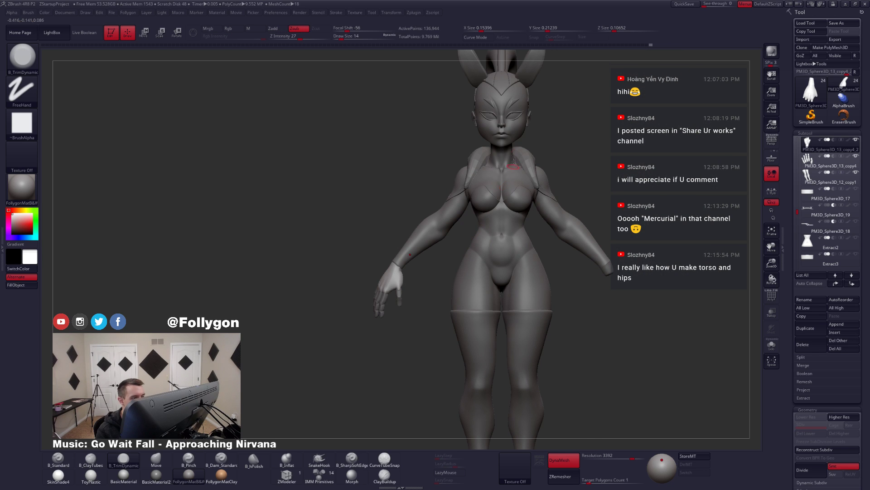
# - Draw a vertical Transpose line over the head in front view and isolate the face for comparison
pyautogui.press('w')
pyautogui.keyDown('shift'); pyautogui.moveTo(503, 161); pyautogui.dragTo(502, 59); pyautogui.keyUp('shift')
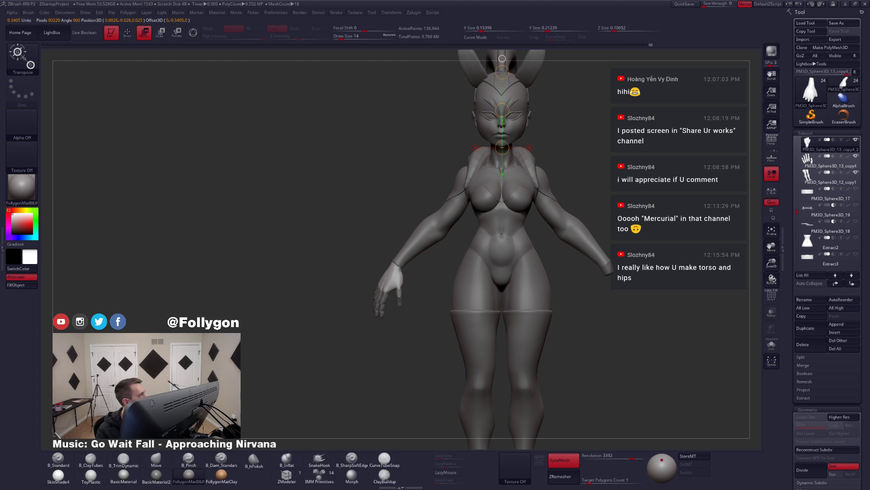
pyautogui.hotkey('shift', 's')
pyautogui.hotkey('shift', 's')
pyautogui.keyDown('alt'); pyautogui.click(511, 117); pyautogui.keyUp('alt')
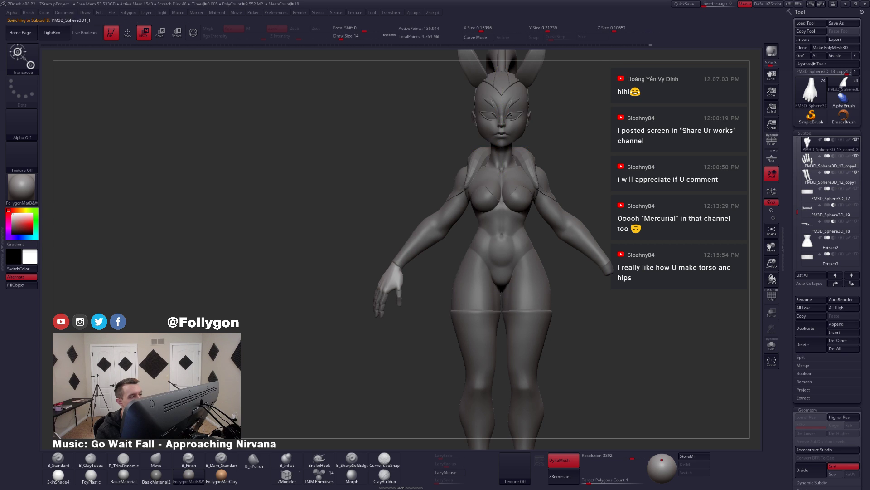
pyautogui.keyDown('alt'); pyautogui.click(519, 116); pyautogui.keyUp('alt')
pyautogui.hotkey('shift', 's')
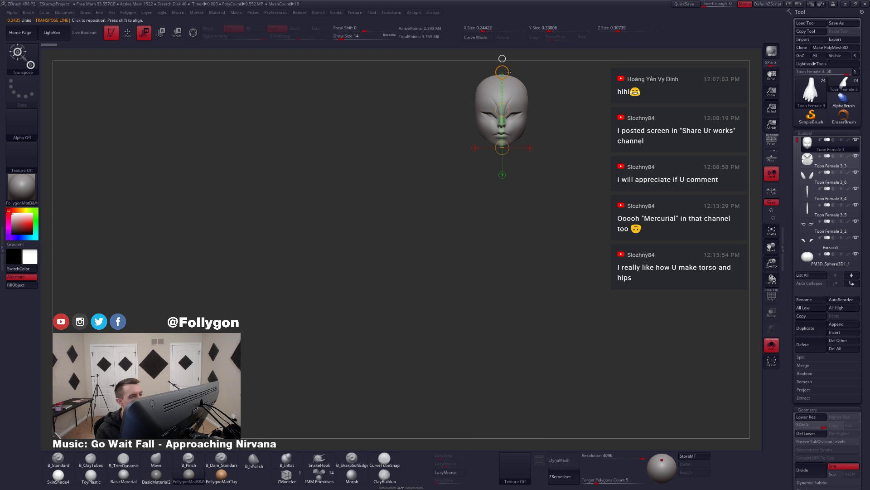
# - Shorten the Transpose line on the face to compare it with the hand length, and review the figure's proportions
pyautogui.moveTo(509, 72); pyautogui.dragTo(510, 88)
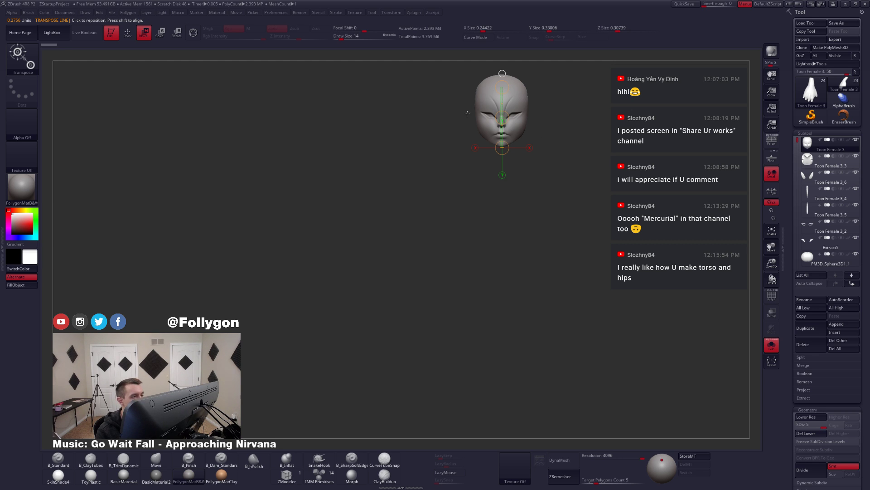
pyautogui.moveTo(539, 109); pyautogui.dragTo(569, 118)
pyautogui.press('q')
pyautogui.hotkey('alt', 's')
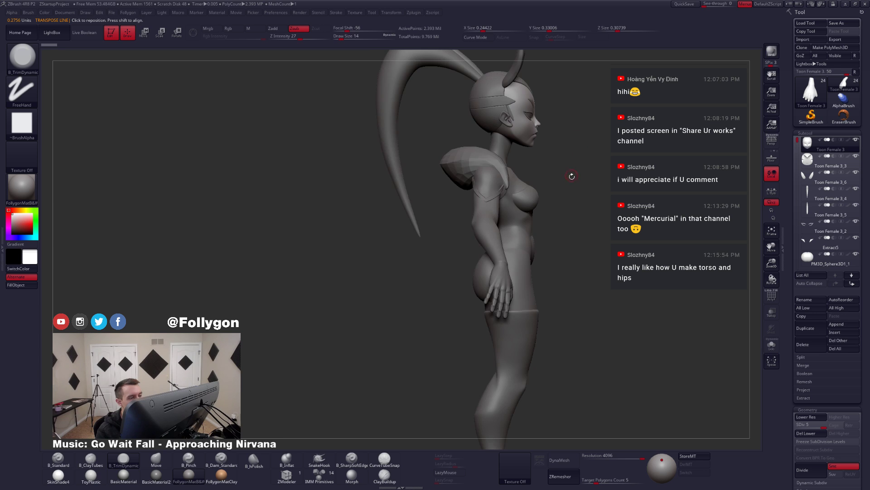
pyautogui.moveTo(572, 176)
pyautogui.mouseDown()
pyautogui.moveTo(420, 267)
pyautogui.moveTo(405, 233)
pyautogui.moveTo(551, 227)
pyautogui.moveTo(429, 229)
pyautogui.mouseUp()
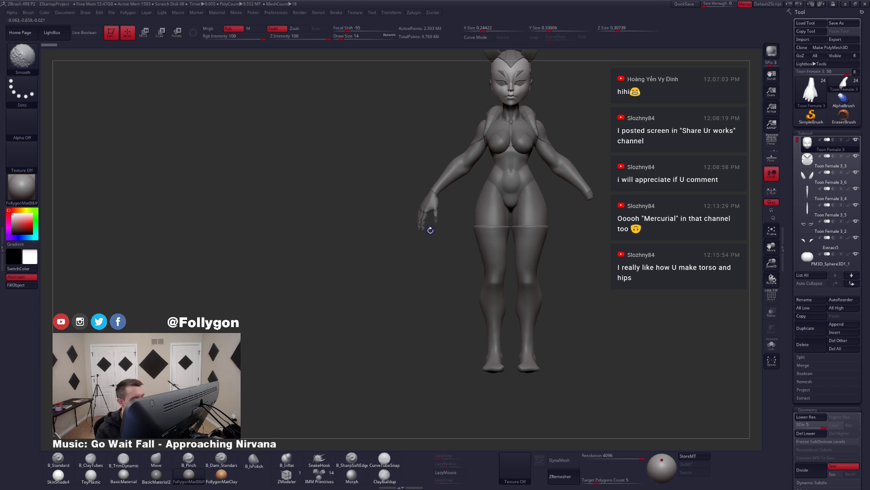
# - Select the hand subtool and isolate it in Solo mode
pyautogui.keyDown('alt'); pyautogui.click(427, 200); pyautogui.keyUp('alt')
pyautogui.keyDown('alt'); pyautogui.moveTo(446, 190); pyautogui.dragTo(474, 229); pyautogui.keyUp('alt')
pyautogui.keyDown('alt'); pyautogui.moveTo(572, 181); pyautogui.dragTo(577, 231); pyautogui.keyUp('alt')
pyautogui.hotkey('alt', 's')
# - Sharpen the ridge along the thumb side of the wrist and hand using B_Pinch at draw sizes 8 and 9
pyautogui.press('5')
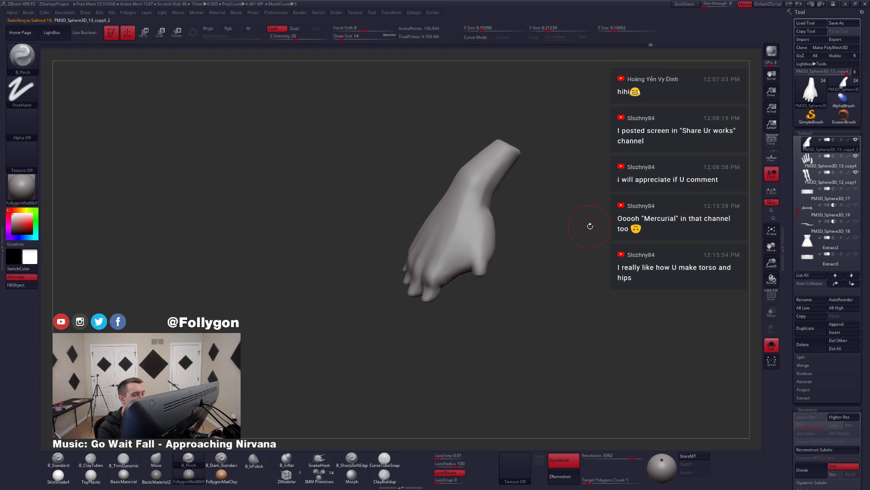
pyautogui.keyDown('alt'); pyautogui.moveTo(476, 227); pyautogui.dragTo(474, 265, button='right'); pyautogui.keyUp('alt')
pyautogui.press('space')
pyautogui.moveTo(492, 265); pyautogui.dragTo(489, 265)
pyautogui.keyDown('ctrl'); pyautogui.moveTo(476, 261); pyautogui.dragTo(472, 245, button='right'); pyautogui.keyUp('ctrl')
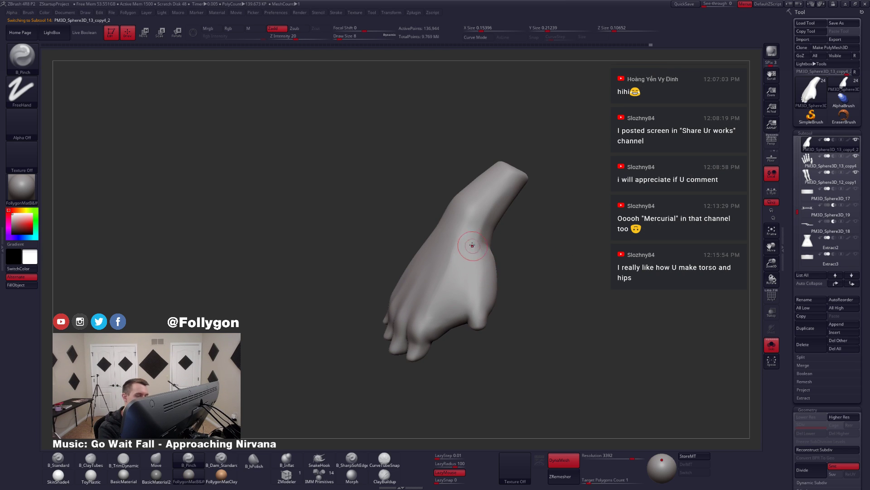
pyautogui.moveTo(486, 213); pyautogui.dragTo(467, 254)
pyautogui.press('space')
pyautogui.click(487, 297)
pyautogui.moveTo(472, 303); pyautogui.dragTo(477, 232)
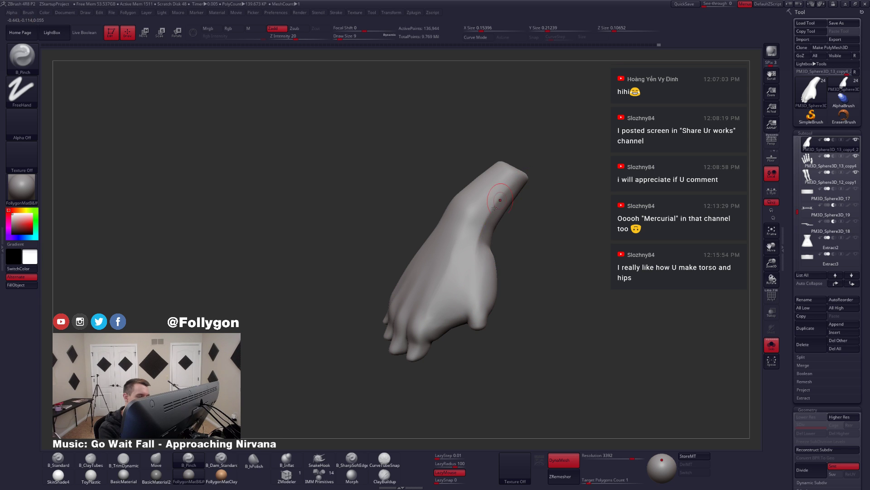
pyautogui.press('shift')
pyautogui.keyDown('alt'); pyautogui.moveTo(485, 282); pyautogui.dragTo(512, 261, button='right'); pyautogui.keyUp('alt')
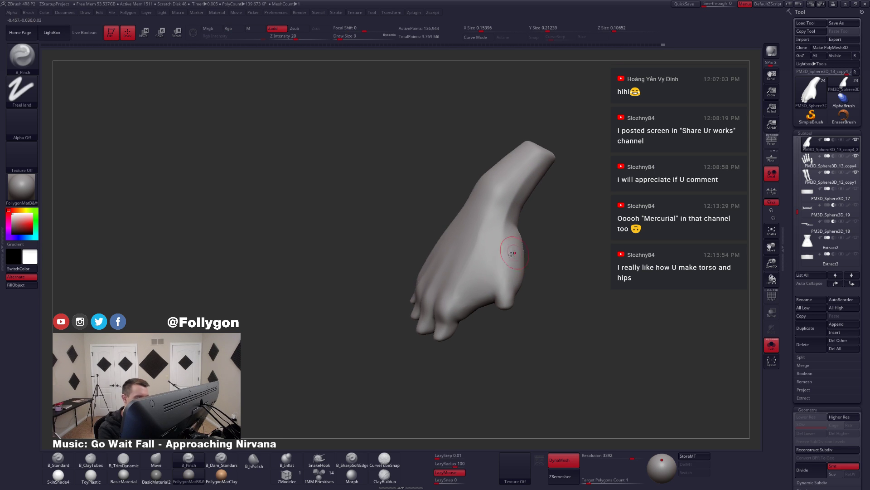
pyautogui.press('shift')
# - Flatten the back of the hand near the thumb with B_TrimDynamic at draw size 16, smooth it and leave Solo mode
pyautogui.moveTo(472, 286)
pyautogui.mouseDown(button='right')
pyautogui.moveTo(486, 307)
pyautogui.moveTo(470, 292)
pyautogui.mouseUp(button='right')
pyautogui.press('3')
pyautogui.press('space')
pyautogui.moveTo(464, 276); pyautogui.dragTo(487, 212)
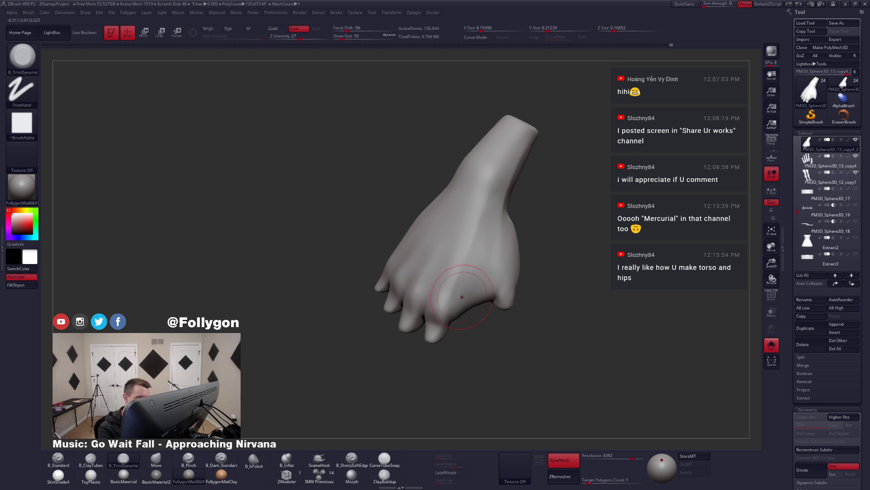
pyautogui.moveTo(462, 292)
pyautogui.mouseDown(button='right')
pyautogui.moveTo(449, 264)
pyautogui.moveTo(469, 268)
pyautogui.moveTo(463, 272)
pyautogui.mouseUp(button='right')
pyautogui.press('shift')
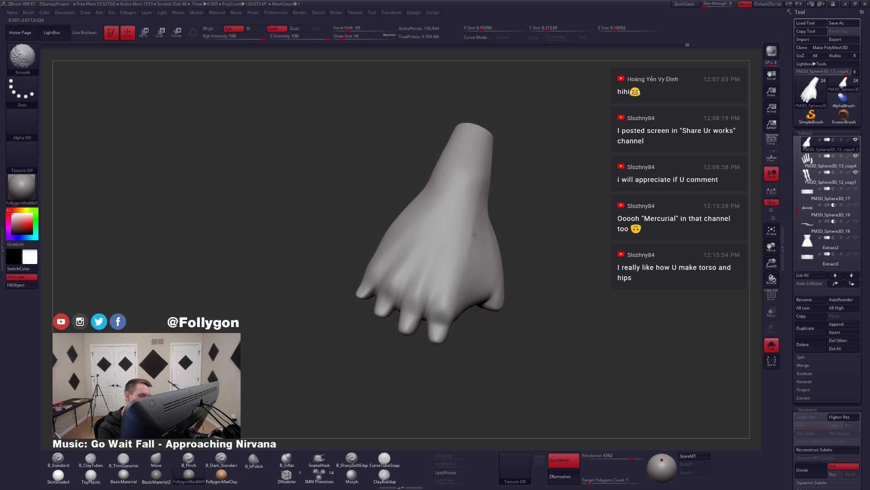
pyautogui.keyDown('shift'); pyautogui.moveTo(472, 221); pyautogui.dragTo(479, 252); pyautogui.keyUp('shift')
pyautogui.moveTo(542, 267)
pyautogui.mouseDown(button='right')
pyautogui.moveTo(499, 269)
pyautogui.moveTo(517, 290)
pyautogui.moveTo(480, 300)
pyautogui.moveTo(491, 311)
pyautogui.mouseUp(button='right')
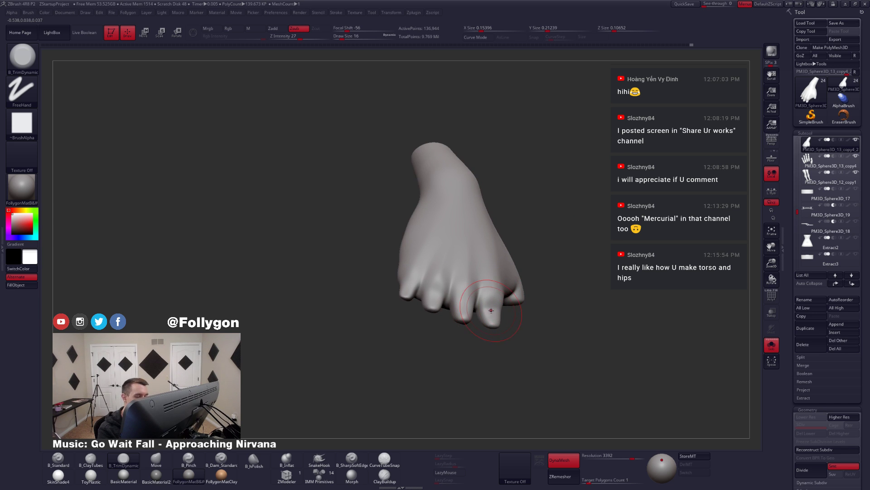
pyautogui.hotkey('alt', 's')
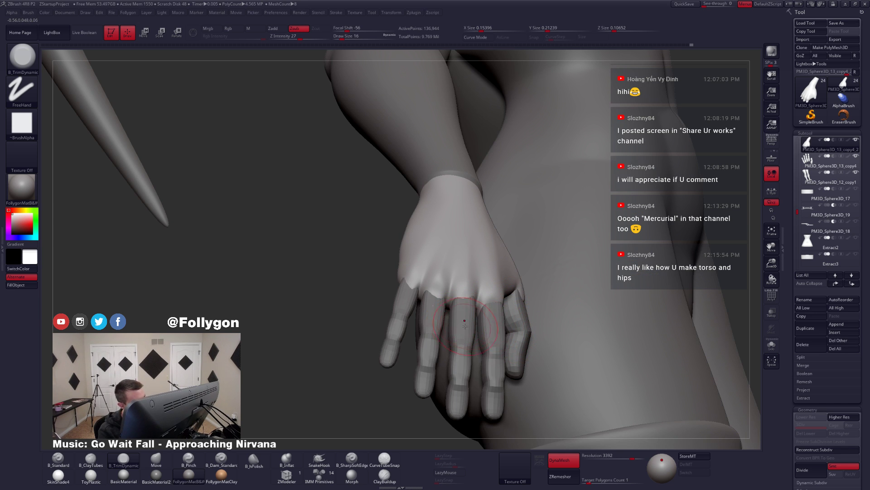
# - Build up the base of the thumb on the back of the hand with B_ClayTubes at draw size 9 and smooth it
pyautogui.moveTo(501, 338); pyautogui.dragTo(483, 352, button='right')
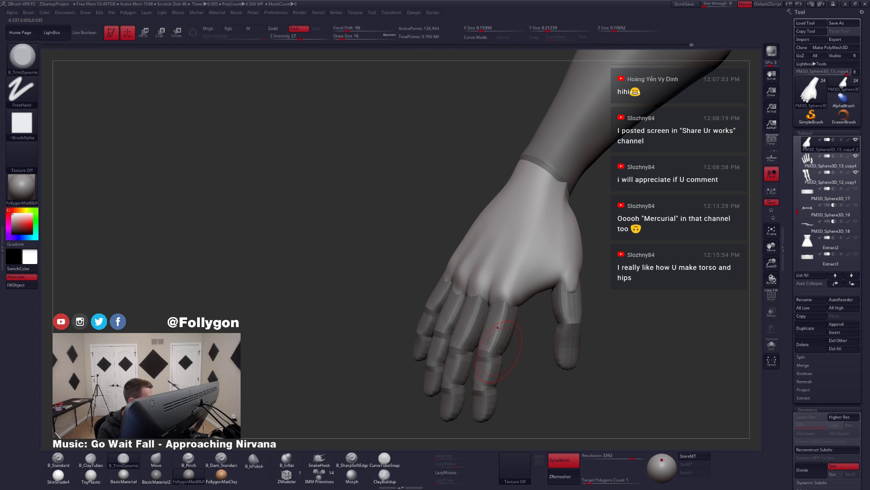
pyautogui.moveTo(572, 331); pyautogui.dragTo(571, 302, button='right')
pyautogui.press('space')
pyautogui.moveTo(572, 302); pyautogui.dragTo(569, 302)
pyautogui.moveTo(569, 302); pyautogui.dragTo(568, 312, button='right')
pyautogui.hotkey('alt', 's')
pyautogui.press('2')
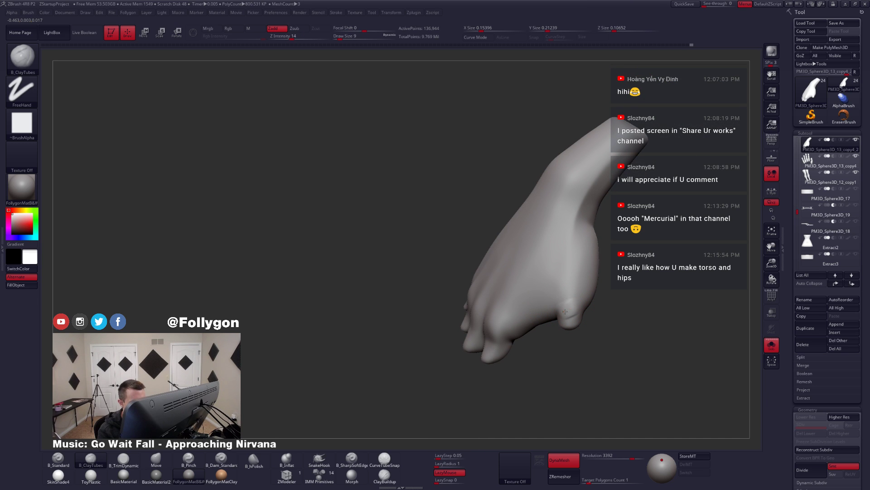
pyautogui.press('shift')
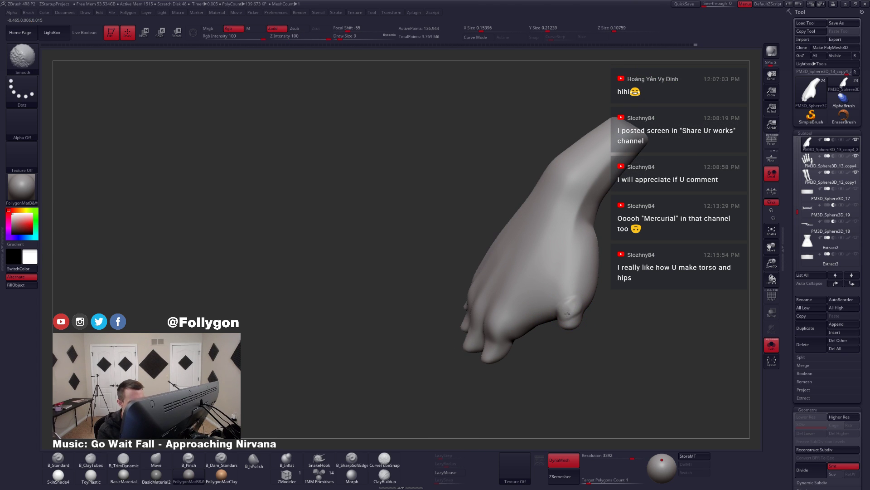
pyautogui.hotkey('alt', 's')
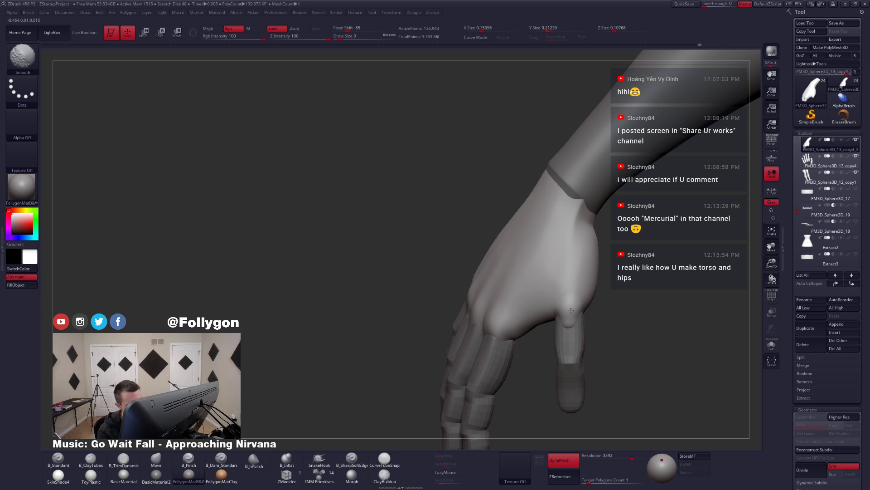
pyautogui.keyDown('shift'); pyautogui.moveTo(572, 311); pyautogui.dragTo(570, 312); pyautogui.keyUp('shift')
pyautogui.moveTo(564, 315); pyautogui.dragTo(571, 319, button='right')
pyautogui.keyDown('shift'); pyautogui.moveTo(563, 311); pyautogui.dragTo(569, 306); pyautogui.keyUp('shift')
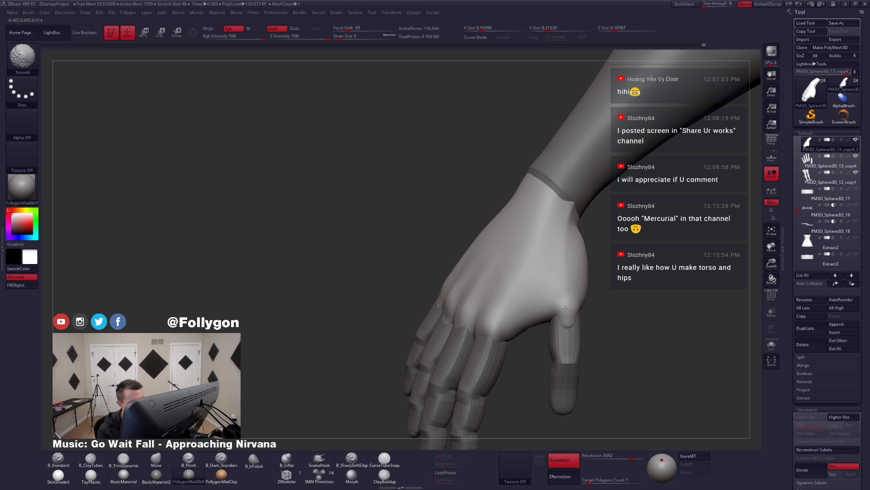
pyautogui.moveTo(569, 306)
pyautogui.mouseDown(button='right')
pyautogui.moveTo(551, 313)
pyautogui.moveTo(543, 331)
pyautogui.moveTo(548, 322)
pyautogui.mouseUp(button='right')
# - Isolate the hand in Solo mode, add clay to the four finger knuckles with B_ClayTubes and smooth them
pyautogui.hotkey('alt', 's')
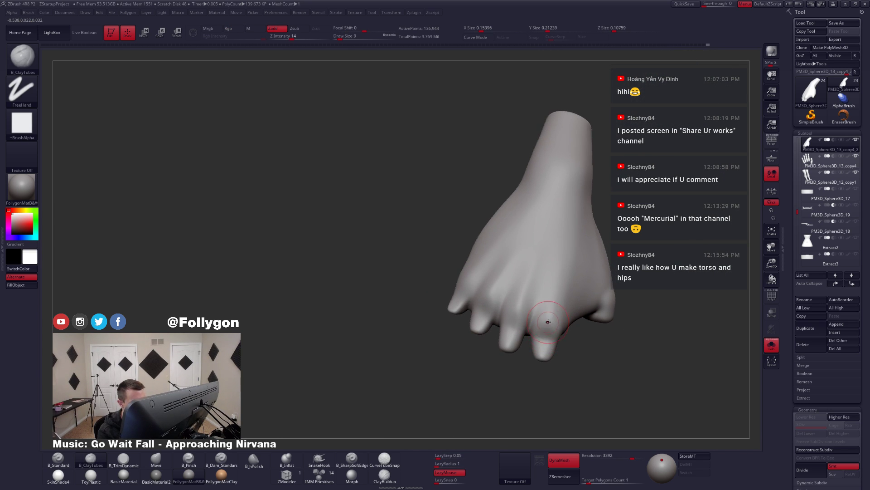
pyautogui.press('shift')
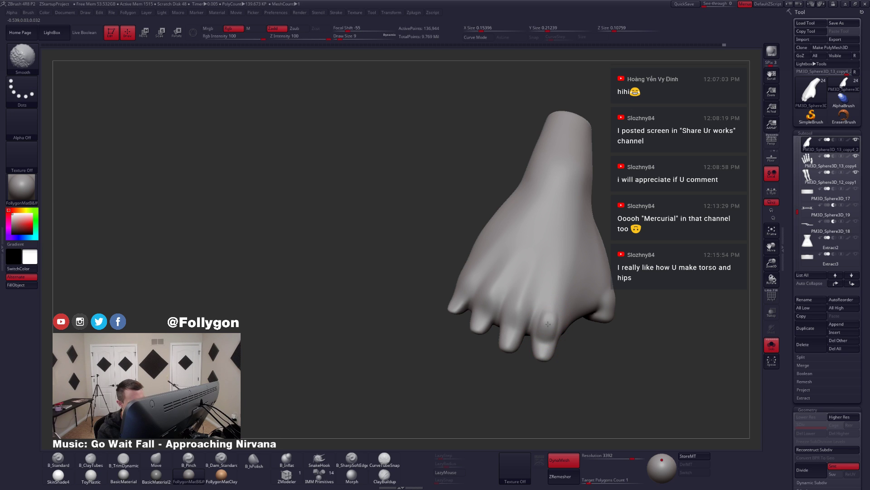
pyautogui.moveTo(550, 320); pyautogui.dragTo(526, 325, button='right')
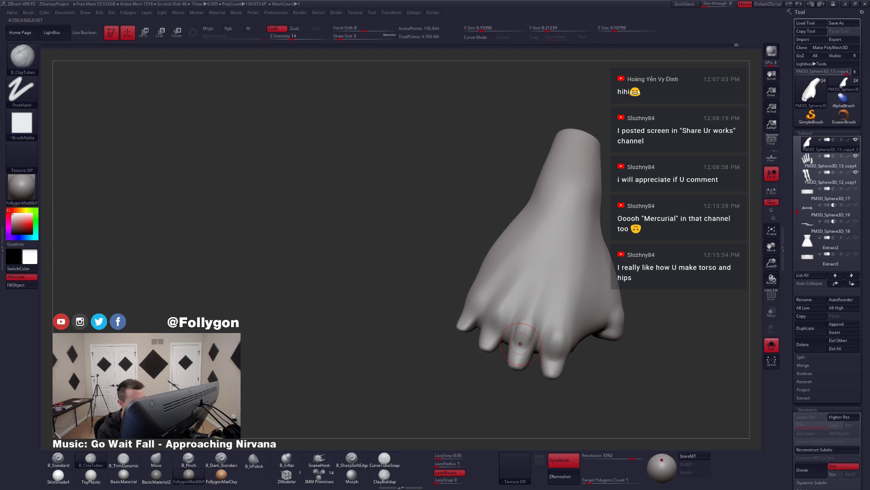
pyautogui.keyDown('shift'); pyautogui.moveTo(525, 320); pyautogui.dragTo(526, 325); pyautogui.keyUp('shift')
pyautogui.moveTo(507, 314); pyautogui.dragTo(524, 322, button='right')
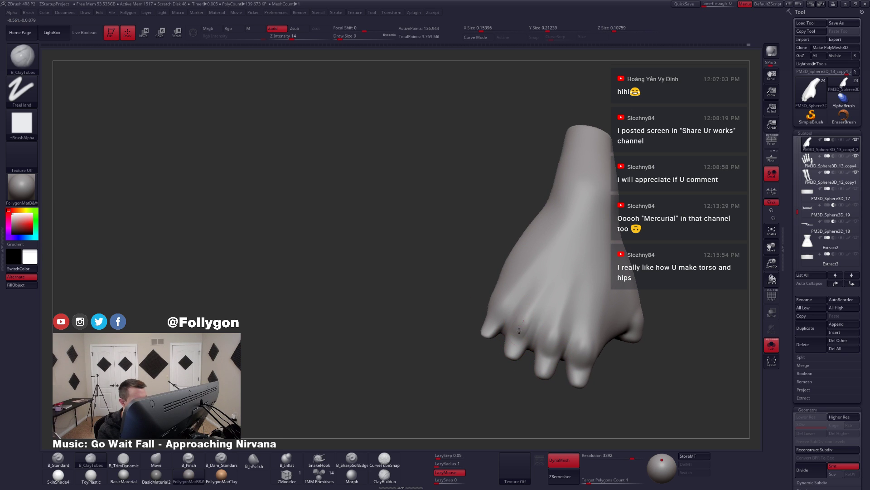
pyautogui.keyDown('shift'); pyautogui.moveTo(519, 320); pyautogui.dragTo(514, 324); pyautogui.keyUp('shift')
pyautogui.moveTo(514, 323); pyautogui.dragTo(506, 311, button='right')
pyautogui.keyDown('shift'); pyautogui.moveTo(496, 317); pyautogui.dragTo(505, 303); pyautogui.keyUp('shift')
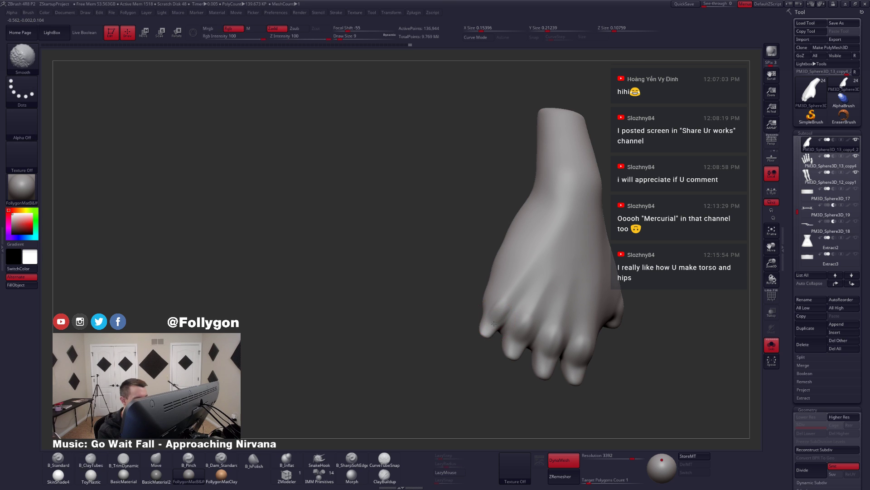
pyautogui.moveTo(509, 308); pyautogui.dragTo(522, 317, button='right')
# - Leave Solo mode and review the hand against the hips, arm and legs from behind and from the side
pyautogui.hotkey('alt', 's')
pyautogui.moveTo(559, 340); pyautogui.dragTo(603, 343, button='right')
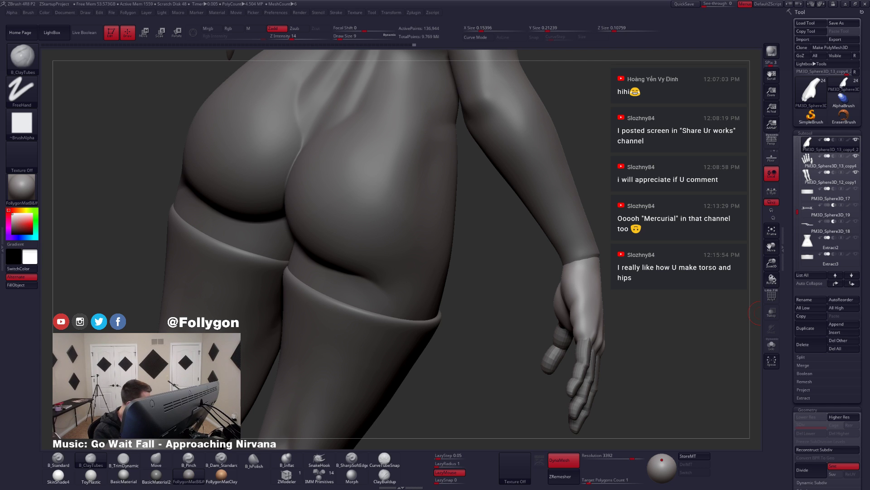
pyautogui.press('shift')
pyautogui.press('shift')
pyautogui.press('shift')
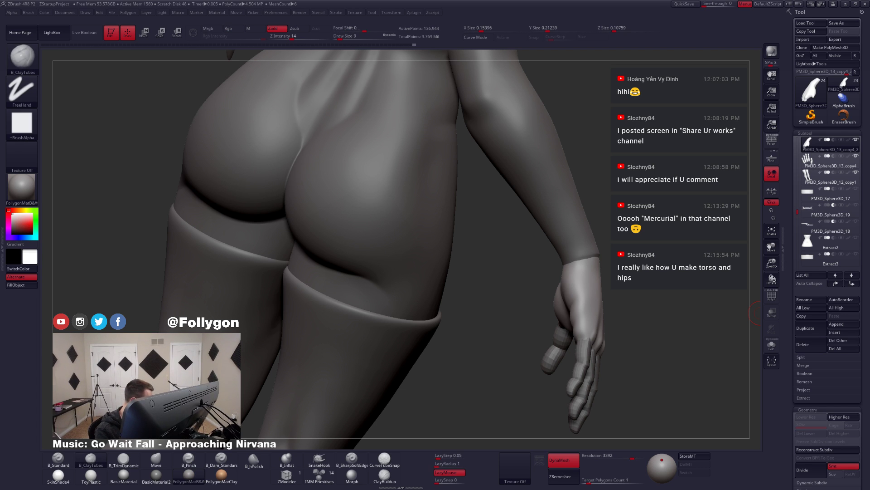
pyautogui.moveTo(761, 313); pyautogui.dragTo(612, 329)
pyautogui.moveTo(525, 319)
pyautogui.mouseDown()
pyautogui.moveTo(667, 317)
pyautogui.moveTo(639, 318)
pyautogui.mouseUp()
pyautogui.press('shift')
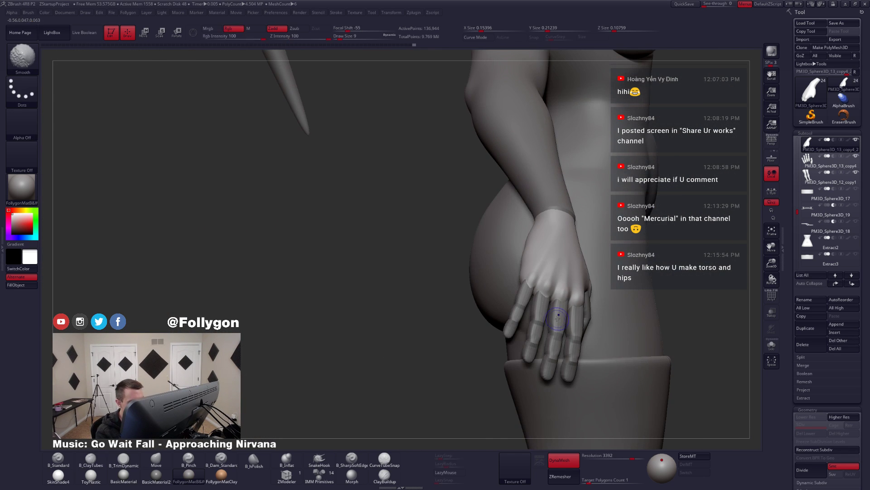
# - Select the finger segments subtool, lasso-mask the thumb and reposition the four fingers on the hand with the Transpose Move tool
pyautogui.keyDown('alt'); pyautogui.click(556, 320); pyautogui.keyUp('alt')
pyautogui.moveTo(556, 320)
pyautogui.keyDown('alt'); pyautogui.mouseDown(button='right')
pyautogui.moveTo(526, 310)
pyautogui.moveTo(474, 331)
pyautogui.mouseUp(button='right'); pyautogui.keyUp('alt')
pyautogui.hotkey('alt', 's')
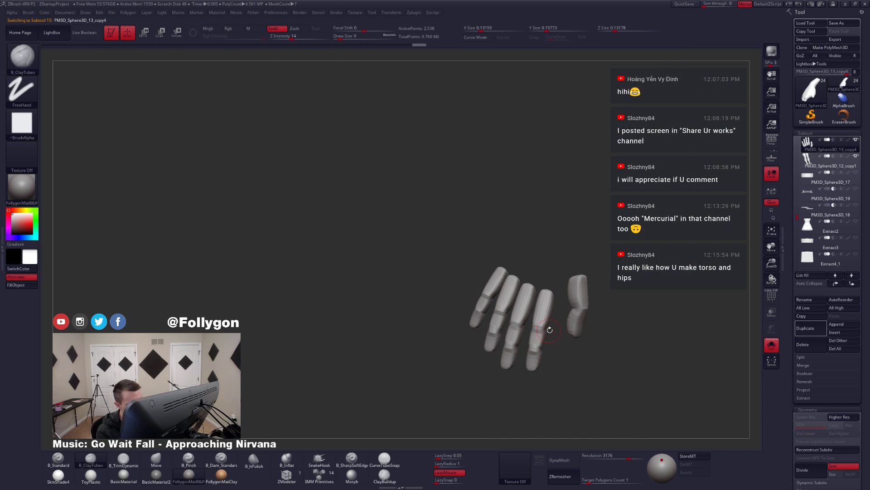
pyautogui.moveTo(549, 328); pyautogui.dragTo(554, 324, button='right')
pyautogui.moveTo(563, 327)
pyautogui.keyDown('ctrl'); pyautogui.mouseDown()
pyautogui.moveTo(557, 272)
pyautogui.moveTo(487, 393)
pyautogui.moveTo(540, 384)
pyautogui.mouseUp(); pyautogui.keyUp('ctrl')
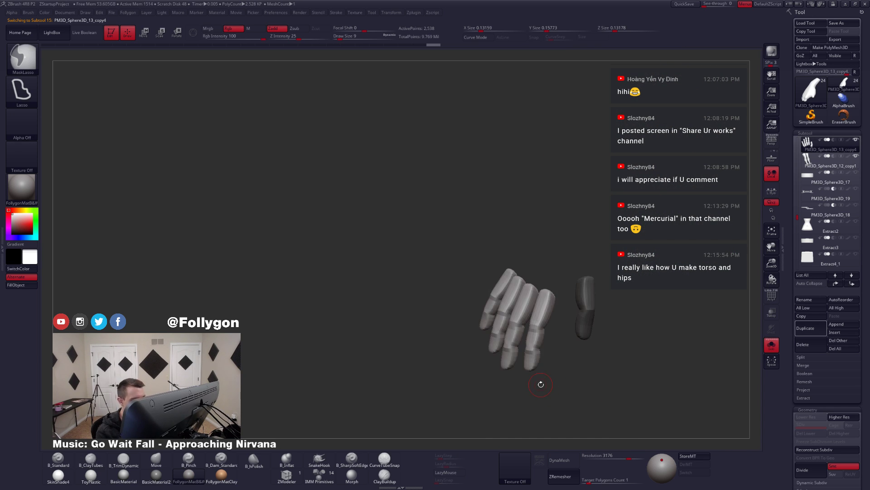
pyautogui.hotkey('alt', 's')
pyautogui.moveTo(476, 319); pyautogui.dragTo(514, 311, button='right')
pyautogui.press('w')
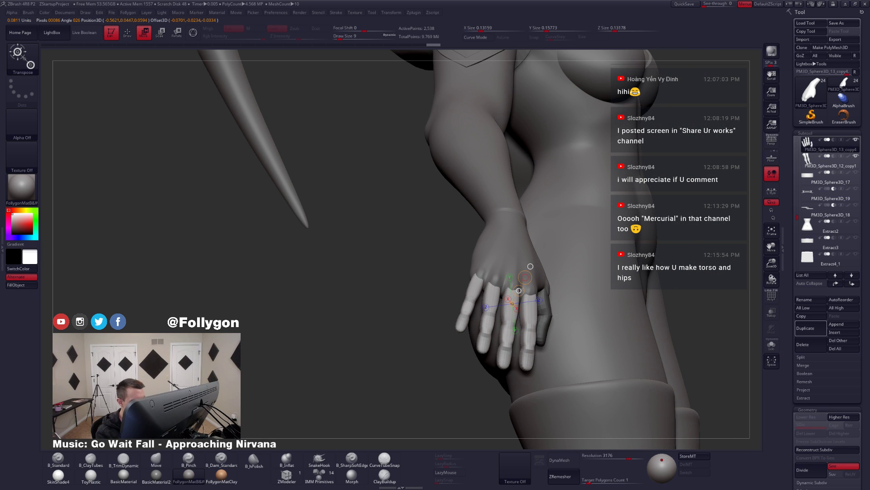
pyautogui.press('q')
pyautogui.moveTo(538, 336)
pyautogui.mouseDown(button='right')
pyautogui.moveTo(576, 312)
pyautogui.moveTo(555, 349)
pyautogui.moveTo(519, 329)
pyautogui.moveTo(550, 319)
pyautogui.moveTo(468, 355)
pyautogui.mouseUp(button='right')
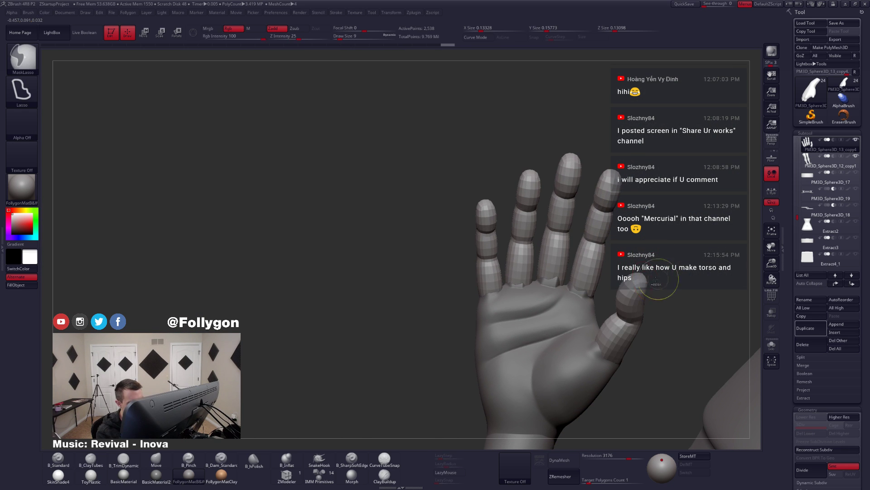
# - Select the palm subtool and smooth the finger bases on the palm side, isolating it in Solo mode
pyautogui.keyDown('alt'); pyautogui.click(554, 319); pyautogui.keyUp('alt')
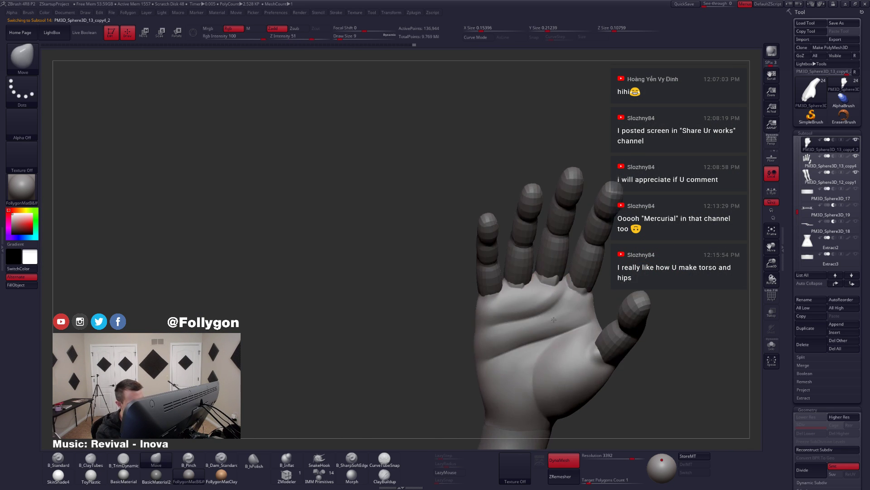
pyautogui.hotkey('shift', 'f')
pyautogui.moveTo(553, 320); pyautogui.dragTo(540, 283, button='right')
pyautogui.hotkey('shift', 'f')
pyautogui.keyDown('shift'); pyautogui.moveTo(550, 282); pyautogui.dragTo(582, 305); pyautogui.keyUp('shift')
pyautogui.hotkey('alt', 's')
pyautogui.moveTo(582, 306); pyautogui.dragTo(578, 303, button='right')
pyautogui.keyDown('shift'); pyautogui.moveTo(580, 303); pyautogui.dragTo(585, 290); pyautogui.keyUp('shift')
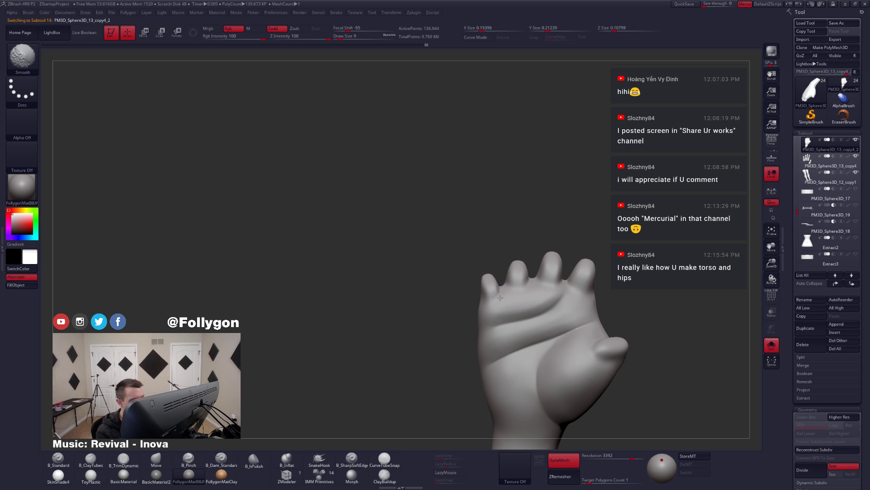
pyautogui.hotkey('alt', 's')
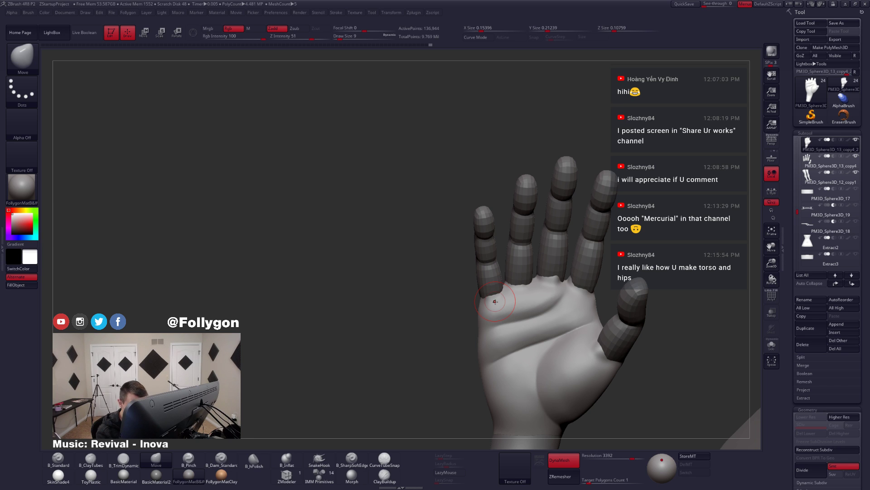
# - Build up the finger bases on the palm side with B_ClayTubes, checking them against the finger segments
pyautogui.hotkey('alt', 's')
pyautogui.press('b')
pyautogui.press('c')
pyautogui.press('t')
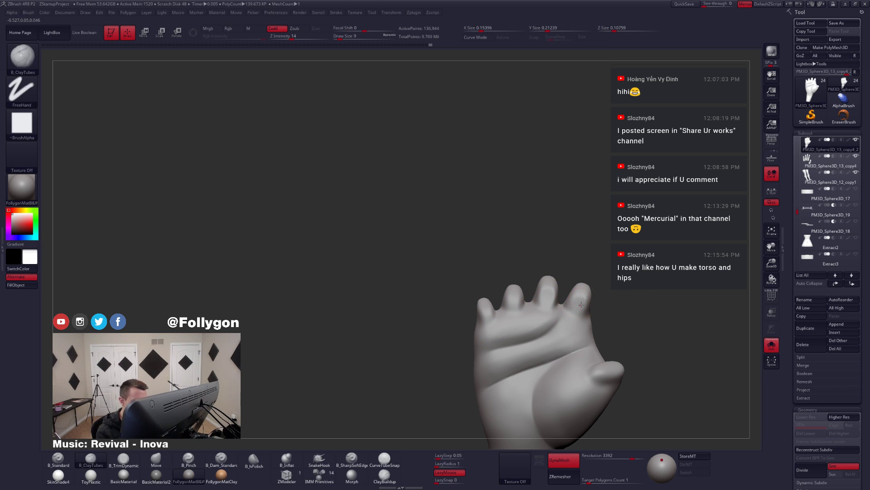
pyautogui.moveTo(581, 304)
pyautogui.mouseDown()
pyautogui.moveTo(550, 308)
pyautogui.moveTo(552, 321)
pyautogui.mouseUp()
pyautogui.hotkey('alt', 's')
pyautogui.press('space')
pyautogui.moveTo(535, 301)
pyautogui.mouseDown(button='right')
pyautogui.moveTo(566, 298)
pyautogui.moveTo(544, 317)
pyautogui.moveTo(517, 319)
pyautogui.moveTo(436, 432)
pyautogui.mouseUp(button='right')
# - Sharpen the palm creases and the little-finger base with B_Pinch at draw sizes 7 and 6
pyautogui.hotkey('alt', 's')
pyautogui.press('5')
pyautogui.press('l')
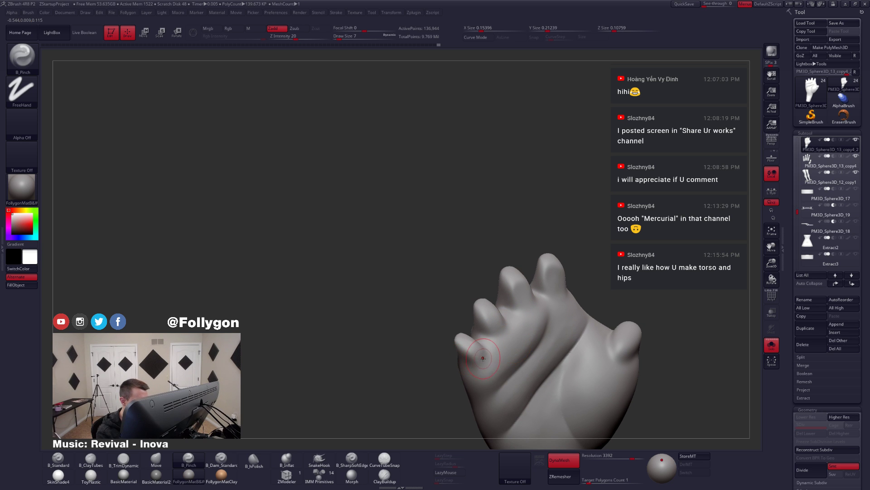
pyautogui.press('space')
pyautogui.moveTo(460, 395); pyautogui.dragTo(457, 394)
pyautogui.moveTo(458, 394); pyautogui.dragTo(486, 367, button='right')
pyautogui.hotkey('alt', 's')
pyautogui.hotkey('alt', 's')
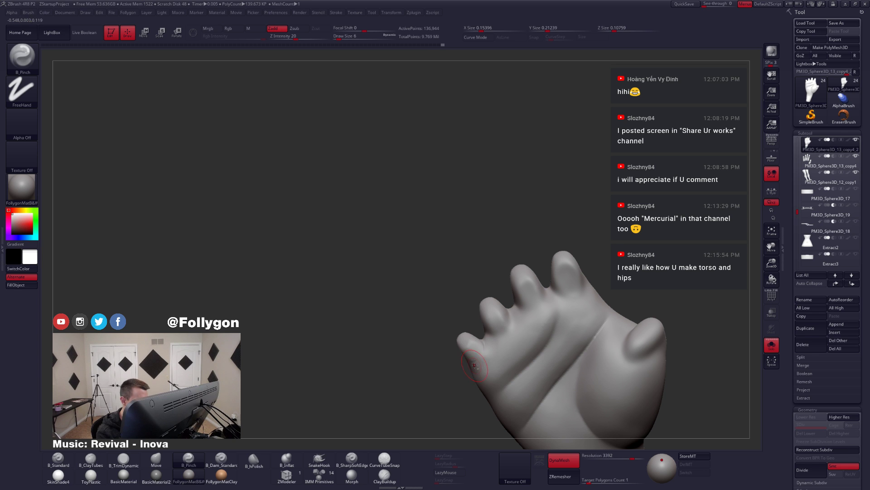
pyautogui.moveTo(474, 365); pyautogui.dragTo(485, 352, button='right')
pyautogui.hotkey('alt', 's')
pyautogui.hotkey('alt', 's')
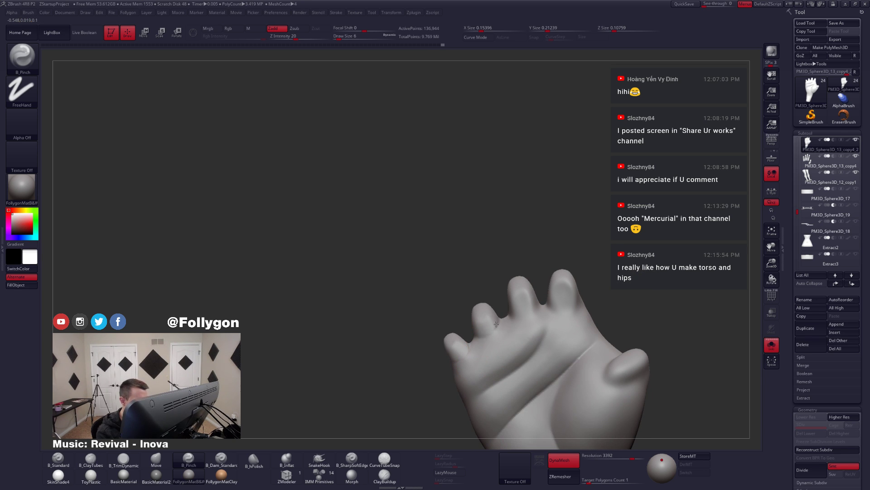
# - Pinch the creases where the ring, middle and index fingers meet the palm, using B_Pinch at draw size 6
pyautogui.hotkey('alt', 's')
pyautogui.moveTo(497, 324); pyautogui.dragTo(508, 333, button='right')
pyautogui.hotkey('alt', 's')
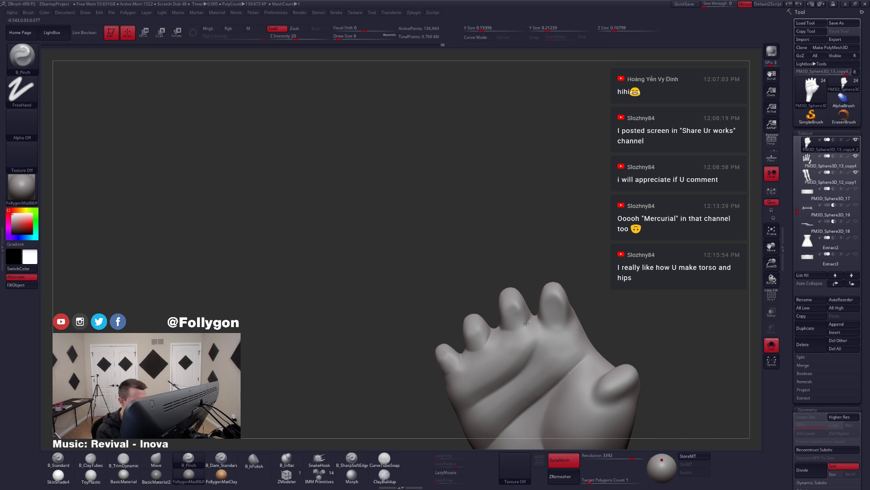
pyautogui.hotkey('alt', 's')
pyautogui.moveTo(523, 325); pyautogui.dragTo(536, 325, button='right')
pyautogui.hotkey('alt', 's')
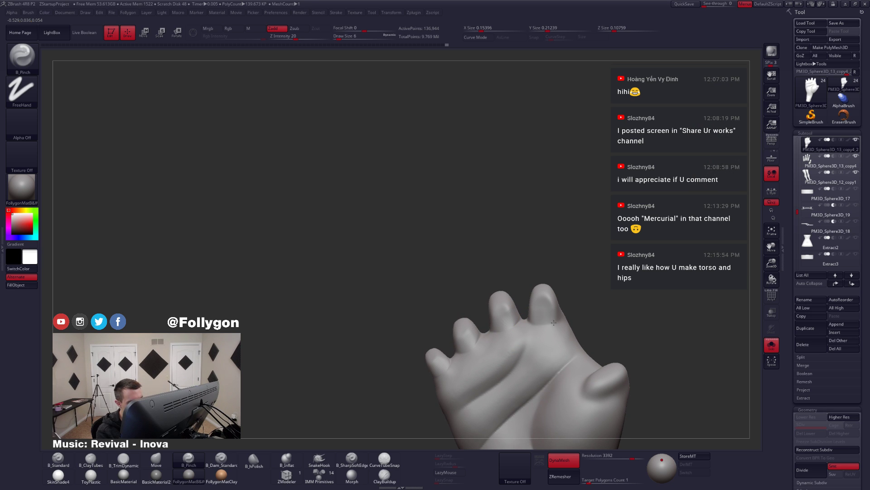
pyautogui.hotkey('alt', 's')
pyautogui.hotkey('alt', 's')
pyautogui.moveTo(529, 323); pyautogui.dragTo(522, 328, button='right')
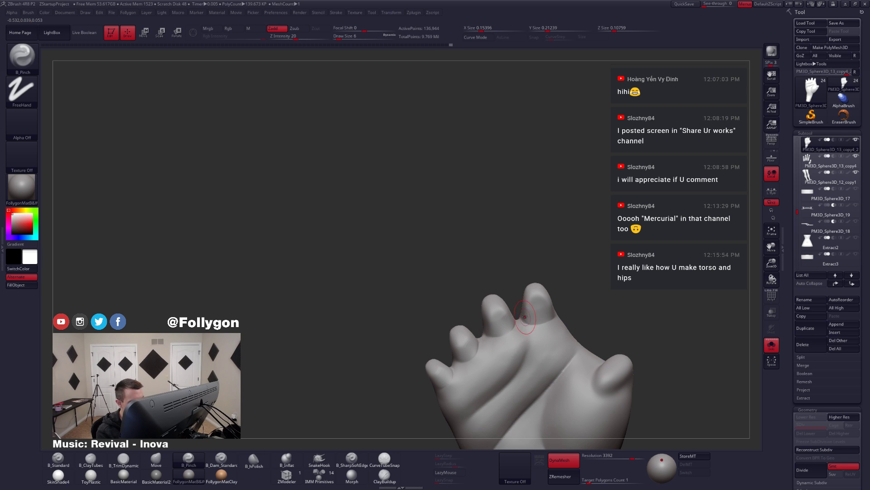
# - Reshape the palm edge between the index and middle fingers with the Move brush to fit the finger segments
pyautogui.press('b')
pyautogui.press('m')
pyautogui.press('v')
pyautogui.hotkey('alt', 's')
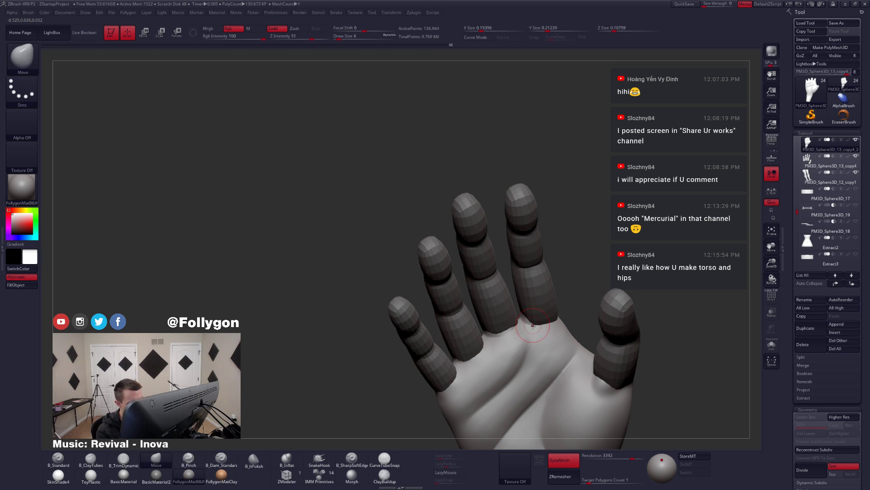
pyautogui.moveTo(529, 307); pyautogui.dragTo(528, 322, button='right')
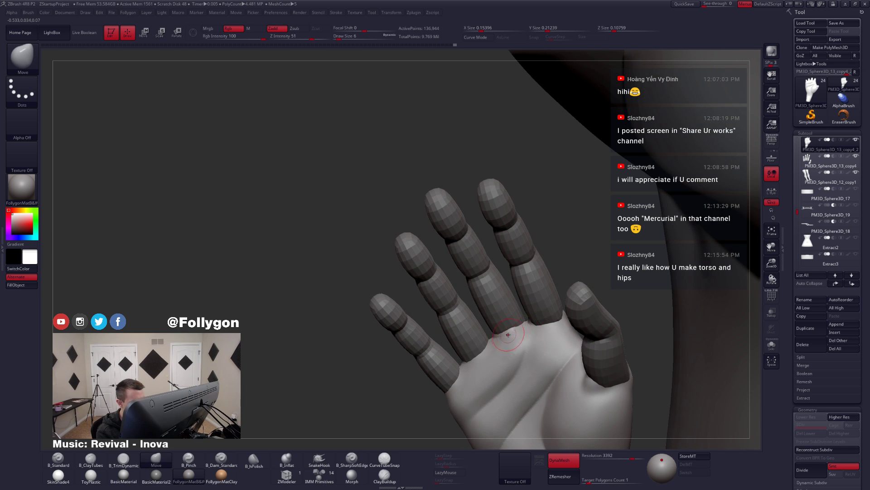
pyautogui.moveTo(512, 330)
pyautogui.mouseDown(button='right')
pyautogui.moveTo(534, 351)
pyautogui.moveTo(551, 327)
pyautogui.moveTo(558, 346)
pyautogui.moveTo(551, 313)
pyautogui.moveTo(545, 335)
pyautogui.mouseUp(button='right')
pyautogui.press('5')
pyautogui.hotkey('alt', 's')
pyautogui.hotkey('alt', 's')
# - Adjust the palm around the thumb base with the Move brush at draw size 11
pyautogui.press('b')
pyautogui.press('m')
pyautogui.press('v')
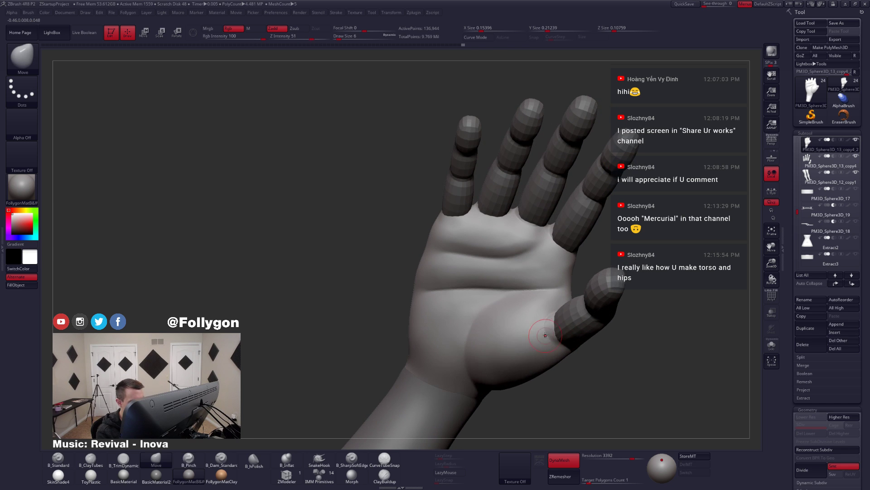
pyautogui.press('space')
pyautogui.moveTo(546, 335); pyautogui.dragTo(548, 336)
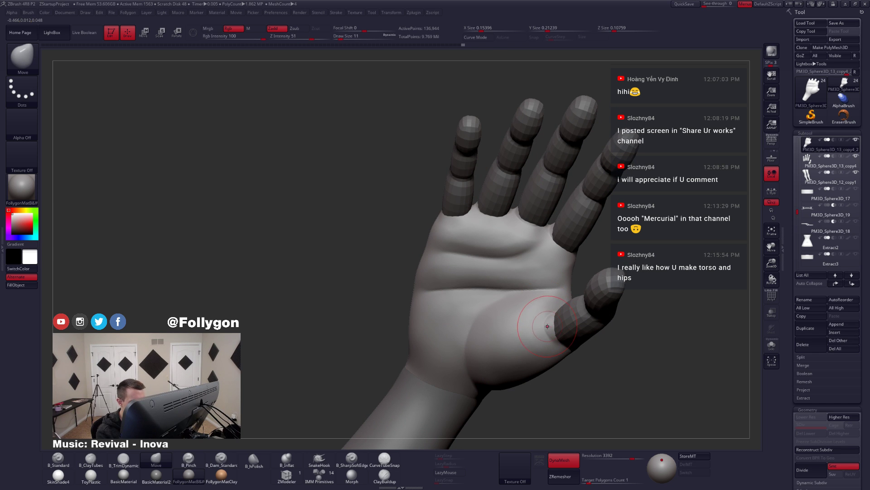
pyautogui.moveTo(547, 324)
pyautogui.mouseDown(button='right')
pyautogui.moveTo(539, 329)
pyautogui.moveTo(555, 320)
pyautogui.moveTo(546, 326)
pyautogui.moveTo(545, 358)
pyautogui.moveTo(585, 342)
pyautogui.mouseUp(button='right')
pyautogui.hotkey('alt', 's')
pyautogui.hotkey('alt', 's')
pyautogui.press('shift')
# - Flatten the thumb stub with B_TrimDynamic at draw size 8 in Solo mode, and show the other subtools again
pyautogui.keyDown('alt'); pyautogui.moveTo(485, 312); pyautogui.dragTo(325, 277, button='right'); pyautogui.keyUp('alt')
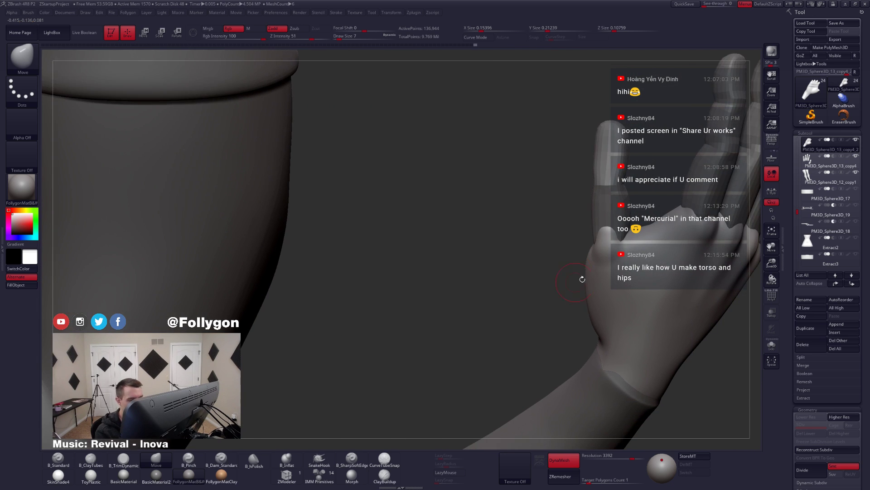
pyautogui.hotkey('alt', 's')
pyautogui.moveTo(582, 278); pyautogui.dragTo(589, 313, button='right')
pyautogui.press('3')
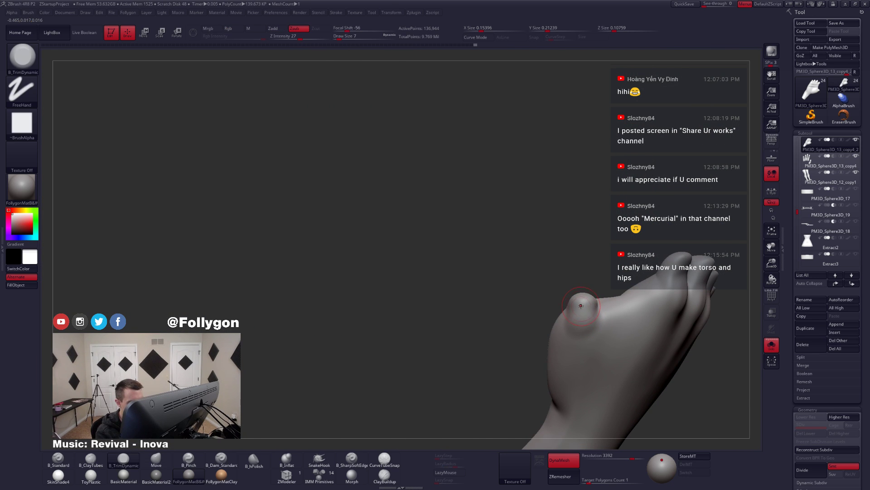
pyautogui.press('space')
pyautogui.moveTo(583, 305); pyautogui.dragTo(584, 304)
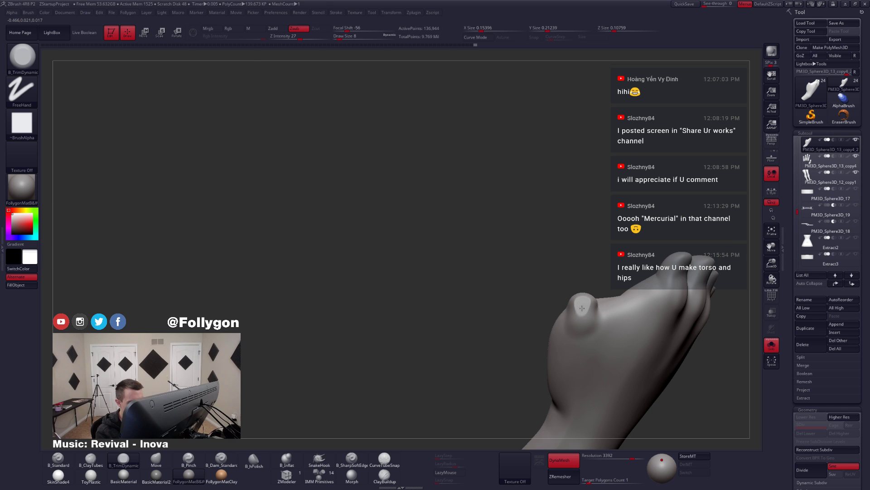
pyautogui.hotkey('alt', 's')
pyautogui.moveTo(582, 303); pyautogui.dragTo(593, 289, button='right')
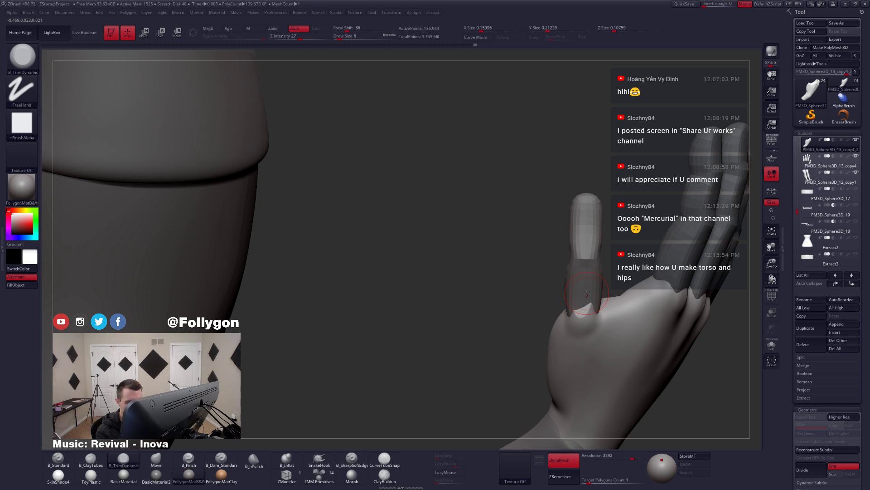
# - Rework the thumb stub with B_ClayTubes at draw size 7 in Solo mode, smooth it, and show the other subtools again
pyautogui.hotkey('alt', 's')
pyautogui.press('space')
pyautogui.moveTo(580, 308); pyautogui.dragTo(579, 308)
pyautogui.press('2')
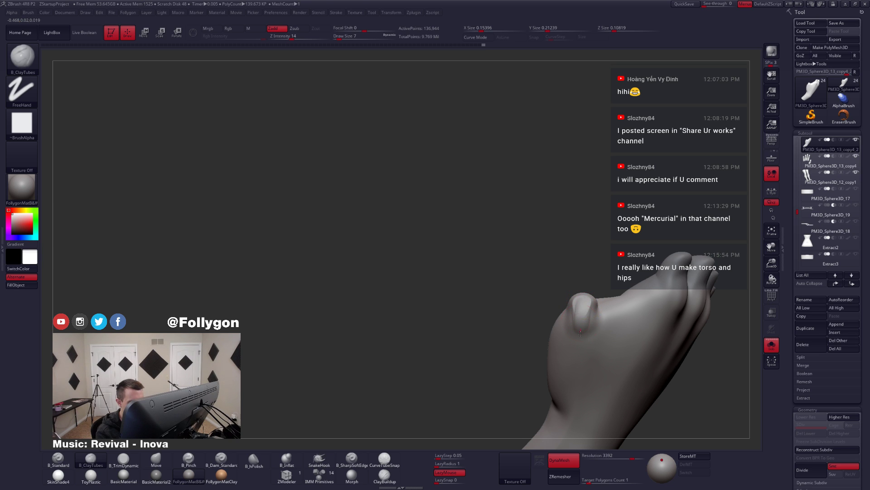
pyautogui.press('shift')
pyautogui.keyDown('shift'); pyautogui.moveTo(580, 319); pyautogui.dragTo(583, 309); pyautogui.keyUp('shift')
pyautogui.press('3')
pyautogui.press('shift')
pyautogui.hotkey('shift', 's')
pyautogui.press('space')
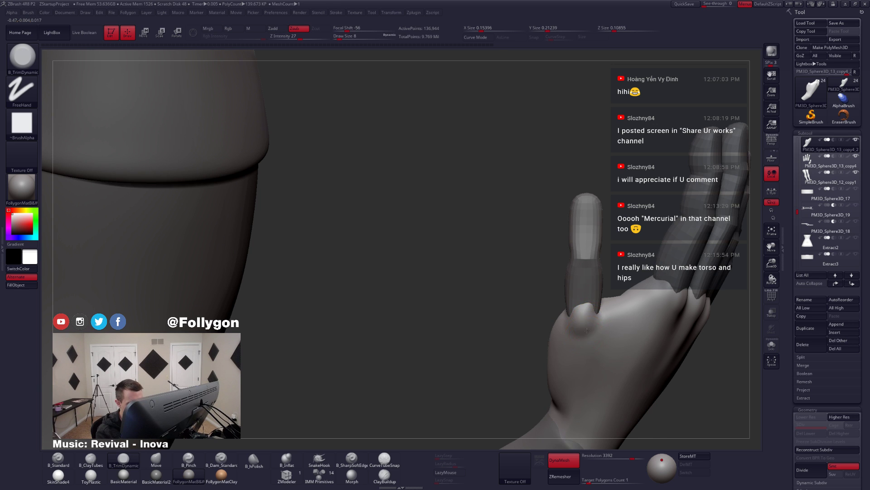
# - Flatten and smooth the thumb stub where it meets the thumb segment, using B_TrimDynamic and Smooth at draw size 9
pyautogui.moveTo(582, 313)
pyautogui.mouseDown(button='right')
pyautogui.moveTo(574, 289)
pyautogui.moveTo(590, 333)
pyautogui.moveTo(580, 313)
pyautogui.mouseUp(button='right')
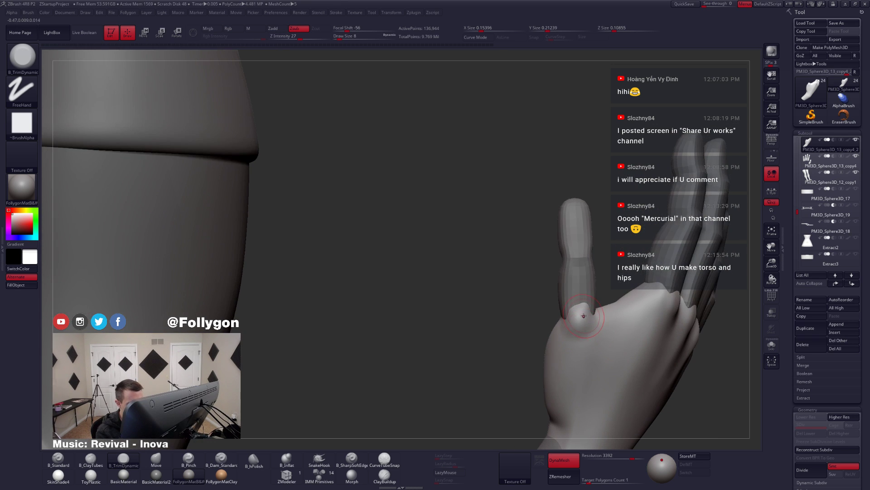
pyautogui.hotkey('shift', 's')
pyautogui.hotkey('shift', 's')
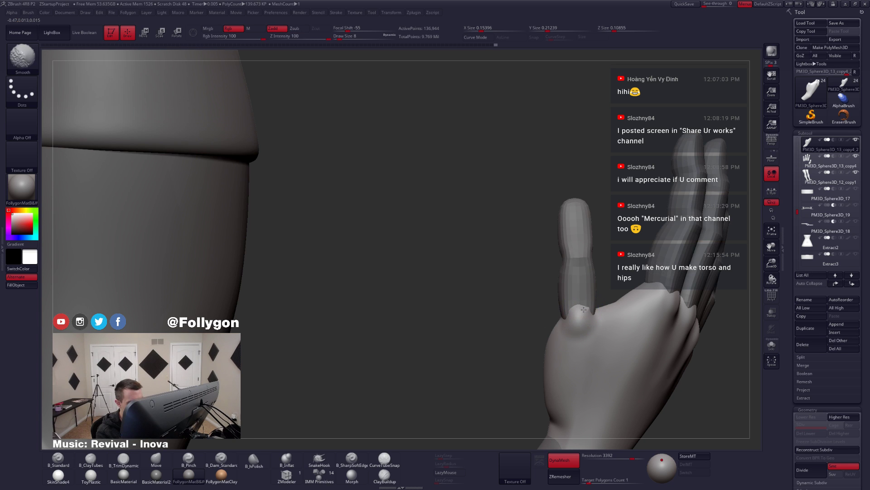
pyautogui.moveTo(583, 323)
pyautogui.keyDown('ctrl'); pyautogui.mouseDown(button='right')
pyautogui.moveTo(583, 306)
pyautogui.moveTo(597, 313)
pyautogui.moveTo(592, 321)
pyautogui.mouseUp(button='right'); pyautogui.keyUp('ctrl')
pyautogui.press('space')
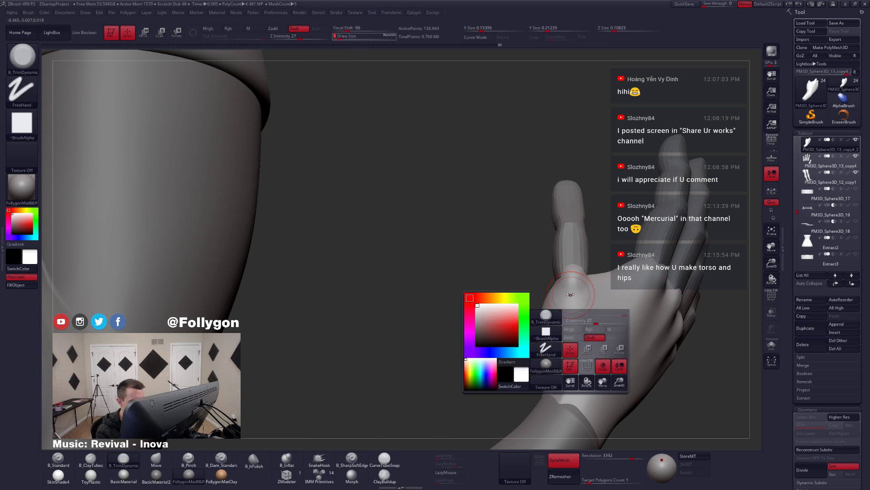
pyautogui.moveTo(571, 313); pyautogui.dragTo(573, 313)
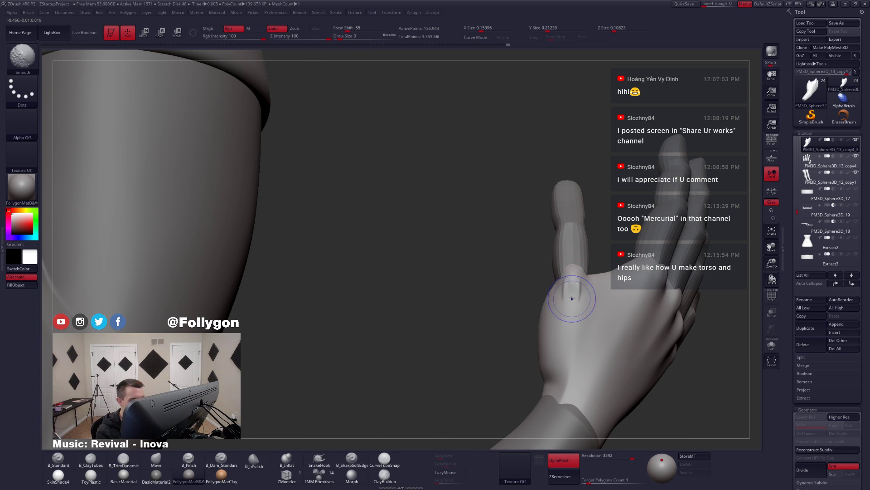
# - Pinch and smooth the crease around the thumb base with B_Pinch at draw size 5 in Solo mode
pyautogui.moveTo(572, 291)
pyautogui.mouseDown(button='right')
pyautogui.moveTo(586, 293)
pyautogui.moveTo(568, 275)
pyautogui.mouseUp(button='right')
pyautogui.press('5')
pyautogui.press('space')
pyautogui.moveTo(572, 278); pyautogui.dragTo(569, 276)
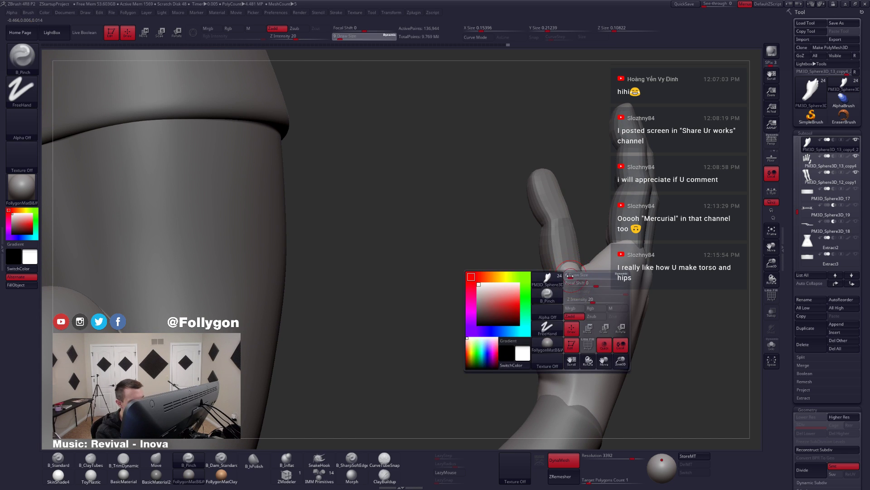
pyautogui.hotkey('shift', 's')
pyautogui.moveTo(569, 273)
pyautogui.mouseDown(button='right')
pyautogui.moveTo(568, 290)
pyautogui.moveTo(569, 273)
pyautogui.mouseUp(button='right')
pyautogui.press('space')
pyautogui.moveTo(570, 273); pyautogui.dragTo(570, 273)
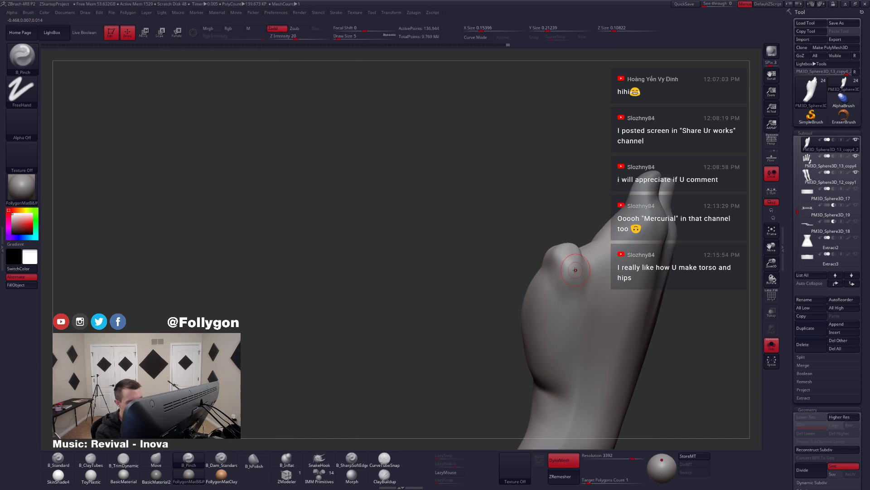
pyautogui.moveTo(571, 273); pyautogui.dragTo(558, 270, button='right')
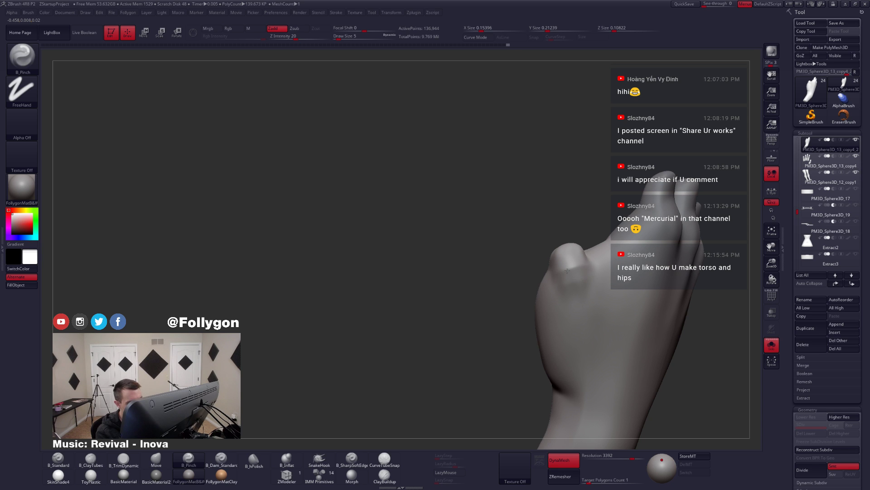
pyautogui.press('shift')
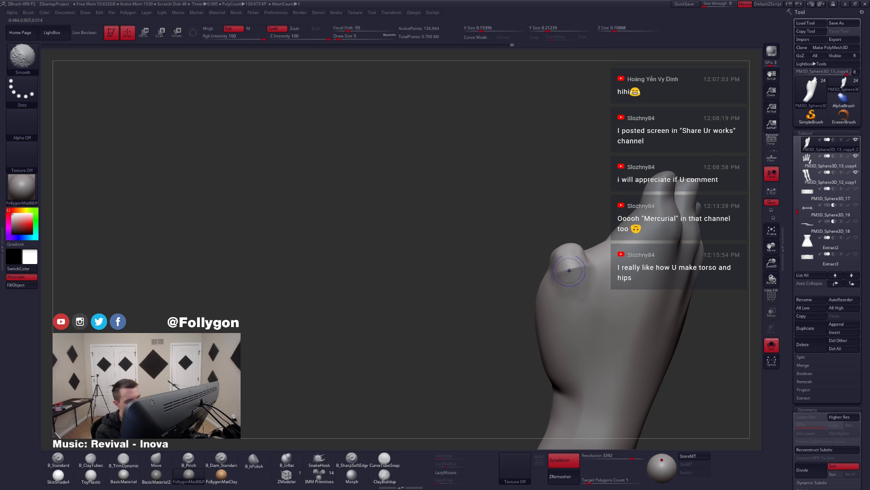
# - Sharpen the index knuckle edge on the back of the hand with B_Pinch at draw size 5
pyautogui.hotkey('shift', 's')
pyautogui.moveTo(607, 281); pyautogui.dragTo(585, 272, button='right')
pyautogui.hotkey('shift', 's')
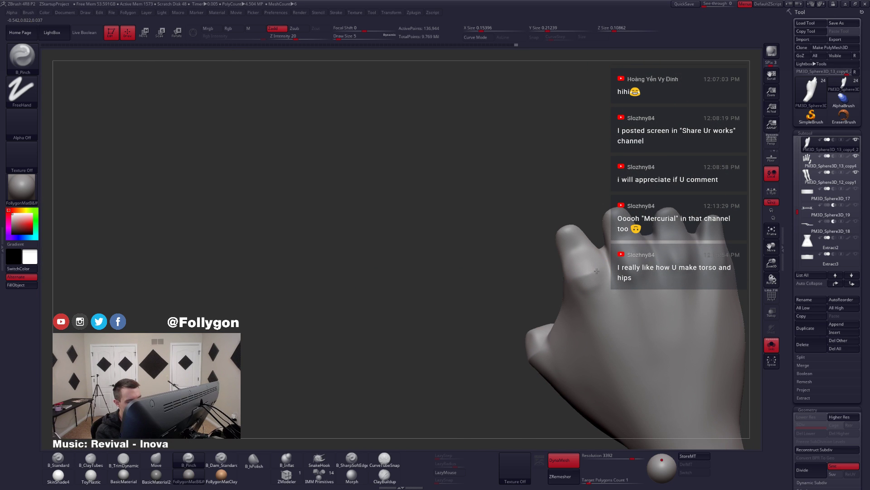
pyautogui.moveTo(581, 278); pyautogui.dragTo(590, 279)
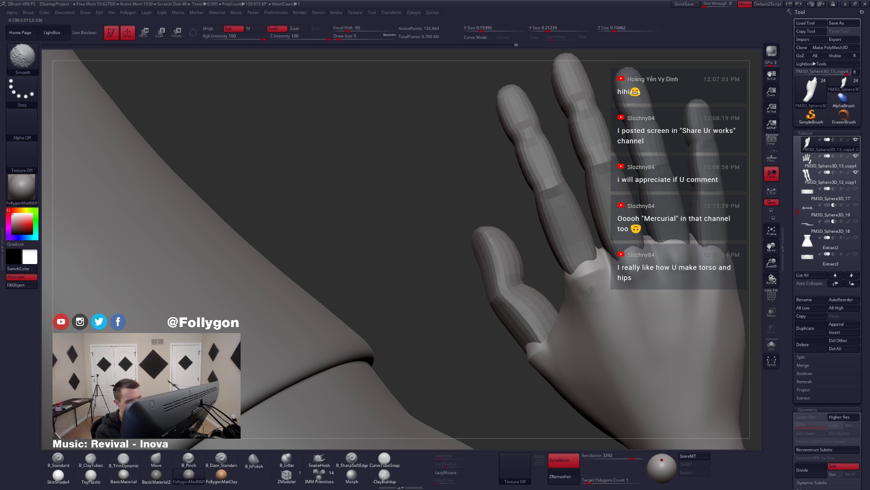
pyautogui.moveTo(608, 288)
pyautogui.mouseDown(button='right')
pyautogui.moveTo(585, 285)
pyautogui.moveTo(612, 286)
pyautogui.moveTo(595, 294)
pyautogui.moveTo(591, 265)
pyautogui.mouseUp(button='right')
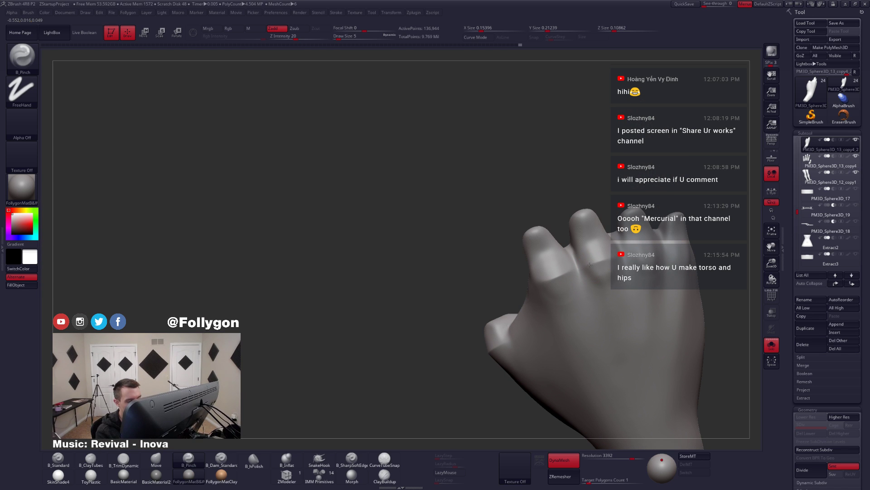
# - Pinch and smooth the middle and ring knuckle edges on the back of the hand, checking the fit against the finger segments
pyautogui.press('shift')
pyautogui.moveTo(603, 277); pyautogui.dragTo(606, 264, button='right')
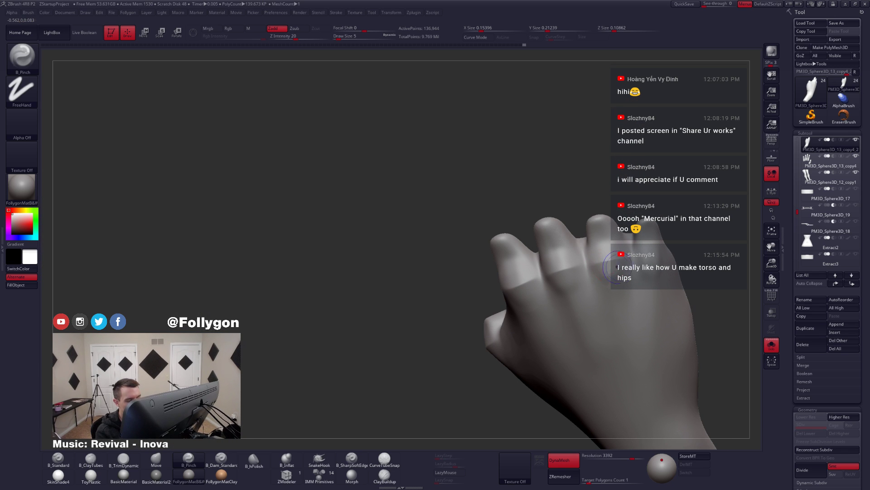
pyautogui.keyDown('shift'); pyautogui.moveTo(599, 265); pyautogui.dragTo(595, 273); pyautogui.keyUp('shift')
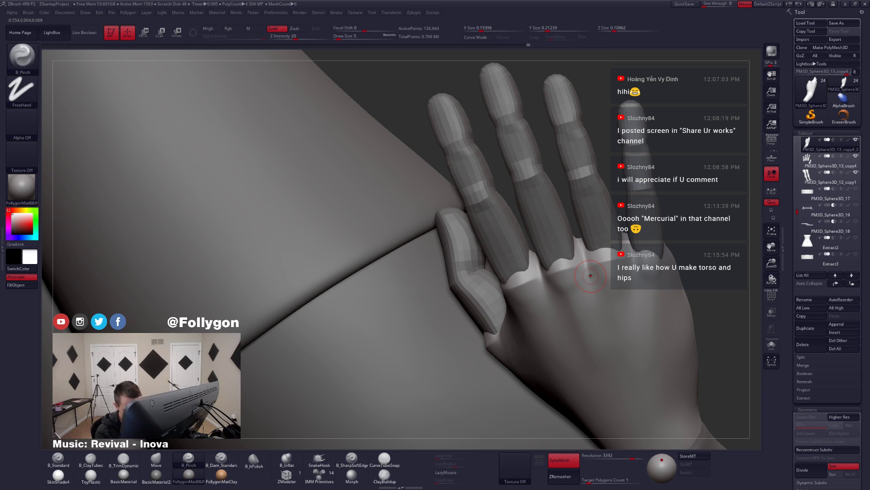
pyautogui.moveTo(590, 276); pyautogui.dragTo(644, 252, button='right')
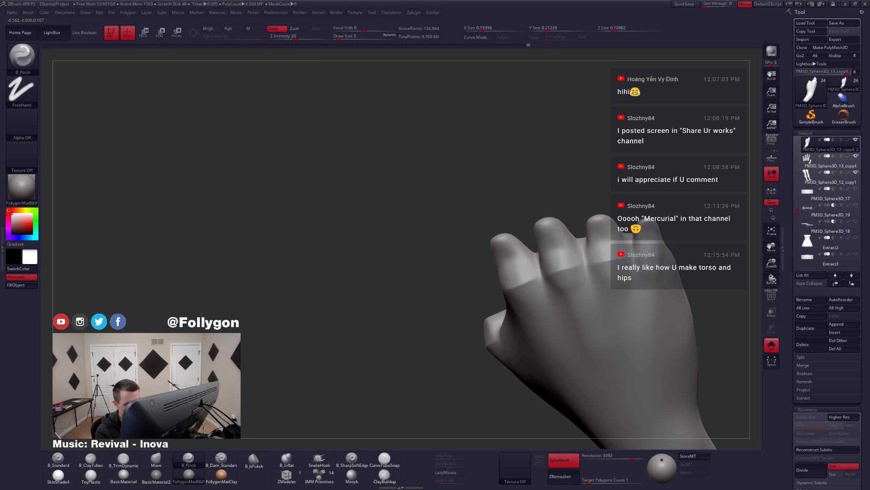
pyautogui.press('shift')
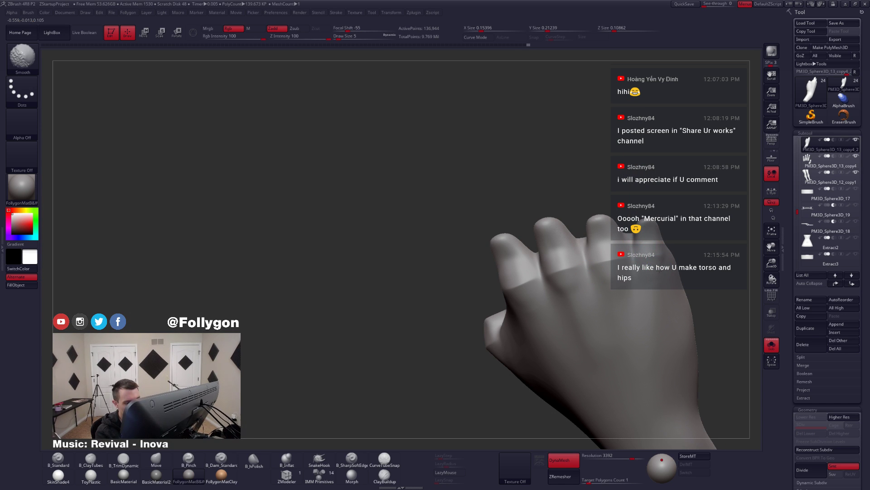
pyautogui.moveTo(650, 244); pyautogui.dragTo(567, 275, button='right')
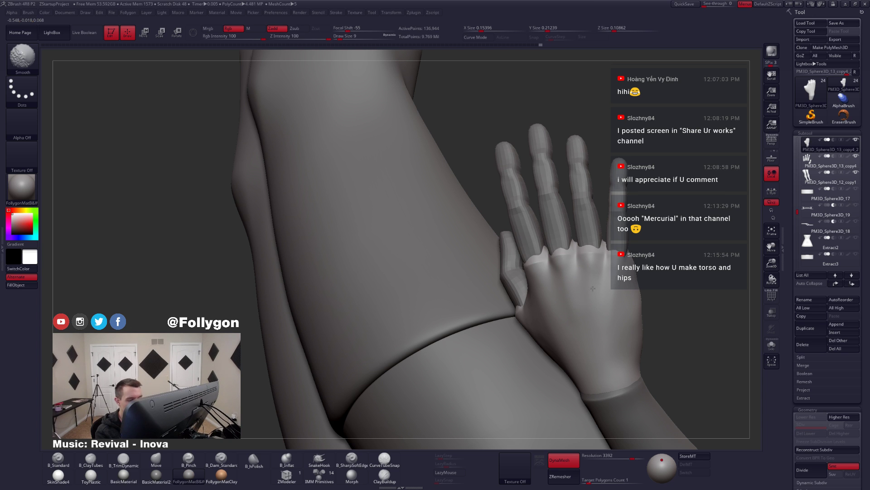
# - Reshape the palm edge below the middle and index finger segments with the Move brush at draw size 7
pyautogui.moveTo(609, 292)
pyautogui.mouseDown(button='right')
pyautogui.moveTo(562, 288)
pyautogui.moveTo(612, 291)
pyautogui.moveTo(581, 287)
pyautogui.moveTo(549, 296)
pyautogui.moveTo(550, 305)
pyautogui.moveTo(560, 285)
pyautogui.moveTo(557, 309)
pyautogui.moveTo(572, 296)
pyautogui.mouseUp(button='right')
pyautogui.press('space')
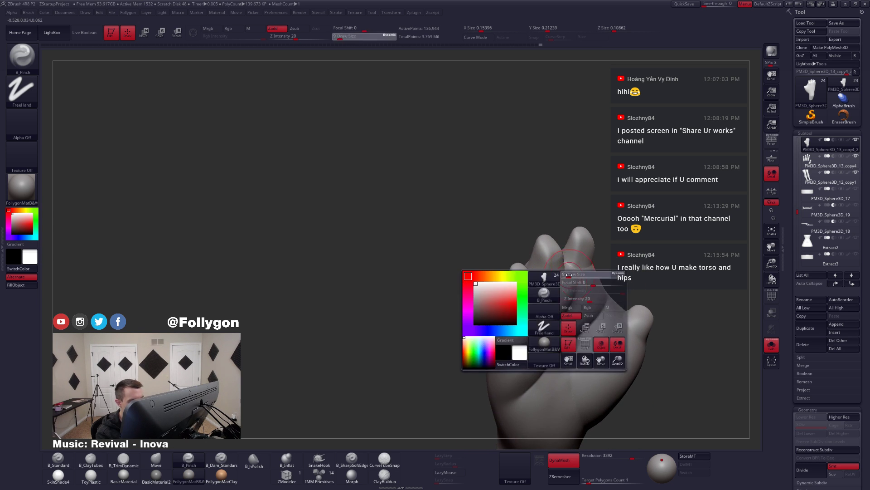
pyautogui.moveTo(572, 295); pyautogui.dragTo(569, 295)
pyautogui.press('2')
pyautogui.moveTo(571, 294); pyautogui.dragTo(577, 274, button='right')
pyautogui.press('space')
pyautogui.moveTo(577, 273); pyautogui.dragTo(579, 273)
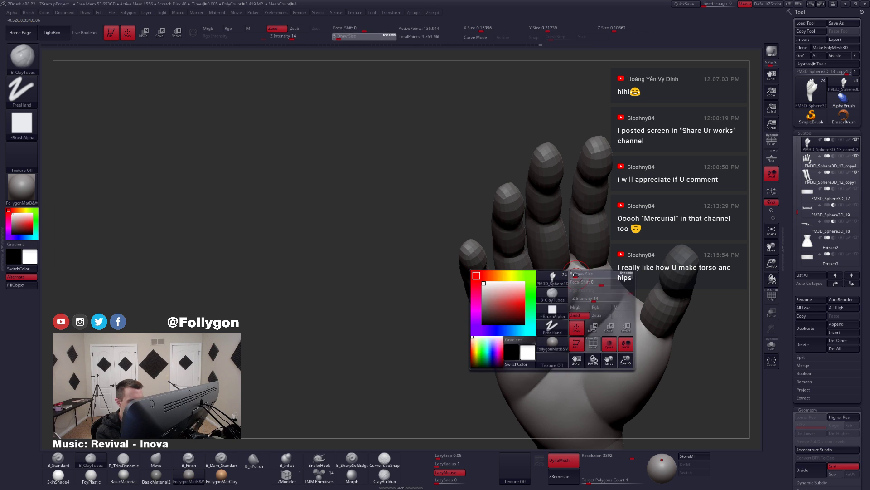
pyautogui.moveTo(579, 274); pyautogui.dragTo(577, 274, button='right')
pyautogui.press('4')
pyautogui.moveTo(578, 272); pyautogui.dragTo(580, 267)
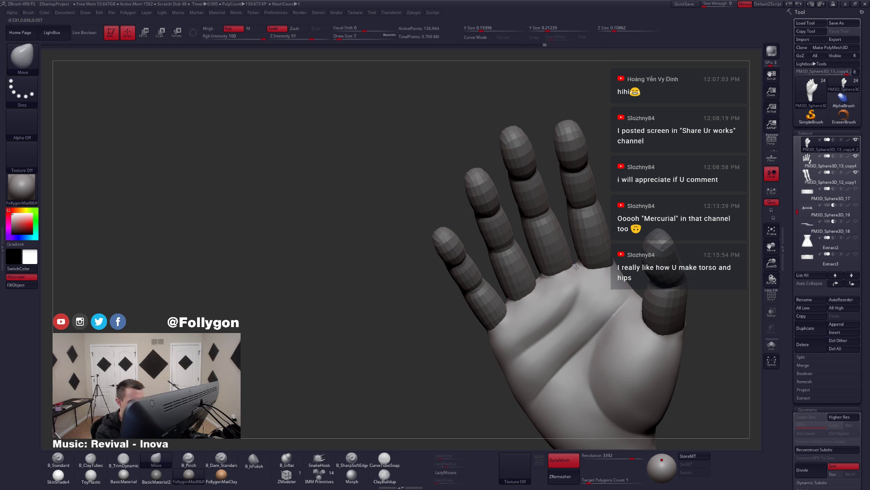
pyautogui.moveTo(543, 287); pyautogui.dragTo(541, 283, button='right')
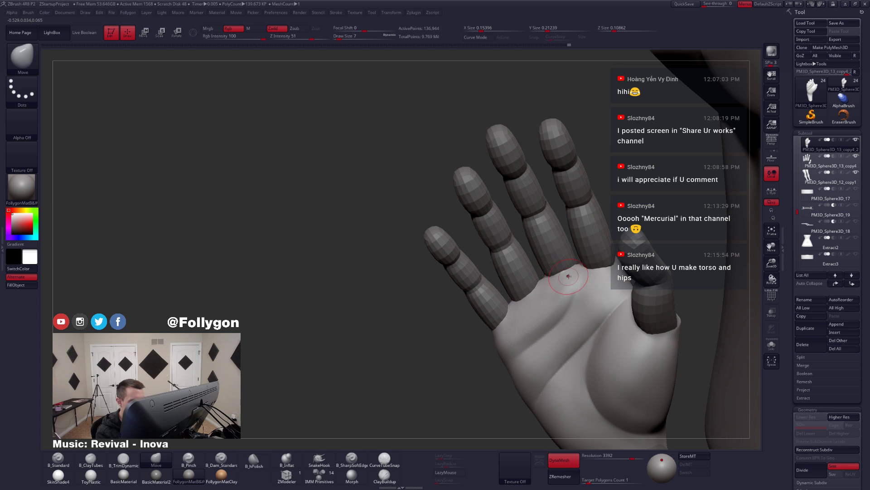
pyautogui.moveTo(569, 276)
pyautogui.mouseDown(button='right')
pyautogui.moveTo(587, 273)
pyautogui.moveTo(587, 263)
pyautogui.moveTo(607, 267)
pyautogui.moveTo(591, 271)
pyautogui.mouseUp(button='right')
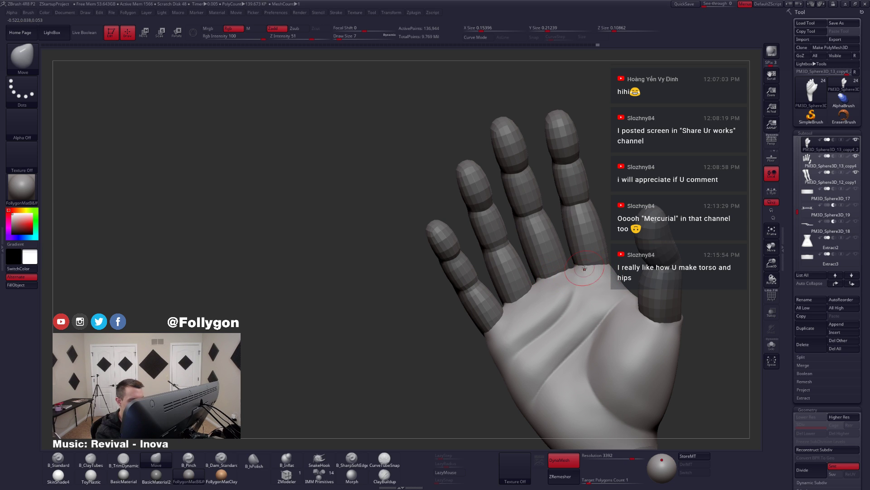
# - Isolate the finger segments together with the palm and forearm subtools, and make the finger segments the active subtool
pyautogui.keyDown('ctrl'); pyautogui.moveTo(568, 303); pyautogui.dragTo(627, 244, button='right'); pyautogui.keyUp('ctrl')
pyautogui.hotkey('shift', 'f')
pyautogui.hotkey('shift', 'f')
pyautogui.keyDown('alt'); pyautogui.click(589, 287); pyautogui.keyUp('alt')
pyautogui.click(855, 140)
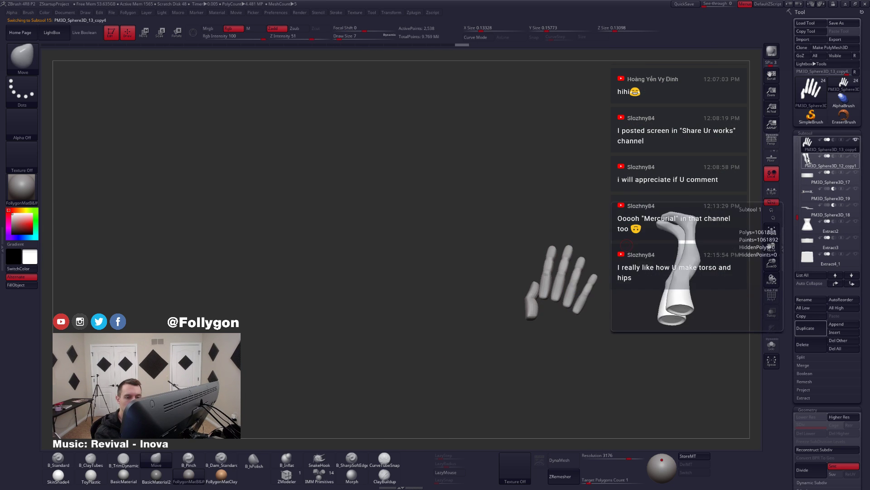
pyautogui.moveTo(798, 217); pyautogui.dragTo(798, 198)
pyautogui.click(856, 172)
pyautogui.click(856, 156)
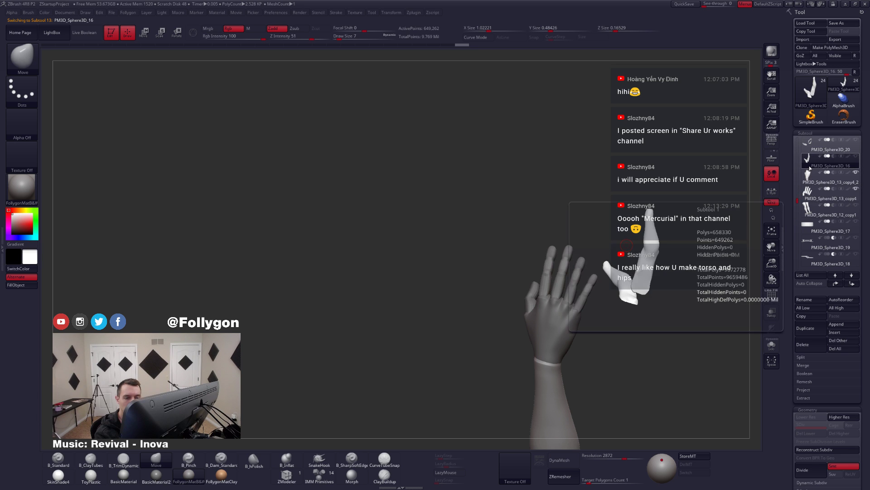
pyautogui.click(802, 188)
# - Subdivide the finger segments up to subdivision level 4
pyautogui.moveTo(512, 313)
pyautogui.mouseDown(button='right')
pyautogui.moveTo(635, 307)
pyautogui.moveTo(591, 298)
pyautogui.moveTo(560, 324)
pyautogui.moveTo(575, 321)
pyautogui.moveTo(563, 293)
pyautogui.moveTo(581, 307)
pyautogui.mouseUp(button='right')
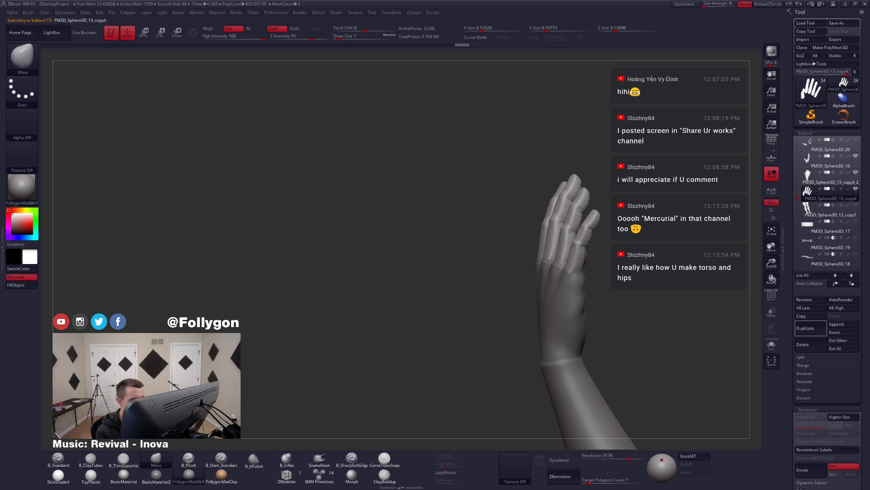
pyautogui.hotkey('ctrl', 'd')
pyautogui.hotkey('ctrl', 'd')
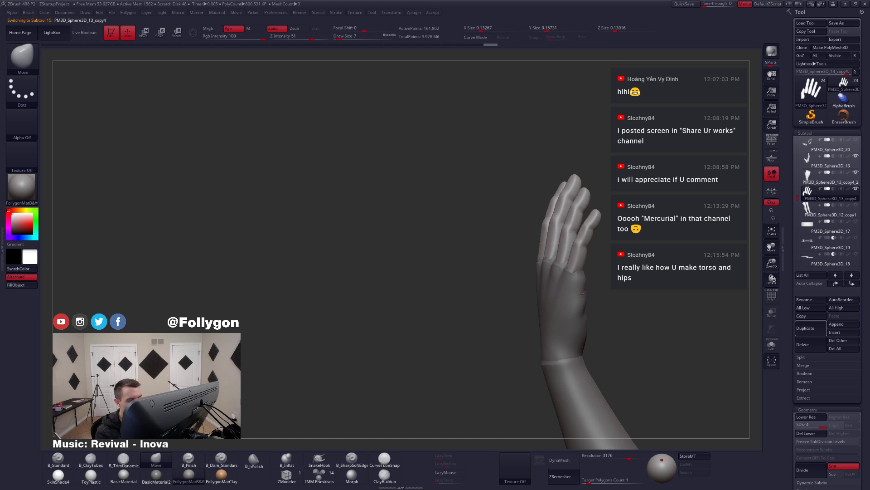
# - Adjust and smooth the little finger near the knuckle with the Move brush at draw size 16
pyautogui.moveTo(573, 277)
pyautogui.mouseDown(button='right')
pyautogui.moveTo(609, 280)
pyautogui.moveTo(573, 295)
pyautogui.mouseUp(button='right')
pyautogui.press('s')
pyautogui.moveTo(574, 294); pyautogui.dragTo(578, 295)
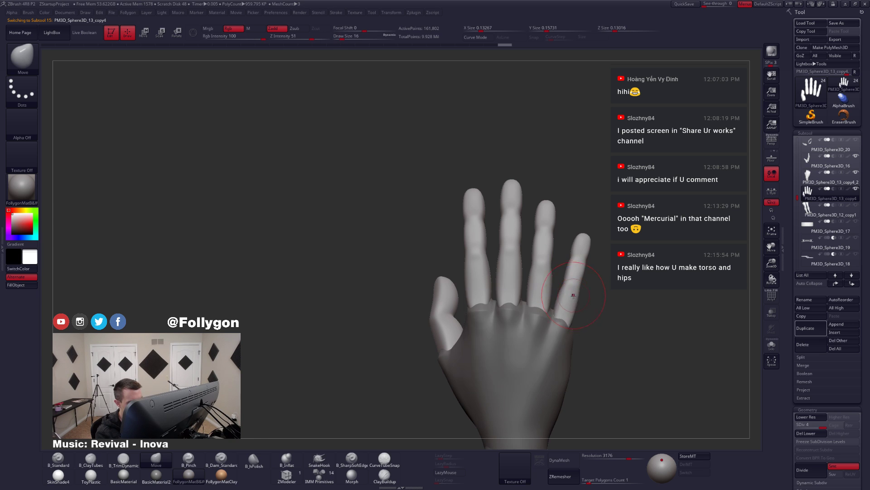
pyautogui.moveTo(585, 301); pyautogui.dragTo(580, 320, button='right')
pyautogui.keyDown('shift'); pyautogui.moveTo(572, 303); pyautogui.dragTo(576, 311); pyautogui.keyUp('shift')
# - Pinch the joints on the back of the fingers with B_Pinch at draw size 7
pyautogui.moveTo(575, 311); pyautogui.dragTo(569, 284, button='right')
pyautogui.press('5')
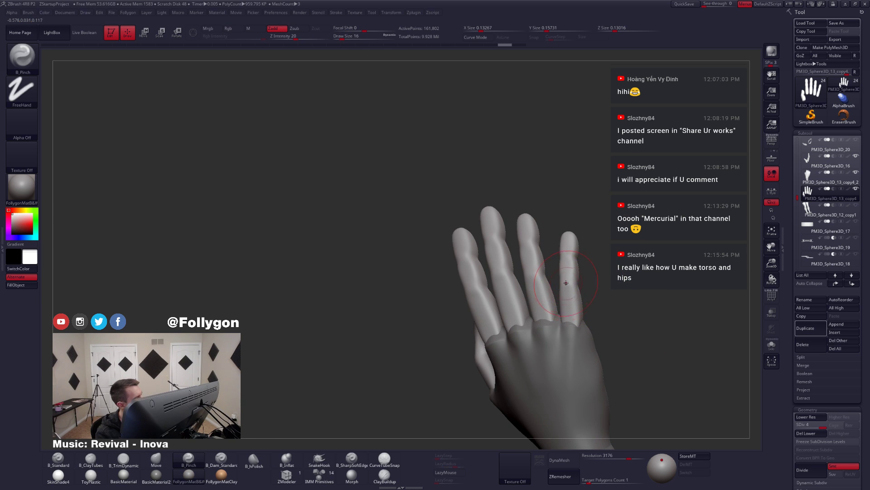
pyautogui.press('space')
pyautogui.moveTo(572, 283); pyautogui.dragTo(569, 283)
pyautogui.moveTo(563, 283)
pyautogui.mouseDown(button='right')
pyautogui.moveTo(574, 281)
pyautogui.moveTo(560, 278)
pyautogui.mouseUp(button='right')
pyautogui.moveTo(560, 278)
pyautogui.keyDown('alt'); pyautogui.mouseDown(button='right')
pyautogui.moveTo(570, 295)
pyautogui.moveTo(548, 280)
pyautogui.moveTo(548, 293)
pyautogui.moveTo(556, 285)
pyautogui.mouseUp(button='right'); pyautogui.keyUp('alt')
pyautogui.moveTo(557, 285); pyautogui.dragTo(556, 285, button='right')
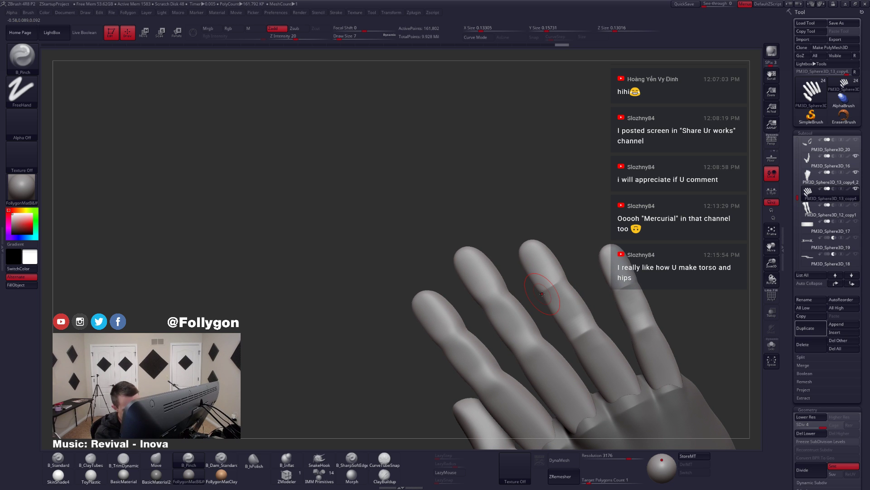
# - Sharpen the remaining upper finger joints and the thumb joint with B_Pinch, using draw size 7 on the thumb
pyautogui.moveTo(542, 294); pyautogui.dragTo(559, 277, button='right')
pyautogui.press('space')
pyautogui.moveTo(559, 277); pyautogui.dragTo(562, 273)
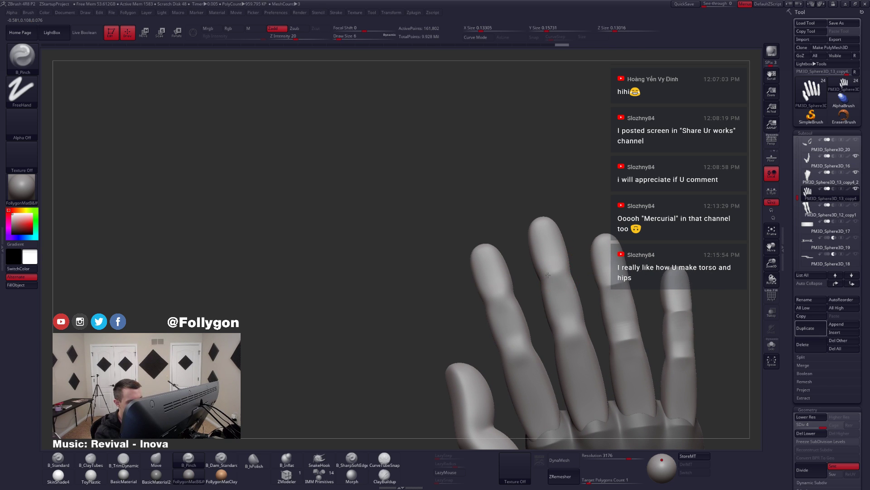
pyautogui.moveTo(570, 305)
pyautogui.mouseDown(button='right')
pyautogui.moveTo(541, 316)
pyautogui.moveTo(539, 279)
pyautogui.moveTo(524, 249)
pyautogui.moveTo(560, 270)
pyautogui.moveTo(525, 288)
pyautogui.moveTo(590, 280)
pyautogui.moveTo(568, 300)
pyautogui.mouseUp(button='right')
pyautogui.press('space')
pyautogui.click(568, 301)
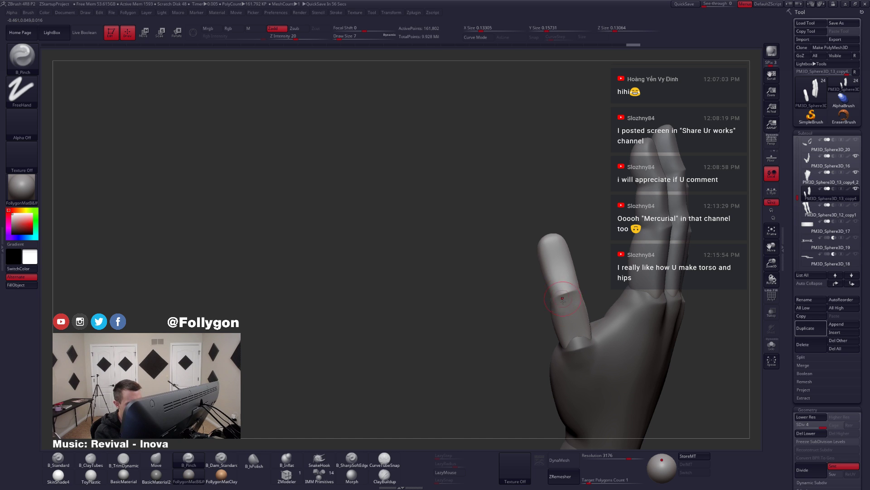
# - Pinch the joint crease on the palm side of the little finger with B_Pinch at draw size 5
pyautogui.moveTo(578, 290); pyautogui.dragTo(554, 276, button='right')
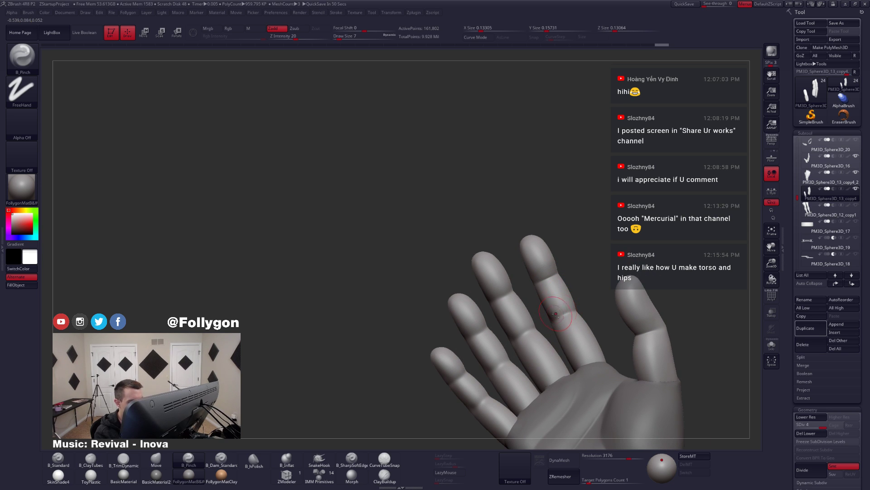
pyautogui.moveTo(562, 316)
pyautogui.mouseDown(button='right')
pyautogui.moveTo(528, 318)
pyautogui.moveTo(550, 331)
pyautogui.moveTo(535, 316)
pyautogui.moveTo(553, 350)
pyautogui.moveTo(550, 336)
pyautogui.moveTo(530, 325)
pyautogui.mouseUp(button='right')
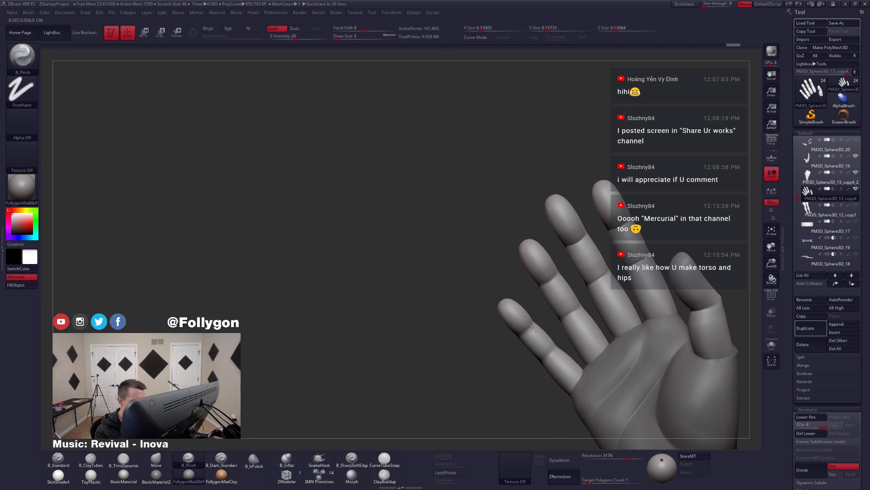
pyautogui.press('space')
pyautogui.moveTo(544, 360); pyautogui.dragTo(553, 346)
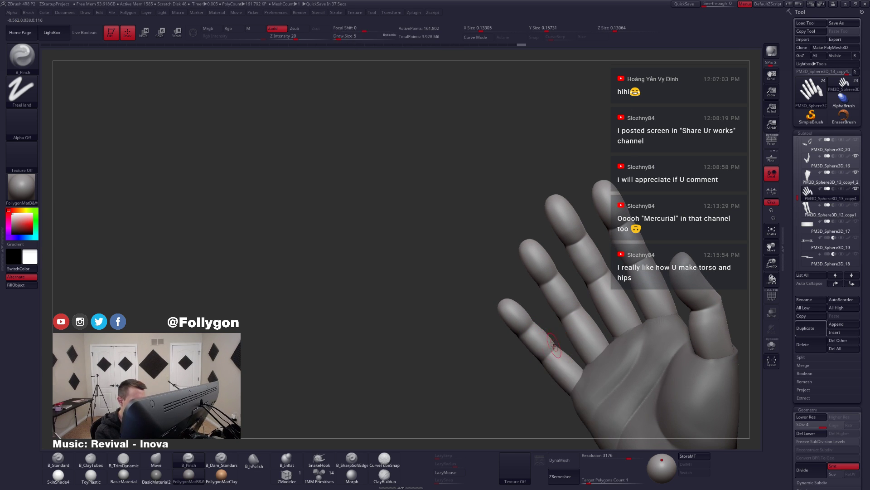
# - Isolate the index finger by its polygroup, lasso-mask along its length and lower the mesh to subdivision level 1
pyautogui.moveTo(540, 359)
pyautogui.mouseDown(button='right')
pyautogui.moveTo(564, 306)
pyautogui.moveTo(616, 334)
pyautogui.moveTo(575, 333)
pyautogui.moveTo(608, 286)
pyautogui.moveTo(604, 343)
pyautogui.moveTo(633, 296)
pyautogui.moveTo(608, 288)
pyautogui.moveTo(577, 327)
pyautogui.moveTo(592, 286)
pyautogui.moveTo(568, 276)
pyautogui.mouseUp(button='right')
pyautogui.hotkey('shift', 'f')
pyautogui.keyDown('ctrl'); pyautogui.keyDown('shift'); pyautogui.click(577, 295); pyautogui.keyUp('shift'); pyautogui.keyUp('ctrl')
pyautogui.hotkey('shift', 'f')
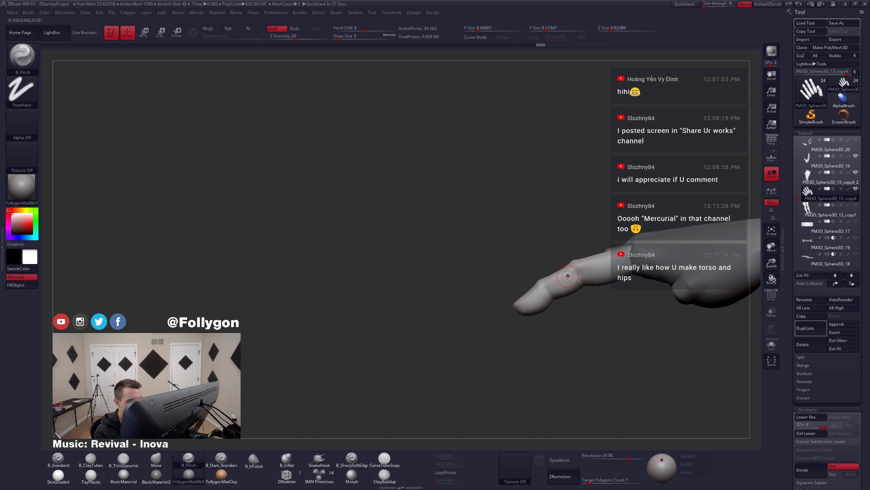
pyautogui.press('ctrl')
pyautogui.moveTo(560, 283)
pyautogui.keyDown('ctrl'); pyautogui.mouseDown()
pyautogui.moveTo(669, 256)
pyautogui.moveTo(526, 333)
pyautogui.mouseUp(); pyautogui.keyUp('ctrl')
pyautogui.hotkey('shift', 'd')
pyautogui.hotkey('shift', 'd')
pyautogui.hotkey('shift', 'd')
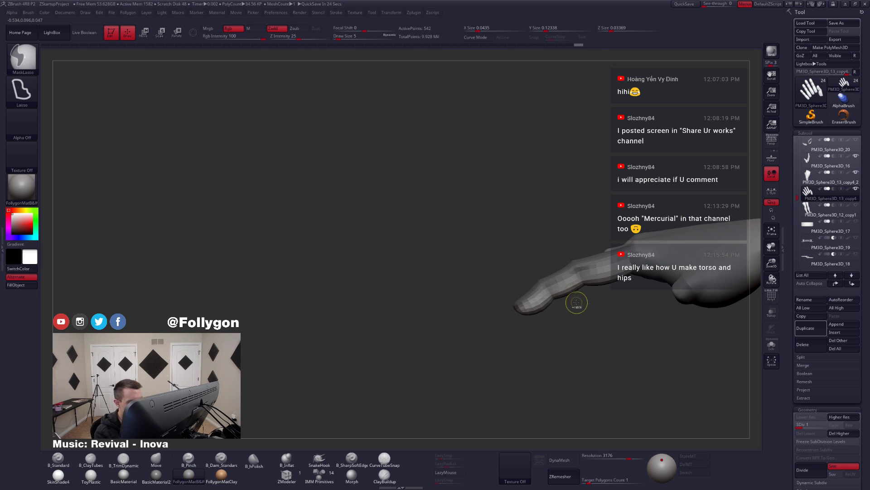
# - Reshape the index finger's profile with the Move brush at draw size 22 and bring back the other fingers and hand
pyautogui.press('space')
pyautogui.press('b')
pyautogui.press('m')
pyautogui.press('v')
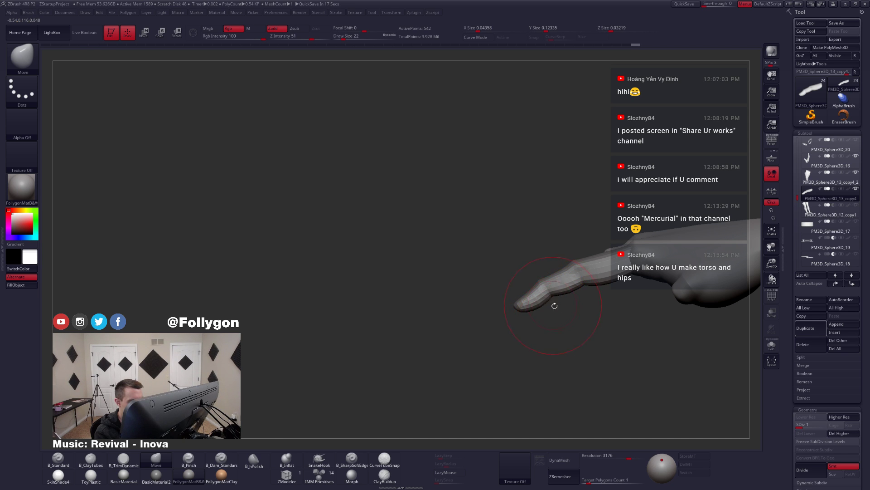
pyautogui.moveTo(554, 306)
pyautogui.mouseDown()
pyautogui.moveTo(635, 313)
pyautogui.moveTo(644, 335)
pyautogui.mouseUp()
pyautogui.moveTo(545, 297); pyautogui.dragTo(542, 336)
pyautogui.hotkey('alt', 's')
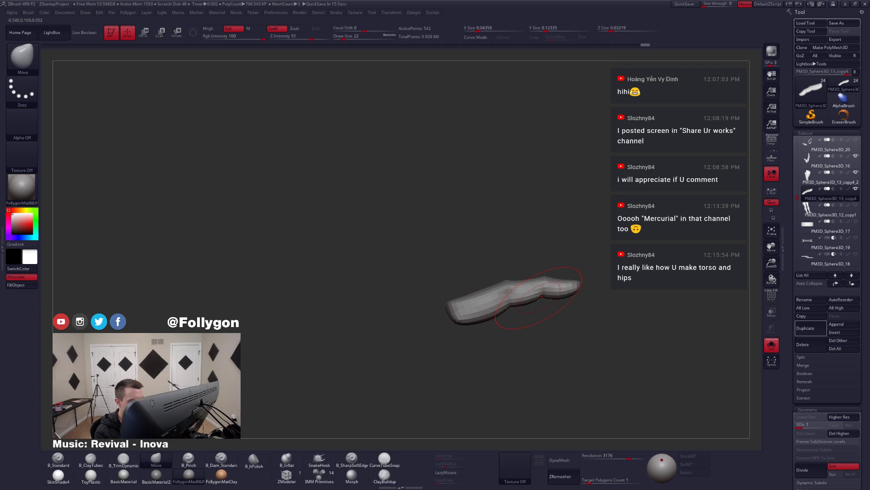
pyautogui.hotkey('alt', 's')
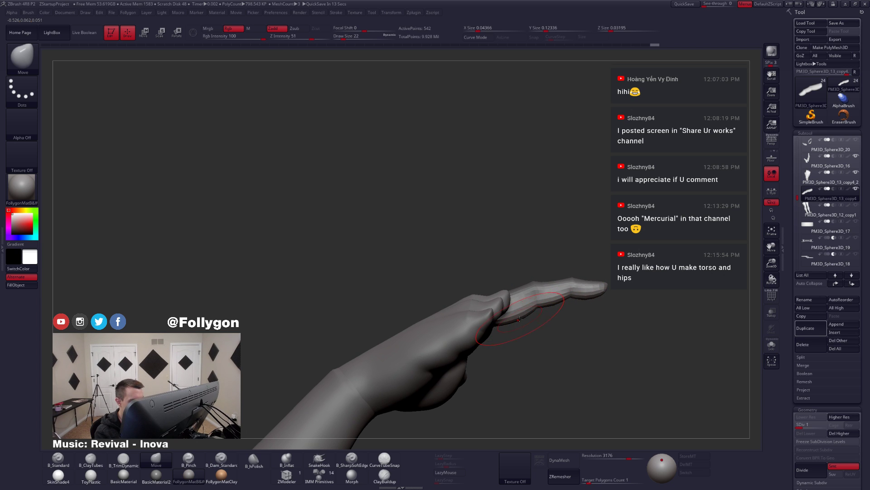
pyautogui.hotkey('alt', 's')
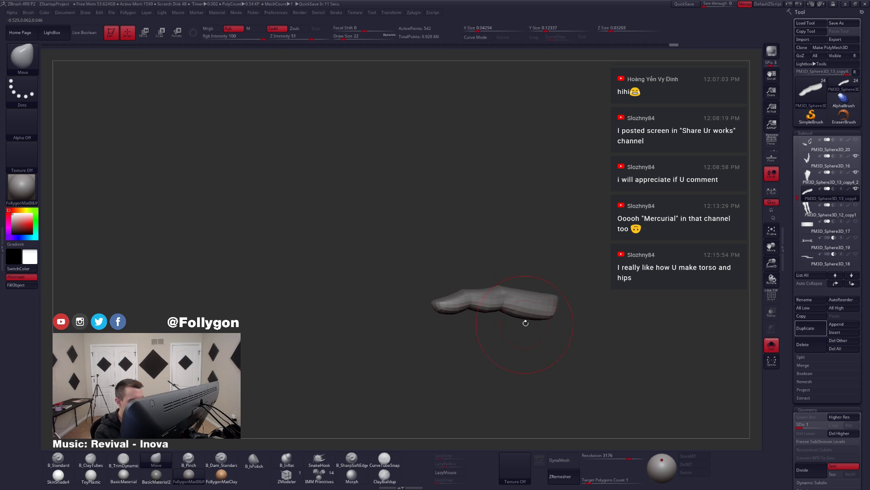
pyautogui.moveTo(538, 314)
pyautogui.mouseDown()
pyautogui.moveTo(528, 324)
pyautogui.moveTo(520, 316)
pyautogui.moveTo(535, 336)
pyautogui.moveTo(562, 311)
pyautogui.mouseUp()
pyautogui.hotkey('ctrl', 'shift')
pyautogui.keyDown('ctrl'); pyautogui.keyDown('shift'); pyautogui.click(531, 332); pyautogui.keyUp('shift'); pyautogui.keyUp('ctrl')
pyautogui.hotkey('alt', 's')
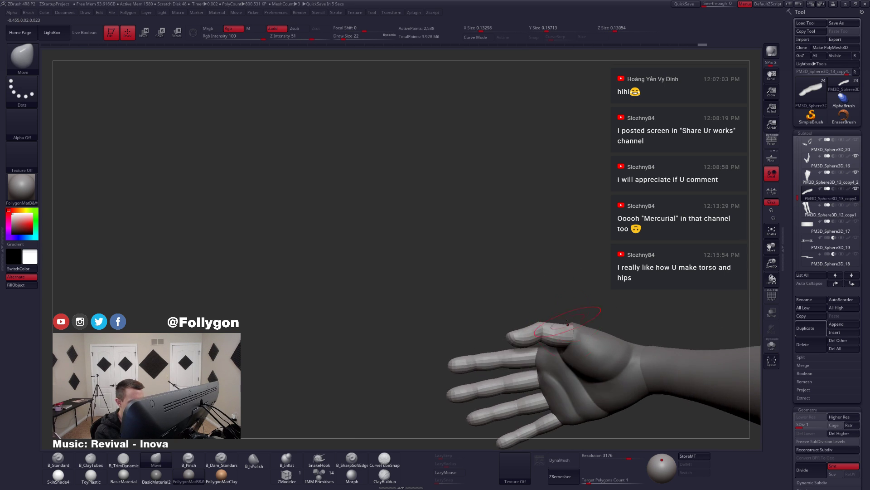
# - Mask every finger except the thumb and solo the finger subtool
pyautogui.moveTo(574, 325); pyautogui.dragTo(528, 327)
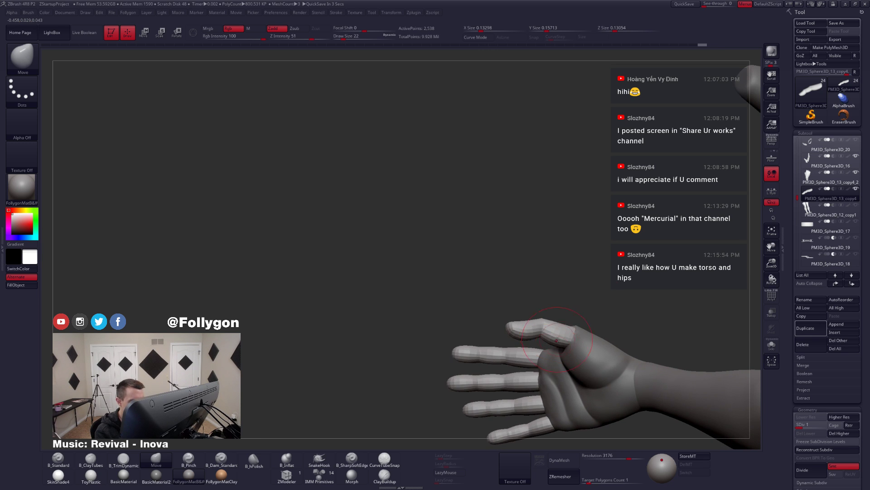
pyautogui.press('w')
pyautogui.keyDown('ctrl'); pyautogui.click(551, 330); pyautogui.keyUp('ctrl')
pyautogui.press('q')
pyautogui.moveTo(572, 303); pyautogui.dragTo(556, 339)
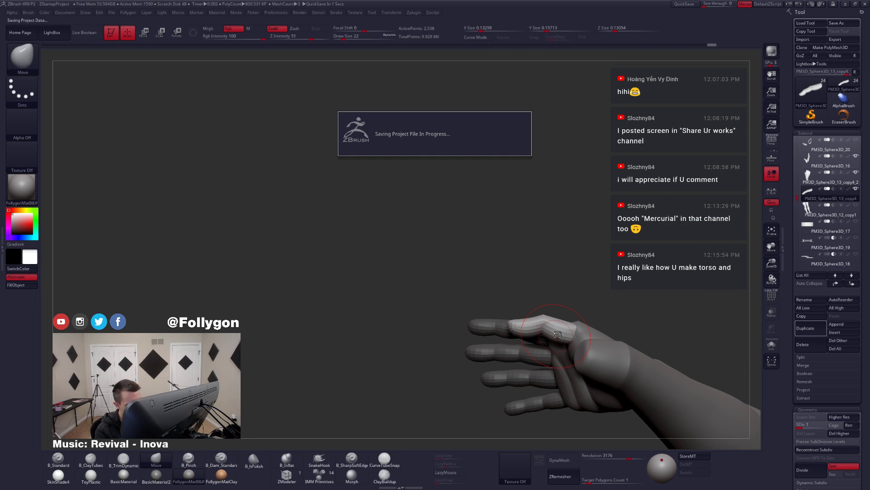
pyautogui.hotkey('alt', 's')
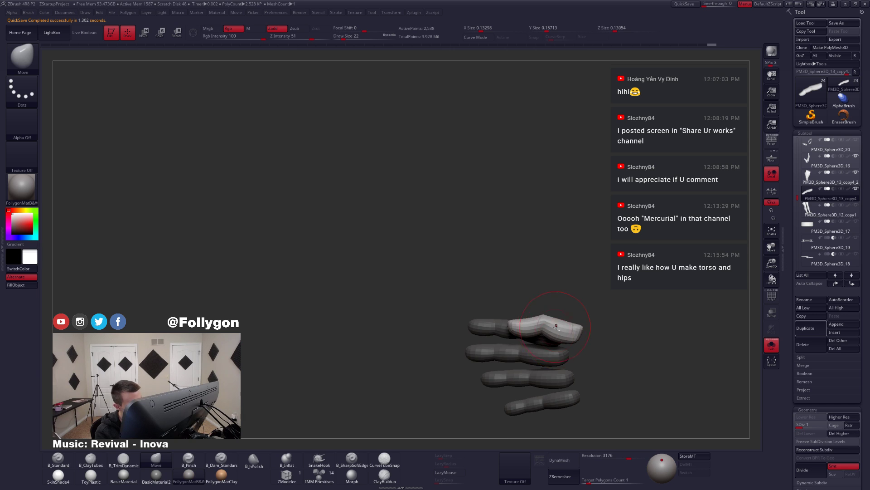
# - Adjust the unmasked thumb's shape and show it together with the hand again
pyautogui.press('w')
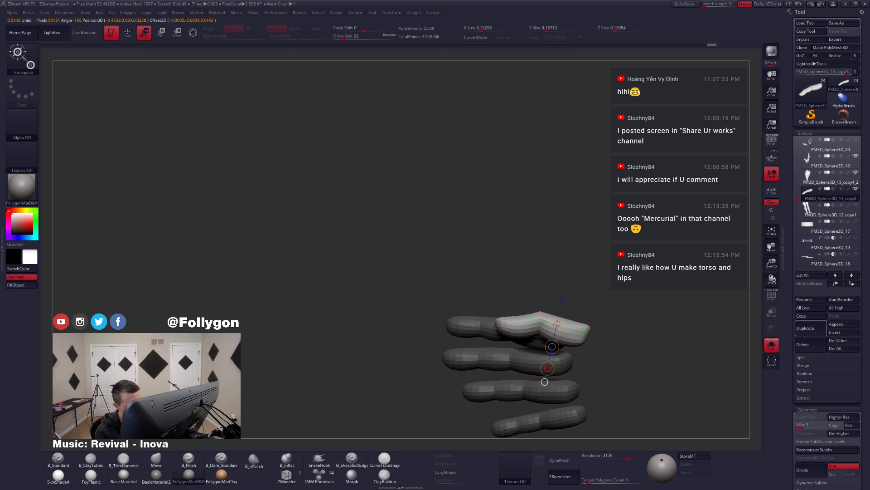
pyautogui.press('q')
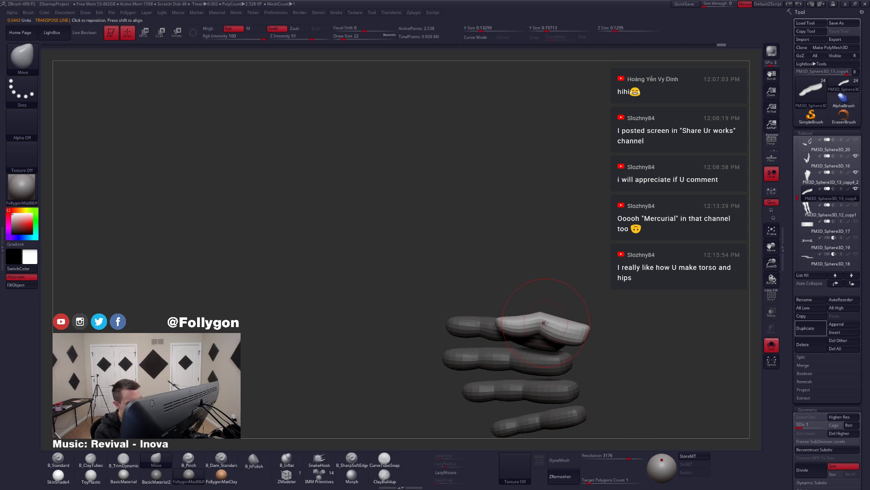
pyautogui.hotkey('ctrl', 'shift', 's')
pyautogui.press('w')
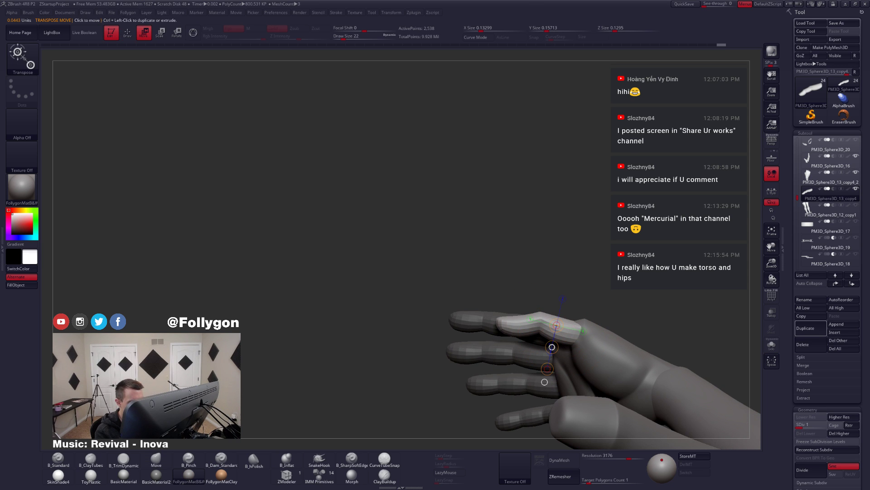
pyautogui.press('q')
pyautogui.moveTo(564, 328)
pyautogui.mouseDown(button='right')
pyautogui.moveTo(550, 351)
pyautogui.moveTo(569, 328)
pyautogui.mouseUp(button='right')
pyautogui.moveTo(567, 327); pyautogui.dragTo(606, 358)
# - Isolate the middle finger by its polygroup and lasso-mask along its length
pyautogui.keyDown('ctrl'); pyautogui.keyDown('shift'); pyautogui.click(541, 321); pyautogui.keyUp('shift'); pyautogui.keyUp('ctrl')
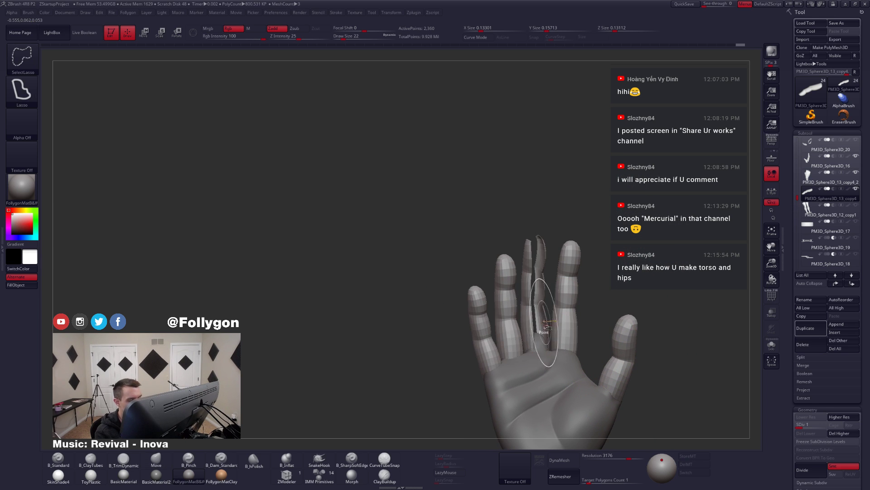
pyautogui.keyDown('ctrl'); pyautogui.keyDown('shift'); pyautogui.click(546, 319); pyautogui.keyUp('shift'); pyautogui.keyUp('ctrl')
pyautogui.moveTo(543, 316)
pyautogui.keyDown('ctrl'); pyautogui.keyDown('shift'); pyautogui.mouseDown()
pyautogui.moveTo(550, 288)
pyautogui.moveTo(547, 324)
pyautogui.moveTo(526, 363)
pyautogui.moveTo(549, 319)
pyautogui.mouseUp(); pyautogui.keyUp('shift'); pyautogui.keyUp('ctrl')
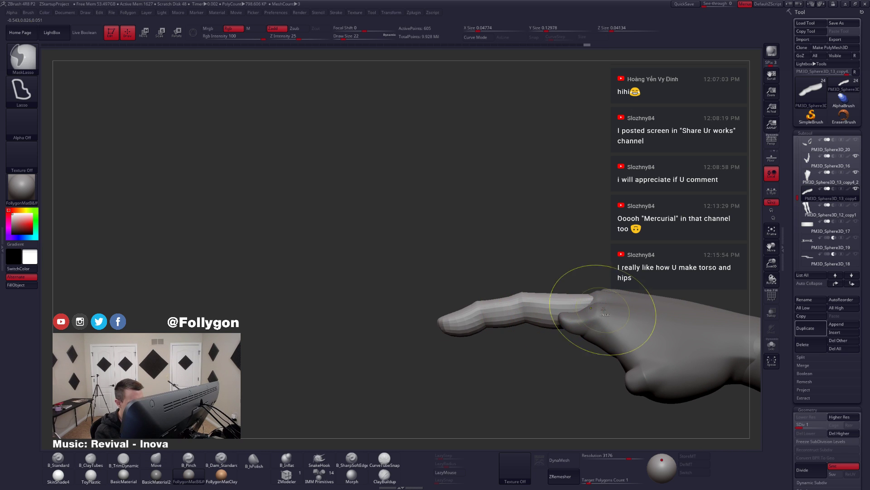
pyautogui.moveTo(605, 310)
pyautogui.keyDown('ctrl'); pyautogui.mouseDown()
pyautogui.moveTo(517, 311)
pyautogui.moveTo(402, 385)
pyautogui.moveTo(557, 379)
pyautogui.mouseUp(); pyautogui.keyUp('ctrl')
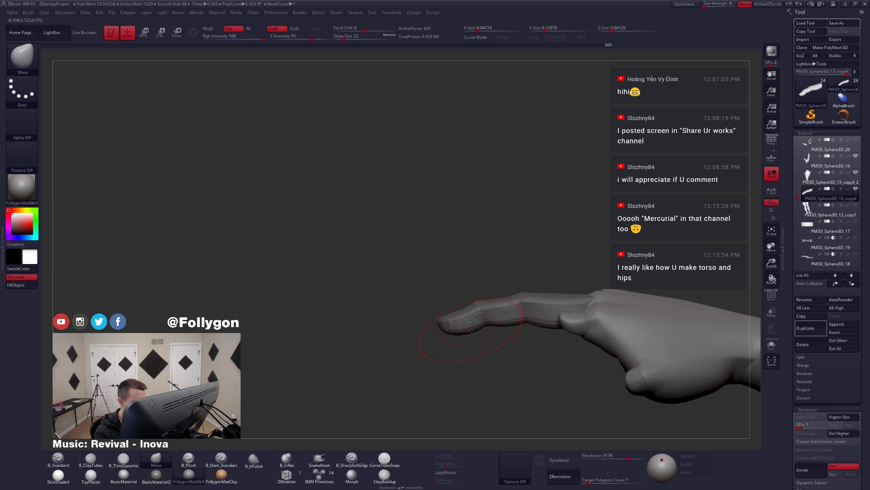
# - Reshape the profile and underside of the middle finger with the Move brush at draw size 22
pyautogui.hotkey('alt', 's')
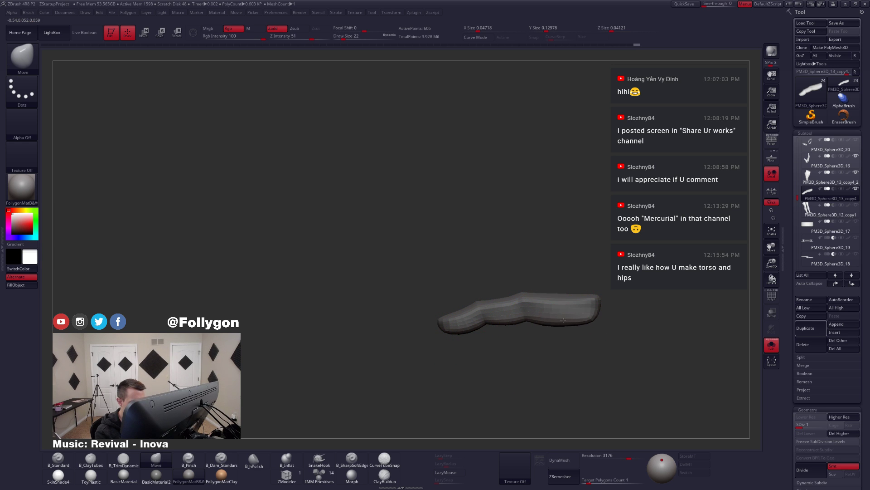
pyautogui.hotkey('alt', 's')
pyautogui.moveTo(436, 376); pyautogui.dragTo(566, 365)
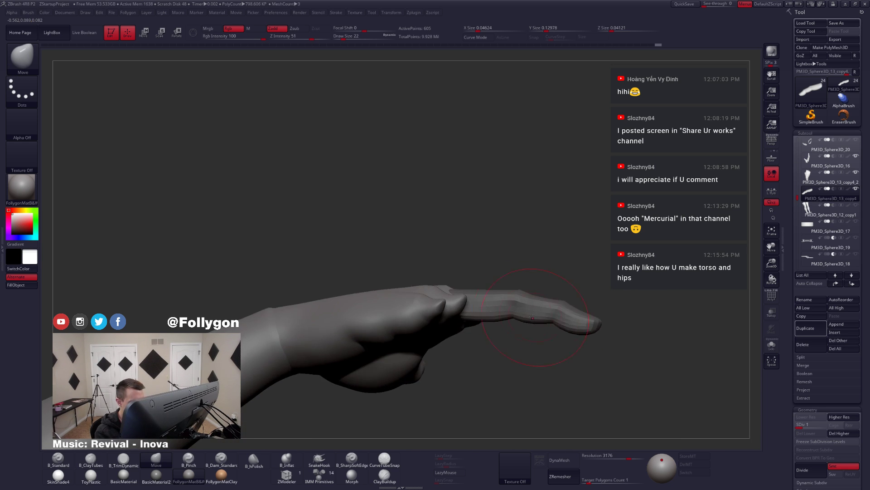
pyautogui.moveTo(519, 316)
pyautogui.mouseDown()
pyautogui.moveTo(496, 319)
pyautogui.moveTo(503, 322)
pyautogui.mouseUp()
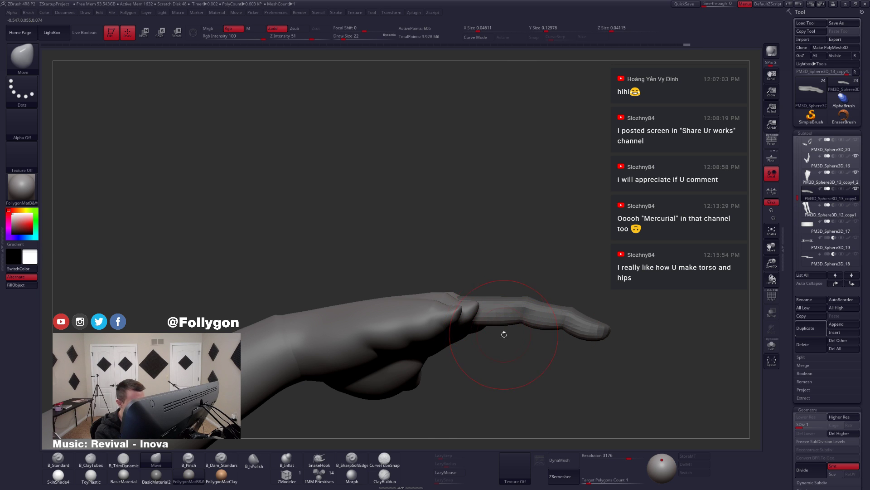
pyautogui.moveTo(570, 332); pyautogui.dragTo(553, 315, button='right')
# - Unhide all the fingers and clear the mask left on the middle finger
pyautogui.keyDown('ctrl'); pyautogui.keyDown('shift'); pyautogui.click(609, 267); pyautogui.keyUp('shift'); pyautogui.keyUp('ctrl')
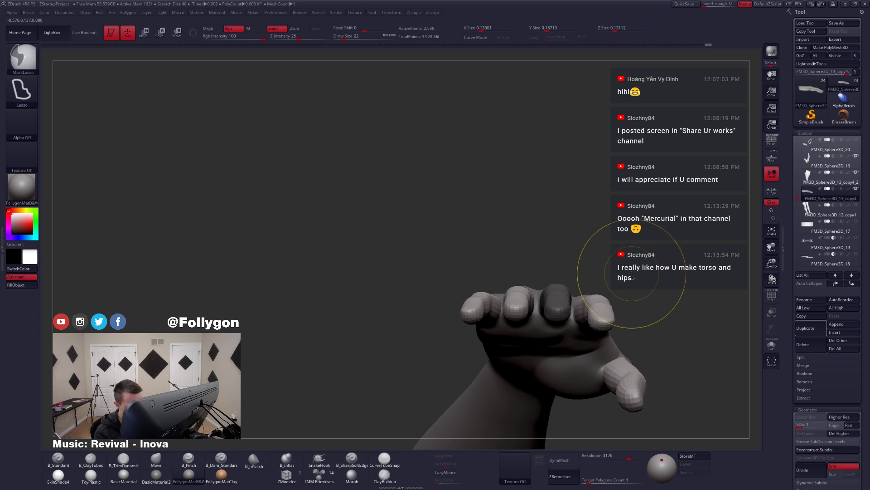
pyautogui.keyDown('ctrl'); pyautogui.moveTo(631, 272); pyautogui.dragTo(642, 282); pyautogui.keyUp('ctrl')
pyautogui.hotkey('ctrl', 'shift', 'z')
pyautogui.hotkey('ctrl', 'shift', 'z')
pyautogui.hotkey('ctrl', 'shift', 'z')
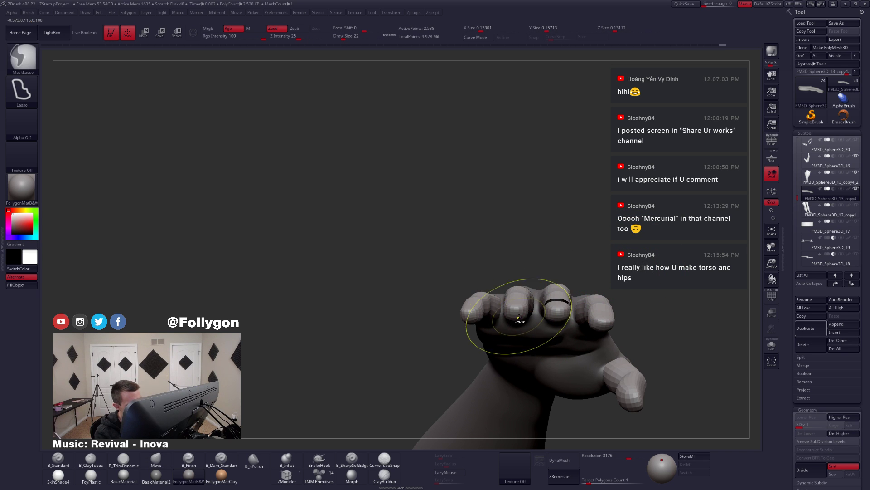
pyautogui.moveTo(535, 320)
pyautogui.mouseDown(button='right')
pyautogui.moveTo(515, 349)
pyautogui.moveTo(559, 331)
pyautogui.moveTo(545, 313)
pyautogui.moveTo(552, 332)
pyautogui.mouseUp(button='right')
pyautogui.hotkey('ctrl', 'z')
# - Isolate the ring finger by its polygroup and lasso-mask a strip along its length
pyautogui.hotkey('shift', 'f')
pyautogui.keyDown('ctrl'); pyautogui.keyDown('shift'); pyautogui.click(522, 330); pyautogui.keyUp('shift'); pyautogui.keyUp('ctrl')
pyautogui.hotkey('shift', 'f')
pyautogui.hotkey('alt', 's')
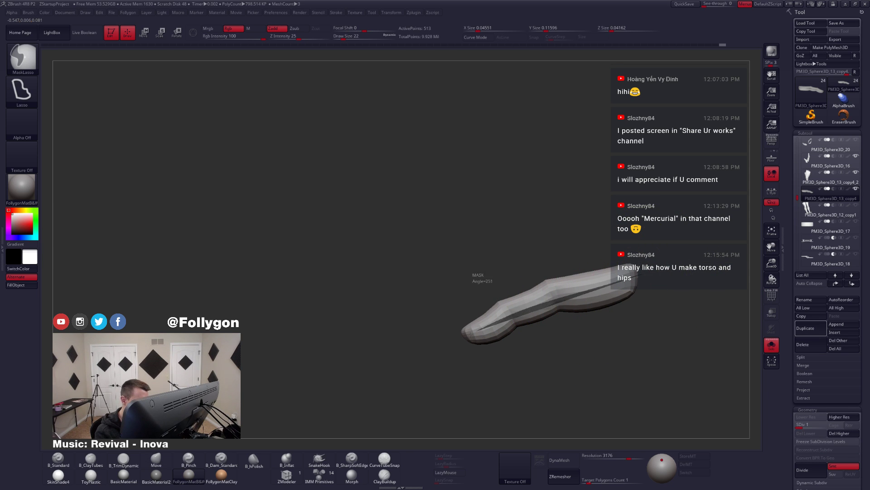
pyautogui.moveTo(469, 334)
pyautogui.keyDown('ctrl'); pyautogui.mouseDown()
pyautogui.moveTo(493, 418)
pyautogui.moveTo(721, 318)
pyautogui.mouseUp(); pyautogui.keyUp('ctrl')
pyautogui.keyDown('ctrl'); pyautogui.click(576, 323); pyautogui.keyUp('ctrl')
pyautogui.keyDown('ctrl'); pyautogui.click(545, 305); pyautogui.keyUp('ctrl')
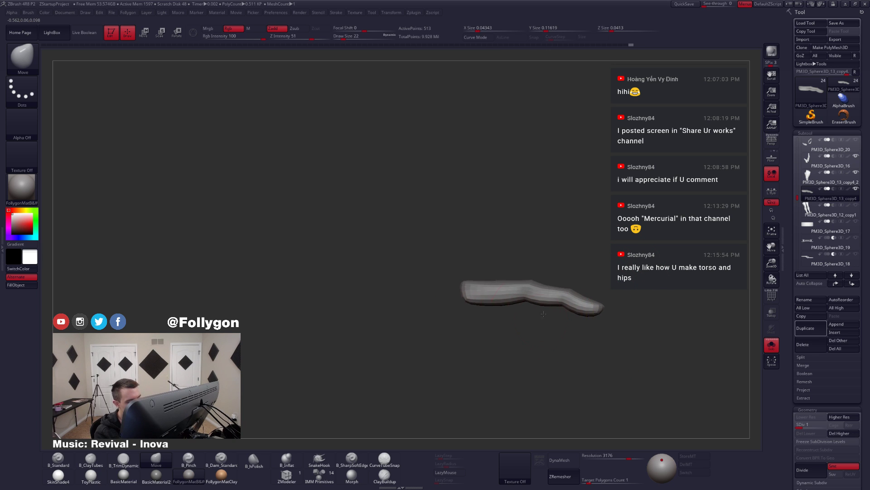
# - Unhide the fingers, isolate the little finger and lasso-mask a strip along its length
pyautogui.keyDown('ctrl'); pyautogui.keyDown('shift'); pyautogui.click(528, 330); pyautogui.keyUp('shift'); pyautogui.keyUp('ctrl')
pyautogui.moveTo(543, 303)
pyautogui.keyDown('ctrl'); pyautogui.keyDown('shift'); pyautogui.mouseDown()
pyautogui.moveTo(555, 300)
pyautogui.moveTo(556, 328)
pyautogui.mouseUp(); pyautogui.keyUp('shift'); pyautogui.keyUp('ctrl')
pyautogui.keyDown('ctrl'); pyautogui.keyDown('shift'); pyautogui.click(539, 325); pyautogui.keyUp('shift'); pyautogui.keyUp('ctrl')
pyautogui.keyDown('ctrl'); pyautogui.keyDown('shift'); pyautogui.click(537, 303); pyautogui.keyUp('shift'); pyautogui.keyUp('ctrl')
pyautogui.press('ctrl')
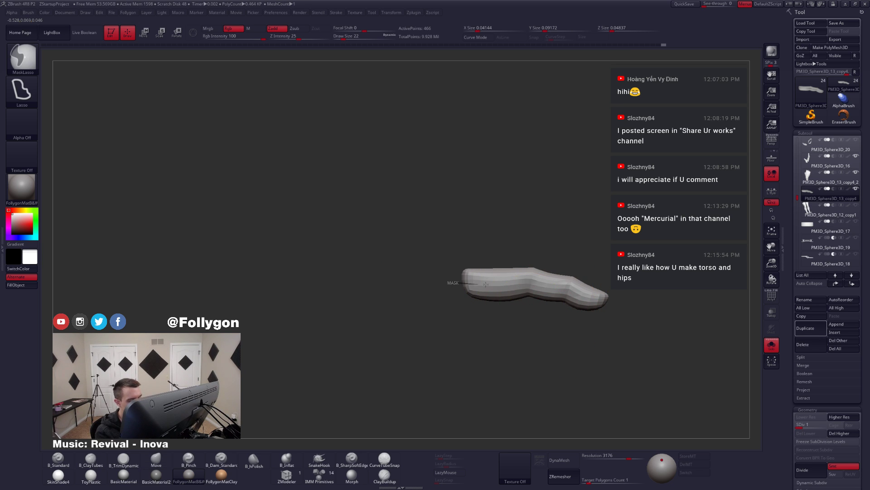
pyautogui.keyDown('ctrl'); pyautogui.moveTo(596, 298); pyautogui.dragTo(550, 384); pyautogui.keyUp('ctrl')
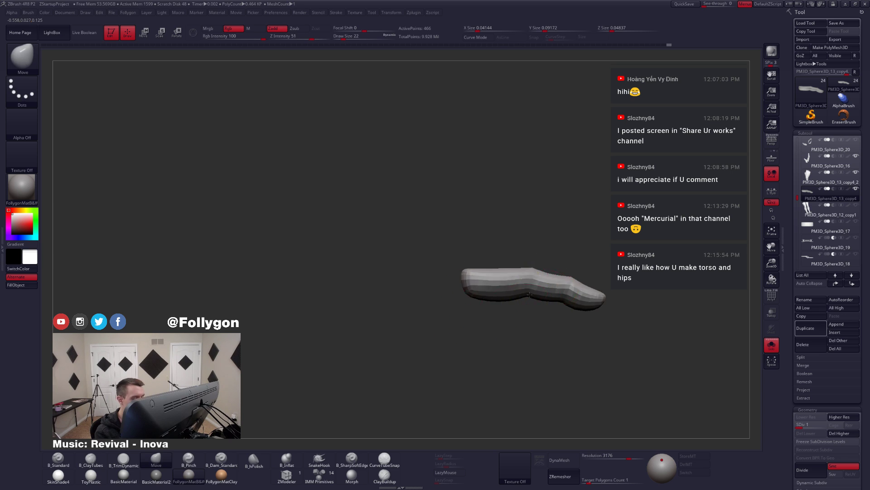
# - Reshape the little finger's joints and underside from both sides with the Move brush at draw size 22
pyautogui.moveTo(507, 328)
pyautogui.mouseDown()
pyautogui.moveTo(562, 264)
pyautogui.moveTo(510, 313)
pyautogui.moveTo(512, 305)
pyautogui.mouseUp()
pyautogui.keyDown('ctrl'); pyautogui.click(515, 314); pyautogui.keyUp('ctrl')
pyautogui.keyDown('ctrl'); pyautogui.moveTo(528, 324); pyautogui.dragTo(542, 333); pyautogui.keyUp('ctrl')
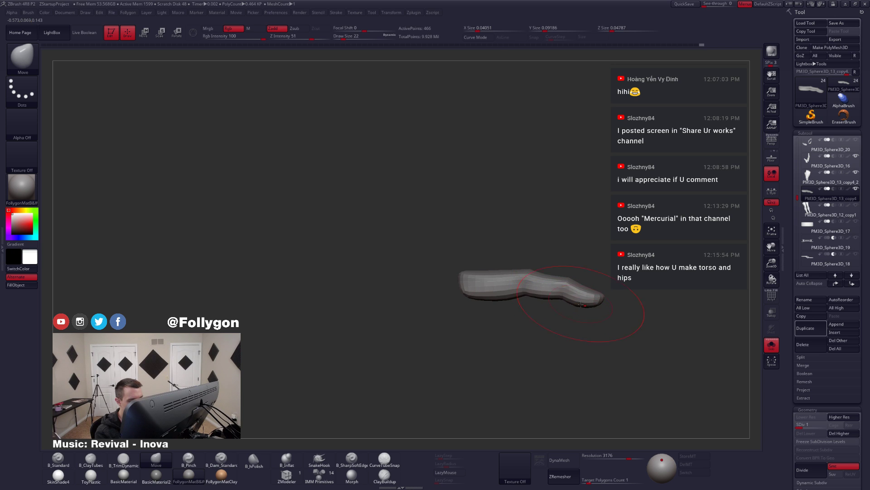
pyautogui.moveTo(581, 304); pyautogui.dragTo(582, 301)
pyautogui.moveTo(628, 333); pyautogui.dragTo(526, 331)
pyautogui.moveTo(607, 296); pyautogui.dragTo(588, 286)
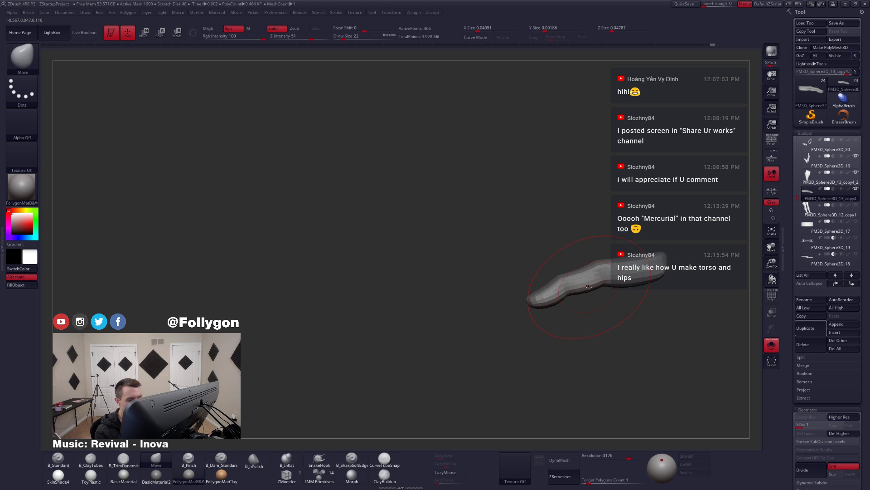
pyautogui.keyDown('ctrl'); pyautogui.keyDown('shift'); pyautogui.click(600, 296); pyautogui.keyUp('shift'); pyautogui.keyUp('ctrl')
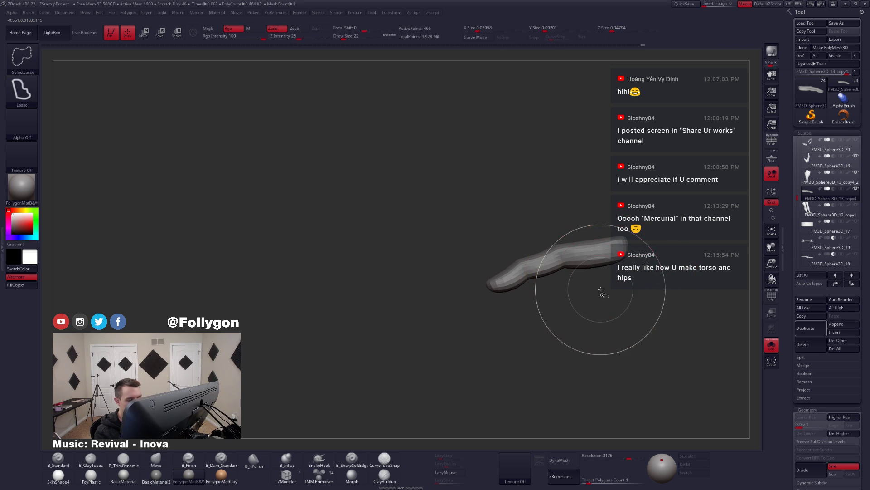
pyautogui.keyDown('ctrl'); pyautogui.keyDown('shift'); pyautogui.click(595, 271); pyautogui.keyUp('shift'); pyautogui.keyUp('ctrl')
pyautogui.moveTo(601, 263); pyautogui.dragTo(599, 260)
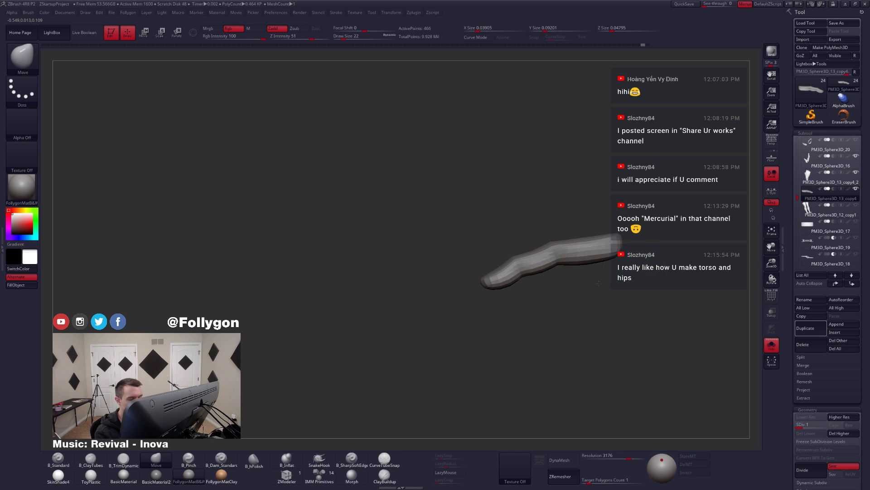
# - Show all the fingers with the hand again and set the Move brush draw size to 7
pyautogui.keyDown('ctrl'); pyautogui.keyDown('shift'); pyautogui.click(559, 317); pyautogui.keyUp('shift'); pyautogui.keyUp('ctrl')
pyautogui.moveTo(538, 317)
pyautogui.mouseDown()
pyautogui.moveTo(559, 317)
pyautogui.moveTo(602, 286)
pyautogui.moveTo(571, 292)
pyautogui.moveTo(606, 298)
pyautogui.moveTo(587, 305)
pyautogui.moveTo(579, 314)
pyautogui.moveTo(587, 317)
pyautogui.moveTo(564, 311)
pyautogui.mouseUp()
pyautogui.press('space')
pyautogui.click(562, 294)
pyautogui.hotkey('alt', 's')
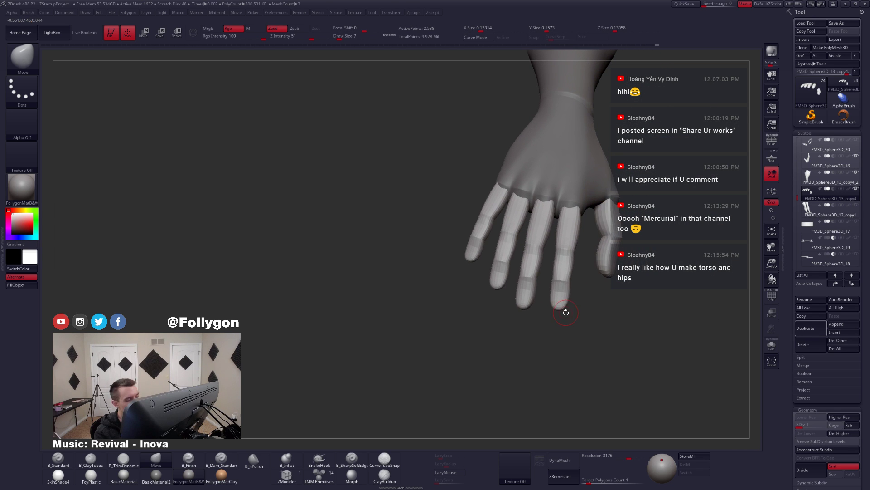
pyautogui.hotkey('alt', 'Tab')
pyautogui.click(282, 251)
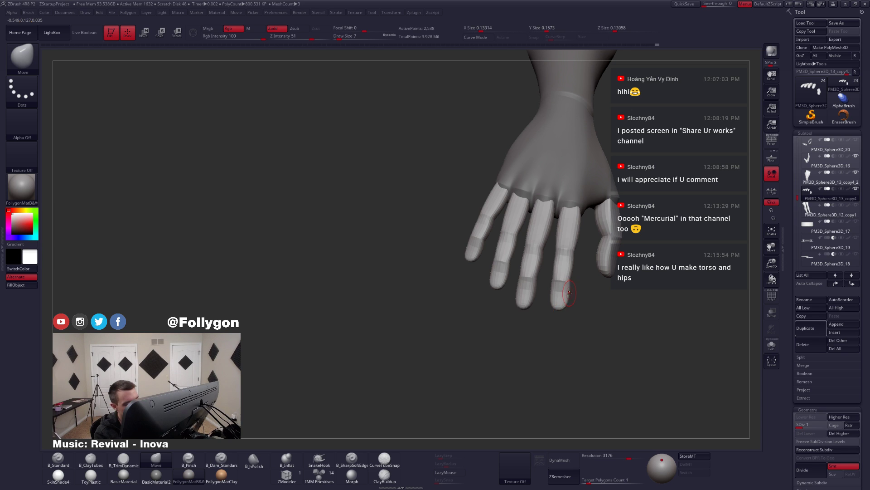
# - Reshape the tip of the index finger with the Move brush at draw size 9
pyautogui.moveTo(557, 308); pyautogui.dragTo(560, 314)
pyautogui.hotkey('ctrl', 'z')
pyautogui.press('space')
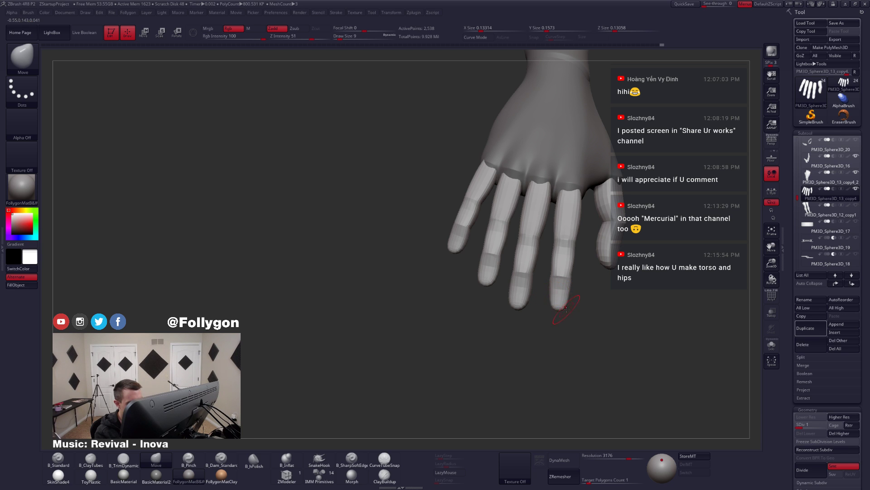
pyautogui.moveTo(564, 308)
pyautogui.mouseDown()
pyautogui.moveTo(547, 327)
pyautogui.moveTo(546, 313)
pyautogui.moveTo(565, 315)
pyautogui.moveTo(547, 293)
pyautogui.mouseUp()
pyautogui.press('space')
# - Smooth and reshape the tip of the middle finger, using draw size 13
pyautogui.press('space')
pyautogui.press('shift')
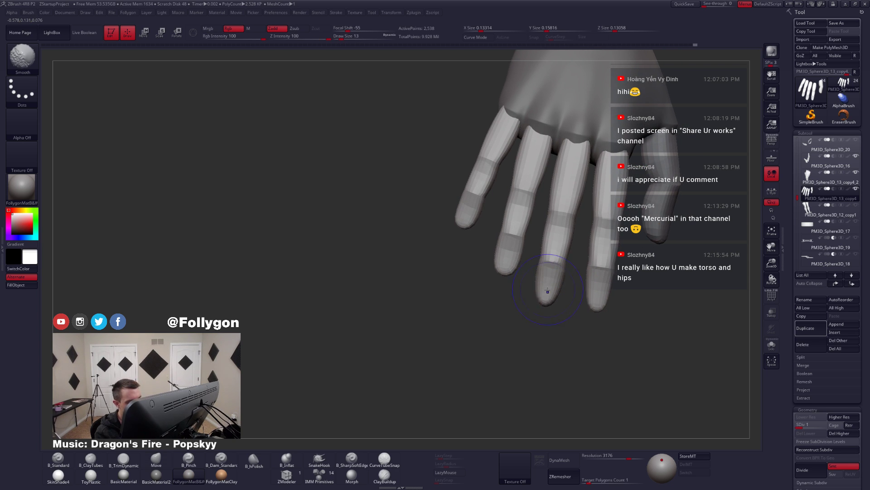
pyautogui.press('space')
pyautogui.moveTo(545, 302)
pyautogui.mouseDown()
pyautogui.moveTo(557, 290)
pyautogui.moveTo(530, 317)
pyautogui.moveTo(542, 296)
pyautogui.moveTo(556, 295)
pyautogui.mouseUp()
pyautogui.press('shift')
# - Reshape the tip of the ring finger with the Move brush at draw size 9
pyautogui.press('space')
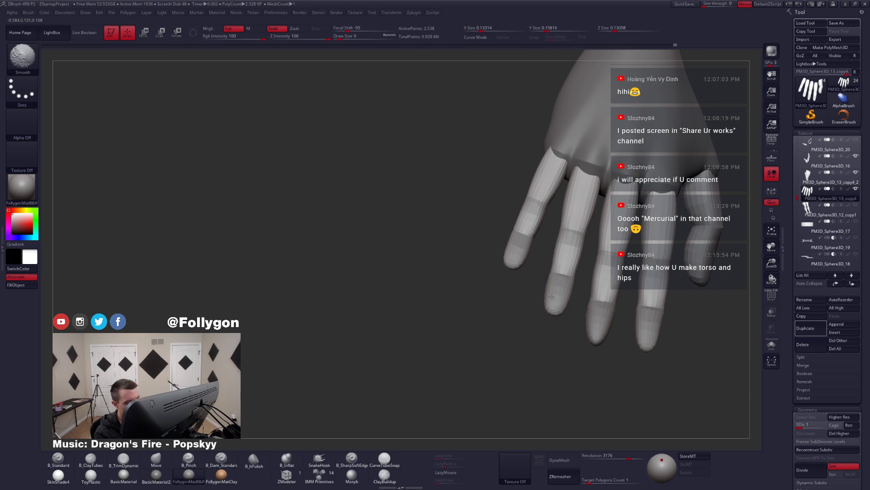
pyautogui.press('space')
pyautogui.moveTo(557, 311); pyautogui.dragTo(553, 316)
# - Smooth and reshape the tip of the little finger, using draw size 12
pyautogui.hotkey('shift', 'f')
pyautogui.keyDown('alt'); pyautogui.moveTo(527, 320); pyautogui.dragTo(562, 374); pyautogui.keyUp('alt')
pyautogui.press('s')
pyautogui.moveTo(546, 307); pyautogui.dragTo(548, 306)
pyautogui.press('shift')
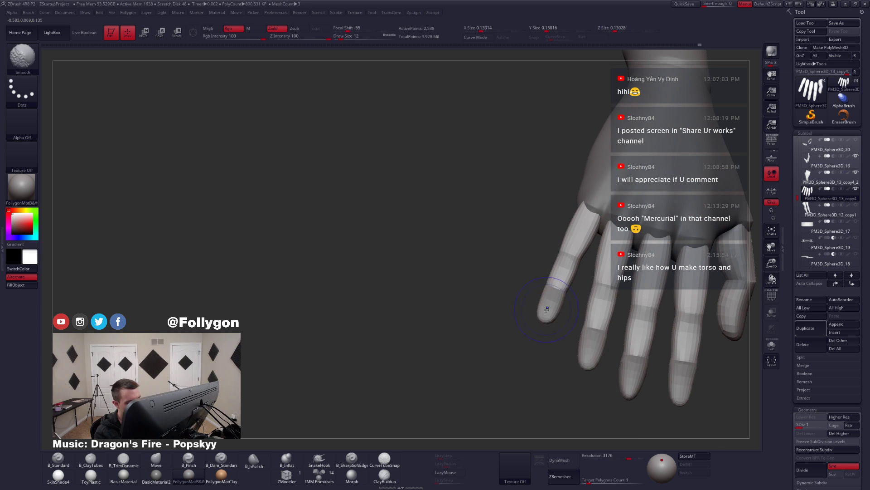
pyautogui.press('space')
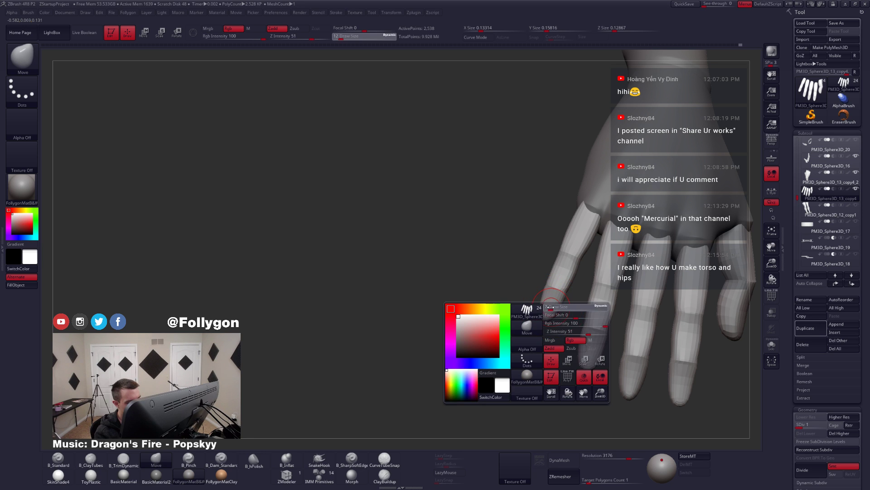
pyautogui.moveTo(547, 321); pyautogui.dragTo(544, 320, button='right')
# - Refine the thumb's tip and joint outline with the Smooth and Move brushes at draw size 12
pyautogui.moveTo(543, 323)
pyautogui.mouseDown()
pyautogui.moveTo(557, 328)
pyautogui.moveTo(621, 285)
pyautogui.moveTo(591, 248)
pyautogui.mouseUp()
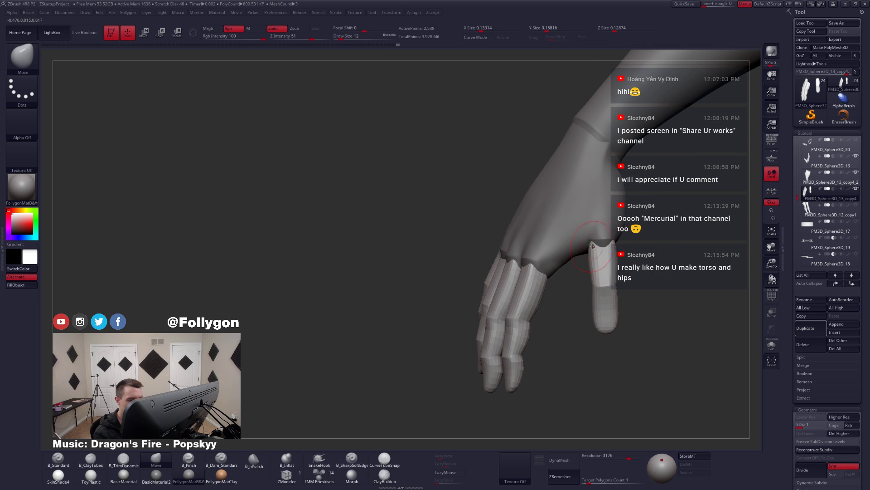
pyautogui.press('shift')
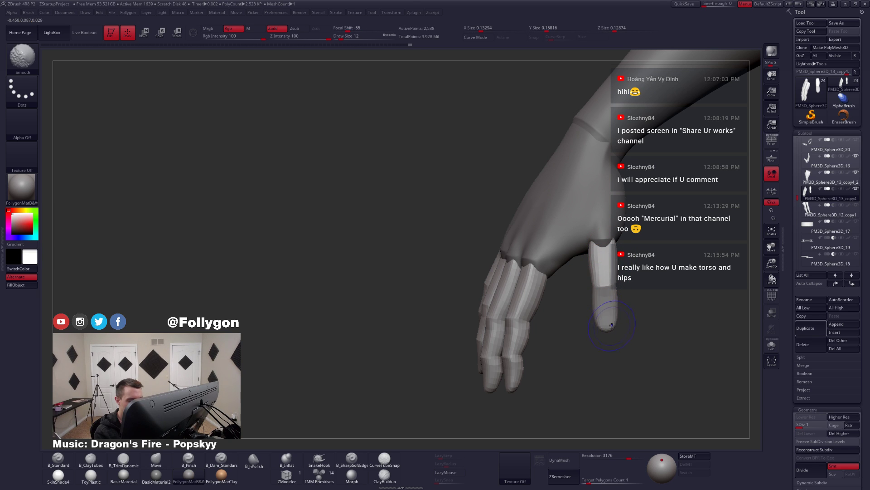
pyautogui.press('shift')
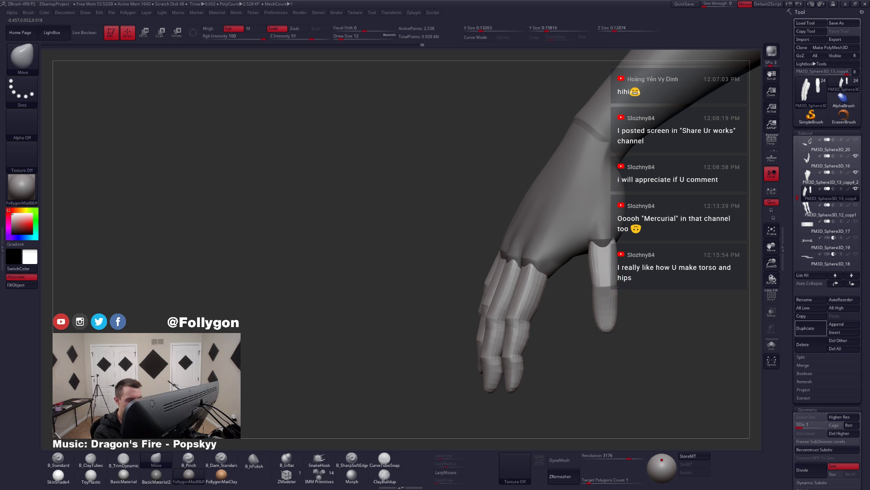
pyautogui.moveTo(594, 287); pyautogui.dragTo(592, 288)
# - Raise the fingers to subdivision level 4 and switch to the TrimDynamic brush
pyautogui.moveTo(653, 308)
pyautogui.mouseDown()
pyautogui.moveTo(580, 284)
pyautogui.moveTo(621, 363)
pyautogui.moveTo(628, 295)
pyautogui.moveTo(598, 277)
pyautogui.mouseUp()
pyautogui.press('d')
pyautogui.press('d')
pyautogui.press('d')
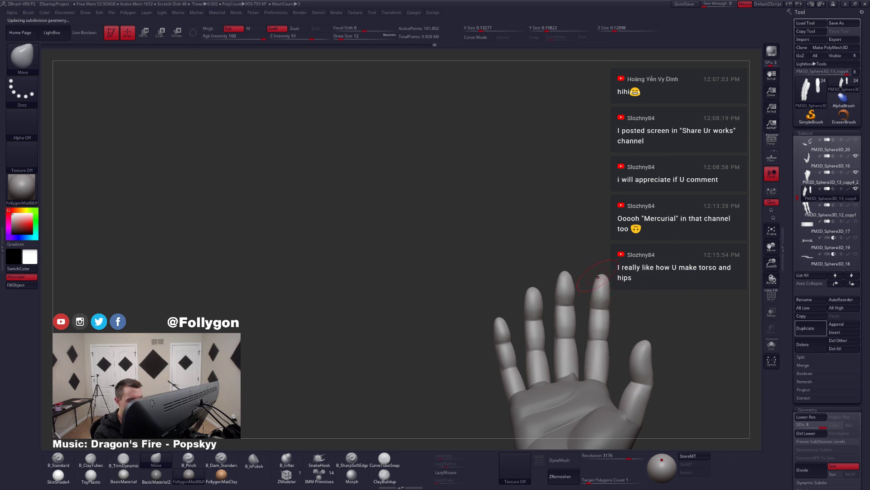
pyautogui.moveTo(598, 281)
pyautogui.mouseDown(button='right')
pyautogui.moveTo(604, 299)
pyautogui.moveTo(635, 309)
pyautogui.moveTo(599, 293)
pyautogui.mouseUp(button='right')
pyautogui.press('3')
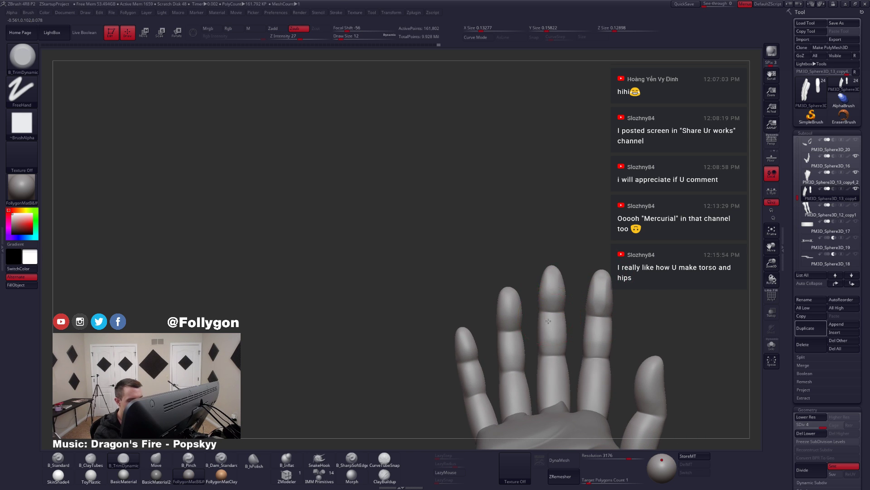
pyautogui.moveTo(548, 321); pyautogui.dragTo(564, 346, button='right')
pyautogui.moveTo(563, 345); pyautogui.dragTo(559, 342, button='right')
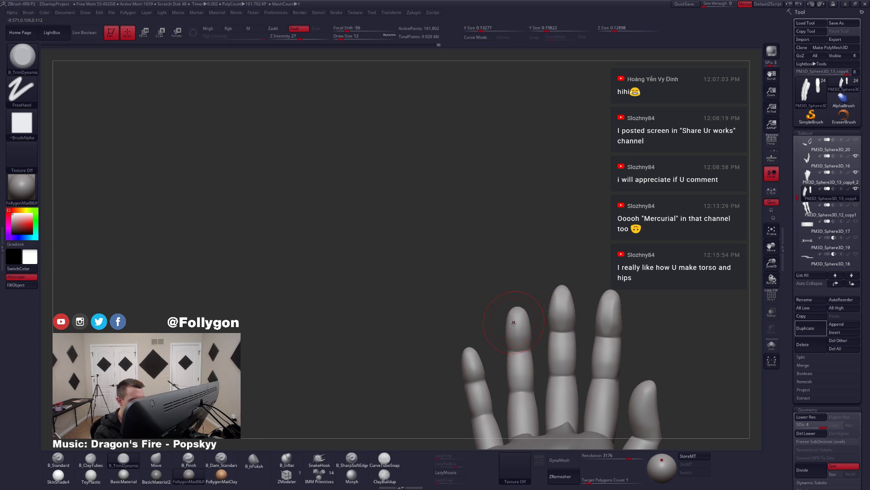
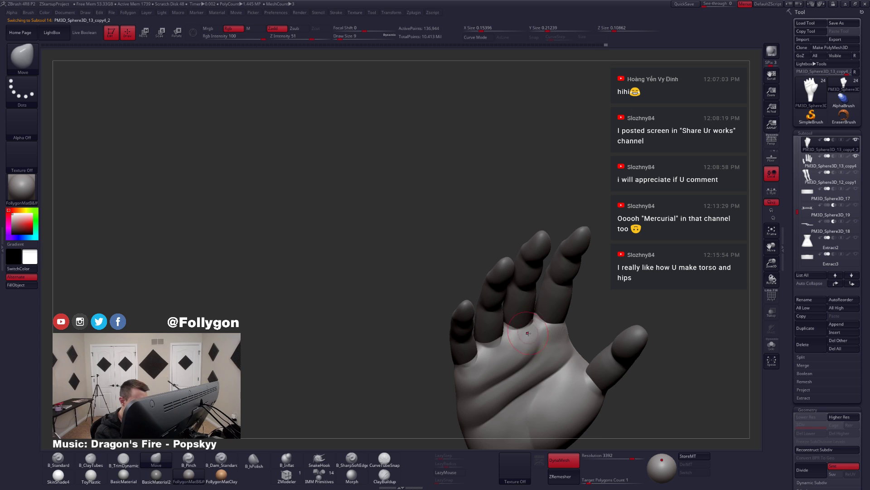
# - Adjust the palm edge below the fingers with Move and flatten the thumb base with TrimDynamic at draw size 12
pyautogui.moveTo(539, 325)
pyautogui.mouseDown()
pyautogui.moveTo(532, 330)
pyautogui.moveTo(553, 335)
pyautogui.mouseUp()
pyautogui.moveTo(558, 332)
pyautogui.mouseDown(button='right')
pyautogui.moveTo(549, 326)
pyautogui.moveTo(495, 341)
pyautogui.moveTo(506, 347)
pyautogui.moveTo(494, 357)
pyautogui.moveTo(507, 354)
pyautogui.moveTo(529, 326)
pyautogui.moveTo(512, 346)
pyautogui.moveTo(521, 325)
pyautogui.mouseUp(button='right')
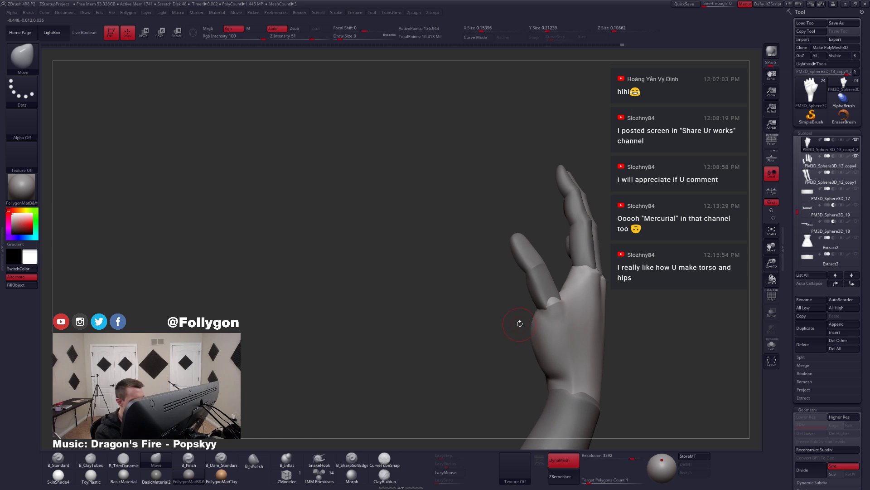
pyautogui.press('b')
pyautogui.press('t')
pyautogui.press('d')
pyautogui.press('space')
pyautogui.moveTo(557, 319); pyautogui.dragTo(561, 322)
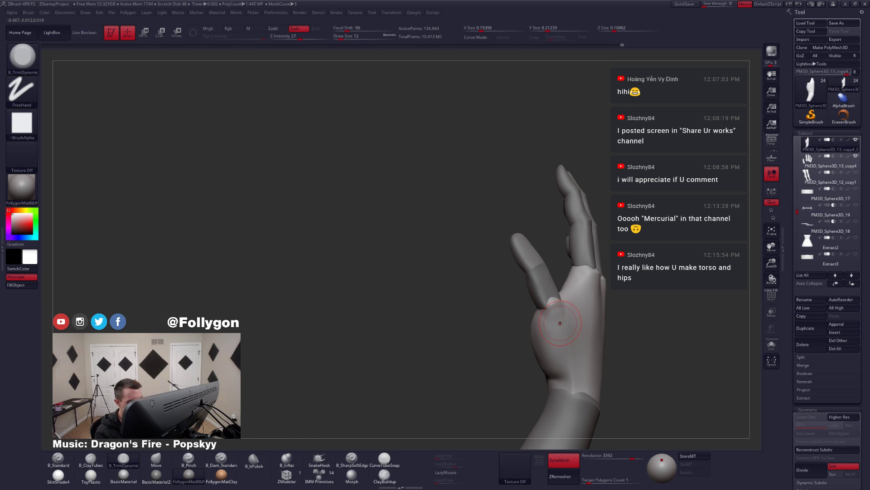
# - Flatten and smooth the knuckle below the thumb with TrimDynamic and Smooth at draw size 11
pyautogui.moveTo(557, 325)
pyautogui.mouseDown(button='right')
pyautogui.moveTo(491, 334)
pyautogui.moveTo(563, 312)
pyautogui.mouseUp(button='right')
pyautogui.press('[')
pyautogui.press('space')
pyautogui.moveTo(565, 355); pyautogui.dragTo(561, 314)
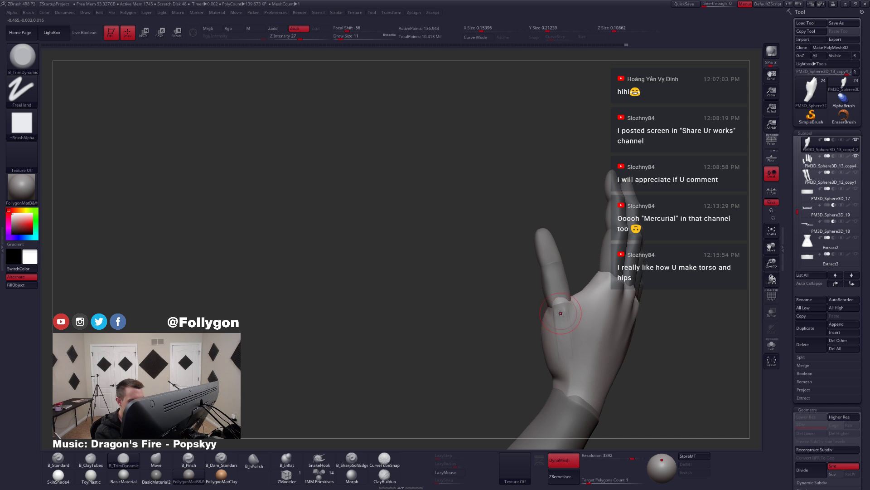
pyautogui.moveTo(565, 355); pyautogui.dragTo(566, 359)
pyautogui.moveTo(566, 358); pyautogui.dragTo(537, 350, button='right')
pyautogui.keyDown('shift'); pyautogui.moveTo(563, 323); pyautogui.dragTo(564, 337); pyautogui.keyUp('shift')
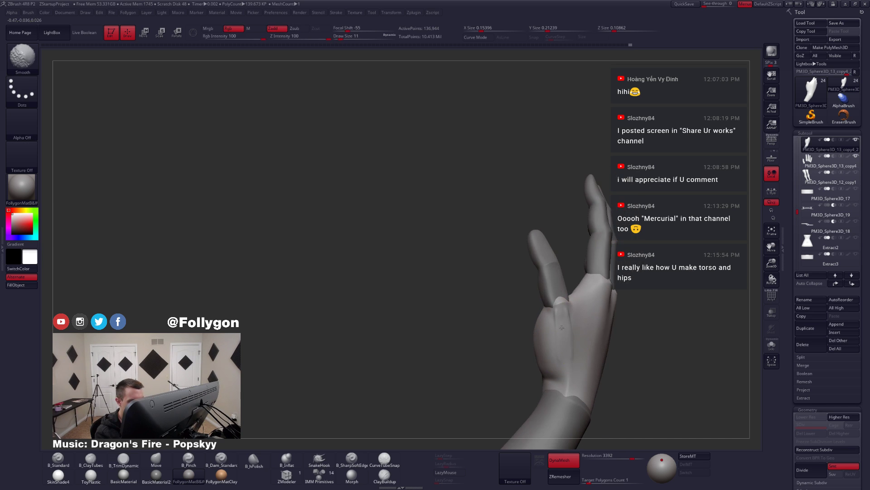
pyautogui.moveTo(561, 326); pyautogui.dragTo(562, 307, button='right')
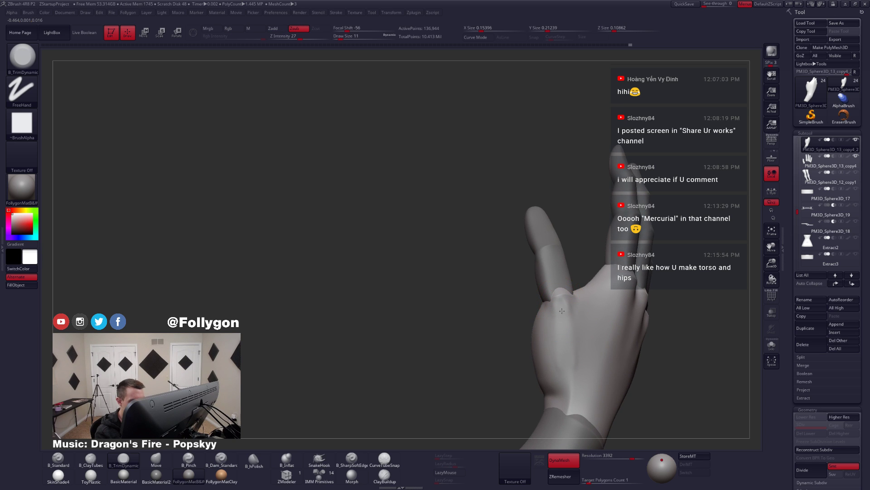
pyautogui.moveTo(562, 351)
pyautogui.mouseDown(button='right')
pyautogui.moveTo(558, 306)
pyautogui.moveTo(564, 316)
pyautogui.moveTo(569, 301)
pyautogui.mouseUp(button='right')
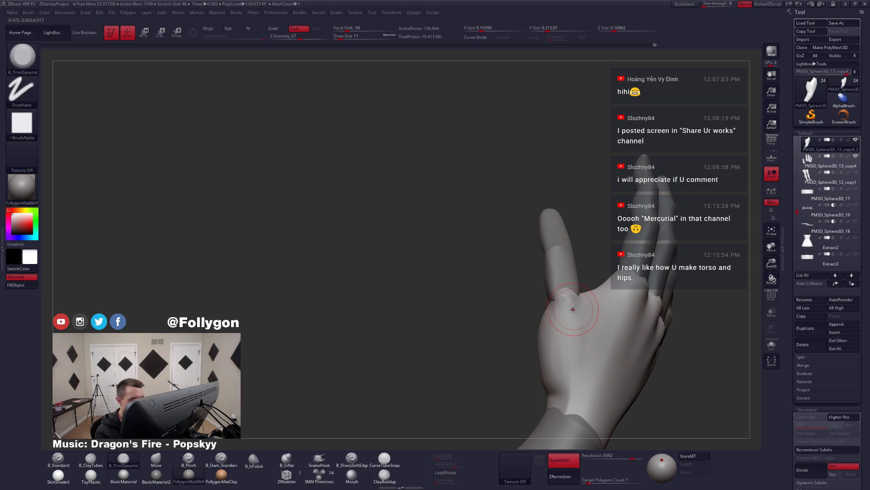
# - Smooth the thumb knuckle and the side of the hand below it at draw size 9
pyautogui.moveTo(574, 305); pyautogui.dragTo(598, 333, button='right')
pyautogui.press('space')
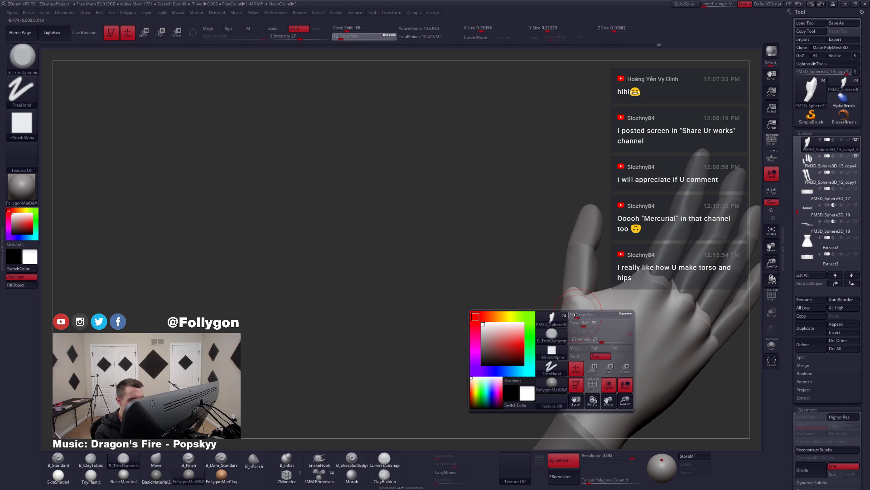
pyautogui.keyDown('shift'); pyautogui.moveTo(574, 327); pyautogui.dragTo(571, 315); pyautogui.keyUp('shift')
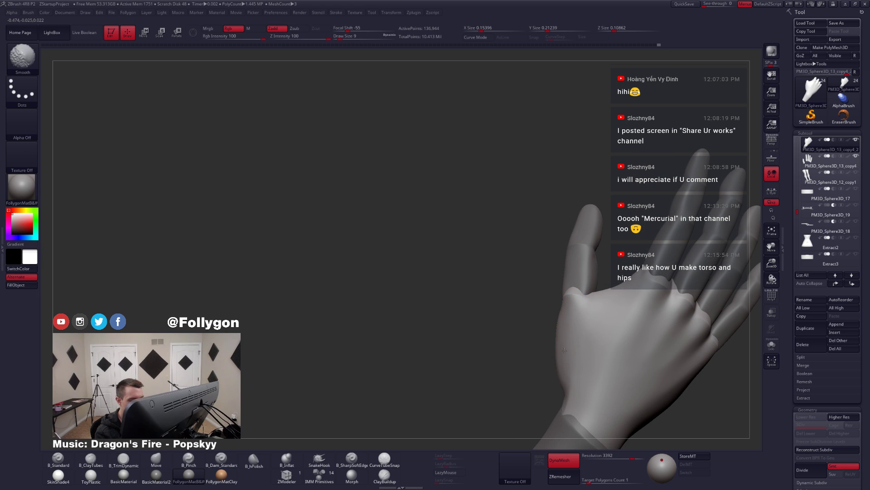
pyautogui.moveTo(565, 367); pyautogui.dragTo(573, 319, button='right')
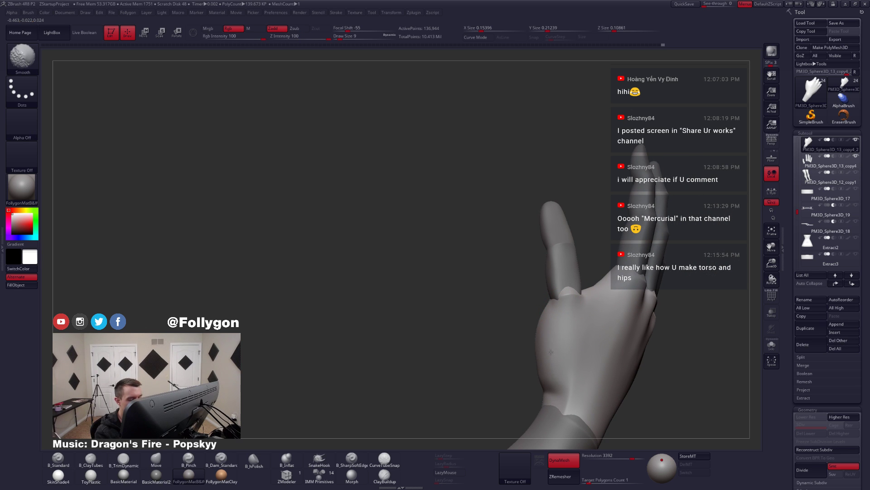
pyautogui.moveTo(549, 355)
pyautogui.mouseDown(button='right')
pyautogui.moveTo(558, 313)
pyautogui.moveTo(544, 322)
pyautogui.moveTo(540, 347)
pyautogui.moveTo(573, 333)
pyautogui.moveTo(572, 289)
pyautogui.moveTo(574, 312)
pyautogui.mouseUp(button='right')
pyautogui.press('shift')
# - Try flattening the heel of the palm with the TrimDynamic brush at draw size 14
pyautogui.hotkey('shift', 'f')
pyautogui.hotkey('shift', 'f')
pyautogui.moveTo(555, 280)
pyautogui.mouseDown()
pyautogui.moveTo(584, 267)
pyautogui.moveTo(568, 283)
pyautogui.mouseUp()
pyautogui.moveTo(565, 261)
pyautogui.mouseDown(button='right')
pyautogui.moveTo(556, 300)
pyautogui.moveTo(573, 251)
pyautogui.mouseUp(button='right')
pyautogui.moveTo(506, 301)
pyautogui.mouseDown(button='right')
pyautogui.moveTo(535, 294)
pyautogui.moveTo(566, 317)
pyautogui.moveTo(558, 290)
pyautogui.moveTo(540, 291)
pyautogui.moveTo(562, 309)
pyautogui.moveTo(535, 329)
pyautogui.moveTo(502, 328)
pyautogui.mouseUp(button='right')
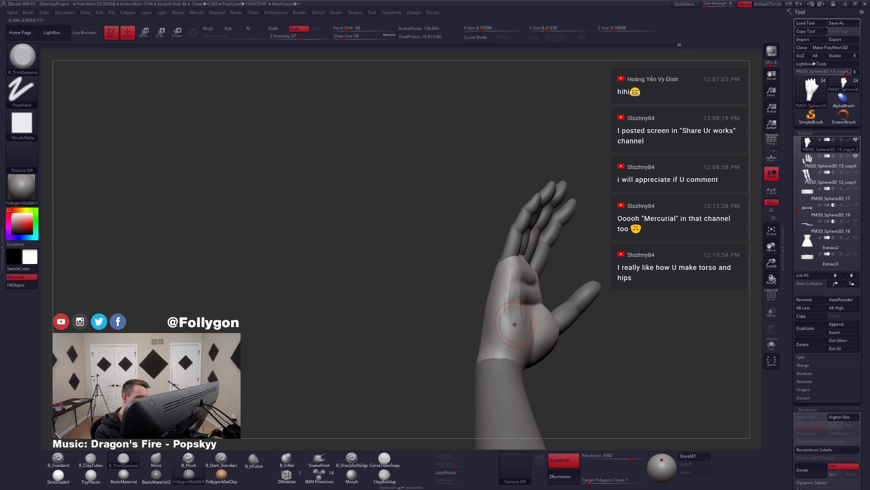
pyautogui.moveTo(515, 325)
pyautogui.mouseDown(button='right')
pyautogui.moveTo(505, 334)
pyautogui.moveTo(513, 313)
pyautogui.moveTo(546, 325)
pyautogui.moveTo(509, 316)
pyautogui.moveTo(521, 312)
pyautogui.moveTo(521, 320)
pyautogui.mouseUp(button='right')
pyautogui.hotkey('ctrl', 'z')
pyautogui.hotkey('ctrl', 'z')
# - Switch to the Move brush at draw size 8 and smooth the middle of the palm
pyautogui.press('b')
pyautogui.press('m')
pyautogui.press('v')
pyautogui.press('space')
pyautogui.keyDown('shift'); pyautogui.moveTo(521, 309); pyautogui.dragTo(523, 308); pyautogui.keyUp('shift')
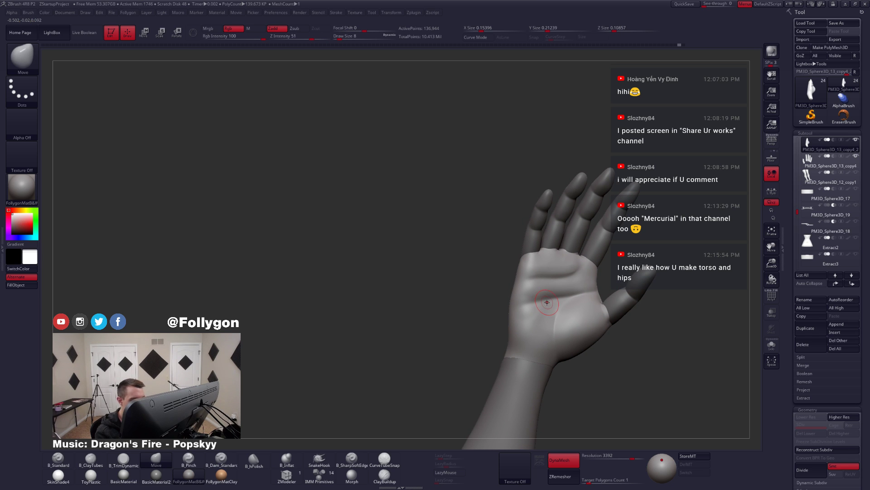
# - Isolate the palm subtool, duplicate it and select the original again
pyautogui.keyDown('shift'); pyautogui.click(856, 140); pyautogui.keyUp('shift')
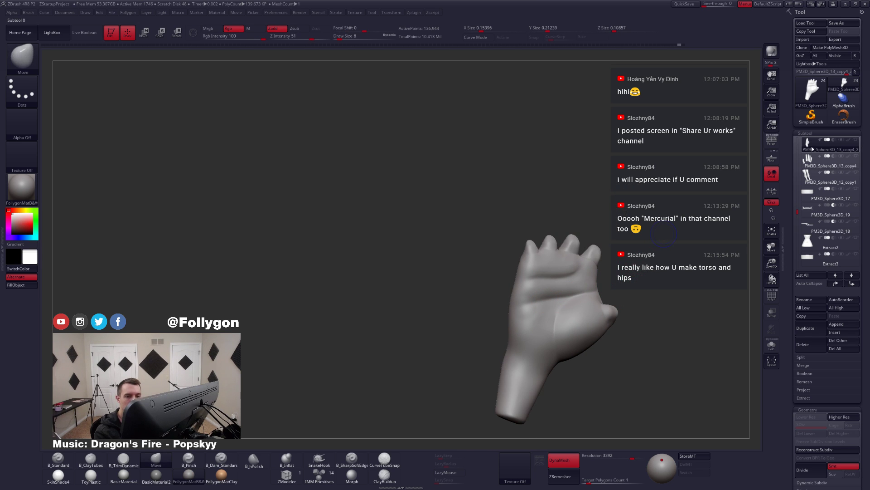
pyautogui.click(814, 328)
pyautogui.click(812, 149)
pyautogui.moveTo(626, 292); pyautogui.dragTo(578, 343, button='right')
pyautogui.keyDown('alt'); pyautogui.moveTo(578, 342); pyautogui.dragTo(572, 313, button='right'); pyautogui.keyUp('alt')
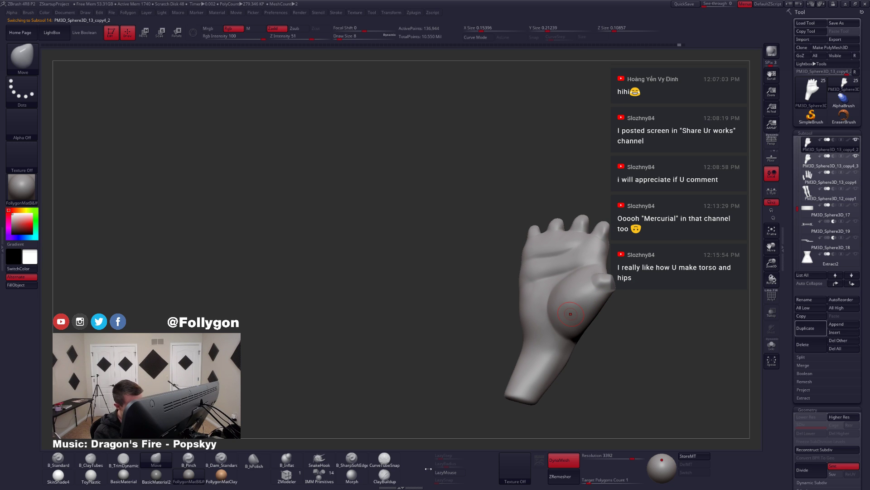
# - ZRemesh the original palm and inspect its new topology with the wireframe displayed
pyautogui.click(560, 476)
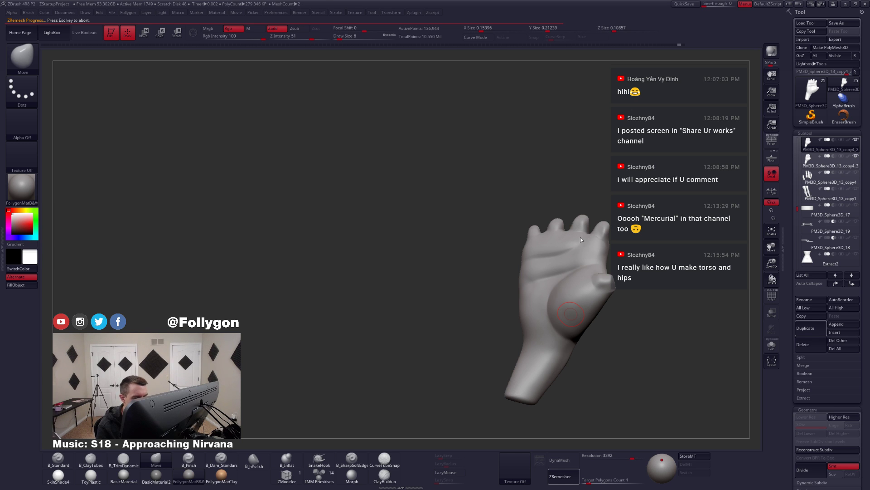
pyautogui.keyDown('alt'); pyautogui.moveTo(605, 312); pyautogui.dragTo(485, 238); pyautogui.keyUp('alt')
pyautogui.hotkey('alt', 's')
pyautogui.hotkey('shift', 'f')
pyautogui.moveTo(458, 214)
pyautogui.mouseDown(button='right')
pyautogui.moveTo(489, 230)
pyautogui.moveTo(459, 225)
pyautogui.mouseUp(button='right')
pyautogui.hotkey('ctrl', 'f')
# - Subdivide the remeshed palm up to level 5 and project the duplicate's detail onto it
pyautogui.hotkey('ctrl', 'd')
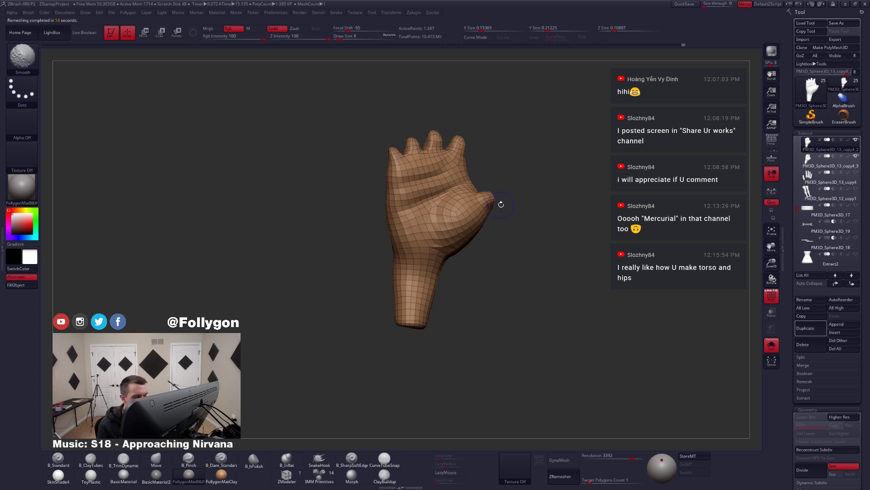
pyautogui.hotkey('shift', 'f')
pyautogui.click(804, 390)
pyautogui.hotkey('ctrl', 'd')
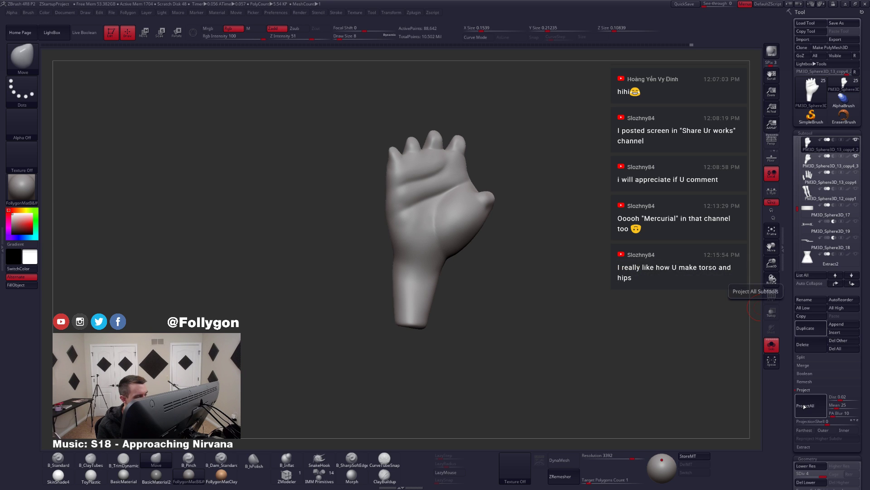
pyautogui.hotkey('ctrl', 'd')
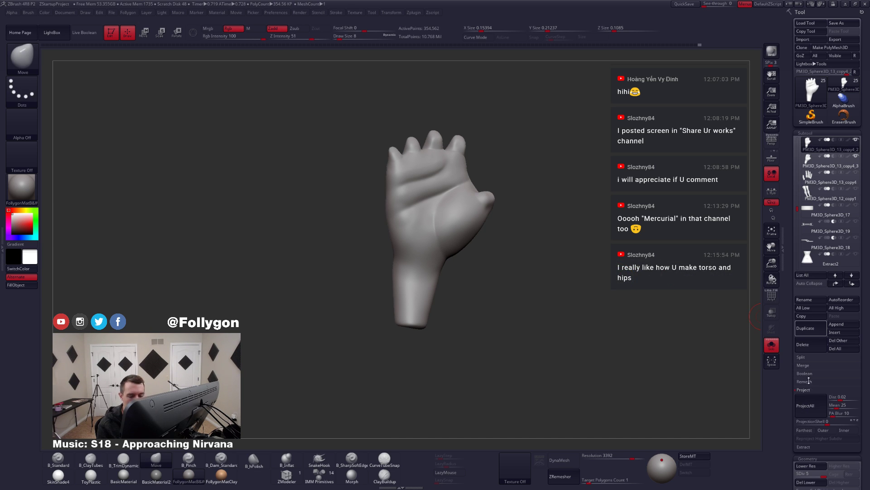
# - Delete the duplicated palm subtool
pyautogui.click(816, 161)
pyautogui.click(812, 348)
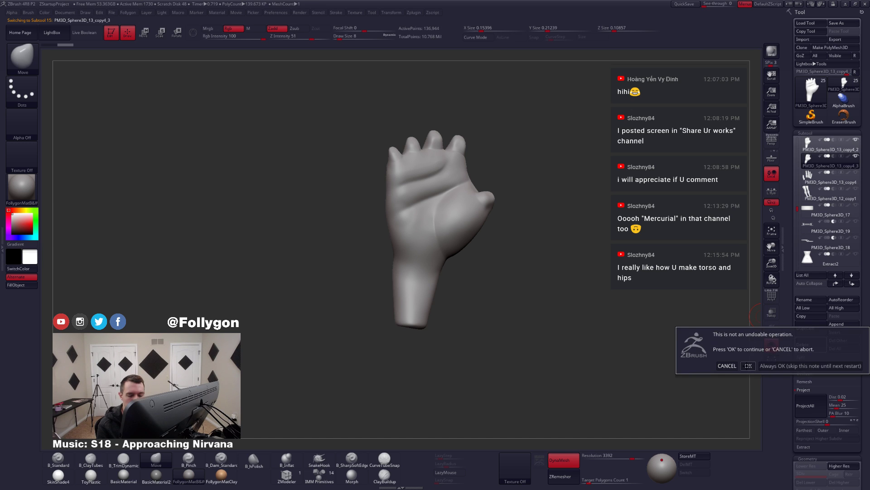
pyautogui.click(748, 366)
# - Bring the palm, fingers and arms back into view together and make the palm the active subtool
pyautogui.moveTo(801, 161); pyautogui.dragTo(803, 191)
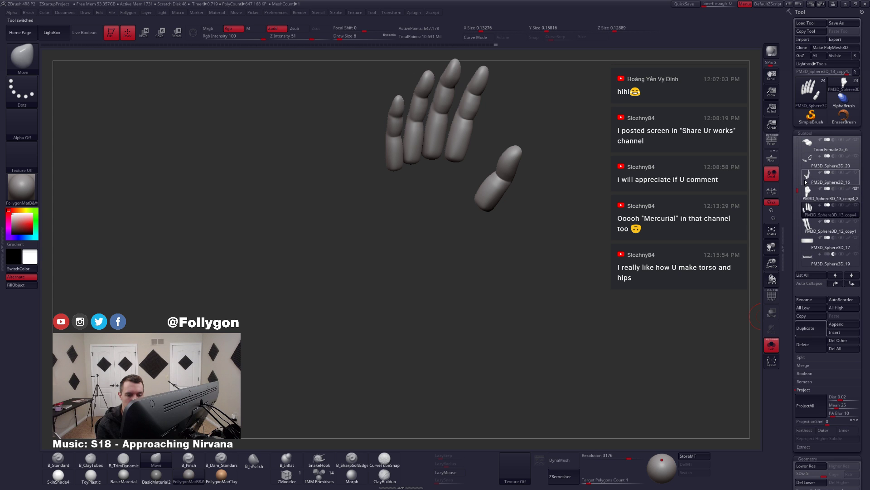
pyautogui.click(816, 176)
pyautogui.click(816, 210)
pyautogui.moveTo(521, 188); pyautogui.dragTo(517, 256, button='right')
pyautogui.keyDown('alt'); pyautogui.click(448, 187); pyautogui.keyUp('alt')
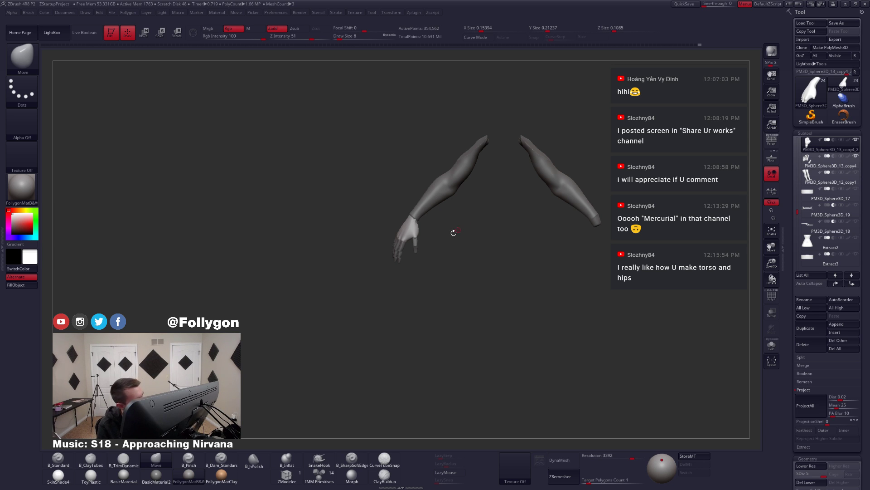
# - Reshape the palm between the index finger and the thumb base with the Move brush
pyautogui.moveTo(402, 243); pyautogui.dragTo(482, 345)
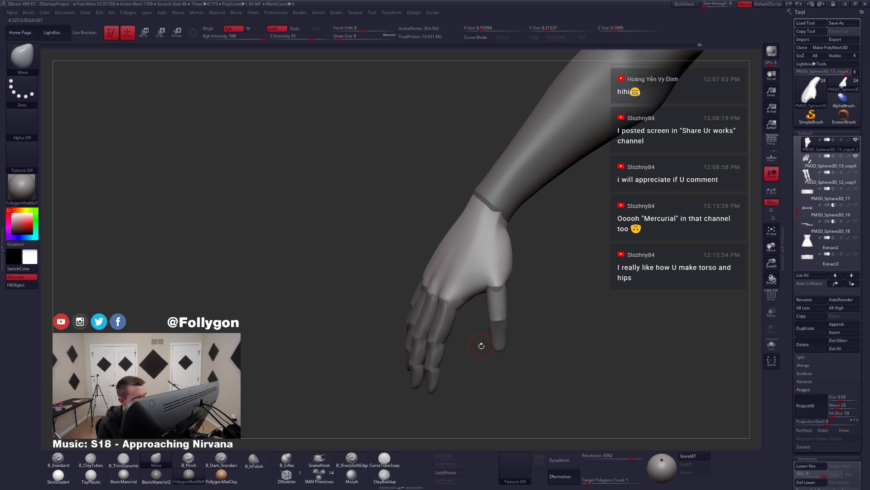
pyautogui.press('space')
pyautogui.moveTo(475, 300); pyautogui.dragTo(454, 328)
pyautogui.press('space')
pyautogui.moveTo(463, 308)
pyautogui.mouseDown()
pyautogui.moveTo(503, 318)
pyautogui.moveTo(571, 309)
pyautogui.moveTo(560, 317)
pyautogui.mouseUp()
pyautogui.press('shift')
pyautogui.moveTo(498, 283)
pyautogui.mouseDown()
pyautogui.moveTo(528, 290)
pyautogui.moveTo(489, 267)
pyautogui.mouseUp()
# - Lower the palm to subdivision level 3 and adjust its form near the finger bases with the Move brush
pyautogui.press('space')
pyautogui.press('space')
pyautogui.hotkey('shift', 'd')
pyautogui.hotkey('shift', 'd')
pyautogui.press('shift')
pyautogui.moveTo(496, 301)
pyautogui.mouseDown(button='right')
pyautogui.moveTo(502, 298)
pyautogui.moveTo(477, 317)
pyautogui.moveTo(485, 315)
pyautogui.mouseUp(button='right')
pyautogui.press('shift')
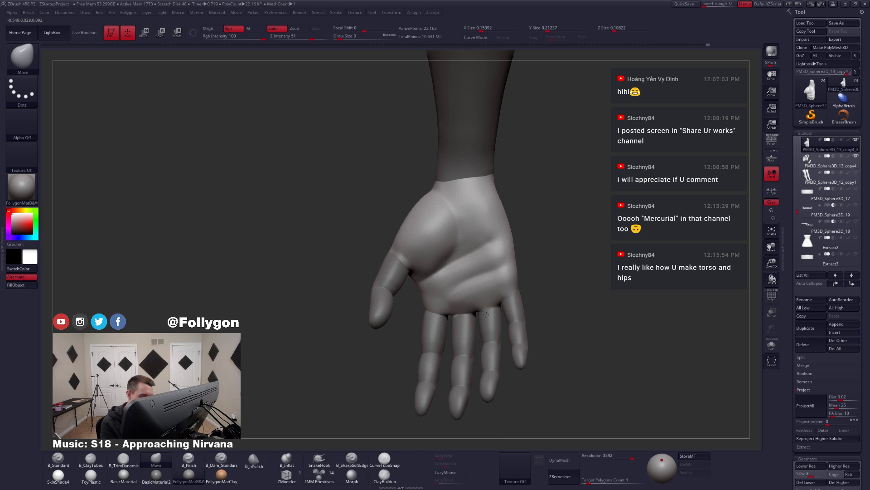
pyautogui.moveTo(489, 315); pyautogui.dragTo(472, 317)
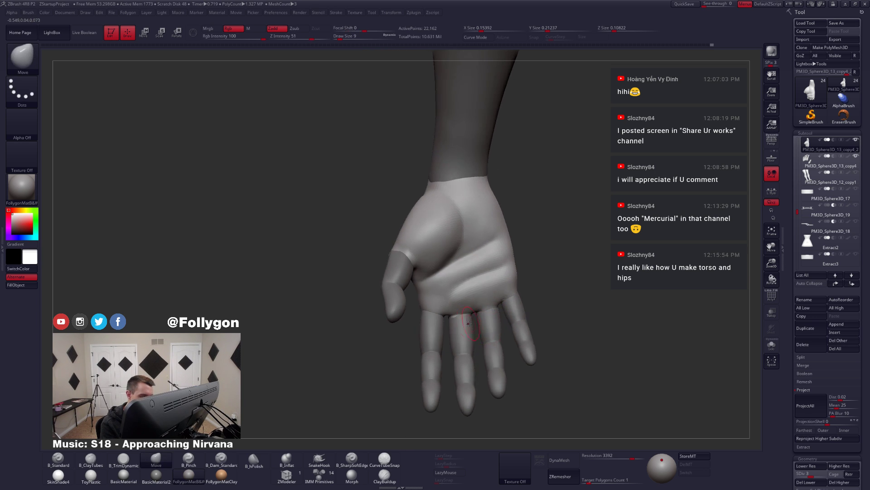
# - Isolate the palm and build up and smooth the pad below the fingers with the ClayTubes brush
pyautogui.press('2')
pyautogui.hotkey('alt', 's')
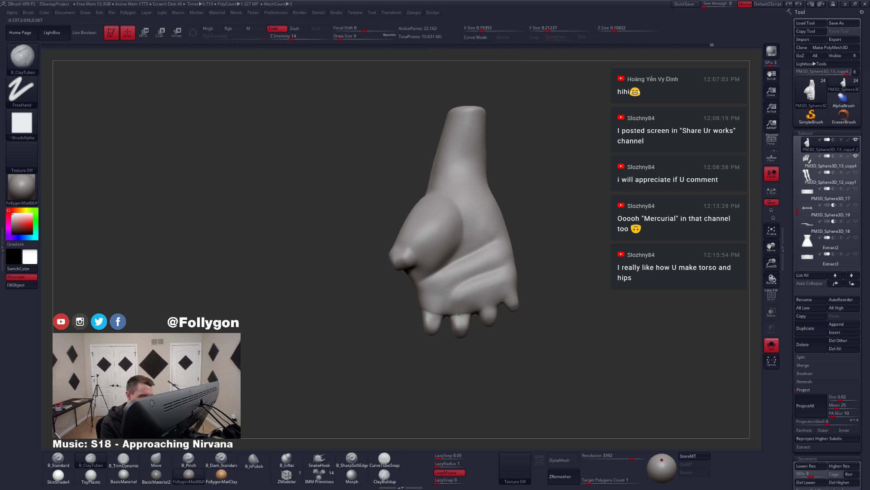
pyautogui.moveTo(456, 309)
pyautogui.mouseDown()
pyautogui.moveTo(448, 319)
pyautogui.moveTo(449, 310)
pyautogui.mouseUp()
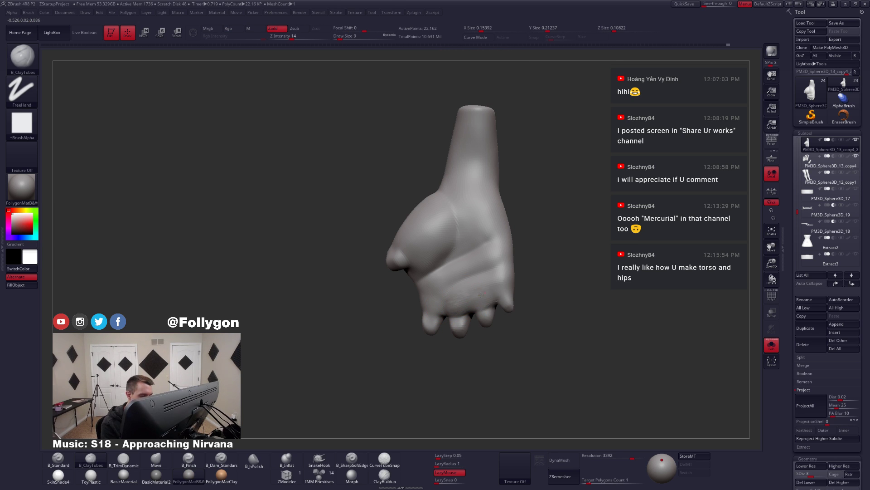
pyautogui.moveTo(502, 277)
pyautogui.keyDown('shift'); pyautogui.mouseDown()
pyautogui.moveTo(488, 293)
pyautogui.moveTo(426, 305)
pyautogui.mouseUp(); pyautogui.keyUp('shift')
# - Raise the palm to subdivision level 4 and flatten and smooth the area at the index finger's base with TrimDynamic
pyautogui.press('d')
pyautogui.moveTo(426, 305); pyautogui.dragTo(416, 302, button='right')
pyautogui.press('3')
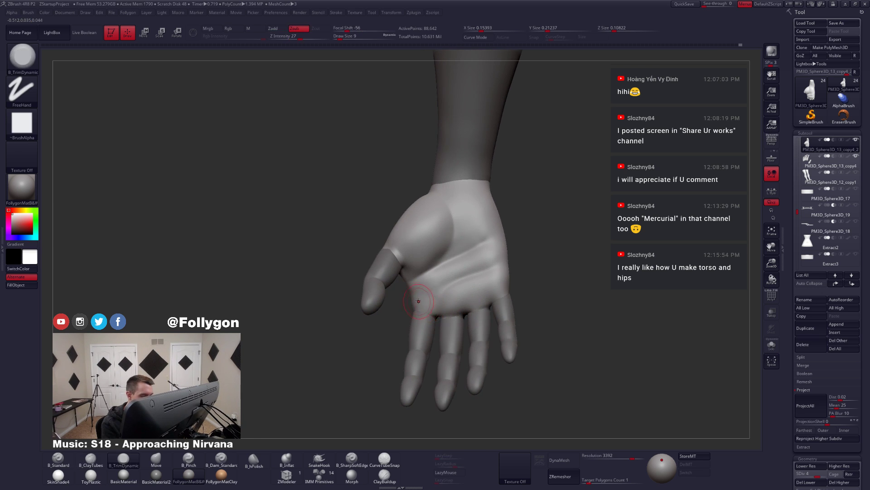
pyautogui.keyDown('shift'); pyautogui.moveTo(430, 294); pyautogui.dragTo(425, 288); pyautogui.keyUp('shift')
pyautogui.moveTo(383, 265)
pyautogui.keyDown('alt'); pyautogui.mouseDown(button='right')
pyautogui.moveTo(387, 298)
pyautogui.moveTo(504, 296)
pyautogui.moveTo(455, 297)
pyautogui.mouseUp(button='right'); pyautogui.keyUp('alt')
pyautogui.moveTo(453, 297); pyautogui.dragTo(488, 258)
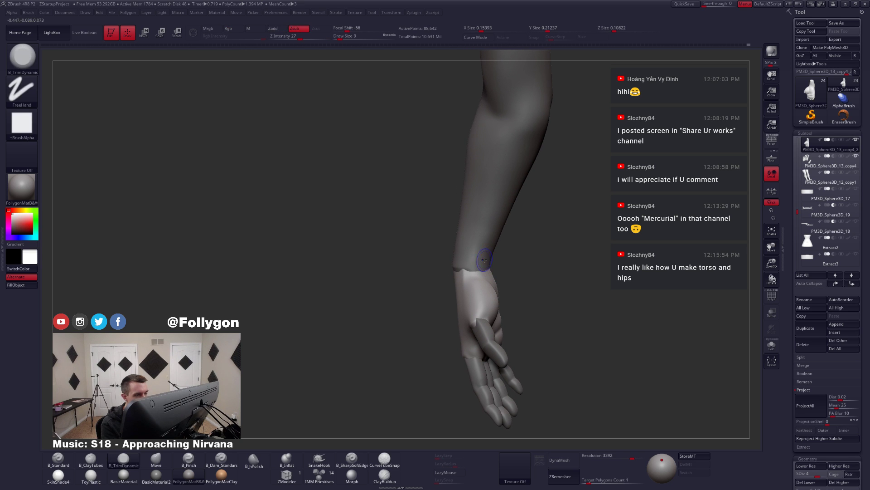
# - Make the arms the active subtool, hide the opposite arm and delete the hidden geometry
pyautogui.keyDown('alt'); pyautogui.click(483, 260); pyautogui.keyUp('alt')
pyautogui.hotkey('shift', 'f')
pyautogui.hotkey('shift', 'f')
pyautogui.keyDown('ctrl'); pyautogui.moveTo(509, 279); pyautogui.dragTo(523, 260, button='right'); pyautogui.keyUp('ctrl')
pyautogui.moveTo(523, 259); pyautogui.dragTo(493, 293)
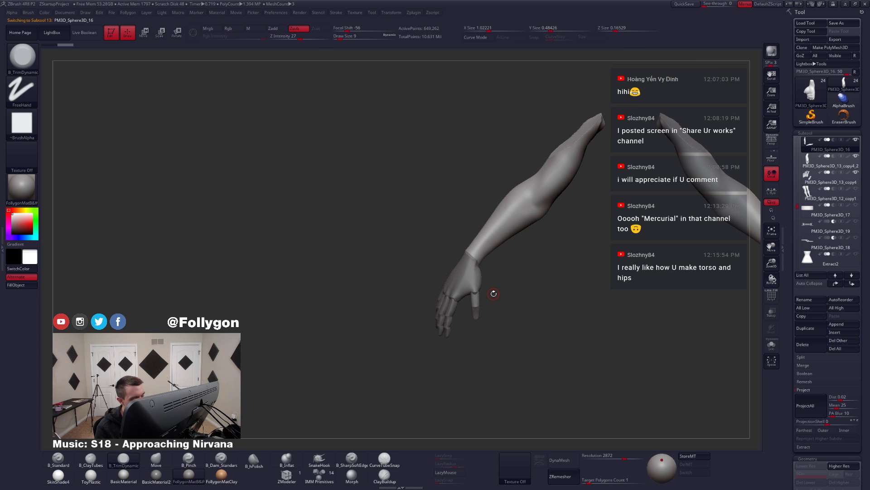
pyautogui.moveTo(508, 282)
pyautogui.mouseDown()
pyautogui.moveTo(451, 291)
pyautogui.moveTo(461, 297)
pyautogui.mouseUp()
pyautogui.hotkey('shift', 'f')
pyautogui.hotkey('shift', 'f')
pyautogui.moveTo(814, 166)
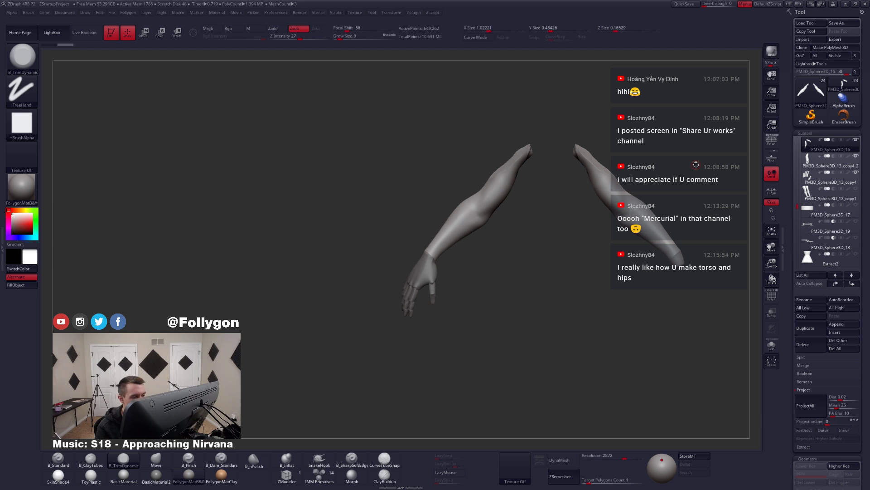
pyautogui.moveTo(554, 136)
pyautogui.keyDown('ctrl'); pyautogui.keyDown('shift'); pyautogui.mouseDown()
pyautogui.moveTo(562, 198)
pyautogui.moveTo(700, 327)
pyautogui.moveTo(560, 123)
pyautogui.mouseUp(); pyautogui.keyUp('shift'); pyautogui.keyUp('ctrl')
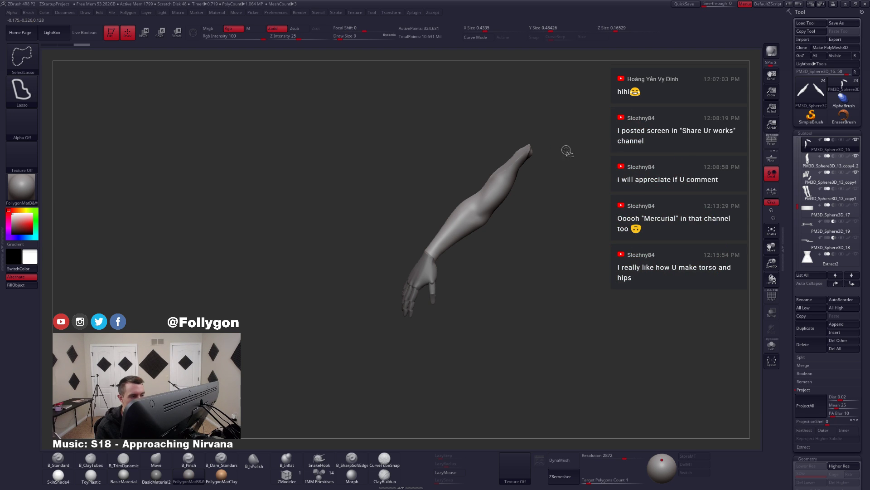
pyautogui.press('space')
pyautogui.click(586, 156)
pyautogui.hotkey('ctrl', 'shift', 's')
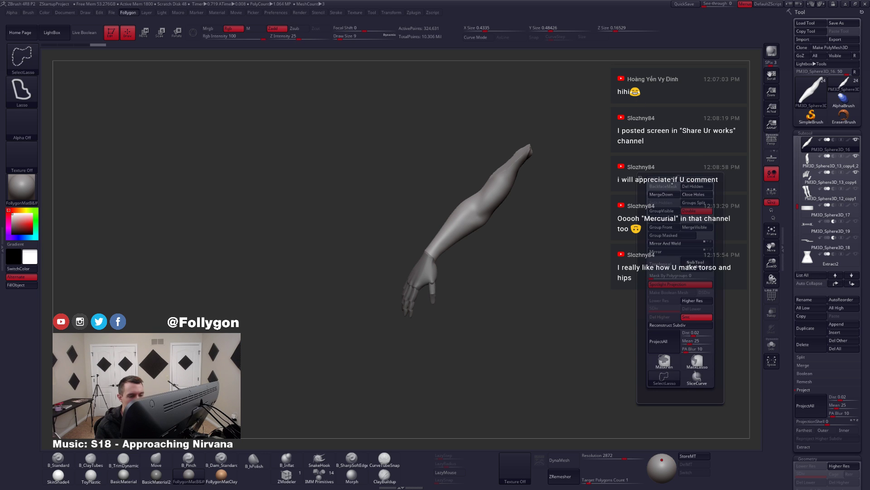
# - Merge the palm and finger subtools down into the arm subtool
pyautogui.click(663, 194)
pyautogui.click(637, 207)
pyautogui.hotkey('ctrl', 'shift', 's')
pyautogui.click(586, 221)
pyautogui.click(562, 235)
# - DynaMesh the merged arm and hand at a resolution of 3552
pyautogui.moveTo(386, 218); pyautogui.dragTo(601, 401)
pyautogui.moveTo(625, 458); pyautogui.dragTo(635, 460)
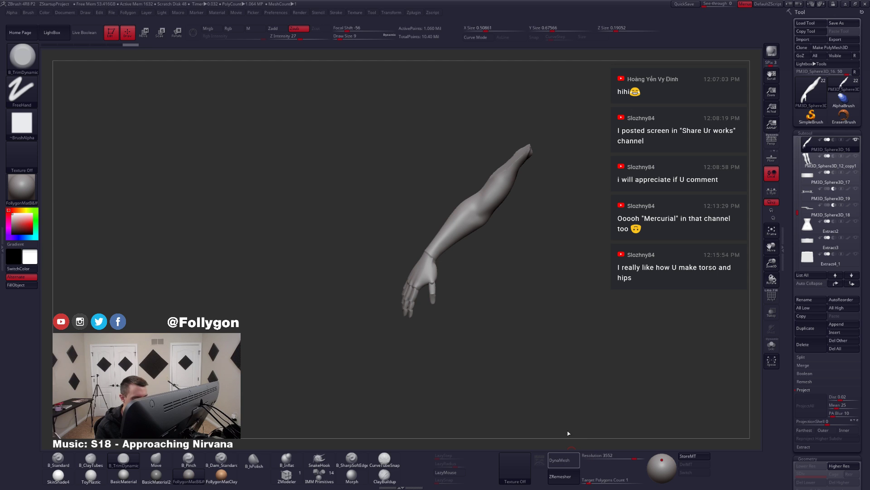
pyautogui.keyDown('alt'); pyautogui.moveTo(440, 239); pyautogui.dragTo(560, 235, button='right'); pyautogui.keyUp('alt')
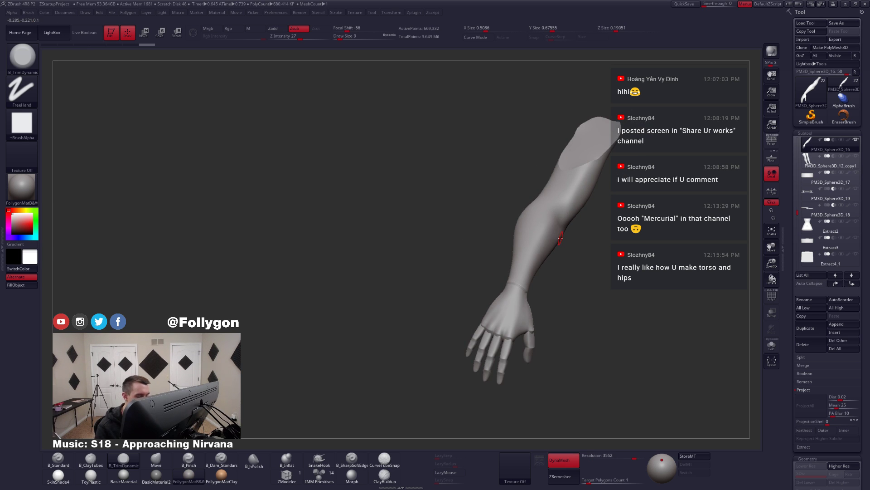
# - Blend the finger bases into the back of the hand with ClayTubes strokes and smoothing
pyautogui.moveTo(519, 318)
pyautogui.keyDown('alt'); pyautogui.mouseDown(button='right')
pyautogui.moveTo(523, 281)
pyautogui.moveTo(529, 302)
pyautogui.moveTo(516, 333)
pyautogui.mouseUp(button='right'); pyautogui.keyUp('alt')
pyautogui.keyDown('alt'); pyautogui.moveTo(517, 333); pyautogui.dragTo(513, 296, button='right'); pyautogui.keyUp('alt')
pyautogui.press('b')
pyautogui.press('c')
pyautogui.press('t')
pyautogui.moveTo(512, 295)
pyautogui.mouseDown()
pyautogui.moveTo(515, 285)
pyautogui.moveTo(513, 296)
pyautogui.mouseUp()
pyautogui.press('shift')
pyautogui.moveTo(514, 296); pyautogui.dragTo(510, 313, button='right')
pyautogui.moveTo(514, 283)
pyautogui.mouseDown()
pyautogui.moveTo(512, 302)
pyautogui.moveTo(503, 269)
pyautogui.moveTo(501, 277)
pyautogui.mouseUp()
pyautogui.press('shift')
pyautogui.moveTo(502, 276); pyautogui.dragTo(525, 273, button='right')
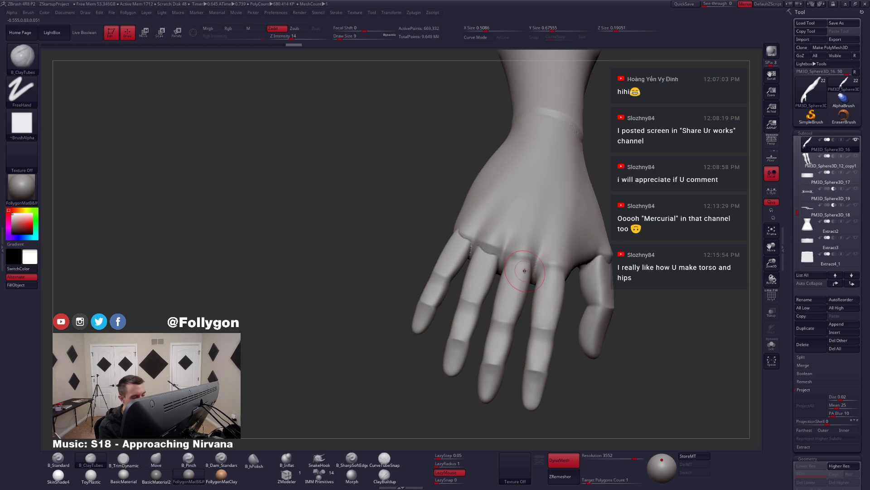
# - Fill and smooth the transitions between the fingers along the knuckle line with ClayTubes
pyautogui.moveTo(519, 303)
pyautogui.mouseDown()
pyautogui.moveTo(495, 263)
pyautogui.moveTo(500, 255)
pyautogui.moveTo(492, 278)
pyautogui.mouseUp()
pyautogui.press('shift')
pyautogui.moveTo(492, 274)
pyautogui.keyDown('alt'); pyautogui.mouseDown(button='right')
pyautogui.moveTo(525, 277)
pyautogui.moveTo(504, 275)
pyautogui.mouseUp(button='right'); pyautogui.keyUp('alt')
pyautogui.moveTo(503, 245); pyautogui.dragTo(504, 248)
pyautogui.press('shift')
# - Blend the finger bases into the palm side with ClayTubes, smoothing the crease at the index finger
pyautogui.moveTo(494, 259); pyautogui.dragTo(551, 254, button='right')
pyautogui.keyDown('shift'); pyautogui.moveTo(509, 245); pyautogui.dragTo(507, 269); pyautogui.keyUp('shift')
pyautogui.moveTo(508, 274); pyautogui.dragTo(505, 261, button='right')
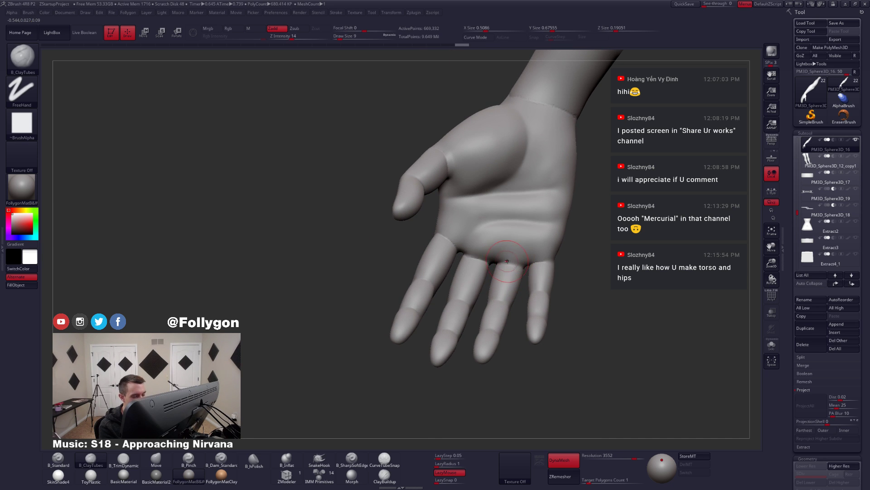
pyautogui.moveTo(521, 258)
pyautogui.mouseDown()
pyautogui.moveTo(501, 255)
pyautogui.moveTo(542, 251)
pyautogui.moveTo(503, 259)
pyautogui.moveTo(521, 254)
pyautogui.moveTo(507, 252)
pyautogui.mouseUp()
pyautogui.keyDown('alt'); pyautogui.moveTo(492, 240); pyautogui.dragTo(512, 251, button='right'); pyautogui.keyUp('alt')
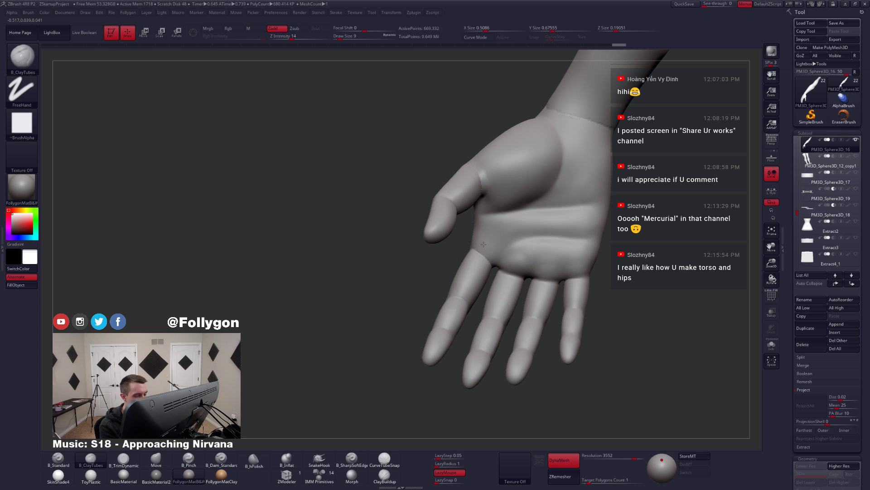
pyautogui.keyDown('shift'); pyautogui.moveTo(484, 248); pyautogui.dragTo(491, 254); pyautogui.keyUp('shift')
pyautogui.moveTo(472, 256)
pyautogui.mouseDown(button='right')
pyautogui.moveTo(510, 287)
pyautogui.moveTo(491, 252)
pyautogui.moveTo(506, 265)
pyautogui.moveTo(506, 282)
pyautogui.moveTo(456, 263)
pyautogui.mouseUp(button='right')
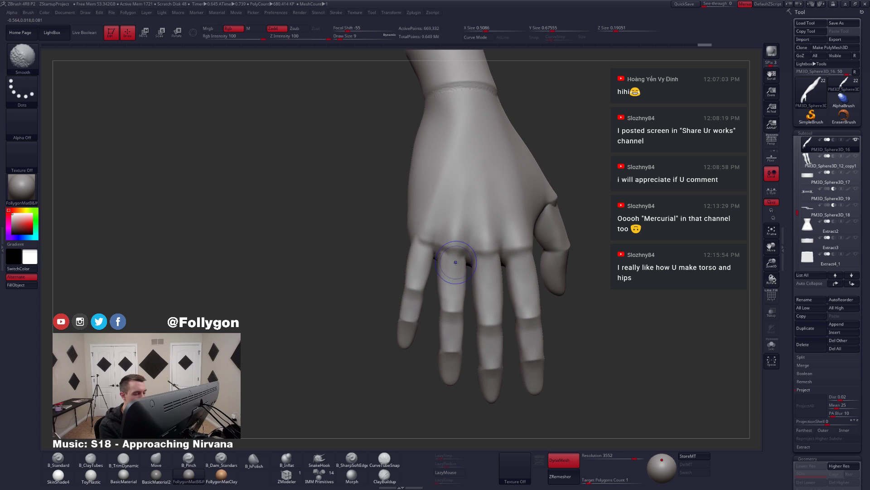
# - Refine and smooth the knuckles on the back of the hand with a resized ClayTubes brush
pyautogui.moveTo(446, 302)
pyautogui.mouseDown(button='right')
pyautogui.moveTo(472, 292)
pyautogui.moveTo(468, 271)
pyautogui.moveTo(481, 290)
pyautogui.moveTo(486, 260)
pyautogui.mouseUp(button='right')
pyautogui.press('space')
pyautogui.moveTo(472, 290); pyautogui.dragTo(467, 290)
pyautogui.moveTo(483, 256)
pyautogui.mouseDown()
pyautogui.moveTo(486, 250)
pyautogui.moveTo(481, 265)
pyautogui.mouseUp()
pyautogui.press('shift')
pyautogui.moveTo(483, 269); pyautogui.dragTo(495, 274, button='right')
# - Flatten and smooth the knuckle surfaces on the back of the hand with a resized TrimDynamic brush
pyautogui.press('3')
pyautogui.press('space')
pyautogui.moveTo(476, 288); pyautogui.dragTo(480, 288)
pyautogui.moveTo(492, 275); pyautogui.dragTo(478, 275, button='right')
pyautogui.press('shift')
pyautogui.moveTo(509, 281)
pyautogui.mouseDown()
pyautogui.moveTo(511, 248)
pyautogui.moveTo(515, 287)
pyautogui.moveTo(516, 272)
pyautogui.moveTo(517, 280)
pyautogui.mouseUp()
pyautogui.moveTo(550, 285)
pyautogui.mouseDown(button='right')
pyautogui.moveTo(519, 288)
pyautogui.moveTo(560, 274)
pyautogui.mouseUp(button='right')
pyautogui.press('shift')
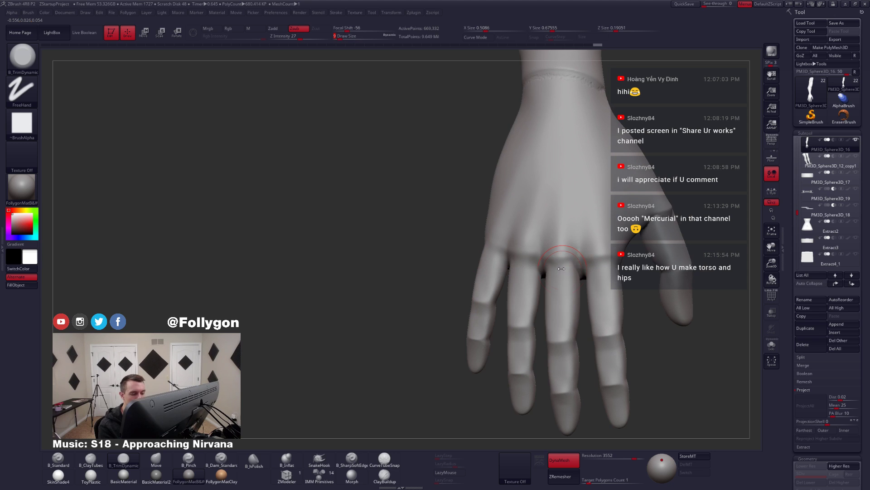
# - Plane and smooth the middle and index finger knuckles with TrimDynamic
pyautogui.moveTo(556, 294); pyautogui.dragTo(562, 261)
pyautogui.moveTo(562, 260)
pyautogui.mouseDown()
pyautogui.moveTo(557, 305)
pyautogui.moveTo(558, 283)
pyautogui.mouseUp()
pyautogui.press('shift')
pyautogui.moveTo(575, 295); pyautogui.dragTo(561, 300, button='right')
pyautogui.moveTo(560, 290)
pyautogui.keyDown('shift'); pyautogui.mouseDown()
pyautogui.moveTo(557, 311)
pyautogui.moveTo(554, 285)
pyautogui.moveTo(590, 268)
pyautogui.mouseUp(); pyautogui.keyUp('shift')
pyautogui.press('space')
pyautogui.moveTo(578, 268); pyautogui.dragTo(596, 264, button='right')
pyautogui.moveTo(597, 261); pyautogui.dragTo(596, 263)
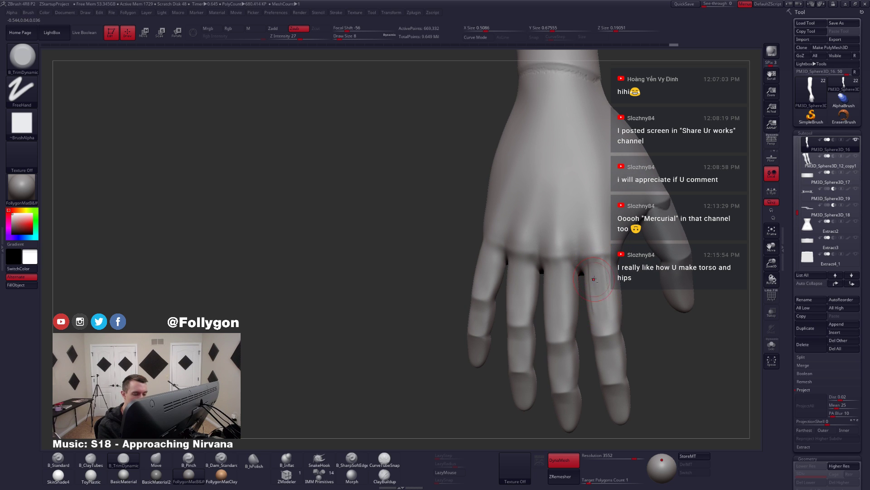
pyautogui.press('shift')
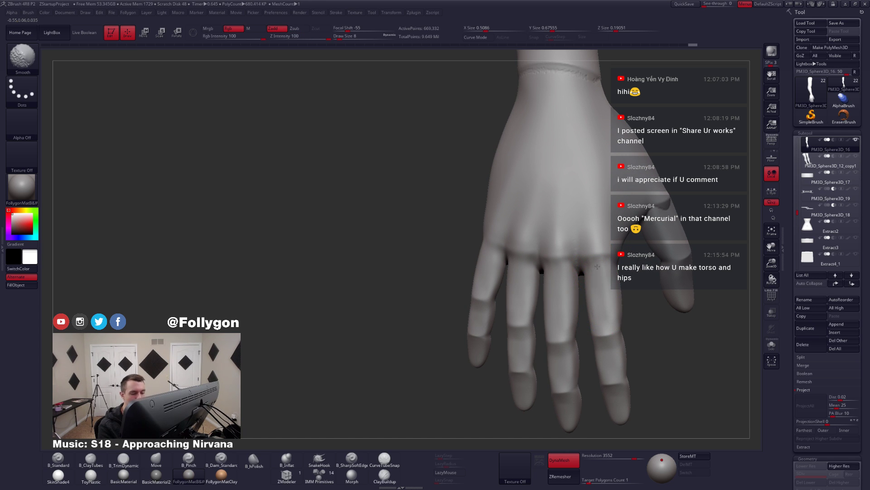
# - Enlarge the brush to a draw size of 16 and smooth the seam across the back of the wrist
pyautogui.moveTo(603, 283)
pyautogui.keyDown('ctrl'); pyautogui.mouseDown(button='right')
pyautogui.moveTo(558, 253)
pyautogui.moveTo(550, 303)
pyautogui.moveTo(517, 323)
pyautogui.moveTo(544, 309)
pyautogui.mouseUp(button='right'); pyautogui.keyUp('ctrl')
pyautogui.press('space')
pyautogui.moveTo(574, 268); pyautogui.dragTo(578, 269)
pyautogui.moveTo(578, 269)
pyautogui.mouseDown(button='right')
pyautogui.moveTo(560, 272)
pyautogui.moveTo(556, 294)
pyautogui.mouseUp(button='right')
pyautogui.moveTo(554, 263)
pyautogui.keyDown('shift'); pyautogui.mouseDown()
pyautogui.moveTo(560, 256)
pyautogui.moveTo(531, 247)
pyautogui.mouseUp(); pyautogui.keyUp('shift')
pyautogui.moveTo(532, 249); pyautogui.dragTo(562, 253, button='right')
pyautogui.keyDown('shift'); pyautogui.moveTo(520, 249); pyautogui.dragTo(531, 246); pyautogui.keyUp('shift')
pyautogui.moveTo(528, 252); pyautogui.dragTo(567, 254, button='right')
pyautogui.press('shift')
# - Smooth the inner forearm and the wrist seam on the palm side and thumb side
pyautogui.moveTo(496, 243); pyautogui.dragTo(463, 251, button='right')
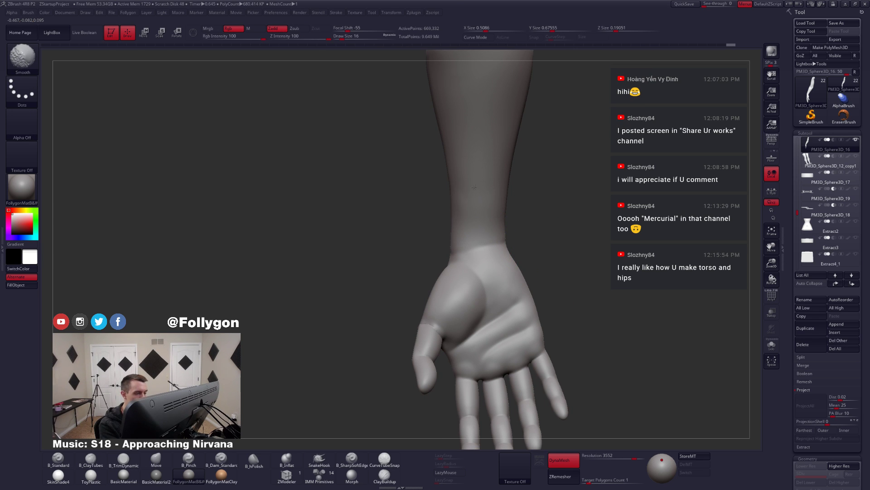
pyautogui.keyDown('shift'); pyautogui.moveTo(476, 187); pyautogui.dragTo(473, 213); pyautogui.keyUp('shift')
pyautogui.moveTo(472, 219); pyautogui.dragTo(560, 223, button='right')
pyautogui.keyDown('shift'); pyautogui.moveTo(501, 247); pyautogui.dragTo(511, 248); pyautogui.keyUp('shift')
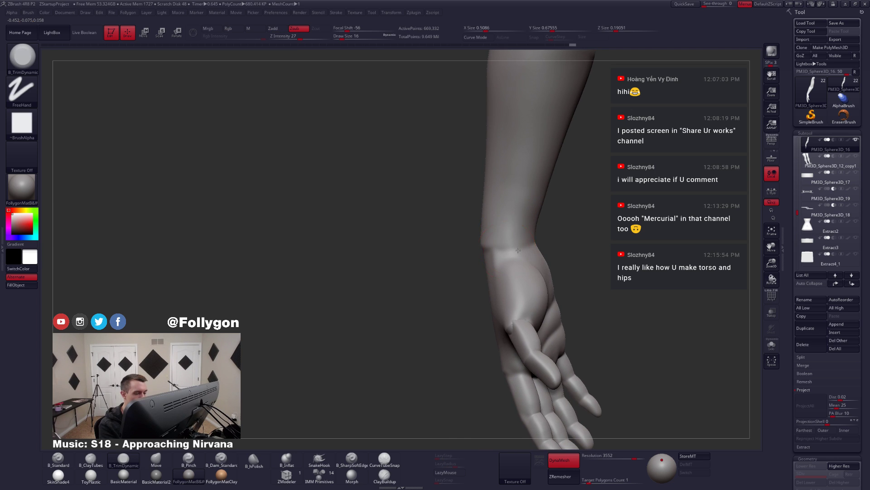
pyautogui.moveTo(511, 248); pyautogui.dragTo(524, 239, button='right')
# - Set the draw size to 13 and build up the bony bump on the back of the wrist with ClayTubes
pyautogui.press('space')
pyautogui.moveTo(525, 247); pyautogui.dragTo(521, 246)
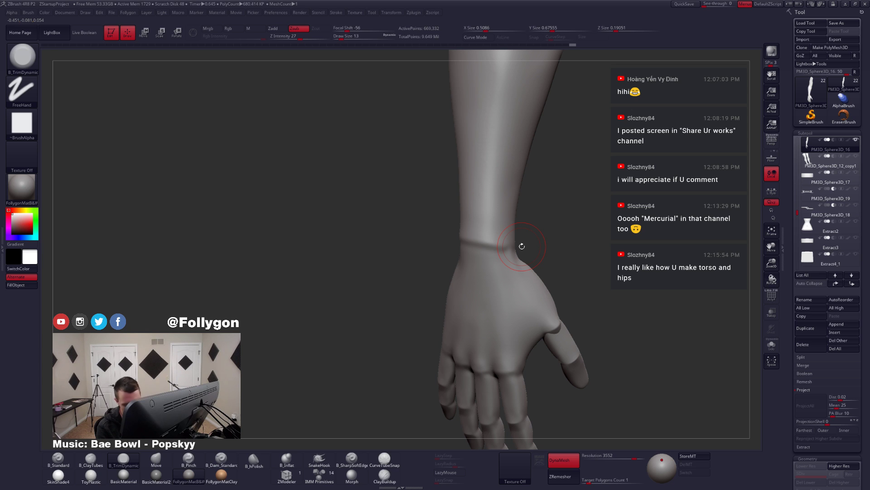
pyautogui.moveTo(522, 246)
pyautogui.mouseDown()
pyautogui.moveTo(530, 311)
pyautogui.moveTo(514, 285)
pyautogui.moveTo(525, 290)
pyautogui.moveTo(514, 260)
pyautogui.moveTo(521, 300)
pyautogui.moveTo(526, 293)
pyautogui.moveTo(502, 297)
pyautogui.mouseUp()
pyautogui.press('2')
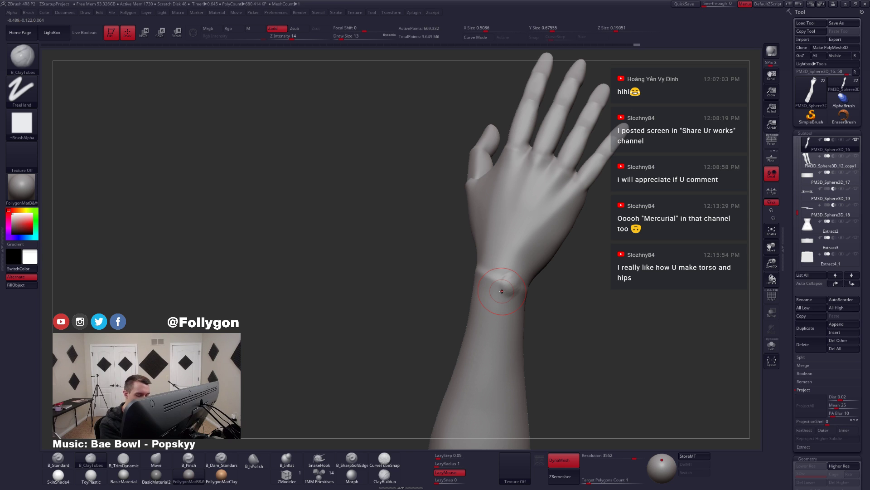
pyautogui.moveTo(401, 290); pyautogui.dragTo(474, 279)
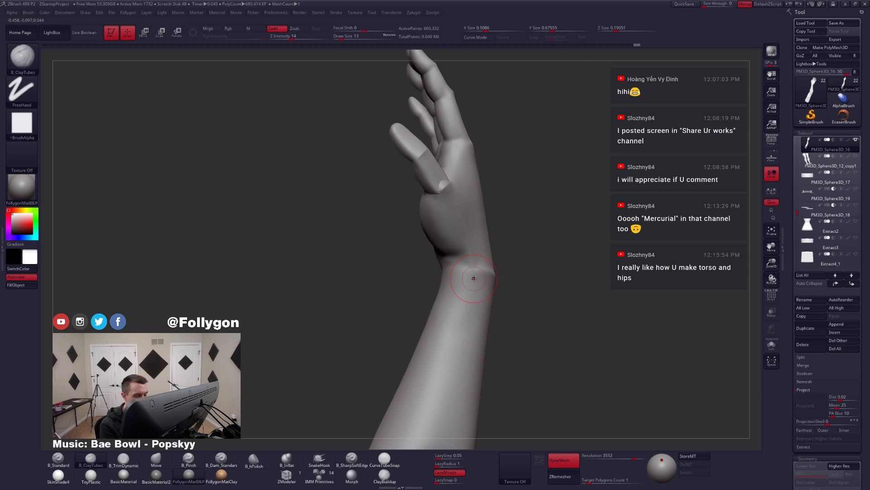
pyautogui.moveTo(474, 278); pyautogui.dragTo(466, 256, button='right')
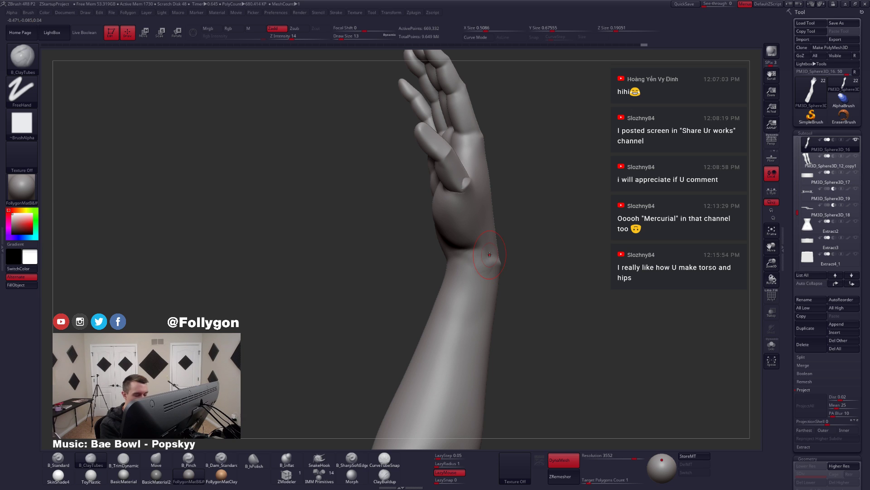
pyautogui.keyDown('alt'); pyautogui.moveTo(475, 275); pyautogui.dragTo(479, 250, button='right'); pyautogui.keyUp('alt')
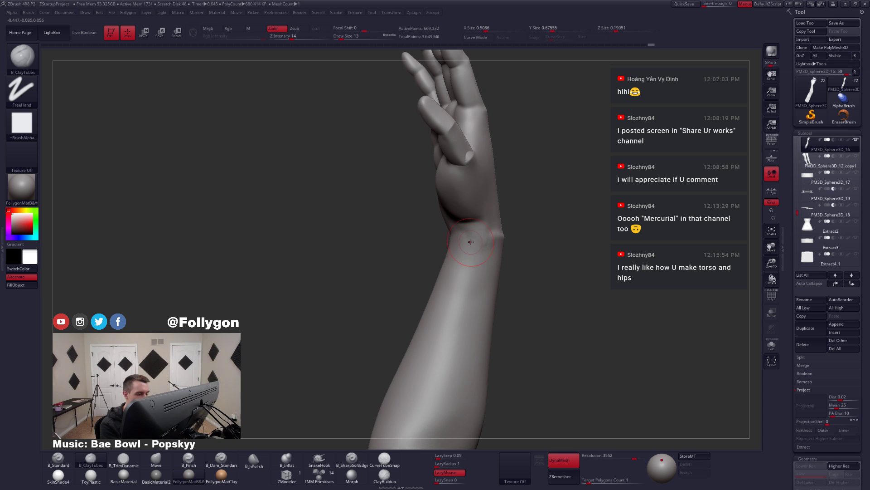
# - Build up the thumb side of the wrist with ClayTubes at a draw size of 12
pyautogui.press('b')
pyautogui.press('p')
pyautogui.press('i')
pyautogui.moveTo(472, 288); pyautogui.dragTo(459, 254, button='right')
pyautogui.press('b')
pyautogui.press('c')
pyautogui.press('t')
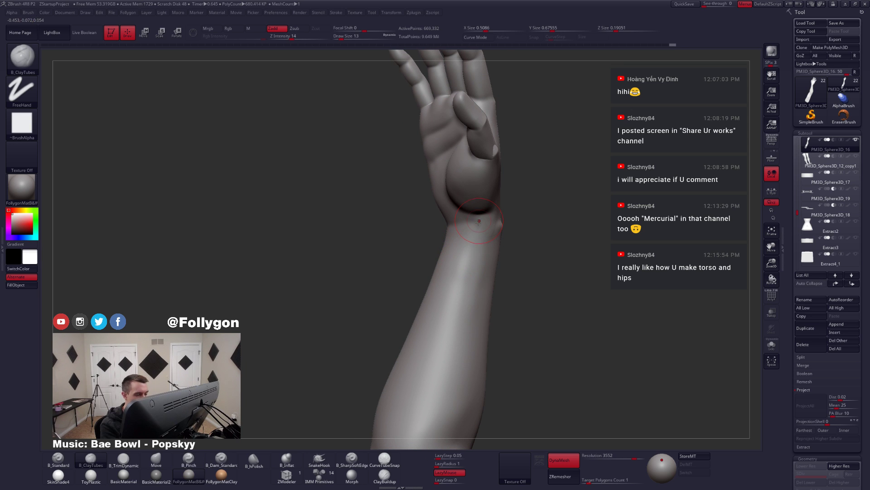
pyautogui.moveTo(452, 309); pyautogui.dragTo(472, 305, button='right')
pyautogui.press('space')
pyautogui.moveTo(458, 260); pyautogui.dragTo(456, 260)
pyautogui.moveTo(478, 225); pyautogui.dragTo(490, 225, button='right')
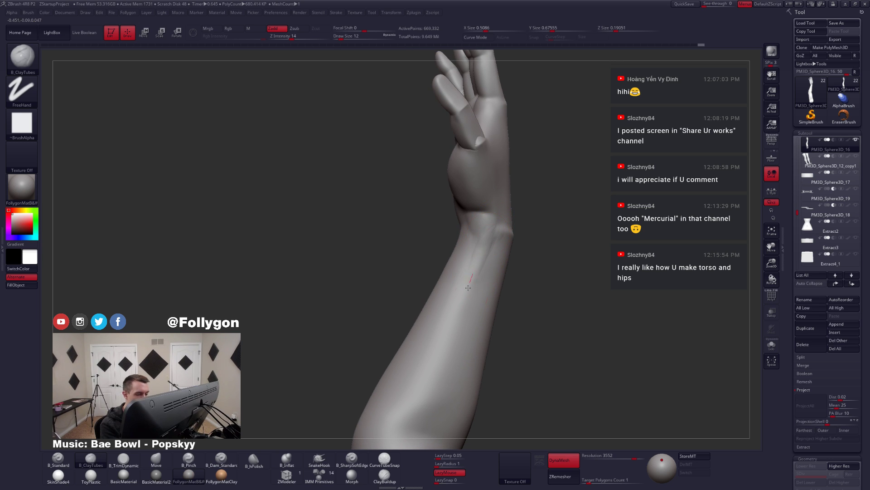
# - Sharpen and reshape the wrist contour with the Move and Pinch brushes and smooth the bump
pyautogui.moveTo(473, 224)
pyautogui.mouseDown(button='right')
pyautogui.moveTo(476, 258)
pyautogui.moveTo(463, 295)
pyautogui.moveTo(499, 270)
pyautogui.moveTo(471, 254)
pyautogui.moveTo(485, 248)
pyautogui.moveTo(471, 234)
pyautogui.moveTo(479, 219)
pyautogui.moveTo(495, 251)
pyautogui.moveTo(488, 237)
pyautogui.moveTo(470, 255)
pyautogui.mouseUp(button='right')
pyautogui.press('b')
pyautogui.press('m')
pyautogui.press('v')
pyautogui.press('b')
pyautogui.press('p')
pyautogui.press('i')
pyautogui.press('shift')
pyautogui.moveTo(501, 226)
pyautogui.keyDown('shift'); pyautogui.mouseDown()
pyautogui.moveTo(504, 240)
pyautogui.moveTo(509, 230)
pyautogui.mouseUp(); pyautogui.keyUp('shift')
pyautogui.moveTo(537, 233); pyautogui.dragTo(478, 243, button='right')
# - Shape the wrist below the thumb base with ClayTubes and smooth it into the forearm
pyautogui.press('b')
pyautogui.press('c')
pyautogui.press('t')
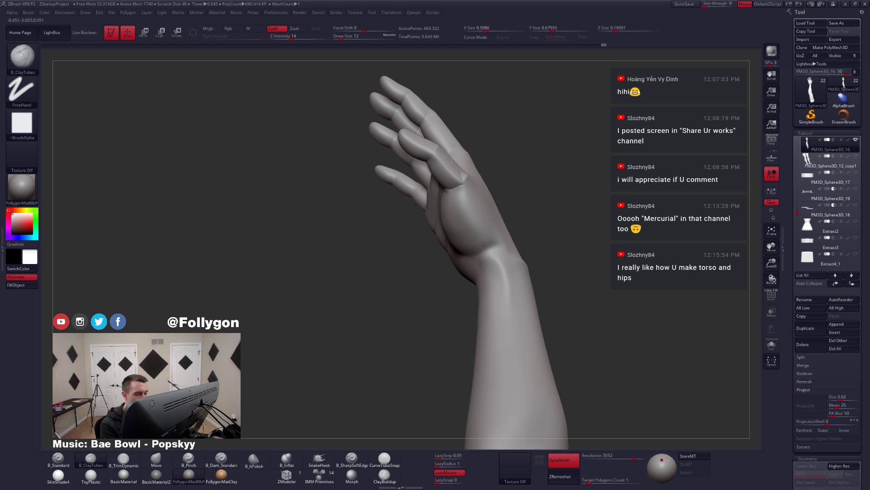
pyautogui.press('shift')
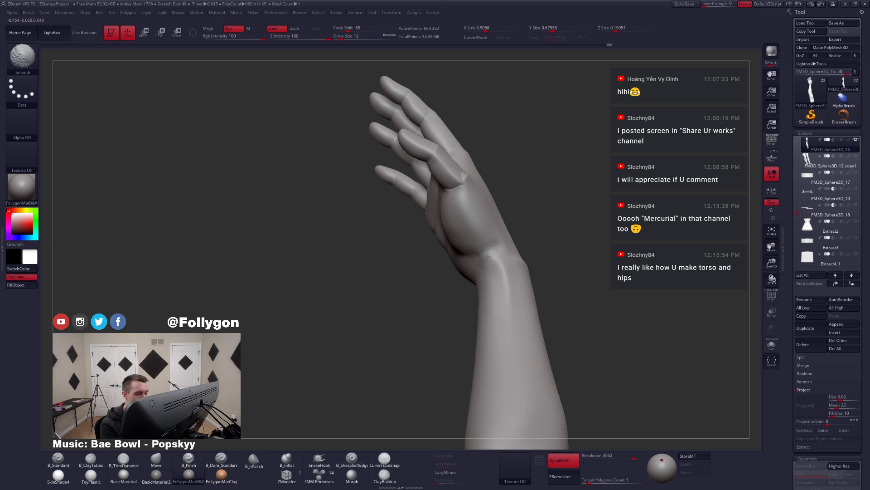
pyautogui.keyDown('shift'); pyautogui.moveTo(484, 255); pyautogui.dragTo(506, 272); pyautogui.keyUp('shift')
pyautogui.moveTo(490, 254); pyautogui.dragTo(515, 254, button='right')
pyautogui.keyDown('shift'); pyautogui.moveTo(499, 260); pyautogui.dragTo(507, 275); pyautogui.keyUp('shift')
pyautogui.moveTo(499, 259)
pyautogui.mouseDown(button='right')
pyautogui.moveTo(521, 255)
pyautogui.moveTo(502, 255)
pyautogui.mouseUp(button='right')
# - Flatten and smooth the wrist below the thumb base with TrimDynamic
pyautogui.press('b')
pyautogui.press('t')
pyautogui.press('d')
pyautogui.keyDown('shift'); pyautogui.moveTo(494, 251); pyautogui.dragTo(497, 259); pyautogui.keyUp('shift')
# - Set the draw size to 20 and flatten and smooth the back of the wrist with TrimDynamic
pyautogui.moveTo(472, 254)
pyautogui.mouseDown(button='right')
pyautogui.moveTo(492, 255)
pyautogui.moveTo(484, 248)
pyautogui.moveTo(482, 281)
pyautogui.moveTo(506, 230)
pyautogui.moveTo(534, 282)
pyautogui.moveTo(554, 249)
pyautogui.moveTo(529, 268)
pyautogui.mouseUp(button='right')
pyautogui.press('space')
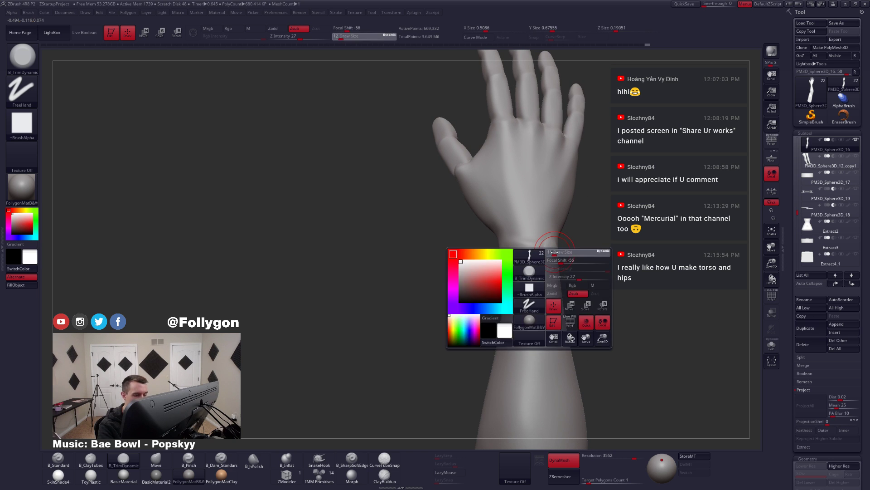
pyautogui.press('space')
pyautogui.moveTo(528, 266); pyautogui.dragTo(534, 271)
pyautogui.moveTo(534, 271); pyautogui.dragTo(528, 254, button='right')
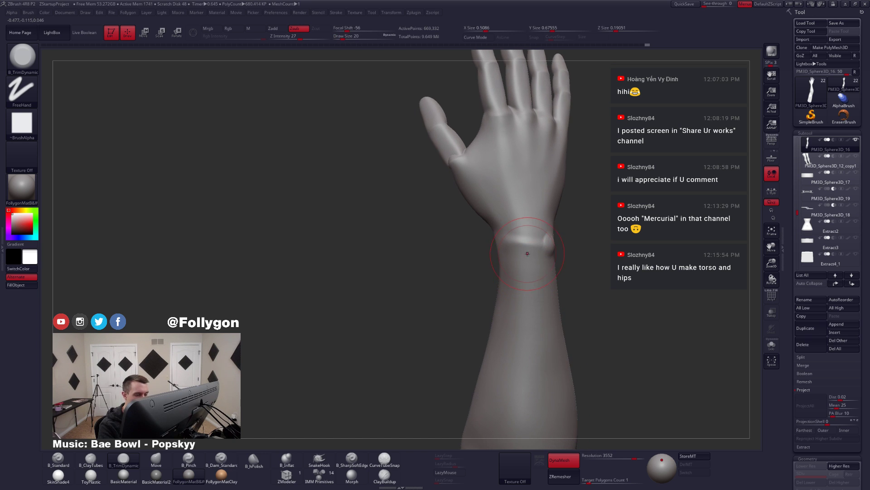
pyautogui.press('shift')
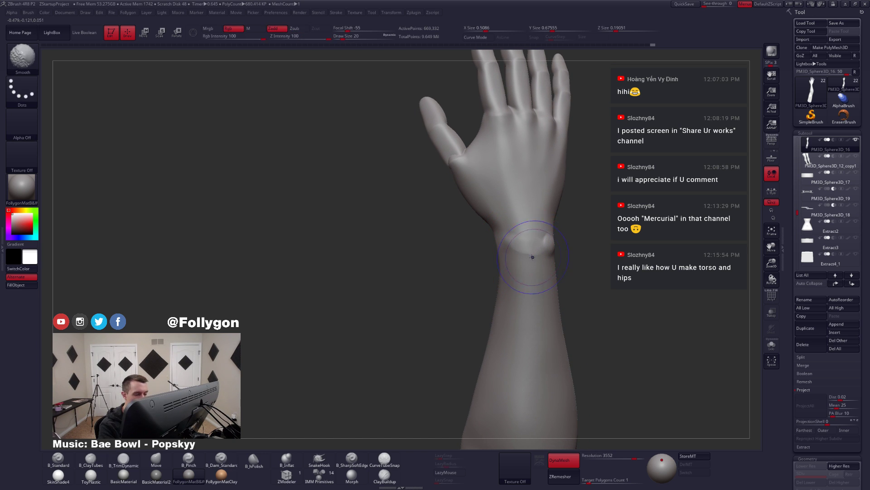
pyautogui.moveTo(526, 260)
pyautogui.mouseDown(button='right')
pyautogui.moveTo(557, 263)
pyautogui.moveTo(523, 272)
pyautogui.mouseUp(button='right')
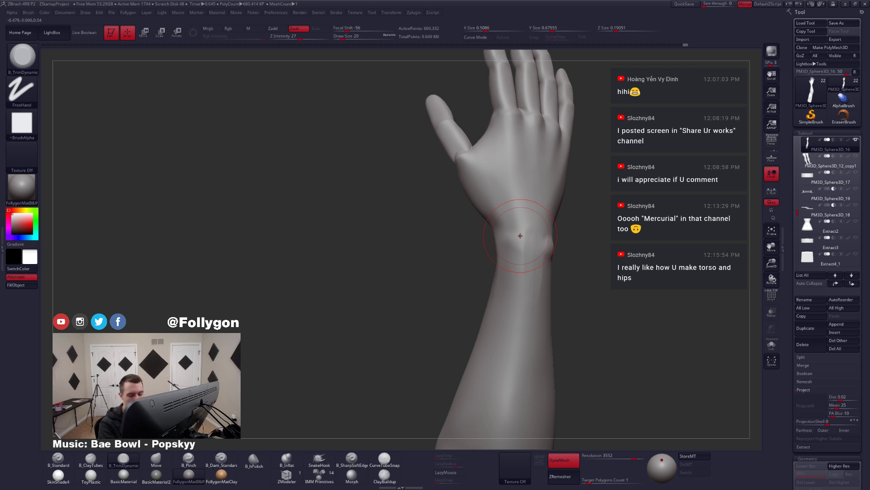
pyautogui.moveTo(518, 241); pyautogui.dragTo(509, 238, button='right')
pyautogui.moveTo(519, 237); pyautogui.dragTo(520, 295)
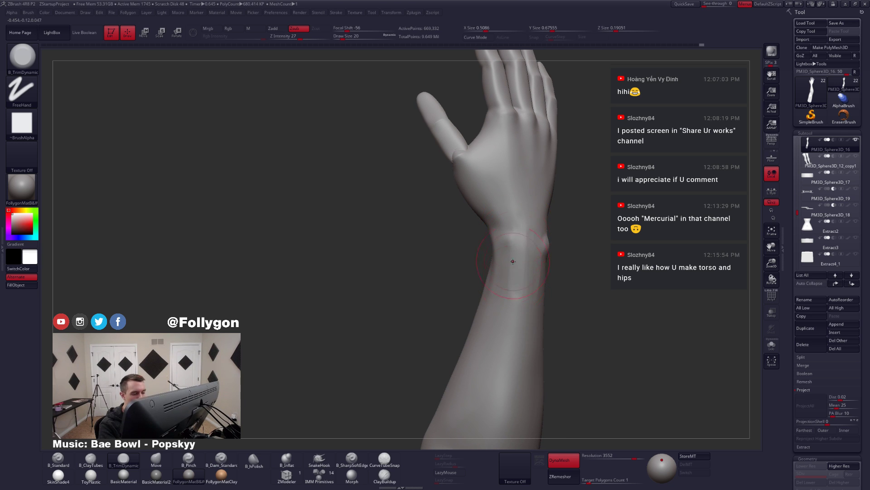
# - Flatten the back and thumb side of the wrist with TrimDynamic, then set the draw size to 17
pyautogui.moveTo(523, 305); pyautogui.dragTo(529, 225, button='right')
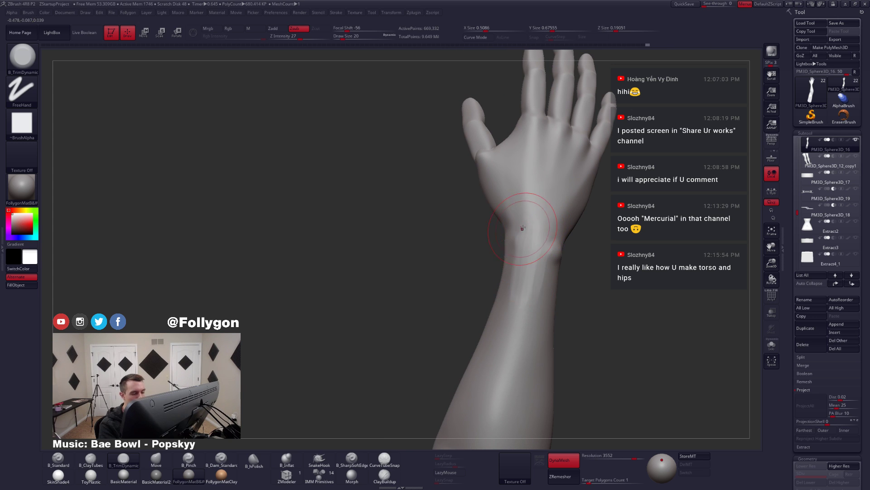
pyautogui.moveTo(520, 234); pyautogui.dragTo(530, 265)
pyautogui.moveTo(539, 221)
pyautogui.mouseDown()
pyautogui.moveTo(540, 259)
pyautogui.moveTo(527, 290)
pyautogui.mouseUp()
pyautogui.moveTo(526, 290); pyautogui.dragTo(511, 247, button='right')
pyautogui.press('space')
pyautogui.moveTo(513, 244); pyautogui.dragTo(509, 245)
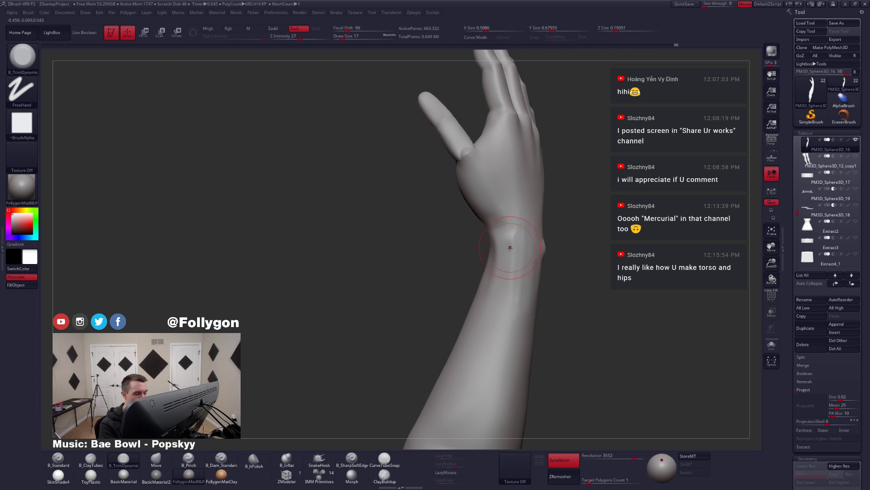
# - Sharpen the wrist crease below the thumb base with the Pinch brush at draw size 9 and smooth it
pyautogui.moveTo(511, 245); pyautogui.dragTo(492, 243, button='right')
pyautogui.press('2')
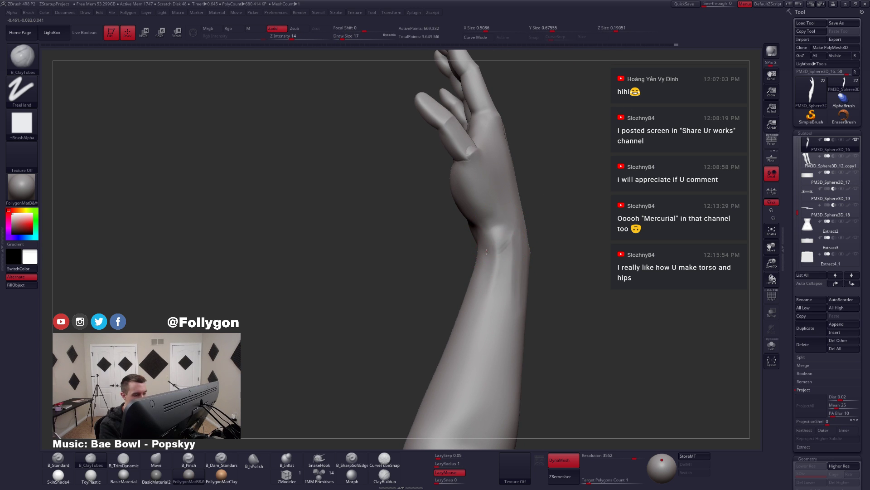
pyautogui.moveTo(492, 298)
pyautogui.mouseDown(button='right')
pyautogui.moveTo(498, 281)
pyautogui.moveTo(488, 250)
pyautogui.mouseUp(button='right')
pyautogui.press('b')
pyautogui.press('p')
pyautogui.press('i')
pyautogui.press('space')
pyautogui.moveTo(496, 244); pyautogui.dragTo(492, 244)
pyautogui.moveTo(496, 268)
pyautogui.mouseDown(button='right')
pyautogui.moveTo(525, 321)
pyautogui.moveTo(490, 313)
pyautogui.mouseUp(button='right')
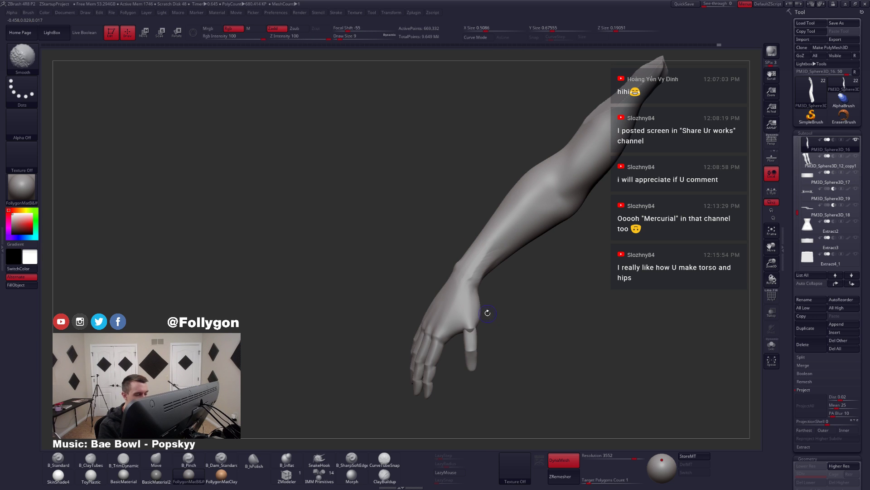
# - Set the draw size to 17 and build up the thumb side of the wrist and lower forearm with ClayTubes
pyautogui.press('space')
pyautogui.moveTo(479, 289); pyautogui.dragTo(488, 289)
pyautogui.moveTo(481, 290)
pyautogui.mouseDown(button='right')
pyautogui.moveTo(498, 313)
pyautogui.moveTo(510, 295)
pyautogui.moveTo(483, 288)
pyautogui.mouseUp(button='right')
pyautogui.press('3')
pyautogui.moveTo(499, 255); pyautogui.dragTo(487, 267, button='right')
pyautogui.press('2')
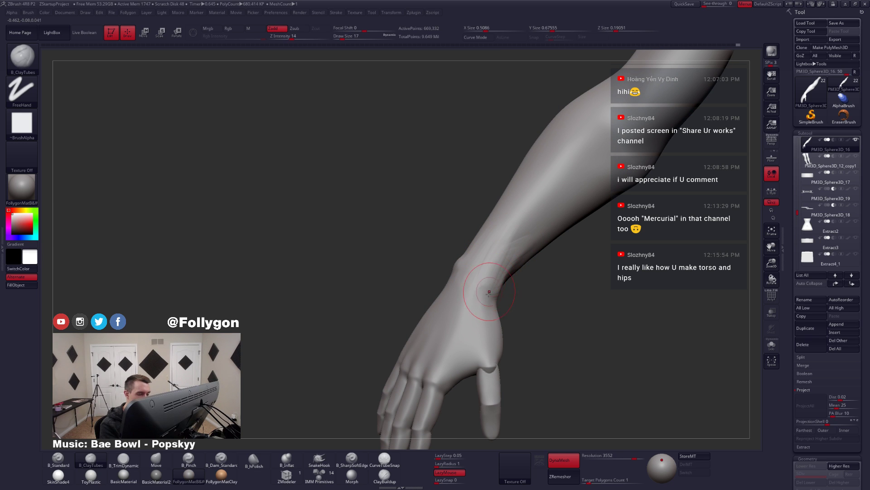
pyautogui.moveTo(504, 262); pyautogui.dragTo(543, 212)
pyautogui.moveTo(505, 265); pyautogui.dragTo(491, 264, button='right')
pyautogui.moveTo(512, 234)
pyautogui.mouseDown(button='right')
pyautogui.moveTo(503, 254)
pyautogui.moveTo(526, 271)
pyautogui.moveTo(483, 273)
pyautogui.moveTo(525, 270)
pyautogui.mouseUp(button='right')
# - Flatten the lower forearm and the area around the wrist bone with TrimDynamic, using draw size 11 at the bone
pyautogui.press('1')
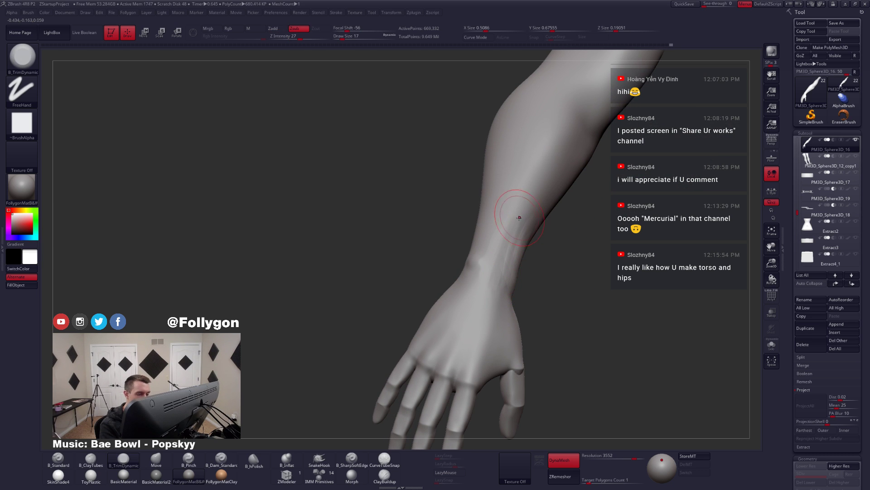
pyautogui.moveTo(466, 292); pyautogui.dragTo(476, 252, button='right')
pyautogui.press('[')
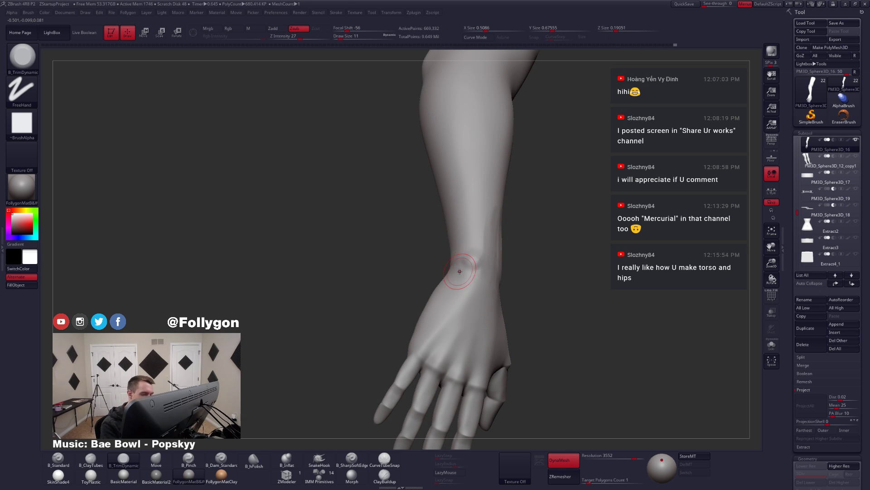
pyautogui.moveTo(458, 271); pyautogui.dragTo(456, 266, button='right')
# - Set the draw size to 16, shape the little-finger side of the wrist with ClayTubes and smooth it
pyautogui.press('space')
pyautogui.moveTo(456, 266); pyautogui.dragTo(454, 266)
pyautogui.press('2')
pyautogui.moveTo(463, 268)
pyautogui.mouseDown(button='right')
pyautogui.moveTo(472, 271)
pyautogui.moveTo(470, 262)
pyautogui.mouseUp(button='right')
pyautogui.press('shift')
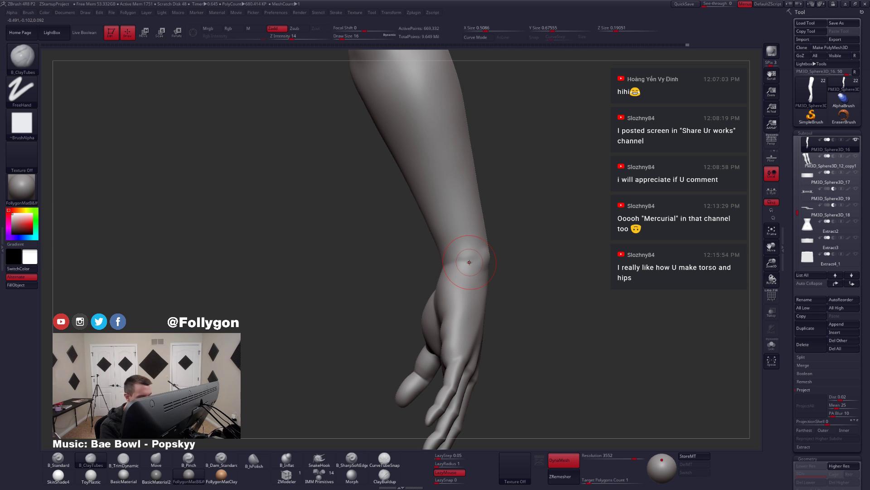
# - Flatten the little-finger side of the wrist and lower forearm with TrimDynamic
pyautogui.press('3')
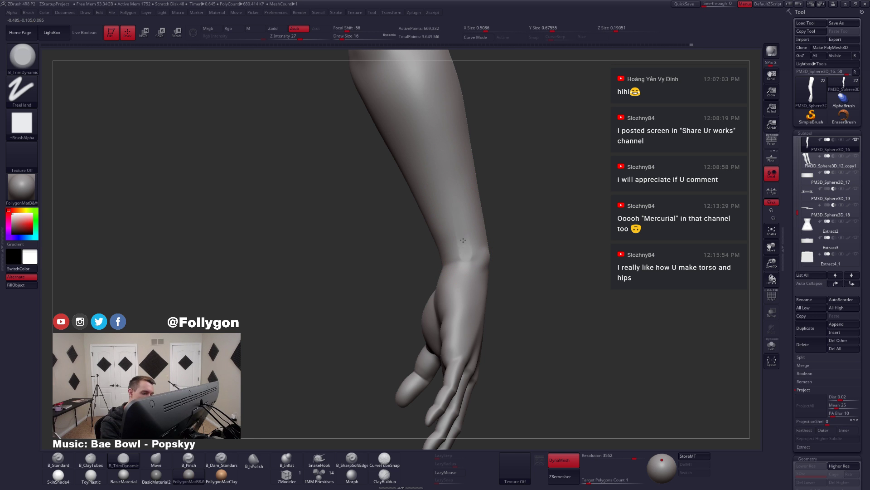
pyautogui.moveTo(449, 194); pyautogui.dragTo(455, 217)
pyautogui.moveTo(456, 221); pyautogui.dragTo(492, 222, button='right')
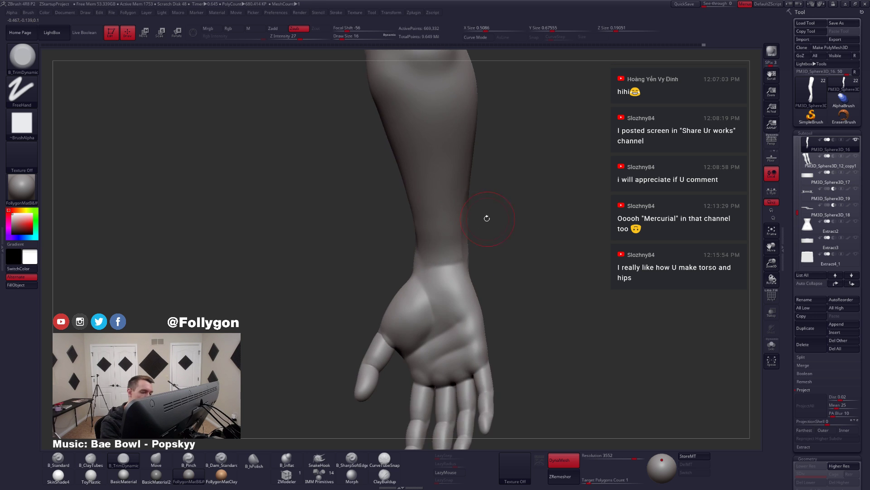
pyautogui.moveTo(491, 239); pyautogui.dragTo(465, 255)
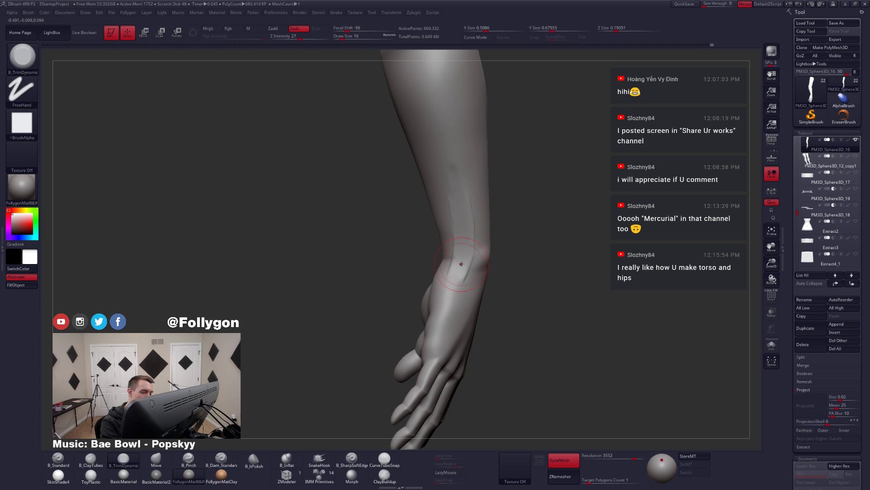
pyautogui.moveTo(458, 175); pyautogui.dragTo(461, 185)
# - Set the draw size to 23 and plane the forearm into the outer edge of the hand with TrimDynamic
pyautogui.press('space')
pyautogui.moveTo(467, 225); pyautogui.dragTo(470, 225)
pyautogui.moveTo(469, 235)
pyautogui.keyDown('ctrl'); pyautogui.mouseDown(button='right')
pyautogui.moveTo(466, 213)
pyautogui.moveTo(515, 231)
pyautogui.moveTo(472, 232)
pyautogui.mouseUp(button='right'); pyautogui.keyUp('ctrl')
pyautogui.moveTo(472, 232); pyautogui.dragTo(465, 290)
pyautogui.moveTo(465, 290); pyautogui.dragTo(460, 298, button='right')
pyautogui.moveTo(461, 298); pyautogui.dragTo(459, 312)
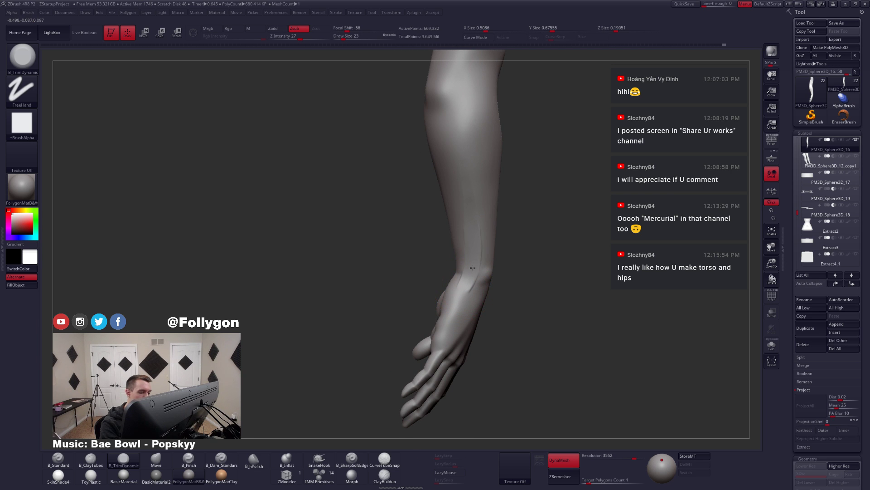
pyautogui.moveTo(479, 290); pyautogui.dragTo(512, 283, button='right')
pyautogui.moveTo(471, 274); pyautogui.dragTo(468, 284)
# - Set the draw size to 13 and refine the planes beside the wrist bone with TrimDynamic
pyautogui.moveTo(472, 284)
pyautogui.mouseDown(button='right')
pyautogui.moveTo(497, 281)
pyautogui.moveTo(475, 277)
pyautogui.mouseUp(button='right')
pyautogui.press('space')
pyautogui.moveTo(486, 264); pyautogui.dragTo(466, 280)
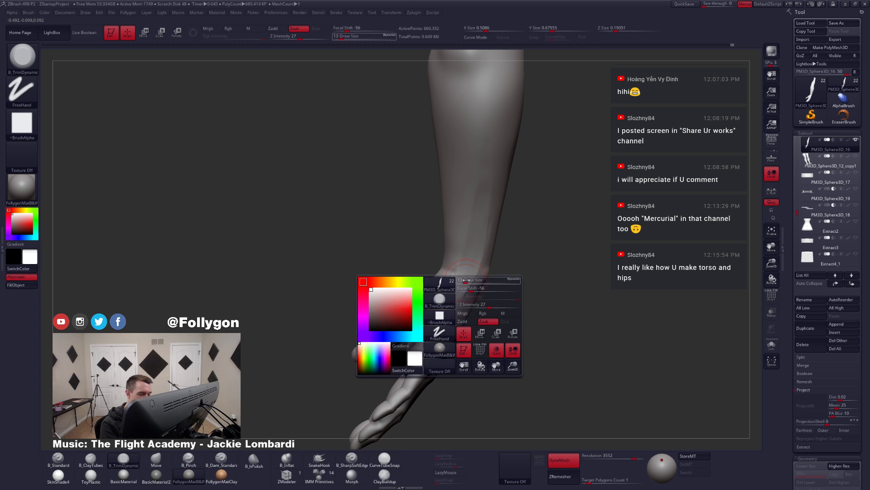
pyautogui.moveTo(492, 159); pyautogui.dragTo(492, 153)
pyautogui.moveTo(490, 313); pyautogui.dragTo(451, 331, button='right')
# - Adjust the draw size, trim the transition from the wrist bone into the hand and smooth the lower forearm
pyautogui.press('space')
pyautogui.moveTo(477, 297); pyautogui.dragTo(473, 297)
pyautogui.moveTo(499, 302); pyautogui.dragTo(476, 305, button='right')
pyautogui.moveTo(487, 300)
pyautogui.mouseDown()
pyautogui.moveTo(474, 319)
pyautogui.moveTo(456, 293)
pyautogui.mouseUp()
pyautogui.keyDown('shift'); pyautogui.moveTo(461, 221); pyautogui.dragTo(467, 250); pyautogui.keyUp('shift')
pyautogui.moveTo(499, 281); pyautogui.dragTo(458, 281, button='right')
pyautogui.moveTo(521, 295)
pyautogui.mouseDown(button='right')
pyautogui.moveTo(496, 301)
pyautogui.moveTo(482, 290)
pyautogui.mouseUp(button='right')
# - Set the draw size to 20, shape the wrist with ClayTubes and flatten its back with TrimDynamic
pyautogui.press('space')
pyautogui.moveTo(491, 252); pyautogui.dragTo(494, 252)
pyautogui.moveTo(491, 274)
pyautogui.mouseDown(button='right')
pyautogui.moveTo(494, 265)
pyautogui.moveTo(462, 307)
pyautogui.moveTo(483, 351)
pyautogui.moveTo(463, 286)
pyautogui.mouseUp(button='right')
pyautogui.press('b')
pyautogui.press('c')
pyautogui.press('t')
pyautogui.press('b')
pyautogui.press('t')
pyautogui.press('d')
pyautogui.moveTo(468, 373); pyautogui.dragTo(459, 307, button='right')
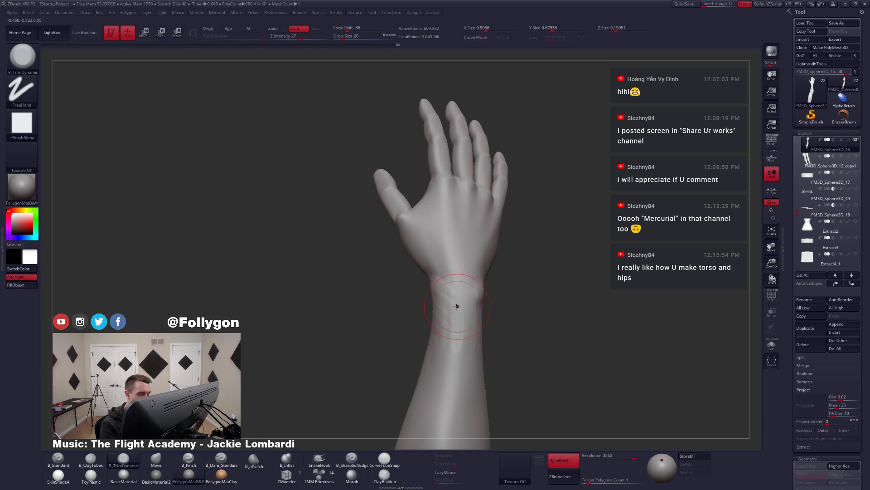
pyautogui.moveTo(455, 393); pyautogui.dragTo(444, 330, button='right')
pyautogui.moveTo(480, 292); pyautogui.dragTo(479, 248, button='right')
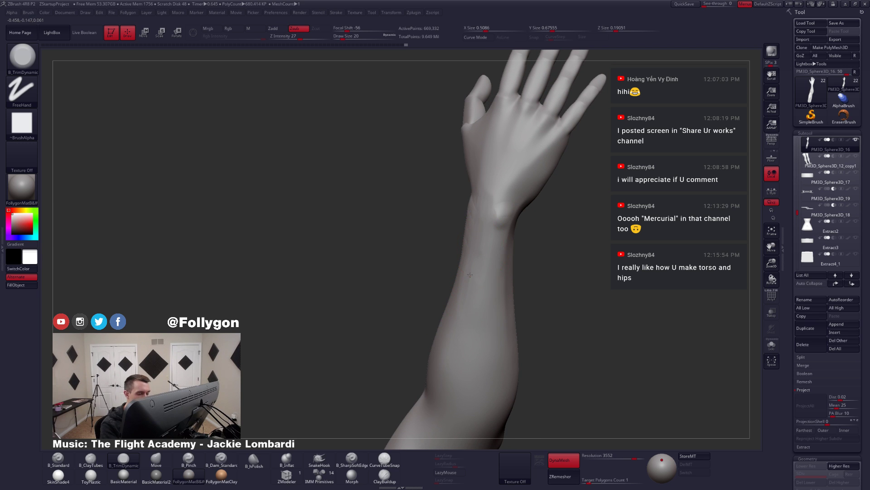
pyautogui.moveTo(494, 294)
pyautogui.mouseDown(button='right')
pyautogui.moveTo(487, 272)
pyautogui.moveTo(497, 271)
pyautogui.mouseUp(button='right')
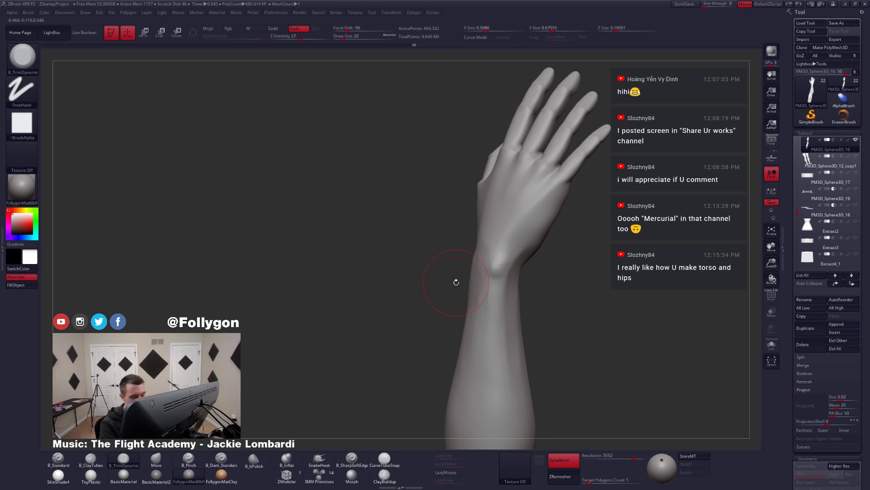
# - Set the draw size to 9, flatten the top of the wrist bone with TrimDynamic and smooth it
pyautogui.rightClick(502, 264)
pyautogui.moveTo(500, 264); pyautogui.dragTo(498, 264)
pyautogui.moveTo(498, 266)
pyautogui.mouseDown(button='right')
pyautogui.moveTo(510, 262)
pyautogui.moveTo(482, 273)
pyautogui.moveTo(502, 252)
pyautogui.mouseUp(button='right')
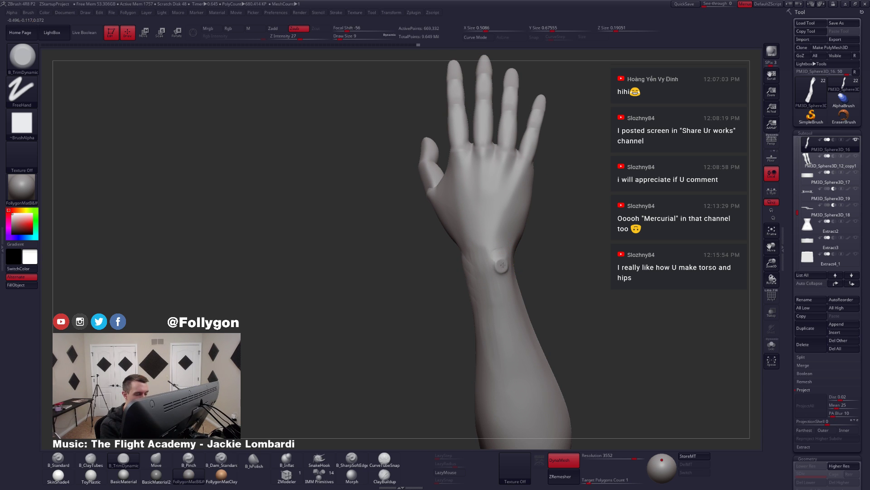
pyautogui.press('shift')
# - Set the draw size to 13 and smooth the thumb side of the wrist into the forearm
pyautogui.moveTo(499, 273)
pyautogui.mouseDown(button='right')
pyautogui.moveTo(509, 287)
pyautogui.moveTo(478, 287)
pyautogui.moveTo(471, 256)
pyautogui.moveTo(503, 258)
pyautogui.moveTo(444, 256)
pyautogui.mouseUp(button='right')
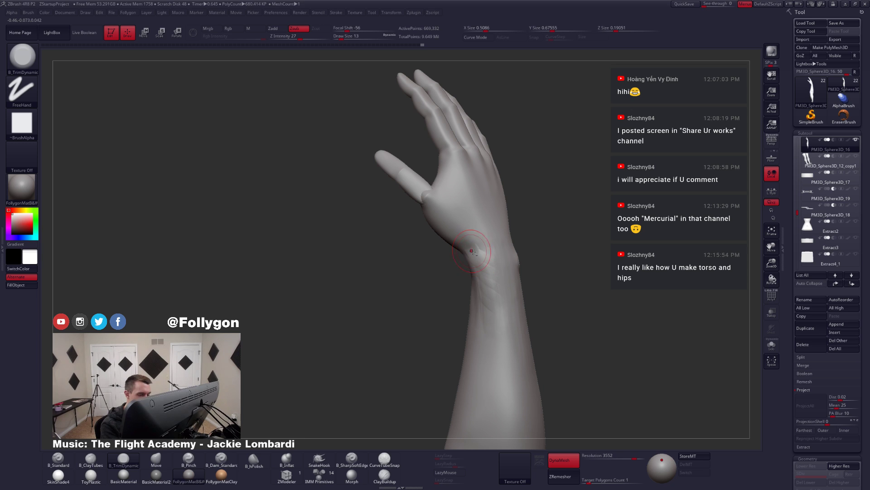
pyautogui.press('shift')
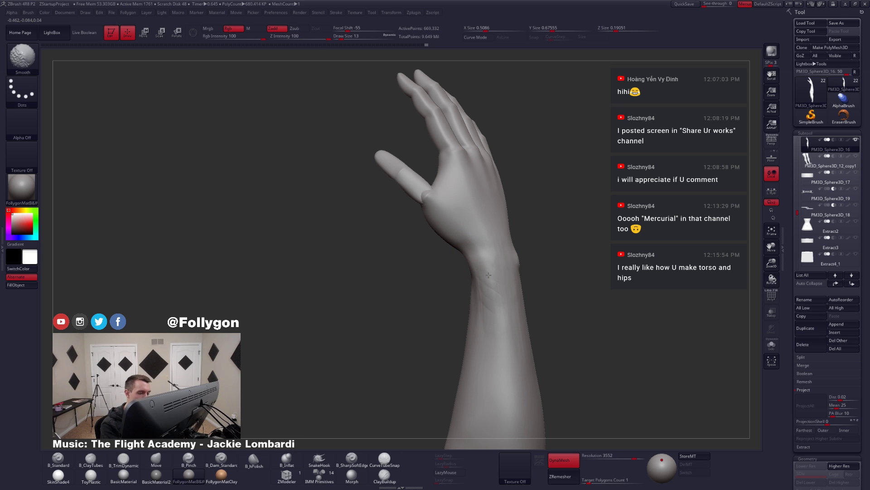
pyautogui.moveTo(490, 316)
pyautogui.mouseDown(button='right')
pyautogui.moveTo(467, 285)
pyautogui.moveTo(507, 262)
pyautogui.moveTo(528, 293)
pyautogui.moveTo(508, 293)
pyautogui.mouseUp(button='right')
pyautogui.press('shift')
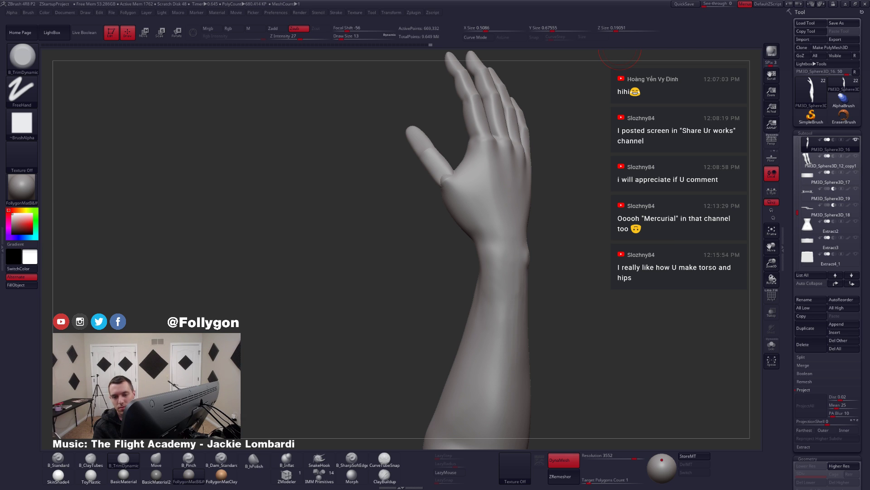
# - Examine the hand and whole arm from the palm, back and upper end, toggling the polyframe display
pyautogui.moveTo(529, 292); pyautogui.dragTo(561, 284)
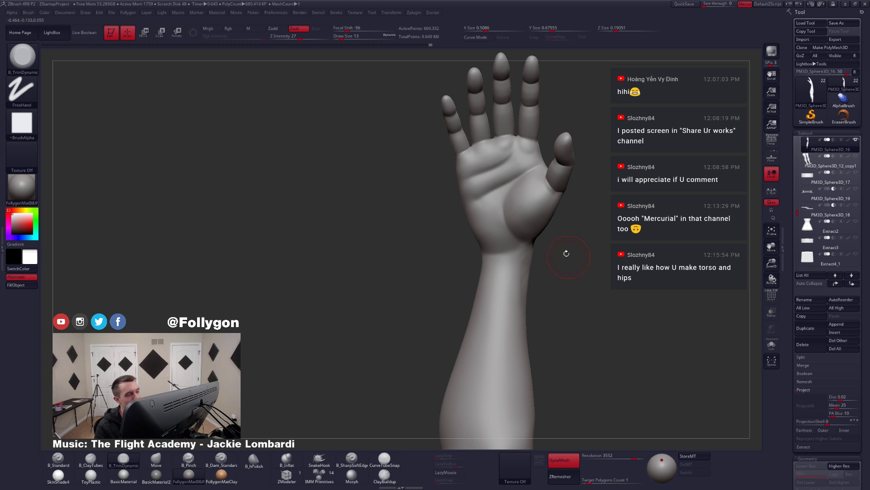
pyautogui.moveTo(529, 183); pyautogui.dragTo(480, 221)
pyautogui.hotkey('shift', 'f')
pyautogui.hotkey('shift', 'f')
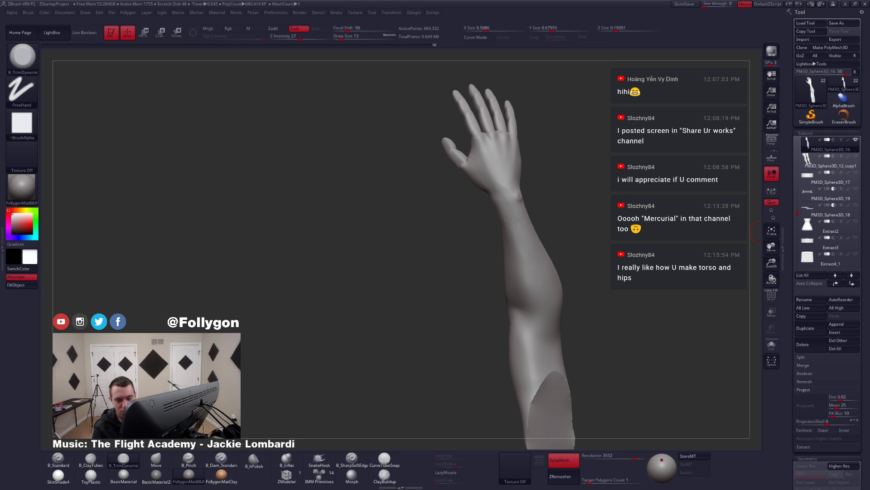
pyautogui.moveTo(532, 329); pyautogui.dragTo(562, 235)
pyautogui.moveTo(562, 235); pyautogui.dragTo(560, 182, button='right')
pyautogui.moveTo(537, 329); pyautogui.dragTo(526, 280, button='right')
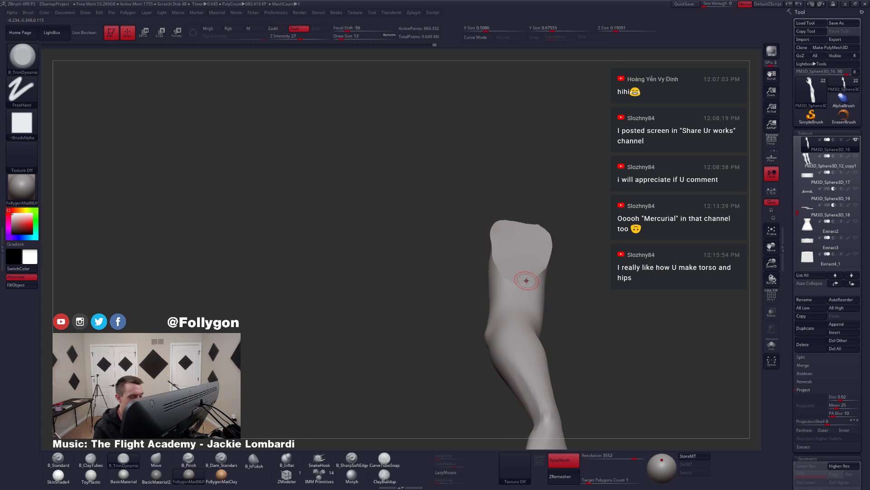
# - Bring the other subtools back into view, select the piece beside the upper arm and reshape it with the Move brush
pyautogui.click(772, 345)
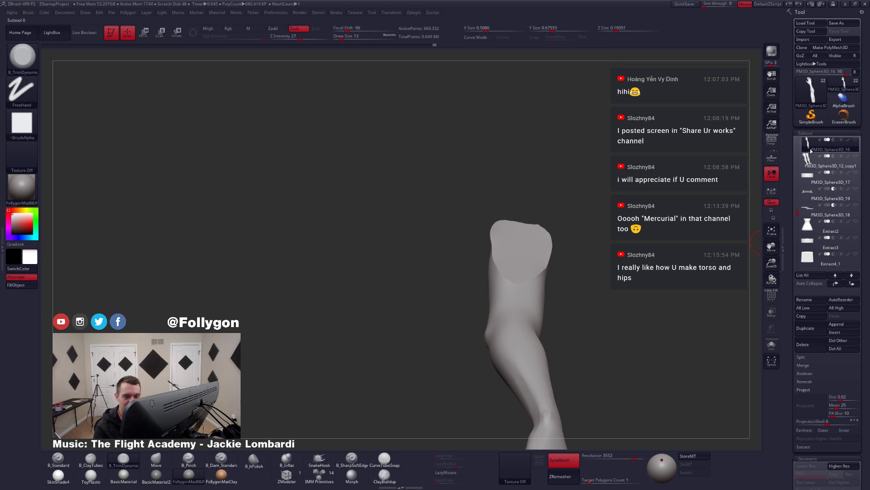
pyautogui.moveTo(522, 257)
pyautogui.mouseDown(button='right')
pyautogui.moveTo(536, 262)
pyautogui.moveTo(537, 249)
pyautogui.mouseUp(button='right')
pyautogui.keyDown('alt'); pyautogui.click(493, 257); pyautogui.keyUp('alt')
pyautogui.press('b')
pyautogui.press('m')
pyautogui.press('v')
pyautogui.press('space')
pyautogui.moveTo(487, 252); pyautogui.dragTo(491, 253)
pyautogui.moveTo(515, 253)
pyautogui.mouseDown(button='right')
pyautogui.moveTo(498, 249)
pyautogui.moveTo(504, 275)
pyautogui.mouseUp(button='right')
pyautogui.moveTo(516, 264); pyautogui.dragTo(517, 264)
# - Adjust the fit of the piece beside the upper arm with the Move brush at draw size 22
pyautogui.moveTo(518, 263); pyautogui.dragTo(527, 253, button='right')
pyautogui.press('space')
pyautogui.moveTo(516, 271); pyautogui.dragTo(516, 271)
pyautogui.moveTo(516, 271)
pyautogui.mouseDown(button='right')
pyautogui.moveTo(575, 279)
pyautogui.moveTo(588, 235)
pyautogui.mouseUp(button='right')
pyautogui.moveTo(588, 235); pyautogui.dragTo(590, 237)
pyautogui.moveTo(584, 254)
pyautogui.mouseDown(button='right')
pyautogui.moveTo(567, 342)
pyautogui.moveTo(566, 330)
pyautogui.moveTo(546, 316)
pyautogui.moveTo(504, 313)
pyautogui.mouseUp(button='right')
# - Select the arm subtool and isolate it with Solo mode
pyautogui.keyDown('alt'); pyautogui.click(567, 330); pyautogui.keyUp('alt')
pyautogui.hotkey('alt', 's')
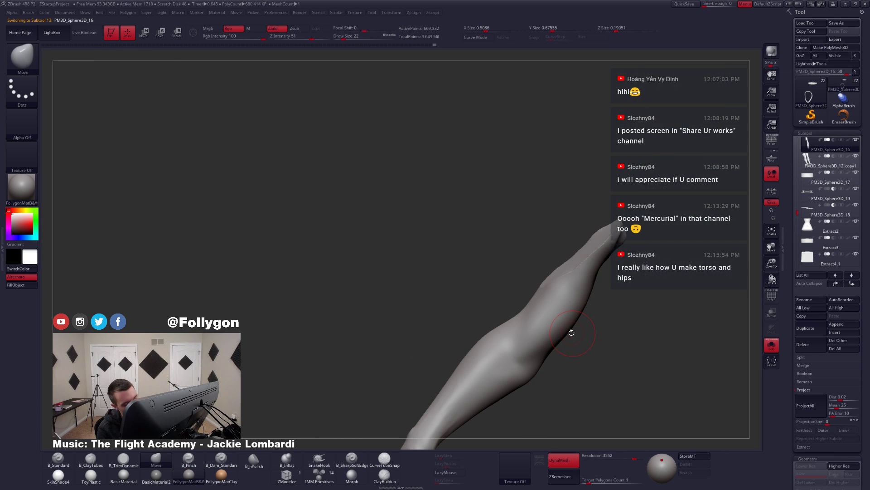
pyautogui.hotkey('alt', 's')
pyautogui.moveTo(569, 338); pyautogui.dragTo(594, 340, button='right')
pyautogui.moveTo(540, 367)
pyautogui.keyDown('ctrl'); pyautogui.mouseDown(button='right')
pyautogui.moveTo(539, 343)
pyautogui.moveTo(598, 341)
pyautogui.moveTo(574, 362)
pyautogui.moveTo(566, 339)
pyautogui.moveTo(546, 354)
pyautogui.moveTo(536, 391)
pyautogui.moveTo(571, 380)
pyautogui.moveTo(565, 357)
pyautogui.moveTo(536, 348)
pyautogui.moveTo(539, 364)
pyautogui.moveTo(523, 279)
pyautogui.mouseUp(button='right'); pyautogui.keyUp('ctrl')
pyautogui.hotkey('alt', 's')
# - Set the draw size to 7, build up the back of the thumb's base segment with ClayTubes and smooth it
pyautogui.press('2')
pyautogui.press('space')
pyautogui.moveTo(528, 279); pyautogui.dragTo(524, 299)
pyautogui.press('space')
pyautogui.moveTo(524, 293); pyautogui.dragTo(520, 294)
pyautogui.moveTo(524, 275); pyautogui.dragTo(526, 304)
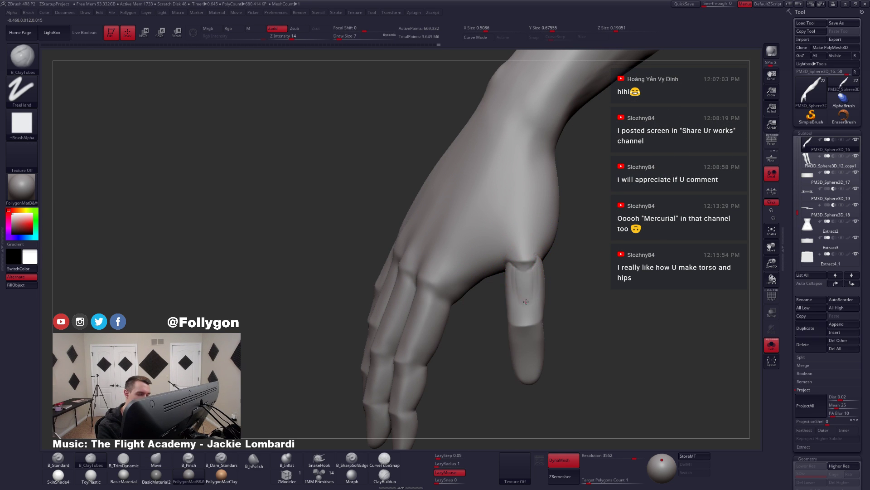
pyautogui.press('shift')
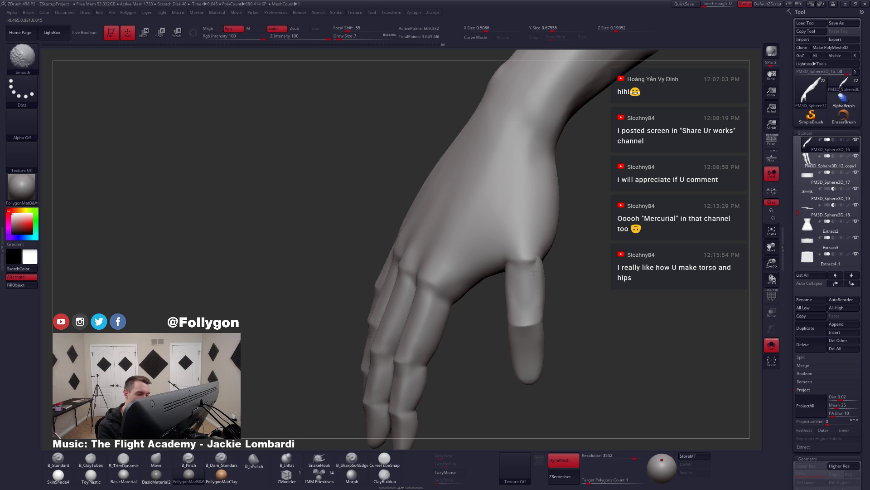
# - Refine the thumb's base segment with ClayTubes, flatten its sides with TrimDynamic at draw size 9 and smooth the joint
pyautogui.moveTo(554, 291)
pyautogui.mouseDown()
pyautogui.moveTo(569, 293)
pyautogui.moveTo(562, 285)
pyautogui.mouseUp()
pyautogui.moveTo(536, 314)
pyautogui.keyDown('alt'); pyautogui.mouseDown()
pyautogui.moveTo(535, 338)
pyautogui.moveTo(517, 308)
pyautogui.moveTo(540, 278)
pyautogui.moveTo(535, 291)
pyautogui.mouseUp(); pyautogui.keyUp('alt')
pyautogui.press('space')
pyautogui.press('3')
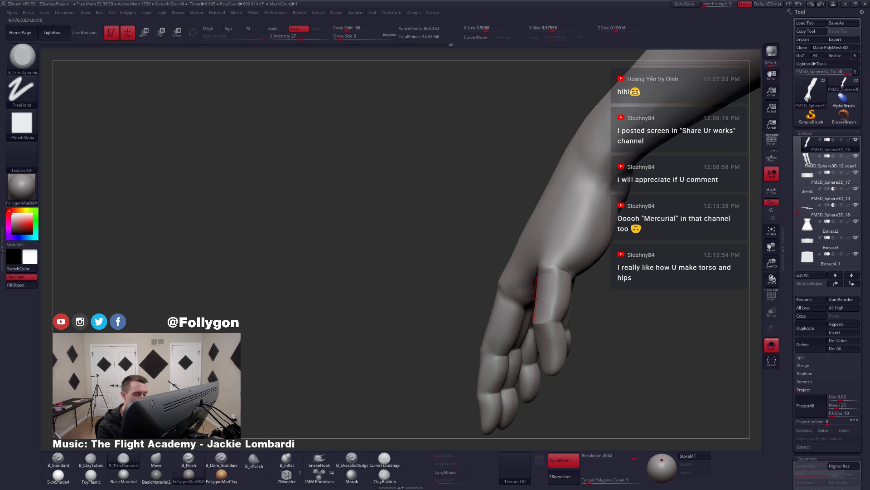
pyautogui.keyDown('alt'); pyautogui.moveTo(549, 299); pyautogui.dragTo(554, 288, button='right'); pyautogui.keyUp('alt')
pyautogui.keyDown('shift'); pyautogui.moveTo(554, 289); pyautogui.dragTo(557, 299); pyautogui.keyUp('shift')
pyautogui.moveTo(621, 295); pyautogui.dragTo(565, 291, button='right')
pyautogui.moveTo(564, 290); pyautogui.dragTo(605, 290)
pyautogui.moveTo(605, 290)
pyautogui.mouseDown(button='right')
pyautogui.moveTo(585, 313)
pyautogui.moveTo(582, 299)
pyautogui.mouseUp(button='right')
# - Set the draw size to 20, tighten the thumb side of the wrist with Pinch and flatten it with TrimDynamic
pyautogui.press('5')
pyautogui.moveTo(604, 228); pyautogui.dragTo(590, 286, button='right')
pyautogui.press('shift')
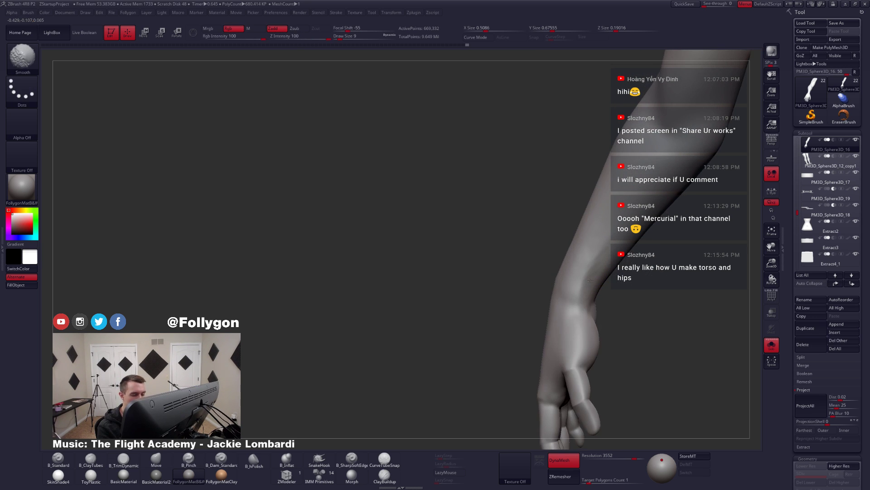
pyautogui.moveTo(606, 247)
pyautogui.mouseDown(button='right')
pyautogui.moveTo(608, 281)
pyautogui.moveTo(589, 296)
pyautogui.mouseUp(button='right')
pyautogui.press('space')
pyautogui.moveTo(589, 297); pyautogui.dragTo(596, 296)
pyautogui.moveTo(596, 297); pyautogui.dragTo(584, 295, button='right')
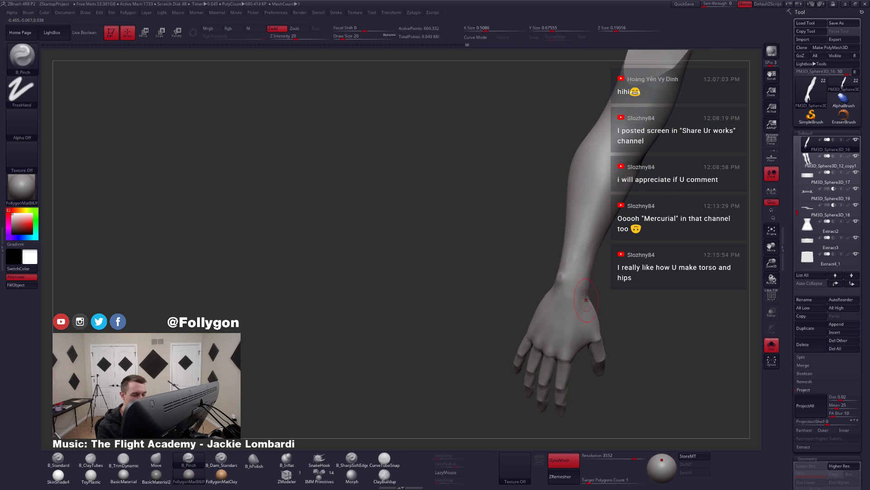
pyautogui.press('3')
pyautogui.moveTo(587, 245); pyautogui.dragTo(577, 277, button='right')
pyautogui.moveTo(567, 333); pyautogui.dragTo(591, 229, button='right')
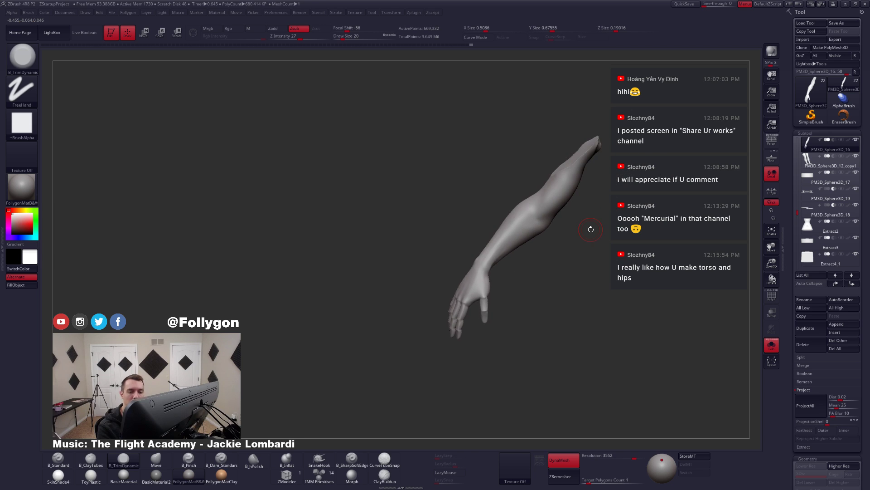
# - Duplicate the arm subtool, reselect the original and check its polygroups with the polyframe display
pyautogui.click(806, 328)
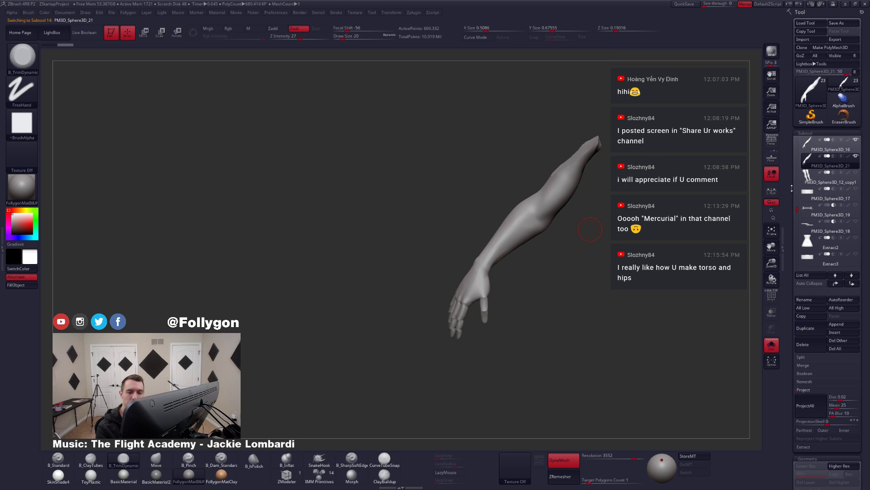
pyautogui.press('shift')
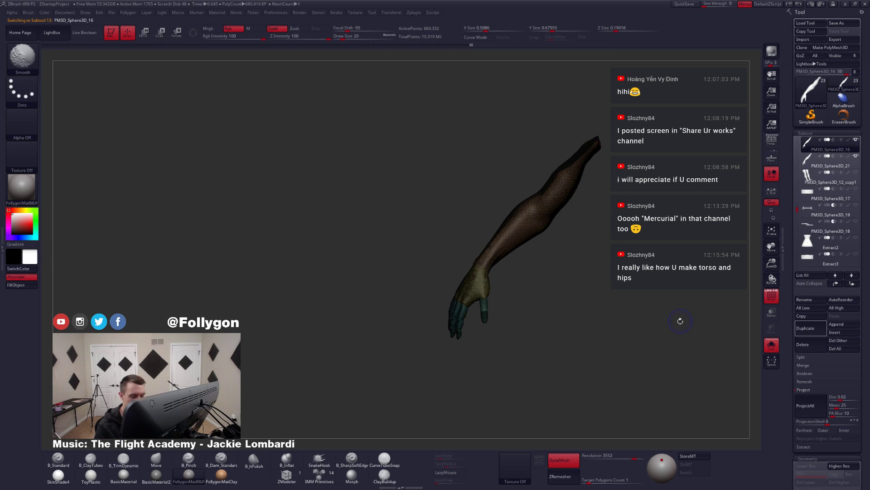
pyautogui.hotkey('shift', 'f')
# - Remesh the original arm with ZRemesher using a target polygon count of 3
pyautogui.moveTo(789, 366); pyautogui.dragTo(789, 147)
pyautogui.click(818, 361)
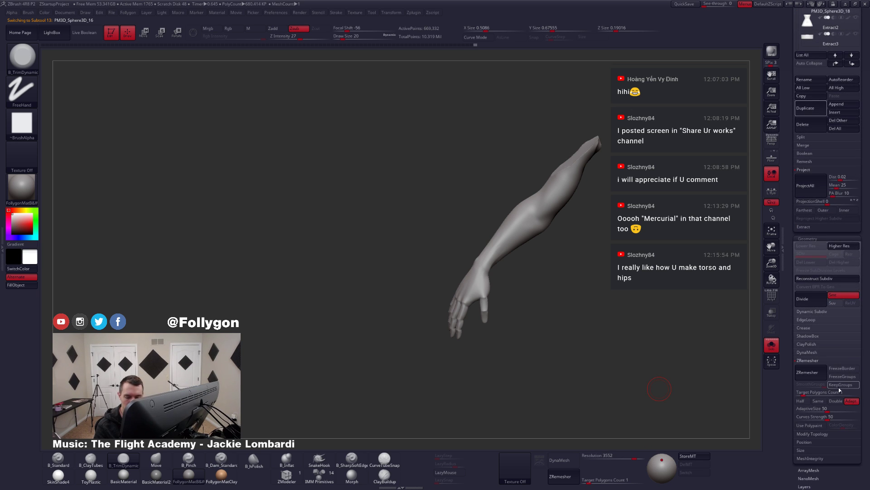
pyautogui.write('3')
pyautogui.press('Return')
pyautogui.click(811, 372)
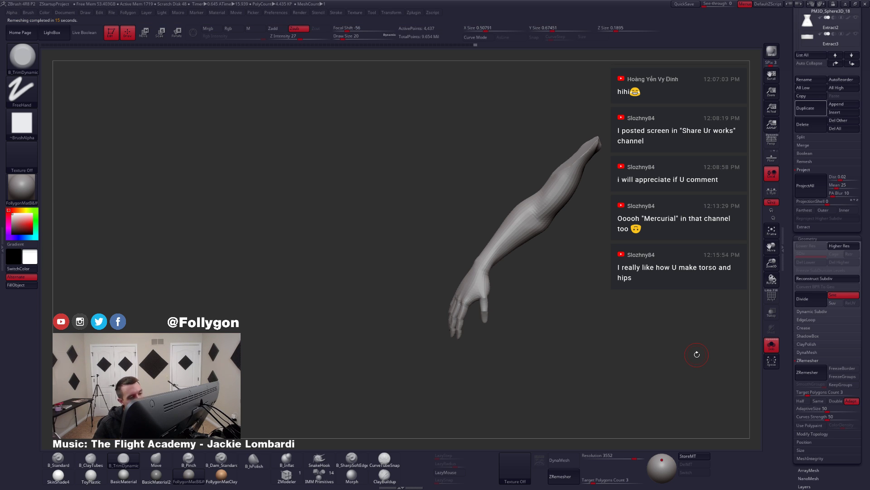
# - Check the remeshed arm with the polyframe display, regroup it into one polygroup and subdivide it to level 2
pyautogui.scroll(5, 805, 189)
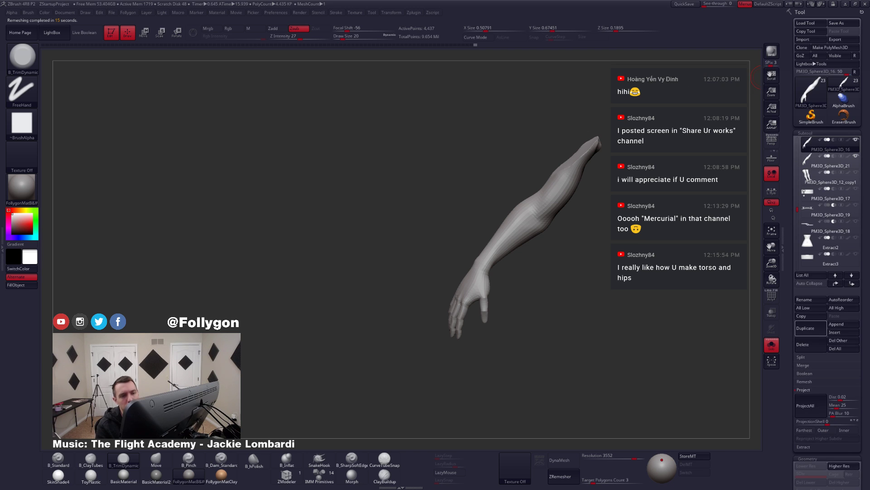
pyautogui.hotkey('shift', 'f')
pyautogui.moveTo(549, 249); pyautogui.dragTo(551, 267)
pyautogui.keyDown('alt'); pyautogui.moveTo(557, 150); pyautogui.dragTo(534, 294); pyautogui.keyUp('alt')
pyautogui.moveTo(534, 254); pyautogui.dragTo(524, 227)
pyautogui.hotkey('ctrl', 'shift', 'w')
pyautogui.hotkey('ctrl', 'w')
pyautogui.moveTo(524, 226); pyautogui.dragTo(480, 229)
pyautogui.hotkey('shift', 'f')
pyautogui.press('d')
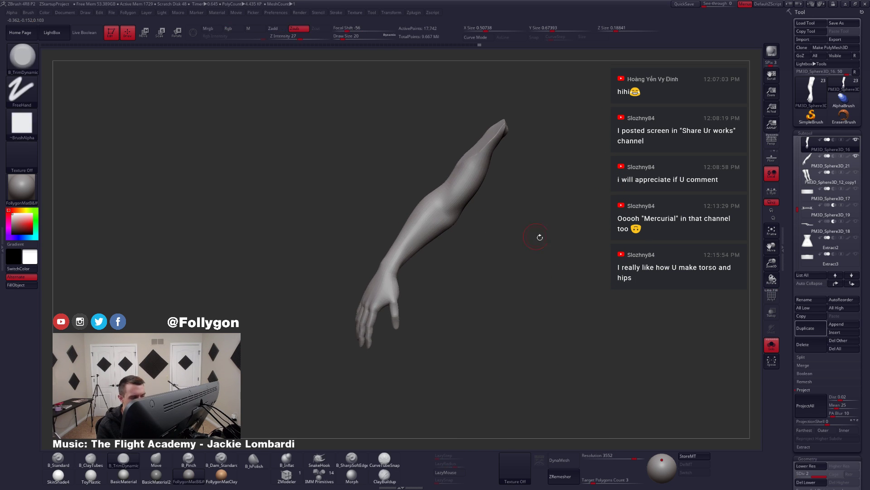
# - Subdivide the arm up to level 5, projecting the duplicate's detail onto it with ProjectAll at each new level
pyautogui.hotkey('ctrl', 'd')
pyautogui.click(811, 406)
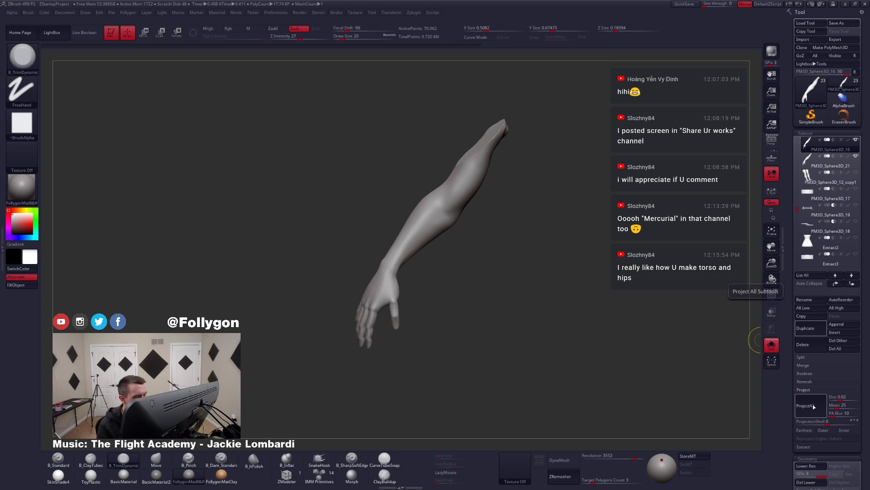
pyautogui.hotkey('ctrl', 'd')
pyautogui.click(812, 405)
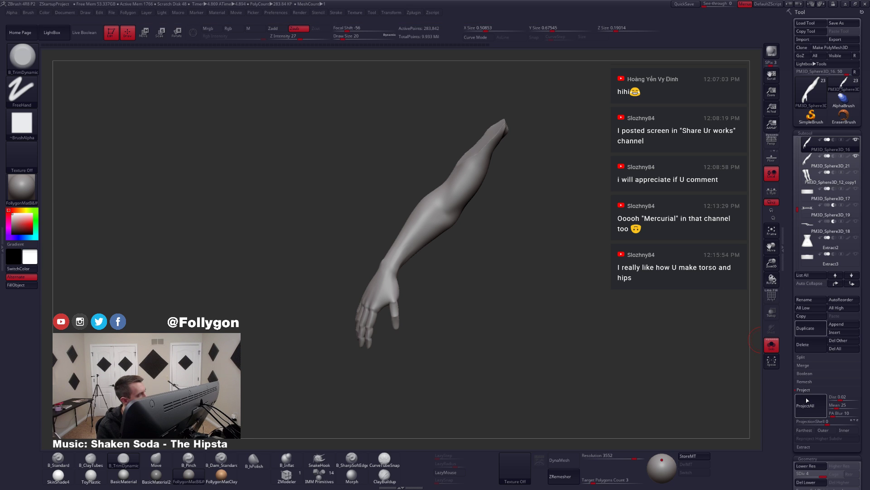
pyautogui.hotkey('ctrl', 'd')
pyautogui.click(811, 402)
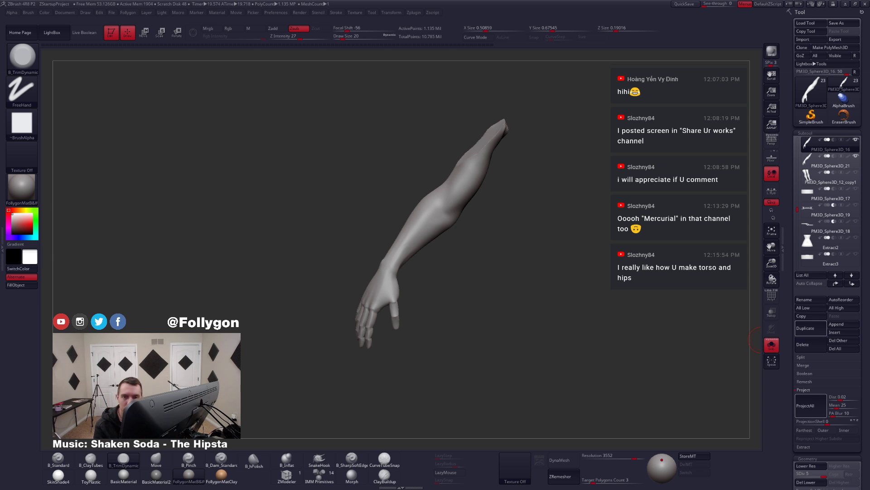
# - Delete the duplicate arm subtool PM3D_Sphere3D_21 and reselect the remeshed arm
pyautogui.keyDown('alt'); pyautogui.moveTo(435, 312); pyautogui.dragTo(503, 309); pyautogui.keyUp('alt')
pyautogui.click(809, 162)
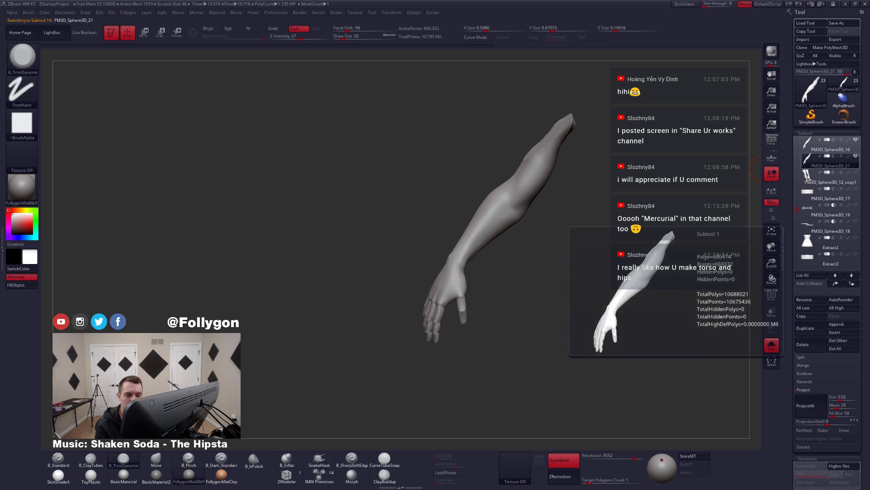
pyautogui.click(806, 344)
pyautogui.click(748, 367)
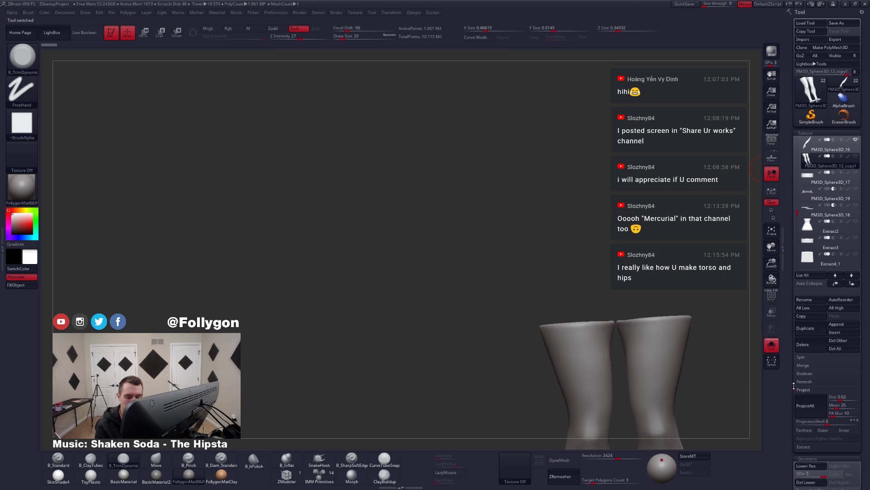
pyautogui.click(805, 142)
# - Show all subtools to check the arm against the whole character, then isolate the arm with Solo
pyautogui.moveTo(589, 223); pyautogui.dragTo(643, 233)
pyautogui.moveTo(488, 254); pyautogui.dragTo(426, 257)
pyautogui.keyDown('alt'); pyautogui.moveTo(426, 256); pyautogui.dragTo(417, 340); pyautogui.keyUp('alt')
pyautogui.press('shift')
pyautogui.keyDown('shift'); pyautogui.click(855, 140); pyautogui.keyUp('shift')
pyautogui.moveTo(435, 245); pyautogui.dragTo(544, 247)
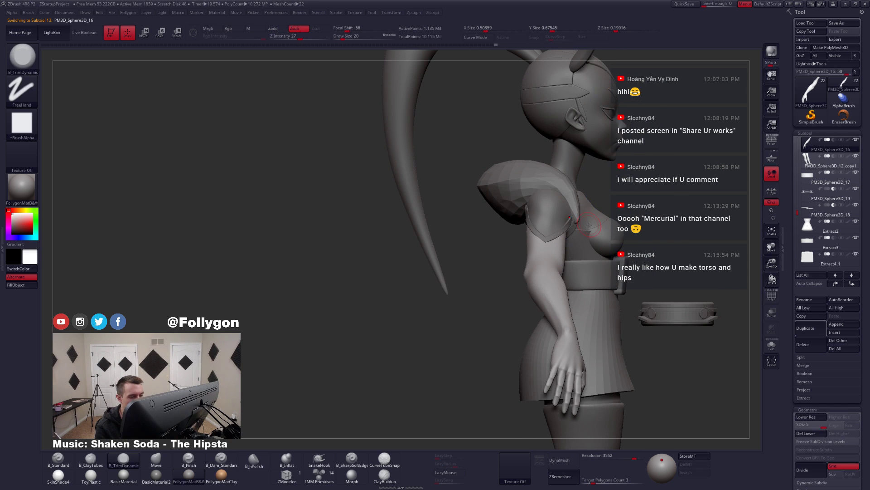
pyautogui.moveTo(491, 251); pyautogui.dragTo(408, 249)
pyautogui.moveTo(553, 232)
pyautogui.keyDown('ctrl'); pyautogui.mouseDown(button='right')
pyautogui.moveTo(597, 265)
pyautogui.moveTo(577, 243)
pyautogui.moveTo(593, 222)
pyautogui.mouseUp(button='right'); pyautogui.keyUp('ctrl')
pyautogui.hotkey('alt', 's')
# - Adjust the upper arm's cut end with the Move brush at draw size 17 and smooth its edge
pyautogui.press('b')
pyautogui.press('m')
pyautogui.press('v')
pyautogui.press('s')
pyautogui.moveTo(592, 220); pyautogui.dragTo(590, 219)
pyautogui.moveTo(598, 220); pyautogui.dragTo(620, 213, button='right')
pyautogui.press('shift')
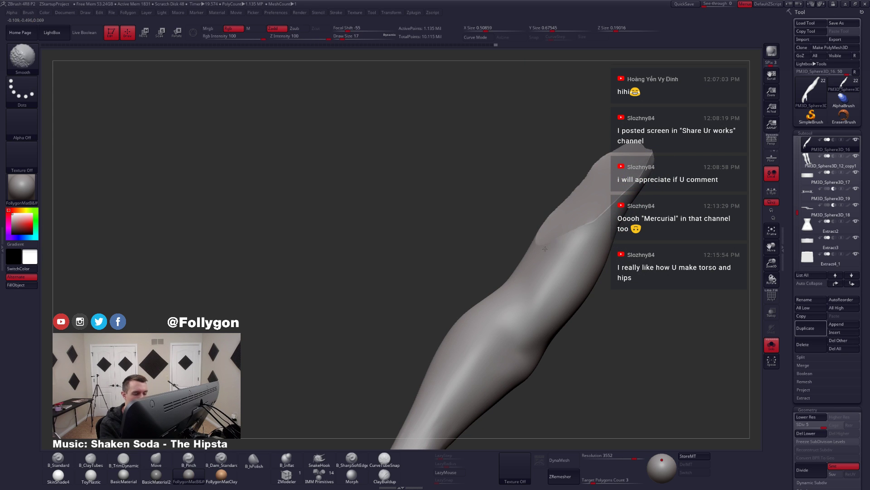
pyautogui.moveTo(551, 247); pyautogui.dragTo(558, 250, button='right')
pyautogui.keyDown('shift'); pyautogui.moveTo(554, 247); pyautogui.dragTo(539, 235); pyautogui.keyUp('shift')
pyautogui.moveTo(532, 233); pyautogui.dragTo(528, 250, button='right')
pyautogui.press('shift')
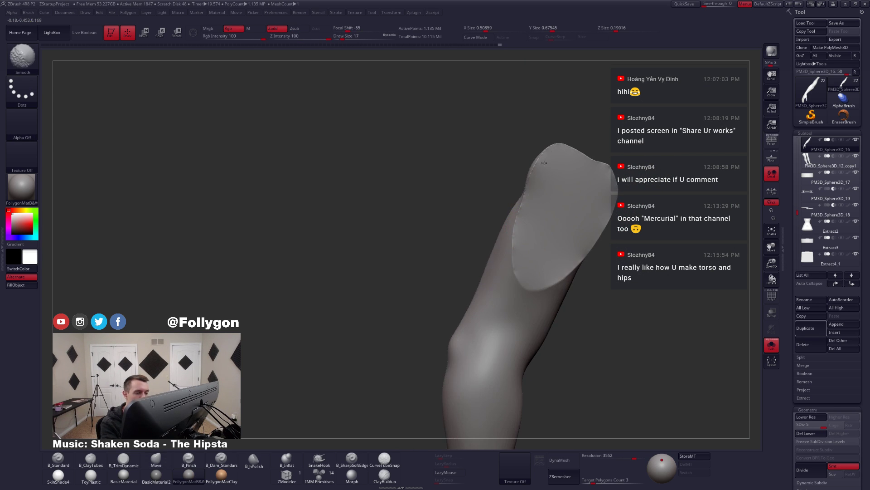
# - Lower the arm to subdivision level 3, smooth the forearm toward the wrist with draw size 14 and return to level 4
pyautogui.moveTo(613, 180)
pyautogui.mouseDown(button='right')
pyautogui.moveTo(575, 204)
pyautogui.moveTo(585, 233)
pyautogui.moveTo(549, 332)
pyautogui.moveTo(536, 303)
pyautogui.moveTo(529, 322)
pyautogui.mouseUp(button='right')
pyautogui.click(772, 345)
pyautogui.hotkey('shift', 's')
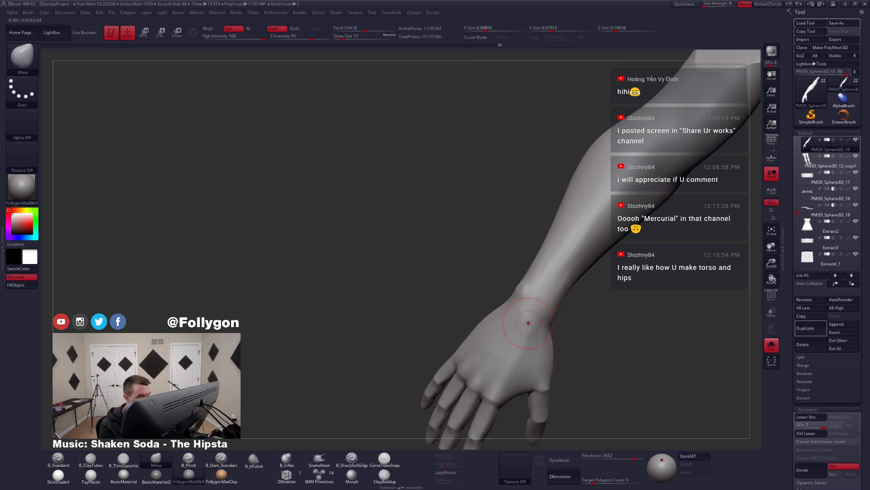
pyautogui.hotkey('shift', 'd')
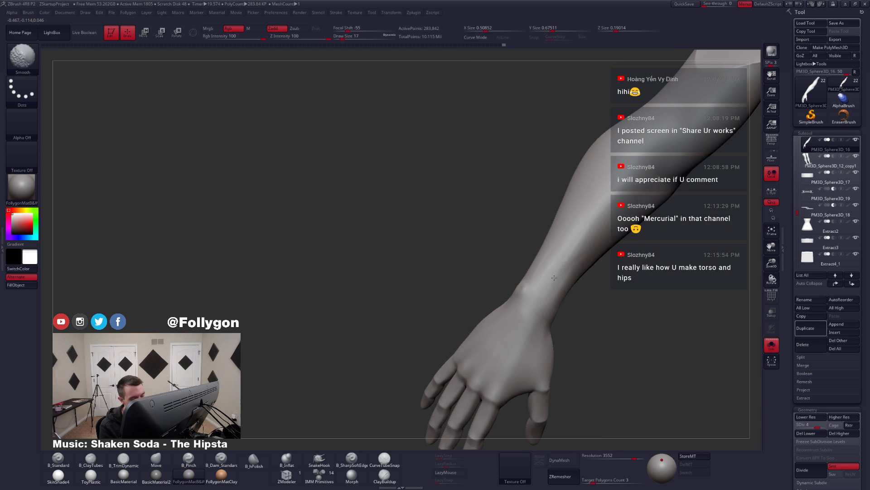
pyautogui.hotkey('shift', 'd')
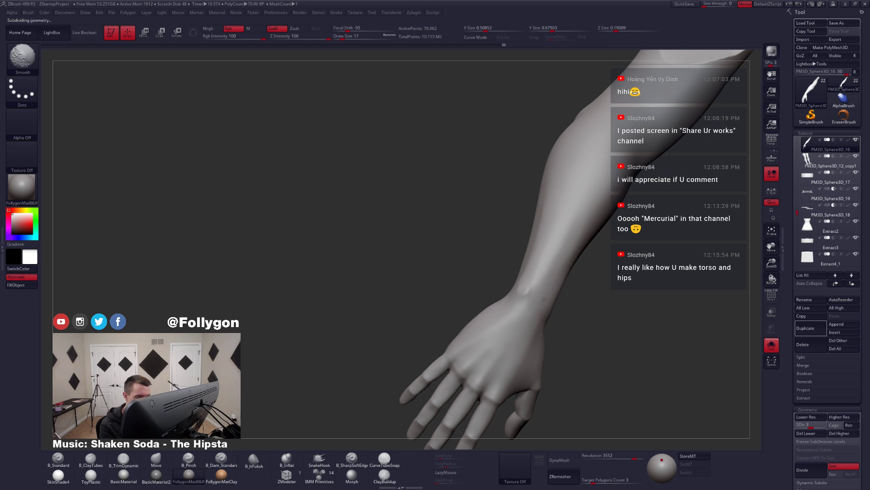
pyautogui.moveTo(583, 212); pyautogui.dragTo(526, 235, button='right')
pyautogui.moveTo(578, 286); pyautogui.dragTo(551, 317, button='right')
pyautogui.press('space')
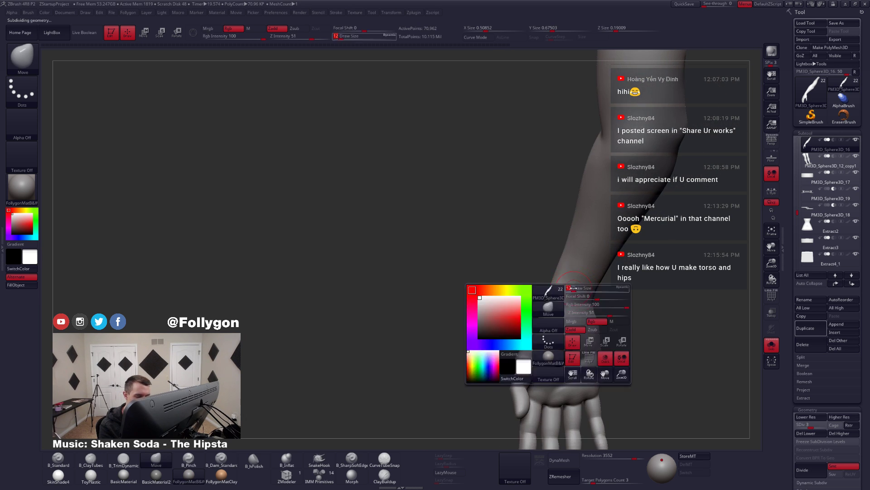
pyautogui.moveTo(585, 321); pyautogui.dragTo(581, 320)
pyautogui.moveTo(587, 246)
pyautogui.mouseDown(button='right')
pyautogui.moveTo(585, 267)
pyautogui.moveTo(620, 275)
pyautogui.moveTo(576, 251)
pyautogui.moveTo(521, 253)
pyautogui.mouseUp(button='right')
pyautogui.press(']')
pyautogui.press('[')
pyautogui.keyDown('shift'); pyautogui.moveTo(599, 241); pyautogui.dragTo(598, 263); pyautogui.keyUp('shift')
pyautogui.moveTo(634, 227)
pyautogui.mouseDown(button='right')
pyautogui.moveTo(585, 220)
pyautogui.moveTo(596, 172)
pyautogui.mouseUp(button='right')
pyautogui.press('shift')
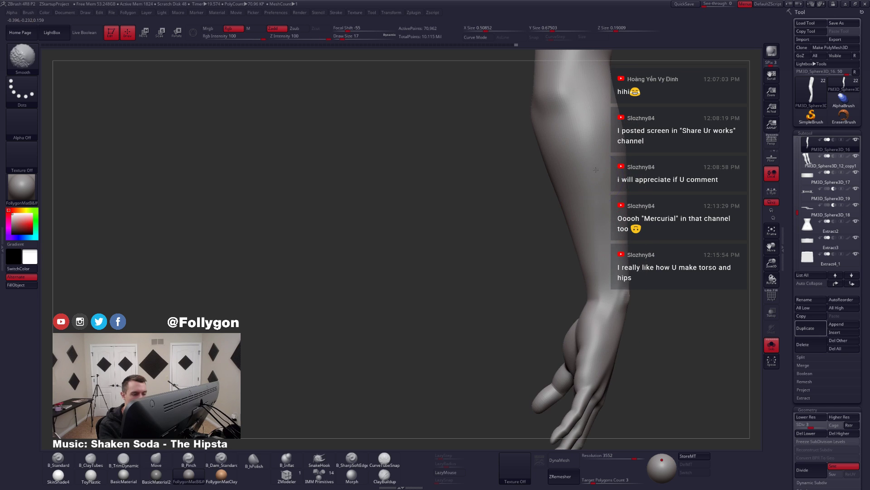
pyautogui.moveTo(604, 264); pyautogui.dragTo(604, 199, button='right')
pyautogui.hotkey('ctrl', 'd')
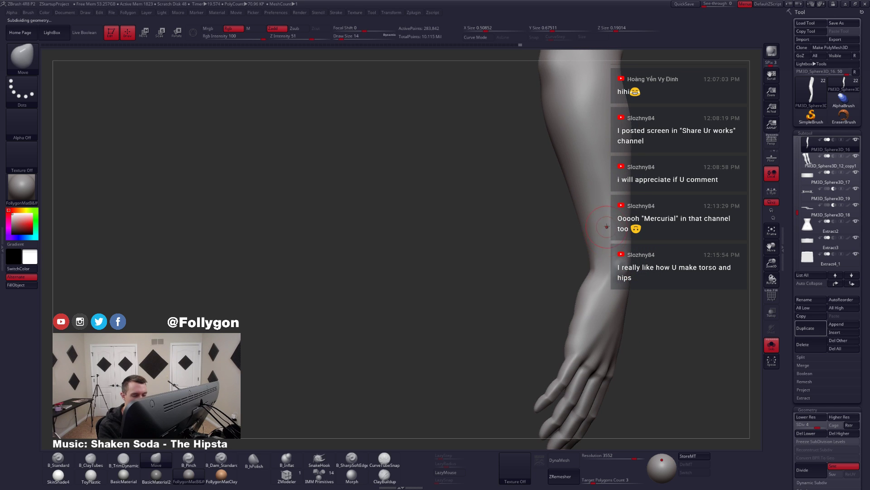
# - Nudge the contour of the wrist with the Move brush at draw size 17
pyautogui.moveTo(601, 260)
pyautogui.mouseDown(button='right')
pyautogui.moveTo(599, 282)
pyautogui.moveTo(572, 281)
pyautogui.moveTo(630, 287)
pyautogui.moveTo(590, 272)
pyautogui.moveTo(624, 301)
pyautogui.moveTo(610, 272)
pyautogui.moveTo(607, 295)
pyautogui.moveTo(588, 298)
pyautogui.moveTo(583, 278)
pyautogui.moveTo(587, 315)
pyautogui.moveTo(578, 323)
pyautogui.moveTo(571, 290)
pyautogui.mouseUp(button='right')
pyautogui.hotkey('shift', 'd')
pyautogui.press('d')
pyautogui.press('space')
pyautogui.moveTo(569, 252); pyautogui.dragTo(572, 252)
pyautogui.press('shift')
# - Drop to subdivision level 1, reshape the outer side of the wrist with Move at draw size 12 and return to level 5
pyautogui.hotkey('shift', 'd')
pyautogui.hotkey('shift', 'd')
pyautogui.hotkey('shift', 'd')
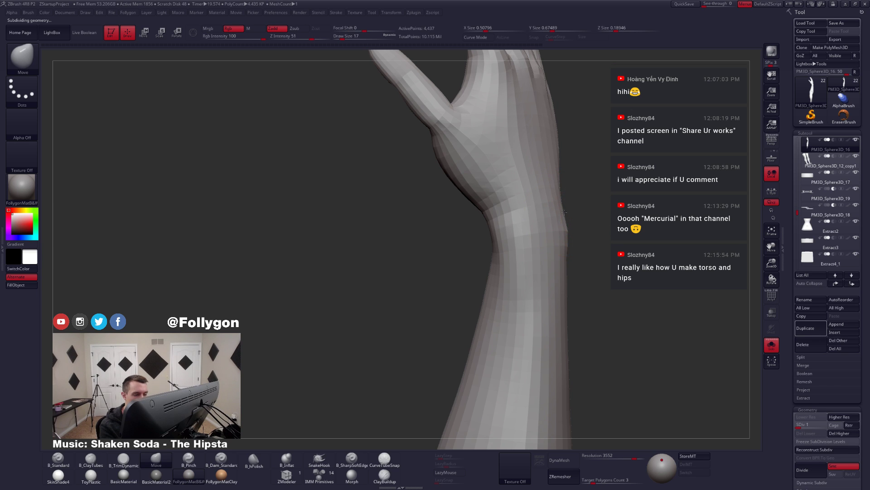
pyautogui.press('space')
pyautogui.moveTo(567, 253); pyautogui.dragTo(568, 259)
pyautogui.press('d')
pyautogui.press('d')
pyautogui.press('d')
pyautogui.press('d')
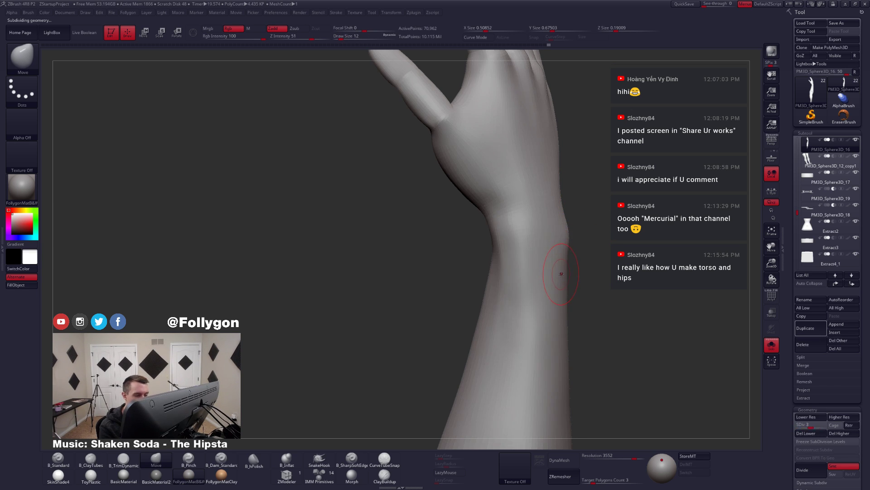
pyautogui.moveTo(573, 274); pyautogui.dragTo(548, 271, button='right')
# - Flatten the bony ridge on the back of the wrist with TrimDynamic and smooth it
pyautogui.press('3')
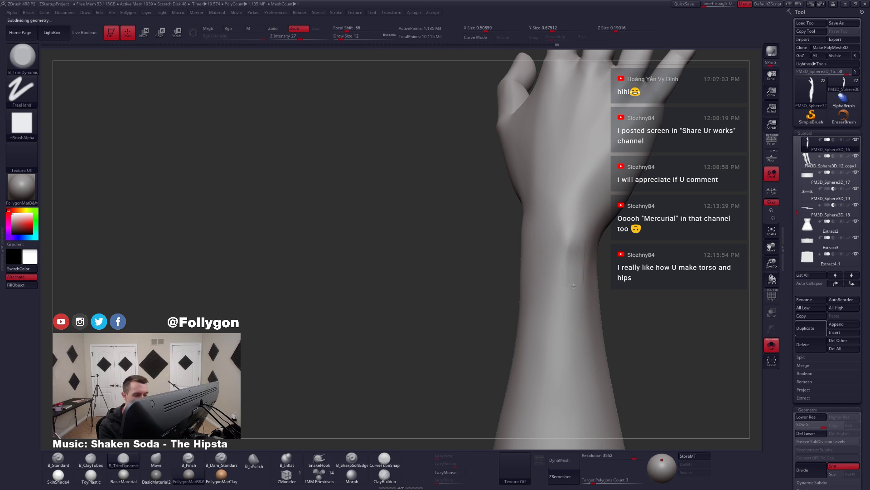
pyautogui.moveTo(574, 276); pyautogui.dragTo(573, 290)
pyautogui.moveTo(575, 280)
pyautogui.mouseDown(button='right')
pyautogui.moveTo(575, 272)
pyautogui.moveTo(579, 282)
pyautogui.mouseUp(button='right')
pyautogui.keyDown('shift'); pyautogui.moveTo(579, 272); pyautogui.dragTo(576, 279); pyautogui.keyUp('shift')
pyautogui.moveTo(574, 278); pyautogui.dragTo(576, 271, button='right')
# - Refine the outer wrist contour with the Move brush, stepping down to subdivision level 3 and back, and set the draw size to 25
pyautogui.press('b')
pyautogui.press('m')
pyautogui.press('v')
pyautogui.hotkey('shift', 'd')
pyautogui.hotkey('shift', 'd')
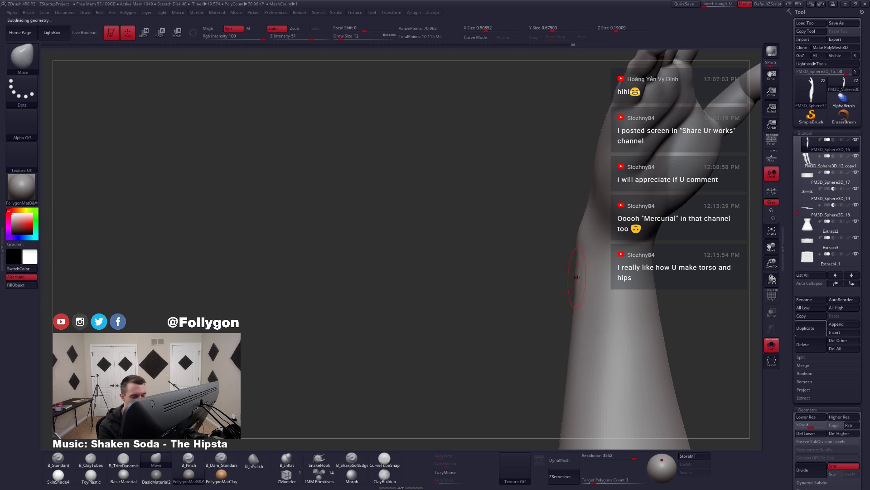
pyautogui.press('d')
pyautogui.moveTo(577, 276)
pyautogui.mouseDown(button='right')
pyautogui.moveTo(594, 293)
pyautogui.moveTo(573, 272)
pyautogui.moveTo(592, 259)
pyautogui.moveTo(589, 275)
pyautogui.moveTo(571, 272)
pyautogui.moveTo(581, 274)
pyautogui.mouseUp(button='right')
pyautogui.press('d')
pyautogui.press('space')
pyautogui.moveTo(581, 273); pyautogui.dragTo(583, 274)
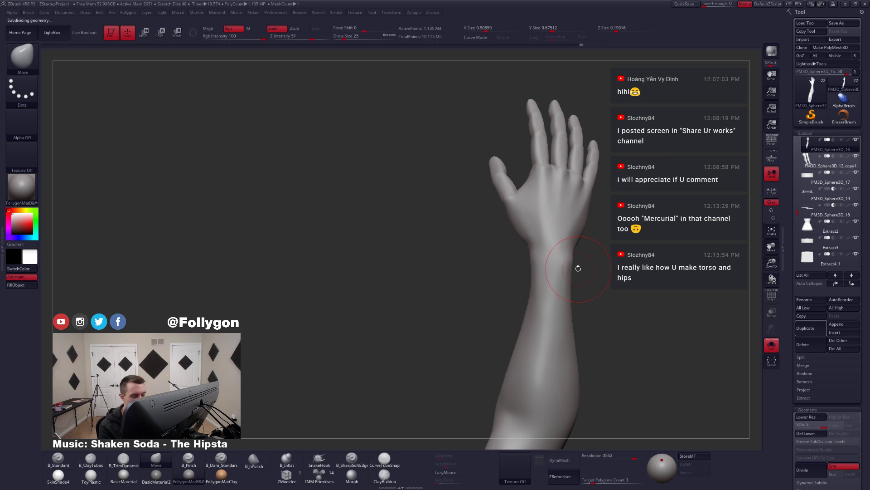
# - Drop the arm to subdivision level 1, set the Move brush's draw size to 27 and step up to level 2
pyautogui.hotkey('shift', 'd')
pyautogui.hotkey('shift', 'd')
pyautogui.hotkey('shift', 'd')
pyautogui.hotkey('shift', 'd')
pyautogui.press('space')
pyautogui.moveTo(577, 276); pyautogui.dragTo(555, 308, button='right')
pyautogui.press('d')
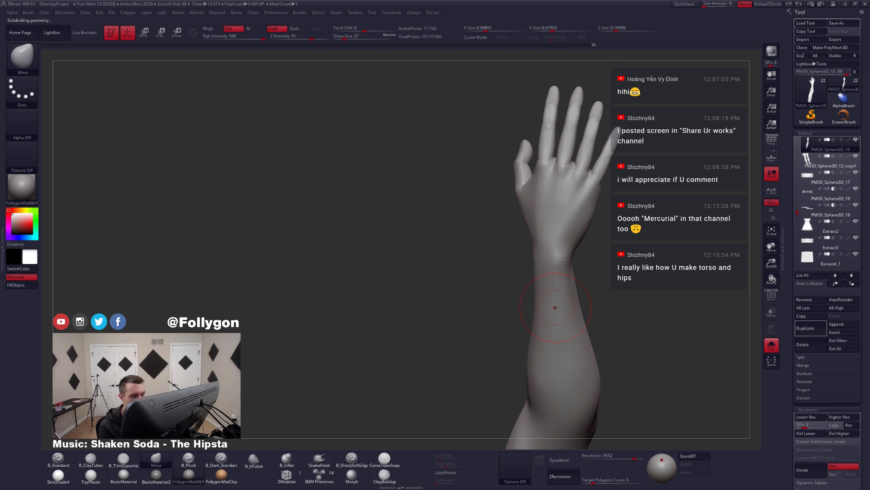
# - Raise the arm to subdivision level 5 and set the Move brush's draw size to 12
pyautogui.press('d')
pyautogui.press('d')
pyautogui.moveTo(556, 273); pyautogui.dragTo(539, 299, button='right')
pyautogui.press('space')
pyautogui.moveTo(569, 301); pyautogui.dragTo(565, 301)
pyautogui.moveTo(540, 283)
pyautogui.mouseDown(button='right')
pyautogui.moveTo(590, 290)
pyautogui.moveTo(581, 260)
pyautogui.mouseUp(button='right')
pyautogui.press('space')
pyautogui.moveTo(582, 313); pyautogui.dragTo(578, 313)
pyautogui.moveTo(600, 278); pyautogui.dragTo(574, 292, button='right')
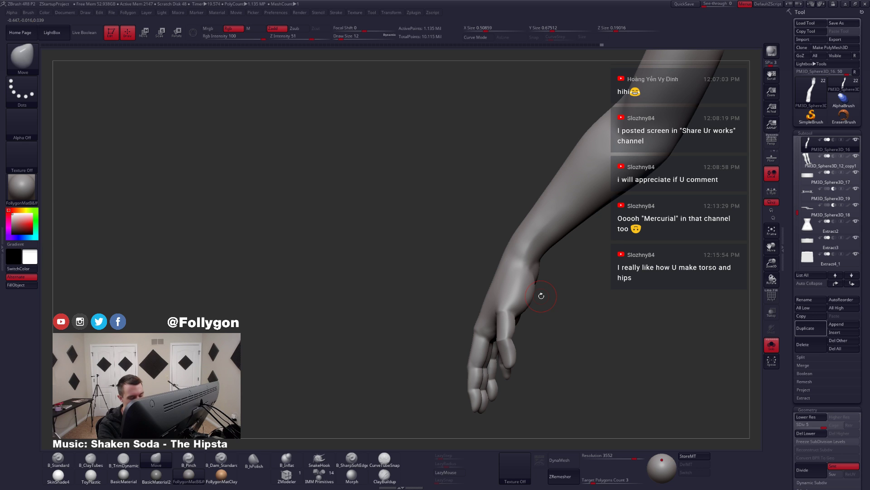
pyautogui.moveTo(507, 252); pyautogui.dragTo(505, 266, button='right')
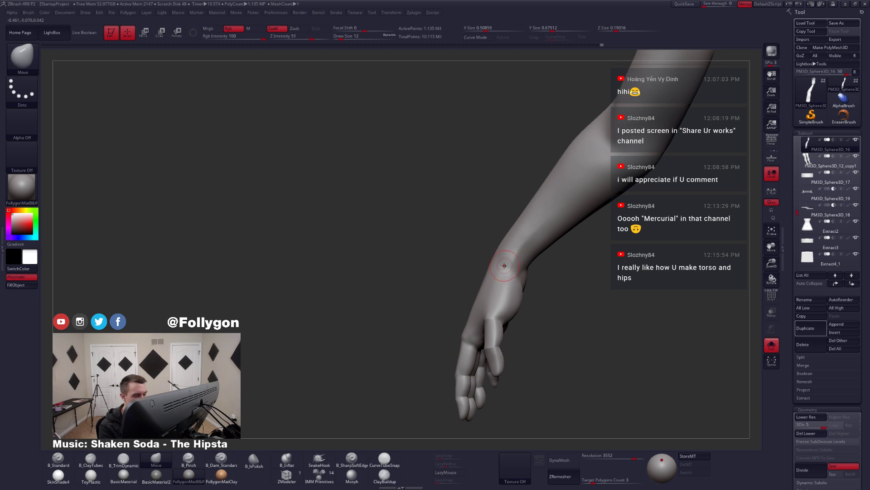
# - Reposition the hand at the wrist using a temporary lasso mask over the forearm
pyautogui.press('ctrl')
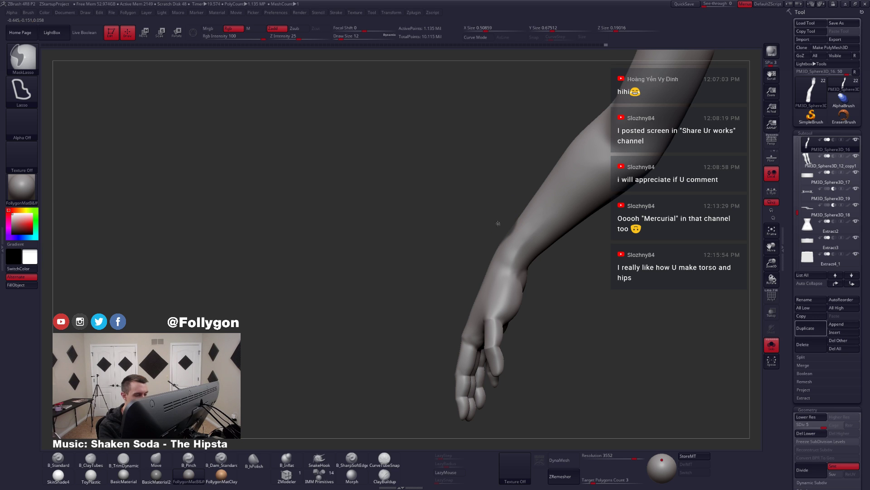
pyautogui.moveTo(456, 210)
pyautogui.keyDown('ctrl'); pyautogui.mouseDown()
pyautogui.moveTo(593, 150)
pyautogui.moveTo(659, 254)
pyautogui.moveTo(621, 305)
pyautogui.mouseUp(); pyautogui.keyUp('ctrl')
pyautogui.moveTo(583, 331)
pyautogui.mouseDown()
pyautogui.moveTo(626, 336)
pyautogui.moveTo(585, 315)
pyautogui.moveTo(583, 361)
pyautogui.moveTo(548, 352)
pyautogui.moveTo(529, 364)
pyautogui.mouseUp()
pyautogui.keyDown('ctrl'); pyautogui.moveTo(640, 296); pyautogui.dragTo(649, 286); pyautogui.keyUp('ctrl')
# - Refine the inner side of the wrist with the Move brush at draw size 20
pyautogui.moveTo(635, 286)
pyautogui.mouseDown(button='right')
pyautogui.moveTo(584, 281)
pyautogui.moveTo(574, 253)
pyautogui.mouseUp(button='right')
pyautogui.press('space')
pyautogui.moveTo(574, 252); pyautogui.dragTo(580, 253)
pyautogui.moveTo(565, 256); pyautogui.dragTo(580, 255, button='right')
pyautogui.moveTo(580, 255); pyautogui.dragTo(589, 287)
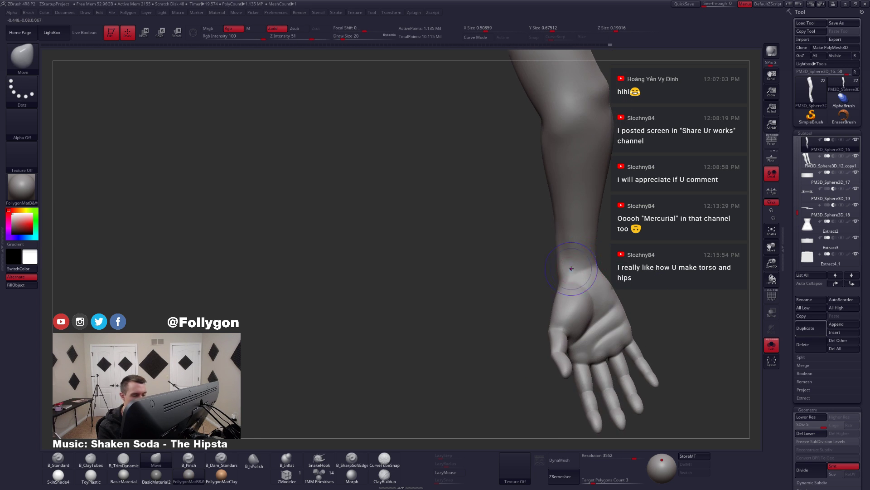
# - Lower the arm to subdivision level 1 and enlarge the Move brush to draw size 41
pyautogui.hotkey('shift', 'd')
pyautogui.hotkey('shift', 'd')
pyautogui.hotkey('shift', 'd')
pyautogui.hotkey('shift', 'd')
pyautogui.moveTo(574, 237)
pyautogui.mouseDown()
pyautogui.moveTo(602, 232)
pyautogui.moveTo(593, 233)
pyautogui.moveTo(597, 221)
pyautogui.moveTo(621, 233)
pyautogui.moveTo(610, 291)
pyautogui.moveTo(634, 330)
pyautogui.moveTo(619, 351)
pyautogui.mouseUp()
pyautogui.press('space')
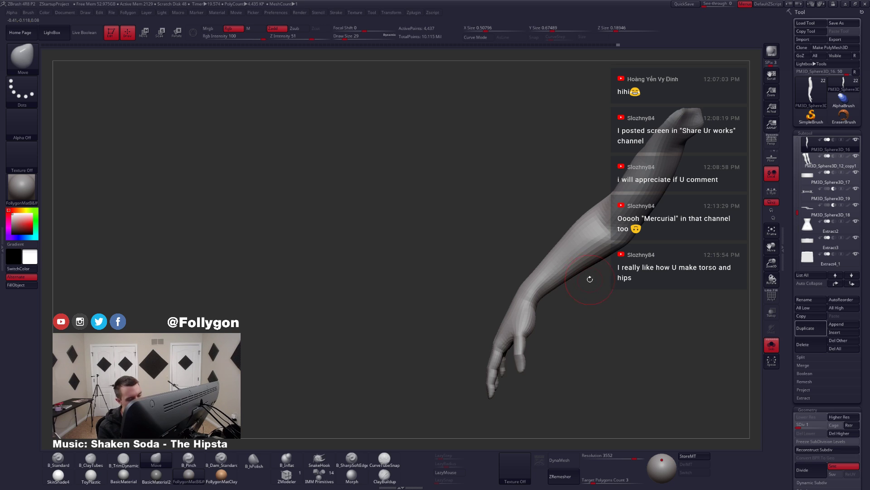
pyautogui.press('space')
pyautogui.moveTo(579, 285); pyautogui.dragTo(592, 272)
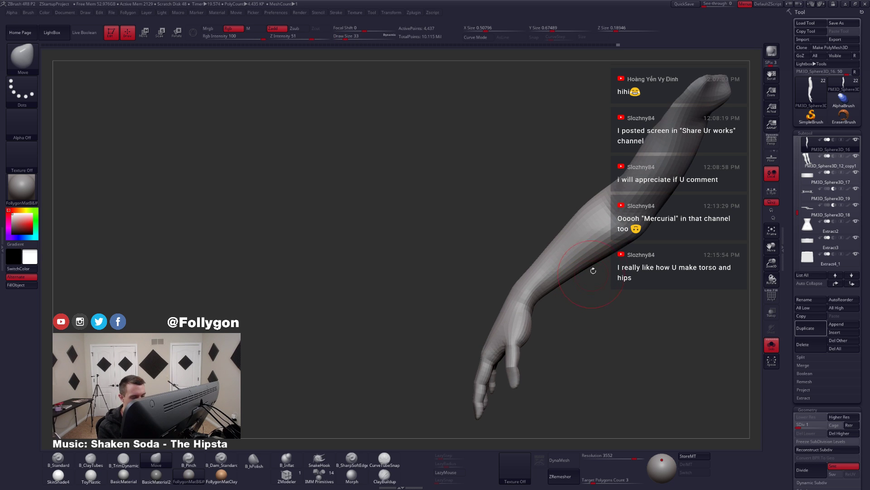
pyautogui.press('space')
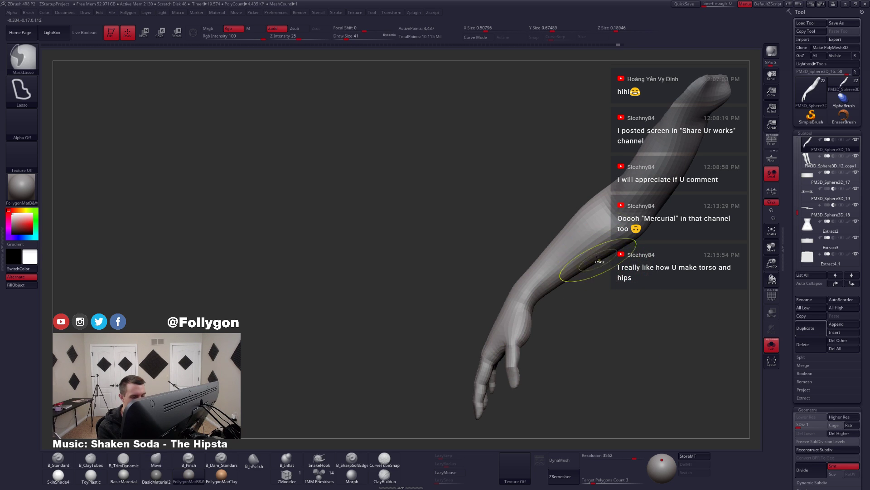
# - Mask the upper arm and hand, leaving the forearm free, and soften the mask's edges
pyautogui.moveTo(610, 215)
pyautogui.keyDown('ctrl'); pyautogui.mouseDown()
pyautogui.moveTo(514, 310)
pyautogui.moveTo(585, 338)
pyautogui.moveTo(669, 249)
pyautogui.mouseUp(); pyautogui.keyUp('ctrl')
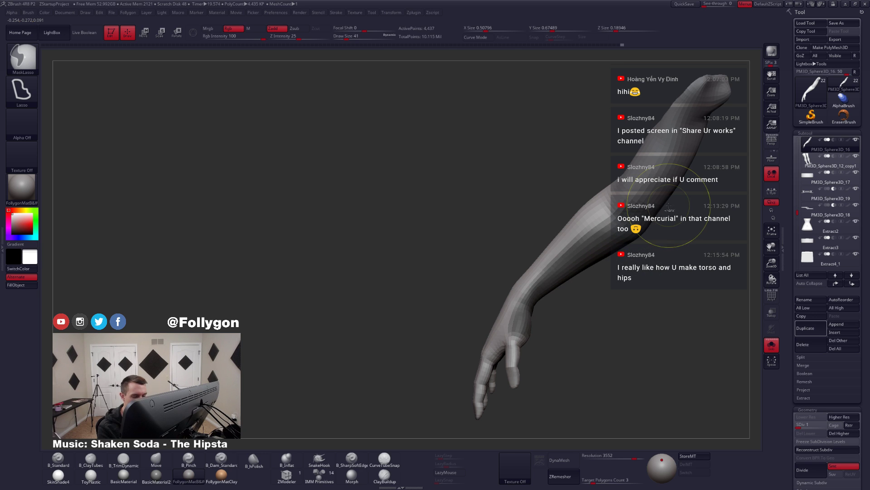
pyautogui.moveTo(540, 311)
pyautogui.keyDown('ctrl'); pyautogui.keyDown('alt'); pyautogui.mouseDown()
pyautogui.moveTo(524, 394)
pyautogui.moveTo(540, 301)
pyautogui.mouseUp(); pyautogui.keyUp('alt'); pyautogui.keyUp('ctrl')
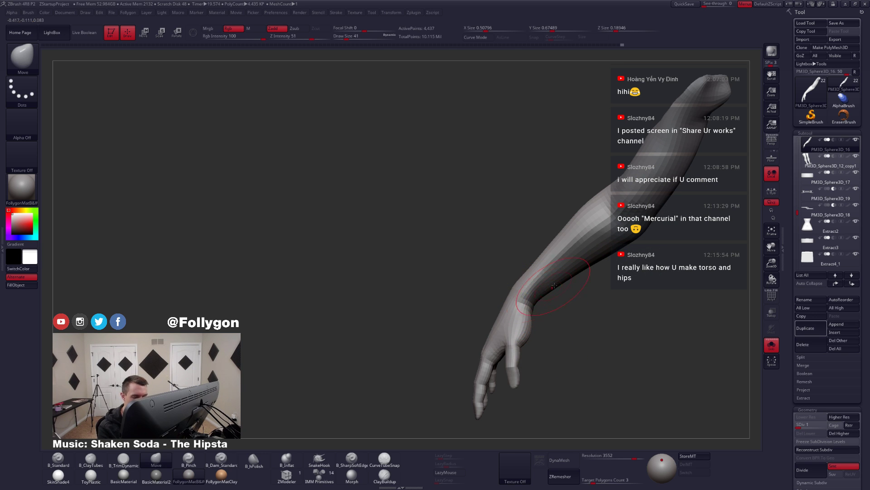
pyautogui.keyDown('ctrl'); pyautogui.click(585, 265); pyautogui.keyUp('ctrl')
pyautogui.keyDown('ctrl'); pyautogui.click(585, 266); pyautogui.keyUp('ctrl')
pyautogui.keyDown('ctrl'); pyautogui.click(587, 280); pyautogui.keyUp('ctrl')
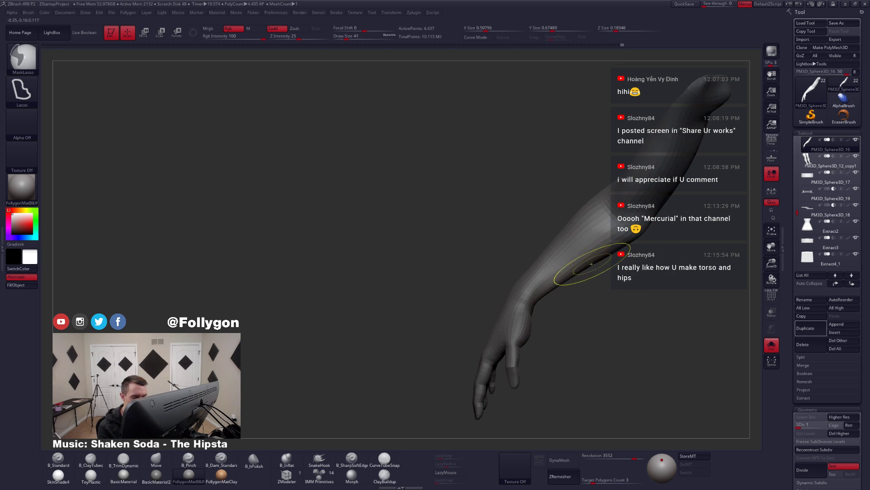
# - Reshape the underside of the forearm with the Move brush at draw size 56
pyautogui.press('space')
pyautogui.moveTo(597, 259); pyautogui.dragTo(600, 260)
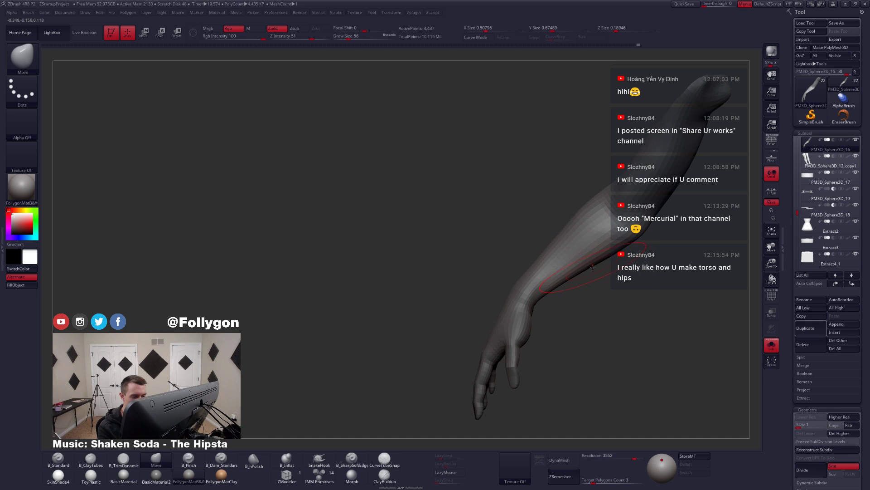
pyautogui.moveTo(582, 288)
pyautogui.mouseDown()
pyautogui.moveTo(607, 261)
pyautogui.moveTo(566, 288)
pyautogui.moveTo(602, 268)
pyautogui.mouseUp()
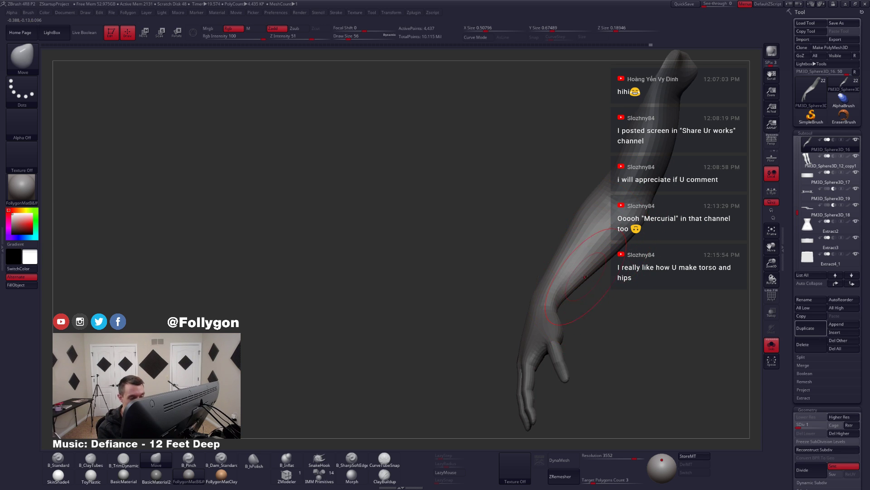
# - Adjust the forearm's contour from further angles with the Move brush at draw size 44
pyautogui.moveTo(585, 277); pyautogui.dragTo(578, 281, button='right')
pyautogui.press('space')
pyautogui.moveTo(592, 271); pyautogui.dragTo(589, 271)
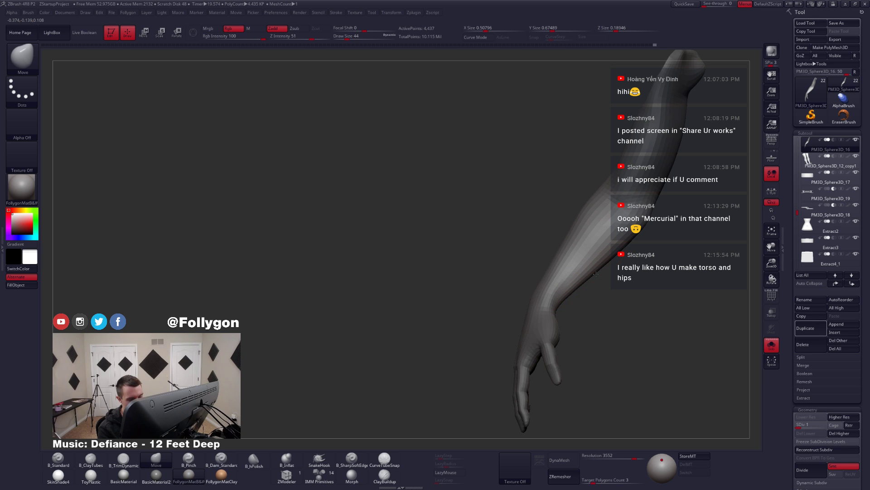
pyautogui.moveTo(591, 307); pyautogui.dragTo(600, 262, button='right')
pyautogui.moveTo(600, 261); pyautogui.dragTo(576, 268)
# - Raise the arm's subdivision level and examine the forearm's silhouette against the full figure
pyautogui.press('d')
pyautogui.press('d')
pyautogui.press('d')
pyautogui.press('d')
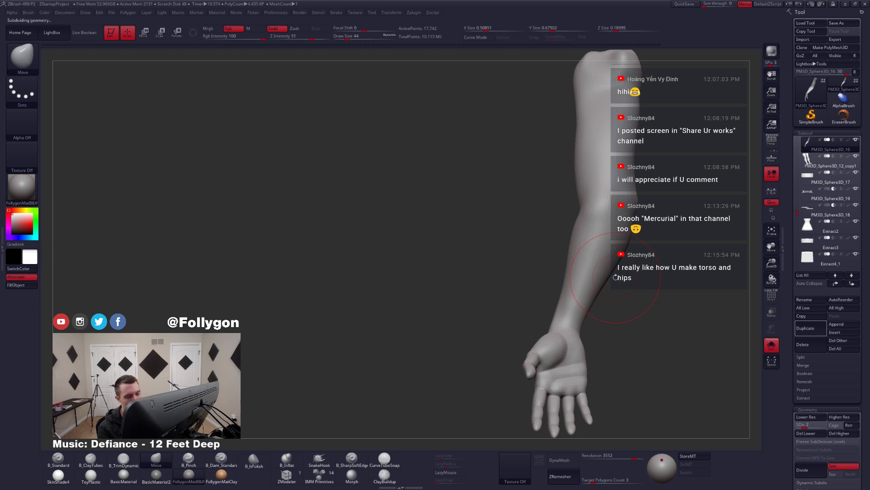
pyautogui.moveTo(576, 268); pyautogui.dragTo(612, 264, button='right')
pyautogui.hotkey('shift', 'alt', 's')
pyautogui.hotkey('alt', 's')
pyautogui.moveTo(611, 262); pyautogui.dragTo(639, 268)
# - Lasso-mask along the forearm, lower the subdivision level to 1, and blur the mask
pyautogui.moveTo(614, 206)
pyautogui.keyDown('ctrl'); pyautogui.mouseDown()
pyautogui.moveTo(659, 263)
pyautogui.moveTo(591, 335)
pyautogui.mouseUp(); pyautogui.keyUp('ctrl')
pyautogui.hotkey('shift', 'd')
pyautogui.keyDown('ctrl'); pyautogui.click(622, 273); pyautogui.keyUp('ctrl')
pyautogui.keyDown('ctrl'); pyautogui.click(615, 280); pyautogui.keyUp('ctrl')
# - Reshape the outer edge of the forearm just below the elbow with the Move brush
pyautogui.press('space')
pyautogui.moveTo(618, 236)
pyautogui.mouseDown()
pyautogui.moveTo(606, 259)
pyautogui.moveTo(587, 251)
pyautogui.mouseUp()
pyautogui.press('space')
pyautogui.click(574, 290)
pyautogui.moveTo(589, 218); pyautogui.dragTo(599, 227)
pyautogui.press('space')
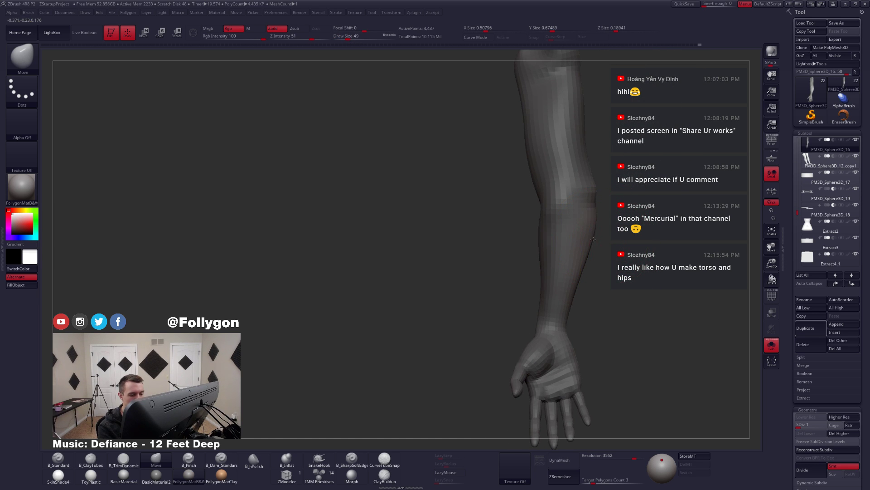
# - Try to reshape the forearm's outer edge with the mask inverted, and undo the change
pyautogui.press('ctrl')
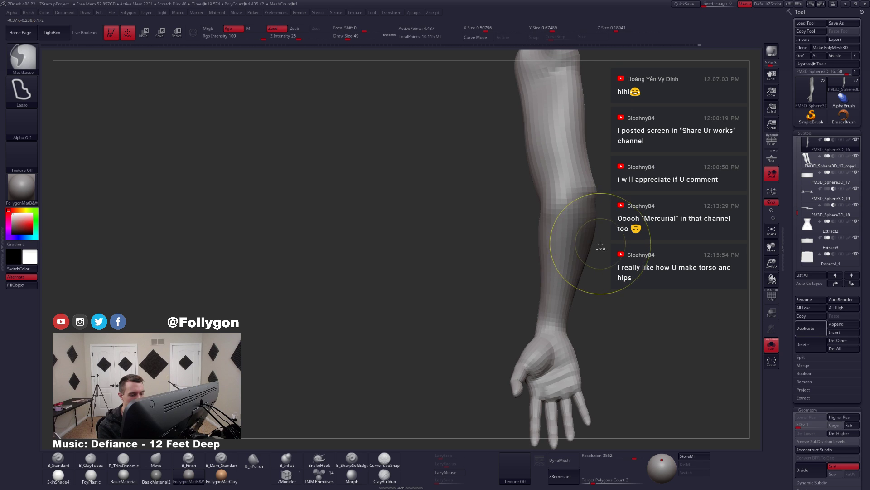
pyautogui.moveTo(590, 240)
pyautogui.mouseDown()
pyautogui.moveTo(631, 245)
pyautogui.moveTo(603, 248)
pyautogui.mouseUp()
pyautogui.press('ctrl')
pyautogui.hotkey('ctrl', 'z')
# - Set the draw size to 39 and switch to the B_ClayTubes brush
pyautogui.press('space')
pyautogui.moveTo(610, 254); pyautogui.dragTo(573, 249)
pyautogui.press('b')
pyautogui.press('c')
pyautogui.press('t')
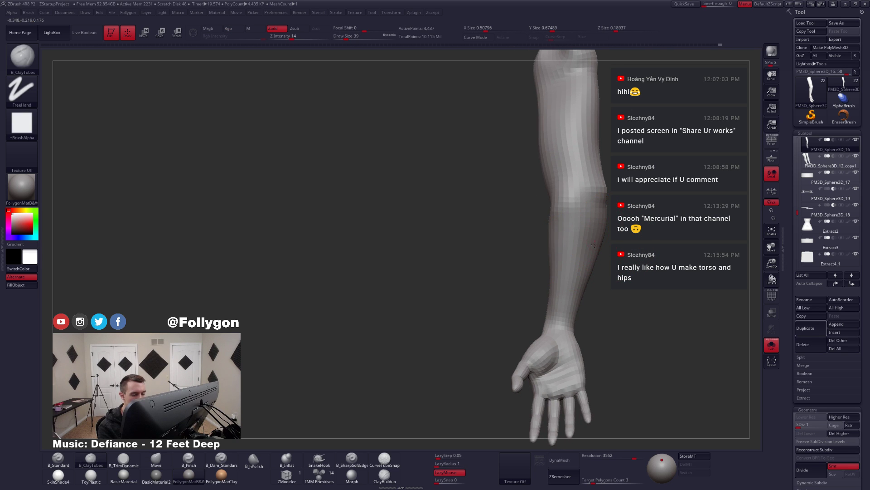
# - Raise the arm's subdivision level and smooth the forearm's surface below the elbow
pyautogui.press('shift')
pyautogui.press('d')
pyautogui.press('shift')
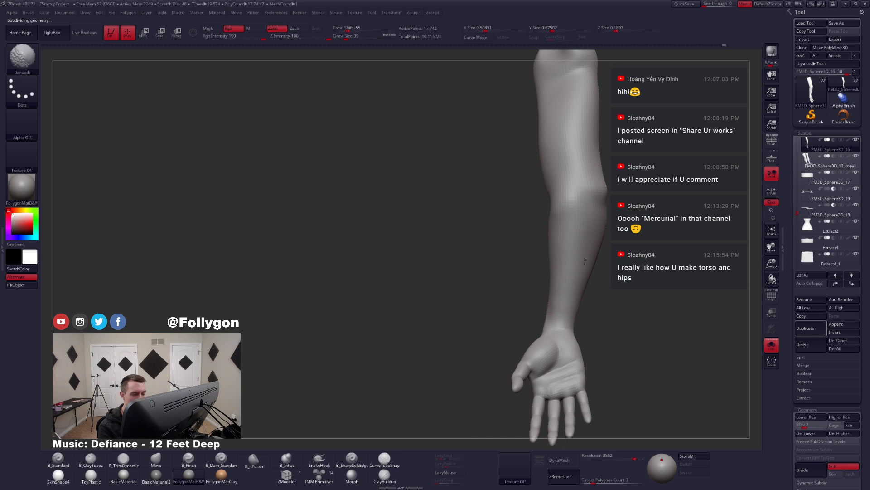
pyautogui.moveTo(578, 286); pyautogui.dragTo(589, 283, button='right')
pyautogui.press('space')
pyautogui.moveTo(582, 279); pyautogui.dragTo(578, 279)
pyautogui.press('shift')
pyautogui.press('d')
pyautogui.moveTo(570, 263); pyautogui.dragTo(565, 281, button='right')
pyautogui.keyDown('shift'); pyautogui.moveTo(565, 294); pyautogui.dragTo(576, 254); pyautogui.keyUp('shift')
# - Lower the subdivision level once and smooth the outer forearm with a smaller brush
pyautogui.moveTo(578, 259)
pyautogui.mouseDown(button='right')
pyautogui.moveTo(605, 258)
pyautogui.moveTo(583, 248)
pyautogui.mouseUp(button='right')
pyautogui.press('shift')
pyautogui.press('space')
pyautogui.moveTo(578, 261); pyautogui.dragTo(574, 260)
pyautogui.hotkey('shift', 'd')
pyautogui.moveTo(587, 245)
pyautogui.mouseDown(button='right')
pyautogui.moveTo(601, 250)
pyautogui.moveTo(582, 255)
pyautogui.mouseUp(button='right')
pyautogui.keyDown('shift'); pyautogui.moveTo(582, 254); pyautogui.dragTo(578, 261); pyautogui.keyUp('shift')
# - Smooth the forearm while stepping up to subdivision level 5, and bring back the full figure
pyautogui.press('d')
pyautogui.press('d')
pyautogui.moveTo(577, 257); pyautogui.dragTo(594, 260, button='right')
pyautogui.keyDown('shift'); pyautogui.moveTo(594, 261); pyautogui.dragTo(590, 267); pyautogui.keyUp('shift')
pyautogui.press('d')
pyautogui.moveTo(585, 270); pyautogui.dragTo(593, 275, button='right')
pyautogui.keyDown('shift'); pyautogui.moveTo(592, 274); pyautogui.dragTo(592, 261); pyautogui.keyUp('shift')
pyautogui.moveTo(594, 260); pyautogui.dragTo(585, 272, button='right')
pyautogui.hotkey('alt', 's')
pyautogui.keyDown('shift'); pyautogui.moveTo(585, 272); pyautogui.dragTo(582, 283); pyautogui.keyUp('shift')
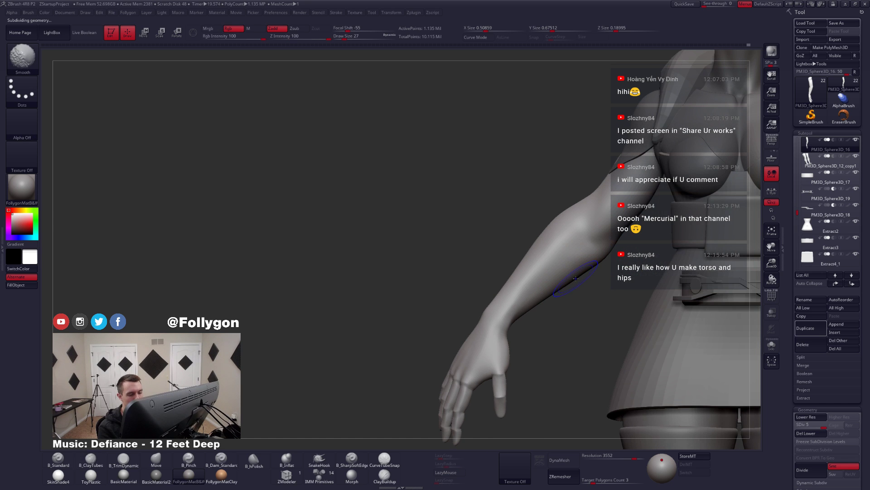
# - Check the arm from behind on the full figure, isolate it, and set the draw size to 22
pyautogui.moveTo(571, 272)
pyautogui.mouseDown(button='right')
pyautogui.moveTo(615, 277)
pyautogui.moveTo(589, 249)
pyautogui.mouseUp(button='right')
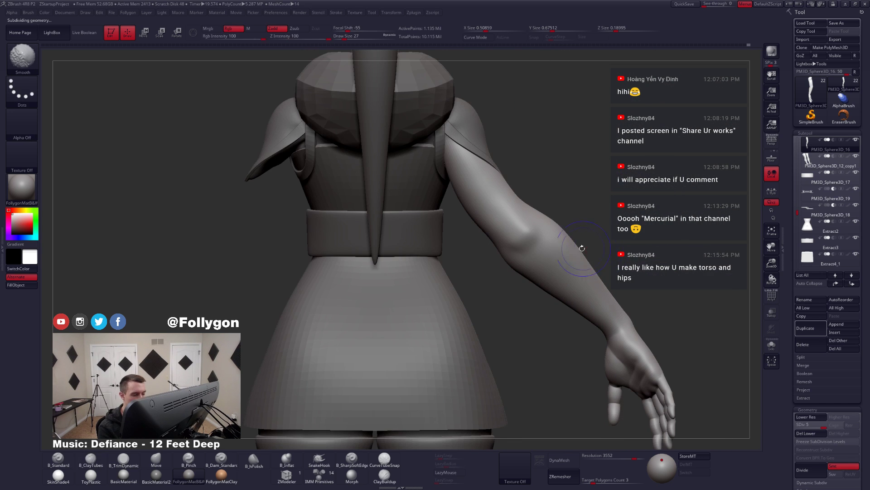
pyautogui.hotkey('alt', 's')
pyautogui.moveTo(533, 271)
pyautogui.mouseDown(button='right')
pyautogui.moveTo(588, 281)
pyautogui.moveTo(554, 291)
pyautogui.mouseUp(button='right')
pyautogui.hotkey('shift', 'alt', 's')
pyautogui.press('space')
pyautogui.moveTo(572, 293); pyautogui.dragTo(569, 294)
pyautogui.moveTo(569, 277)
pyautogui.mouseDown(button='right')
pyautogui.moveTo(563, 253)
pyautogui.moveTo(556, 296)
pyautogui.moveTo(565, 269)
pyautogui.moveTo(567, 290)
pyautogui.mouseUp(button='right')
pyautogui.press('space')
pyautogui.moveTo(567, 290); pyautogui.dragTo(571, 290)
pyautogui.moveTo(569, 281); pyautogui.dragTo(557, 252, button='right')
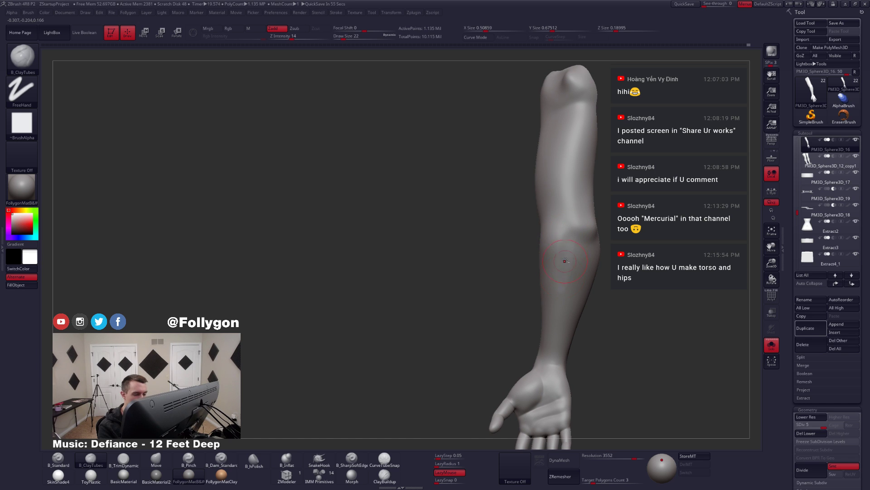
# - Flatten the forearm below the elbow with the B_TrimDynamic brush and lower the arm to subdivision level 3
pyautogui.press('b')
pyautogui.press('t')
pyautogui.press('d')
pyautogui.moveTo(560, 299)
pyautogui.mouseDown(button='right')
pyautogui.moveTo(576, 287)
pyautogui.moveTo(561, 252)
pyautogui.mouseUp(button='right')
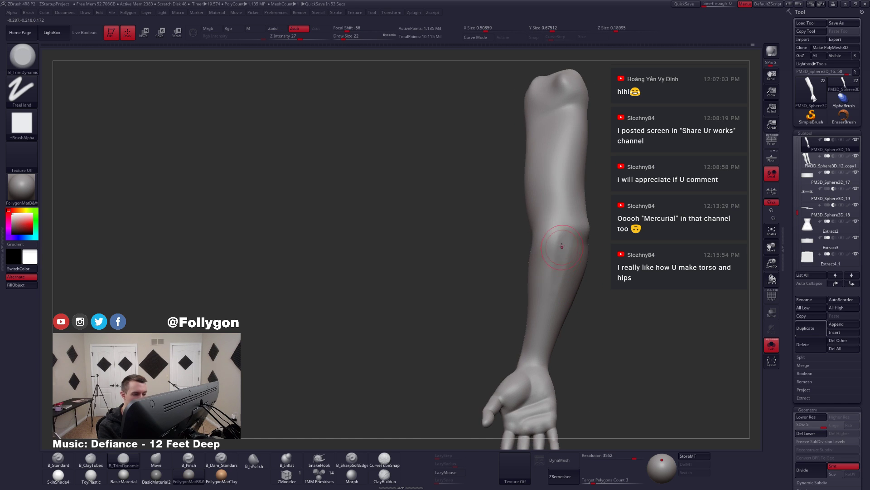
pyautogui.hotkey('shift', 'd')
pyautogui.hotkey('shift', 'd')
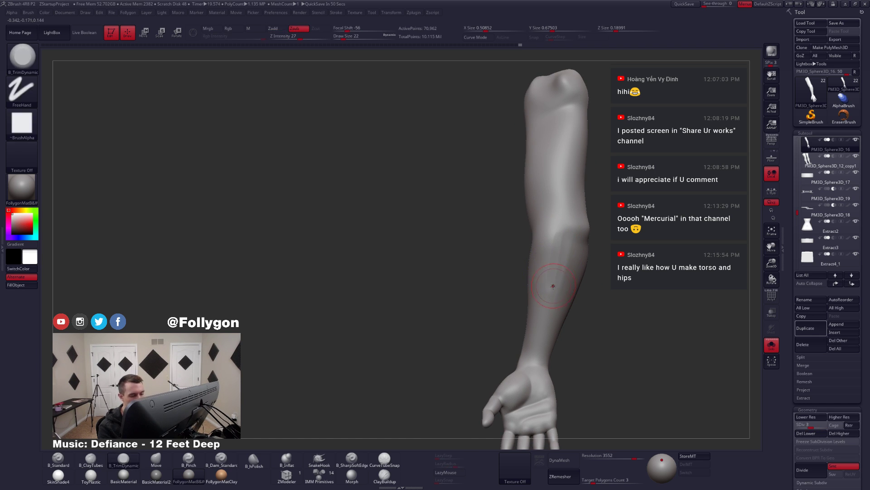
# - Rework the forearm planes at subdivision level 2 and return the arm to level 5
pyautogui.moveTo(545, 312)
pyautogui.mouseDown(button='right')
pyautogui.moveTo(559, 313)
pyautogui.moveTo(550, 284)
pyautogui.mouseUp(button='right')
pyautogui.hotkey('shift', 'd')
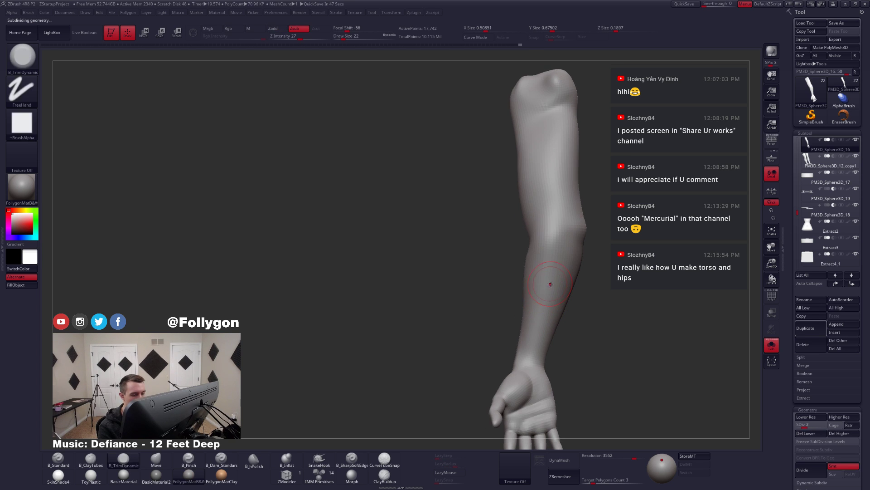
pyautogui.press('d')
pyautogui.moveTo(562, 245)
pyautogui.mouseDown(button='right')
pyautogui.moveTo(579, 252)
pyautogui.moveTo(539, 268)
pyautogui.moveTo(587, 320)
pyautogui.mouseUp(button='right')
pyautogui.press('d')
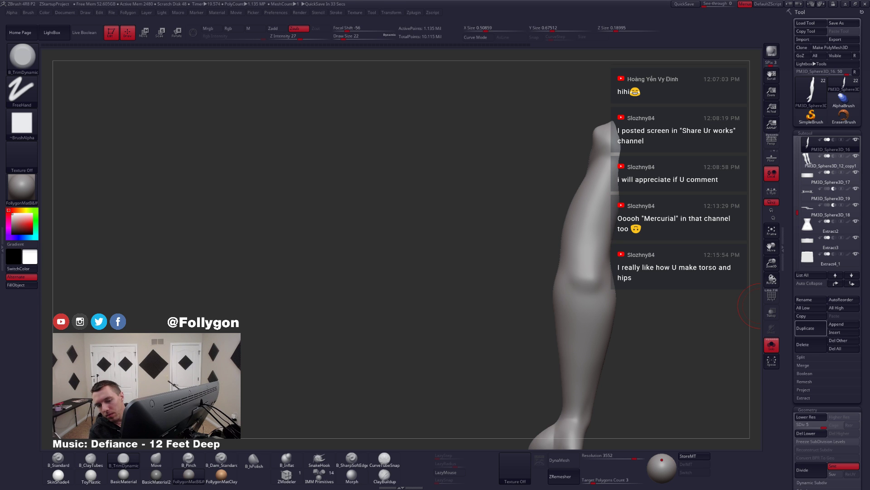
# - Switch to Chrome and search Google Images for "female elbow" in a new tab
pyautogui.hotkey('alt', 'Tab')
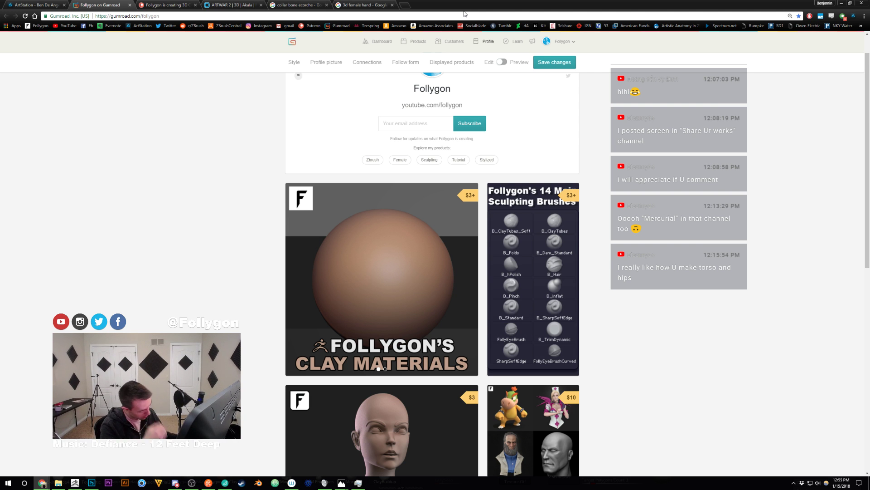
pyautogui.hotkey('ctrl', 't')
pyautogui.write('female elbow')
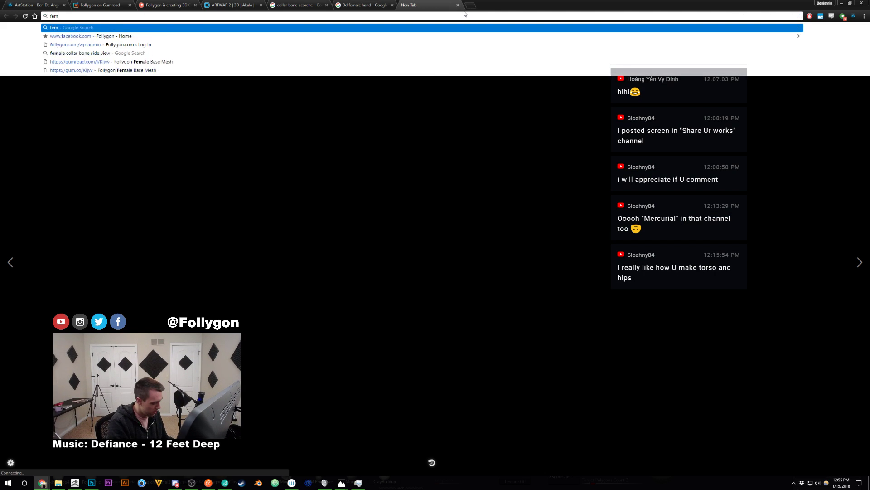
pyautogui.press('Return')
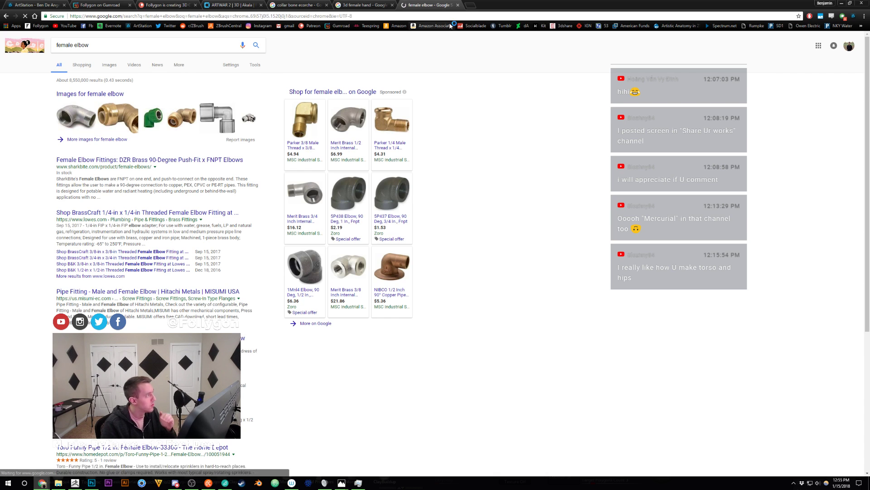
pyautogui.click(111, 67)
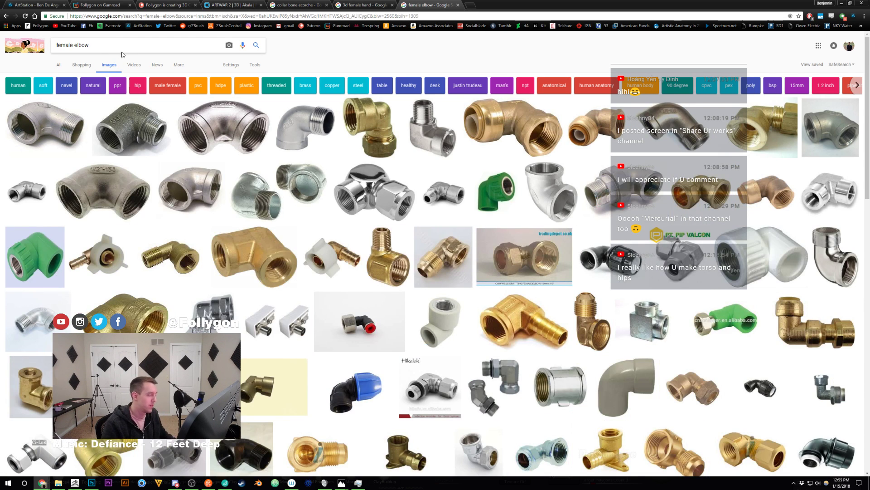
# - Refine the image search to "female anatomy elbow" and preview the photo of a woman's back with outstretched arms
pyautogui.write('anatomy')
pyautogui.press('Return')
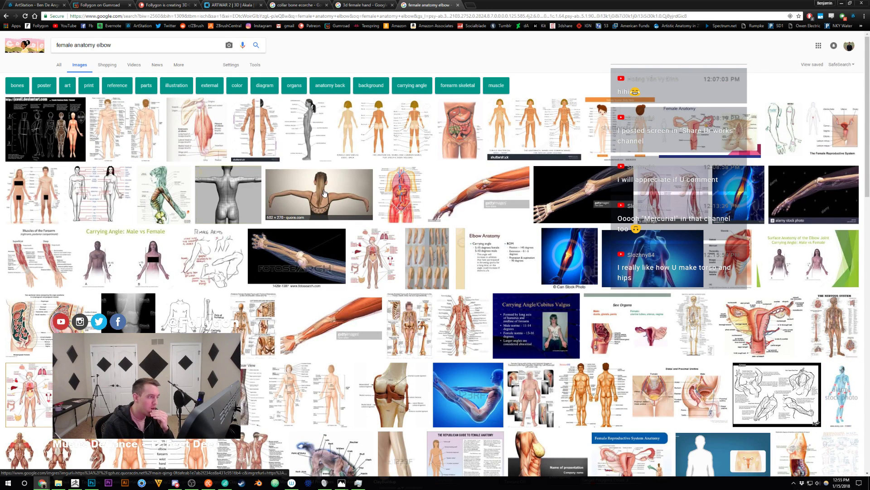
pyautogui.click(325, 187)
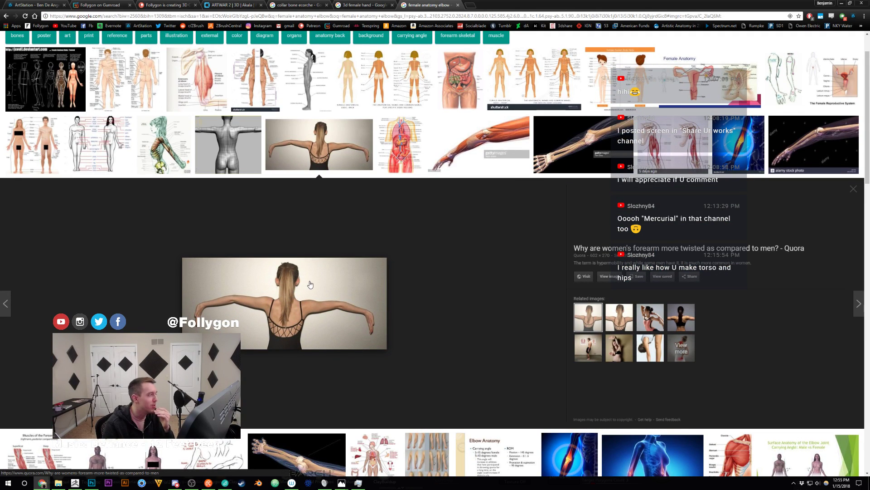
pyautogui.click(328, 151)
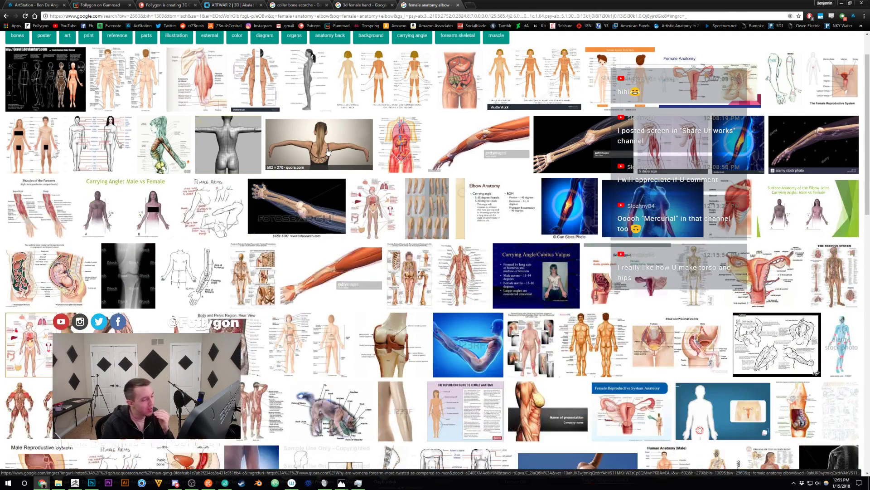
pyautogui.scroll(2, 154, 145)
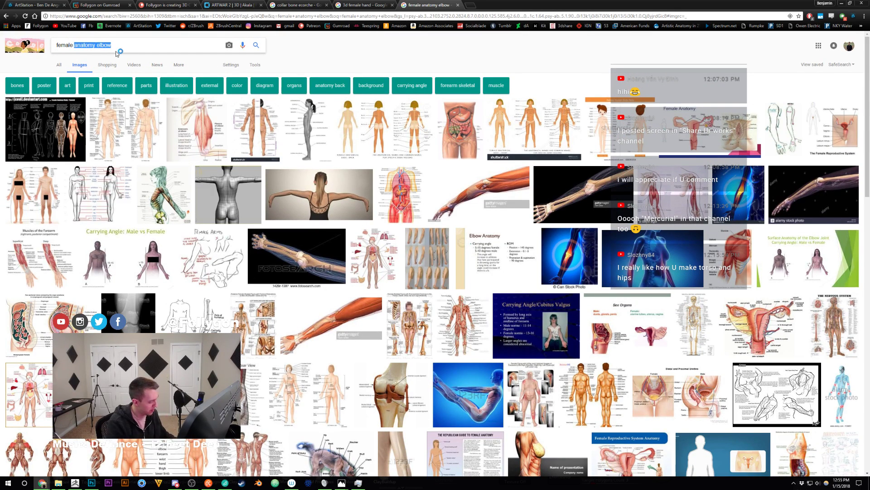
# - Search images for "female back of arm" and preview the tattooed arm photo showing the elbow from behind
pyautogui.write('back of arm')
pyautogui.press('Return')
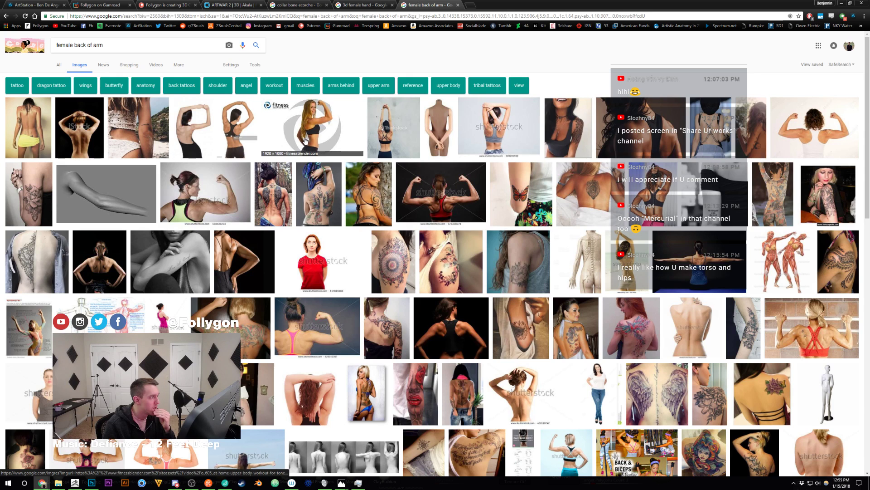
pyautogui.click(138, 131)
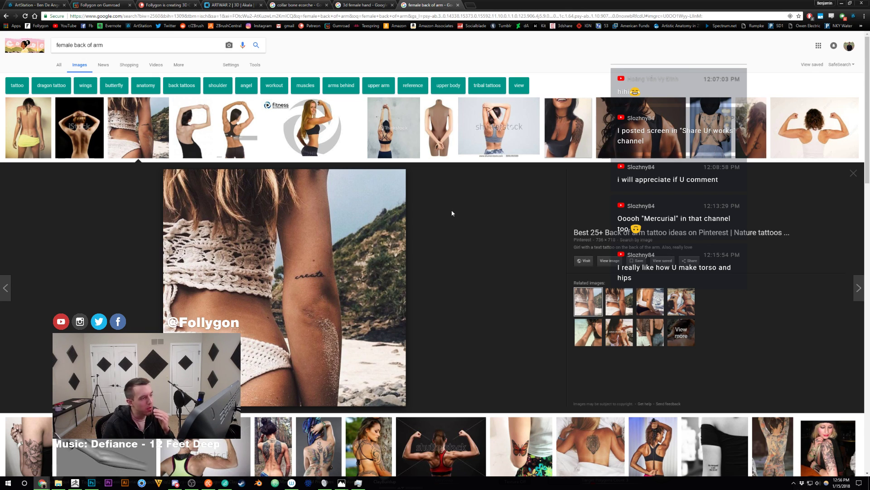
# - Preview the flexed back photo and the grey 3D arm render, and check the render's Arm Anatomy Reference page
pyautogui.scroll(-4, 452, 214)
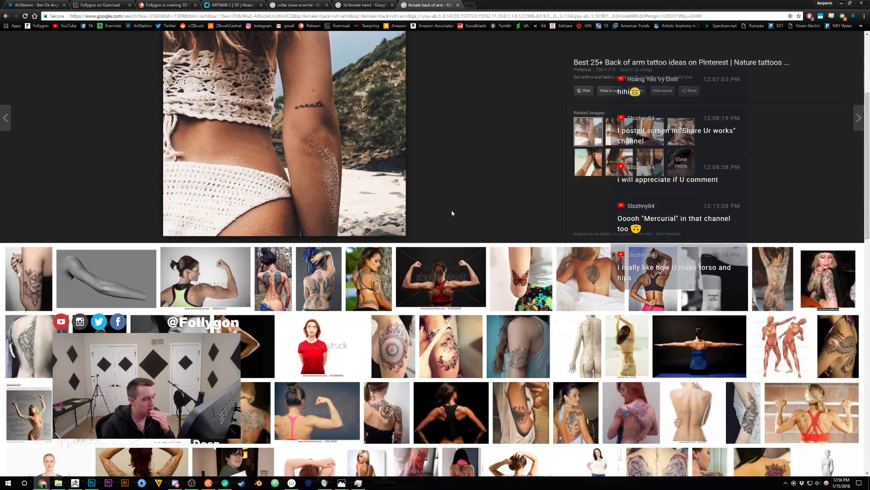
pyautogui.click(452, 278)
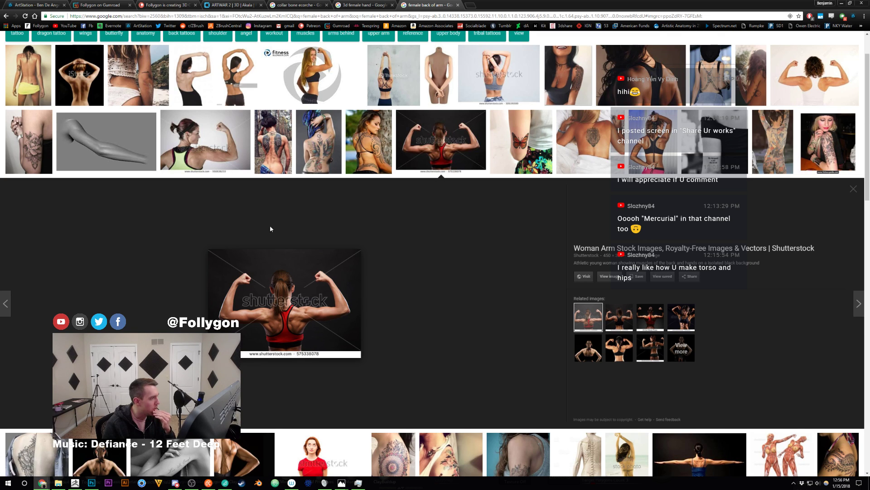
pyautogui.click(124, 168)
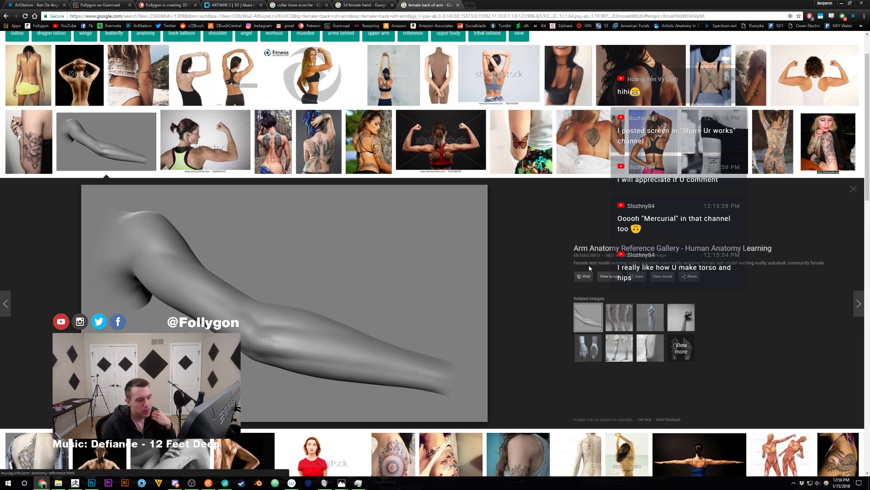
pyautogui.click(590, 279)
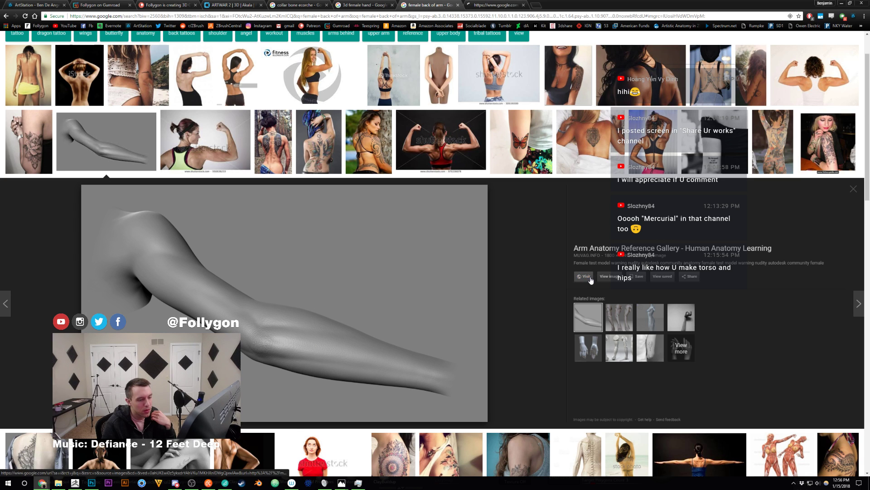
pyautogui.click(501, 5)
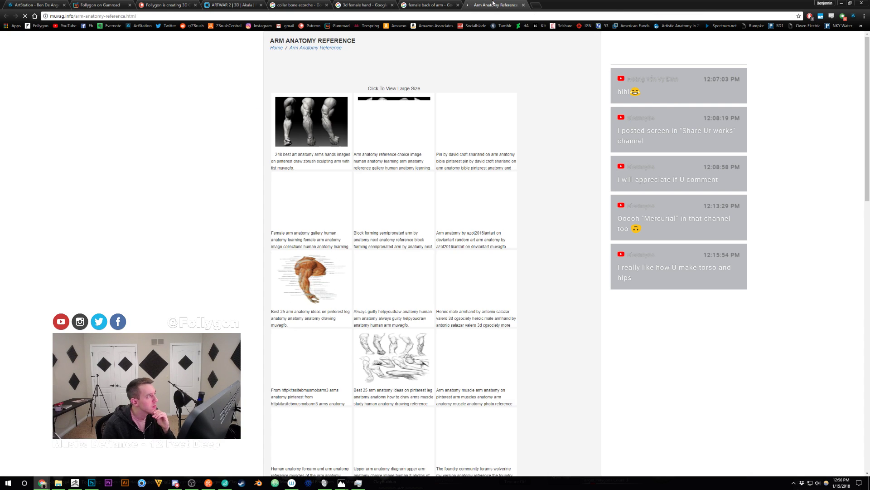
pyautogui.middleClick(494, 3)
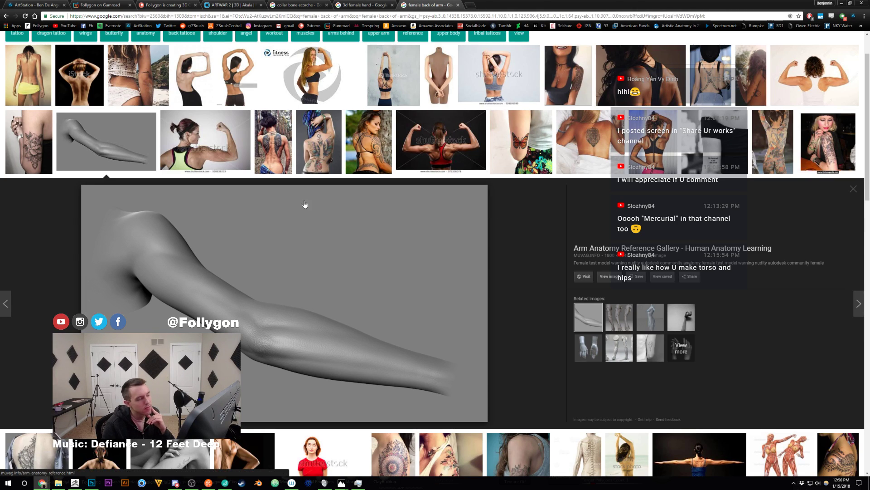
# - Look through more "female back of arm" image results and reopen the tattooed arm photo preview
pyautogui.click(135, 149)
pyautogui.scroll(-3, 387, 201)
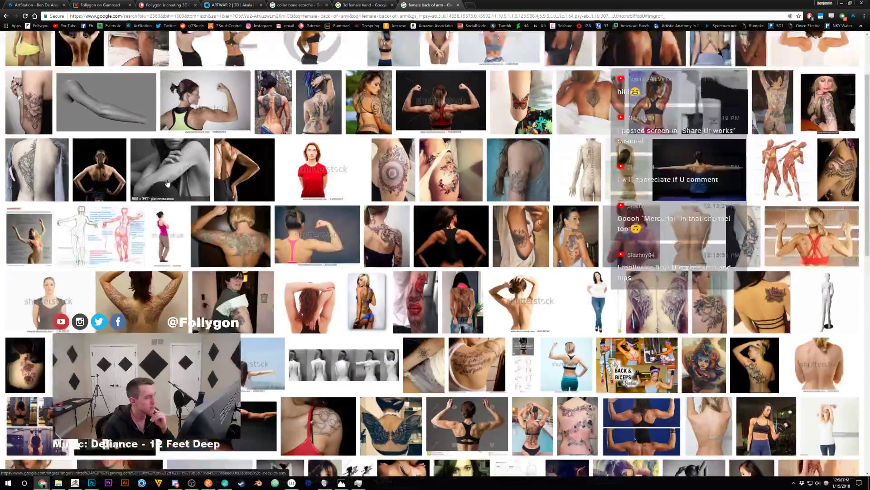
pyautogui.scroll(-2, 393, 200)
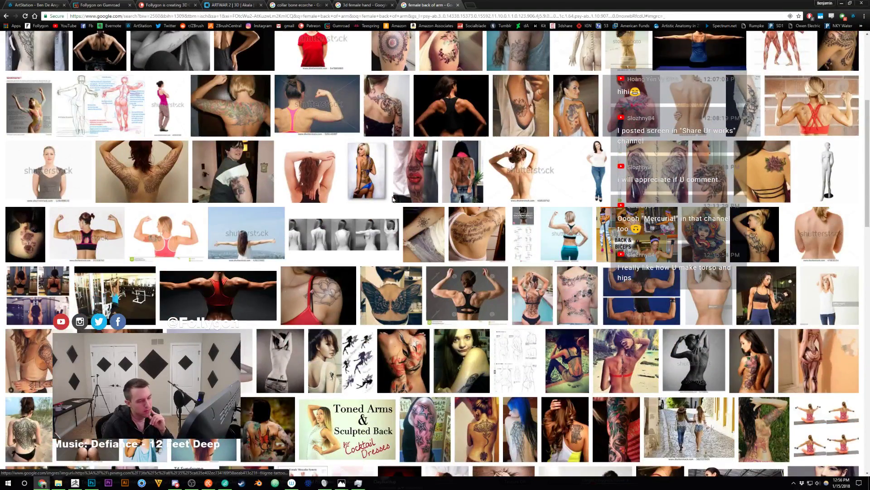
pyautogui.scroll(4, 393, 200)
pyautogui.scroll(1, 393, 200)
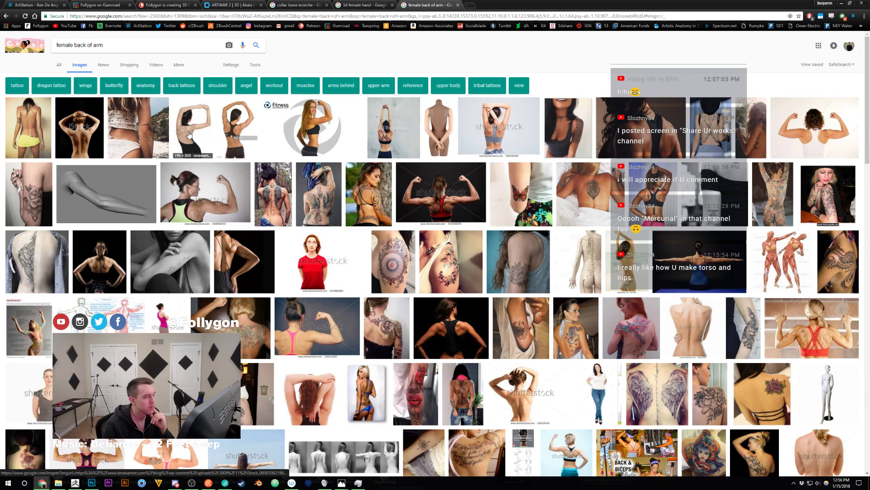
pyautogui.click(153, 132)
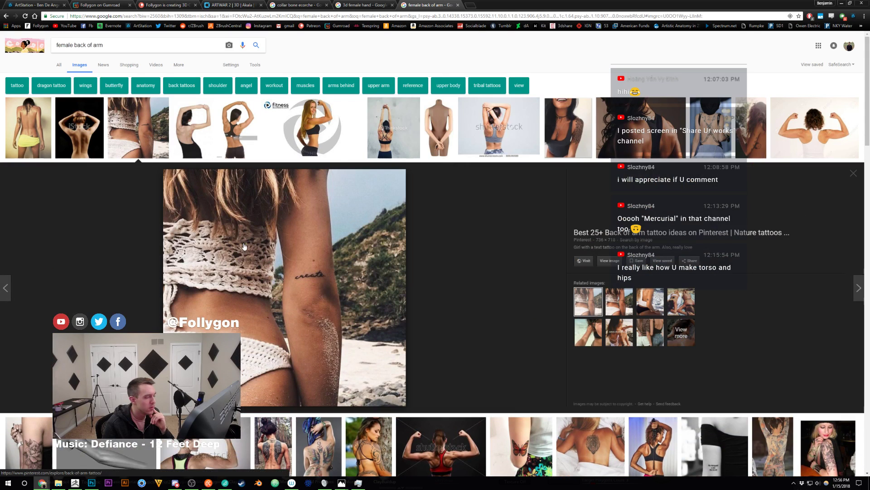
# - Switch to ZBrush and lower the arm to subdivision level 1 for work on the elbow
pyautogui.moveTo(79, 481)
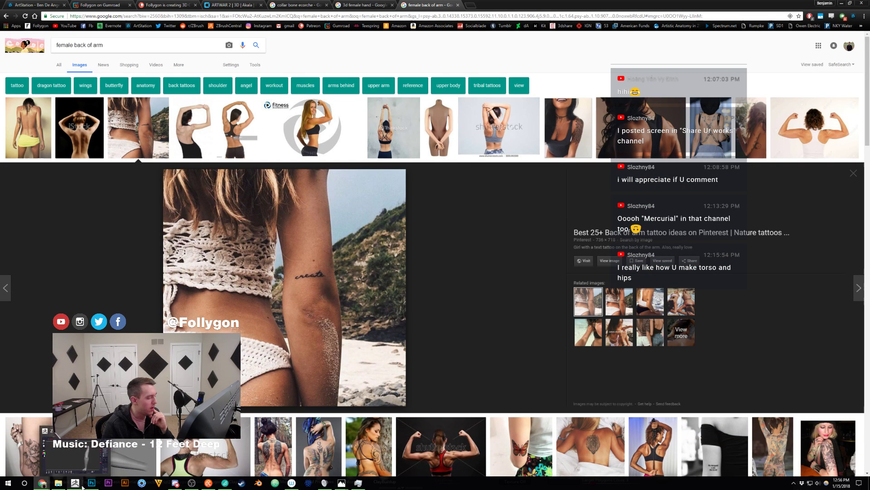
pyautogui.click(79, 481)
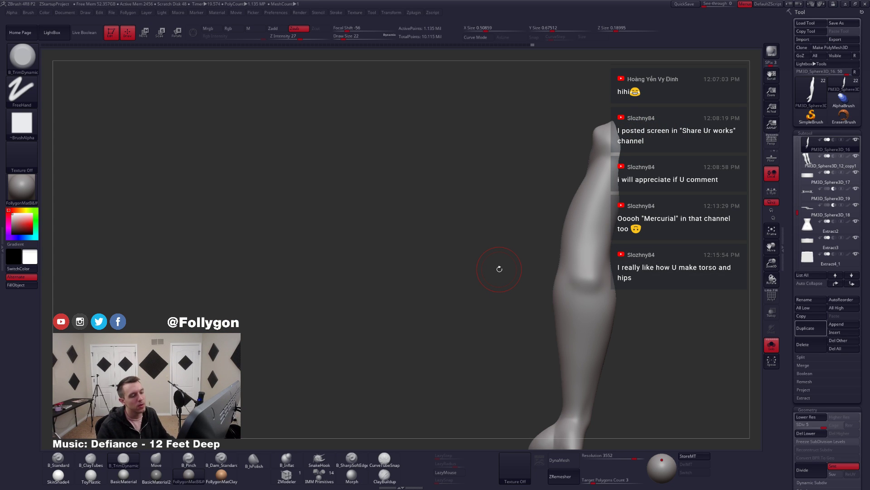
pyautogui.moveTo(582, 275)
pyautogui.mouseDown()
pyautogui.moveTo(617, 289)
pyautogui.moveTo(563, 294)
pyautogui.mouseUp()
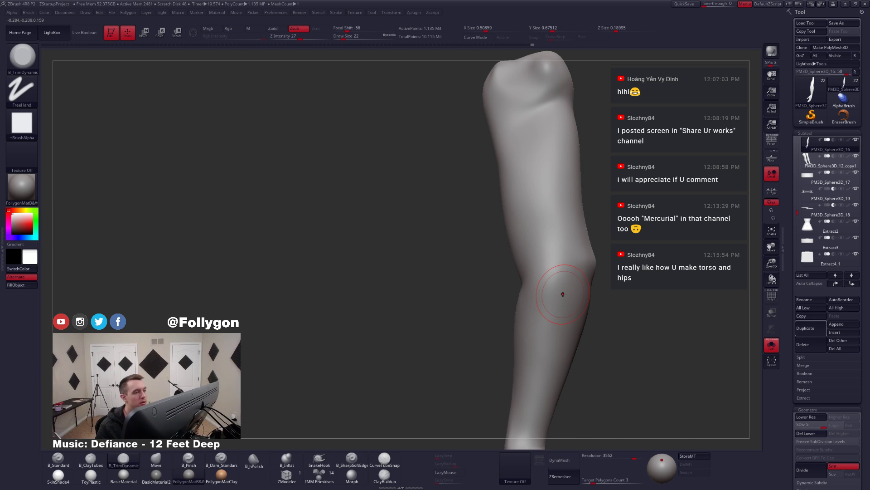
pyautogui.moveTo(562, 294)
pyautogui.mouseDown()
pyautogui.moveTo(538, 250)
pyautogui.moveTo(579, 258)
pyautogui.moveTo(582, 241)
pyautogui.moveTo(557, 216)
pyautogui.moveTo(547, 229)
pyautogui.mouseUp()
pyautogui.press('ctrl')
pyautogui.moveTo(546, 275)
pyautogui.mouseDown(button='right')
pyautogui.moveTo(554, 275)
pyautogui.moveTo(526, 275)
pyautogui.mouseUp(button='right')
pyautogui.hotkey('shift', 'd')
pyautogui.hotkey('shift', 'd')
pyautogui.hotkey('shift', 'd')
pyautogui.hotkey('shift', 'd')
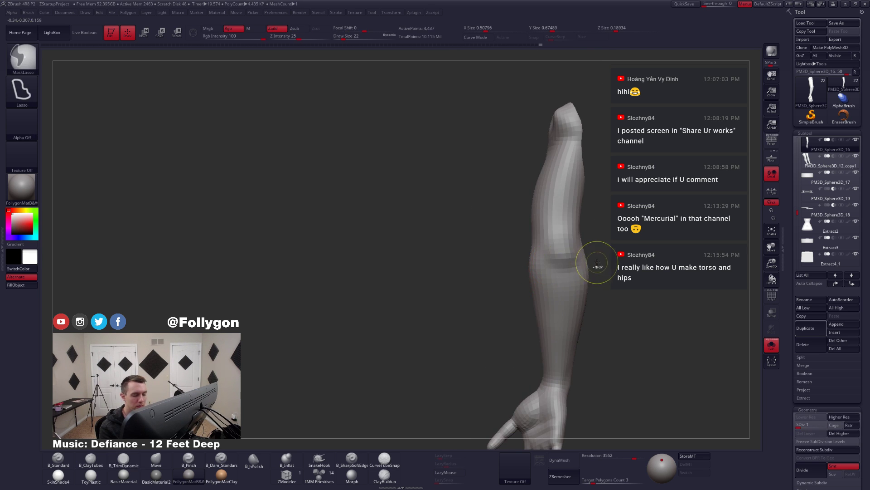
# - Mask the arm except for the elbow point with a soft falloff and return it to subdivision level 5
pyautogui.press('d')
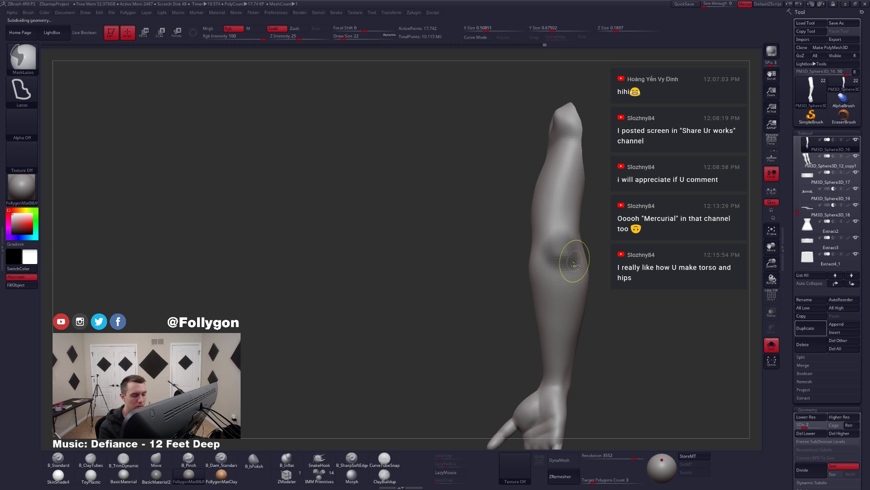
pyautogui.keyDown('ctrl'); pyautogui.click(589, 250); pyautogui.keyUp('ctrl')
pyautogui.moveTo(574, 264)
pyautogui.keyDown('ctrl'); pyautogui.mouseDown(button='right')
pyautogui.moveTo(555, 250)
pyautogui.moveTo(579, 265)
pyautogui.moveTo(565, 256)
pyautogui.mouseUp(button='right'); pyautogui.keyUp('ctrl')
pyautogui.press('d')
pyautogui.press('d')
pyautogui.press('d')
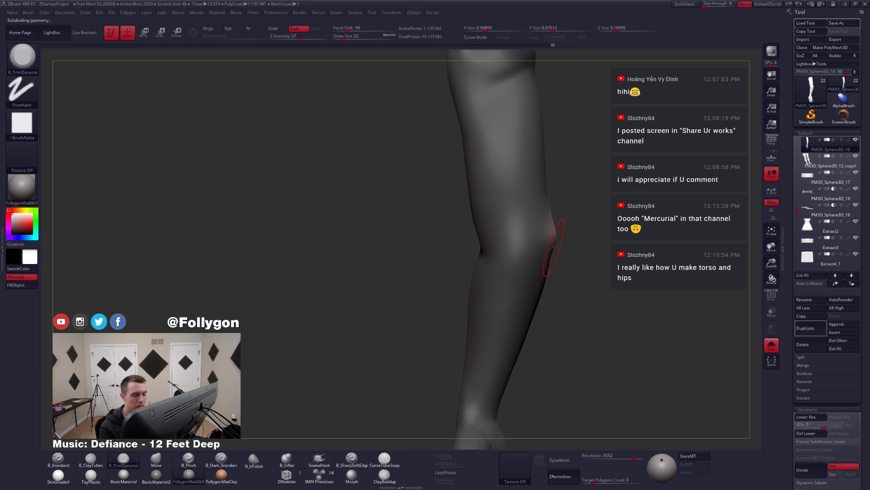
# - Adjust the position of the unmasked elbow point with Transpose Move
pyautogui.press('w')
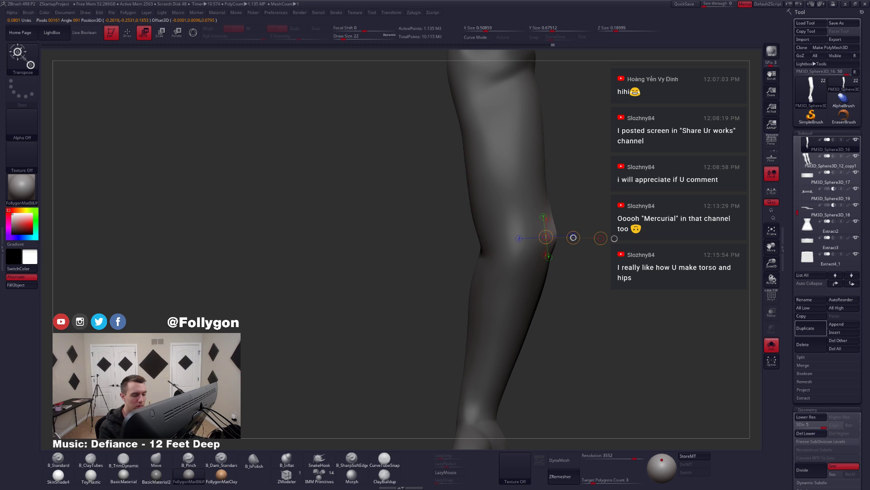
pyautogui.moveTo(574, 238); pyautogui.dragTo(574, 237)
pyautogui.press('q')
# - Build up the bony point of the unmasked elbow with the ClayTubes brush at Draw Size 22
pyautogui.moveTo(566, 288)
pyautogui.mouseDown(button='right')
pyautogui.moveTo(510, 254)
pyautogui.moveTo(547, 271)
pyautogui.moveTo(535, 273)
pyautogui.moveTo(584, 305)
pyautogui.moveTo(578, 258)
pyautogui.mouseUp(button='right')
pyautogui.hotkey('alt', 's')
pyautogui.moveTo(588, 287)
pyautogui.keyDown('alt'); pyautogui.mouseDown(button='right')
pyautogui.moveTo(576, 321)
pyautogui.moveTo(544, 299)
pyautogui.moveTo(488, 227)
pyautogui.mouseUp(button='right'); pyautogui.keyUp('alt')
pyautogui.hotkey('alt', 's')
pyautogui.press('2')
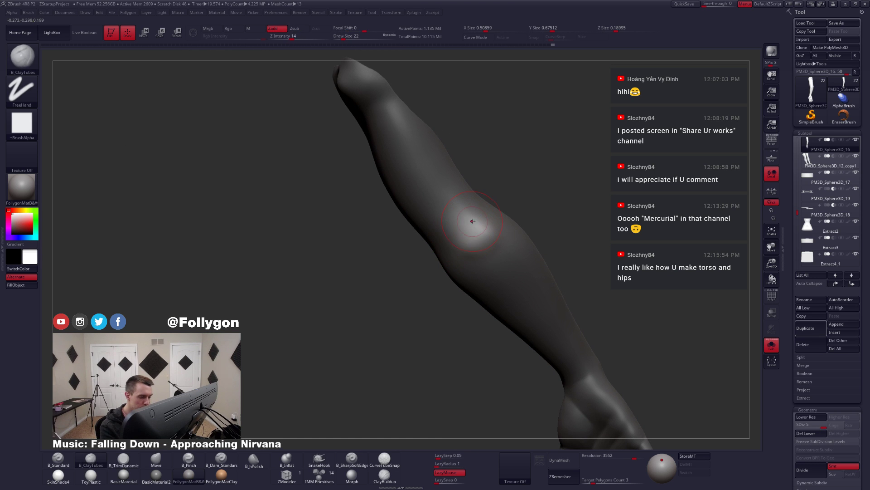
pyautogui.moveTo(478, 230); pyautogui.dragTo(478, 246)
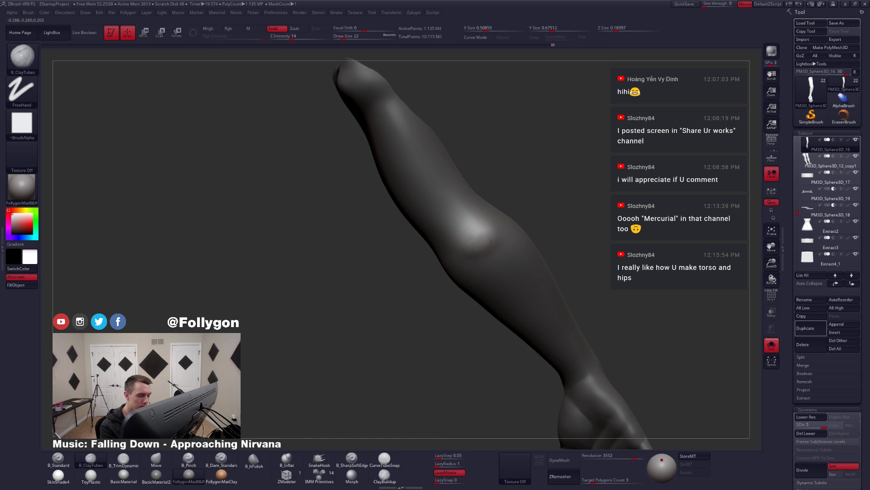
pyautogui.moveTo(484, 253)
pyautogui.mouseDown(button='right')
pyautogui.moveTo(521, 217)
pyautogui.moveTo(528, 233)
pyautogui.moveTo(510, 242)
pyautogui.moveTo(488, 247)
pyautogui.moveTo(476, 235)
pyautogui.mouseUp(button='right')
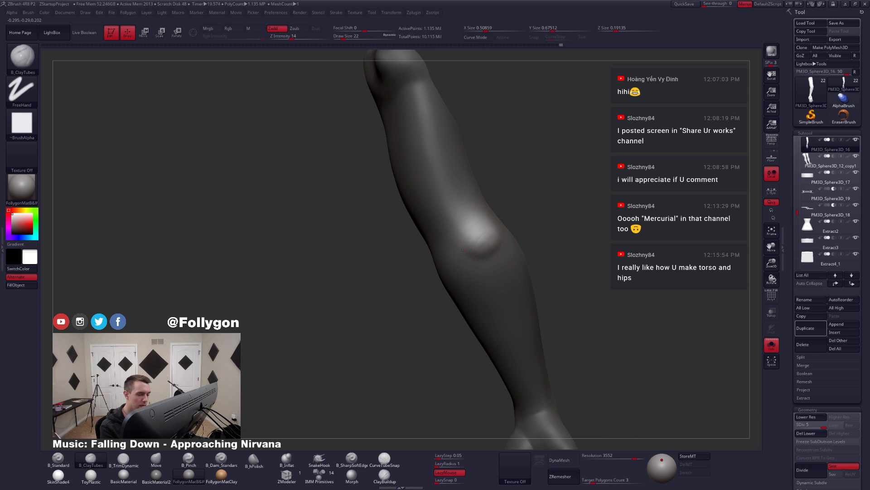
pyautogui.moveTo(480, 266)
pyautogui.mouseDown(button='right')
pyautogui.moveTo(518, 244)
pyautogui.moveTo(484, 248)
pyautogui.mouseUp(button='right')
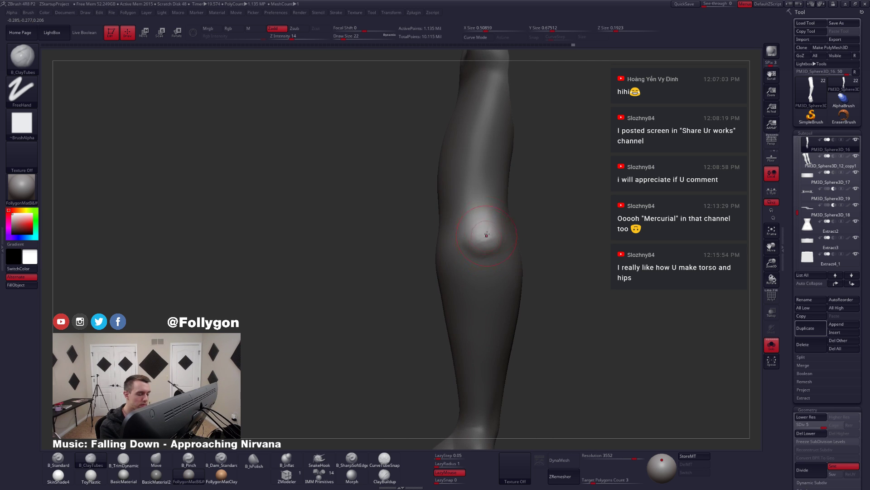
# - Clear the mask and blend the elbow point into the arm with ClayTubes at Draw Size 20
pyautogui.keyDown('ctrl'); pyautogui.moveTo(551, 230); pyautogui.dragTo(560, 235); pyautogui.keyUp('ctrl')
pyautogui.press('space')
pyautogui.click(474, 252)
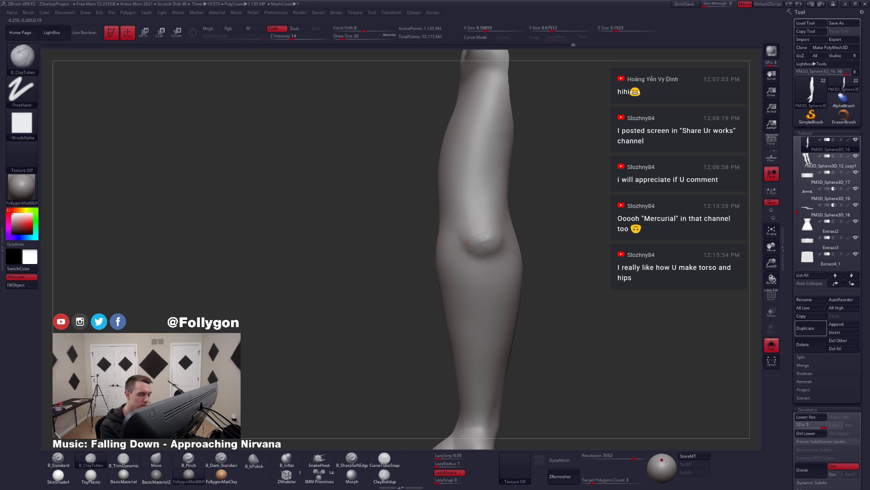
# - Flatten the tip of the elbow bone with the TrimDynamic brush at Draw Size 11
pyautogui.moveTo(485, 251)
pyautogui.mouseDown(button='right')
pyautogui.moveTo(495, 244)
pyautogui.moveTo(505, 254)
pyautogui.moveTo(481, 244)
pyautogui.moveTo(502, 266)
pyautogui.moveTo(475, 244)
pyautogui.moveTo(484, 249)
pyautogui.moveTo(474, 266)
pyautogui.moveTo(505, 256)
pyautogui.moveTo(495, 265)
pyautogui.moveTo(492, 257)
pyautogui.mouseUp(button='right')
pyautogui.press('3')
pyautogui.press('space')
pyautogui.click(482, 241)
pyautogui.press('space')
pyautogui.click(493, 259)
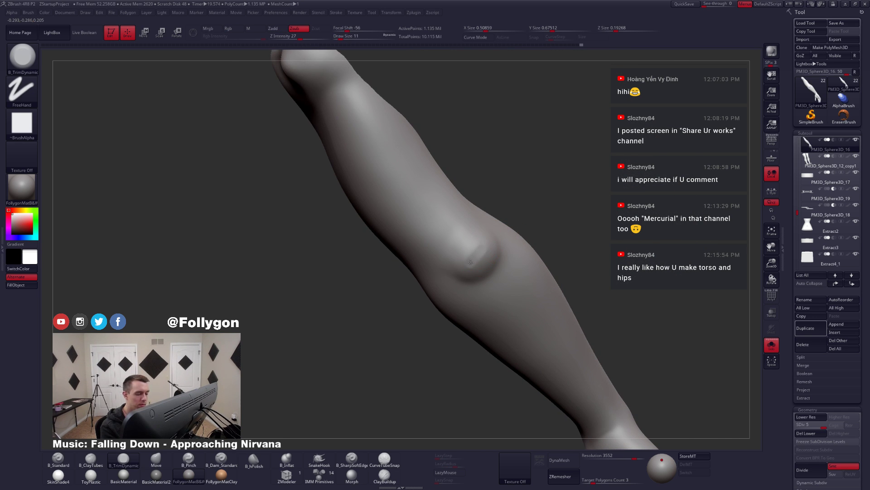
# - Sharpen the rim of the flattened elbow tip with the Pinch brush at Draw Size 8
pyautogui.moveTo(472, 261)
pyautogui.mouseDown(button='right')
pyautogui.moveTo(456, 271)
pyautogui.moveTo(469, 250)
pyautogui.mouseUp(button='right')
pyautogui.press('5')
pyautogui.press('space')
pyautogui.moveTo(471, 241); pyautogui.dragTo(465, 242)
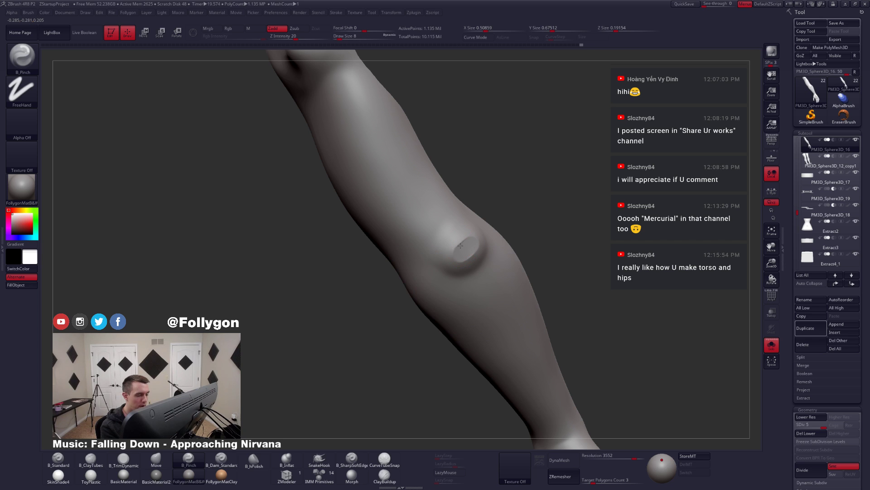
pyautogui.moveTo(468, 263)
pyautogui.mouseDown(button='right')
pyautogui.moveTo(479, 250)
pyautogui.moveTo(482, 260)
pyautogui.mouseUp(button='right')
pyautogui.moveTo(486, 264); pyautogui.dragTo(472, 267)
# - Carve planes directly below and above the elbow bone with TrimDynamic at Draw Size 16
pyautogui.moveTo(474, 260)
pyautogui.mouseDown(button='right')
pyautogui.moveTo(483, 239)
pyautogui.moveTo(484, 274)
pyautogui.mouseUp(button='right')
pyautogui.press('3')
pyautogui.rightClick(484, 272)
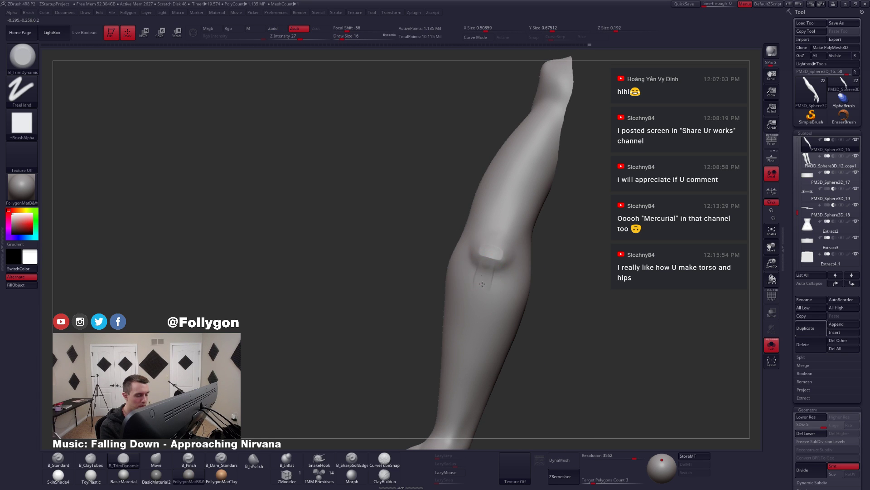
pyautogui.moveTo(486, 284)
pyautogui.mouseDown(button='right')
pyautogui.moveTo(486, 267)
pyautogui.moveTo(517, 287)
pyautogui.moveTo(477, 271)
pyautogui.mouseUp(button='right')
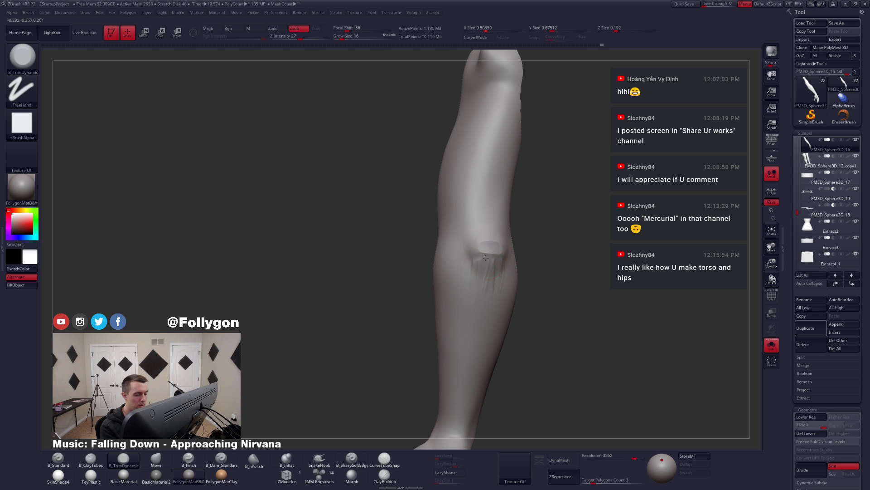
pyautogui.moveTo(486, 303); pyautogui.dragTo(485, 234, button='right')
pyautogui.moveTo(489, 214); pyautogui.dragTo(492, 204)
pyautogui.moveTo(495, 227); pyautogui.dragTo(482, 231, button='right')
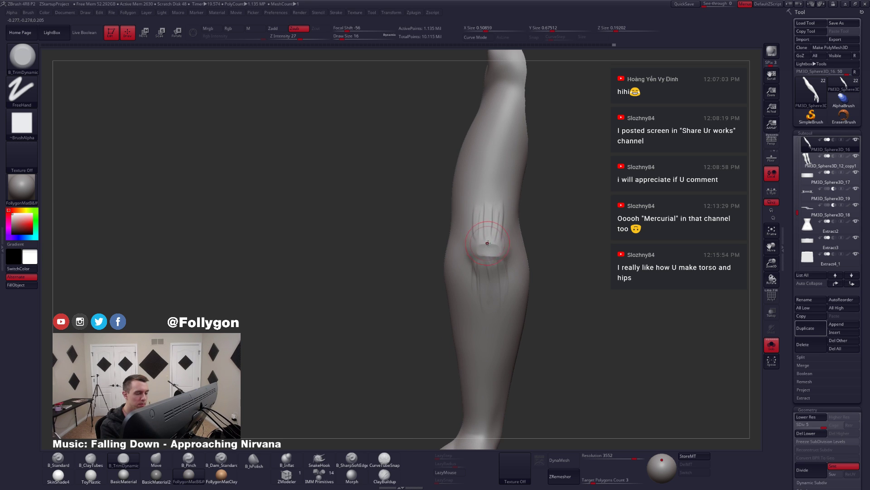
# - Lower the arm to subdivision level 3 and smooth the trimmed area above the elbow
pyautogui.press('shift')
pyautogui.hotkey('shift', 'd')
pyautogui.hotkey('shift', 'd')
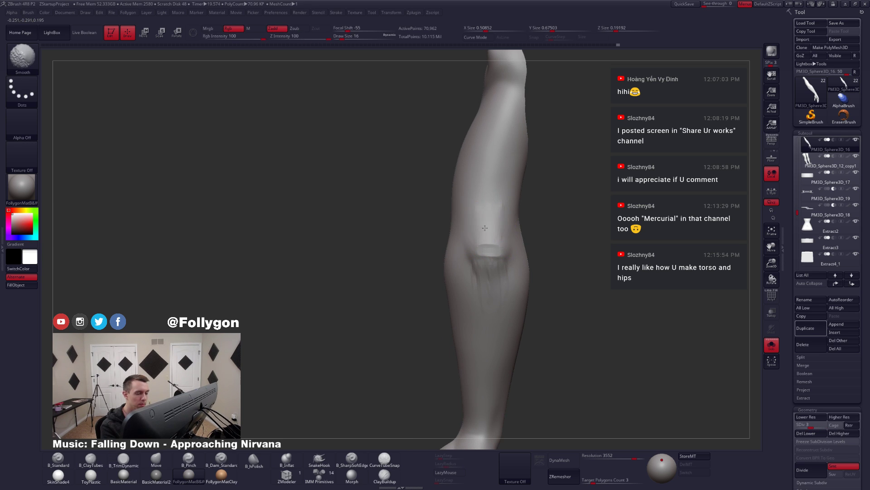
pyautogui.press('shift')
pyautogui.moveTo(488, 208)
pyautogui.mouseDown(button='right')
pyautogui.moveTo(521, 215)
pyautogui.moveTo(476, 236)
pyautogui.moveTo(535, 231)
pyautogui.moveTo(514, 238)
pyautogui.mouseUp(button='right')
# - Reshape the elbow with the Move brush at a lower subdivision level and smooth the bone into the arm
pyautogui.press('b')
pyautogui.press('m')
pyautogui.press('v')
pyautogui.press(']')
pyautogui.press('shift')
pyautogui.hotkey('shift', 'd')
pyautogui.keyDown('shift'); pyautogui.moveTo(515, 217); pyautogui.dragTo(508, 223); pyautogui.keyUp('shift')
pyautogui.moveTo(507, 227)
pyautogui.mouseDown(button='right')
pyautogui.moveTo(527, 259)
pyautogui.moveTo(501, 241)
pyautogui.mouseUp(button='right')
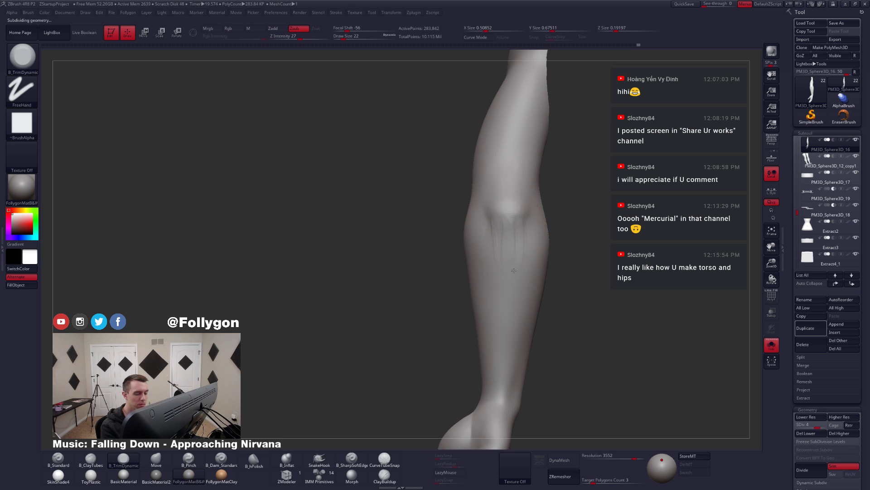
# - Add volume around the elbow bone and the top of the forearm with ClayTubes at subdivision level 4
pyautogui.moveTo(511, 236); pyautogui.dragTo(514, 233, button='right')
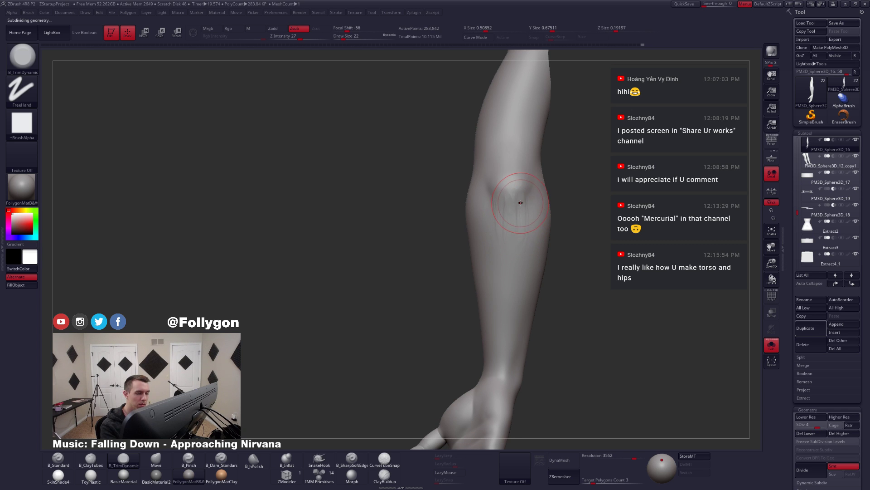
pyautogui.press('2')
pyautogui.moveTo(520, 203); pyautogui.dragTo(516, 197)
pyautogui.moveTo(517, 321)
pyautogui.mouseDown(button='right')
pyautogui.moveTo(548, 287)
pyautogui.moveTo(505, 232)
pyautogui.mouseUp(button='right')
# - Tighten the forms just below the elbow with the Pinch brush, turn on LazyMouse, and undo the last stroke
pyautogui.hotkey('shift', 'd')
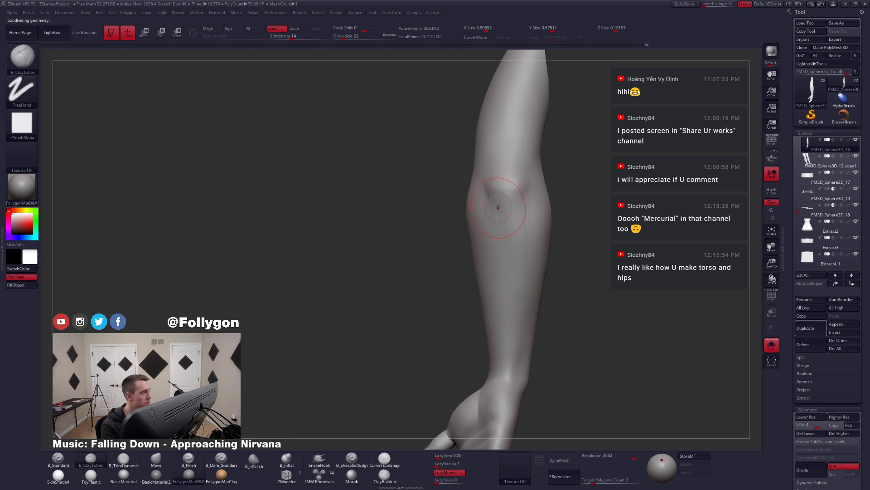
pyautogui.press('b')
pyautogui.press('p')
pyautogui.press('i')
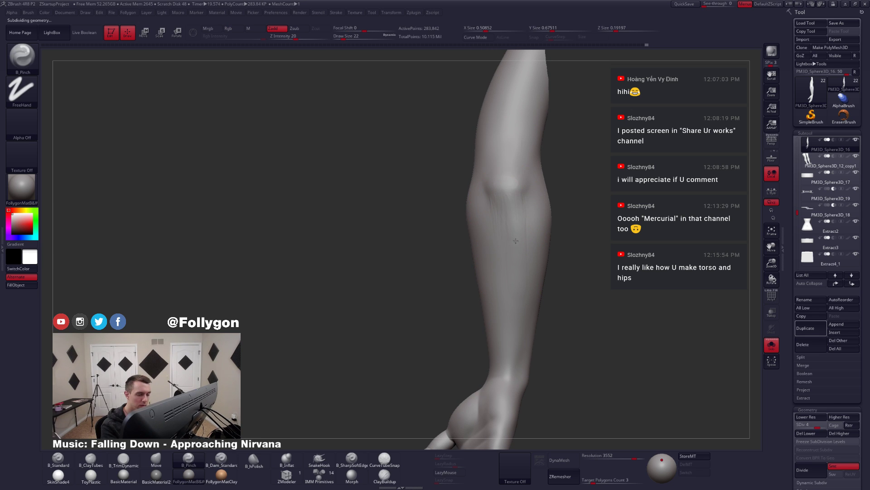
pyautogui.press('l')
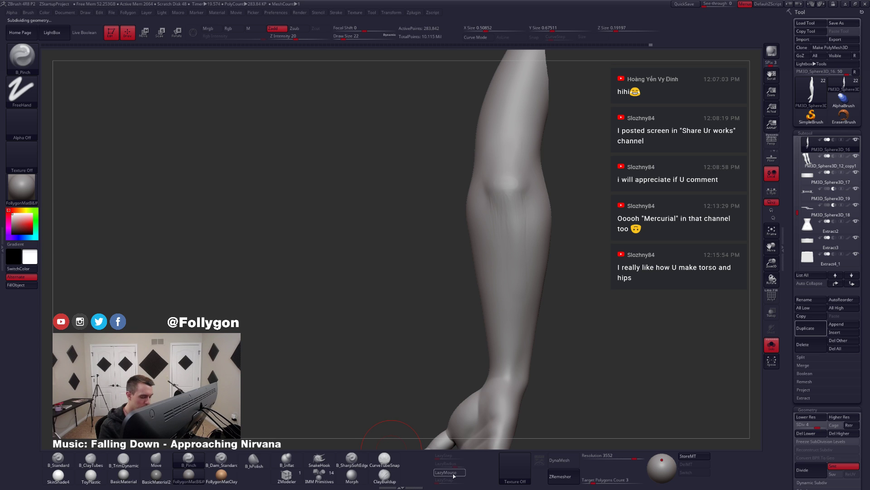
pyautogui.hotkey('ctrl', 'z')
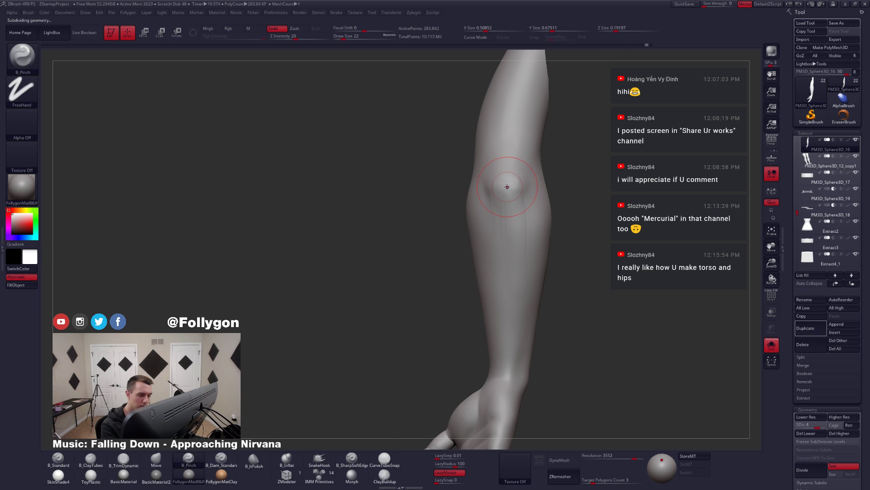
# - Flatten the side of the elbow and upper forearm with TrimDynamic at Draw Size 29
pyautogui.moveTo(498, 334)
pyautogui.mouseDown(button='right')
pyautogui.moveTo(546, 318)
pyautogui.moveTo(513, 298)
pyautogui.moveTo(534, 251)
pyautogui.mouseUp(button='right')
pyautogui.press('3')
pyautogui.press('space')
pyautogui.moveTo(539, 249); pyautogui.dragTo(545, 248)
pyautogui.moveTo(545, 247); pyautogui.dragTo(538, 216, button='right')
pyautogui.moveTo(527, 248)
pyautogui.mouseDown(button='right')
pyautogui.moveTo(554, 258)
pyautogui.moveTo(542, 244)
pyautogui.moveTo(541, 216)
pyautogui.moveTo(536, 229)
pyautogui.moveTo(535, 221)
pyautogui.mouseUp(button='right')
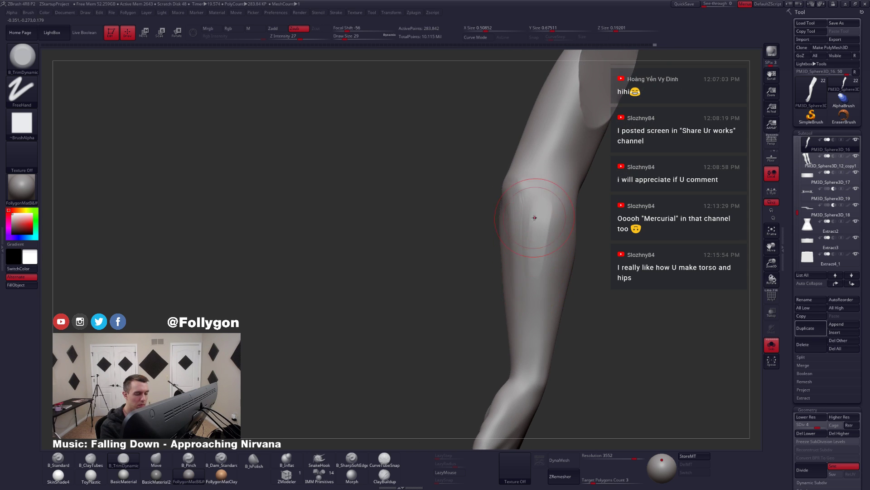
# - Flatten the planes below the elbow and along the upper forearm with TrimDynamic at subdivision level 3 and Draw Size 23
pyautogui.moveTo(532, 272); pyautogui.dragTo(529, 204, button='right')
pyautogui.moveTo(526, 273); pyautogui.dragTo(575, 307, button='right')
pyautogui.moveTo(535, 219); pyautogui.dragTo(540, 200, button='right')
pyautogui.moveTo(533, 276)
pyautogui.mouseDown(button='right')
pyautogui.moveTo(556, 266)
pyautogui.moveTo(531, 254)
pyautogui.mouseUp(button='right')
pyautogui.hotkey('shift', 'd')
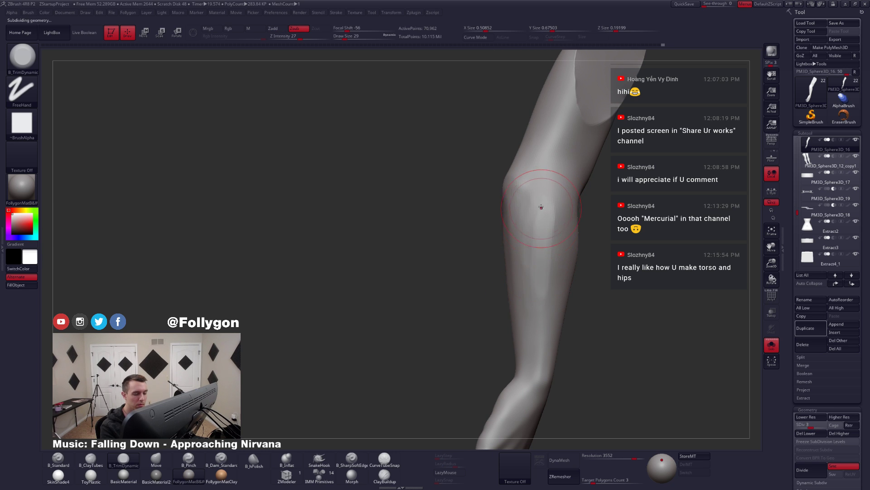
pyautogui.press('space')
pyautogui.moveTo(532, 221); pyautogui.dragTo(529, 221)
pyautogui.moveTo(527, 209); pyautogui.dragTo(530, 288)
pyautogui.moveTo(529, 310); pyautogui.dragTo(531, 220, button='right')
pyautogui.moveTo(533, 248); pyautogui.dragTo(531, 207, button='right')
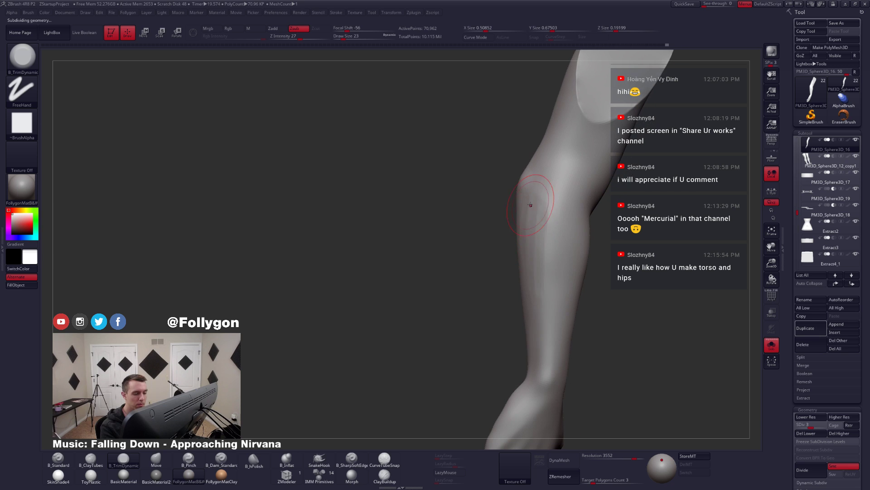
pyautogui.moveTo(548, 211)
pyautogui.mouseDown()
pyautogui.moveTo(566, 283)
pyautogui.moveTo(593, 286)
pyautogui.moveTo(550, 193)
pyautogui.mouseUp()
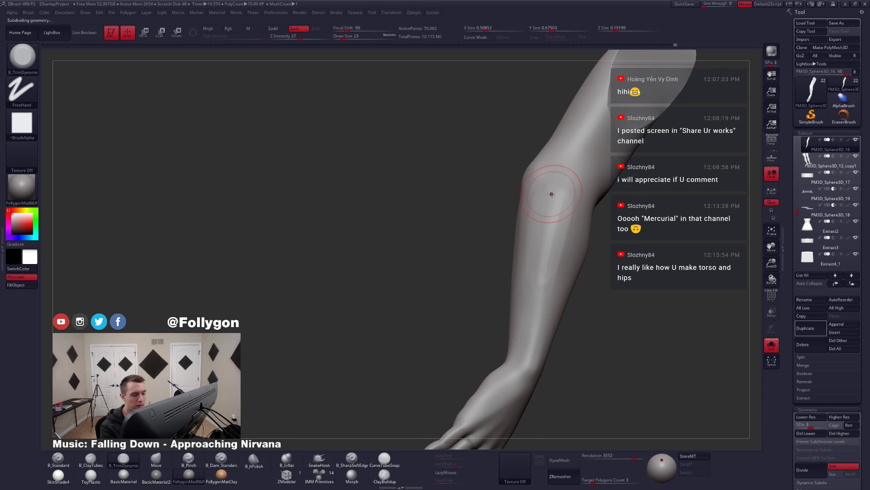
pyautogui.moveTo(543, 250); pyautogui.dragTo(579, 253, button='right')
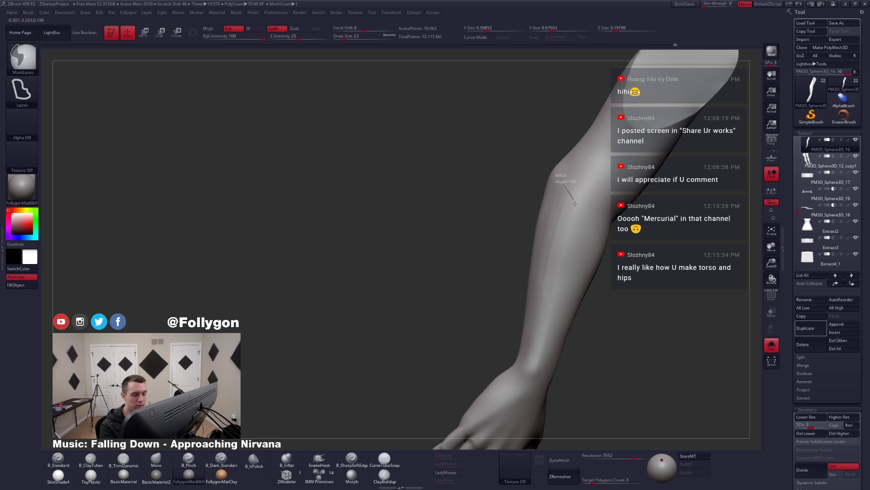
# - Trace the line of the forearm bone from the elbow to the wrist with the MaskLasso
pyautogui.moveTo(570, 293)
pyautogui.keyDown('ctrl'); pyautogui.mouseDown()
pyautogui.moveTo(544, 379)
pyautogui.moveTo(585, 393)
pyautogui.moveTo(623, 271)
pyautogui.mouseUp(); pyautogui.keyUp('ctrl')
pyautogui.moveTo(621, 308); pyautogui.dragTo(580, 319, button='right')
pyautogui.moveTo(580, 319)
pyautogui.mouseDown()
pyautogui.moveTo(602, 317)
pyautogui.moveTo(542, 186)
pyautogui.mouseUp()
pyautogui.press('ctrl')
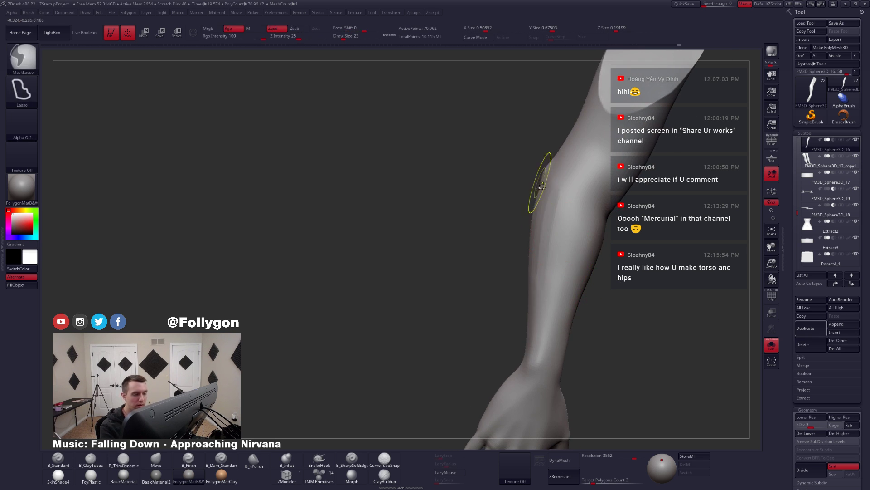
pyautogui.moveTo(552, 384)
pyautogui.keyDown('ctrl'); pyautogui.mouseDown()
pyautogui.moveTo(598, 262)
pyautogui.moveTo(594, 197)
pyautogui.moveTo(550, 224)
pyautogui.mouseUp(); pyautogui.keyUp('ctrl')
pyautogui.moveTo(590, 272); pyautogui.dragTo(586, 294)
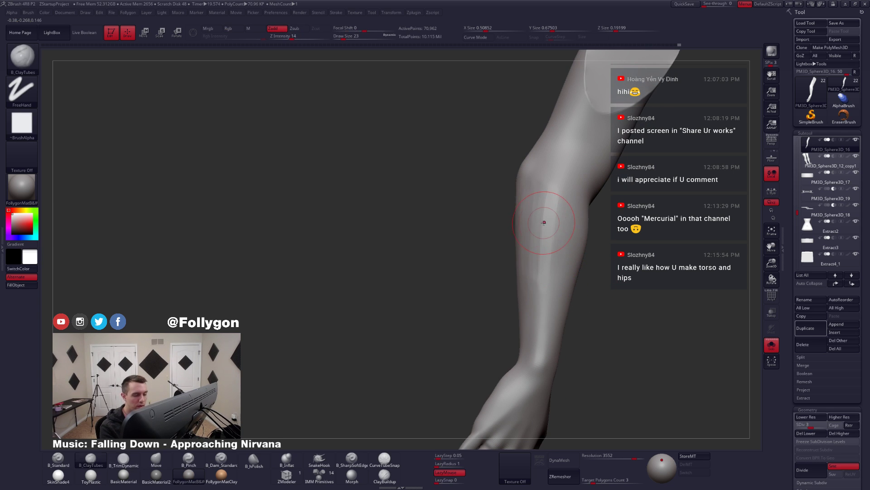
pyautogui.press('space')
pyautogui.press('ctrl')
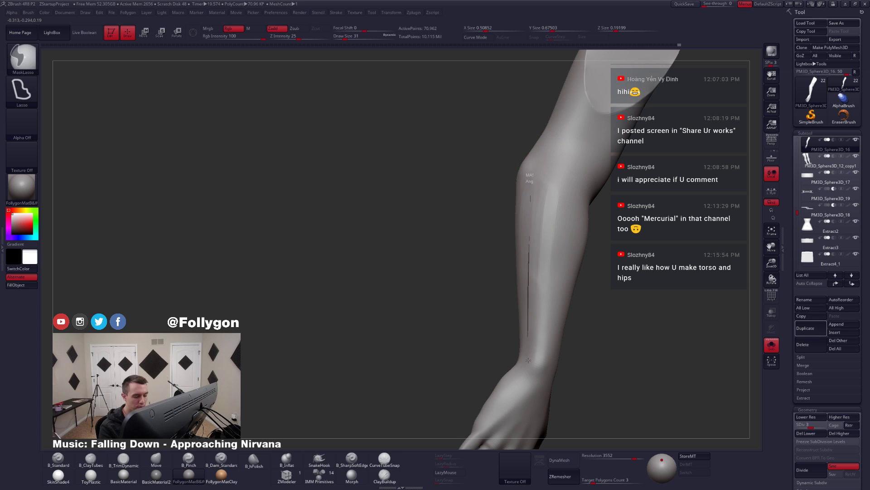
pyautogui.keyDown('ctrl'); pyautogui.moveTo(531, 185); pyautogui.dragTo(542, 353); pyautogui.keyUp('ctrl')
pyautogui.keyDown('ctrl'); pyautogui.moveTo(550, 181); pyautogui.dragTo(541, 180); pyautogui.keyUp('ctrl')
pyautogui.hotkey('ctrl', 'h')
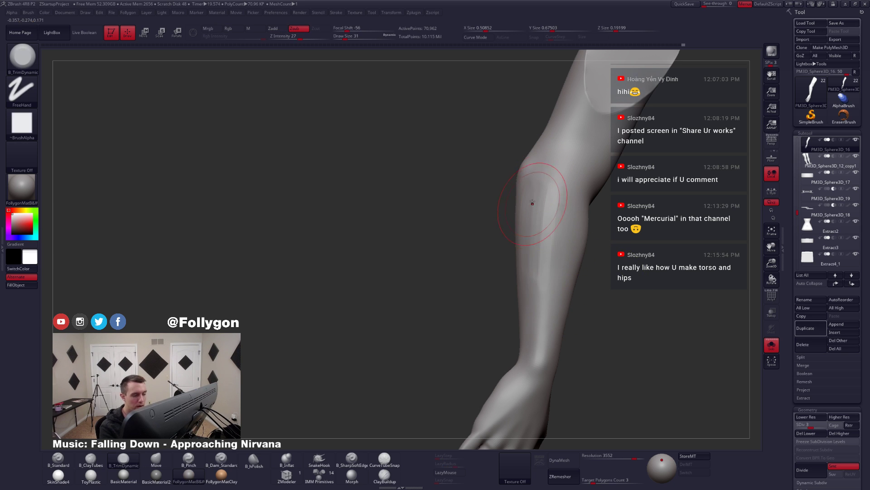
# - Flatten the back of the forearm towards the wrist with TrimDynamic at Draw Size 25 and smooth the transition
pyautogui.moveTo(529, 326); pyautogui.dragTo(528, 249, button='right')
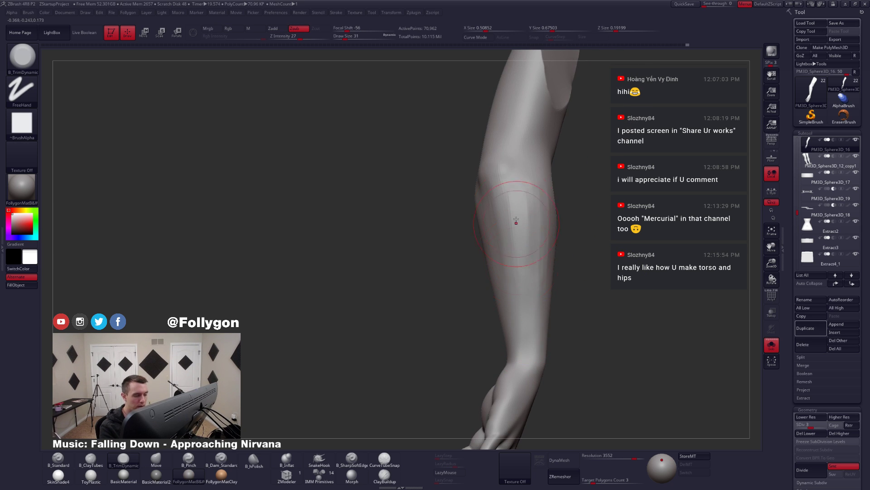
pyautogui.moveTo(520, 298); pyautogui.dragTo(516, 257, button='right')
pyautogui.press('space')
pyautogui.moveTo(517, 257); pyautogui.dragTo(513, 256)
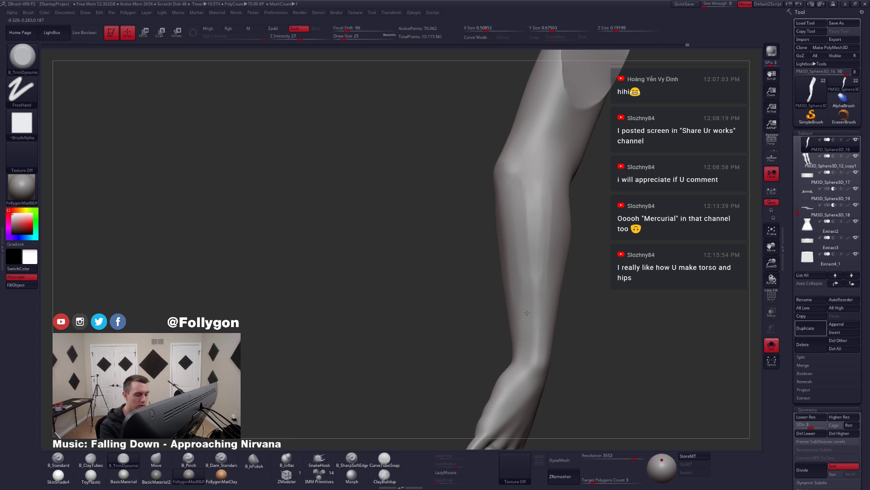
pyautogui.moveTo(529, 200)
pyautogui.mouseDown(button='right')
pyautogui.moveTo(570, 228)
pyautogui.moveTo(542, 264)
pyautogui.mouseUp(button='right')
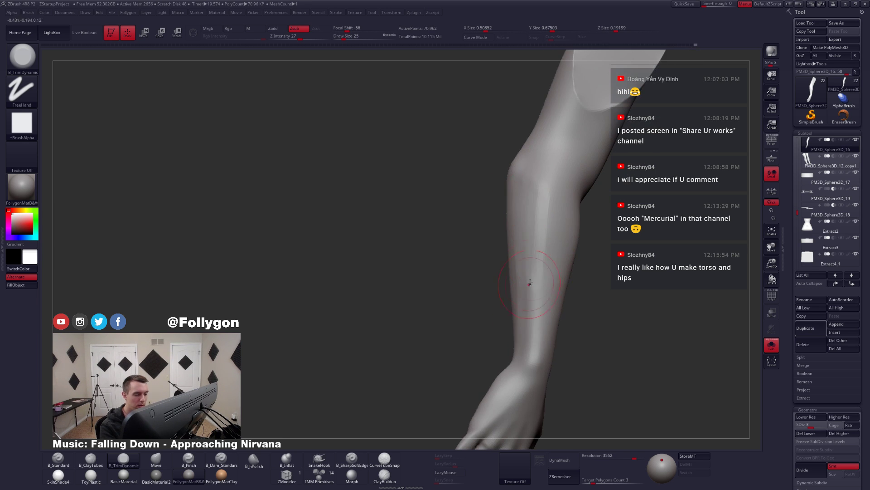
pyautogui.moveTo(529, 287); pyautogui.dragTo(549, 204)
pyautogui.moveTo(537, 275); pyautogui.dragTo(532, 194)
pyautogui.moveTo(530, 276); pyautogui.dragTo(537, 247, button='right')
pyautogui.keyDown('shift'); pyautogui.moveTo(536, 247); pyautogui.dragTo(537, 231); pyautogui.keyUp('shift')
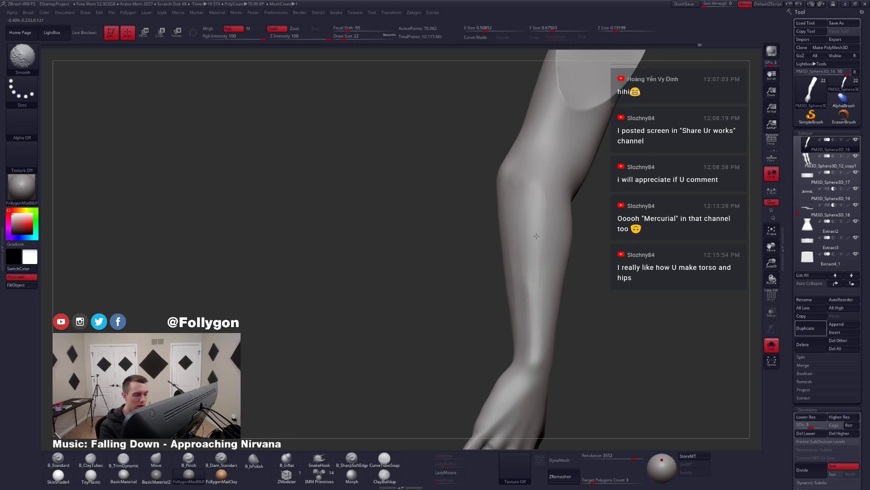
# - Refine the outer planes of the forearm between the elbow and wrist with TrimDynamic, adjusting Draw Size between 27 and 25
pyautogui.moveTo(529, 267)
pyautogui.mouseDown()
pyautogui.moveTo(501, 225)
pyautogui.moveTo(512, 270)
pyautogui.mouseUp()
pyautogui.press('space')
pyautogui.press('space')
pyautogui.moveTo(510, 263)
pyautogui.mouseDown(button='right')
pyautogui.moveTo(526, 248)
pyautogui.moveTo(568, 301)
pyautogui.moveTo(530, 265)
pyautogui.mouseUp(button='right')
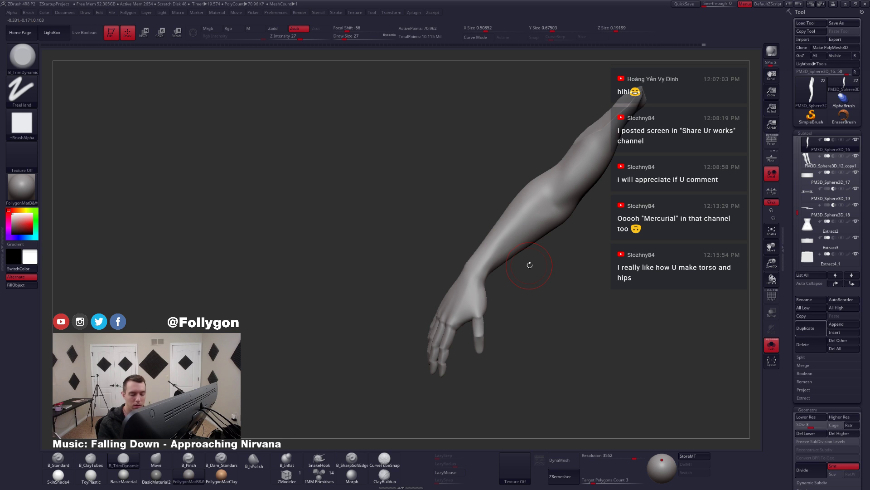
pyautogui.moveTo(488, 257); pyautogui.dragTo(505, 278, button='right')
pyautogui.moveTo(495, 240)
pyautogui.keyDown('ctrl'); pyautogui.mouseDown(button='right')
pyautogui.moveTo(493, 268)
pyautogui.moveTo(505, 286)
pyautogui.mouseUp(button='right'); pyautogui.keyUp('ctrl')
pyautogui.press('space')
pyautogui.moveTo(488, 226); pyautogui.dragTo(486, 225)
pyautogui.moveTo(486, 224)
pyautogui.mouseDown(button='right')
pyautogui.moveTo(495, 231)
pyautogui.moveTo(480, 209)
pyautogui.mouseUp(button='right')
pyautogui.press('space')
pyautogui.moveTo(479, 208); pyautogui.dragTo(482, 205)
pyautogui.moveTo(482, 205); pyautogui.dragTo(471, 193, button='right')
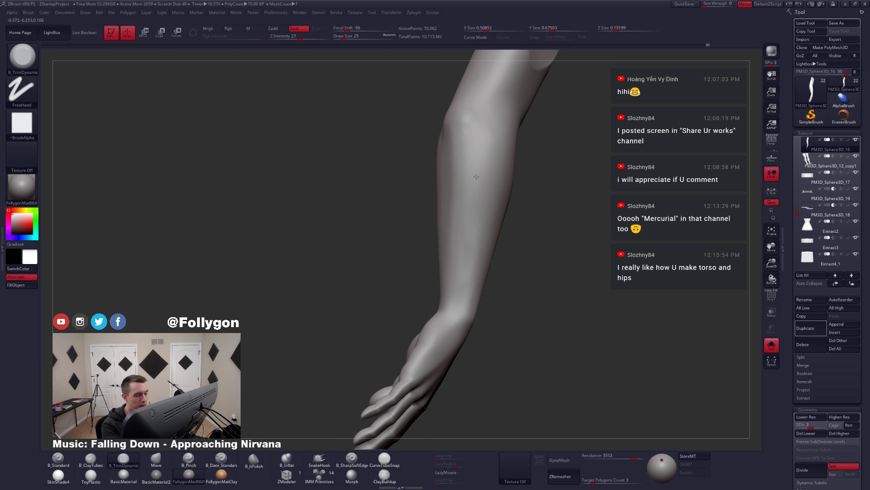
pyautogui.moveTo(466, 256); pyautogui.dragTo(469, 240, button='right')
pyautogui.moveTo(462, 274); pyautogui.dragTo(474, 249, button='right')
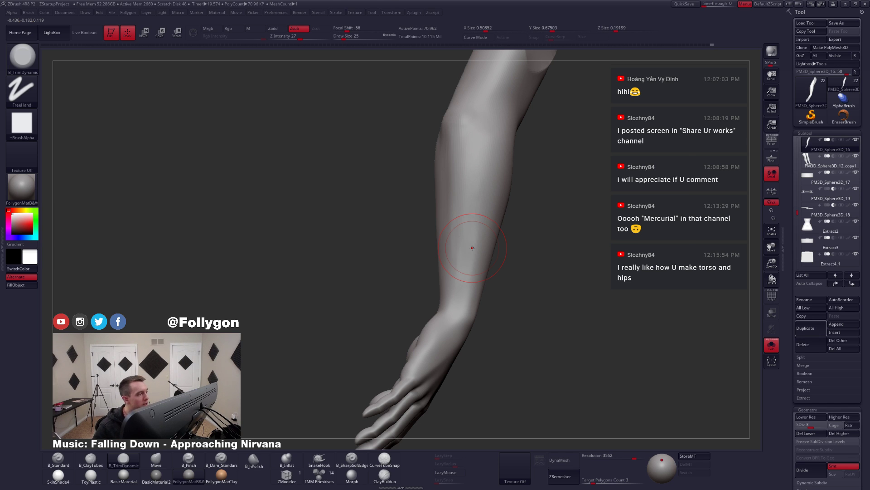
# - Switch to the web browser, search Google Images for "supination pronation", and open the supine and prone forearm diagram
pyautogui.hotkey('alt', 'Tab')
pyautogui.hotkey('ctrl', 't')
pyautogui.write('s')
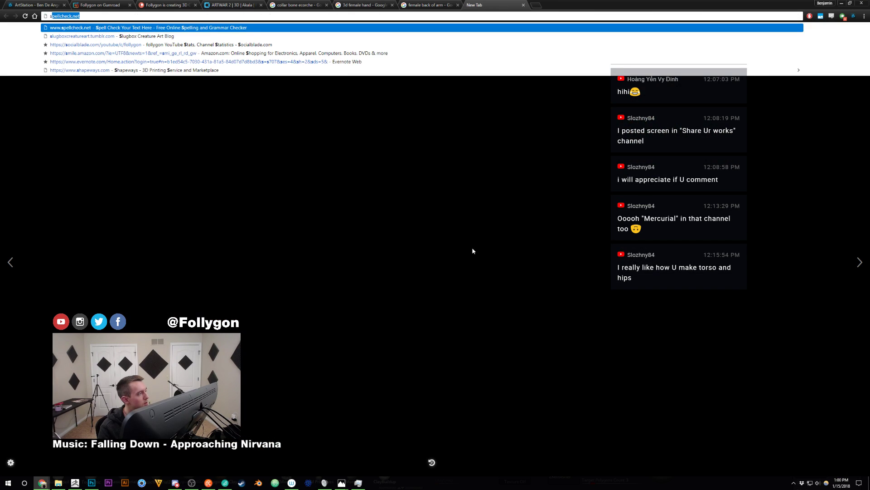
pyautogui.press('BackSpace')
pyautogui.press('BackSpace')
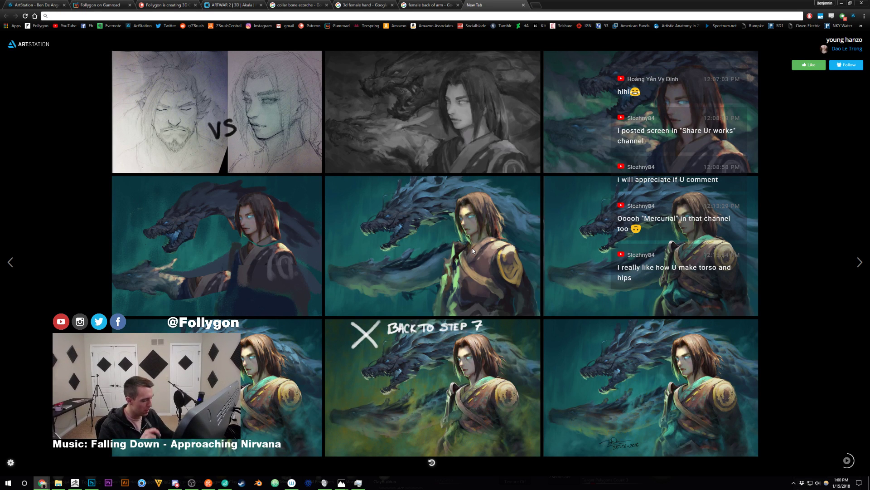
pyautogui.write('suppinat')
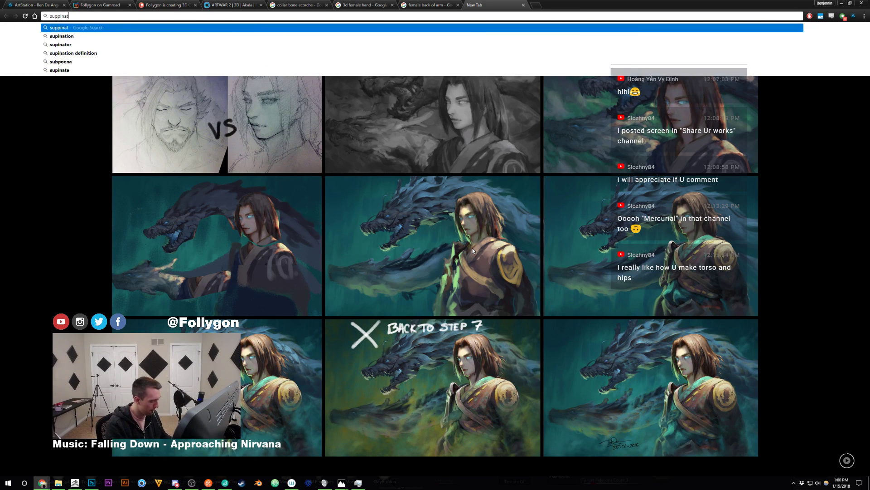
pyautogui.write('ion pron')
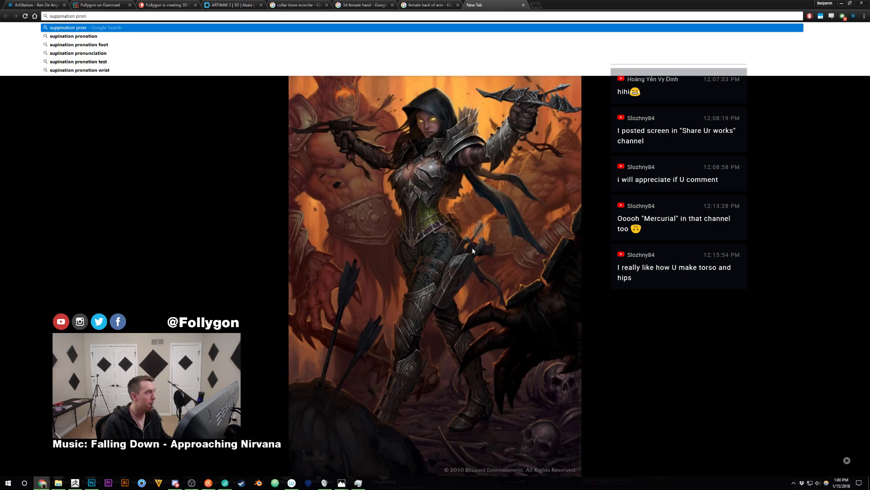
pyautogui.press('Down')
pyautogui.press('Return')
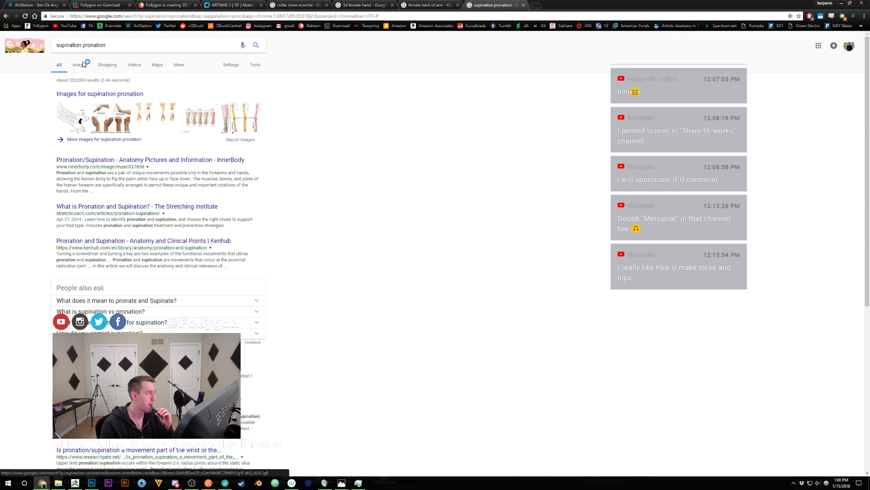
pyautogui.click(82, 69)
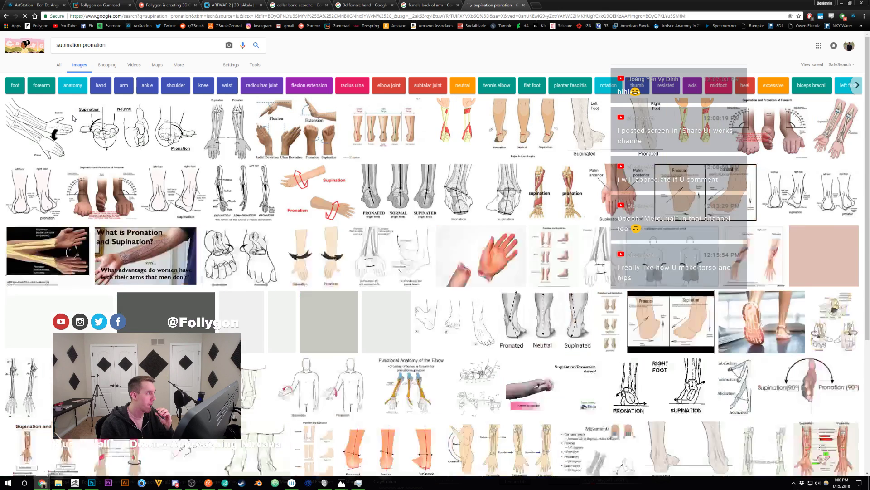
pyautogui.click(73, 119)
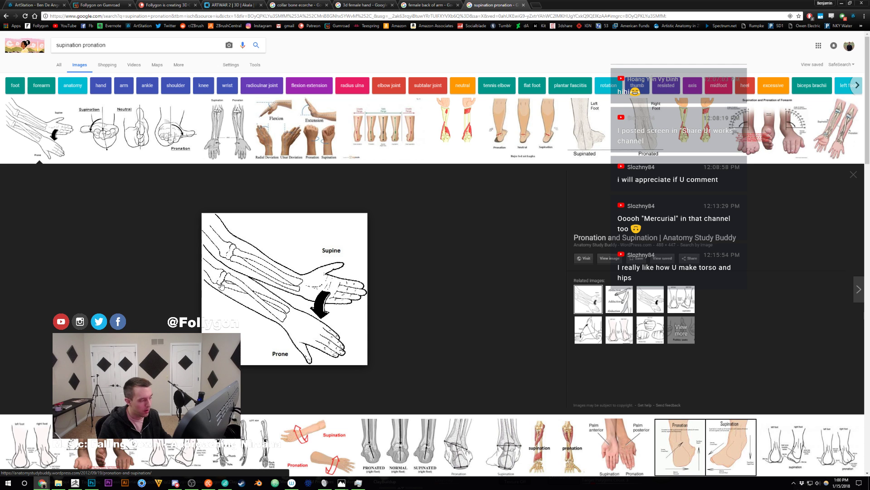
# - Switch back to ZBrush, examine the forearm and hand rotation on the full character, and isolate the arm again
pyautogui.hotkey('alt', 'Tab')
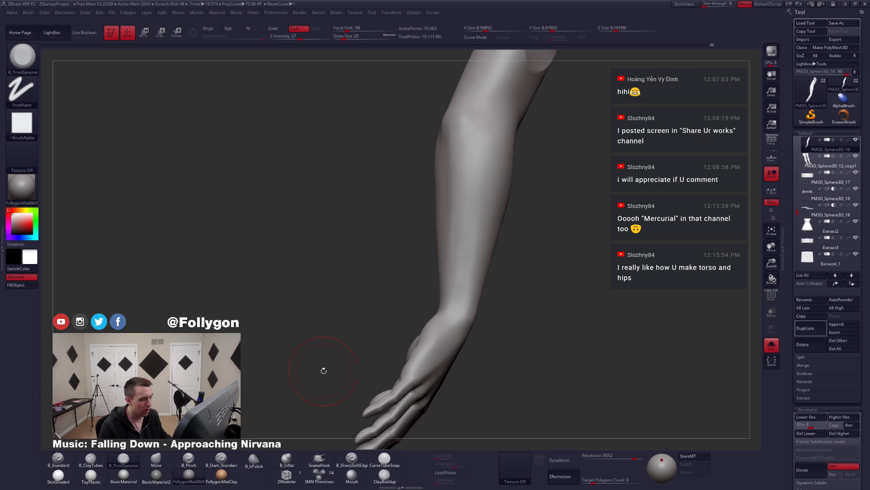
pyautogui.press('f')
pyautogui.hotkey('alt', 's')
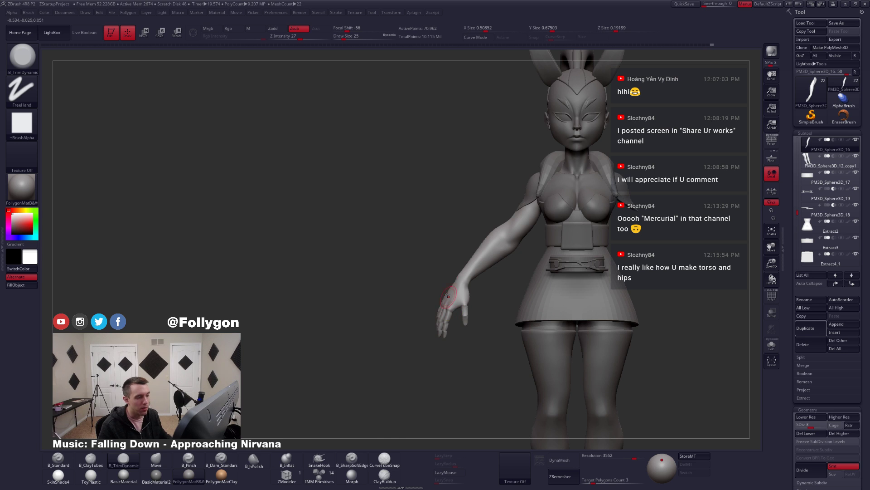
pyautogui.moveTo(477, 270)
pyautogui.keyDown('ctrl'); pyautogui.mouseDown(button='right')
pyautogui.moveTo(504, 218)
pyautogui.moveTo(489, 194)
pyautogui.mouseUp(button='right'); pyautogui.keyUp('ctrl')
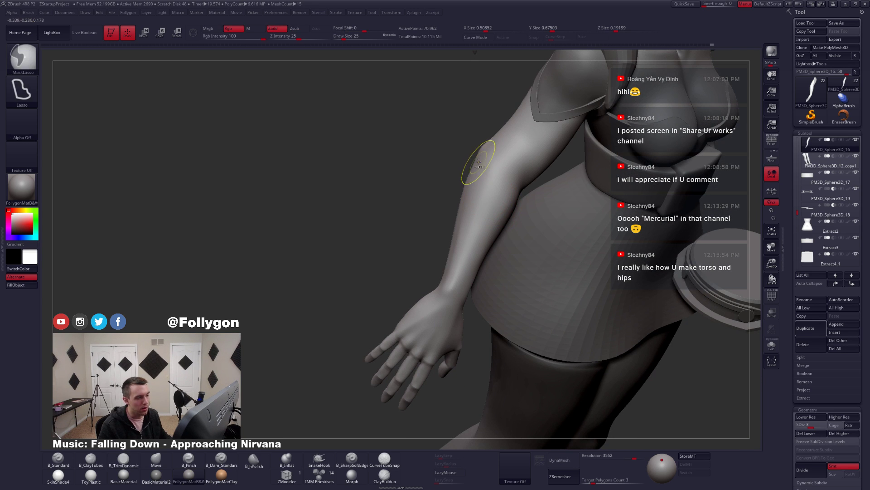
pyautogui.moveTo(496, 206)
pyautogui.keyDown('ctrl'); pyautogui.mouseDown()
pyautogui.moveTo(455, 319)
pyautogui.moveTo(487, 313)
pyautogui.moveTo(491, 164)
pyautogui.mouseUp(); pyautogui.keyUp('ctrl')
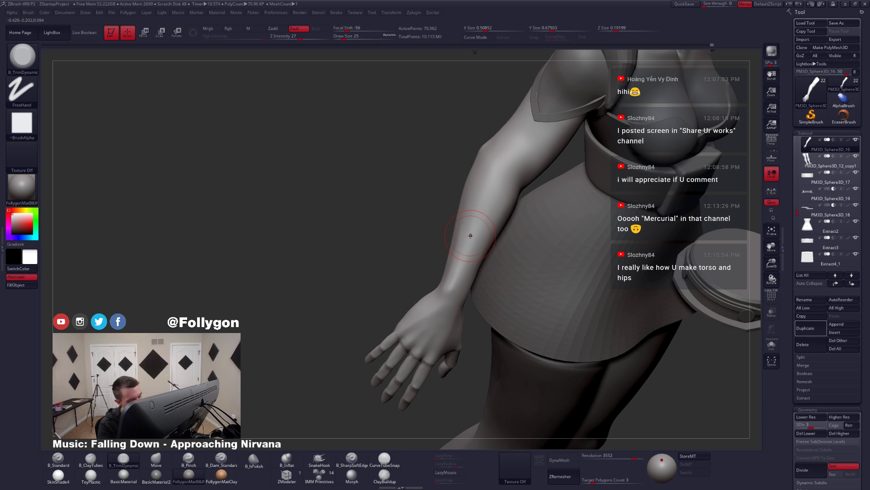
pyautogui.moveTo(461, 244)
pyautogui.mouseDown(button='right')
pyautogui.moveTo(512, 240)
pyautogui.moveTo(461, 215)
pyautogui.moveTo(446, 195)
pyautogui.mouseUp(button='right')
pyautogui.hotkey('shift', 's')
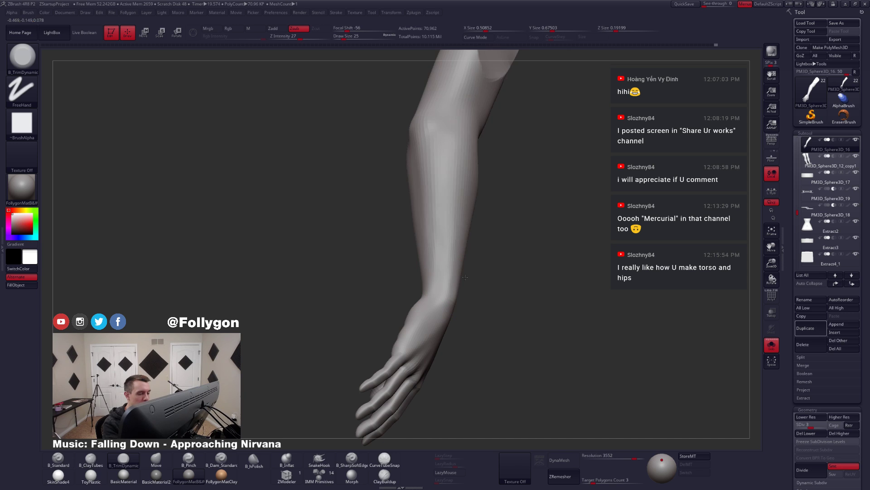
# - Reduce the brush size and clean up the forearm surface below the elbow with TrimDynamic and Smooth
pyautogui.moveTo(444, 249); pyautogui.dragTo(449, 220, button='right')
pyautogui.press('space')
pyautogui.moveTo(455, 210); pyautogui.dragTo(453, 211)
pyautogui.moveTo(447, 200)
pyautogui.mouseDown(button='right')
pyautogui.moveTo(454, 247)
pyautogui.moveTo(443, 190)
pyautogui.moveTo(412, 175)
pyautogui.moveTo(443, 200)
pyautogui.moveTo(439, 232)
pyautogui.moveTo(437, 196)
pyautogui.moveTo(445, 227)
pyautogui.moveTo(464, 192)
pyautogui.moveTo(433, 154)
pyautogui.moveTo(440, 222)
pyautogui.mouseUp(button='right')
pyautogui.press('shift')
pyautogui.press('shift')
pyautogui.keyDown('shift'); pyautogui.moveTo(441, 222); pyautogui.dragTo(443, 236); pyautogui.keyUp('shift')
pyautogui.moveTo(442, 235); pyautogui.dragTo(438, 254, button='right')
# - Build up the ridge running down the forearm with ClayTubes at Draw Size 17 and tighten it with the Pinch brush
pyautogui.press('2')
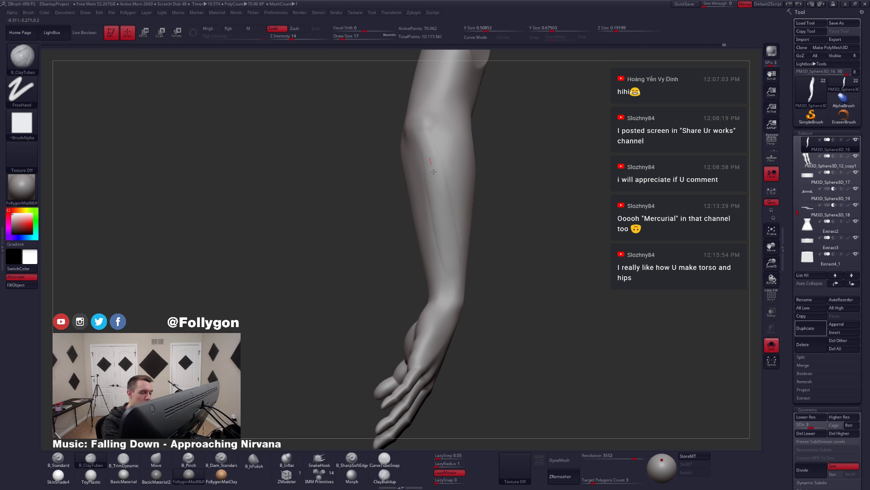
pyautogui.press('b')
pyautogui.press('p')
pyautogui.press('i')
pyautogui.moveTo(460, 248)
pyautogui.mouseDown(button='right')
pyautogui.moveTo(468, 245)
pyautogui.moveTo(452, 227)
pyautogui.moveTo(458, 272)
pyautogui.mouseUp(button='right')
# - Reshape the forearm's silhouette with the Move brush at Draw Size 31, starting at subdivision level 1
pyautogui.press('ctrl')
pyautogui.press('b')
pyautogui.press('m')
pyautogui.press('v')
pyautogui.hotkey('shift', 'd')
pyautogui.hotkey('shift', 'd')
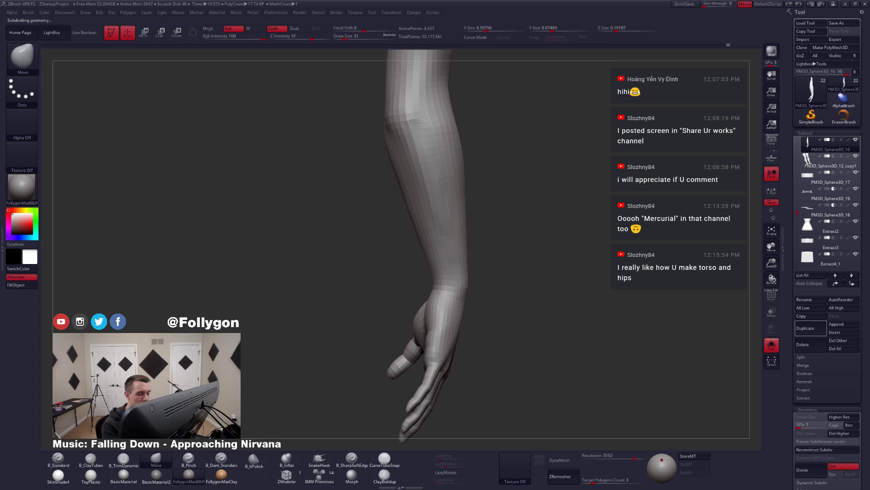
pyautogui.press('d')
pyautogui.press('space')
# - Smooth the elbow and forearm while raising the arm to subdivision level 5
pyautogui.press('shift')
pyautogui.press('d')
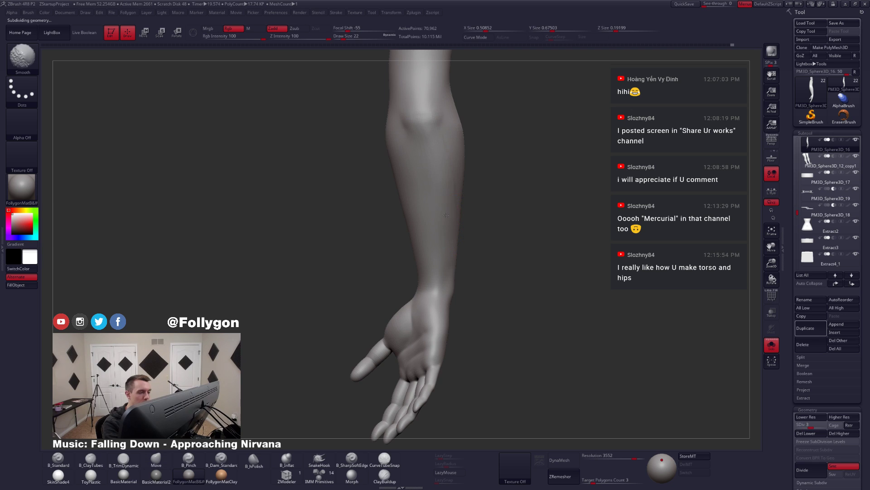
pyautogui.press('d')
pyautogui.press('d')
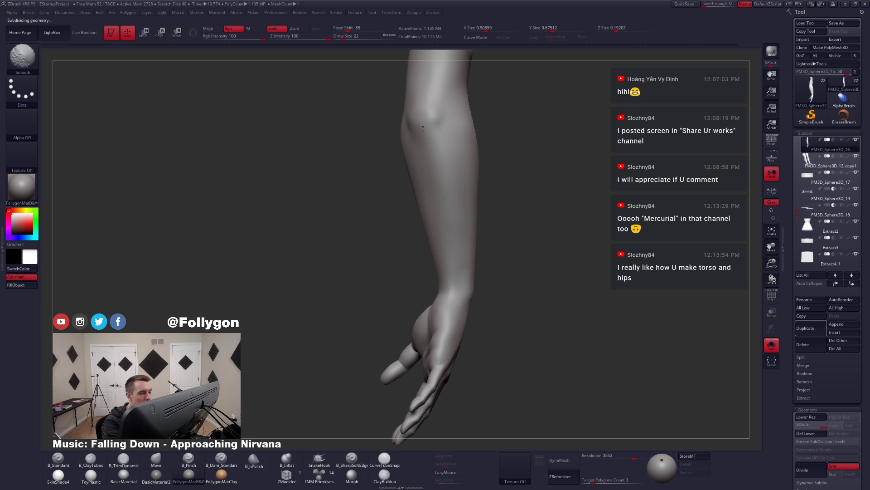
# - Flatten the area beside the elbow with TrimDynamic at subdivision level 4 and smooth the forearm at level 3
pyautogui.moveTo(470, 150); pyautogui.dragTo(444, 174, button='right')
pyautogui.hotkey('shift', 'd')
pyautogui.press('3')
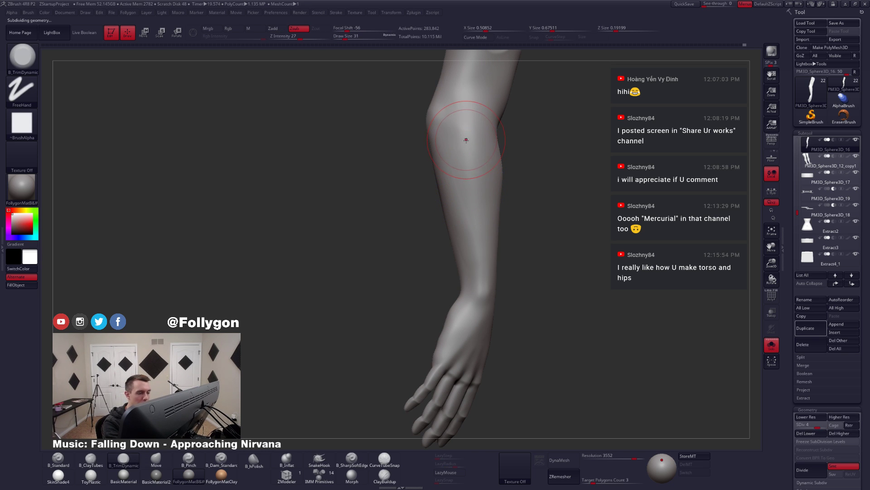
pyautogui.hotkey('shift', 'd')
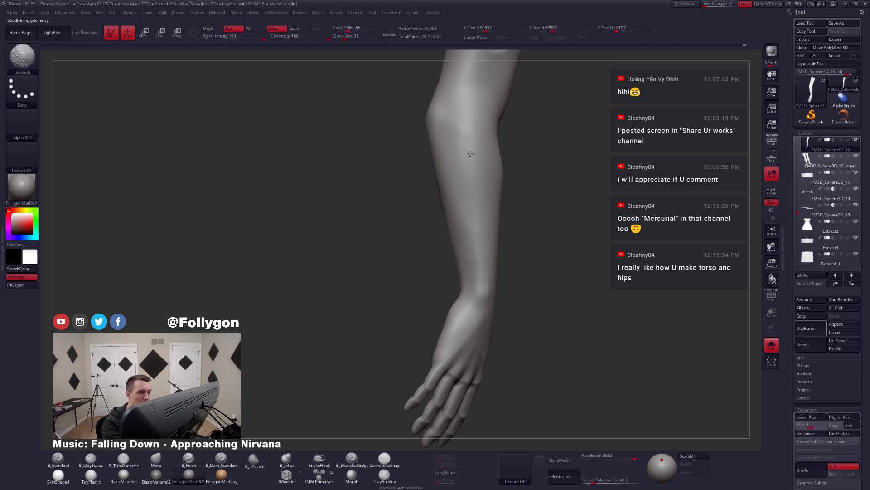
pyautogui.moveTo(477, 211)
pyautogui.keyDown('shift'); pyautogui.mouseDown()
pyautogui.moveTo(471, 204)
pyautogui.moveTo(478, 227)
pyautogui.mouseUp(); pyautogui.keyUp('shift')
# - Raise the arm to subdivision level 5, turn on perspective, and show the full character from the back
pyautogui.press('d')
pyautogui.press('d')
pyautogui.moveTo(577, 331)
pyautogui.mouseDown()
pyautogui.moveTo(565, 346)
pyautogui.moveTo(554, 330)
pyautogui.moveTo(511, 332)
pyautogui.moveTo(509, 306)
pyautogui.moveTo(512, 330)
pyautogui.moveTo(527, 344)
pyautogui.mouseUp()
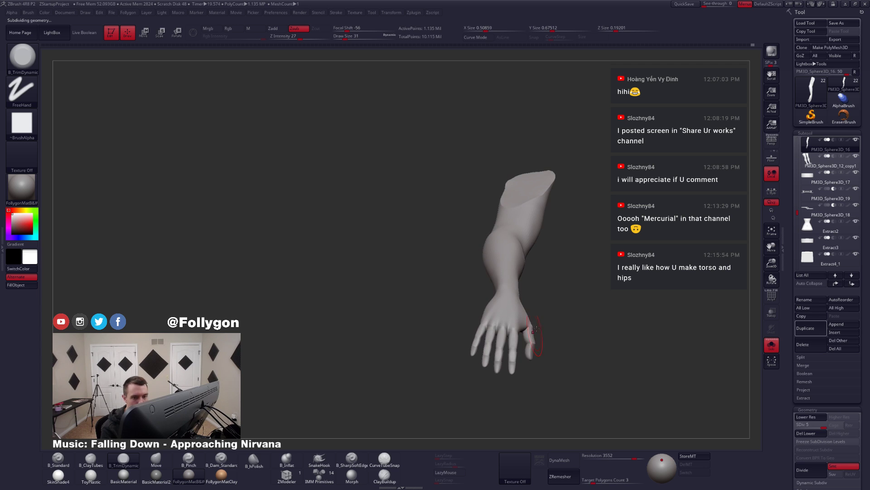
pyautogui.click(775, 146)
pyautogui.keyDown('ctrl'); pyautogui.moveTo(528, 278); pyautogui.dragTo(535, 361, button='right'); pyautogui.keyUp('ctrl')
pyautogui.moveTo(535, 361); pyautogui.dragTo(521, 320)
pyautogui.moveTo(521, 320); pyautogui.dragTo(534, 325, button='right')
pyautogui.moveTo(617, 324); pyautogui.dragTo(537, 327, button='right')
pyautogui.moveTo(538, 328)
pyautogui.keyDown('shift'); pyautogui.mouseDown()
pyautogui.moveTo(553, 326)
pyautogui.moveTo(528, 285)
pyautogui.mouseUp(); pyautogui.keyUp('shift')
pyautogui.keyDown('ctrl'); pyautogui.moveTo(528, 286); pyautogui.dragTo(553, 290, button='right'); pyautogui.keyUp('ctrl')
# - Lower the arm subtool to subdivision level 1 with the rest of the character shown around it
pyautogui.hotkey('shift', 'd')
pyautogui.hotkey('shift', 'd')
pyautogui.hotkey('shift', 'd')
pyautogui.hotkey('shift', 'd')
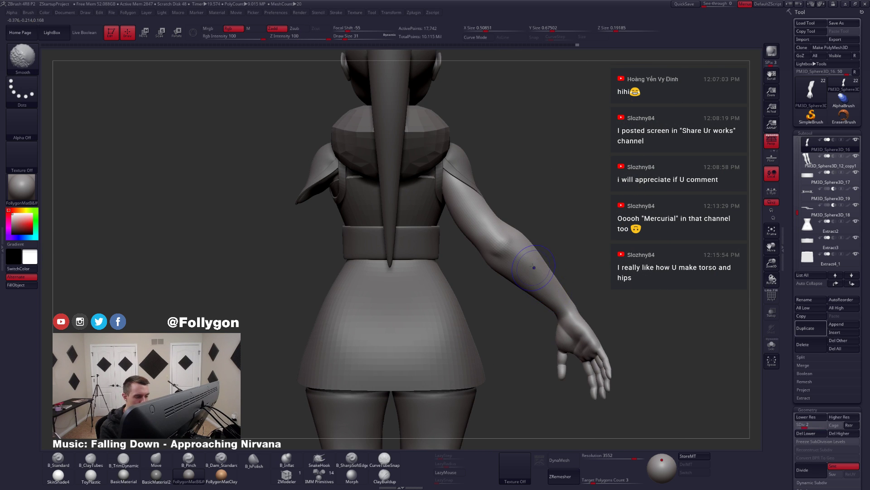
pyautogui.press('ctrl')
pyautogui.moveTo(605, 230)
pyautogui.keyDown('ctrl'); pyautogui.mouseDown()
pyautogui.moveTo(628, 330)
pyautogui.moveTo(621, 338)
pyautogui.mouseUp(); pyautogui.keyUp('ctrl')
pyautogui.keyDown('ctrl'); pyautogui.click(568, 296); pyautogui.keyUp('ctrl')
pyautogui.moveTo(592, 297); pyautogui.dragTo(422, 294)
pyautogui.keyDown('ctrl'); pyautogui.click(592, 291); pyautogui.keyUp('ctrl')
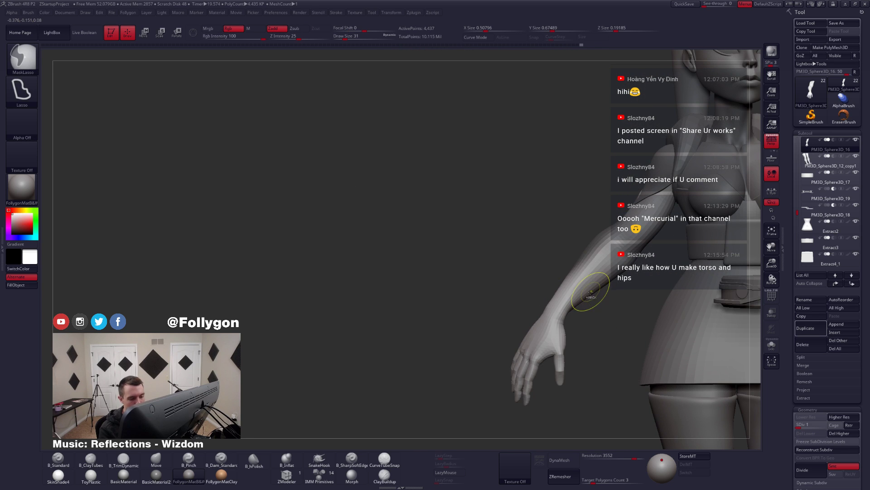
# - Reshape the elbow and upper forearm outline from the back with the Move brush at Draw Size 41
pyautogui.keyDown('ctrl'); pyautogui.click(592, 289); pyautogui.keyUp('ctrl')
pyautogui.press('space')
pyautogui.moveTo(458, 267)
pyautogui.mouseDown()
pyautogui.moveTo(587, 276)
pyautogui.moveTo(605, 257)
pyautogui.moveTo(594, 268)
pyautogui.mouseUp()
pyautogui.press('space')
pyautogui.moveTo(555, 288); pyautogui.dragTo(533, 245)
pyautogui.press('space')
pyautogui.press('space')
pyautogui.moveTo(538, 246); pyautogui.dragTo(532, 249, button='right')
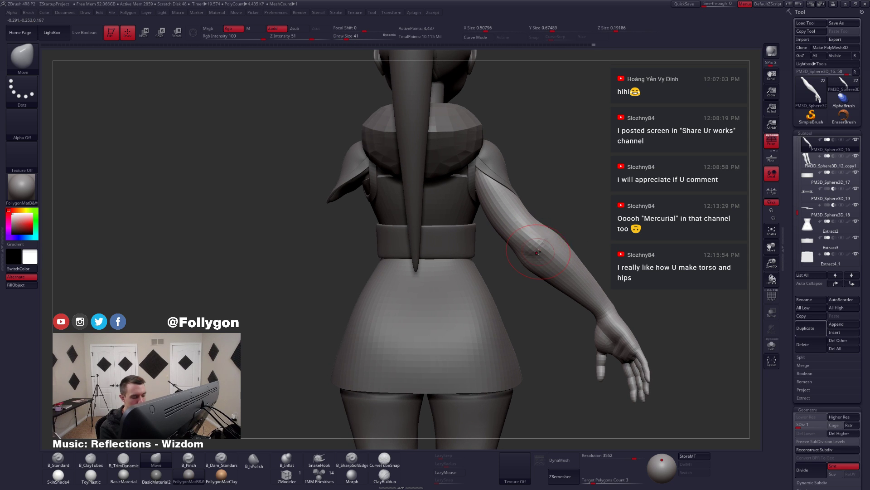
pyautogui.moveTo(539, 246)
pyautogui.mouseDown()
pyautogui.moveTo(545, 238)
pyautogui.moveTo(536, 258)
pyautogui.mouseUp()
pyautogui.moveTo(536, 257); pyautogui.dragTo(526, 292, button='right')
# - Raise the arm to subdivision level 5, turn off perspective, and show the full character from the front
pyautogui.press('d')
pyautogui.press('d')
pyautogui.press('d')
pyautogui.press('d')
pyautogui.moveTo(525, 291); pyautogui.dragTo(541, 287)
pyautogui.moveTo(611, 320)
pyautogui.mouseDown(button='right')
pyautogui.moveTo(546, 314)
pyautogui.moveTo(611, 313)
pyautogui.mouseUp(button='right')
pyautogui.moveTo(612, 312)
pyautogui.keyDown('ctrl'); pyautogui.mouseDown(button='right')
pyautogui.moveTo(626, 315)
pyautogui.moveTo(437, 255)
pyautogui.mouseUp(button='right'); pyautogui.keyUp('ctrl')
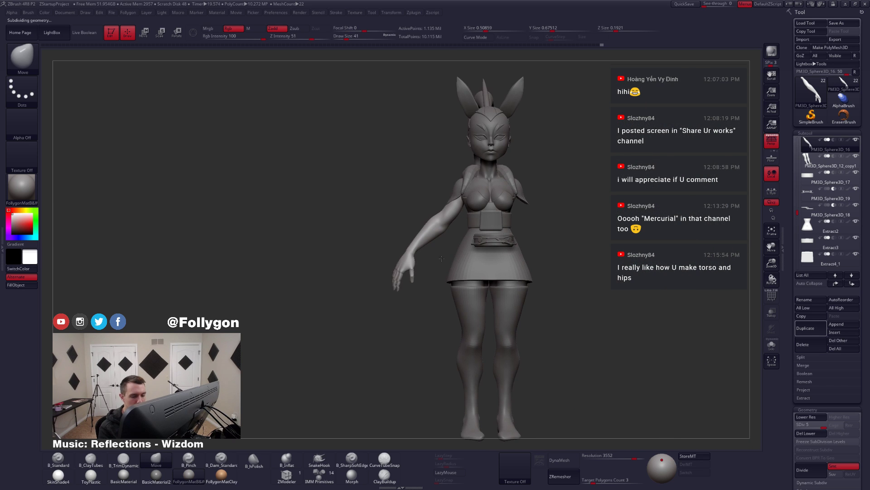
pyautogui.click(770, 141)
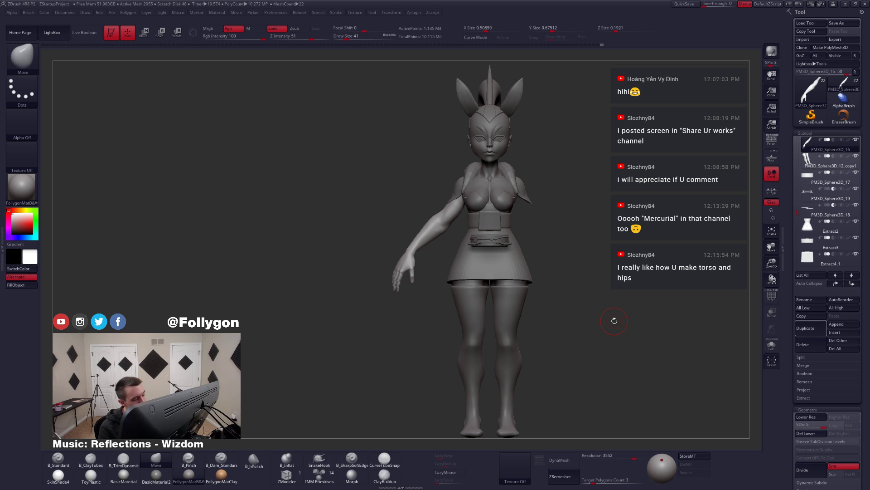
# - Mirror the finished arm to the character's other side with SubTool Master, merging both arms into one subtool
pyautogui.hotkey('ctrl', 'space')
pyautogui.click(635, 352)
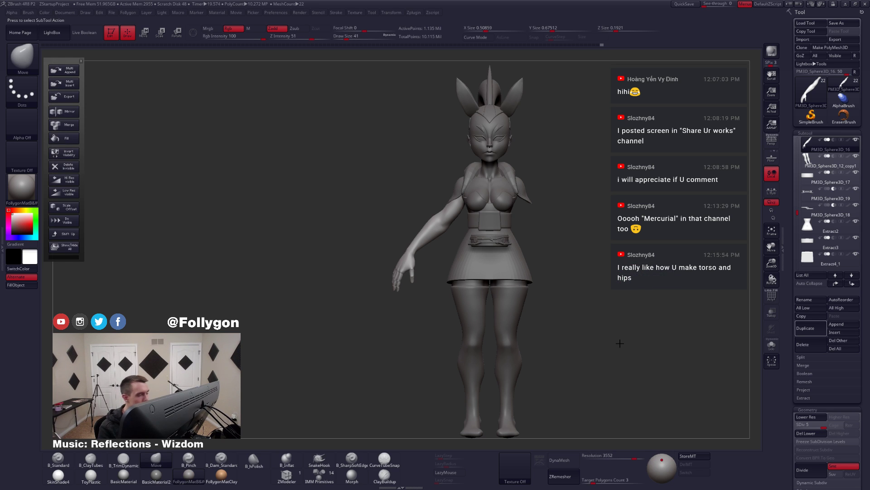
pyautogui.click(69, 116)
pyautogui.click(403, 203)
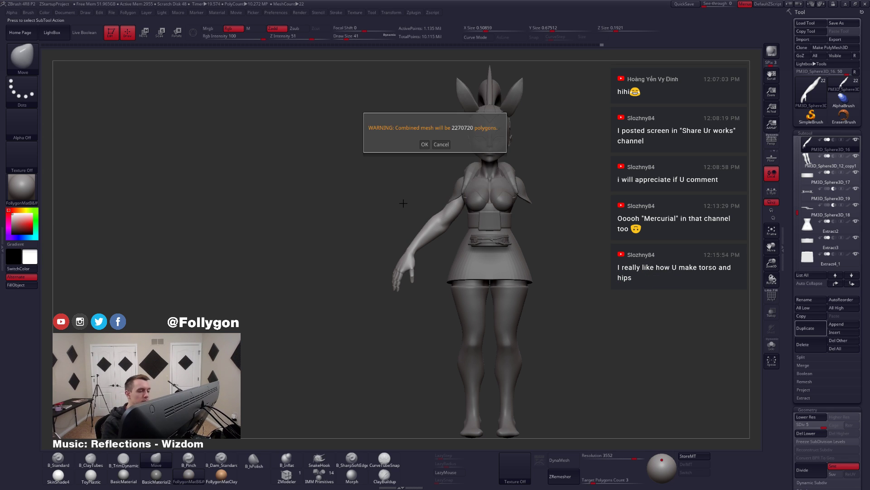
pyautogui.click(424, 144)
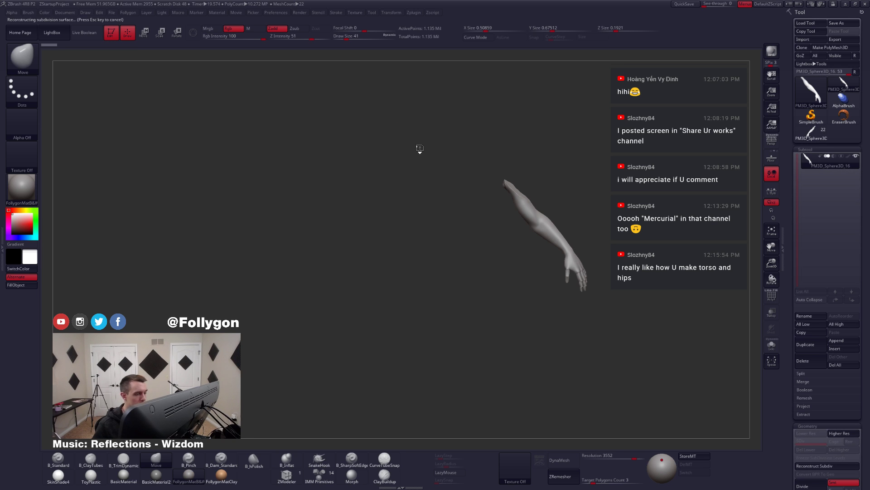
pyautogui.hotkey('ctrl', 'z')
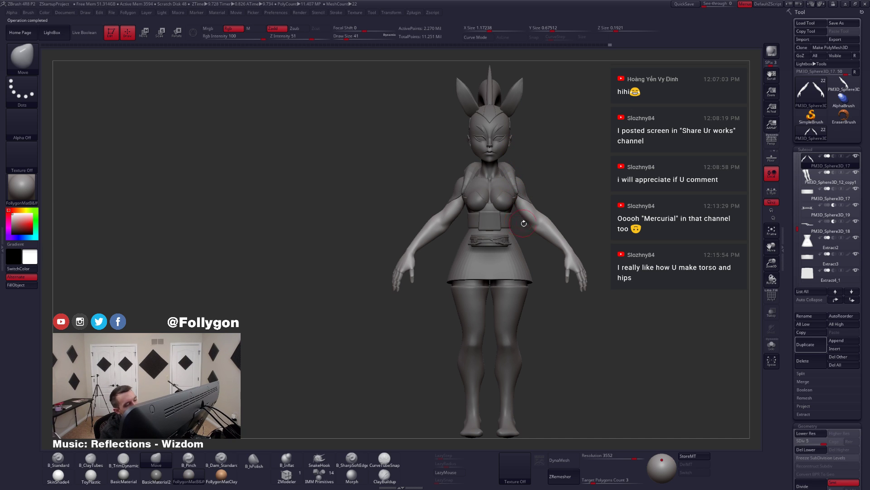
# - Hide the belt, skirt, waist and torso clothing subtools to expose the body, keeping the hood visible
pyautogui.keyDown('alt'); pyautogui.click(503, 233); pyautogui.keyUp('alt')
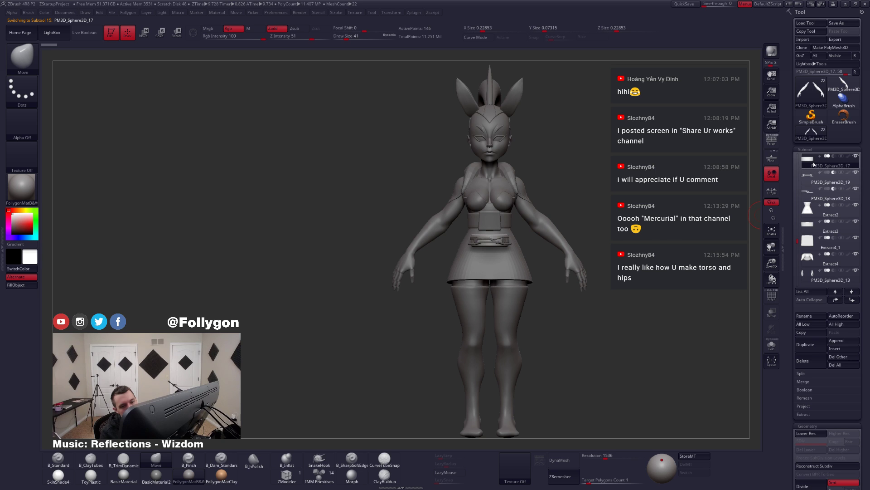
pyautogui.click(816, 194)
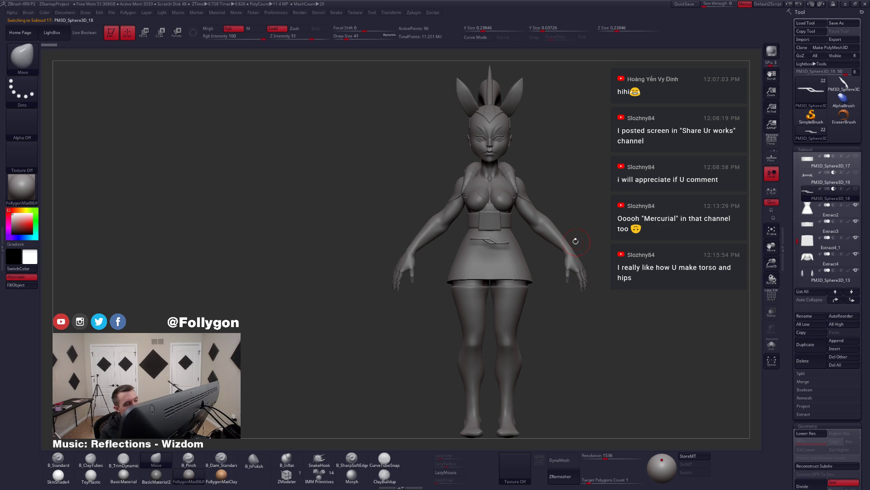
pyautogui.click(806, 164)
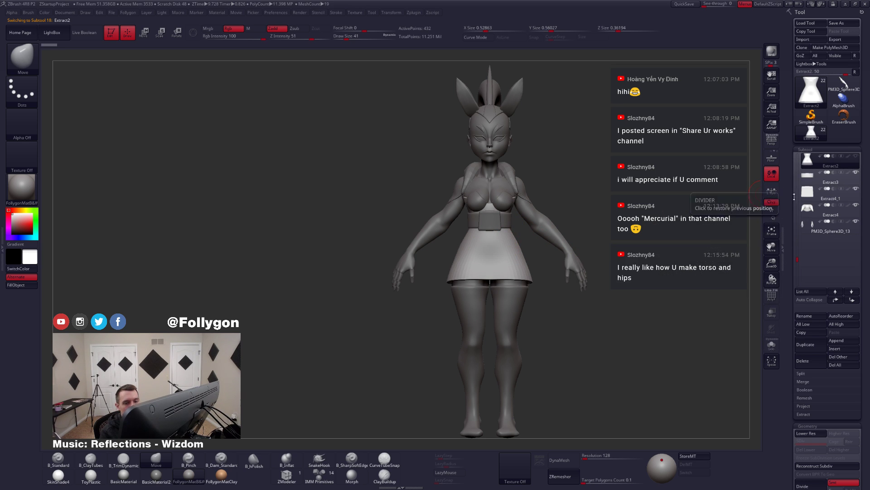
pyautogui.doubleClick(807, 178)
pyautogui.doubleClick(806, 194)
pyautogui.click(807, 210)
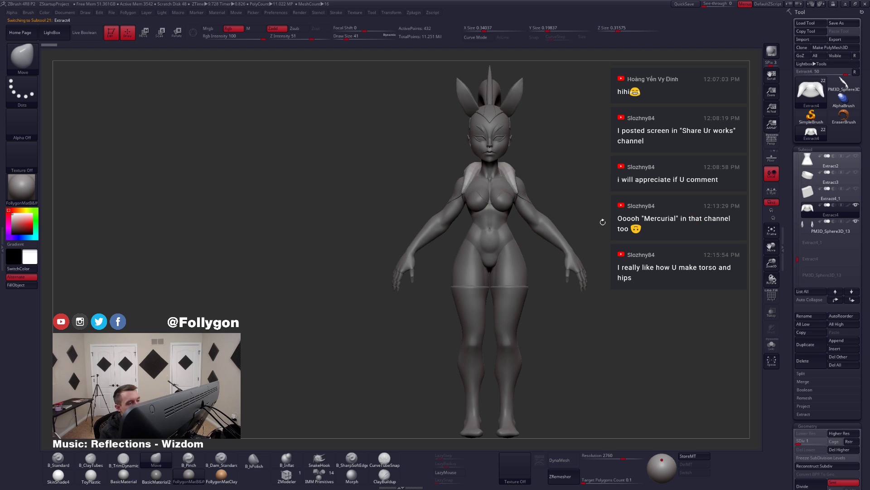
pyautogui.keyDown('shift'); pyautogui.moveTo(514, 192); pyautogui.dragTo(576, 200, button='right'); pyautogui.keyUp('shift')
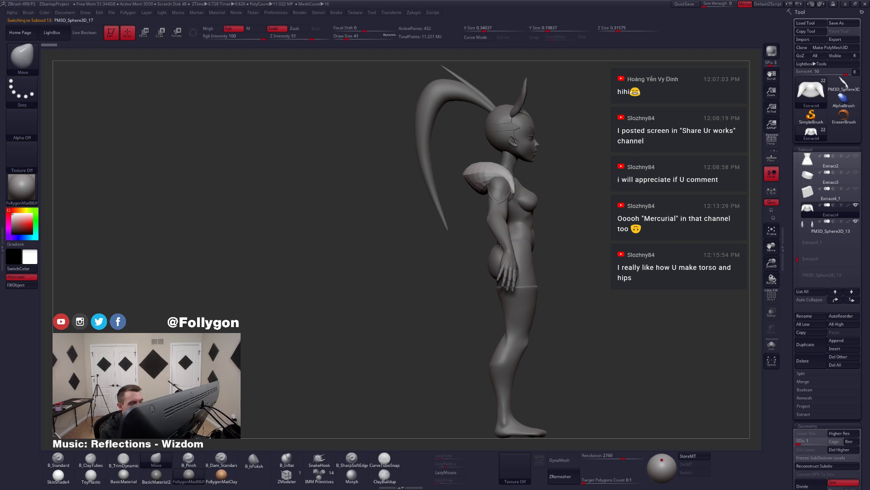
pyautogui.keyDown('shift'); pyautogui.moveTo(500, 245); pyautogui.dragTo(539, 239, button='right'); pyautogui.keyUp('shift')
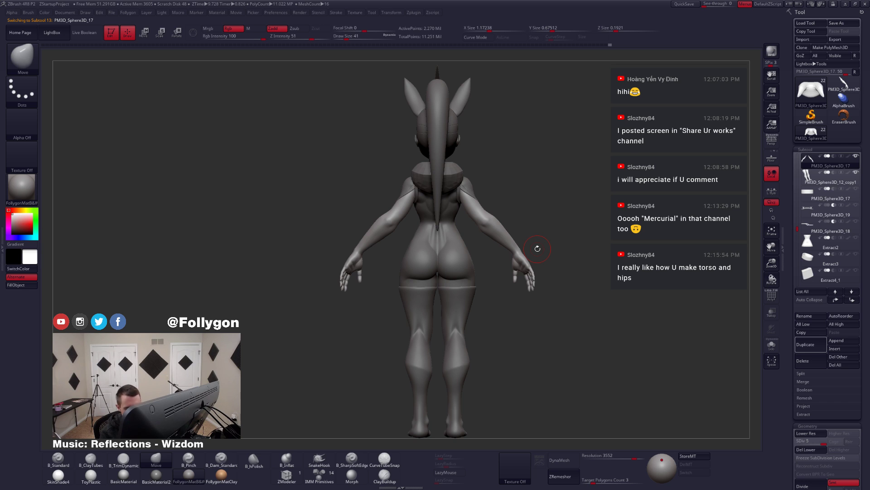
# - Isolate the arms subtool and refine the forearm near the wrist at Draw Size 18, smoothing the surface
pyautogui.moveTo(530, 245); pyautogui.dragTo(413, 238, button='right')
pyautogui.moveTo(476, 200)
pyautogui.keyDown('alt'); pyautogui.mouseDown(button='right')
pyautogui.moveTo(483, 231)
pyautogui.moveTo(471, 218)
pyautogui.mouseUp(button='right'); pyautogui.keyUp('alt')
pyautogui.hotkey('alt', 's')
pyautogui.press('space')
pyautogui.moveTo(472, 218)
pyautogui.mouseDown()
pyautogui.moveTo(458, 212)
pyautogui.moveTo(467, 215)
pyautogui.mouseUp()
pyautogui.moveTo(526, 253)
pyautogui.mouseDown(button='right')
pyautogui.moveTo(519, 250)
pyautogui.moveTo(531, 254)
pyautogui.moveTo(548, 291)
pyautogui.moveTo(485, 282)
pyautogui.moveTo(503, 286)
pyautogui.moveTo(508, 259)
pyautogui.moveTo(548, 283)
pyautogui.mouseUp(button='right')
pyautogui.hotkey('alt', 's')
pyautogui.hotkey('alt', 's')
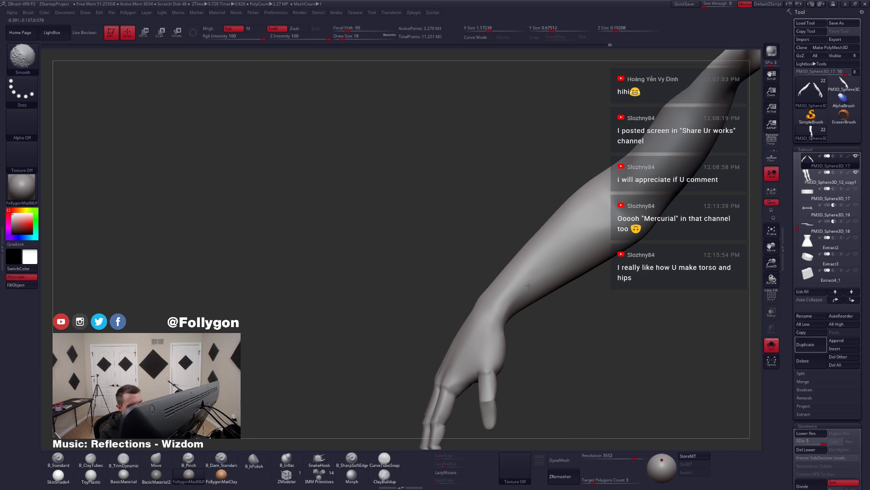
pyautogui.moveTo(564, 252)
pyautogui.mouseDown(button='right')
pyautogui.moveTo(579, 208)
pyautogui.moveTo(572, 182)
pyautogui.moveTo(595, 268)
pyautogui.moveTo(507, 294)
pyautogui.moveTo(559, 312)
pyautogui.mouseUp(button='right')
# - Select the torso subtool, isolate it, and lower it to subdivision level 2
pyautogui.hotkey('alt', 's')
pyautogui.keyDown('alt'); pyautogui.click(528, 300); pyautogui.keyUp('alt')
pyautogui.hotkey('alt', 's')
pyautogui.keyDown('ctrl'); pyautogui.moveTo(559, 312); pyautogui.dragTo(542, 303, button='right'); pyautogui.keyUp('ctrl')
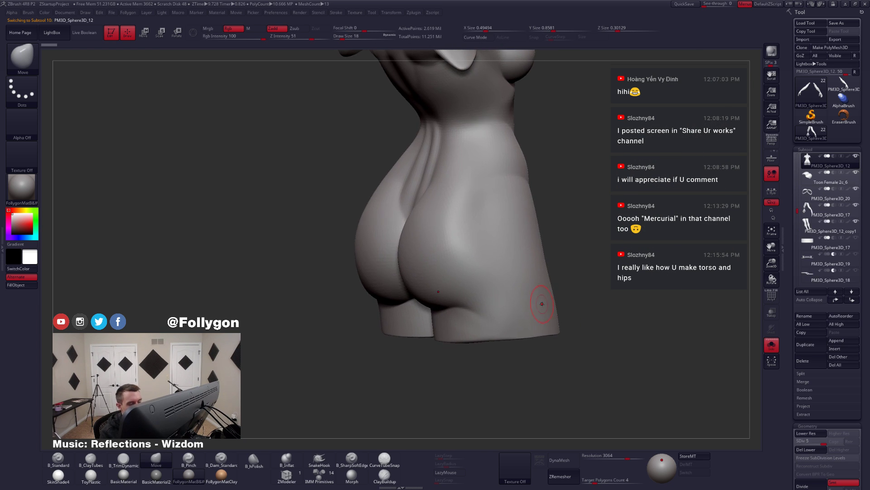
pyautogui.hotkey('alt', 's')
pyautogui.hotkey('alt', 's')
pyautogui.hotkey('shift', 'd')
pyautogui.hotkey('shift', 'd')
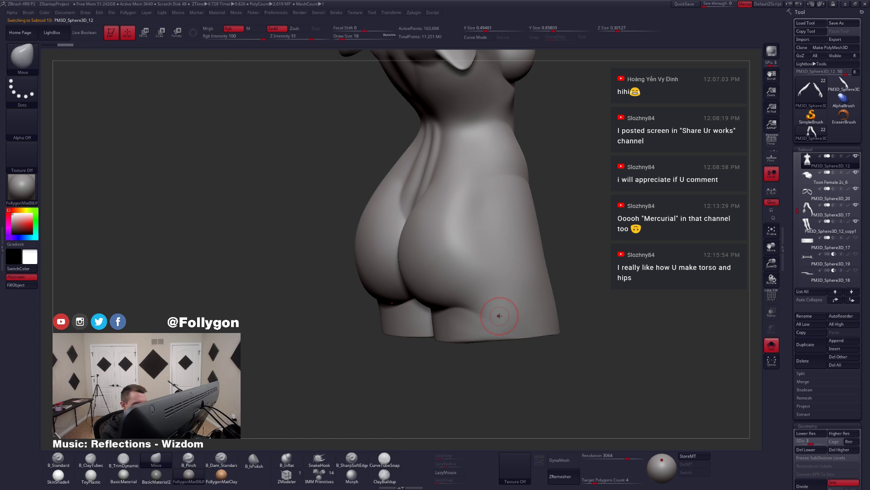
pyautogui.moveTo(520, 305); pyautogui.dragTo(507, 314, button='right')
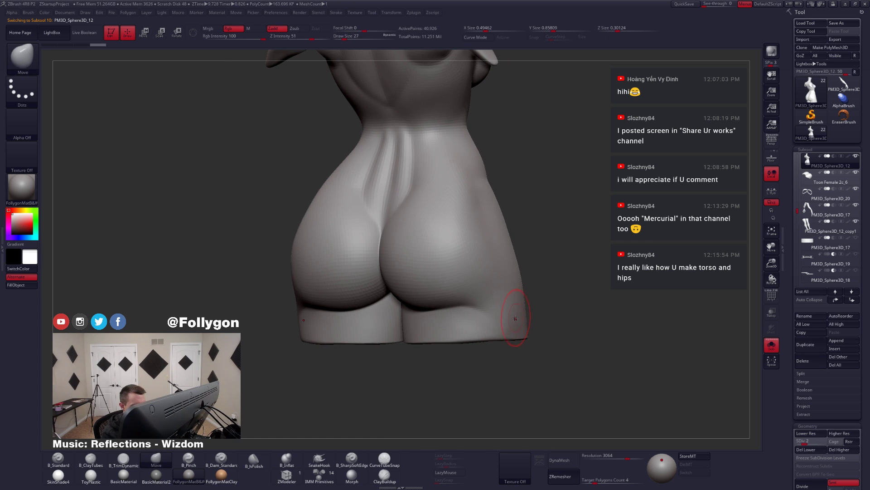
pyautogui.hotkey('shift', 'd')
# - Flatten the outer hip beside the buttock with TrimDynamic at Draw Size 37
pyautogui.hotkey('alt', 's')
pyautogui.press('3')
pyautogui.press('space')
pyautogui.moveTo(500, 314); pyautogui.dragTo(493, 318)
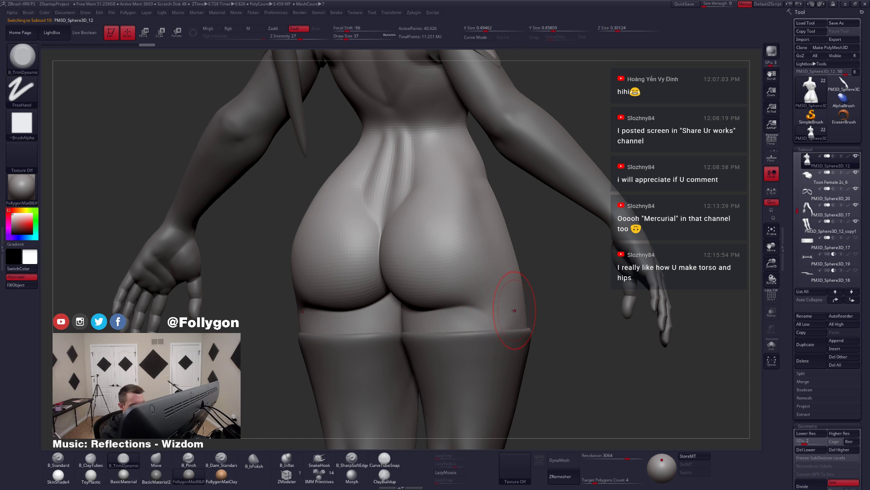
pyautogui.hotkey('alt', 's')
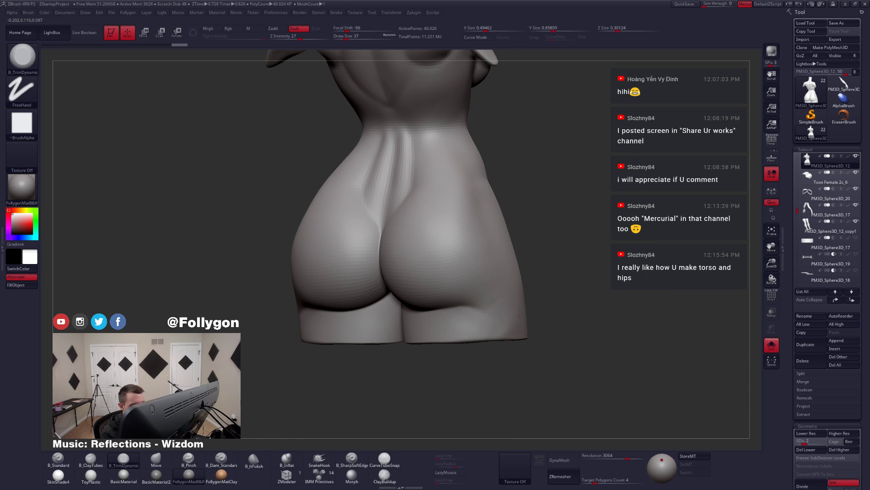
# - Smooth the outer hip and upper thigh, raise the torso to subdivision level 5, and show the other body parts
pyautogui.moveTo(512, 319); pyautogui.dragTo(508, 312, button='right')
pyautogui.press('shift')
pyautogui.press('d')
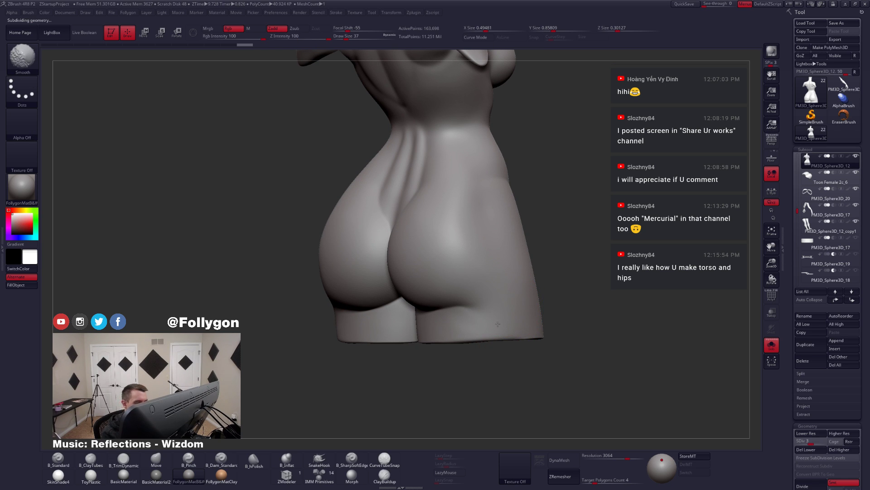
pyautogui.press('d')
pyautogui.press('d')
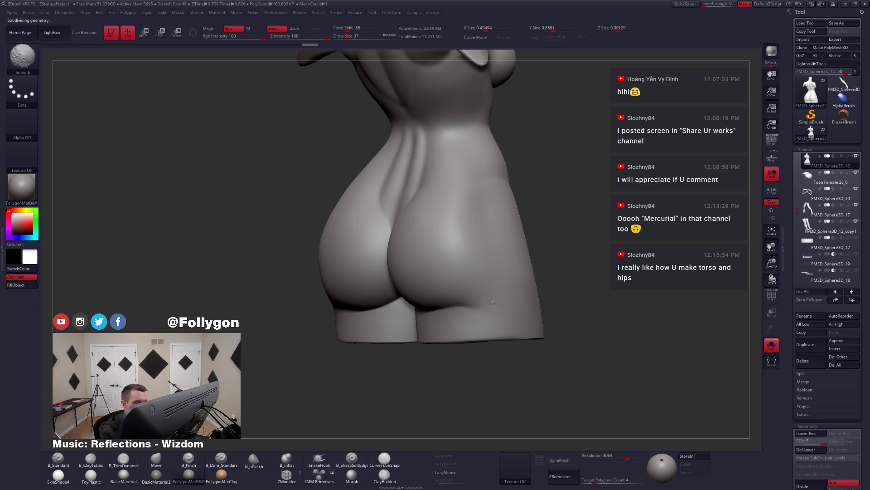
pyautogui.moveTo(492, 298)
pyautogui.keyDown('shift'); pyautogui.mouseDown(button='right')
pyautogui.moveTo(538, 320)
pyautogui.moveTo(514, 342)
pyautogui.moveTo(498, 328)
pyautogui.moveTo(535, 326)
pyautogui.moveTo(510, 330)
pyautogui.mouseUp(button='right'); pyautogui.keyUp('shift')
pyautogui.hotkey('shift', 's')
pyautogui.hotkey('shift', 's')
pyautogui.moveTo(487, 368)
pyautogui.keyDown('ctrl'); pyautogui.mouseDown()
pyautogui.moveTo(393, 357)
pyautogui.moveTo(606, 203)
pyautogui.mouseUp(); pyautogui.keyUp('ctrl')
pyautogui.hotkey('shift', 's')
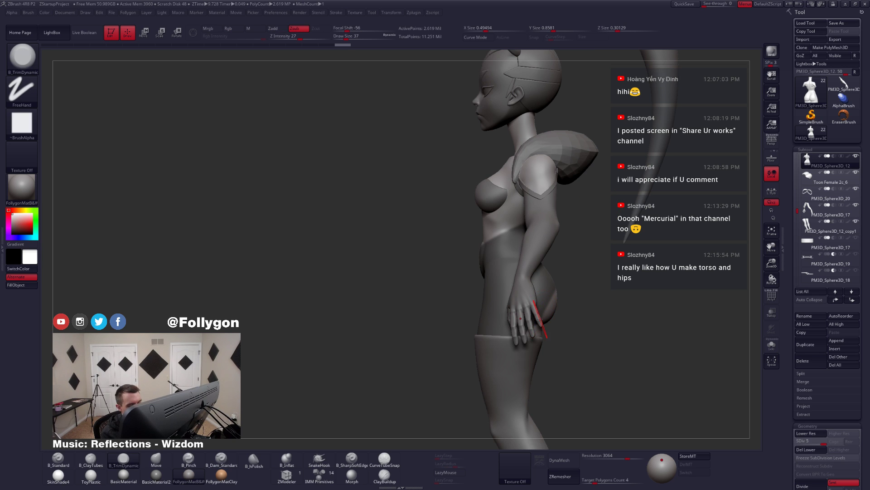
# - Lower the torso to subdivision level 1 and reshape the hip silhouette with the Move brush at Draw Size 87
pyautogui.hotkey('shift', 'd')
pyautogui.hotkey('shift', 'd')
pyautogui.hotkey('shift', 'd')
pyautogui.hotkey('shift', 'd')
pyautogui.press('space')
pyautogui.moveTo(547, 303); pyautogui.dragTo(550, 302)
pyautogui.press('ctrl')
pyautogui.moveTo(652, 313)
pyautogui.mouseDown()
pyautogui.moveTo(613, 329)
pyautogui.moveTo(563, 328)
pyautogui.moveTo(565, 349)
pyautogui.mouseUp()
pyautogui.press('b')
pyautogui.press('m')
pyautogui.press('v')
pyautogui.press('space')
pyautogui.moveTo(557, 310); pyautogui.dragTo(560, 311)
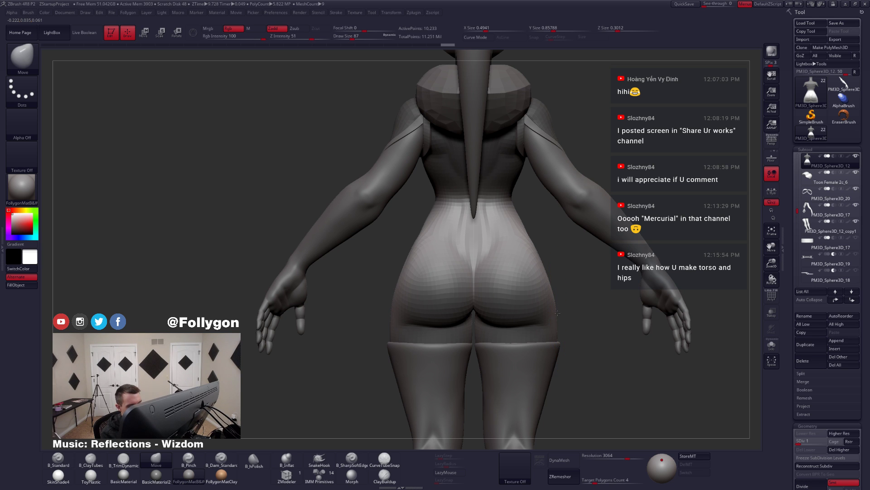
pyautogui.moveTo(556, 326); pyautogui.dragTo(487, 326)
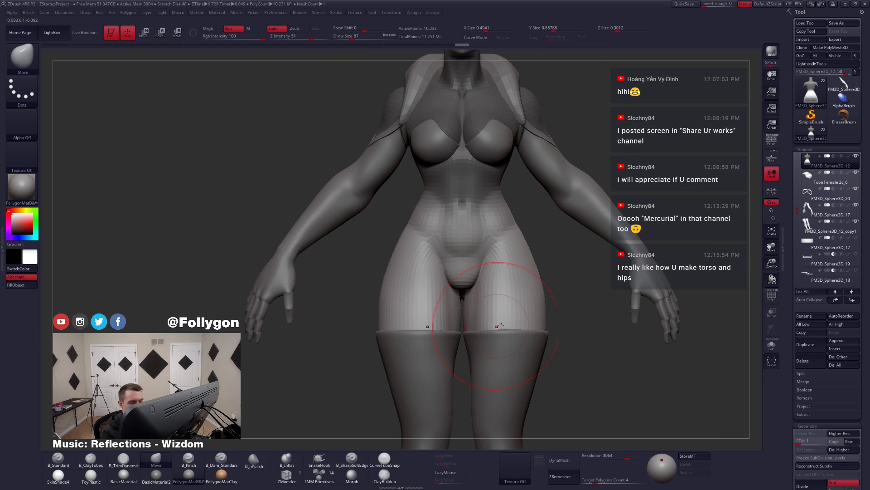
pyautogui.press('ctrl')
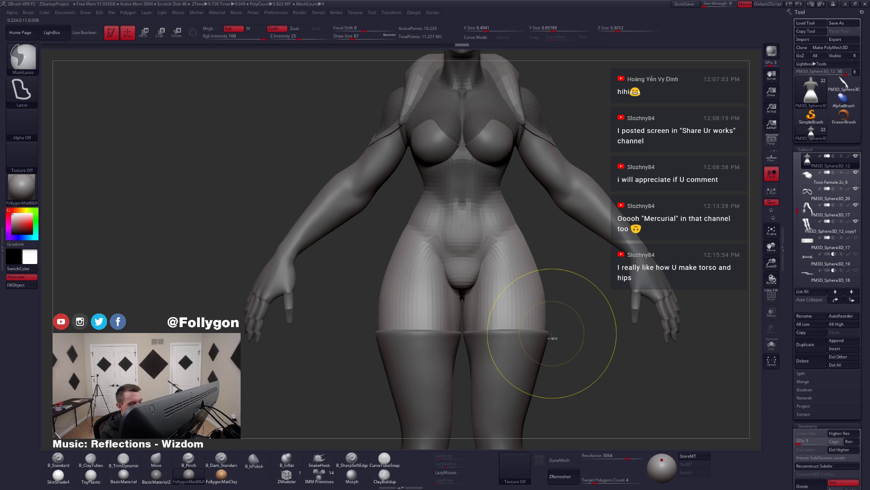
# - Refine the hip and upper thigh outline above the stocking edge with a smaller Move brush, down to Draw Size 56
pyautogui.press('space')
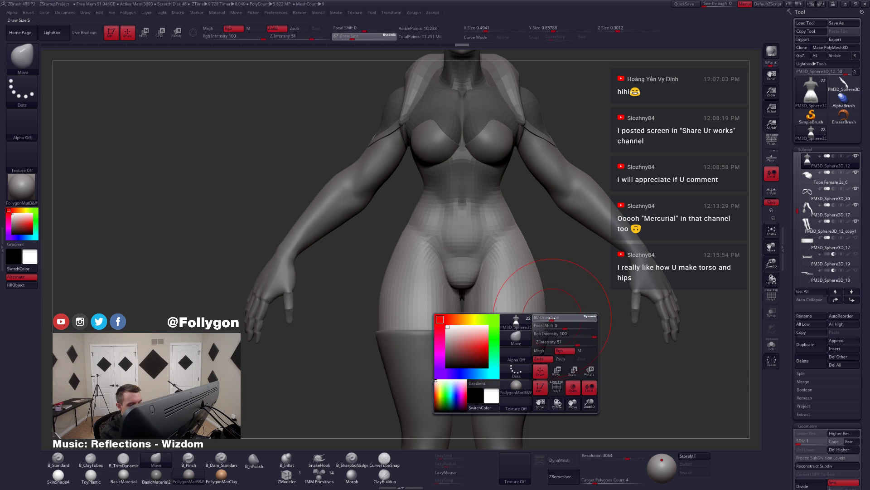
pyautogui.moveTo(556, 322); pyautogui.dragTo(550, 353)
pyautogui.keyDown('alt'); pyautogui.moveTo(550, 353); pyautogui.dragTo(613, 360, button='right'); pyautogui.keyUp('alt')
pyautogui.press('space')
pyautogui.moveTo(480, 340); pyautogui.dragTo(475, 340)
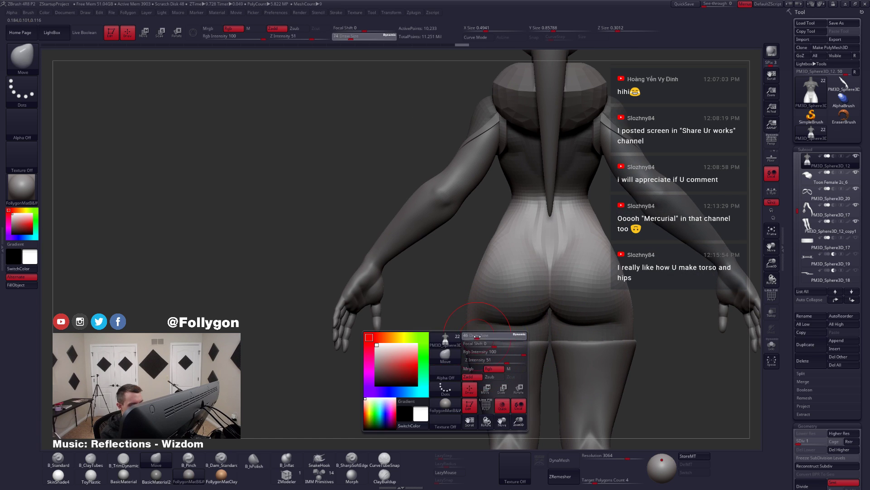
pyautogui.keyDown('alt'); pyautogui.moveTo(490, 345); pyautogui.dragTo(526, 349, button='right'); pyautogui.keyUp('alt')
pyautogui.moveTo(526, 349); pyautogui.dragTo(509, 286)
pyautogui.moveTo(480, 295); pyautogui.dragTo(386, 297)
pyautogui.press('space')
pyautogui.moveTo(515, 306)
pyautogui.mouseDown()
pyautogui.moveTo(510, 295)
pyautogui.moveTo(528, 336)
pyautogui.moveTo(535, 331)
pyautogui.moveTo(513, 336)
pyautogui.moveTo(491, 361)
pyautogui.mouseUp()
pyautogui.press('space')
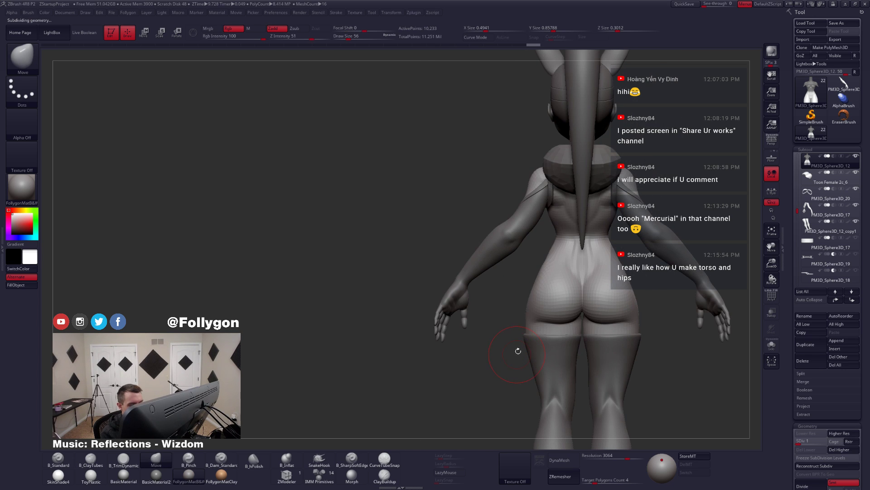
# - Raise the torso to subdivision level 5, isolate it, and smooth the outer thigh with TrimDynamic as the active brush
pyautogui.press('d')
pyautogui.press('d')
pyautogui.press('d')
pyautogui.press('d')
pyautogui.moveTo(523, 336)
pyautogui.mouseDown(button='right')
pyautogui.moveTo(538, 329)
pyautogui.moveTo(513, 338)
pyautogui.mouseUp(button='right')
pyautogui.hotkey('alt', 's')
pyautogui.press('3')
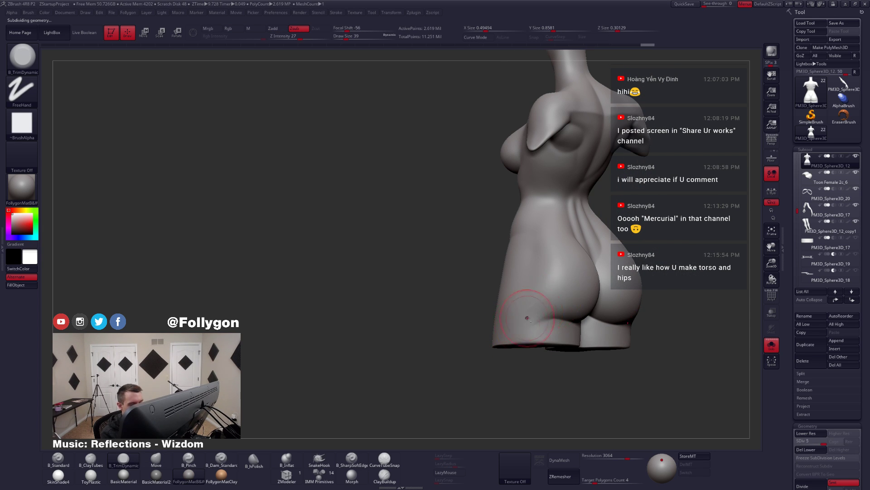
pyautogui.keyDown('shift'); pyautogui.moveTo(542, 302); pyautogui.dragTo(523, 320); pyautogui.keyUp('shift')
# - Flatten the outer thigh with TrimDynamic at Draw Size 27 on a lower subdivision level, returning to level 5 for smoothing
pyautogui.hotkey('shift', 'd')
pyautogui.hotkey('shift', 'd')
pyautogui.keyDown('ctrl'); pyautogui.moveTo(517, 323); pyautogui.dragTo(529, 324, button='right'); pyautogui.keyUp('ctrl')
pyautogui.press('space')
pyautogui.moveTo(529, 324)
pyautogui.mouseDown()
pyautogui.moveTo(518, 322)
pyautogui.moveTo(526, 320)
pyautogui.mouseUp()
pyautogui.press('d')
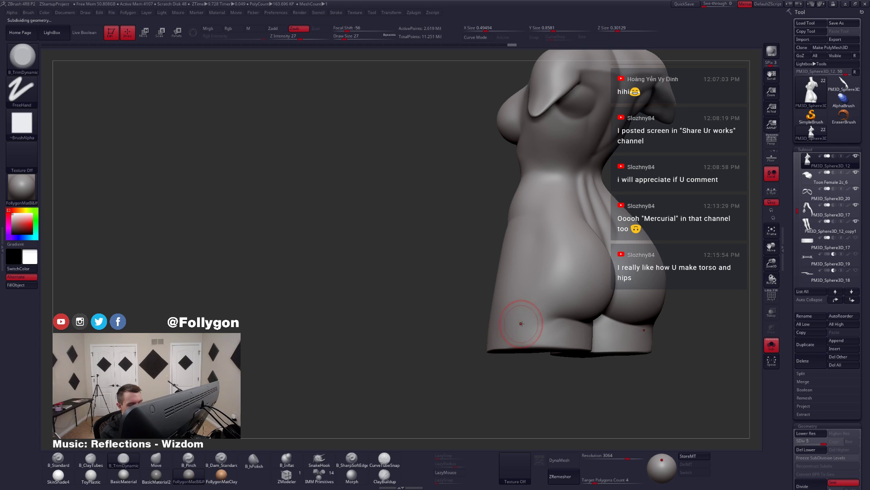
pyautogui.moveTo(521, 366)
pyautogui.keyDown('shift'); pyautogui.mouseDown()
pyautogui.moveTo(514, 334)
pyautogui.moveTo(540, 338)
pyautogui.moveTo(495, 354)
pyautogui.moveTo(472, 341)
pyautogui.mouseUp(); pyautogui.keyUp('shift')
# - Check the full character from the front with perspective on and off, and duplicate the torso subtool
pyautogui.hotkey('alt', 's')
pyautogui.click(769, 142)
pyautogui.keyDown('alt'); pyautogui.moveTo(651, 300); pyautogui.dragTo(598, 280); pyautogui.keyUp('alt')
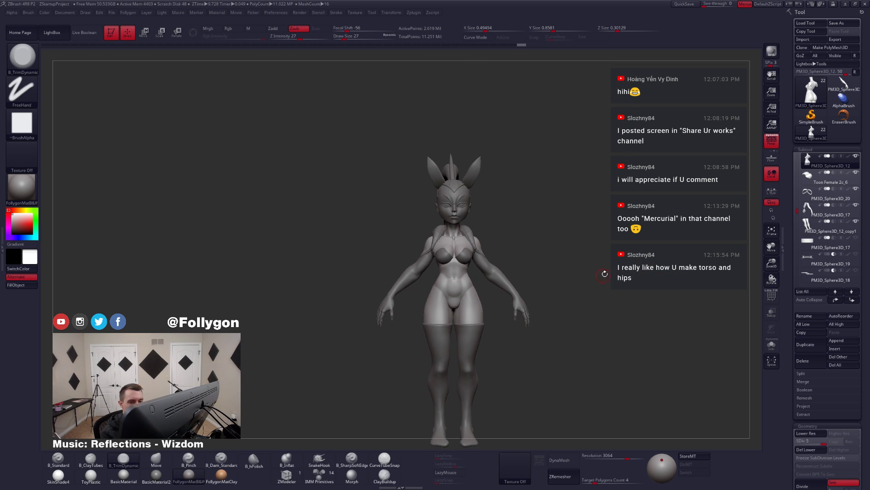
pyautogui.click(772, 141)
pyautogui.moveTo(563, 323); pyautogui.dragTo(542, 308)
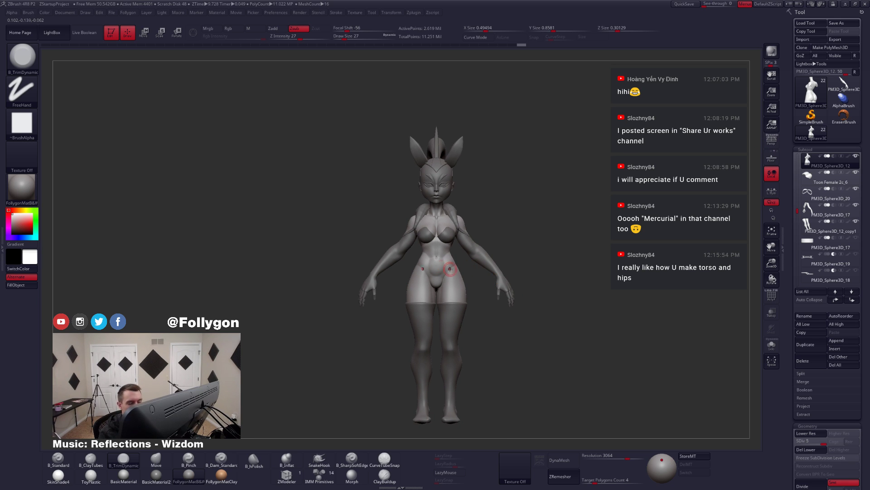
pyautogui.click(809, 346)
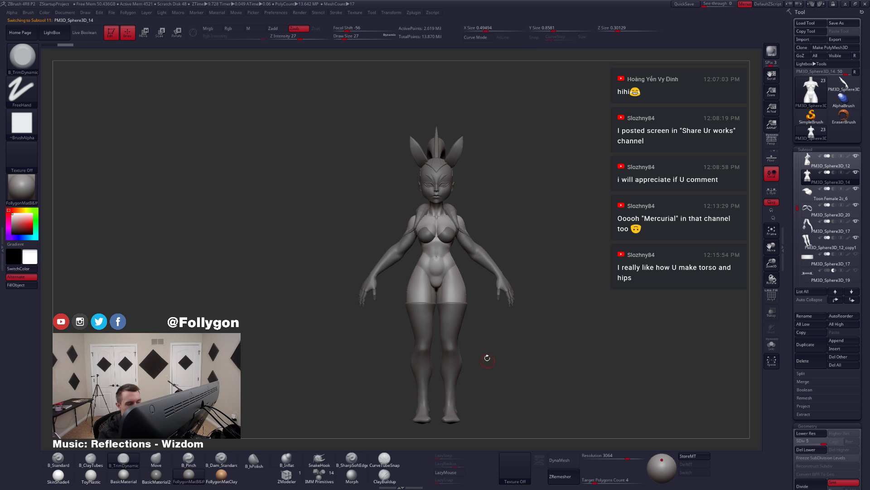
# - Isolate the duplicated torso and mask everything outside the thighs along a high-cut leg line
pyautogui.hotkey('alt', 's')
pyautogui.keyDown('ctrl'); pyautogui.moveTo(453, 294); pyautogui.dragTo(502, 342, button='right'); pyautogui.keyUp('ctrl')
pyautogui.hotkey('shift', 'f')
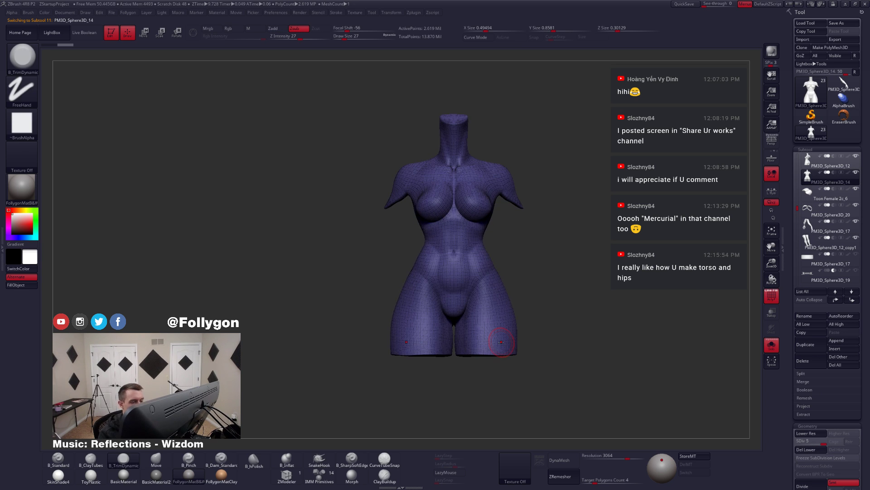
pyautogui.hotkey('shift', 'f')
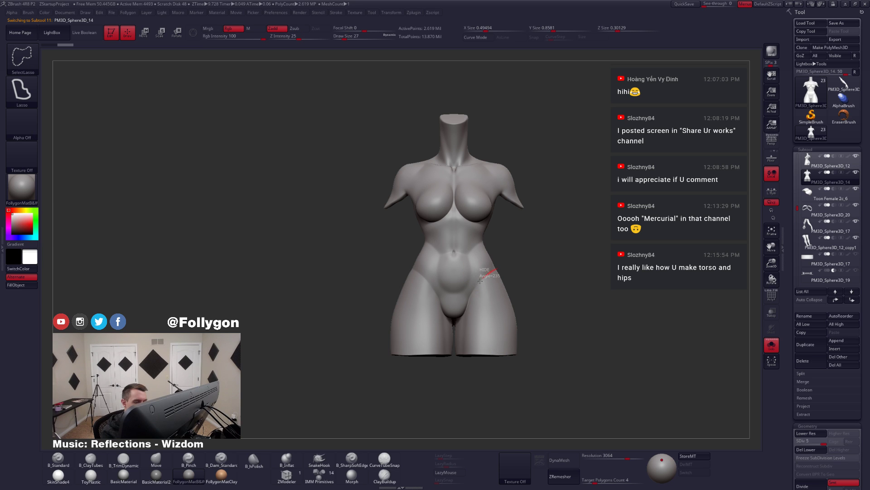
pyautogui.moveTo(454, 333)
pyautogui.keyDown('ctrl'); pyautogui.keyDown('alt'); pyautogui.keyDown('shift'); pyautogui.mouseDown()
pyautogui.moveTo(470, 382)
pyautogui.moveTo(582, 367)
pyautogui.moveTo(600, 320)
pyautogui.mouseUp(); pyautogui.keyUp('shift'); pyautogui.keyUp('alt'); pyautogui.keyUp('ctrl')
pyautogui.keyDown('alt'); pyautogui.moveTo(550, 318); pyautogui.dragTo(537, 321, button='right'); pyautogui.keyUp('alt')
pyautogui.moveTo(537, 321); pyautogui.dragTo(585, 326)
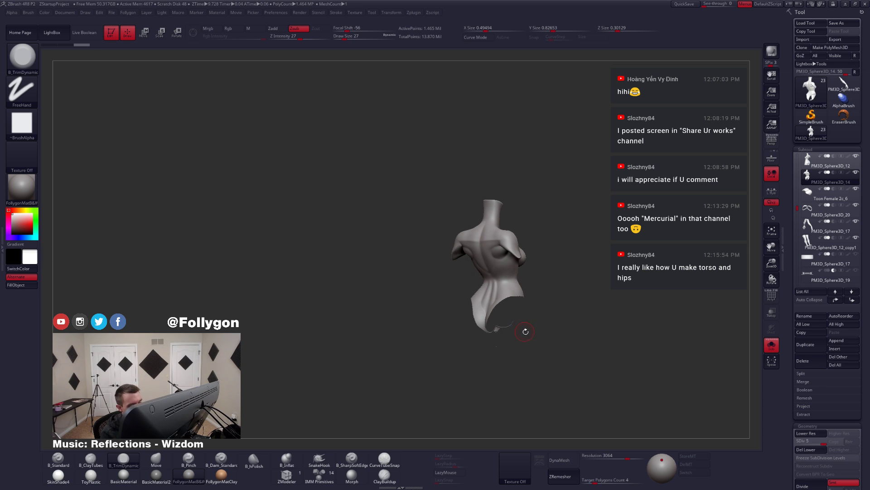
pyautogui.keyDown('shift'); pyautogui.moveTo(524, 330); pyautogui.dragTo(488, 330); pyautogui.keyUp('shift')
pyautogui.keyDown('ctrl'); pyautogui.keyDown('shift'); pyautogui.click(556, 326); pyautogui.keyUp('shift'); pyautogui.keyUp('ctrl')
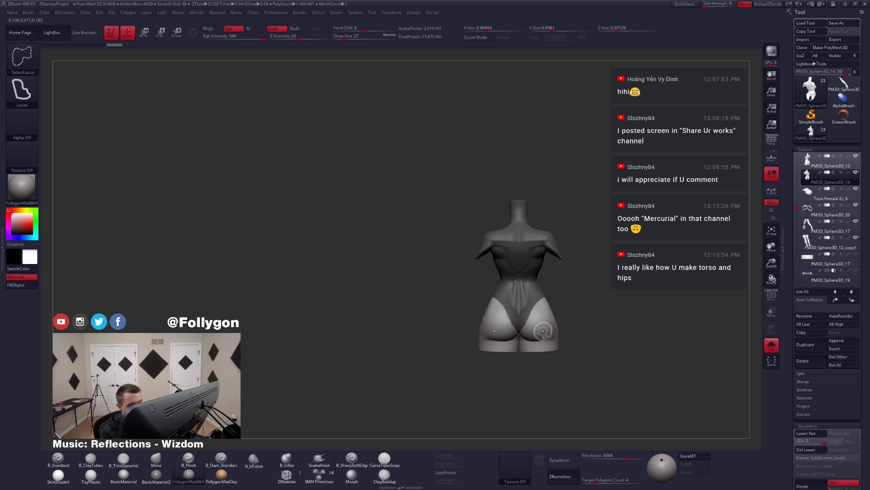
# - Clear the mask above a low waistline and turn the remaining briefs-shaped mask into its own polygroup
pyautogui.keyDown('ctrl'); pyautogui.moveTo(532, 323); pyautogui.dragTo(533, 339, button='right'); pyautogui.keyUp('ctrl')
pyautogui.press('ctrl')
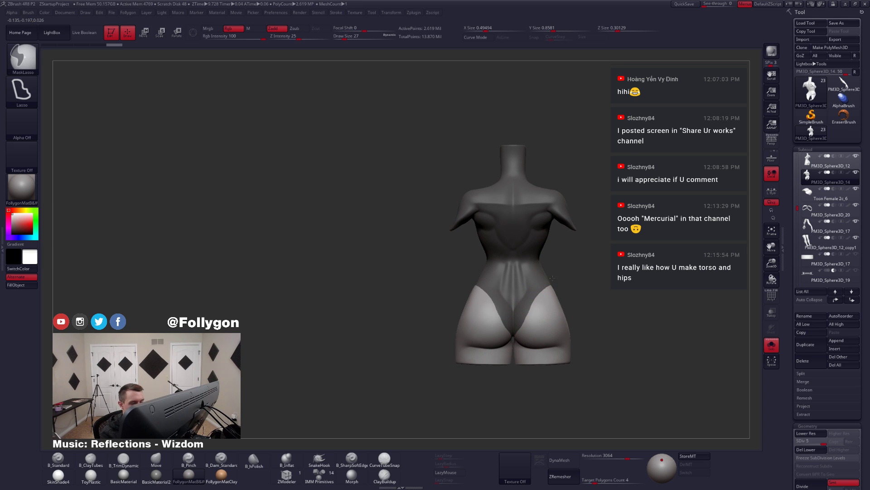
pyautogui.moveTo(521, 302)
pyautogui.keyDown('ctrl'); pyautogui.mouseDown()
pyautogui.moveTo(500, 302)
pyautogui.moveTo(439, 188)
pyautogui.moveTo(565, 158)
pyautogui.mouseUp(); pyautogui.keyUp('ctrl')
pyautogui.moveTo(531, 292)
pyautogui.keyDown('ctrl'); pyautogui.keyDown('alt'); pyautogui.mouseDown()
pyautogui.moveTo(481, 283)
pyautogui.moveTo(507, 130)
pyautogui.moveTo(608, 179)
pyautogui.mouseUp(); pyautogui.keyUp('alt'); pyautogui.keyUp('ctrl')
pyautogui.moveTo(523, 283); pyautogui.dragTo(532, 348, button='right')
pyautogui.hotkey('shift', 'f')
pyautogui.hotkey('ctrl', 'w')
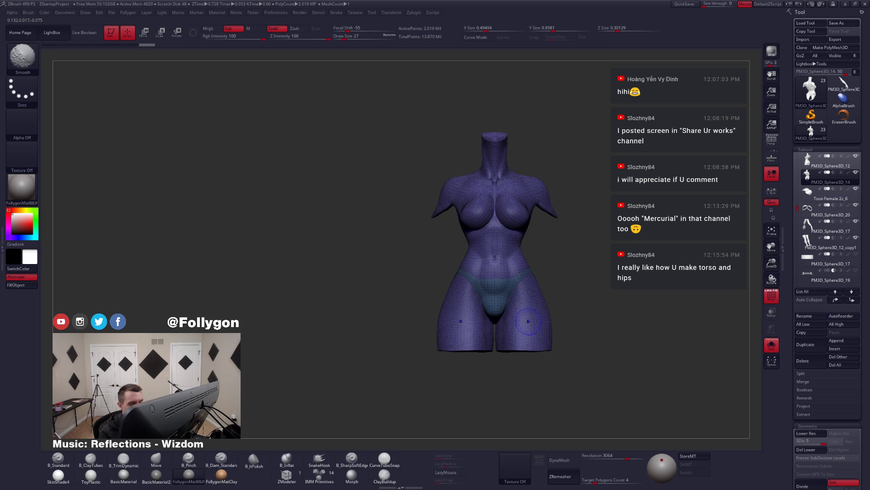
pyautogui.hotkey('shift', 'f')
# - Keep only the briefs polygroup by deleting the lower subdivision levels and the hidden geometry
pyautogui.keyDown('ctrl'); pyautogui.keyDown('shift'); pyautogui.click(503, 289); pyautogui.keyUp('shift'); pyautogui.keyUp('ctrl')
pyautogui.press('space')
pyautogui.click(549, 281)
pyautogui.click(807, 450)
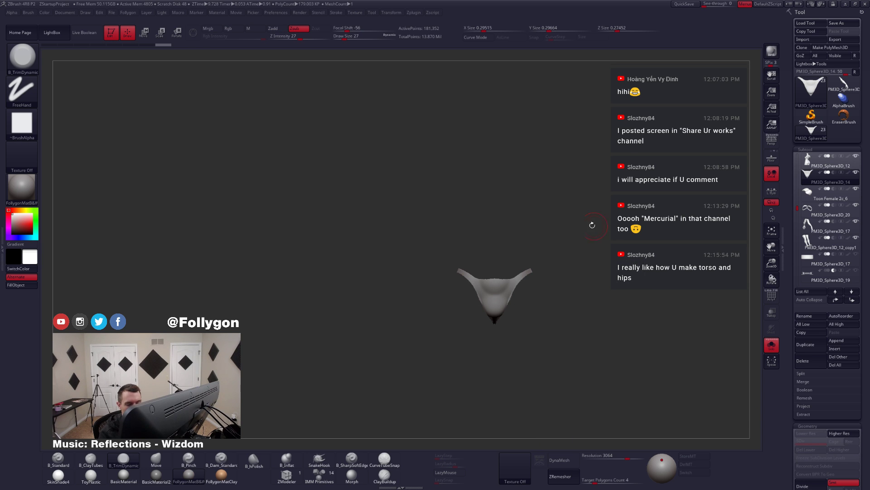
pyautogui.press('space')
pyautogui.click(593, 226)
pyautogui.hotkey('alt', 's')
pyautogui.keyDown('ctrl'); pyautogui.moveTo(533, 276); pyautogui.dragTo(533, 296, button='right'); pyautogui.keyUp('ctrl')
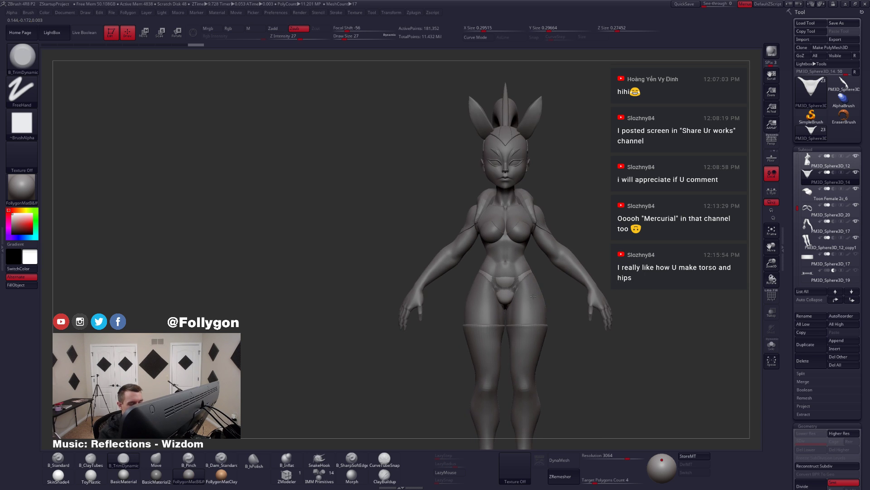
# - Convert the briefs to a DynaMesh at resolution 3064 and cut away their lower crotch portion with a lasso selection
pyautogui.click(570, 455)
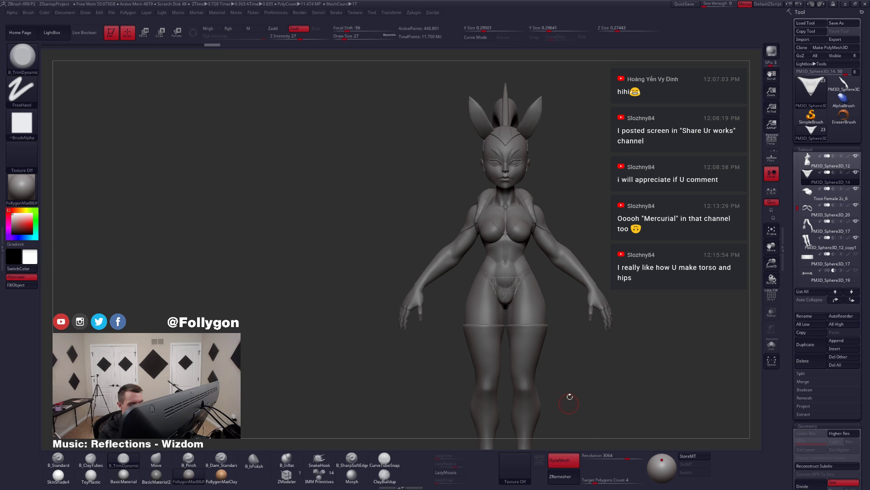
pyautogui.hotkey('alt', 's')
pyautogui.keyDown('ctrl'); pyautogui.moveTo(519, 268); pyautogui.dragTo(593, 364, button='right'); pyautogui.keyUp('ctrl')
pyautogui.hotkey('ctrl', 'shift')
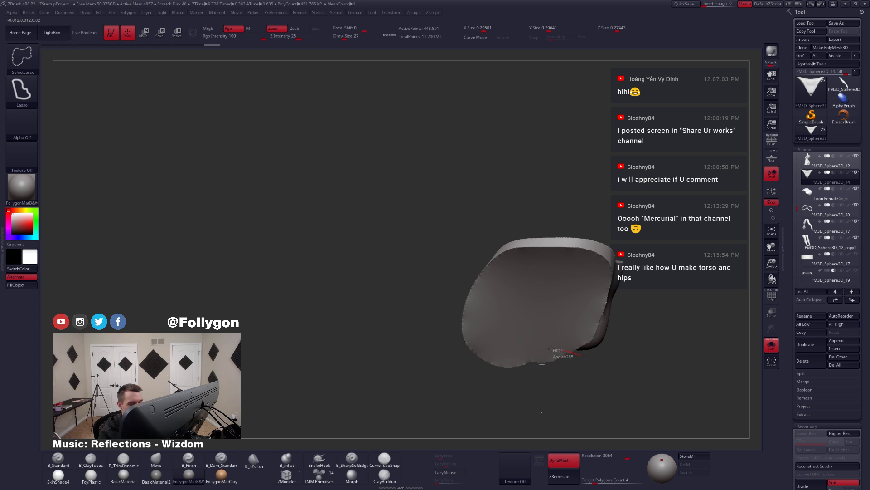
pyautogui.keyDown('ctrl'); pyautogui.keyDown('alt'); pyautogui.keyDown('shift'); pyautogui.moveTo(451, 363); pyautogui.dragTo(585, 421); pyautogui.keyUp('shift'); pyautogui.keyUp('alt'); pyautogui.keyUp('ctrl')
pyautogui.moveTo(562, 363)
pyautogui.mouseDown(button='right')
pyautogui.moveTo(538, 297)
pyautogui.moveTo(541, 277)
pyautogui.mouseUp(button='right')
pyautogui.hotkey('ctrl', '1')
pyautogui.click(553, 278)
pyautogui.keyDown('ctrl'); pyautogui.moveTo(517, 184); pyautogui.dragTo(479, 193); pyautogui.keyUp('ctrl')
pyautogui.keyDown('shift'); pyautogui.moveTo(544, 336); pyautogui.dragTo(528, 356); pyautogui.keyUp('shift')
pyautogui.moveTo(536, 319); pyautogui.dragTo(546, 364, button='right')
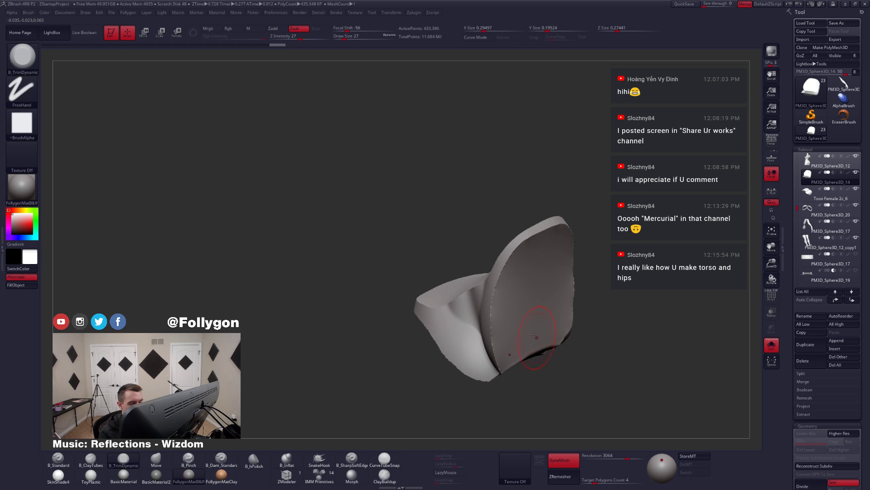
# - Build up the crotch and rear centre strip of the briefs with ClayTubes, comparing against the full body
pyautogui.hotkey('shift', 's')
pyautogui.moveTo(509, 305)
pyautogui.keyDown('shift'); pyautogui.mouseDown(button='right')
pyautogui.moveTo(473, 303)
pyautogui.moveTo(467, 319)
pyautogui.moveTo(499, 309)
pyautogui.moveTo(494, 341)
pyautogui.moveTo(497, 329)
pyautogui.mouseUp(button='right'); pyautogui.keyUp('shift')
pyautogui.hotkey('shift', 's')
pyautogui.press('2')
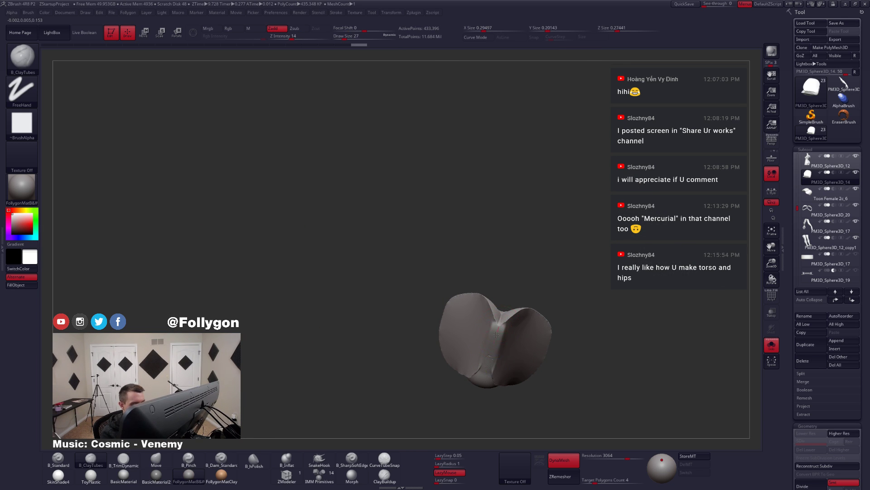
pyautogui.moveTo(508, 339)
pyautogui.keyDown('shift'); pyautogui.mouseDown(button='right')
pyautogui.moveTo(501, 344)
pyautogui.moveTo(512, 350)
pyautogui.mouseUp(button='right'); pyautogui.keyUp('shift')
pyautogui.hotkey('shift', 's')
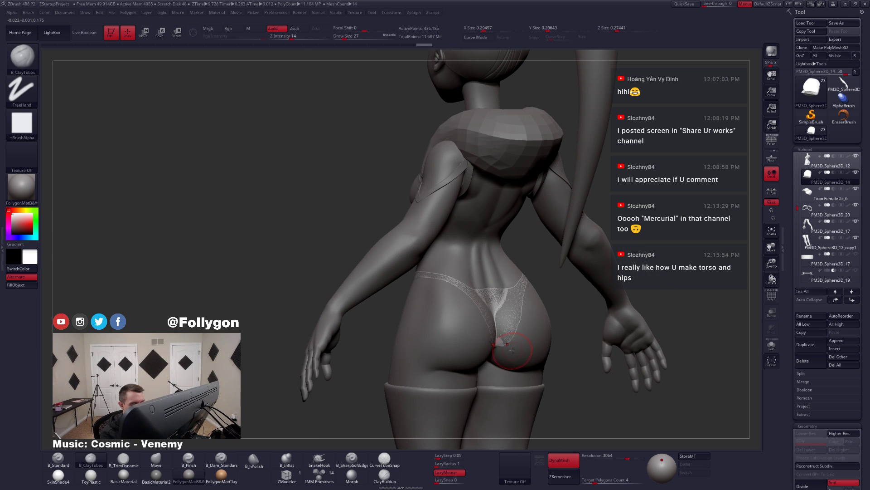
# - Trim the excess below the crotch strip by deleting a lassoed area and update the briefs' DynaMesh
pyautogui.hotkey('ctrl', 'shift')
pyautogui.keyDown('ctrl'); pyautogui.keyDown('alt'); pyautogui.keyDown('shift'); pyautogui.moveTo(524, 323); pyautogui.dragTo(511, 361); pyautogui.keyUp('shift'); pyautogui.keyUp('alt'); pyautogui.keyUp('ctrl')
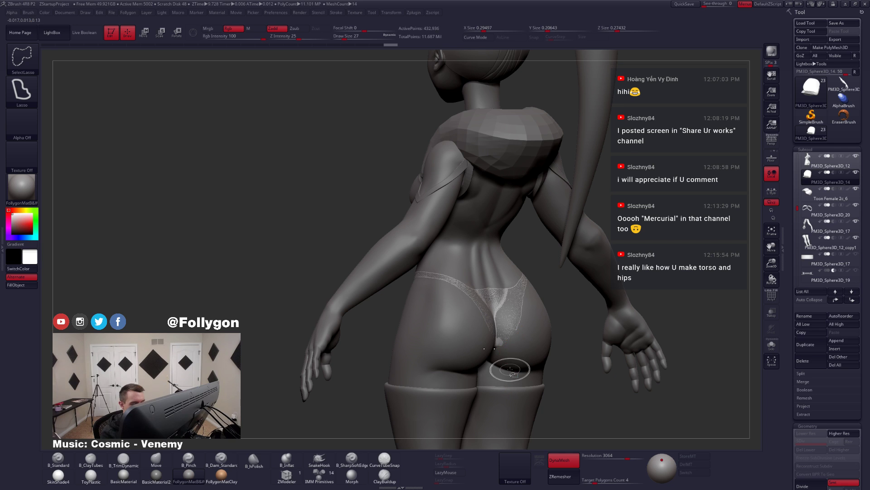
pyautogui.rightClick(564, 314)
pyautogui.click(582, 279)
pyautogui.keyDown('ctrl'); pyautogui.moveTo(670, 244); pyautogui.dragTo(676, 250); pyautogui.keyUp('ctrl')
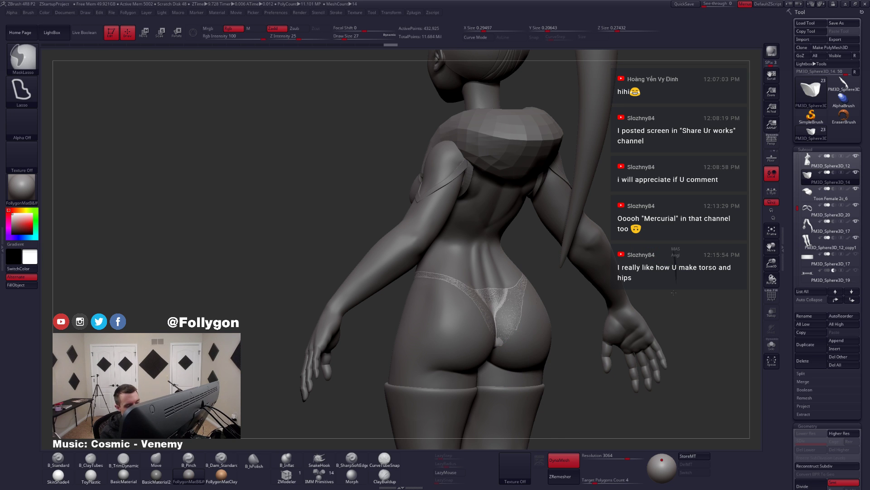
# - Inflate the briefs slightly with the Inflate deformation so they sit above the skin
pyautogui.scroll(-10, 793, 319)
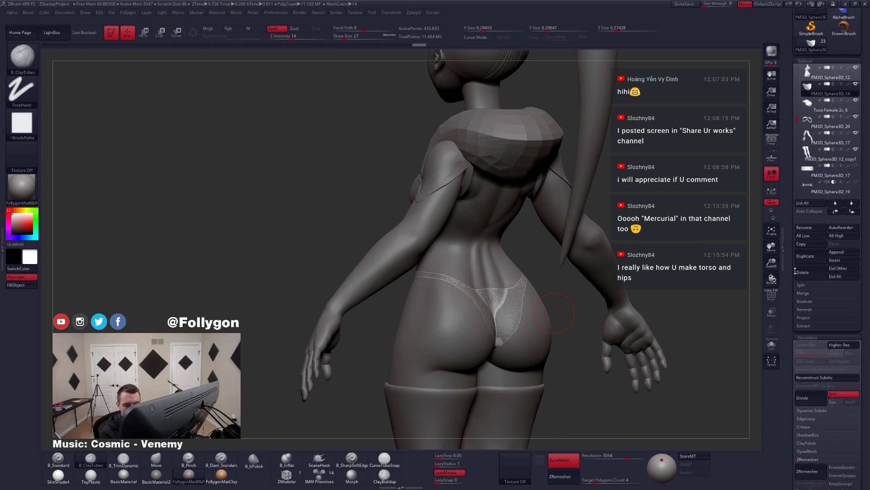
pyautogui.scroll(-5, 795, 231)
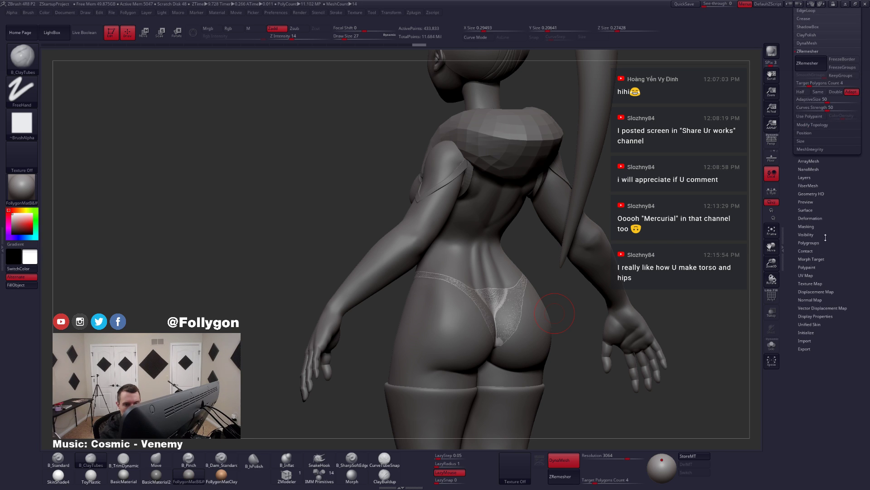
pyautogui.click(805, 219)
pyautogui.scroll(-4, 794, 294)
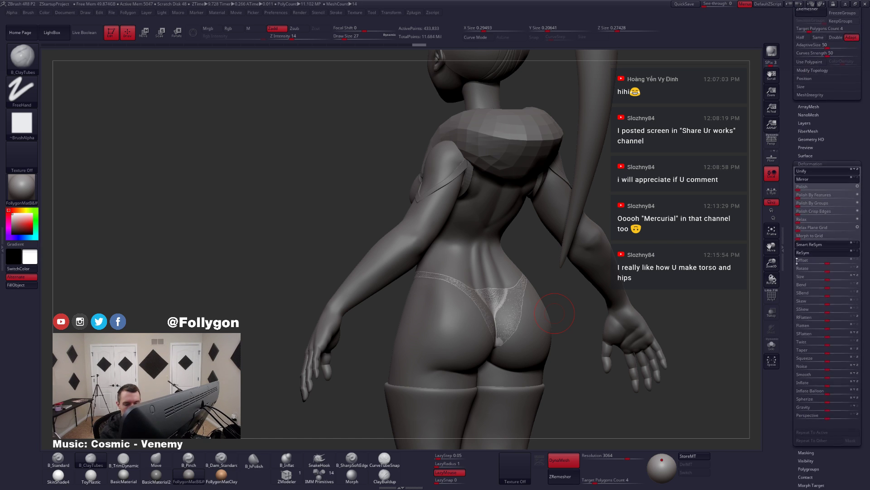
pyautogui.moveTo(829, 313); pyautogui.dragTo(807, 302)
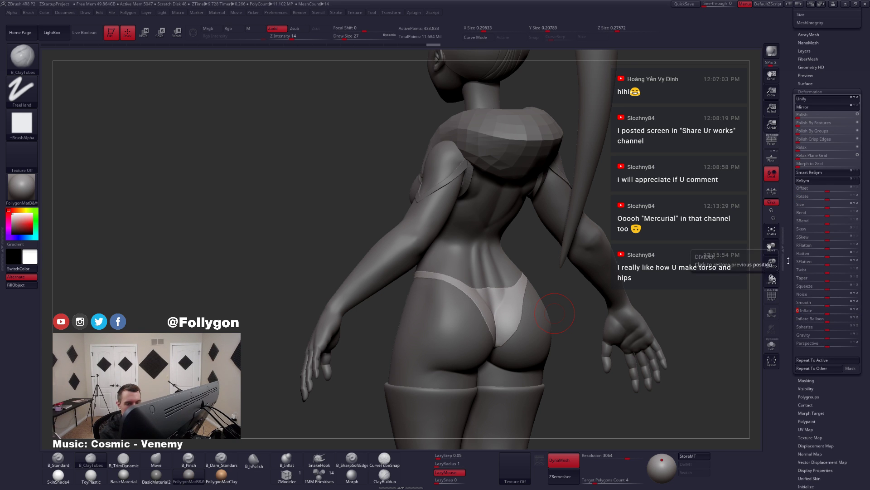
pyautogui.scroll(8, 806, 327)
pyautogui.scroll(10, 805, 350)
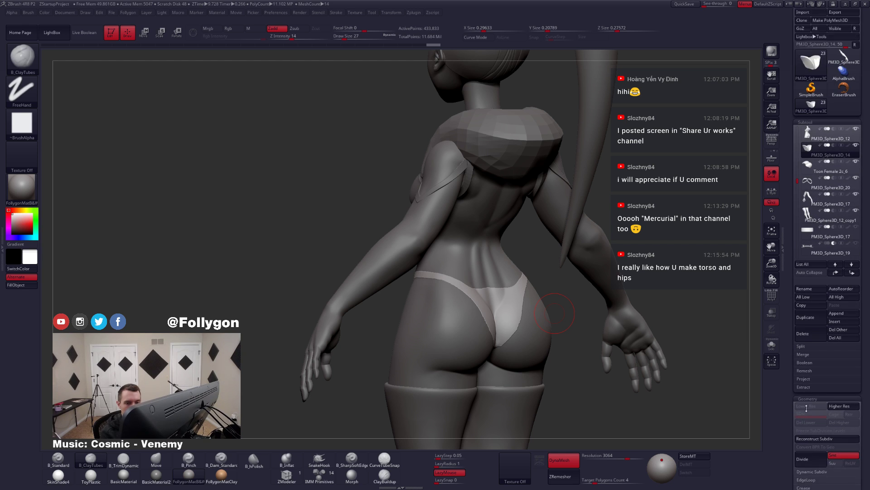
# - Isolate the inflated briefs and cut off the uneven lower edge with a lasso selection
pyautogui.moveTo(514, 344)
pyautogui.mouseDown(button='right')
pyautogui.moveTo(555, 351)
pyautogui.moveTo(540, 340)
pyautogui.moveTo(546, 320)
pyautogui.mouseUp(button='right')
pyautogui.hotkey('shift', 'f')
pyautogui.hotkey('shift', 'f')
pyautogui.hotkey('shift', 's')
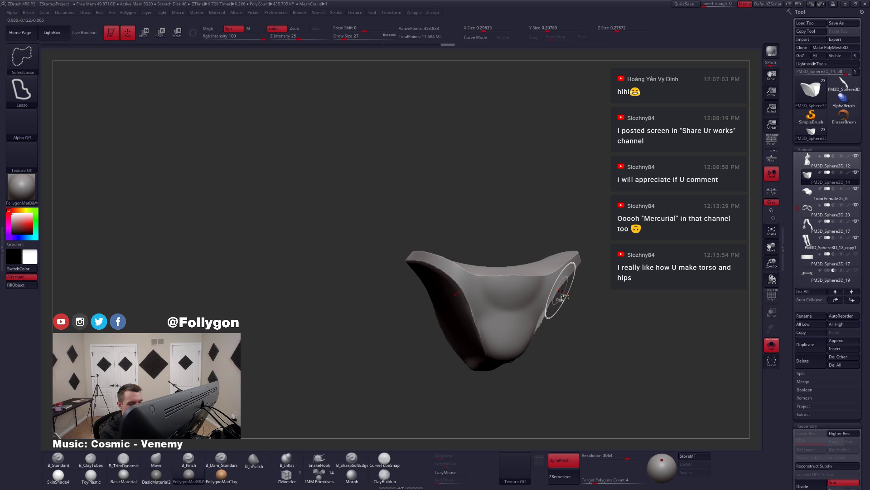
pyautogui.keyDown('ctrl'); pyautogui.keyDown('alt'); pyautogui.keyDown('shift'); pyautogui.moveTo(534, 338); pyautogui.dragTo(547, 416); pyautogui.keyUp('shift'); pyautogui.keyUp('alt'); pyautogui.keyUp('ctrl')
pyautogui.moveTo(572, 346); pyautogui.dragTo(564, 306, button='right')
pyautogui.hotkey('ctrl', 'shift', 'f')
pyautogui.click(585, 277)
# - Smooth the underside of the briefs and fill out the crotch strip with ClayTubes
pyautogui.moveTo(527, 376)
pyautogui.mouseDown(button='right')
pyautogui.moveTo(533, 275)
pyautogui.moveTo(522, 313)
pyautogui.mouseUp(button='right')
pyautogui.keyDown('shift'); pyautogui.moveTo(518, 349); pyautogui.dragTo(517, 369); pyautogui.keyUp('shift')
pyautogui.moveTo(507, 358); pyautogui.dragTo(539, 347, button='right')
pyautogui.press('2')
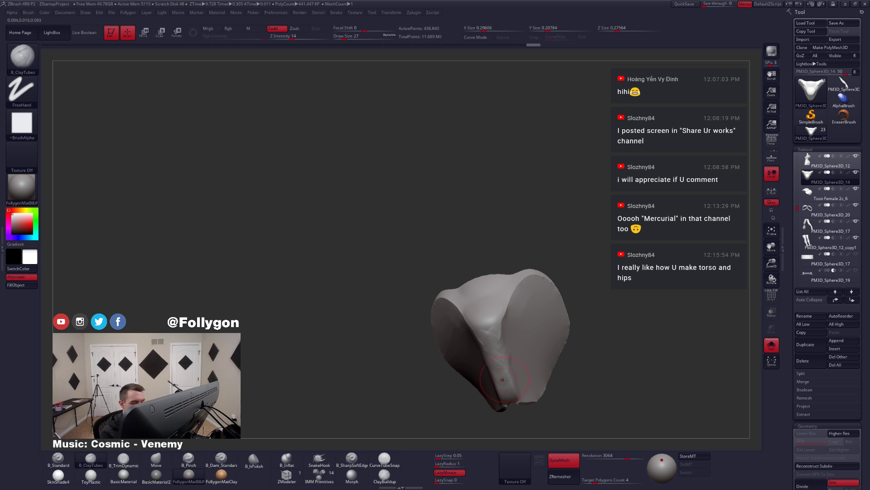
pyautogui.press('ctrl')
# - Check the briefs on the full character with the Move brush active and ZRemesh them at Target Polygons Count 1
pyautogui.moveTo(559, 290)
pyautogui.mouseDown(button='right')
pyautogui.moveTo(507, 359)
pyautogui.moveTo(519, 359)
pyautogui.moveTo(500, 335)
pyautogui.moveTo(508, 366)
pyautogui.moveTo(499, 335)
pyautogui.moveTo(568, 348)
pyautogui.moveTo(576, 323)
pyautogui.mouseUp(button='right')
pyautogui.hotkey('alt', 's')
pyautogui.hotkey('shift', 'f')
pyautogui.hotkey('alt', 's')
pyautogui.press('b')
pyautogui.press('m')
pyautogui.press('v')
pyautogui.hotkey('shift', 'f')
pyautogui.hotkey('alt', 's')
pyautogui.moveTo(600, 351); pyautogui.dragTo(551, 350, button='right')
pyautogui.moveTo(593, 481); pyautogui.dragTo(585, 482)
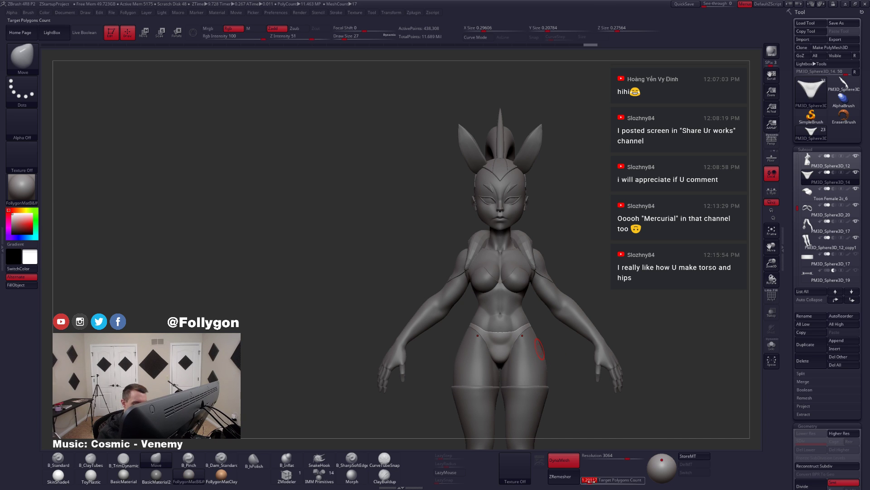
pyautogui.click(560, 476)
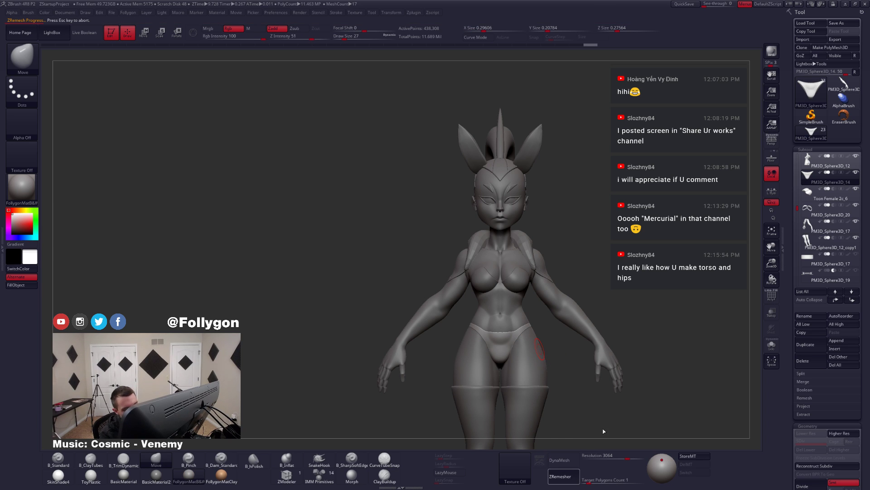
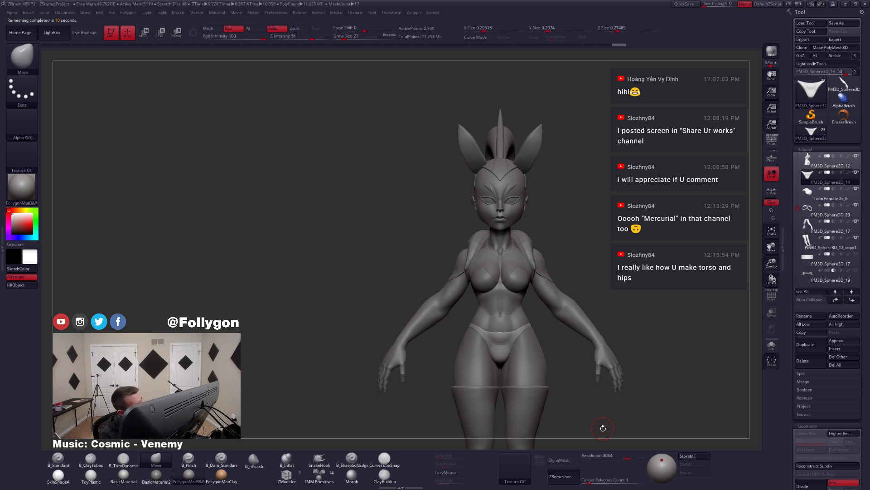
# - Delete surplus edge loops along the briefs' leg edge using the ZModeler edge action Delete with EdgeLoop Complete
pyautogui.hotkey('shift', 'f')
pyautogui.hotkey('shift', 'f')
pyautogui.keyDown('alt'); pyautogui.moveTo(602, 427); pyautogui.dragTo(598, 447); pyautogui.keyUp('alt')
pyautogui.moveTo(516, 353)
pyautogui.mouseDown(button='right')
pyautogui.moveTo(605, 352)
pyautogui.moveTo(519, 353)
pyautogui.moveTo(510, 352)
pyautogui.moveTo(574, 352)
pyautogui.moveTo(508, 345)
pyautogui.moveTo(476, 354)
pyautogui.moveTo(502, 356)
pyautogui.moveTo(484, 362)
pyautogui.mouseUp(button='right')
pyautogui.hotkey('alt', 's')
pyautogui.hotkey('shift', 'f')
pyautogui.click(319, 474)
pyautogui.click(286, 474)
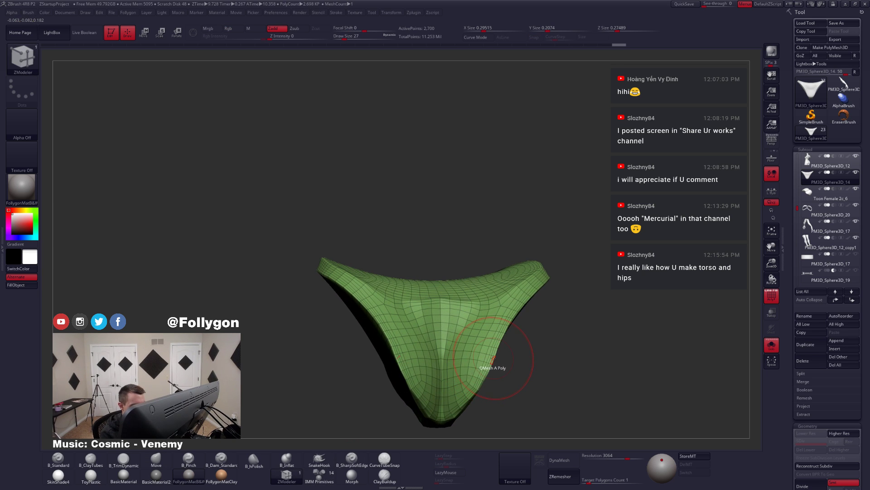
pyautogui.press('space')
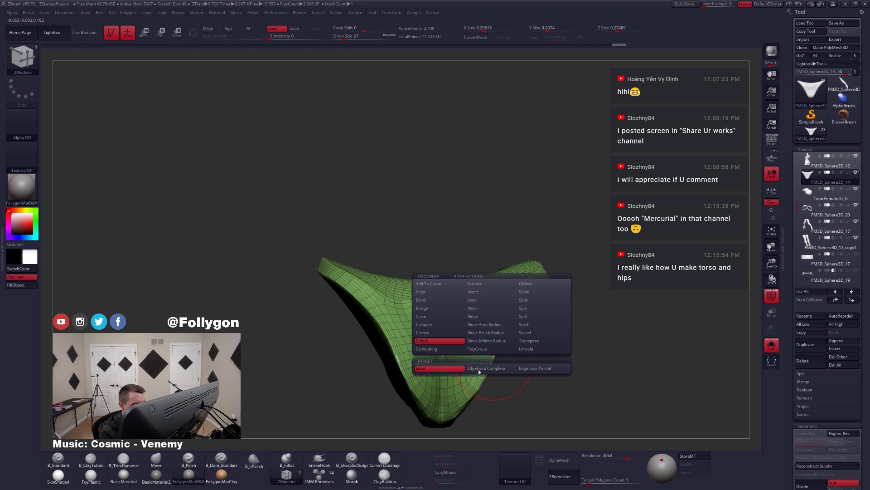
pyautogui.click(479, 369)
pyautogui.keyDown('ctrl'); pyautogui.moveTo(492, 358); pyautogui.dragTo(488, 377, button='right'); pyautogui.keyUp('ctrl')
pyautogui.click(490, 370)
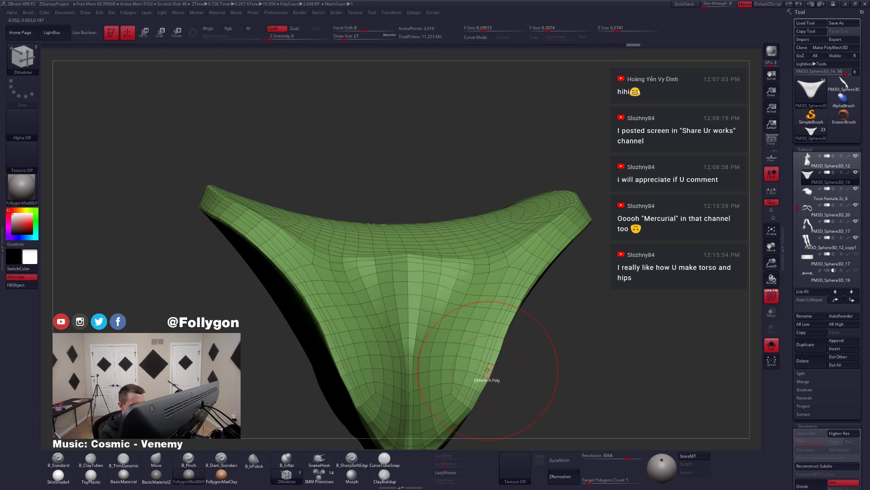
pyautogui.click(486, 367)
# - Remove further surplus edge loops around the leg openings and rim of the briefs, undoing the unwanted deletions
pyautogui.keyDown('ctrl'); pyautogui.moveTo(481, 365); pyautogui.dragTo(559, 310, button='right'); pyautogui.keyUp('ctrl')
pyautogui.click(497, 356)
pyautogui.click(559, 310)
pyautogui.hotkey('ctrl', 'z')
pyautogui.click(554, 315)
pyautogui.hotkey('ctrl', 'z')
pyautogui.moveTo(558, 335); pyautogui.dragTo(507, 322, button='right')
pyautogui.keyDown('alt'); pyautogui.moveTo(595, 326); pyautogui.dragTo(510, 315, button='right'); pyautogui.keyUp('alt')
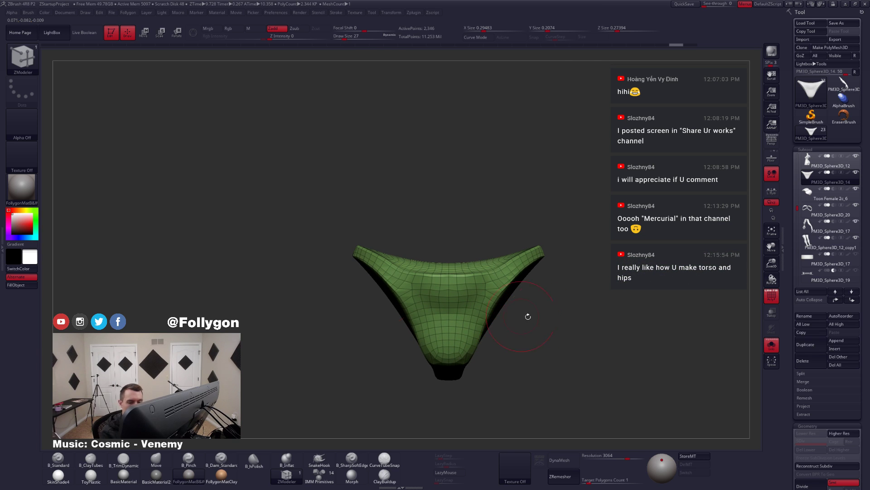
pyautogui.keyDown('alt'); pyautogui.moveTo(604, 321); pyautogui.dragTo(610, 347, button='right'); pyautogui.keyUp('alt')
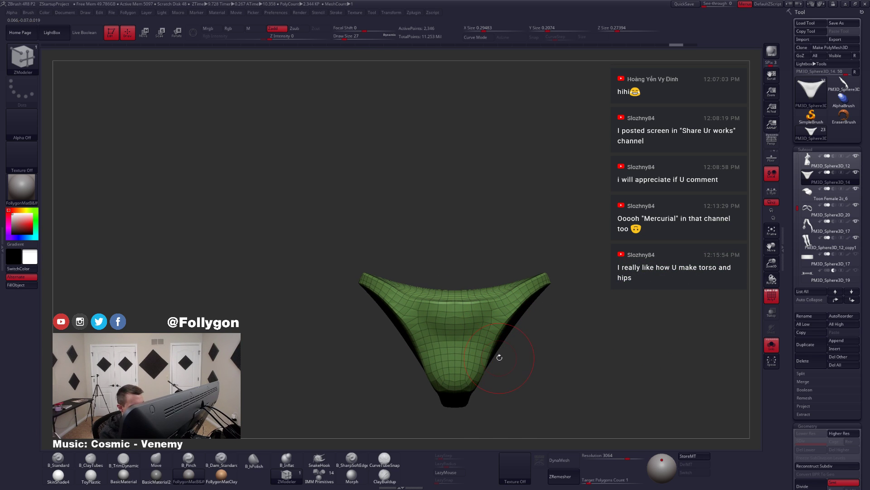
pyautogui.moveTo(497, 346); pyautogui.dragTo(503, 357, button='right')
pyautogui.click(511, 330)
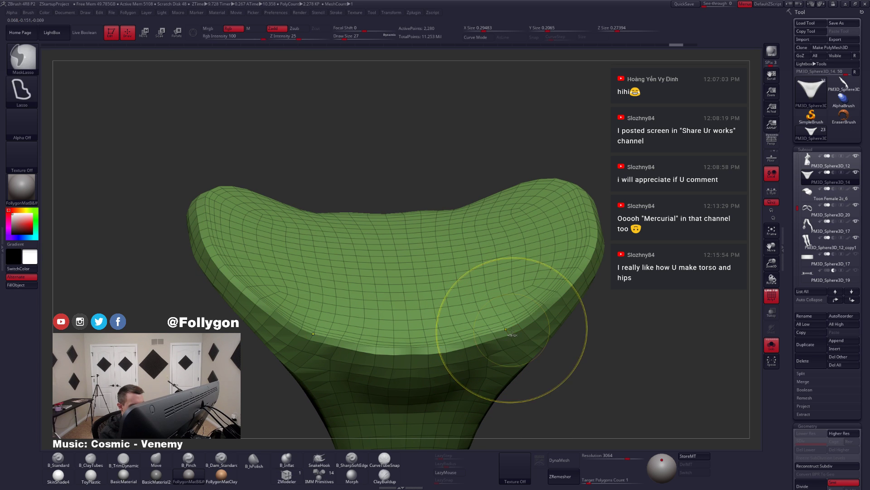
# - Crease the briefs' rim with the ZModeler Crease action on EdgeLoop Complete and turn on Dynamic Subdivision
pyautogui.press('space')
pyautogui.click(477, 333)
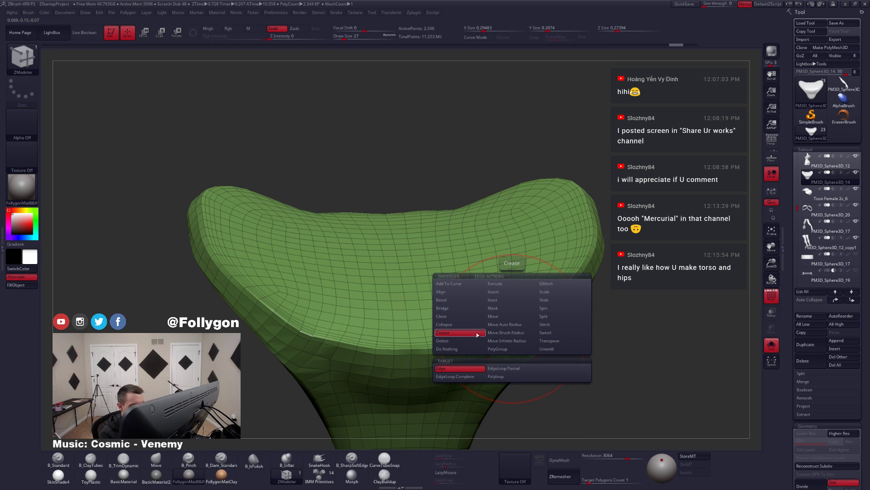
pyautogui.click(480, 375)
pyautogui.moveTo(505, 347)
pyautogui.keyDown('ctrl'); pyautogui.mouseDown(button='right')
pyautogui.moveTo(486, 363)
pyautogui.moveTo(510, 358)
pyautogui.moveTo(515, 337)
pyautogui.moveTo(512, 350)
pyautogui.mouseUp(button='right'); pyautogui.keyUp('ctrl')
pyautogui.hotkey('shift', 'f')
pyautogui.hotkey('shift', 'f')
pyautogui.hotkey('shift', 'f')
pyautogui.hotkey('shift', 's')
pyautogui.press('d')
# - Adjust the rear waistband of the briefs with the Move brush at Draw Size 65
pyautogui.press('b')
pyautogui.press('m')
pyautogui.press('v')
pyautogui.press('space')
pyautogui.moveTo(504, 330); pyautogui.dragTo(511, 330)
pyautogui.moveTo(514, 327); pyautogui.dragTo(485, 324, button='right')
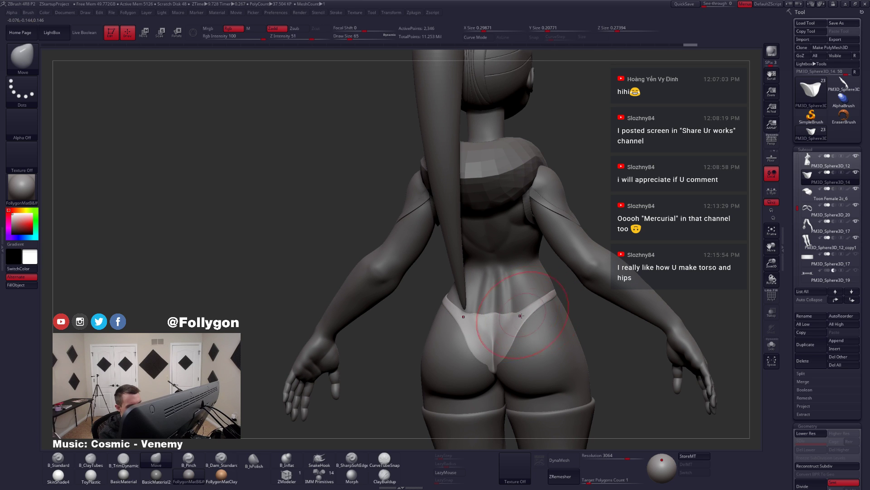
pyautogui.moveTo(507, 319); pyautogui.dragTo(502, 316)
pyautogui.press('space')
pyautogui.moveTo(508, 347); pyautogui.dragTo(503, 346)
pyautogui.keyDown('shift'); pyautogui.moveTo(478, 323); pyautogui.dragTo(494, 320, button='right'); pyautogui.keyUp('shift')
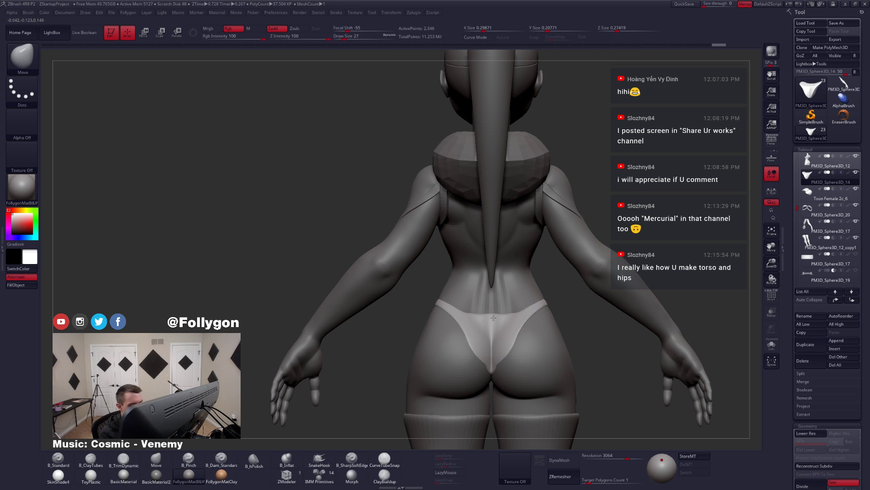
# - Select the torso, isolate it at subdivision level 3 and smooth its lower back
pyautogui.keyDown('alt'); pyautogui.click(503, 303); pyautogui.keyUp('alt')
pyautogui.press('space')
pyautogui.moveTo(508, 335); pyautogui.dragTo(511, 335)
pyautogui.moveTo(469, 308)
pyautogui.mouseDown(button='right')
pyautogui.moveTo(495, 306)
pyautogui.moveTo(490, 323)
pyautogui.moveTo(494, 292)
pyautogui.moveTo(495, 349)
pyautogui.moveTo(512, 310)
pyautogui.mouseUp(button='right')
pyautogui.hotkey('shift', 'd')
pyautogui.hotkey('shift', 'd')
pyautogui.press('d')
pyautogui.press('shift')
pyautogui.hotkey('alt', 's')
pyautogui.hotkey('shift', 'd')
pyautogui.moveTo(499, 320); pyautogui.dragTo(506, 313)
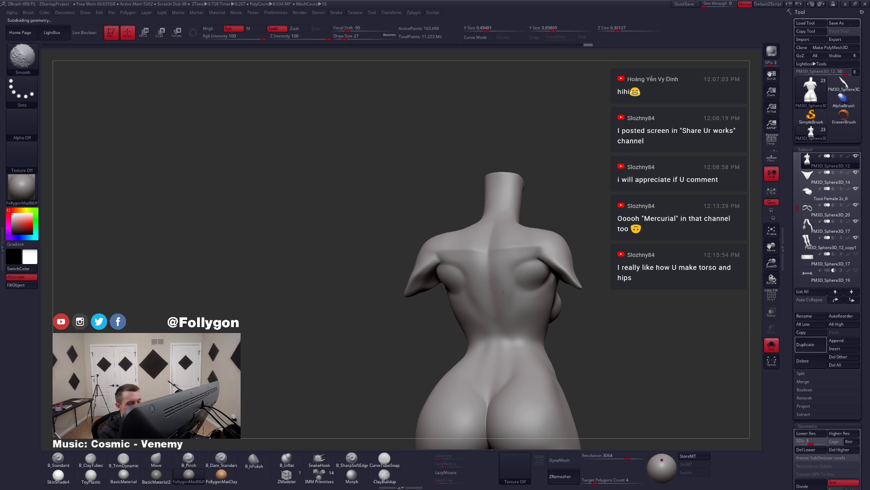
# - Flatten the bulges below the shoulder blades with TrimDynamic and smooth them at subdivision level 2
pyautogui.keyDown('shift'); pyautogui.moveTo(540, 287); pyautogui.dragTo(531, 294); pyautogui.keyUp('shift')
pyautogui.moveTo(536, 295); pyautogui.dragTo(528, 289, button='right')
pyautogui.press('3')
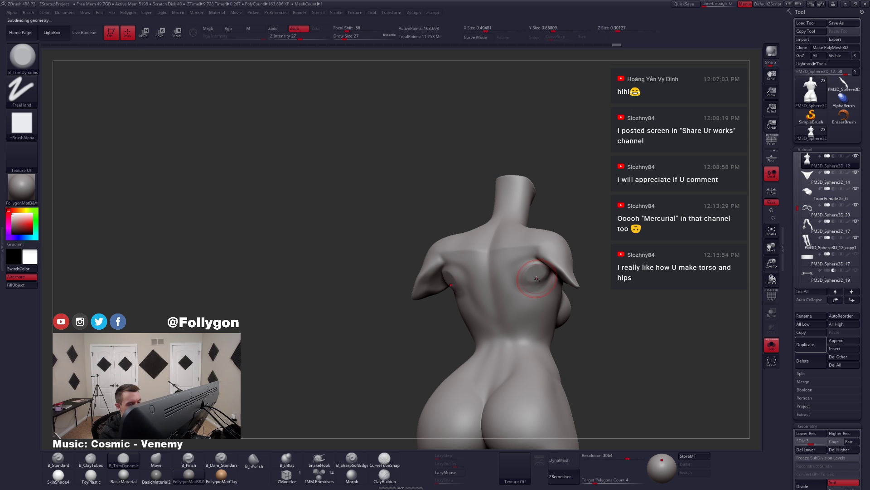
pyautogui.hotkey('shift', 'd')
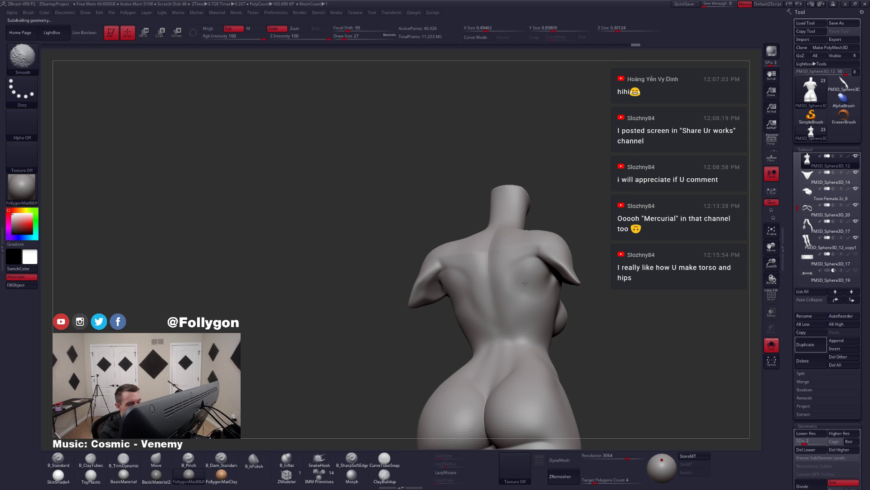
pyautogui.keyDown('shift'); pyautogui.moveTo(542, 290); pyautogui.dragTo(535, 299); pyautogui.keyUp('shift')
# - Build up muscle forms along the flanks of the back with the ClayTubes brush
pyautogui.moveTo(512, 299)
pyautogui.mouseDown(button='right')
pyautogui.moveTo(538, 313)
pyautogui.moveTo(530, 284)
pyautogui.mouseUp(button='right')
pyautogui.press('b')
pyautogui.press('c')
pyautogui.press('t')
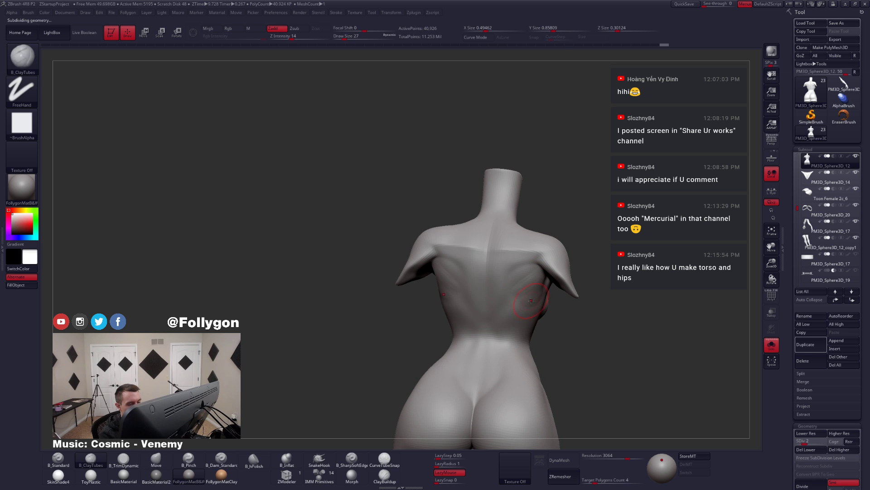
pyautogui.press('shift')
pyautogui.moveTo(523, 295)
pyautogui.keyDown('shift'); pyautogui.mouseDown(button='right')
pyautogui.moveTo(527, 315)
pyautogui.moveTo(508, 305)
pyautogui.mouseUp(button='right'); pyautogui.keyUp('shift')
# - Raise the torso to subdivision level 3, then flatten and smooth the back with TrimDynamic, using Draw Sizes 33 and 37
pyautogui.hotkey('alt', 's')
pyautogui.hotkey('alt', 's')
pyautogui.press('d')
pyautogui.press('shift')
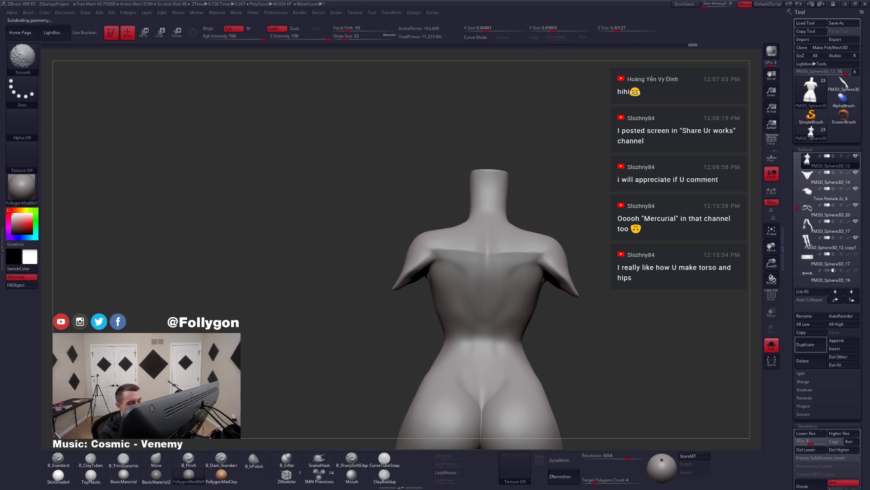
pyautogui.keyDown('shift'); pyautogui.moveTo(499, 322); pyautogui.dragTo(508, 299); pyautogui.keyUp('shift')
pyautogui.moveTo(508, 299)
pyautogui.mouseDown(button='right')
pyautogui.moveTo(526, 288)
pyautogui.moveTo(514, 313)
pyautogui.mouseUp(button='right')
pyautogui.press('space')
pyautogui.moveTo(512, 320); pyautogui.dragTo(516, 320)
pyautogui.press('3')
pyautogui.moveTo(516, 313)
pyautogui.mouseDown(button='right')
pyautogui.moveTo(509, 295)
pyautogui.moveTo(535, 293)
pyautogui.moveTo(523, 292)
pyautogui.moveTo(531, 311)
pyautogui.mouseUp(button='right')
pyautogui.press('4')
pyautogui.press('3')
pyautogui.keyDown('shift'); pyautogui.moveTo(531, 311); pyautogui.dragTo(504, 320); pyautogui.keyUp('shift')
# - Return the torso to subdivision level 5 and show the full figure from behind
pyautogui.hotkey('shift', 's')
pyautogui.moveTo(513, 322)
pyautogui.mouseDown(button='right')
pyautogui.moveTo(525, 332)
pyautogui.moveTo(589, 334)
pyautogui.mouseUp(button='right')
pyautogui.hotkey('alt', 's')
pyautogui.hotkey('alt', 's')
pyautogui.moveTo(512, 346)
pyautogui.mouseDown(button='right')
pyautogui.moveTo(533, 340)
pyautogui.moveTo(520, 338)
pyautogui.moveTo(535, 314)
pyautogui.moveTo(521, 296)
pyautogui.mouseUp(button='right')
pyautogui.press('d')
pyautogui.press('d')
pyautogui.hotkey('alt', 's')
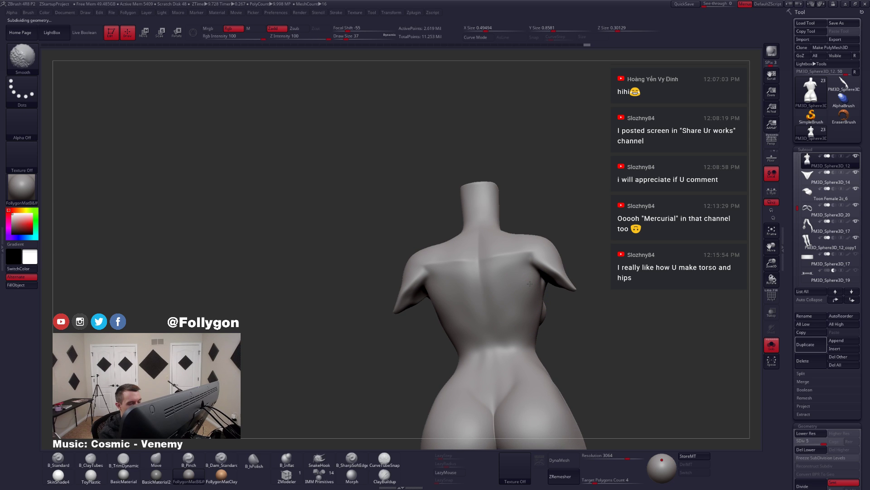
pyautogui.keyDown('shift'); pyautogui.moveTo(508, 373); pyautogui.dragTo(545, 321, button='right'); pyautogui.keyUp('shift')
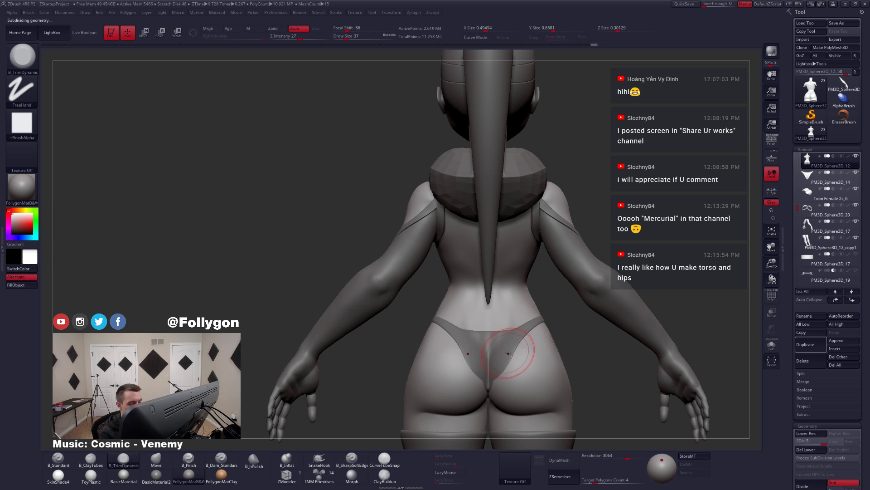
# - Select the briefs and reshape the lower part of their rear panel with the Move brush
pyautogui.keyDown('alt'); pyautogui.moveTo(509, 358); pyautogui.dragTo(507, 320, button='right'); pyautogui.keyUp('alt')
pyautogui.keyDown('alt'); pyautogui.click(506, 320); pyautogui.keyUp('alt')
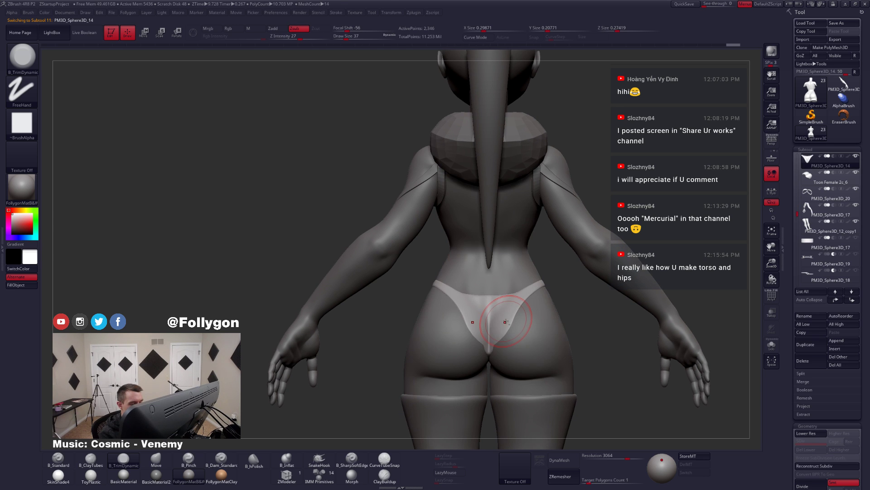
pyautogui.press('b')
pyautogui.press('m')
pyautogui.press('v')
pyautogui.moveTo(459, 349); pyautogui.dragTo(496, 356, button='right')
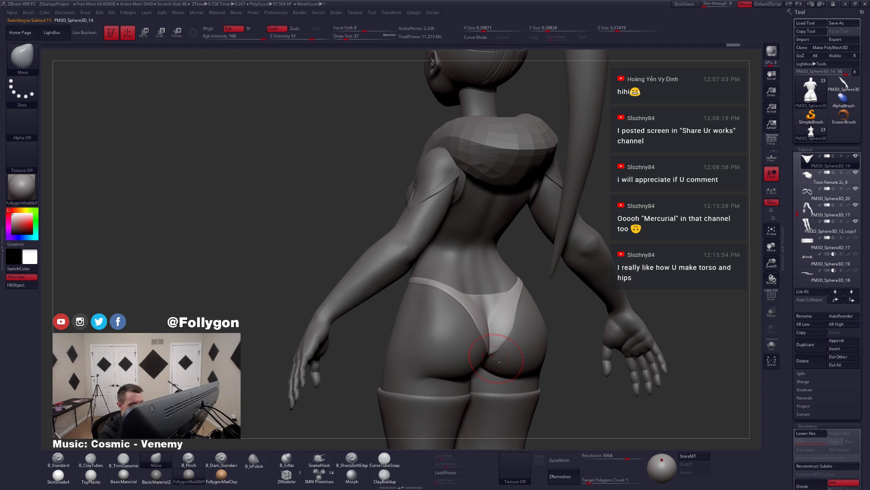
pyautogui.moveTo(508, 349); pyautogui.dragTo(510, 349)
pyautogui.moveTo(508, 360); pyautogui.dragTo(492, 331, button='right')
pyautogui.moveTo(479, 417); pyautogui.dragTo(463, 385, button='right')
# - Isolate the briefs, pull the crotch area downward with the Move brush, and restore the full figure
pyautogui.press('space')
pyautogui.moveTo(493, 340); pyautogui.dragTo(497, 340)
pyautogui.moveTo(497, 340)
pyautogui.mouseDown(button='right')
pyautogui.moveTo(480, 388)
pyautogui.moveTo(476, 343)
pyautogui.mouseUp(button='right')
pyautogui.hotkey('alt', 's')
pyautogui.moveTo(458, 358); pyautogui.dragTo(459, 368)
pyautogui.hotkey('alt', 's')
# - Raise the briefs' subdivision level and adjust their front panel with the Move brush at Draw Size 44
pyautogui.moveTo(475, 336); pyautogui.dragTo(526, 336, button='right')
pyautogui.keyDown('alt'); pyautogui.moveTo(450, 340); pyautogui.dragTo(514, 342, button='right'); pyautogui.keyUp('alt')
pyautogui.press('space')
pyautogui.moveTo(514, 341); pyautogui.dragTo(499, 341)
pyautogui.press('d')
pyautogui.press('d')
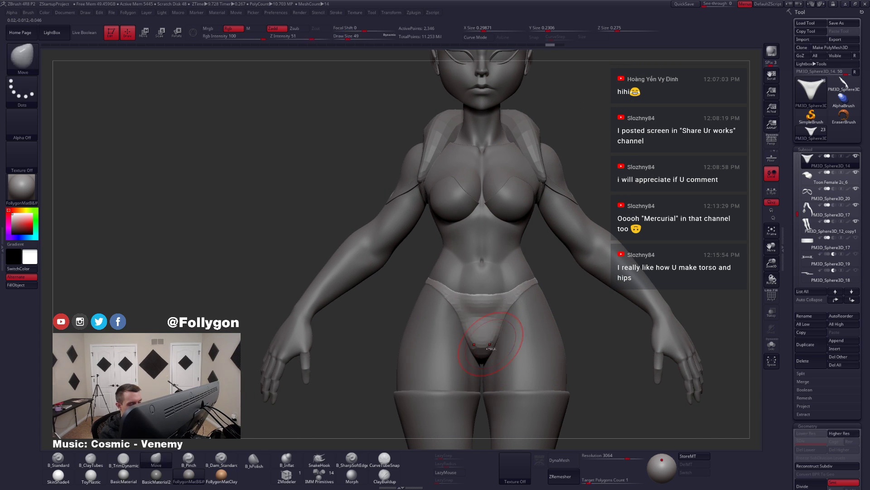
pyautogui.press('shift')
pyautogui.moveTo(489, 339)
pyautogui.mouseDown(button='right')
pyautogui.moveTo(521, 334)
pyautogui.moveTo(508, 333)
pyautogui.moveTo(498, 304)
pyautogui.moveTo(500, 318)
pyautogui.moveTo(488, 325)
pyautogui.mouseUp(button='right')
pyautogui.press('space')
pyautogui.moveTo(498, 324); pyautogui.dragTo(495, 324)
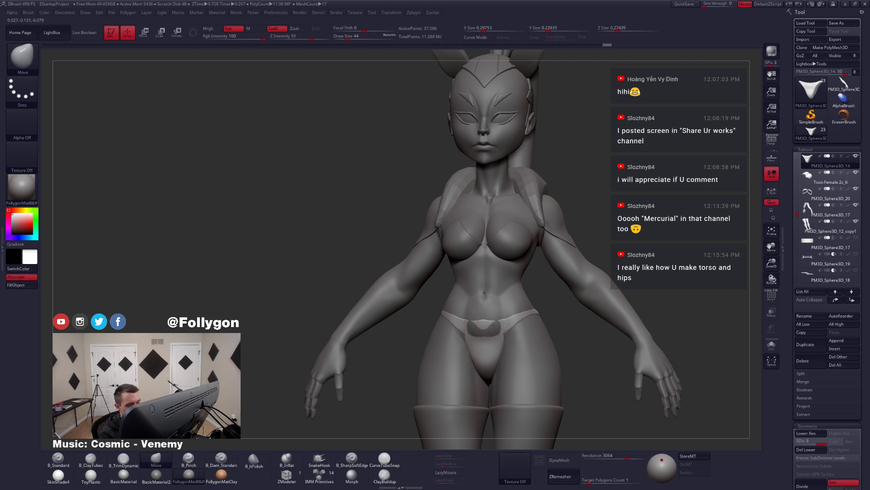
# - Pull the front waistband of the briefs clear of the belly, using the Move brush at Draw Sizes 33 and 29
pyautogui.press('space')
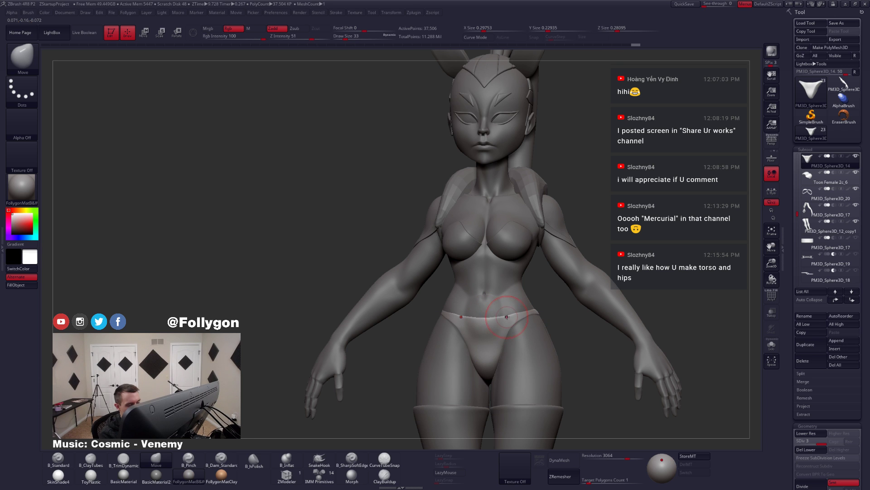
pyautogui.moveTo(502, 334); pyautogui.dragTo(506, 334, button='right')
pyautogui.moveTo(508, 331)
pyautogui.mouseDown(button='right')
pyautogui.moveTo(566, 330)
pyautogui.moveTo(562, 295)
pyautogui.mouseUp(button='right')
pyautogui.moveTo(408, 326)
pyautogui.mouseDown(button='right')
pyautogui.moveTo(522, 331)
pyautogui.moveTo(461, 351)
pyautogui.moveTo(470, 326)
pyautogui.moveTo(457, 327)
pyautogui.mouseUp(button='right')
pyautogui.press('space')
pyautogui.moveTo(492, 342); pyautogui.dragTo(489, 342)
pyautogui.moveTo(462, 356)
pyautogui.mouseDown(button='right')
pyautogui.moveTo(482, 359)
pyautogui.moveTo(480, 346)
pyautogui.moveTo(460, 354)
pyautogui.moveTo(482, 349)
pyautogui.mouseUp(button='right')
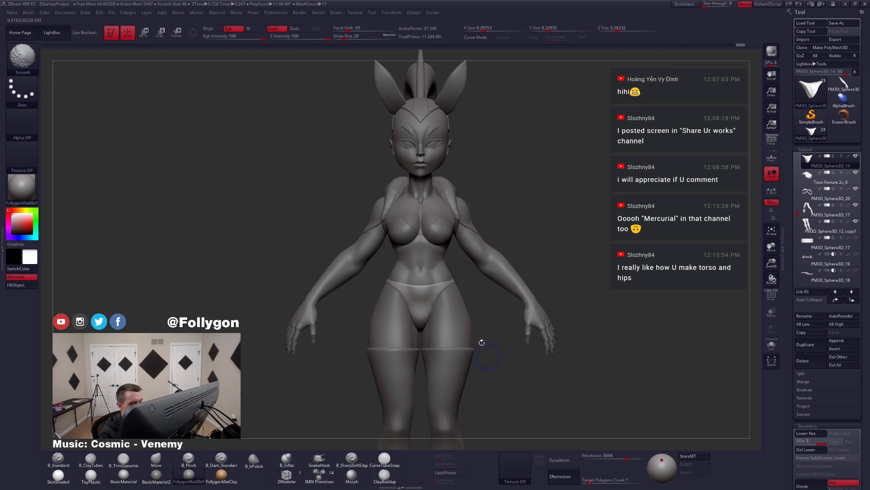
# - Isolate the briefs, bring them to subdivision level 3 and compare them with the full figure
pyautogui.keyDown('alt'); pyautogui.moveTo(528, 314); pyautogui.dragTo(532, 311, button='right'); pyautogui.keyUp('alt')
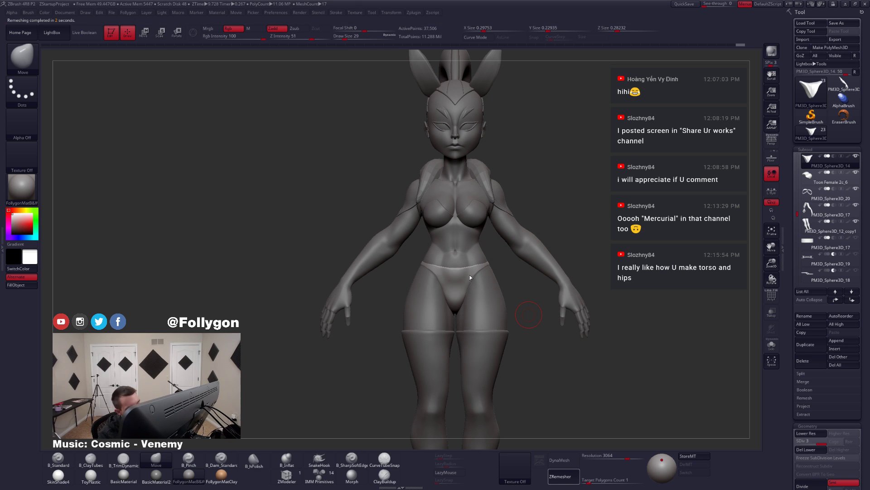
pyautogui.hotkey('alt', 's')
pyautogui.keyDown('alt'); pyautogui.moveTo(499, 283); pyautogui.dragTo(519, 298, button='right'); pyautogui.keyUp('alt')
pyautogui.hotkey('ctrl', 'd')
pyautogui.hotkey('ctrl', 'd')
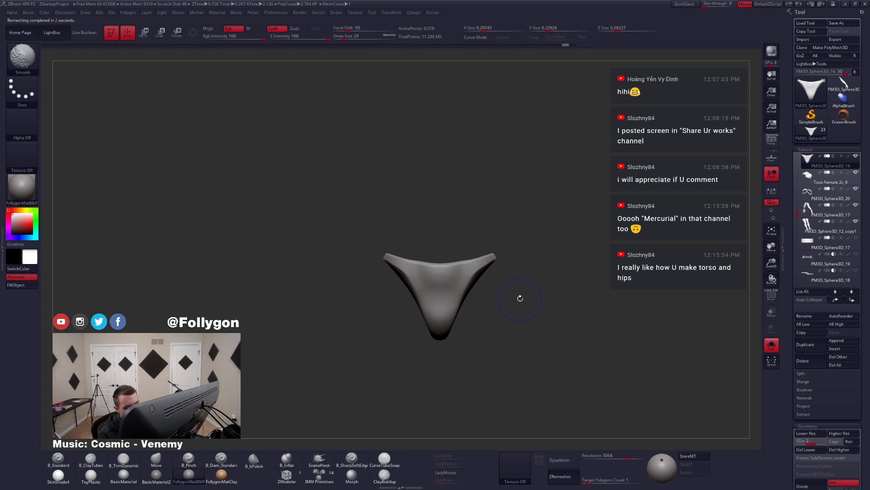
pyautogui.press('b')
pyautogui.press('m')
pyautogui.press('v')
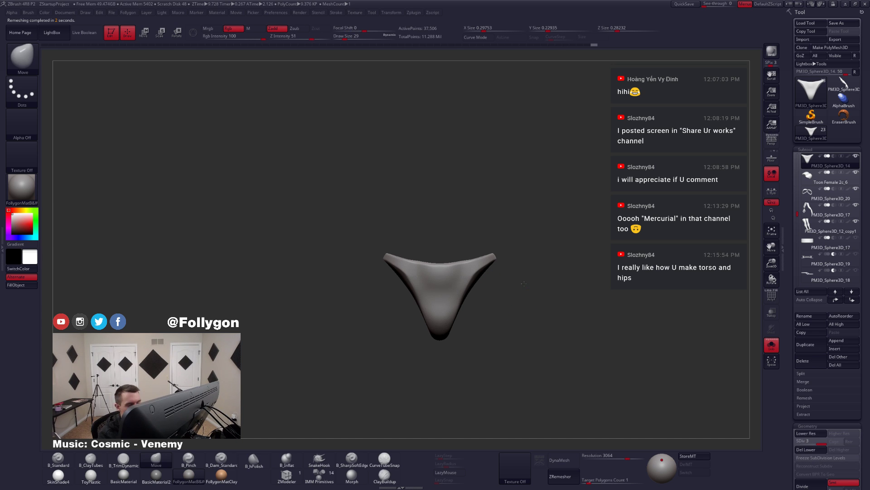
pyautogui.moveTo(523, 283); pyautogui.dragTo(519, 277)
pyautogui.hotkey('shift', 'alt', 's')
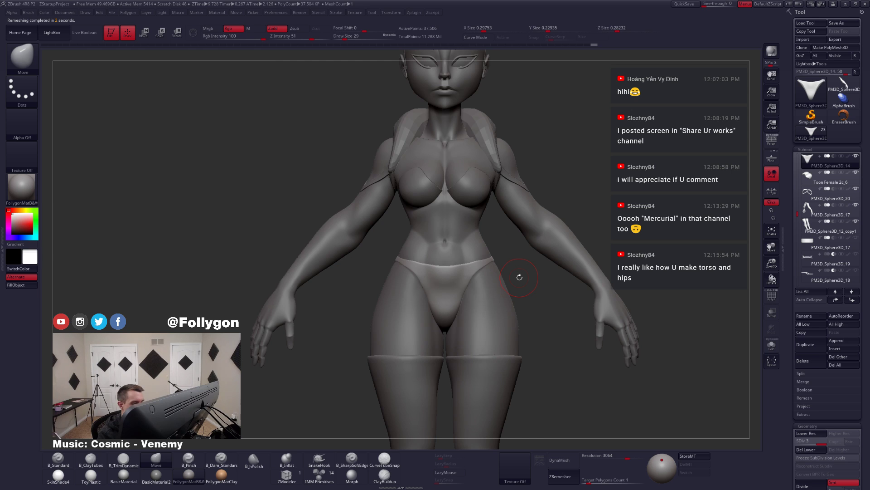
# - Isolate the briefs and tighten the rim of the waistband with the Pinch brush at Draw Size 11
pyautogui.hotkey('shift', 'alt', 's')
pyautogui.press('b')
pyautogui.press('p')
pyautogui.press('i')
pyautogui.moveTo(455, 275)
pyautogui.keyDown('alt'); pyautogui.mouseDown(button='right')
pyautogui.moveTo(469, 367)
pyautogui.moveTo(446, 385)
pyautogui.moveTo(475, 358)
pyautogui.mouseUp(button='right'); pyautogui.keyUp('alt')
pyautogui.press('space')
pyautogui.moveTo(476, 358); pyautogui.dragTo(472, 358)
pyautogui.moveTo(476, 358); pyautogui.dragTo(446, 359, button='right')
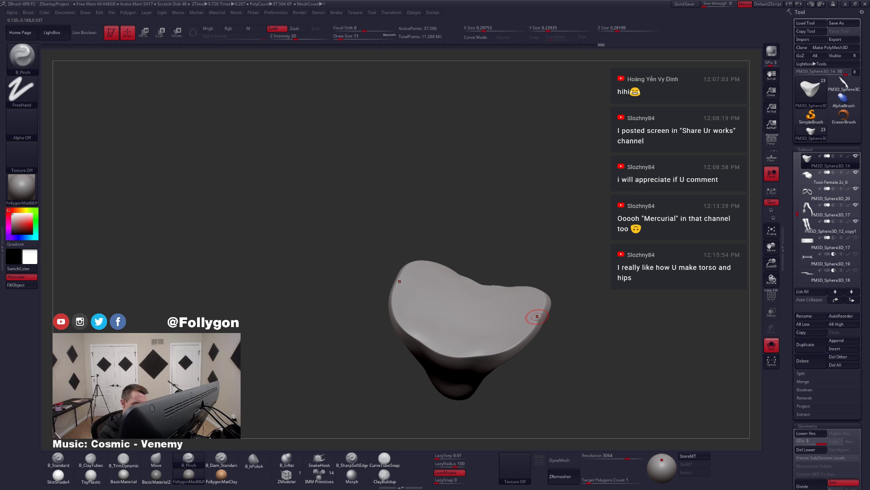
# - Show the full figure and pull the side of the briefs' rear panel inward with the Move brush at Draw Size 56
pyautogui.hotkey('shift', 'alt', 's')
pyautogui.press('b')
pyautogui.press('m')
pyautogui.press('v')
pyautogui.press('space')
pyautogui.moveTo(522, 348); pyautogui.dragTo(524, 348)
pyautogui.keyDown('ctrl'); pyautogui.moveTo(544, 345); pyautogui.dragTo(536, 307, button='right'); pyautogui.keyUp('ctrl')
pyautogui.press('shift')
pyautogui.moveTo(496, 368)
pyautogui.mouseDown(button='right')
pyautogui.moveTo(487, 313)
pyautogui.moveTo(456, 316)
pyautogui.moveTo(508, 316)
pyautogui.mouseUp(button='right')
pyautogui.press('space')
pyautogui.moveTo(449, 322); pyautogui.dragTo(459, 322)
pyautogui.moveTo(458, 320); pyautogui.dragTo(473, 309, button='right')
pyautogui.moveTo(474, 308); pyautogui.dragTo(458, 313)
pyautogui.keyDown('shift'); pyautogui.moveTo(458, 313); pyautogui.dragTo(481, 317, button='right'); pyautogui.keyUp('shift')
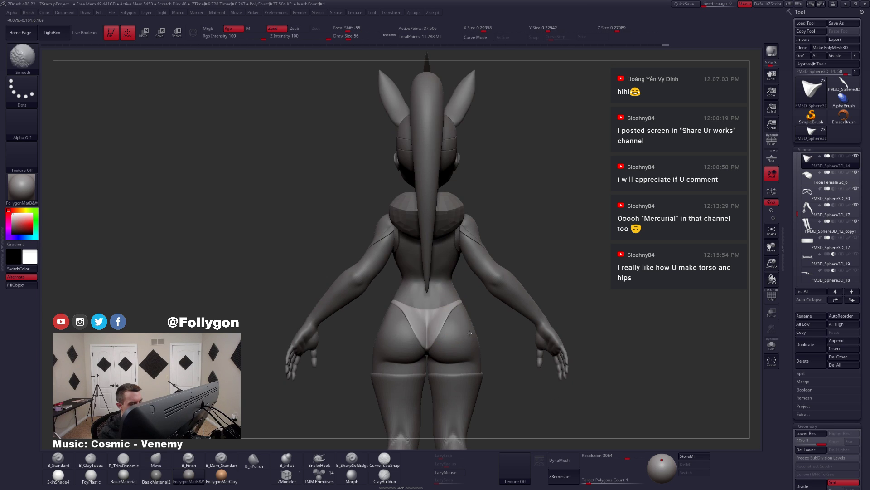
# - Isolate the briefs, subdivide them once more and set the SharpSoftEdge brush to Draw Size 16
pyautogui.moveTo(406, 350)
pyautogui.mouseDown(button='right')
pyautogui.moveTo(431, 358)
pyautogui.moveTo(473, 350)
pyautogui.moveTo(440, 389)
pyautogui.mouseUp(button='right')
pyautogui.hotkey('alt', 's')
pyautogui.press('space')
pyautogui.moveTo(439, 389); pyautogui.dragTo(433, 388)
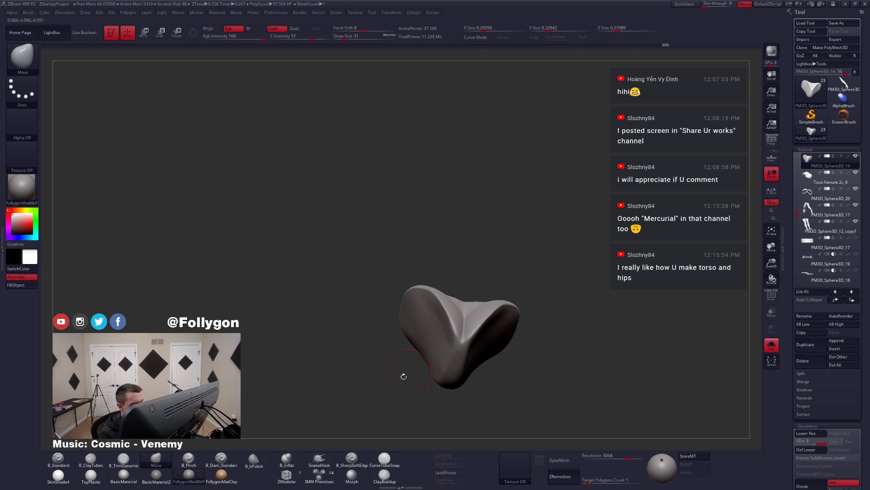
pyautogui.click(353, 469)
pyautogui.moveTo(444, 363); pyautogui.dragTo(475, 329, button='right')
pyautogui.hotkey('ctrl', 'd')
pyautogui.press('space')
pyautogui.moveTo(454, 373); pyautogui.dragTo(450, 373)
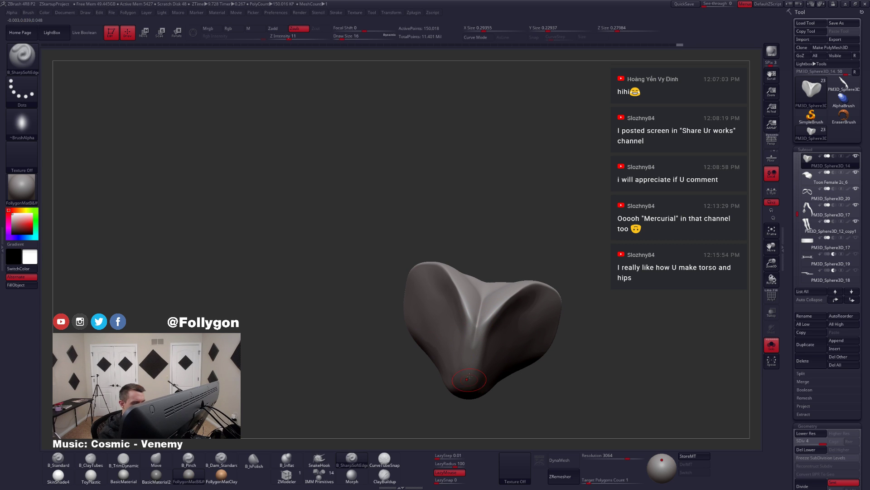
# - Carve a crease down the rear centre of the briefs with SharpSoftEdge and tighten it with Pinch at Draw Size 7
pyautogui.moveTo(465, 407); pyautogui.dragTo(478, 317)
pyautogui.moveTo(468, 392); pyautogui.dragTo(467, 398)
pyautogui.moveTo(447, 411)
pyautogui.mouseDown()
pyautogui.moveTo(477, 406)
pyautogui.moveTo(455, 399)
pyautogui.mouseUp()
pyautogui.press('5')
pyautogui.press('space')
pyautogui.moveTo(477, 339); pyautogui.dragTo(475, 338)
pyautogui.hotkey('ctrl', 'z')
pyautogui.press('space')
pyautogui.moveTo(456, 414); pyautogui.dragTo(474, 372)
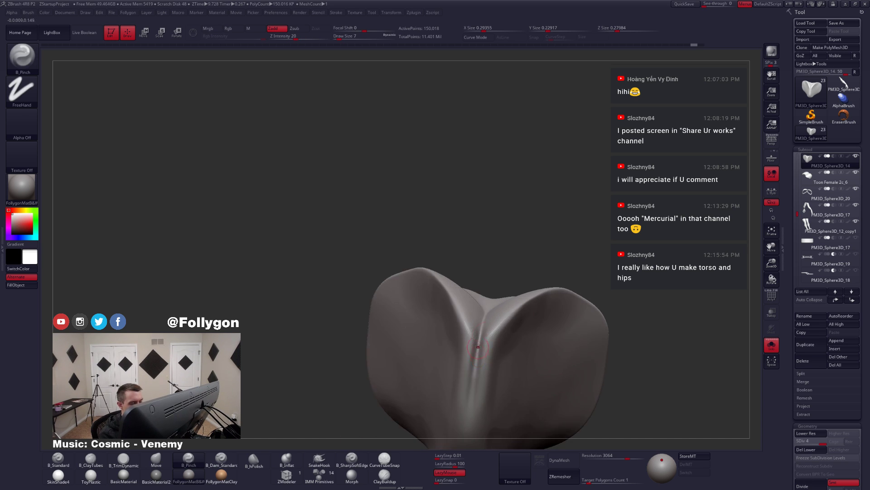
# - Refine and soften the rear centre crease of the briefs from several angles
pyautogui.keyDown('ctrl'); pyautogui.moveTo(463, 403); pyautogui.dragTo(479, 326, button='right'); pyautogui.keyUp('ctrl')
pyautogui.press('space')
pyautogui.moveTo(479, 329); pyautogui.dragTo(482, 329)
pyautogui.moveTo(479, 342); pyautogui.dragTo(442, 349, button='right')
pyautogui.press('space')
pyautogui.moveTo(481, 378); pyautogui.dragTo(487, 379)
pyautogui.press('2')
pyautogui.moveTo(483, 378); pyautogui.dragTo(512, 365, button='right')
pyautogui.moveTo(501, 344); pyautogui.dragTo(495, 356)
pyautogui.moveTo(494, 350)
pyautogui.mouseDown(button='right')
pyautogui.moveTo(467, 338)
pyautogui.moveTo(488, 331)
pyautogui.moveTo(487, 345)
pyautogui.moveTo(488, 334)
pyautogui.mouseUp(button='right')
pyautogui.moveTo(485, 372); pyautogui.dragTo(487, 368, button='right')
# - Fit the lower rear of the briefs between the buttocks with the Move brush at Draw Size 29
pyautogui.press('b')
pyautogui.press('m')
pyautogui.press('v')
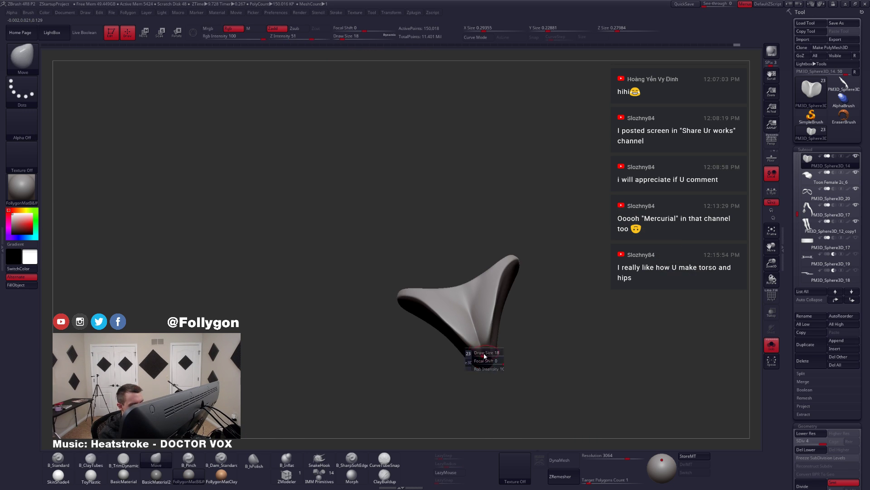
pyautogui.press('space')
pyautogui.moveTo(484, 358); pyautogui.dragTo(496, 325, button='right')
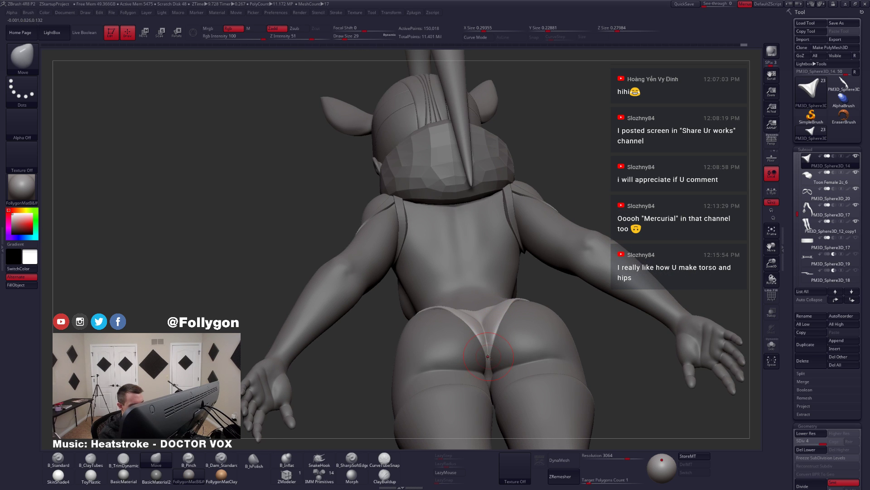
pyautogui.moveTo(489, 358); pyautogui.dragTo(529, 311, button='right')
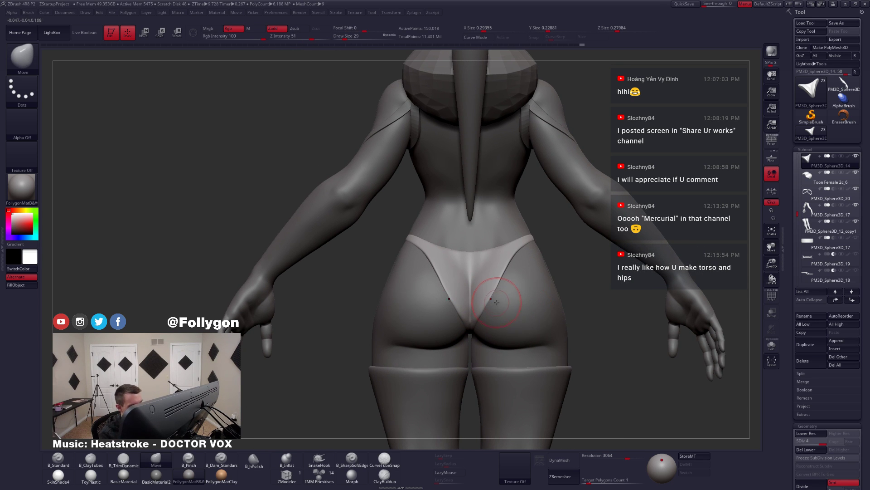
# - Delete the briefs' lower subdivision levels, slice them down the middle with SliceCurve and isolate one half
pyautogui.click(804, 449)
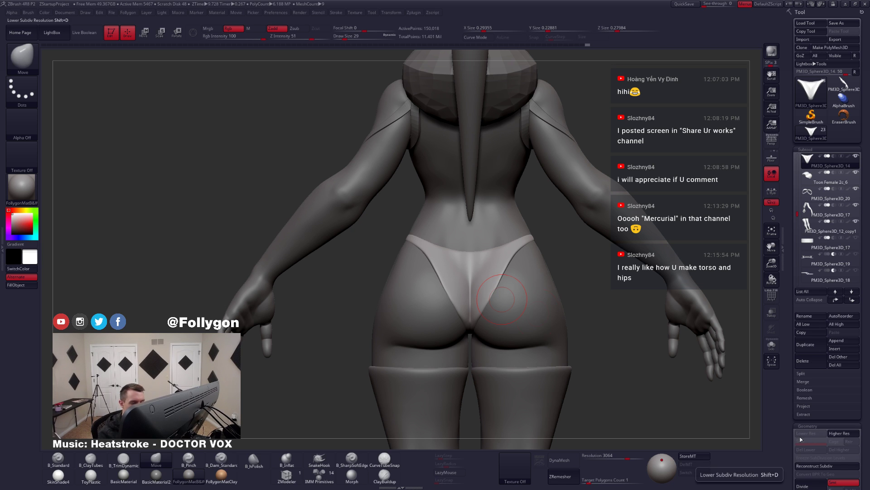
pyautogui.hotkey('ctrl', 'shift', 'f')
pyautogui.click(563, 466)
pyautogui.keyDown('ctrl'); pyautogui.keyDown('shift'); pyautogui.moveTo(470, 205); pyautogui.dragTo(468, 397); pyautogui.keyUp('shift'); pyautogui.keyUp('ctrl')
pyautogui.hotkey('shift', 'f')
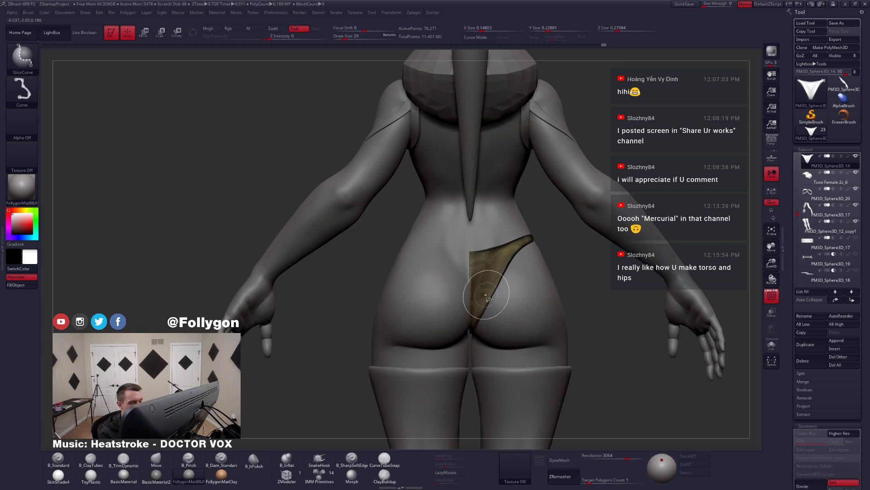
pyautogui.keyDown('ctrl'); pyautogui.keyDown('shift'); pyautogui.click(488, 290); pyautogui.keyUp('shift'); pyautogui.keyUp('ctrl')
# - Convert the remaining half of the briefs to a DynaMesh at resolution 3064
pyautogui.hotkey('ctrl', 'shift', 'f')
pyautogui.click(512, 280)
pyautogui.hotkey('shift', 'f')
pyautogui.hotkey('shift', 's')
pyautogui.moveTo(487, 322); pyautogui.dragTo(542, 347)
pyautogui.click(565, 462)
pyautogui.moveTo(493, 333); pyautogui.dragTo(530, 327)
pyautogui.hotkey('shift', 's')
pyautogui.keyDown('ctrl'); pyautogui.moveTo(541, 335); pyautogui.dragTo(517, 330, button='right'); pyautogui.keyUp('ctrl')
pyautogui.moveTo(517, 334); pyautogui.dragTo(554, 326)
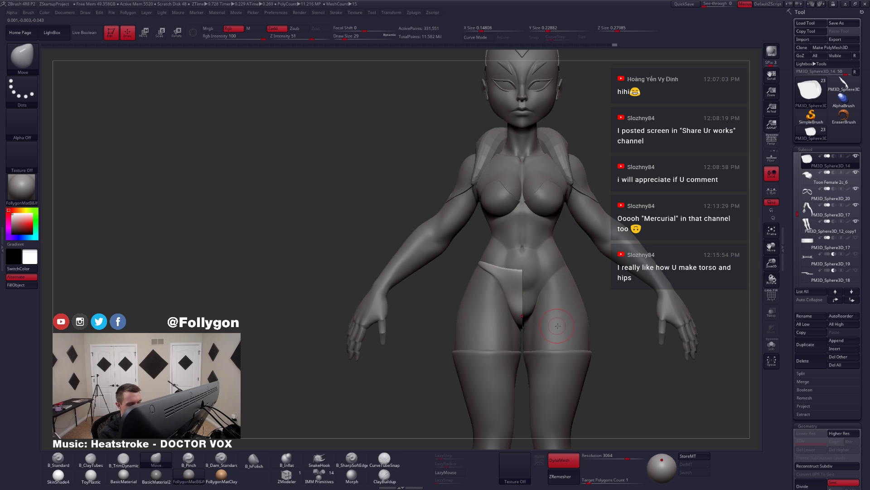
# - Isolate the torso and hide the hip section opposite the half briefs with a lasso selection
pyautogui.keyDown('alt'); pyautogui.moveTo(562, 317); pyautogui.dragTo(527, 322, button='right'); pyautogui.keyUp('alt')
pyautogui.hotkey('shift', 's')
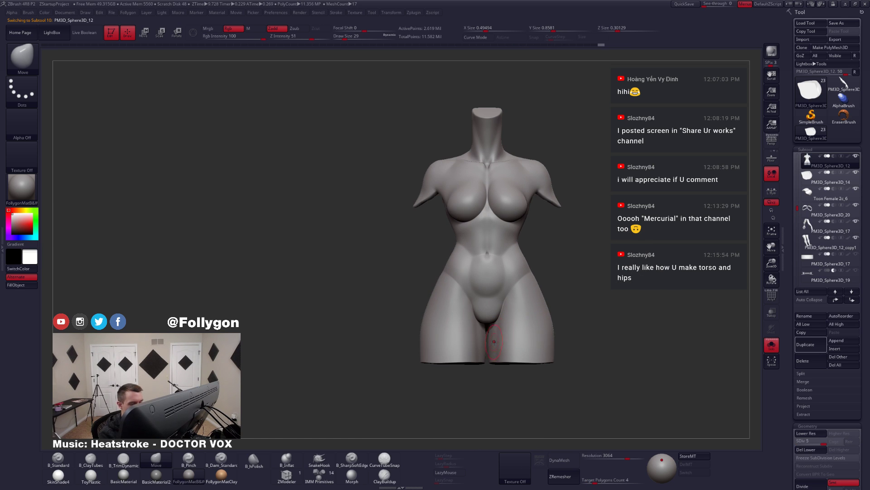
pyautogui.hotkey('ctrl', 'shift')
pyautogui.keyDown('ctrl'); pyautogui.keyDown('shift'); pyautogui.moveTo(489, 316); pyautogui.dragTo(490, 312); pyautogui.keyUp('shift'); pyautogui.keyUp('ctrl')
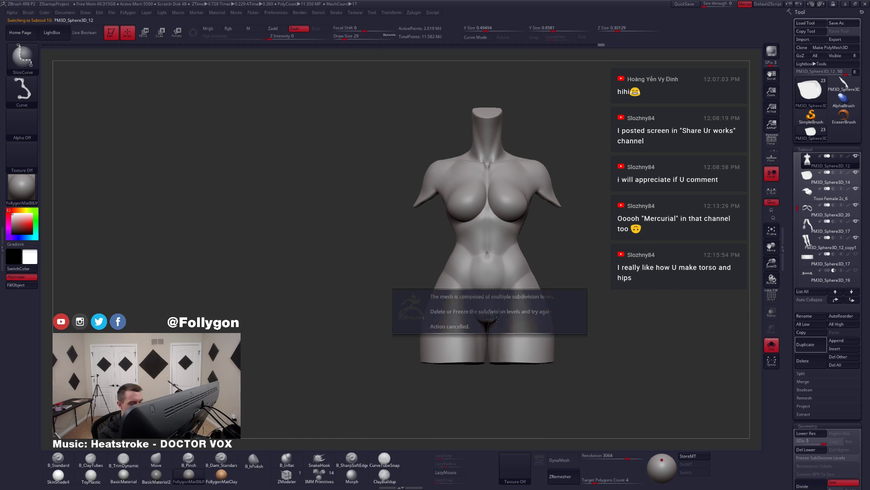
pyautogui.press('space')
pyautogui.click(484, 467)
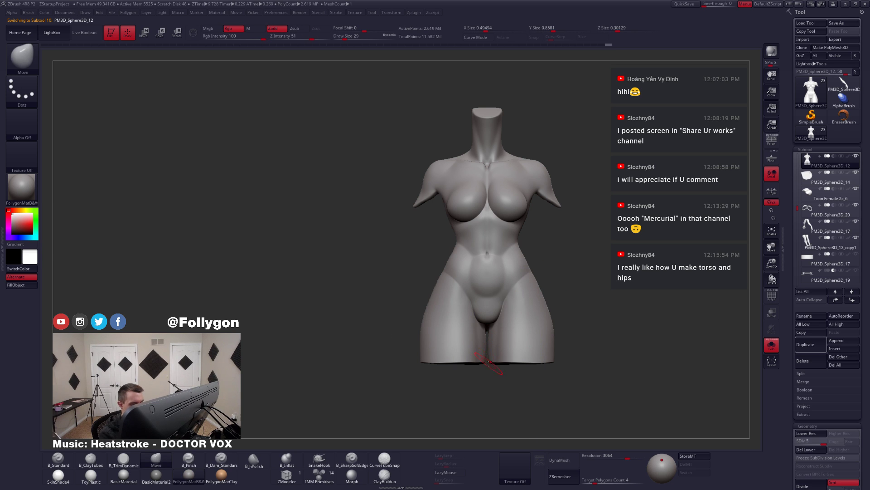
pyautogui.hotkey('ctrl', 'shift')
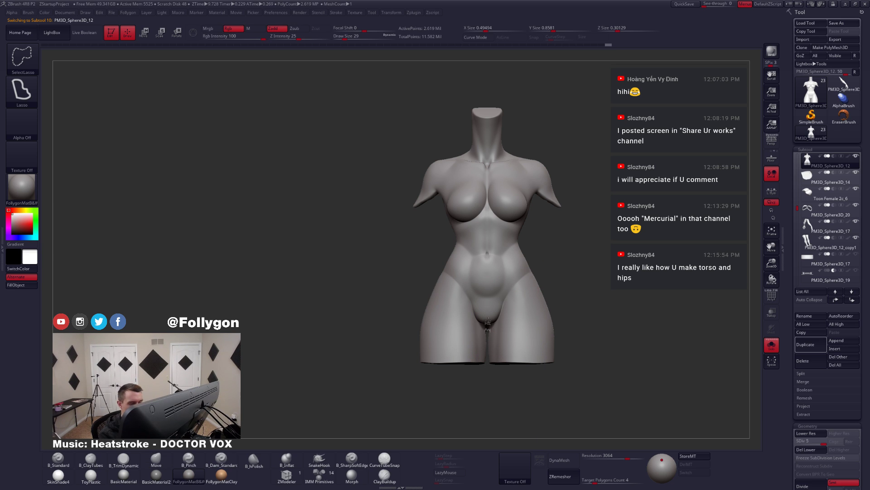
pyautogui.moveTo(518, 267)
pyautogui.keyDown('ctrl'); pyautogui.keyDown('alt'); pyautogui.keyDown('shift'); pyautogui.mouseDown()
pyautogui.moveTo(621, 364)
pyautogui.moveTo(562, 426)
pyautogui.mouseUp(); pyautogui.keyUp('shift'); pyautogui.keyUp('alt'); pyautogui.keyUp('ctrl')
pyautogui.hotkey('shift', 's')
pyautogui.moveTo(526, 346); pyautogui.dragTo(442, 347)
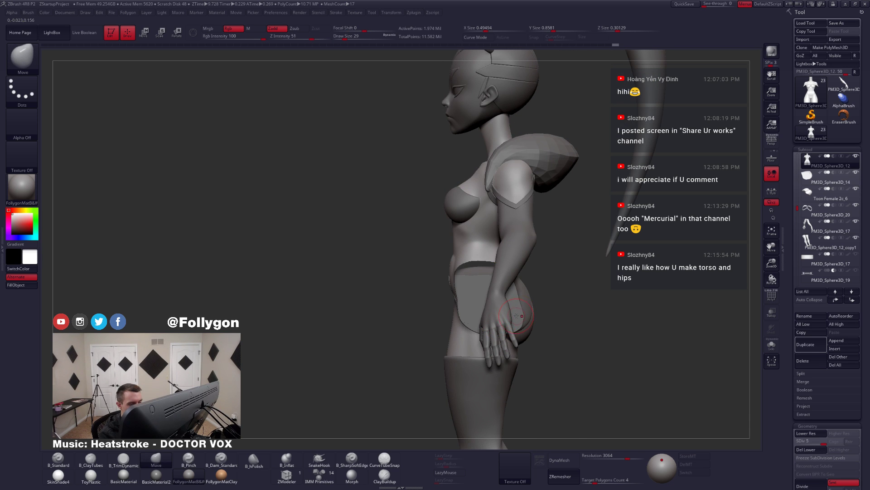
# - Hide the arms subtool and make the half briefs the active subtool with their cut centre face exposed
pyautogui.hotkey('ctrl', 'shift', 'm')
pyautogui.click(549, 304)
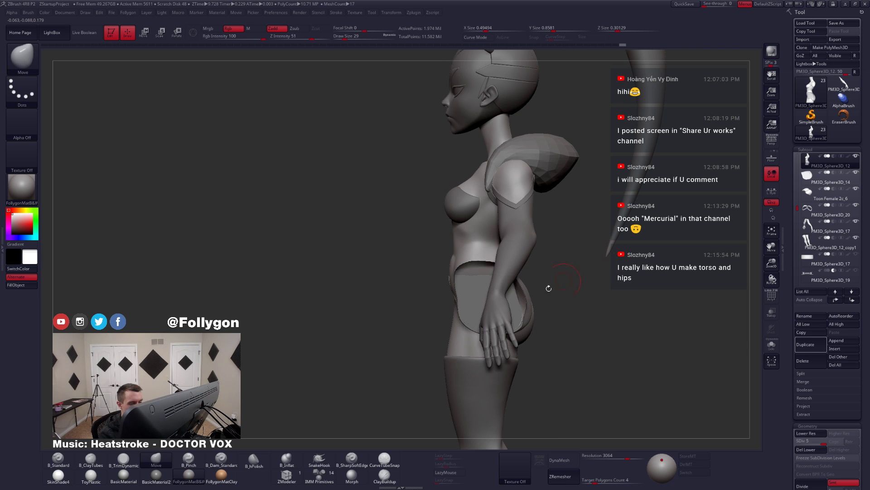
pyautogui.keyDown('alt'); pyautogui.click(470, 325); pyautogui.keyUp('alt')
pyautogui.moveTo(481, 337); pyautogui.dragTo(485, 342, button='right')
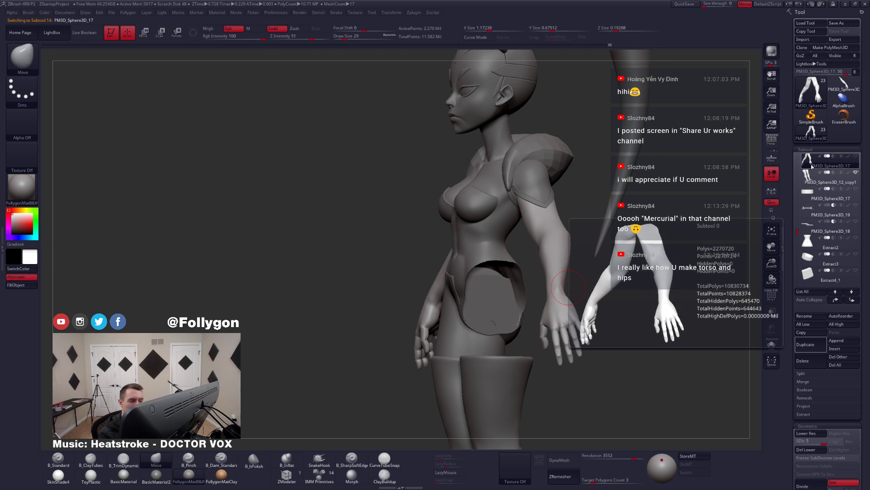
pyautogui.keyDown('alt'); pyautogui.click(498, 311); pyautogui.keyUp('alt')
pyautogui.moveTo(500, 323); pyautogui.dragTo(485, 336, button='right')
pyautogui.press('space')
# - Reshape the lower edge of the briefs' cut face with the Move brush, using Draw Size 37 and 33
pyautogui.moveTo(485, 336); pyautogui.dragTo(493, 337)
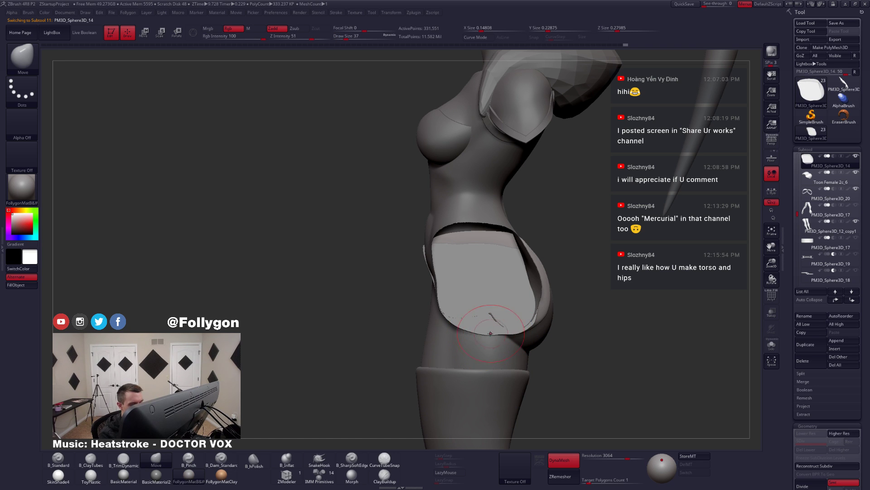
pyautogui.moveTo(497, 334); pyautogui.dragTo(466, 365, button='right')
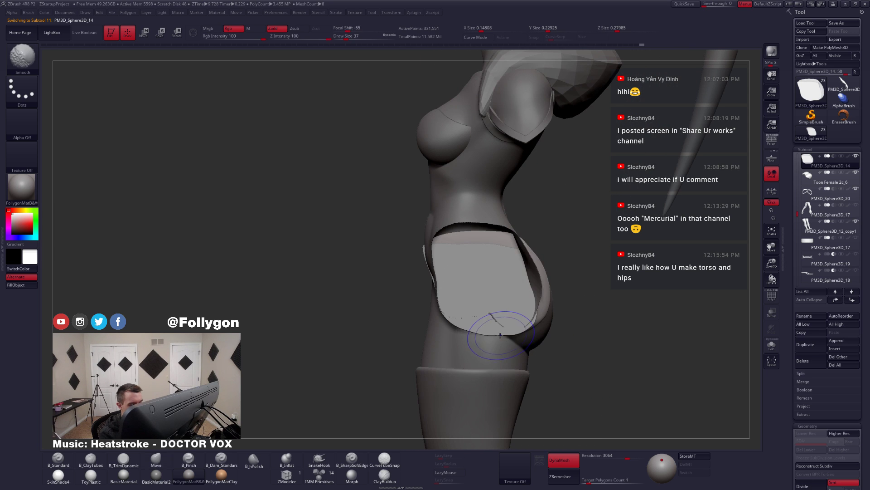
pyautogui.press('space')
pyautogui.moveTo(504, 331); pyautogui.dragTo(504, 331)
pyautogui.press('space')
pyautogui.moveTo(503, 333)
pyautogui.mouseDown(button='right')
pyautogui.moveTo(525, 338)
pyautogui.moveTo(467, 320)
pyautogui.mouseUp(button='right')
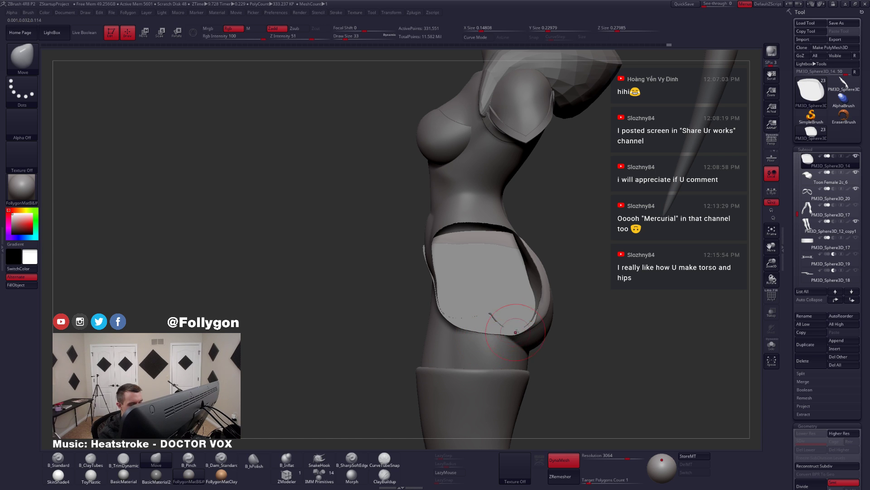
# - Refine the lower rear corner and crotch edge of the half briefs with the Move brush at Draw Size 23 and 27
pyautogui.press('space')
pyautogui.moveTo(536, 316); pyautogui.dragTo(534, 316)
pyautogui.press('space')
pyautogui.moveTo(539, 312)
pyautogui.mouseDown(button='right')
pyautogui.moveTo(502, 315)
pyautogui.moveTo(541, 312)
pyautogui.mouseUp(button='right')
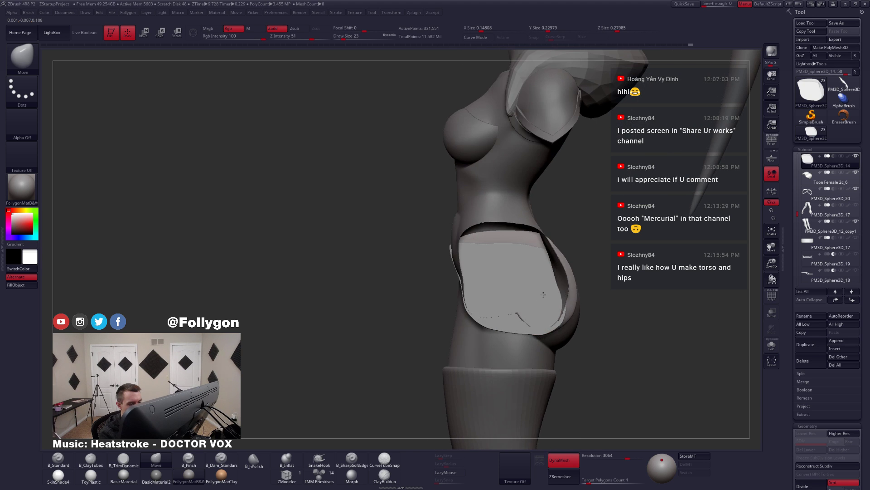
pyautogui.hotkey('alt', 's')
pyautogui.press('space')
pyautogui.moveTo(556, 314); pyautogui.dragTo(525, 328)
pyautogui.hotkey('shift', 'f')
pyautogui.moveTo(527, 325)
pyautogui.mouseDown(button='right')
pyautogui.moveTo(562, 324)
pyautogui.moveTo(528, 321)
pyautogui.mouseUp(button='right')
pyautogui.hotkey('shift', 'f')
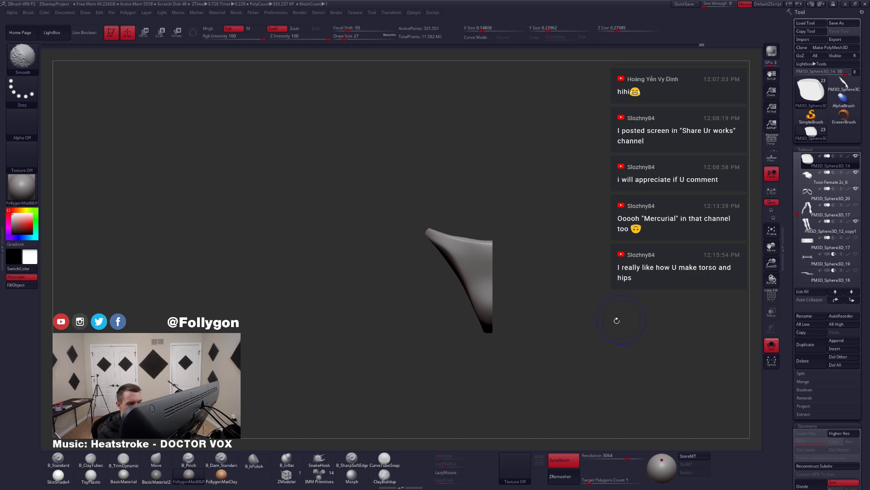
# - Try to mirror and weld the half briefs across the centre
pyautogui.keyDown('alt'); pyautogui.moveTo(560, 335); pyautogui.dragTo(548, 362, button='right'); pyautogui.keyUp('alt')
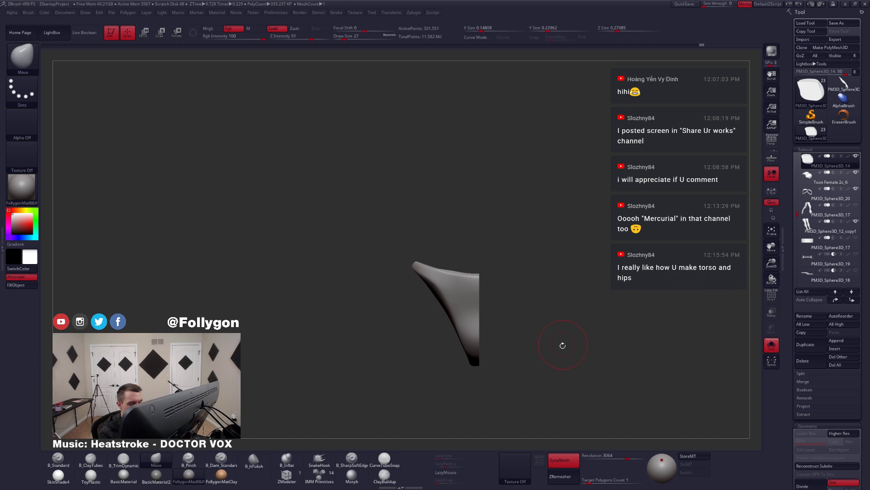
pyautogui.hotkey('ctrl', 'shift', 'm')
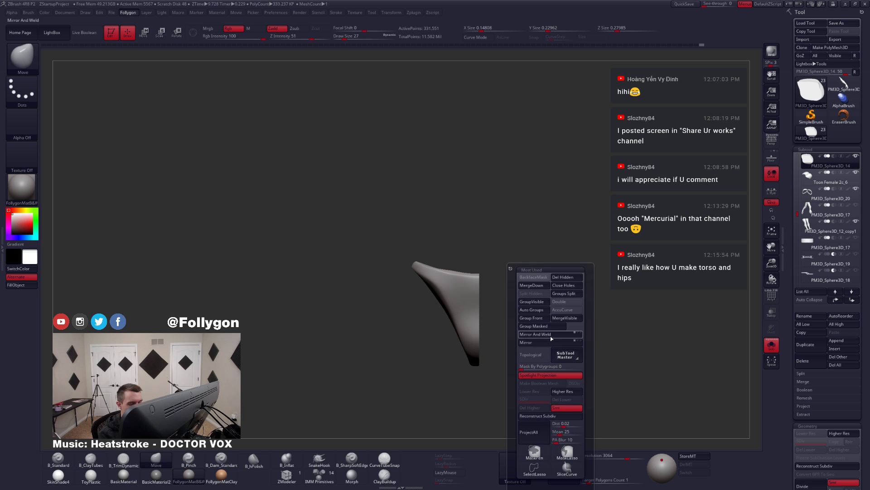
pyautogui.click(550, 336)
pyautogui.moveTo(511, 346); pyautogui.dragTo(449, 346, button='right')
pyautogui.hotkey('ctrl', 'z')
# - Smooth the lower tip of the half briefs along the centre cut, and mirror and weld the half into a full piece
pyautogui.moveTo(486, 348); pyautogui.dragTo(494, 333)
pyautogui.press('shift')
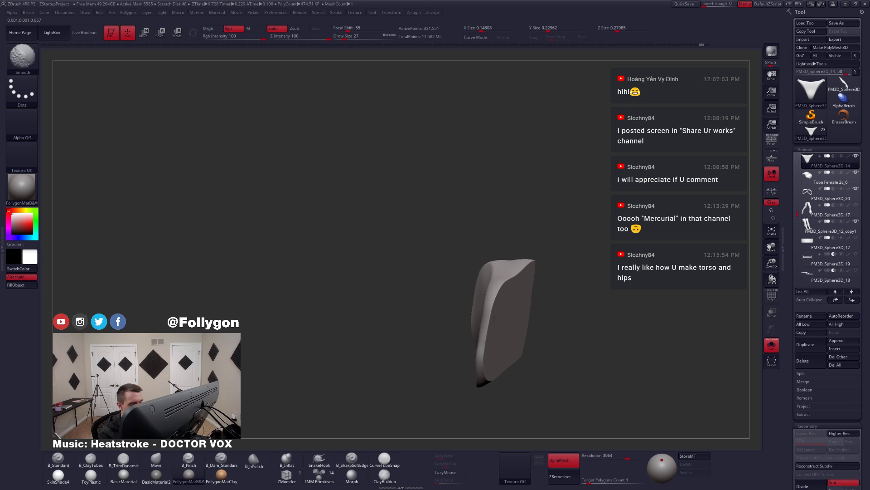
pyautogui.keyDown('shift'); pyautogui.moveTo(486, 376); pyautogui.dragTo(486, 360); pyautogui.keyUp('shift')
pyautogui.hotkey('ctrl', 'shift', 'm')
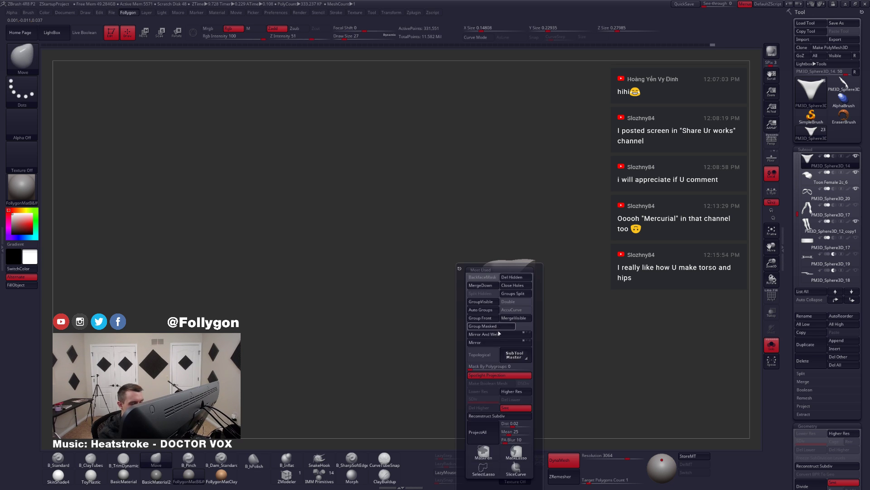
pyautogui.click(498, 330)
pyautogui.moveTo(497, 329)
pyautogui.mouseDown(button='right')
pyautogui.moveTo(508, 329)
pyautogui.moveTo(507, 293)
pyautogui.mouseUp(button='right')
# - Try to smooth the centre seam on the lower part of the mirrored briefs
pyautogui.press('shift')
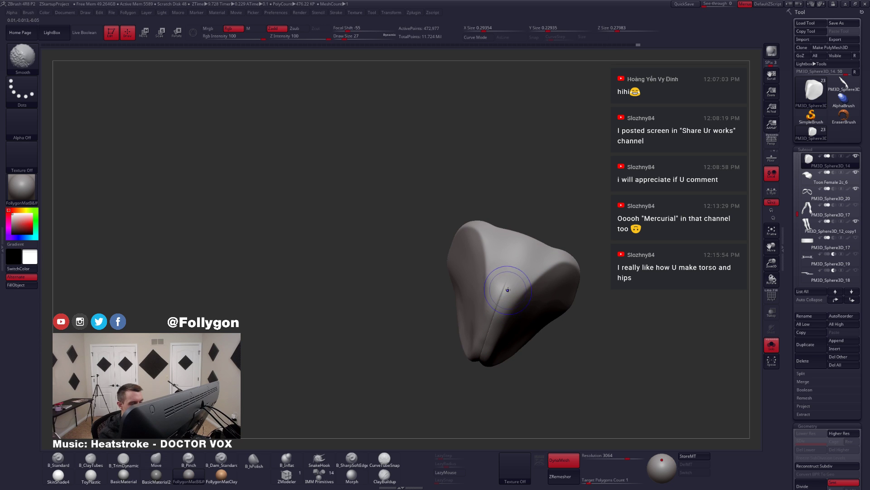
pyautogui.keyDown('shift'); pyautogui.moveTo(493, 331); pyautogui.dragTo(496, 325); pyautogui.keyUp('shift')
pyautogui.moveTo(500, 330); pyautogui.dragTo(495, 303, button='right')
pyautogui.press('ctrl')
pyautogui.hotkey('ctrl', 'z')
# - Smooth the centre seam along the underside of the mirrored briefs with the Smooth brush at Draw Size 27
pyautogui.moveTo(485, 352)
pyautogui.mouseDown(button='right')
pyautogui.moveTo(486, 339)
pyautogui.moveTo(485, 363)
pyautogui.moveTo(488, 315)
pyautogui.moveTo(488, 329)
pyautogui.mouseUp(button='right')
pyautogui.hotkey('shift', 'f')
pyautogui.hotkey('shift', 'f')
pyautogui.keyDown('shift'); pyautogui.moveTo(489, 330); pyautogui.dragTo(489, 339); pyautogui.keyUp('shift')
pyautogui.moveTo(491, 338); pyautogui.dragTo(493, 316, button='right')
pyautogui.keyDown('shift'); pyautogui.moveTo(489, 321); pyautogui.dragTo(488, 339); pyautogui.keyUp('shift')
pyautogui.moveTo(488, 323)
pyautogui.keyDown('shift'); pyautogui.mouseDown(button='right')
pyautogui.moveTo(489, 346)
pyautogui.moveTo(510, 340)
pyautogui.moveTo(504, 365)
pyautogui.moveTo(493, 297)
pyautogui.mouseUp(button='right'); pyautogui.keyUp('shift')
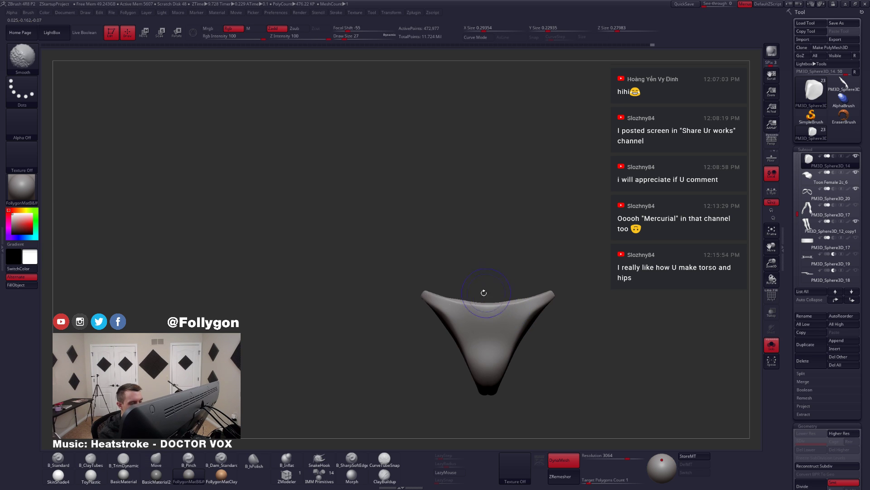
# - Isolate the briefs' upper cap with lasso selections and hide the leftover rim below its front edge
pyautogui.keyDown('ctrl'); pyautogui.keyDown('shift'); pyautogui.moveTo(418, 288); pyautogui.dragTo(444, 302); pyautogui.keyUp('shift'); pyautogui.keyUp('ctrl')
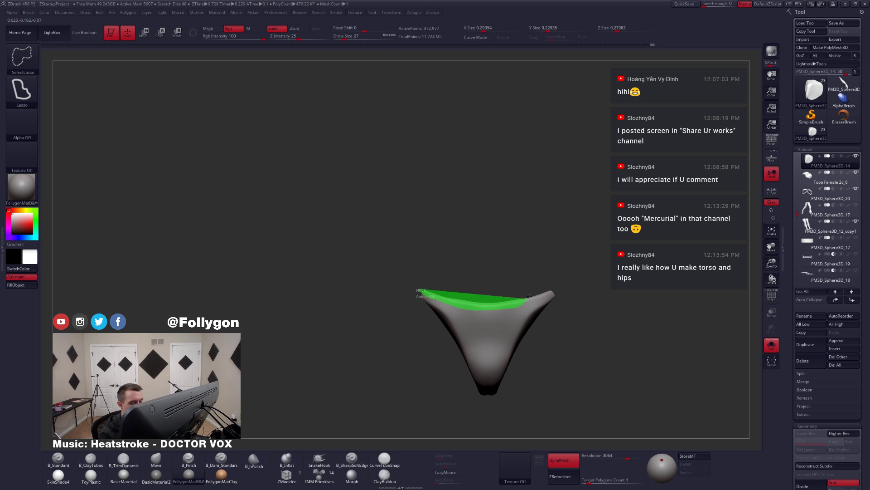
pyautogui.keyDown('ctrl'); pyautogui.keyDown('shift'); pyautogui.moveTo(526, 302); pyautogui.dragTo(557, 287); pyautogui.keyUp('shift'); pyautogui.keyUp('ctrl')
pyautogui.moveTo(493, 286)
pyautogui.mouseDown(button='right')
pyautogui.moveTo(505, 331)
pyautogui.moveTo(535, 336)
pyautogui.mouseUp(button='right')
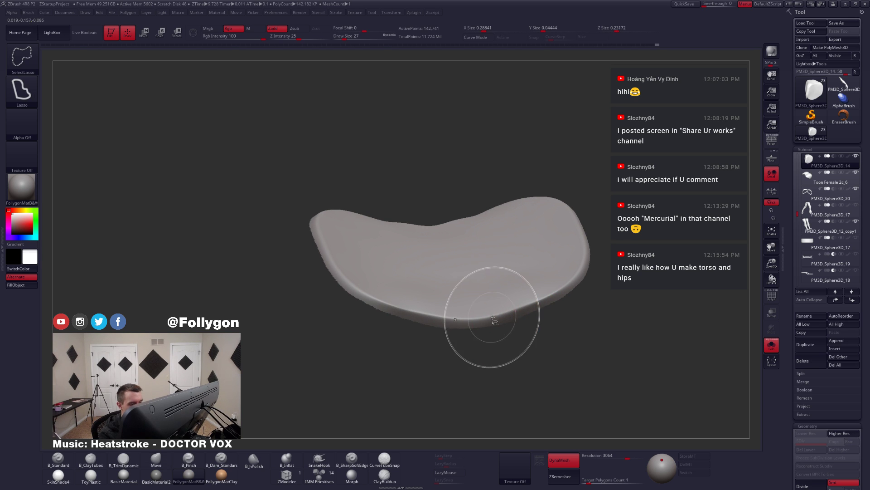
pyautogui.moveTo(547, 297)
pyautogui.keyDown('ctrl'); pyautogui.keyDown('alt'); pyautogui.keyDown('shift'); pyautogui.mouseDown()
pyautogui.moveTo(513, 330)
pyautogui.moveTo(500, 315)
pyautogui.mouseUp(); pyautogui.keyUp('shift'); pyautogui.keyUp('alt'); pyautogui.keyUp('ctrl')
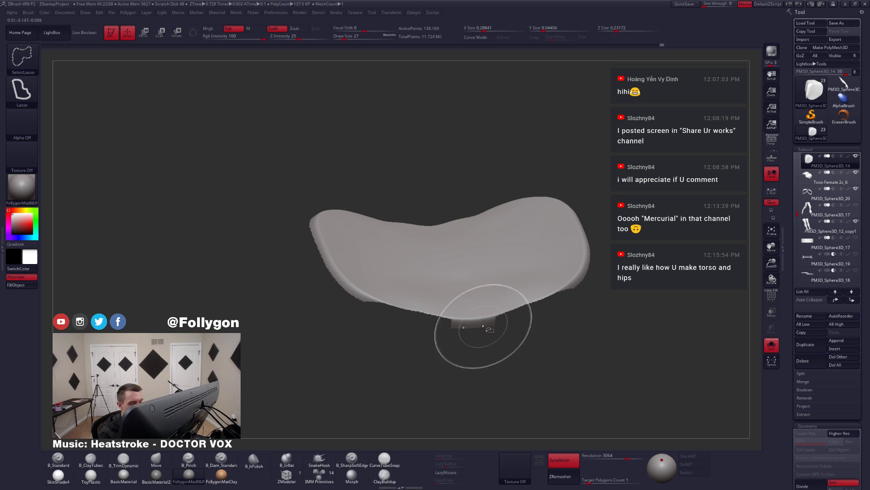
pyautogui.moveTo(520, 320); pyautogui.dragTo(501, 346, button='right')
# - Hide the leftover rim along both sides of the upper cap with lasso selections
pyautogui.keyDown('ctrl'); pyautogui.keyDown('alt'); pyautogui.keyDown('shift'); pyautogui.moveTo(492, 350); pyautogui.dragTo(513, 331); pyautogui.keyUp('shift'); pyautogui.keyUp('alt'); pyautogui.keyUp('ctrl')
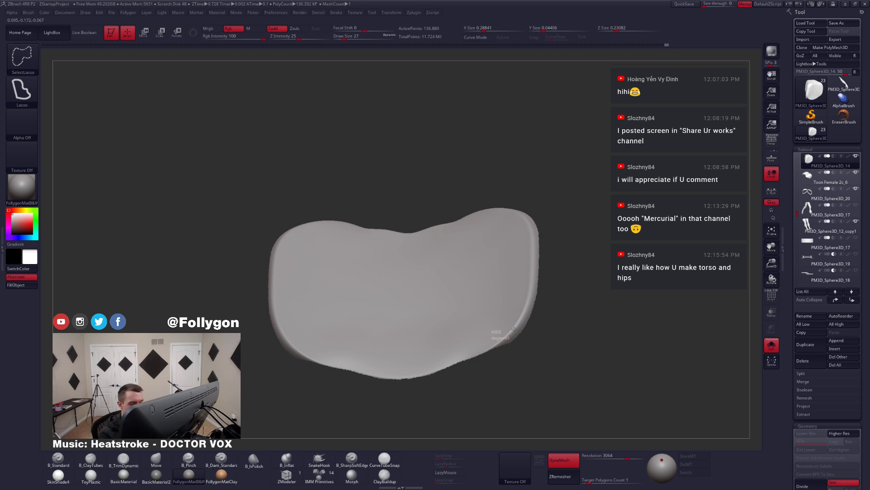
pyautogui.keyDown('shift'); pyautogui.moveTo(525, 347); pyautogui.dragTo(521, 377, button='right'); pyautogui.keyUp('shift')
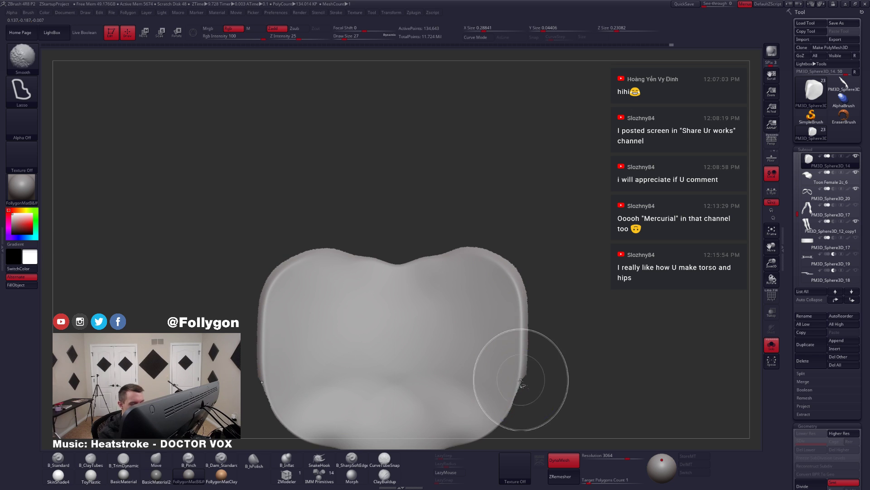
pyautogui.keyDown('ctrl'); pyautogui.keyDown('alt'); pyautogui.keyDown('shift'); pyautogui.moveTo(565, 369); pyautogui.dragTo(562, 377); pyautogui.keyUp('shift'); pyautogui.keyUp('alt'); pyautogui.keyUp('ctrl')
pyautogui.moveTo(562, 363)
pyautogui.mouseDown(button='right')
pyautogui.moveTo(493, 332)
pyautogui.moveTo(503, 338)
pyautogui.moveTo(519, 327)
pyautogui.mouseUp(button='right')
pyautogui.hotkey('ctrl', 'shift')
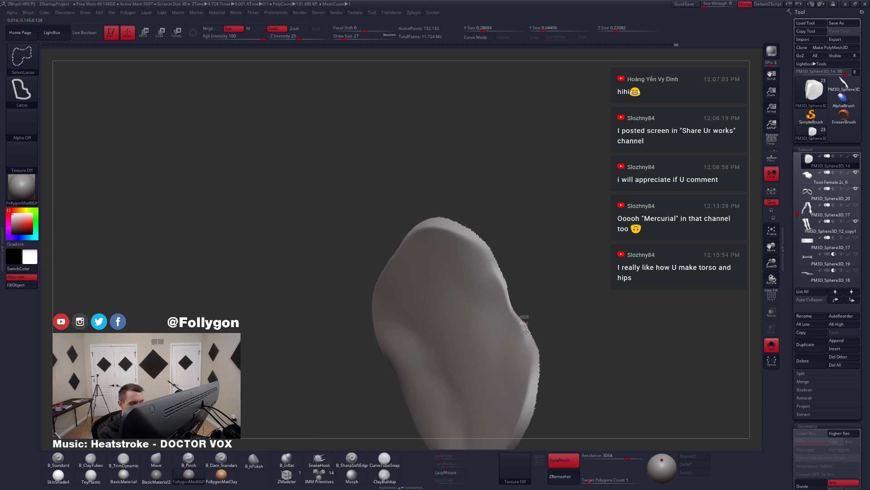
# - Trim the remaining rim from the rear and outer edges of the upper cap's visible selection
pyautogui.keyDown('ctrl'); pyautogui.keyDown('alt'); pyautogui.keyDown('shift'); pyautogui.moveTo(532, 364); pyautogui.dragTo(590, 324); pyautogui.keyUp('shift'); pyautogui.keyUp('alt'); pyautogui.keyUp('ctrl')
pyautogui.moveTo(555, 374)
pyautogui.keyDown('alt'); pyautogui.mouseDown()
pyautogui.moveTo(540, 303)
pyautogui.moveTo(534, 323)
pyautogui.mouseUp(); pyautogui.keyUp('alt')
pyautogui.moveTo(511, 374)
pyautogui.keyDown('ctrl'); pyautogui.keyDown('alt'); pyautogui.keyDown('shift'); pyautogui.mouseDown()
pyautogui.moveTo(506, 417)
pyautogui.moveTo(534, 301)
pyautogui.mouseUp(); pyautogui.keyUp('shift'); pyautogui.keyUp('alt'); pyautogui.keyUp('ctrl')
pyautogui.press('XF86AudioMute')
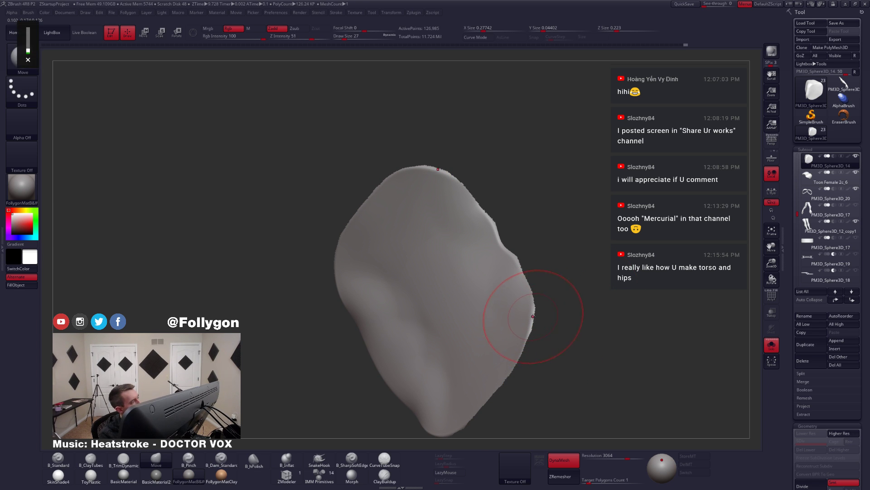
pyautogui.moveTo(567, 322)
pyautogui.mouseDown()
pyautogui.moveTo(517, 323)
pyautogui.moveTo(517, 352)
pyautogui.moveTo(561, 319)
pyautogui.mouseUp()
pyautogui.press('space')
pyautogui.moveTo(607, 297); pyautogui.dragTo(648, 284)
pyautogui.keyDown('ctrl'); pyautogui.keyDown('alt'); pyautogui.keyDown('shift'); pyautogui.moveTo(585, 272); pyautogui.dragTo(582, 275); pyautogui.keyUp('shift'); pyautogui.keyUp('alt'); pyautogui.keyUp('ctrl')
pyautogui.moveTo(574, 306)
pyautogui.keyDown('ctrl'); pyautogui.keyDown('alt'); pyautogui.keyDown('shift'); pyautogui.mouseDown()
pyautogui.moveTo(572, 348)
pyautogui.moveTo(578, 314)
pyautogui.moveTo(567, 294)
pyautogui.mouseUp(); pyautogui.keyUp('shift'); pyautogui.keyUp('alt'); pyautogui.keyUp('ctrl')
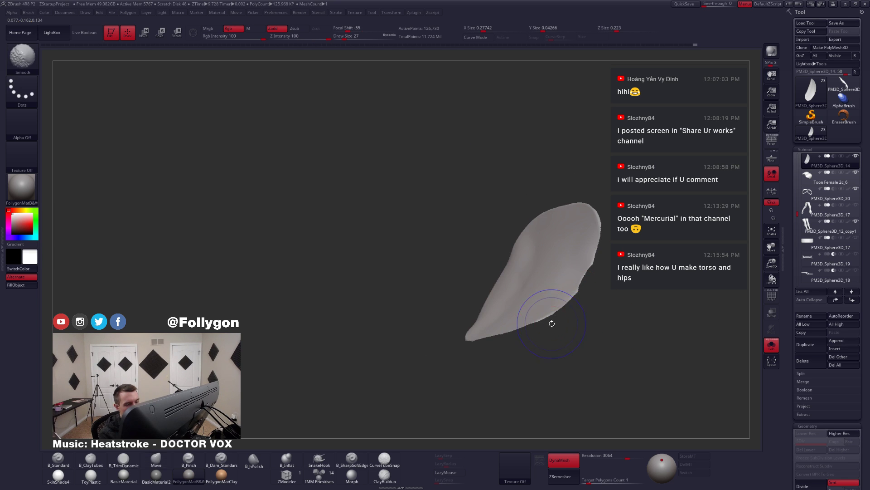
# - Assign the upper cap its own polygroup and invert visibility to show the rest of the briefs
pyautogui.hotkey('shift', 'f')
pyautogui.hotkey('ctrl', 'w')
pyautogui.moveTo(544, 331); pyautogui.dragTo(573, 316)
pyautogui.keyDown('ctrl'); pyautogui.keyDown('shift'); pyautogui.click(573, 316); pyautogui.keyUp('shift'); pyautogui.keyUp('ctrl')
pyautogui.moveTo(565, 350)
pyautogui.mouseDown(button='right')
pyautogui.moveTo(581, 328)
pyautogui.moveTo(521, 311)
pyautogui.moveTo(537, 309)
pyautogui.moveTo(503, 316)
pyautogui.mouseUp(button='right')
pyautogui.hotkey('shift', 'f')
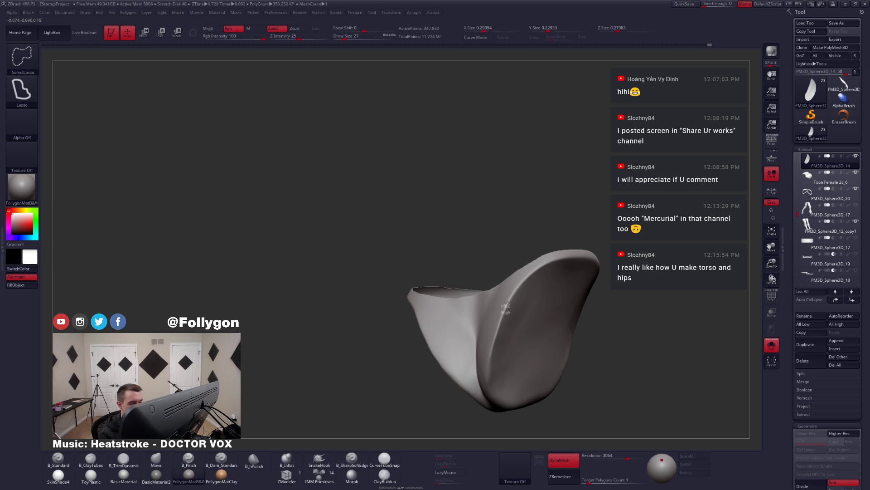
# - Hide the outer surface beside the upper edges of the briefs' leg-side faces with lasso selections
pyautogui.keyDown('ctrl'); pyautogui.keyDown('alt'); pyautogui.keyDown('shift'); pyautogui.moveTo(540, 267); pyautogui.dragTo(521, 222); pyautogui.keyUp('shift'); pyautogui.keyUp('alt'); pyautogui.keyUp('ctrl')
pyautogui.moveTo(508, 297); pyautogui.dragTo(500, 327, button='right')
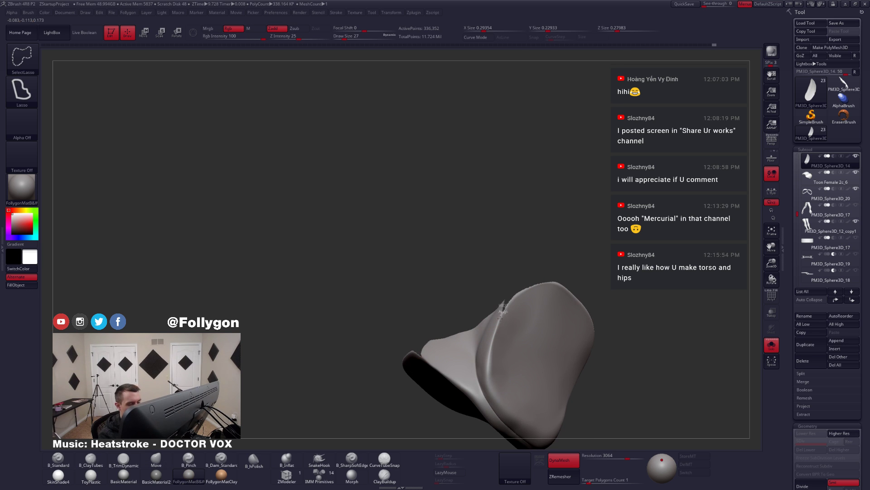
pyautogui.keyDown('ctrl'); pyautogui.keyDown('alt'); pyautogui.keyDown('shift'); pyautogui.moveTo(452, 343); pyautogui.dragTo(506, 313); pyautogui.keyUp('shift'); pyautogui.keyUp('alt'); pyautogui.keyUp('ctrl')
pyautogui.moveTo(505, 313)
pyautogui.mouseDown(button='right')
pyautogui.moveTo(507, 351)
pyautogui.moveTo(492, 344)
pyautogui.moveTo(495, 327)
pyautogui.moveTo(502, 349)
pyautogui.mouseUp(button='right')
pyautogui.hotkey('ctrl', 'shift')
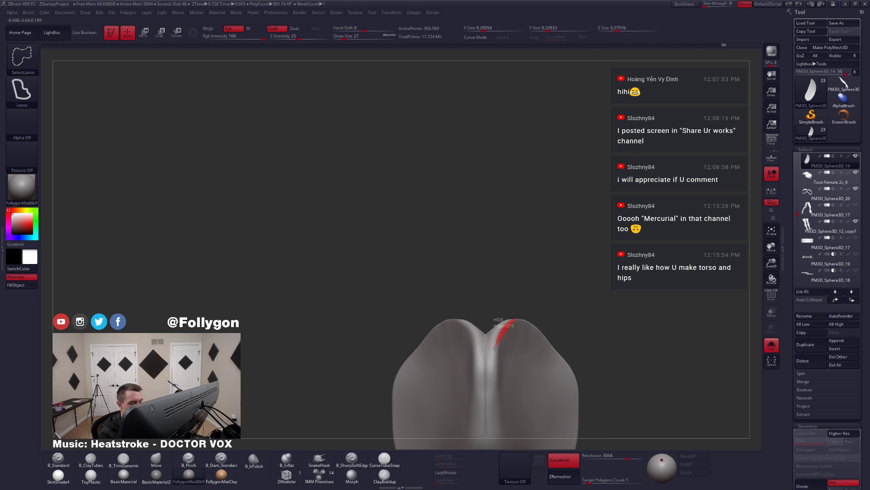
# - Hide the centre strip between the two leg-side faces from the rear through the crotch
pyautogui.moveTo(486, 330); pyautogui.dragTo(495, 313, button='right')
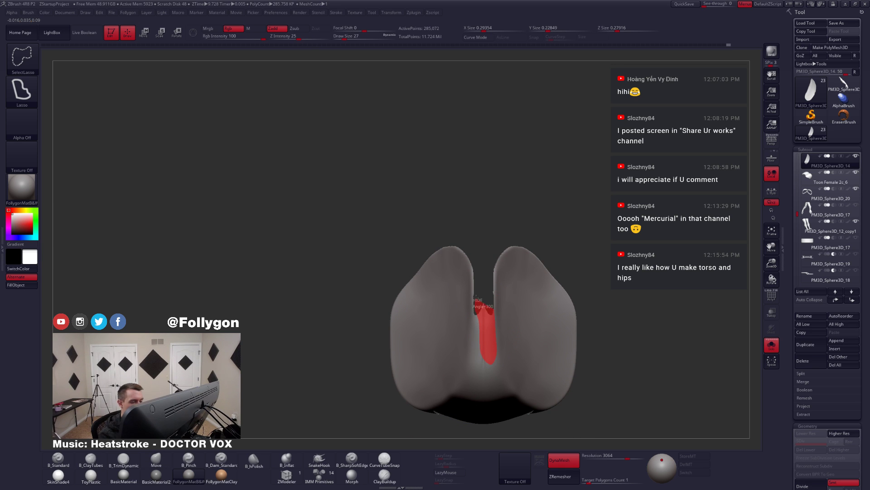
pyautogui.keyDown('ctrl'); pyautogui.keyDown('alt'); pyautogui.keyDown('shift'); pyautogui.moveTo(480, 281); pyautogui.dragTo(485, 252); pyautogui.keyUp('shift'); pyautogui.keyUp('alt'); pyautogui.keyUp('ctrl')
pyautogui.moveTo(499, 304)
pyautogui.mouseDown(button='right')
pyautogui.moveTo(501, 366)
pyautogui.moveTo(517, 340)
pyautogui.moveTo(505, 319)
pyautogui.moveTo(496, 360)
pyautogui.moveTo(521, 349)
pyautogui.mouseUp(button='right')
pyautogui.hotkey('ctrl', 'shift')
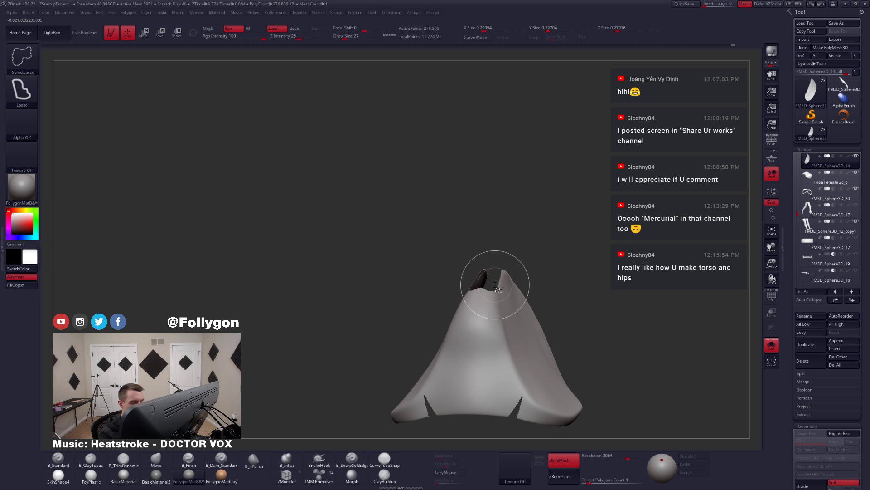
pyautogui.moveTo(492, 287); pyautogui.dragTo(476, 280, button='right')
pyautogui.keyDown('ctrl'); pyautogui.keyDown('alt'); pyautogui.keyDown('shift'); pyautogui.moveTo(474, 286); pyautogui.dragTo(474, 317); pyautogui.keyUp('shift'); pyautogui.keyUp('alt'); pyautogui.keyUp('ctrl')
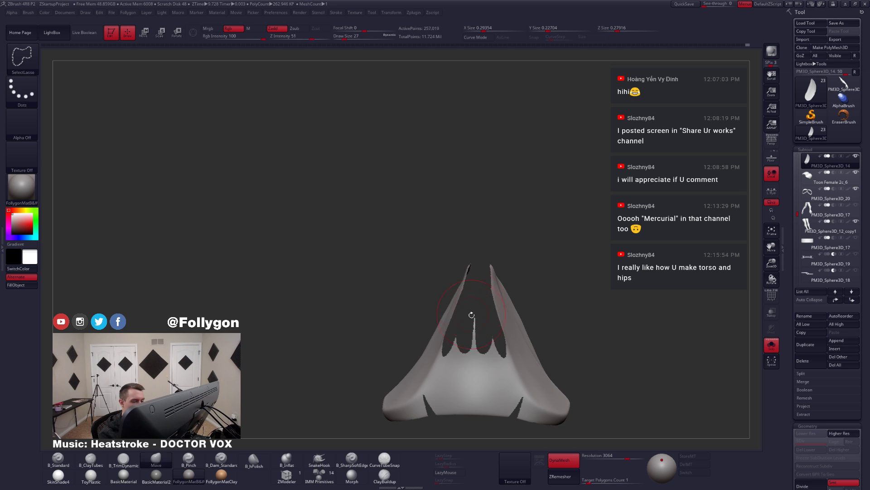
# - Hide the remaining front panel of the briefs along the inner edges of the leg-side faces
pyautogui.keyDown('ctrl'); pyautogui.keyDown('alt'); pyautogui.keyDown('shift'); pyautogui.moveTo(494, 326); pyautogui.dragTo(483, 314); pyautogui.keyUp('shift'); pyautogui.keyUp('alt'); pyautogui.keyUp('ctrl')
pyautogui.moveTo(498, 388)
pyautogui.mouseDown(button='right')
pyautogui.moveTo(522, 351)
pyautogui.moveTo(503, 368)
pyautogui.moveTo(506, 352)
pyautogui.mouseUp(button='right')
pyautogui.hotkey('ctrl', 'shift')
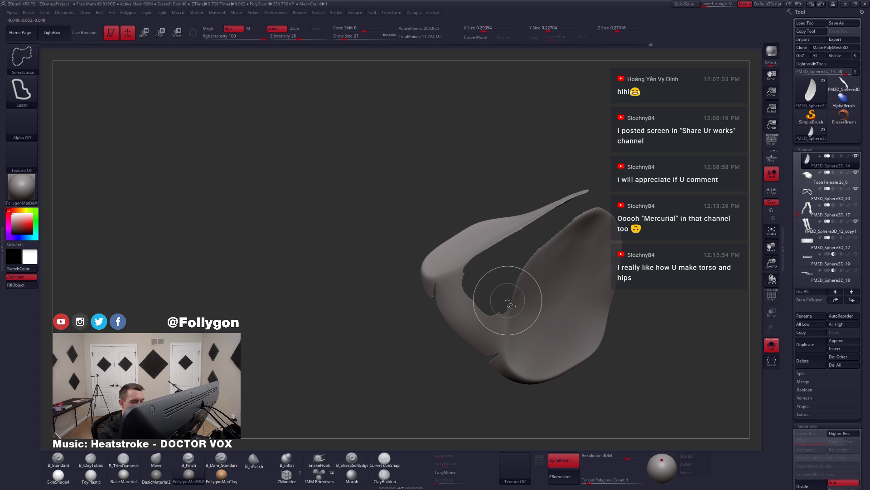
pyautogui.keyDown('ctrl'); pyautogui.keyDown('shift'); pyautogui.moveTo(456, 303); pyautogui.dragTo(456, 303); pyautogui.keyUp('shift'); pyautogui.keyUp('ctrl')
pyautogui.moveTo(501, 356)
pyautogui.mouseDown(button='right')
pyautogui.moveTo(455, 331)
pyautogui.moveTo(473, 324)
pyautogui.mouseUp(button='right')
pyautogui.moveTo(475, 370)
pyautogui.mouseDown(button='right')
pyautogui.moveTo(464, 363)
pyautogui.moveTo(484, 352)
pyautogui.moveTo(500, 358)
pyautogui.moveTo(500, 376)
pyautogui.moveTo(508, 317)
pyautogui.moveTo(524, 314)
pyautogui.moveTo(571, 371)
pyautogui.moveTo(496, 311)
pyautogui.mouseUp(button='right')
# - Hide the leftover outer-surface fragments along the edges of the briefs' leg-side faces with lasso selections
pyautogui.hotkey('ctrl', 'shift')
pyautogui.hotkey('ctrl', 'shift')
pyautogui.moveTo(489, 379)
pyautogui.keyDown('ctrl'); pyautogui.keyDown('alt'); pyautogui.keyDown('shift'); pyautogui.mouseDown()
pyautogui.moveTo(458, 369)
pyautogui.moveTo(488, 309)
pyautogui.mouseUp(); pyautogui.keyUp('shift'); pyautogui.keyUp('alt'); pyautogui.keyUp('ctrl')
pyautogui.moveTo(514, 329); pyautogui.dragTo(524, 300, button='right')
pyautogui.hotkey('ctrl', 'shift')
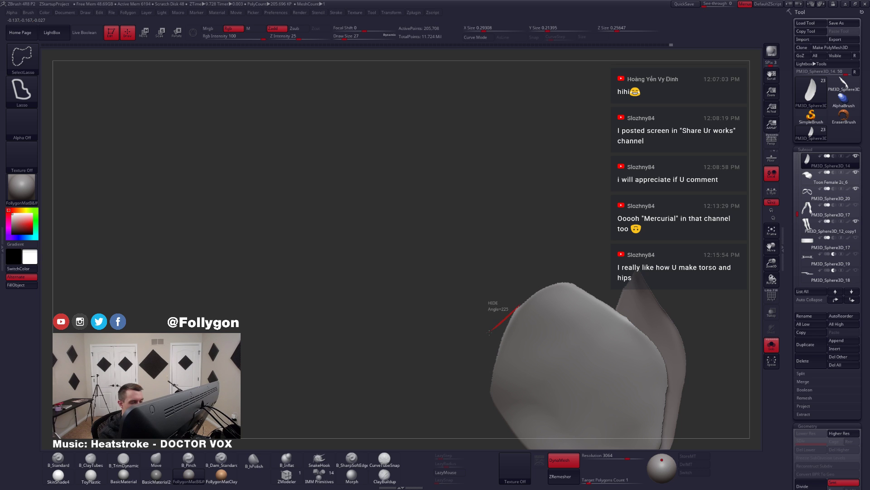
pyautogui.moveTo(494, 347)
pyautogui.mouseDown(button='right')
pyautogui.moveTo(536, 344)
pyautogui.moveTo(524, 329)
pyautogui.moveTo(530, 309)
pyautogui.mouseUp(button='right')
pyautogui.hotkey('ctrl', 'shift')
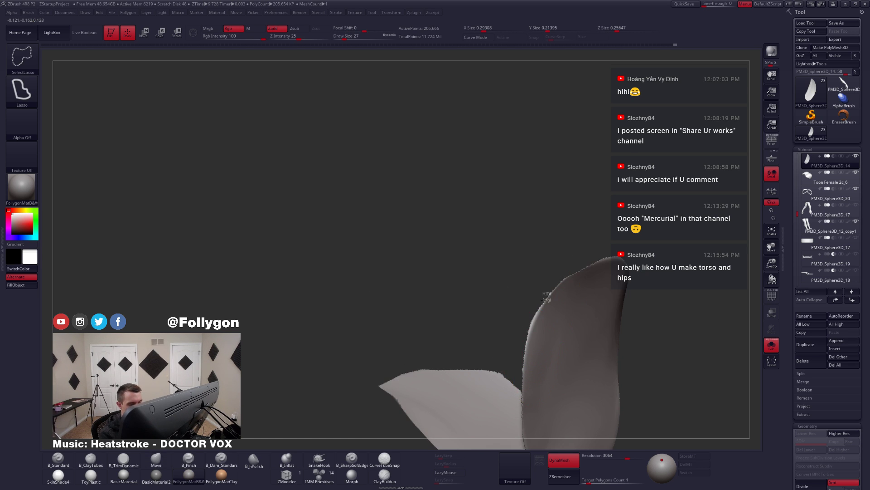
pyautogui.keyDown('ctrl'); pyautogui.keyDown('shift'); pyautogui.moveTo(502, 337); pyautogui.dragTo(504, 338); pyautogui.keyUp('shift'); pyautogui.keyUp('ctrl')
# - Reveal the whole briefs to check the leg-side grouping with a polygroup mask, and isolate the two leg-side faces
pyautogui.moveTo(564, 311)
pyautogui.mouseDown(button='right')
pyautogui.moveTo(578, 292)
pyautogui.moveTo(583, 317)
pyautogui.moveTo(604, 336)
pyautogui.moveTo(569, 293)
pyautogui.moveTo(544, 334)
pyautogui.moveTo(553, 285)
pyautogui.mouseUp(button='right')
pyautogui.keyDown('ctrl'); pyautogui.keyDown('shift'); pyautogui.click(586, 308); pyautogui.keyUp('shift'); pyautogui.keyUp('ctrl')
pyautogui.hotkey('shift', 'f')
pyautogui.hotkey('shift', 'f')
pyautogui.press('w')
pyautogui.keyDown('ctrl'); pyautogui.click(548, 323); pyautogui.keyUp('ctrl')
pyautogui.press('q')
pyautogui.hotkey('shift', 'f')
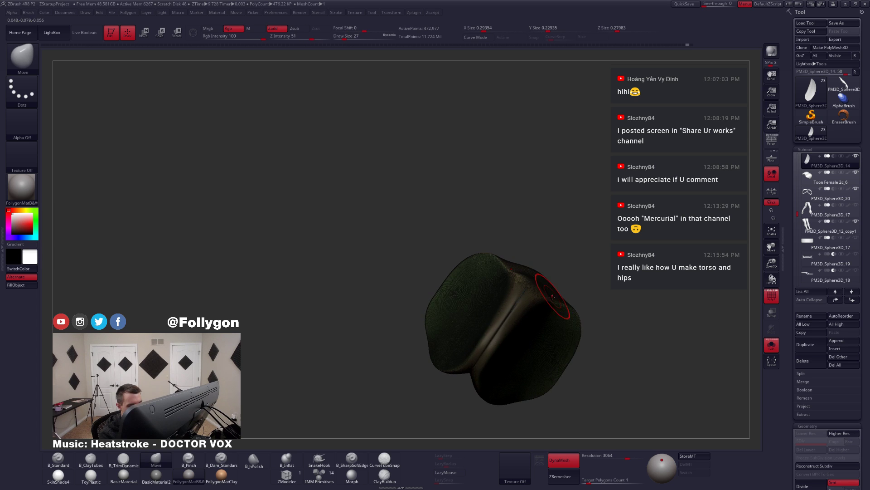
pyautogui.hotkey('shift', 'f')
pyautogui.keyDown('ctrl'); pyautogui.keyDown('shift'); pyautogui.click(538, 335); pyautogui.keyUp('shift'); pyautogui.keyUp('ctrl')
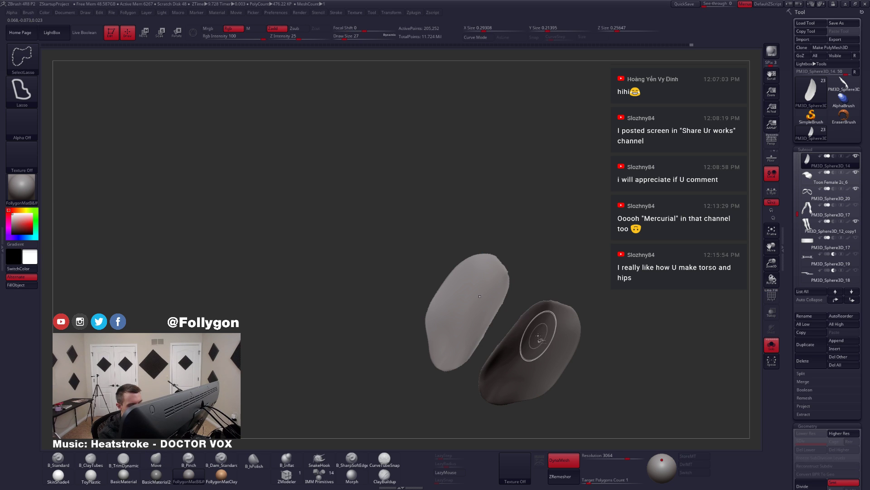
# - Isolate the outer band of the briefs, hiding the leg-side faces and the stray strip inside it
pyautogui.keyDown('ctrl'); pyautogui.keyDown('shift'); pyautogui.click(535, 302); pyautogui.keyUp('shift'); pyautogui.keyUp('ctrl')
pyautogui.keyDown('ctrl'); pyautogui.keyDown('shift'); pyautogui.click(532, 300); pyautogui.keyUp('shift'); pyautogui.keyUp('ctrl')
pyautogui.keyDown('ctrl'); pyautogui.moveTo(532, 300); pyautogui.dragTo(538, 333, button='right'); pyautogui.keyUp('ctrl')
pyautogui.keyDown('ctrl'); pyautogui.keyDown('shift'); pyautogui.moveTo(535, 333); pyautogui.dragTo(526, 353); pyautogui.keyUp('shift'); pyautogui.keyUp('ctrl')
pyautogui.moveTo(512, 315)
pyautogui.mouseDown(button='right')
pyautogui.moveTo(516, 333)
pyautogui.moveTo(508, 323)
pyautogui.moveTo(522, 311)
pyautogui.mouseUp(button='right')
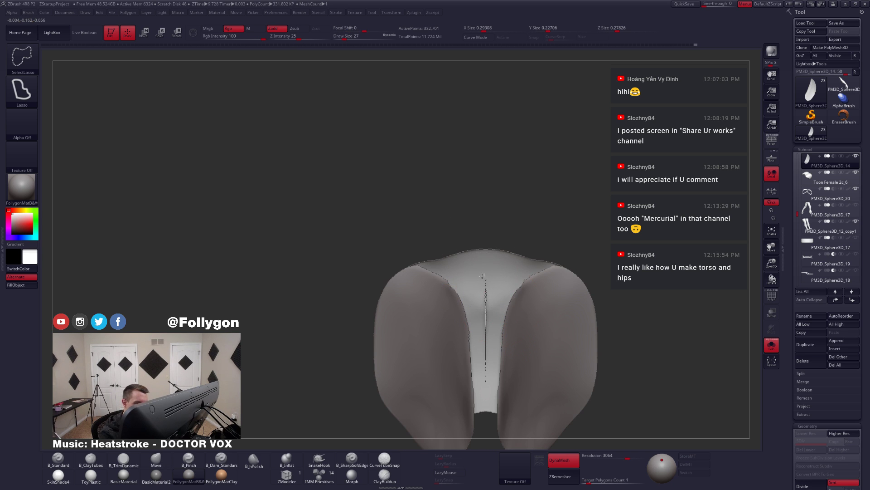
pyautogui.keyDown('ctrl'); pyautogui.keyDown('alt'); pyautogui.keyDown('shift'); pyautogui.moveTo(491, 275); pyautogui.dragTo(488, 275); pyautogui.keyUp('shift'); pyautogui.keyUp('alt'); pyautogui.keyUp('ctrl')
pyautogui.keyDown('ctrl'); pyautogui.moveTo(503, 272); pyautogui.dragTo(516, 245, button='right'); pyautogui.keyUp('ctrl')
pyautogui.keyDown('ctrl'); pyautogui.keyDown('shift'); pyautogui.moveTo(519, 231); pyautogui.dragTo(526, 241); pyautogui.keyUp('shift'); pyautogui.keyUp('ctrl')
pyautogui.moveTo(517, 249); pyautogui.dragTo(483, 296, button='right')
pyautogui.moveTo(484, 296)
pyautogui.keyDown('alt'); pyautogui.mouseDown(button='right')
pyautogui.moveTo(488, 357)
pyautogui.moveTo(492, 306)
pyautogui.mouseUp(button='right'); pyautogui.keyUp('alt')
pyautogui.hotkey('ctrl', 'shift')
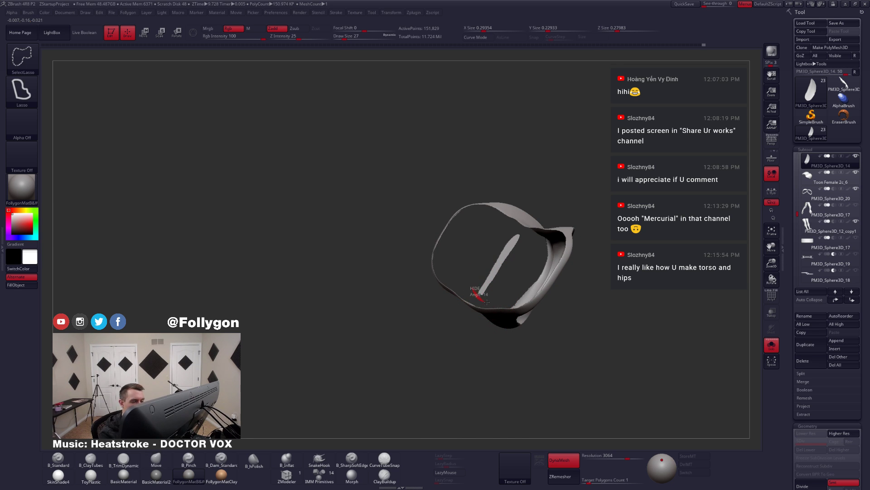
pyautogui.moveTo(521, 255)
pyautogui.keyDown('ctrl'); pyautogui.keyDown('shift'); pyautogui.mouseDown()
pyautogui.moveTo(535, 240)
pyautogui.moveTo(502, 286)
pyautogui.mouseUp(); pyautogui.keyUp('shift'); pyautogui.keyUp('ctrl')
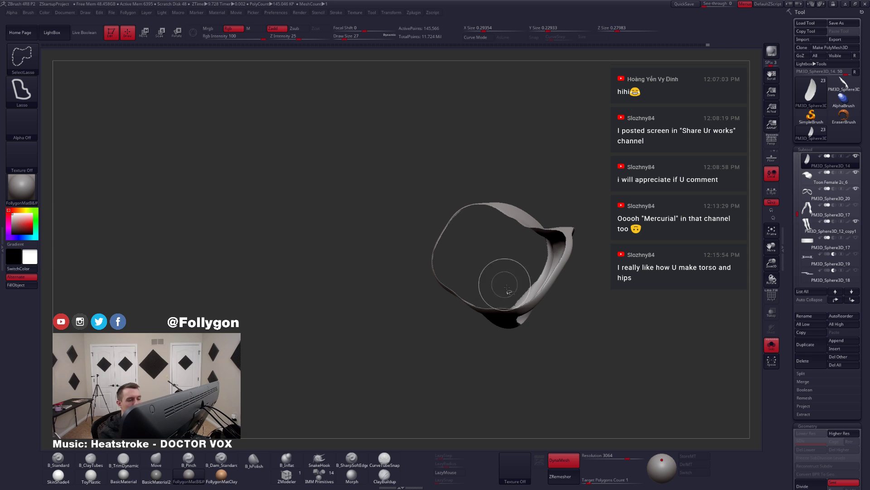
# - Assign the outer band its own polygroup and unhide the rest of the briefs
pyautogui.hotkey('ctrl', 'w')
pyautogui.keyDown('ctrl'); pyautogui.keyDown('shift'); pyautogui.click(552, 337); pyautogui.keyUp('shift'); pyautogui.keyUp('ctrl')
pyautogui.moveTo(554, 337); pyautogui.dragTo(555, 304)
pyautogui.hotkey('shift', 'f')
# - ZRemesh the briefs with KeepGroups enabled
pyautogui.moveTo(797, 453); pyautogui.dragTo(798, 233)
pyautogui.click(844, 262)
pyautogui.click(799, 249)
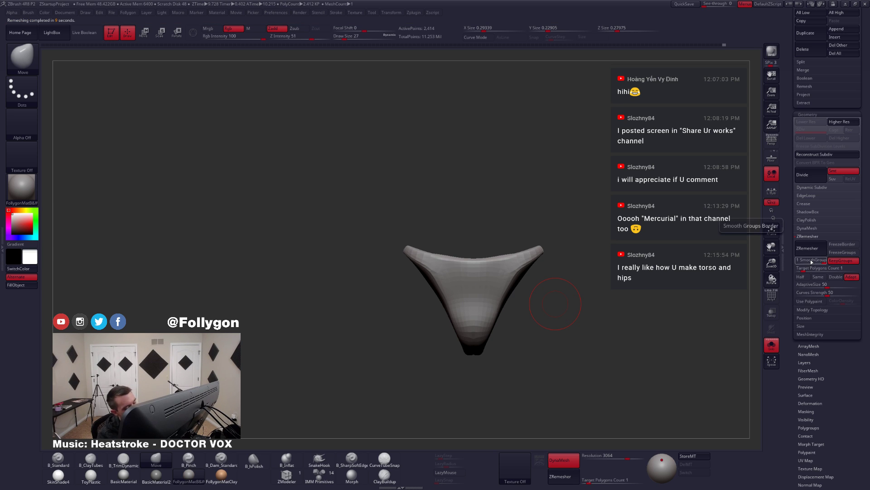
# - Inspect the remeshed briefs from several angles with and without the polygroup wireframe
pyautogui.hotkey('shift', 'f')
pyautogui.hotkey('shift', 'f')
pyautogui.moveTo(507, 272); pyautogui.dragTo(405, 275, button='right')
pyautogui.hotkey('shift', 'f')
pyautogui.moveTo(530, 275)
pyautogui.mouseDown(button='right')
pyautogui.moveTo(668, 279)
pyautogui.moveTo(657, 310)
pyautogui.moveTo(557, 312)
pyautogui.mouseUp(button='right')
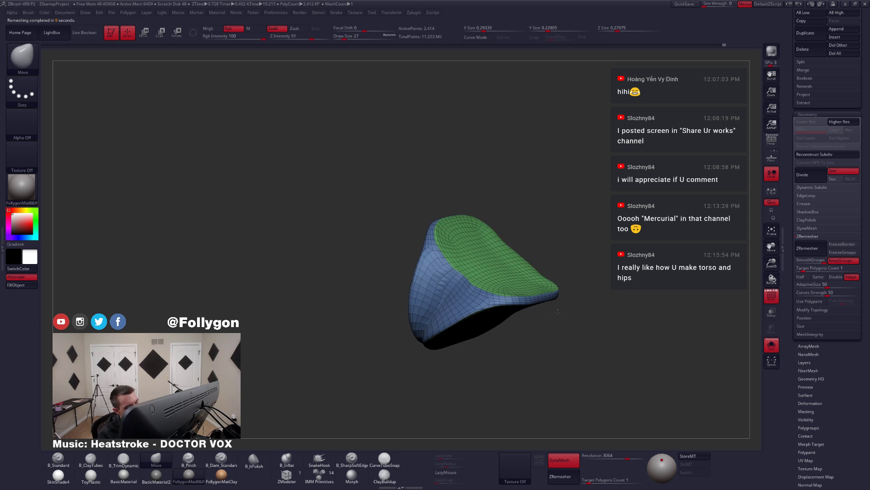
pyautogui.moveTo(557, 312); pyautogui.dragTo(507, 297)
pyautogui.hotkey('shift', 'f')
pyautogui.moveTo(464, 314); pyautogui.dragTo(601, 314, button='right')
pyautogui.hotkey('shift', 'f')
# - Delete complete edge loops around the upper edge of the briefs with ZModeler
pyautogui.keyDown('ctrl'); pyautogui.moveTo(317, 358); pyautogui.dragTo(318, 413, button='right'); pyautogui.keyUp('ctrl')
pyautogui.click(292, 472)
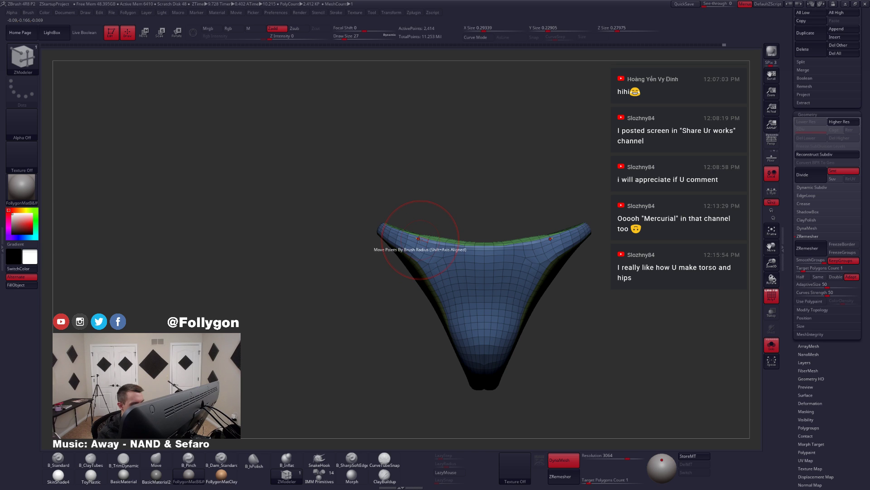
pyautogui.press('space')
pyautogui.click(373, 297)
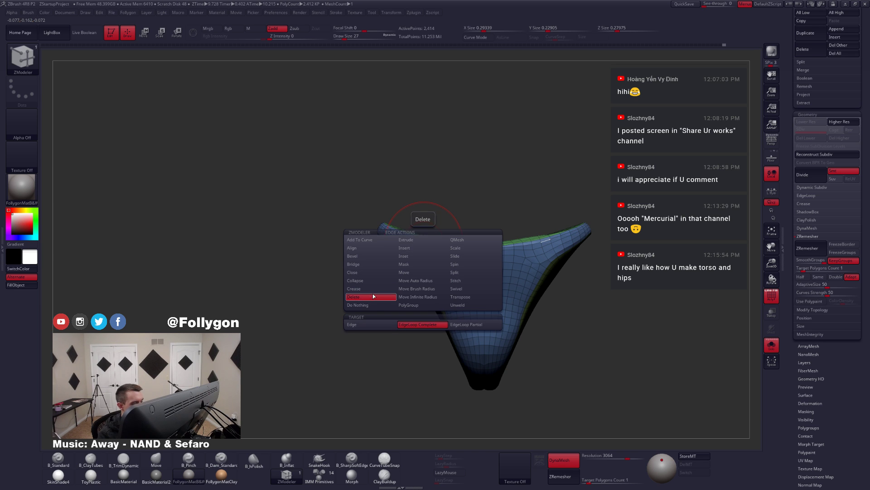
pyautogui.moveTo(452, 255); pyautogui.dragTo(453, 290, button='right')
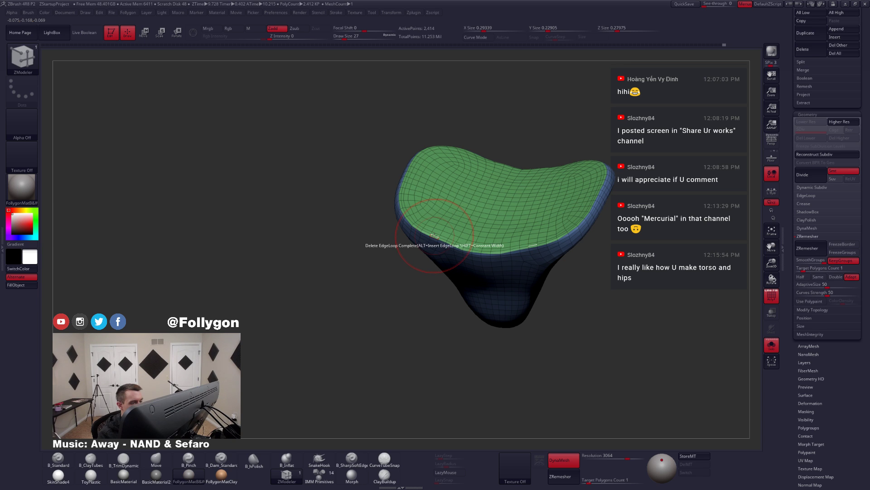
pyautogui.moveTo(434, 238); pyautogui.dragTo(470, 303, button='right')
pyautogui.click(468, 285)
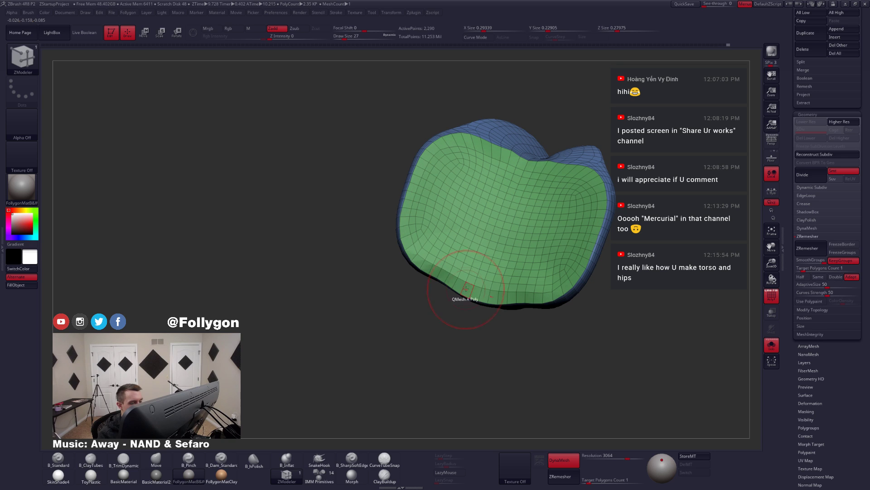
pyautogui.moveTo(482, 280)
pyautogui.mouseDown(button='right')
pyautogui.moveTo(485, 251)
pyautogui.moveTo(499, 280)
pyautogui.moveTo(436, 313)
pyautogui.moveTo(518, 318)
pyautogui.mouseUp(button='right')
pyautogui.click(514, 302)
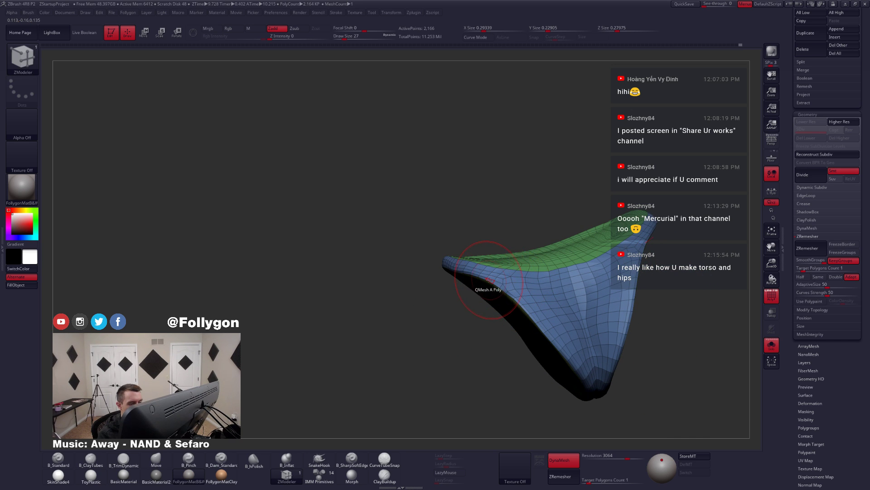
# - Try to delete a complete edge loop around the leg opening of the briefs
pyautogui.moveTo(486, 290); pyautogui.dragTo(455, 273, button='right')
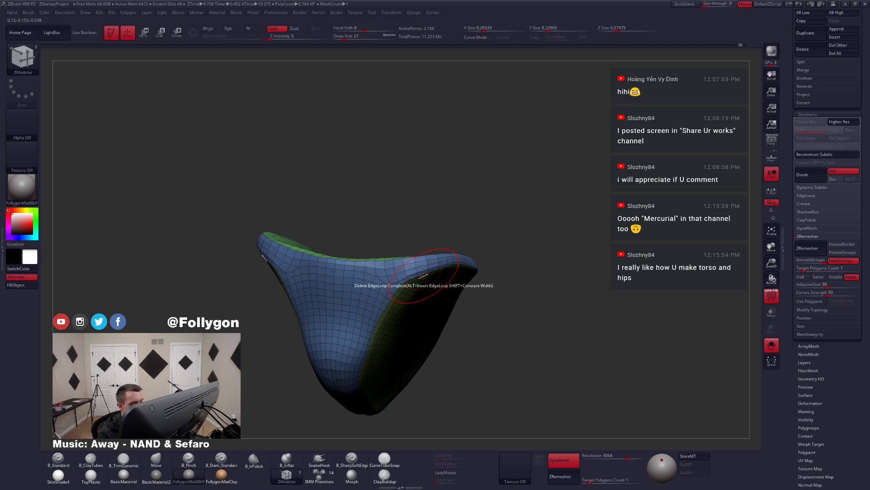
pyautogui.moveTo(405, 286)
pyautogui.mouseDown(button='right')
pyautogui.moveTo(386, 275)
pyautogui.moveTo(409, 277)
pyautogui.mouseUp(button='right')
pyautogui.keyDown('ctrl'); pyautogui.moveTo(410, 276); pyautogui.dragTo(409, 310, button='right'); pyautogui.keyUp('ctrl')
pyautogui.click(408, 294)
pyautogui.hotkey('ctrl', 'z')
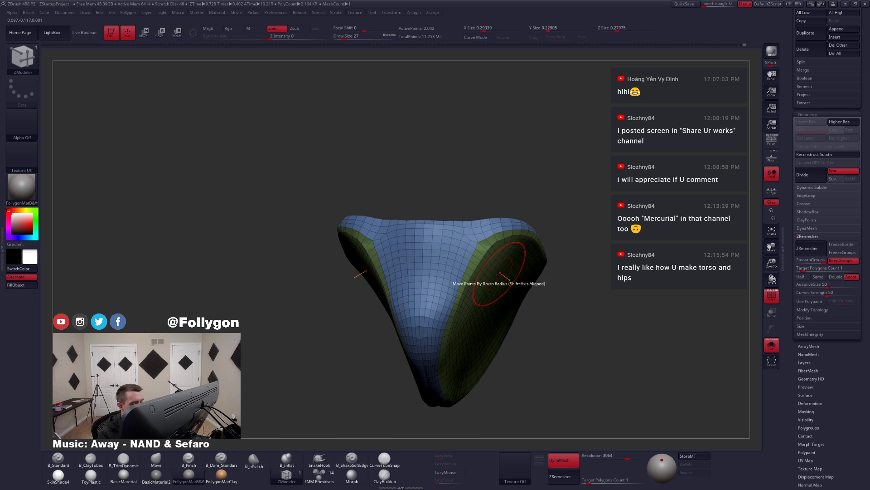
pyautogui.hotkey('ctrl', 'shift')
pyautogui.moveTo(472, 317); pyautogui.dragTo(421, 305, button='right')
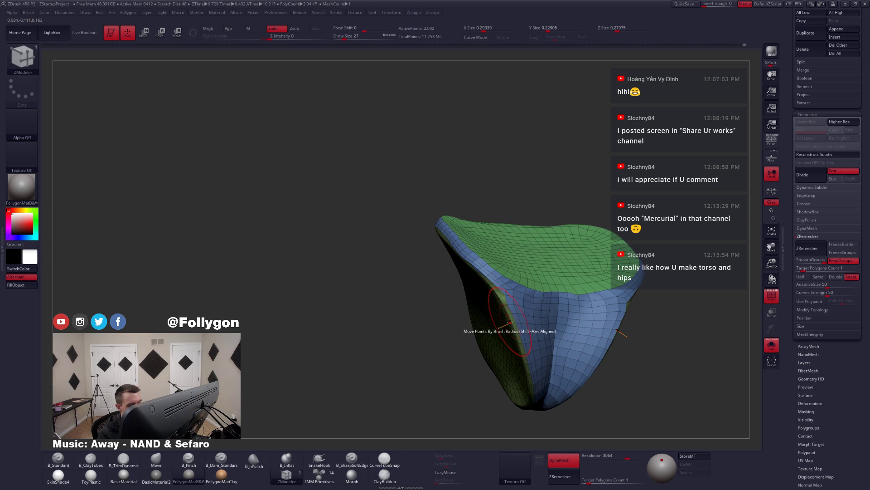
# - Crease the complete edge loop around the leg opening with ZModeler and turn on dynamic subdivision
pyautogui.moveTo(500, 316); pyautogui.dragTo(431, 217, button='right')
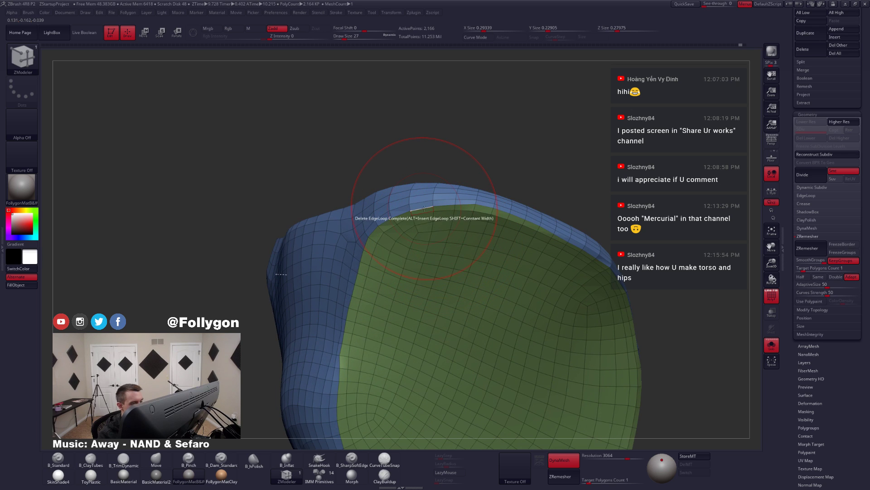
pyautogui.press('space')
pyautogui.click(375, 256)
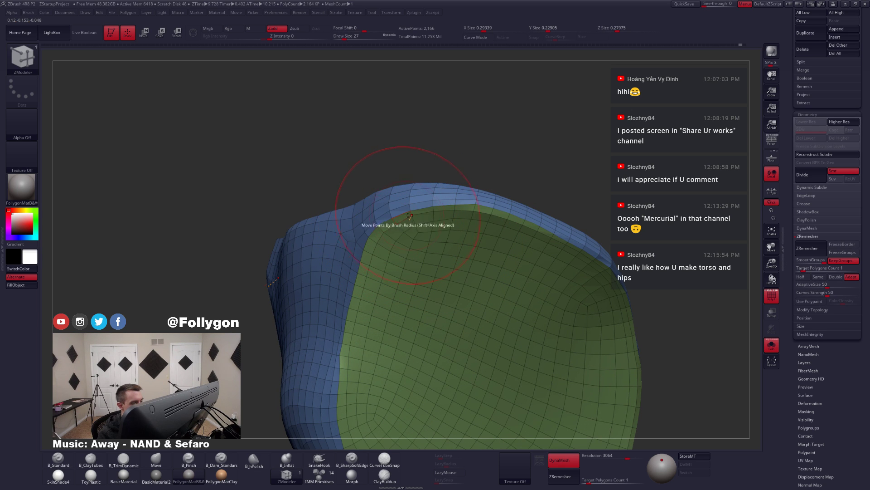
pyautogui.moveTo(424, 197); pyautogui.dragTo(492, 207, button='right')
pyautogui.click(428, 184)
pyautogui.press('d')
# - Examine the creased, smoothed briefs from several angles with and without wireframe, and turn dynamic subdivision off
pyautogui.hotkey('shift', 'f')
pyautogui.moveTo(502, 237); pyautogui.dragTo(562, 252, button='right')
pyautogui.hotkey('shift', 'f')
pyautogui.hotkey('shift', 'f')
pyautogui.keyDown('alt'); pyautogui.moveTo(489, 238); pyautogui.dragTo(443, 313, button='right'); pyautogui.keyUp('alt')
pyautogui.hotkey('shift', 'f')
pyautogui.moveTo(446, 272); pyautogui.dragTo(470, 301, button='right')
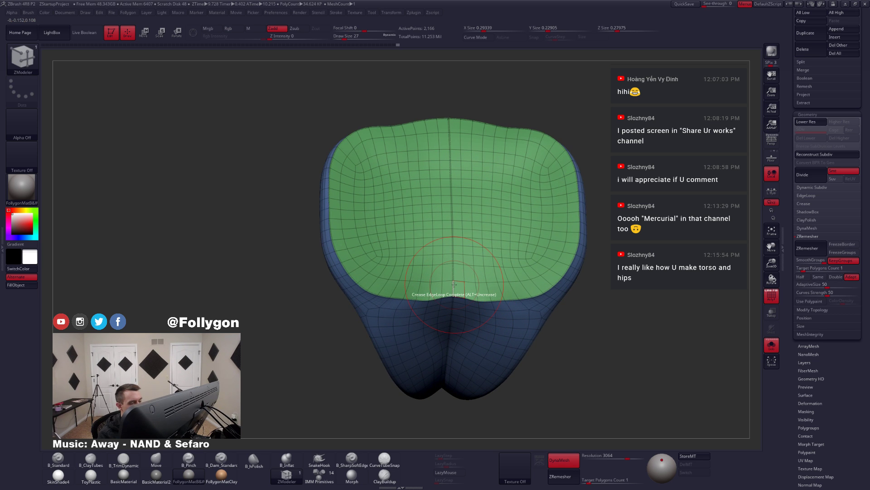
pyautogui.press('space')
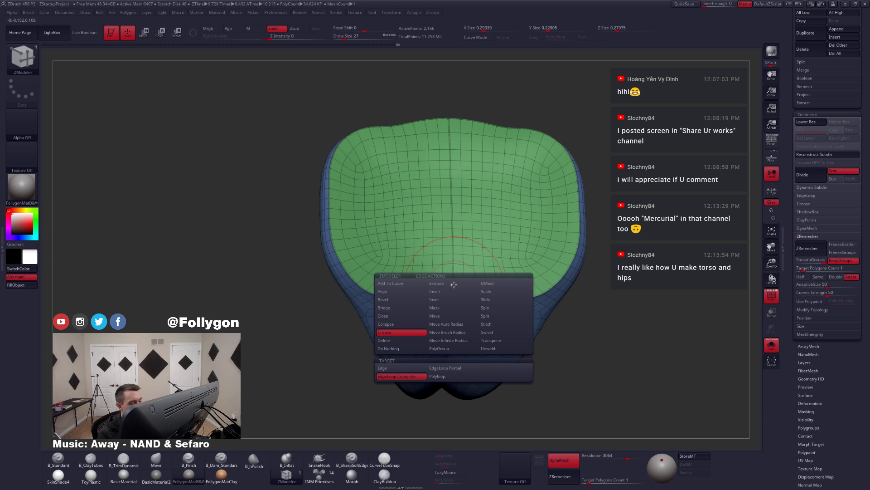
pyautogui.hotkey('shift', 'd')
pyautogui.moveTo(453, 305); pyautogui.dragTo(467, 278, button='right')
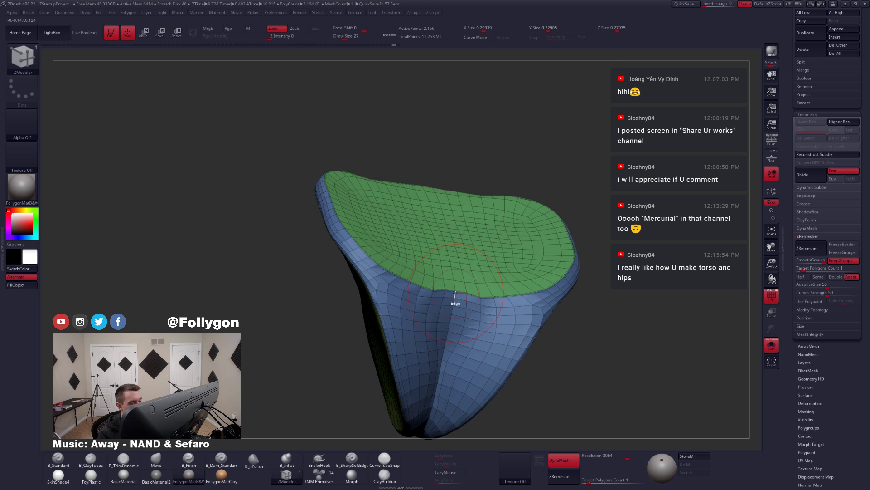
# - Isolate the outer band and examine its halves separately, restoring the full briefs' visibility at the end
pyautogui.hotkey('ctrl', 'shift')
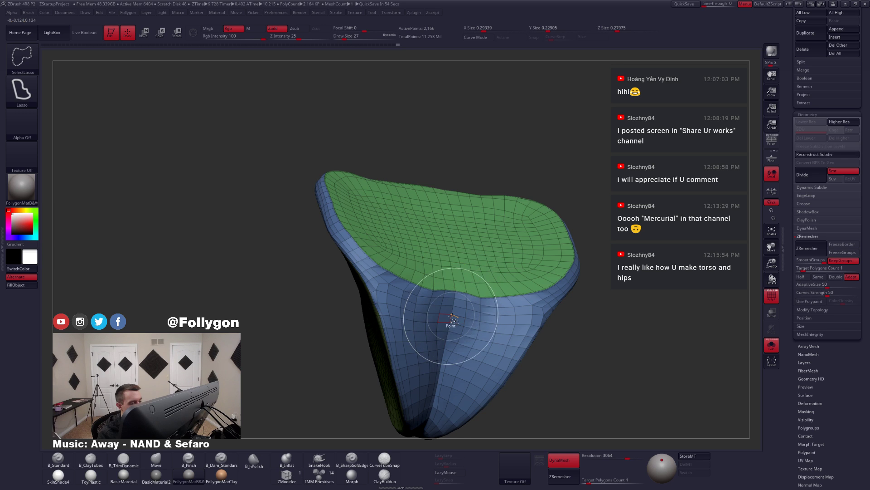
pyautogui.keyDown('ctrl'); pyautogui.keyDown('shift'); pyautogui.click(450, 314); pyautogui.keyUp('shift'); pyautogui.keyUp('ctrl')
pyautogui.keyDown('ctrl'); pyautogui.moveTo(451, 314); pyautogui.dragTo(452, 283, button='right'); pyautogui.keyUp('ctrl')
pyautogui.keyDown('alt'); pyautogui.moveTo(468, 322); pyautogui.dragTo(471, 291); pyautogui.keyUp('alt')
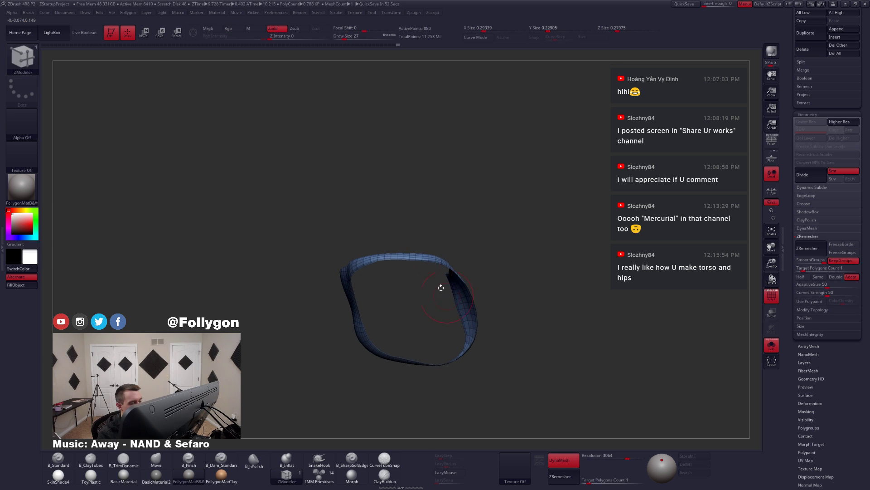
pyautogui.keyDown('ctrl'); pyautogui.keyDown('alt'); pyautogui.keyDown('shift'); pyautogui.moveTo(408, 383); pyautogui.dragTo(610, 254); pyautogui.keyUp('shift'); pyautogui.keyUp('alt'); pyautogui.keyUp('ctrl')
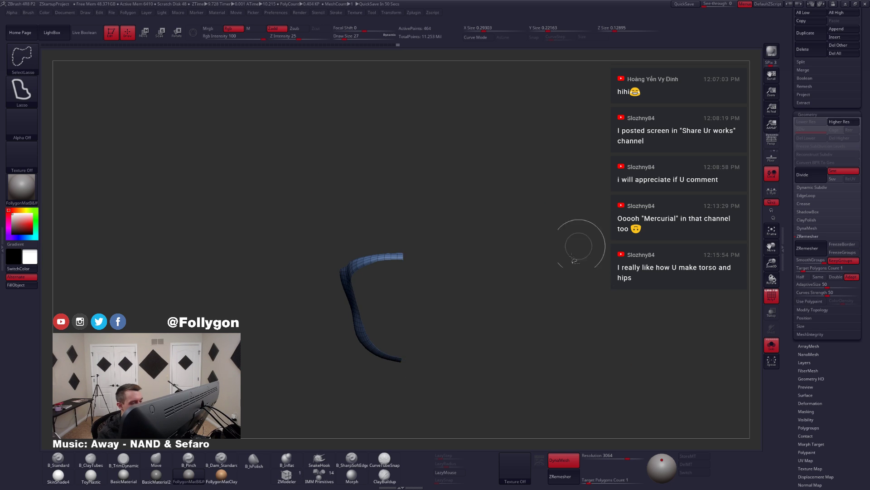
pyautogui.keyDown('ctrl'); pyautogui.keyDown('shift'); pyautogui.click(484, 298); pyautogui.keyUp('shift'); pyautogui.keyUp('ctrl')
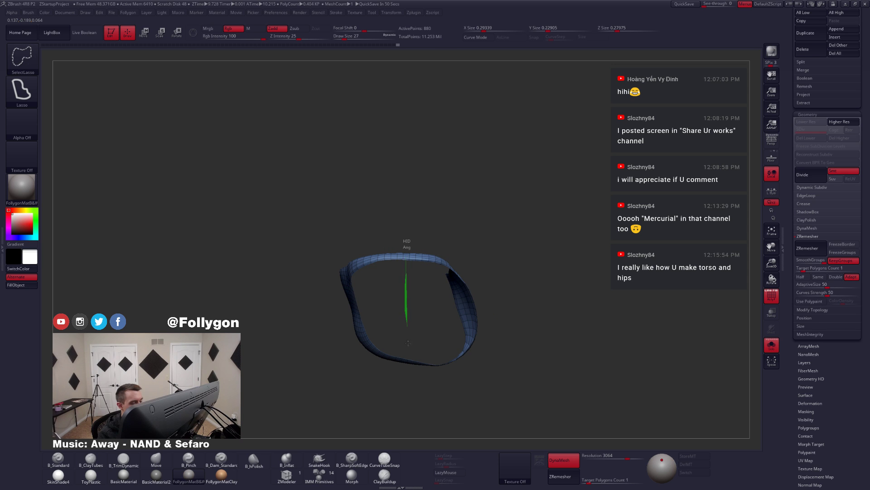
pyautogui.moveTo(405, 386)
pyautogui.keyDown('ctrl'); pyautogui.keyDown('shift'); pyautogui.mouseDown()
pyautogui.moveTo(574, 191)
pyautogui.moveTo(503, 199)
pyautogui.mouseUp(); pyautogui.keyUp('shift'); pyautogui.keyUp('ctrl')
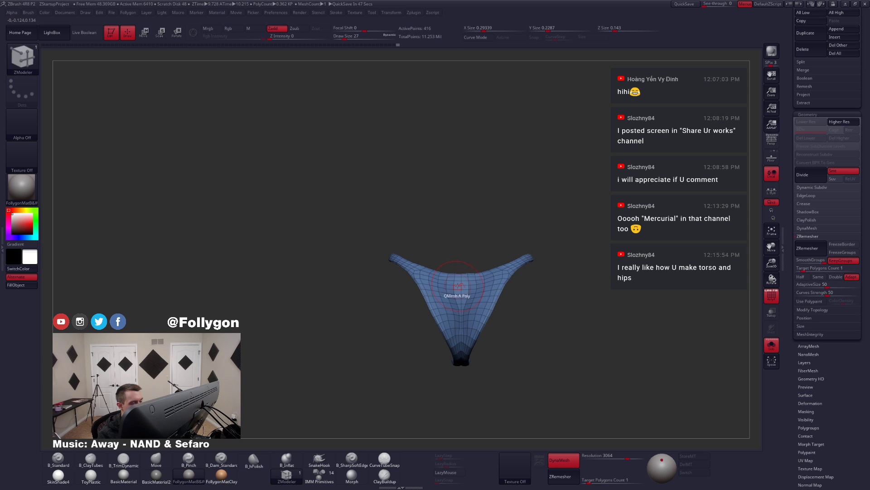
pyautogui.keyDown('ctrl'); pyautogui.keyDown('shift'); pyautogui.click(552, 316); pyautogui.keyUp('shift'); pyautogui.keyUp('ctrl')
# - Check the briefs without wireframe and turn off Solo to show the complete figure
pyautogui.hotkey('shift', 'f')
pyautogui.moveTo(544, 320); pyautogui.dragTo(446, 269)
pyautogui.keyDown('alt'); pyautogui.moveTo(434, 339); pyautogui.dragTo(475, 297, button='right'); pyautogui.keyUp('alt')
pyautogui.hotkey('shift', 'f')
pyautogui.press('f')
pyautogui.hotkey('shift', 'f')
pyautogui.hotkey('shift', 's')
# - Unhide the hidden thigh on the body subtool and reselect the briefs
pyautogui.keyDown('alt'); pyautogui.click(436, 239); pyautogui.keyUp('alt')
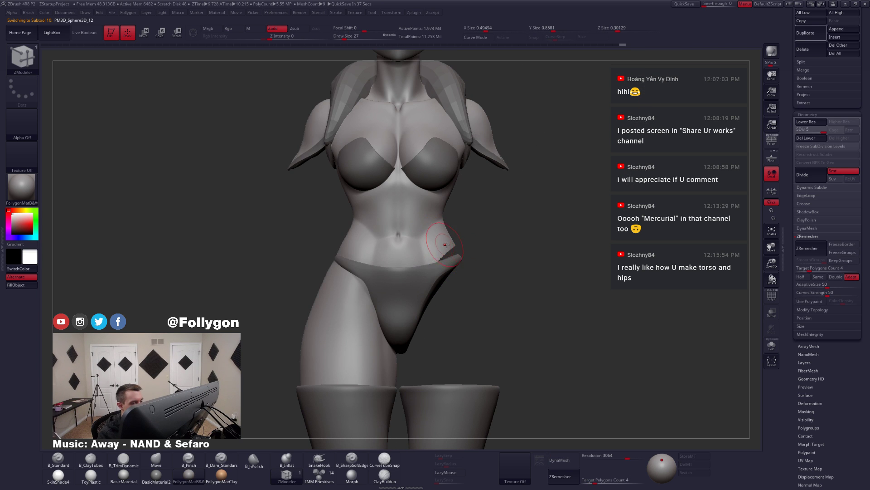
pyautogui.keyDown('ctrl'); pyautogui.keyDown('shift'); pyautogui.click(446, 241); pyautogui.keyUp('shift'); pyautogui.keyUp('ctrl')
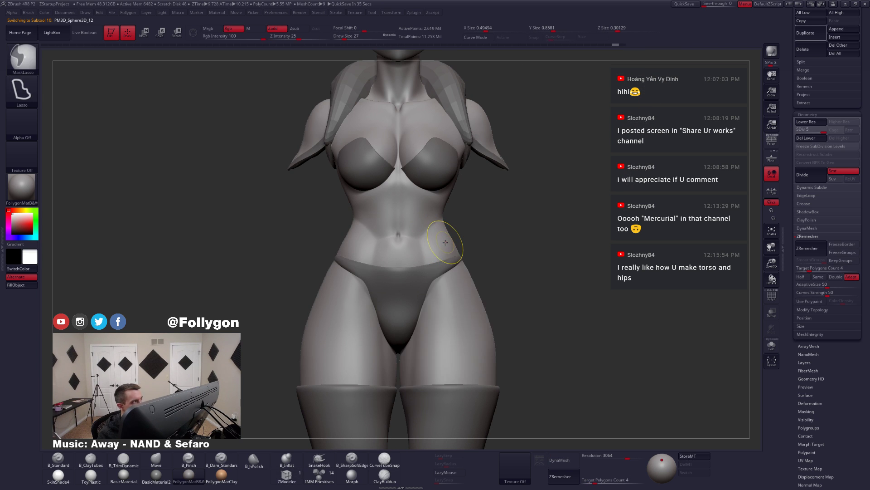
pyautogui.keyDown('alt'); pyautogui.click(429, 269); pyautogui.keyUp('alt')
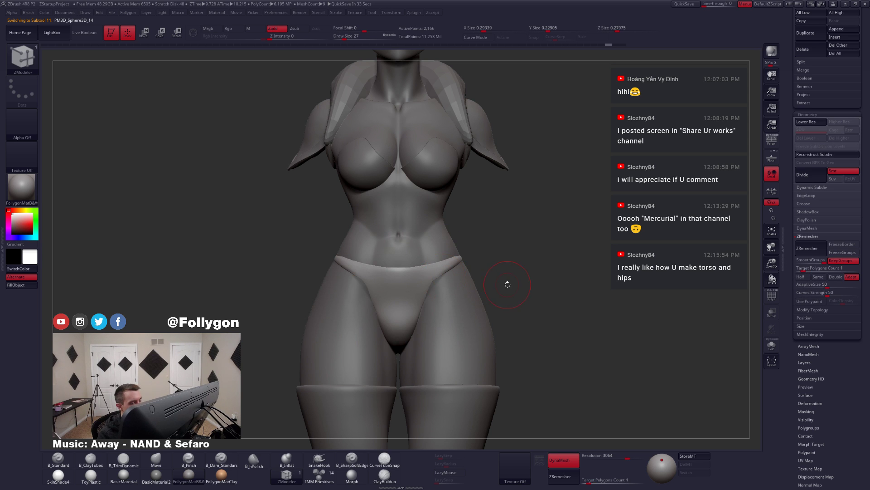
# - Reshape the side edges of the briefs over the hips using the Move brush at draw size 54
pyautogui.keyDown('alt'); pyautogui.moveTo(457, 298); pyautogui.dragTo(554, 341, button='right'); pyautogui.keyUp('alt')
pyautogui.press('space')
pyautogui.moveTo(529, 331); pyautogui.dragTo(534, 330)
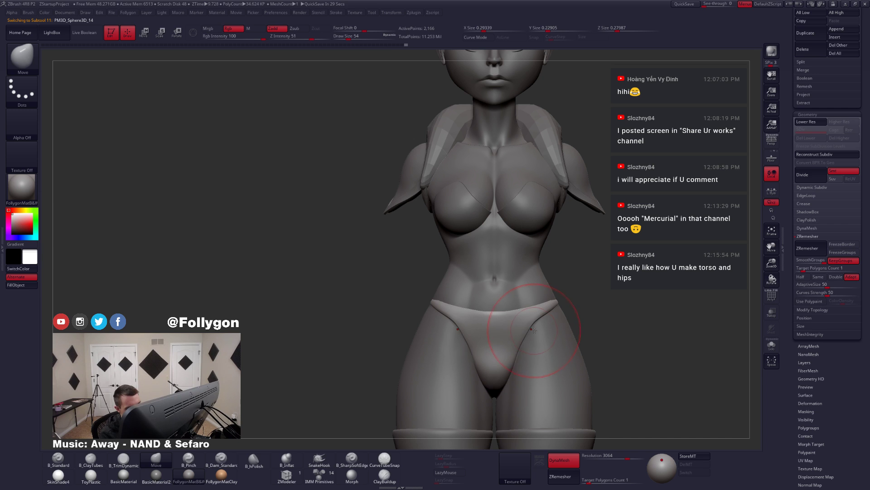
pyautogui.moveTo(535, 334)
pyautogui.mouseDown(button='right')
pyautogui.moveTo(482, 348)
pyautogui.moveTo(493, 306)
pyautogui.moveTo(498, 333)
pyautogui.moveTo(487, 358)
pyautogui.moveTo(511, 348)
pyautogui.mouseUp(button='right')
pyautogui.hotkey('shift', 'f')
pyautogui.hotkey('shift', 'f')
# - Isolate the briefs and mask part of them by polygroup, adjusting the mask
pyautogui.hotkey('alt', 's')
pyautogui.hotkey('shift', 'f')
pyautogui.press('w')
pyautogui.press('q')
pyautogui.press('shift')
pyautogui.moveTo(574, 312)
pyautogui.mouseDown(button='right')
pyautogui.moveTo(535, 346)
pyautogui.moveTo(564, 322)
pyautogui.moveTo(489, 341)
pyautogui.moveTo(512, 326)
pyautogui.mouseUp(button='right')
pyautogui.hotkey('shift', 'f')
pyautogui.keyDown('ctrl'); pyautogui.click(519, 323); pyautogui.keyUp('ctrl')
pyautogui.keyDown('ctrl'); pyautogui.click(564, 322); pyautogui.keyUp('ctrl')
# - Smooth the rear surface of the briefs and quick-save the project
pyautogui.moveTo(560, 280); pyautogui.dragTo(465, 368, button='right')
pyautogui.press('shift')
pyautogui.keyDown('shift'); pyautogui.moveTo(465, 369); pyautogui.dragTo(481, 365); pyautogui.keyUp('shift')
pyautogui.moveTo(481, 365); pyautogui.dragTo(494, 333, button='right')
pyautogui.keyDown('shift'); pyautogui.moveTo(494, 333); pyautogui.dragTo(484, 363); pyautogui.keyUp('shift')
pyautogui.moveTo(483, 362)
pyautogui.keyDown('shift'); pyautogui.mouseDown(button='right')
pyautogui.moveTo(501, 325)
pyautogui.moveTo(519, 332)
pyautogui.mouseUp(button='right'); pyautogui.keyUp('shift')
pyautogui.hotkey('ctrl', 'shift', 's')
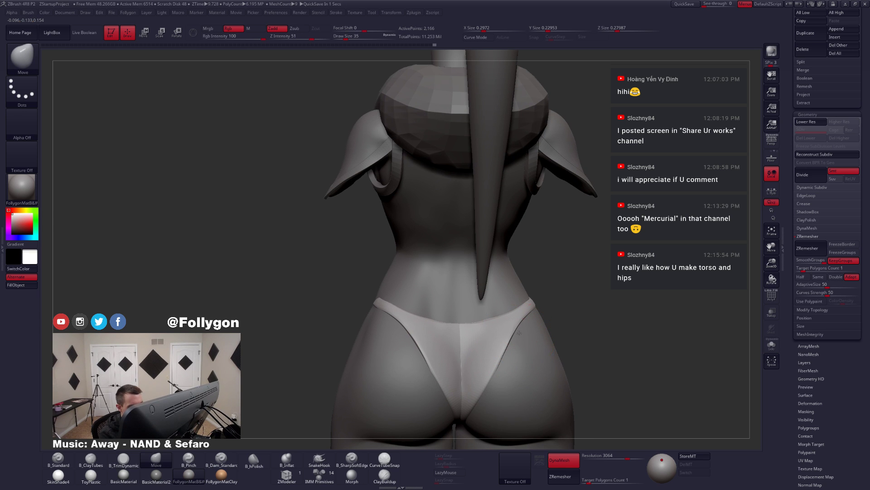
# - Adjust the Move brush's draw size and refine the fit of the briefs around the hips and rear
pyautogui.moveTo(490, 362)
pyautogui.mouseDown(button='right')
pyautogui.moveTo(500, 385)
pyautogui.moveTo(492, 386)
pyautogui.mouseUp(button='right')
pyautogui.press('3')
pyautogui.press('4')
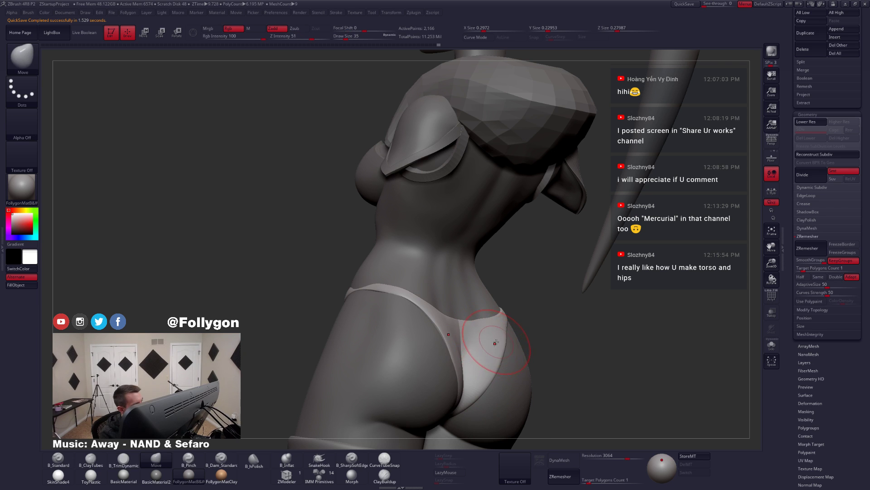
pyautogui.press('space')
pyautogui.moveTo(497, 345); pyautogui.dragTo(502, 345)
pyautogui.moveTo(489, 409)
pyautogui.keyDown('alt'); pyautogui.mouseDown(button='right')
pyautogui.moveTo(494, 344)
pyautogui.moveTo(501, 357)
pyautogui.moveTo(515, 320)
pyautogui.mouseUp(button='right'); pyautogui.keyUp('alt')
pyautogui.moveTo(502, 364)
pyautogui.mouseDown(button='right')
pyautogui.moveTo(470, 367)
pyautogui.moveTo(584, 355)
pyautogui.moveTo(515, 360)
pyautogui.moveTo(496, 334)
pyautogui.moveTo(509, 338)
pyautogui.mouseUp(button='right')
# - Isolate the briefs, smooth their upper hip edge, and display the polygroup wireframe at the next lower subdivision level
pyautogui.hotkey('alt', 's')
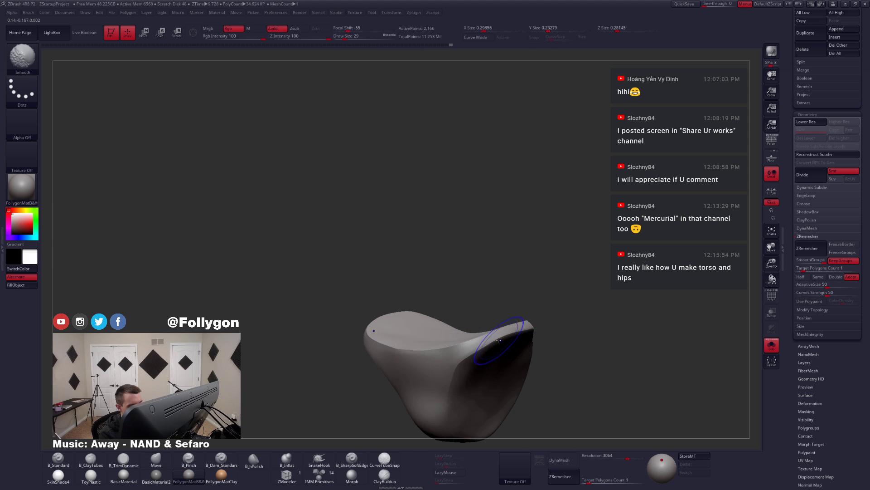
pyautogui.hotkey('shift', 'd')
pyautogui.hotkey('shift', 'f')
pyautogui.press('ctrl')
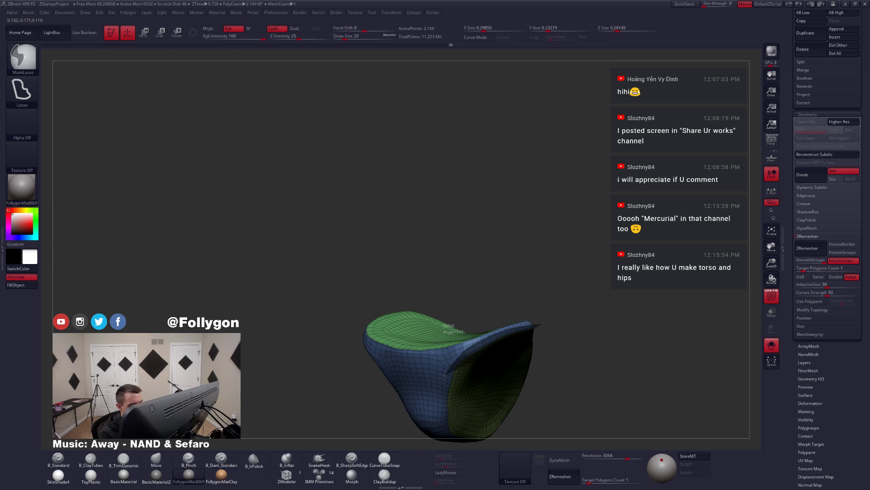
pyautogui.moveTo(512, 343); pyautogui.dragTo(513, 358, button='right')
# - Show the whole character again and refine the front waistband of the briefs at draw size 25
pyautogui.hotkey('alt', 's')
pyautogui.hotkey('shift', 'f')
pyautogui.moveTo(532, 361)
pyautogui.mouseDown(button='right')
pyautogui.moveTo(538, 341)
pyautogui.moveTo(522, 355)
pyautogui.mouseUp(button='right')
pyautogui.press('space')
pyautogui.moveTo(498, 363); pyautogui.dragTo(488, 364)
pyautogui.hotkey('shift', 'f')
pyautogui.hotkey('shift', 'f')
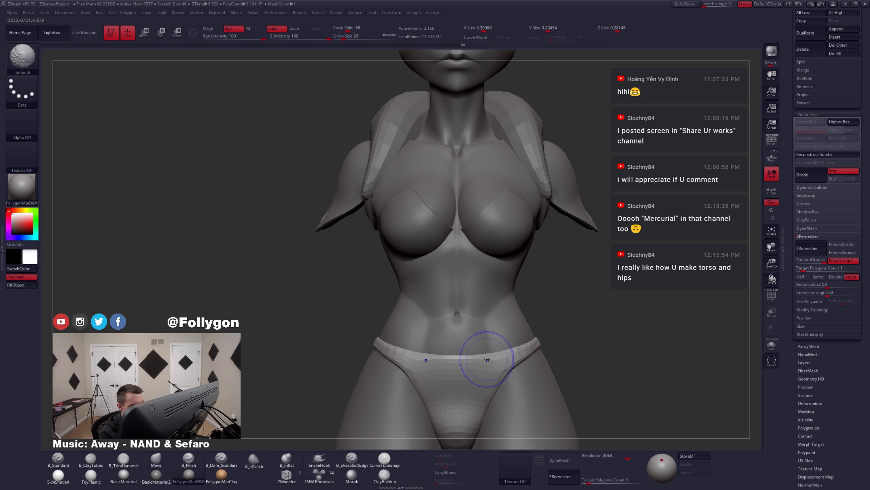
# - Raise the briefs' subdivision level, adjust the waistband with the Move brush at draw size 29, and isolate the briefs
pyautogui.press('d')
pyautogui.keyDown('ctrl'); pyautogui.moveTo(492, 356); pyautogui.dragTo(485, 324, button='right'); pyautogui.keyUp('ctrl')
pyautogui.keyDown('alt'); pyautogui.moveTo(526, 358); pyautogui.dragTo(524, 328, button='right'); pyautogui.keyUp('alt')
pyautogui.moveTo(478, 355)
pyautogui.mouseDown(button='right')
pyautogui.moveTo(507, 361)
pyautogui.moveTo(486, 350)
pyautogui.mouseUp(button='right')
pyautogui.press('space')
pyautogui.moveTo(486, 350); pyautogui.dragTo(490, 351)
pyautogui.moveTo(488, 347)
pyautogui.mouseDown(button='right')
pyautogui.moveTo(511, 346)
pyautogui.moveTo(476, 362)
pyautogui.moveTo(488, 350)
pyautogui.mouseUp(button='right')
pyautogui.press('space')
pyautogui.moveTo(488, 350); pyautogui.dragTo(484, 350)
pyautogui.moveTo(484, 350); pyautogui.dragTo(484, 351, button='right')
pyautogui.hotkey('shift', 's')
pyautogui.press('w')
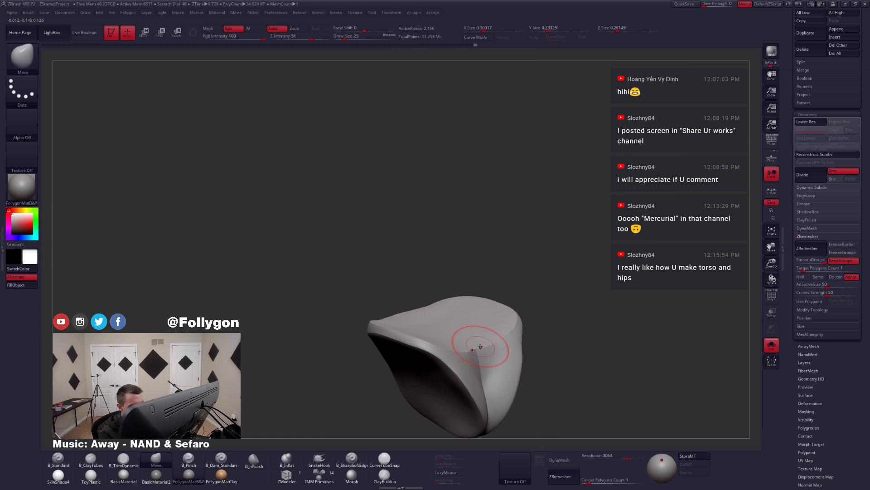
# - Try scaling the unmasked upper cap of the briefs with the Transpose line, then undo the scale
pyautogui.press('q')
pyautogui.press('space')
pyautogui.moveTo(472, 349); pyautogui.dragTo(480, 347)
pyautogui.keyDown('shift'); pyautogui.moveTo(480, 348); pyautogui.dragTo(484, 377, button='right'); pyautogui.keyUp('shift')
pyautogui.press('e')
pyautogui.hotkey('shift', 'f')
pyautogui.keyDown('alt'); pyautogui.moveTo(488, 305); pyautogui.dragTo(498, 332, button='right'); pyautogui.keyUp('alt')
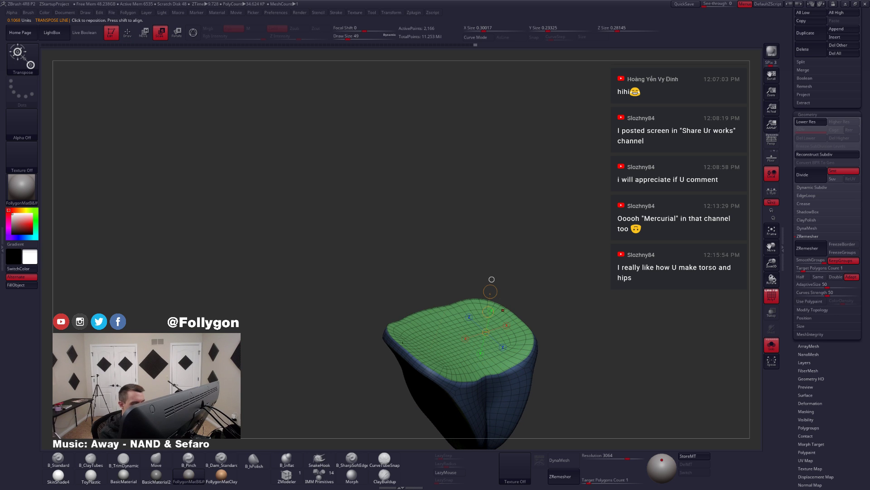
pyautogui.moveTo(490, 291); pyautogui.dragTo(489, 292)
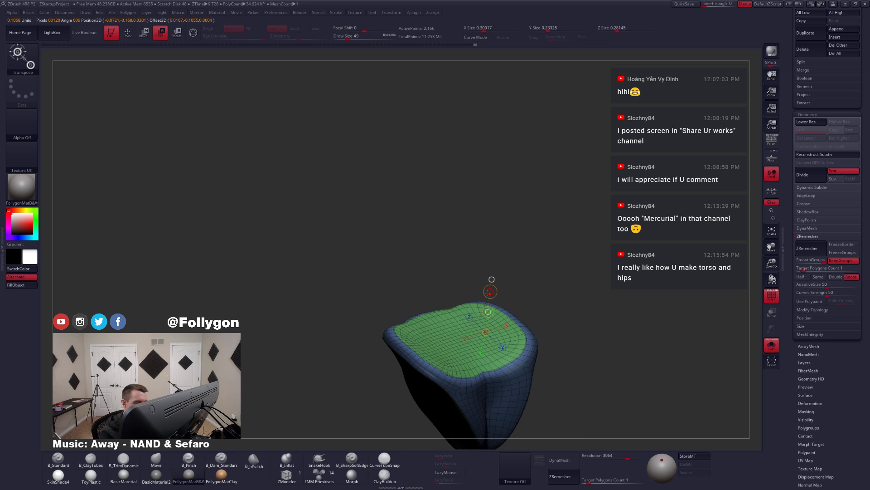
pyautogui.hotkey('ctrl', 'z')
# - Soften the mask around the upper cap, try transforming the cap again, and clear the mask
pyautogui.press('q')
pyautogui.keyDown('ctrl'); pyautogui.click(552, 305); pyautogui.keyUp('ctrl')
pyautogui.keyDown('ctrl'); pyautogui.click(514, 333); pyautogui.keyUp('ctrl')
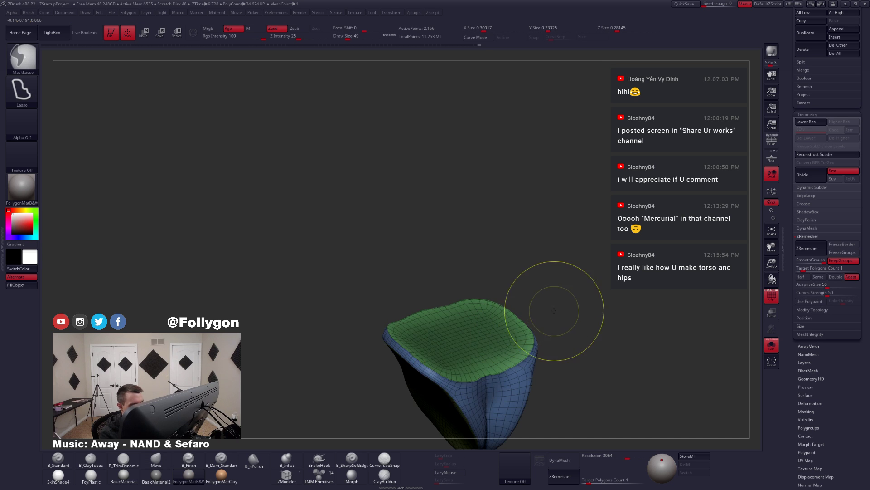
pyautogui.press('e')
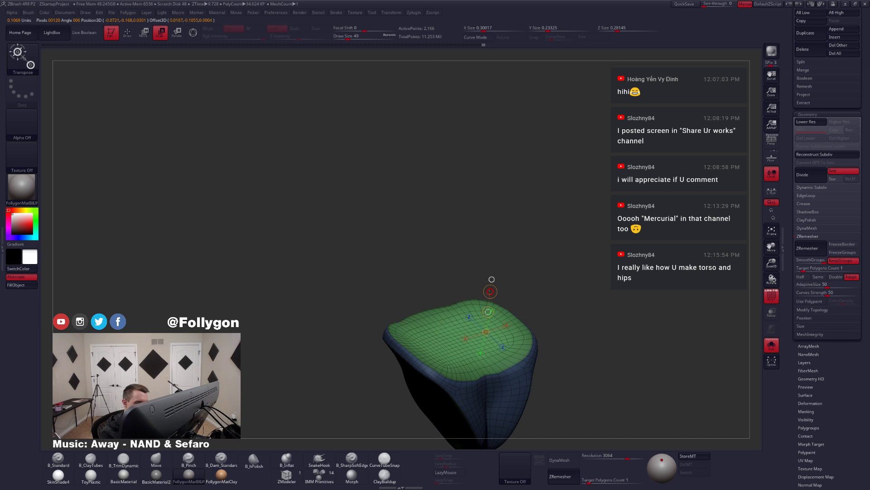
pyautogui.hotkey('ctrl', 'z')
pyautogui.press('q')
pyautogui.press('w')
pyautogui.moveTo(486, 332); pyautogui.dragTo(492, 348)
pyautogui.press('q')
pyautogui.keyDown('ctrl'); pyautogui.moveTo(551, 313); pyautogui.dragTo(560, 305); pyautogui.keyUp('ctrl')
# - Isolate the briefs' upper cap, assign its inner faces to a new polygroup separate from the rim, and unhide the rest
pyautogui.keyDown('ctrl'); pyautogui.keyDown('shift'); pyautogui.click(497, 350); pyautogui.keyUp('shift'); pyautogui.keyUp('ctrl')
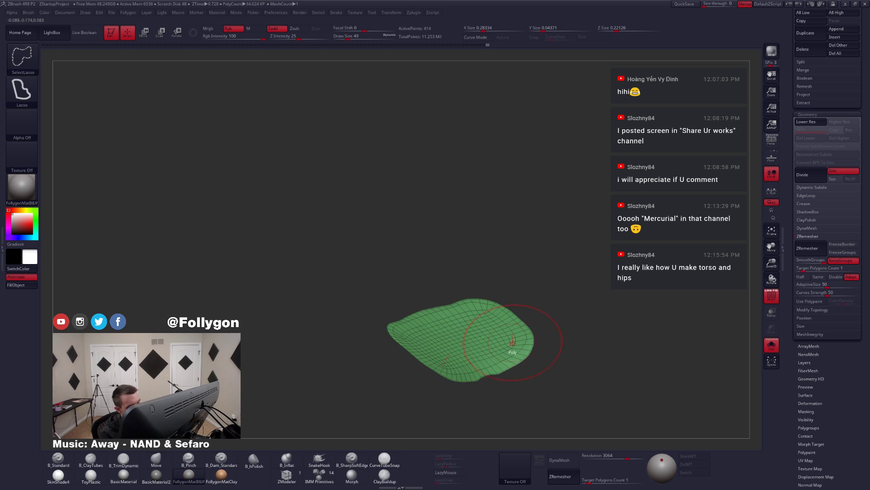
pyautogui.keyDown('shift'); pyautogui.moveTo(509, 344); pyautogui.dragTo(496, 384, button='right'); pyautogui.keyUp('shift')
pyautogui.hotkey('shift', 'd')
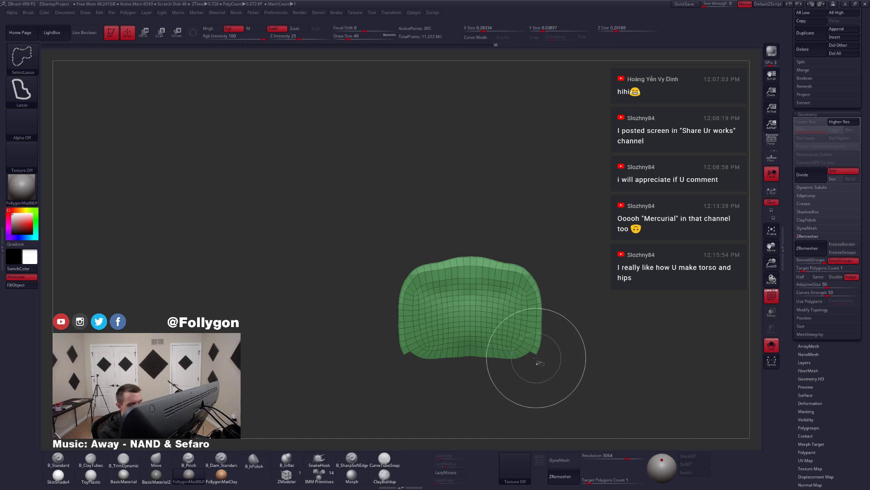
pyautogui.moveTo(547, 316)
pyautogui.keyDown('ctrl'); pyautogui.keyDown('shift'); pyautogui.mouseDown()
pyautogui.moveTo(548, 294)
pyautogui.moveTo(524, 274)
pyautogui.mouseUp(); pyautogui.keyUp('shift'); pyautogui.keyUp('ctrl')
pyautogui.keyDown('ctrl'); pyautogui.keyDown('alt'); pyautogui.keyDown('shift'); pyautogui.moveTo(458, 260); pyautogui.dragTo(510, 257); pyautogui.keyUp('shift'); pyautogui.keyUp('alt'); pyautogui.keyUp('ctrl')
pyautogui.hotkey('ctrl', 'w')
pyautogui.keyDown('ctrl'); pyautogui.click(561, 335); pyautogui.keyUp('ctrl')
pyautogui.keyDown('ctrl'); pyautogui.keyDown('shift'); pyautogui.click(563, 338); pyautogui.keyUp('shift'); pyautogui.keyUp('ctrl')
pyautogui.moveTo(555, 343); pyautogui.dragTo(555, 305)
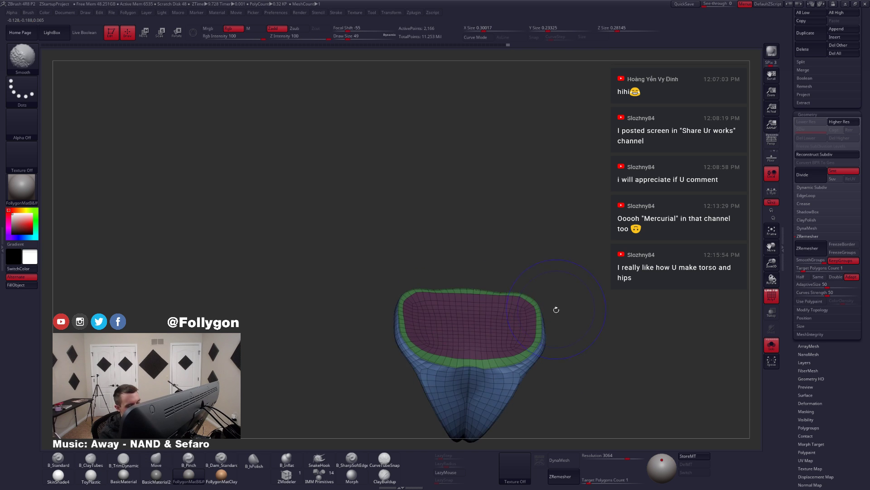
# - Move and scale the unmasked inner cap of the briefs, raise the subdivision level, and clear the mask
pyautogui.hotkey('shift', 'f')
pyautogui.keyDown('ctrl'); pyautogui.click(565, 333); pyautogui.keyUp('ctrl')
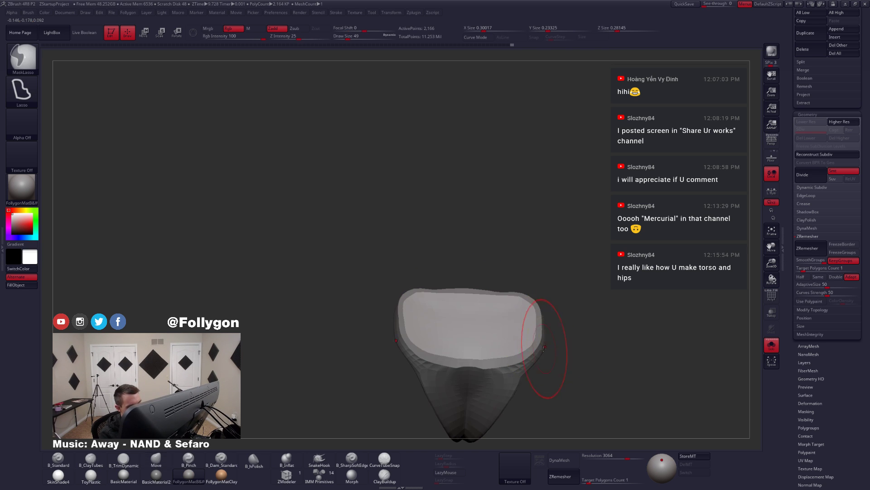
pyautogui.press('w')
pyautogui.keyDown('shift'); pyautogui.moveTo(482, 342); pyautogui.dragTo(480, 339, button='right'); pyautogui.keyUp('shift')
pyautogui.click(476, 342)
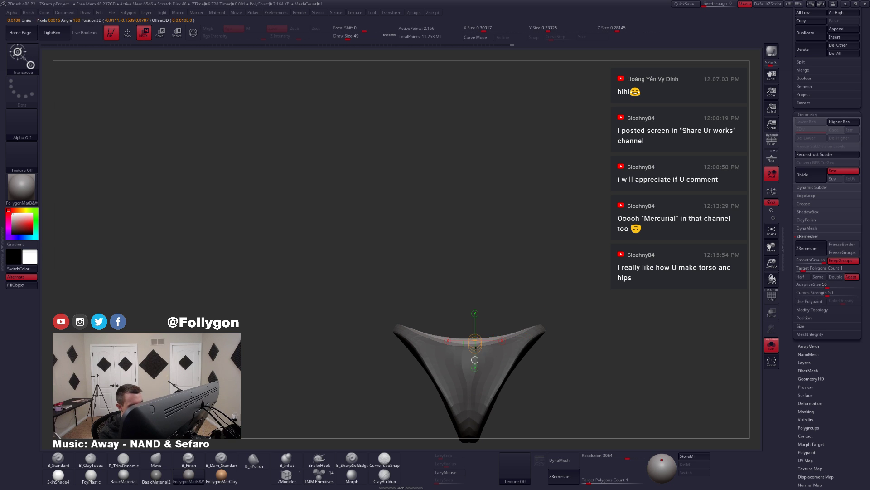
pyautogui.moveTo(485, 339); pyautogui.dragTo(516, 367, button='right')
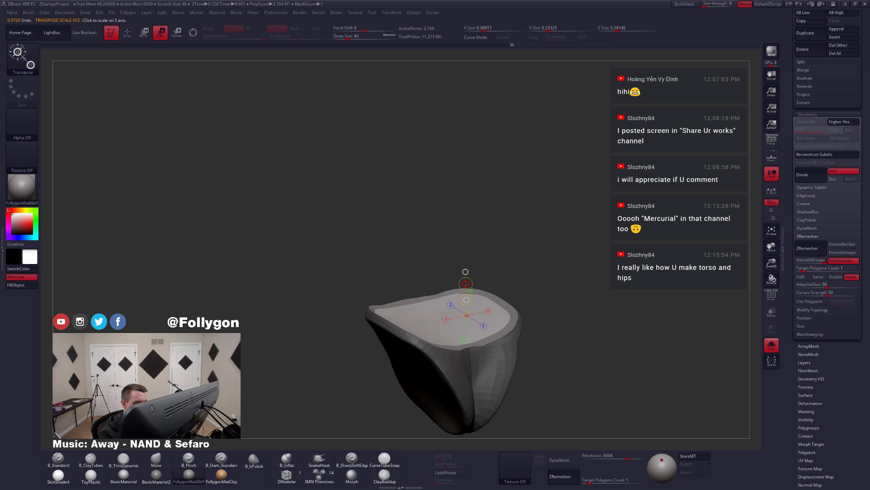
pyautogui.press('d')
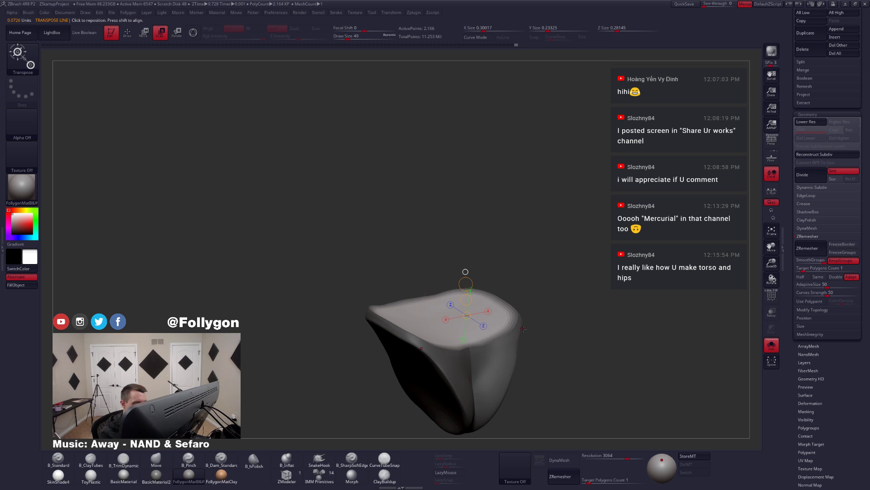
pyautogui.press('q')
pyautogui.keyDown('ctrl'); pyautogui.moveTo(530, 338); pyautogui.dragTo(557, 317); pyautogui.keyUp('ctrl')
# - Show the full character and refine the rear waistband of the briefs at a lower subdivision level with draw size 14
pyautogui.hotkey('shift', 's')
pyautogui.moveTo(501, 365); pyautogui.dragTo(457, 368, button='right')
pyautogui.press('space')
pyautogui.moveTo(502, 361); pyautogui.dragTo(498, 361)
pyautogui.moveTo(447, 324); pyautogui.dragTo(477, 354, button='right')
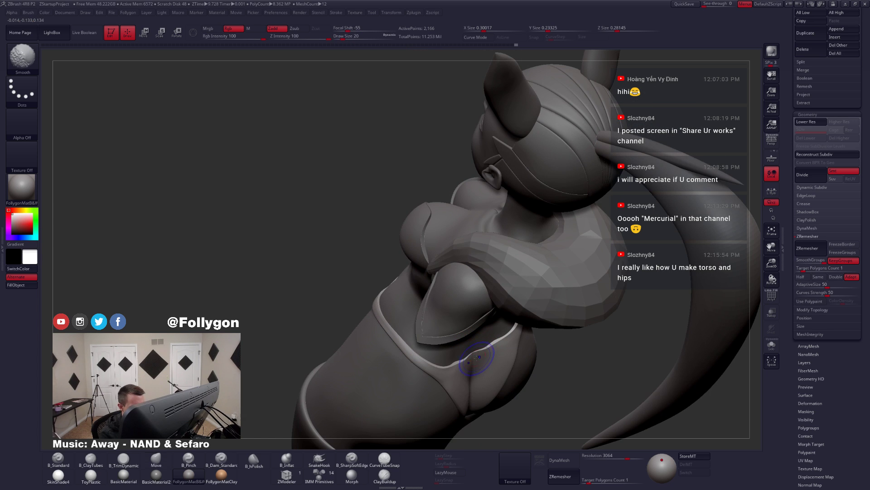
pyautogui.hotkey('shift', 'd')
pyautogui.hotkey('shift', 's')
pyautogui.press('space')
pyautogui.moveTo(475, 357); pyautogui.dragTo(471, 356)
pyautogui.moveTo(474, 385); pyautogui.dragTo(484, 339, button='right')
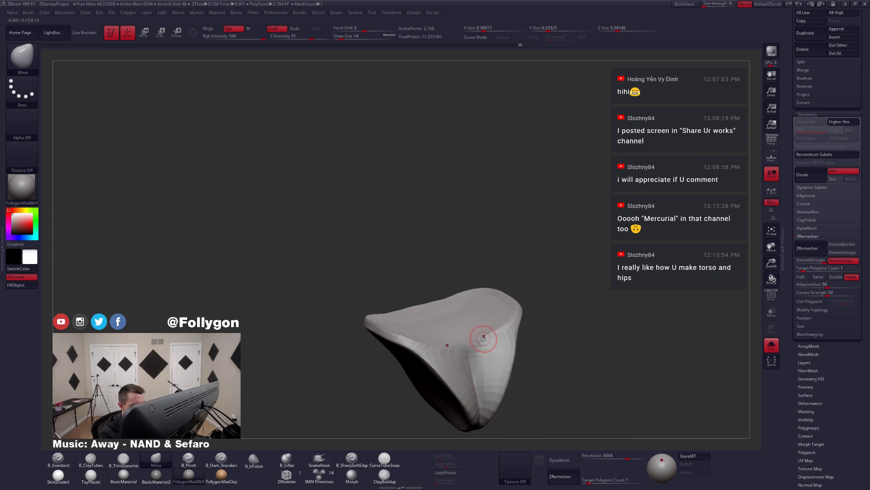
# - Refine the waistband of the briefs around the front and side of the hips, enlarging the Move brush to draw size 49
pyautogui.hotkey('shift', 's')
pyautogui.moveTo(498, 368)
pyautogui.mouseDown(button='right')
pyautogui.moveTo(487, 341)
pyautogui.moveTo(475, 373)
pyautogui.moveTo(492, 328)
pyautogui.mouseUp(button='right')
pyautogui.press('space')
pyautogui.press('space')
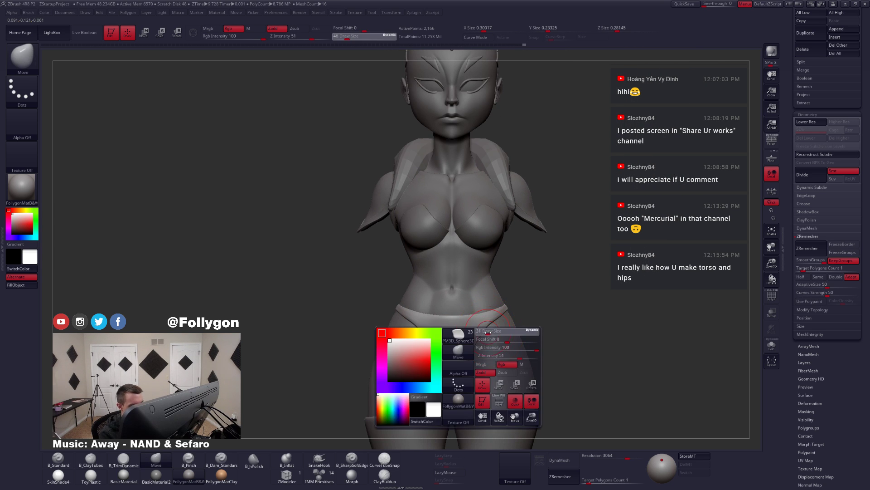
pyautogui.moveTo(493, 331); pyautogui.dragTo(489, 331)
pyautogui.moveTo(497, 343)
pyautogui.mouseDown(button='right')
pyautogui.moveTo(489, 336)
pyautogui.moveTo(487, 347)
pyautogui.mouseUp(button='right')
pyautogui.press('space')
pyautogui.moveTo(511, 331); pyautogui.dragTo(514, 331)
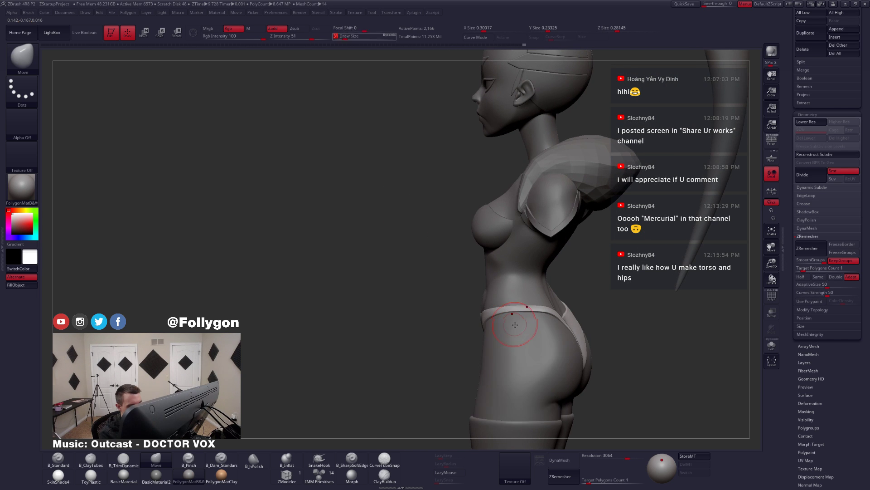
pyautogui.moveTo(502, 334); pyautogui.dragTo(510, 332, button='right')
pyautogui.press('space')
pyautogui.moveTo(509, 328); pyautogui.dragTo(512, 328)
pyautogui.moveTo(515, 336)
pyautogui.mouseDown(button='right')
pyautogui.moveTo(532, 324)
pyautogui.moveTo(539, 339)
pyautogui.moveTo(576, 308)
pyautogui.mouseUp(button='right')
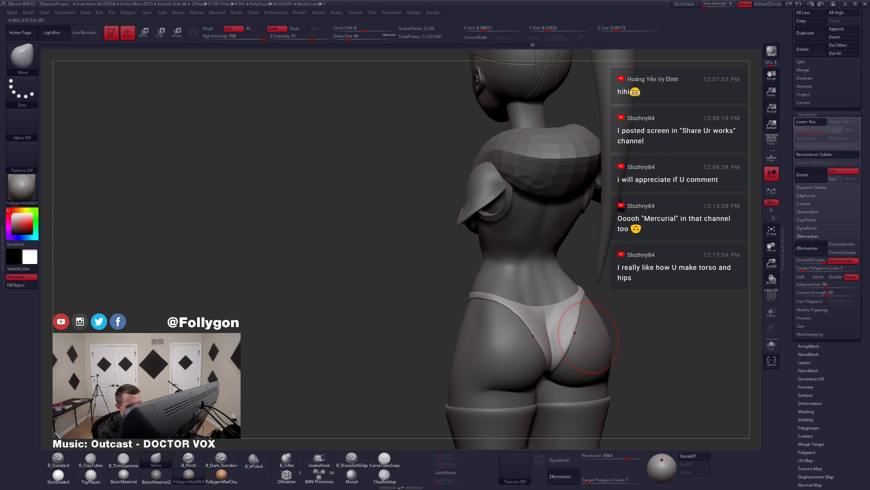
# - Reshape the rear and lower part of the briefs with the Move brush at draw size 68, and isolate them
pyautogui.moveTo(588, 337); pyautogui.dragTo(562, 331, button='right')
pyautogui.press('space')
pyautogui.moveTo(592, 327); pyautogui.dragTo(587, 327)
pyautogui.moveTo(562, 330)
pyautogui.mouseDown(button='right')
pyautogui.moveTo(592, 327)
pyautogui.moveTo(577, 286)
pyautogui.moveTo(530, 338)
pyautogui.mouseUp(button='right')
pyautogui.press('space')
pyautogui.moveTo(530, 338); pyautogui.dragTo(541, 338)
pyautogui.moveTo(540, 345)
pyautogui.mouseDown(button='right')
pyautogui.moveTo(510, 361)
pyautogui.moveTo(521, 367)
pyautogui.moveTo(566, 353)
pyautogui.moveTo(539, 345)
pyautogui.moveTo(537, 354)
pyautogui.mouseUp(button='right')
pyautogui.hotkey('shift', 's')
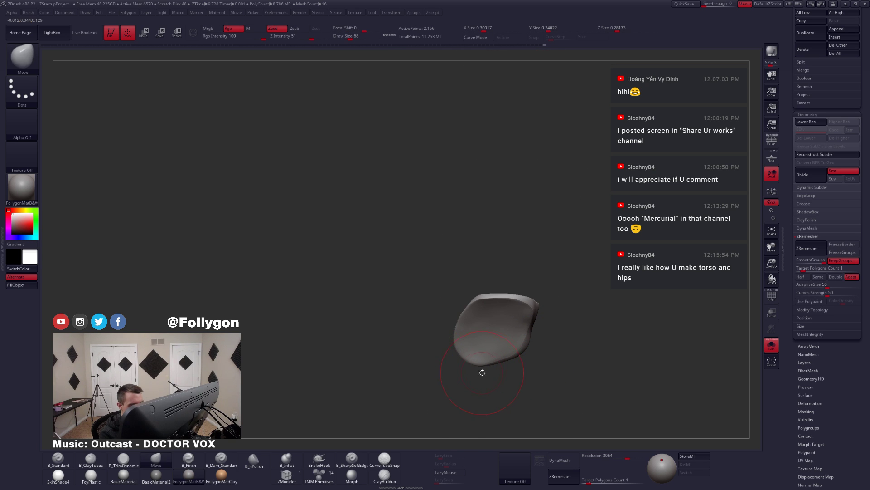
# - Undo the last change to the briefs, refine them at draw size 44, and return to the character view
pyautogui.hotkey('ctrl', 'z')
pyautogui.press('space')
pyautogui.moveTo(484, 367); pyautogui.dragTo(478, 359)
pyautogui.moveTo(508, 354)
pyautogui.mouseDown(button='right')
pyautogui.moveTo(518, 362)
pyautogui.moveTo(499, 359)
pyautogui.moveTo(538, 357)
pyautogui.moveTo(383, 358)
pyautogui.moveTo(530, 346)
pyautogui.moveTo(567, 321)
pyautogui.moveTo(554, 335)
pyautogui.mouseUp(button='right')
pyautogui.hotkey('shift', 's')
pyautogui.hotkey('shift', 's')
pyautogui.hotkey('shift', 's')
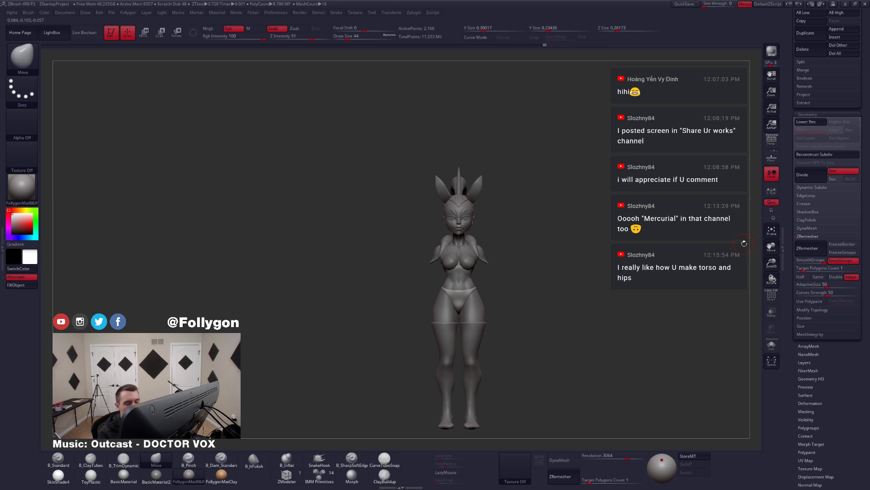
# - Hide the belt and pouch subtools around the waist and select the skirt subtool Extract2
pyautogui.scroll(5, 800, 227)
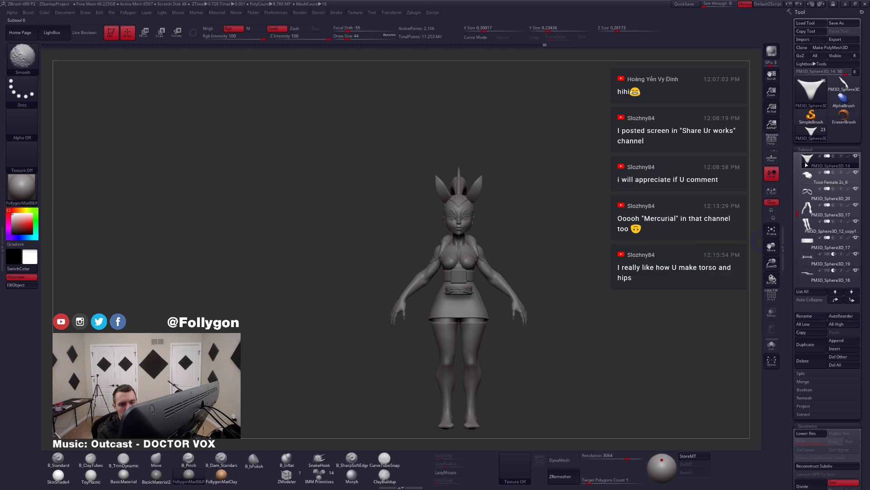
pyautogui.keyDown('alt'); pyautogui.click(465, 289); pyautogui.keyUp('alt')
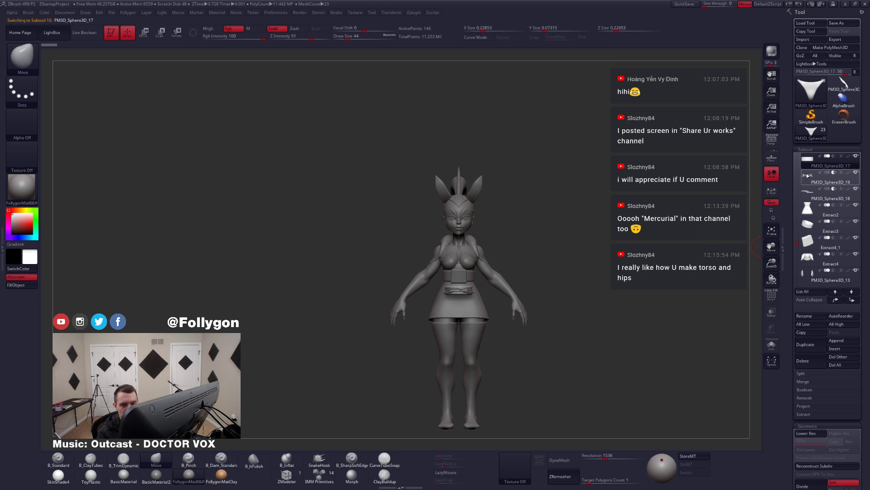
pyautogui.press('Down')
pyautogui.press('Down')
pyautogui.press('Down')
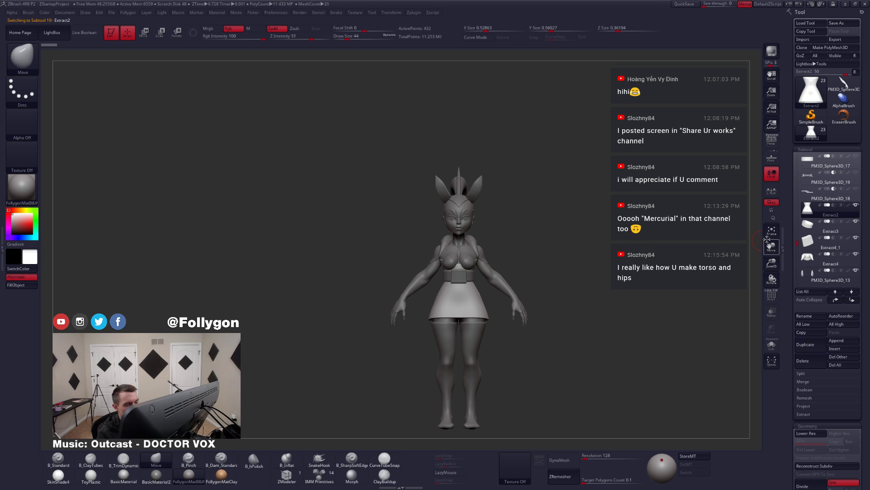
# - Set the Move brush's draw size to 101 and check the skirt from the back and front
pyautogui.moveTo(485, 307); pyautogui.dragTo(523, 303, button='right')
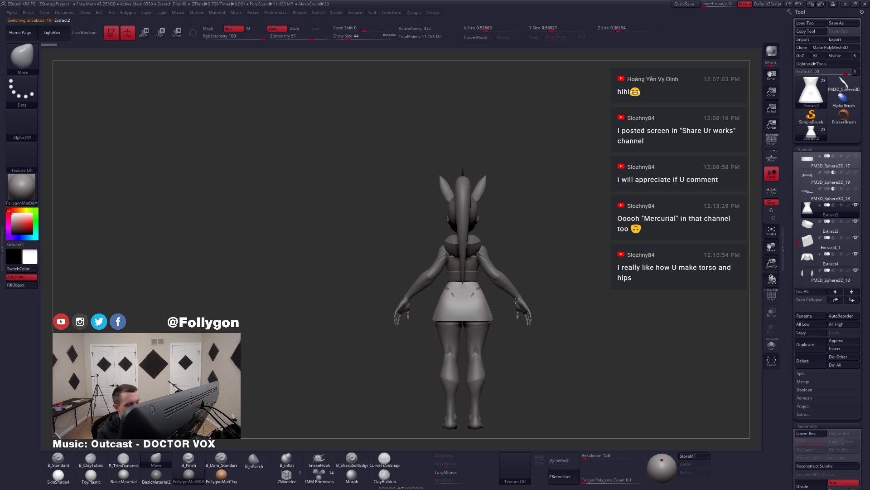
pyautogui.press('space')
pyautogui.click(486, 292)
pyautogui.moveTo(462, 283); pyautogui.dragTo(483, 281, button='right')
pyautogui.moveTo(429, 280)
pyautogui.mouseDown(button='right')
pyautogui.moveTo(451, 278)
pyautogui.moveTo(447, 296)
pyautogui.moveTo(470, 317)
pyautogui.moveTo(469, 277)
pyautogui.mouseUp(button='right')
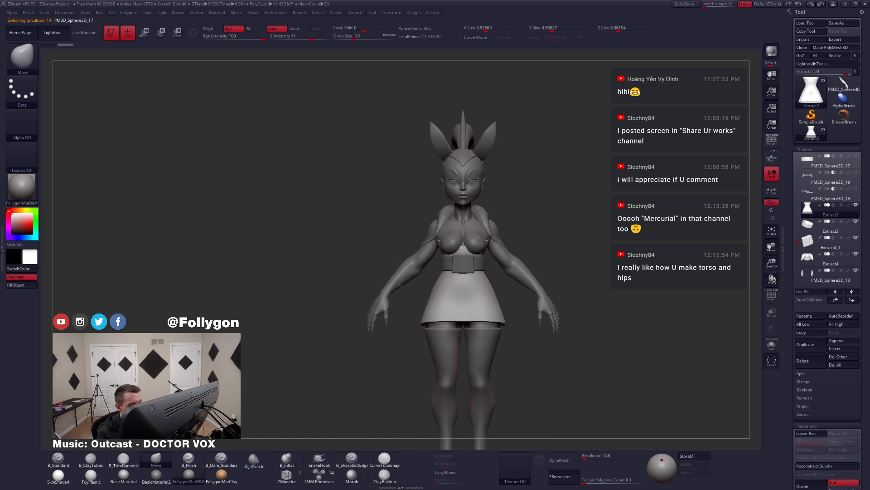
# - Select the arms subtool, turn on perspective view, and switch the material to BasicMaterial
pyautogui.keyDown('alt'); pyautogui.click(528, 272); pyautogui.keyUp('alt')
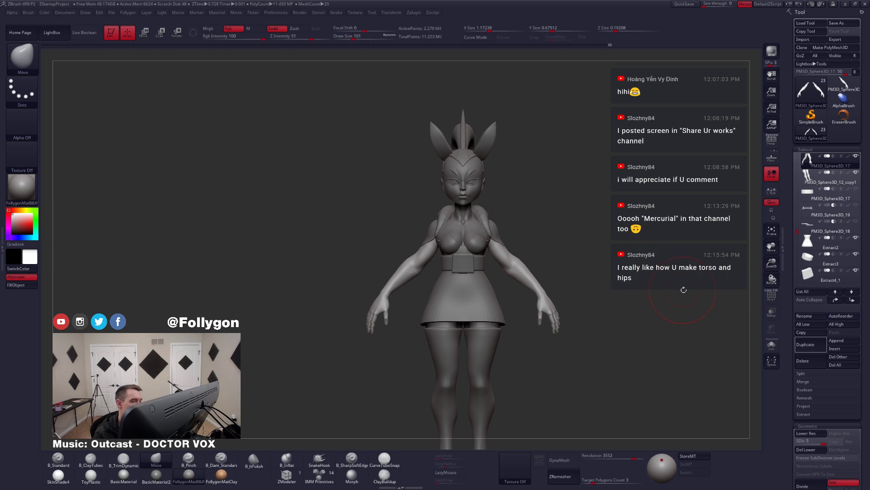
pyautogui.keyDown('alt'); pyautogui.moveTo(614, 293); pyautogui.dragTo(618, 254); pyautogui.keyUp('alt')
pyautogui.click(772, 141)
pyautogui.keyDown('alt'); pyautogui.moveTo(525, 358); pyautogui.dragTo(571, 376); pyautogui.keyUp('alt')
# - Hide the skirt and waist pieces Extract2, Extract3 and Extract4_1, and select Extract4
pyautogui.keyDown('alt'); pyautogui.click(475, 307); pyautogui.keyUp('alt')
pyautogui.click(856, 156)
pyautogui.click(809, 177)
pyautogui.click(856, 172)
pyautogui.click(808, 194)
pyautogui.click(856, 188)
pyautogui.click(808, 211)
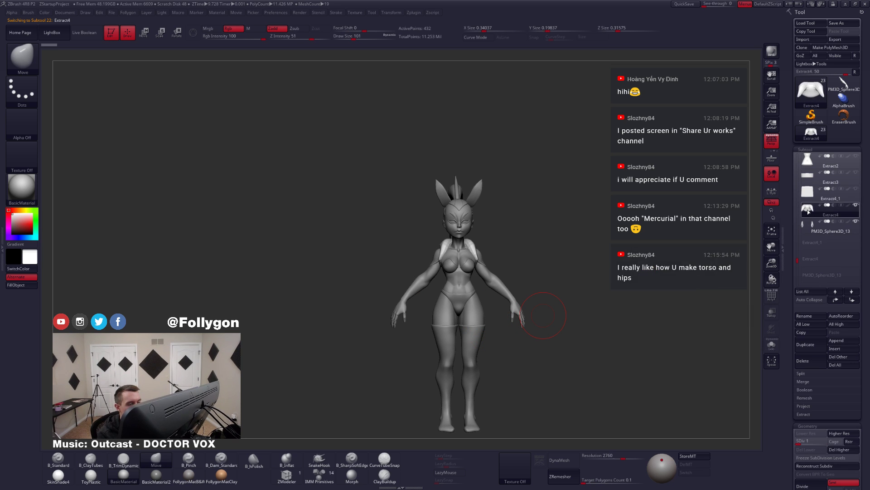
# - Hide the ears subtool Toon Female 3_6 and select the ponytail subtool Toon Female 3_4
pyautogui.moveTo(647, 262); pyautogui.dragTo(545, 286)
pyautogui.keyDown('alt'); pyautogui.click(476, 184); pyautogui.keyUp('alt')
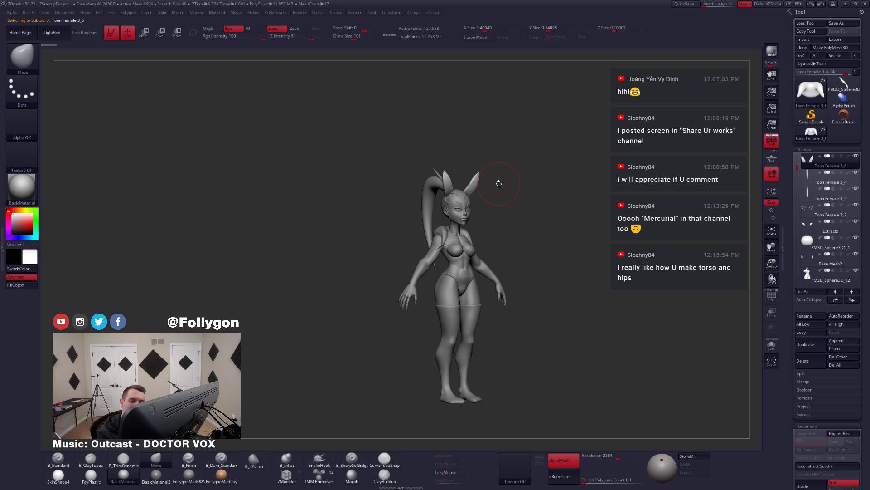
pyautogui.click(838, 177)
pyautogui.click(856, 156)
pyautogui.moveTo(685, 272)
pyautogui.mouseDown()
pyautogui.moveTo(641, 284)
pyautogui.moveTo(645, 315)
pyautogui.moveTo(611, 324)
pyautogui.mouseUp()
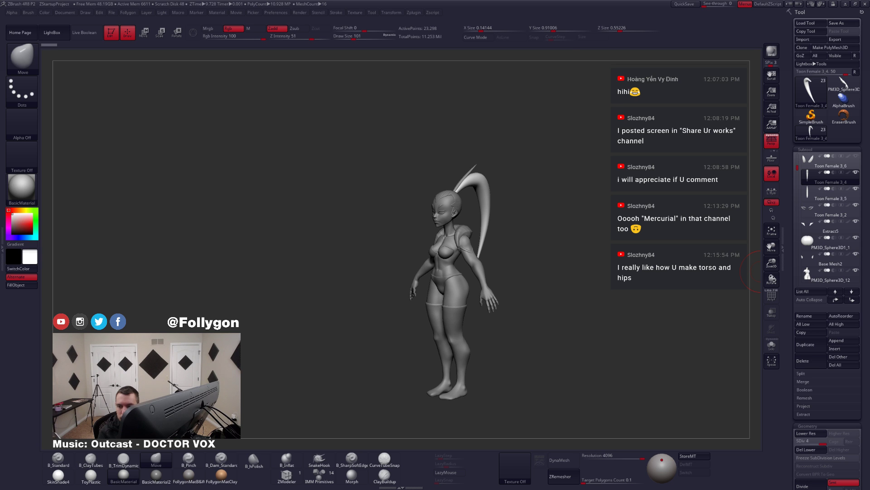
pyautogui.moveTo(539, 262); pyautogui.dragTo(528, 315)
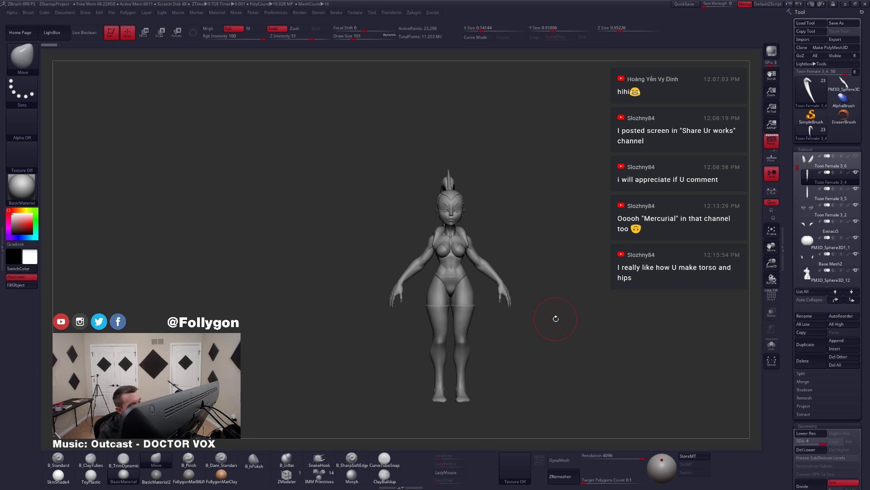
pyautogui.moveTo(518, 272); pyautogui.dragTo(545, 280)
# - Set the draw size to 90, select the torso subtool PM3D_Sphere3D_12, and isolate it
pyautogui.keyDown('alt'); pyautogui.click(481, 296); pyautogui.keyUp('alt')
pyautogui.moveTo(501, 297); pyautogui.dragTo(526, 299)
pyautogui.press('space')
pyautogui.moveTo(474, 273)
pyautogui.mouseDown()
pyautogui.moveTo(518, 284)
pyautogui.moveTo(494, 262)
pyautogui.moveTo(480, 272)
pyautogui.moveTo(467, 263)
pyautogui.moveTo(474, 289)
pyautogui.mouseUp()
pyautogui.moveTo(475, 290)
pyautogui.keyDown('ctrl'); pyautogui.mouseDown(button='right')
pyautogui.moveTo(472, 302)
pyautogui.moveTo(463, 286)
pyautogui.mouseUp(button='right'); pyautogui.keyUp('ctrl')
pyautogui.keyDown('alt'); pyautogui.click(477, 284); pyautogui.keyUp('alt')
pyautogui.hotkey('alt', 's')
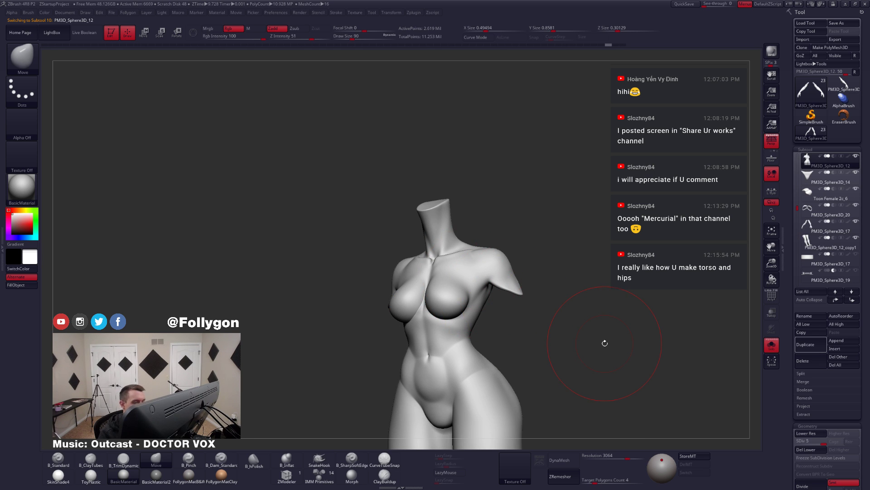
pyautogui.moveTo(605, 343); pyautogui.dragTo(600, 367)
# - Trim the torso's upper chest at subdivision level 3 using the TrimDynamic brush at draw size 31
pyautogui.press('s')
pyautogui.moveTo(472, 288); pyautogui.dragTo(466, 288)
pyautogui.keyDown('ctrl'); pyautogui.moveTo(466, 287); pyautogui.dragTo(468, 295, button='right'); pyautogui.keyUp('ctrl')
pyautogui.press('s')
pyautogui.moveTo(468, 295); pyautogui.dragTo(462, 294)
pyautogui.moveTo(464, 271)
pyautogui.keyDown('alt'); pyautogui.mouseDown(button='right')
pyautogui.moveTo(464, 318)
pyautogui.moveTo(473, 311)
pyautogui.moveTo(473, 334)
pyautogui.mouseUp(button='right'); pyautogui.keyUp('alt')
pyautogui.press('3')
pyautogui.rightClick(473, 317)
pyautogui.hotkey('shift', 'd')
pyautogui.hotkey('shift', 'd')
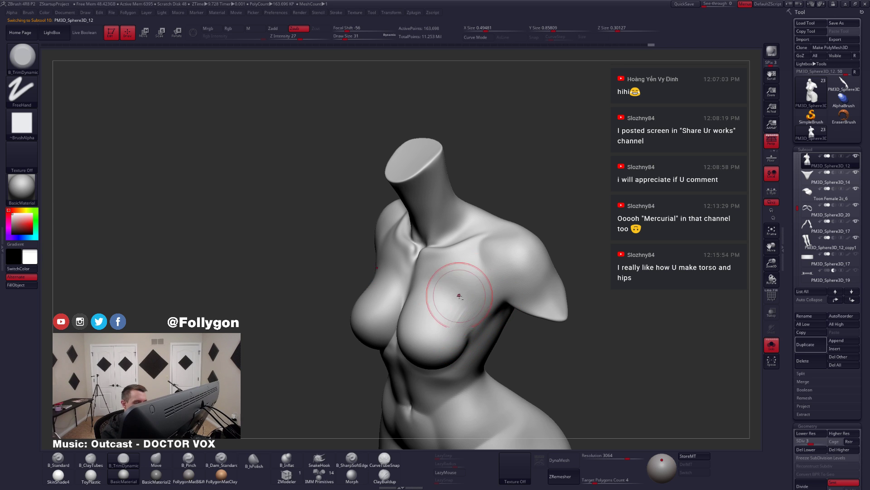
pyautogui.moveTo(466, 290); pyautogui.dragTo(443, 311, button='right')
pyautogui.moveTo(435, 279); pyautogui.dragTo(422, 291)
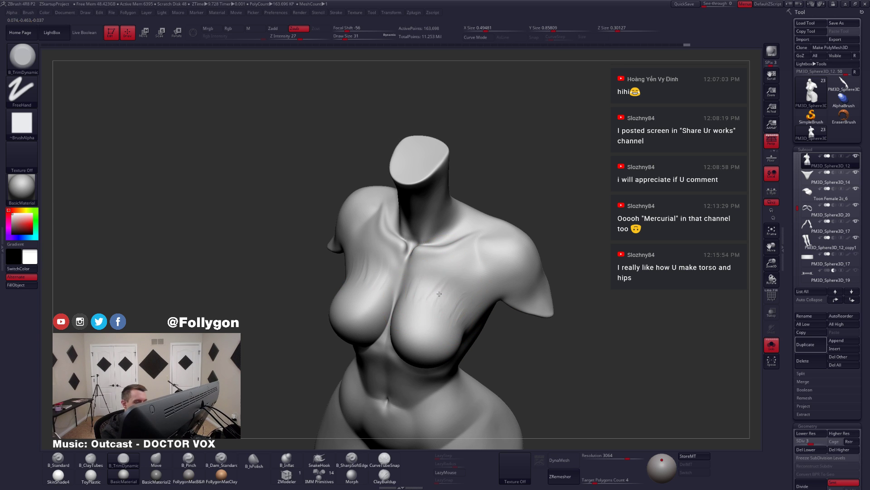
# - Return the torso to subdivision level 5, smooth the chest, and bring the other visible subtools back into view
pyautogui.moveTo(470, 296)
pyautogui.mouseDown(button='right')
pyautogui.moveTo(430, 338)
pyautogui.moveTo(466, 323)
pyautogui.moveTo(442, 308)
pyautogui.moveTo(470, 298)
pyautogui.moveTo(490, 317)
pyautogui.moveTo(449, 319)
pyautogui.mouseUp(button='right')
pyautogui.press('d')
pyautogui.hotkey('alt', 's')
pyautogui.hotkey('alt', 's')
pyautogui.hotkey('ctrl', 'd')
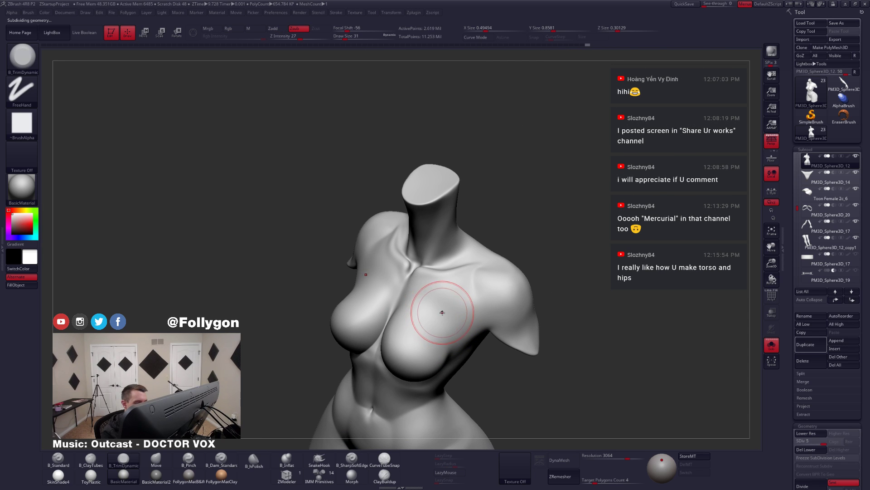
pyautogui.press('shift')
pyautogui.moveTo(442, 325)
pyautogui.mouseDown(button='right')
pyautogui.moveTo(503, 331)
pyautogui.moveTo(529, 351)
pyautogui.moveTo(509, 368)
pyautogui.moveTo(507, 332)
pyautogui.mouseUp(button='right')
pyautogui.hotkey('alt', 's')
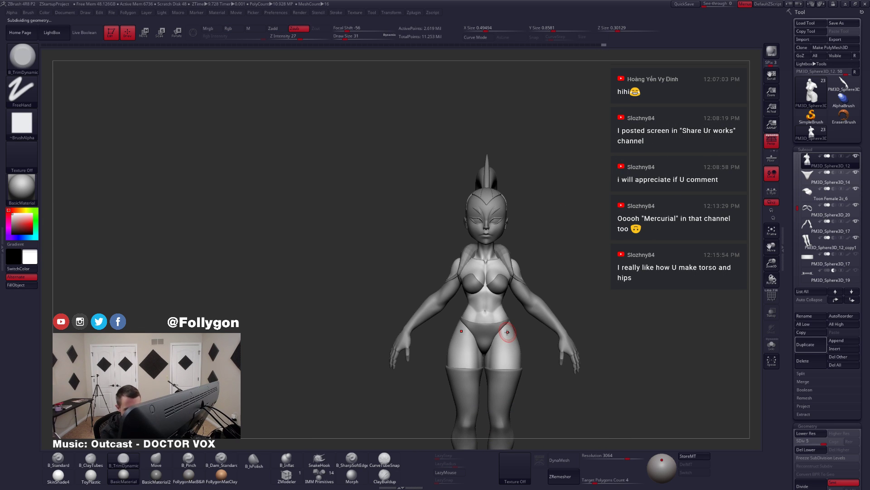
# - Select and isolate the arms subtool PM3D_Sphere3D_17, lower it to subdivision level 3, and set the draw size to 11
pyautogui.keyDown('alt'); pyautogui.click(412, 350); pyautogui.keyUp('alt')
pyautogui.keyDown('alt'); pyautogui.moveTo(540, 347); pyautogui.dragTo(495, 375, button='right'); pyautogui.keyUp('alt')
pyautogui.hotkey('alt', 's')
pyautogui.press('space')
pyautogui.moveTo(495, 375); pyautogui.dragTo(484, 375)
pyautogui.moveTo(484, 376)
pyautogui.mouseDown(button='right')
pyautogui.moveTo(469, 374)
pyautogui.moveTo(490, 372)
pyautogui.moveTo(484, 369)
pyautogui.mouseUp(button='right')
pyautogui.press('space')
pyautogui.hotkey('shift', 'd')
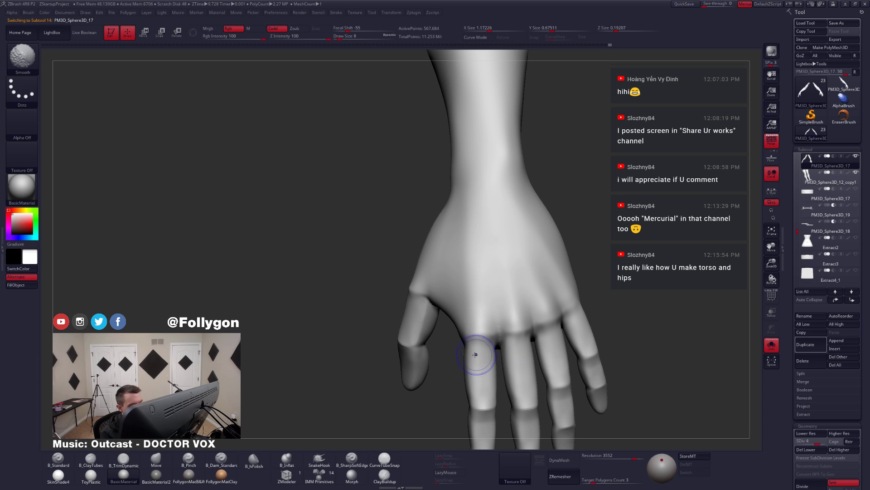
pyautogui.hotkey('shift', 'd')
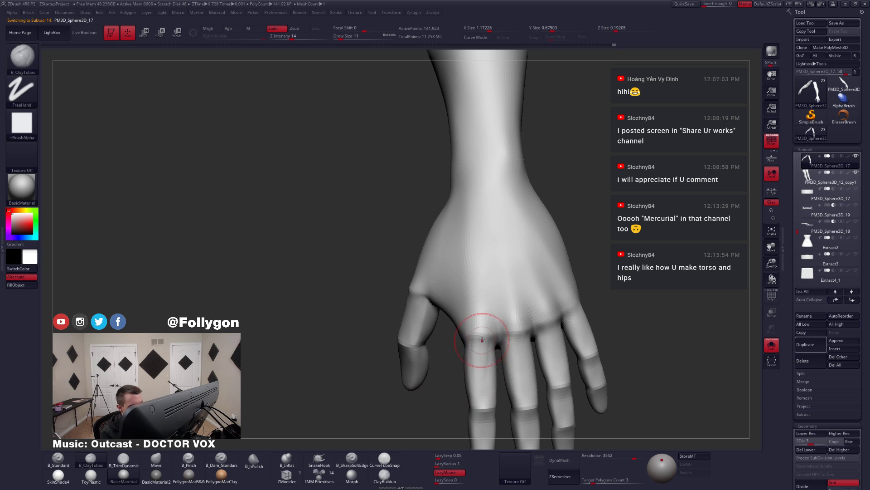
# - Build up the knuckles and tendons on the back of the hand with ClayTubes and smooth the strokes toward the fingers
pyautogui.keyDown('shift'); pyautogui.moveTo(481, 341); pyautogui.dragTo(478, 353); pyautogui.keyUp('shift')
pyautogui.moveTo(478, 358)
pyautogui.mouseDown(button='right')
pyautogui.moveTo(493, 362)
pyautogui.moveTo(470, 370)
pyautogui.moveTo(510, 338)
pyautogui.mouseUp(button='right')
pyautogui.moveTo(510, 376)
pyautogui.mouseDown()
pyautogui.moveTo(510, 386)
pyautogui.moveTo(511, 329)
pyautogui.mouseUp()
pyautogui.keyDown('alt'); pyautogui.moveTo(512, 393); pyautogui.dragTo(506, 371, button='right'); pyautogui.keyUp('alt')
pyautogui.keyDown('shift'); pyautogui.moveTo(505, 368); pyautogui.dragTo(504, 354); pyautogui.keyUp('shift')
pyautogui.moveTo(505, 353); pyautogui.dragTo(522, 345, button='right')
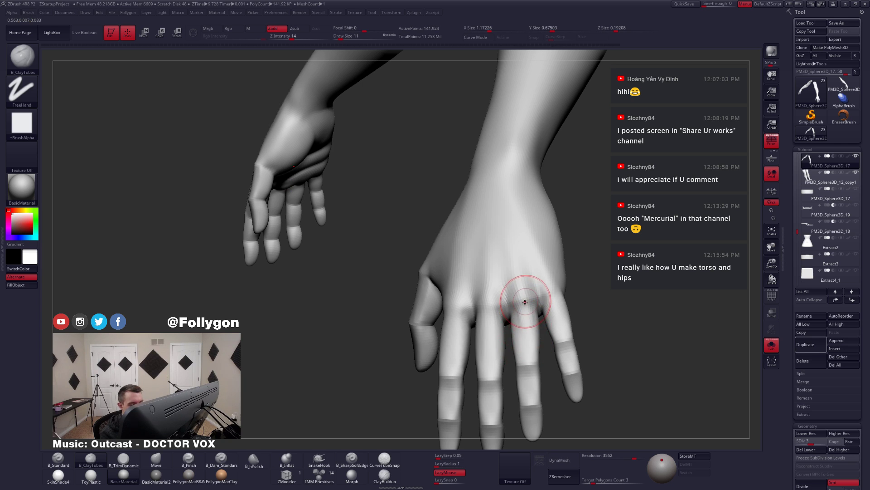
pyautogui.keyDown('shift'); pyautogui.moveTo(525, 333); pyautogui.dragTo(523, 348); pyautogui.keyUp('shift')
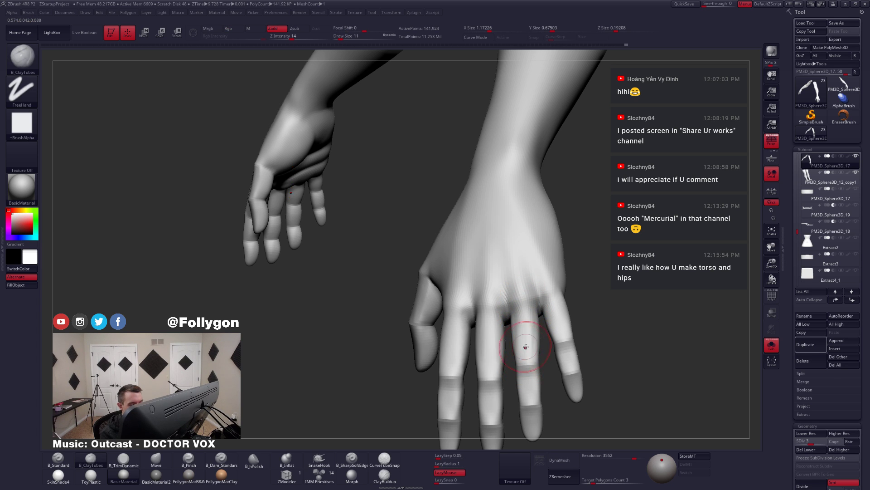
# - Raise the arms to subdivision level 4 and smooth the ring finger's knuckle area with the draw size at 8
pyautogui.moveTo(522, 349); pyautogui.dragTo(530, 323, button='right')
pyautogui.press('d')
pyautogui.press('space')
pyautogui.moveTo(533, 324); pyautogui.dragTo(531, 325)
pyautogui.moveTo(531, 325); pyautogui.dragTo(517, 319, button='right')
pyautogui.keyDown('shift'); pyautogui.moveTo(516, 317); pyautogui.dragTo(525, 337); pyautogui.keyUp('shift')
pyautogui.moveTo(526, 338)
pyautogui.mouseDown(button='right')
pyautogui.moveTo(507, 341)
pyautogui.moveTo(521, 335)
pyautogui.moveTo(514, 334)
pyautogui.moveTo(538, 349)
pyautogui.moveTo(535, 356)
pyautogui.moveTo(531, 335)
pyautogui.mouseUp(button='right')
pyautogui.hotkey('shift', 'd')
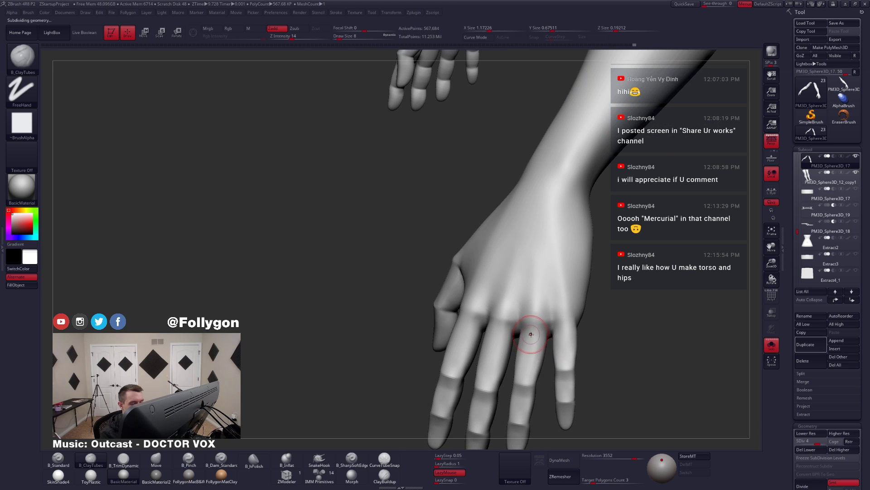
# - Trim the knuckles and finger bases with the TrimDynamic brush and smooth the transitions into the hand
pyautogui.press('3')
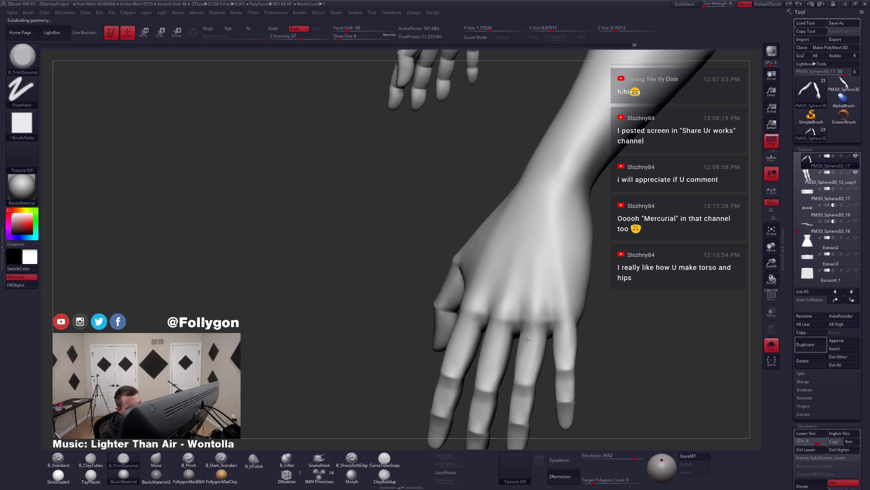
pyautogui.press('shift')
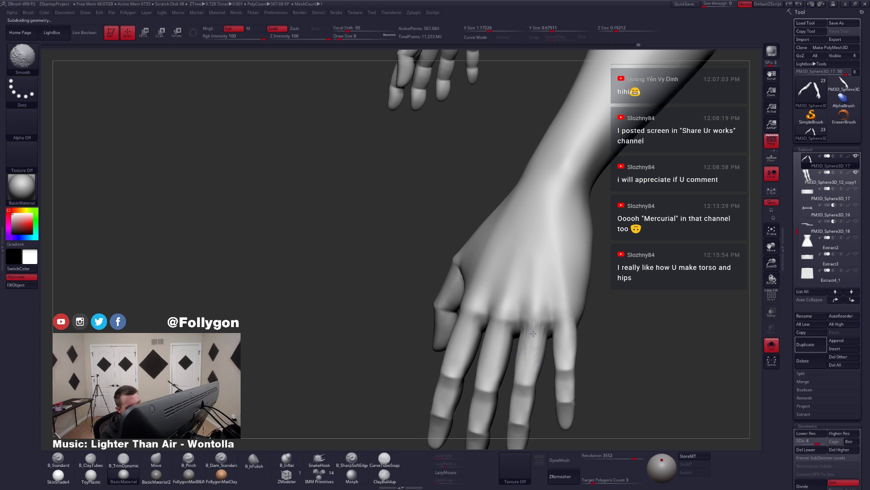
pyautogui.moveTo(541, 320)
pyautogui.mouseDown(button='right')
pyautogui.moveTo(566, 338)
pyautogui.moveTo(525, 344)
pyautogui.moveTo(502, 334)
pyautogui.mouseUp(button='right')
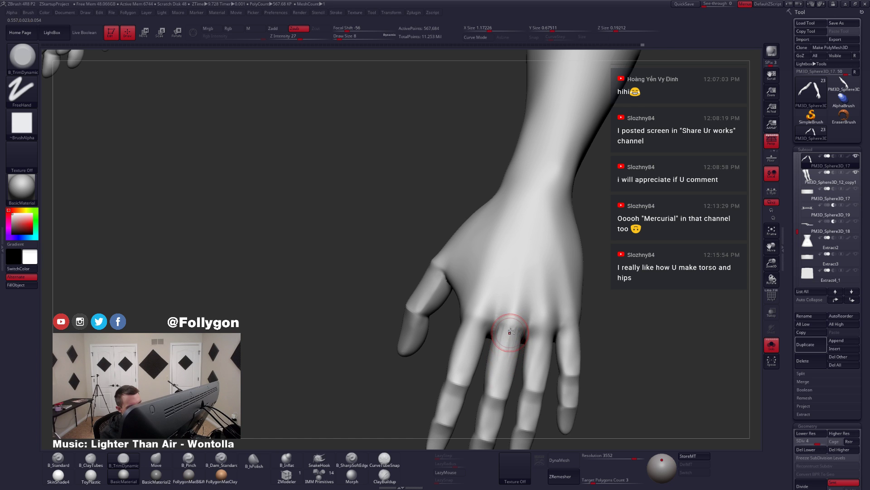
pyautogui.press('shift')
pyautogui.moveTo(513, 340)
pyautogui.mouseDown(button='right')
pyautogui.moveTo(512, 372)
pyautogui.moveTo(532, 365)
pyautogui.moveTo(496, 341)
pyautogui.mouseUp(button='right')
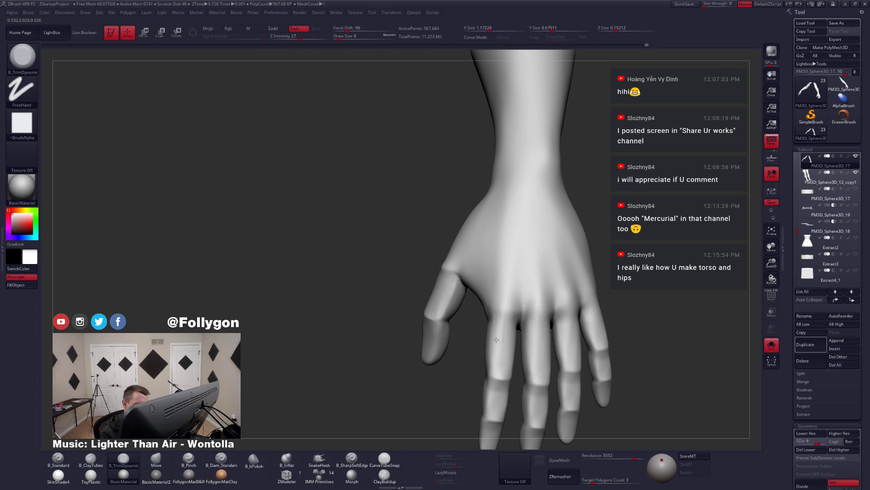
pyautogui.press('shift')
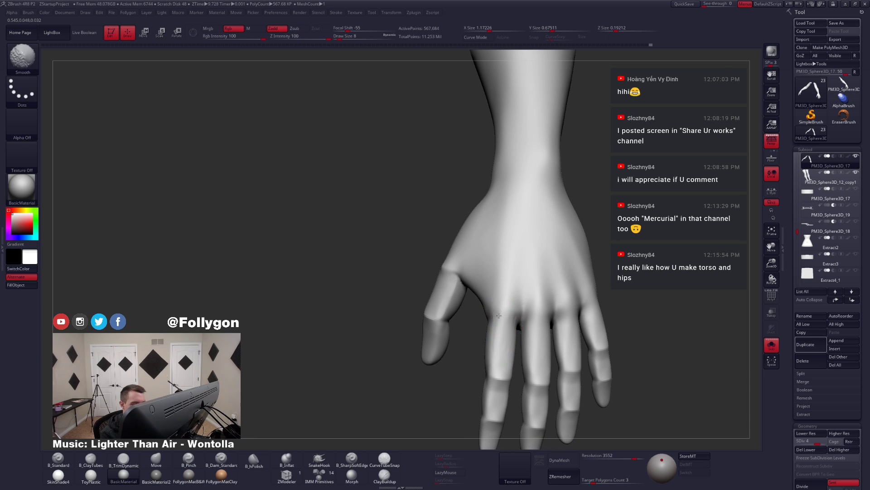
pyautogui.keyDown('shift'); pyautogui.moveTo(510, 319); pyautogui.dragTo(505, 322); pyautogui.keyUp('shift')
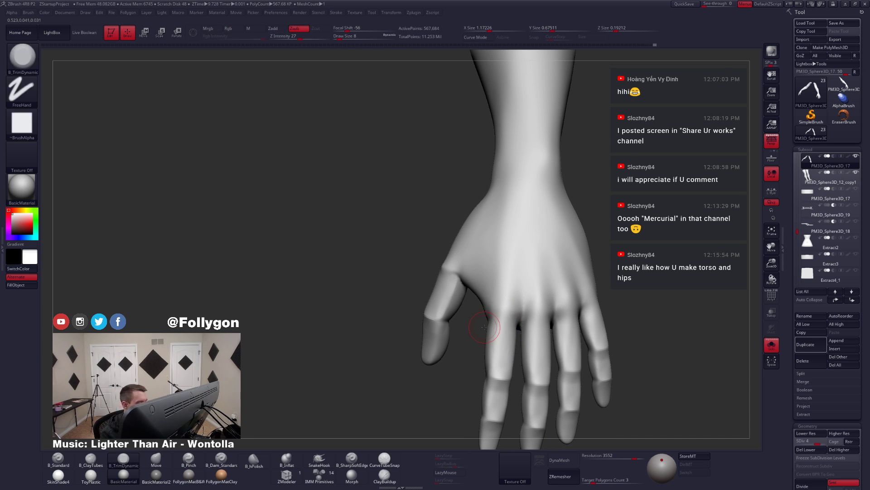
# - Trim and smooth the thumb's base joint under the FollygonMatClay material, and restore BasicMaterial
pyautogui.click(234, 480)
pyautogui.moveTo(420, 401)
pyautogui.mouseDown(button='right')
pyautogui.moveTo(513, 356)
pyautogui.moveTo(484, 335)
pyautogui.mouseUp(button='right')
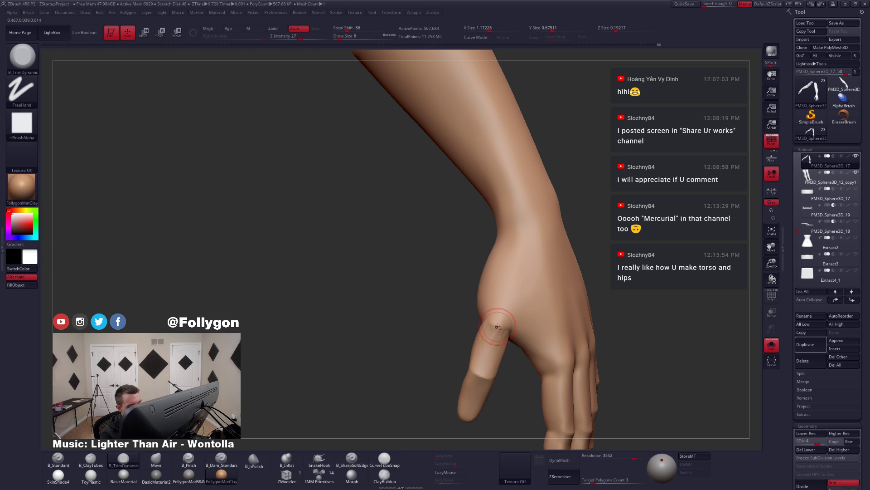
pyautogui.press('shift')
pyautogui.keyDown('shift'); pyautogui.moveTo(492, 337); pyautogui.dragTo(486, 354); pyautogui.keyUp('shift')
pyautogui.click(132, 477)
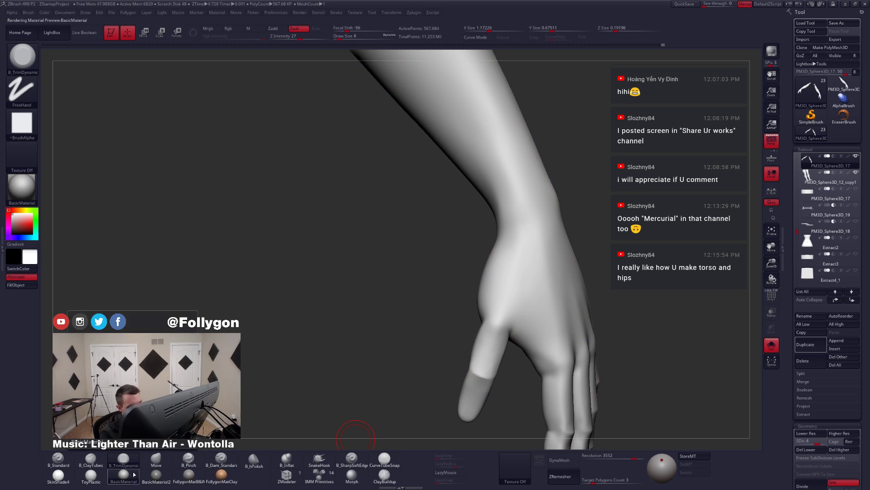
# - Refine the thumb from its base to its tip with ClayTubes at draw size 8 and smooth the joints
pyautogui.moveTo(478, 363); pyautogui.dragTo(486, 360, button='right')
pyautogui.press('shift')
pyautogui.moveTo(473, 402)
pyautogui.mouseDown(button='right')
pyautogui.moveTo(463, 376)
pyautogui.moveTo(520, 375)
pyautogui.mouseUp(button='right')
pyautogui.moveTo(570, 339)
pyautogui.mouseDown(button='right')
pyautogui.moveTo(558, 336)
pyautogui.moveTo(548, 295)
pyautogui.moveTo(564, 369)
pyautogui.moveTo(563, 342)
pyautogui.moveTo(540, 336)
pyautogui.moveTo(529, 310)
pyautogui.moveTo(534, 360)
pyautogui.moveTo(504, 328)
pyautogui.moveTo(528, 330)
pyautogui.moveTo(525, 351)
pyautogui.mouseUp(button='right')
pyautogui.press('2')
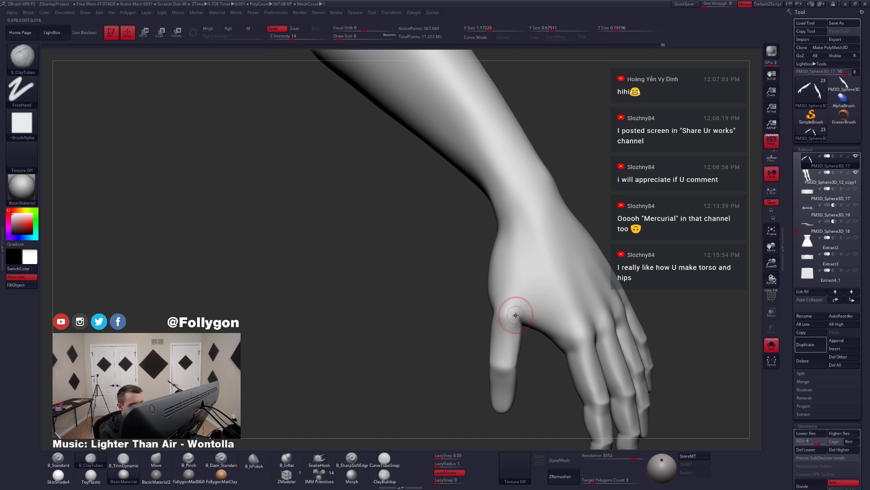
pyautogui.press('shift')
pyautogui.keyDown('shift'); pyautogui.moveTo(504, 330); pyautogui.dragTo(505, 337); pyautogui.keyUp('shift')
pyautogui.moveTo(505, 337); pyautogui.dragTo(511, 349, button='right')
pyautogui.keyDown('shift'); pyautogui.moveTo(510, 350); pyautogui.dragTo(499, 389); pyautogui.keyUp('shift')
pyautogui.moveTo(499, 388); pyautogui.dragTo(512, 343, button='right')
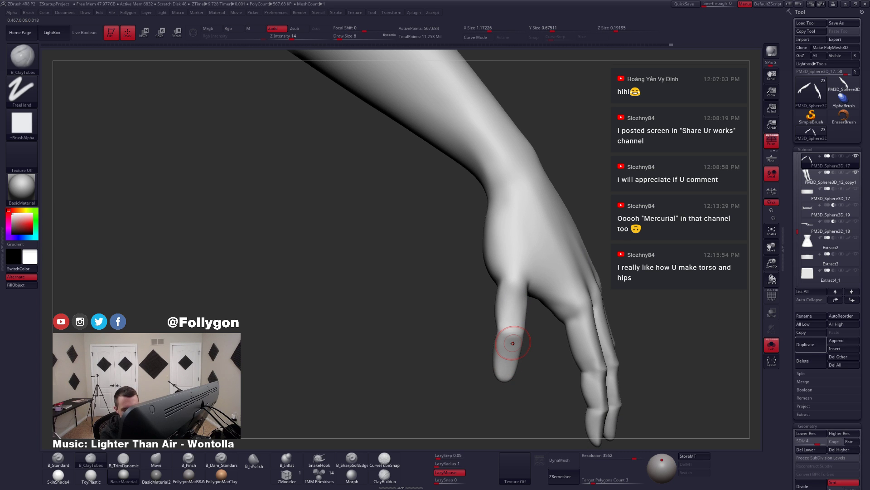
# - Raise the arms to subdivision level 5 and start building up the palm with ClayTubes at draw size 11
pyautogui.press('d')
pyautogui.moveTo(513, 343)
pyautogui.mouseDown(button='right')
pyautogui.moveTo(531, 300)
pyautogui.moveTo(535, 385)
pyautogui.moveTo(526, 408)
pyautogui.moveTo(508, 417)
pyautogui.moveTo(468, 334)
pyautogui.moveTo(537, 338)
pyautogui.moveTo(535, 371)
pyautogui.moveTo(507, 317)
pyautogui.mouseUp(button='right')
pyautogui.press('shift')
pyautogui.press('space')
pyautogui.moveTo(507, 322); pyautogui.dragTo(510, 323)
pyautogui.moveTo(506, 317)
pyautogui.keyDown('alt'); pyautogui.mouseDown(button='right')
pyautogui.moveTo(505, 336)
pyautogui.moveTo(512, 306)
pyautogui.mouseUp(button='right'); pyautogui.keyUp('alt')
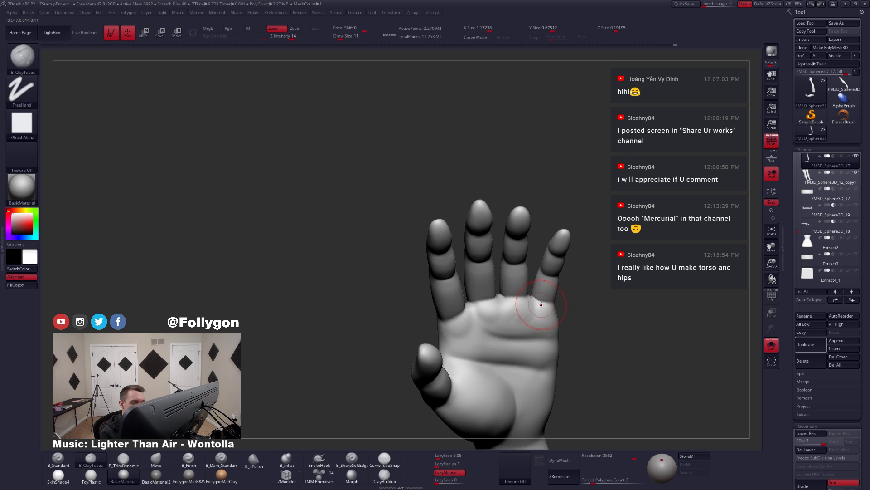
# - Build up and smooth the palm pads below the fingers with ClayTubes, using draw size 7 for the finer strokes
pyautogui.moveTo(556, 312); pyautogui.dragTo(560, 304, button='right')
pyautogui.press('space')
pyautogui.moveTo(559, 304); pyautogui.dragTo(558, 304)
pyautogui.press('shift')
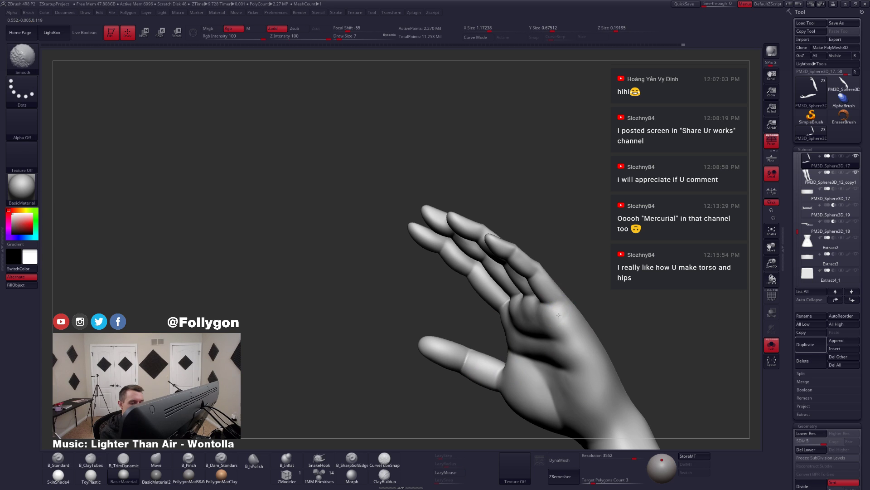
pyautogui.moveTo(560, 321)
pyautogui.keyDown('shift'); pyautogui.mouseDown(button='right')
pyautogui.moveTo(535, 301)
pyautogui.moveTo(536, 317)
pyautogui.mouseUp(button='right'); pyautogui.keyUp('shift')
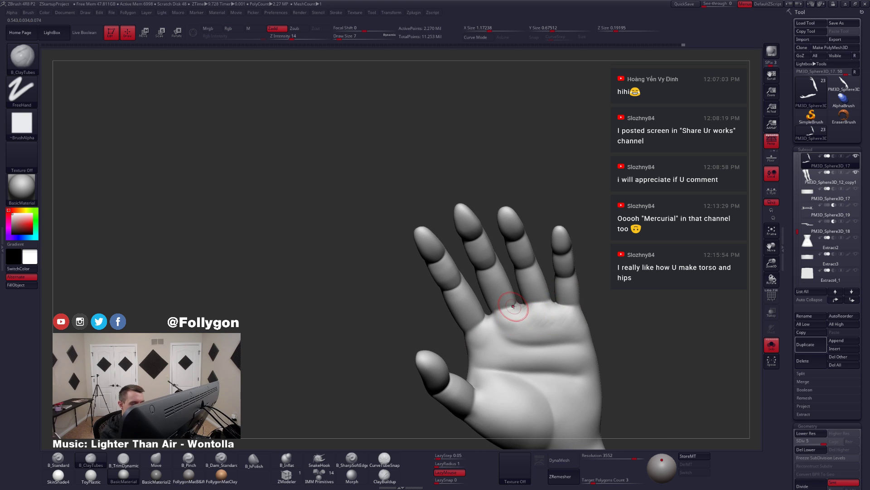
pyautogui.moveTo(505, 317)
pyautogui.mouseDown(button='right')
pyautogui.moveTo(442, 331)
pyautogui.moveTo(485, 332)
pyautogui.moveTo(502, 320)
pyautogui.moveTo(501, 334)
pyautogui.moveTo(548, 323)
pyautogui.mouseUp(button='right')
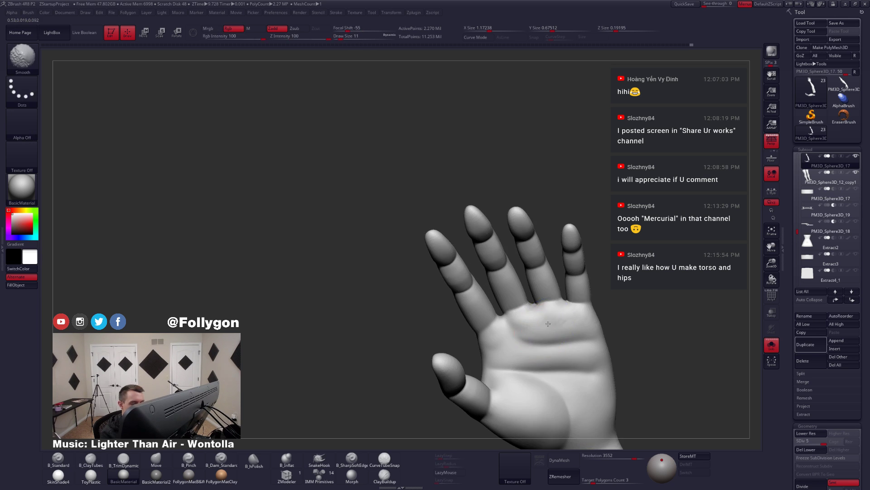
# - Trim the palm pads under the fingers with TrimDynamic at draw sizes 7 and 8, and smooth them
pyautogui.press('space')
pyautogui.moveTo(566, 316); pyautogui.dragTo(563, 316)
pyautogui.moveTo(562, 318); pyautogui.dragTo(546, 314, button='right')
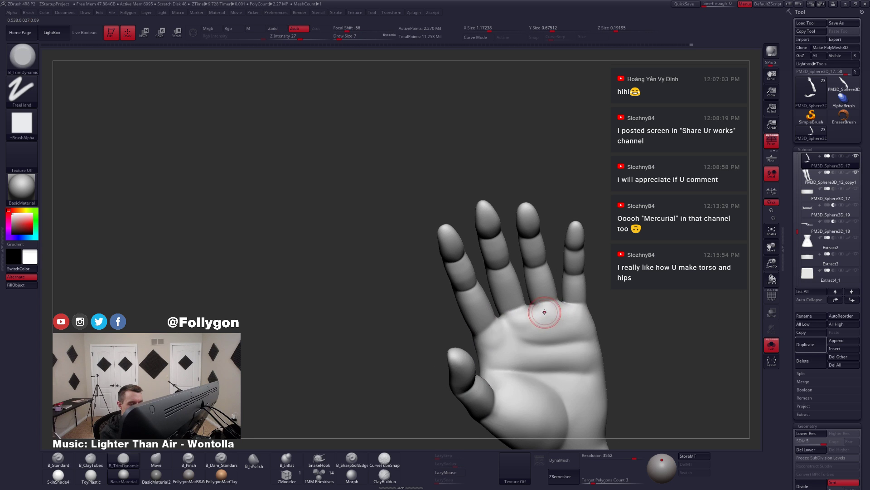
pyautogui.press('space')
pyautogui.moveTo(544, 312); pyautogui.dragTo(542, 312)
pyautogui.moveTo(537, 313); pyautogui.dragTo(512, 319, button='right')
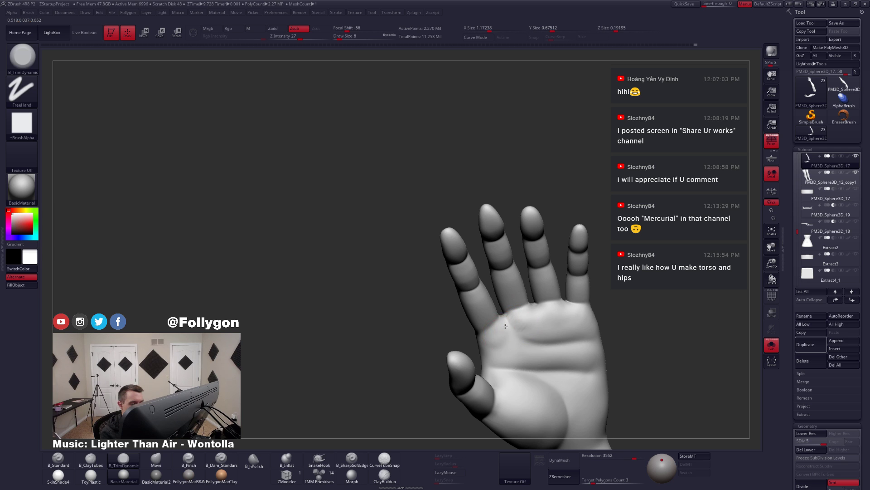
pyautogui.press('shift')
# - Sharpen the creases at the finger bases and across the palm with the Pinch brush at draw size 5
pyautogui.moveTo(518, 328)
pyautogui.mouseDown(button='right')
pyautogui.moveTo(513, 342)
pyautogui.moveTo(546, 334)
pyautogui.moveTo(525, 304)
pyautogui.mouseUp(button='right')
pyautogui.press('5')
pyautogui.press('space')
pyautogui.moveTo(532, 311); pyautogui.dragTo(528, 311)
pyautogui.moveTo(519, 306)
pyautogui.mouseDown(button='right')
pyautogui.moveTo(536, 301)
pyautogui.moveTo(504, 315)
pyautogui.mouseUp(button='right')
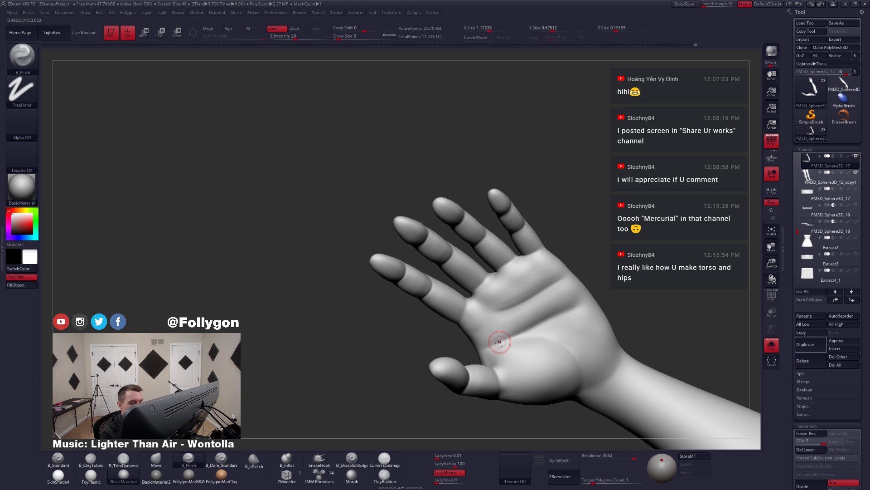
pyautogui.moveTo(586, 268)
pyautogui.mouseDown(button='right')
pyautogui.moveTo(530, 318)
pyautogui.moveTo(548, 297)
pyautogui.mouseUp(button='right')
# - Switch to the TrimDynamic brush at draw size 18 and flatten the palm near the index finger
pyautogui.press('space')
pyautogui.moveTo(548, 297); pyautogui.dragTo(564, 305)
pyautogui.moveTo(564, 305); pyautogui.dragTo(544, 299, button='right')
pyautogui.press('b')
pyautogui.press('t')
pyautogui.press('d')
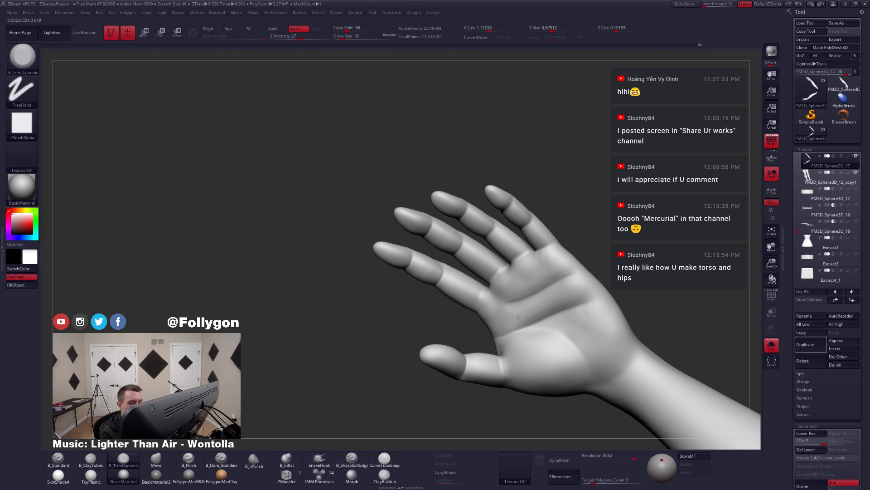
# - Refine the folds across the palm with TrimDynamic at draw size 7 and smooth around them
pyautogui.moveTo(594, 280)
pyautogui.mouseDown(button='right')
pyautogui.moveTo(535, 290)
pyautogui.moveTo(574, 283)
pyautogui.moveTo(583, 272)
pyautogui.moveTo(548, 313)
pyautogui.moveTo(539, 299)
pyautogui.moveTo(564, 315)
pyautogui.moveTo(554, 323)
pyautogui.mouseUp(button='right')
pyautogui.press('[')
pyautogui.press('space')
pyautogui.moveTo(554, 324); pyautogui.dragTo(544, 326)
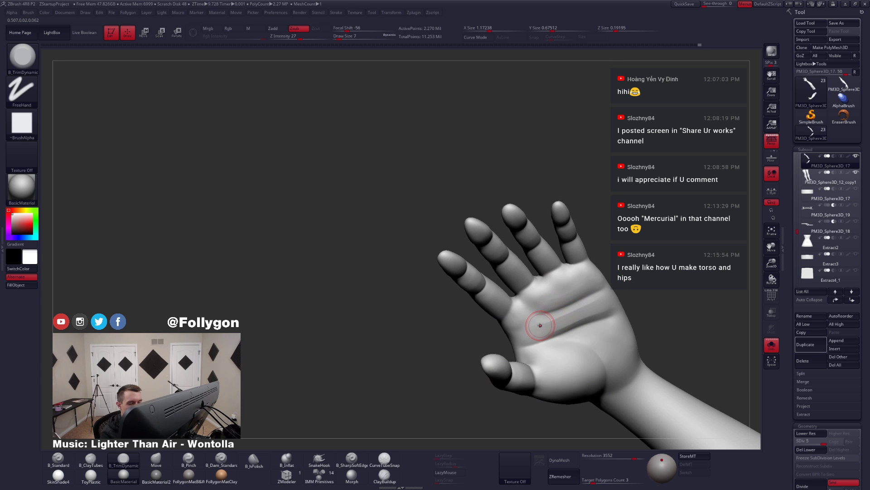
pyautogui.moveTo(604, 296); pyautogui.dragTo(525, 328, button='right')
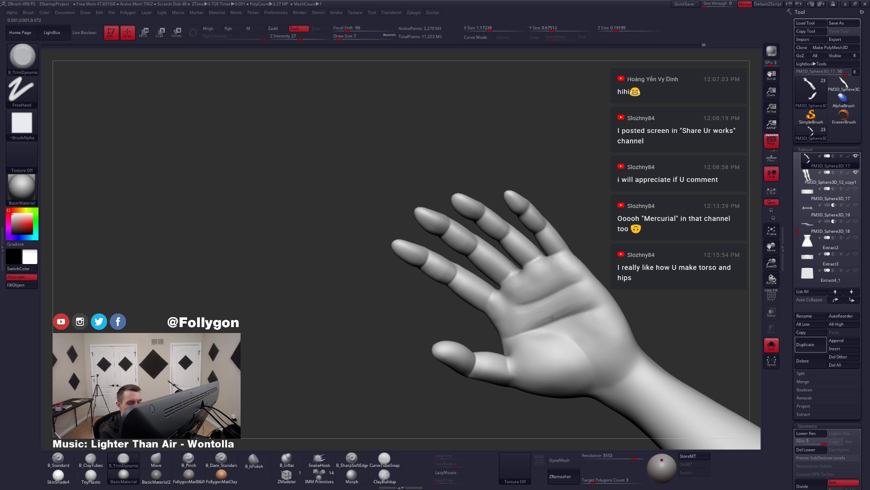
pyautogui.press('shift')
pyautogui.moveTo(526, 316)
pyautogui.mouseDown(button='right')
pyautogui.moveTo(531, 336)
pyautogui.moveTo(517, 320)
pyautogui.moveTo(514, 355)
pyautogui.moveTo(499, 350)
pyautogui.mouseUp(button='right')
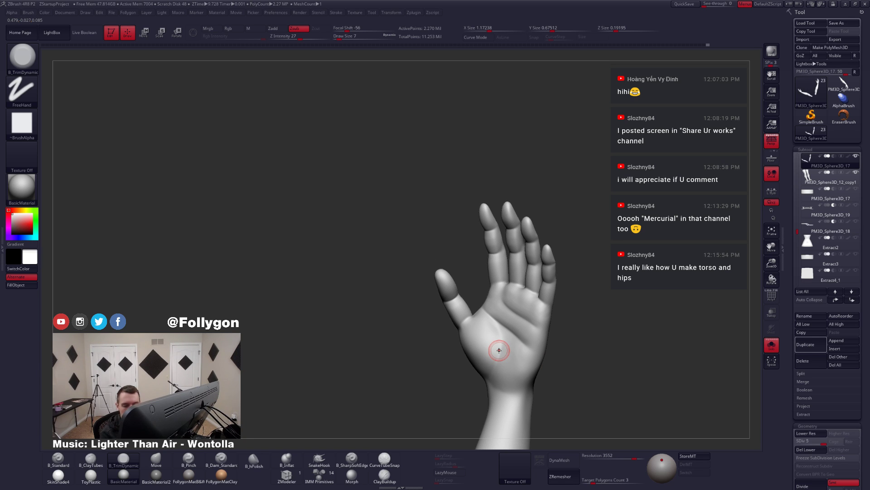
# - Lower the arms to subdivision level 2, smooth the lumpy thumb base, and continue trimming and smoothing it at level 3
pyautogui.moveTo(484, 342)
pyautogui.mouseDown(button='right')
pyautogui.moveTo(496, 326)
pyautogui.moveTo(507, 334)
pyautogui.mouseUp(button='right')
pyautogui.press('2')
pyautogui.moveTo(510, 304)
pyautogui.mouseDown(button='right')
pyautogui.moveTo(476, 324)
pyautogui.moveTo(496, 324)
pyautogui.moveTo(516, 299)
pyautogui.moveTo(526, 313)
pyautogui.moveTo(524, 351)
pyautogui.moveTo(508, 336)
pyautogui.mouseUp(button='right')
pyautogui.press('3')
pyautogui.hotkey('shift', 'd')
pyautogui.hotkey('shift', 'd')
pyautogui.hotkey('shift', 'd')
pyautogui.press('shift')
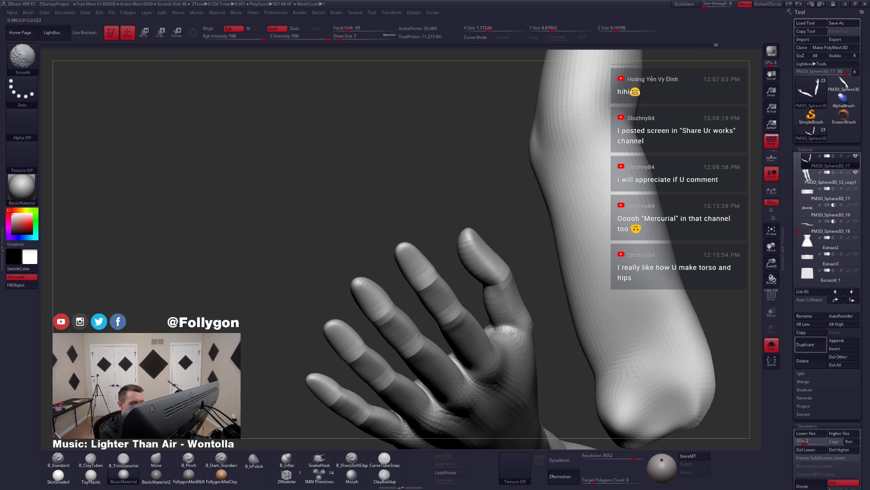
pyautogui.press('d')
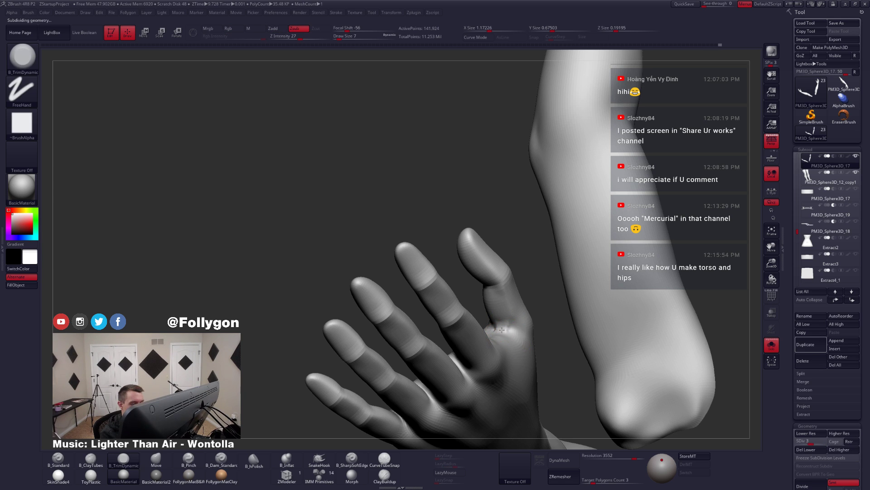
pyautogui.press('shift')
pyautogui.moveTo(499, 322)
pyautogui.mouseDown(button='right')
pyautogui.moveTo(504, 338)
pyautogui.moveTo(532, 348)
pyautogui.moveTo(532, 333)
pyautogui.moveTo(520, 336)
pyautogui.mouseUp(button='right')
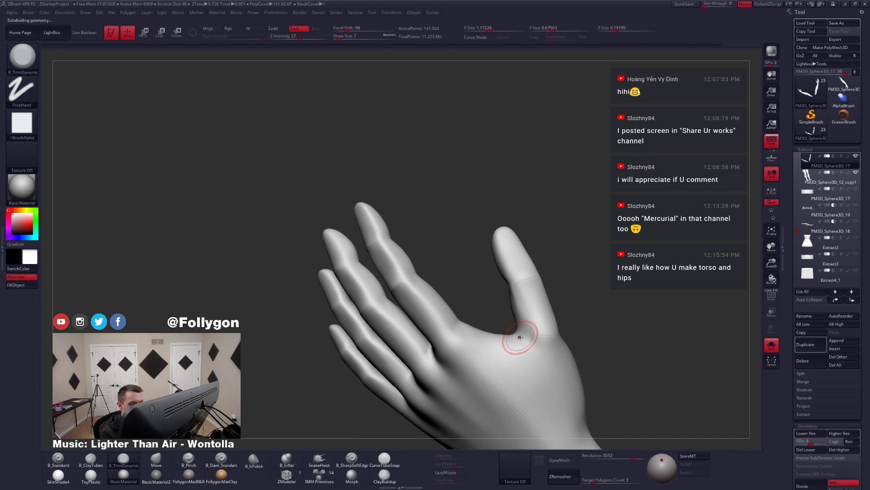
# - Build up the web between thumb and palm with the ClayTubes brush, smoothing it and setting the draw size to 8
pyautogui.press('b')
pyautogui.press('c')
pyautogui.press('t')
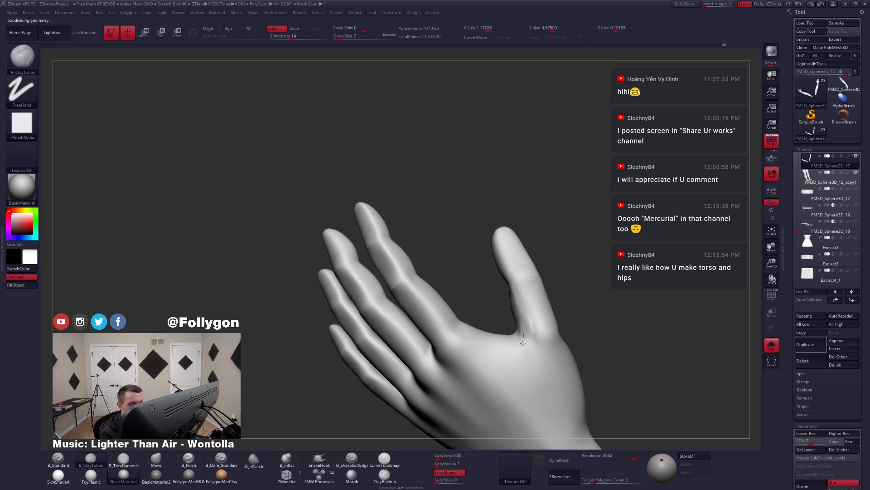
pyautogui.hotkey('ctrl', 'd')
pyautogui.moveTo(528, 361)
pyautogui.mouseDown(button='right')
pyautogui.moveTo(548, 356)
pyautogui.moveTo(515, 334)
pyautogui.mouseUp(button='right')
pyautogui.press('shift')
pyautogui.press('space')
pyautogui.moveTo(515, 357); pyautogui.dragTo(518, 357)
pyautogui.moveTo(539, 327)
pyautogui.mouseDown(button='right')
pyautogui.moveTo(521, 319)
pyautogui.moveTo(515, 328)
pyautogui.moveTo(524, 307)
pyautogui.mouseUp(button='right')
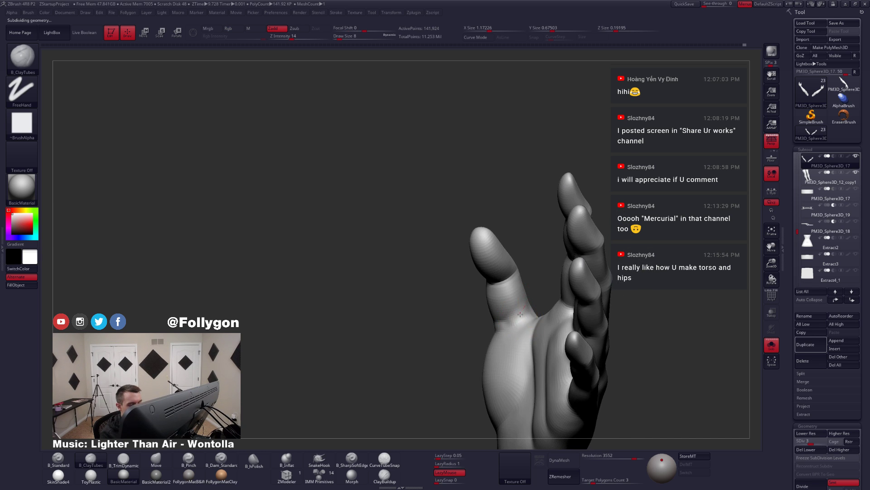
# - Add volume to the thumb's base with the ClayTubes brush and smooth it, raising the arms to subdivision level 4
pyautogui.moveTo(517, 337); pyautogui.dragTo(508, 317, button='right')
pyautogui.moveTo(494, 329); pyautogui.dragTo(503, 323)
pyautogui.keyDown('shift'); pyautogui.moveTo(498, 327); pyautogui.dragTo(517, 324); pyautogui.keyUp('shift')
pyautogui.press('d')
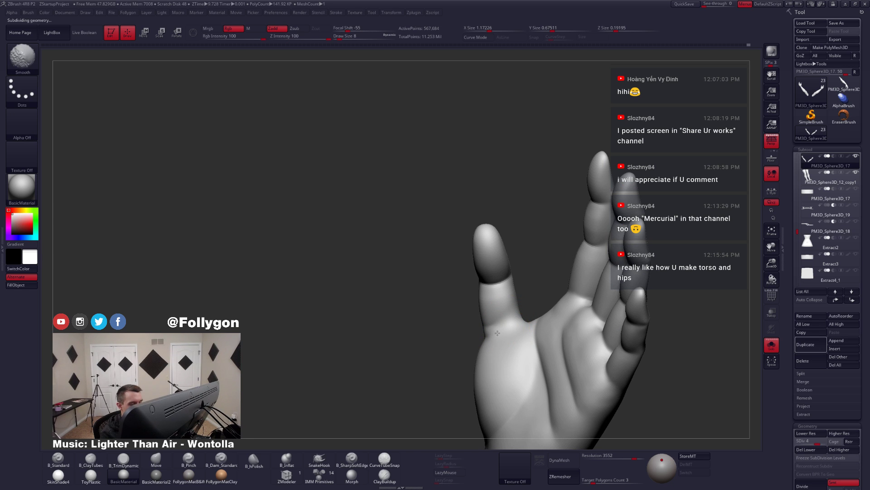
# - Lower the arms to subdivision level 1 and reshape the thumb with the Move brush at draw size 11
pyautogui.moveTo(495, 329)
pyautogui.mouseDown(button='right')
pyautogui.moveTo(528, 322)
pyautogui.moveTo(472, 342)
pyautogui.moveTo(491, 351)
pyautogui.moveTo(472, 352)
pyautogui.moveTo(483, 354)
pyautogui.moveTo(423, 311)
pyautogui.moveTo(478, 346)
pyautogui.moveTo(468, 335)
pyautogui.mouseUp(button='right')
pyautogui.hotkey('ctrl', 'd')
pyautogui.press('s')
pyautogui.moveTo(469, 336); pyautogui.dragTo(471, 335)
pyautogui.hotkey('shift', 'd')
pyautogui.hotkey('shift', 'd')
pyautogui.hotkey('shift', 'd')
pyautogui.hotkey('shift', 'd')
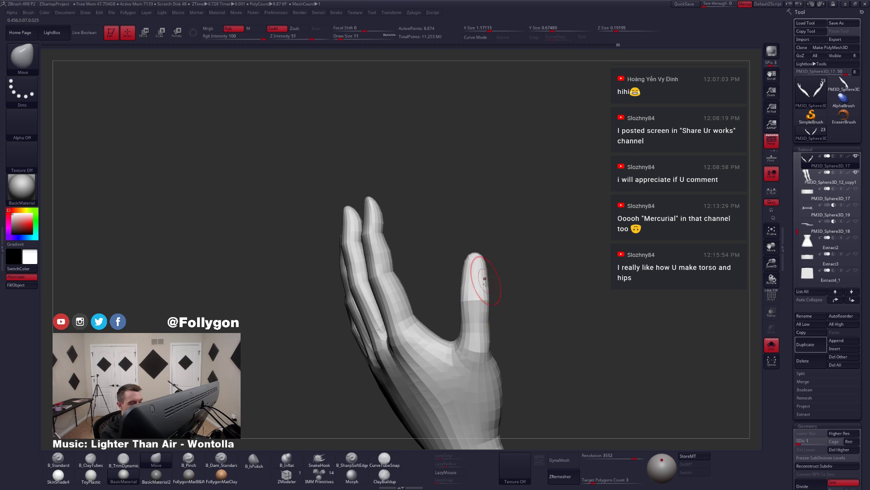
# - Return the arms to subdivision level 5 and refine the thumb's lower segment with ClayTubes and smoothing
pyautogui.moveTo(484, 350)
pyautogui.mouseDown(button='right')
pyautogui.moveTo(499, 363)
pyautogui.moveTo(510, 343)
pyautogui.moveTo(489, 344)
pyautogui.moveTo(482, 350)
pyautogui.moveTo(504, 350)
pyautogui.moveTo(491, 362)
pyautogui.moveTo(490, 334)
pyautogui.moveTo(512, 358)
pyautogui.moveTo(444, 317)
pyautogui.moveTo(499, 317)
pyautogui.mouseUp(button='right')
pyautogui.press('d')
pyautogui.press('d')
pyautogui.press('b')
pyautogui.press('c')
pyautogui.press('t')
pyautogui.press('d')
pyautogui.press('d')
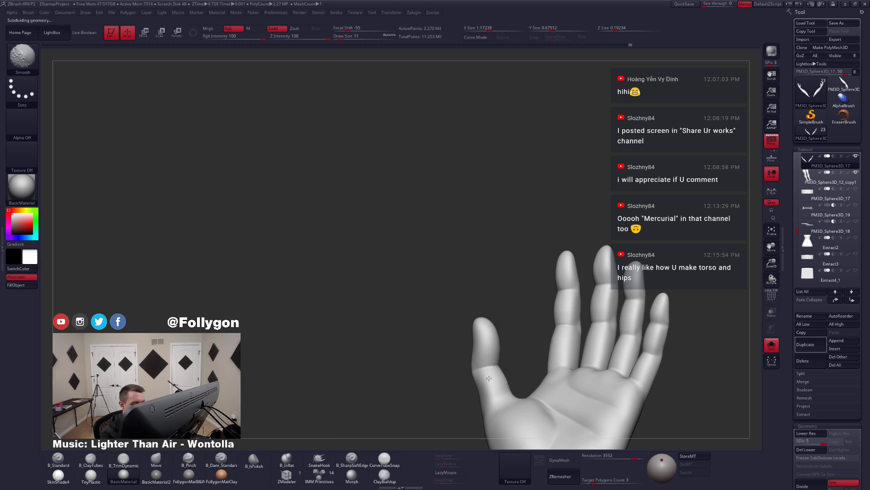
pyautogui.moveTo(492, 419); pyautogui.dragTo(501, 314, button='right')
pyautogui.press('2')
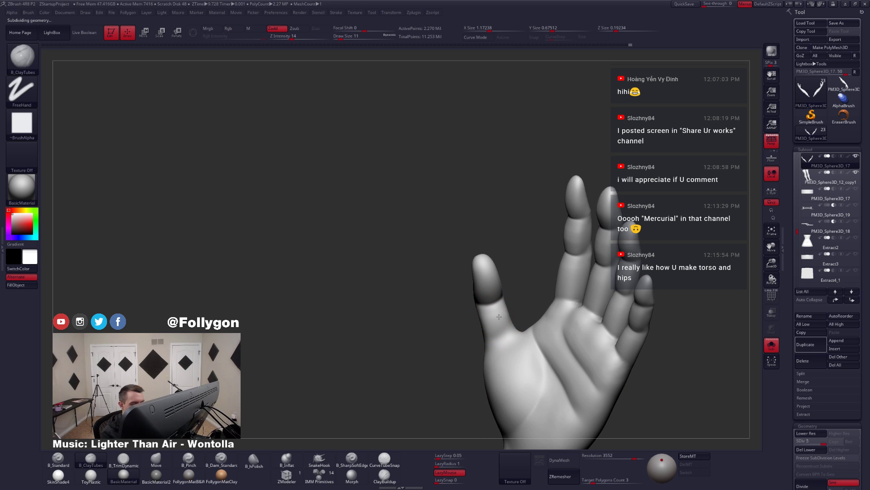
# - Touch up the hand's forms with ClayTubes, then with the Pinch brush at draw size 6
pyautogui.moveTo(498, 338)
pyautogui.mouseDown(button='right')
pyautogui.moveTo(506, 337)
pyautogui.moveTo(535, 383)
pyautogui.moveTo(528, 312)
pyautogui.moveTo(574, 320)
pyautogui.mouseUp(button='right')
pyautogui.press('s')
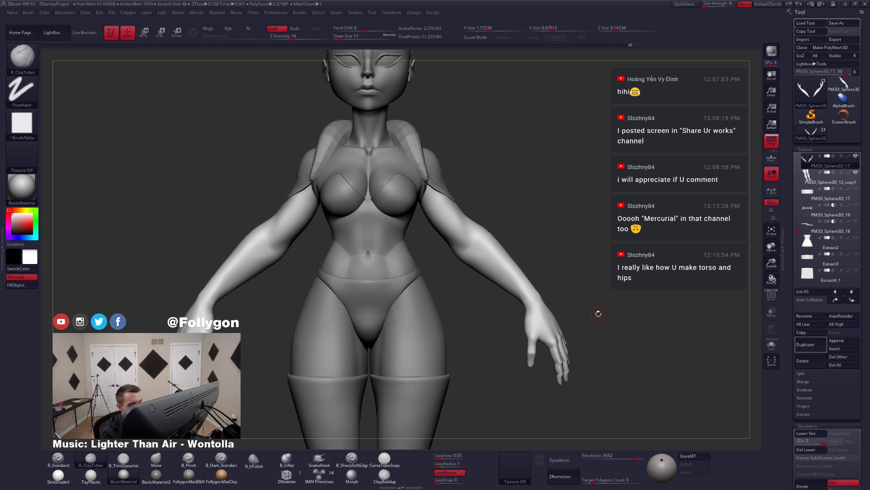
pyautogui.moveTo(570, 342); pyautogui.dragTo(485, 281, button='right')
pyautogui.moveTo(585, 330)
pyautogui.mouseDown(button='right')
pyautogui.moveTo(544, 333)
pyautogui.moveTo(541, 321)
pyautogui.moveTo(556, 334)
pyautogui.moveTo(584, 332)
pyautogui.moveTo(522, 341)
pyautogui.moveTo(596, 375)
pyautogui.moveTo(507, 341)
pyautogui.moveTo(543, 335)
pyautogui.mouseUp(button='right')
pyautogui.hotkey('alt', 's')
pyautogui.press('space')
pyautogui.press('space')
pyautogui.moveTo(546, 330); pyautogui.dragTo(541, 321)
pyautogui.moveTo(541, 321)
pyautogui.mouseDown(button='right')
pyautogui.moveTo(517, 320)
pyautogui.moveTo(528, 322)
pyautogui.mouseUp(button='right')
pyautogui.press('5')
pyautogui.press('space')
pyautogui.moveTo(525, 323); pyautogui.dragTo(528, 323)
pyautogui.moveTo(599, 294)
pyautogui.mouseDown(button='right')
pyautogui.moveTo(538, 349)
pyautogui.moveTo(569, 340)
pyautogui.moveTo(550, 307)
pyautogui.moveTo(550, 317)
pyautogui.mouseUp(button='right')
pyautogui.moveTo(606, 277)
pyautogui.mouseDown(button='right')
pyautogui.moveTo(535, 353)
pyautogui.moveTo(513, 392)
pyautogui.moveTo(549, 362)
pyautogui.moveTo(550, 311)
pyautogui.moveTo(572, 291)
pyautogui.moveTo(542, 321)
pyautogui.moveTo(551, 371)
pyautogui.moveTo(535, 340)
pyautogui.moveTo(550, 335)
pyautogui.moveTo(543, 331)
pyautogui.mouseUp(button='right')
pyautogui.hotkey('shift', 's')
# - Hide the shoulder piece and the shoulder straps, and select the upper-arm bands to hide them too
pyautogui.keyDown('alt'); pyautogui.click(502, 264); pyautogui.keyUp('alt')
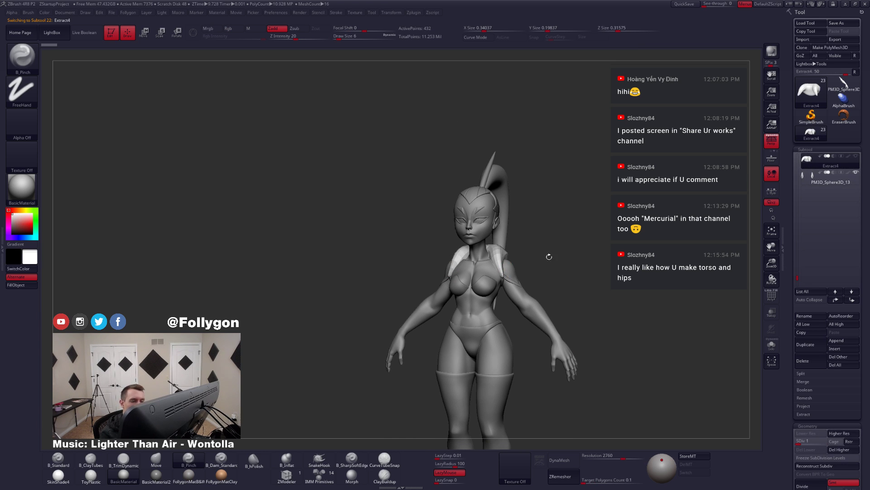
pyautogui.keyDown('alt'); pyautogui.click(511, 279); pyautogui.keyUp('alt')
pyautogui.moveTo(511, 279); pyautogui.dragTo(493, 272, button='right')
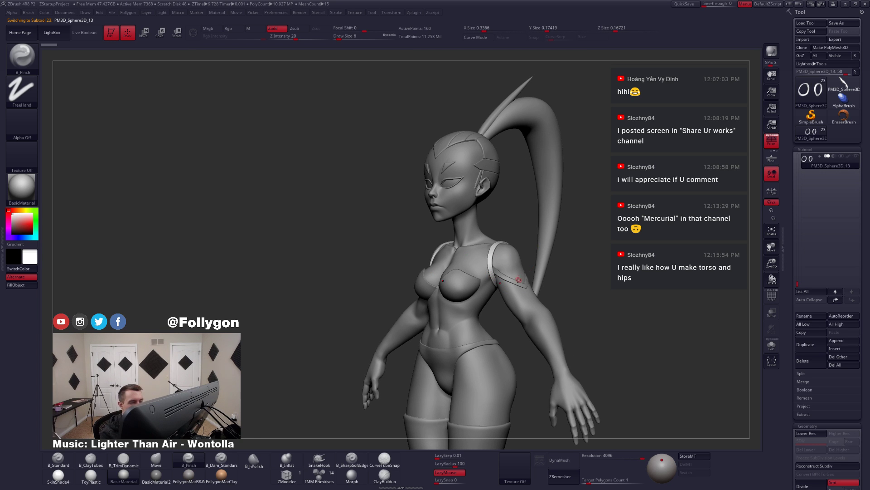
pyautogui.keyDown('alt'); pyautogui.click(519, 282); pyautogui.keyUp('alt')
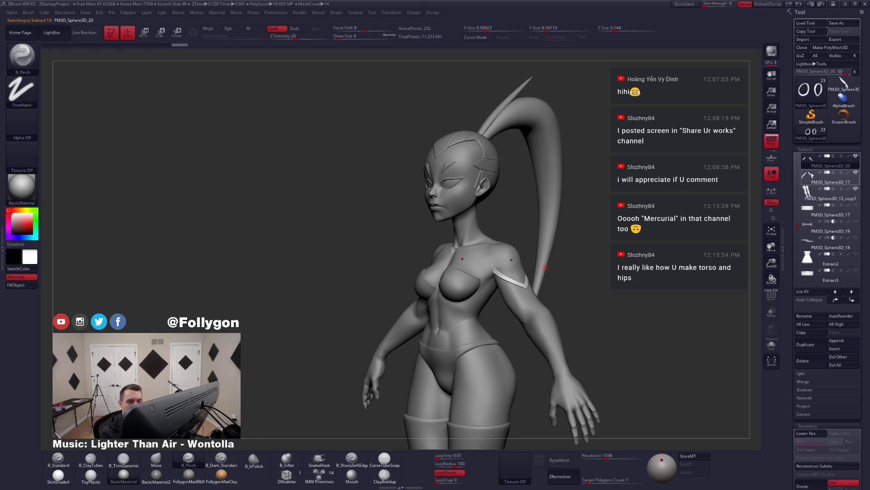
# - Select the arms, lower them to subdivision level 1 and reshape the upper arm from behind with the Move brush at draw size 29
pyautogui.moveTo(528, 313); pyautogui.dragTo(545, 323, button='right')
pyautogui.moveTo(547, 323); pyautogui.dragTo(549, 324)
pyautogui.moveTo(548, 325)
pyautogui.mouseDown(button='right')
pyautogui.moveTo(546, 334)
pyautogui.moveTo(498, 333)
pyautogui.moveTo(546, 336)
pyautogui.moveTo(481, 308)
pyautogui.moveTo(458, 326)
pyautogui.moveTo(404, 321)
pyautogui.mouseUp(button='right')
pyautogui.hotkey('shift', 'd')
pyautogui.hotkey('shift', 'd')
pyautogui.hotkey('shift', 'd')
pyautogui.hotkey('shift', 'd')
pyautogui.press('d')
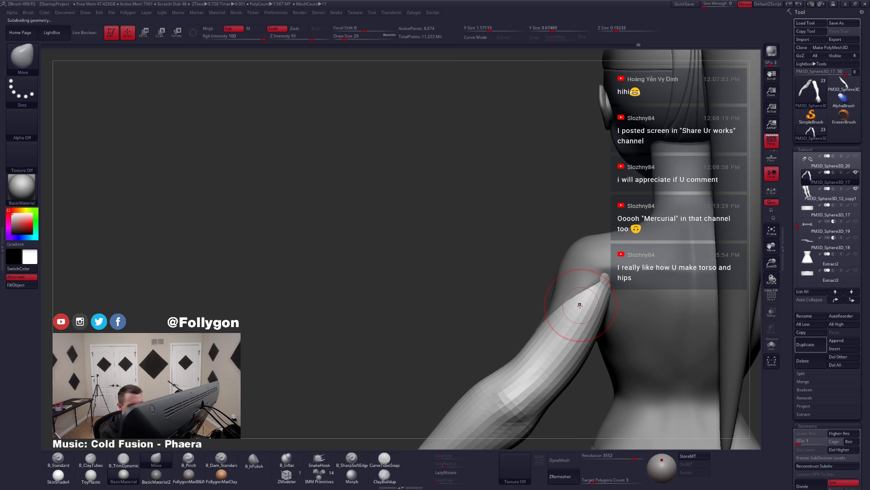
# - Adjust the upper arm where it meets the shoulder with the Move brush at draw size 22, and return the arms to subdivision level 5
pyautogui.moveTo(562, 303)
pyautogui.mouseDown(button='right')
pyautogui.moveTo(534, 346)
pyautogui.moveTo(553, 343)
pyautogui.mouseUp(button='right')
pyautogui.press('space')
pyautogui.moveTo(517, 337); pyautogui.dragTo(512, 332)
pyautogui.hotkey('shift', 'd')
pyautogui.hotkey('shift', 'd')
pyautogui.hotkey('shift', 'd')
pyautogui.hotkey('shift', 'd')
pyautogui.moveTo(512, 333)
pyautogui.mouseDown(button='right')
pyautogui.moveTo(529, 322)
pyautogui.moveTo(520, 365)
pyautogui.moveTo(506, 346)
pyautogui.mouseUp(button='right')
pyautogui.press('d')
pyautogui.press('d')
pyautogui.press('d')
pyautogui.press('d')
# - Select the torso, adjust its shoulder edge with the Move brush at subdivision level 1, and return it to level 5
pyautogui.keyDown('alt'); pyautogui.click(507, 324); pyautogui.keyUp('alt')
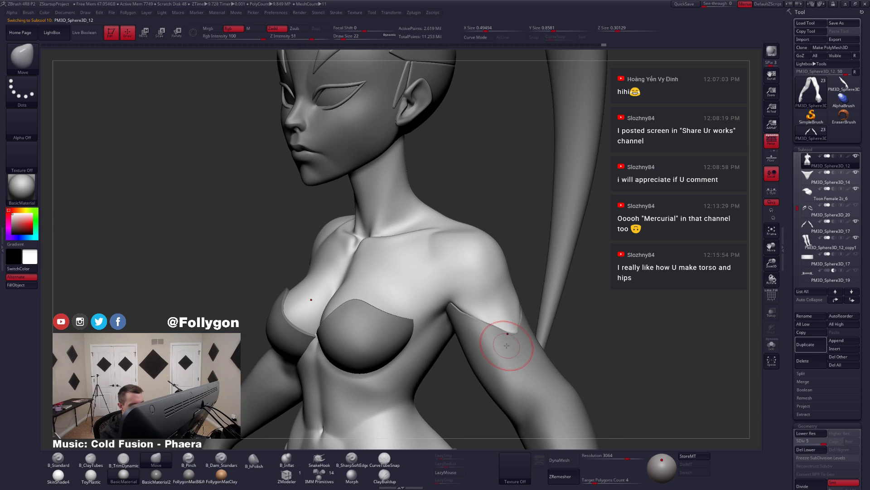
pyautogui.hotkey('shift', 'd')
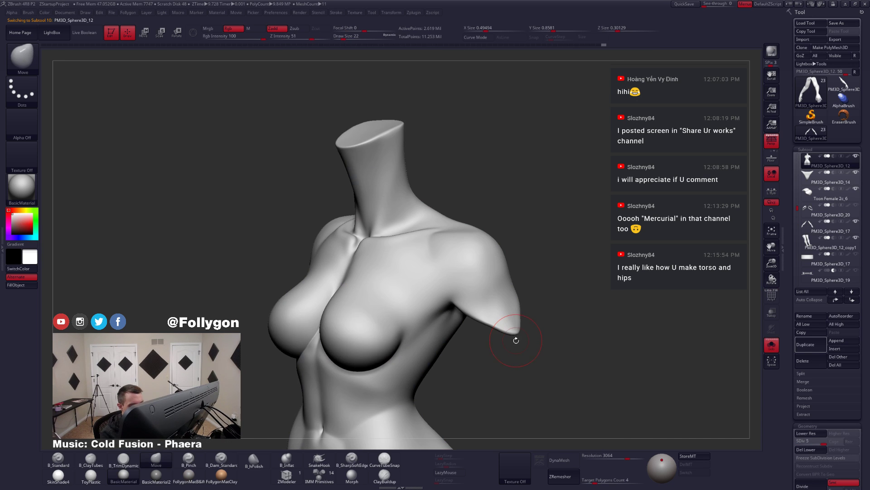
pyautogui.hotkey('shift', 'd')
pyautogui.hotkey('shift', 'd')
pyautogui.hotkey('shift', 'd')
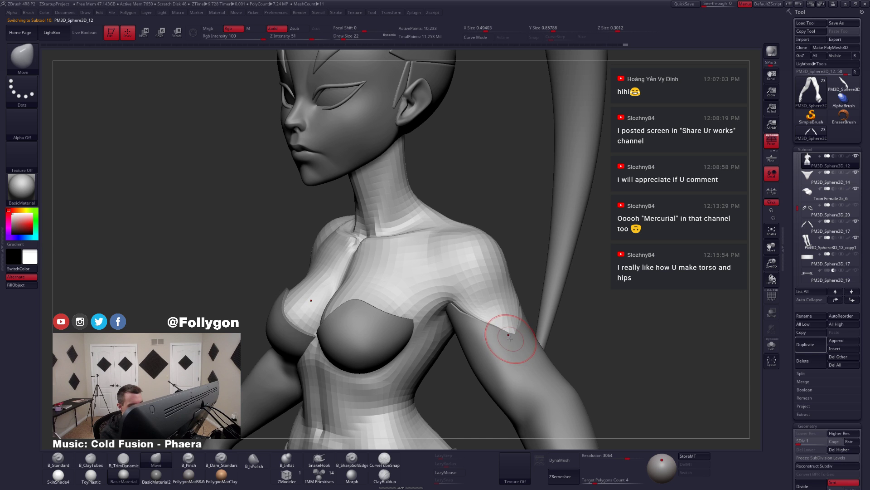
pyautogui.press('d')
pyautogui.press('d')
pyautogui.press('d')
pyautogui.press('d')
pyautogui.moveTo(501, 340); pyautogui.dragTo(470, 317, button='right')
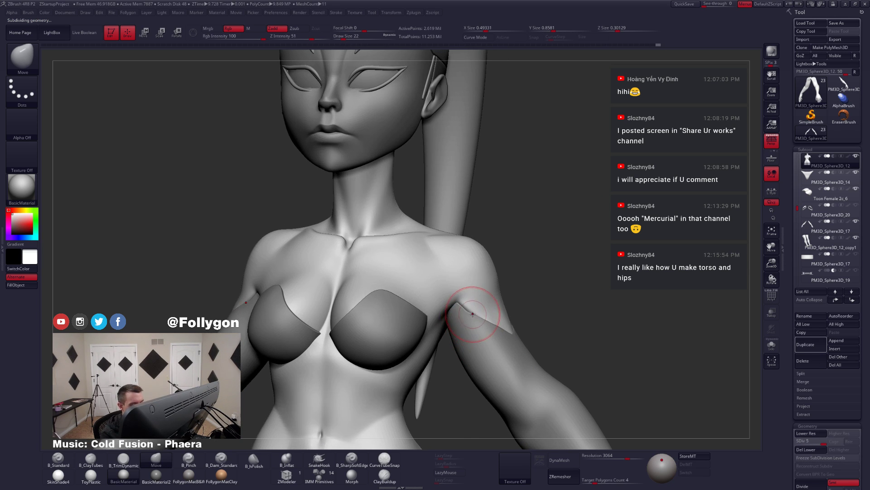
# - Select the arms and nudge the upper arm's top edge near the armpit at subdivision level 1 with Move at draw size 13, returning to level 5
pyautogui.moveTo(480, 325)
pyautogui.keyDown('shift'); pyautogui.mouseDown(button='right')
pyautogui.moveTo(489, 321)
pyautogui.moveTo(475, 337)
pyautogui.moveTo(466, 297)
pyautogui.moveTo(550, 289)
pyautogui.moveTo(583, 327)
pyautogui.moveTo(542, 339)
pyautogui.mouseUp(button='right'); pyautogui.keyUp('shift')
pyautogui.keyDown('alt'); pyautogui.click(485, 342); pyautogui.keyUp('alt')
pyautogui.moveTo(479, 320)
pyautogui.keyDown('alt'); pyautogui.mouseDown(button='right')
pyautogui.moveTo(522, 326)
pyautogui.moveTo(523, 310)
pyautogui.mouseUp(button='right'); pyautogui.keyUp('alt')
pyautogui.press('space')
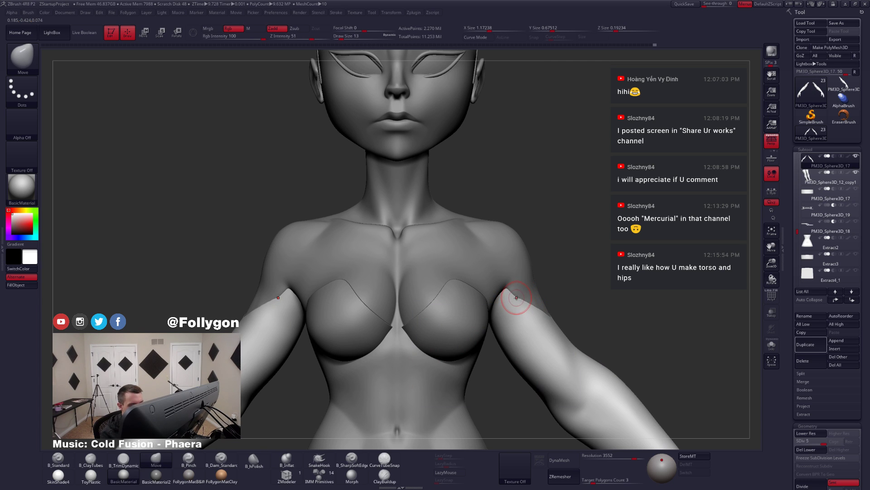
pyautogui.hotkey('shift', 'd')
pyautogui.moveTo(515, 300); pyautogui.dragTo(515, 298)
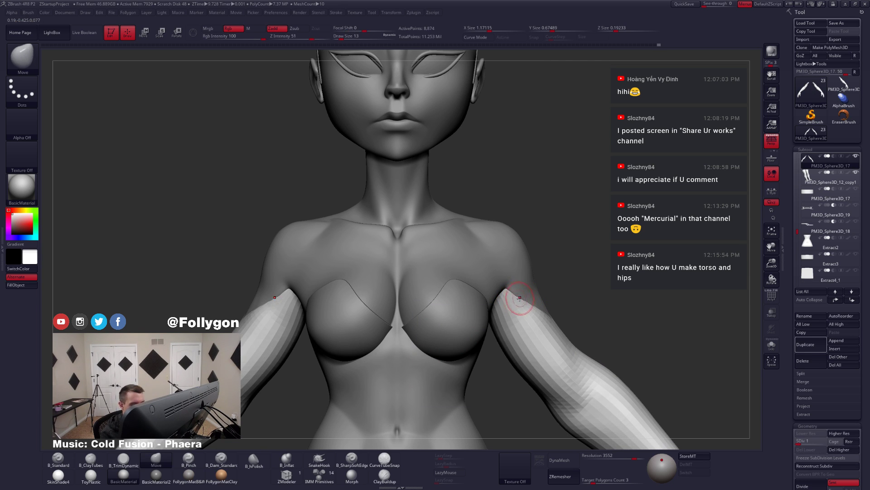
pyautogui.press('d')
pyautogui.press('d')
pyautogui.press('d')
pyautogui.press('d')
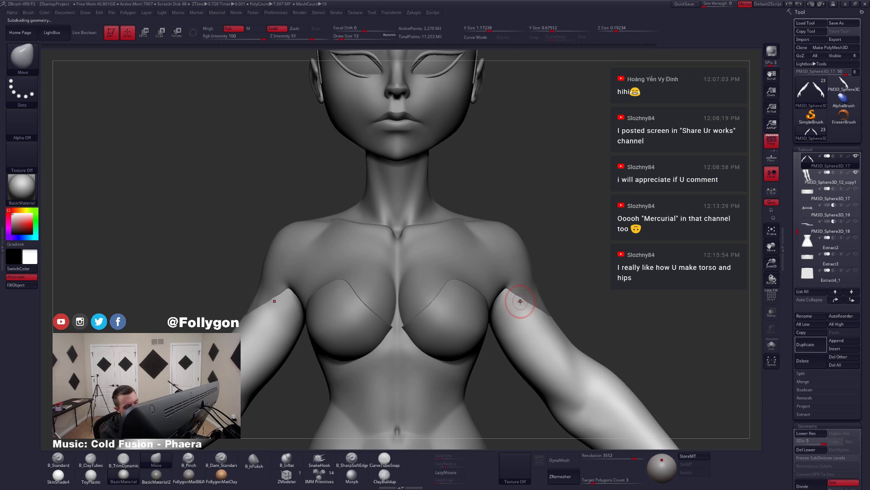
# - Isolate the arms, smooth the top of the upper arm at subdivision level 4, and show the full figure at level 5
pyautogui.hotkey('alt', 's')
pyautogui.hotkey('shift', 'd')
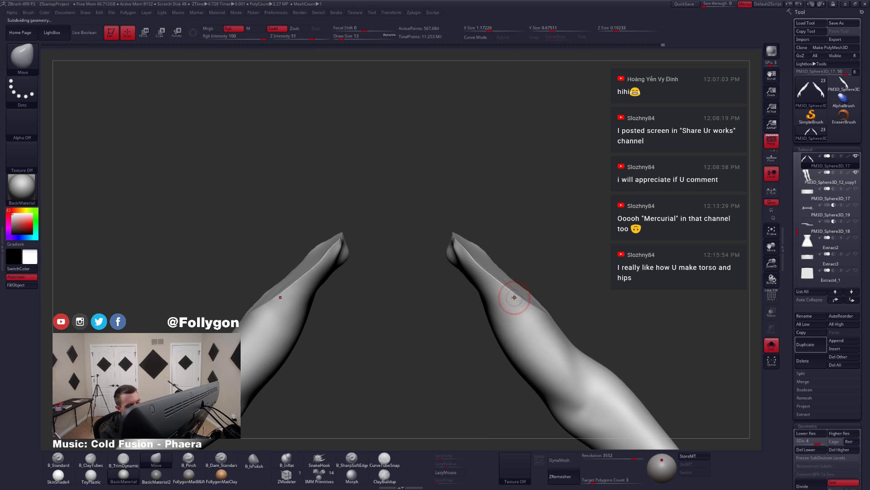
pyautogui.hotkey('alt', 's')
pyautogui.moveTo(521, 303)
pyautogui.keyDown('shift'); pyautogui.mouseDown()
pyautogui.moveTo(511, 295)
pyautogui.moveTo(526, 305)
pyautogui.mouseUp(); pyautogui.keyUp('shift')
pyautogui.moveTo(550, 330); pyautogui.dragTo(506, 327, button='right')
pyautogui.moveTo(590, 299)
pyautogui.mouseDown(button='right')
pyautogui.moveTo(547, 300)
pyautogui.moveTo(602, 292)
pyautogui.mouseUp(button='right')
pyautogui.hotkey('alt', 's')
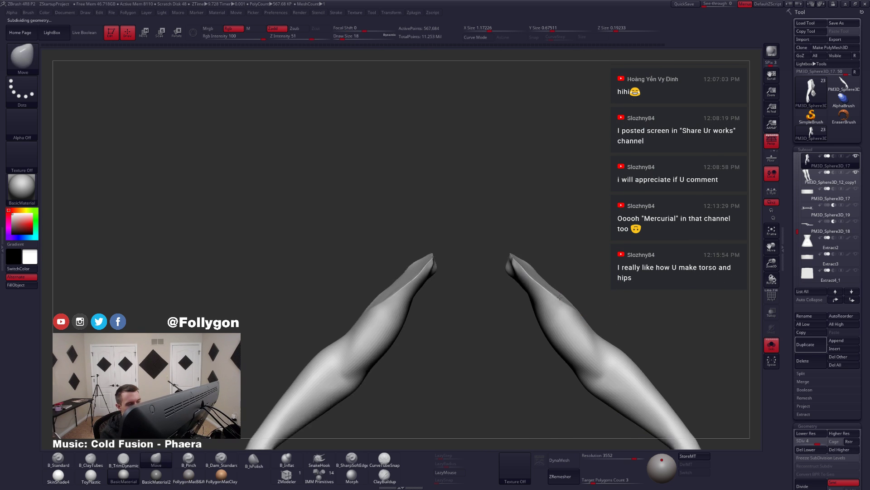
pyautogui.hotkey('alt', 's')
pyautogui.hotkey('ctrl', 'd')
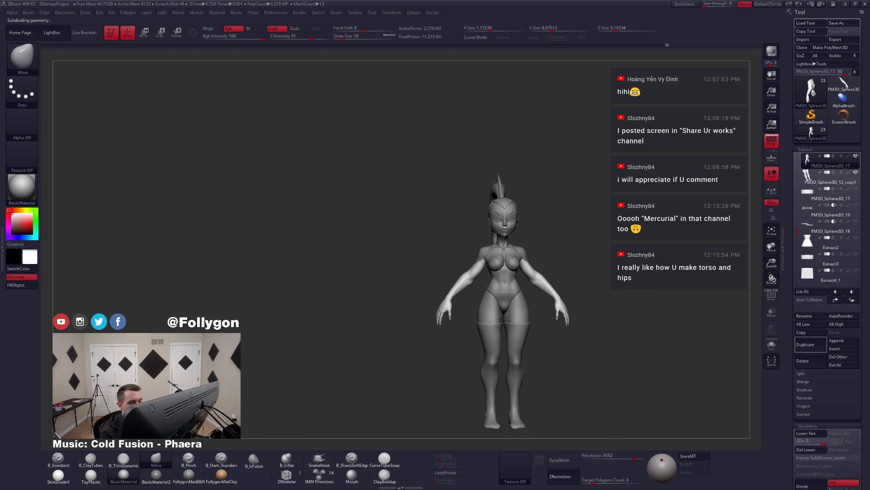
# - Examine the full figure's proportions from the front and side with the head selected
pyautogui.keyDown('alt'); pyautogui.moveTo(629, 300); pyautogui.dragTo(595, 299, button='right'); pyautogui.keyUp('alt')
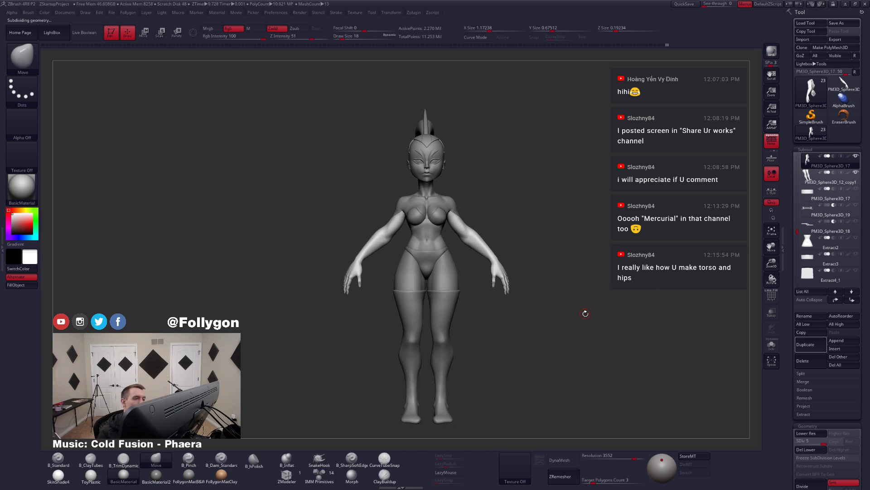
pyautogui.keyDown('alt'); pyautogui.click(438, 162); pyautogui.keyUp('alt')
pyautogui.moveTo(624, 284); pyautogui.dragTo(599, 288)
pyautogui.moveTo(598, 288)
pyautogui.mouseDown(button='right')
pyautogui.moveTo(495, 288)
pyautogui.moveTo(485, 279)
pyautogui.moveTo(516, 308)
pyautogui.mouseUp(button='right')
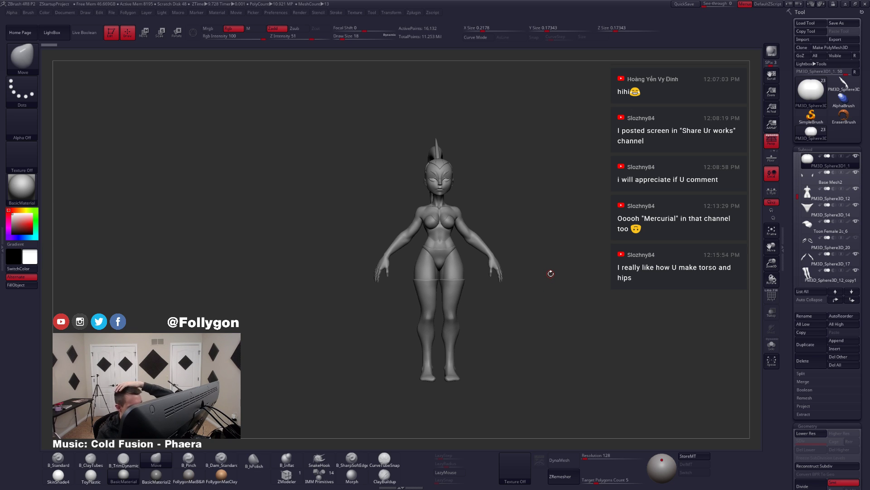
pyautogui.keyDown('alt'); pyautogui.click(485, 249); pyautogui.keyUp('alt')
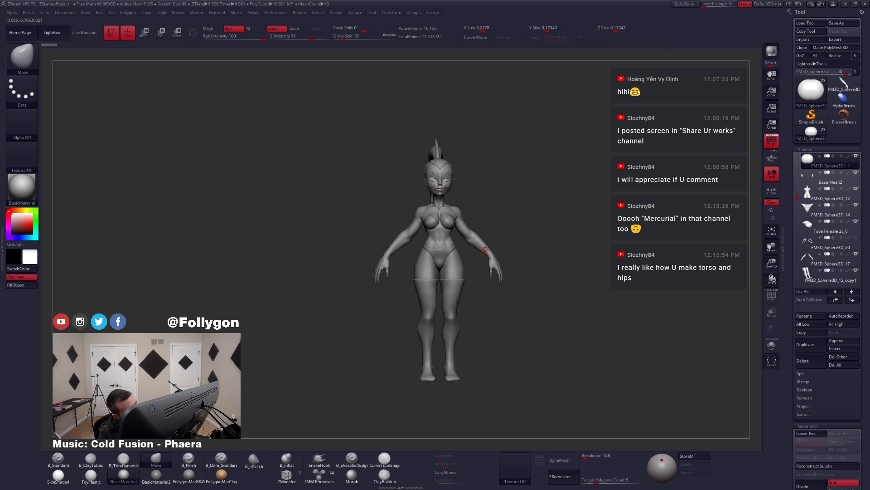
pyautogui.moveTo(485, 250)
pyautogui.mouseDown(button='right')
pyautogui.moveTo(540, 250)
pyautogui.moveTo(376, 245)
pyautogui.moveTo(472, 233)
pyautogui.mouseUp(button='right')
pyautogui.press('w')
pyautogui.moveTo(451, 194)
pyautogui.mouseDown()
pyautogui.moveTo(490, 216)
pyautogui.moveTo(468, 250)
pyautogui.moveTo(470, 239)
pyautogui.moveTo(501, 291)
pyautogui.moveTo(508, 271)
pyautogui.mouseUp()
pyautogui.press('q')
pyautogui.moveTo(497, 263)
pyautogui.mouseDown(button='right')
pyautogui.moveTo(331, 262)
pyautogui.moveTo(495, 265)
pyautogui.mouseUp(button='right')
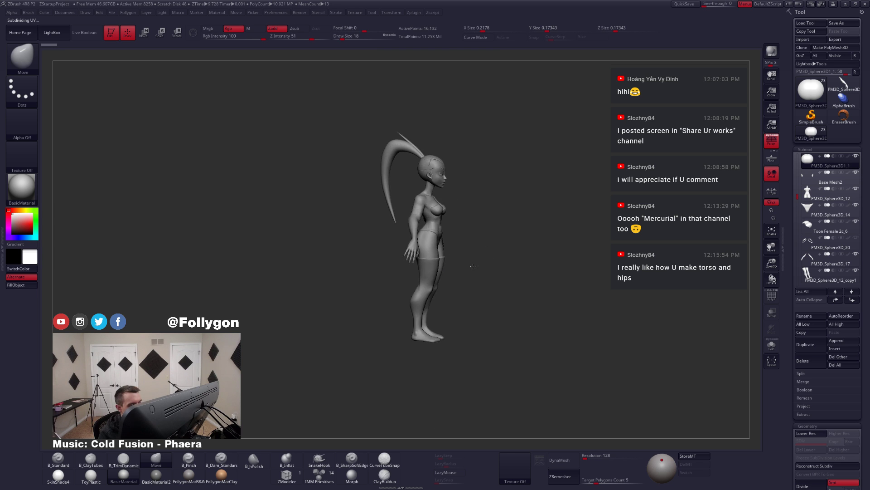
pyautogui.moveTo(473, 266); pyautogui.dragTo(548, 288, button='right')
# - Isolate the torso and smooth the ridge across the upper back at subdivision levels 4 and 3, using draw size 23
pyautogui.keyDown('alt'); pyautogui.click(444, 215); pyautogui.keyUp('alt')
pyautogui.press('f')
pyautogui.hotkey('alt', 'shift', 's')
pyautogui.press('space')
pyautogui.moveTo(519, 330)
pyautogui.mouseDown(button='right')
pyautogui.moveTo(511, 334)
pyautogui.moveTo(507, 324)
pyautogui.moveTo(516, 305)
pyautogui.mouseUp(button='right')
pyautogui.hotkey('shift', 'd')
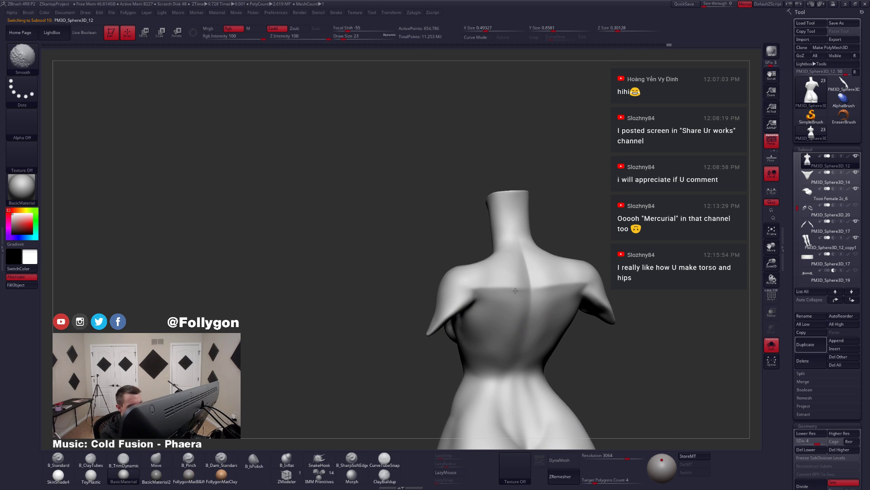
pyautogui.keyDown('shift'); pyautogui.moveTo(484, 286); pyautogui.dragTo(507, 296); pyautogui.keyUp('shift')
pyautogui.moveTo(509, 303); pyautogui.dragTo(500, 312, button='right')
pyautogui.hotkey('shift', 'd')
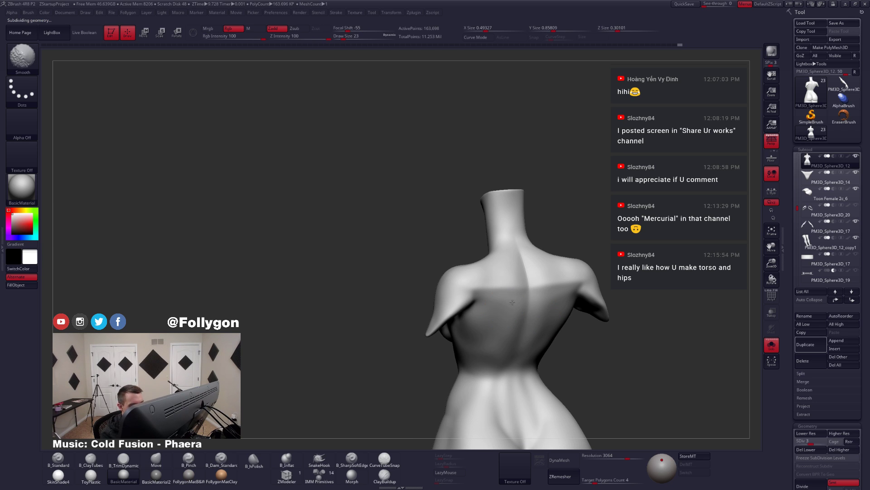
pyautogui.press('shift')
pyautogui.moveTo(468, 291); pyautogui.dragTo(510, 313, button='right')
# - Flatten the side of the ribcage behind the armpit with TrimDynamic at draw size 31, lowering the torso to subdivision level 2
pyautogui.rightClick(479, 367)
pyautogui.press('3')
pyautogui.moveTo(496, 366)
pyautogui.mouseDown(button='right')
pyautogui.moveTo(499, 348)
pyautogui.moveTo(530, 346)
pyautogui.moveTo(523, 353)
pyautogui.moveTo(525, 338)
pyautogui.moveTo(479, 313)
pyautogui.moveTo(467, 281)
pyautogui.moveTo(453, 295)
pyautogui.moveTo(467, 324)
pyautogui.moveTo(472, 297)
pyautogui.mouseUp(button='right')
pyautogui.press('shift')
pyautogui.rightClick(516, 342)
pyautogui.hotkey('shift', 'd')
pyautogui.hotkey('shift', 'd')
pyautogui.hotkey('shift', 'd')
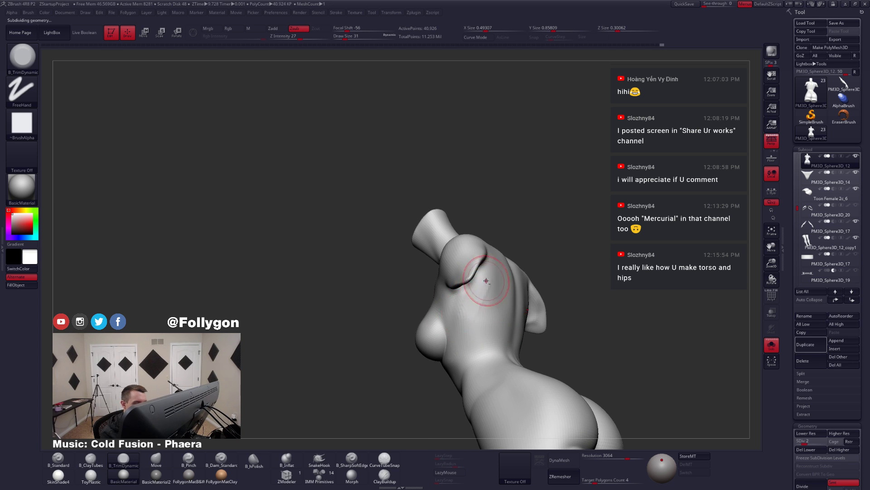
# - Smooth the torso's side and ribcage below the breast at draw size 23, then restore subdivision level 5 and show all visible subtools
pyautogui.moveTo(483, 324)
pyautogui.mouseDown(button='right')
pyautogui.moveTo(504, 307)
pyautogui.moveTo(440, 254)
pyautogui.moveTo(475, 328)
pyautogui.moveTo(481, 311)
pyautogui.moveTo(506, 340)
pyautogui.moveTo(492, 330)
pyautogui.moveTo(481, 375)
pyautogui.moveTo(474, 317)
pyautogui.moveTo(447, 322)
pyautogui.mouseUp(button='right')
pyautogui.press('shift')
pyautogui.press('shift')
pyautogui.press('shift')
pyautogui.hotkey('shift', 'd')
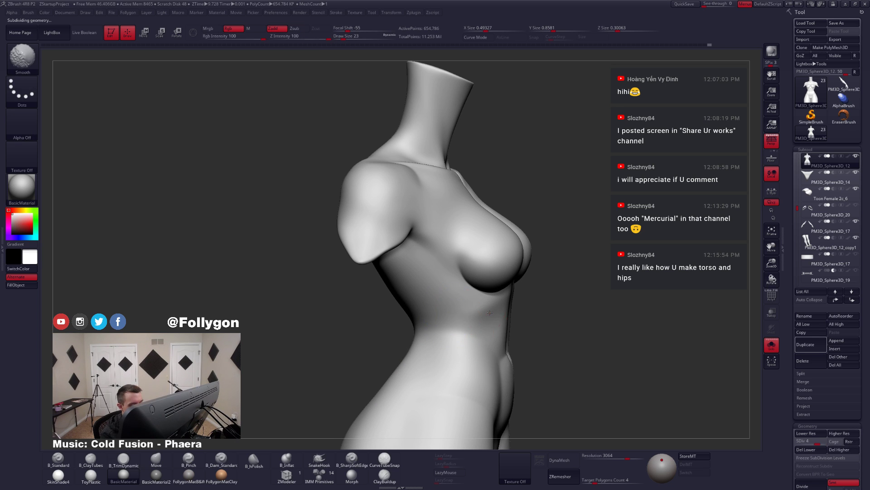
pyautogui.hotkey('shift', 'd')
pyautogui.press('alt')
pyautogui.press('d')
pyautogui.keyDown('shift'); pyautogui.moveTo(477, 320); pyautogui.dragTo(468, 318); pyautogui.keyUp('shift')
pyautogui.moveTo(468, 319)
pyautogui.keyDown('ctrl'); pyautogui.mouseDown(button='right')
pyautogui.moveTo(453, 308)
pyautogui.moveTo(479, 321)
pyautogui.moveTo(442, 299)
pyautogui.mouseUp(button='right'); pyautogui.keyUp('ctrl')
pyautogui.press('d')
pyautogui.moveTo(443, 299)
pyautogui.keyDown('shift'); pyautogui.mouseDown()
pyautogui.moveTo(447, 310)
pyautogui.moveTo(445, 297)
pyautogui.mouseUp(); pyautogui.keyUp('shift')
pyautogui.hotkey('shift', 's')
# - Examine the whole character from the front and three-quarter views, selecting the arms to check their shape against the body
pyautogui.keyDown('shift'); pyautogui.moveTo(445, 297); pyautogui.dragTo(544, 364, button='right'); pyautogui.keyUp('shift')
pyautogui.moveTo(605, 322); pyautogui.dragTo(598, 345, button='right')
pyautogui.keyDown('ctrl'); pyautogui.moveTo(599, 344); pyautogui.dragTo(558, 340, button='right'); pyautogui.keyUp('ctrl')
pyautogui.keyDown('alt'); pyautogui.moveTo(559, 340); pyautogui.dragTo(533, 346, button='right'); pyautogui.keyUp('alt')
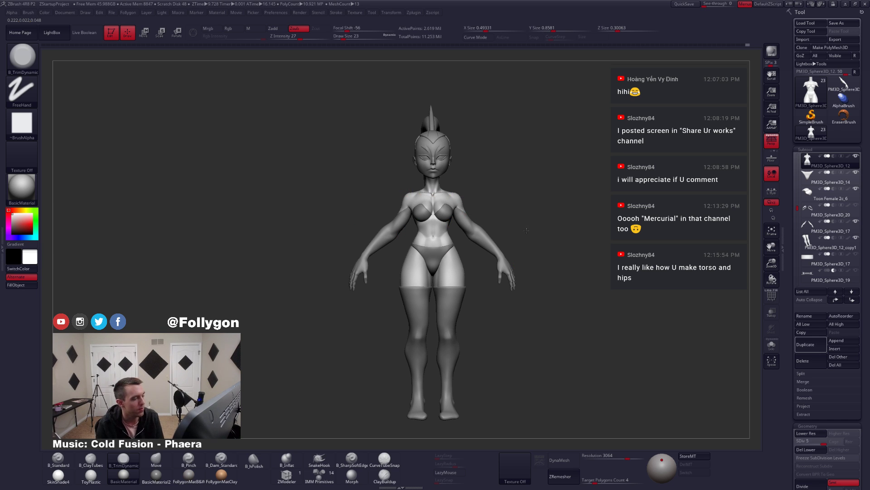
pyautogui.moveTo(520, 230); pyautogui.dragTo(513, 225)
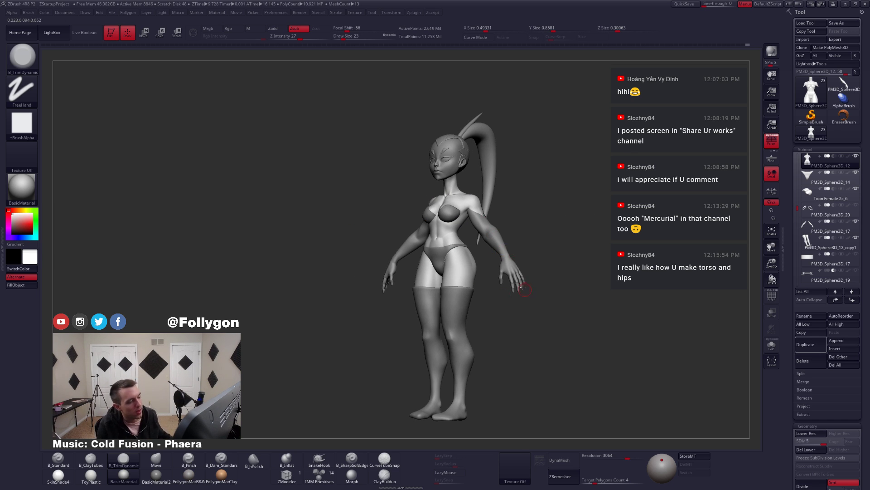
pyautogui.moveTo(484, 276); pyautogui.dragTo(387, 281)
pyautogui.keyDown('alt'); pyautogui.click(362, 282); pyautogui.keyUp('alt')
pyautogui.moveTo(361, 282)
pyautogui.keyDown('shift'); pyautogui.mouseDown(button='right')
pyautogui.moveTo(385, 282)
pyautogui.moveTo(417, 301)
pyautogui.moveTo(470, 290)
pyautogui.mouseUp(button='right'); pyautogui.keyUp('shift')
pyautogui.moveTo(408, 278)
pyautogui.mouseDown(button='right')
pyautogui.moveTo(446, 281)
pyautogui.moveTo(383, 278)
pyautogui.moveTo(426, 265)
pyautogui.mouseUp(button='right')
pyautogui.keyDown('alt'); pyautogui.moveTo(485, 301); pyautogui.dragTo(416, 293, button='right'); pyautogui.keyUp('alt')
pyautogui.moveTo(415, 293)
pyautogui.keyDown('ctrl'); pyautogui.mouseDown(button='right')
pyautogui.moveTo(440, 272)
pyautogui.moveTo(438, 259)
pyautogui.moveTo(396, 242)
pyautogui.mouseUp(button='right'); pyautogui.keyUp('ctrl')
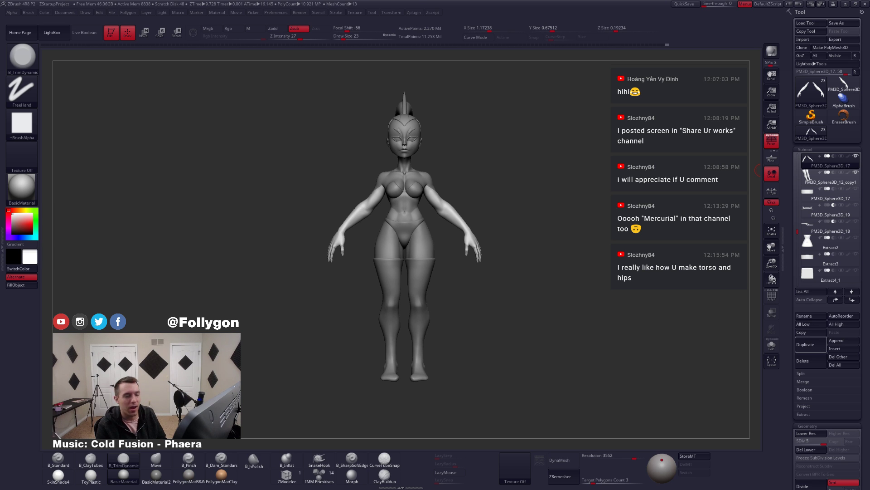
pyautogui.moveTo(658, 224)
pyautogui.mouseDown()
pyautogui.moveTo(581, 228)
pyautogui.moveTo(663, 227)
pyautogui.mouseUp()
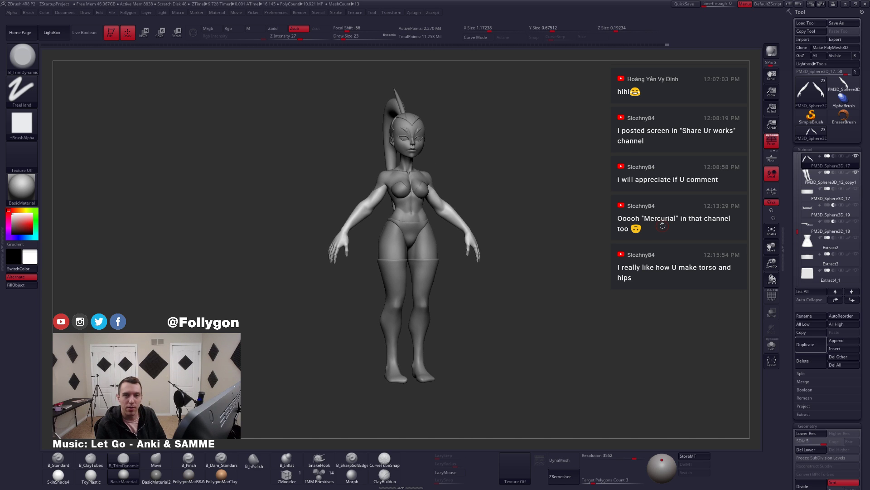